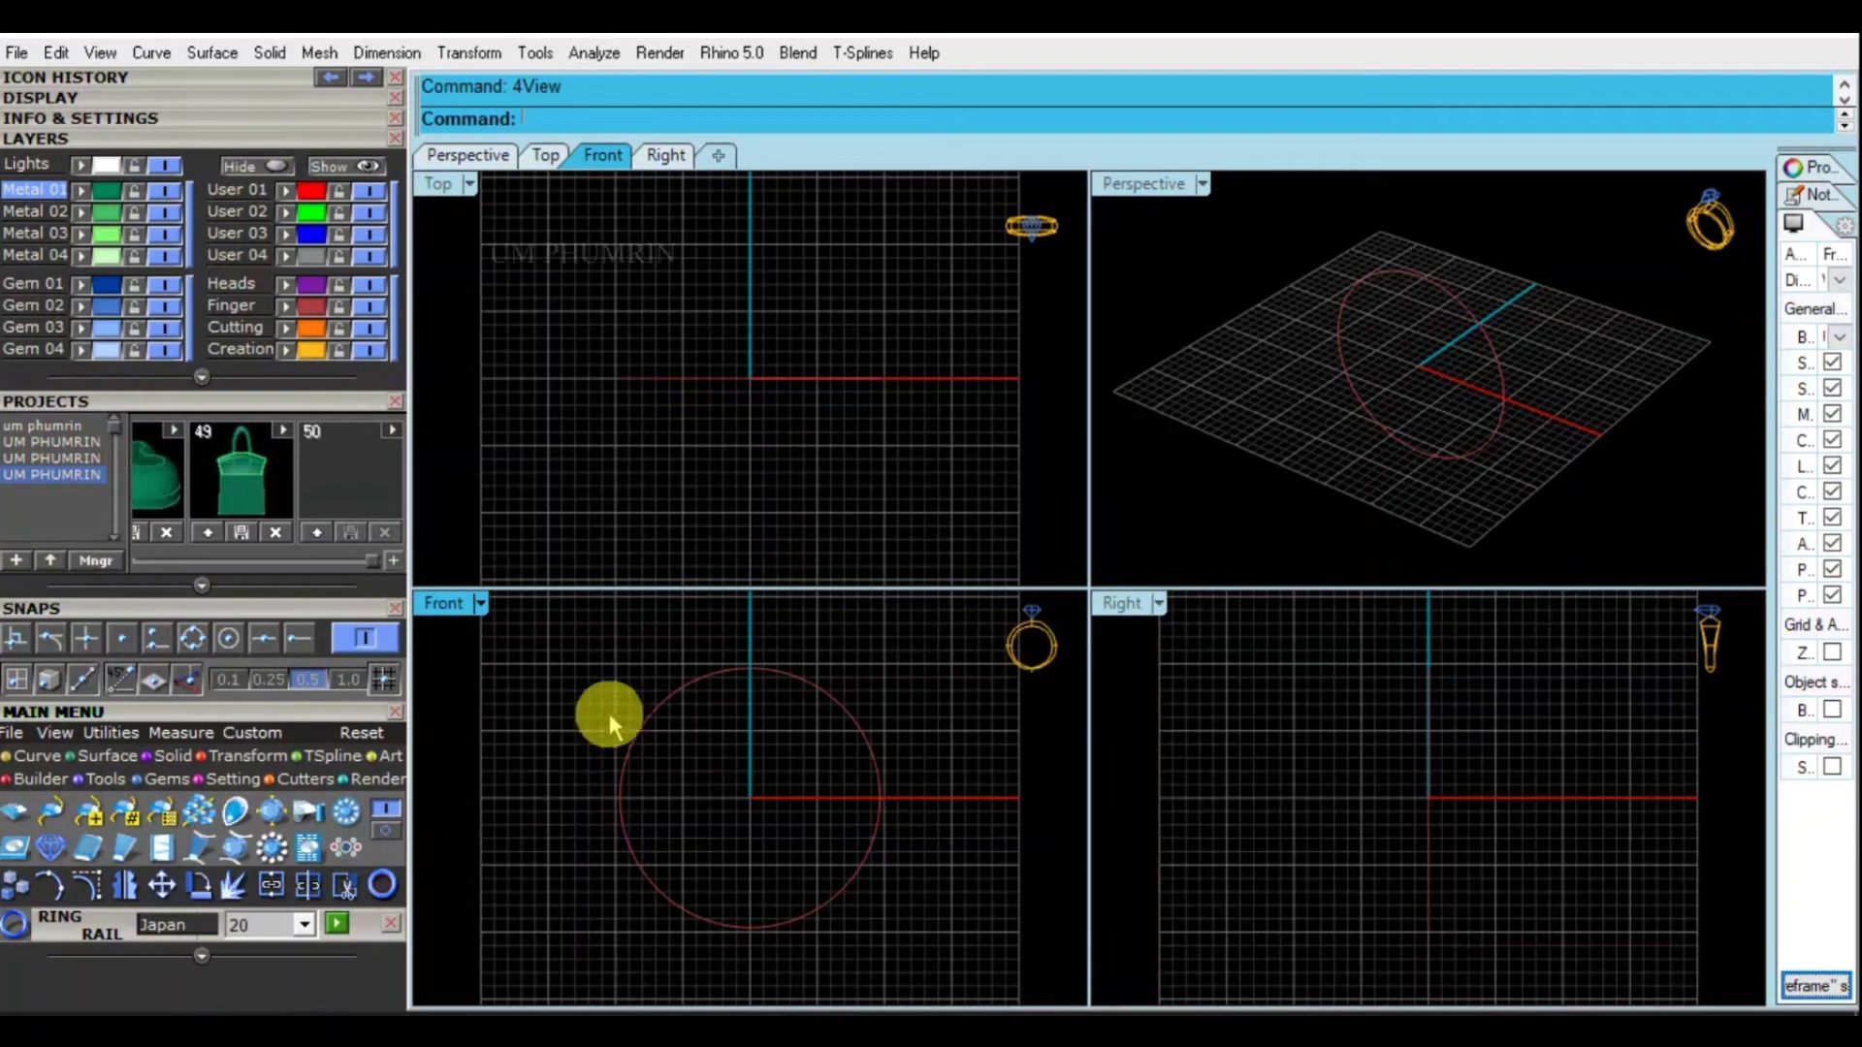
# Load a 5.00 mm round diamond (0.47 ct) from the Gem Loader at the origin
pyautogui.moveTo(607, 665); pyautogui.dragTo(654, 664, button='right')
pyautogui.click(840, 466)
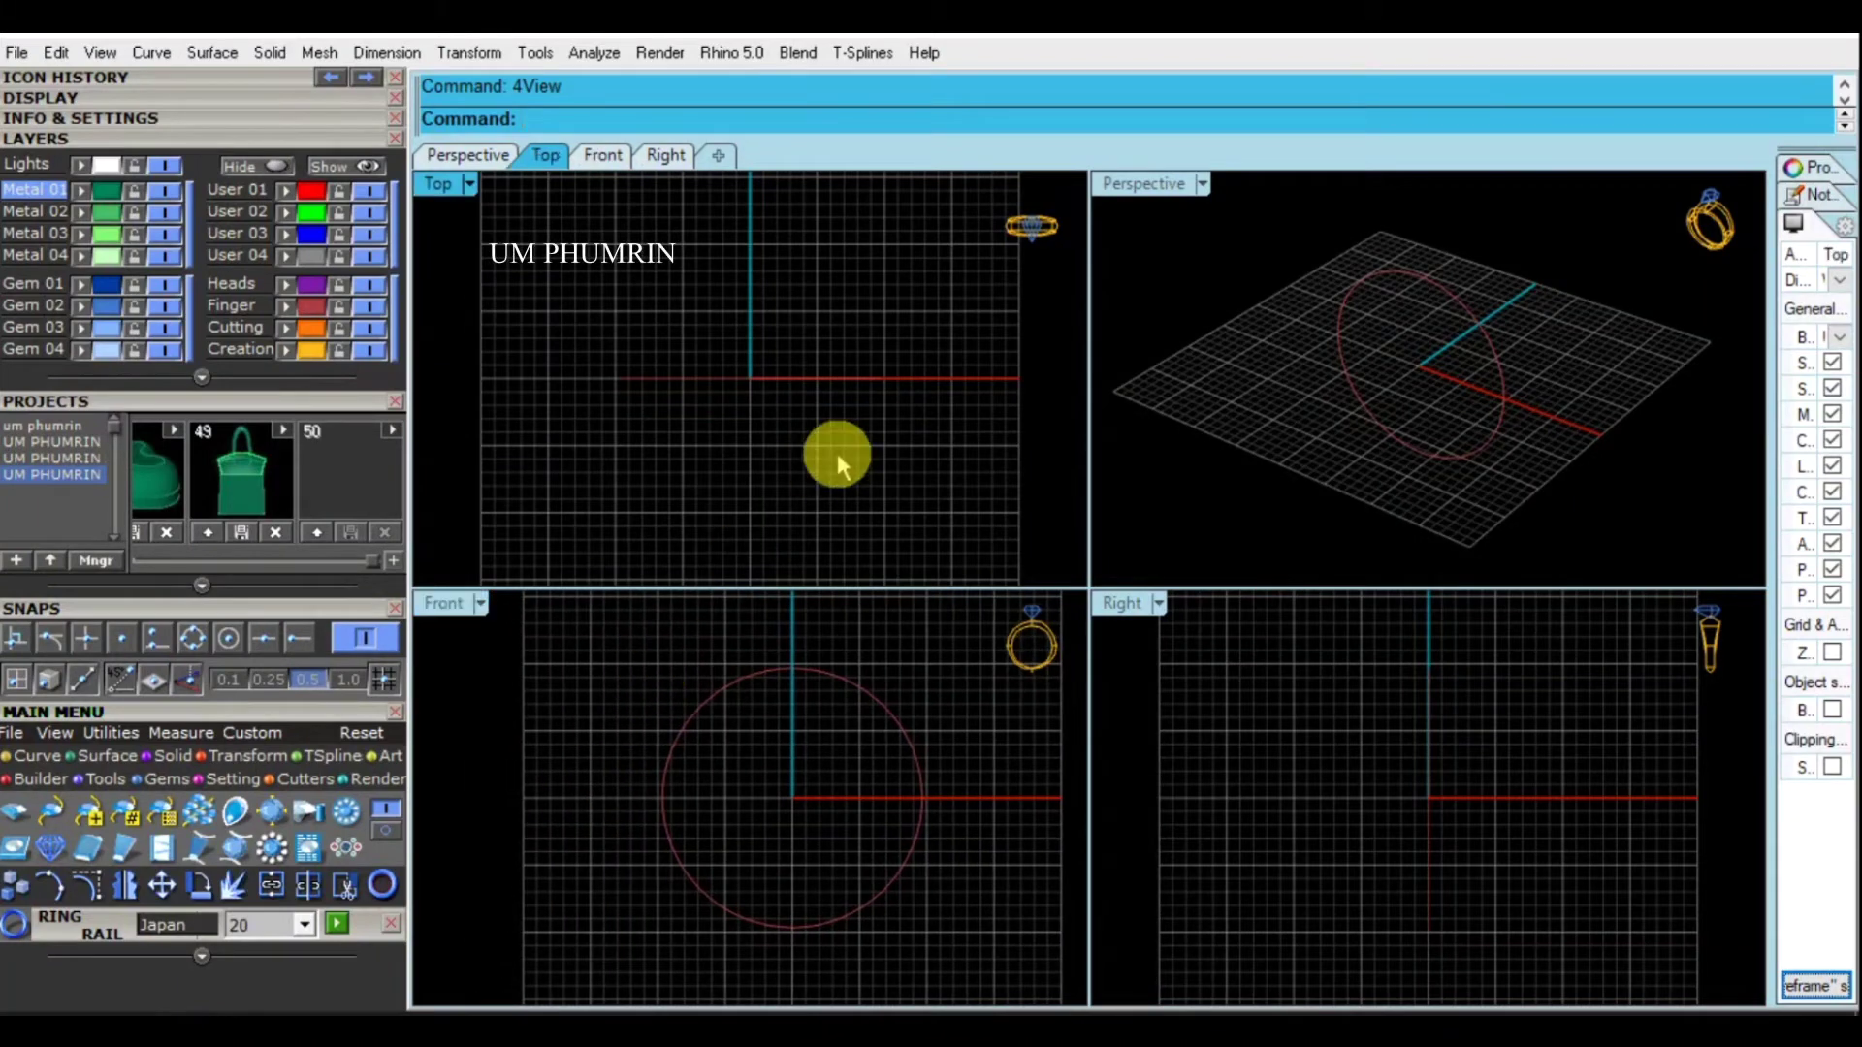
pyautogui.moveTo(840, 466); pyautogui.dragTo(871, 444, button='right')
pyautogui.click(163, 781)
pyautogui.click(258, 913)
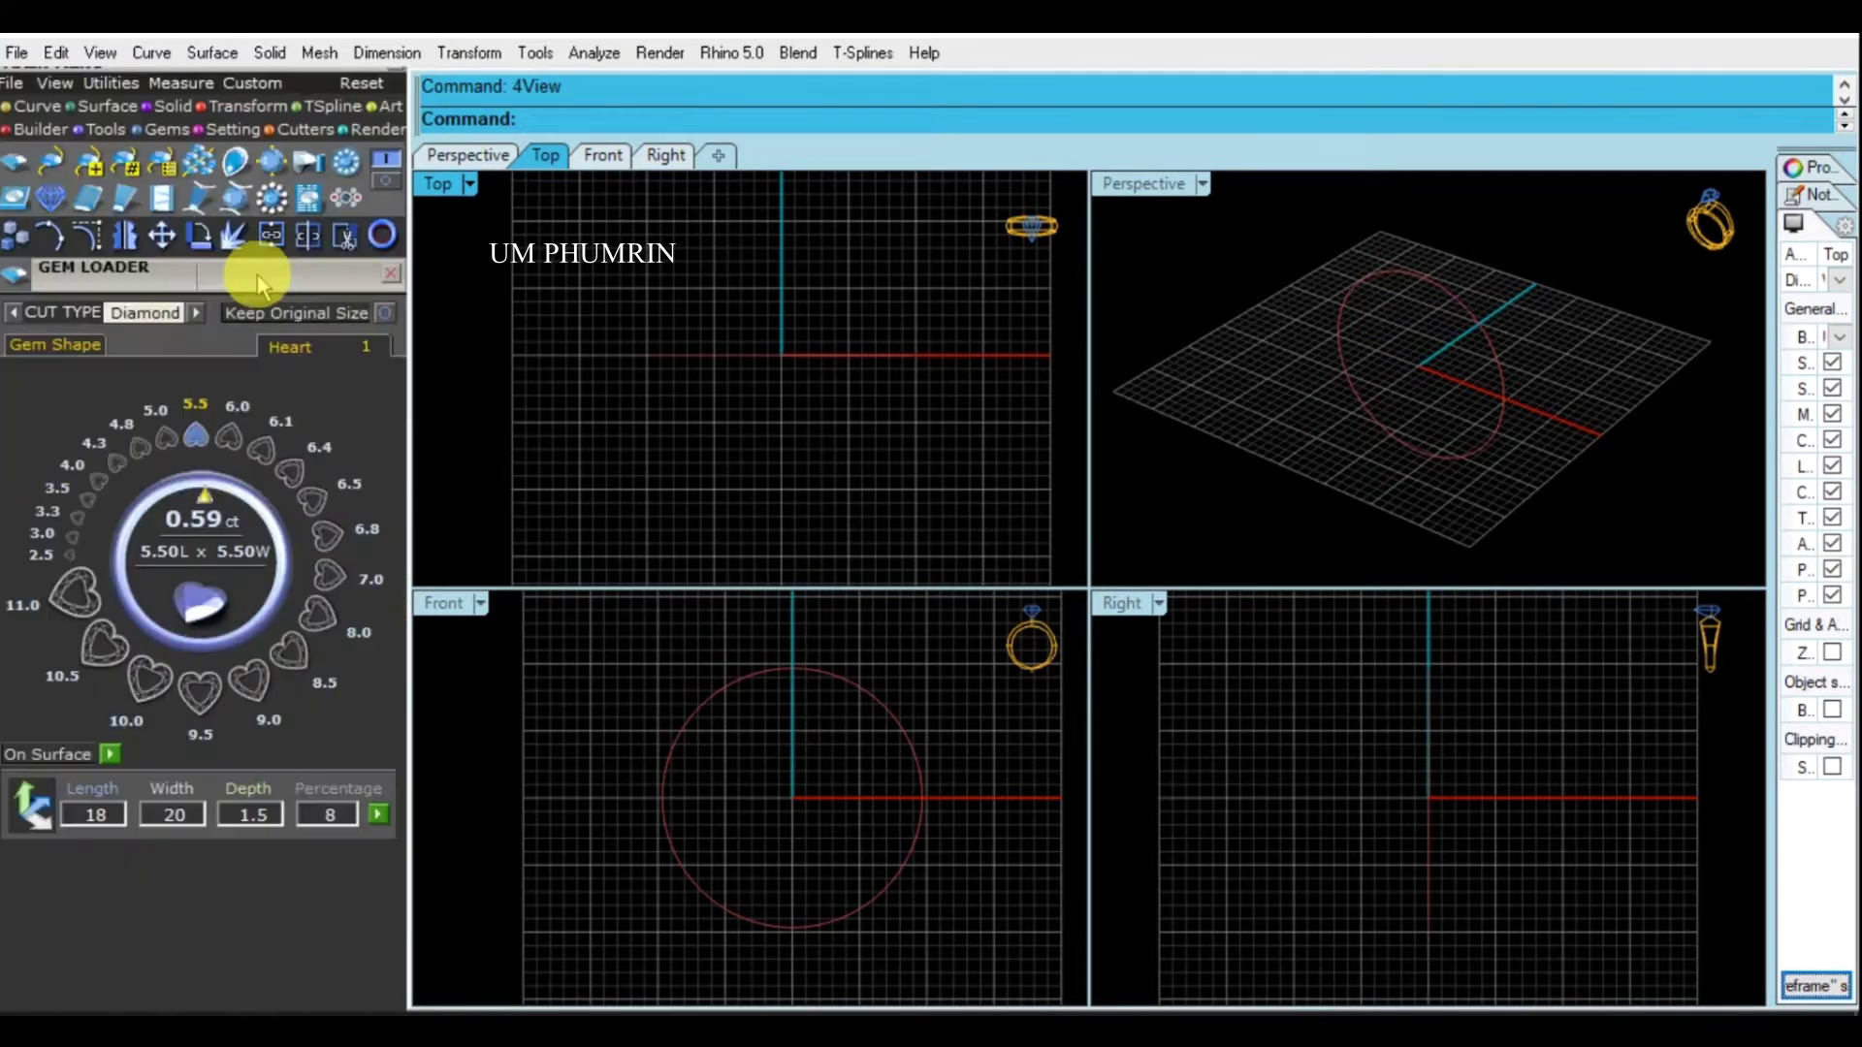
pyautogui.click(195, 313)
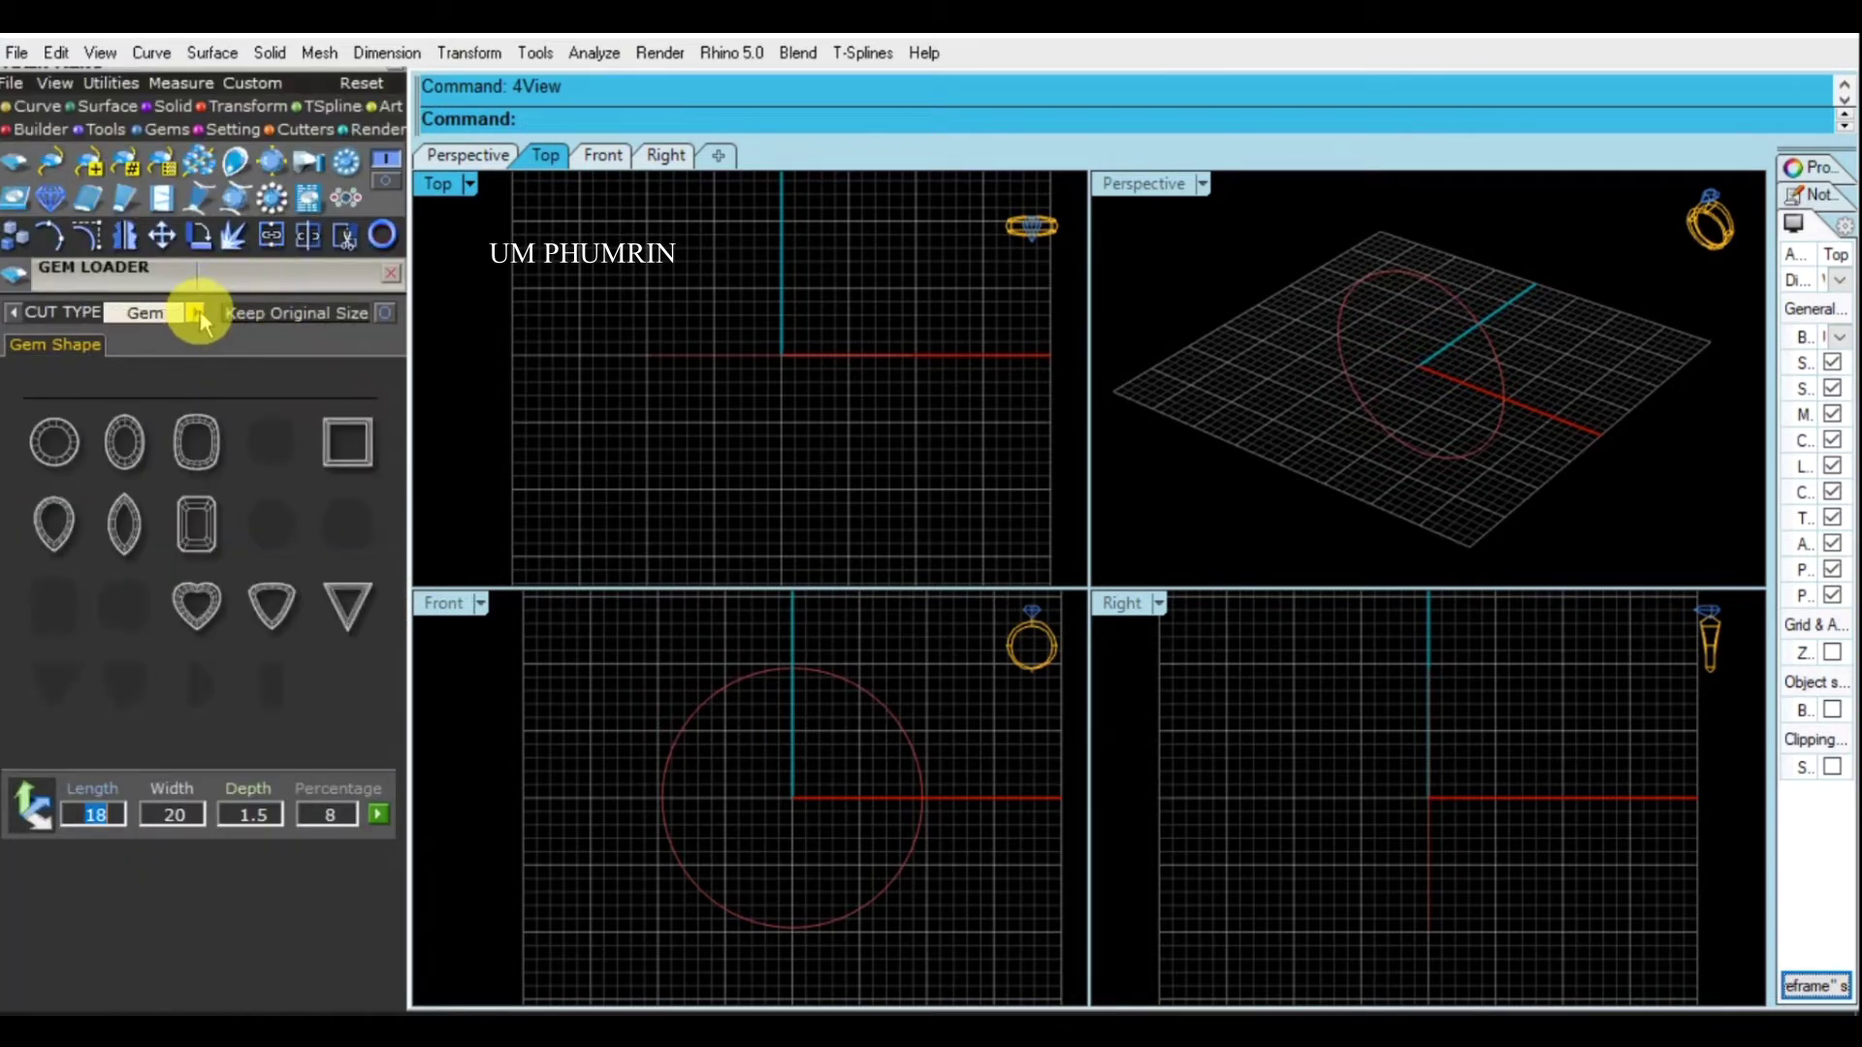
pyautogui.click(54, 442)
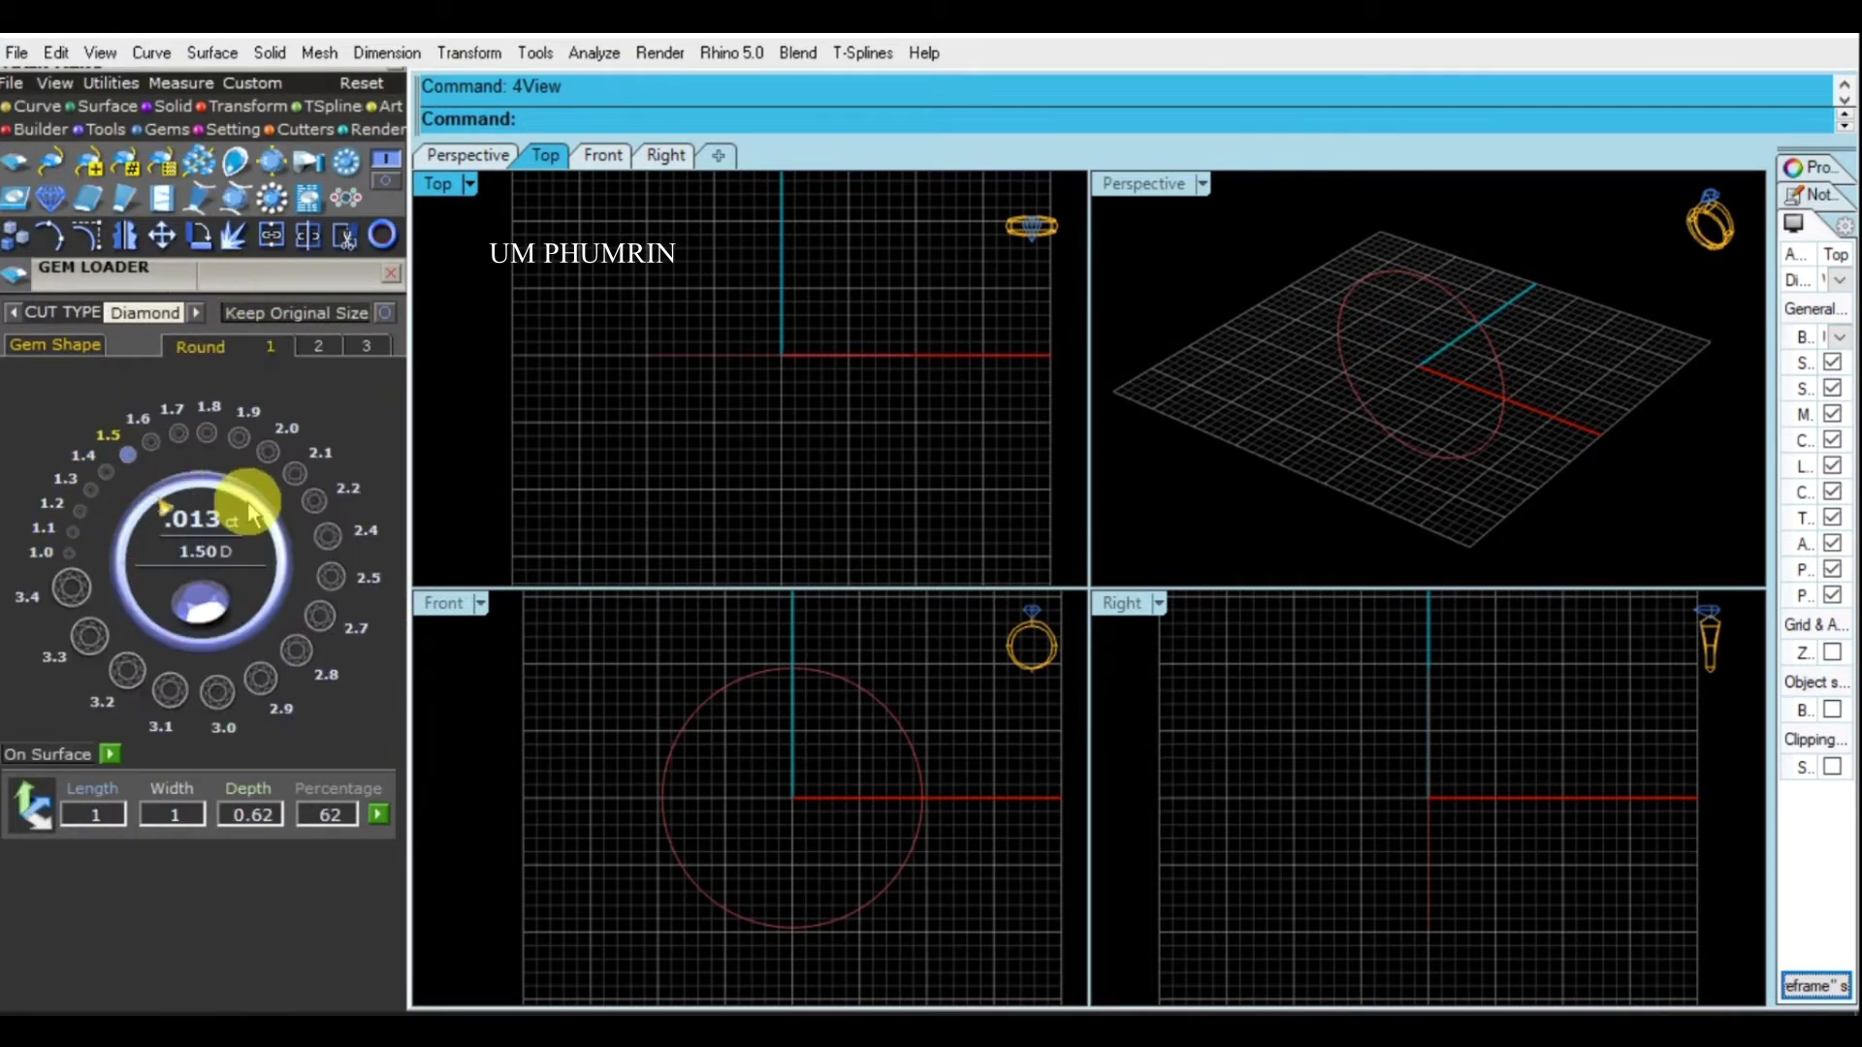
pyautogui.click(314, 339)
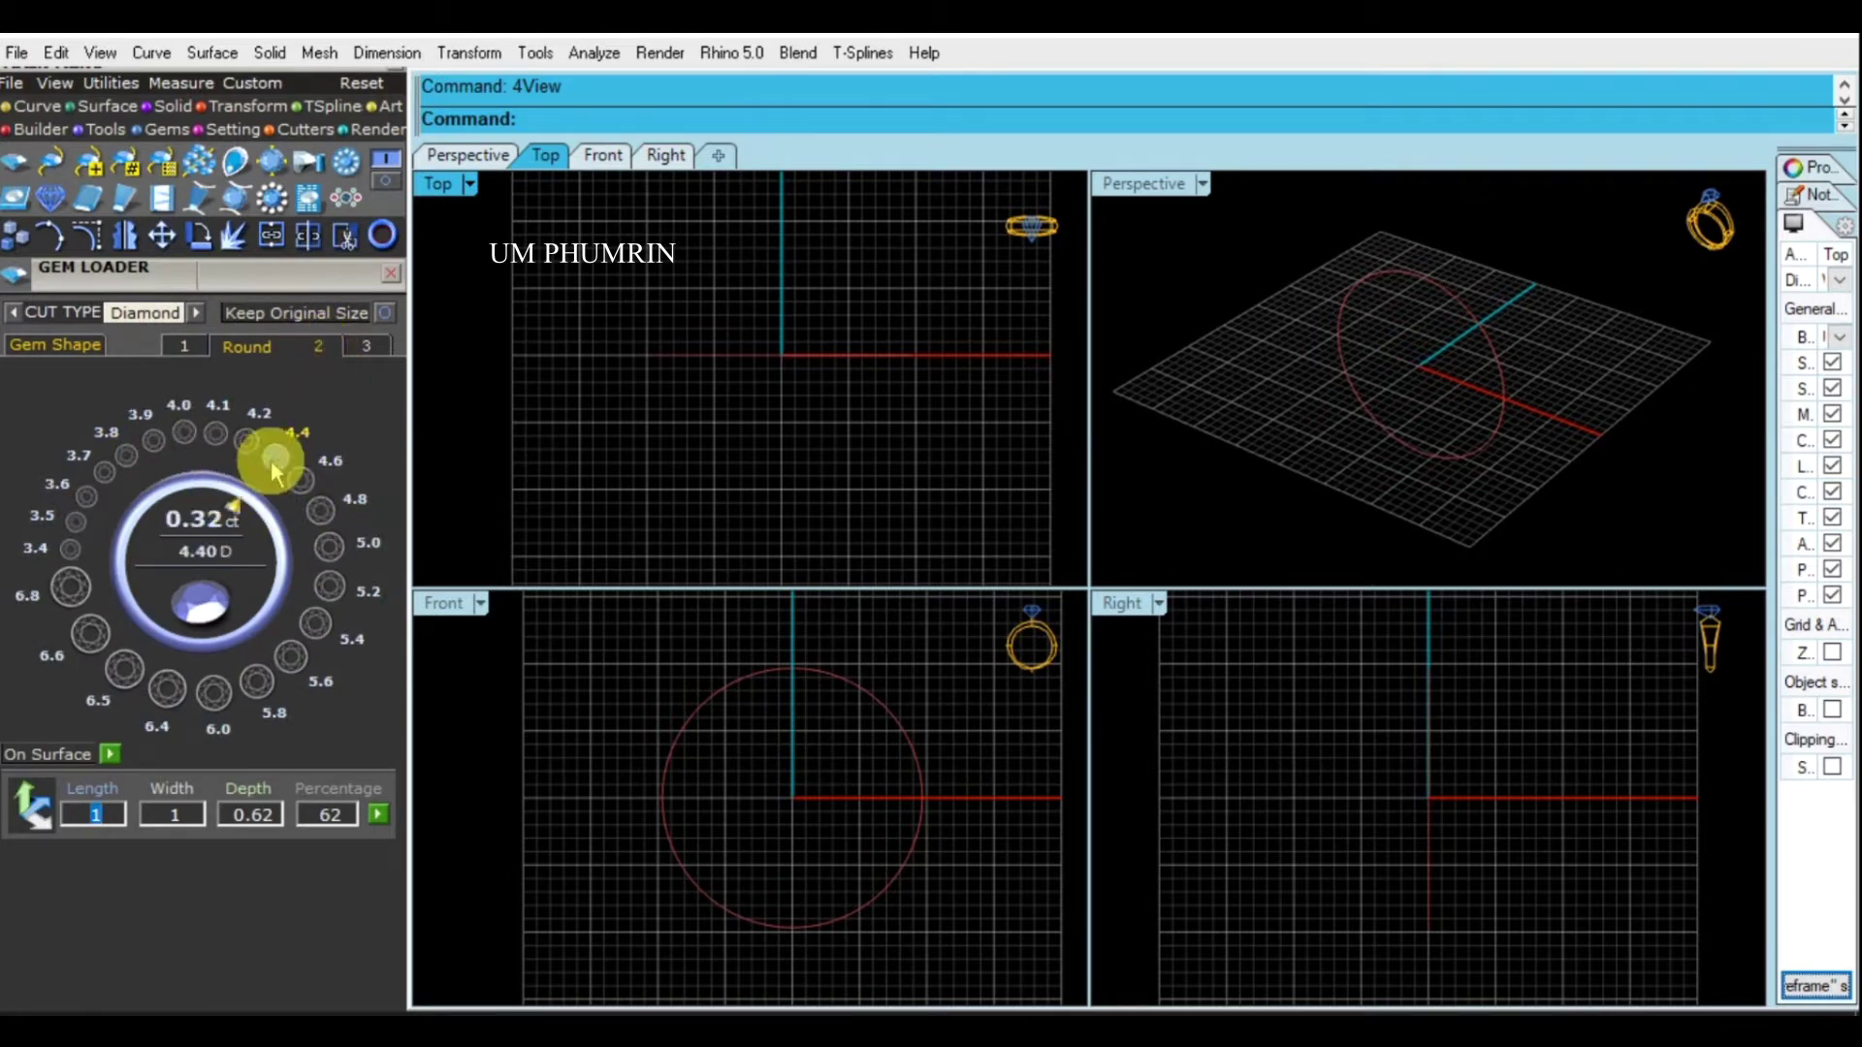
pyautogui.click(328, 545)
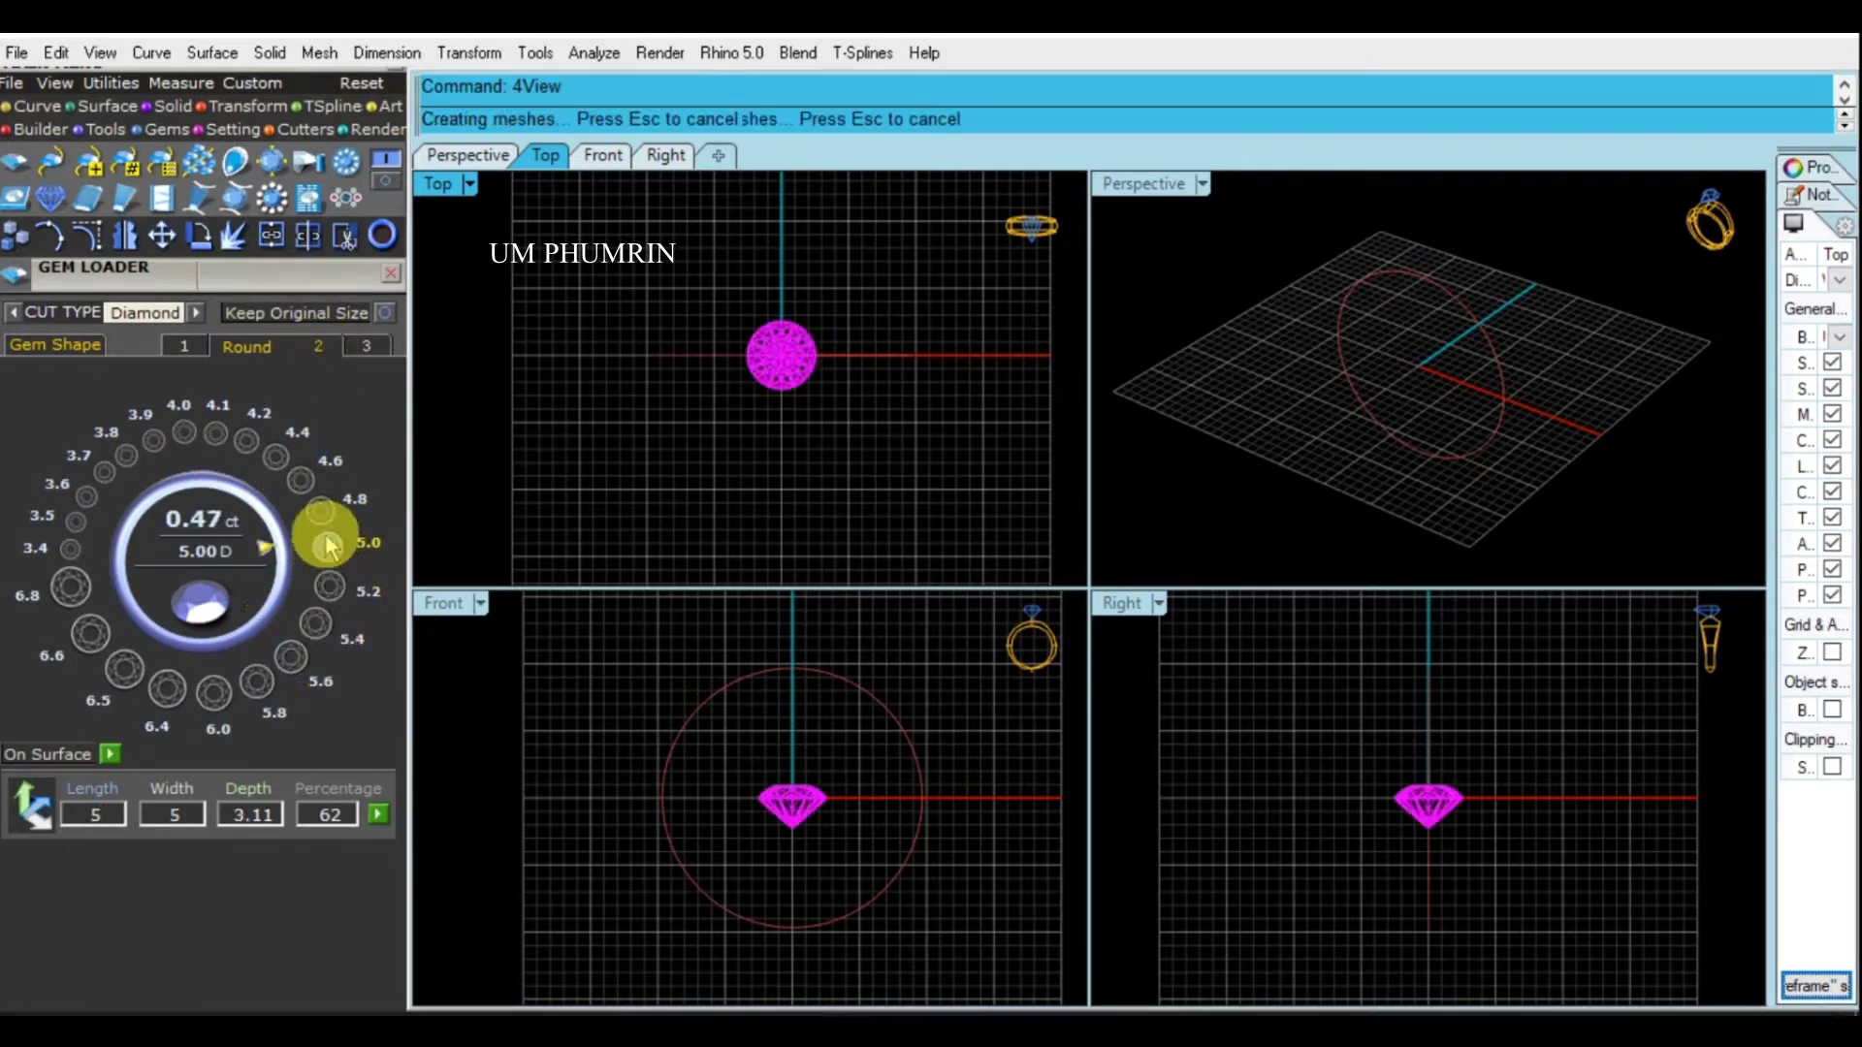
pyautogui.click(784, 393)
# Maximize the view, switch to Perspective, and start Head Builder on the diamond
pyautogui.scroll(4, 784, 402)
pyautogui.scroll(-2, 783, 402)
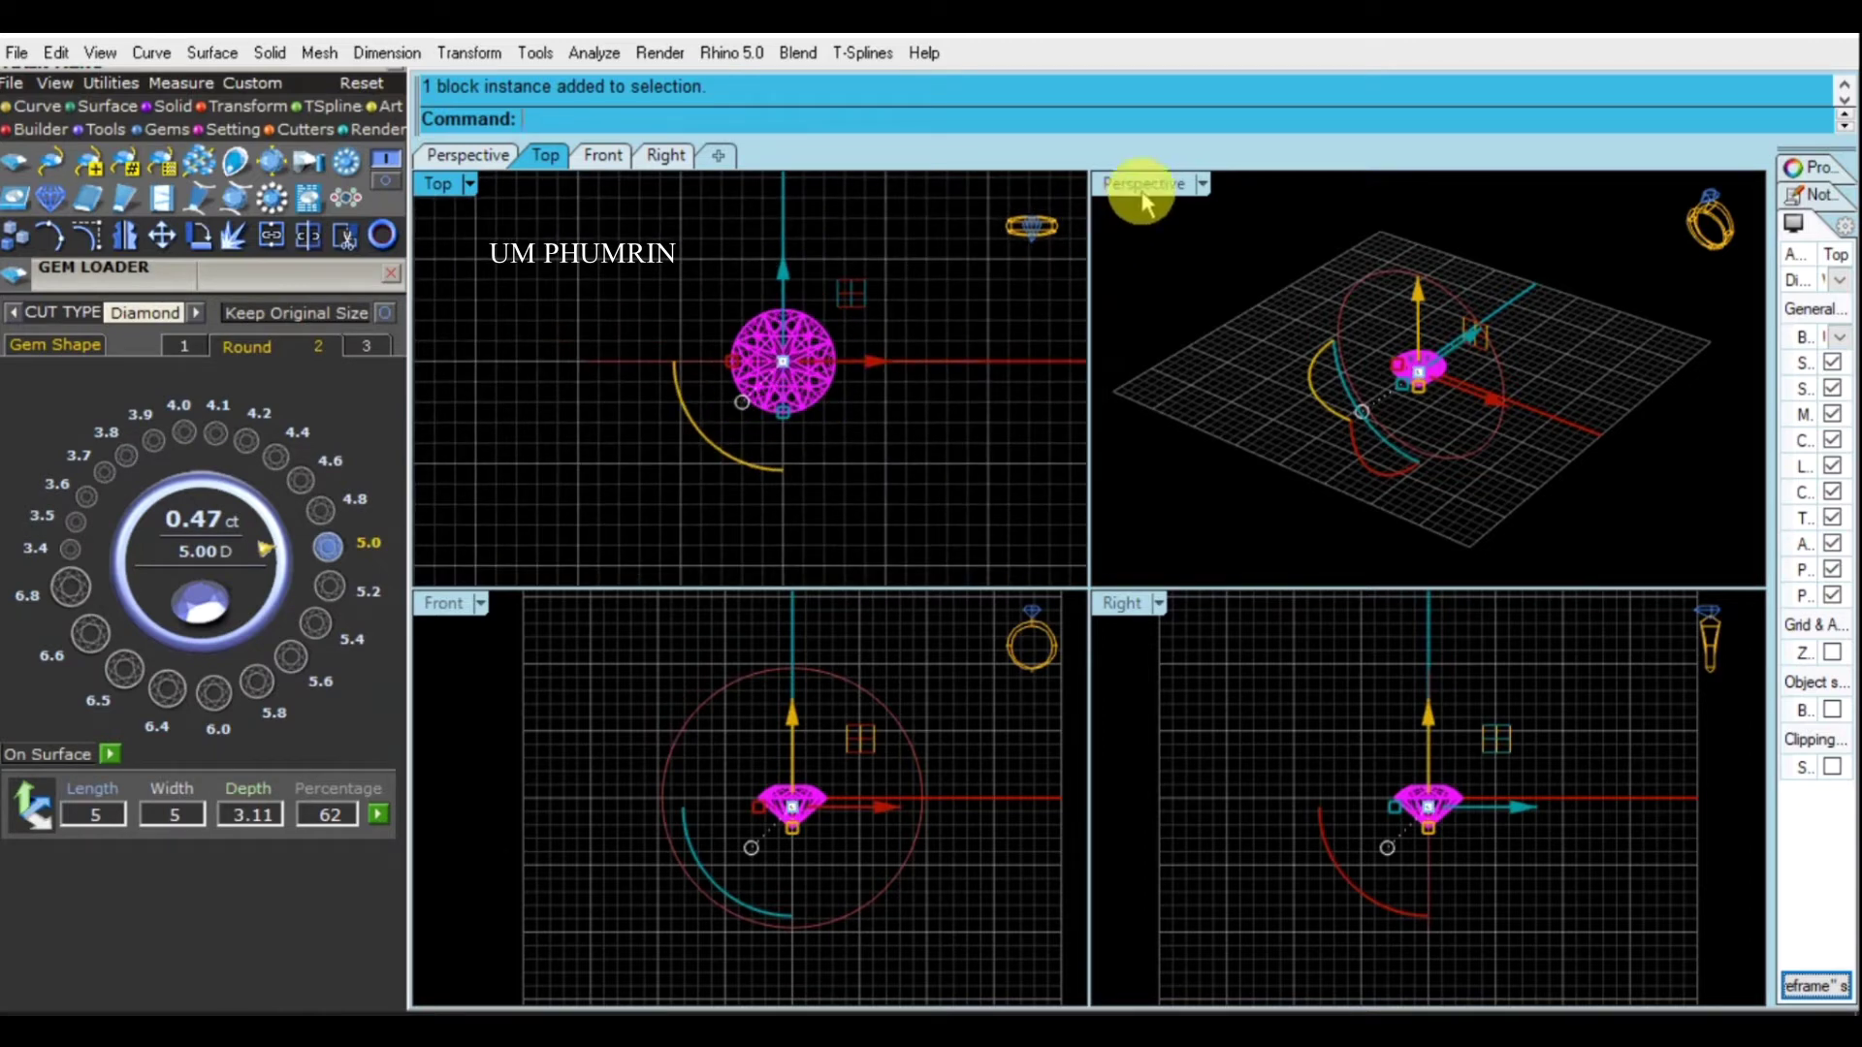
pyautogui.doubleClick(438, 183)
pyautogui.moveTo(1335, 559); pyautogui.dragTo(952, 511, button='right')
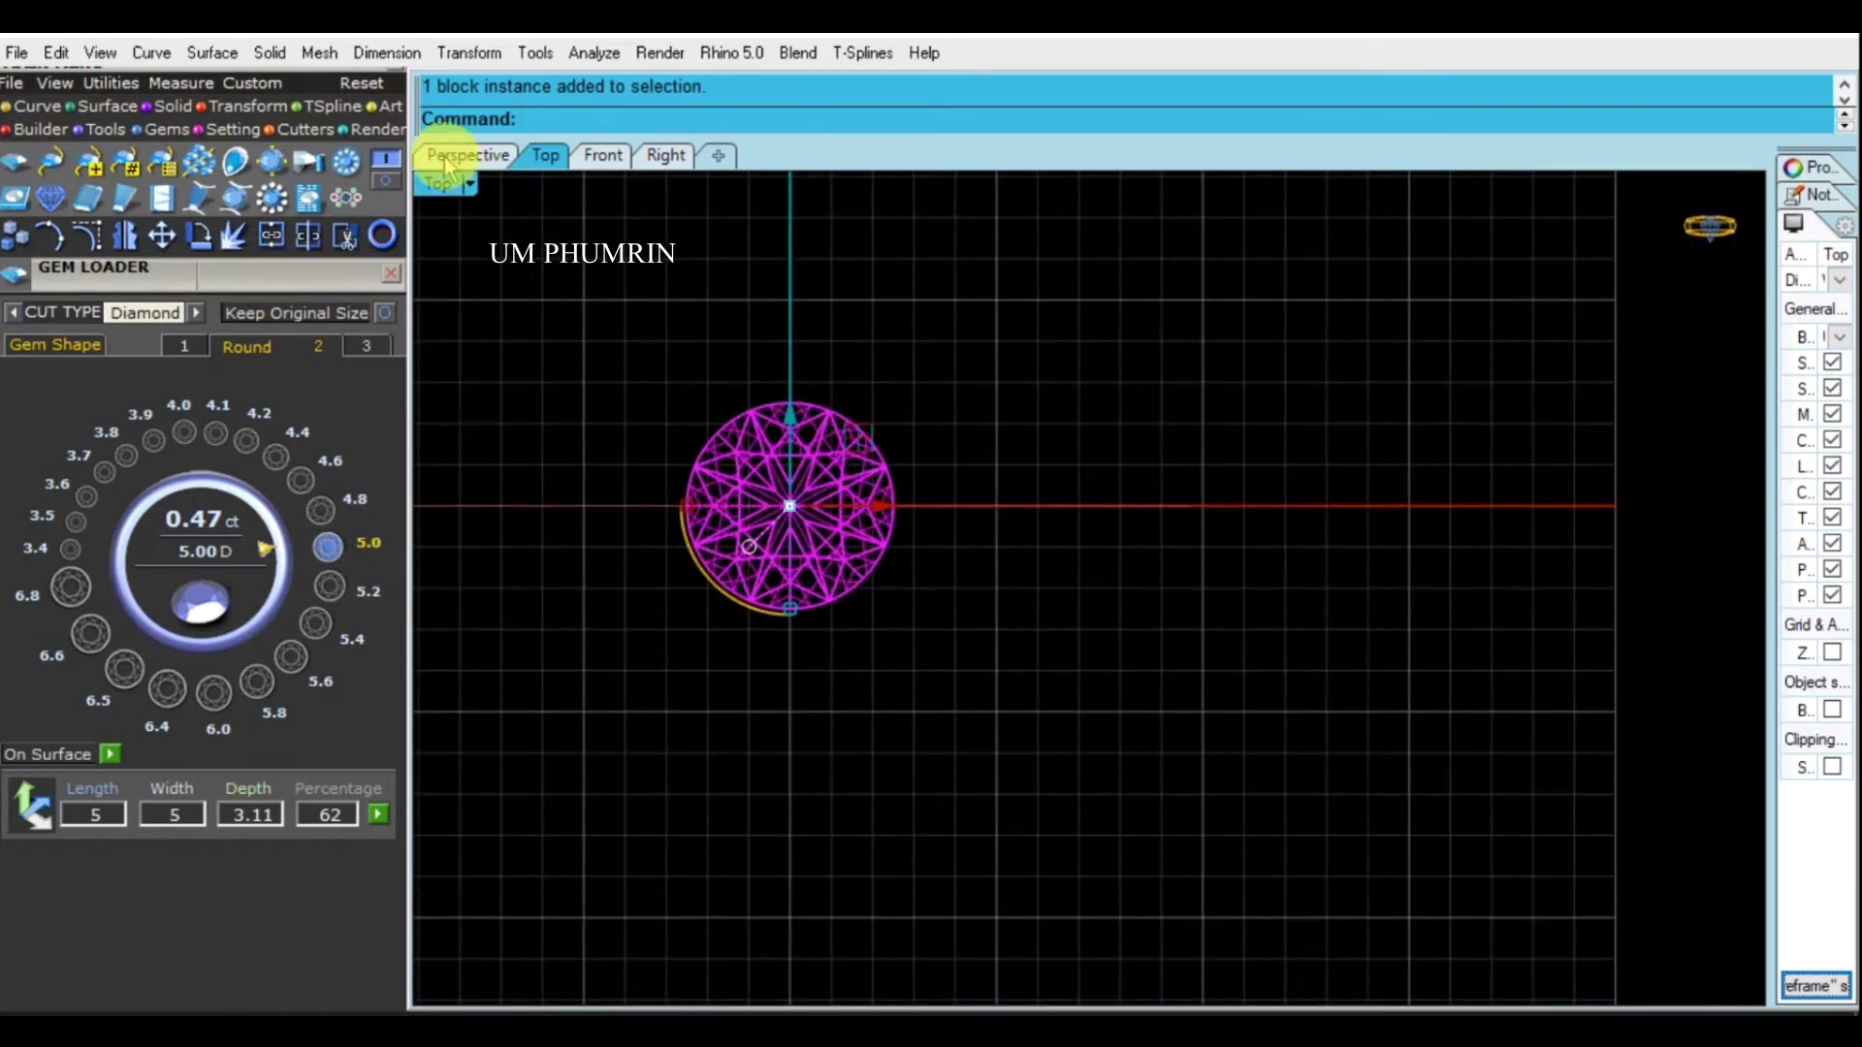
pyautogui.click(446, 160)
pyautogui.moveTo(984, 603)
pyautogui.mouseDown(button='right')
pyautogui.moveTo(1088, 515)
pyautogui.moveTo(1131, 549)
pyautogui.mouseUp(button='right')
pyautogui.write('Aa')
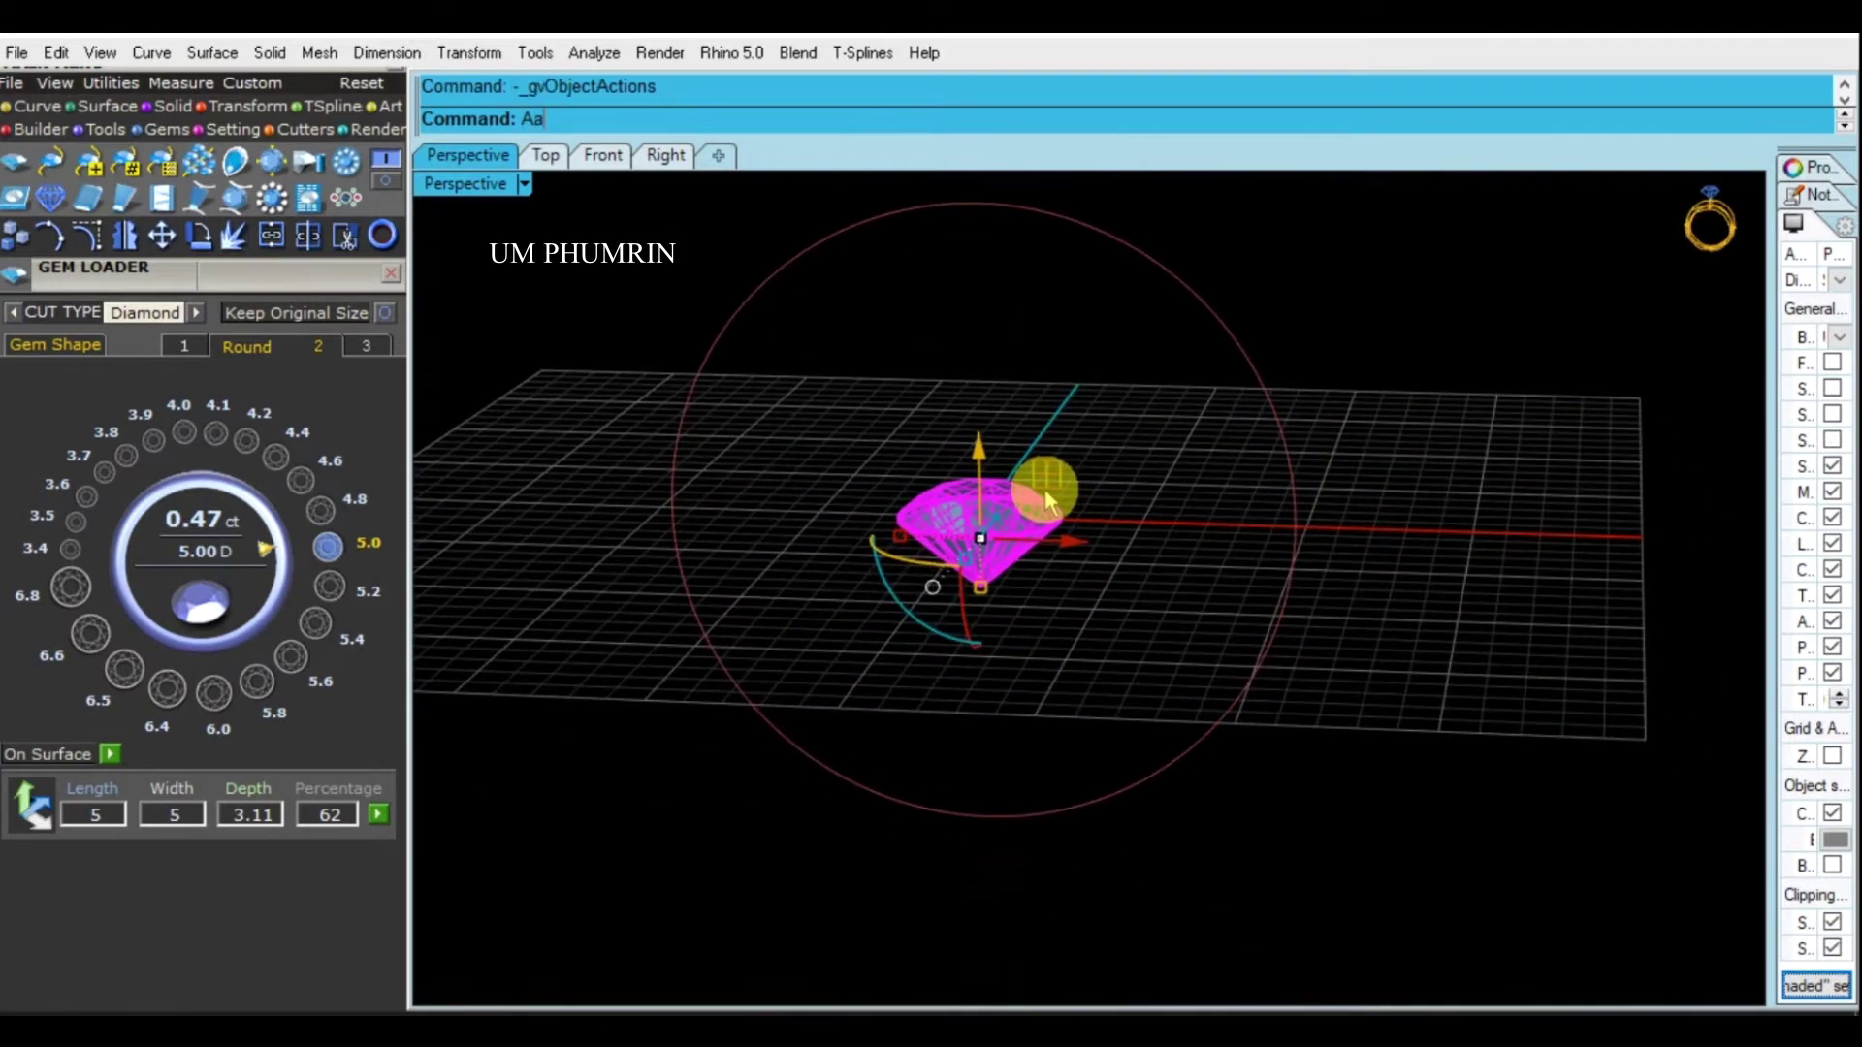
pyautogui.rightClick(1048, 499)
pyautogui.click(1113, 689)
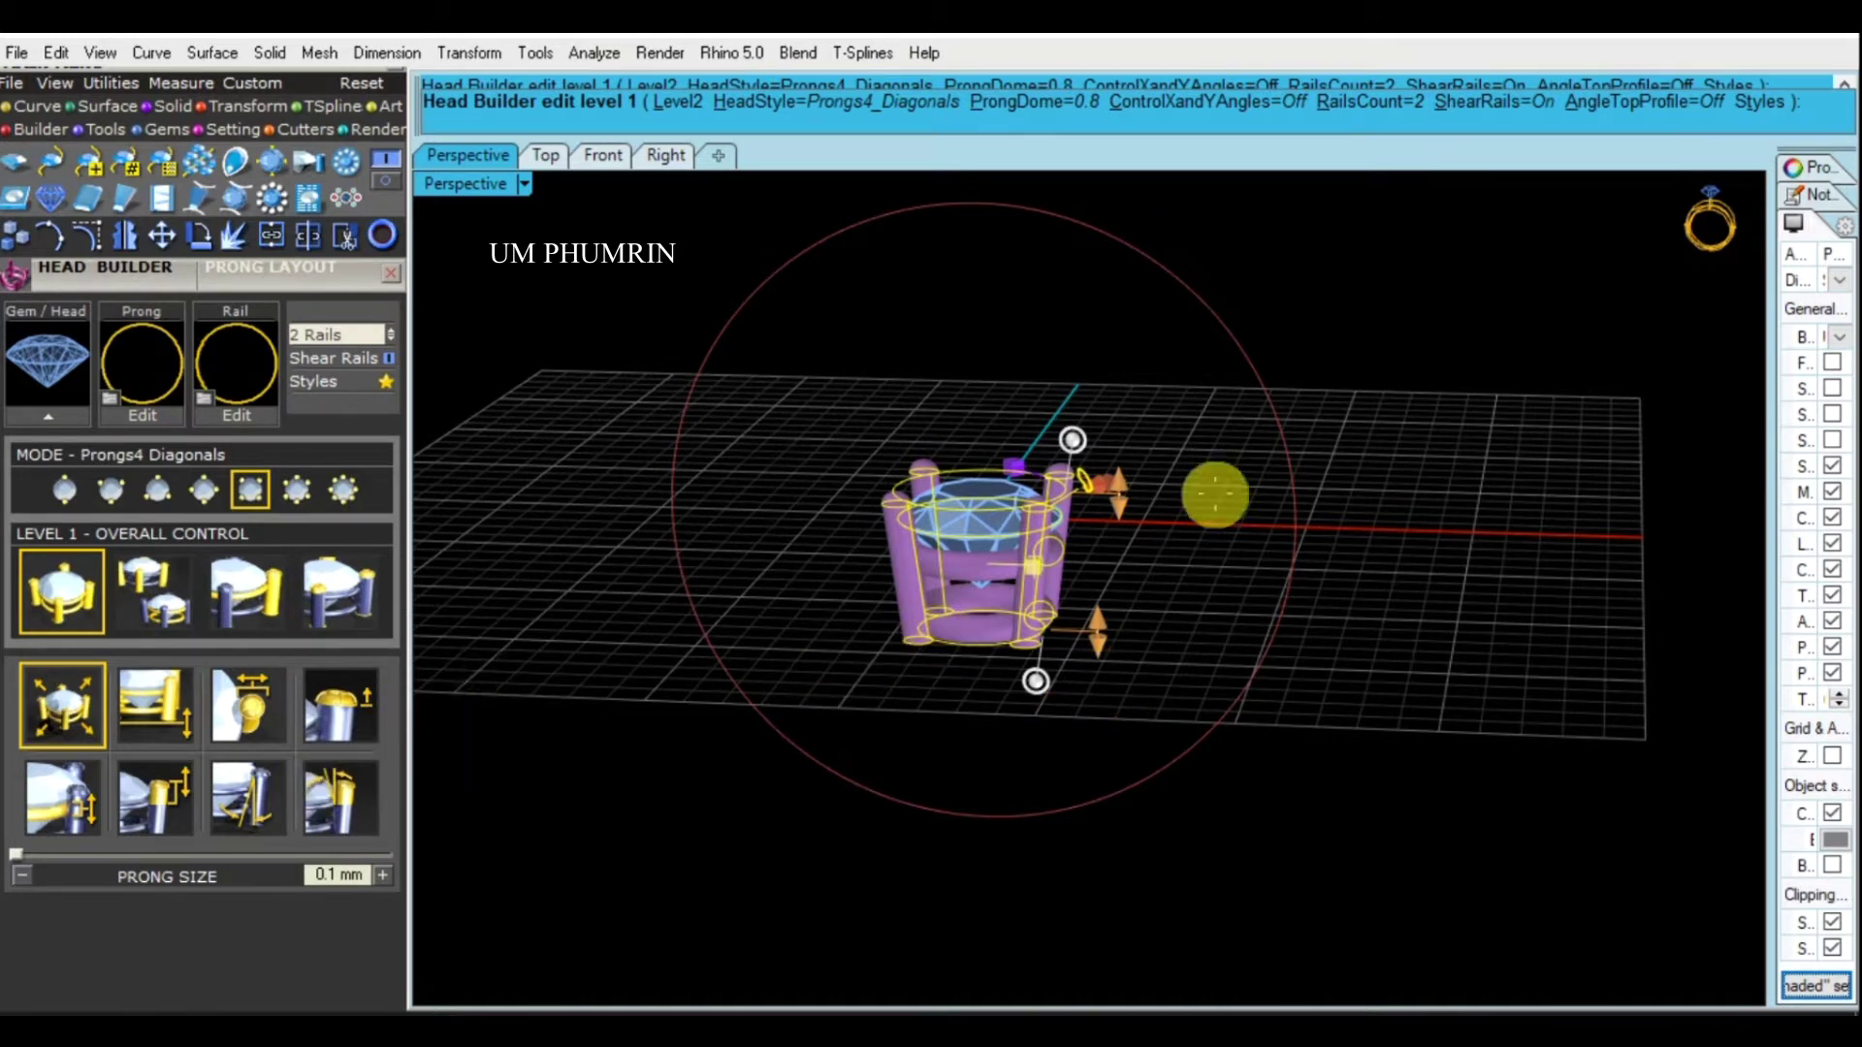
# Give the Prongs4 Diagonals head a single rail and a head drop of -2.84 mm
pyautogui.moveTo(1144, 465); pyautogui.dragTo(1109, 549, button='right')
pyautogui.scroll(3, 1031, 602)
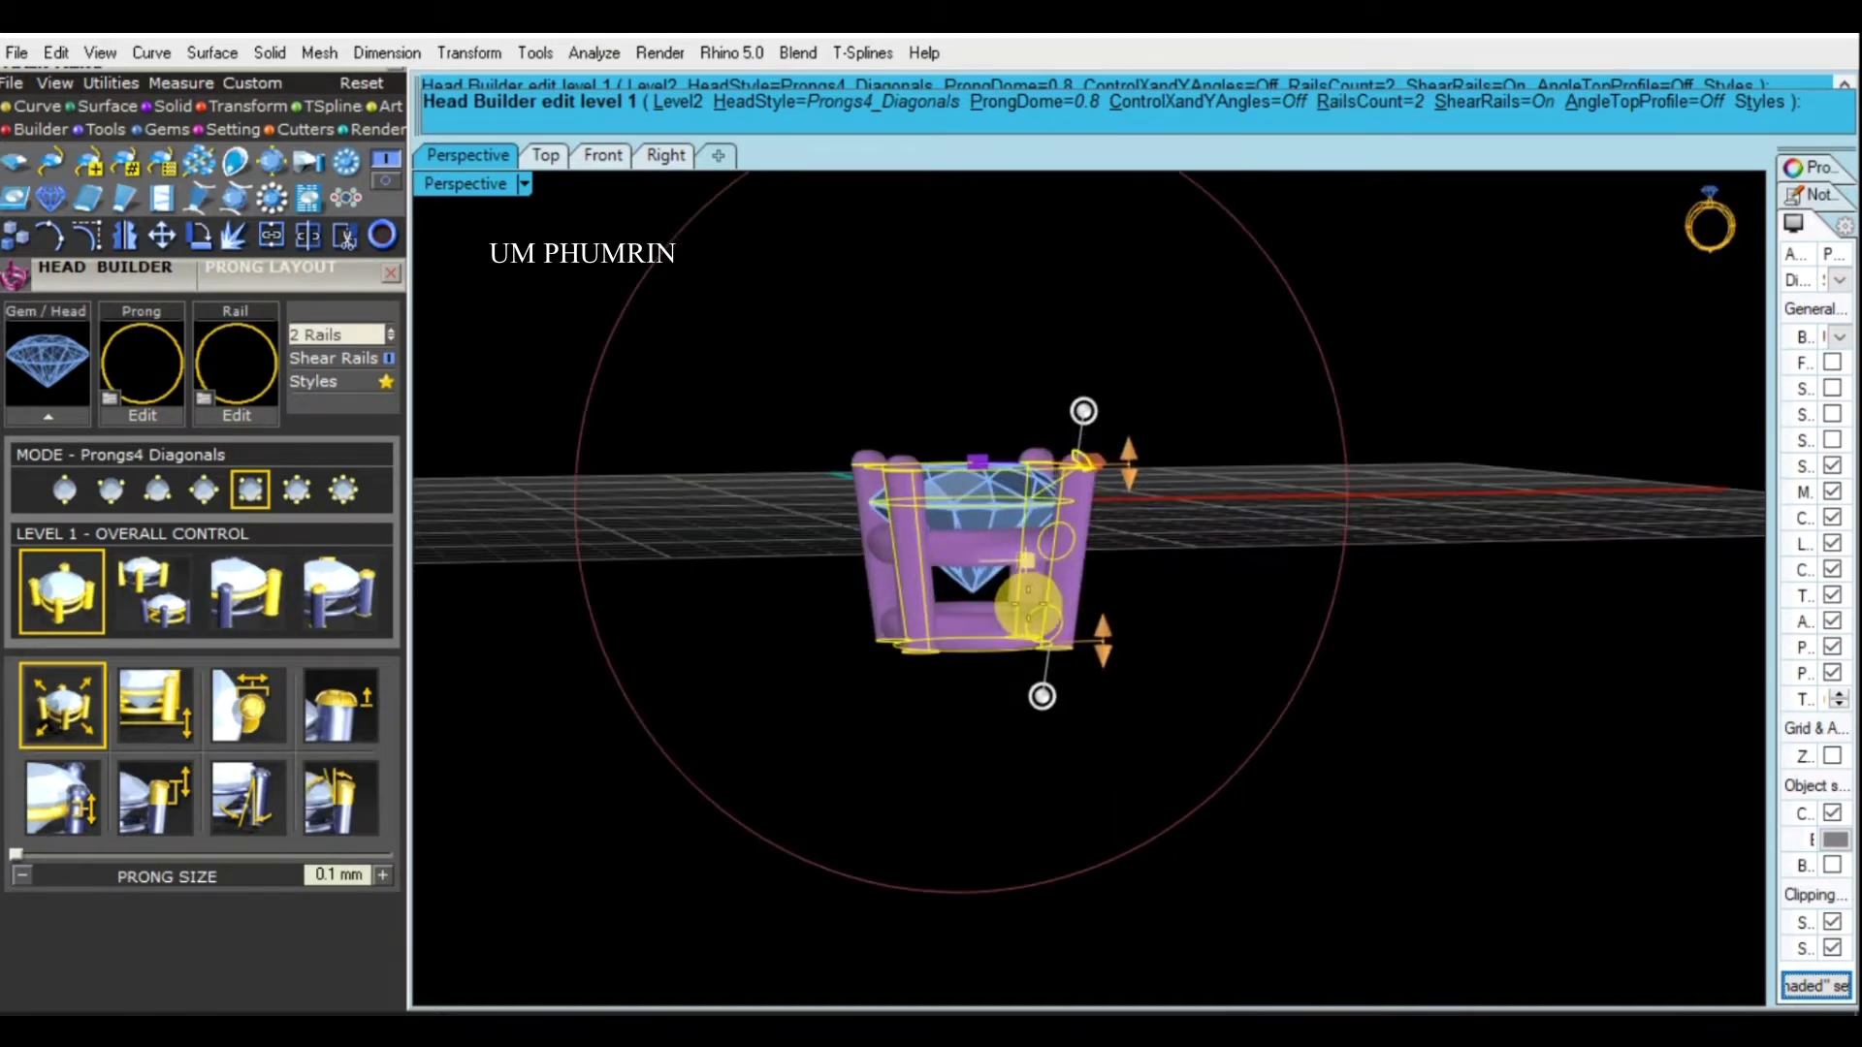
pyautogui.scroll(3, 1001, 590)
pyautogui.scroll(1, 1023, 548)
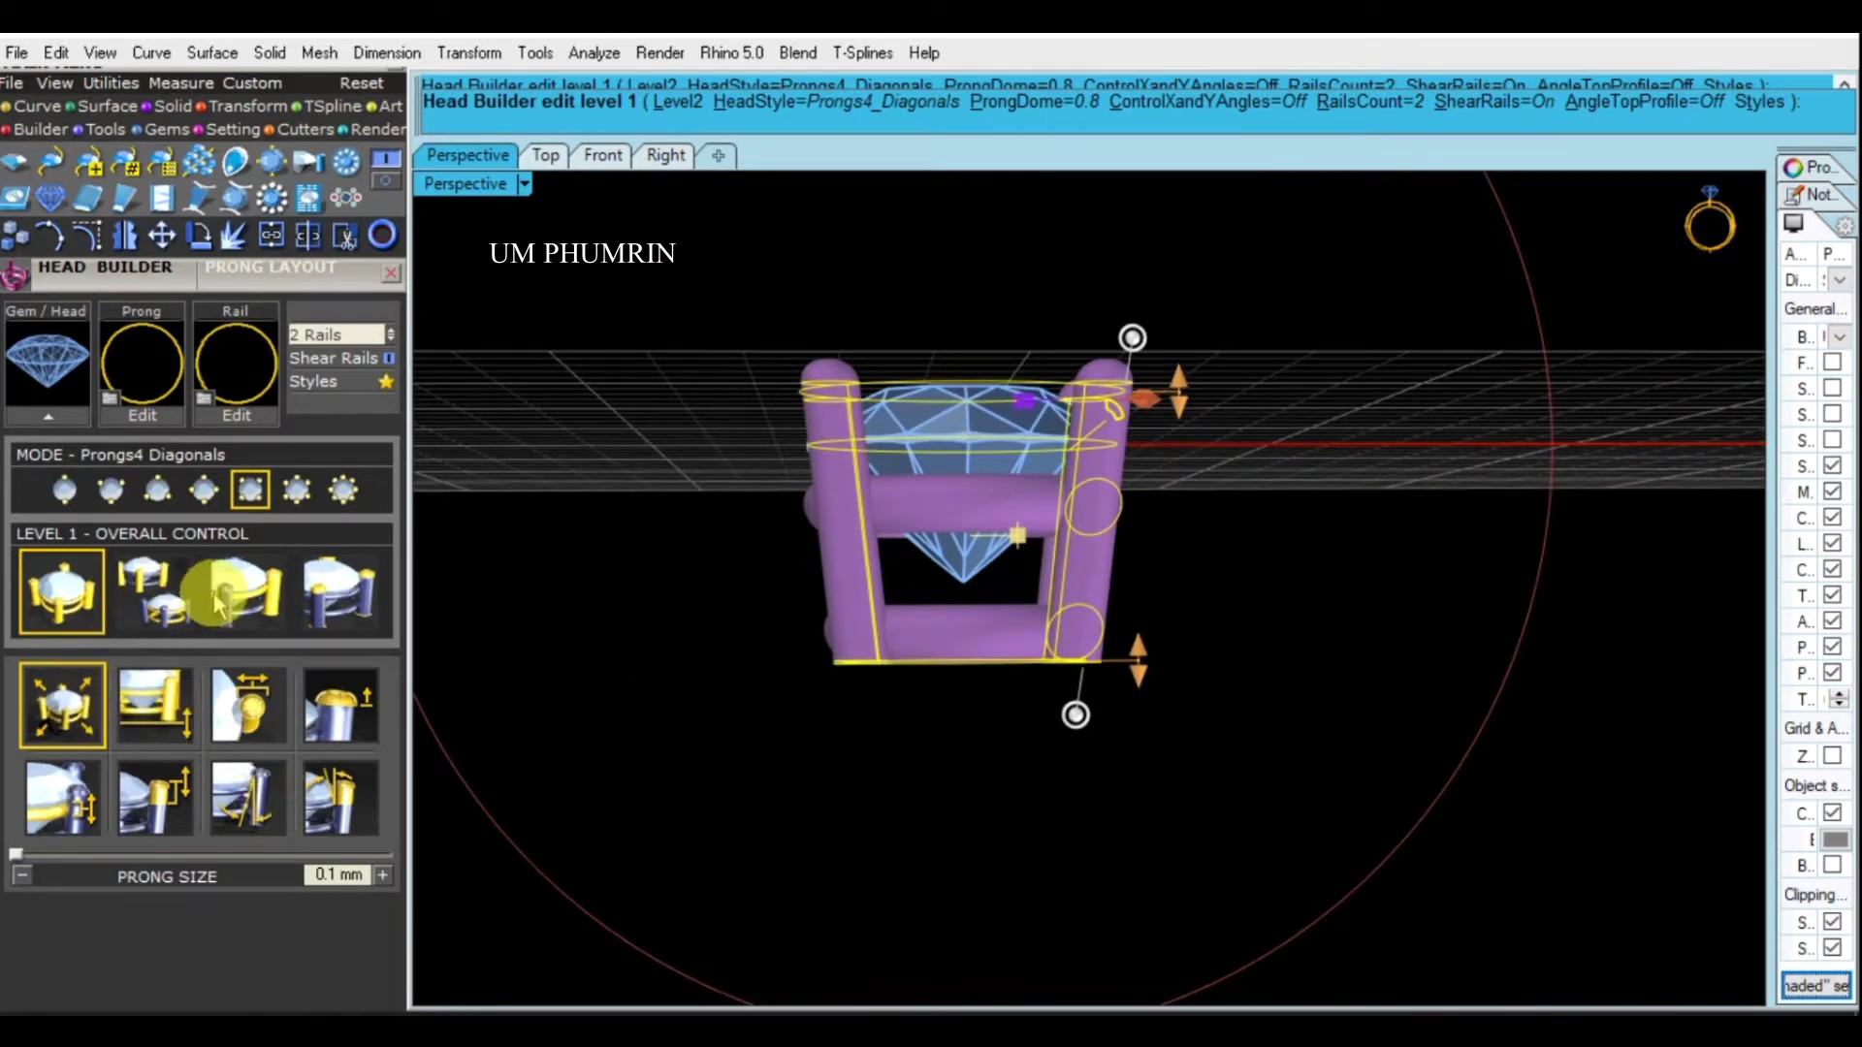
pyautogui.moveTo(968, 644)
pyautogui.mouseDown(button='right')
pyautogui.moveTo(957, 690)
pyautogui.moveTo(986, 689)
pyautogui.moveTo(998, 636)
pyautogui.moveTo(969, 748)
pyautogui.moveTo(796, 717)
pyautogui.moveTo(864, 682)
pyautogui.moveTo(1043, 651)
pyautogui.moveTo(869, 644)
pyautogui.mouseUp(button='right')
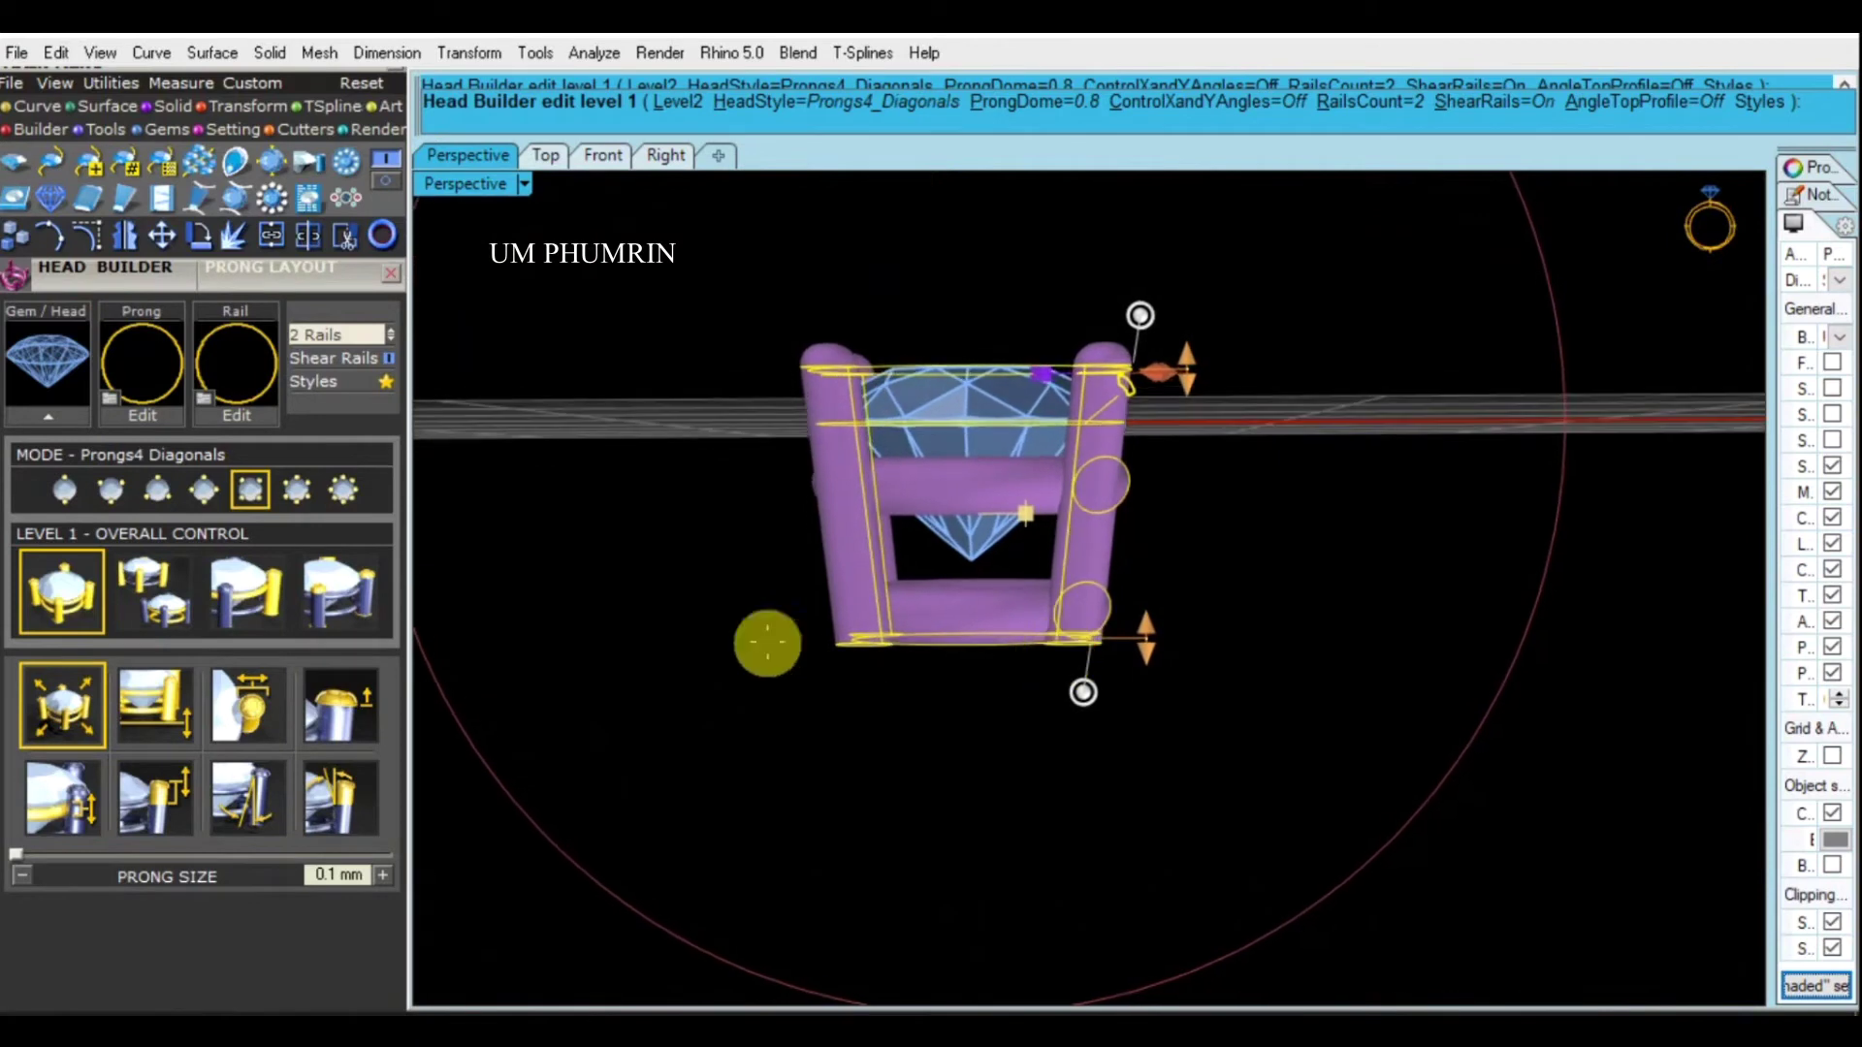
pyautogui.click(1368, 101)
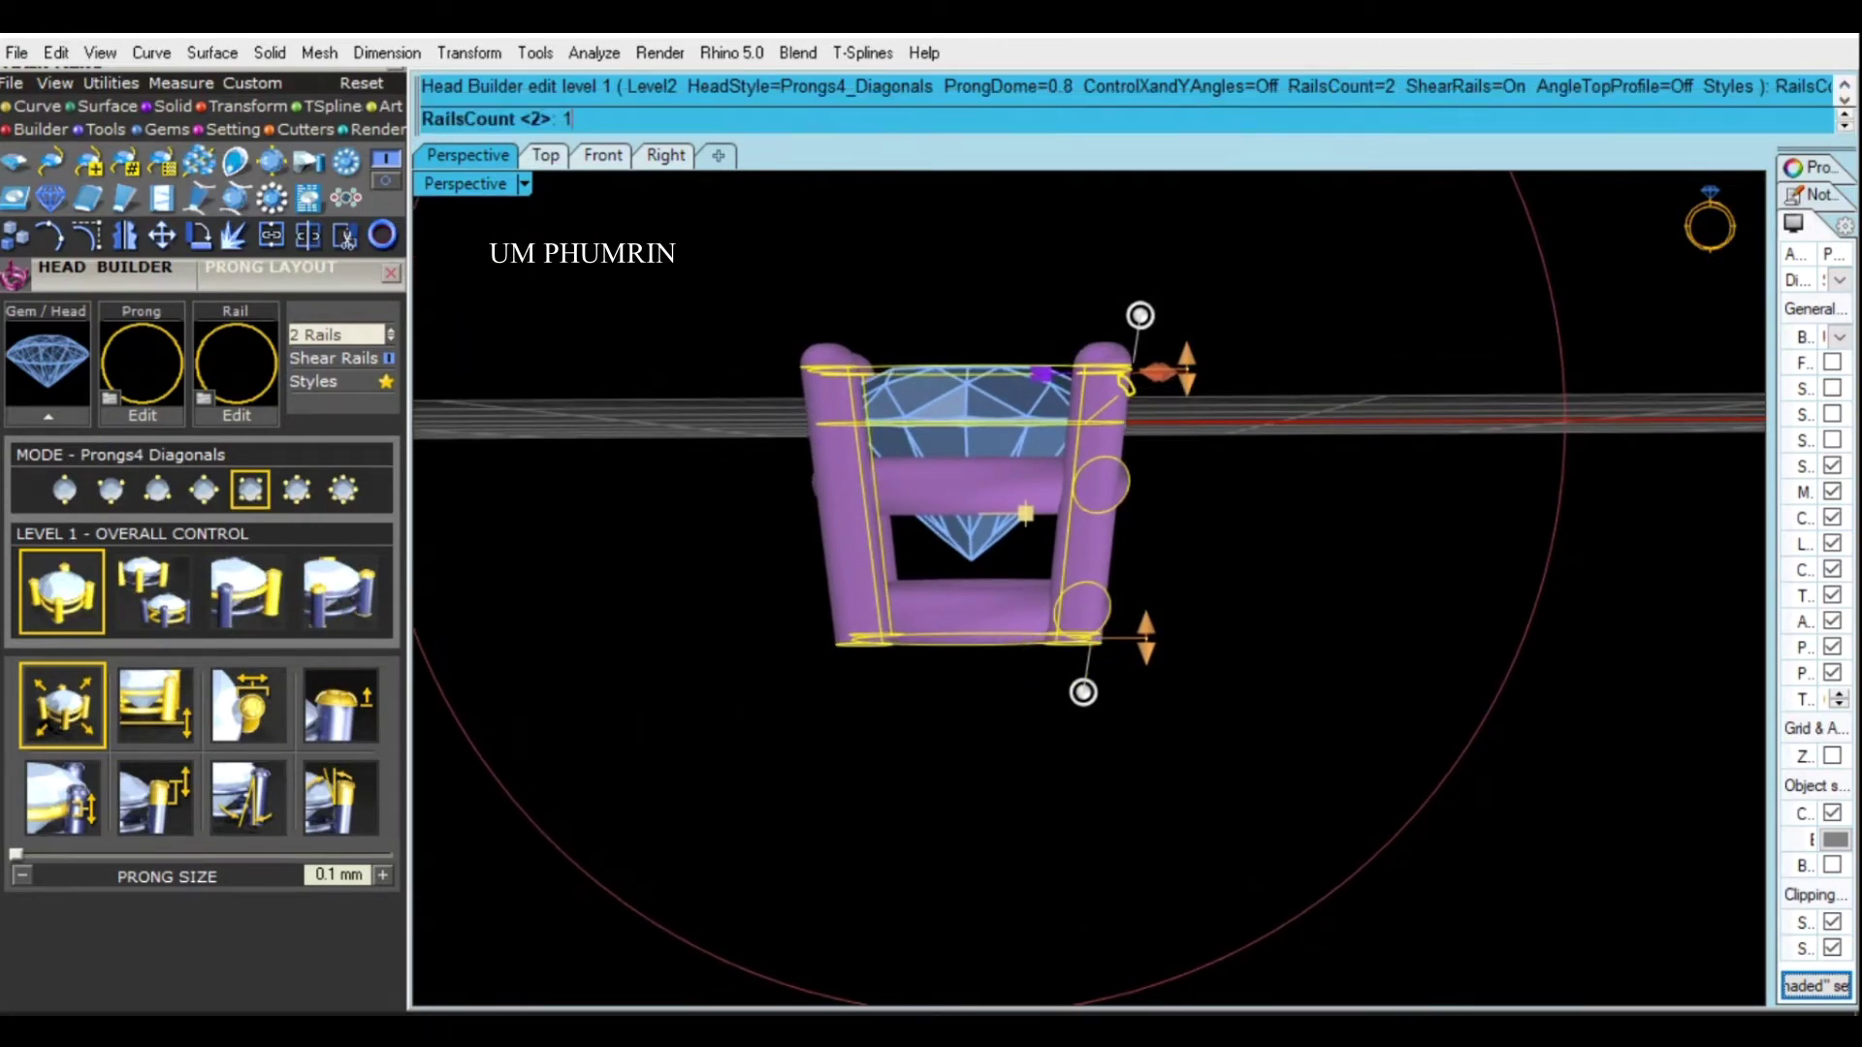
pyautogui.press('Return')
pyautogui.moveTo(1146, 629); pyautogui.dragTo(1176, 605)
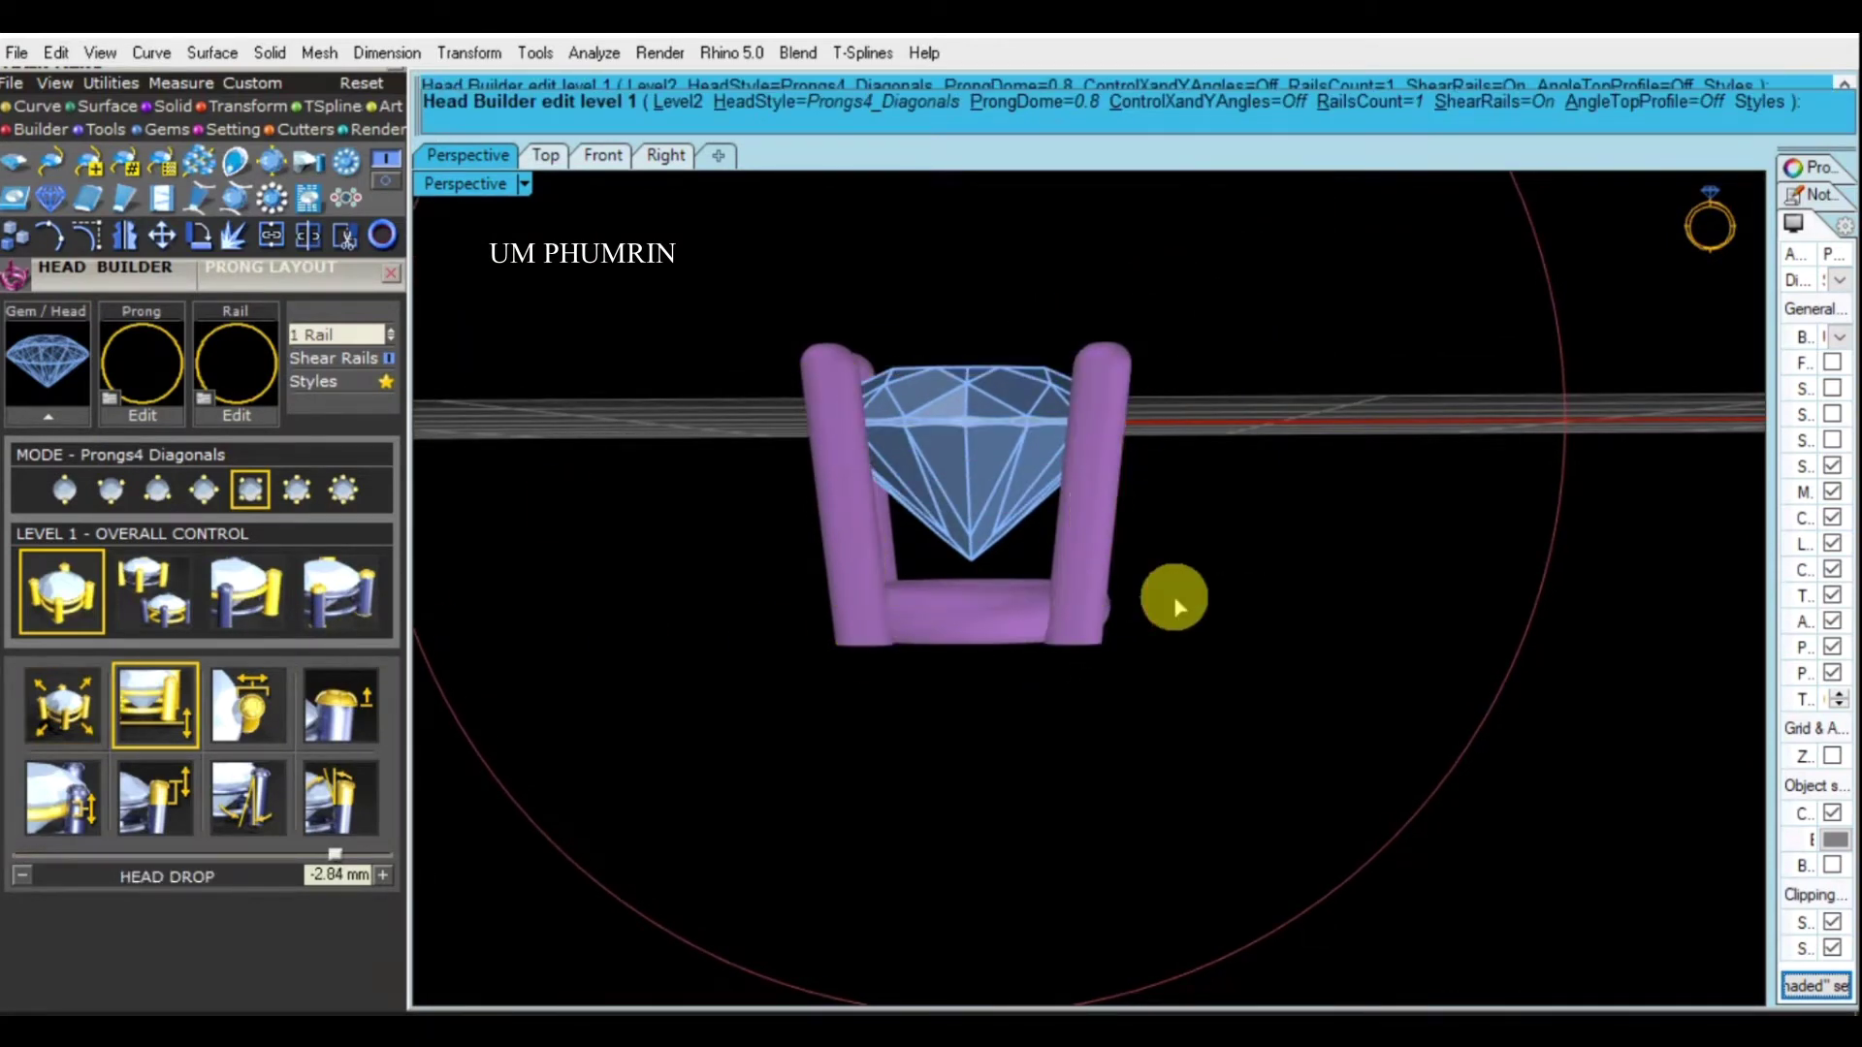
# Turn on AngleTopProfile, set the prong top angle to about -9.4°, and edit Prong Nudge
pyautogui.click(1646, 101)
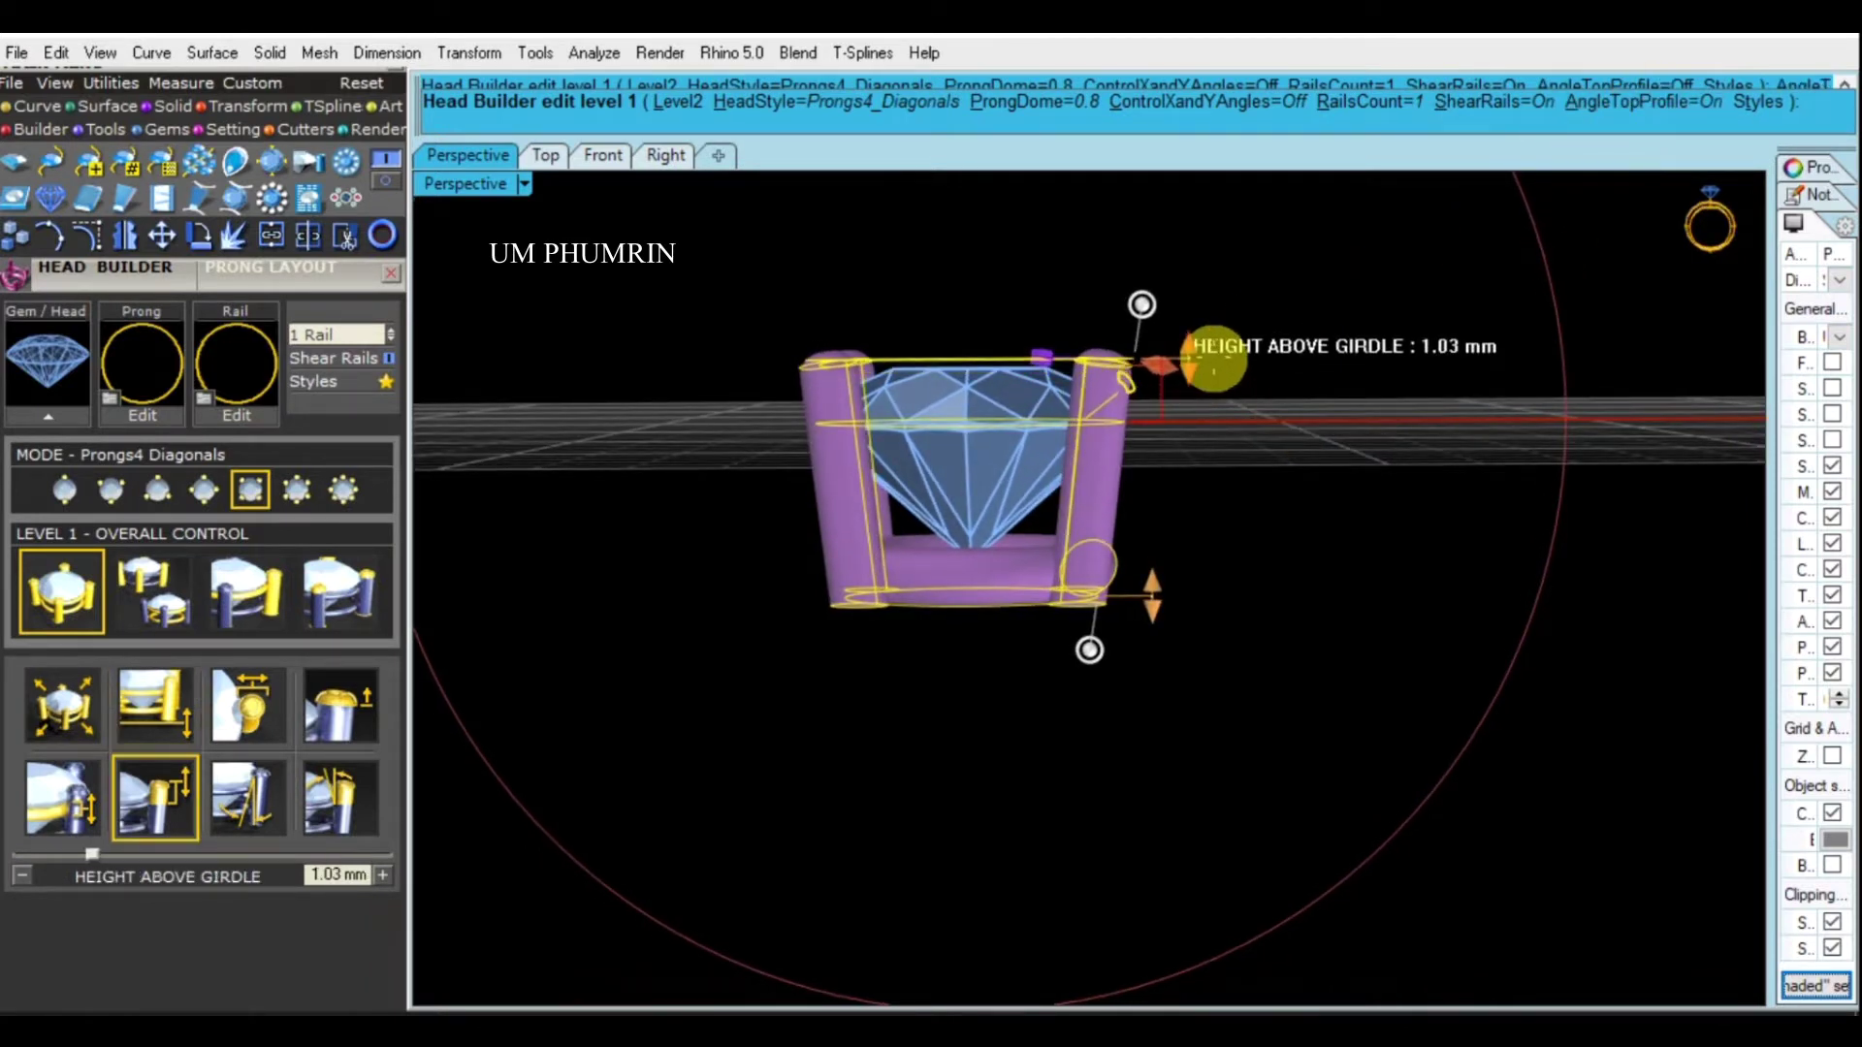
pyautogui.moveTo(1089, 647); pyautogui.dragTo(1061, 650)
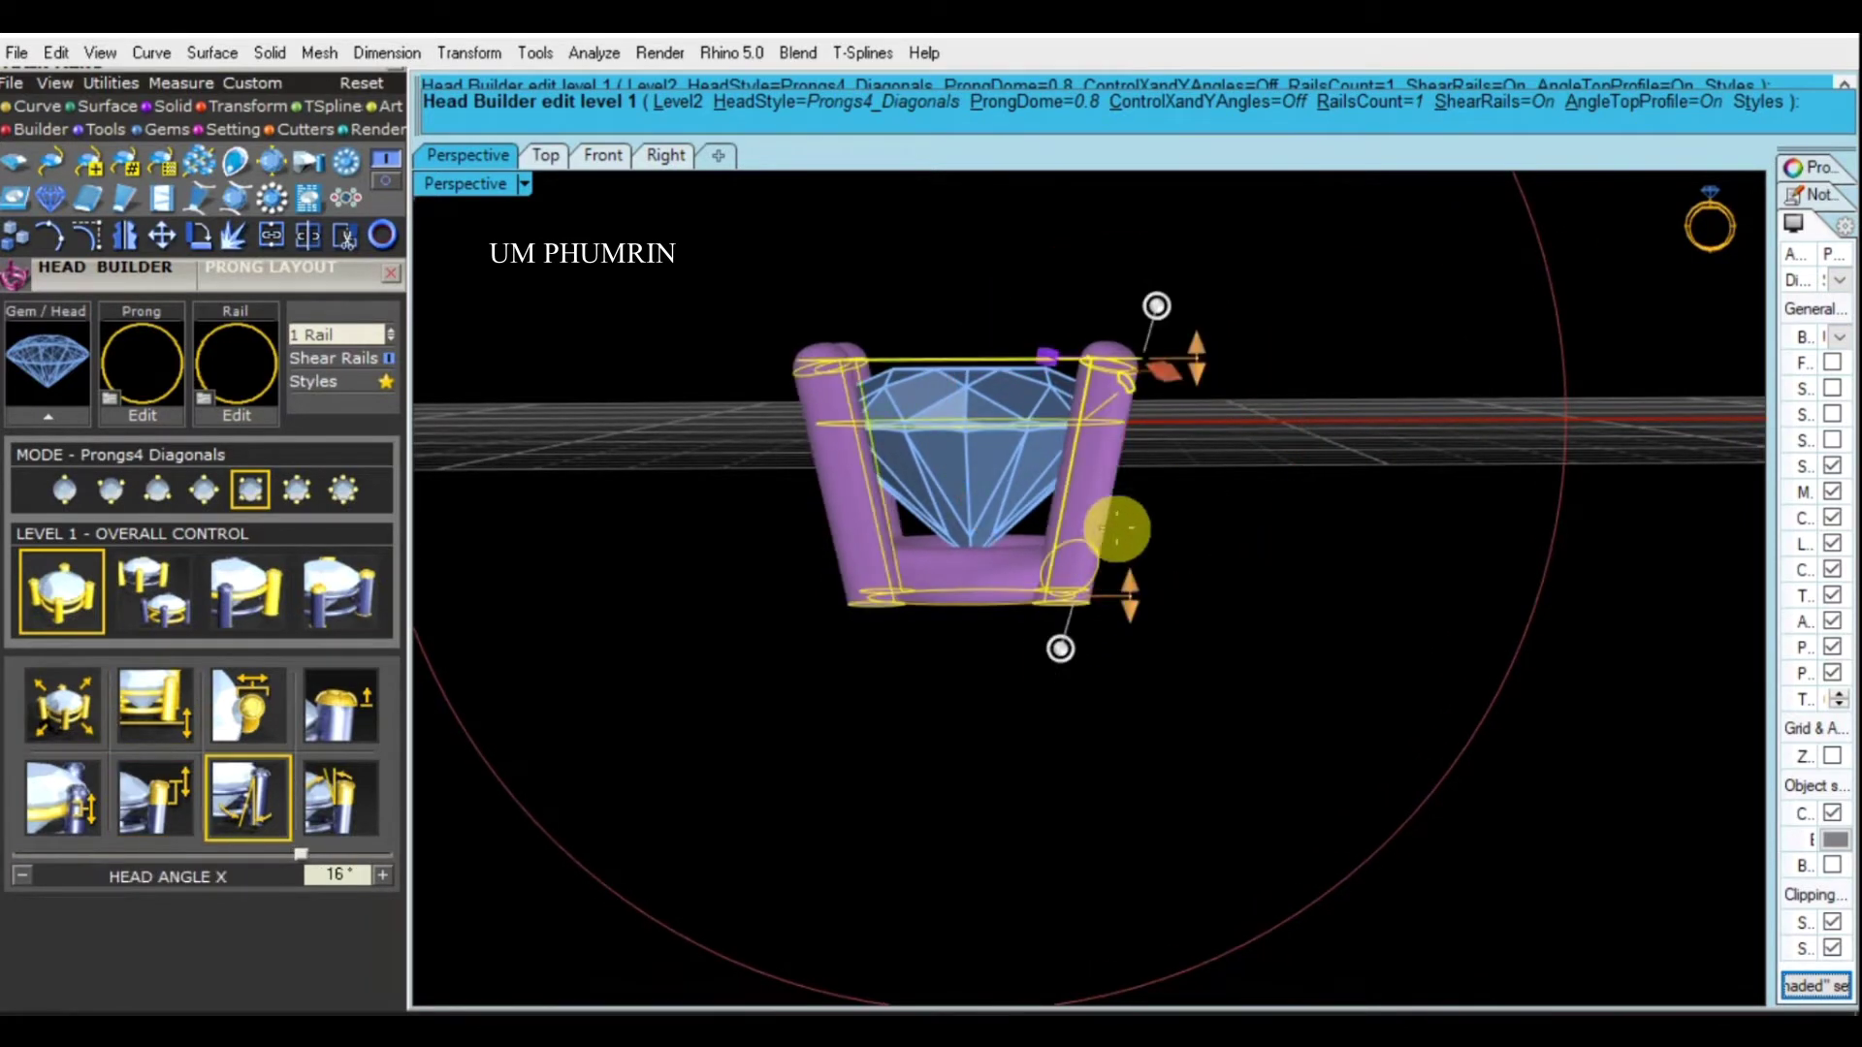
pyautogui.moveTo(1154, 304); pyautogui.dragTo(1134, 292)
pyautogui.moveTo(1276, 516)
pyautogui.mouseDown(button='right')
pyautogui.moveTo(1213, 782)
pyautogui.moveTo(1268, 623)
pyautogui.moveTo(1261, 504)
pyautogui.mouseUp(button='right')
pyautogui.click(247, 722)
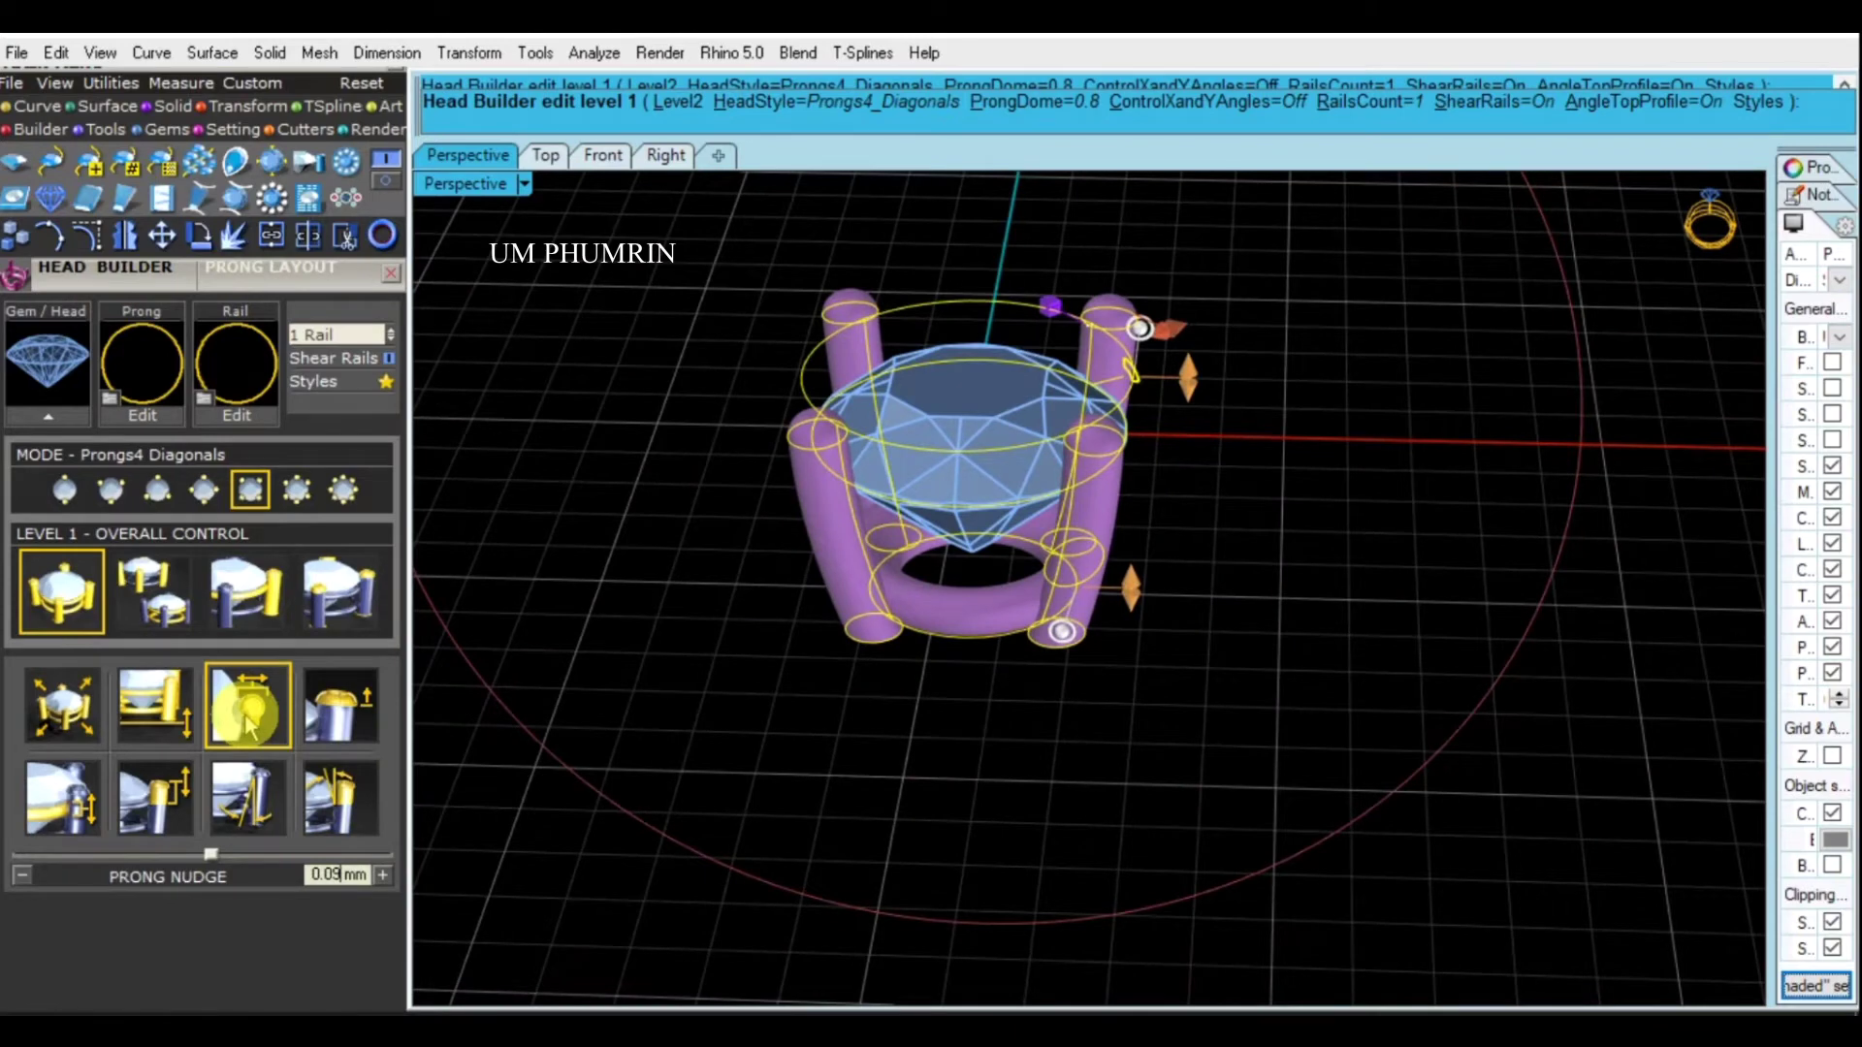
pyautogui.press('BackSpace')
pyautogui.write('12')
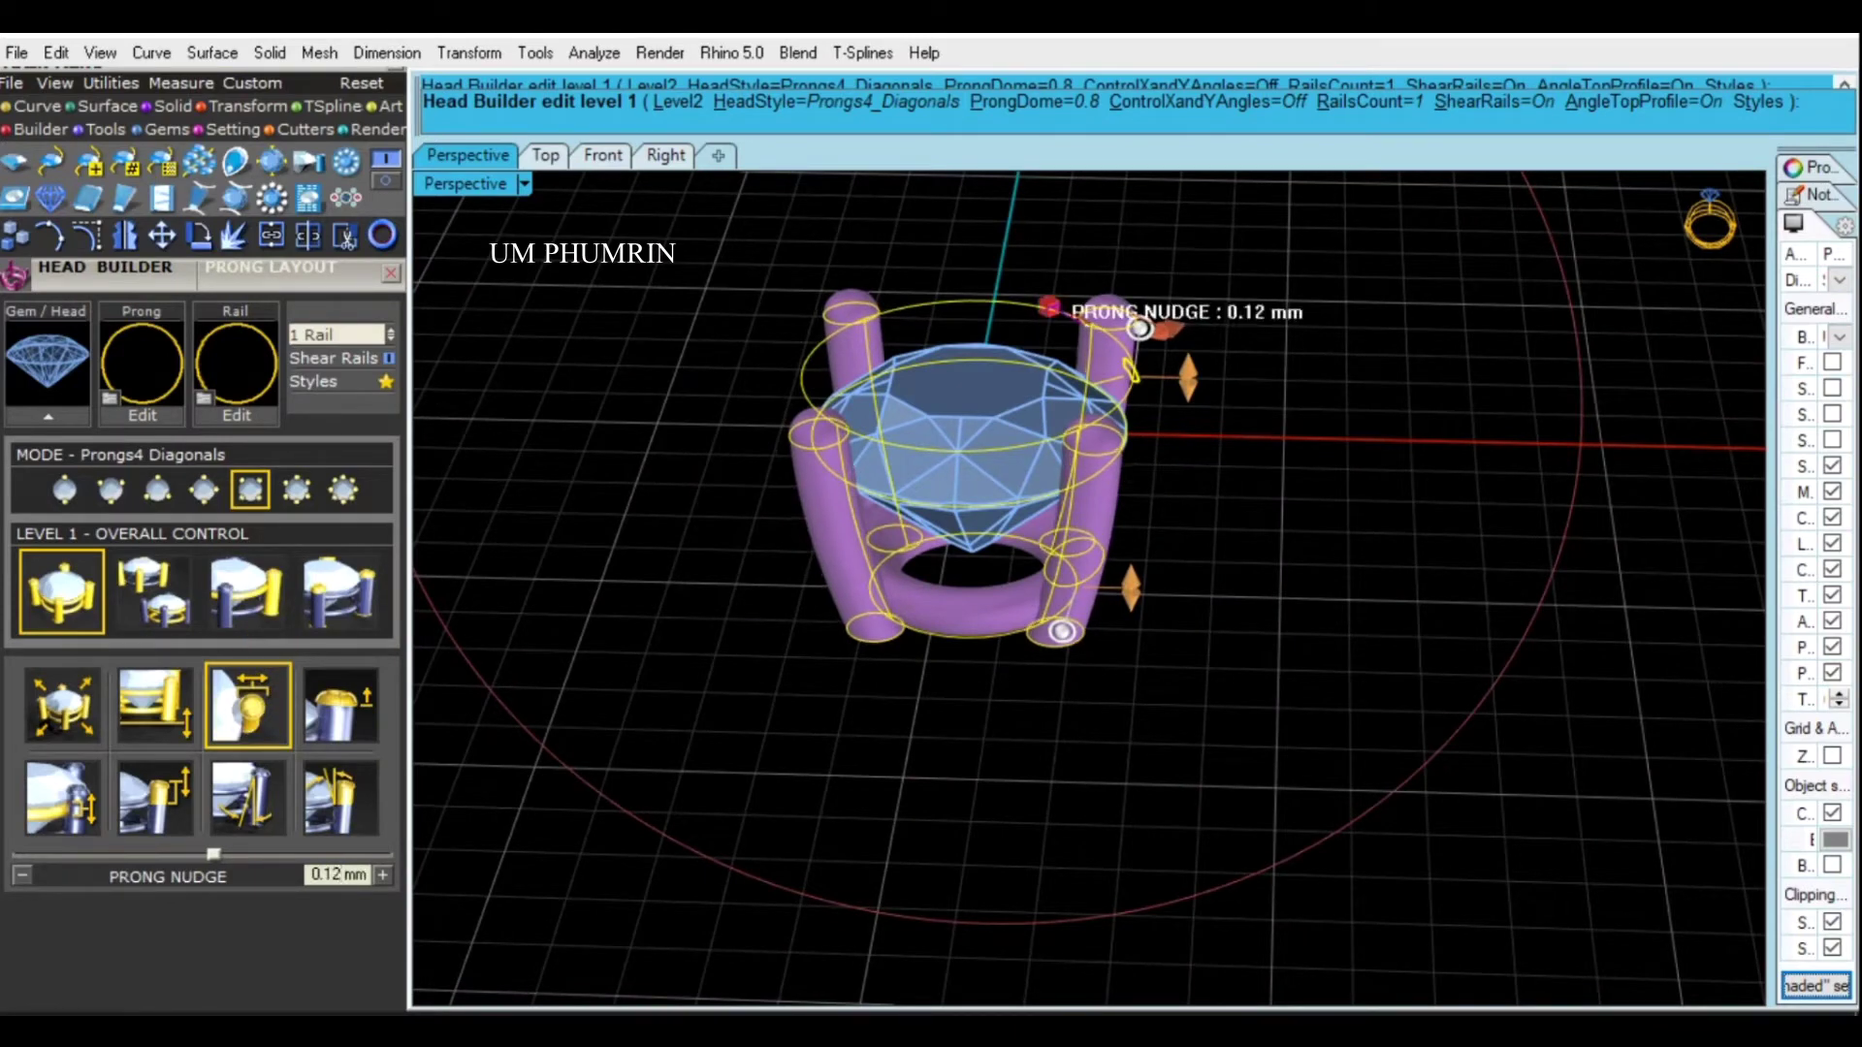
# Set the Head Angle to 20° and finish the head
pyautogui.moveTo(509, 637); pyautogui.dragTo(1057, 648, button='right')
pyautogui.moveTo(1057, 648); pyautogui.dragTo(1043, 652)
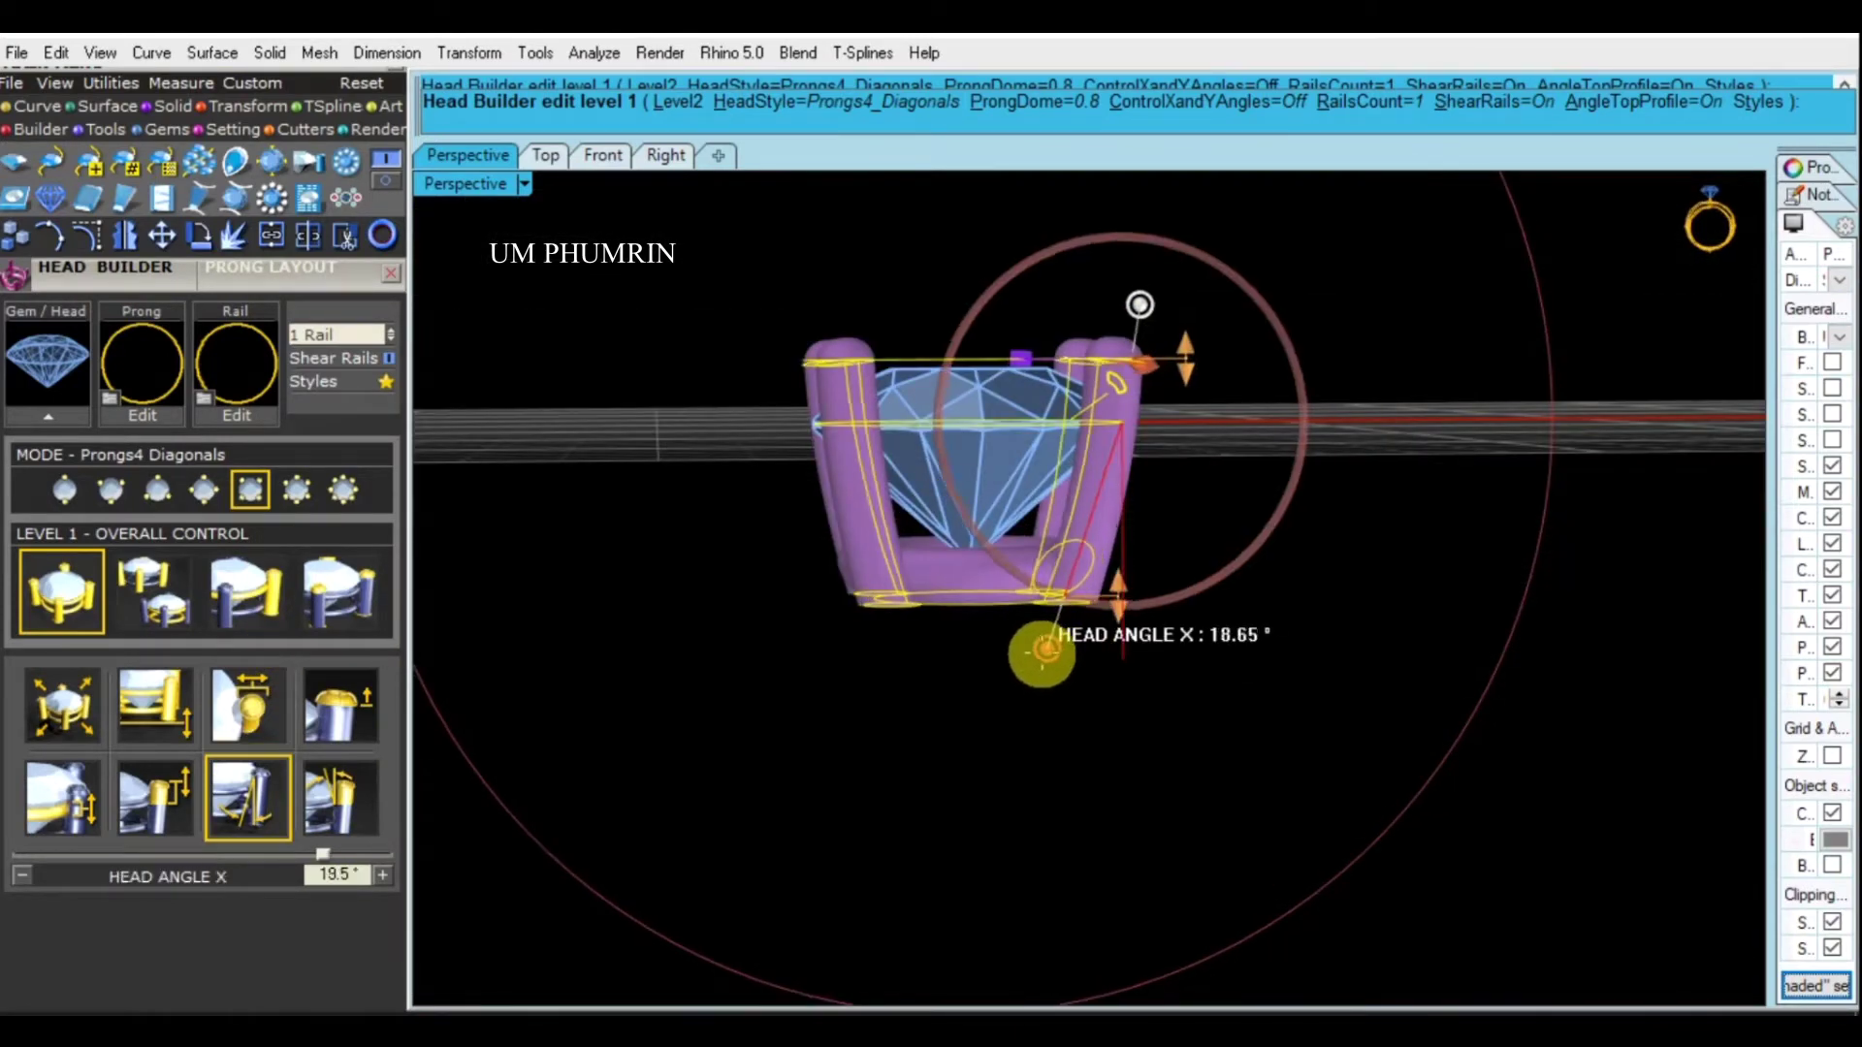
pyautogui.moveTo(1174, 607)
pyautogui.mouseDown(button='right')
pyautogui.moveTo(1019, 628)
pyautogui.moveTo(1160, 657)
pyautogui.mouseUp(button='right')
pyautogui.moveTo(1160, 656); pyautogui.dragTo(977, 403)
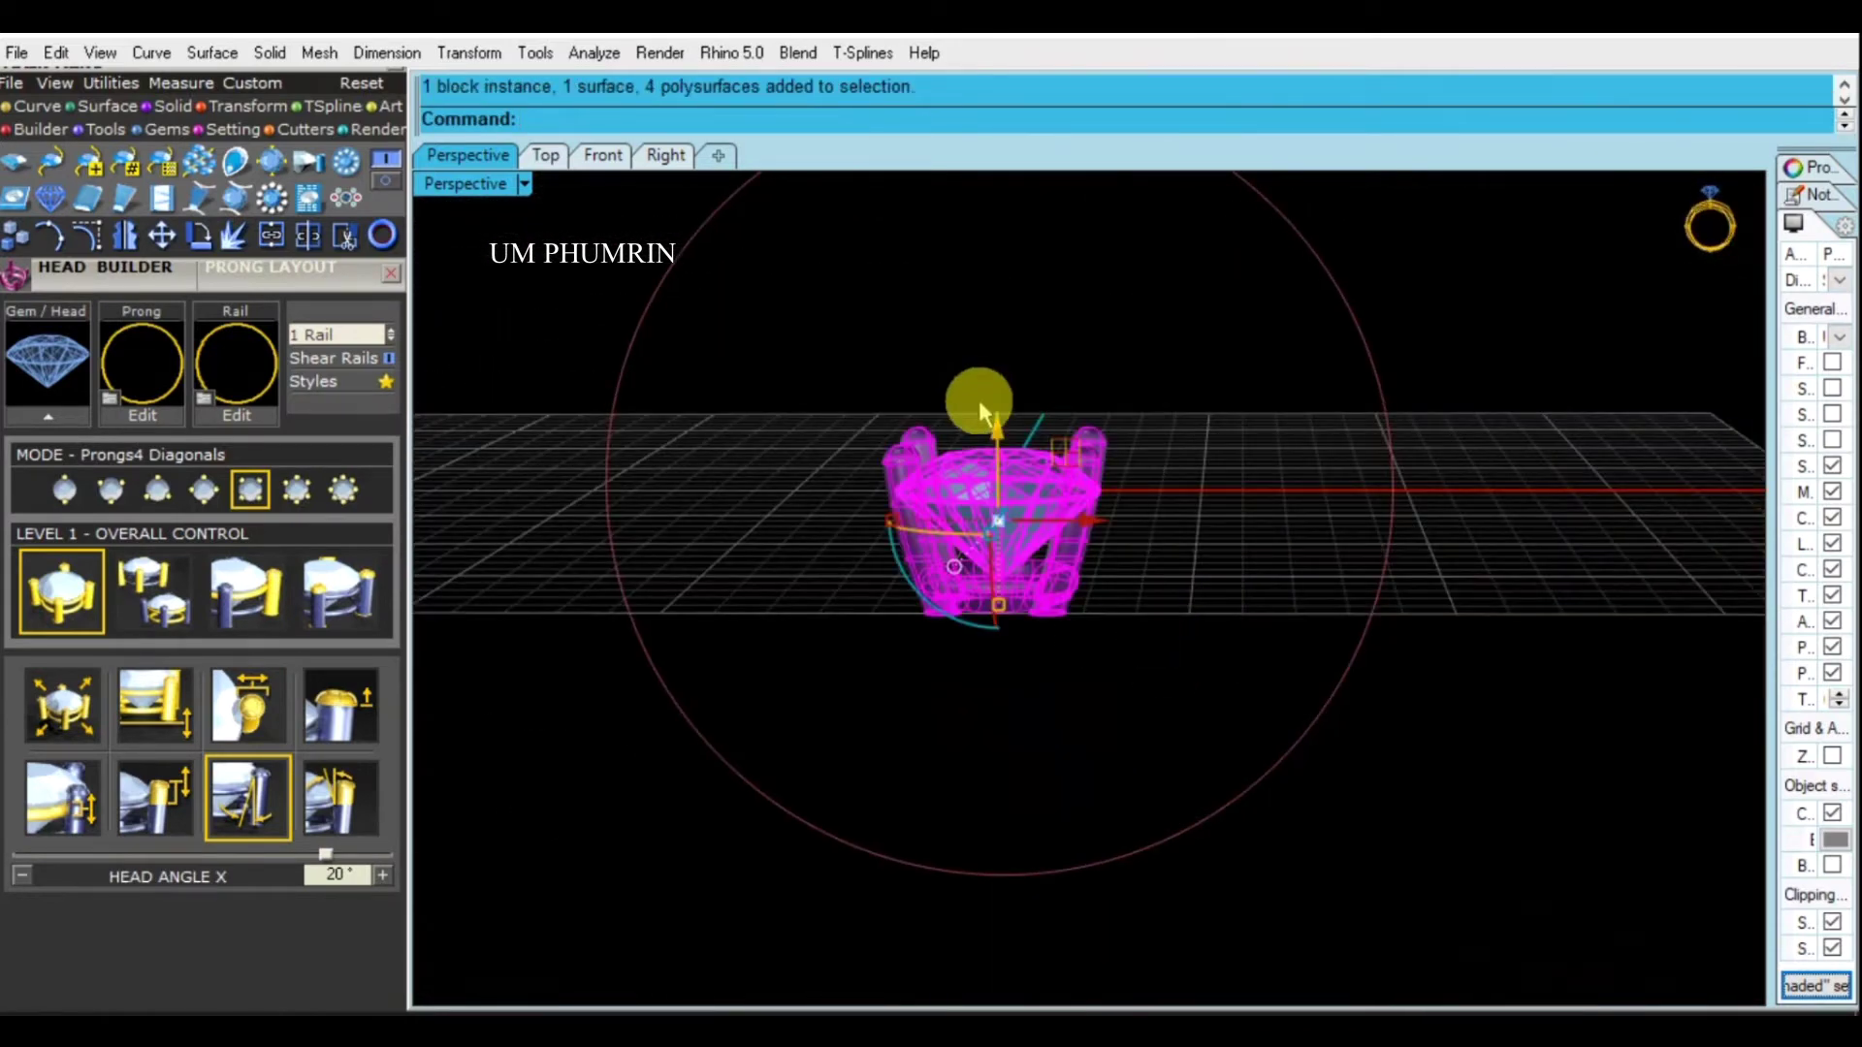
# In Top view, copy the diamond head to the right of the original
pyautogui.click(1801, 189)
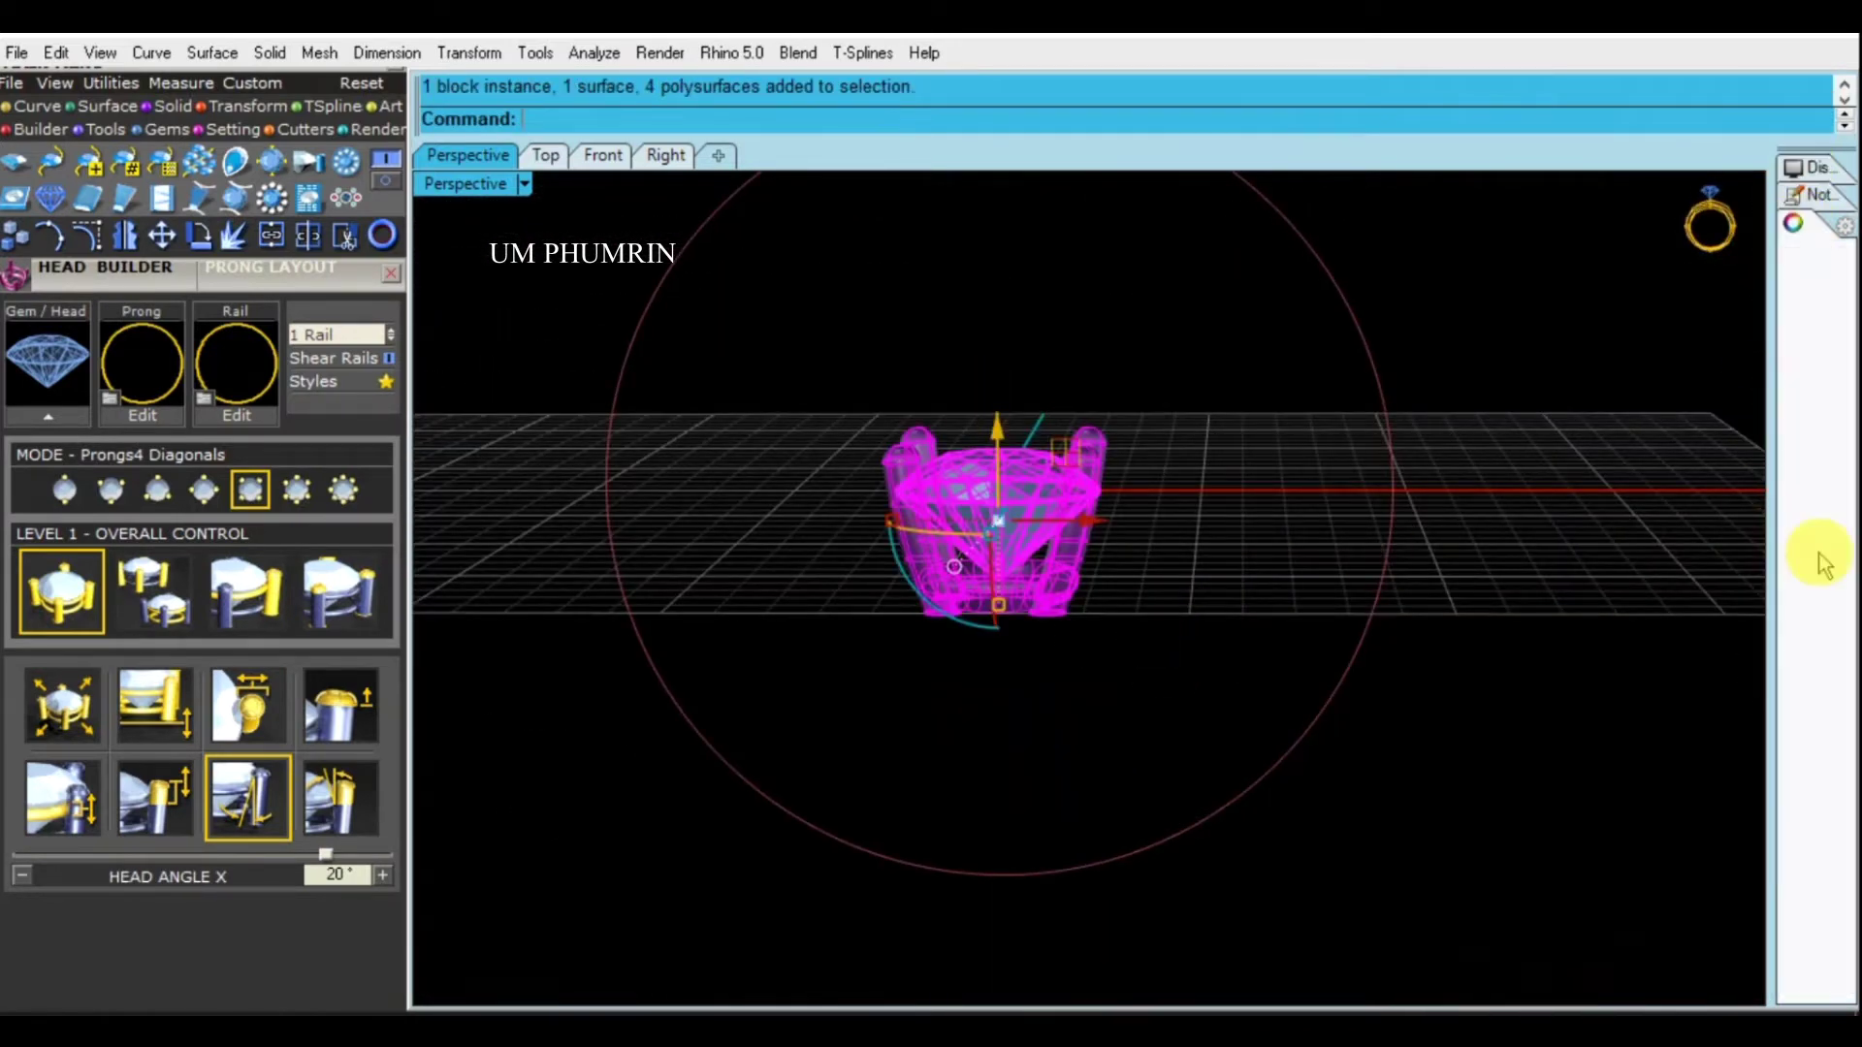
pyautogui.click(545, 155)
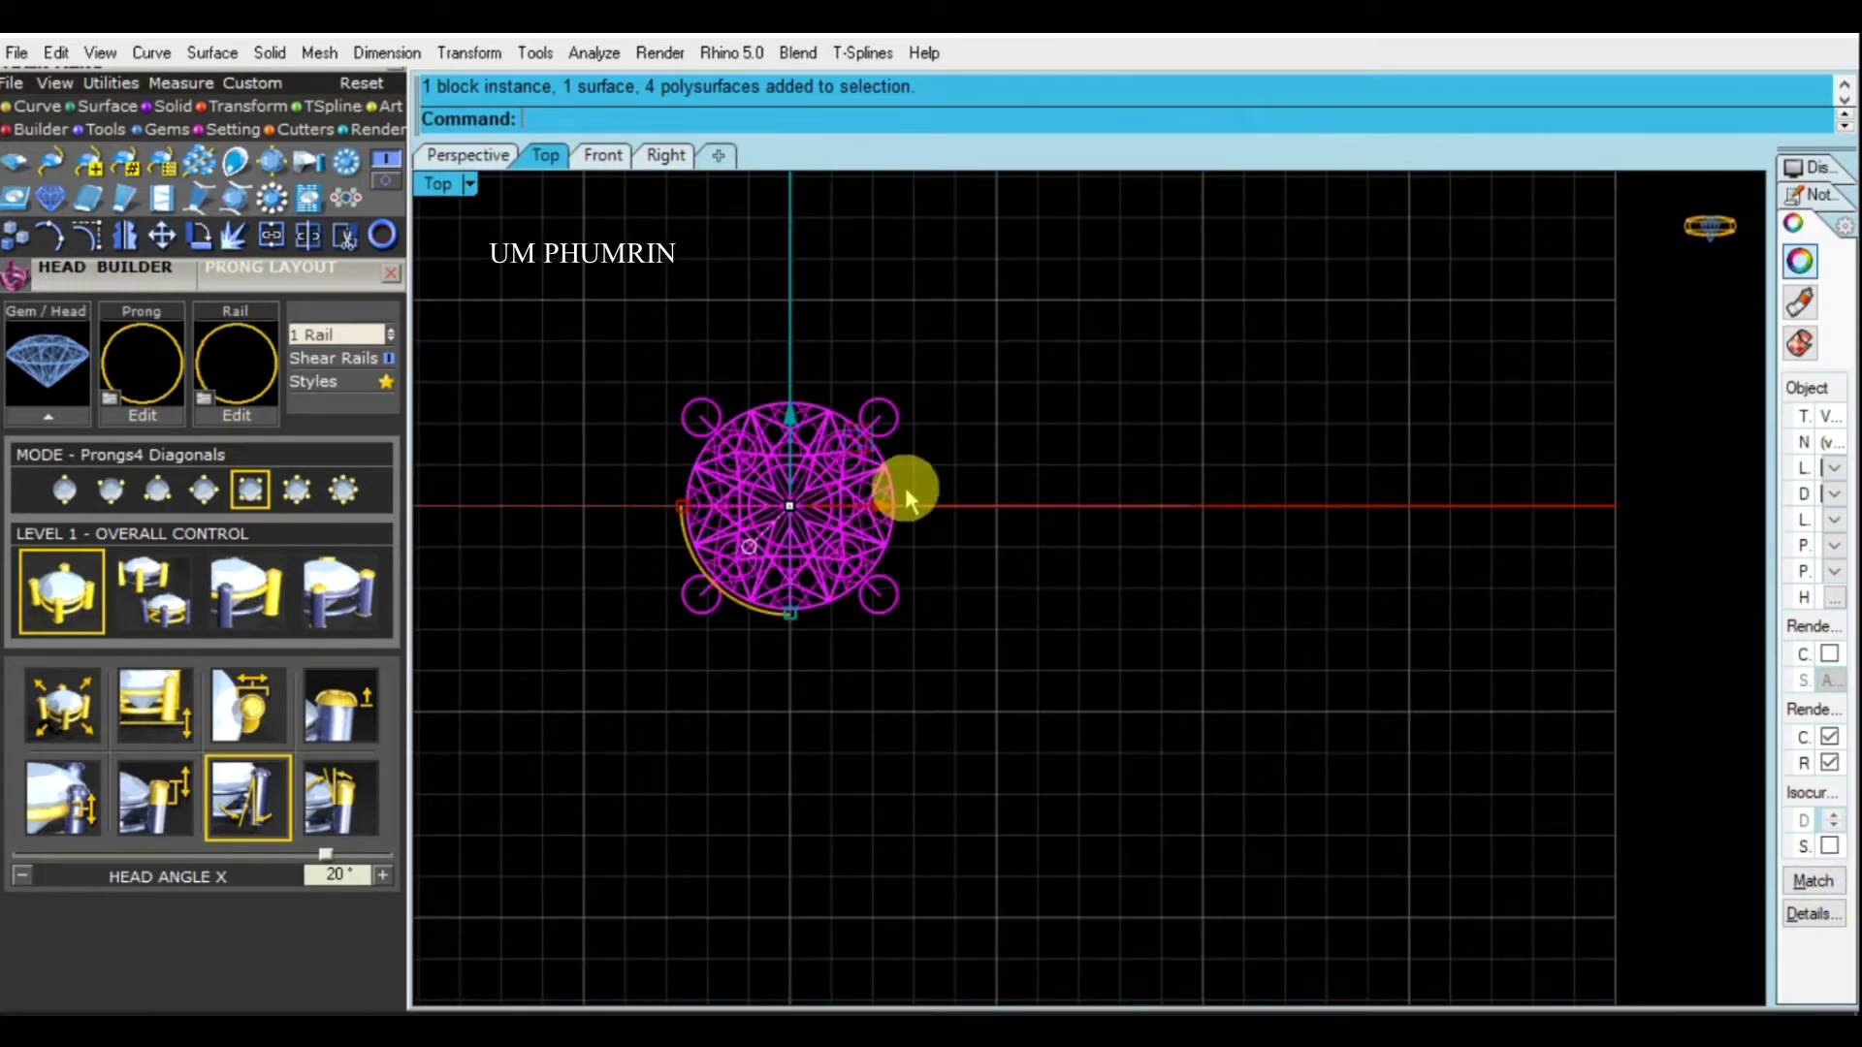
pyautogui.scroll(2, 888, 501)
pyautogui.scroll(2, 873, 505)
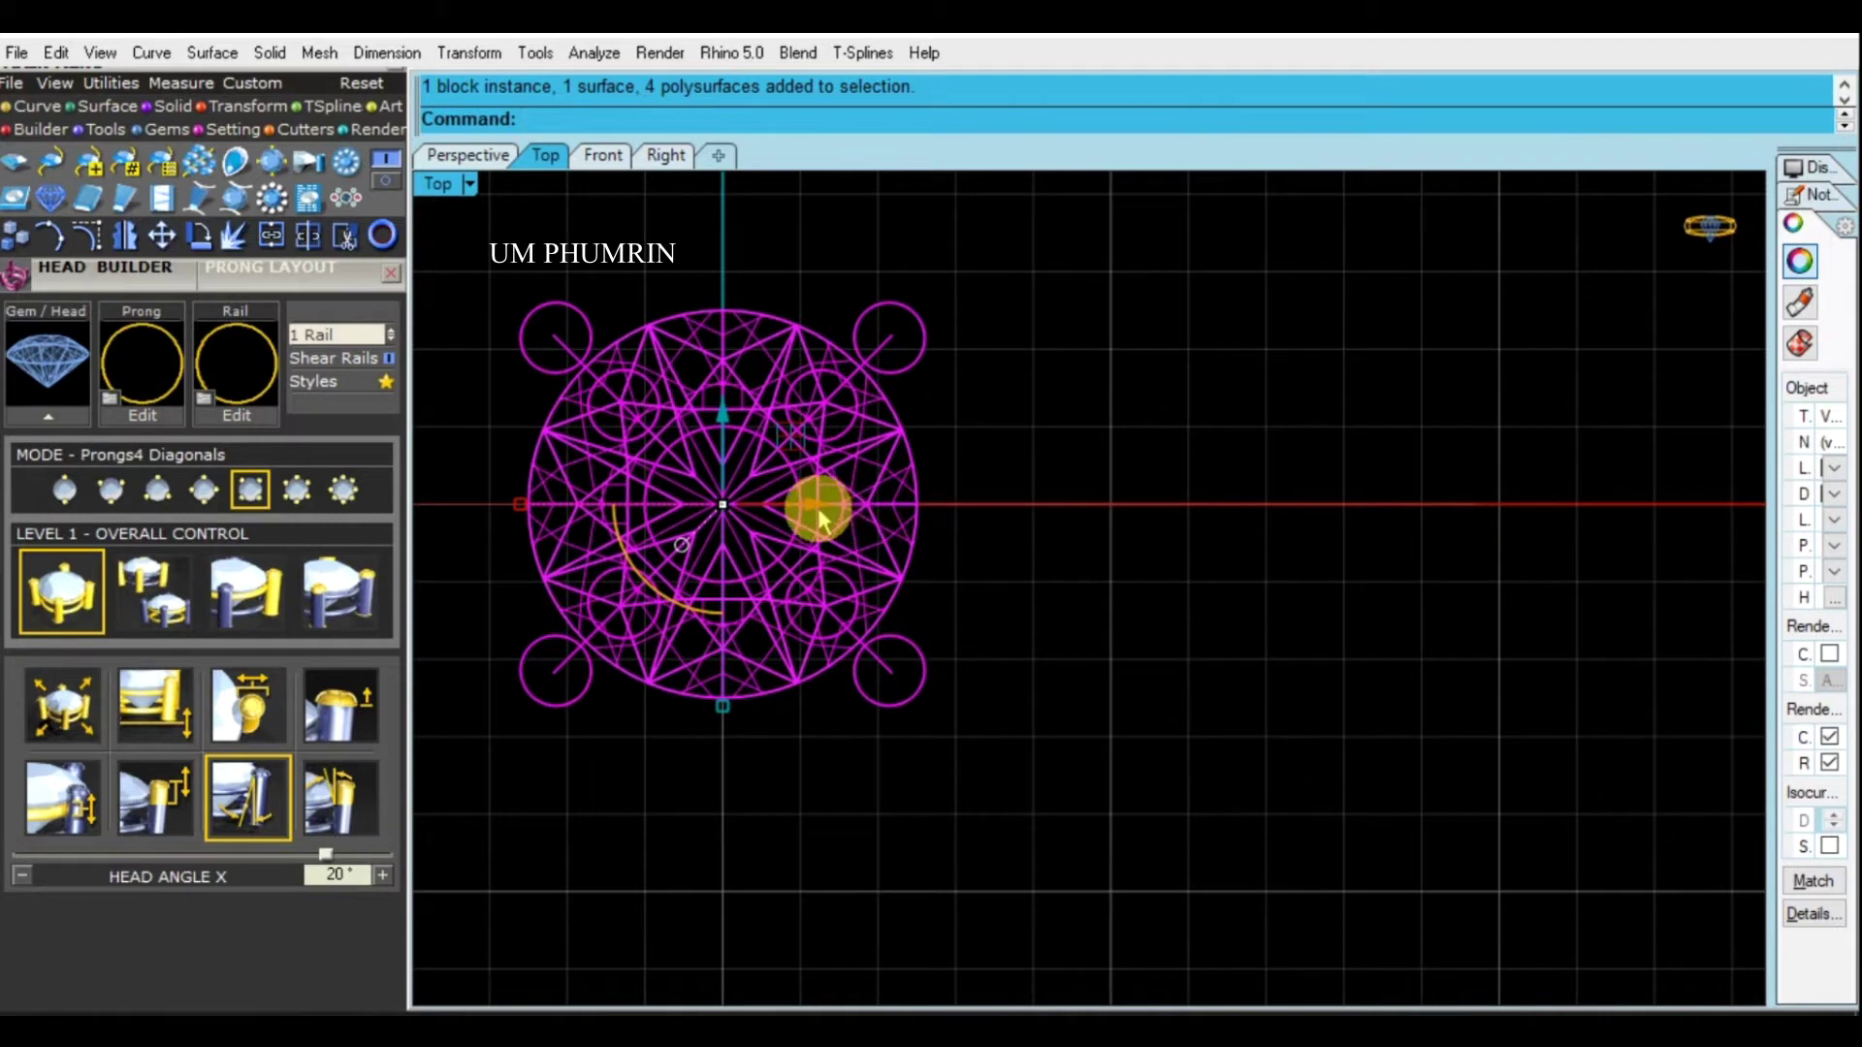
pyautogui.moveTo(813, 514); pyautogui.dragTo(1159, 524)
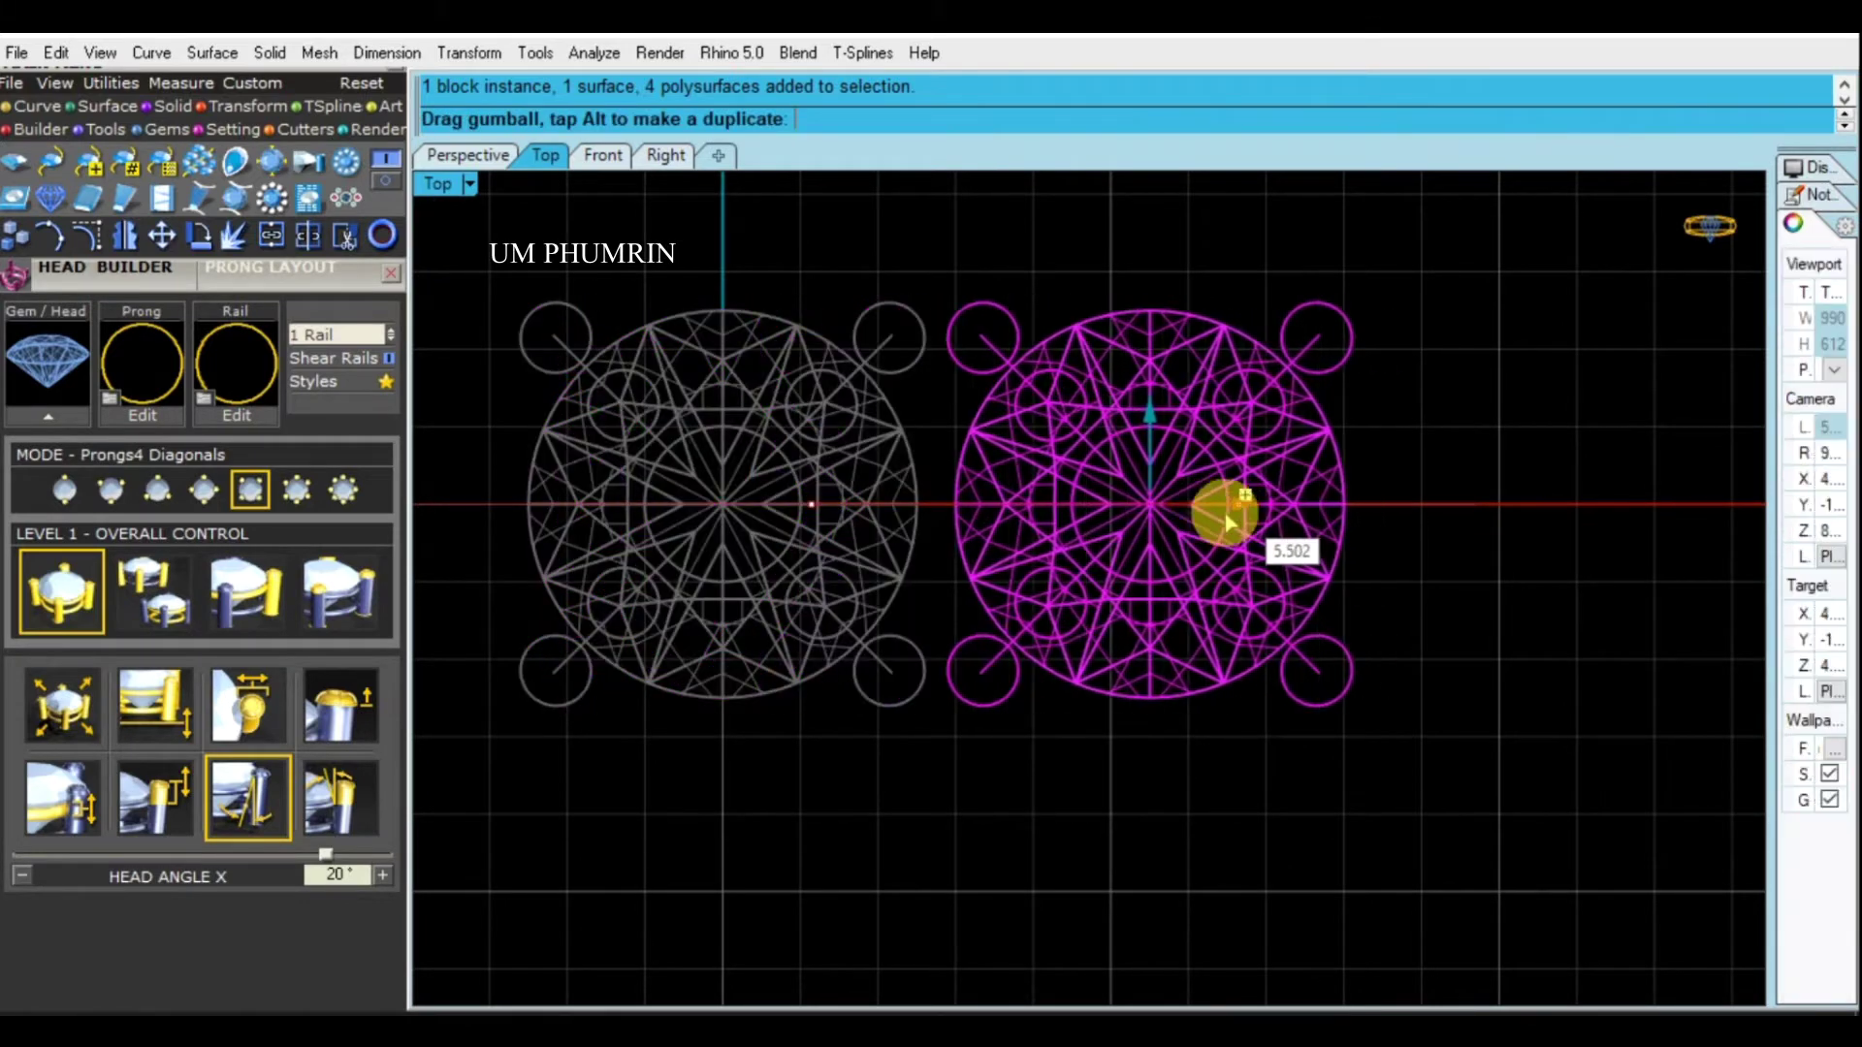
# Add a DimAligned dimension measuring the spacing between the two heads
pyautogui.write('DimAligned')
pyautogui.press('Return')
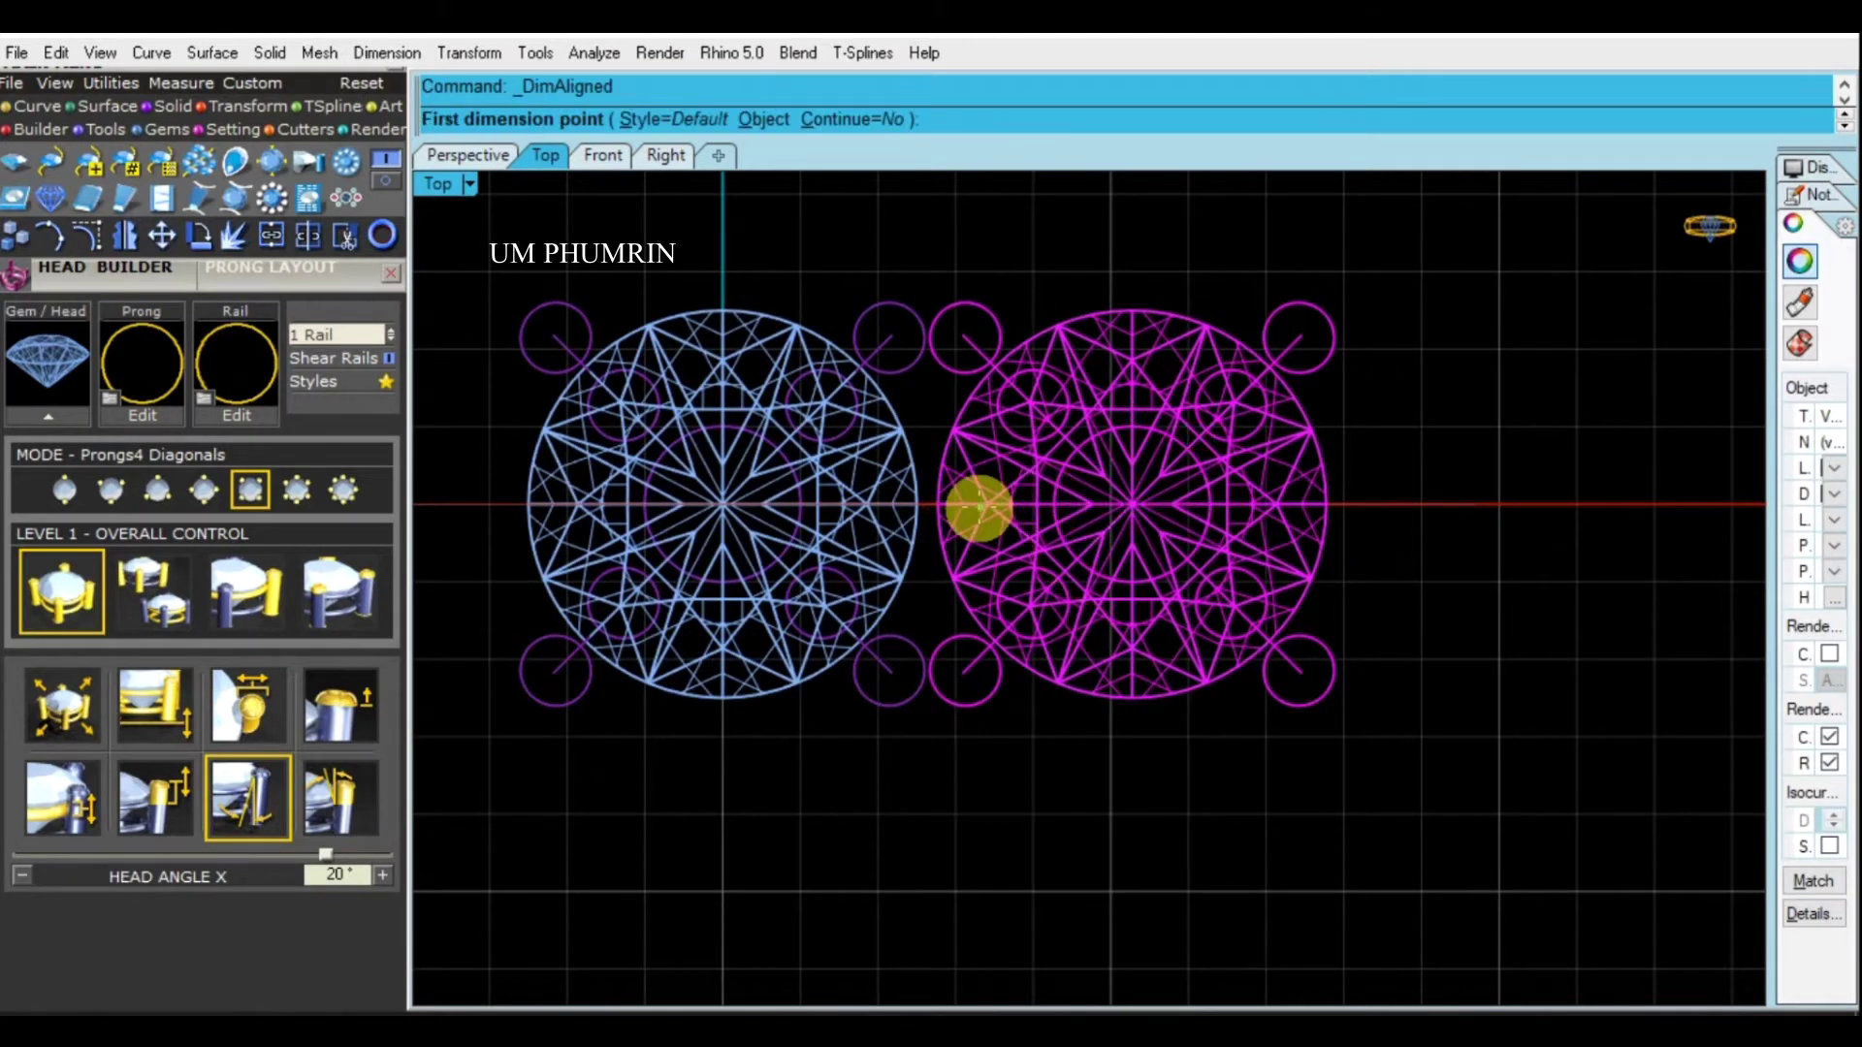
pyautogui.scroll(3, 918, 504)
pyautogui.scroll(3, 310, 388)
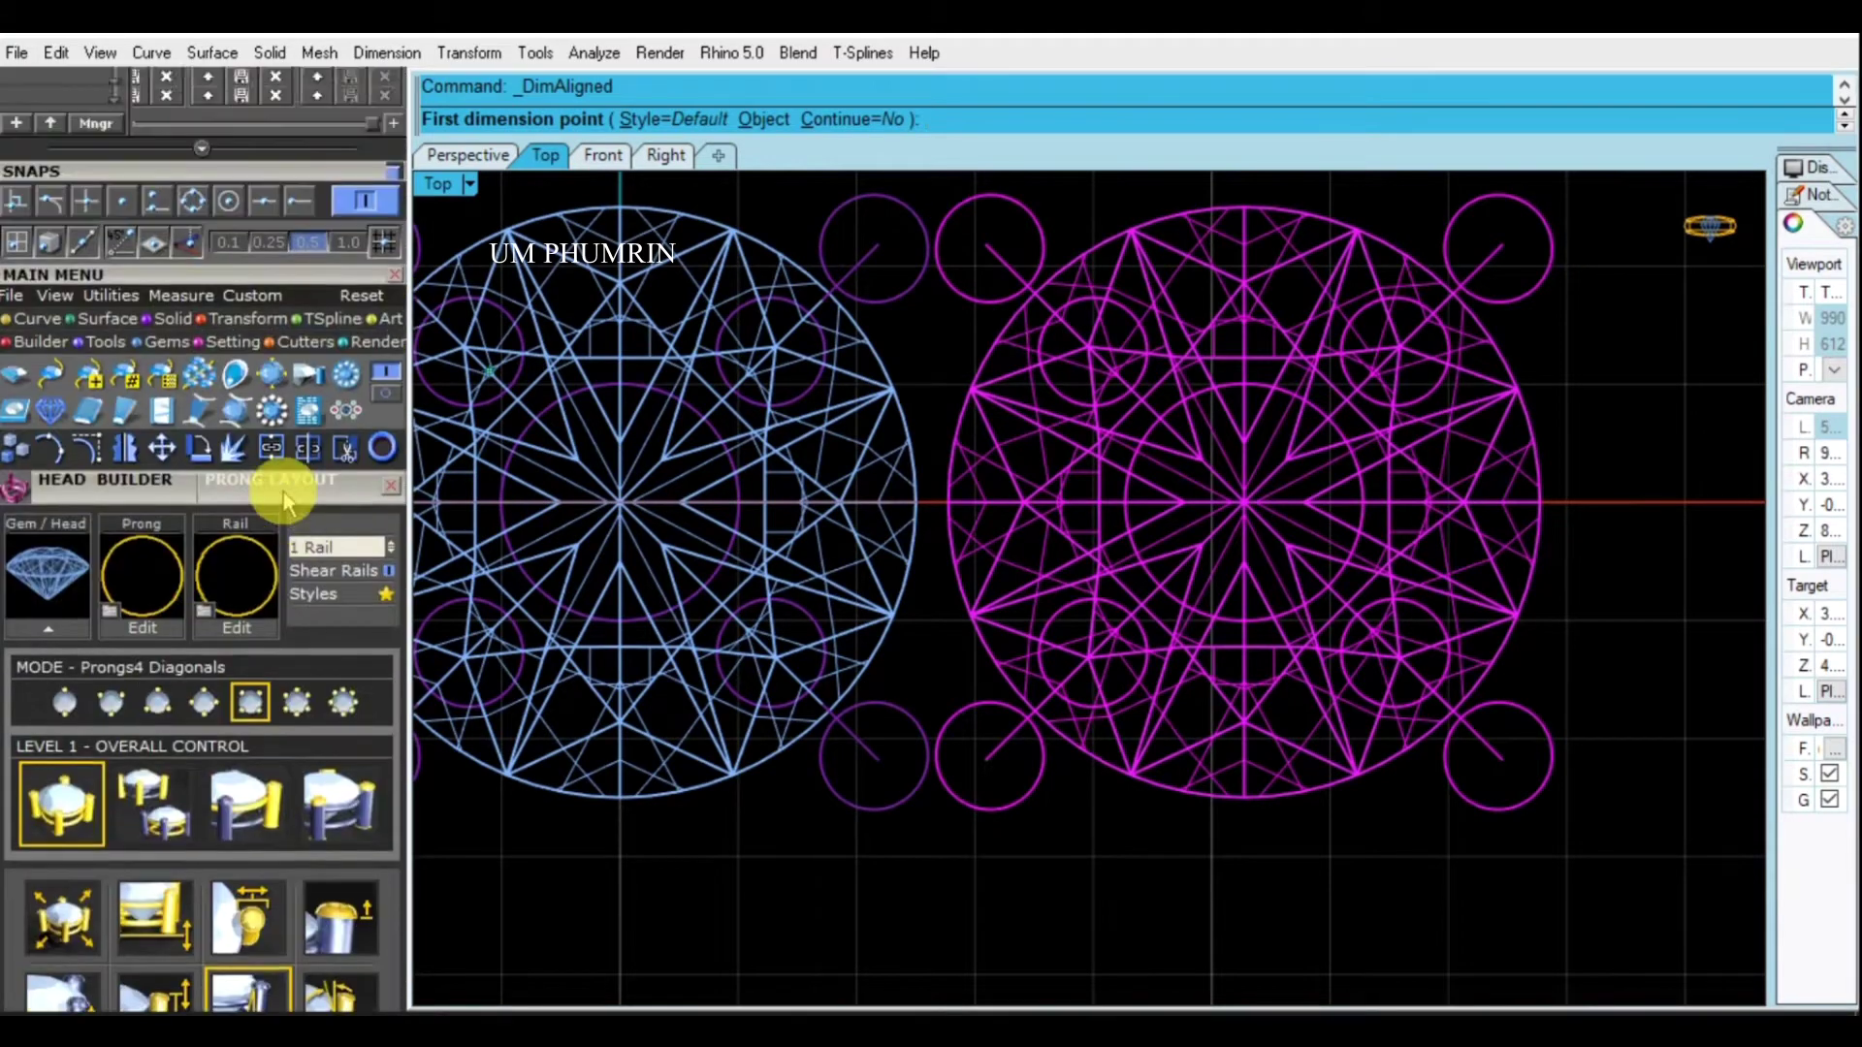
pyautogui.click(915, 502)
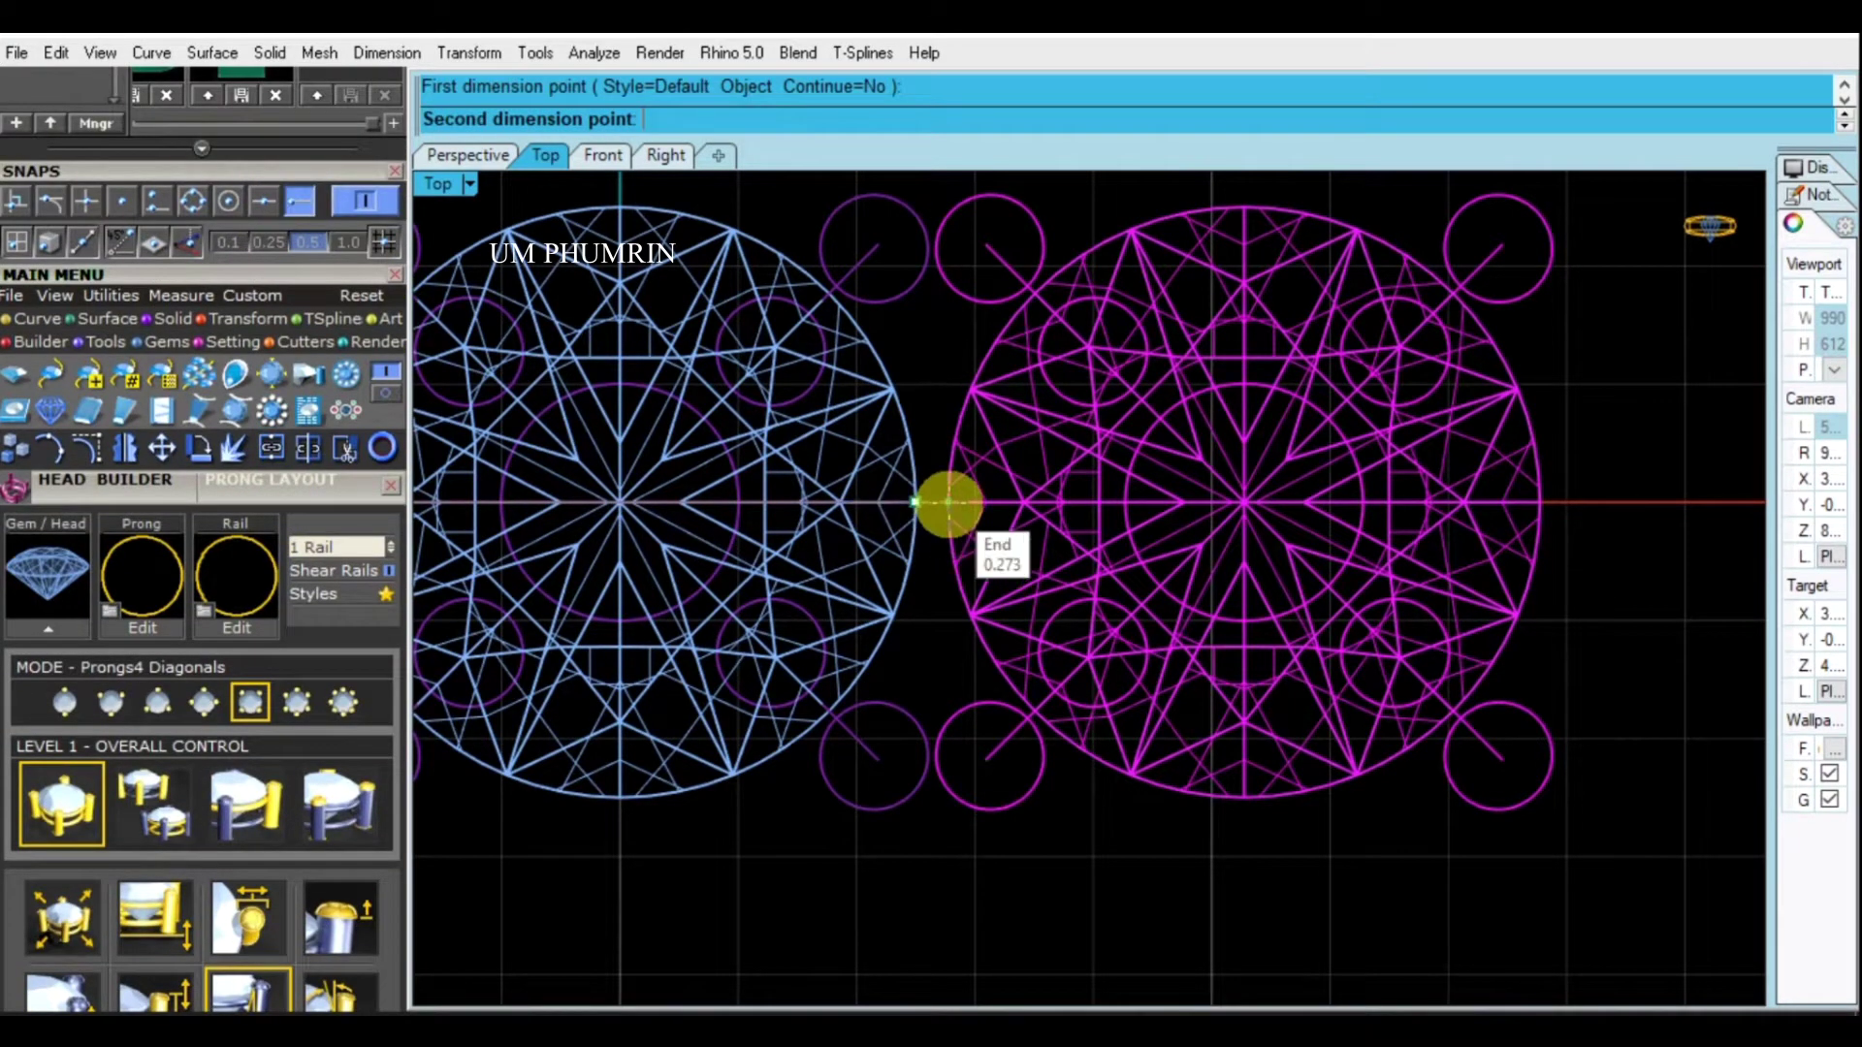
pyautogui.click(947, 503)
pyautogui.scroll(-2, 945, 502)
pyautogui.scroll(-3, 946, 502)
# View both heads side by side in Perspective and select everything
pyautogui.click(468, 155)
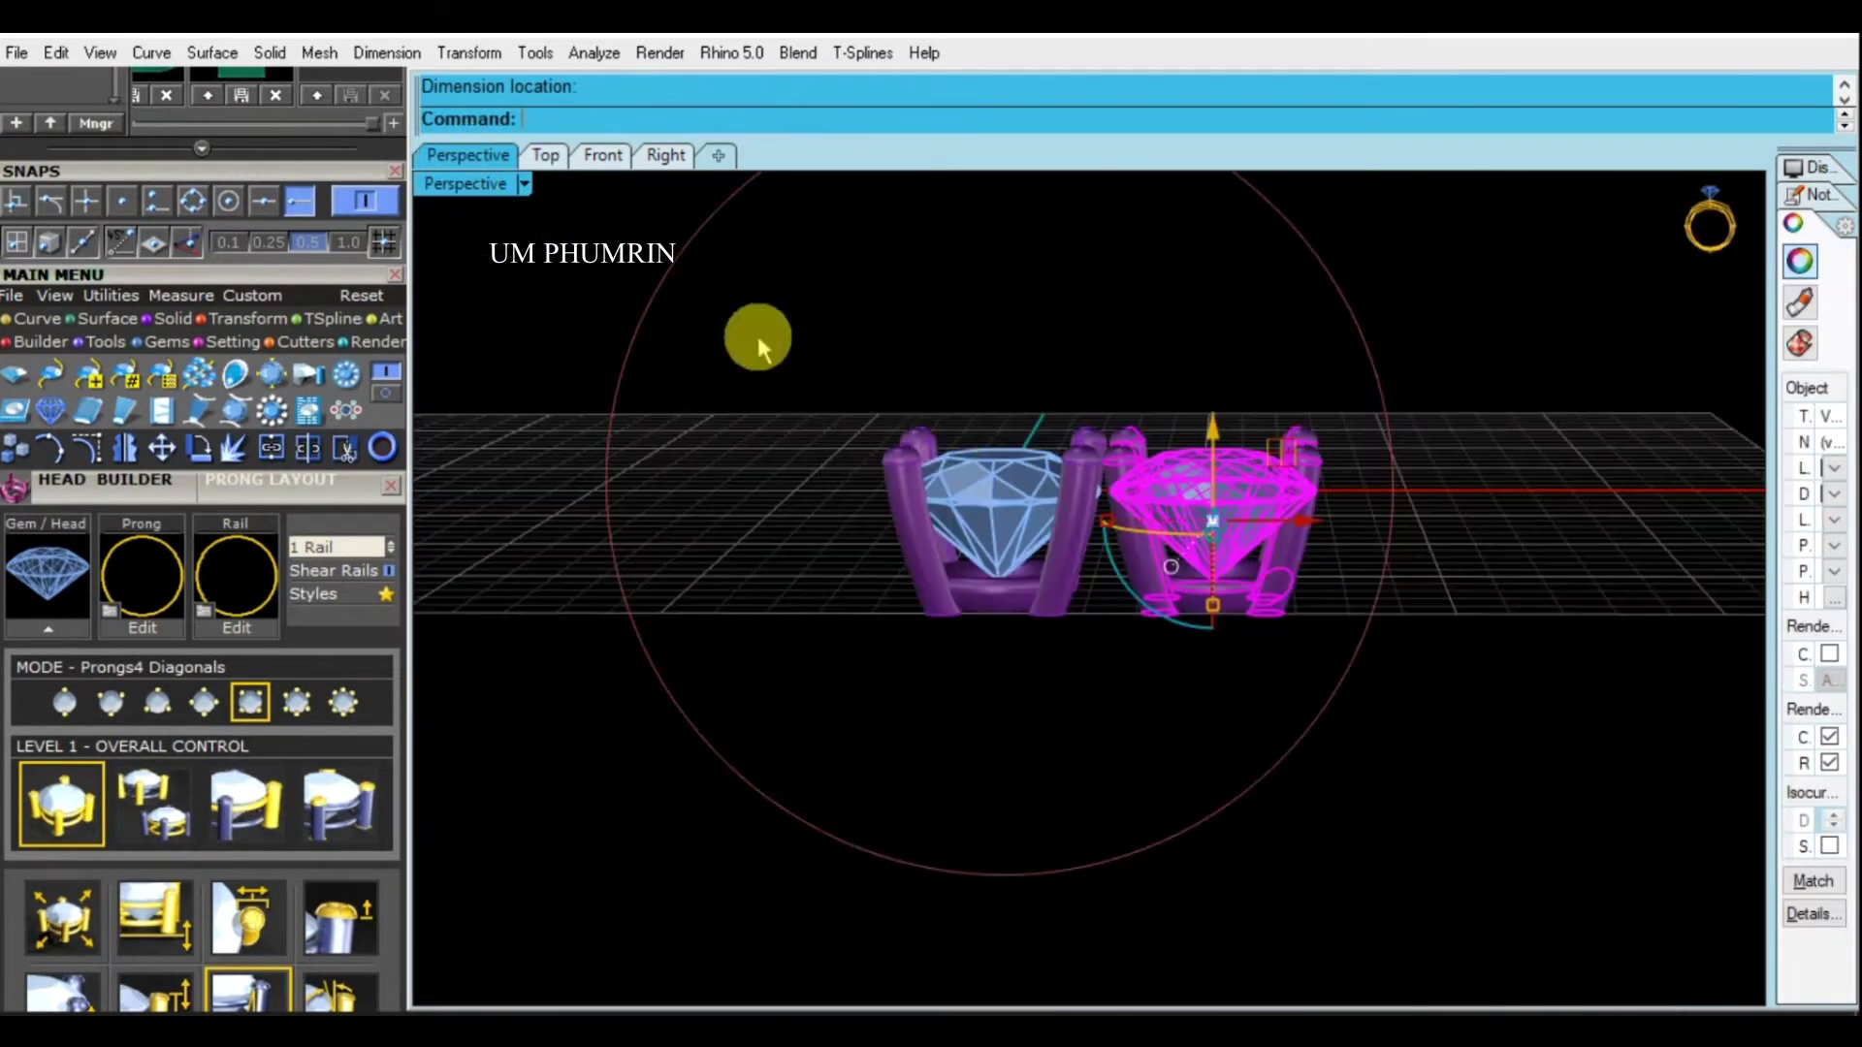
pyautogui.moveTo(756, 332); pyautogui.dragTo(999, 499, button='right')
pyautogui.click(904, 415)
pyautogui.hotkey('ctrl', 'a')
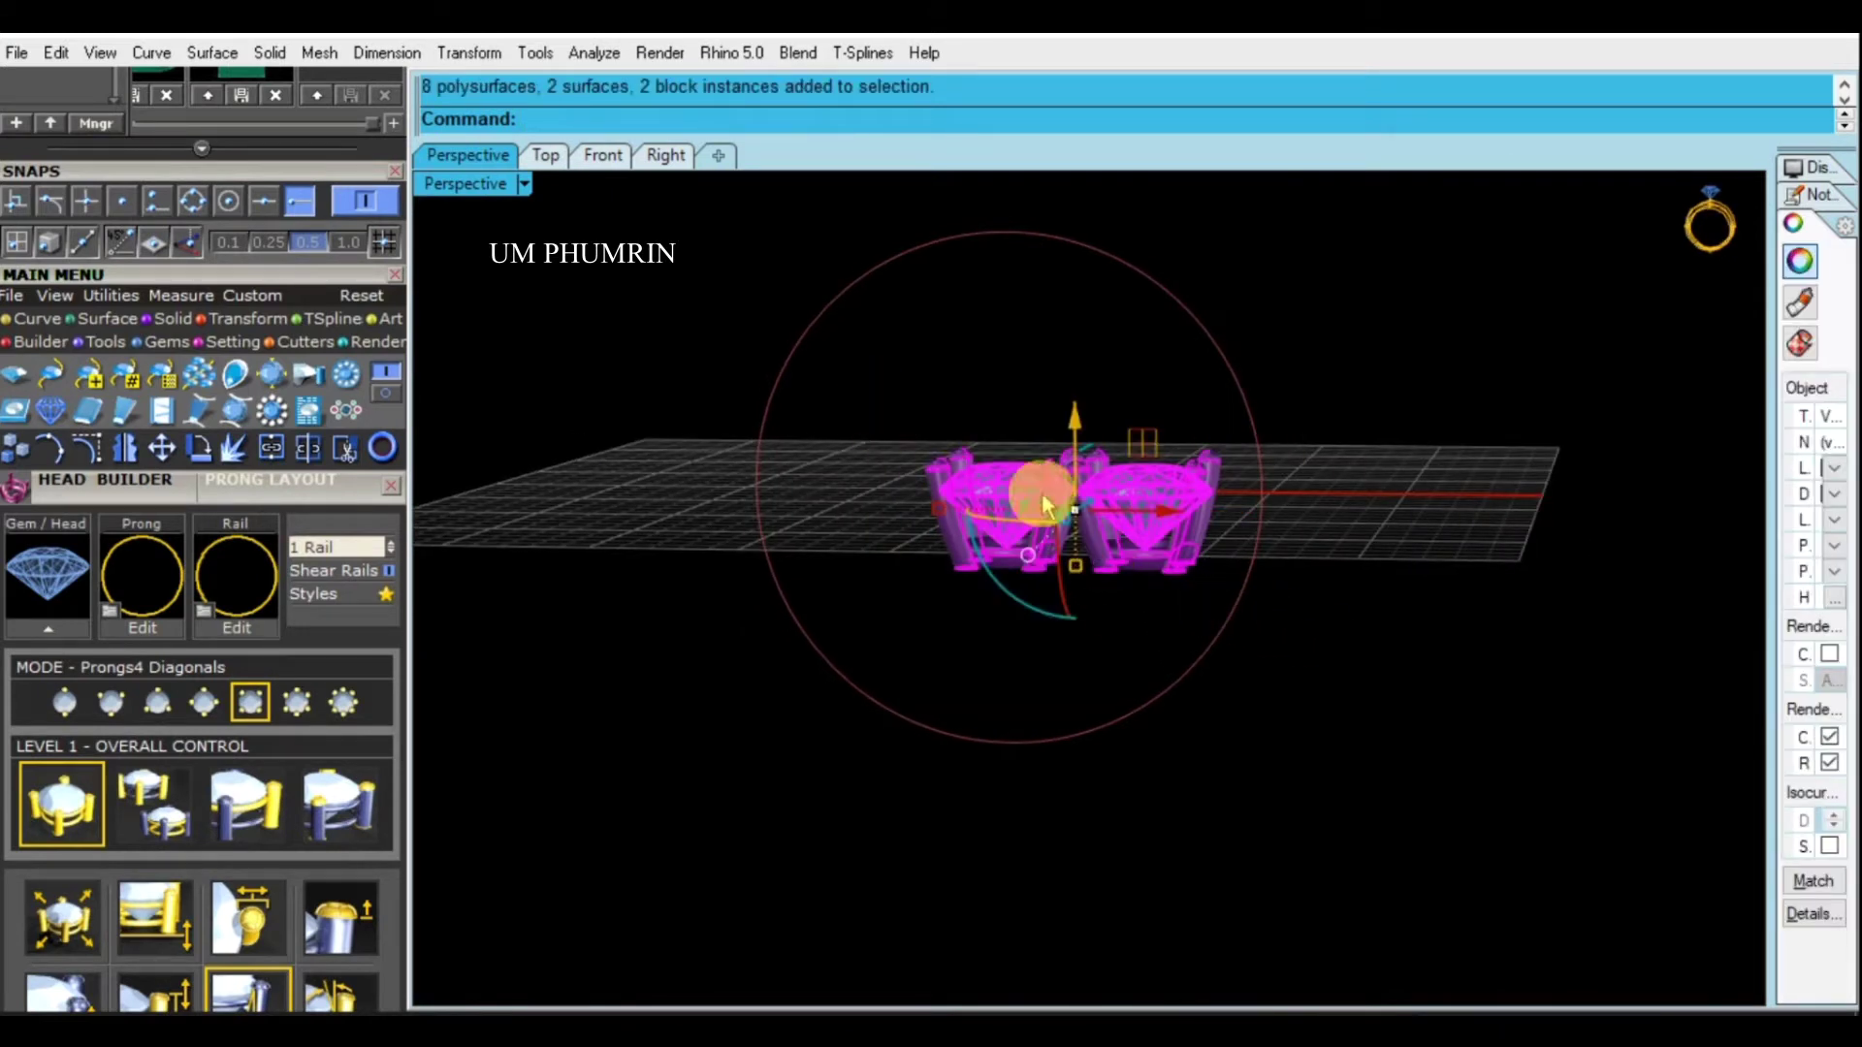
# Move both diamond heads onto the Metal 01 layer
pyautogui.click(924, 426)
pyautogui.hotkey('ctrl', 'a')
pyautogui.click(1445, 727)
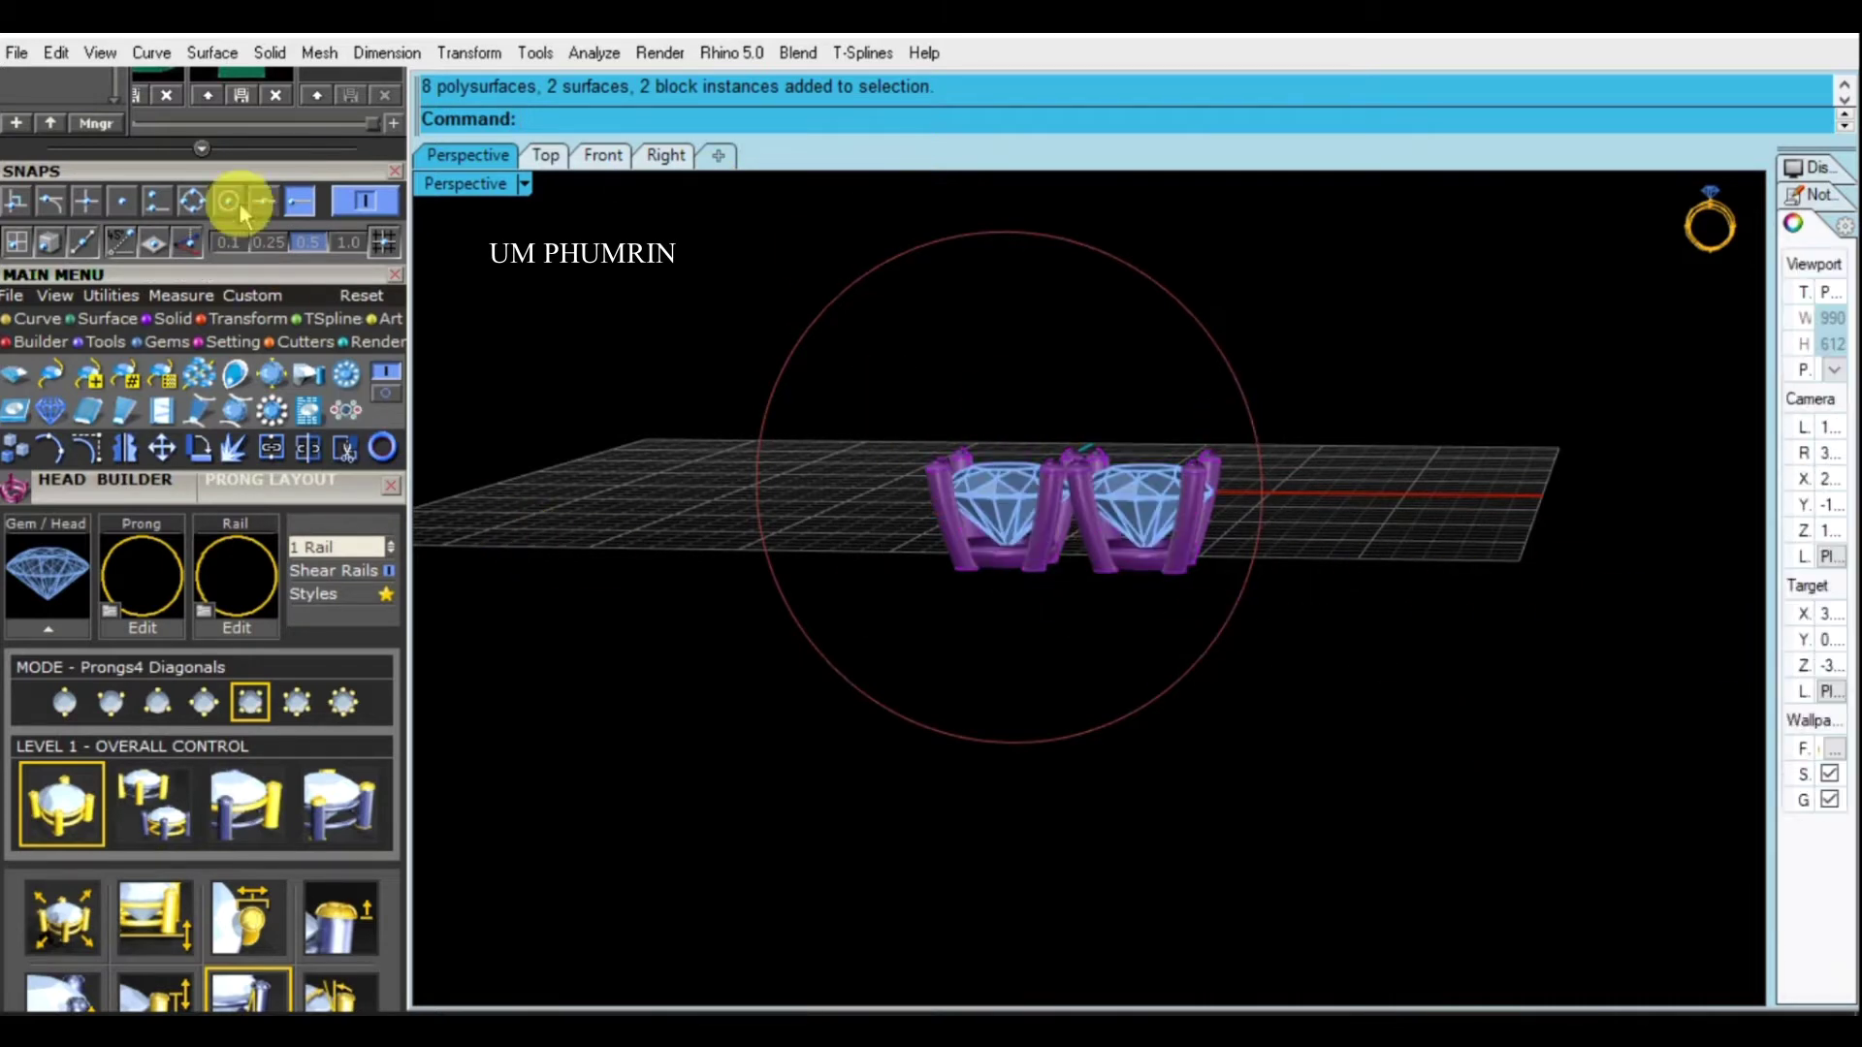
pyautogui.scroll(4, 223, 466)
pyautogui.scroll(2, 221, 473)
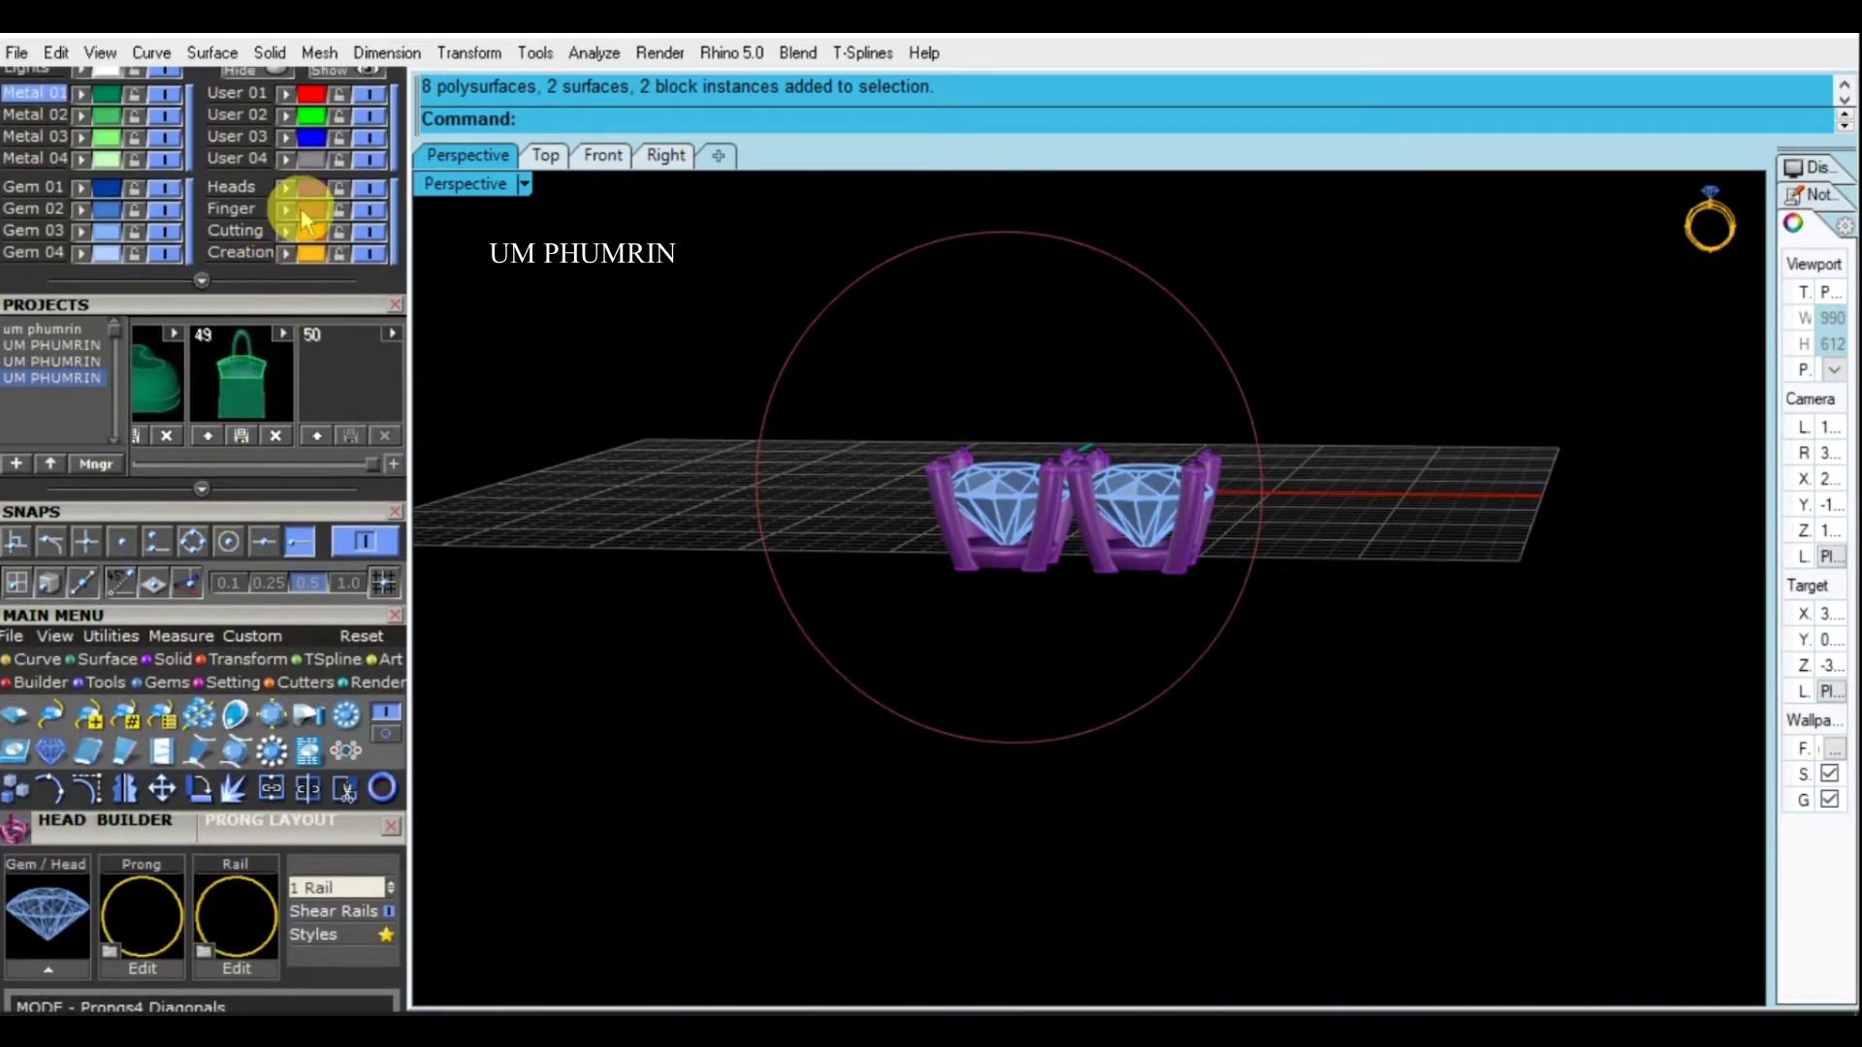
pyautogui.hotkey('ctrl', 'a')
pyautogui.click(82, 93)
pyautogui.click(861, 468)
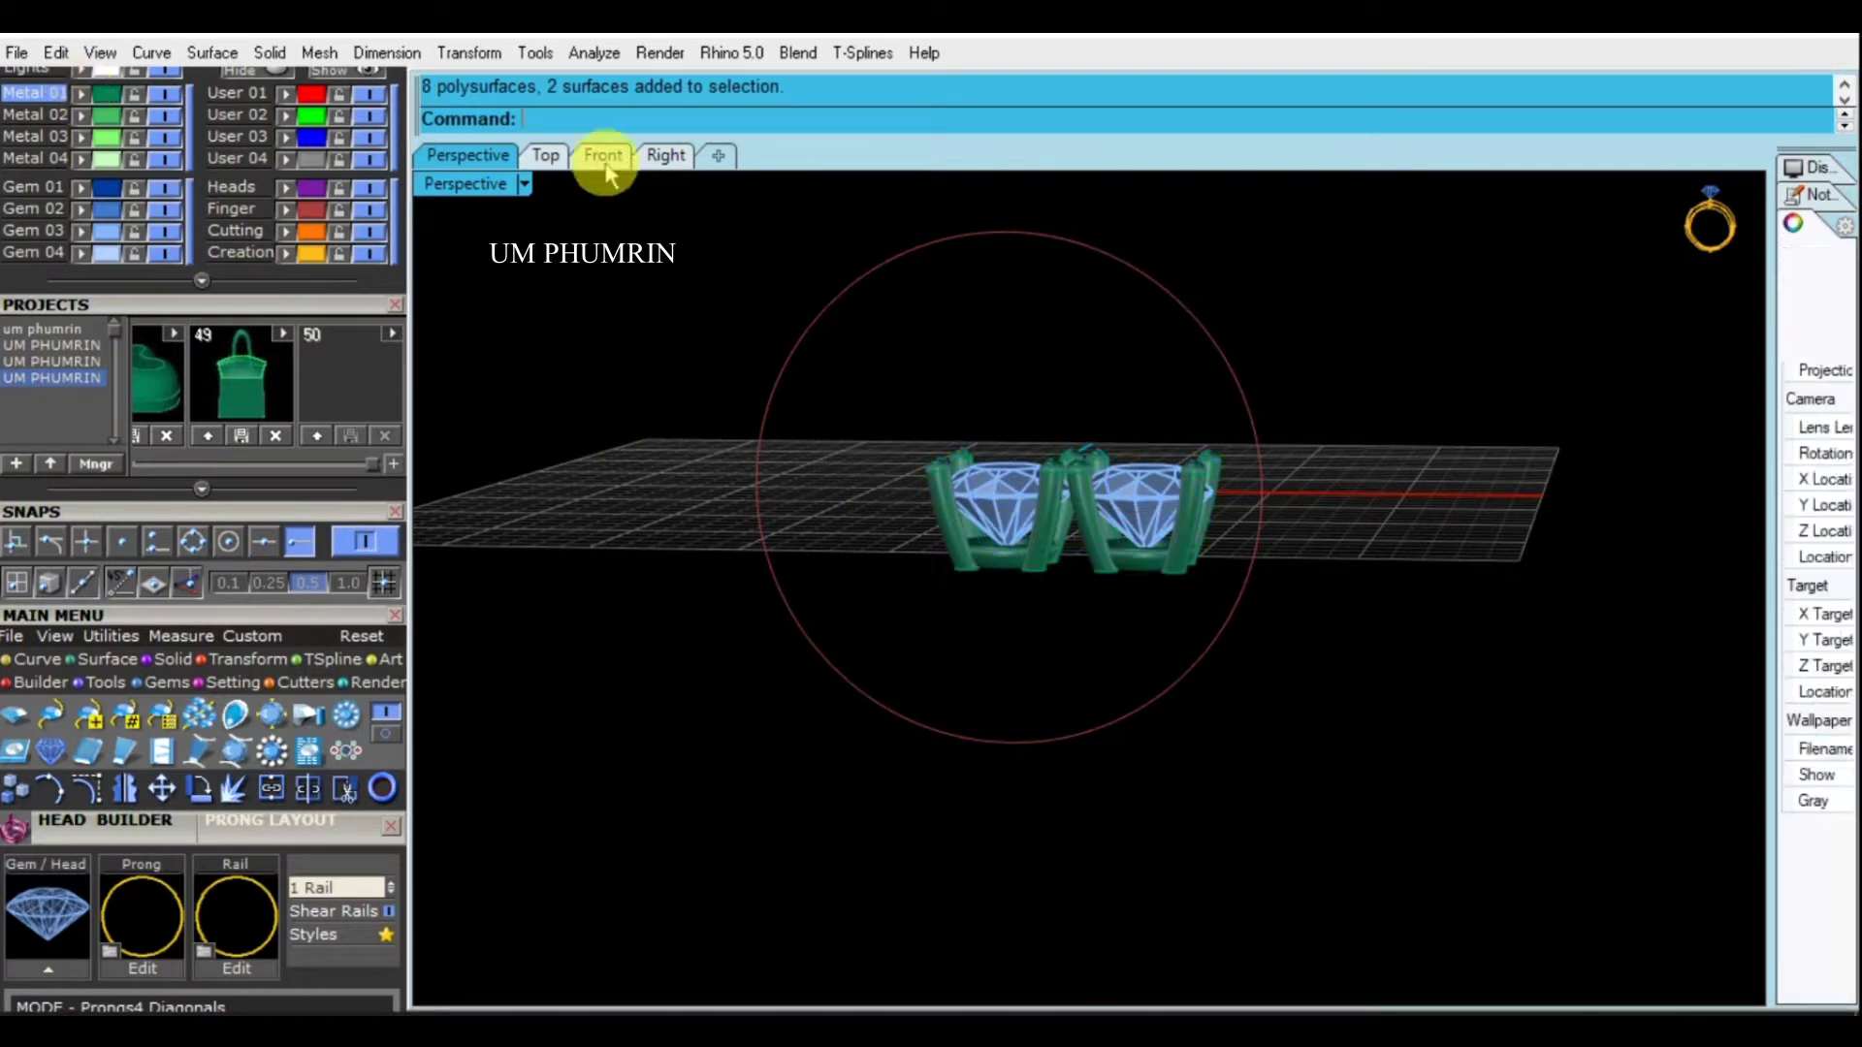
# In Front view, centre both heads on the origin with Center Object
pyautogui.click(596, 160)
pyautogui.moveTo(969, 520); pyautogui.dragTo(1298, 659)
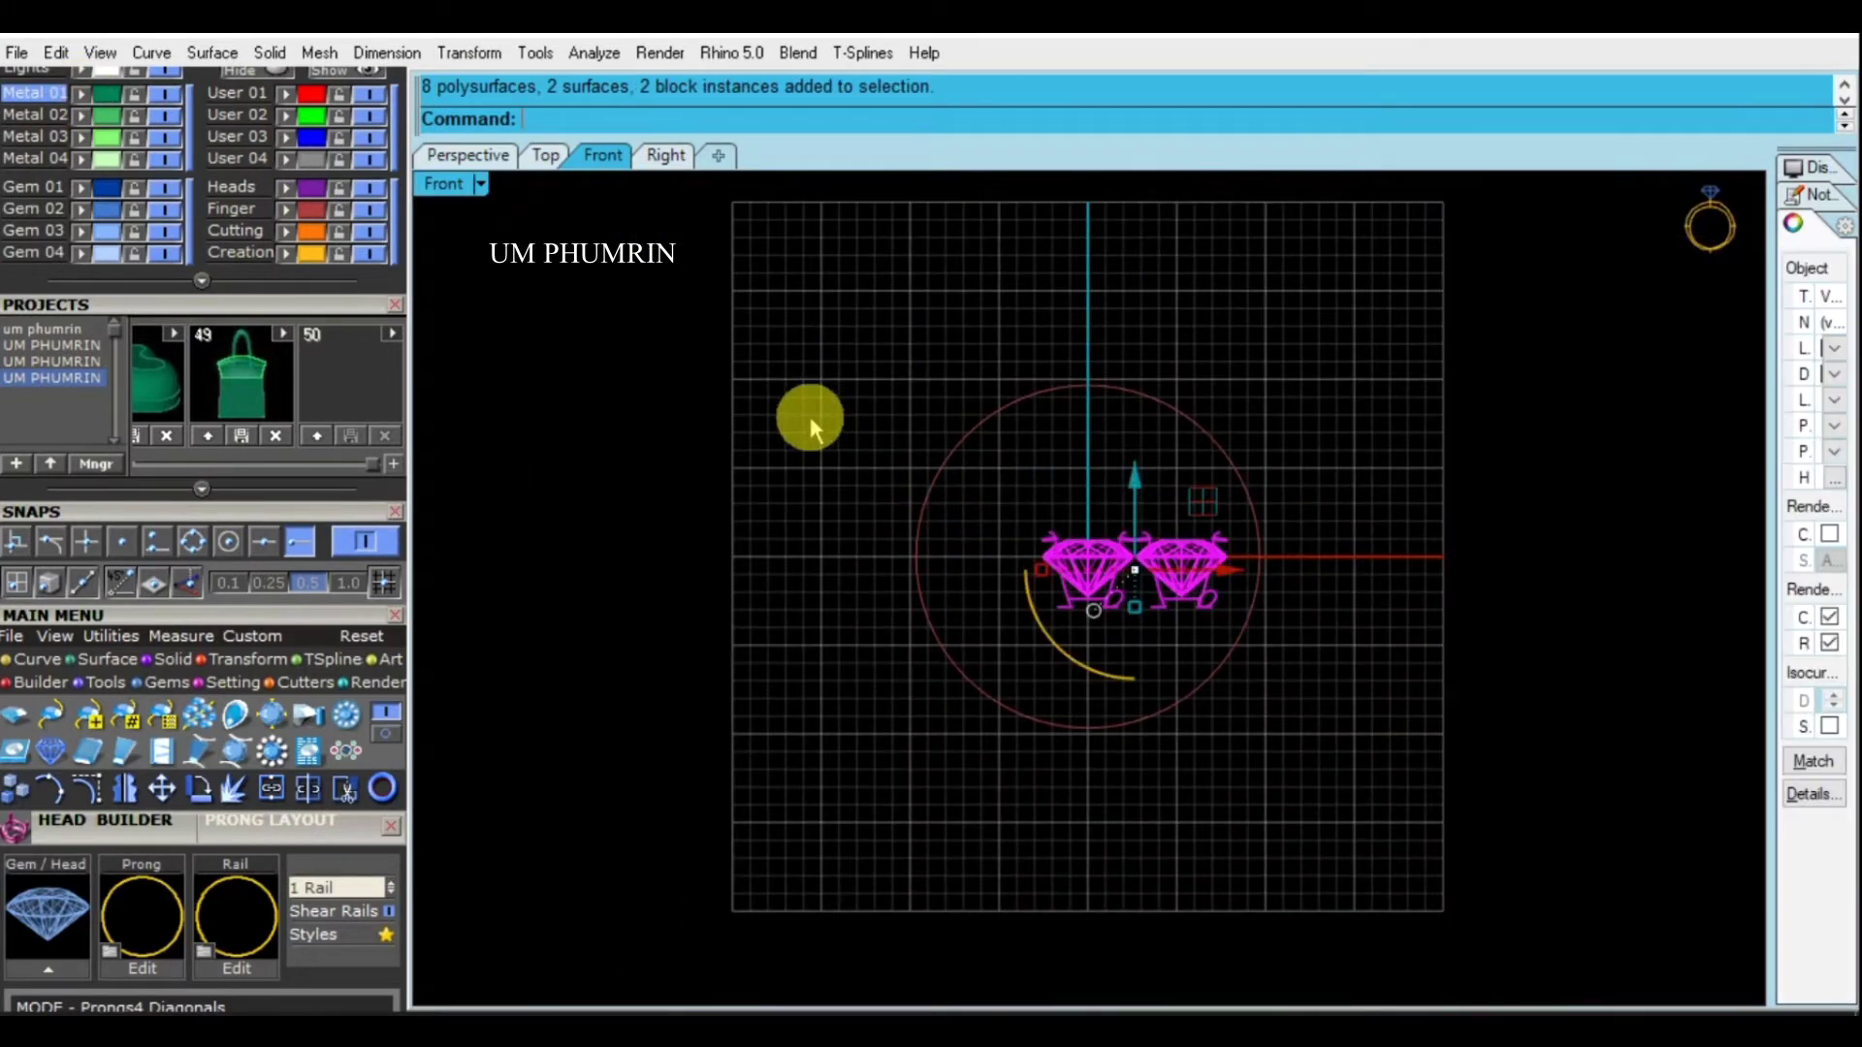
pyautogui.scroll(5, 1115, 601)
pyautogui.scroll(2, 1177, 552)
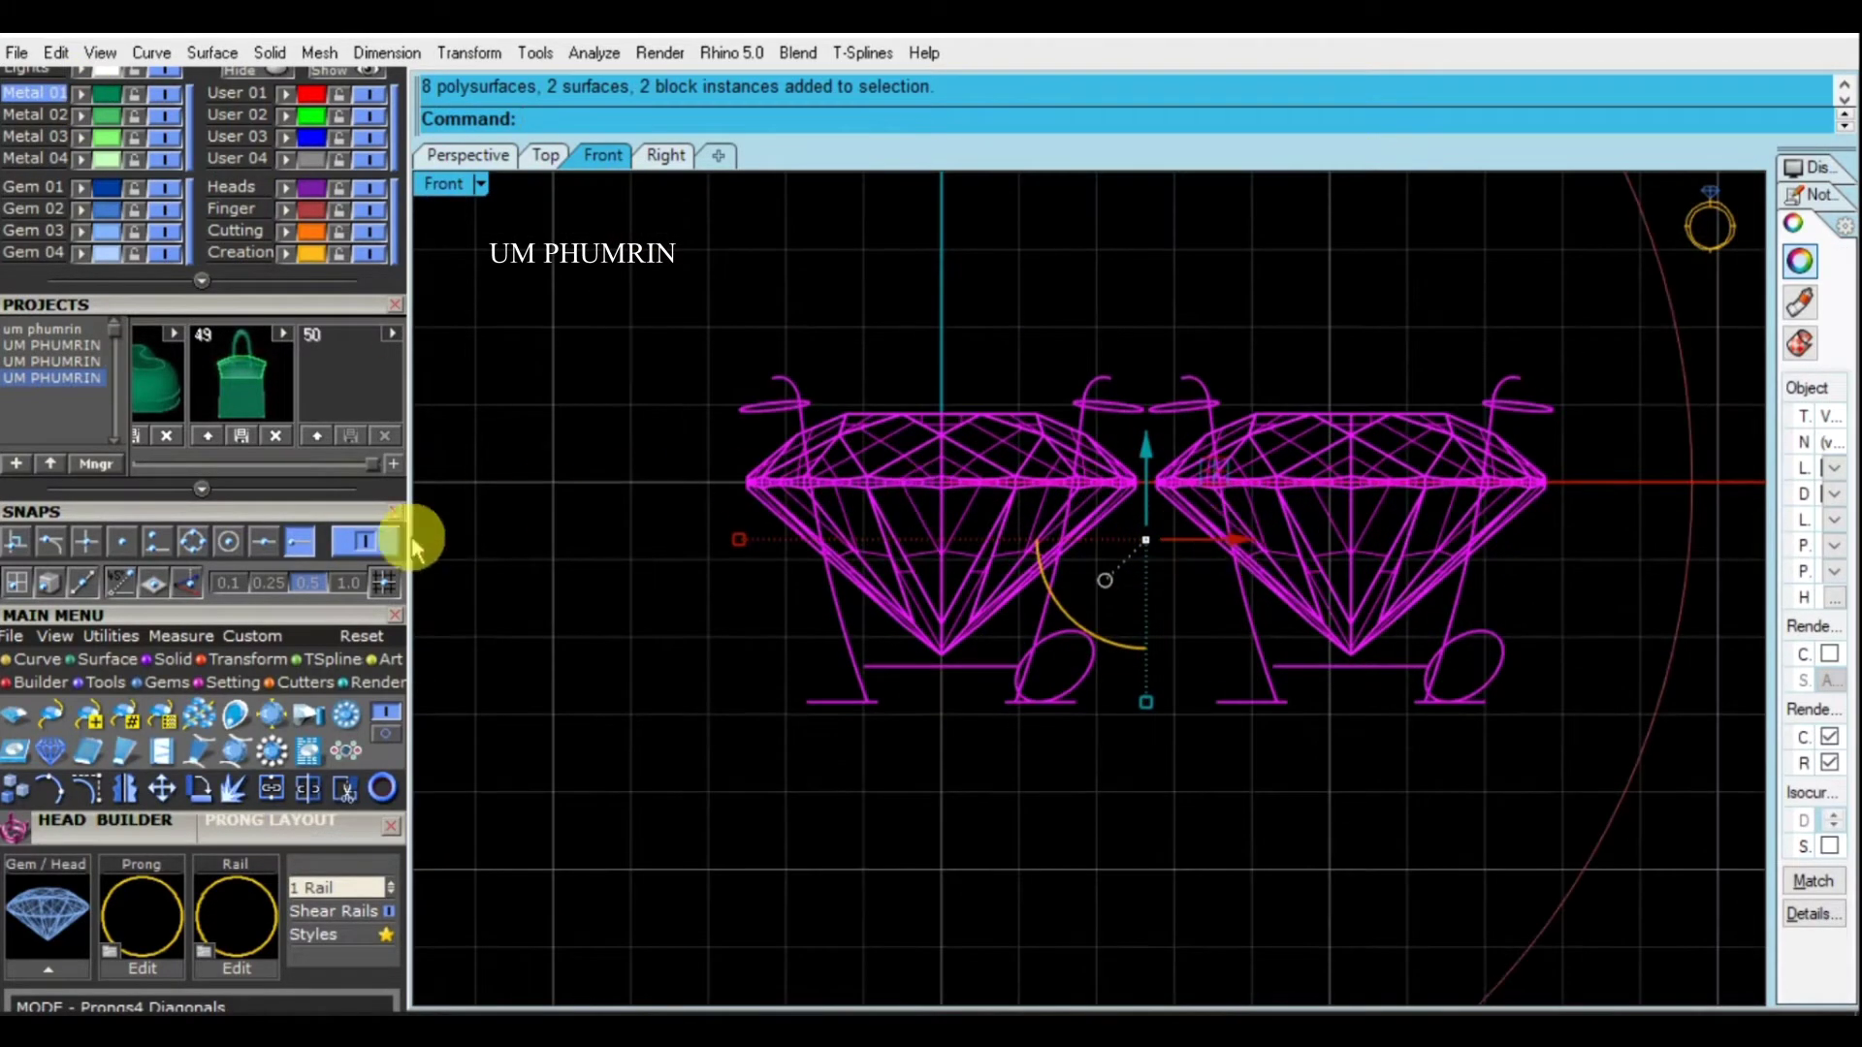
pyautogui.click(112, 636)
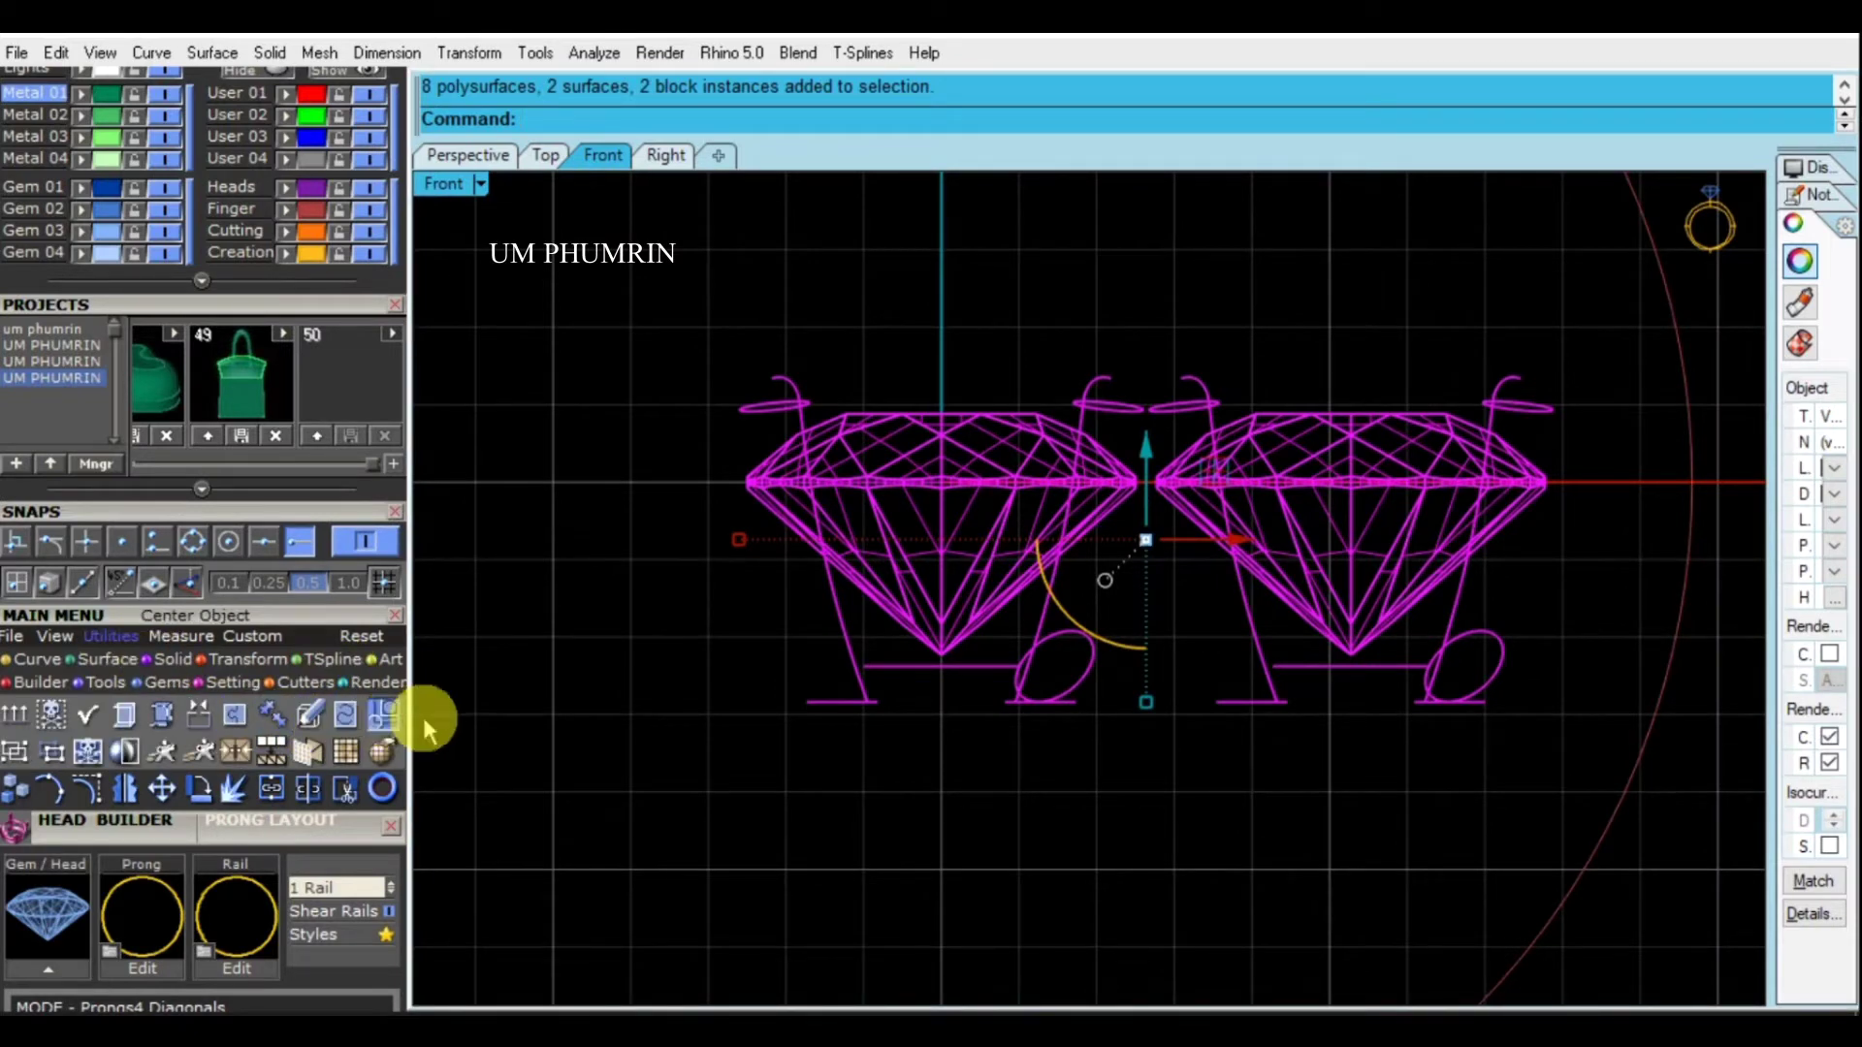
pyautogui.click(386, 715)
pyautogui.click(955, 713)
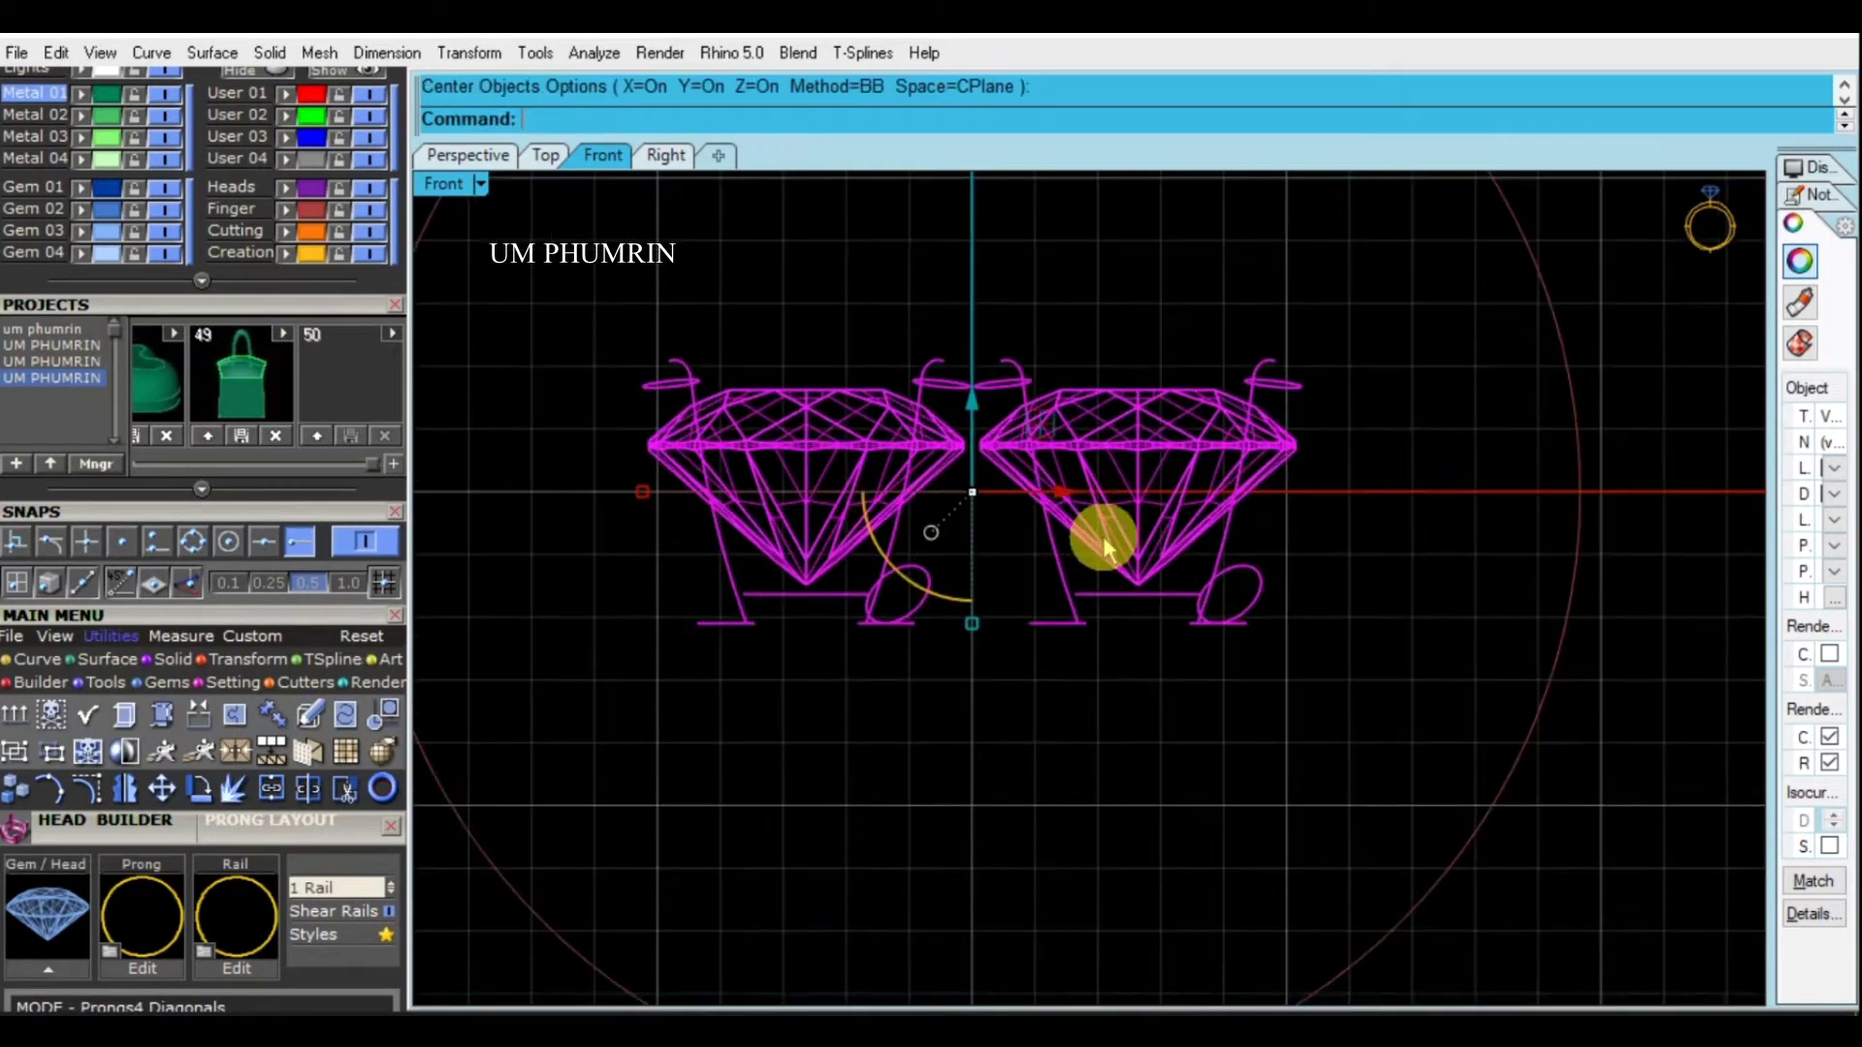
# Lift both heads above the ring circle with the gumball
pyautogui.scroll(-3, 1105, 814)
pyautogui.moveTo(1037, 687); pyautogui.dragTo(1036, 235)
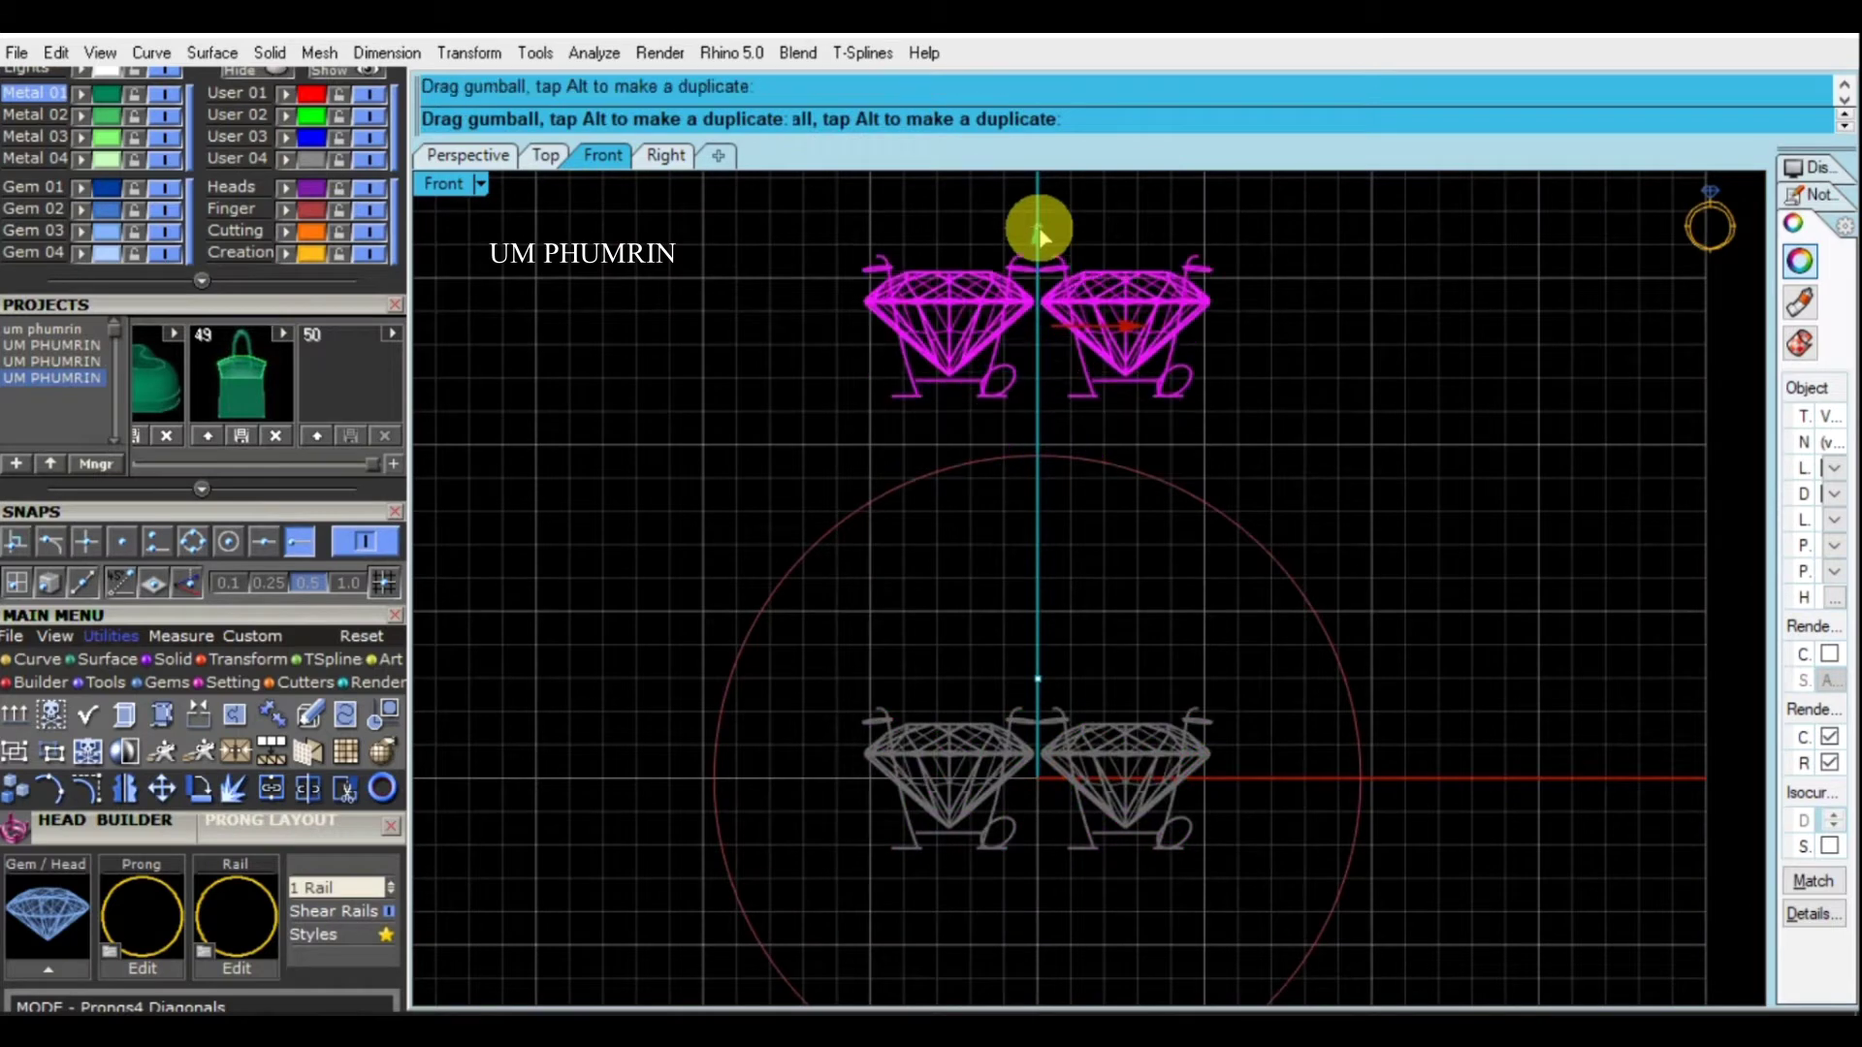
pyautogui.moveTo(1080, 327); pyautogui.dragTo(1031, 361, button='right')
pyautogui.moveTo(1031, 362); pyautogui.dragTo(1038, 291)
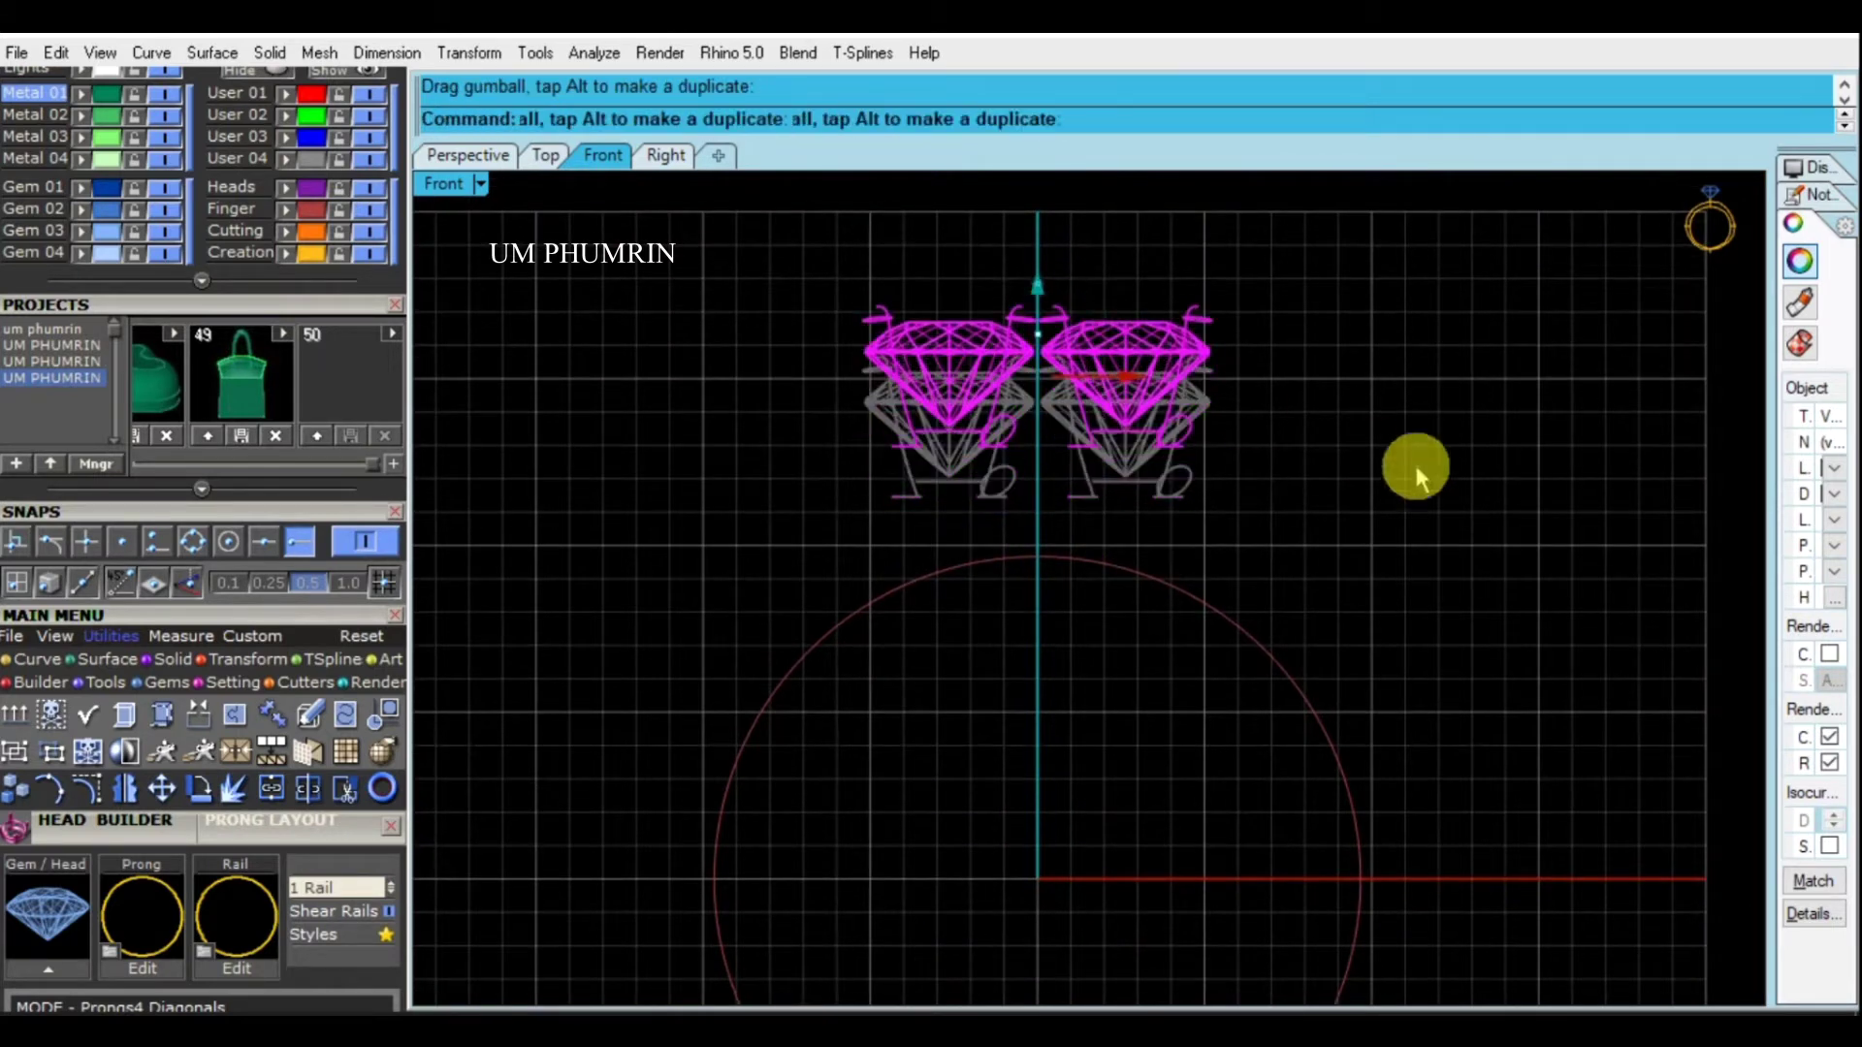
pyautogui.click(1354, 474)
pyautogui.scroll(-2, 1354, 475)
pyautogui.scroll(-1, 1167, 464)
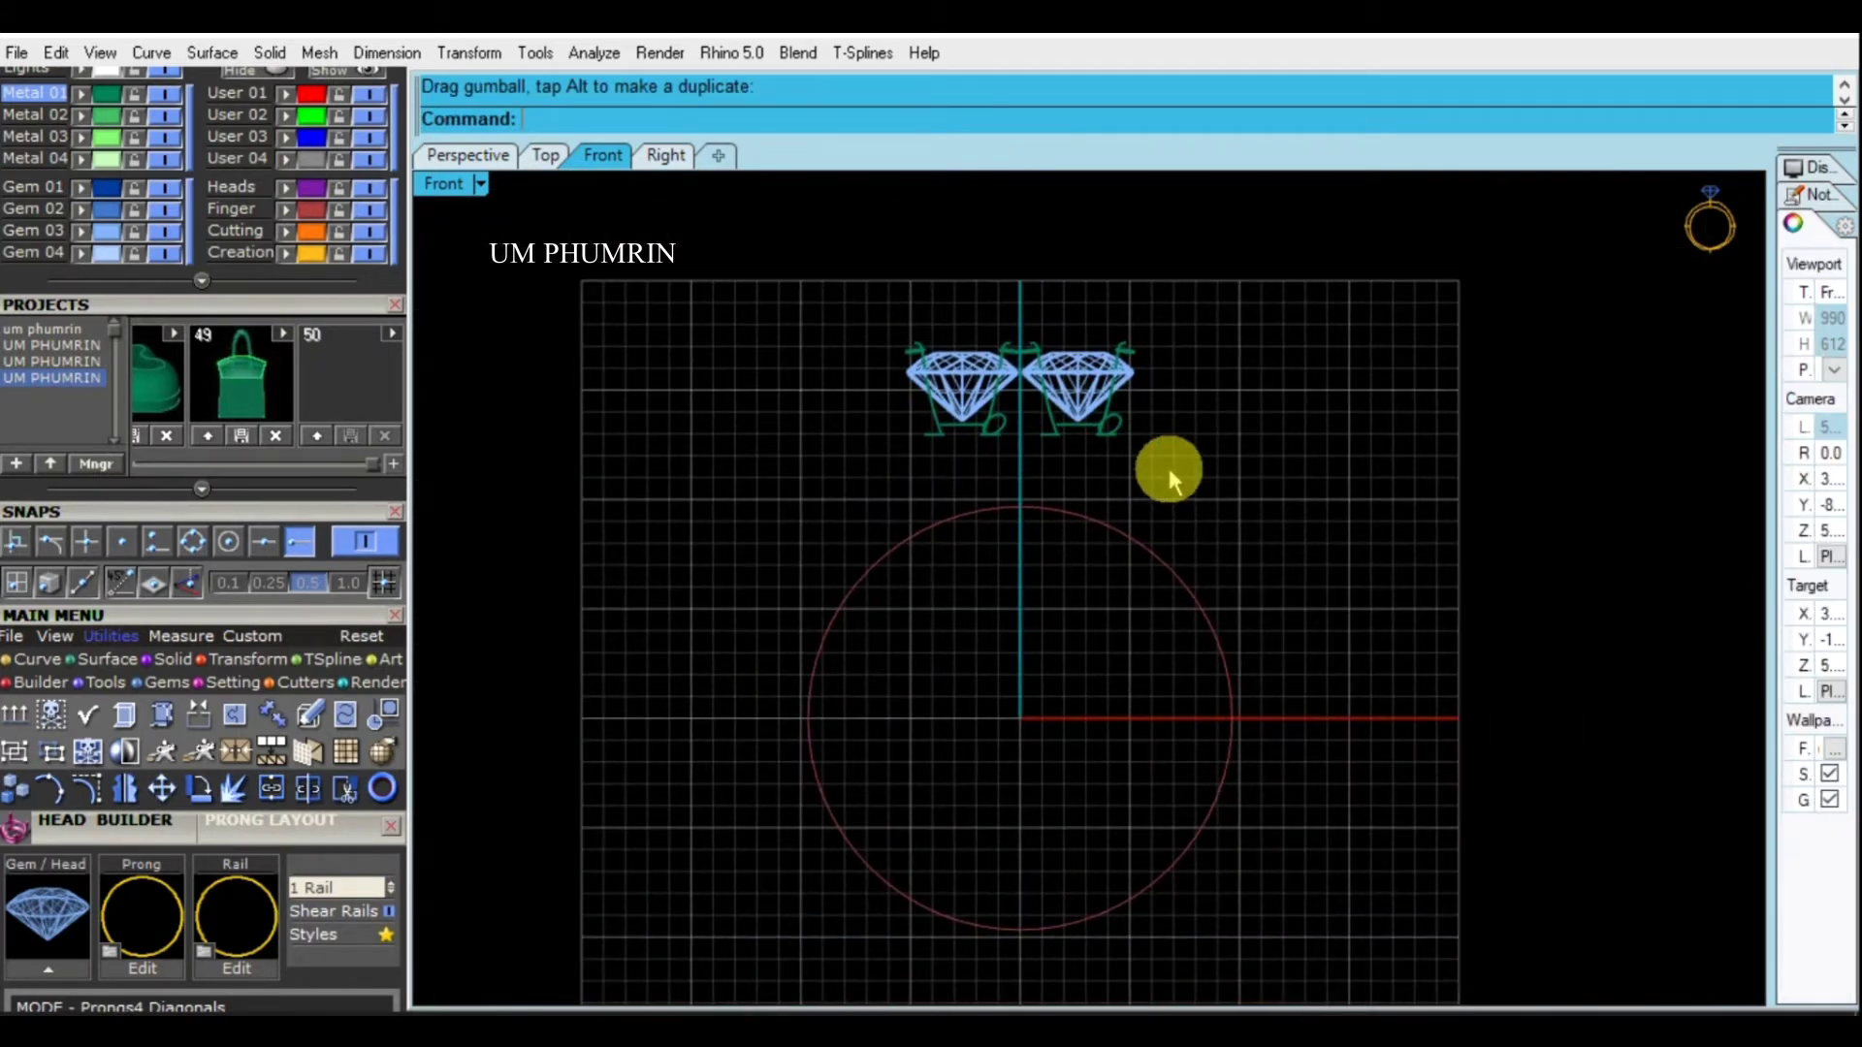
# Raise the heads slightly higher above the ring circle
pyautogui.moveTo(1225, 427); pyautogui.dragTo(789, 303)
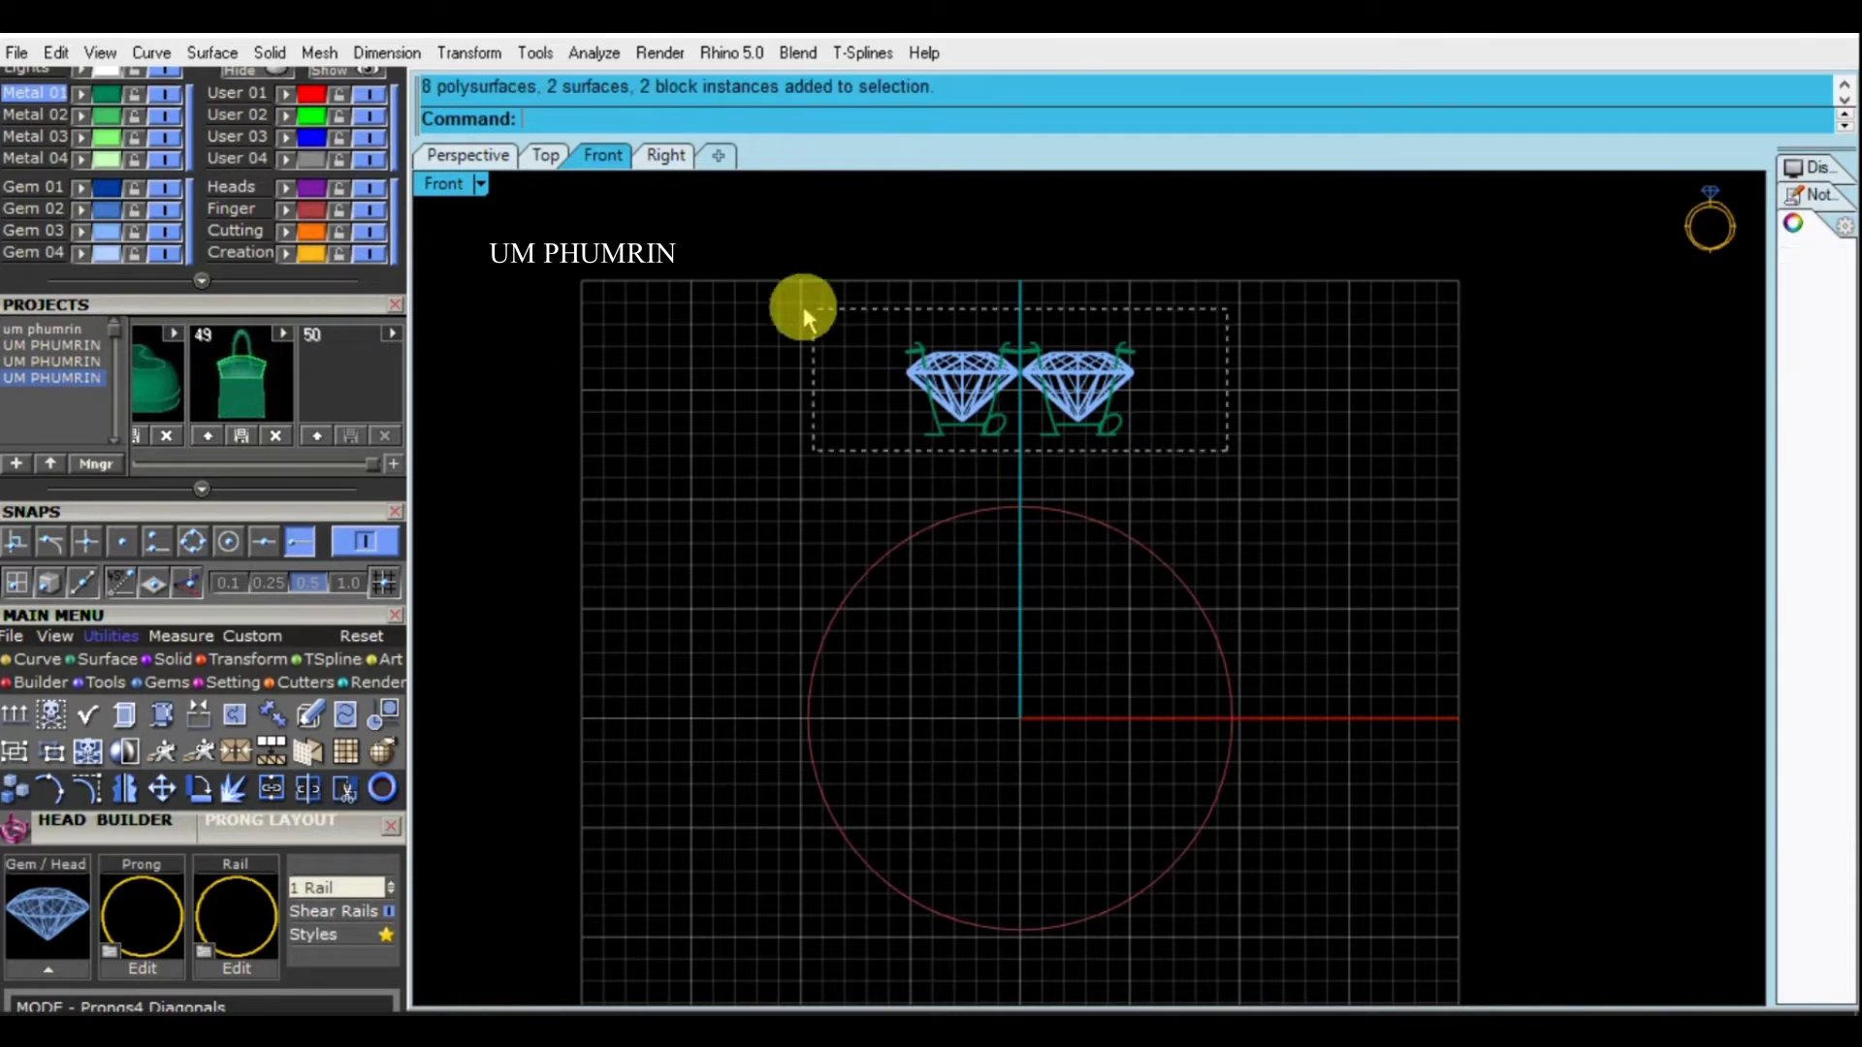
pyautogui.scroll(3, 1018, 320)
pyautogui.moveTo(1031, 311); pyautogui.dragTo(1039, 249)
pyautogui.click(1392, 540)
pyautogui.scroll(-2, 1357, 531)
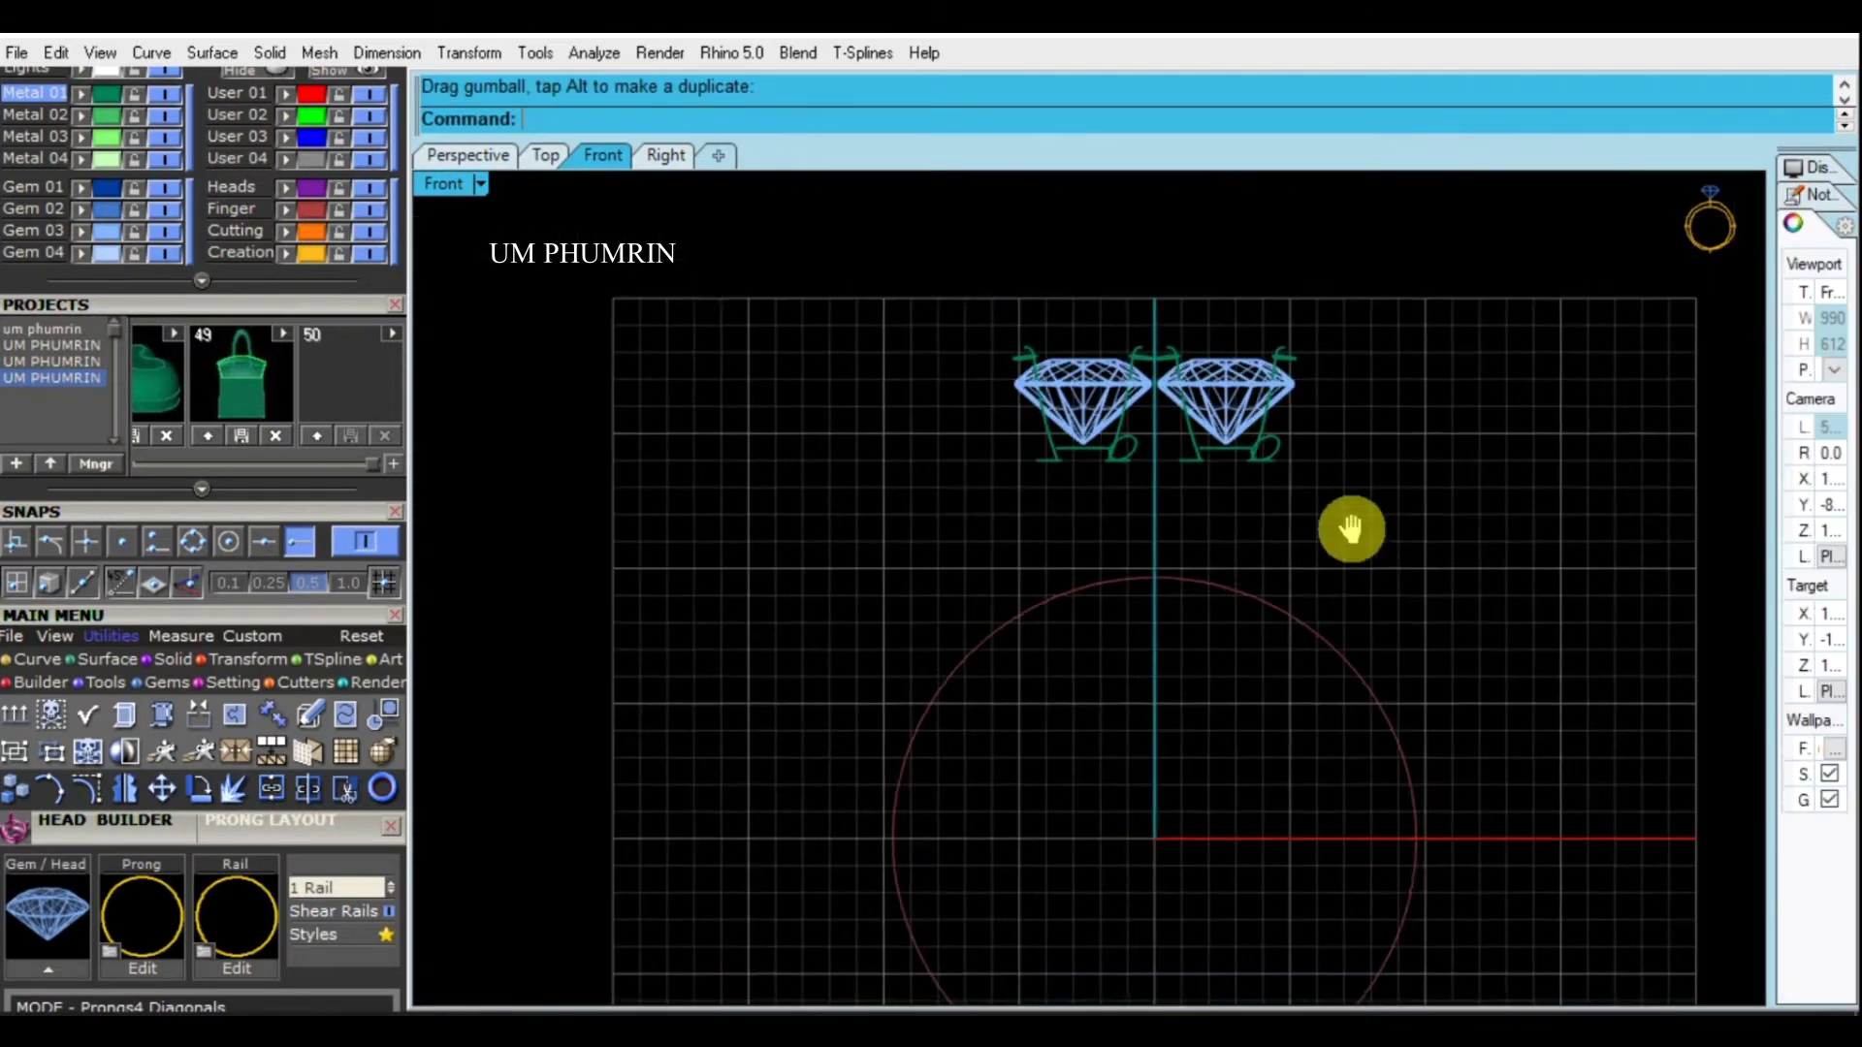
pyautogui.scroll(1, 1112, 446)
pyautogui.click(956, 463)
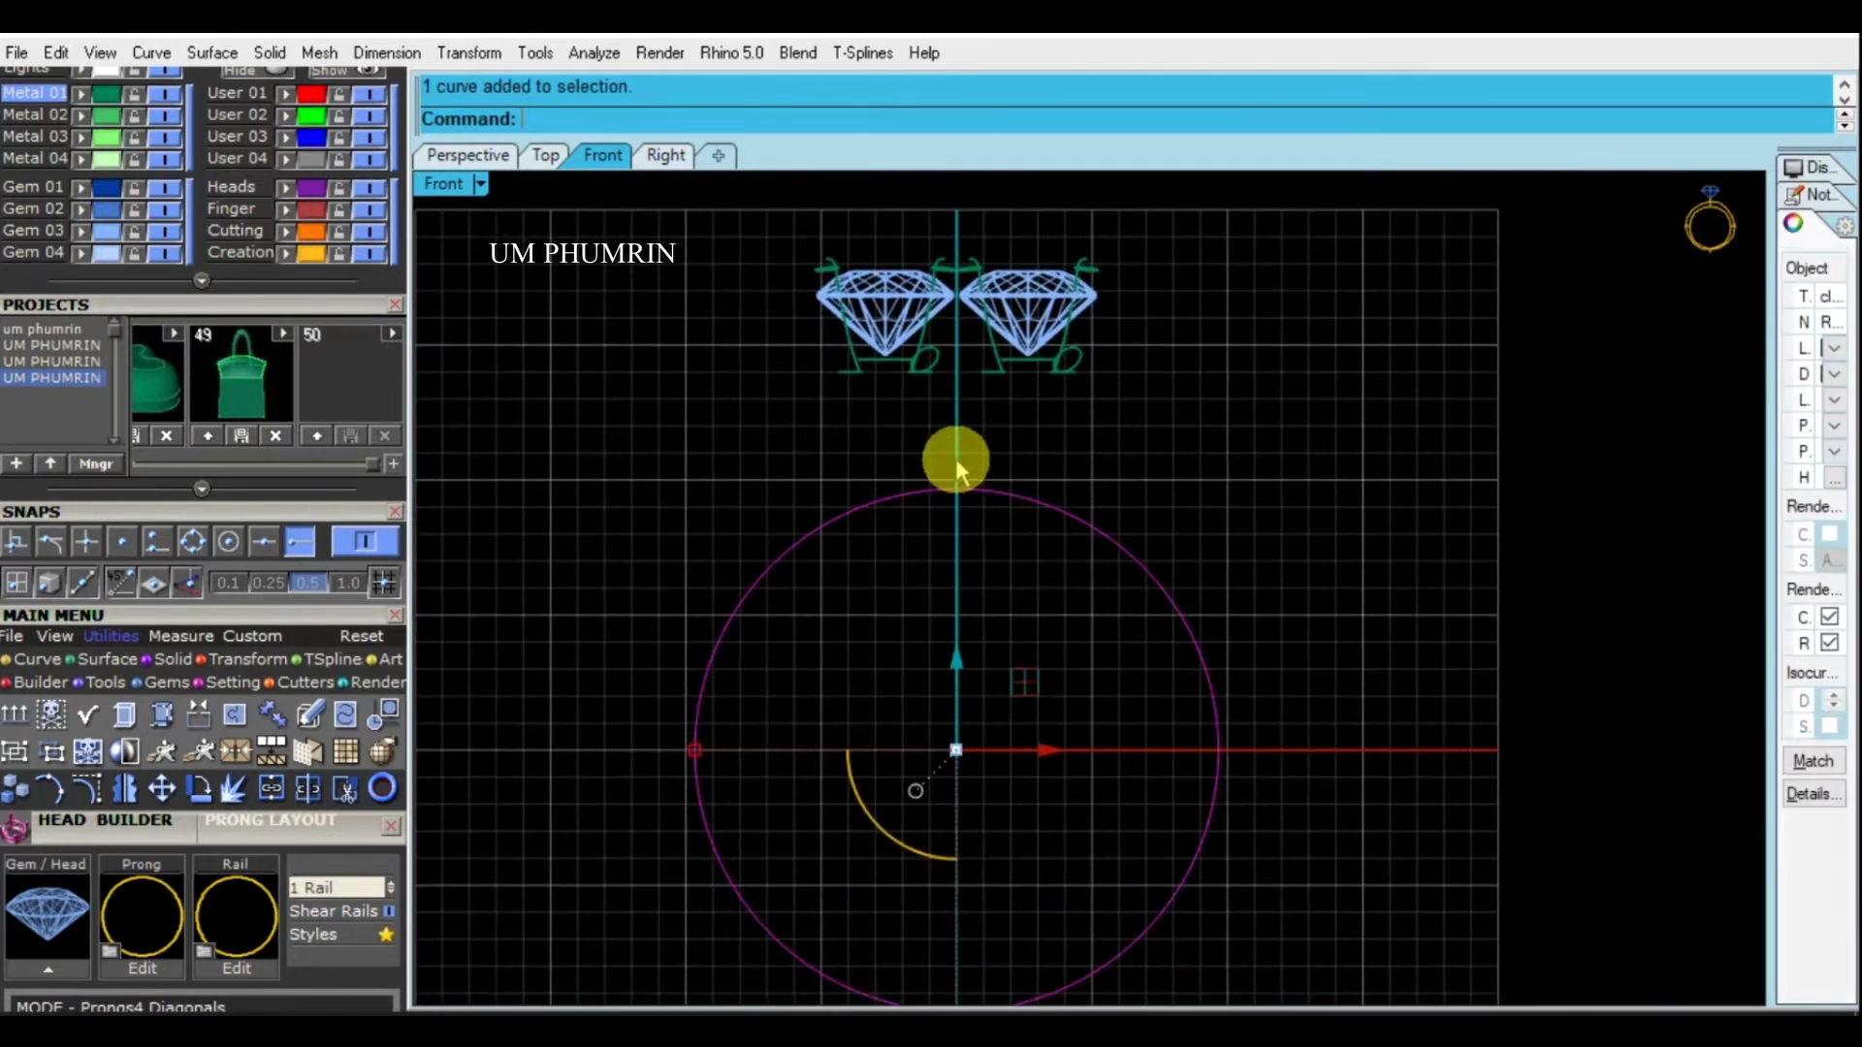
# Offset the ring circle outward with the O command to create a larger outer circle
pyautogui.write('o')
pyautogui.press('Return')
pyautogui.click(956, 460)
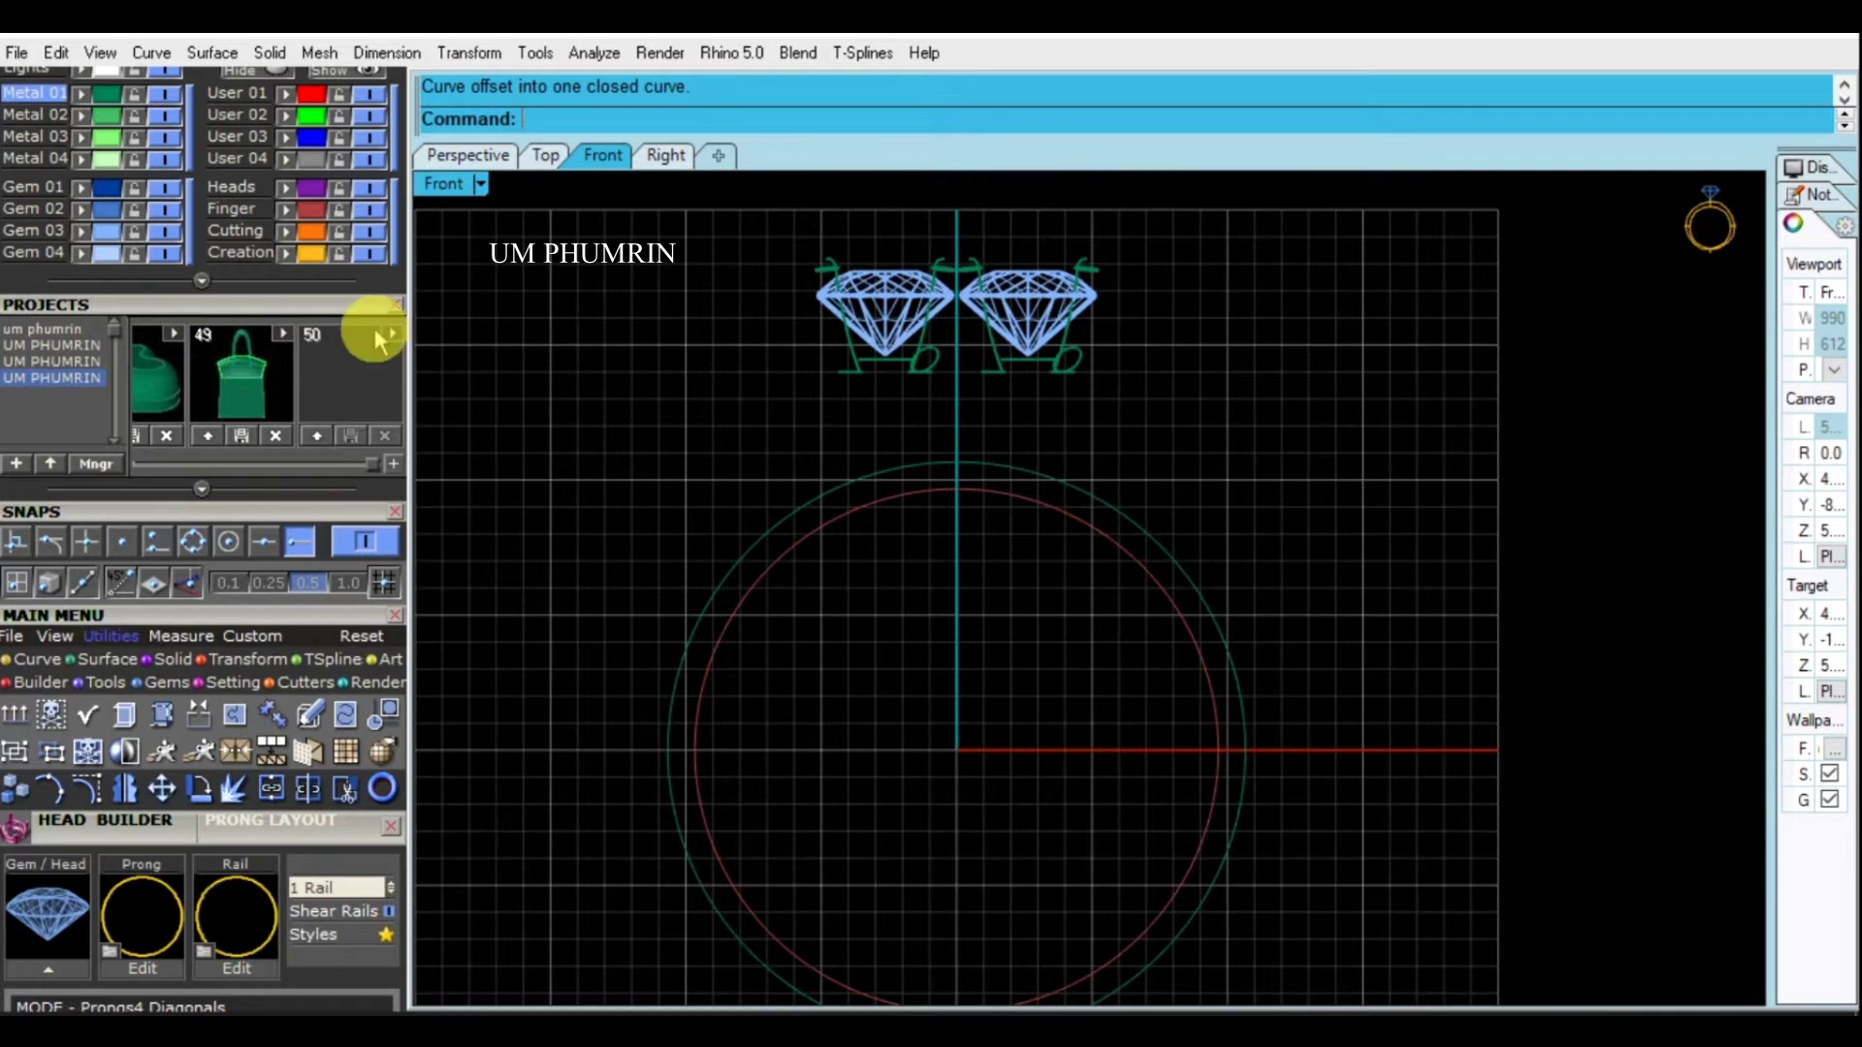
pyautogui.scroll(1, 344, 296)
pyautogui.scroll(-2, 344, 252)
pyautogui.scroll(-2, 347, 200)
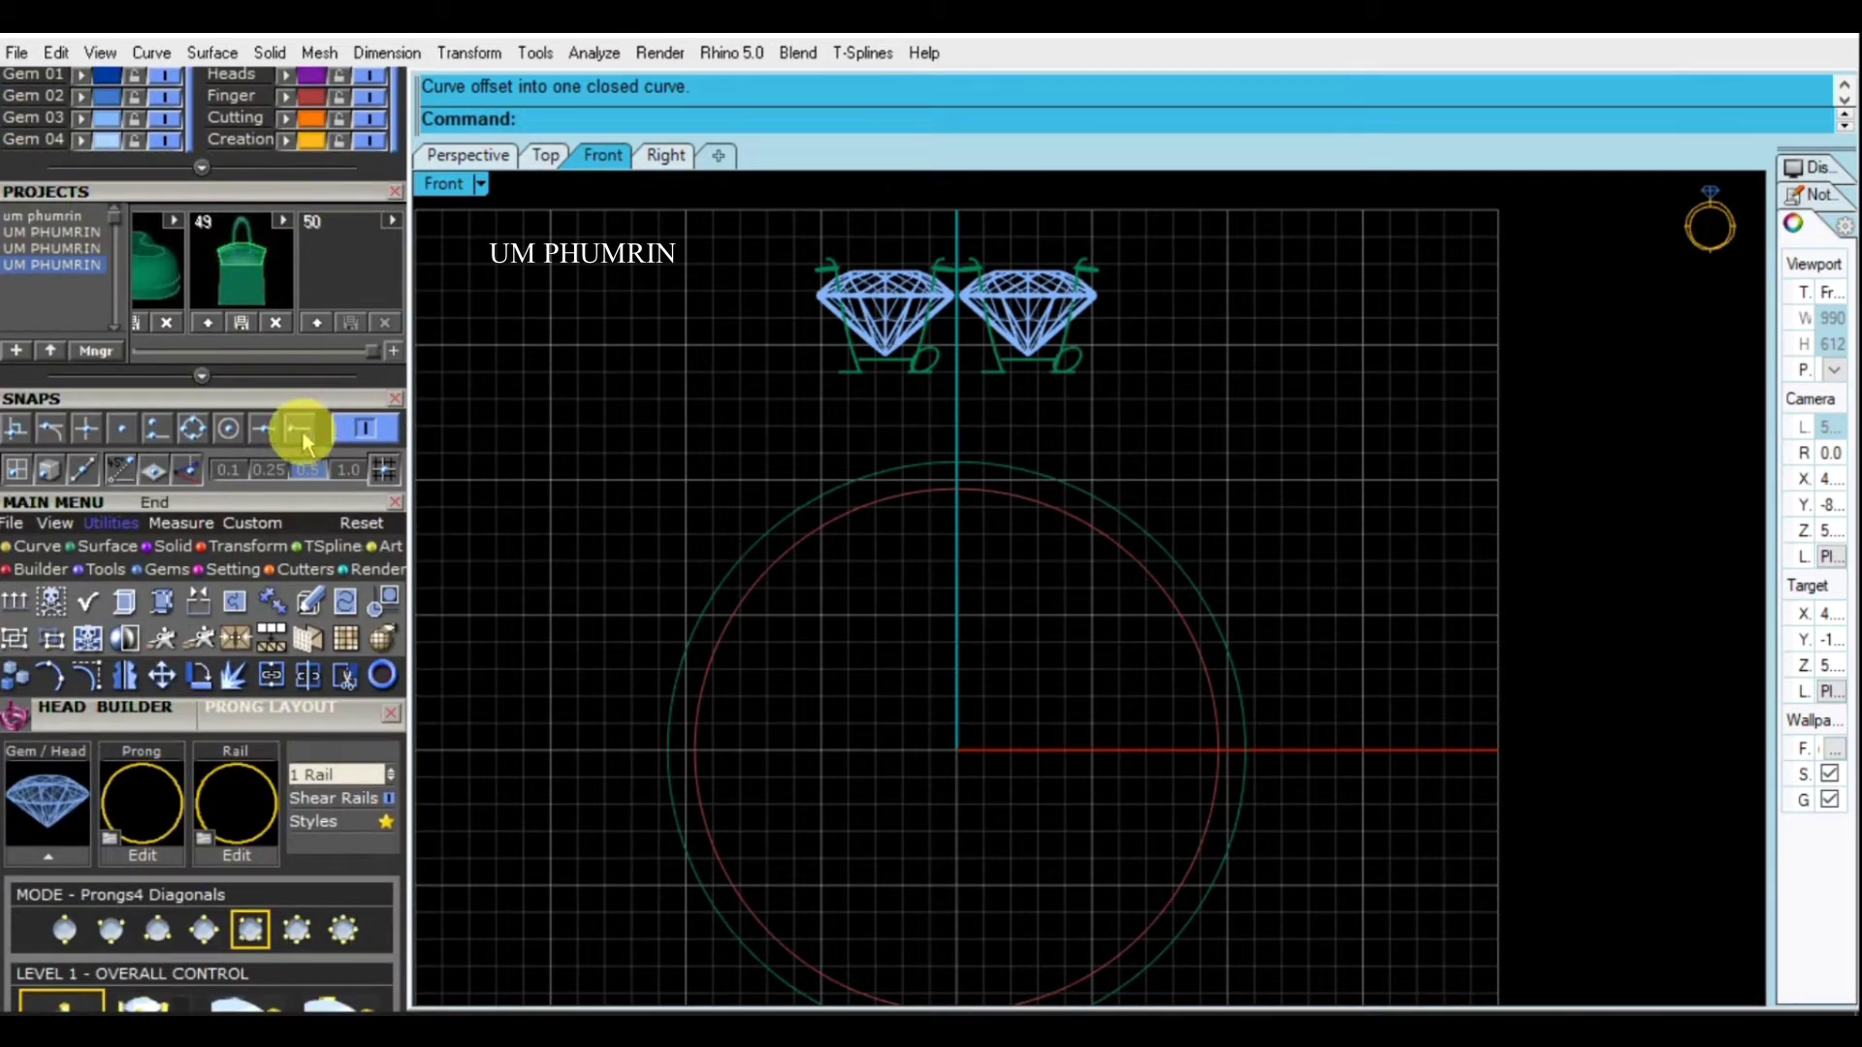
pyautogui.scroll(-1, 315, 388)
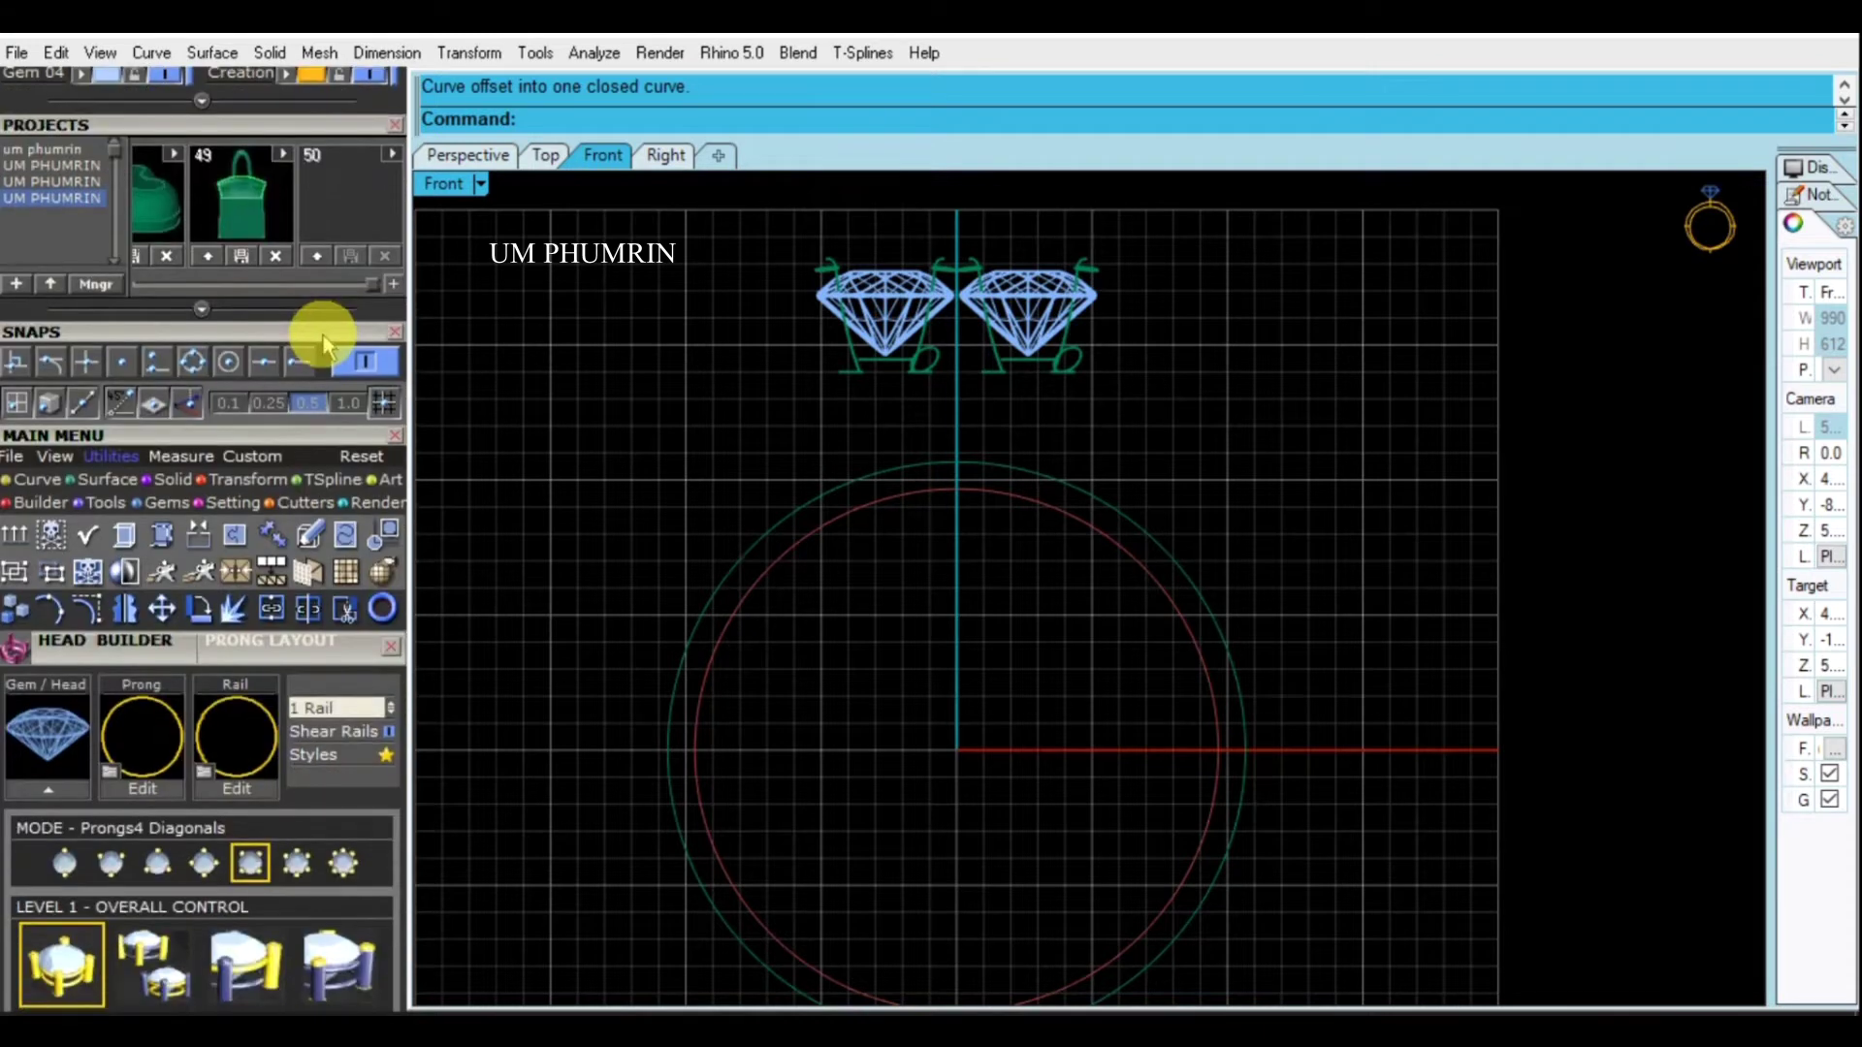
pyautogui.scroll(-1, 363, 347)
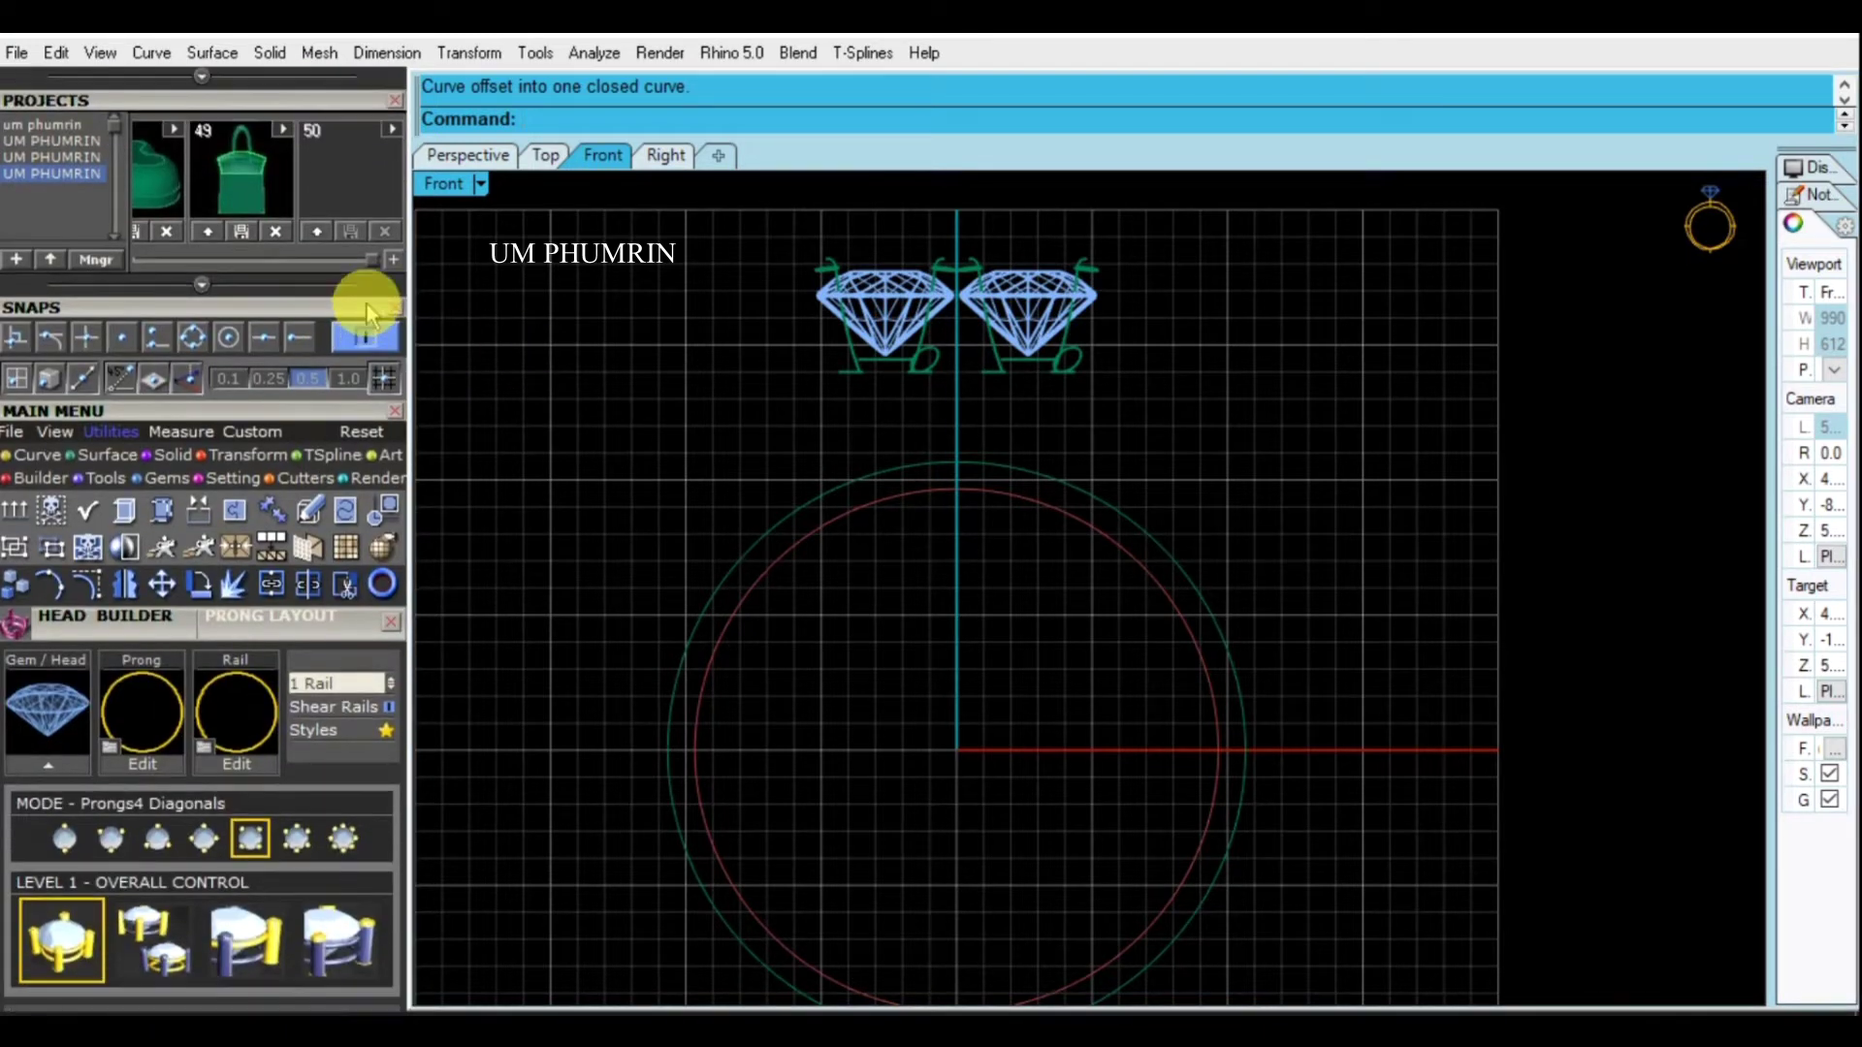
pyautogui.scroll(-1, 368, 303)
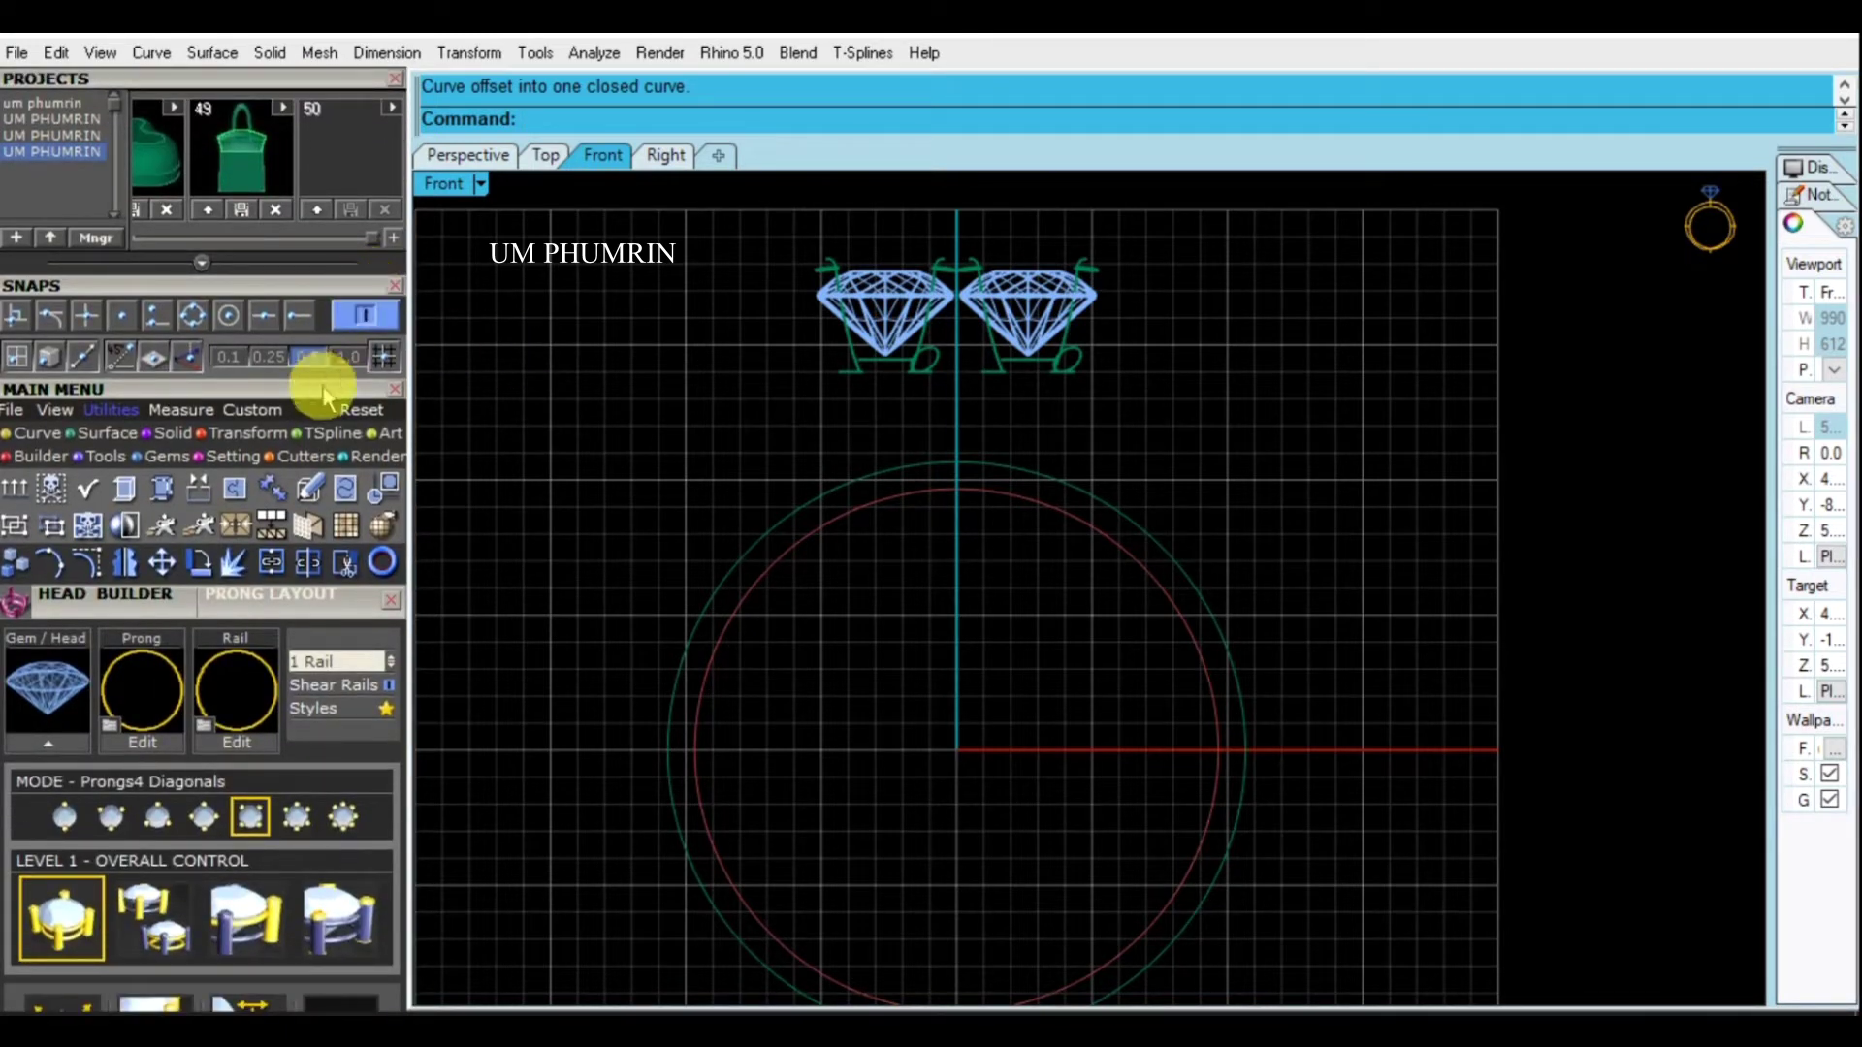
pyautogui.scroll(-2, 338, 258)
pyautogui.scroll(1, 338, 258)
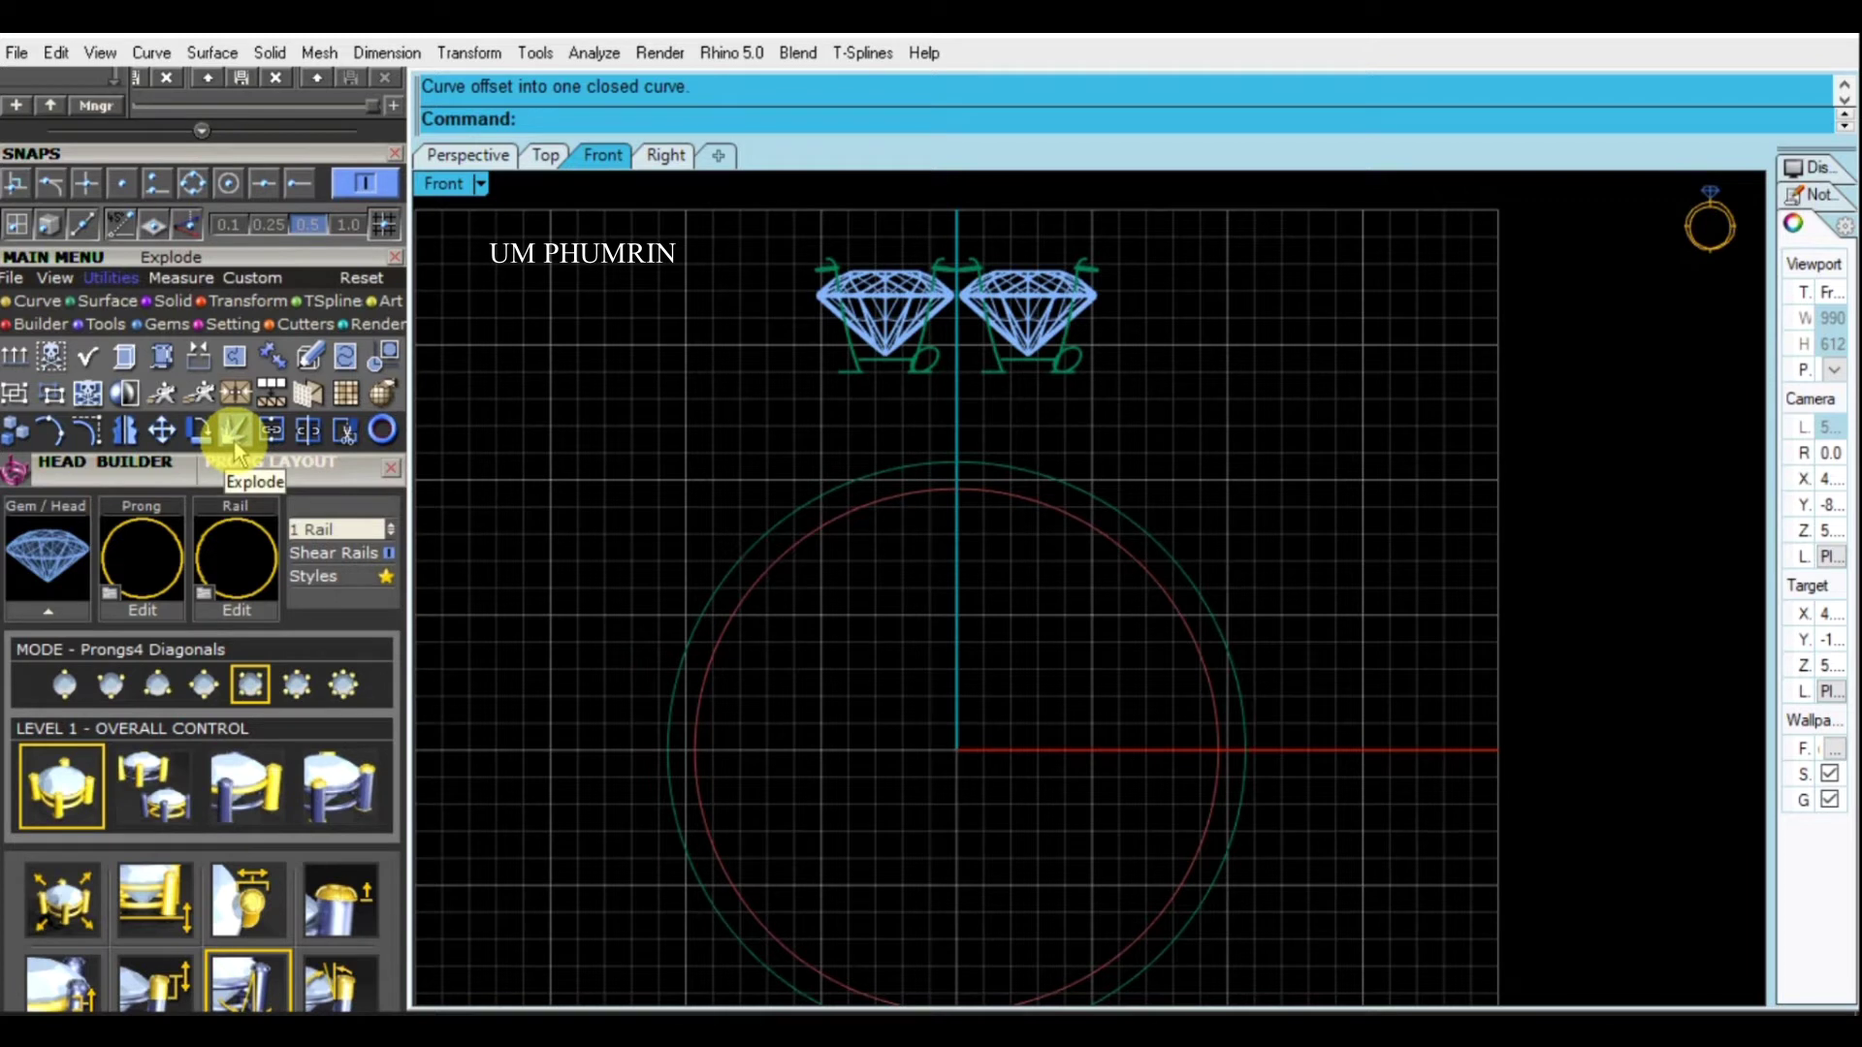
# Insert a small 2.90 mm round diamond from the Gem Loader
pyautogui.click(169, 324)
pyautogui.click(21, 366)
pyautogui.moveTo(265, 468); pyautogui.dragTo(299, 260)
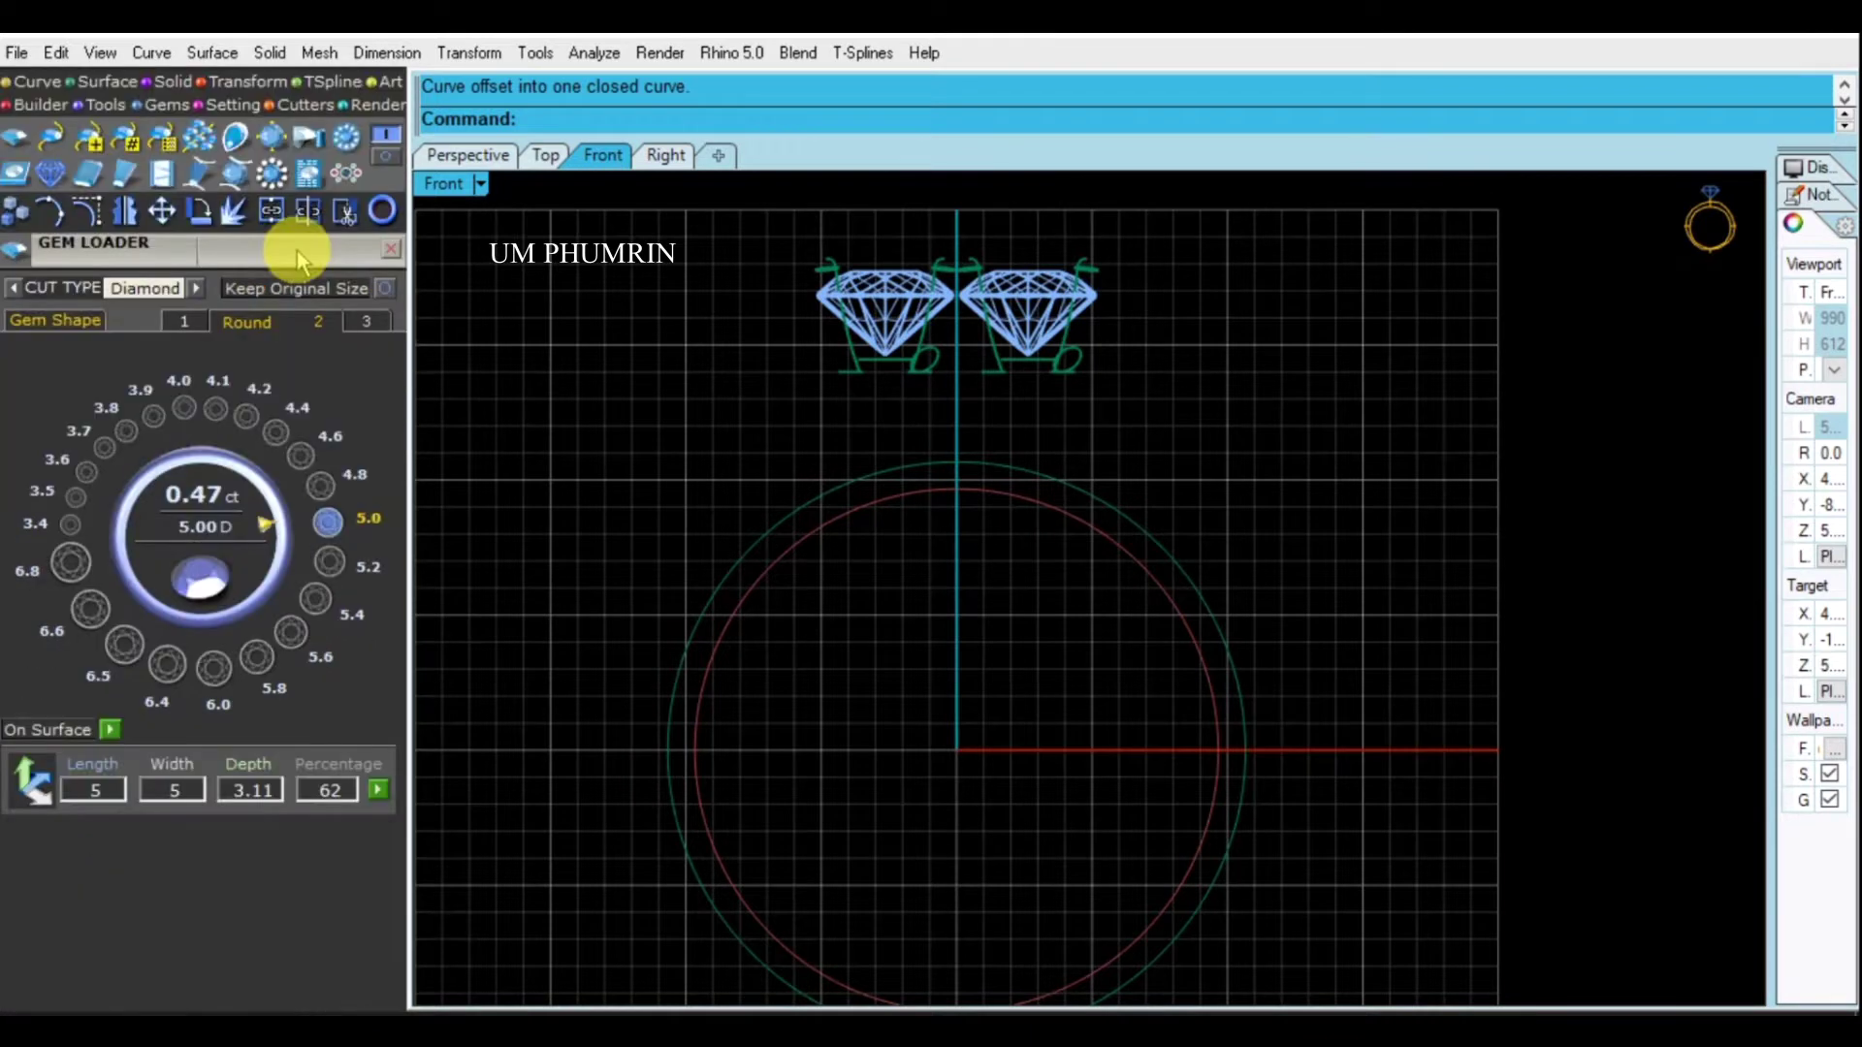
pyautogui.click(215, 408)
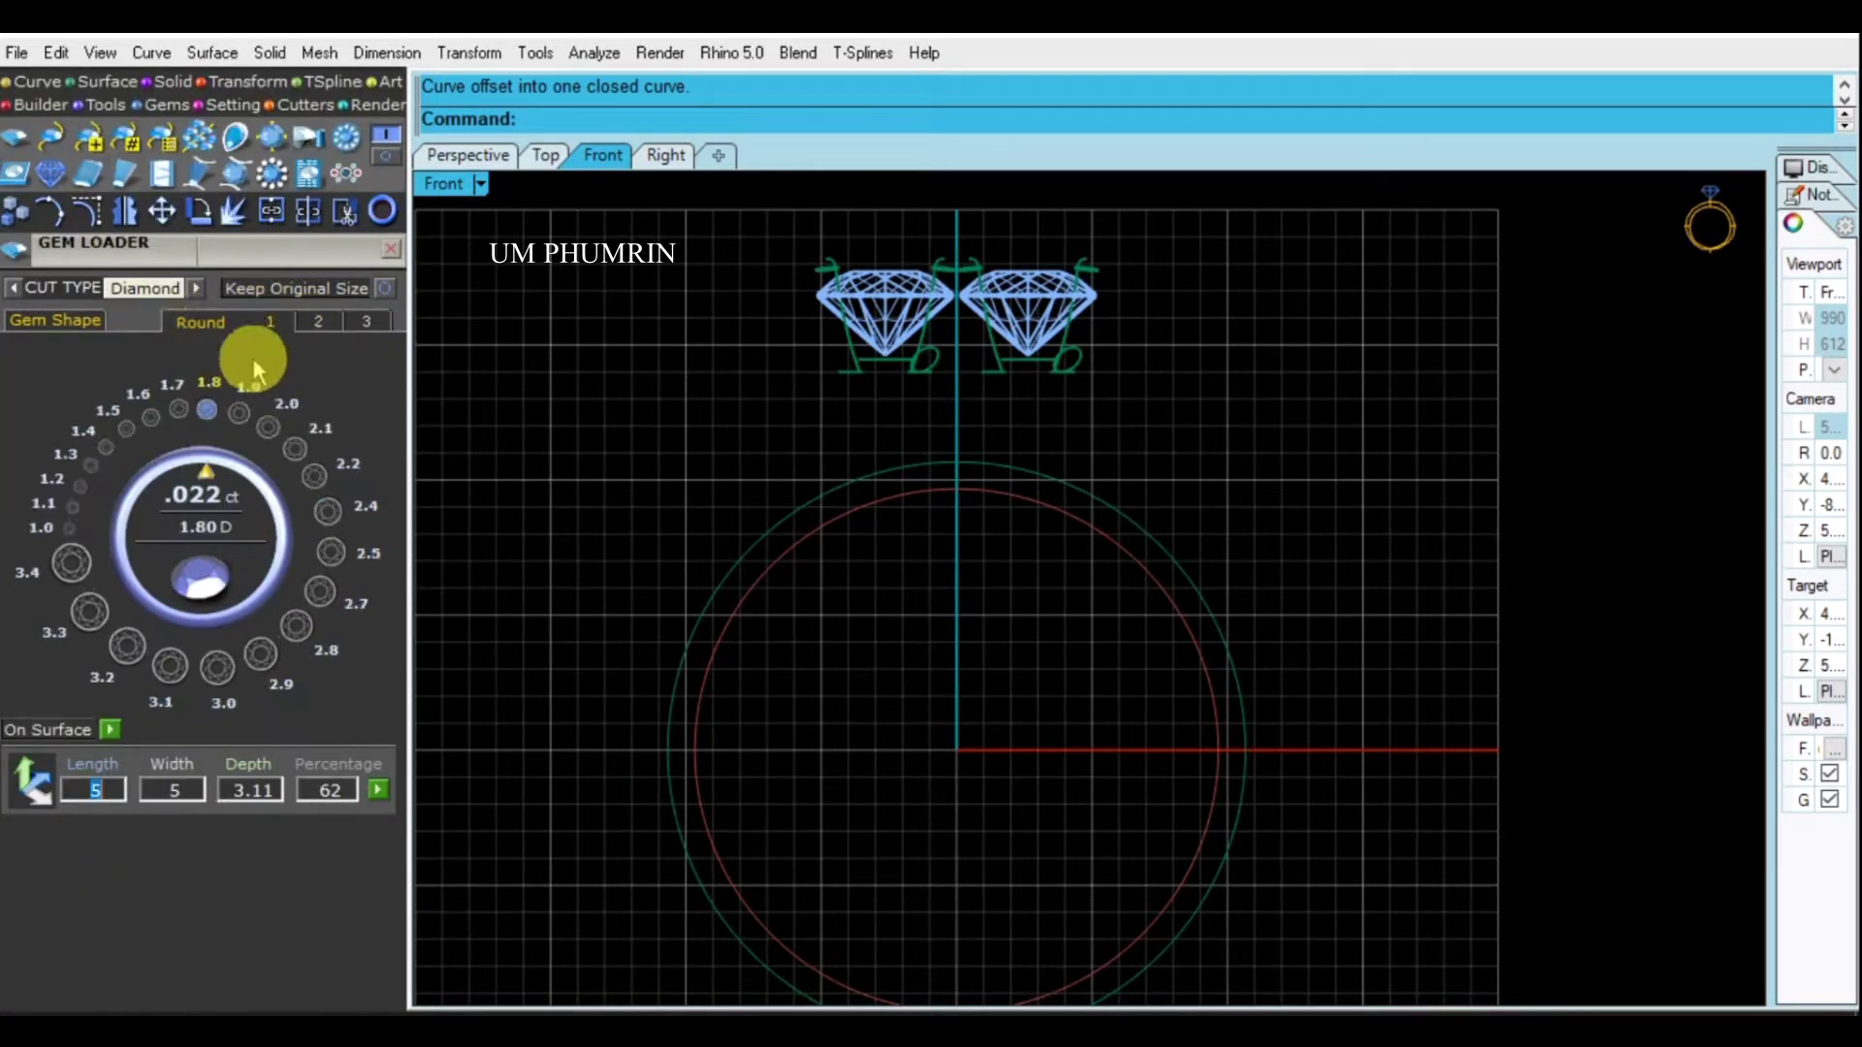
pyautogui.click(167, 665)
# Raise the small diamond to sit centred just below the two heads
pyautogui.click(956, 756)
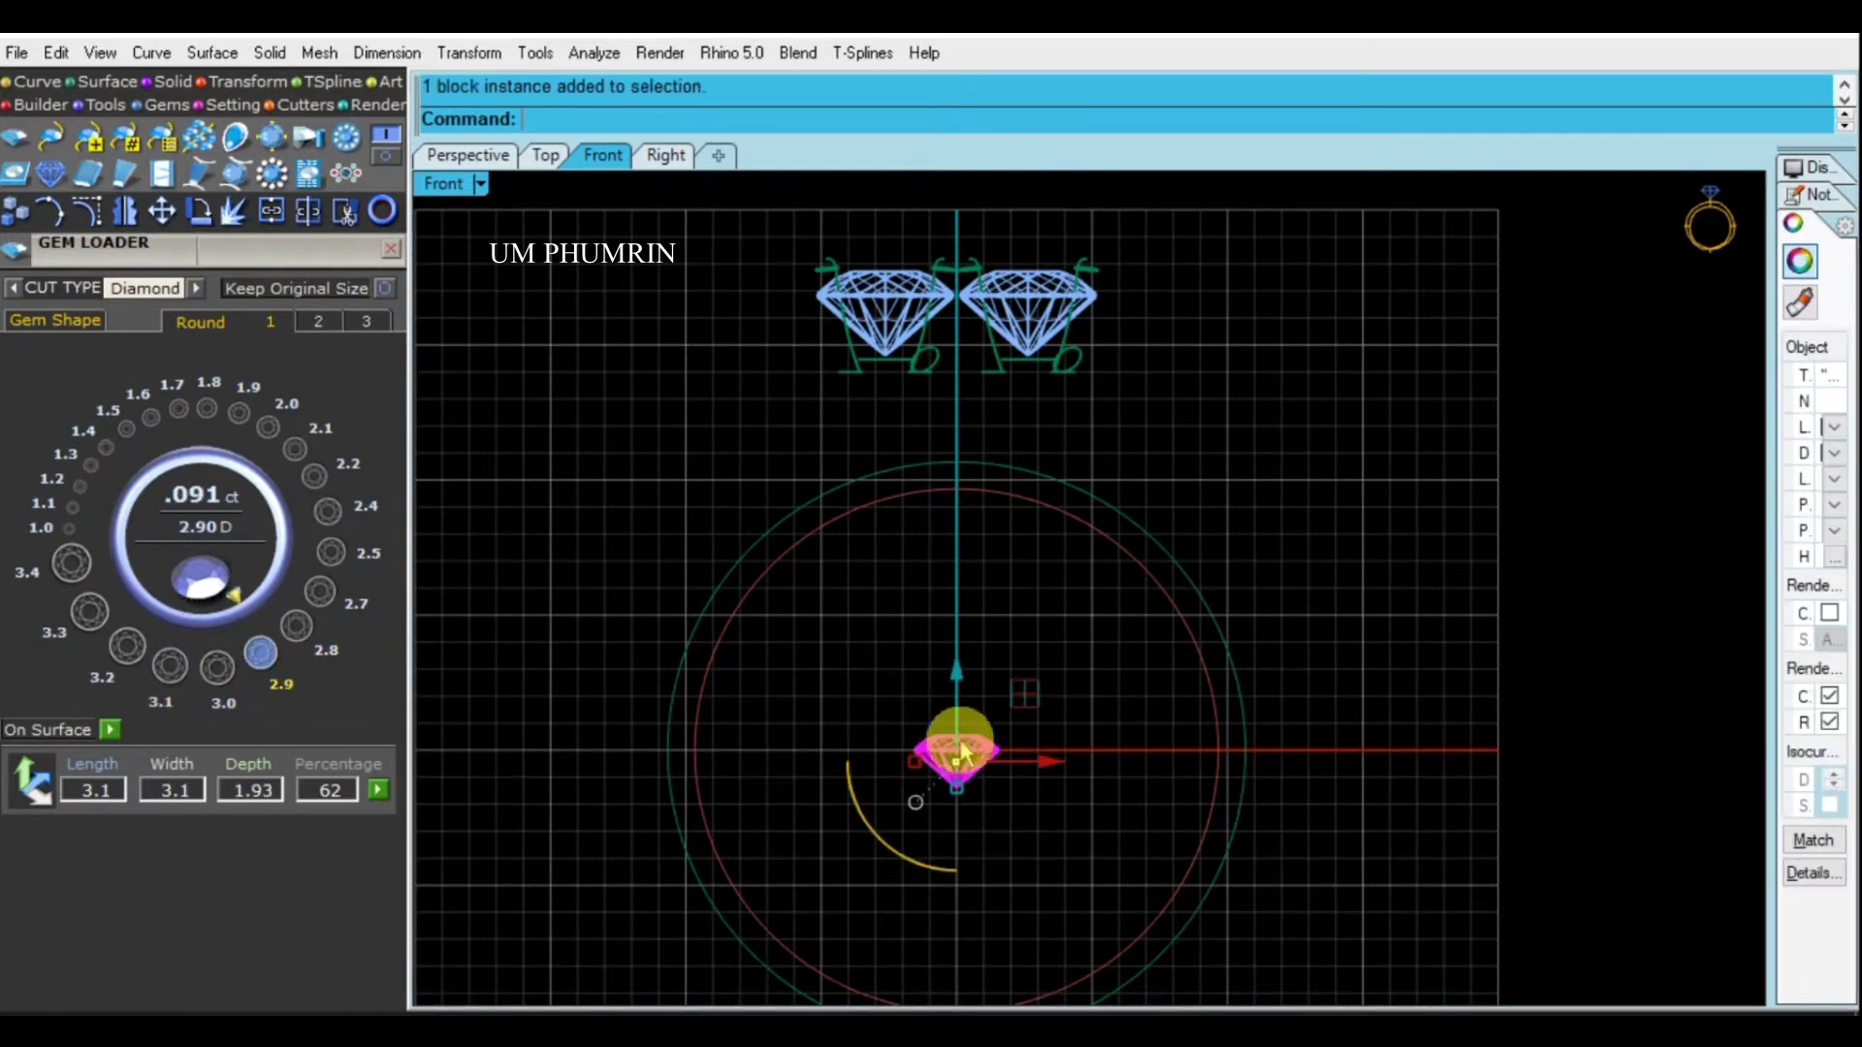
pyautogui.moveTo(956, 687); pyautogui.dragTo(970, 413)
pyautogui.scroll(2, 970, 407)
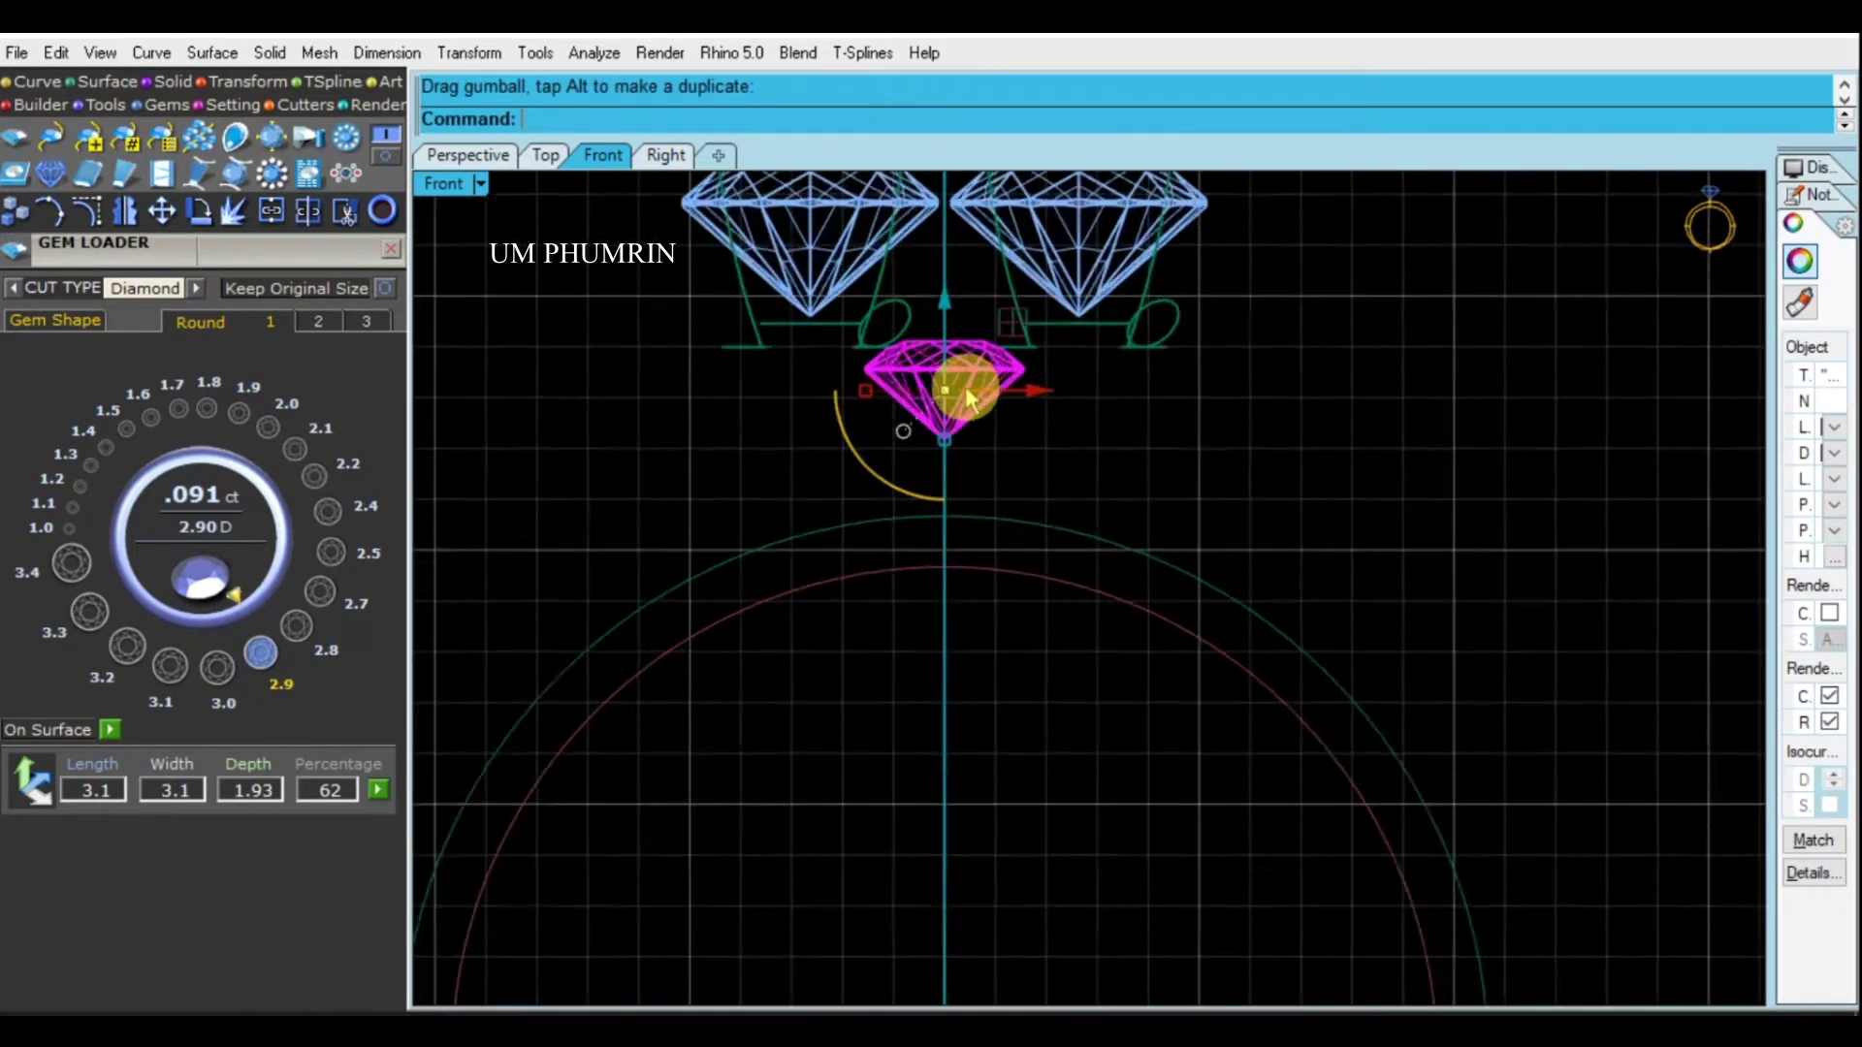
pyautogui.scroll(2, 970, 396)
pyautogui.scroll(-3, 1066, 456)
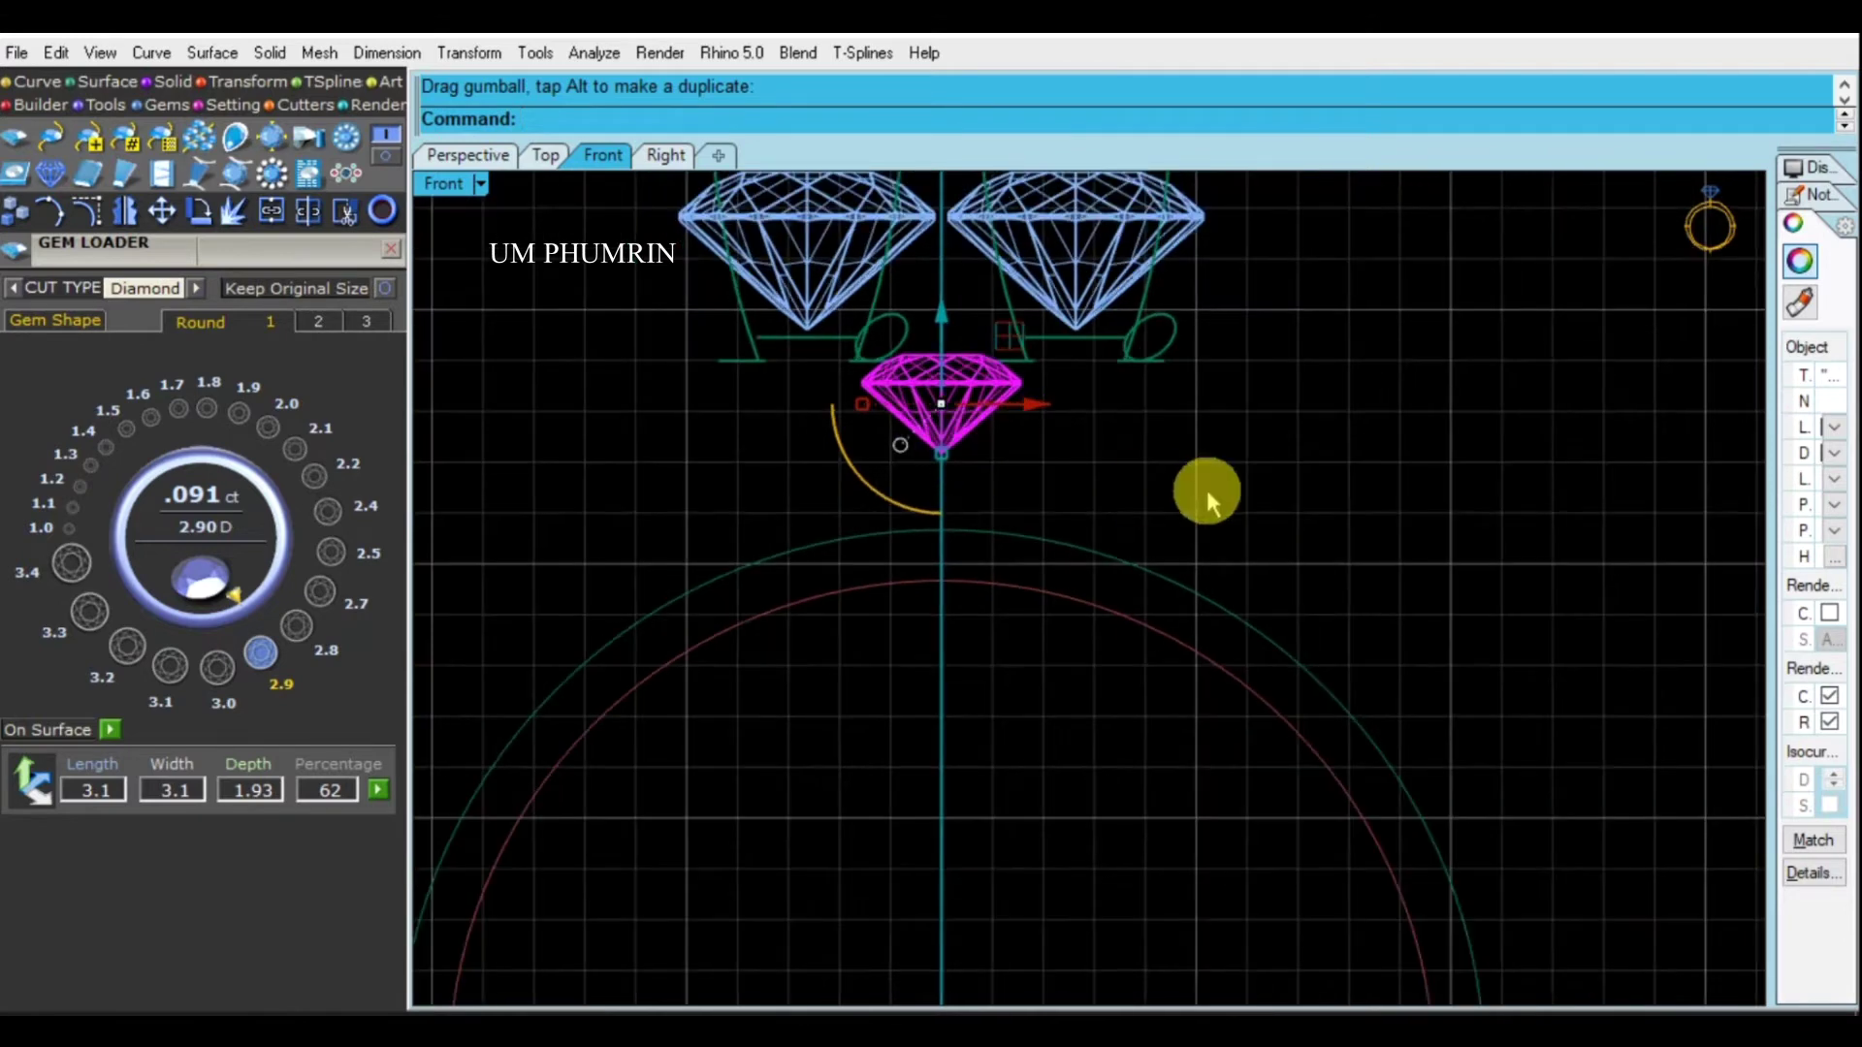
pyautogui.click(1093, 511)
pyautogui.moveTo(698, 408); pyautogui.dragTo(1039, 498)
pyautogui.scroll(3, 979, 426)
pyautogui.scroll(2, 979, 427)
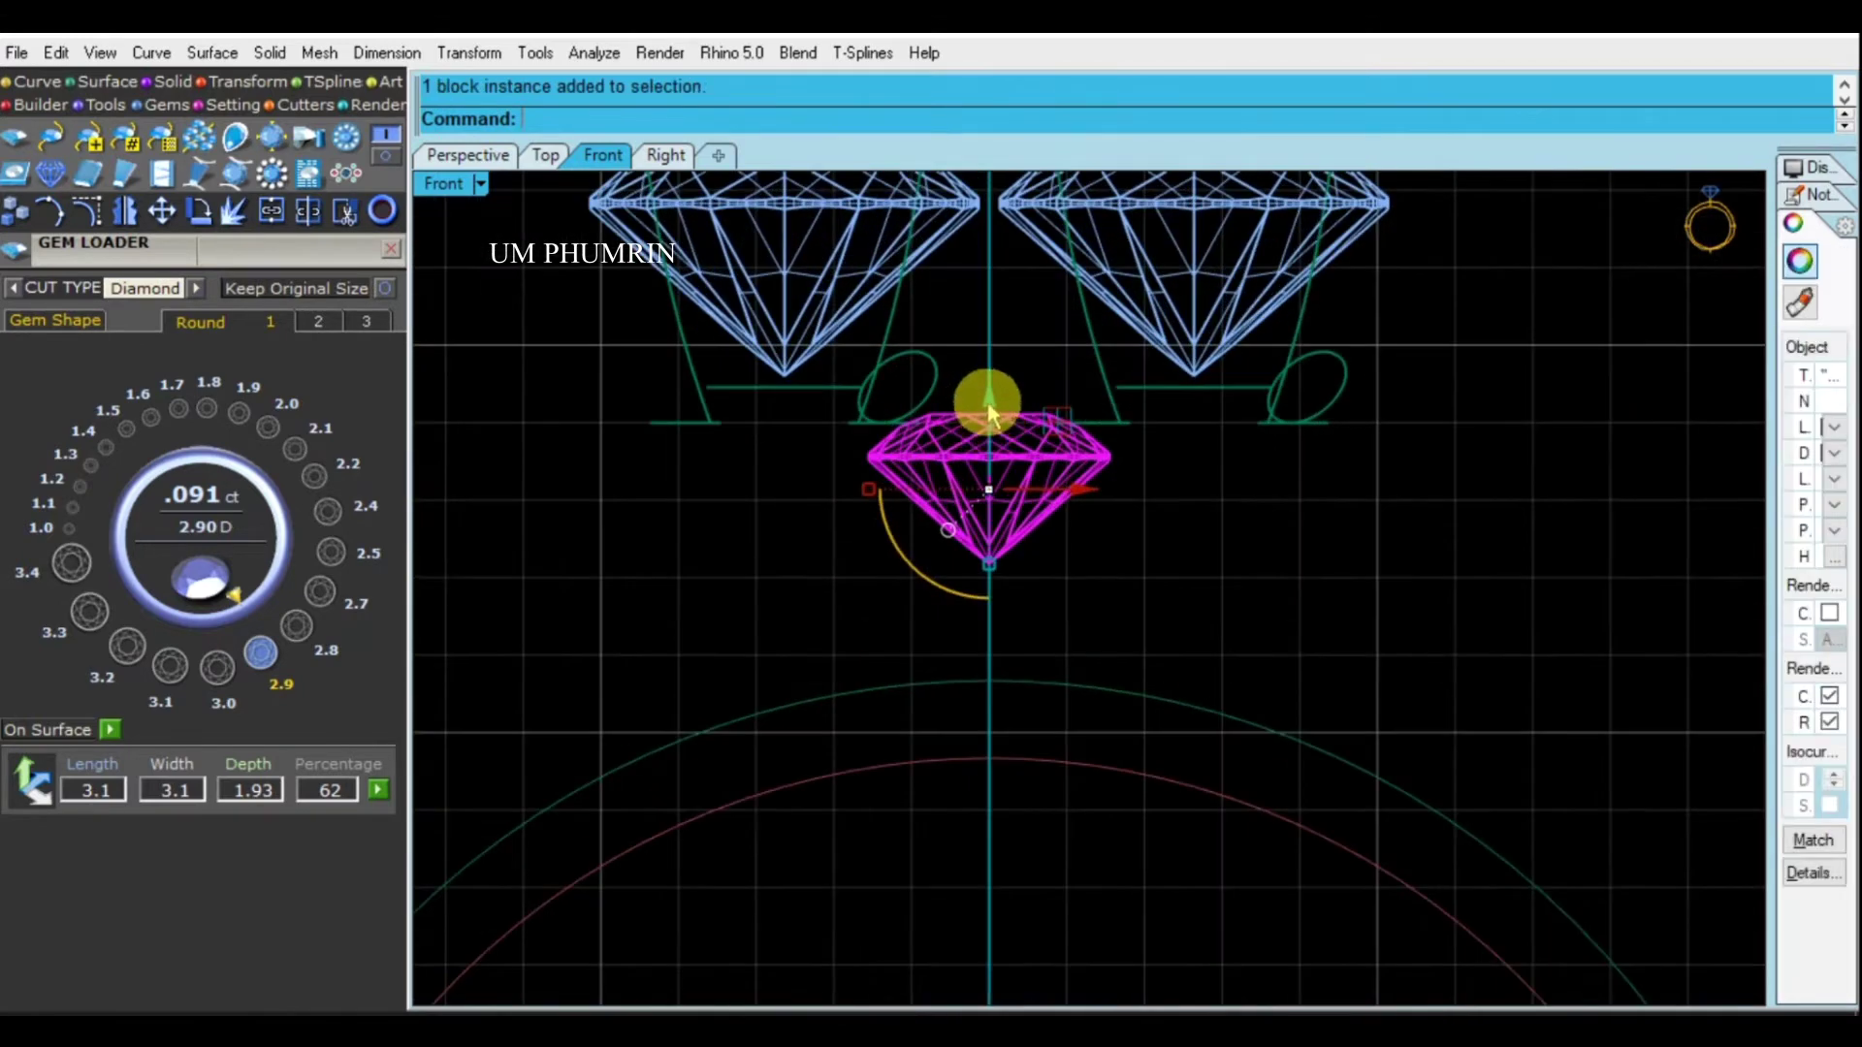
pyautogui.moveTo(979, 427); pyautogui.dragTo(998, 404)
pyautogui.press('Escape')
# Check the gems and ring circles in Perspective, then return to Front view
pyautogui.click(468, 155)
pyautogui.moveTo(1072, 490); pyautogui.dragTo(1122, 515, button='right')
pyautogui.click(602, 155)
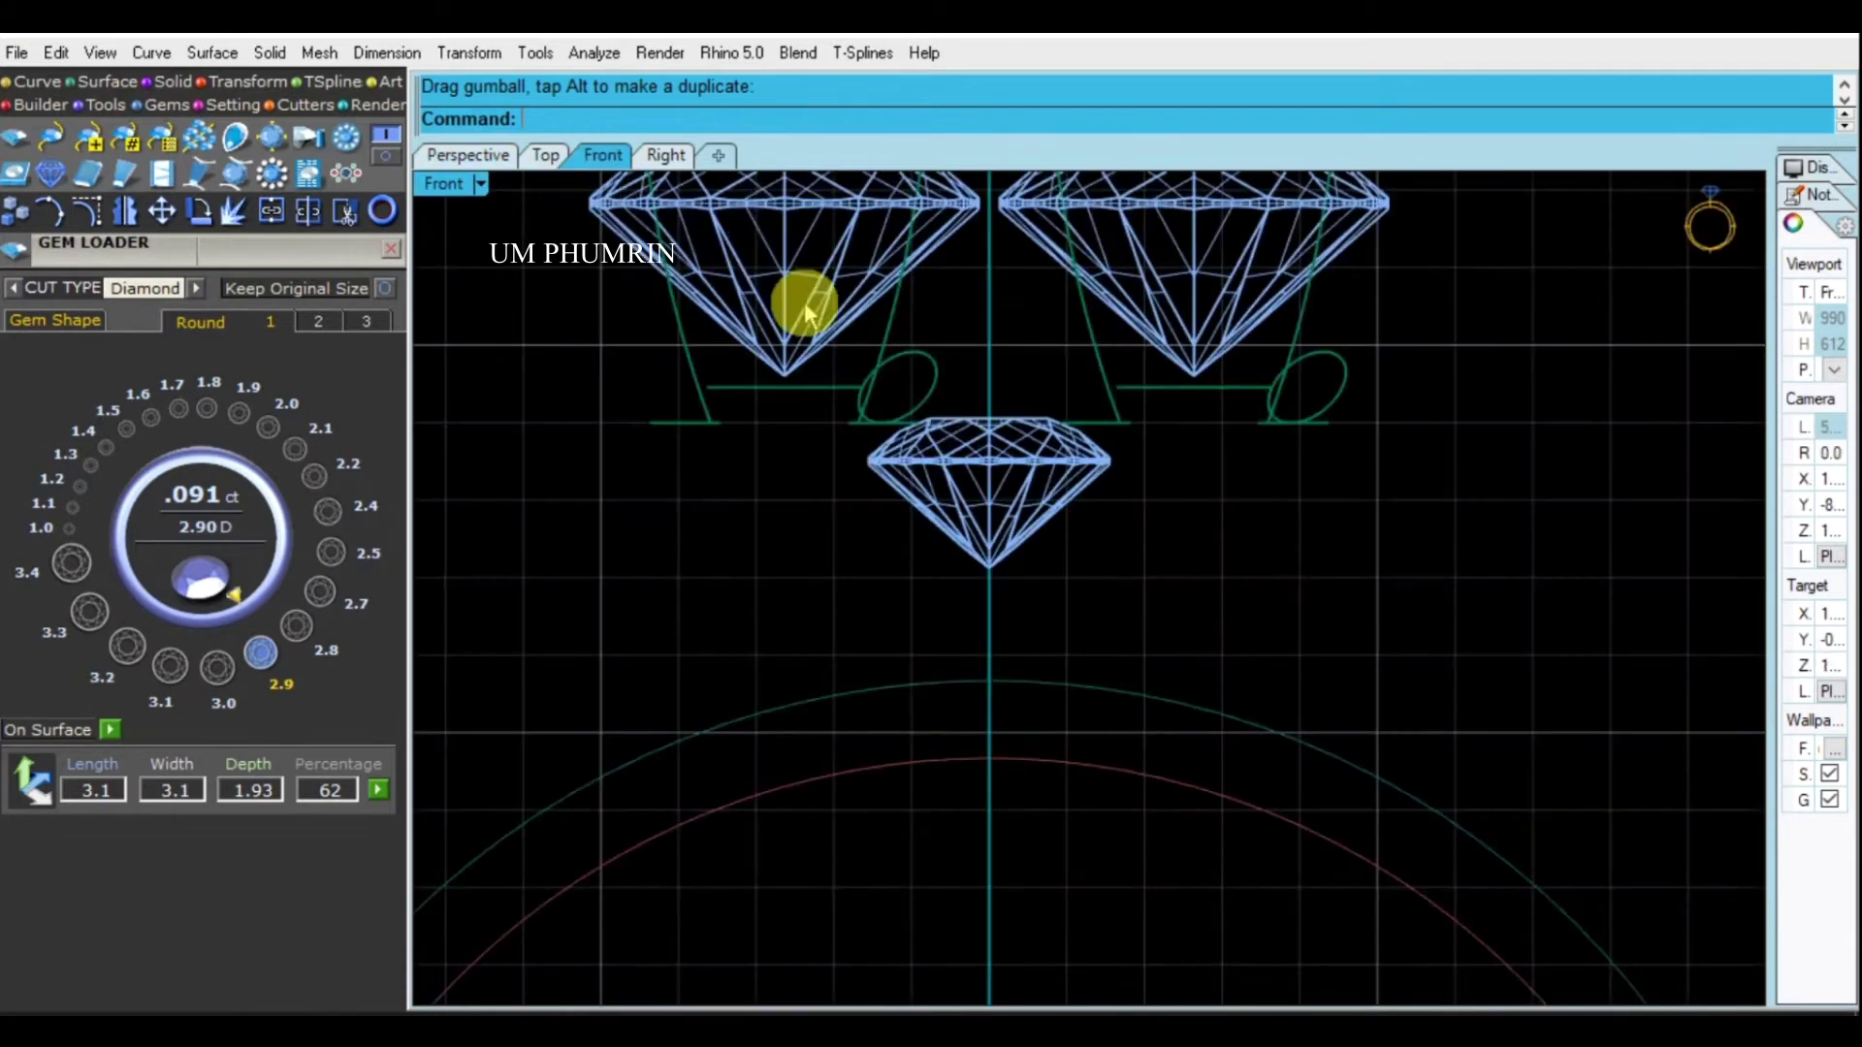
pyautogui.scroll(-2, 1051, 444)
pyautogui.moveTo(1051, 444)
pyautogui.mouseDown(button='right')
pyautogui.moveTo(1068, 520)
pyautogui.moveTo(1021, 438)
pyautogui.mouseUp(button='right')
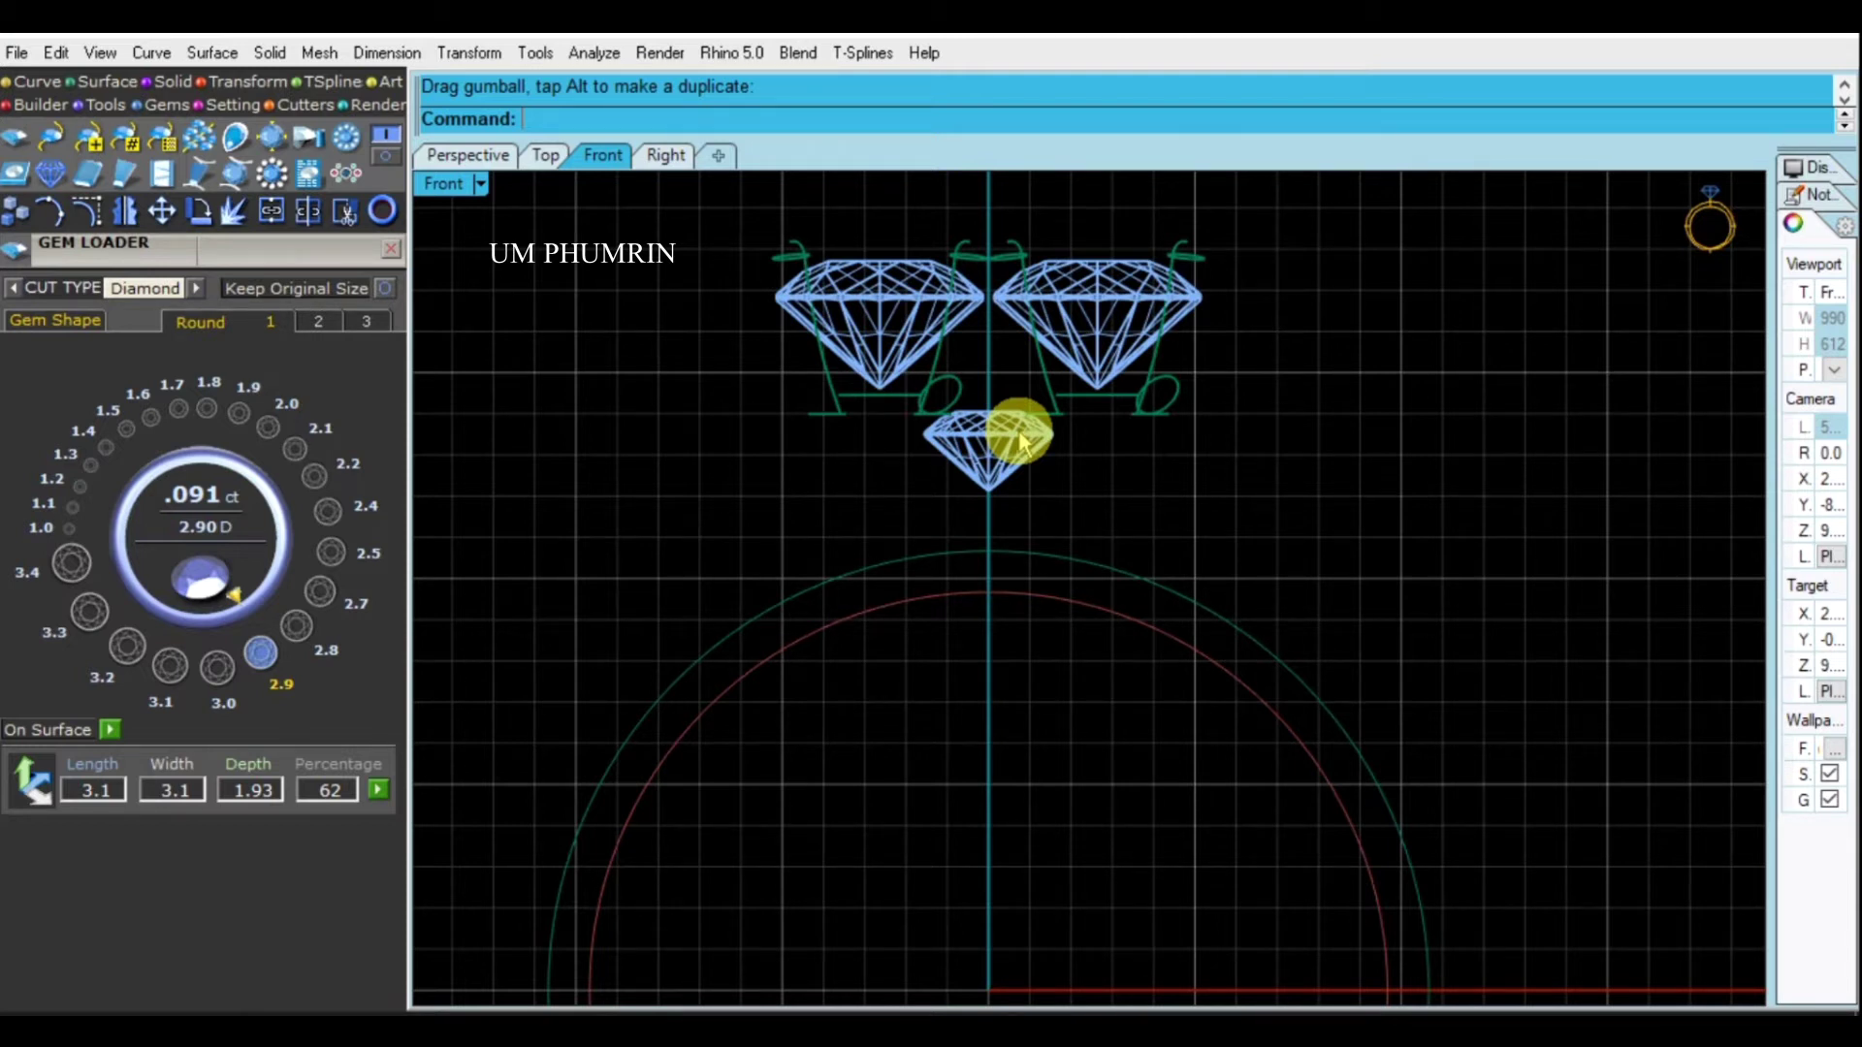
pyautogui.click(1020, 441)
pyautogui.click(1191, 489)
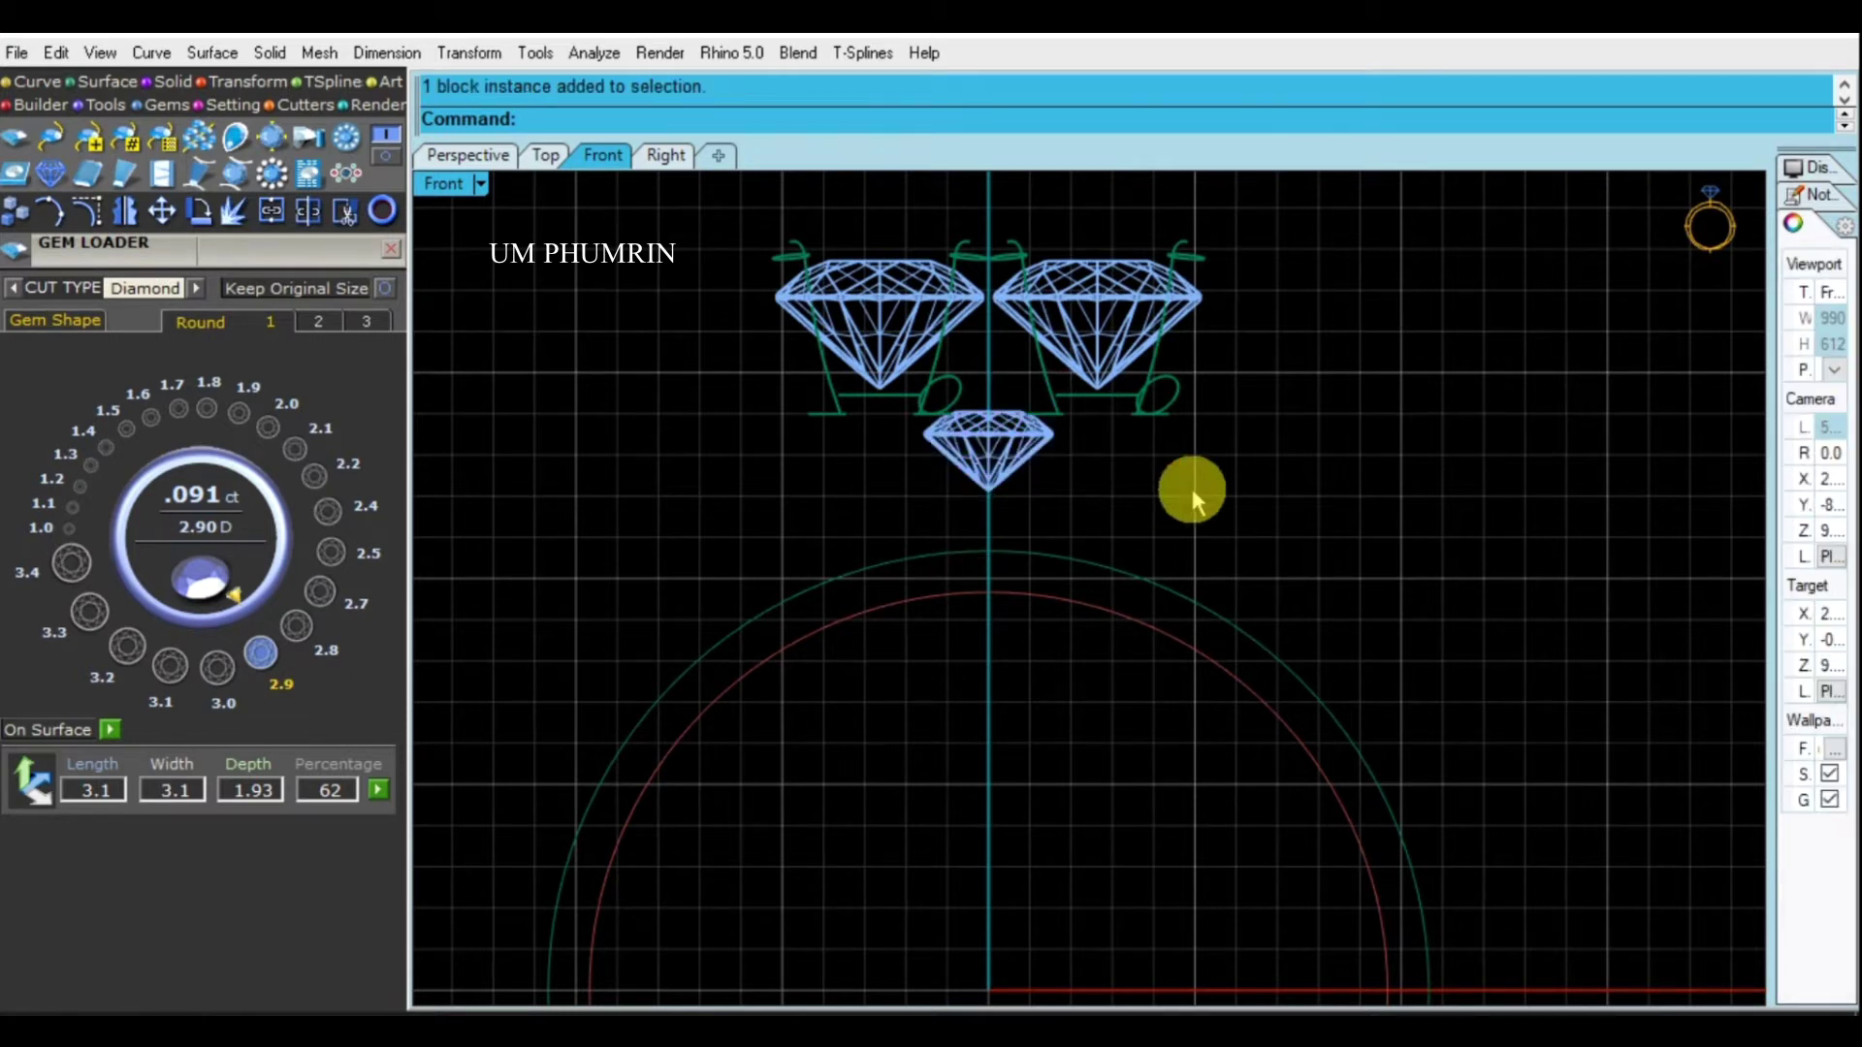
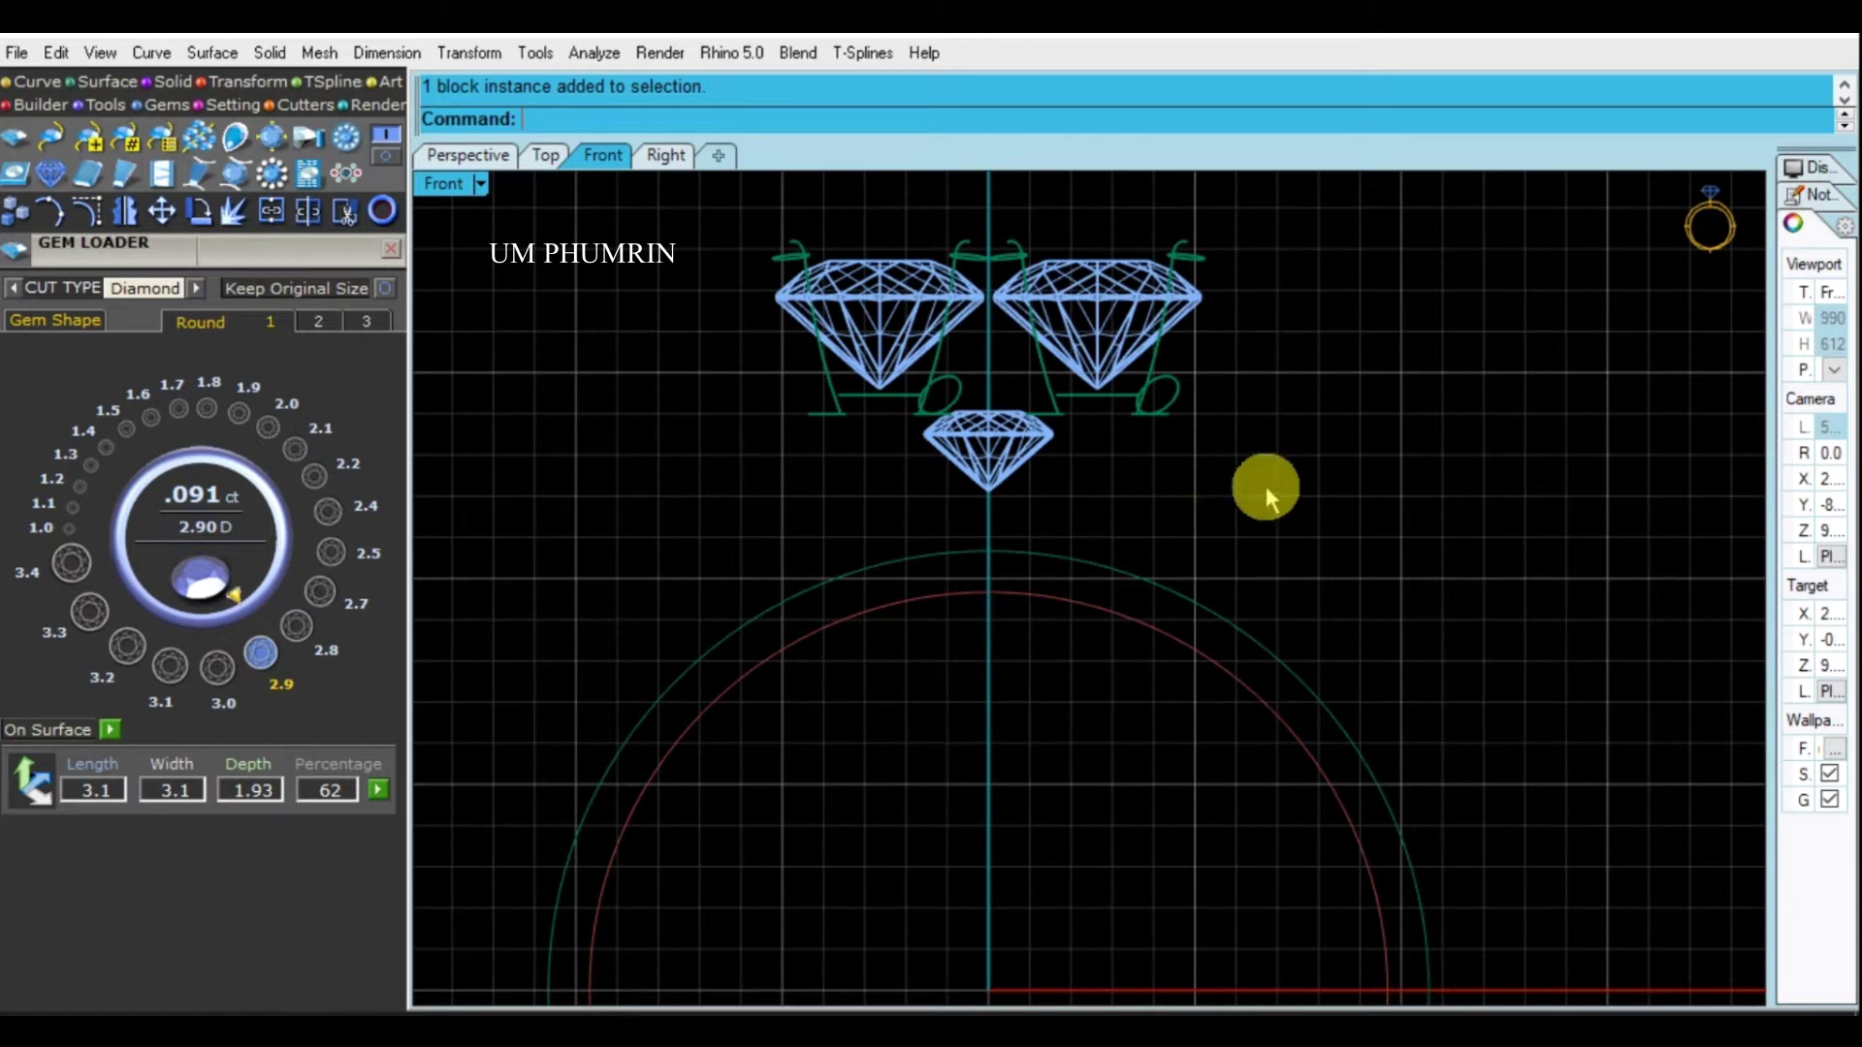
# Select the small centre diamond and inspect it in Perspective, Top and Front views
pyautogui.click(985, 445)
pyautogui.scroll(3, 983, 448)
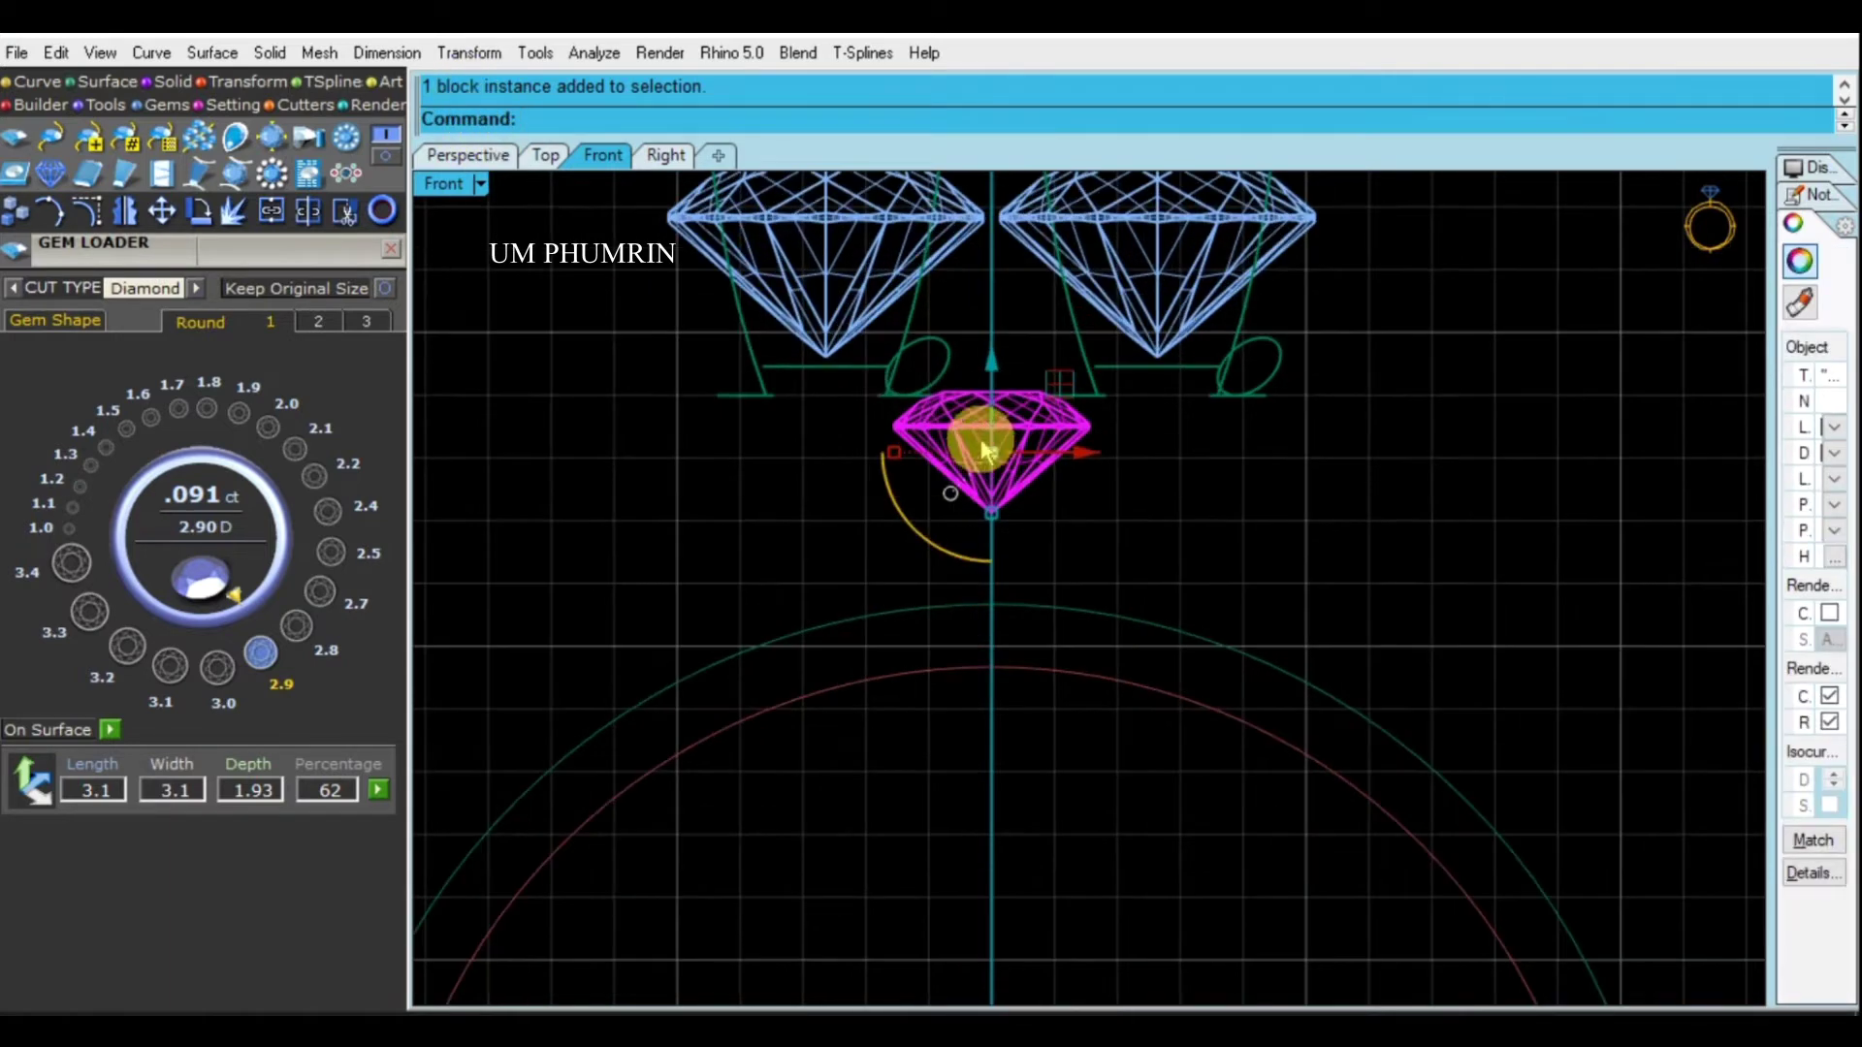
pyautogui.click(472, 158)
pyautogui.moveTo(985, 415)
pyautogui.mouseDown(button='right')
pyautogui.moveTo(1039, 532)
pyautogui.moveTo(818, 441)
pyautogui.mouseUp(button='right')
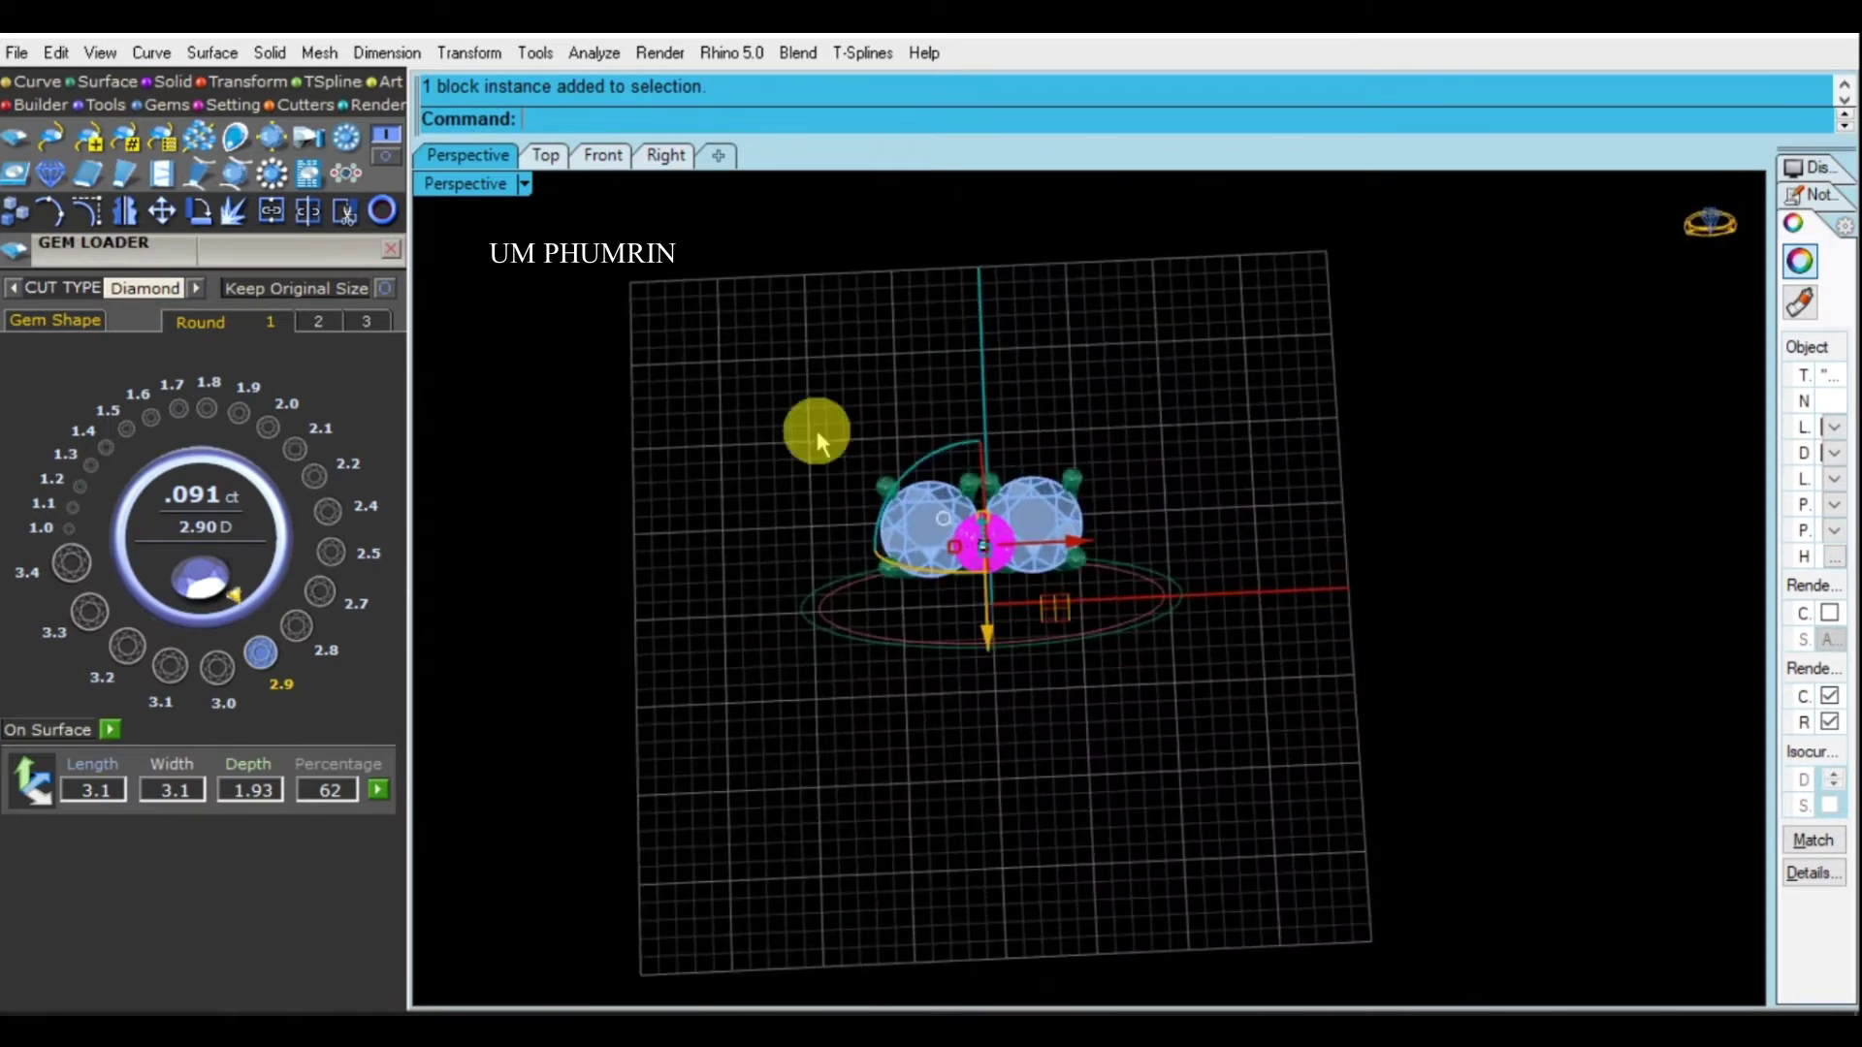
pyautogui.click(547, 160)
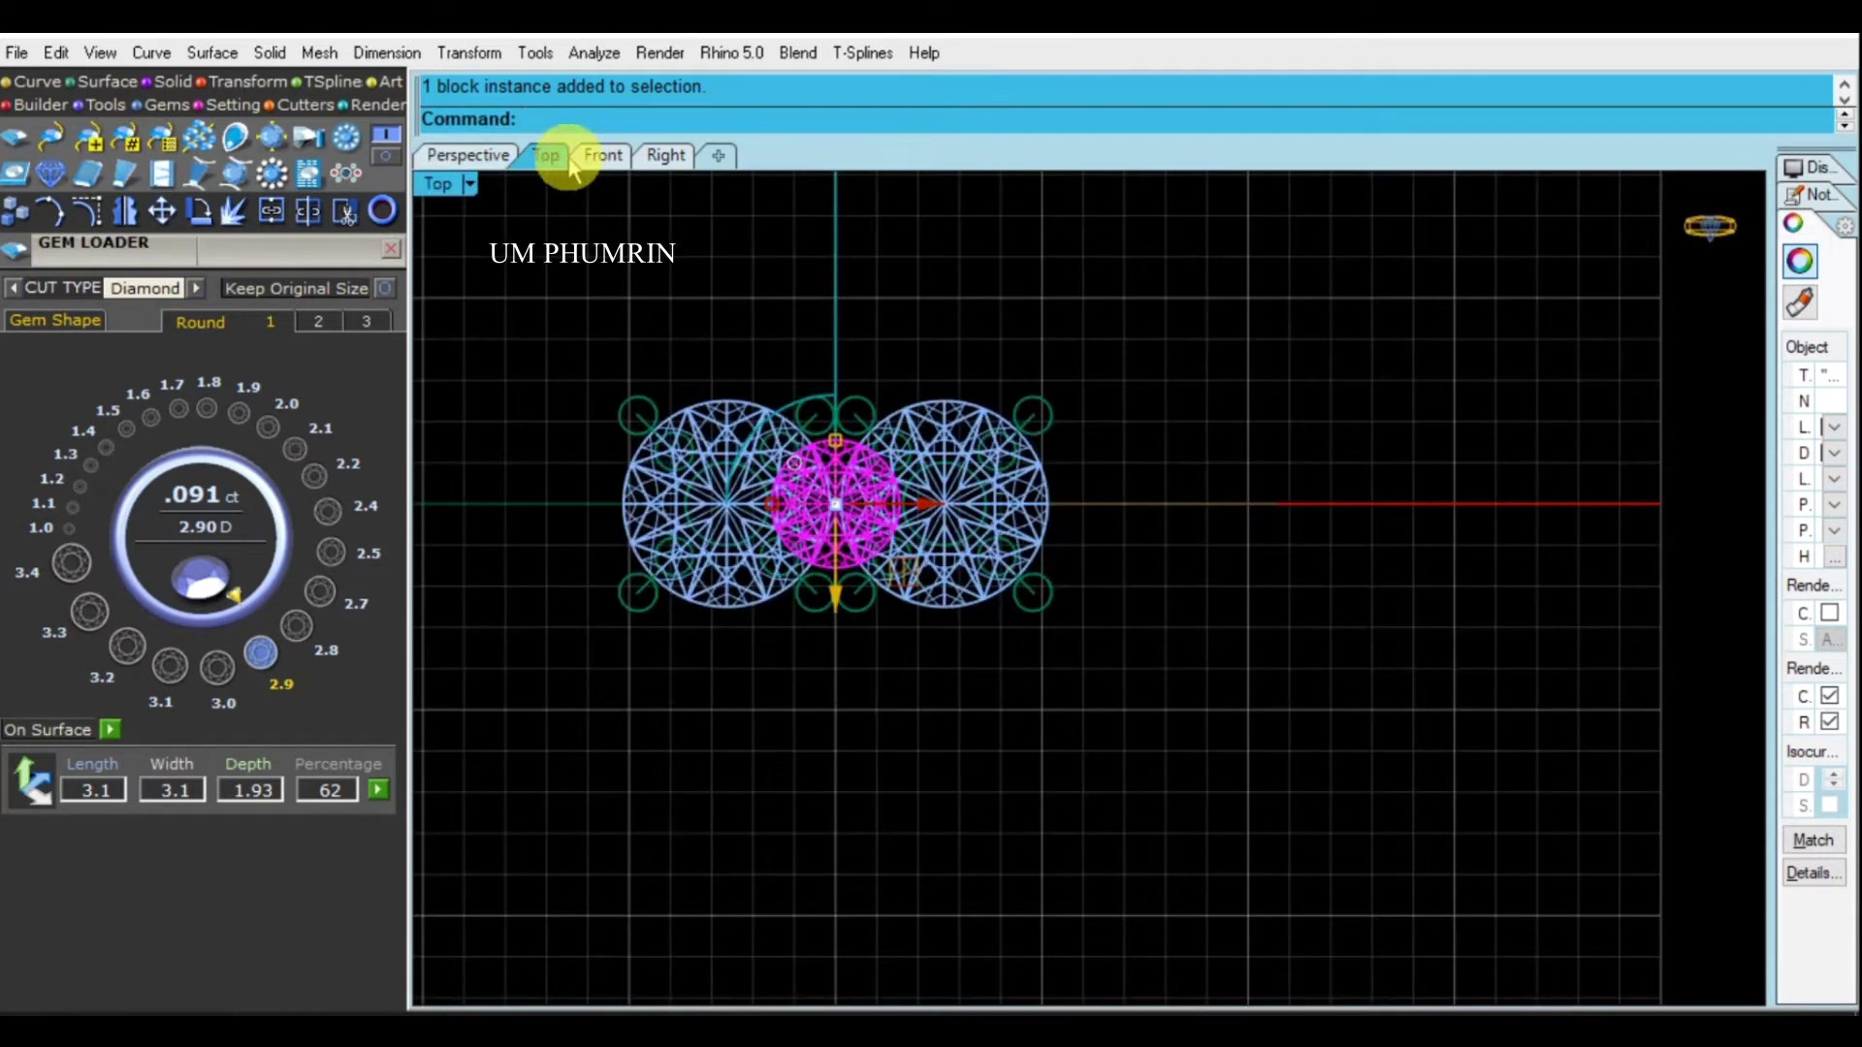
pyautogui.click(604, 157)
# Select the outer ring circle in Front view and begin offsetting it
pyautogui.press('Escape')
pyautogui.click(1093, 534)
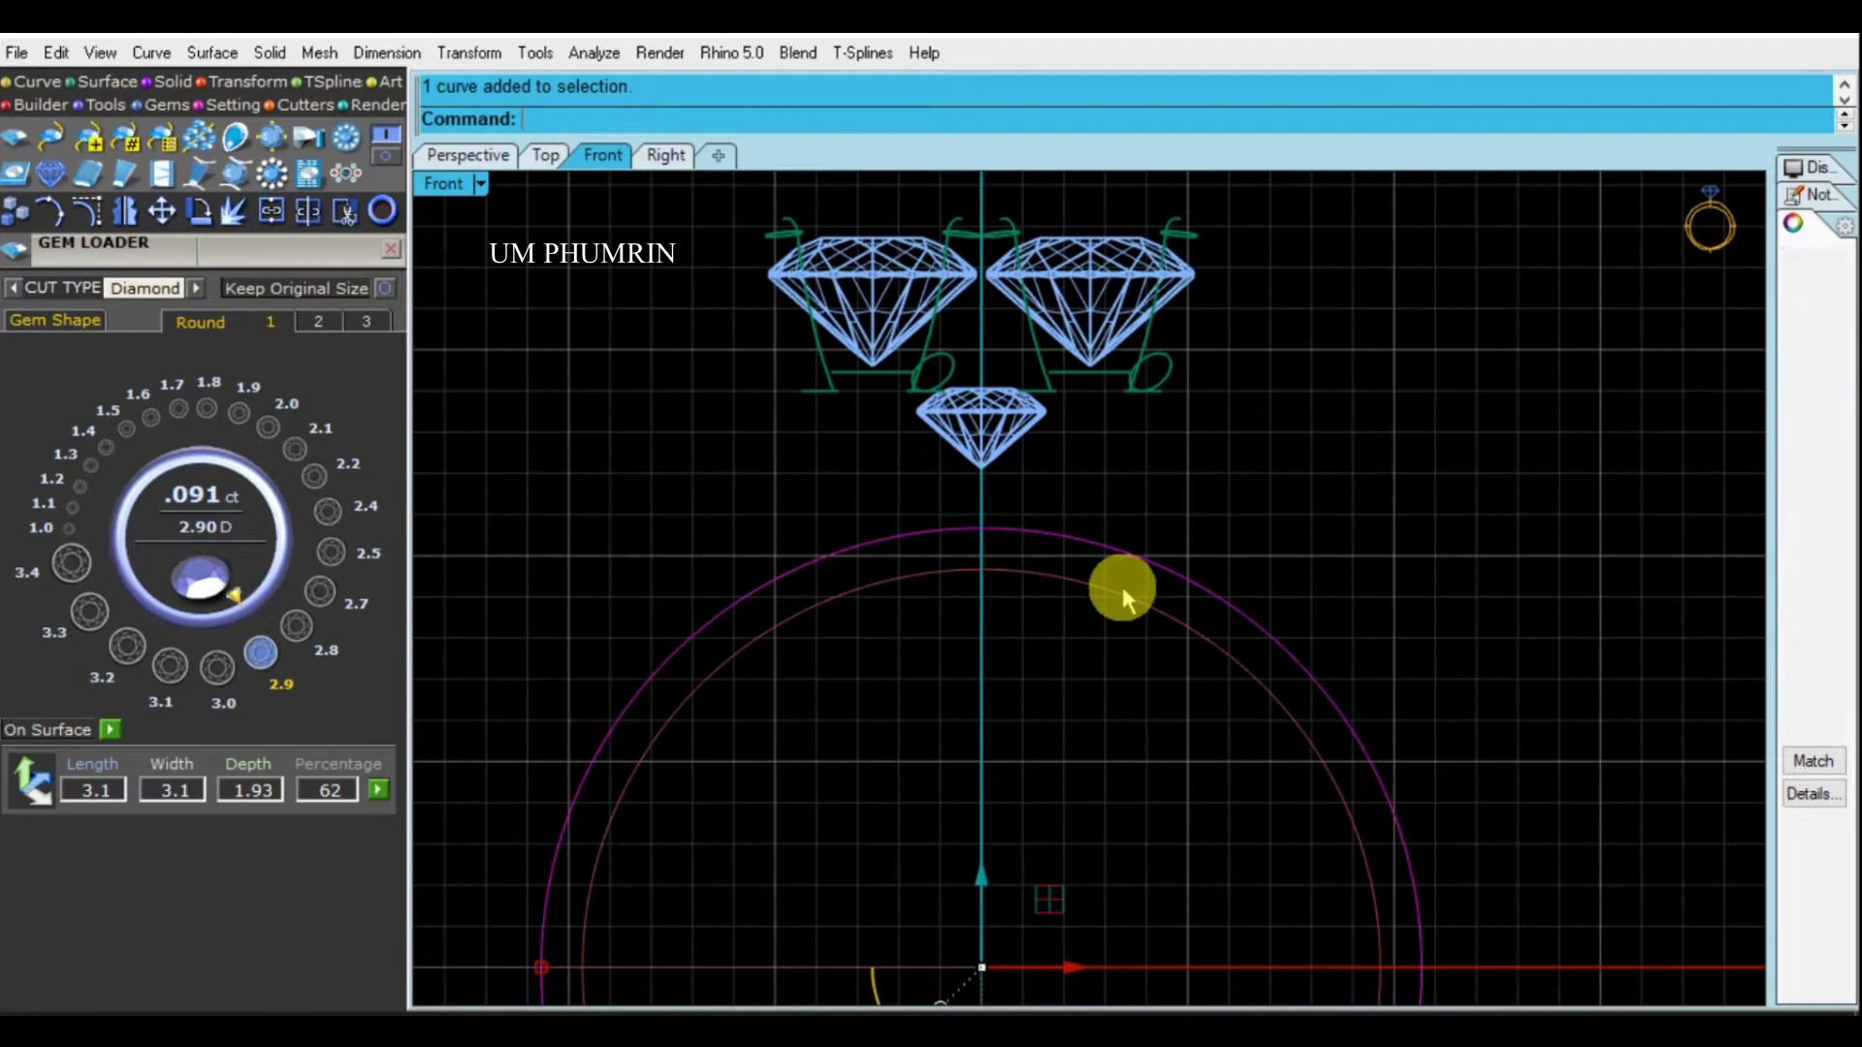
pyautogui.scroll(-2, 1114, 553)
pyautogui.scroll(2, 916, 473)
pyautogui.click(1135, 467)
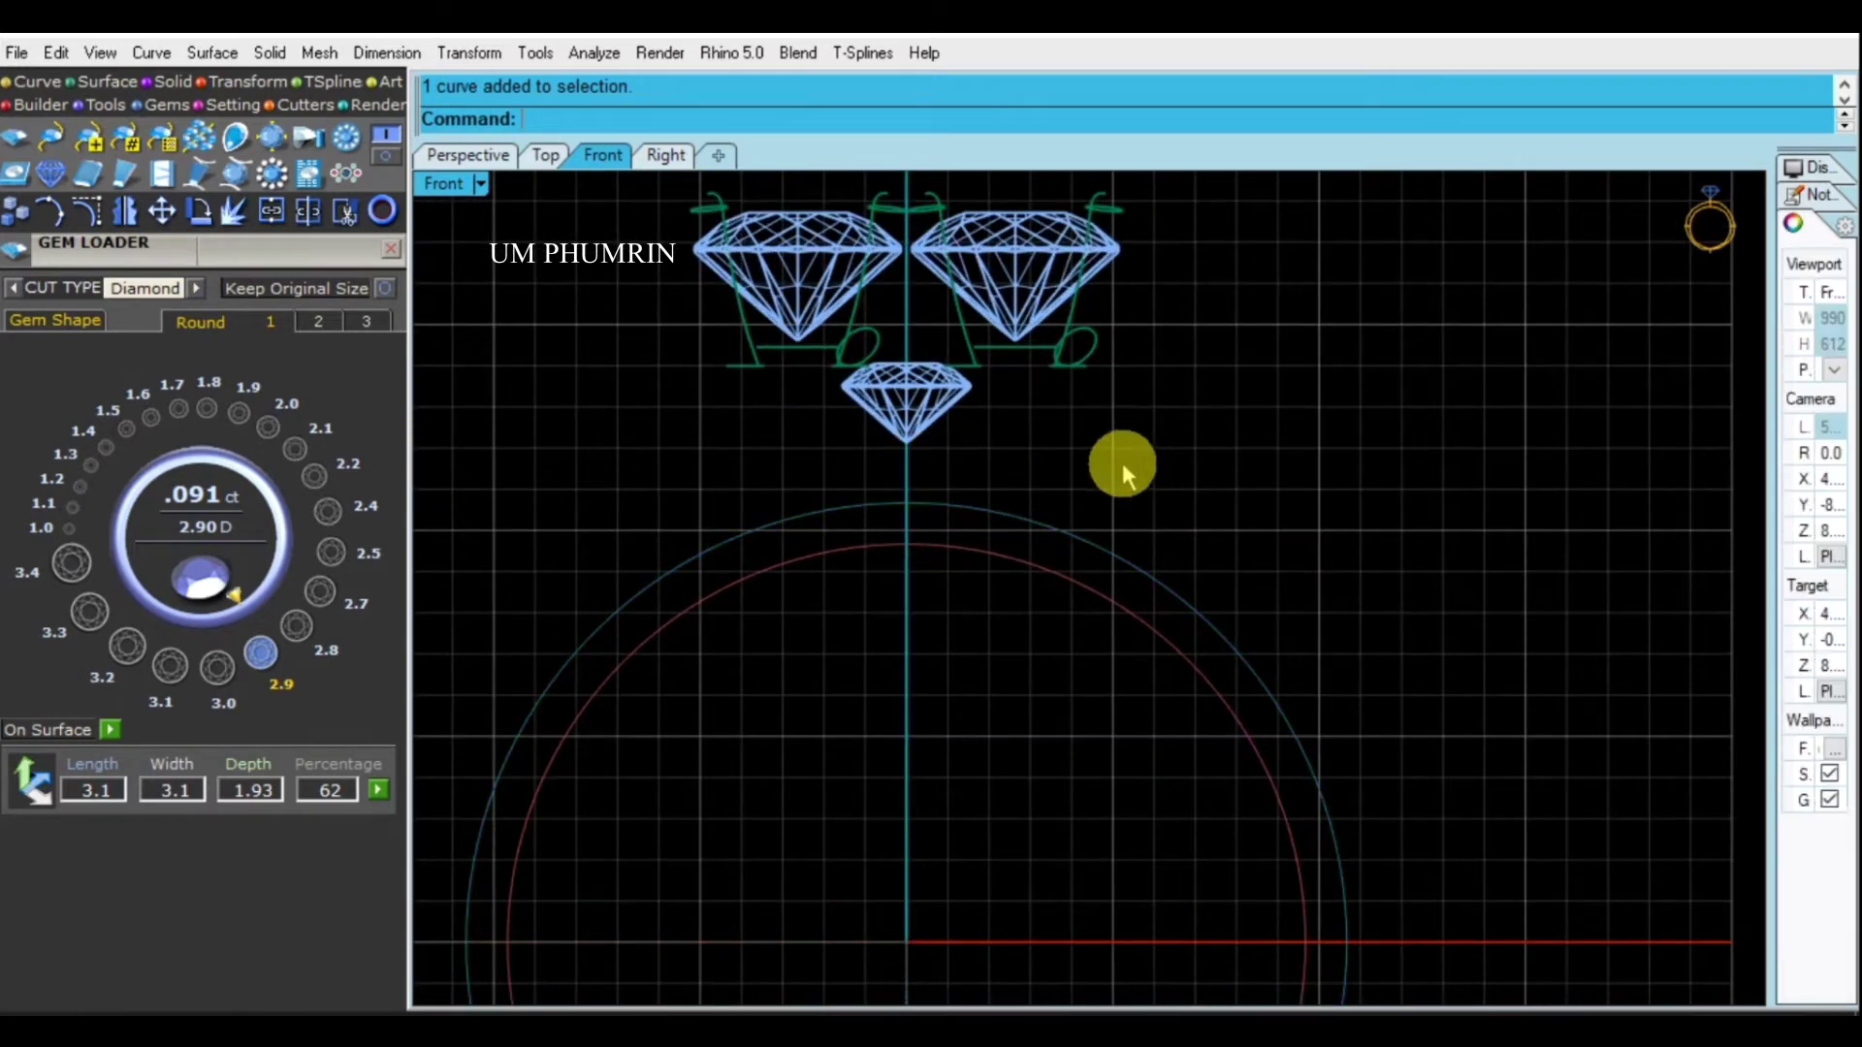
pyautogui.click(1043, 541)
pyautogui.write('offset')
pyautogui.press('Return')
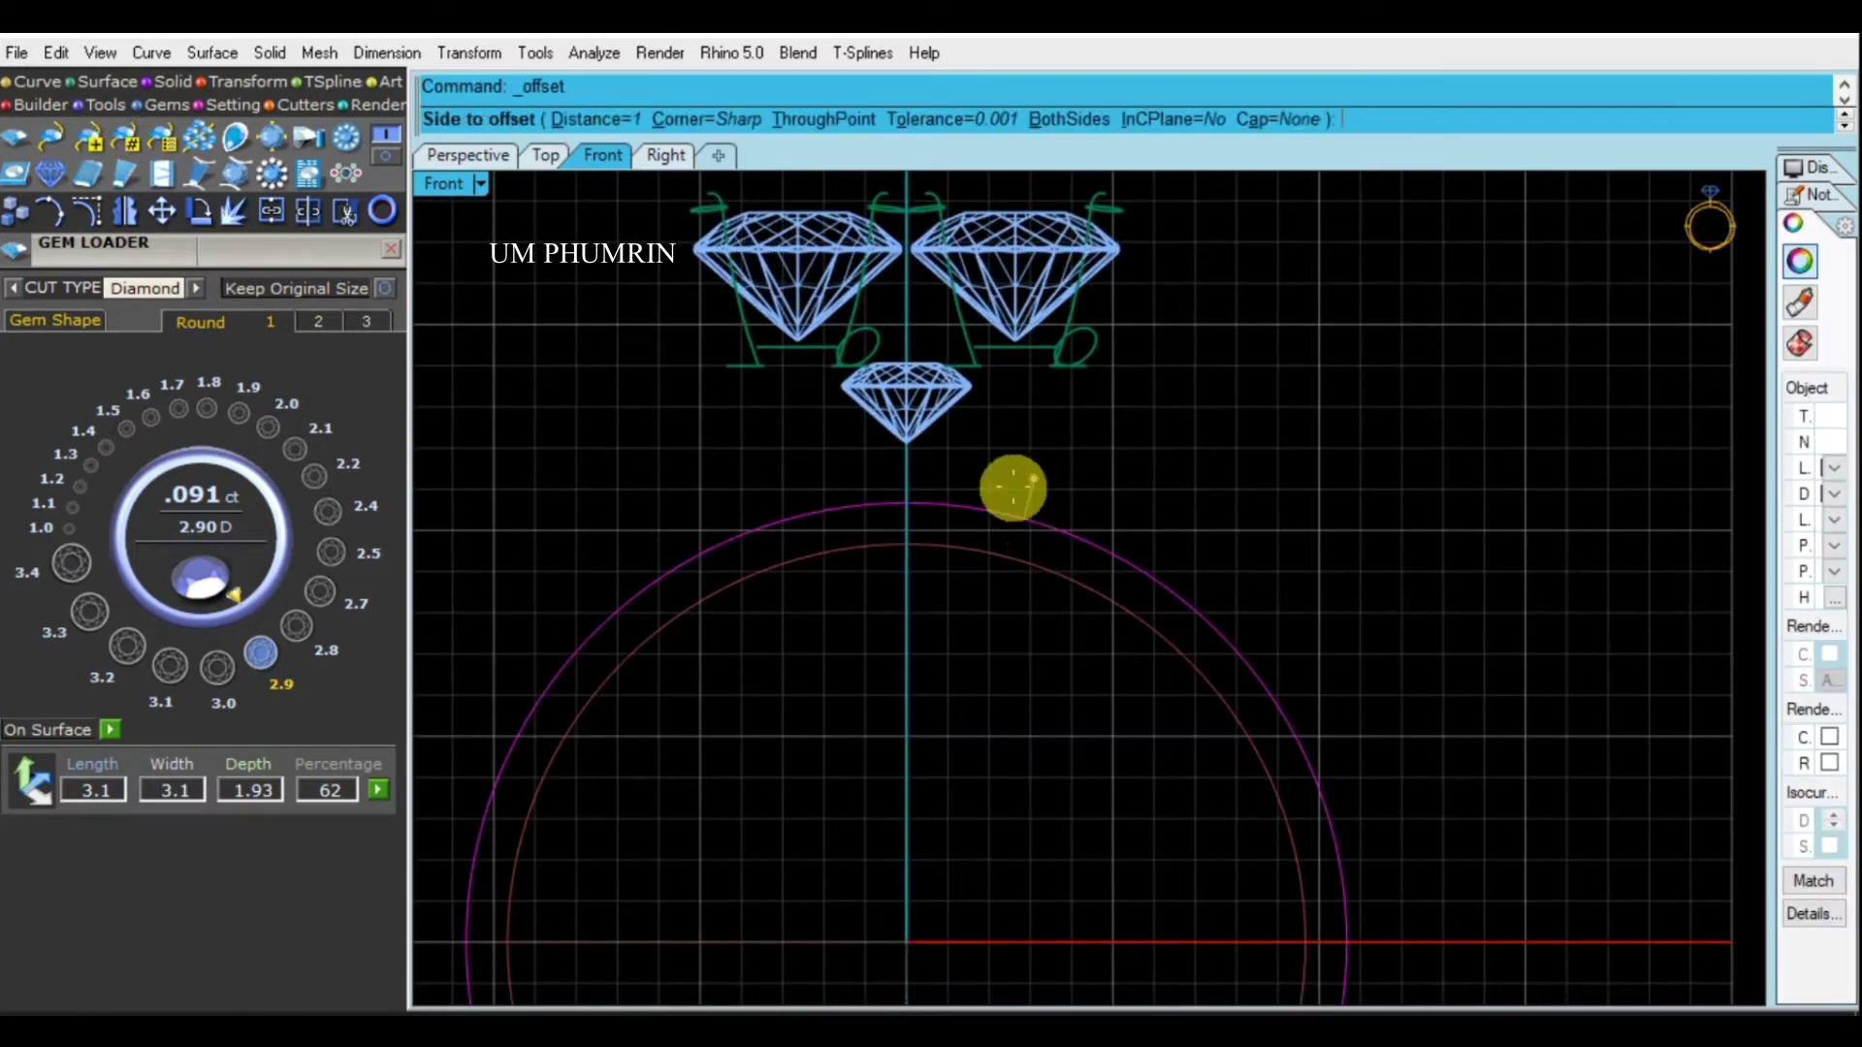
# Offset the outer circle through the small diamond's tip to make a larger circle
pyautogui.click(817, 120)
pyautogui.scroll(2, 906, 395)
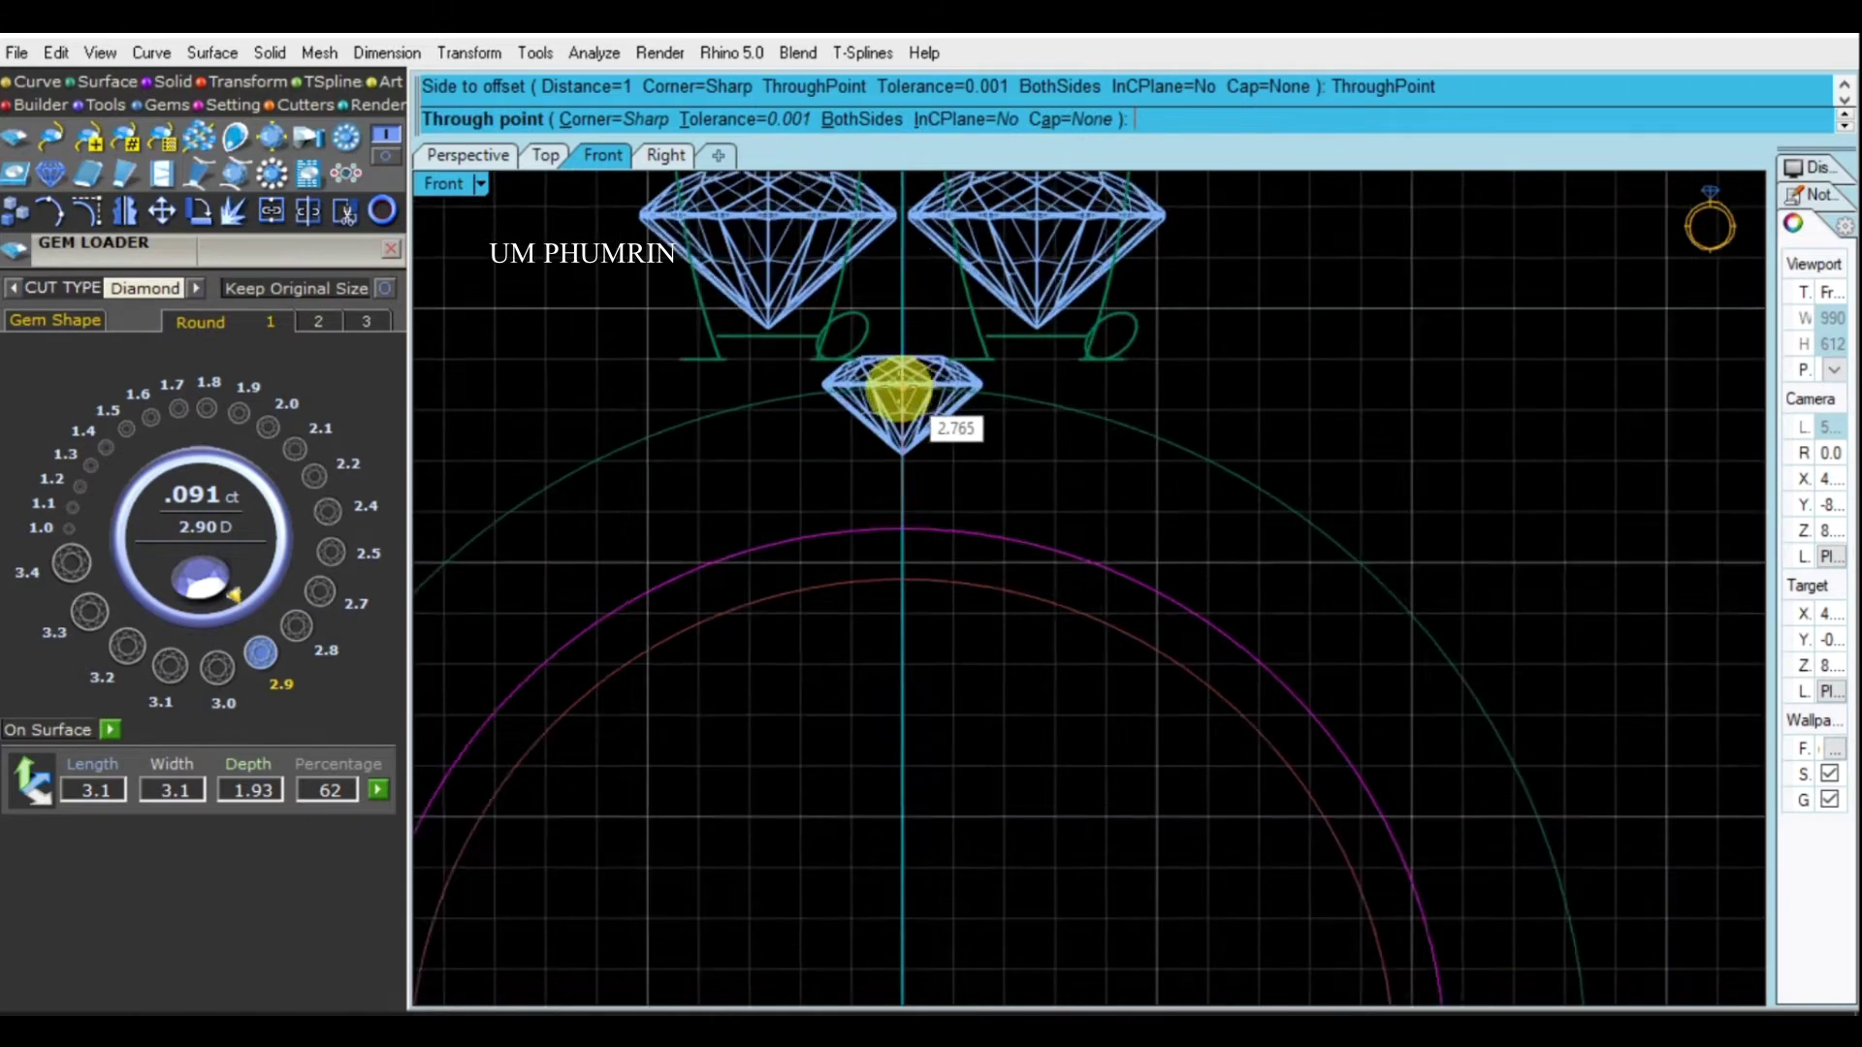
pyautogui.scroll(1, 906, 394)
pyautogui.click(902, 389)
# Delete the small centre diamond
pyautogui.scroll(-2, 984, 393)
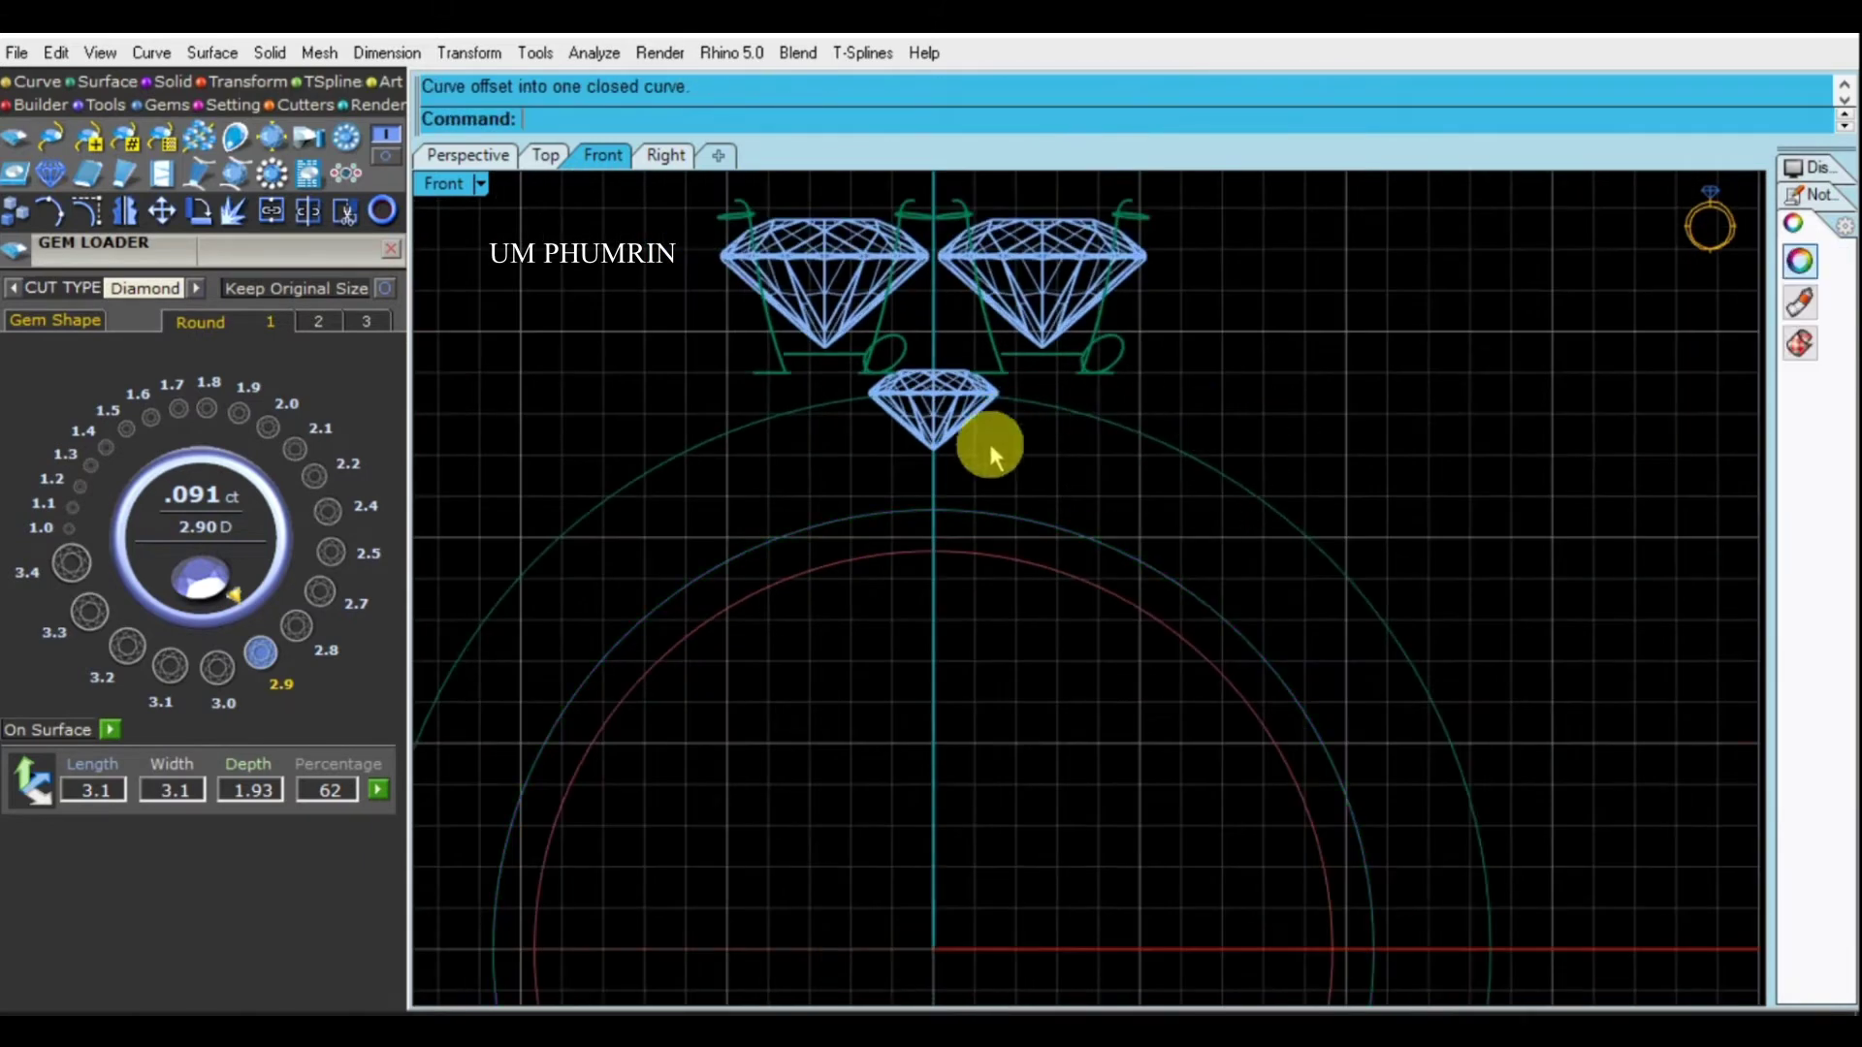
pyautogui.click(926, 414)
pyautogui.write('delete')
pyautogui.press('Return')
# Move the new larger circle along one axis with the gumball in Perspective
pyautogui.click(856, 399)
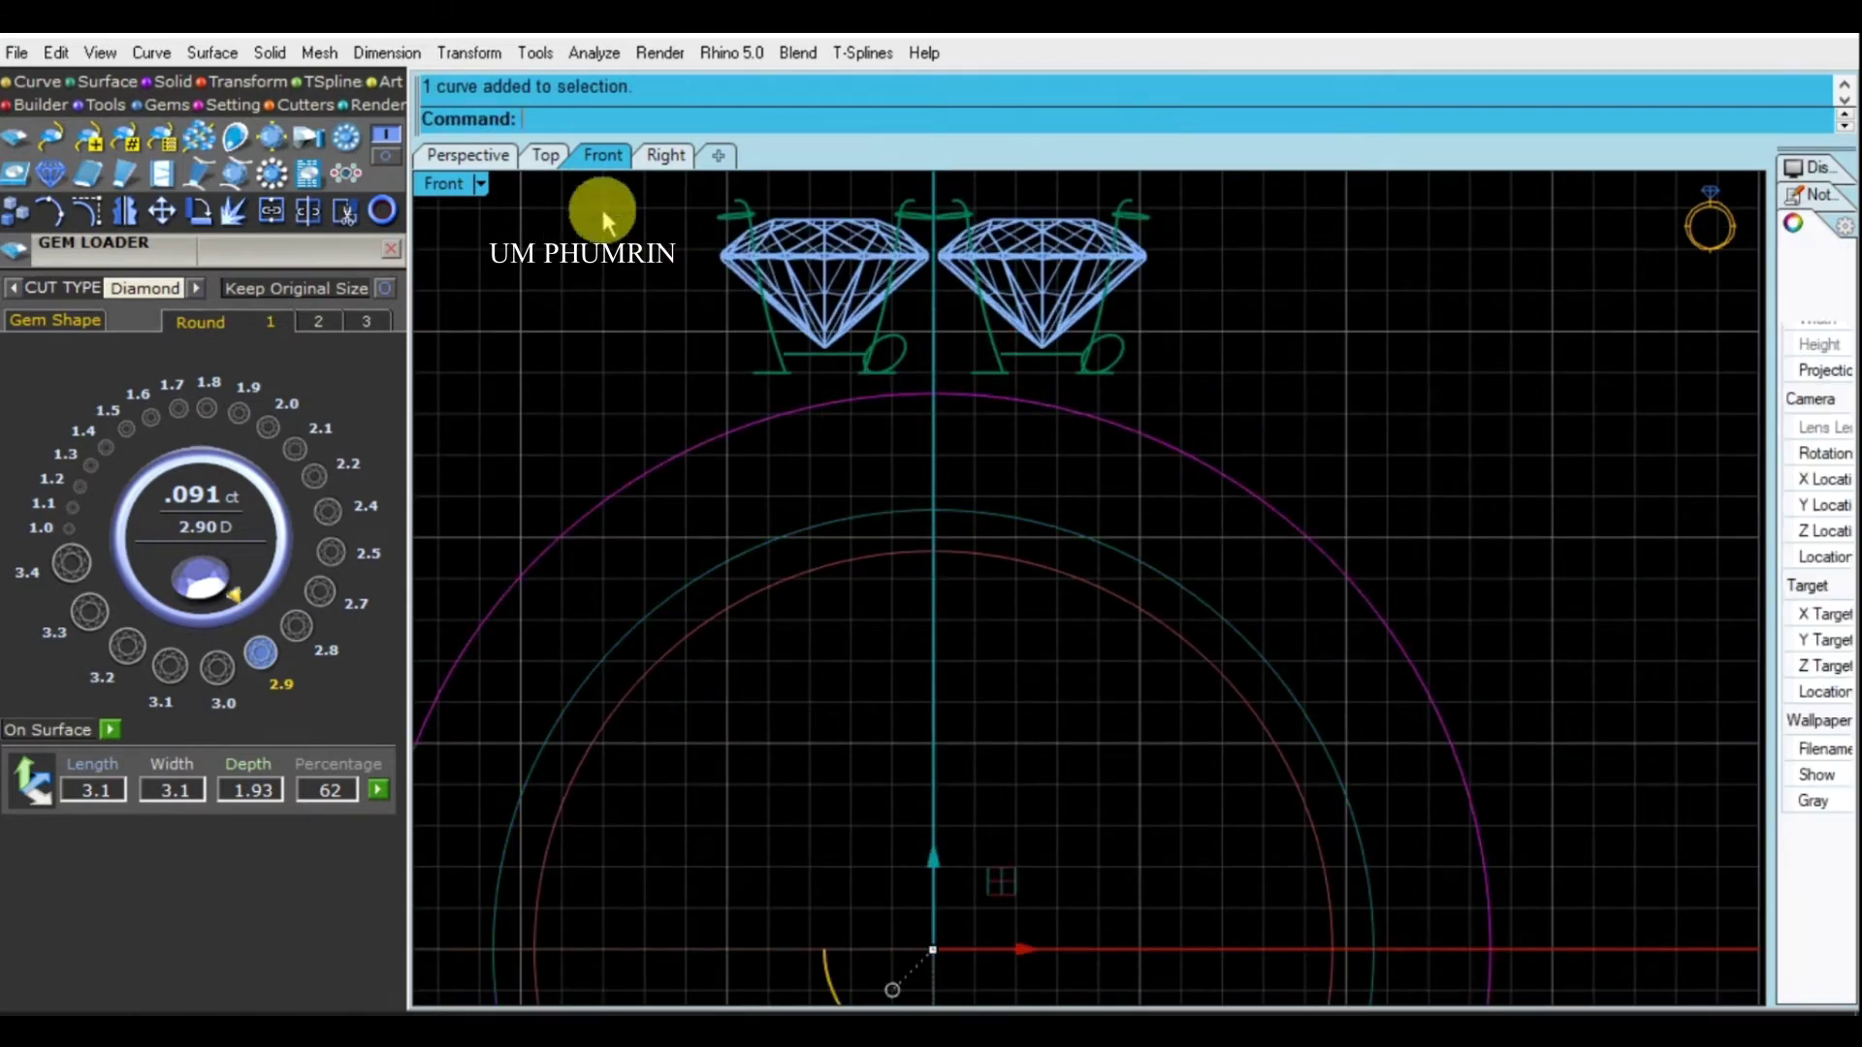
pyautogui.click(499, 152)
pyautogui.moveTo(1057, 482)
pyautogui.mouseDown(button='right')
pyautogui.moveTo(1102, 614)
pyautogui.moveTo(1085, 533)
pyautogui.moveTo(1093, 550)
pyautogui.mouseUp(button='right')
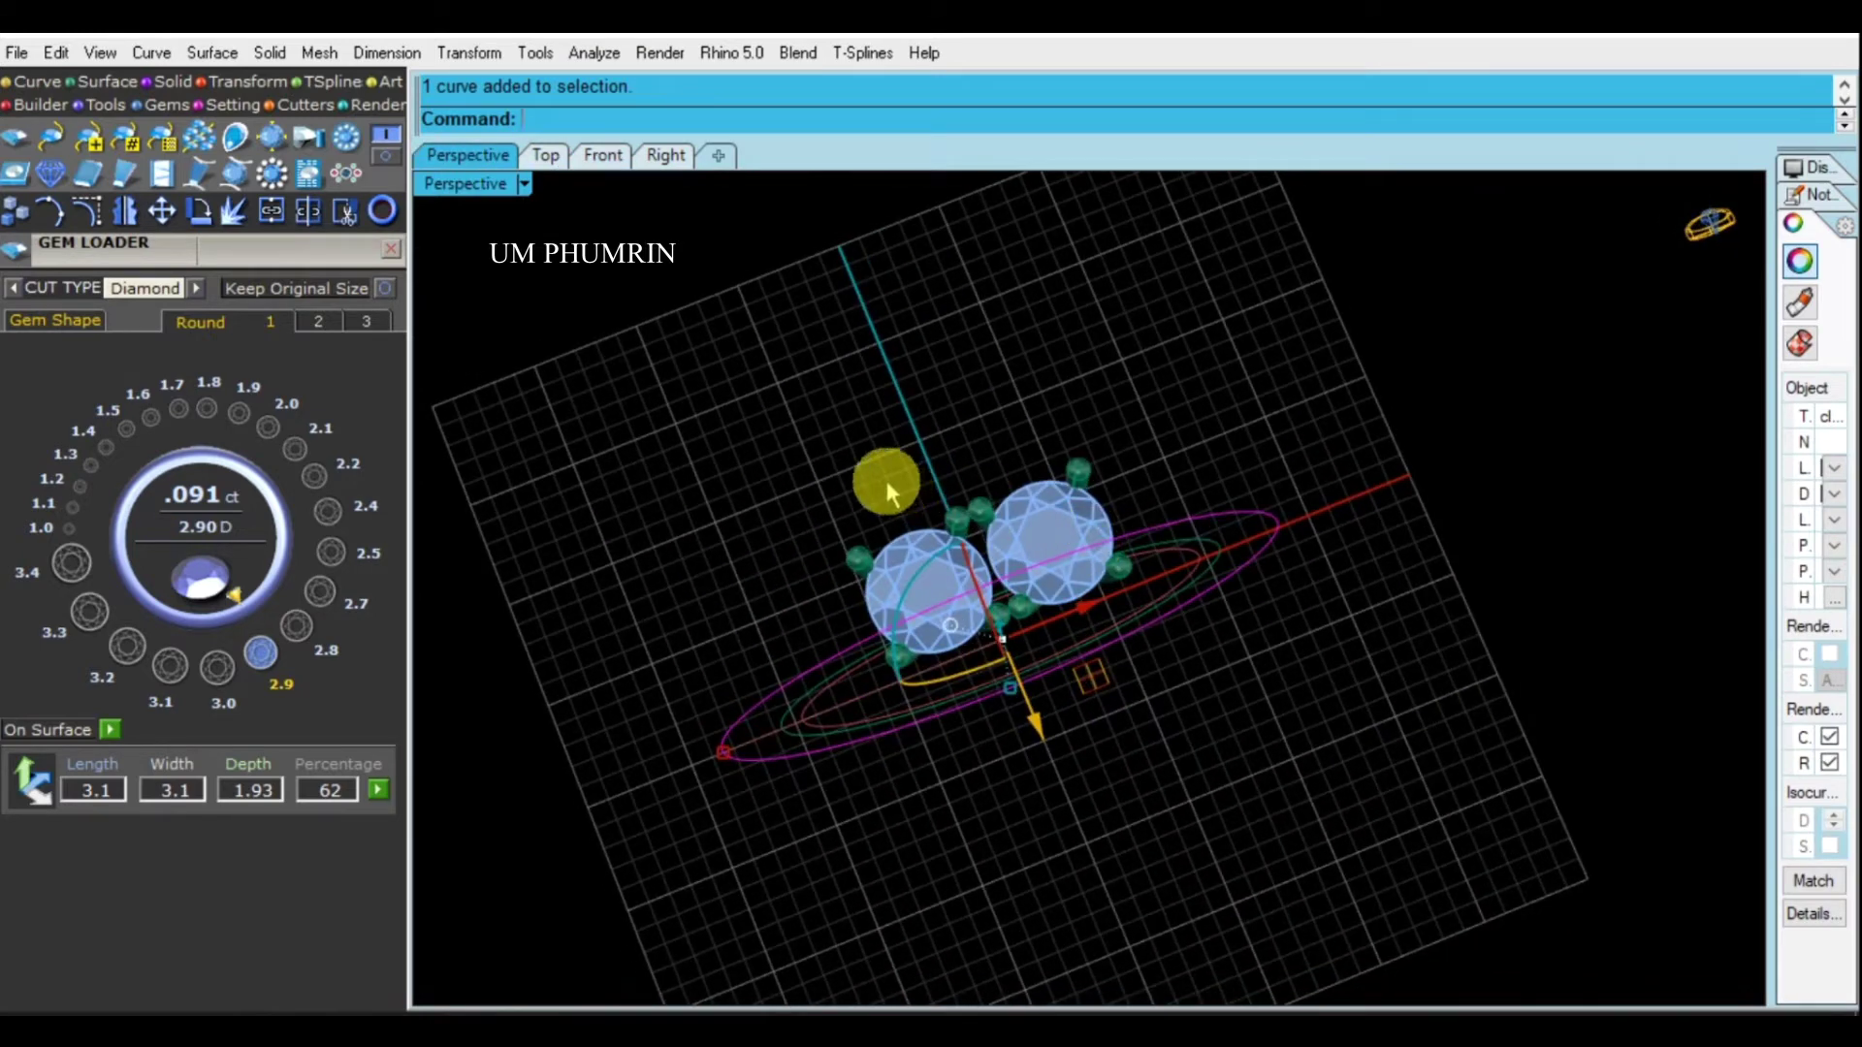
pyautogui.click(544, 155)
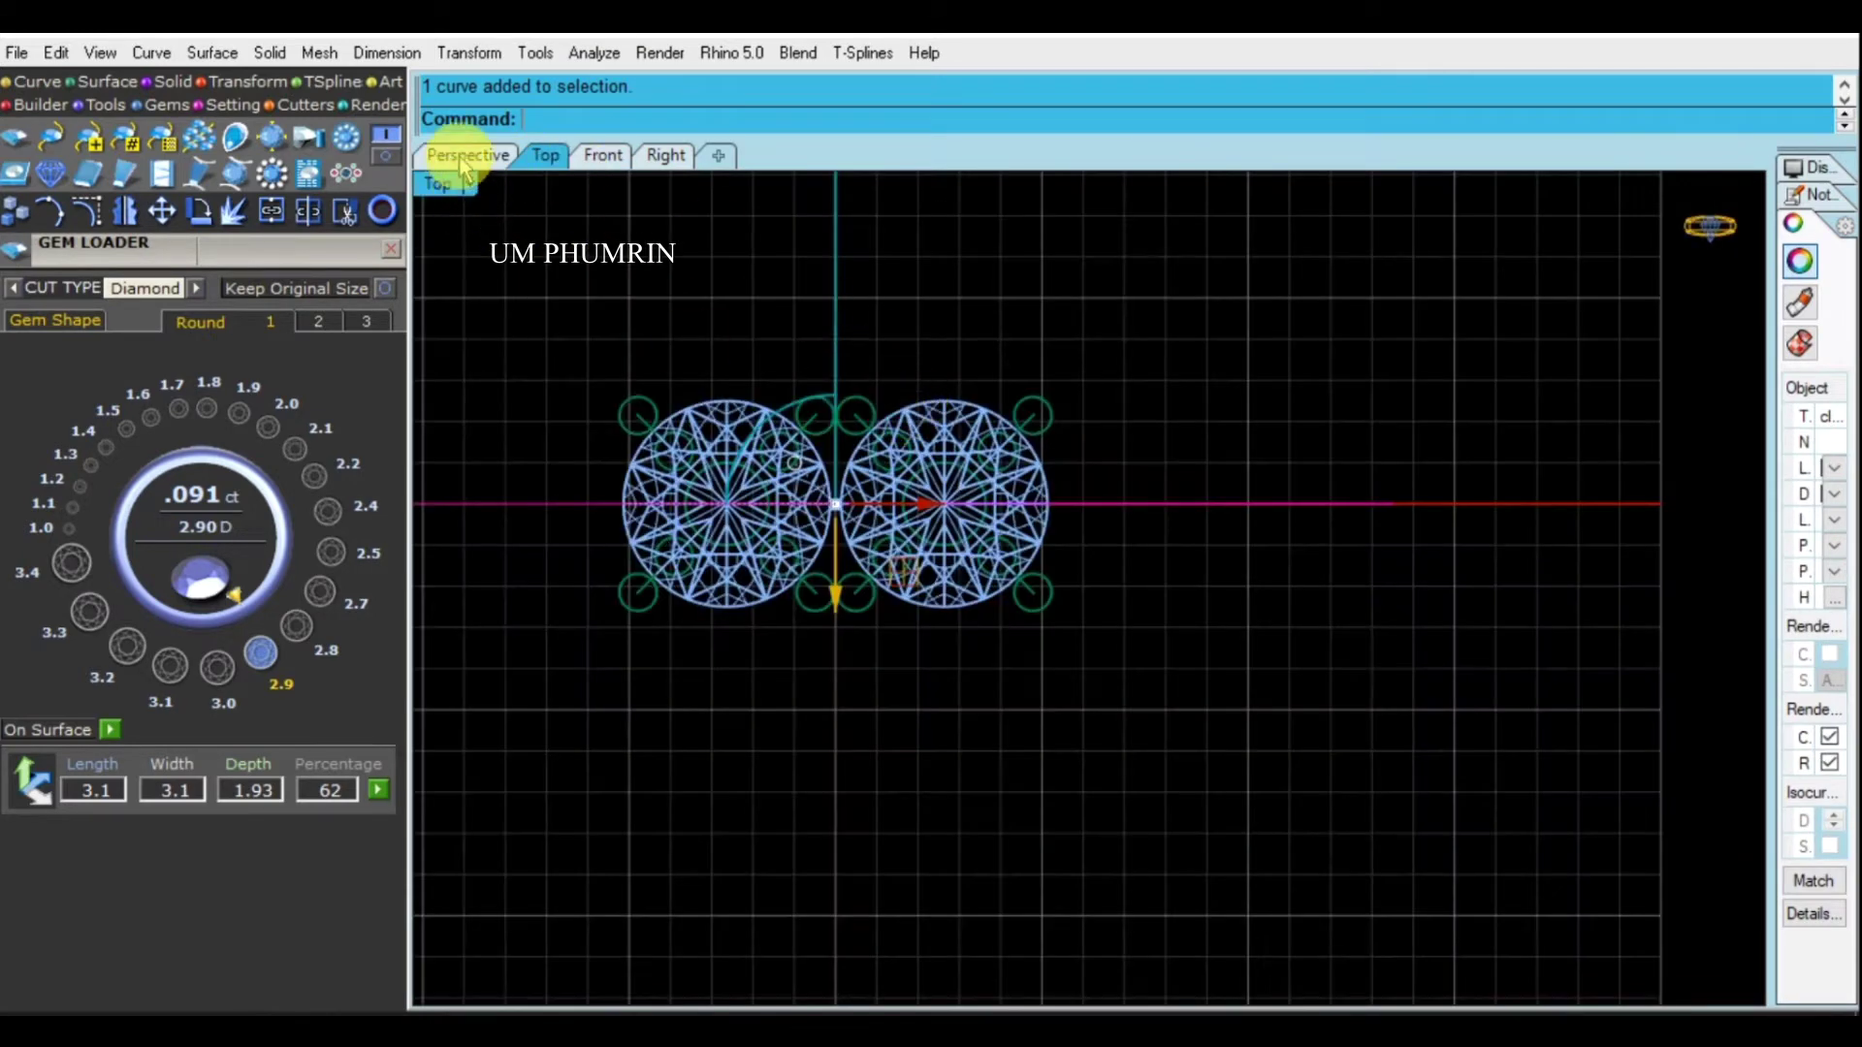
pyautogui.click(464, 158)
pyautogui.moveTo(1036, 518); pyautogui.dragTo(1141, 470, button='right')
pyautogui.moveTo(1044, 632)
pyautogui.mouseDown()
pyautogui.moveTo(1128, 699)
pyautogui.moveTo(1123, 678)
pyautogui.mouseUp()
pyautogui.moveTo(1119, 588); pyautogui.dragTo(1097, 601, button='right')
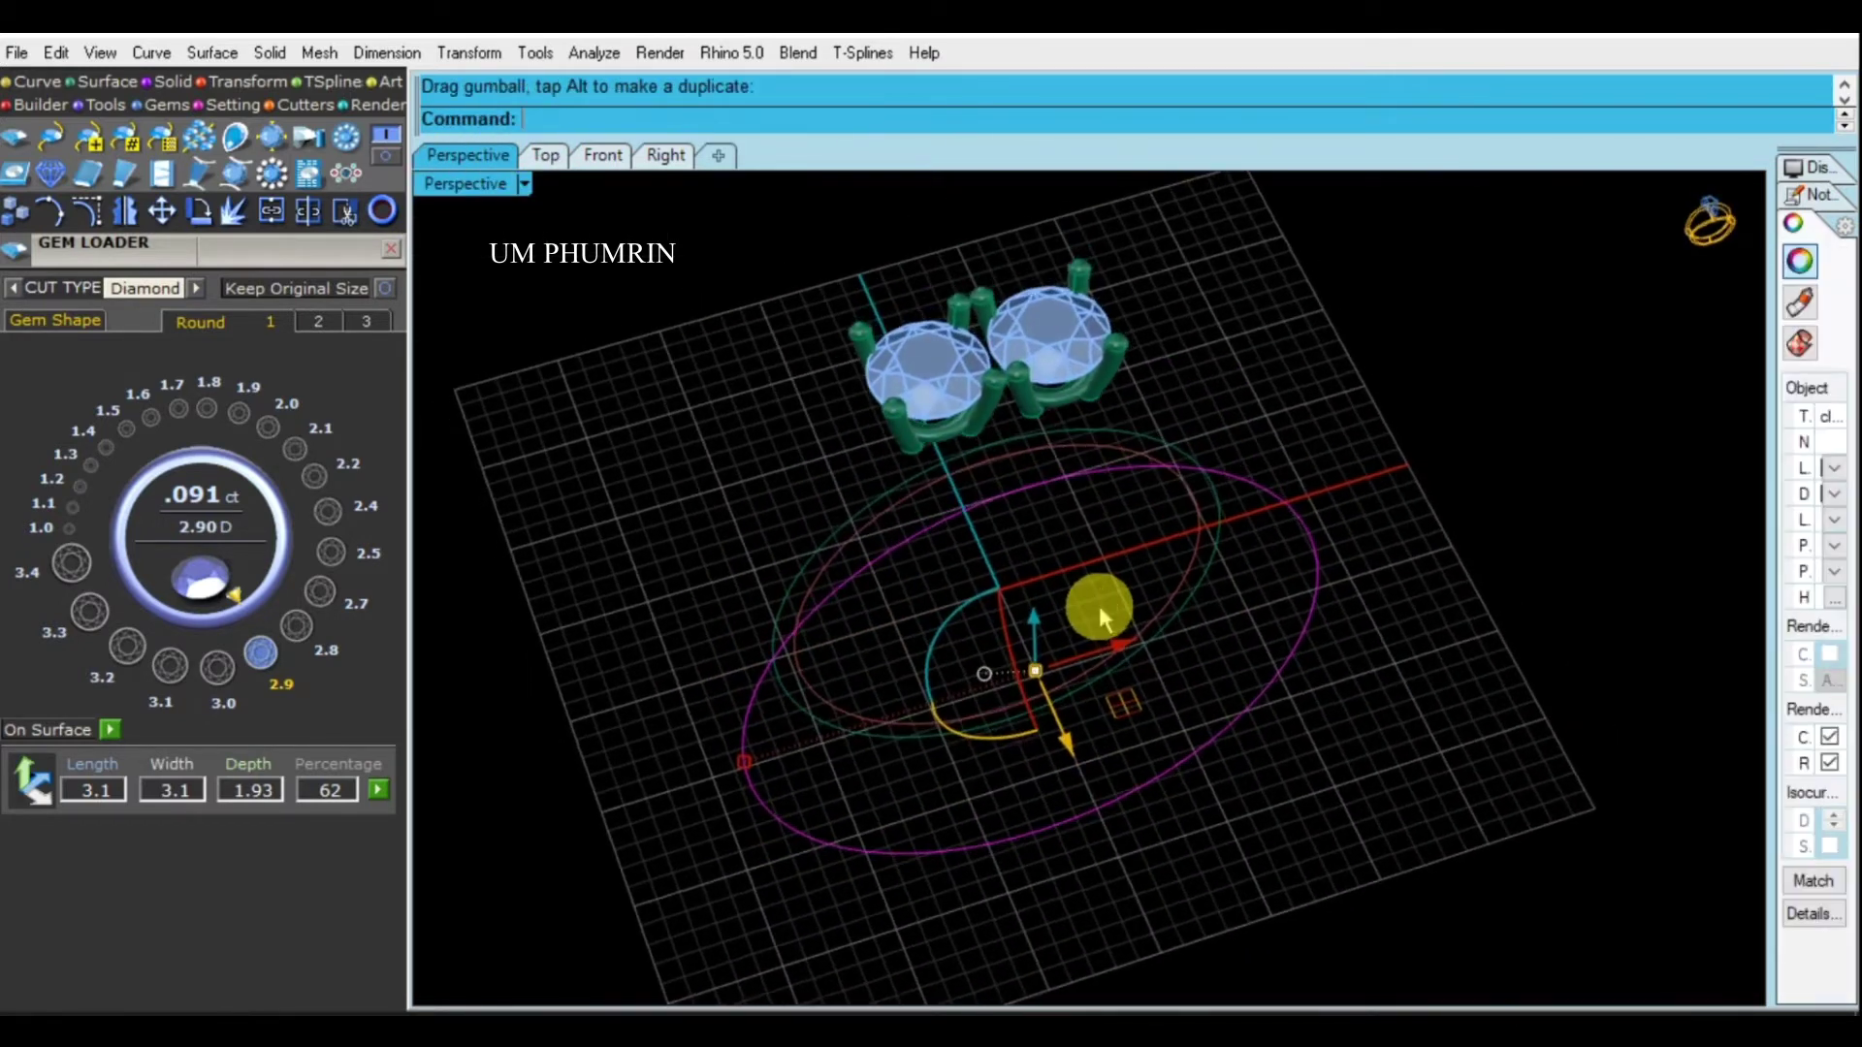
# Run Gem on Curve with a 3.1 mm start size and 0.12 mm spacing
pyautogui.rightClick(1092, 599)
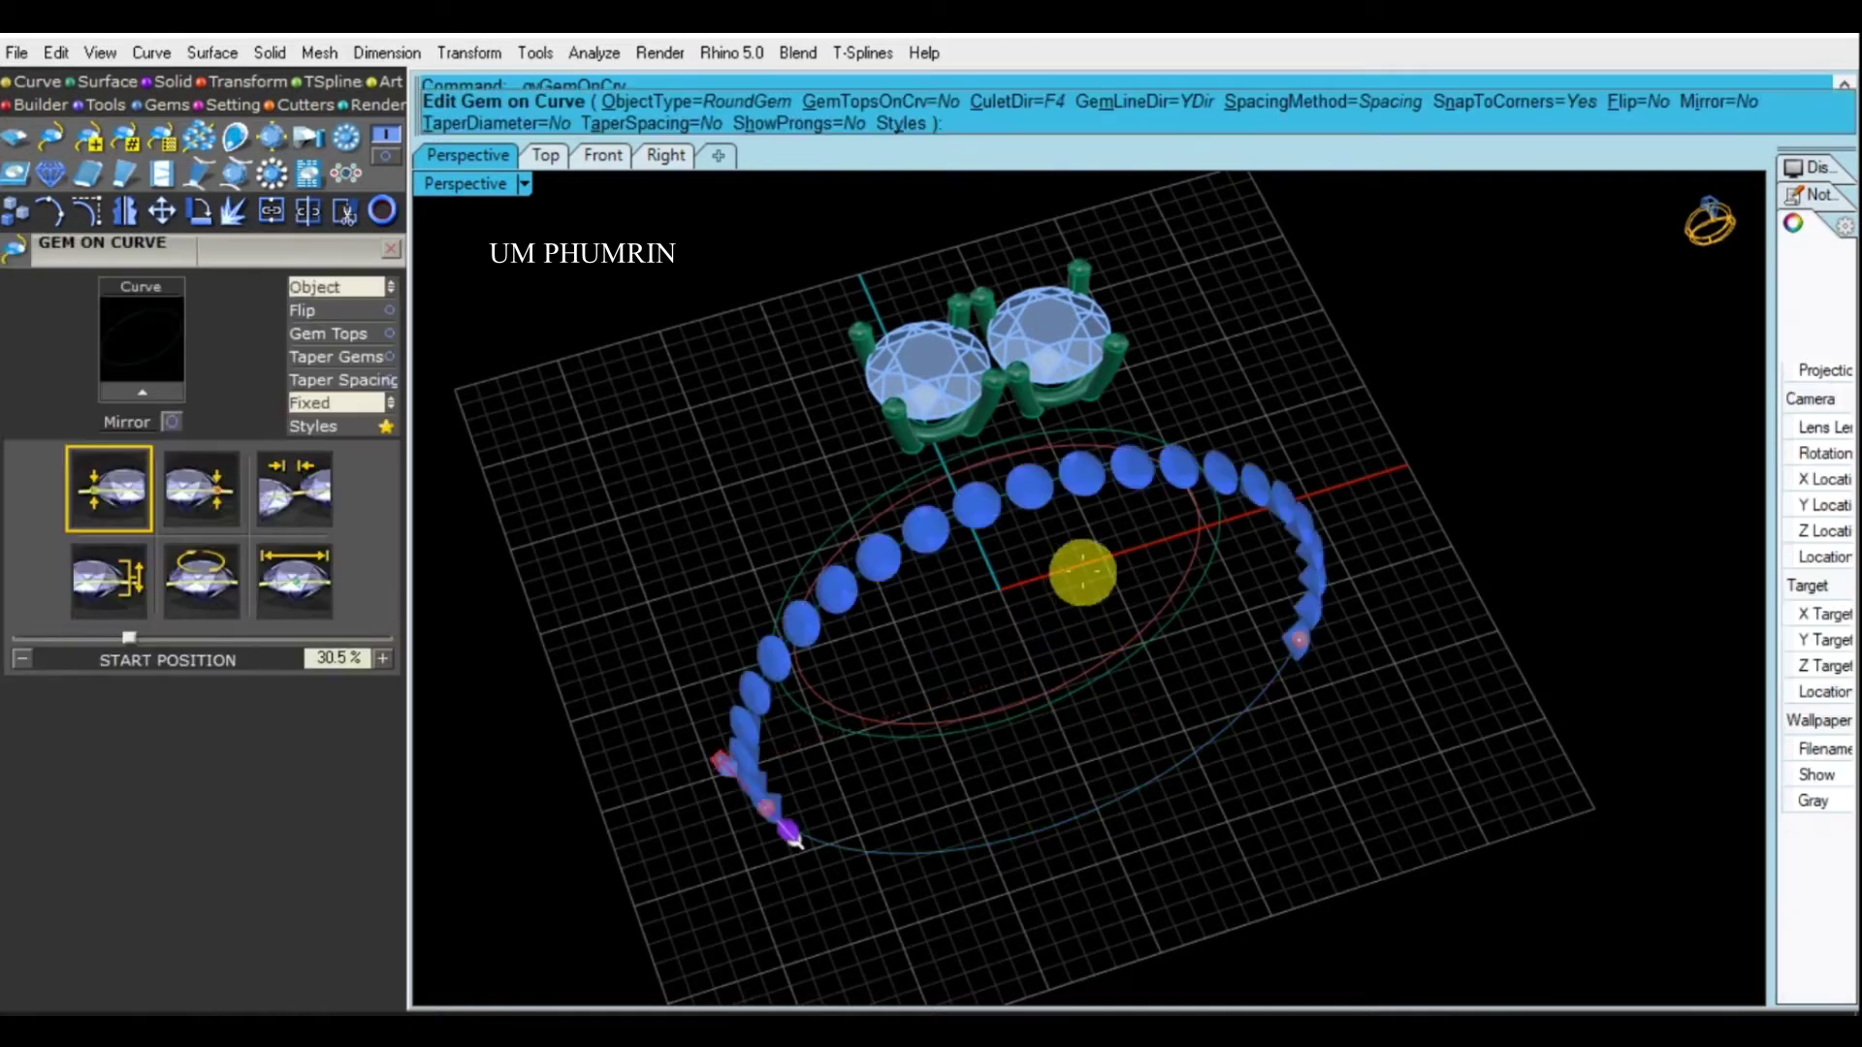
pyautogui.click(301, 580)
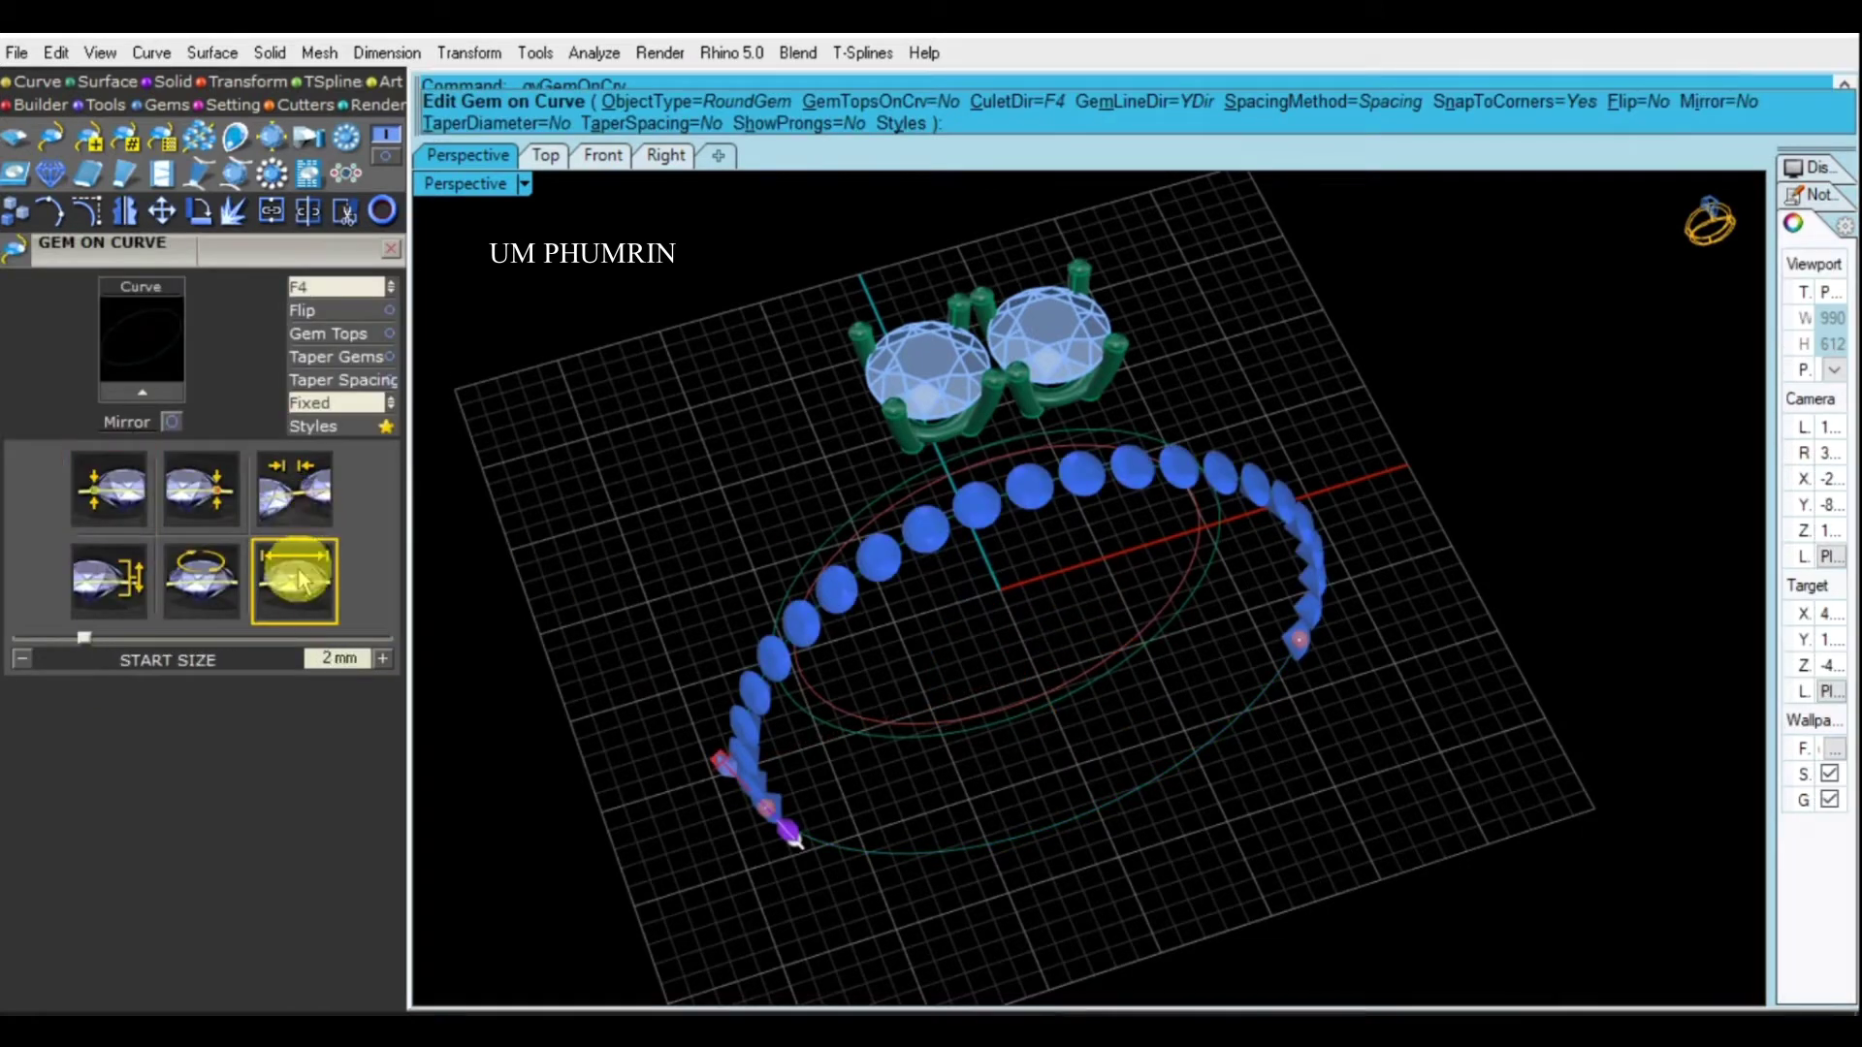
pyautogui.doubleClick(326, 658)
pyautogui.write('3.1')
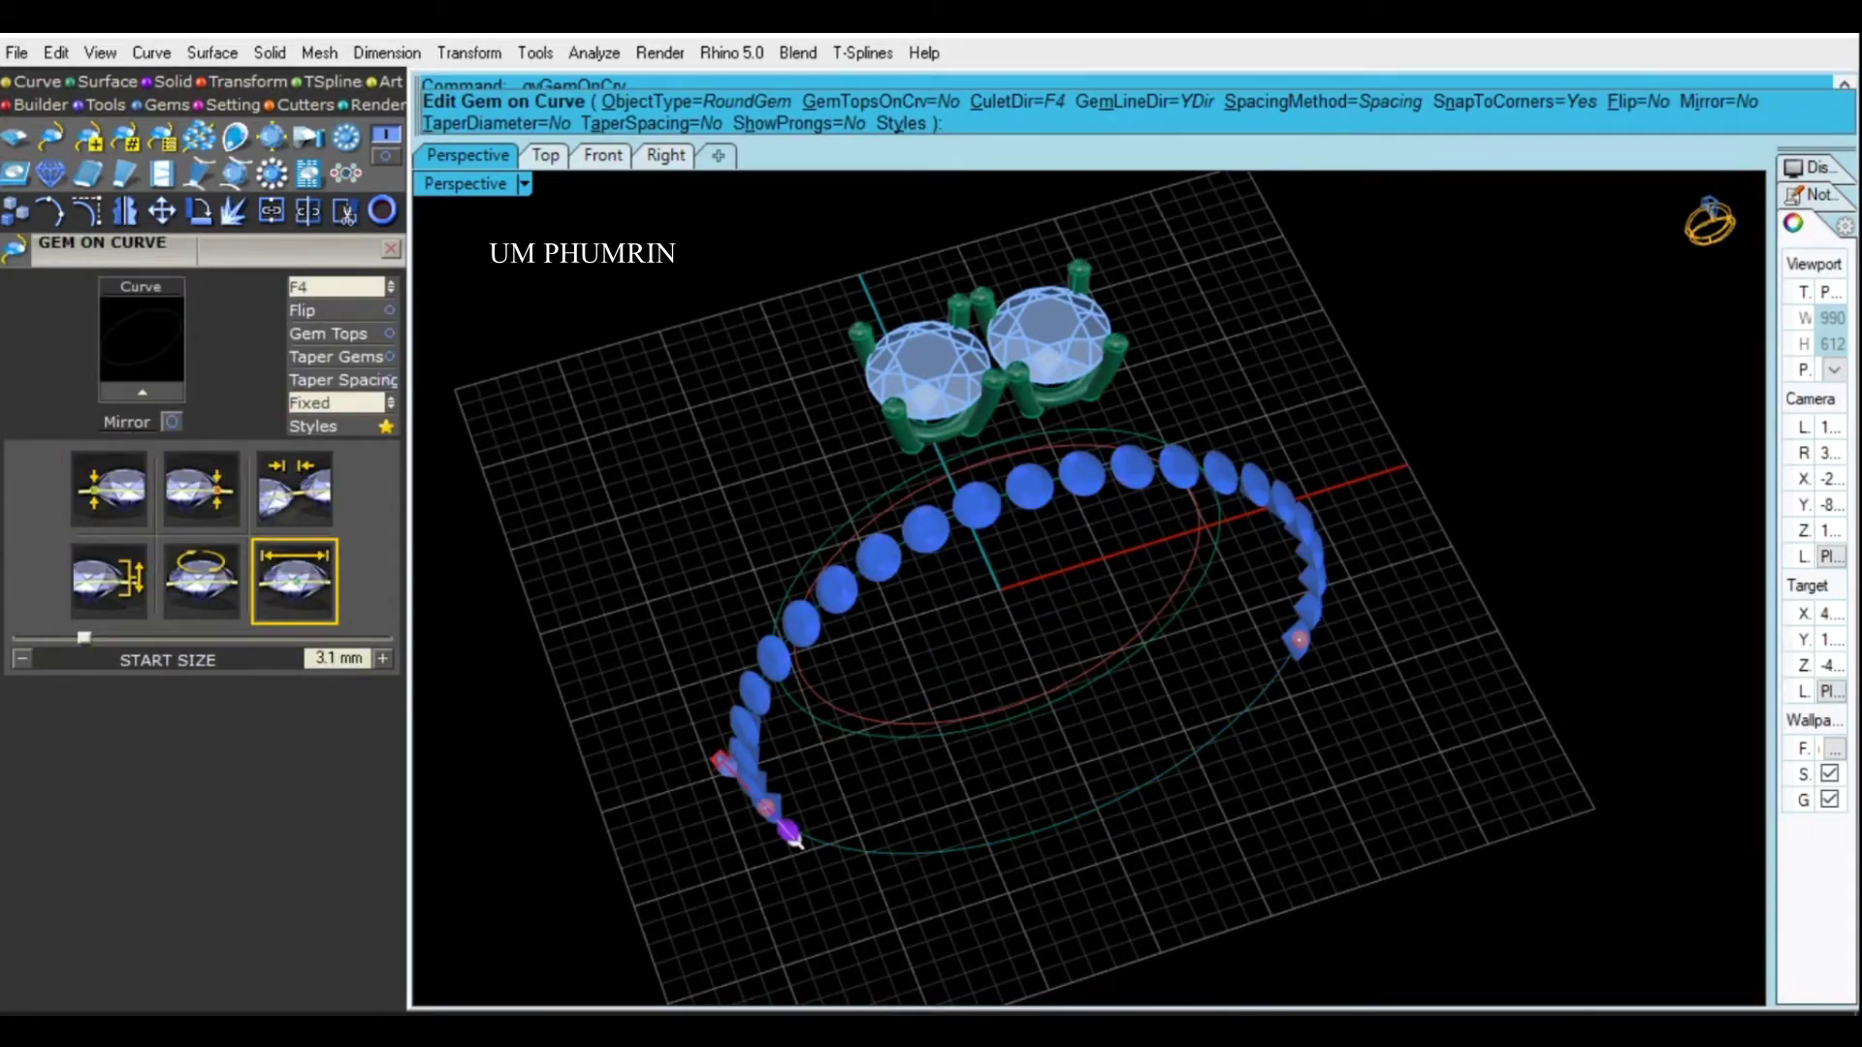
pyautogui.press('Return')
pyautogui.click(293, 488)
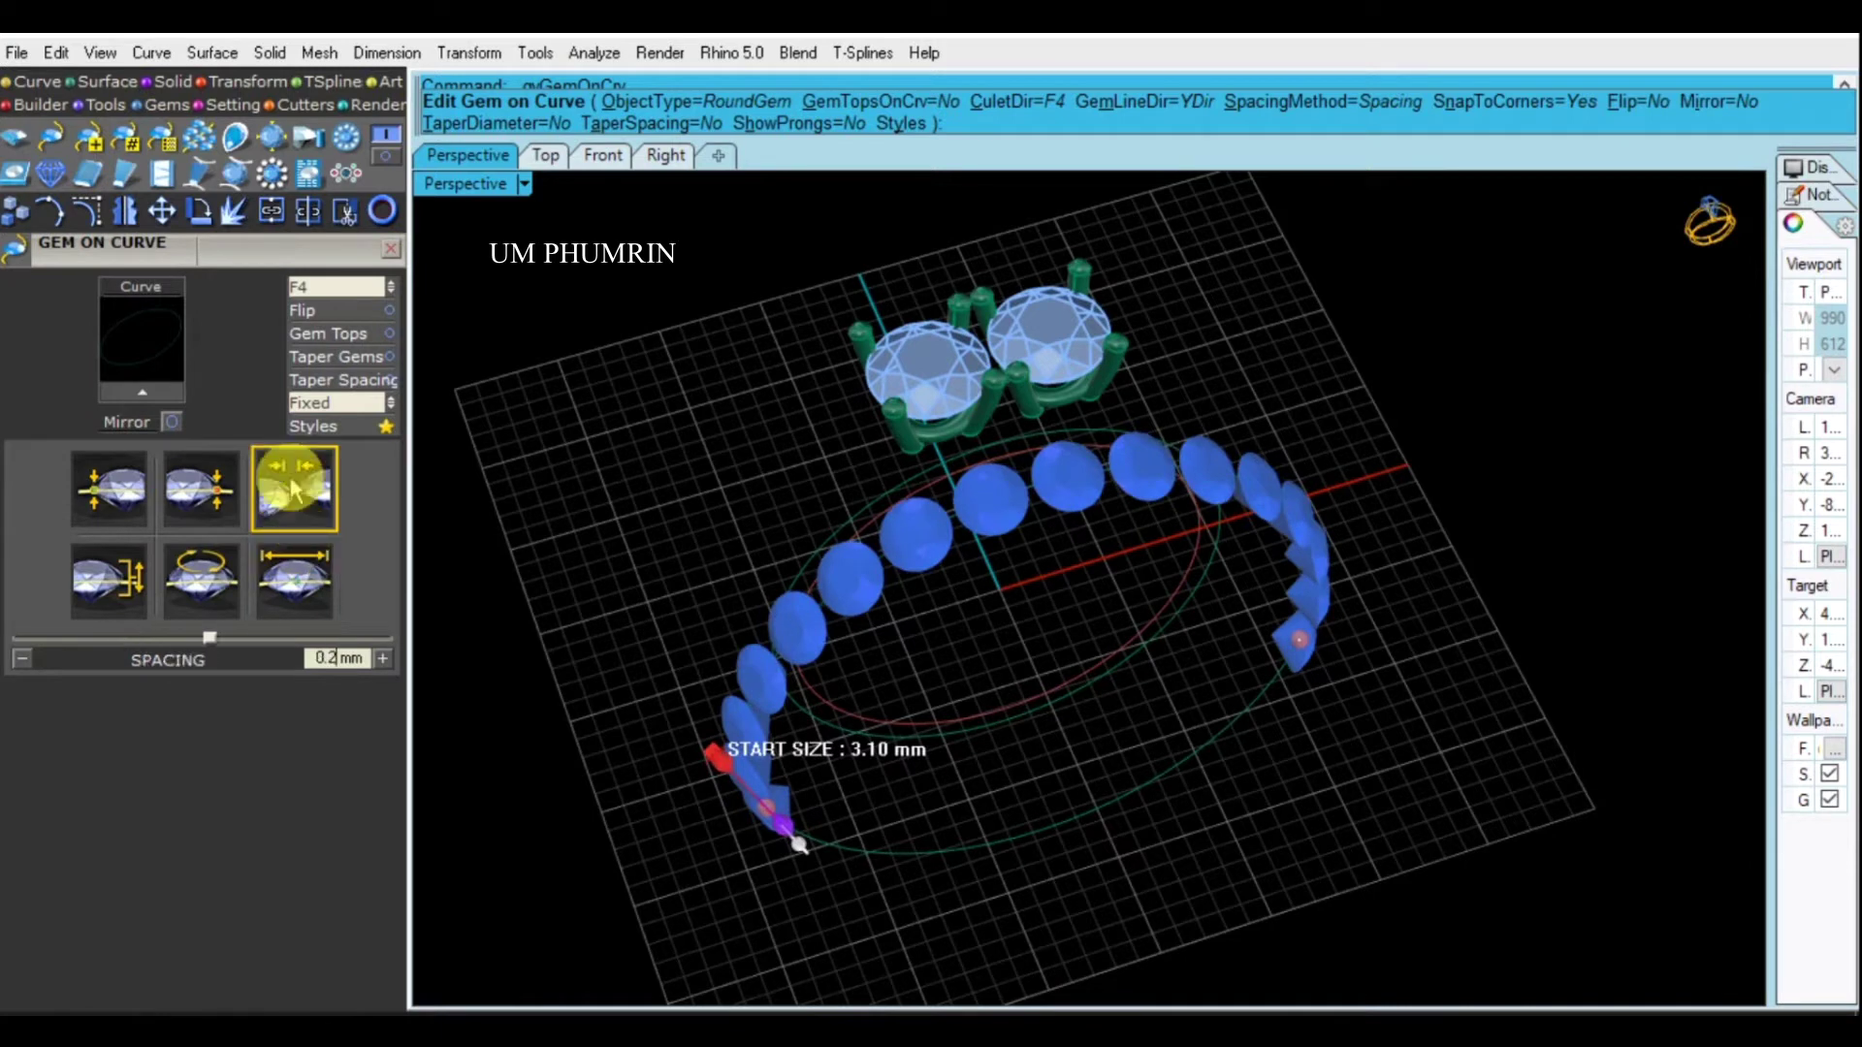
pyautogui.write('0.12')
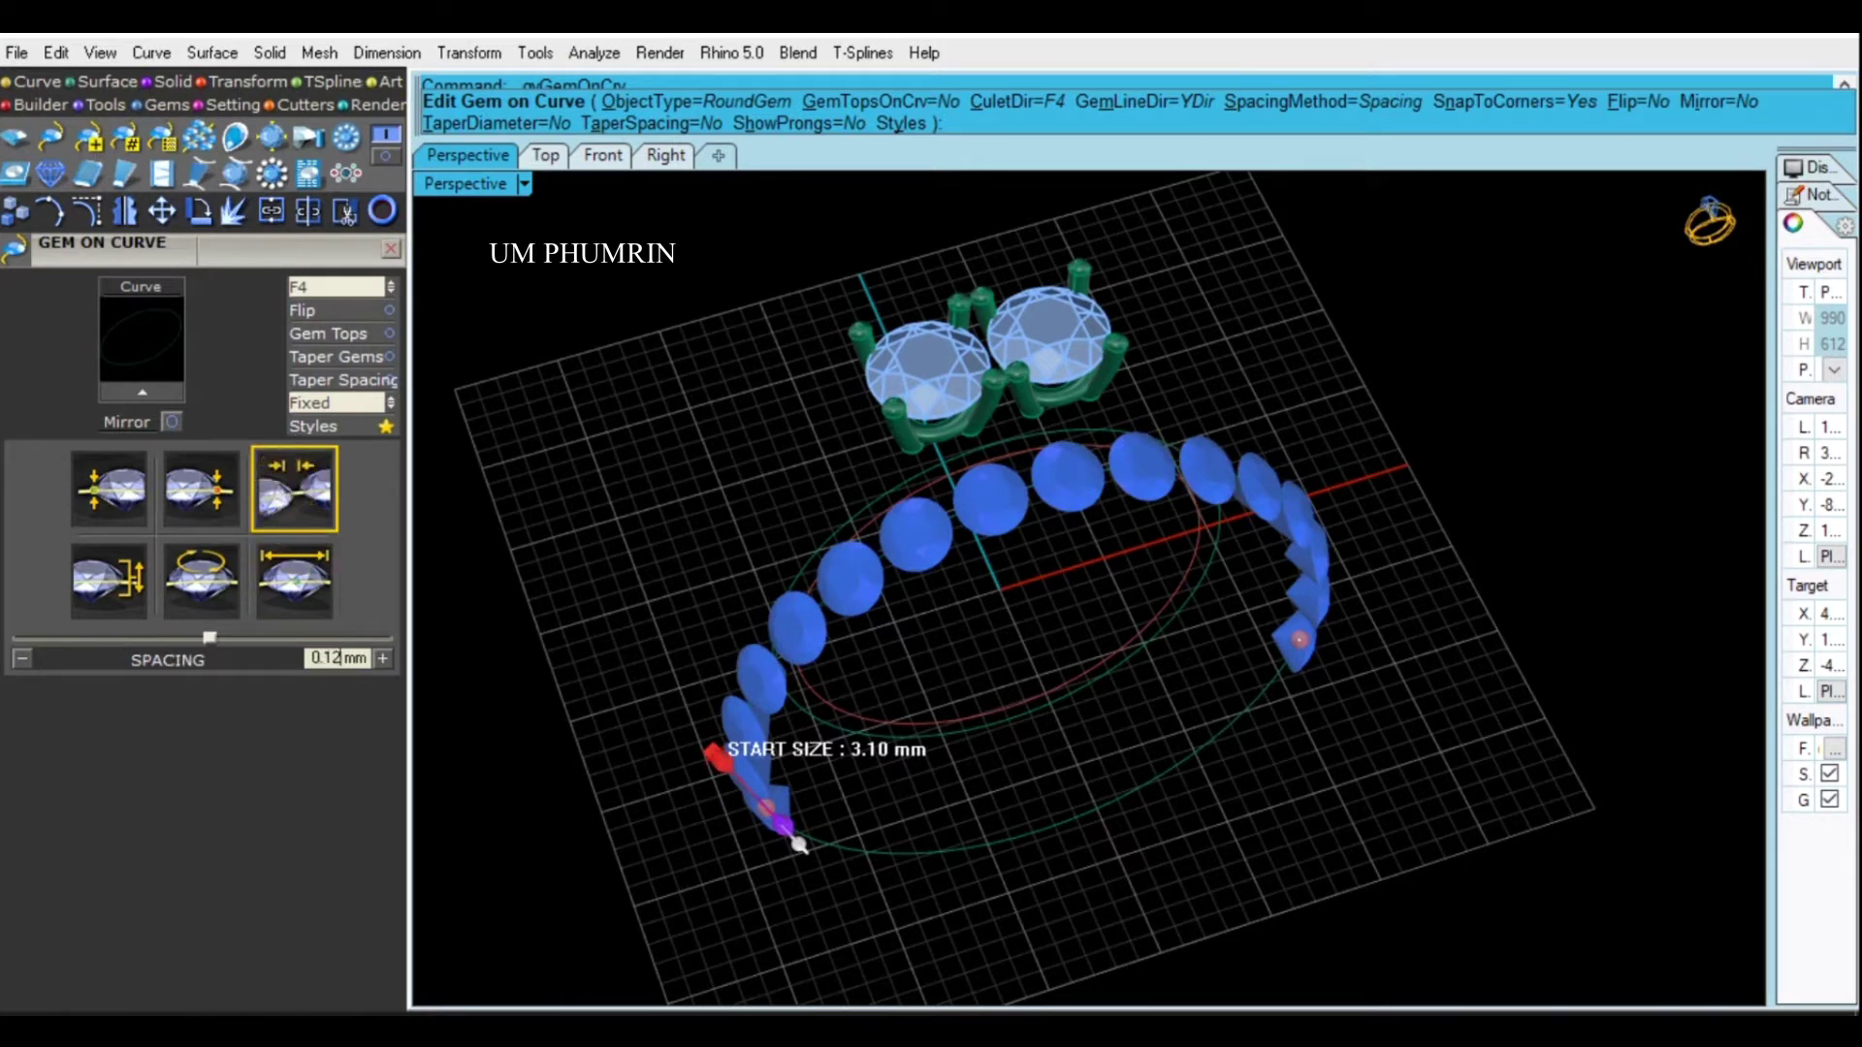
pyautogui.press('Return')
# Point the gem culets down and finish placing the gems
pyautogui.click(330, 408)
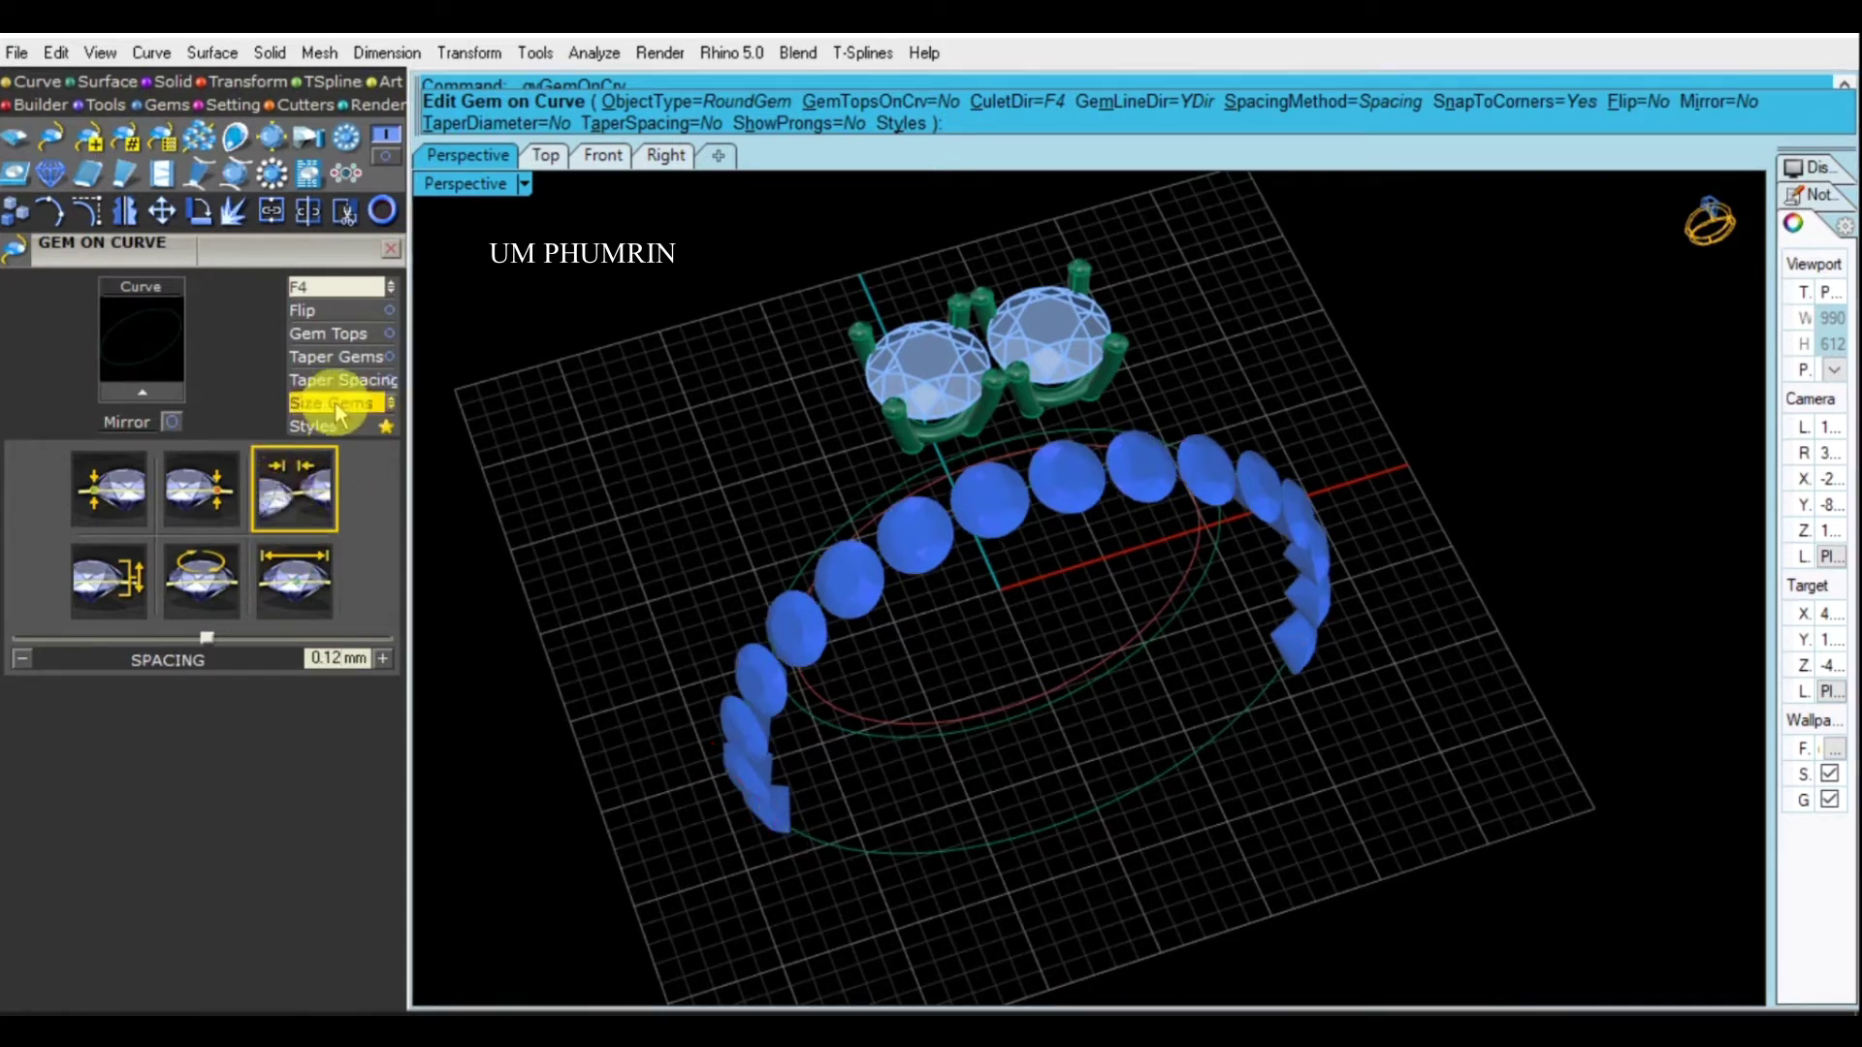
pyautogui.moveTo(575, 490); pyautogui.dragTo(625, 349, button='right')
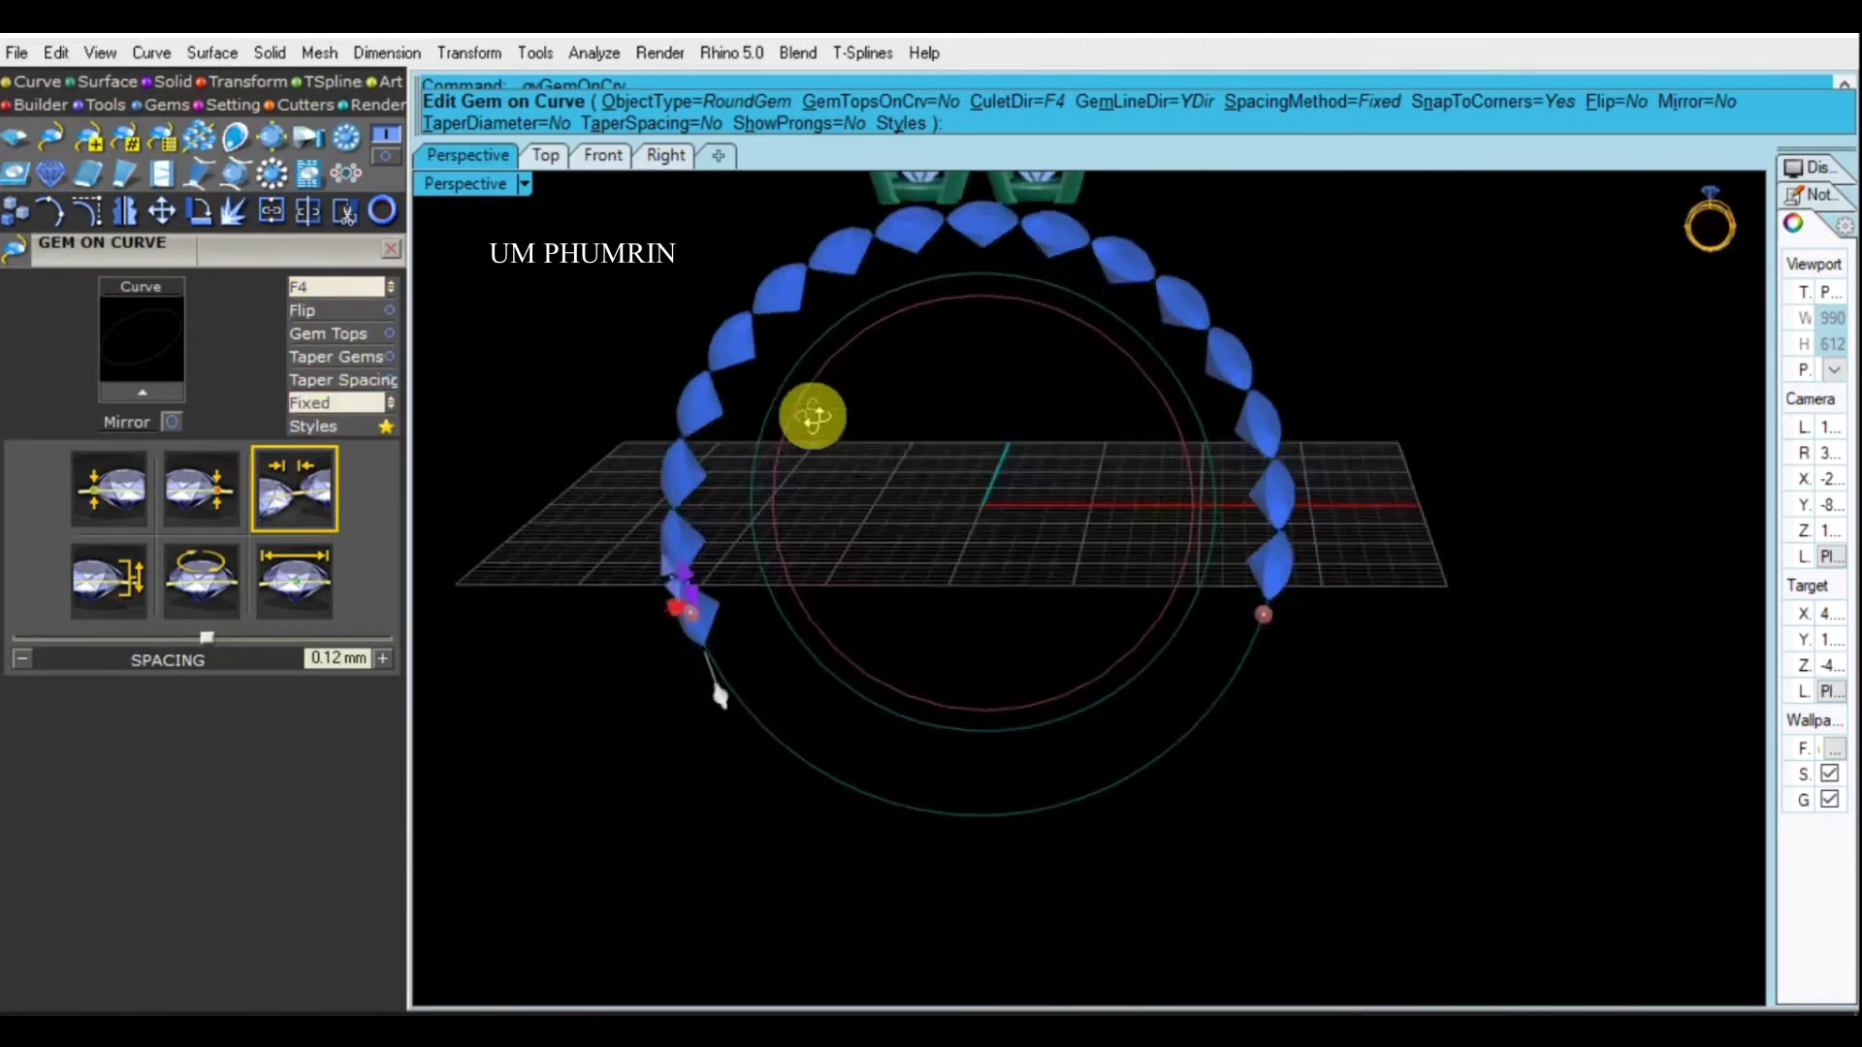
pyautogui.click(302, 311)
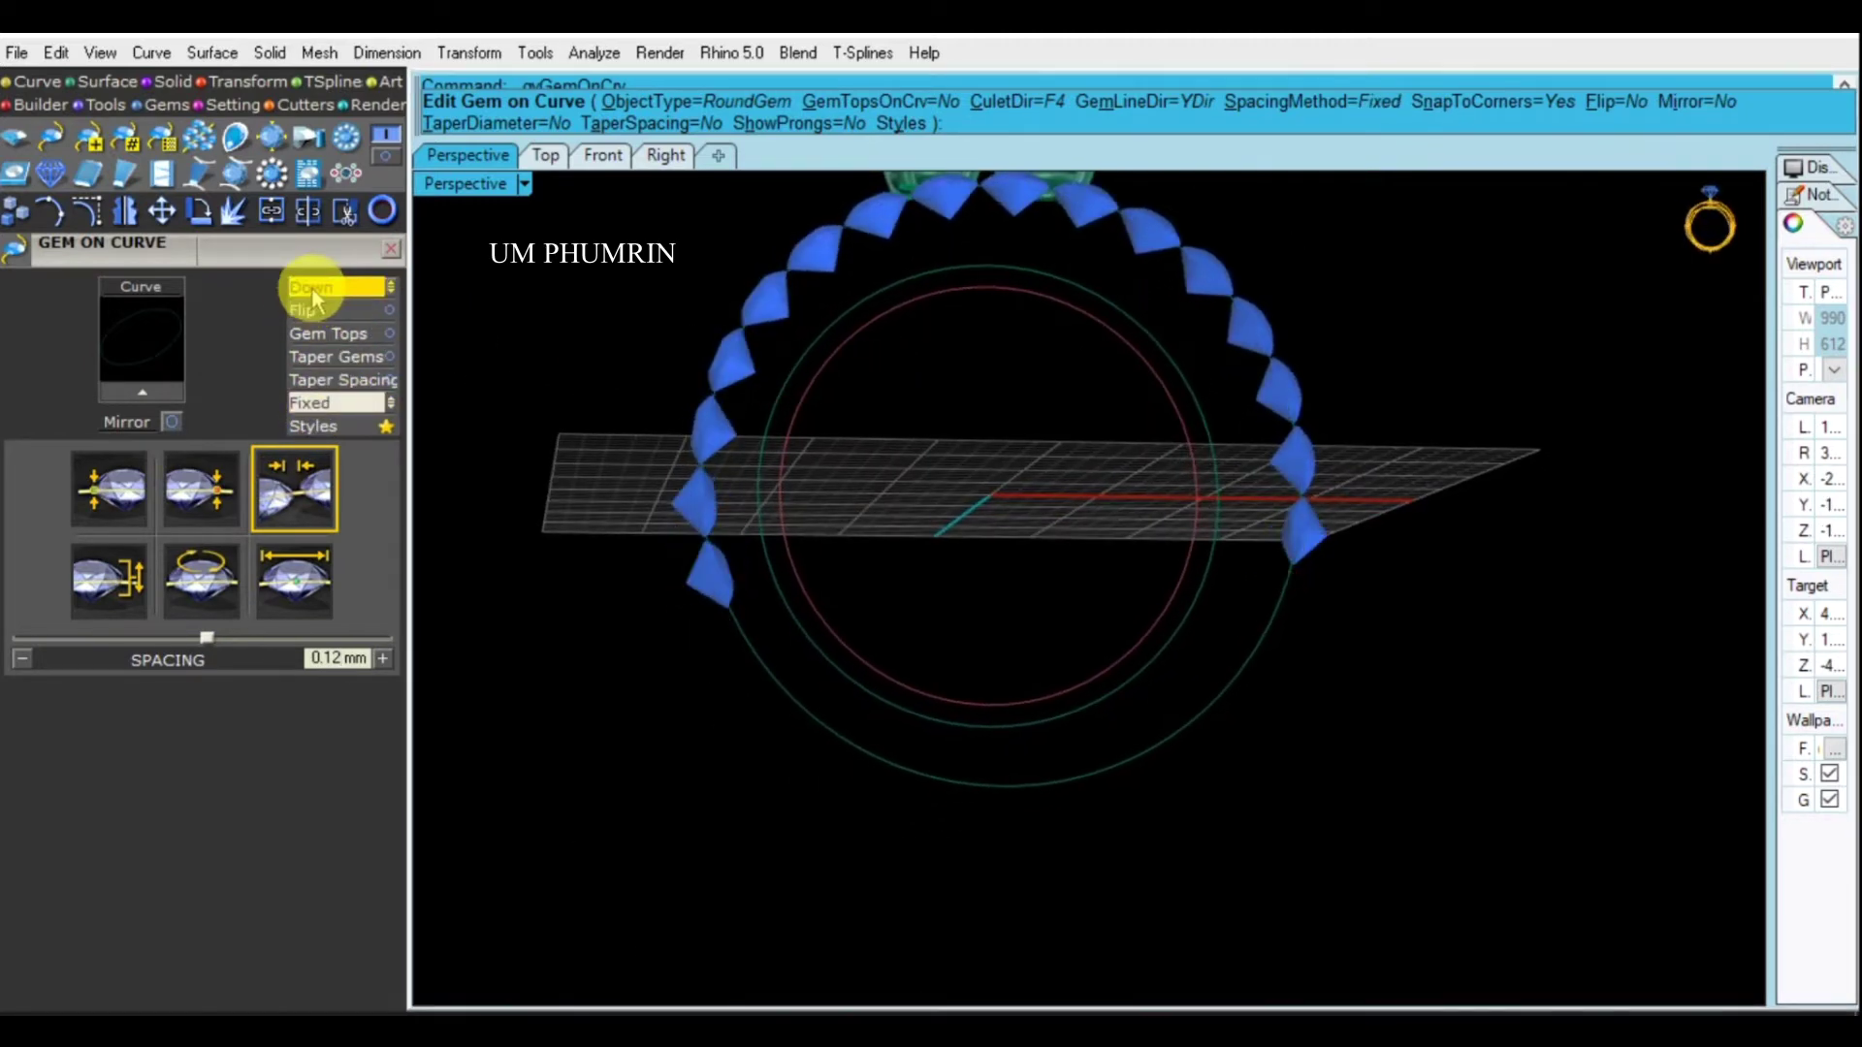
pyautogui.moveTo(566, 361)
pyautogui.mouseDown(button='right')
pyautogui.moveTo(740, 446)
pyautogui.moveTo(1064, 673)
pyautogui.mouseUp(button='right')
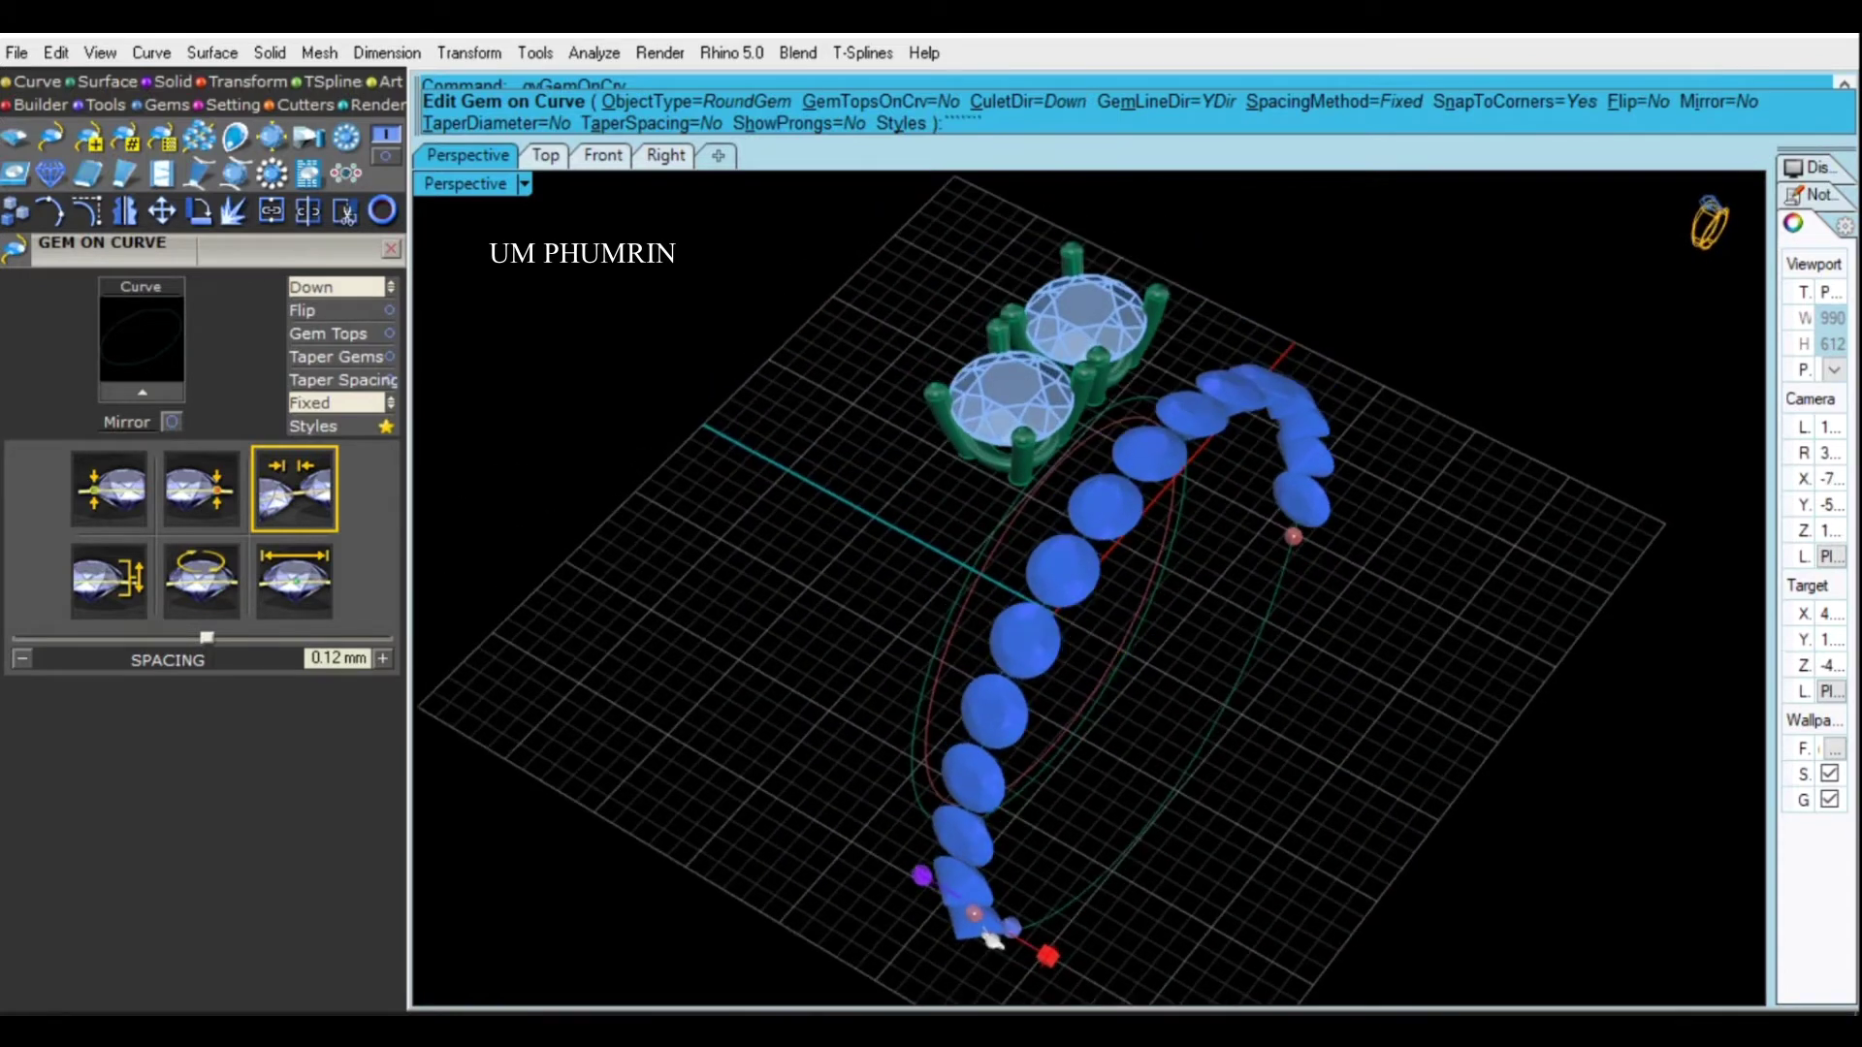
pyautogui.moveTo(1095, 642); pyautogui.dragTo(1120, 644, button='right')
pyautogui.press('Return')
# Delete the placed gems and select the ellipse curve
pyautogui.click(981, 516)
pyautogui.press('Delete')
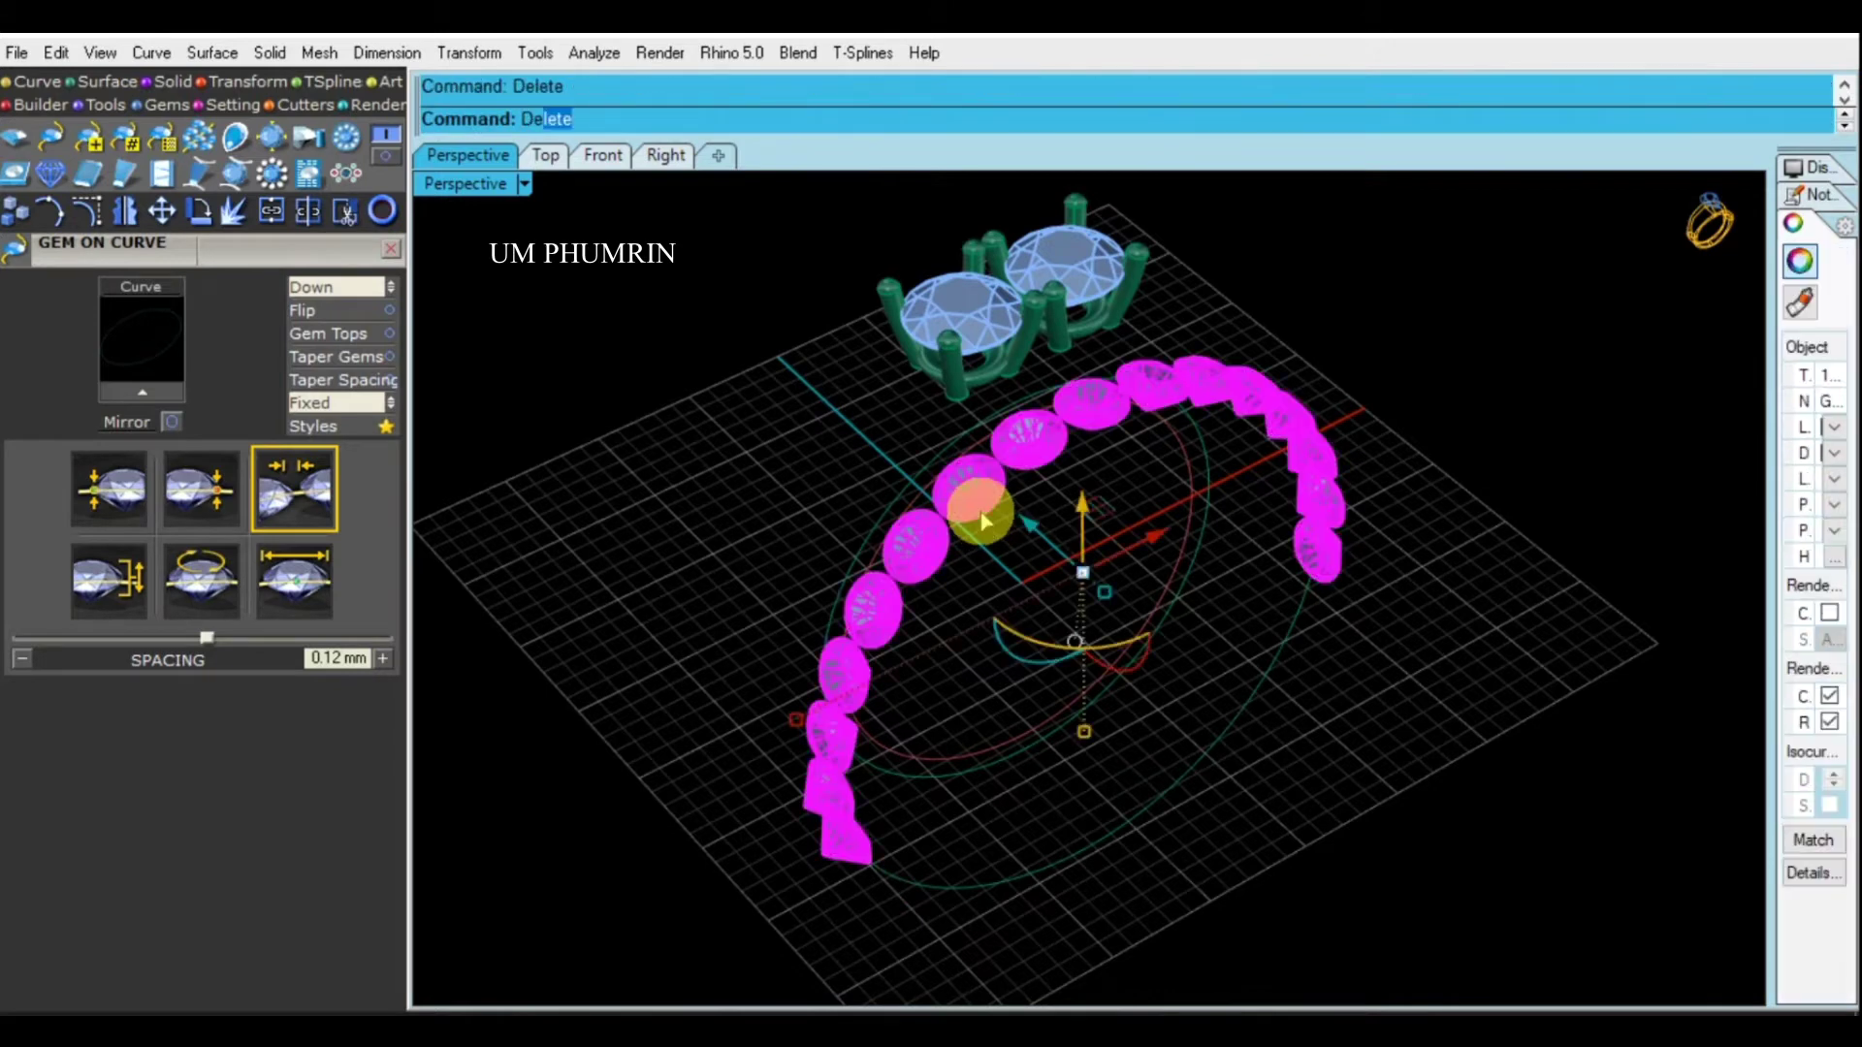
pyautogui.click(983, 496)
# Extrude the ellipse curve into a ring band with ExtrudeCrv
pyautogui.write('E')
pyautogui.moveTo(985, 494)
pyautogui.mouseDown(button='right')
pyautogui.moveTo(1140, 524)
pyautogui.moveTo(1093, 528)
pyautogui.mouseUp(button='right')
pyautogui.write('xtrudecrv')
pyautogui.press('Return')
pyautogui.press('Return')
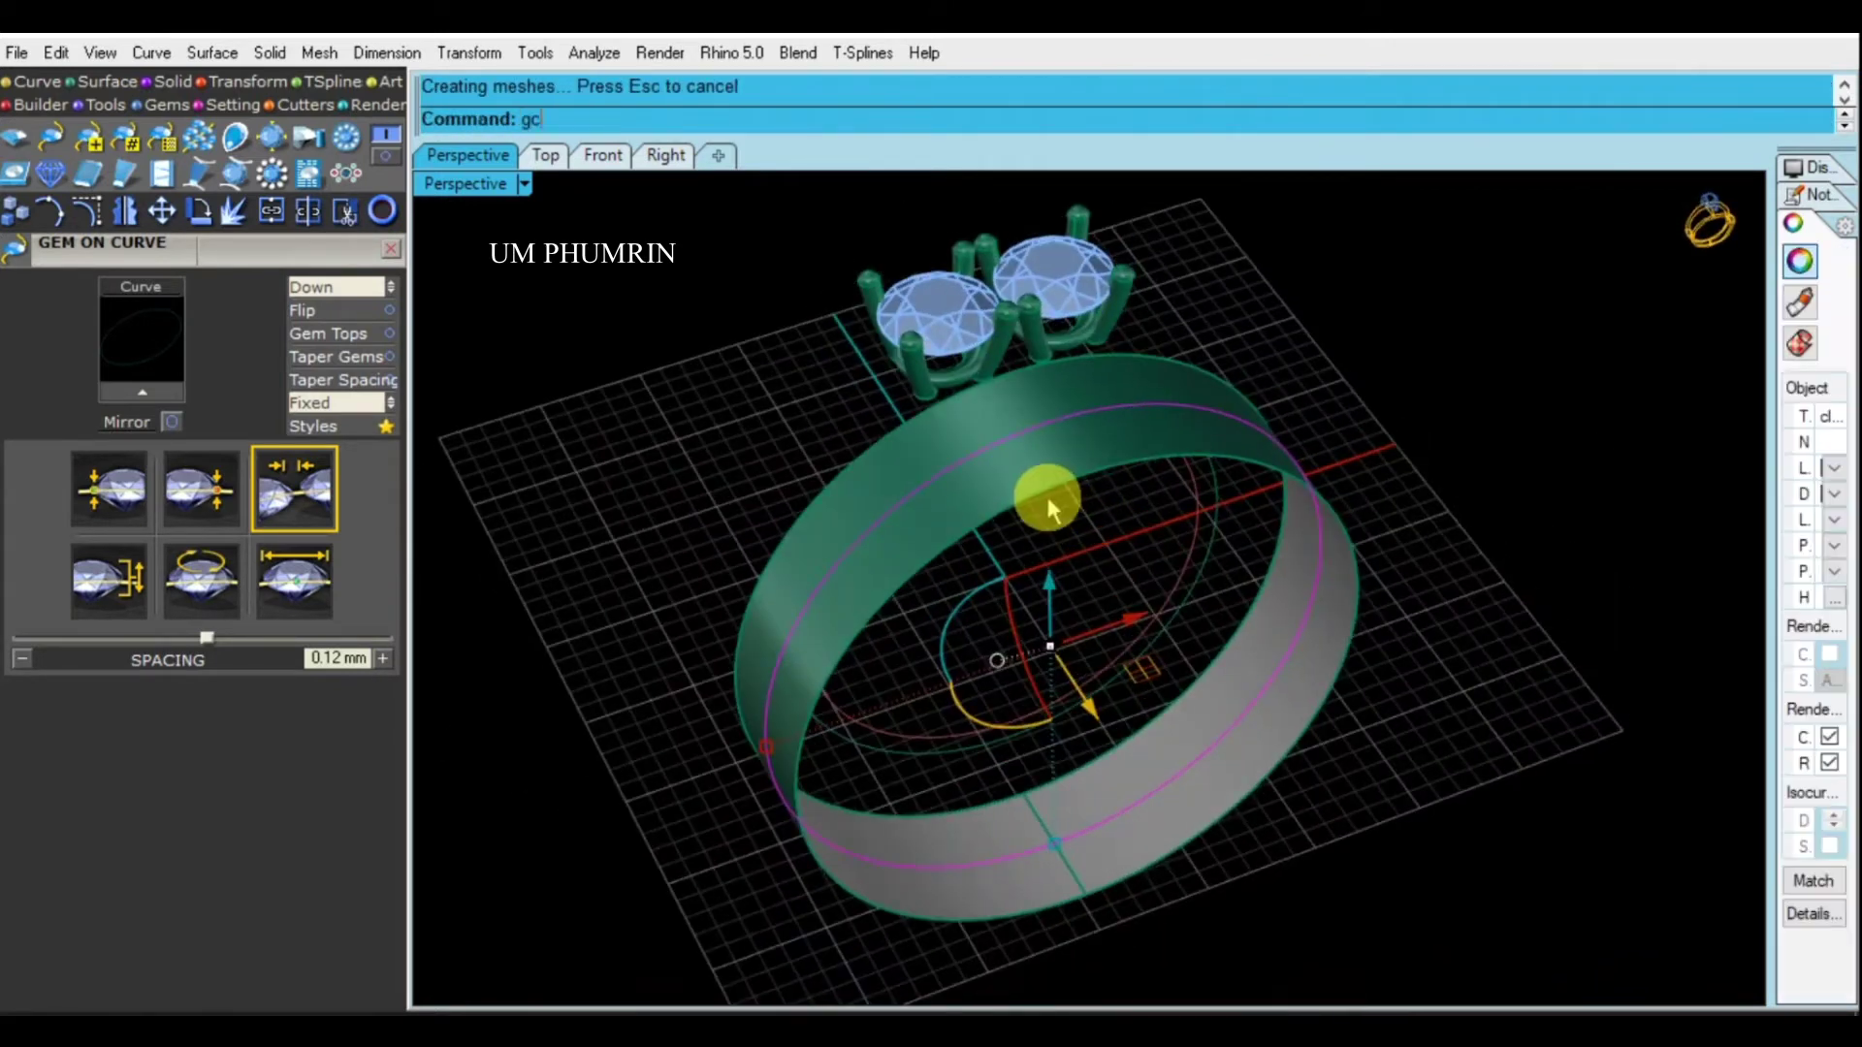
# Place 3.1 mm gems along the band at 0.12 mm spacing, oriented to the band
pyautogui.click(1055, 512)
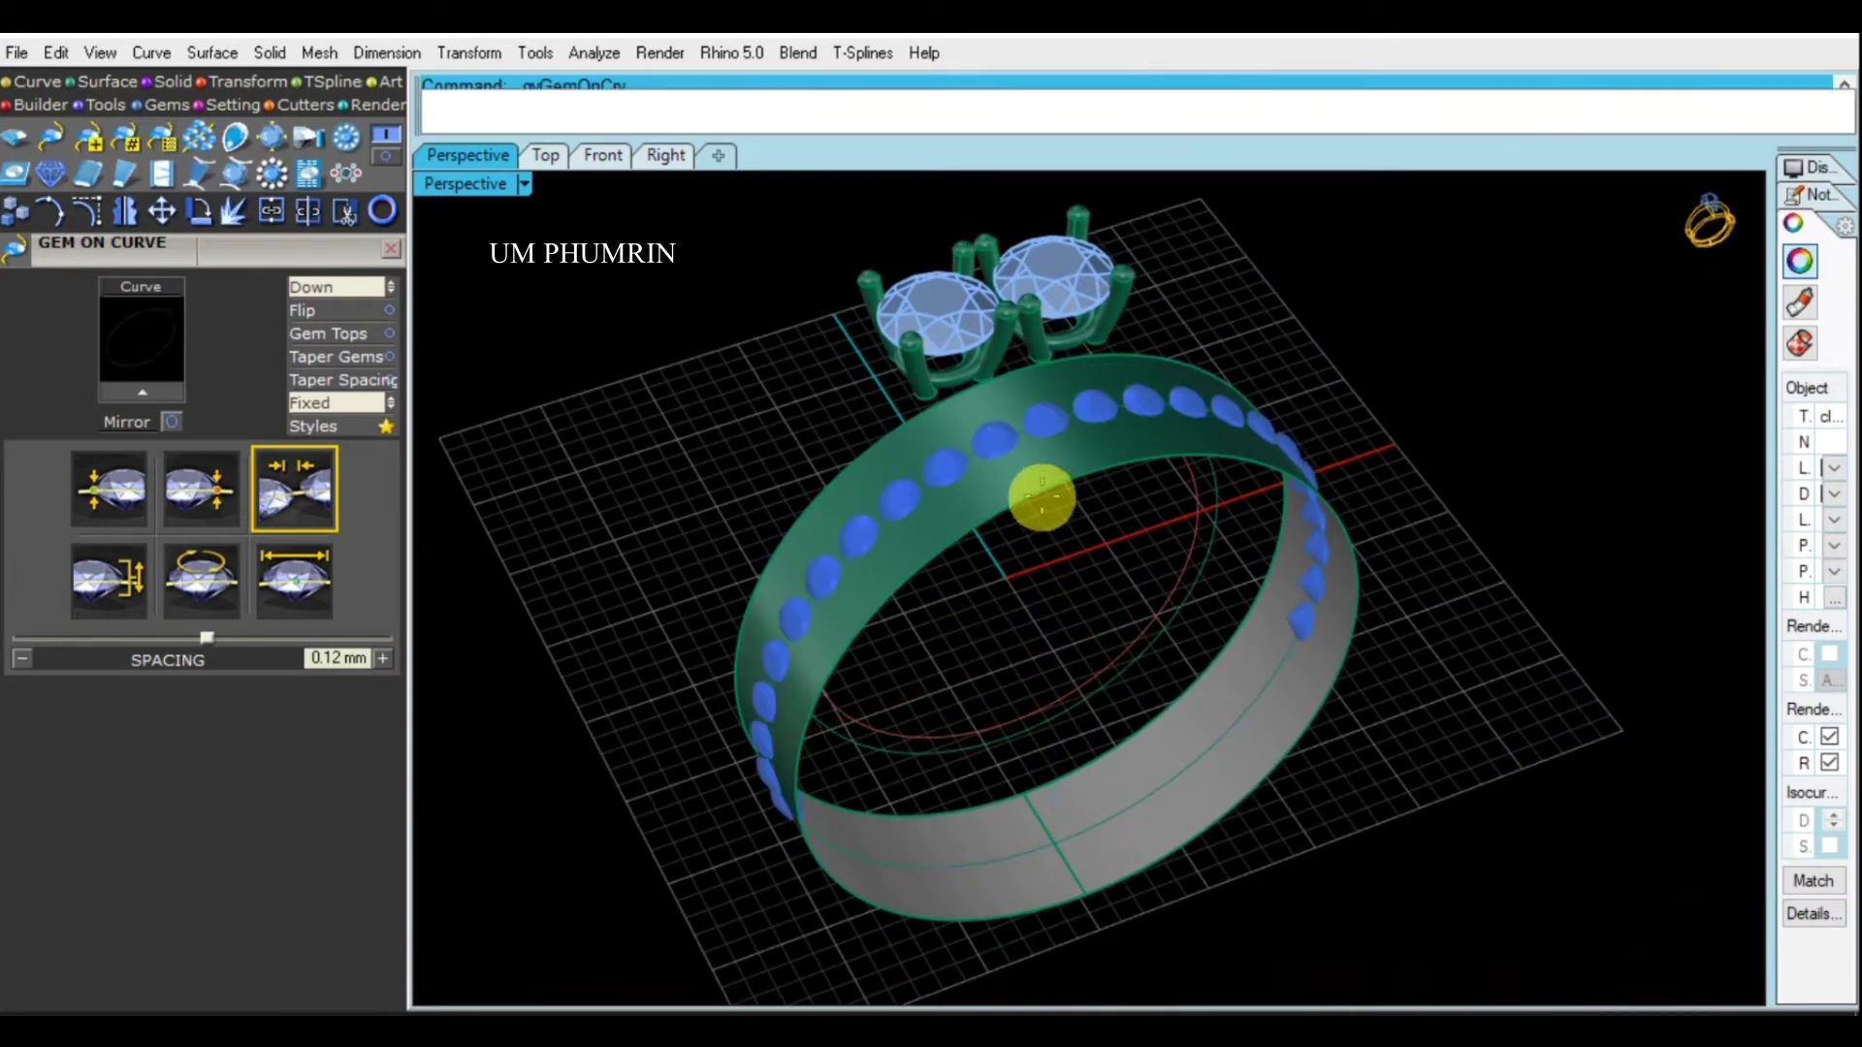
pyautogui.click(328, 287)
pyautogui.scroll(3, 1002, 489)
pyautogui.click(1004, 488)
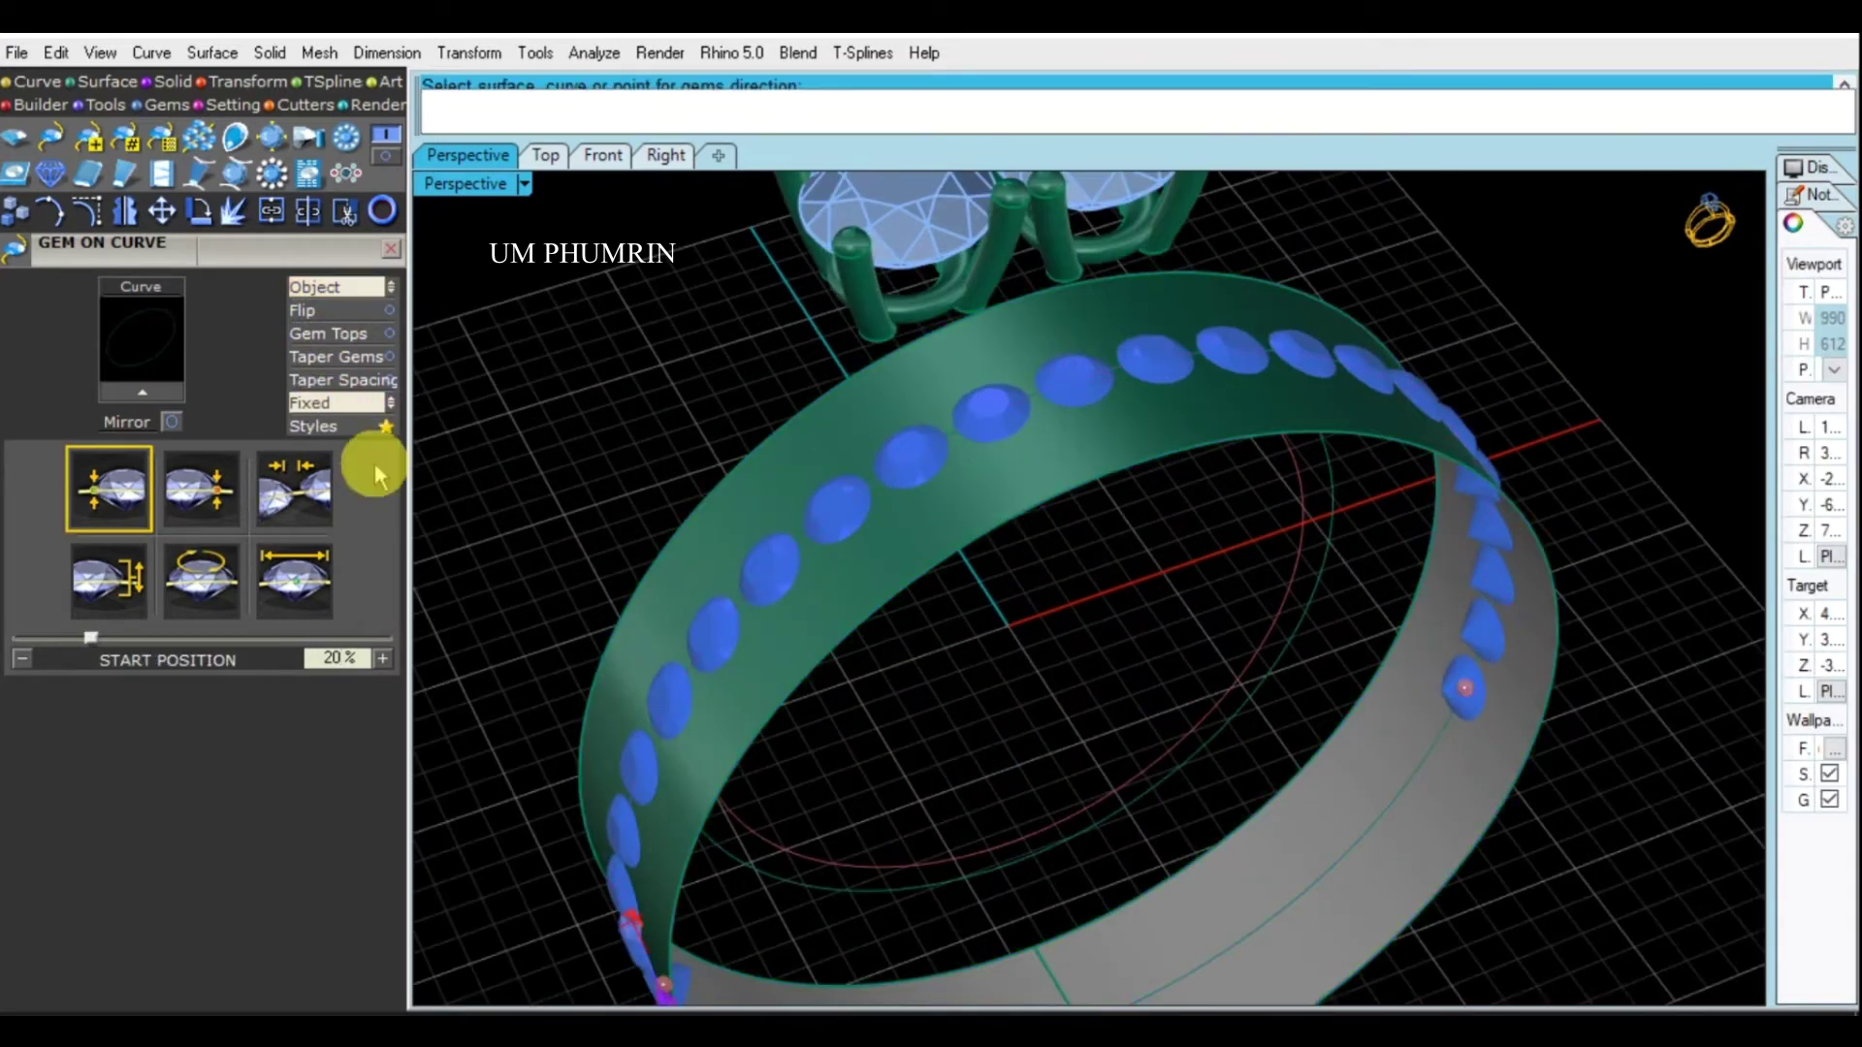
pyautogui.click(296, 490)
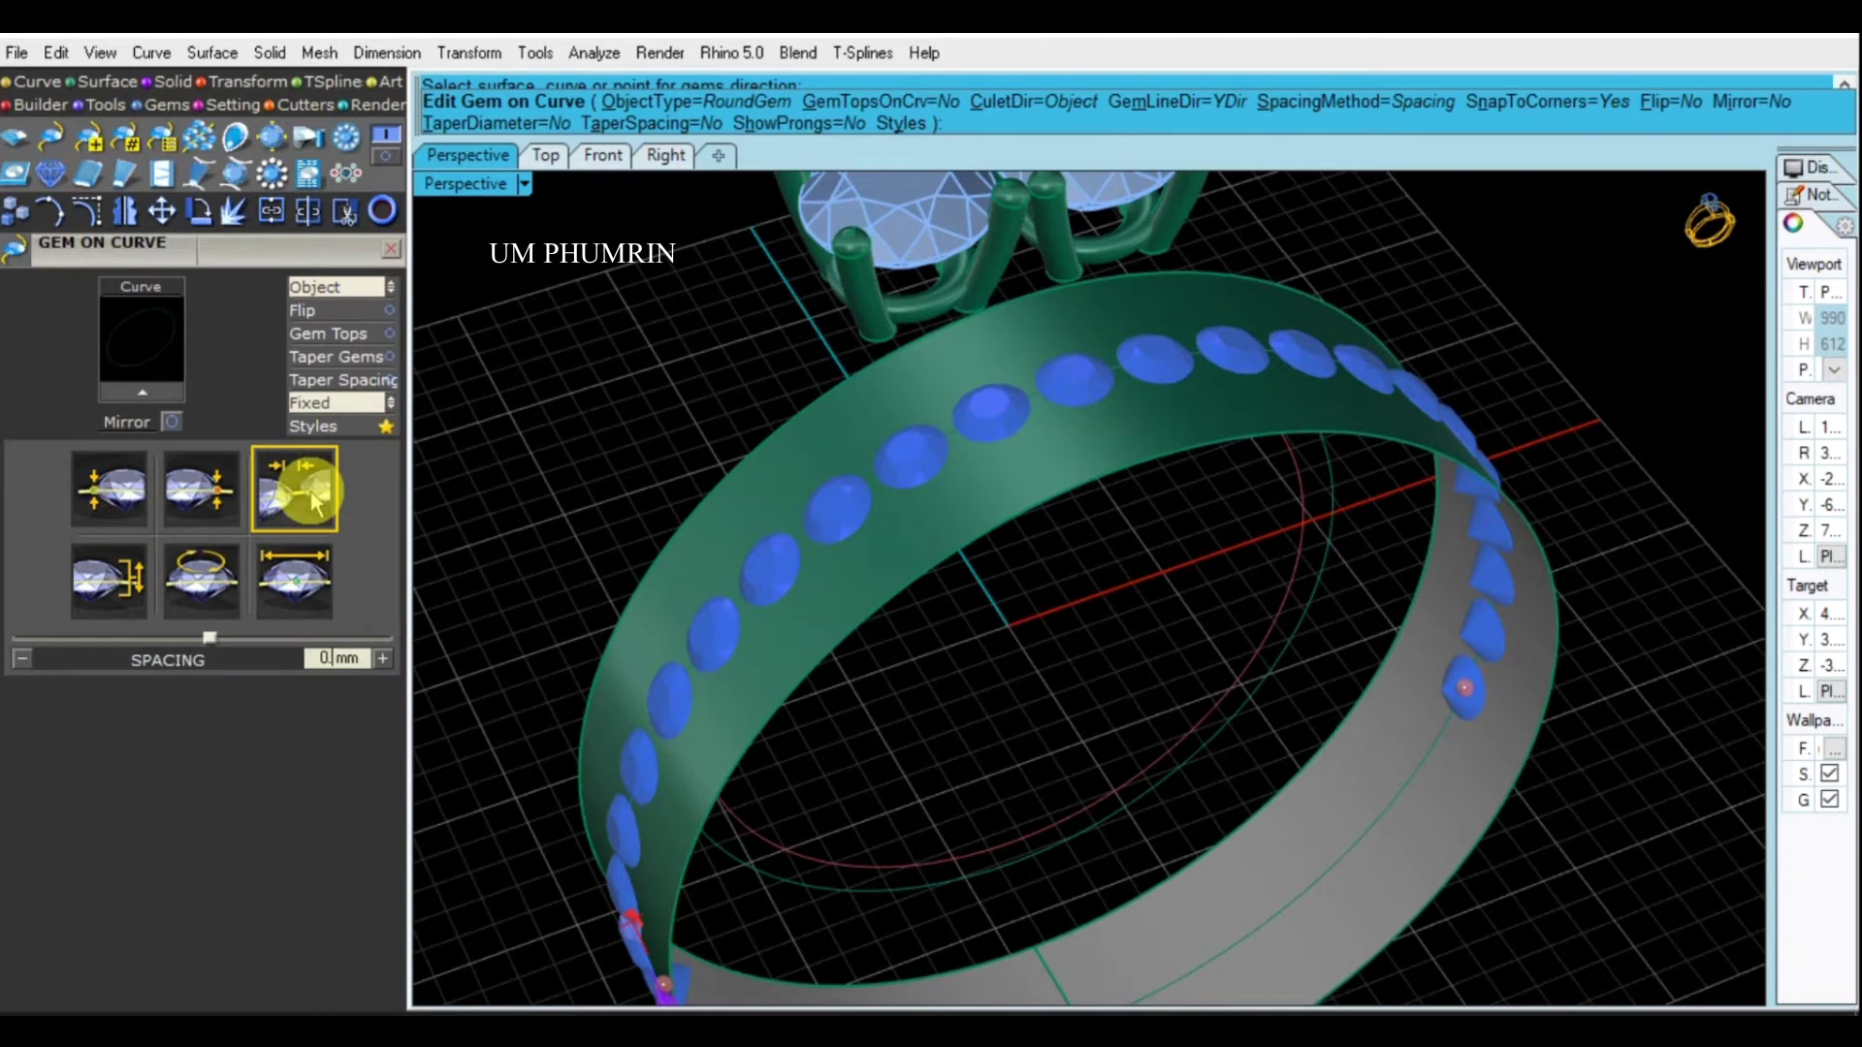
pyautogui.write('0.12')
pyautogui.click(320, 584)
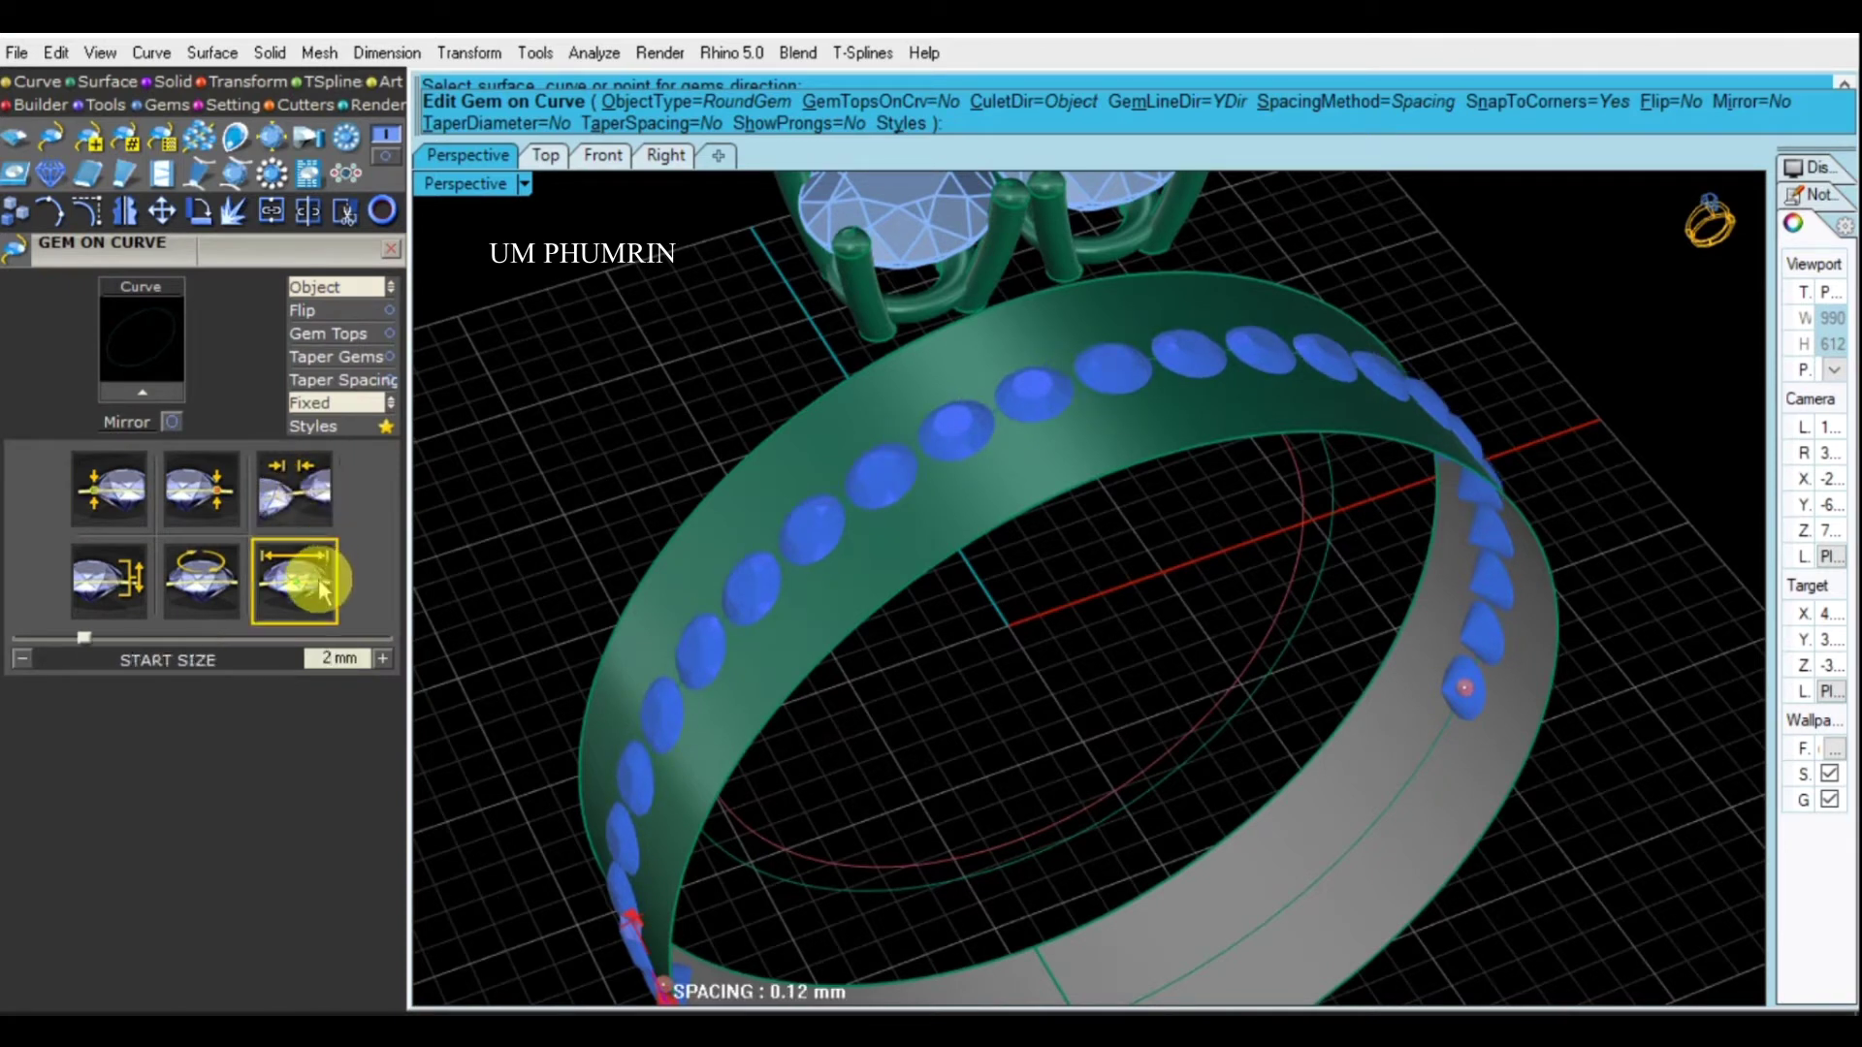
pyautogui.write('3.1')
pyautogui.press('Return')
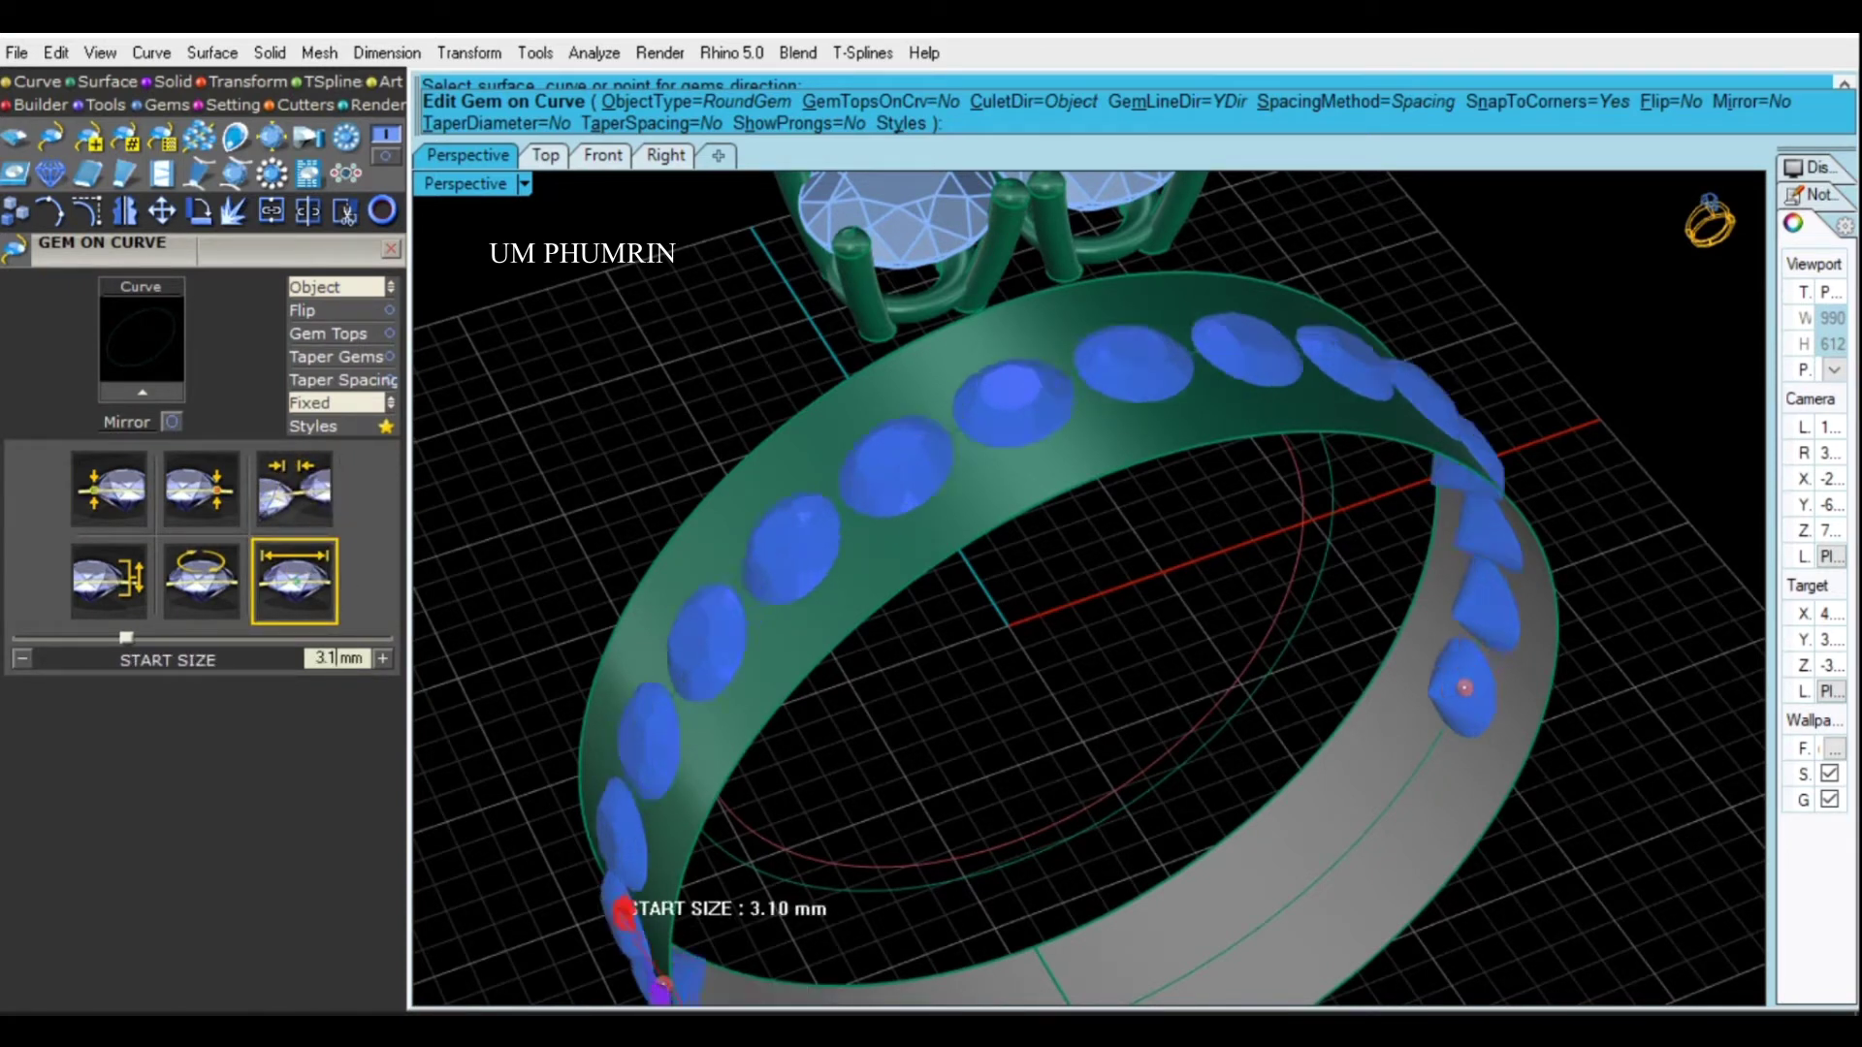
pyautogui.click(335, 405)
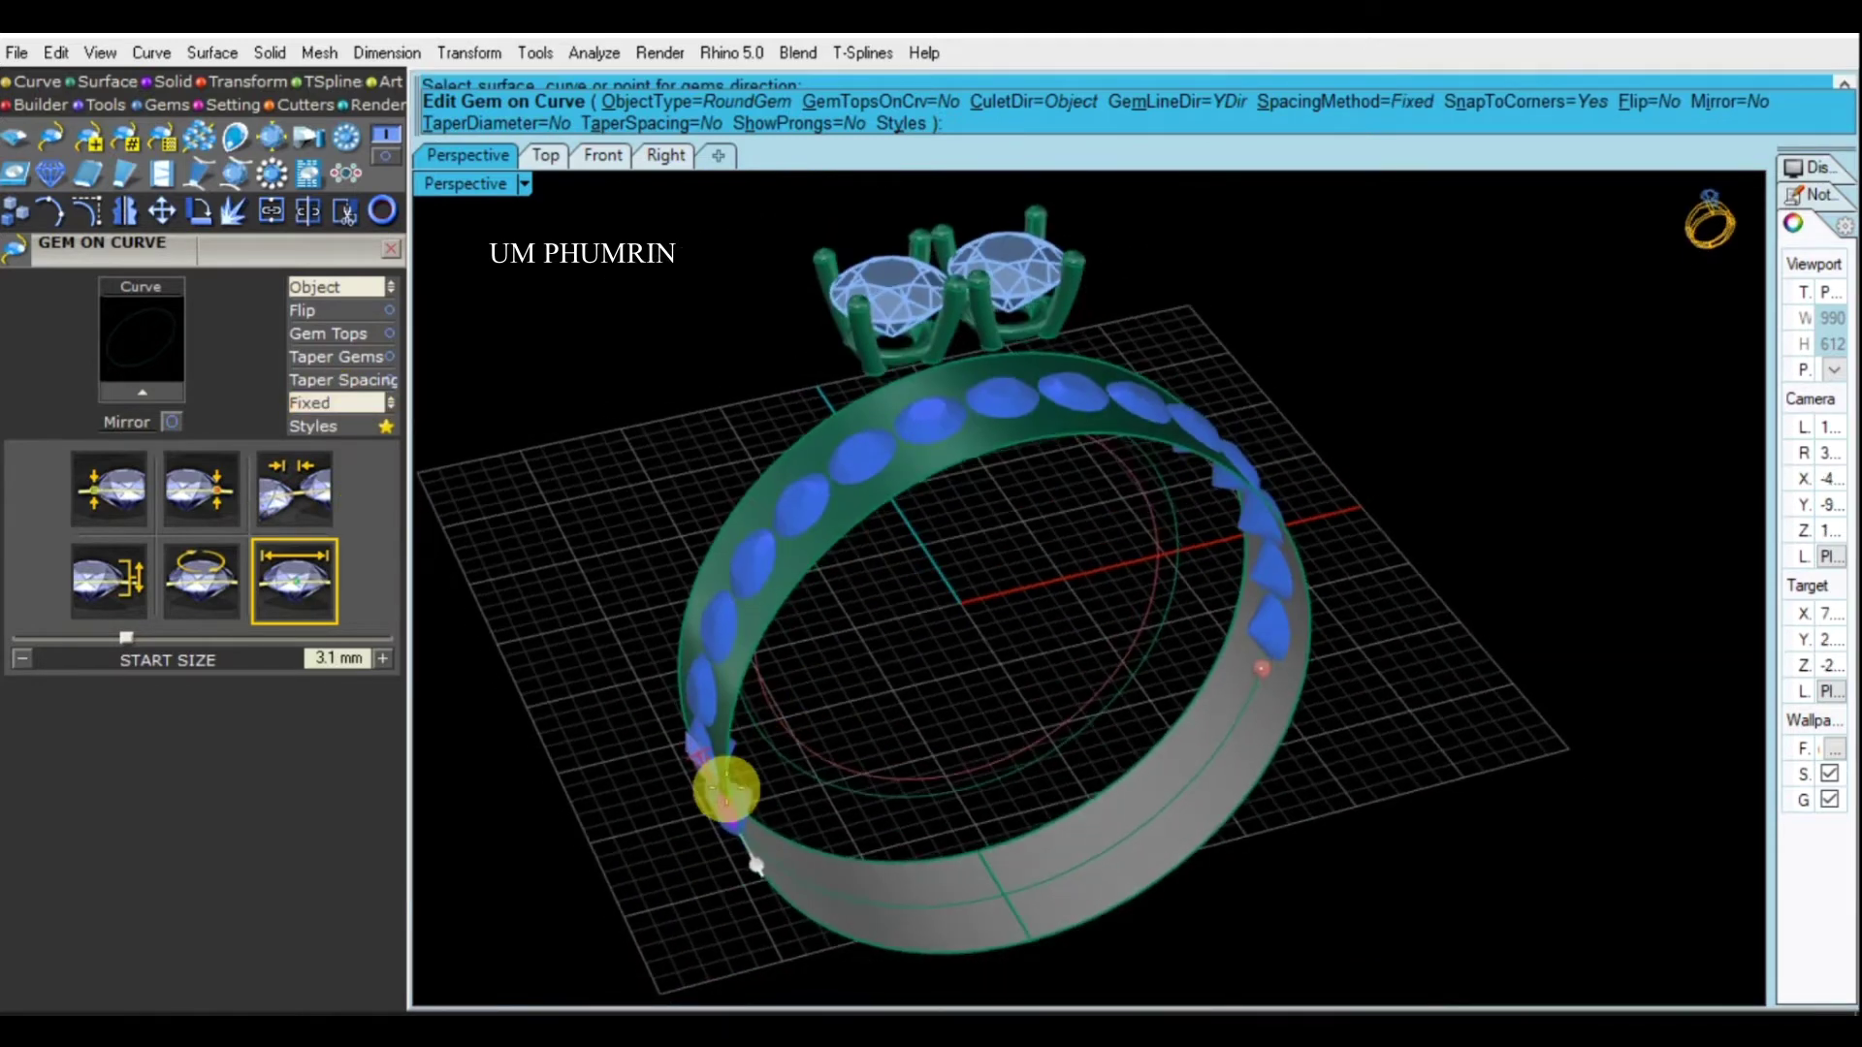
# Drag the row's start and end so it stops near 60% with five gems
pyautogui.moveTo(936, 632)
pyautogui.mouseDown(button='right')
pyautogui.moveTo(727, 782)
pyautogui.moveTo(727, 756)
pyautogui.mouseUp(button='right')
pyautogui.moveTo(761, 820); pyautogui.dragTo(864, 364)
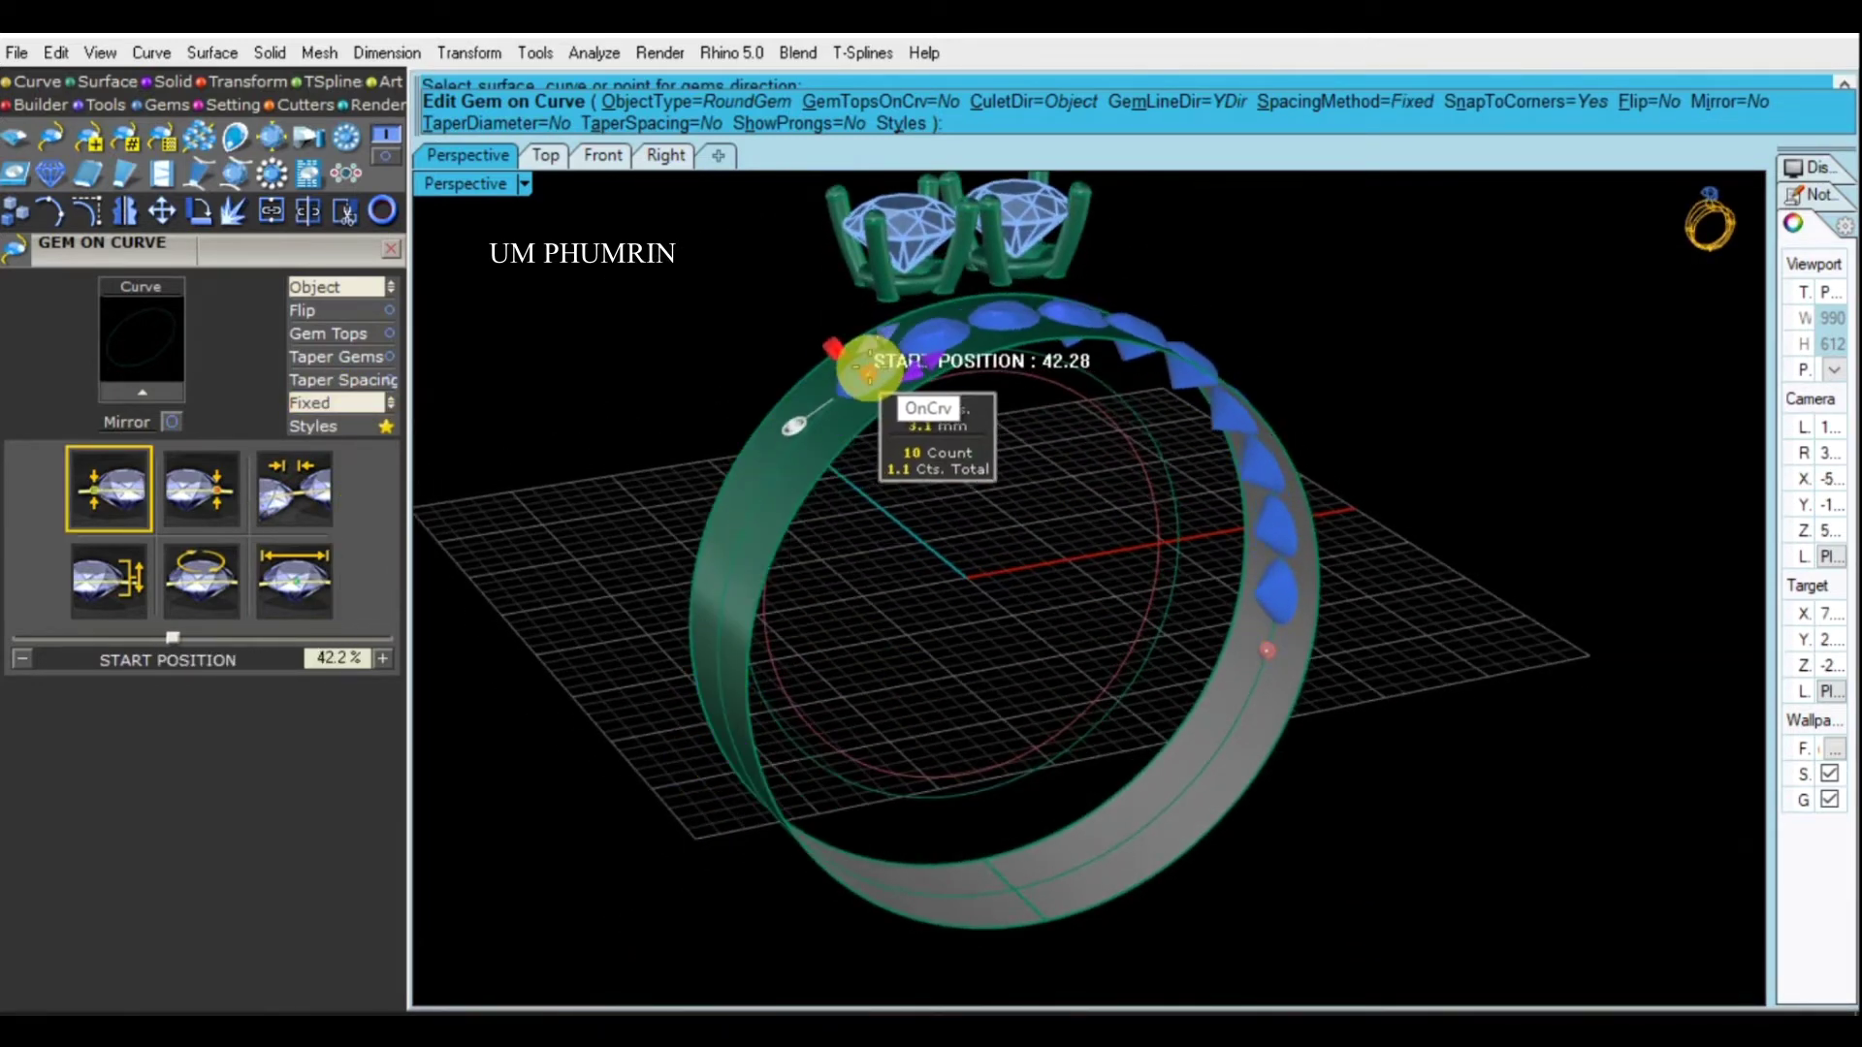
pyautogui.moveTo(864, 365); pyautogui.dragTo(1176, 585, button='right')
pyautogui.moveTo(1176, 584)
pyautogui.mouseDown()
pyautogui.moveTo(1267, 707)
pyautogui.moveTo(1227, 730)
pyautogui.moveTo(1131, 544)
pyautogui.moveTo(1097, 611)
pyautogui.mouseUp()
pyautogui.moveTo(1097, 611); pyautogui.dragTo(1107, 677, button='right')
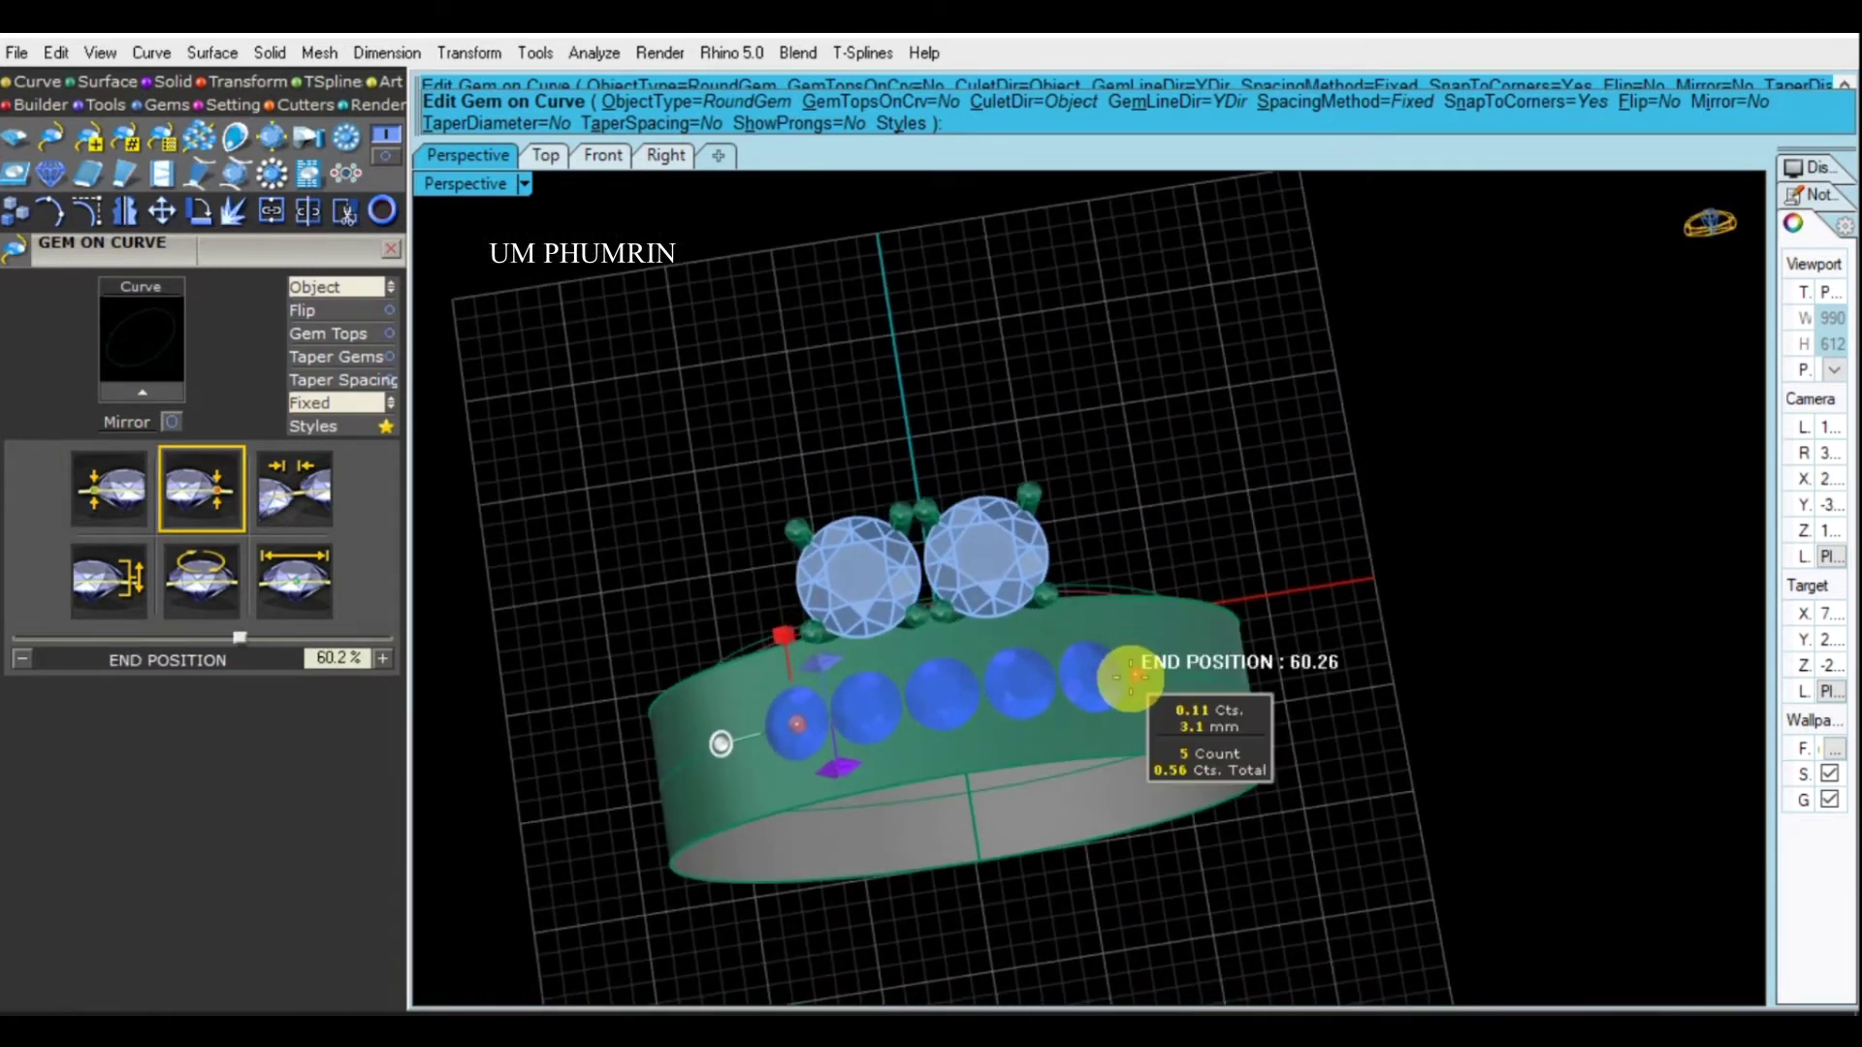
# Adjust the gem row's start position on the band in the Front view
pyautogui.click(604, 155)
pyautogui.scroll(2, 844, 428)
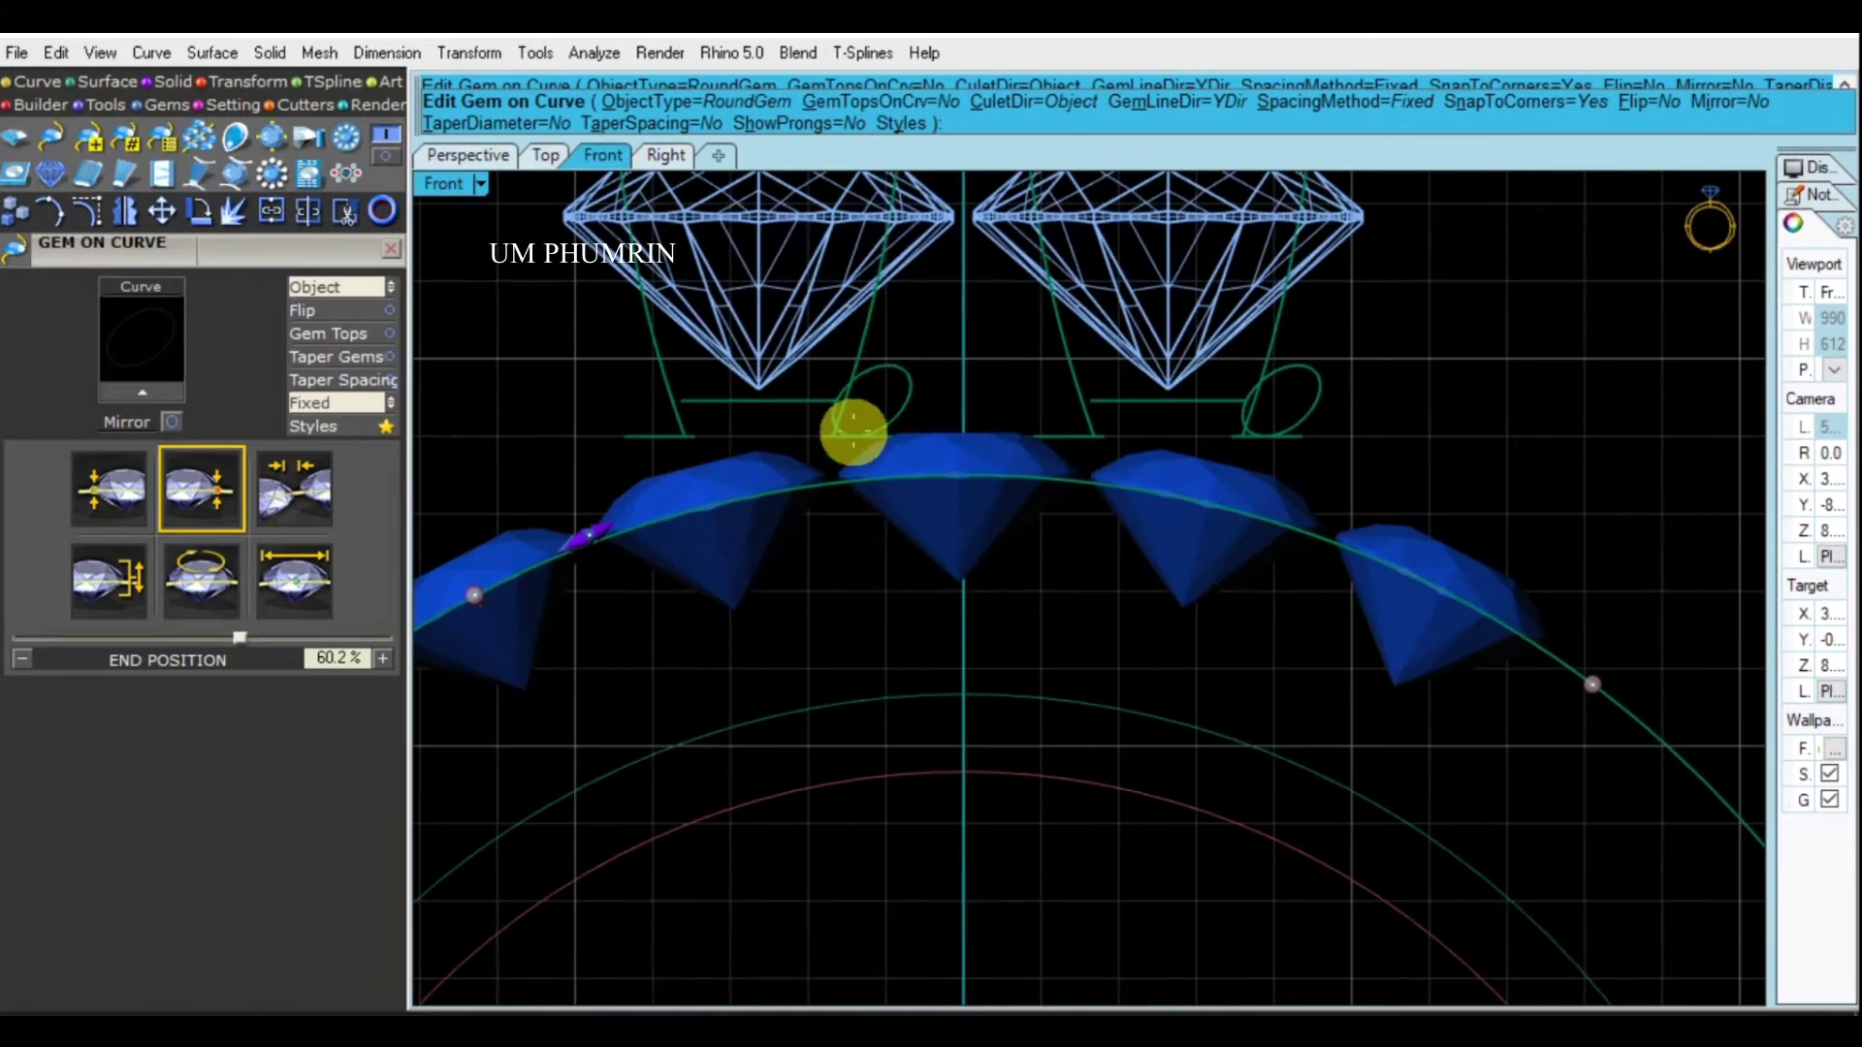
pyautogui.scroll(2, 602, 528)
pyautogui.moveTo(603, 527); pyautogui.dragTo(644, 514)
pyautogui.scroll(-2, 669, 499)
pyautogui.scroll(-2, 669, 500)
# Review the 3.1 mm start size and 0.12 mm spacing, then commit the five gems
pyautogui.click(468, 155)
pyautogui.moveTo(617, 248)
pyautogui.mouseDown(button='right')
pyautogui.moveTo(1155, 528)
pyautogui.moveTo(1212, 500)
pyautogui.moveTo(1409, 582)
pyautogui.moveTo(1097, 511)
pyautogui.moveTo(987, 643)
pyautogui.moveTo(1014, 528)
pyautogui.moveTo(982, 578)
pyautogui.mouseUp(button='right')
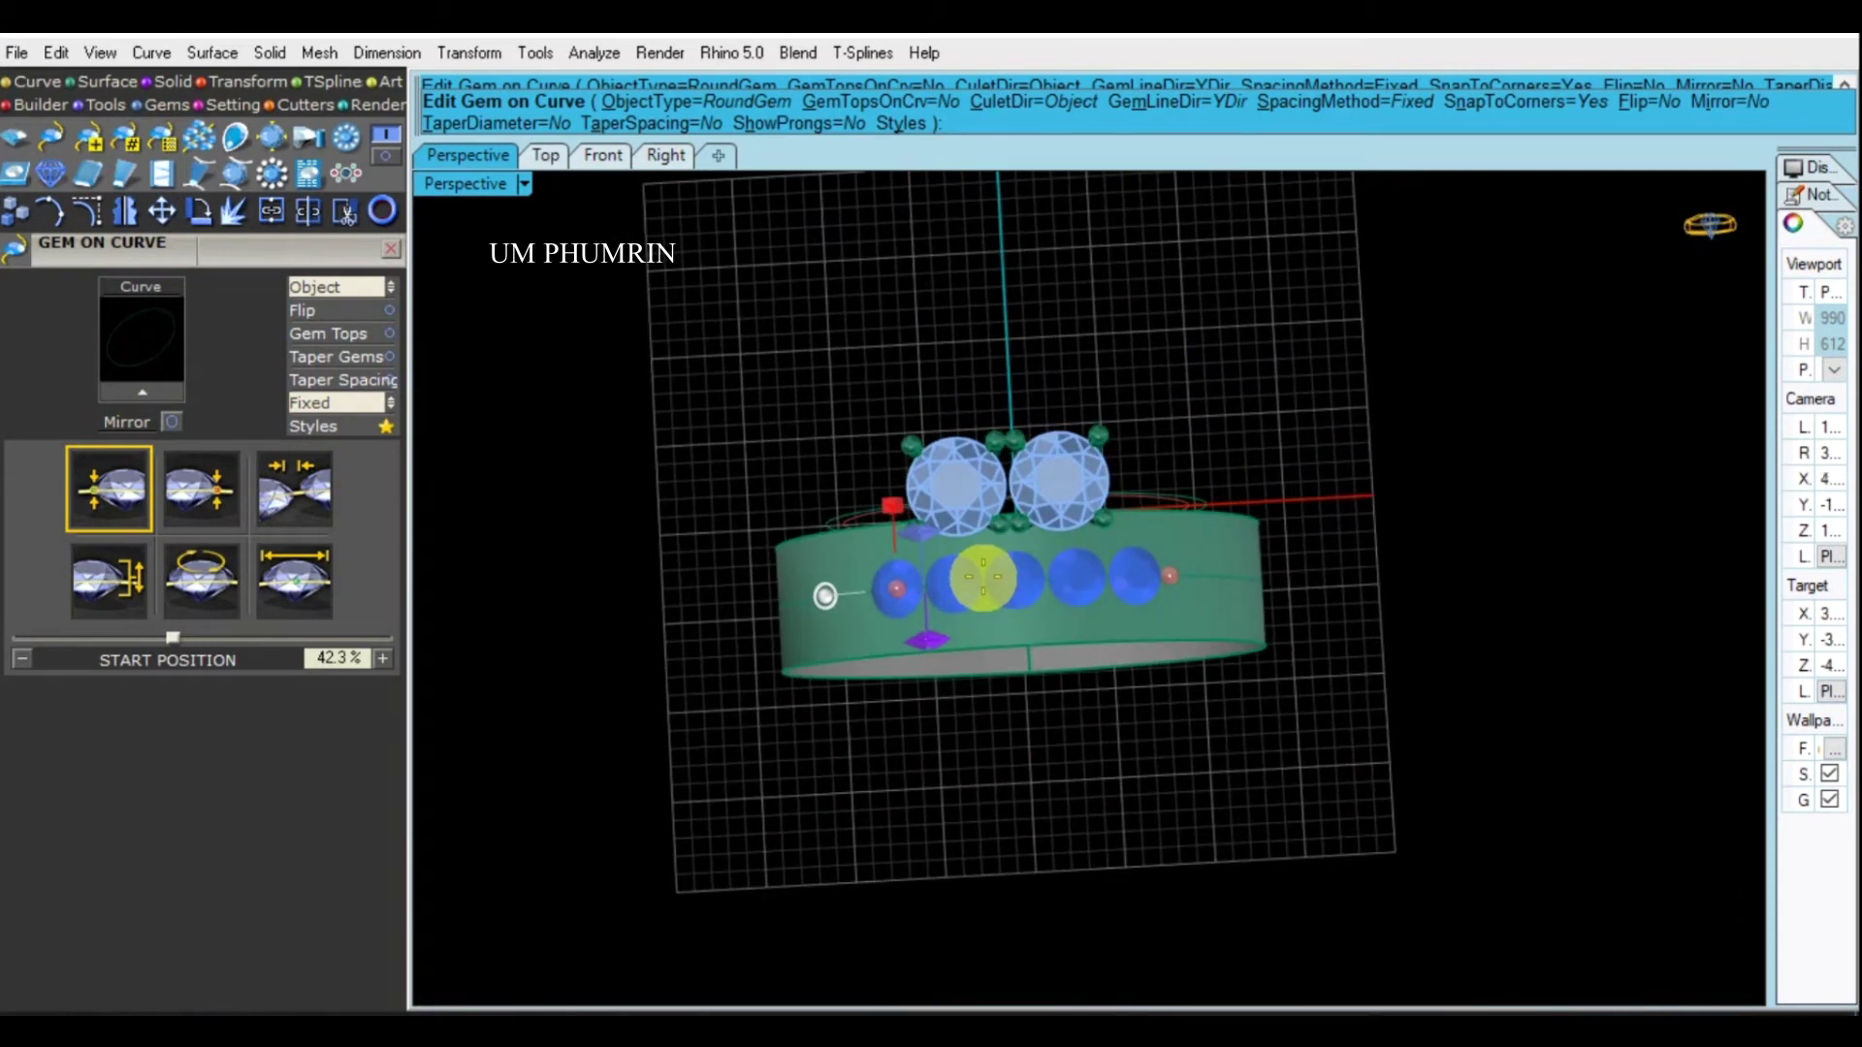
pyautogui.click(294, 580)
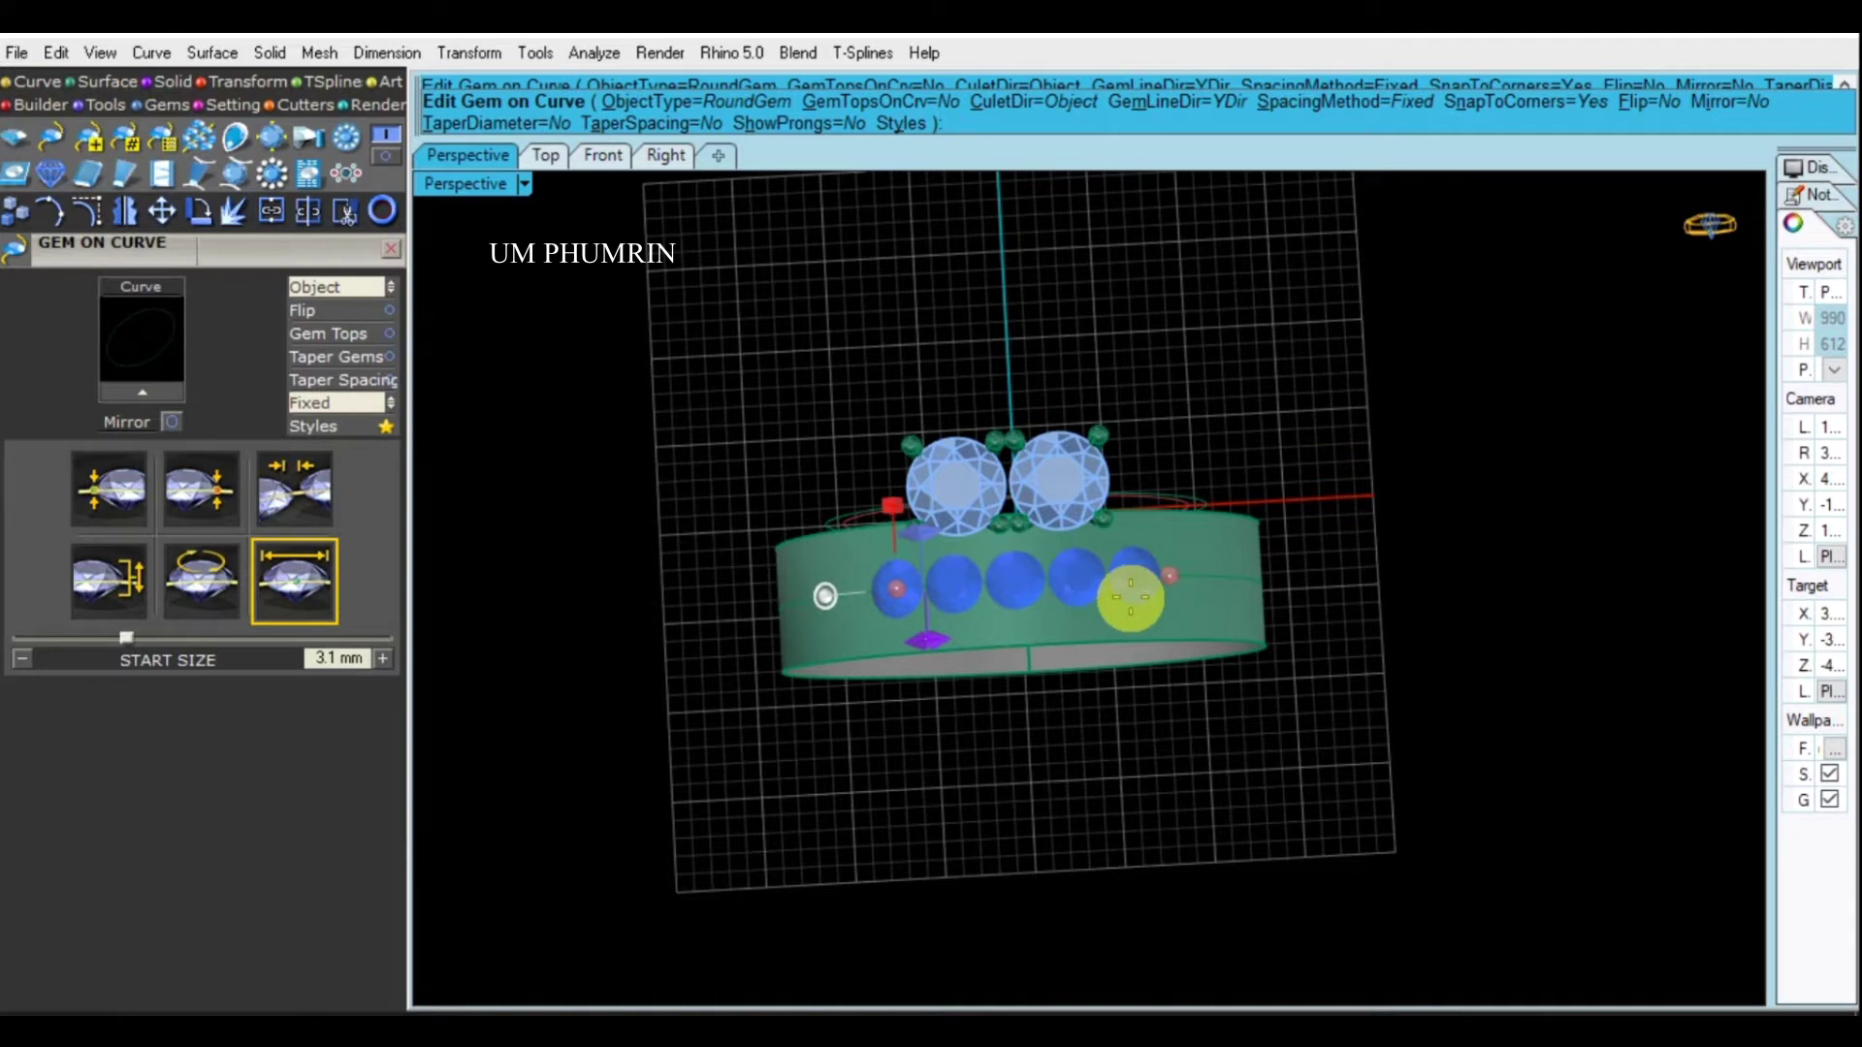
pyautogui.click(300, 501)
pyautogui.moveTo(979, 577); pyautogui.dragTo(1028, 521, button='right')
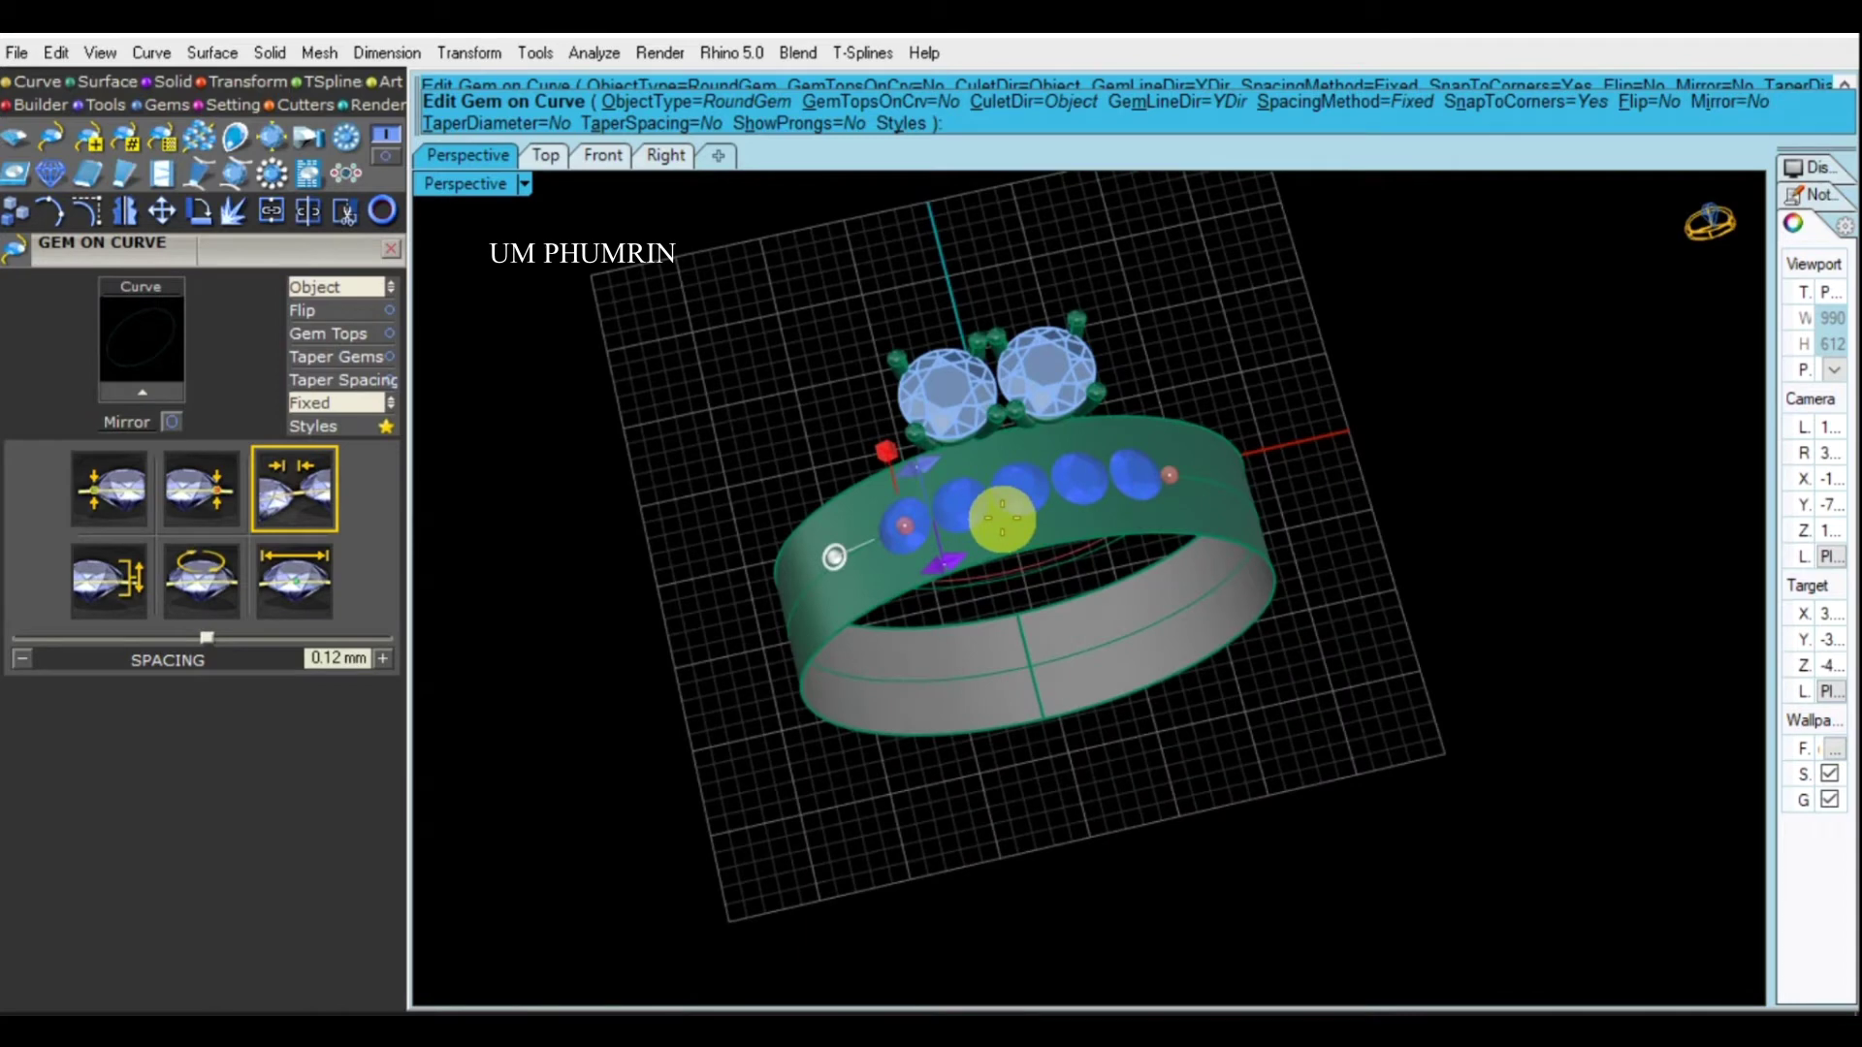
pyautogui.press('Return')
pyautogui.moveTo(990, 518)
pyautogui.mouseDown(button='right')
pyautogui.moveTo(1034, 596)
pyautogui.moveTo(1121, 311)
pyautogui.moveTo(985, 362)
pyautogui.moveTo(636, 358)
pyautogui.moveTo(1180, 433)
pyautogui.moveTo(1164, 444)
pyautogui.mouseUp(button='right')
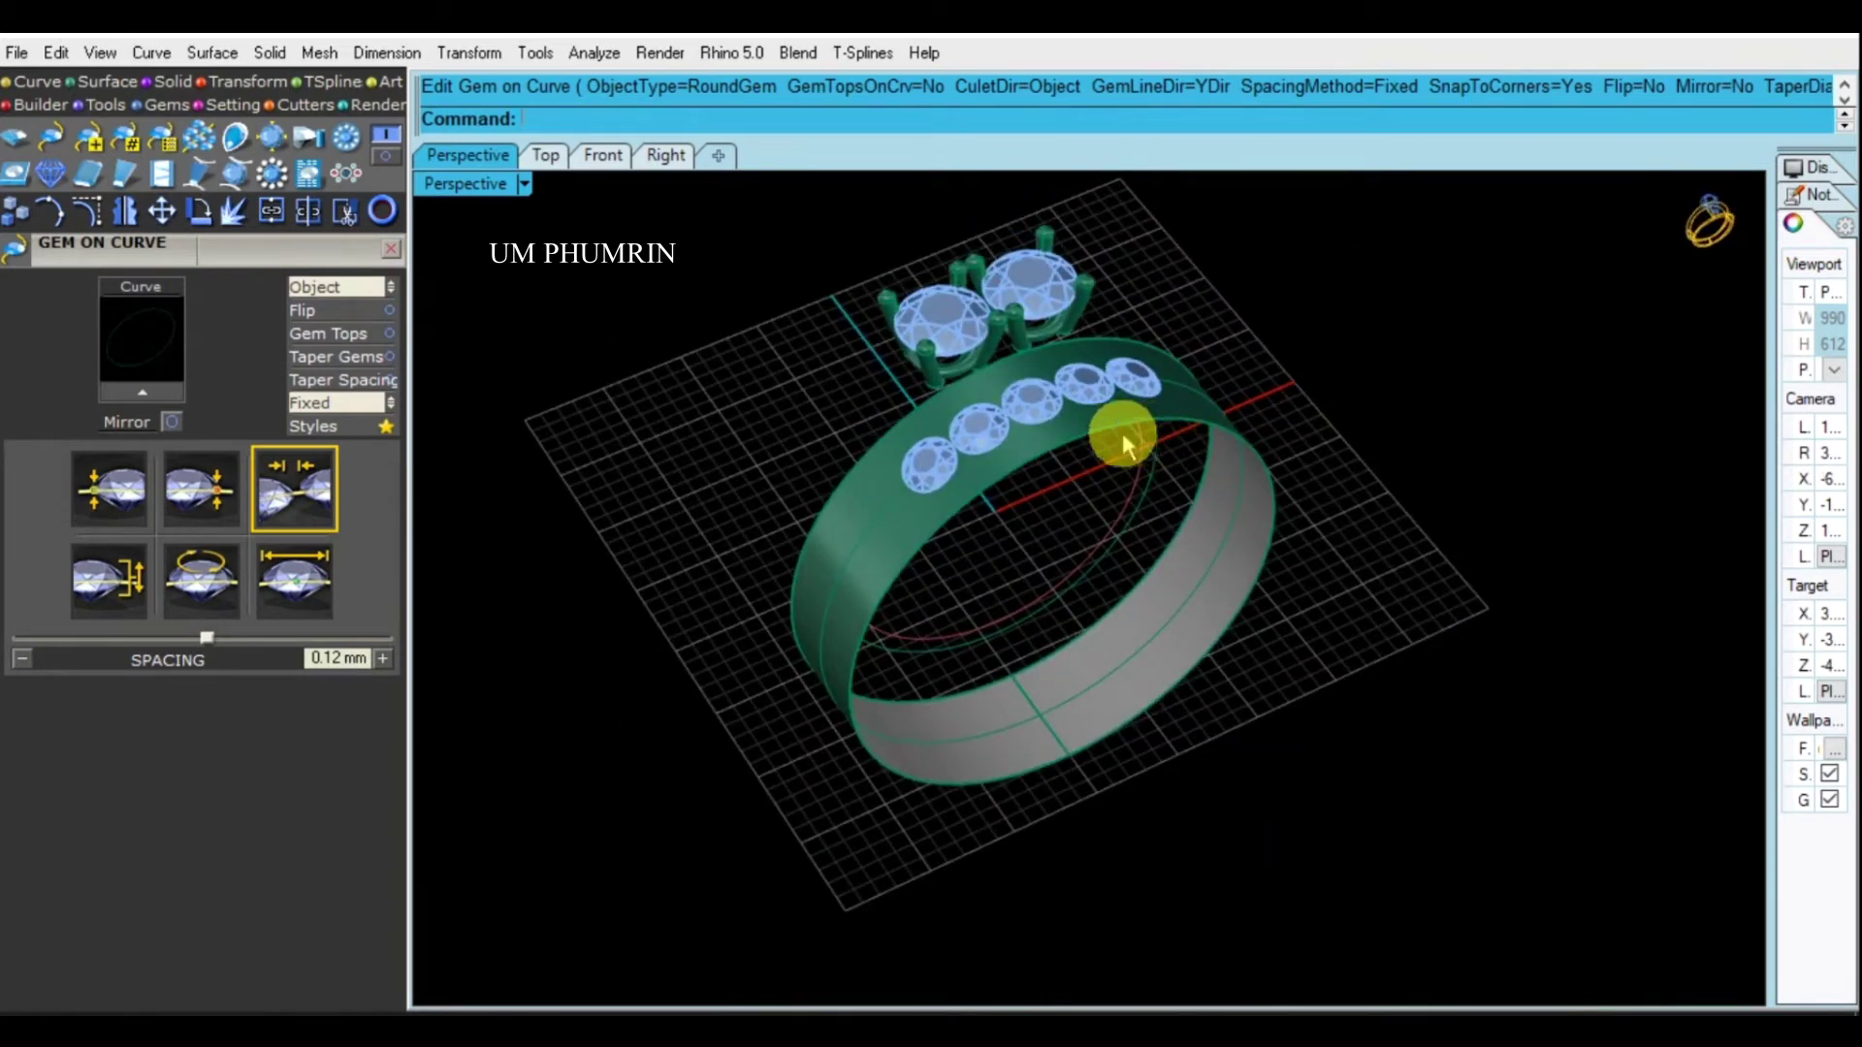
# Select and delete the plain ring band in Perspective
pyautogui.click(560, 161)
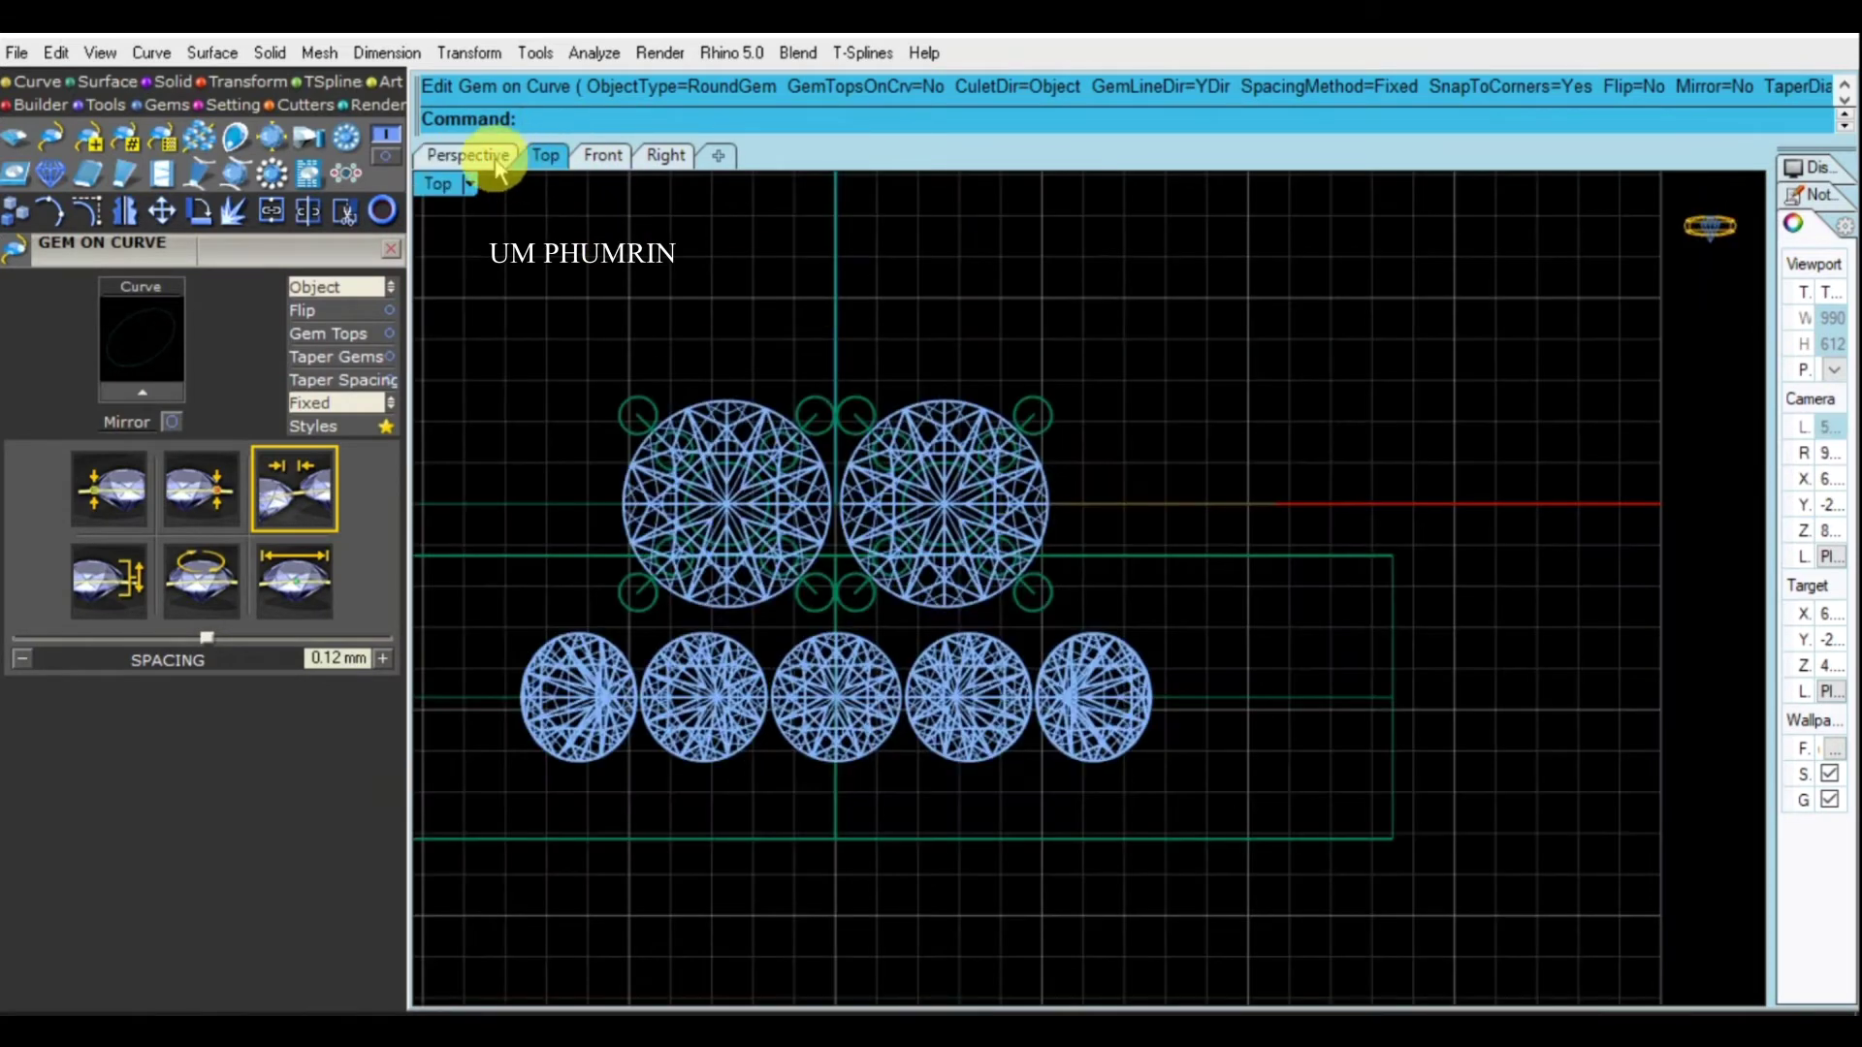
pyautogui.click(505, 173)
pyautogui.click(1197, 428)
pyautogui.moveTo(1197, 428)
pyautogui.mouseDown(button='right')
pyautogui.moveTo(1083, 468)
pyautogui.moveTo(1195, 521)
pyautogui.mouseUp(button='right')
pyautogui.press('Return')
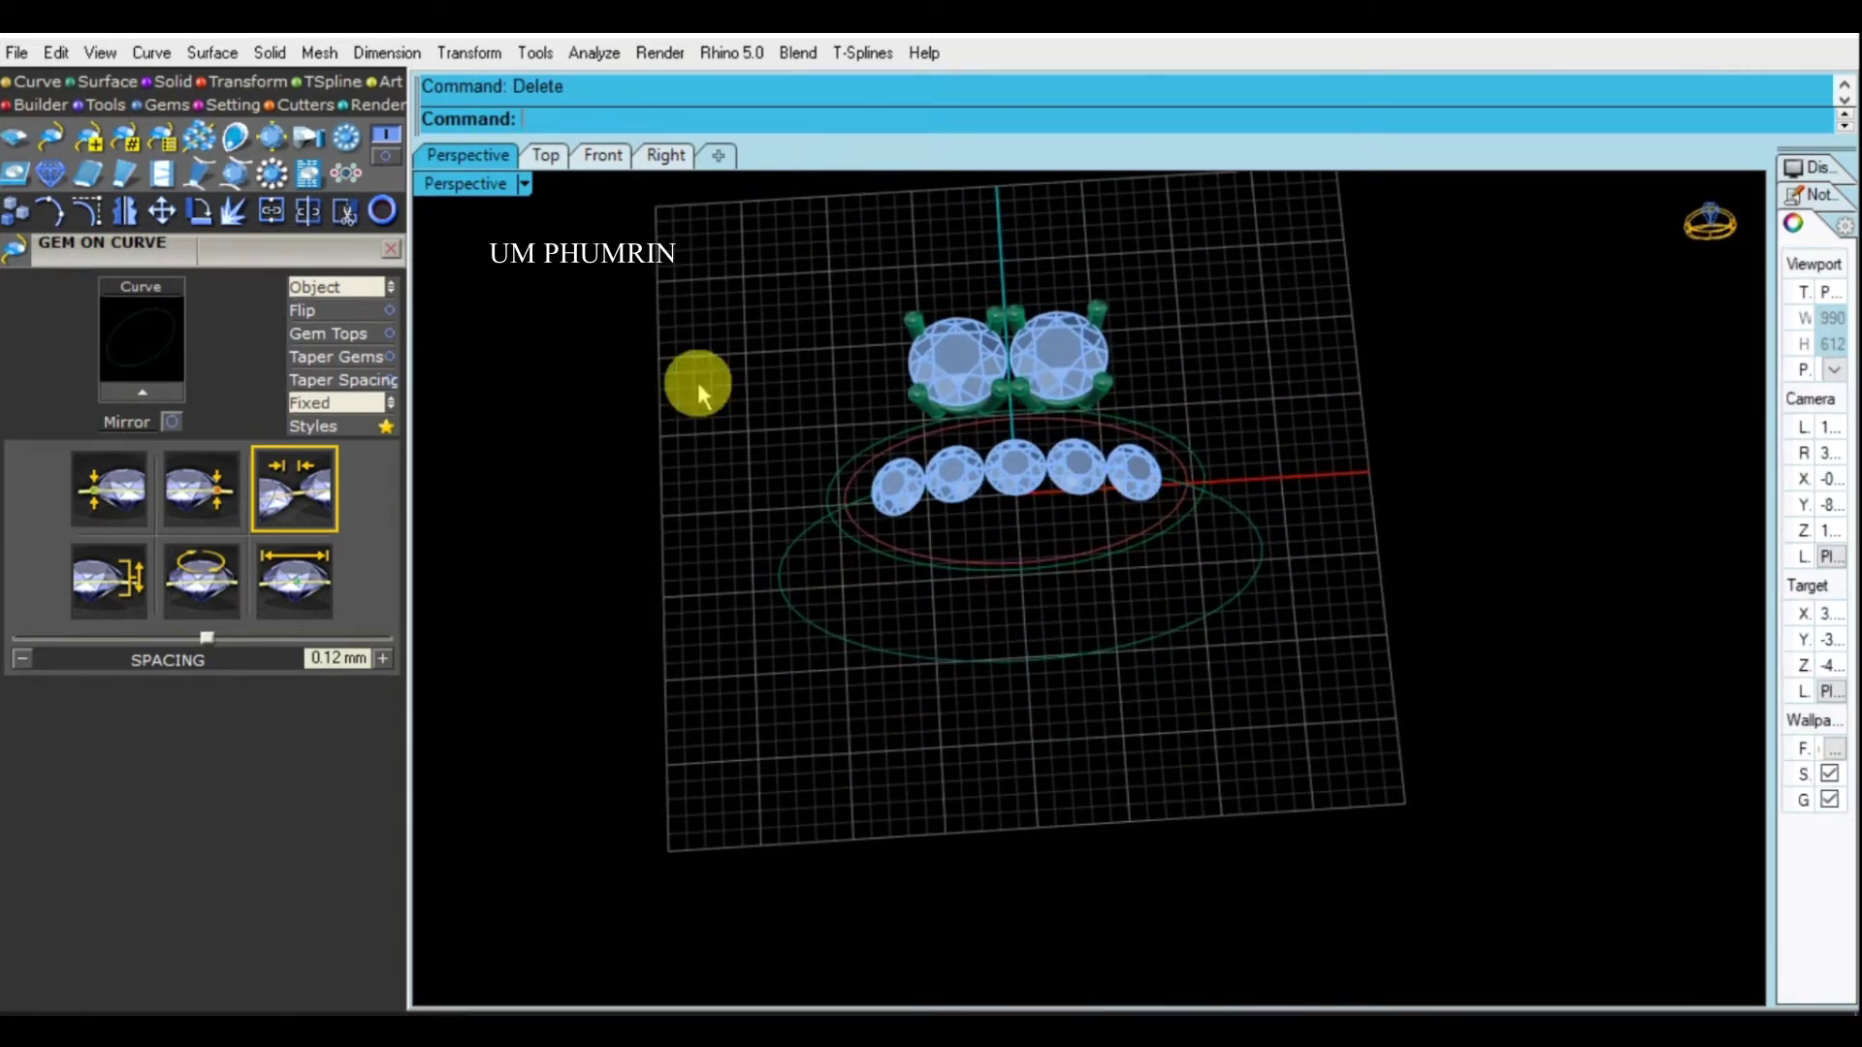
# Select the five accent gems, try rotating them in Top view, then cancel
pyautogui.click(605, 155)
pyautogui.scroll(-2, 972, 478)
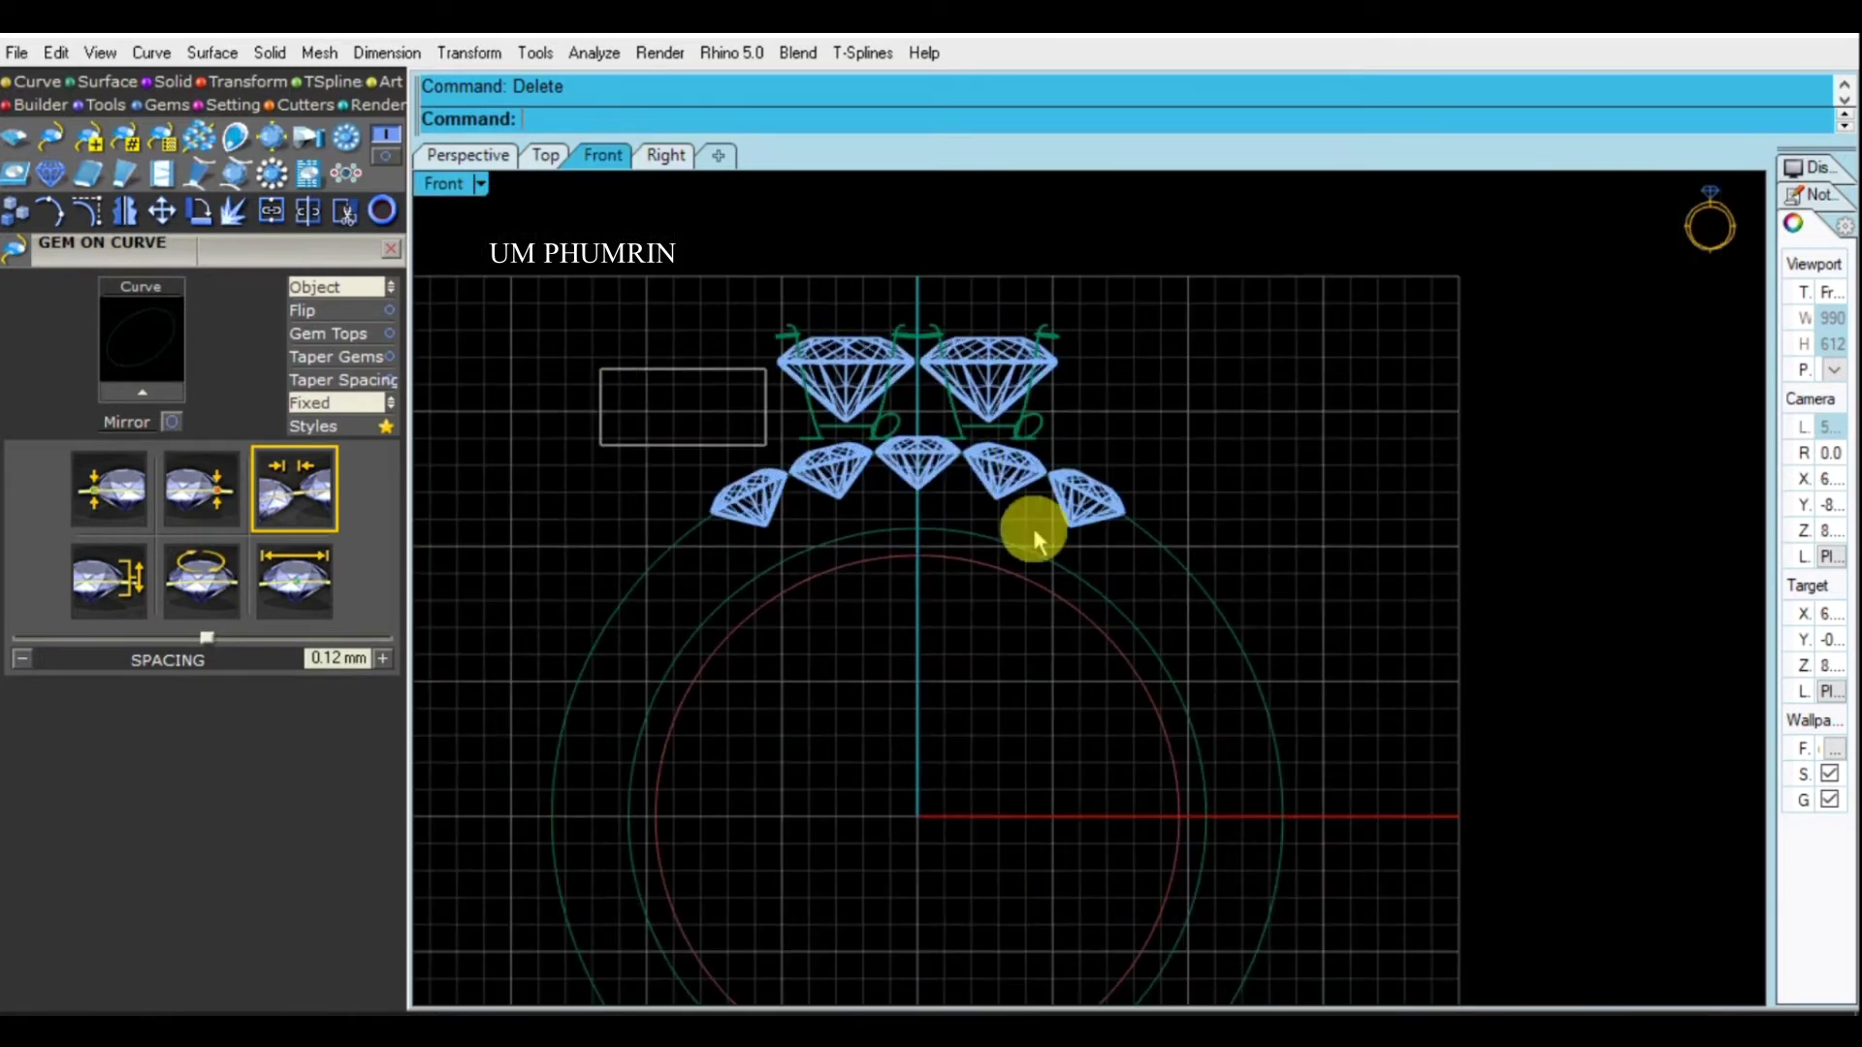
pyautogui.moveTo(710, 422); pyautogui.dragTo(1060, 560)
pyautogui.click(546, 156)
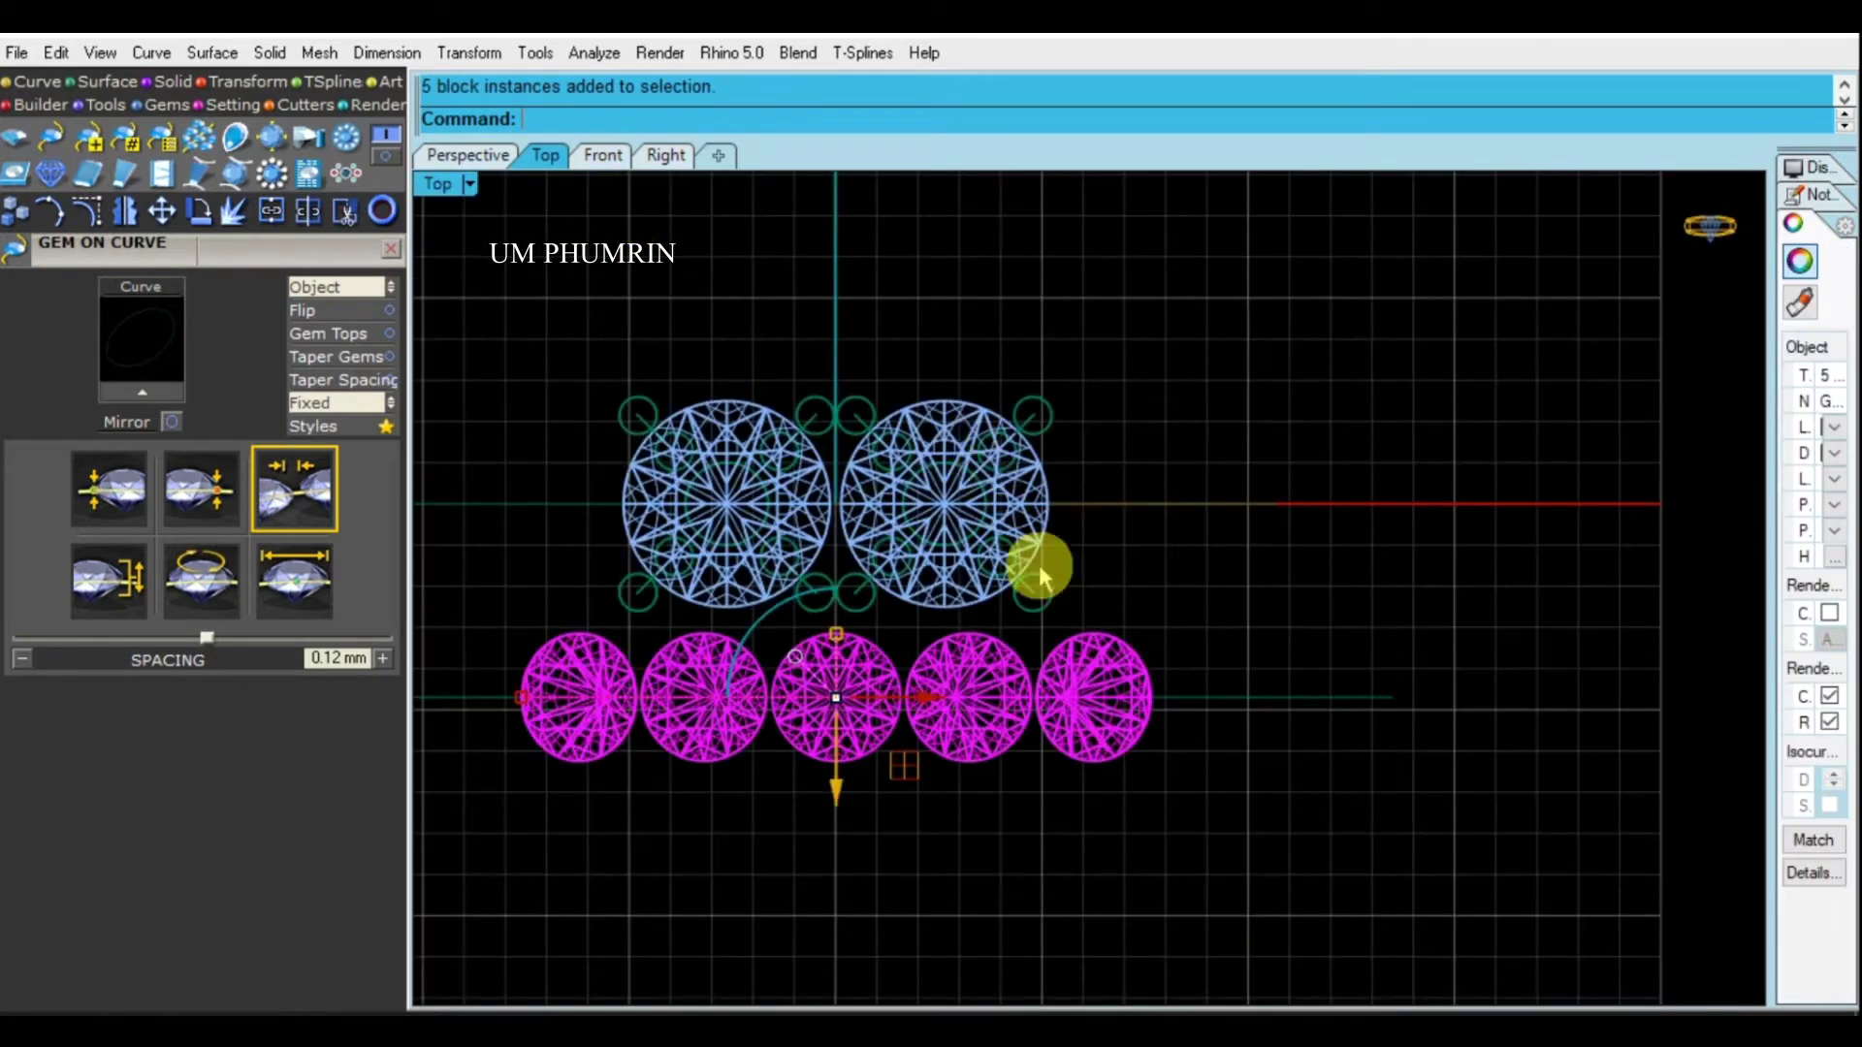
pyautogui.moveTo(1038, 562); pyautogui.dragTo(960, 625, button='right')
pyautogui.moveTo(926, 509); pyautogui.dragTo(887, 514)
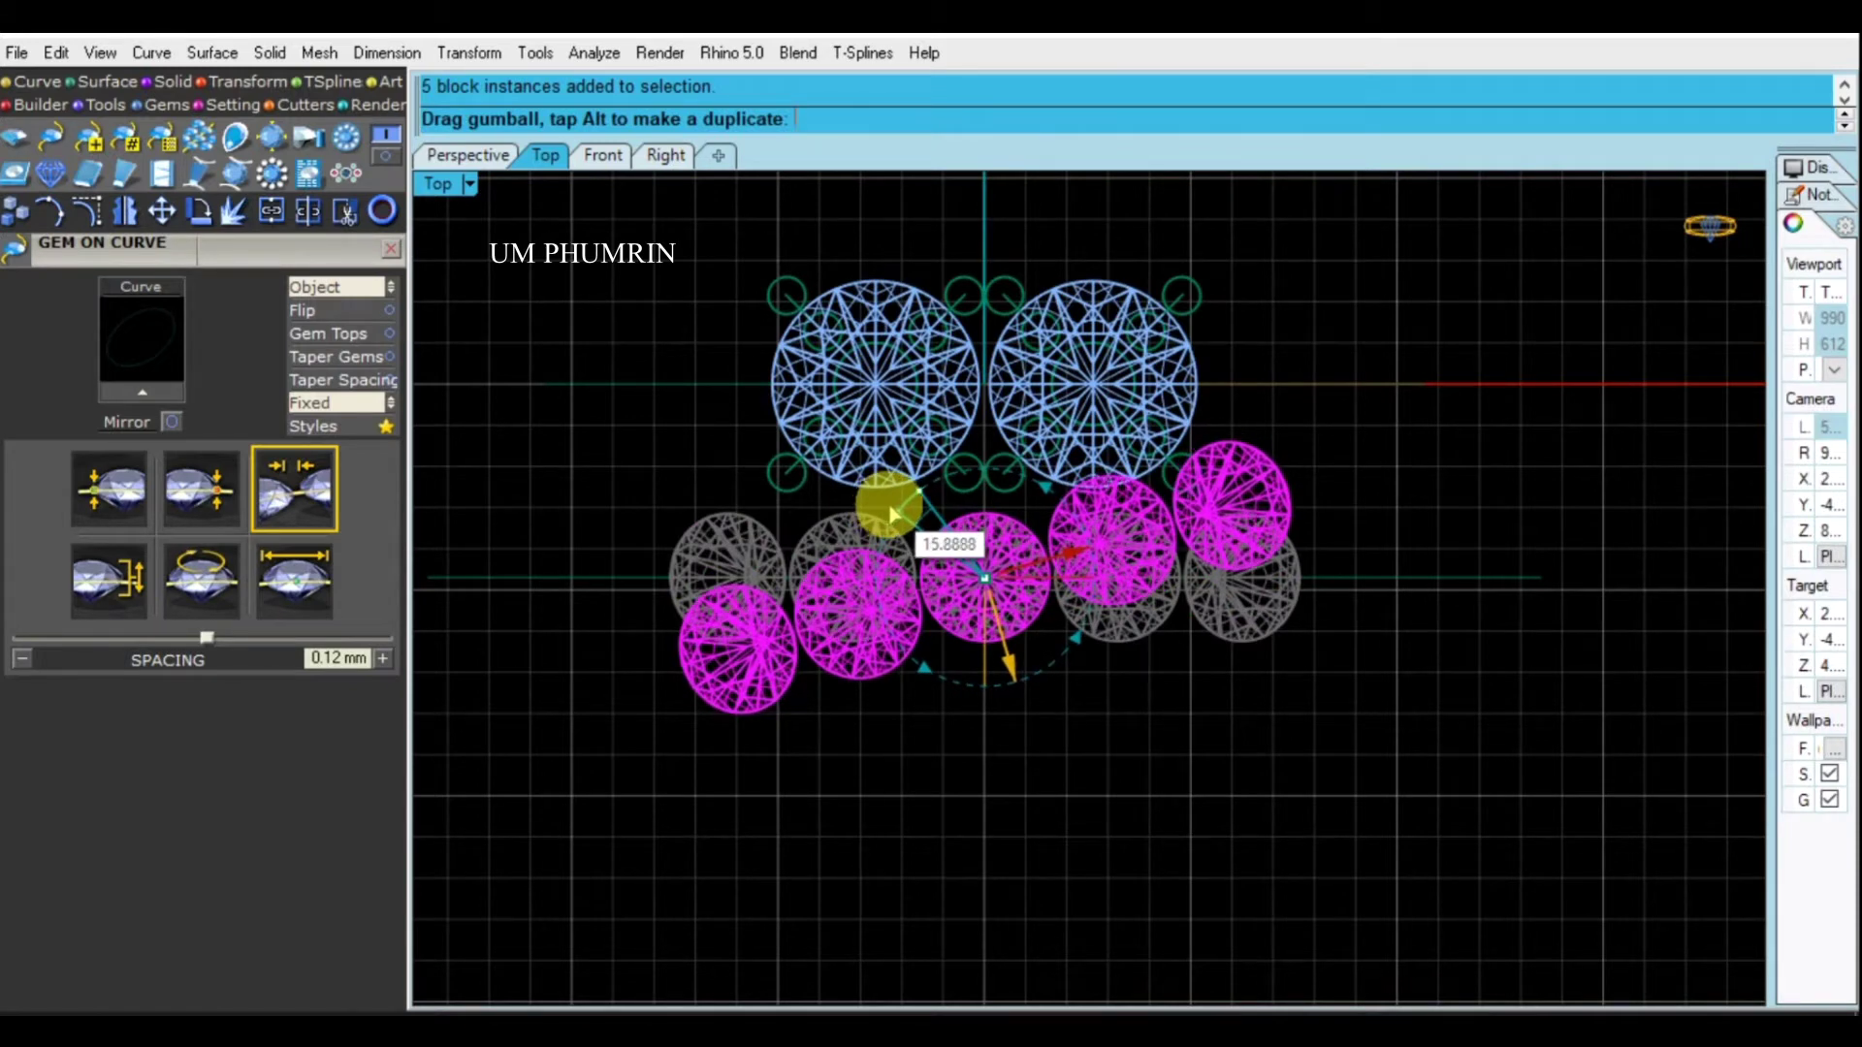
pyautogui.press('Escape')
pyautogui.press('Escape')
pyautogui.click(1066, 451)
# Rotate the two centre stones with their prongs, then the five accent gems, in Top view
pyautogui.click(1205, 436)
pyautogui.moveTo(1205, 436); pyautogui.dragTo(744, 451)
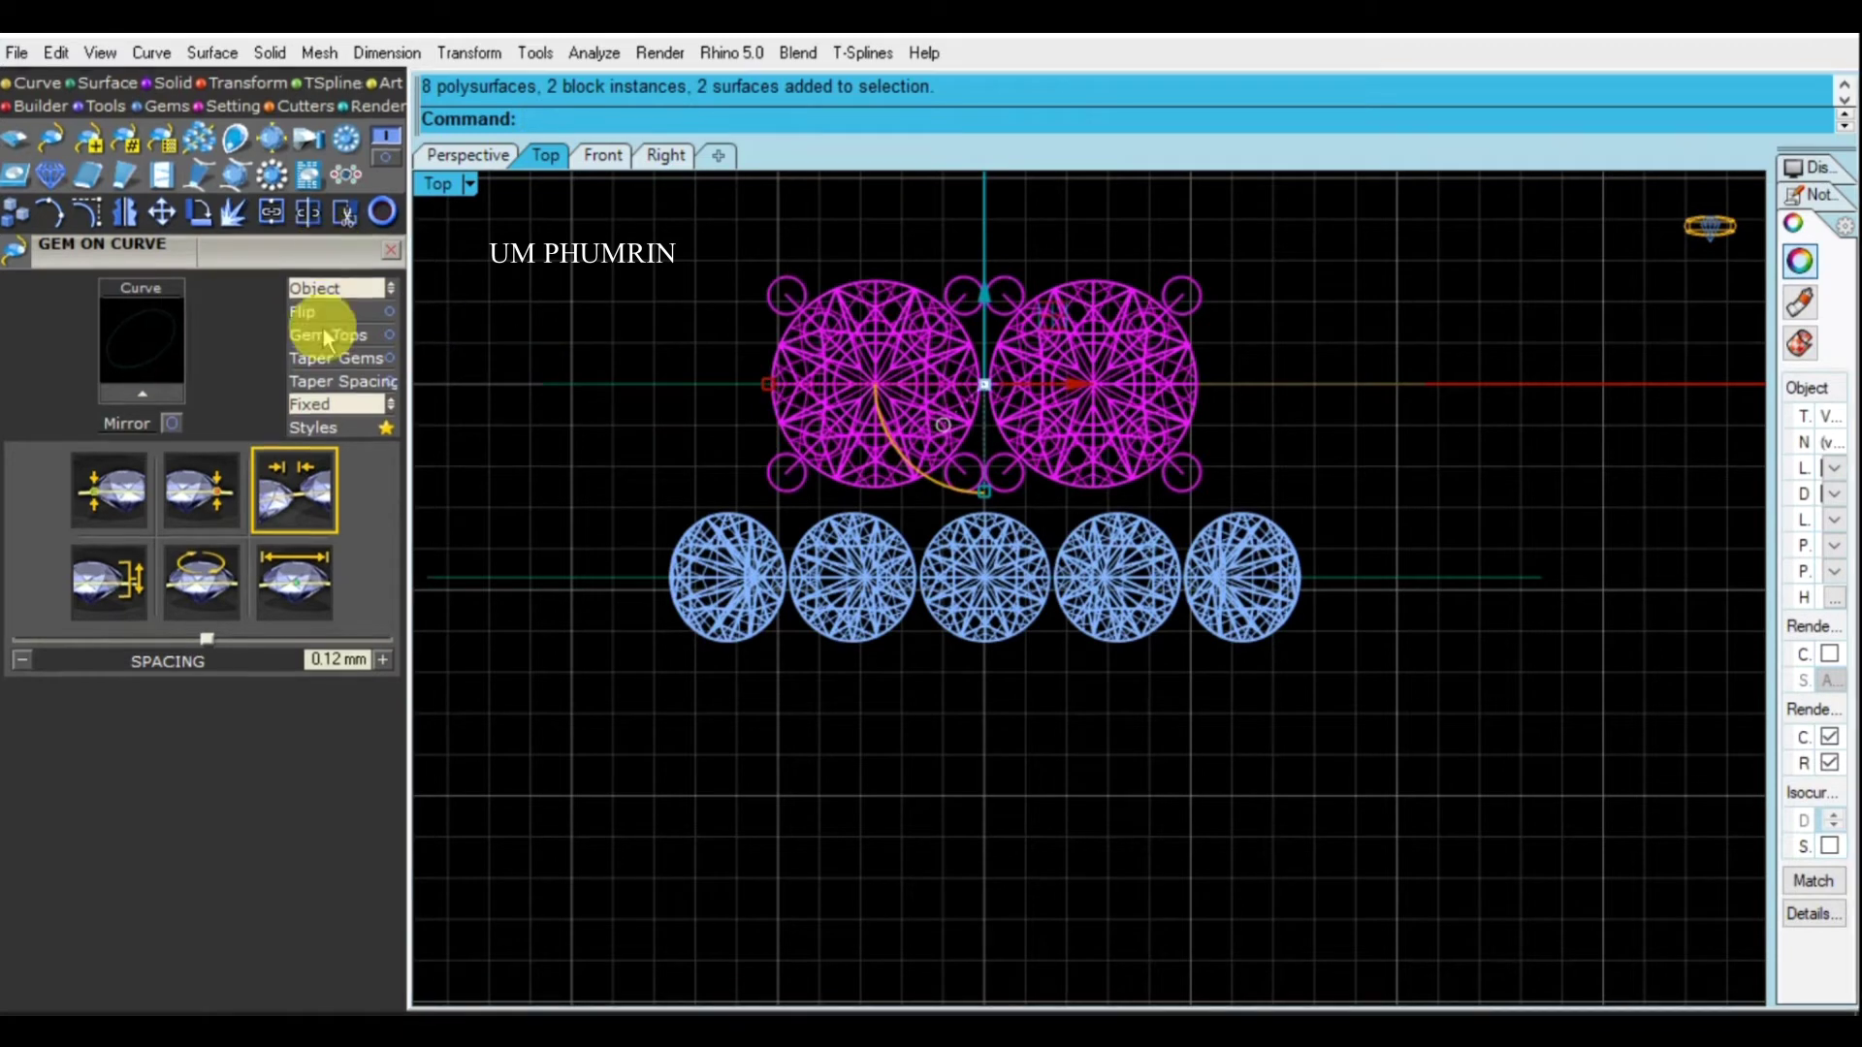
pyautogui.scroll(3, 307, 521)
pyautogui.moveTo(323, 207); pyautogui.dragTo(316, 476)
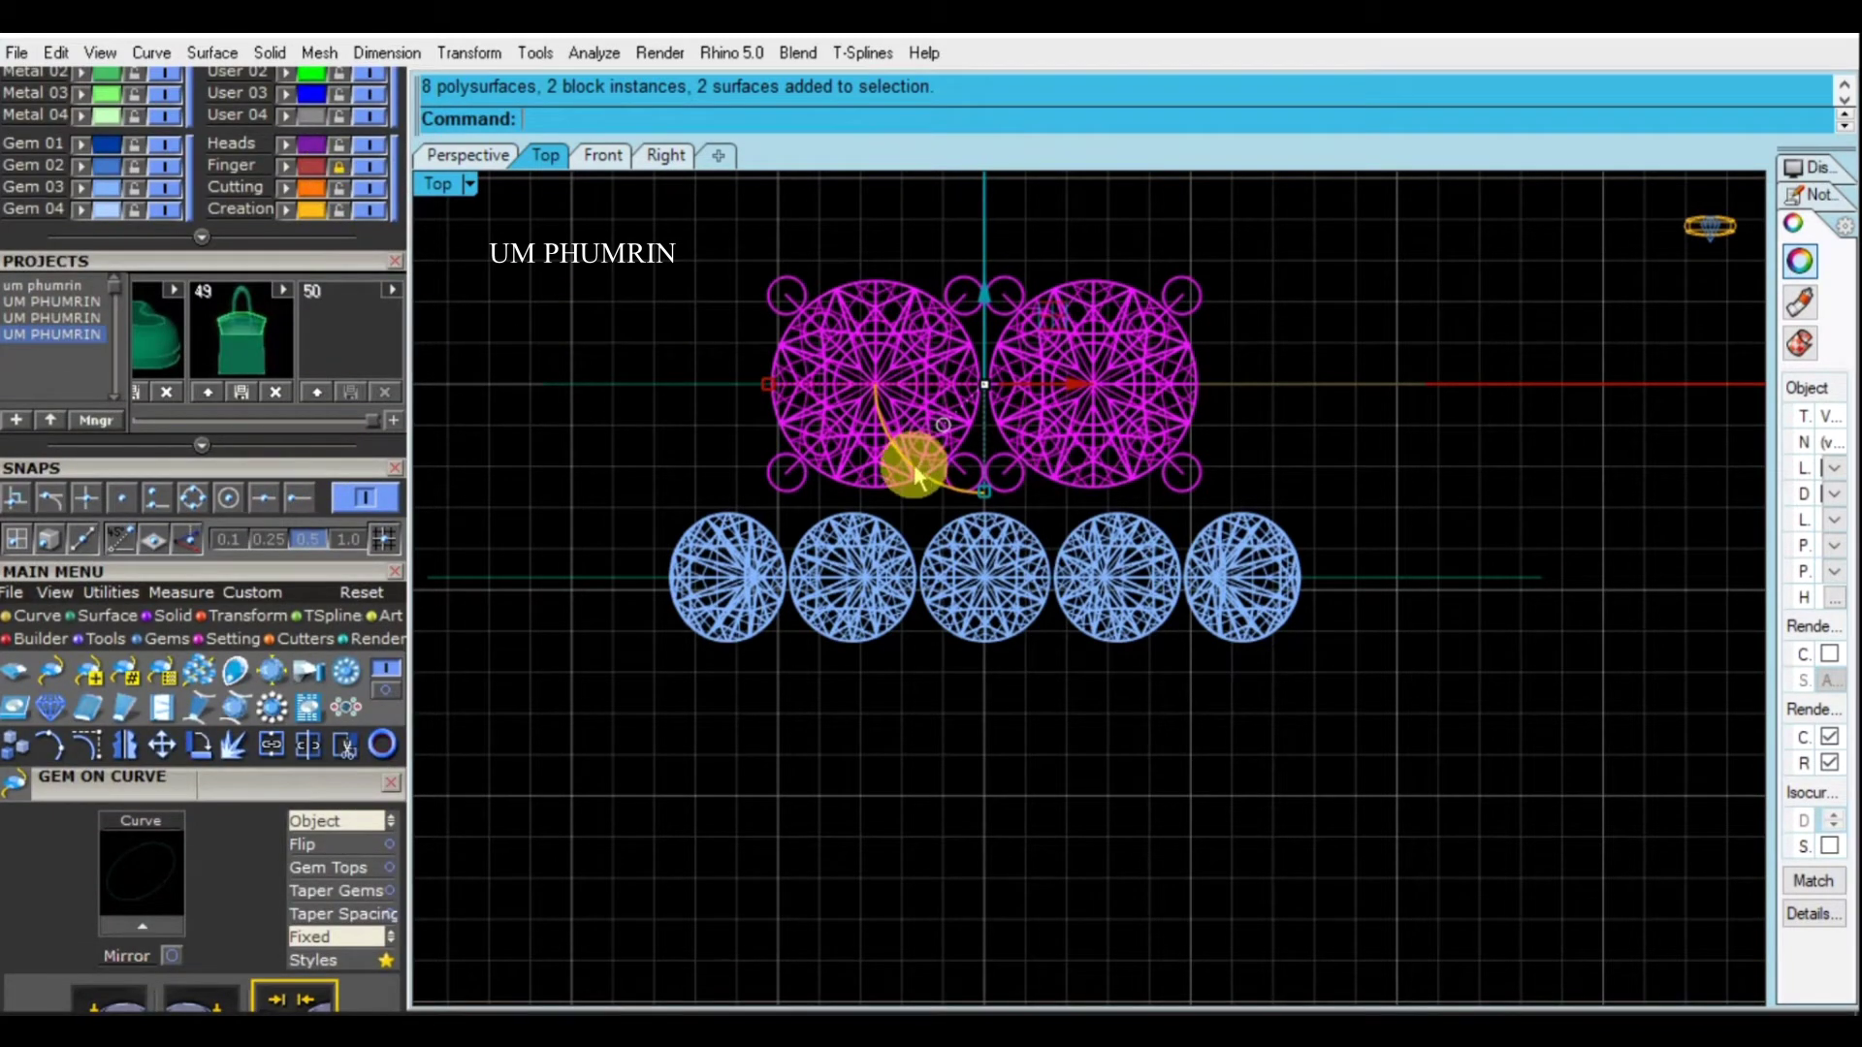
pyautogui.moveTo(908, 455); pyautogui.dragTo(961, 496)
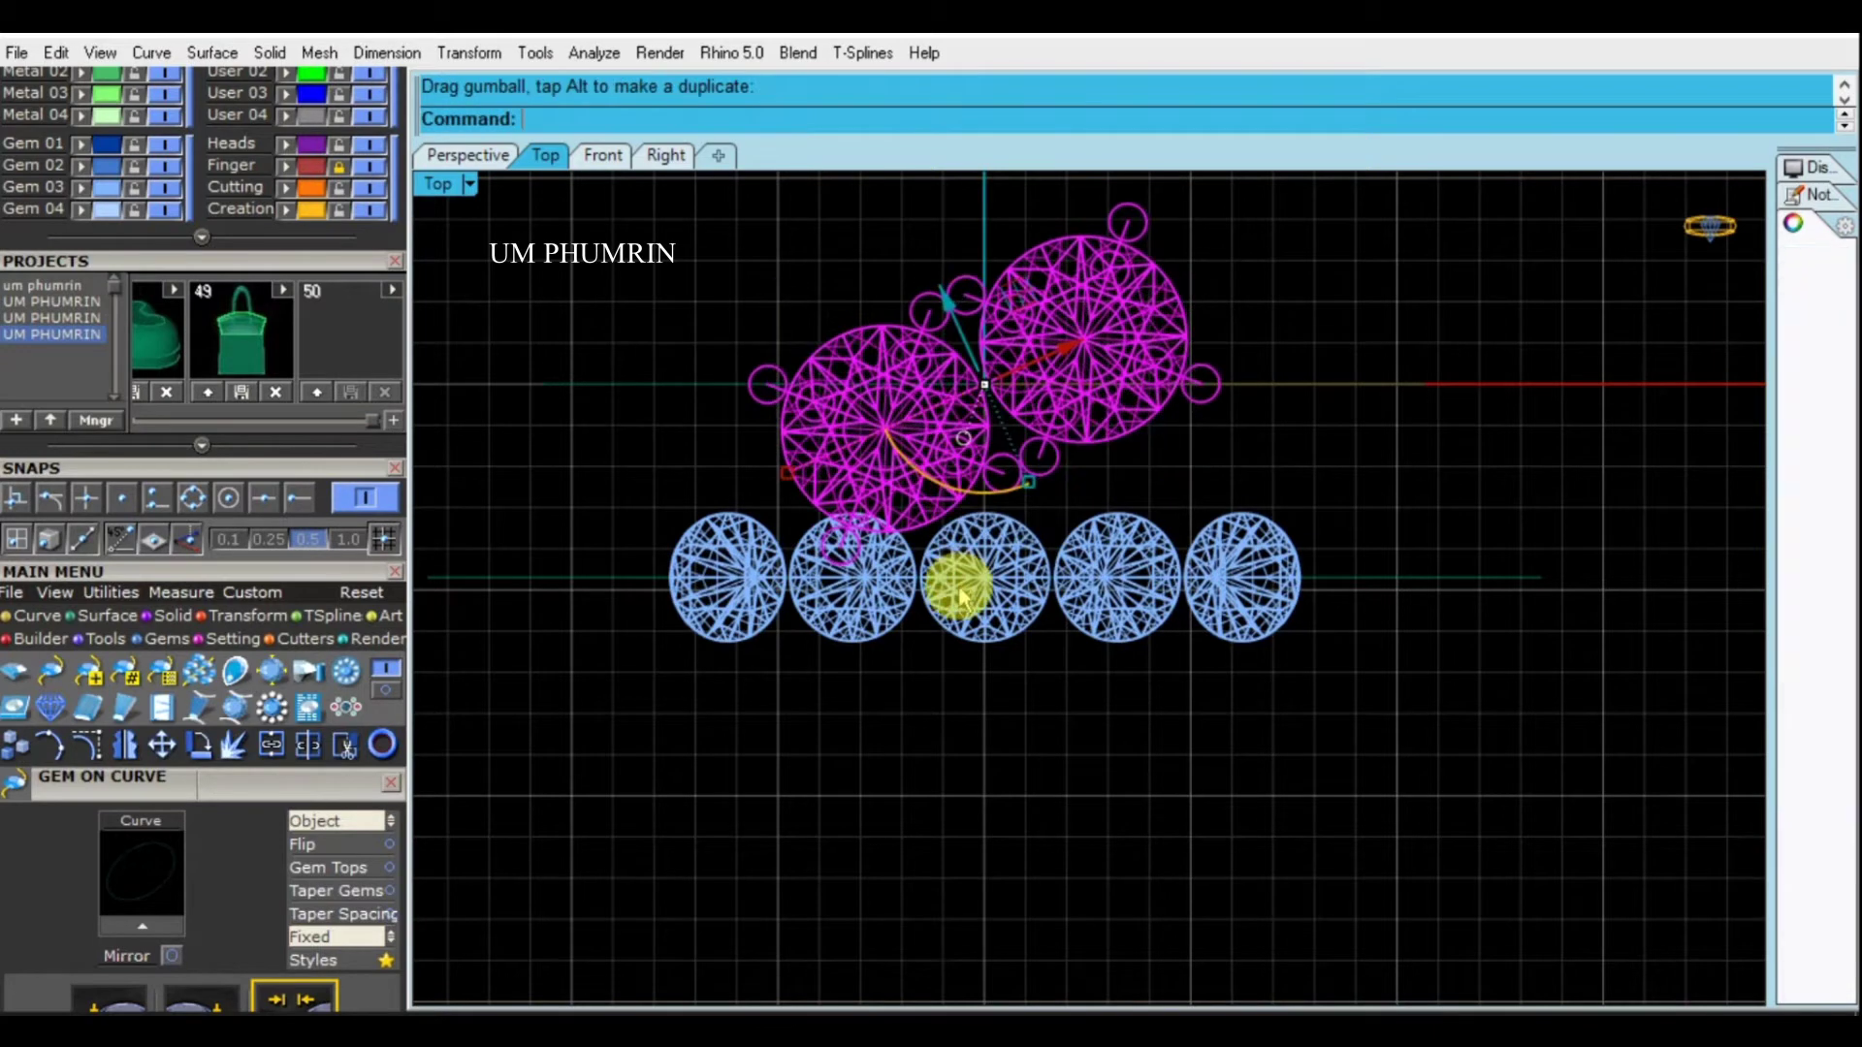
pyautogui.click(967, 615)
pyautogui.moveTo(902, 658); pyautogui.dragTo(931, 652)
# Refine the angles of the centre stones and accent row into a rising diagonal
pyautogui.click(922, 478)
pyautogui.keyDown('shift'); pyautogui.click(1031, 403); pyautogui.keyUp('shift')
pyautogui.click(965, 448)
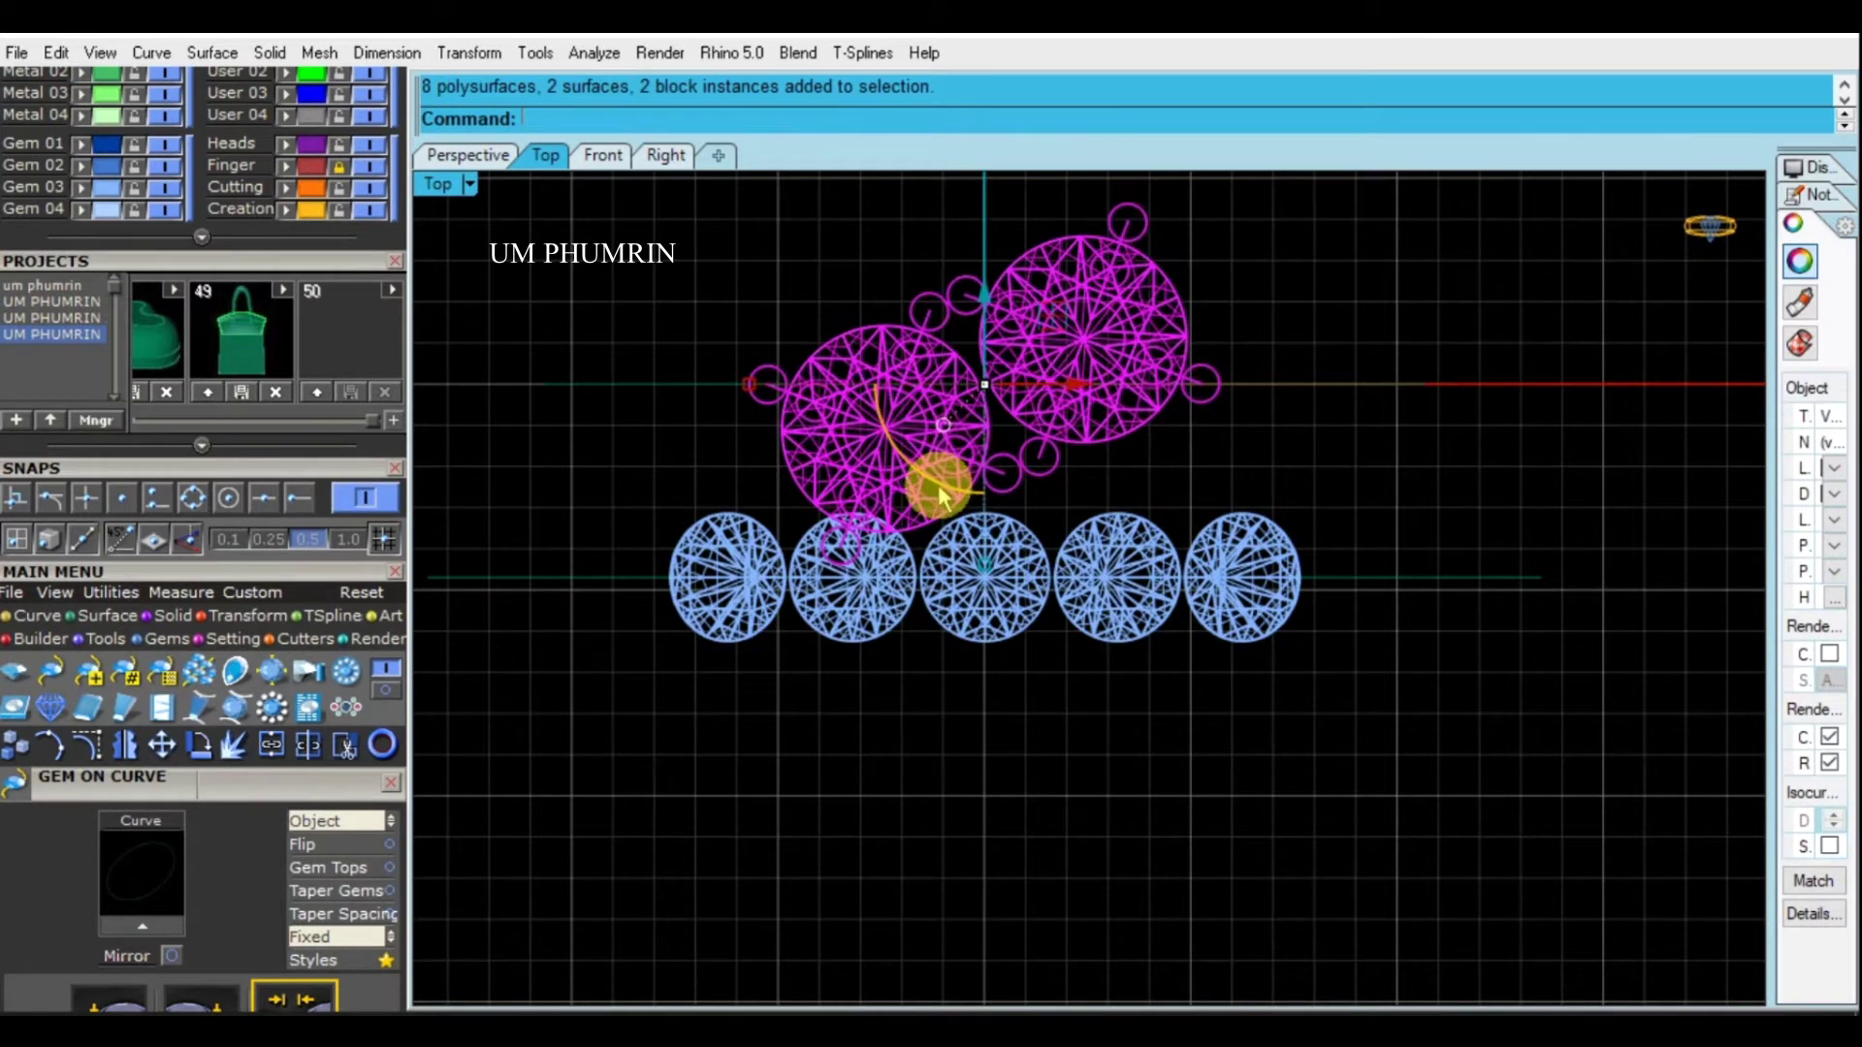
pyautogui.moveTo(940, 496); pyautogui.dragTo(912, 498)
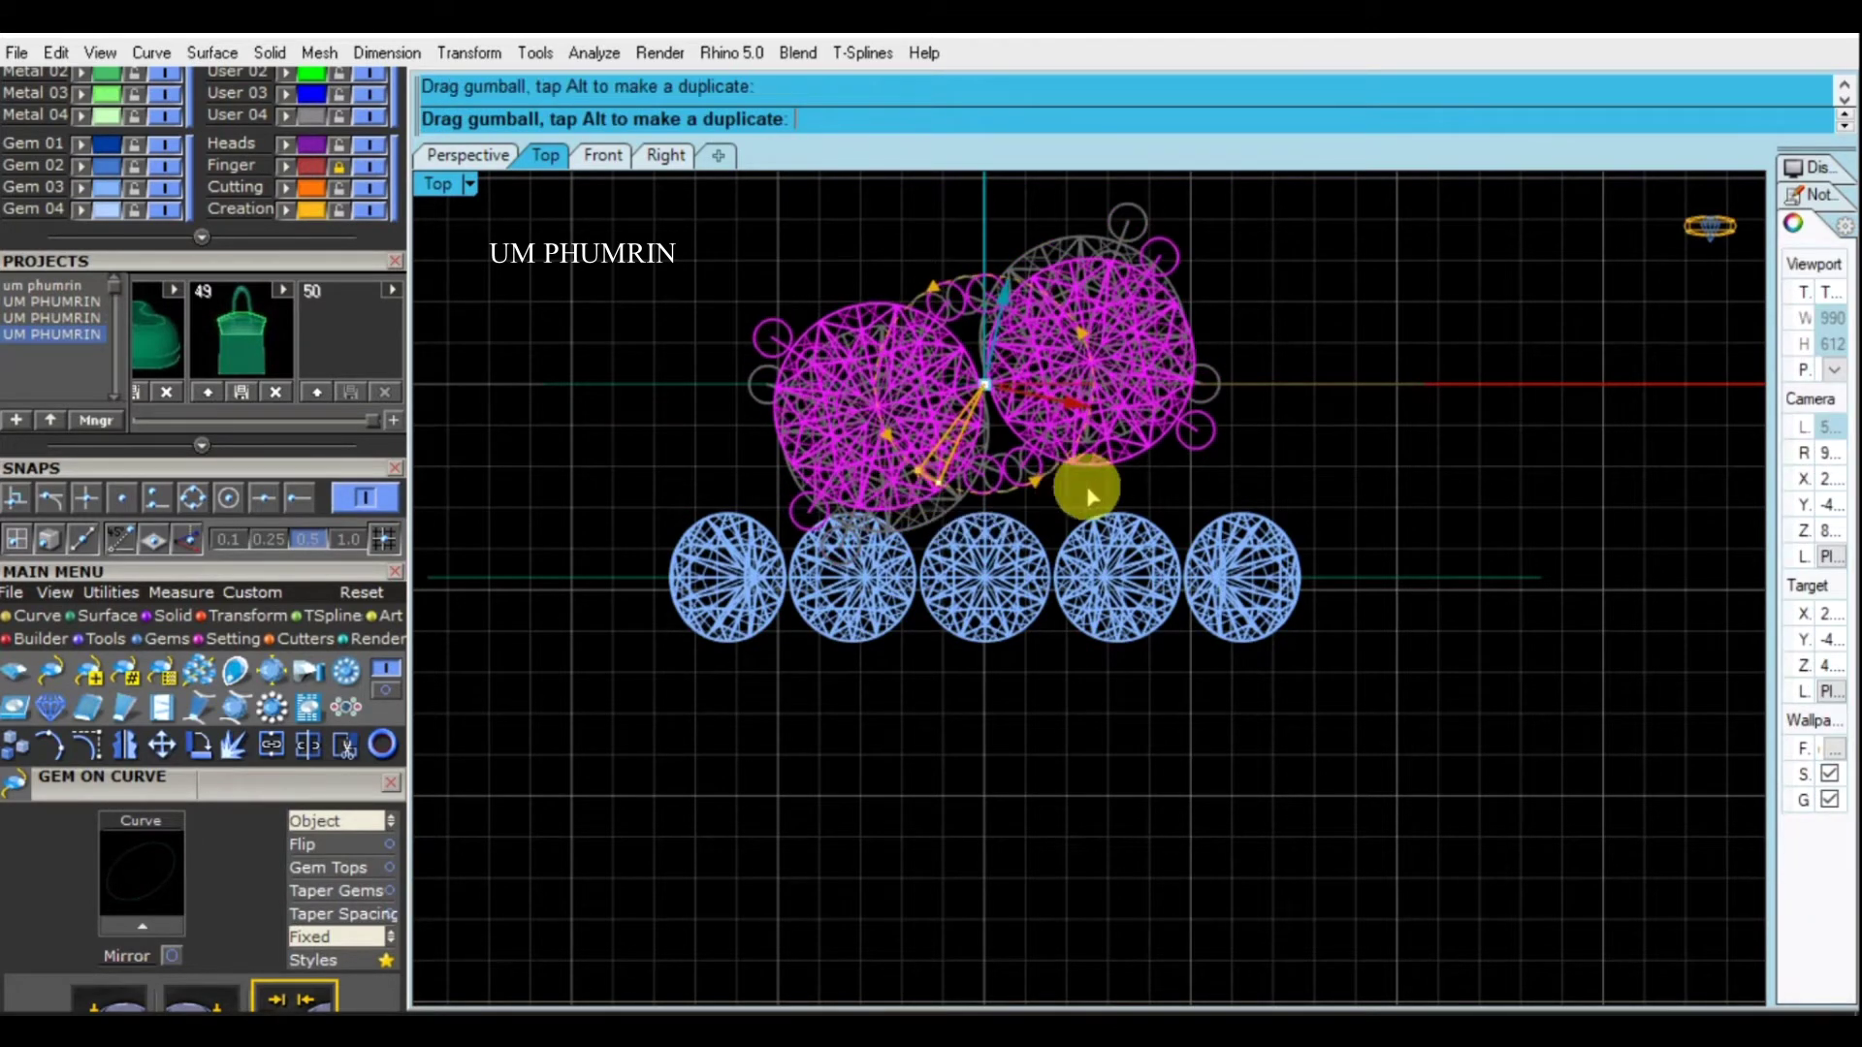
pyautogui.moveTo(1071, 496); pyautogui.dragTo(1131, 486)
pyautogui.click(922, 595)
pyautogui.moveTo(902, 653)
pyautogui.mouseDown()
pyautogui.moveTo(931, 671)
pyautogui.moveTo(945, 620)
pyautogui.mouseUp()
pyautogui.scroll(2, 957, 528)
pyautogui.moveTo(962, 492)
pyautogui.mouseDown()
pyautogui.moveTo(1002, 594)
pyautogui.moveTo(958, 690)
pyautogui.mouseUp()
pyautogui.scroll(-2, 1008, 679)
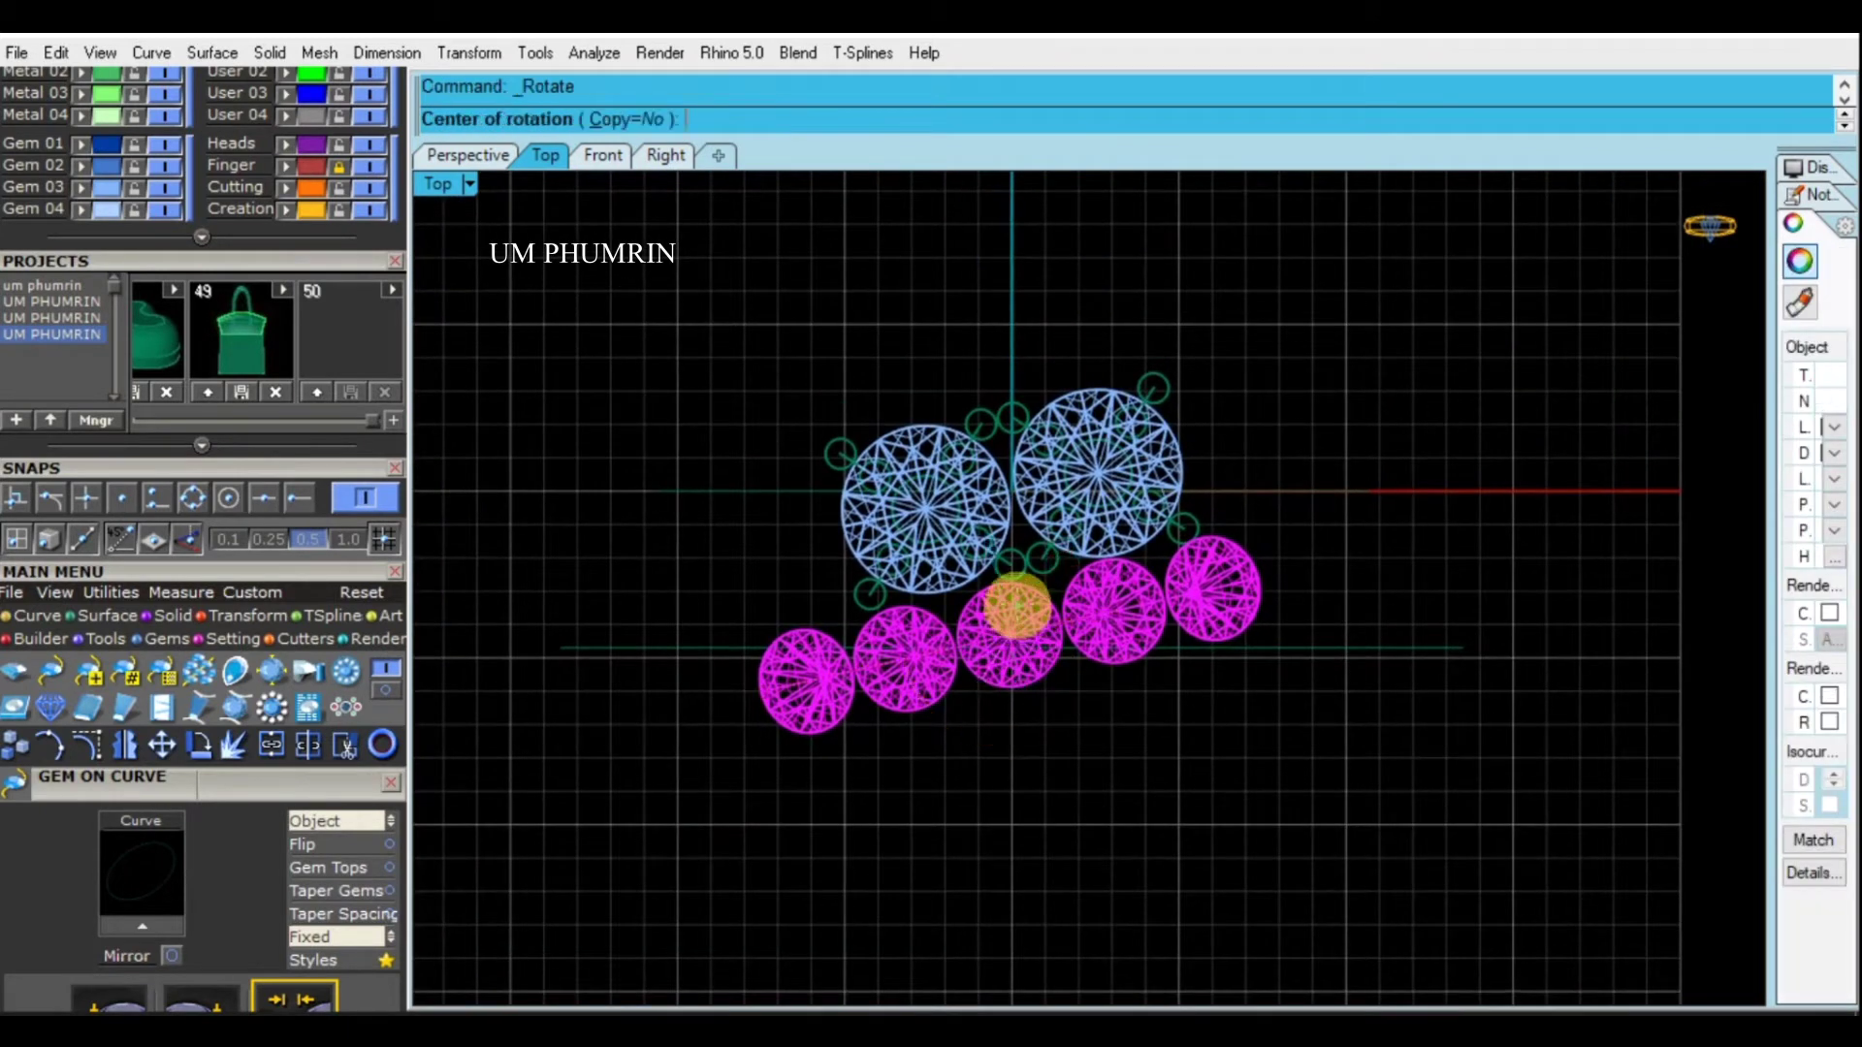
# Place a 180° rotated copy of the accent row opposite and check it in Perspective
pyautogui.click(1010, 541)
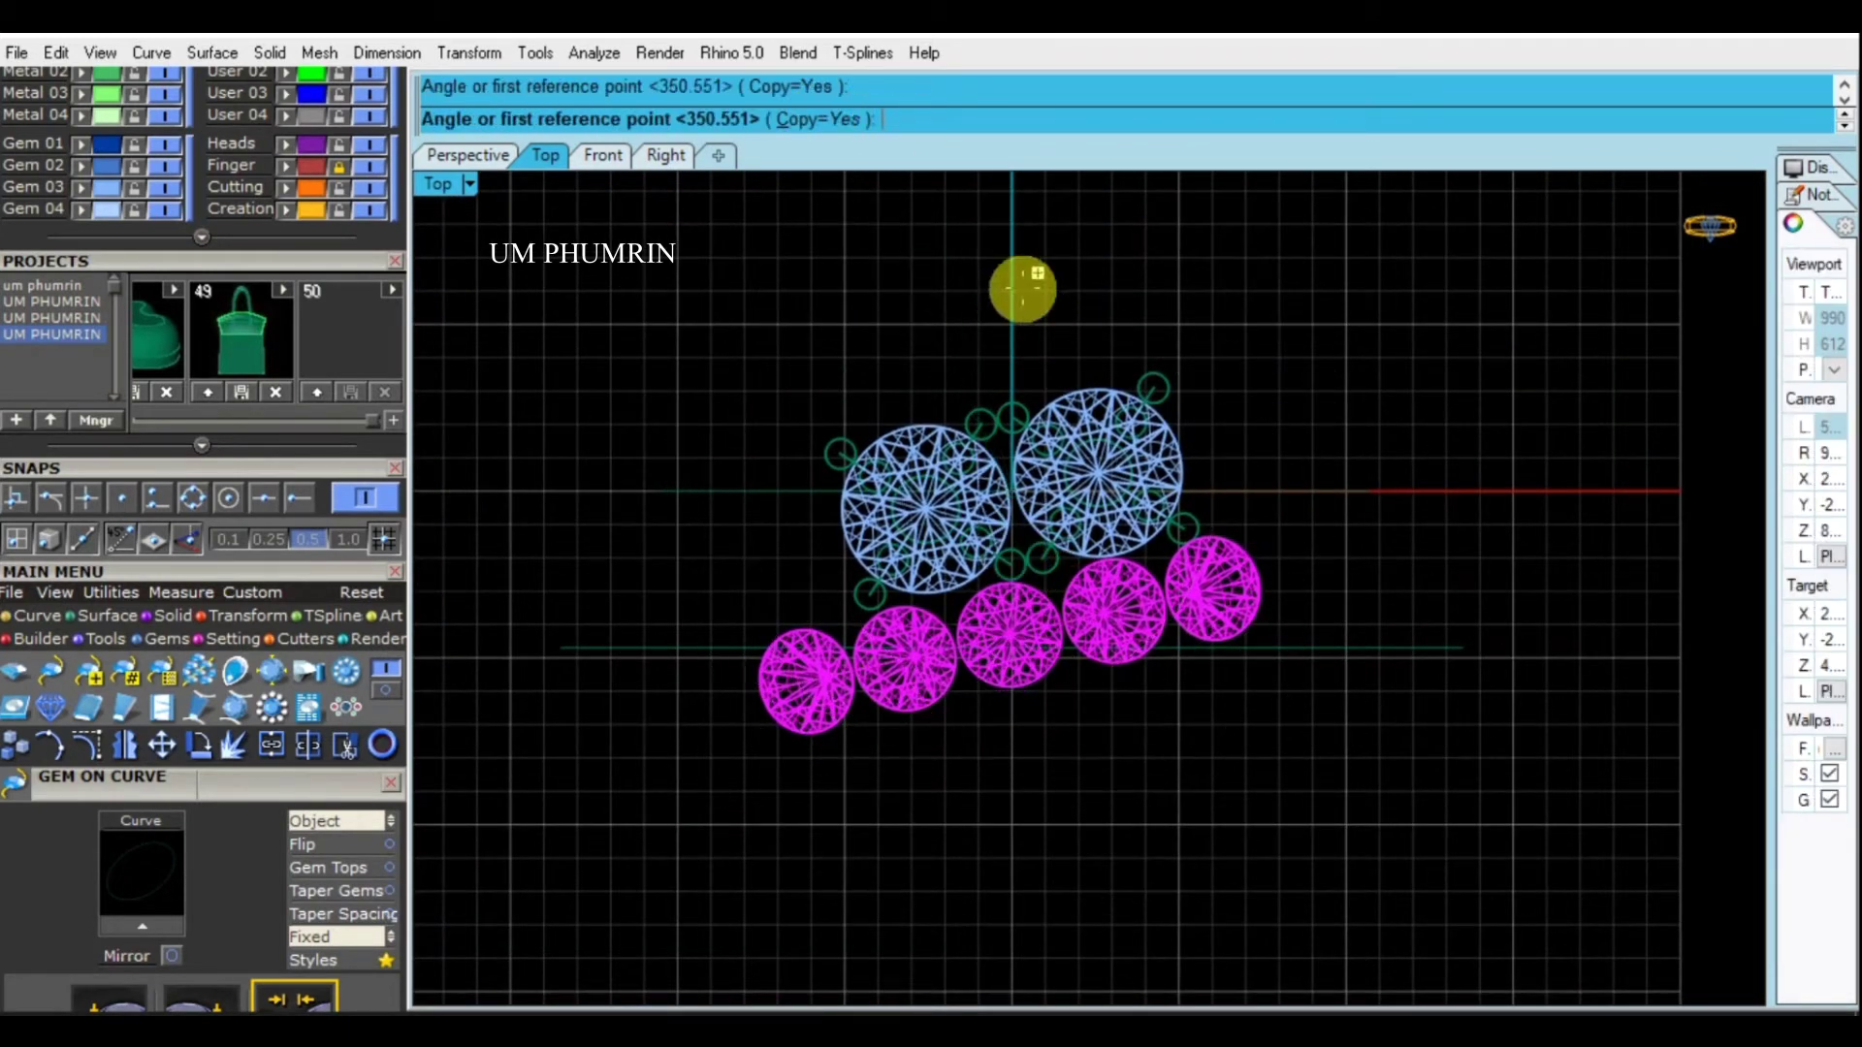
pyautogui.click(1018, 288)
pyautogui.click(1018, 858)
pyautogui.press('Return')
pyautogui.click(485, 155)
pyautogui.moveTo(686, 312)
pyautogui.mouseDown(button='right')
pyautogui.moveTo(879, 758)
pyautogui.moveTo(1201, 466)
pyautogui.moveTo(830, 405)
pyautogui.moveTo(1067, 464)
pyautogui.mouseUp(button='right')
pyautogui.click(1200, 465)
pyautogui.click(830, 405)
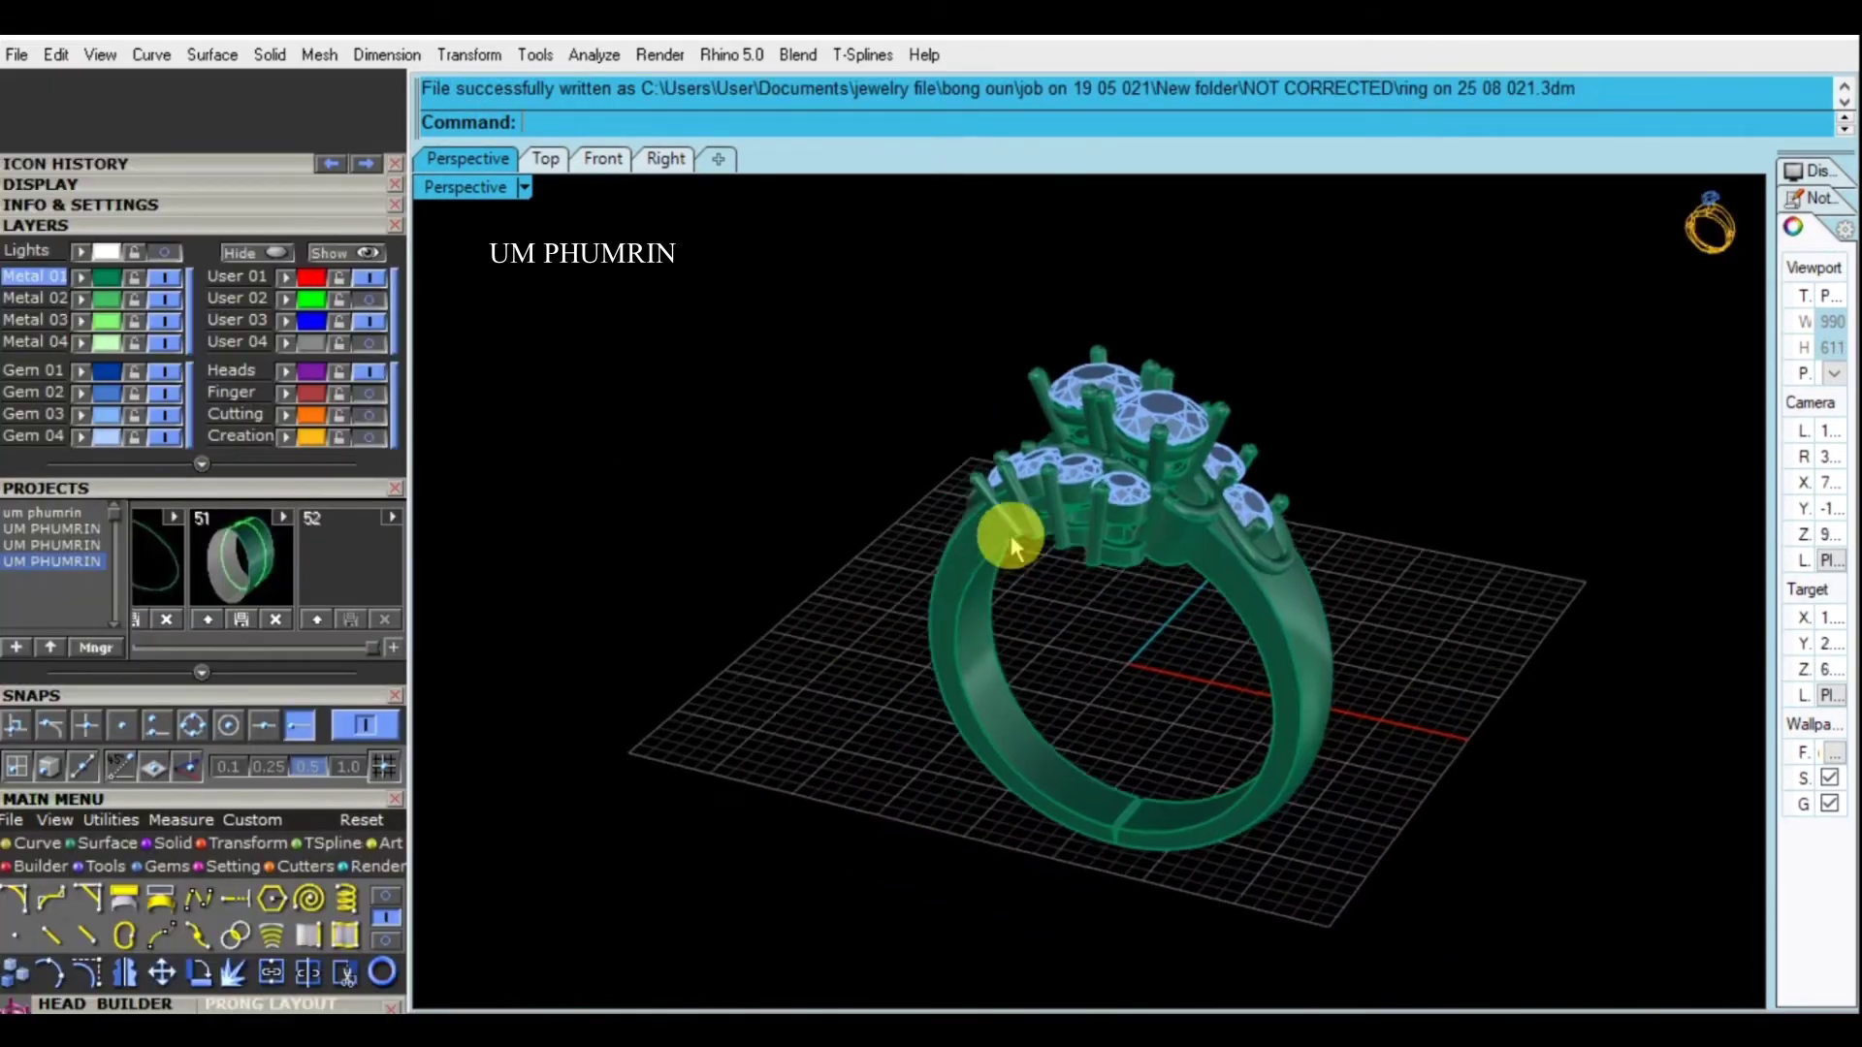
# Orbit the completed ring model to low side-on and head-on views
pyautogui.moveTo(1006, 519)
pyautogui.mouseDown(button='right')
pyautogui.moveTo(1167, 544)
pyautogui.moveTo(1202, 475)
pyautogui.moveTo(1089, 624)
pyautogui.moveTo(1167, 632)
pyautogui.moveTo(1487, 464)
pyautogui.moveTo(1393, 440)
pyautogui.moveTo(1372, 643)
pyautogui.moveTo(1364, 491)
pyautogui.moveTo(1419, 490)
pyautogui.moveTo(1097, 478)
pyautogui.moveTo(1226, 358)
pyautogui.moveTo(1296, 503)
pyautogui.moveTo(1195, 613)
pyautogui.moveTo(1276, 478)
pyautogui.moveTo(1326, 540)
pyautogui.moveTo(1364, 541)
pyautogui.mouseUp(button='right')
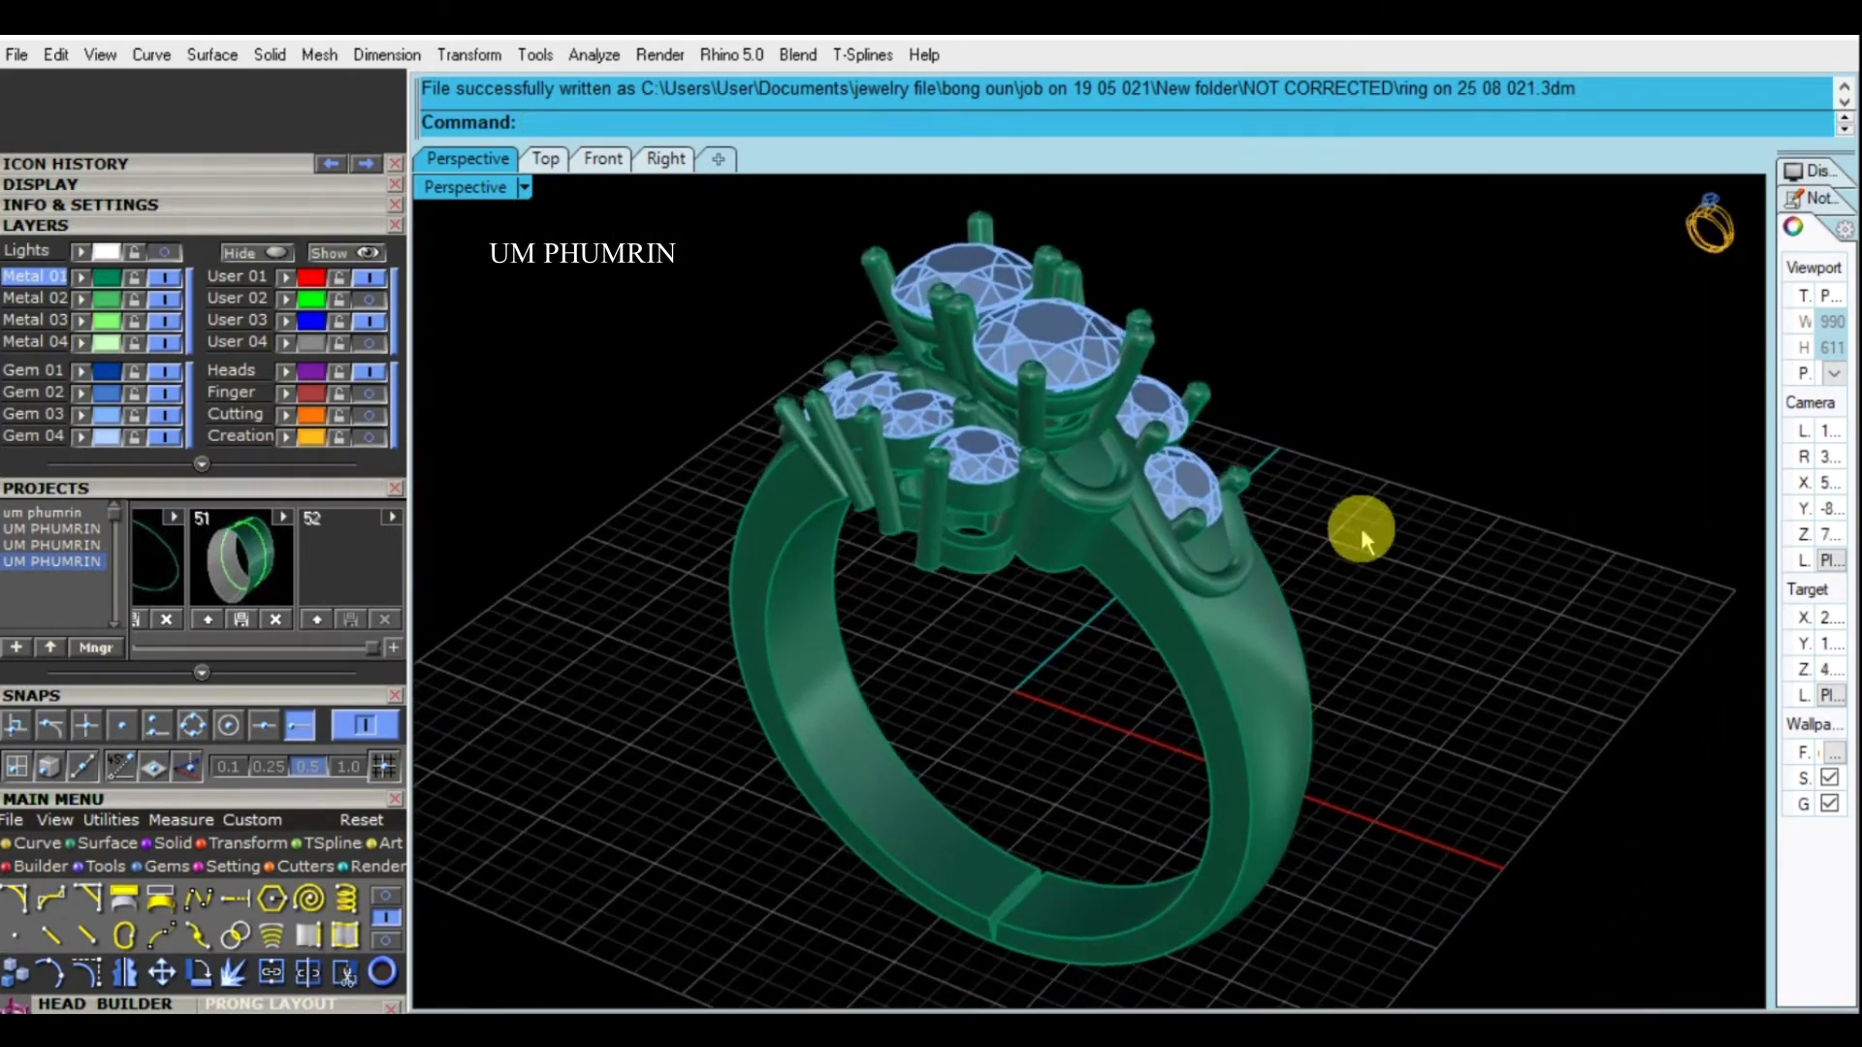
pyautogui.moveTo(1324, 636)
pyautogui.mouseDown(button='right')
pyautogui.moveTo(1238, 653)
pyautogui.moveTo(1339, 570)
pyautogui.moveTo(1322, 644)
pyautogui.moveTo(1276, 652)
pyautogui.mouseUp(button='right')
pyautogui.click(1245, 646)
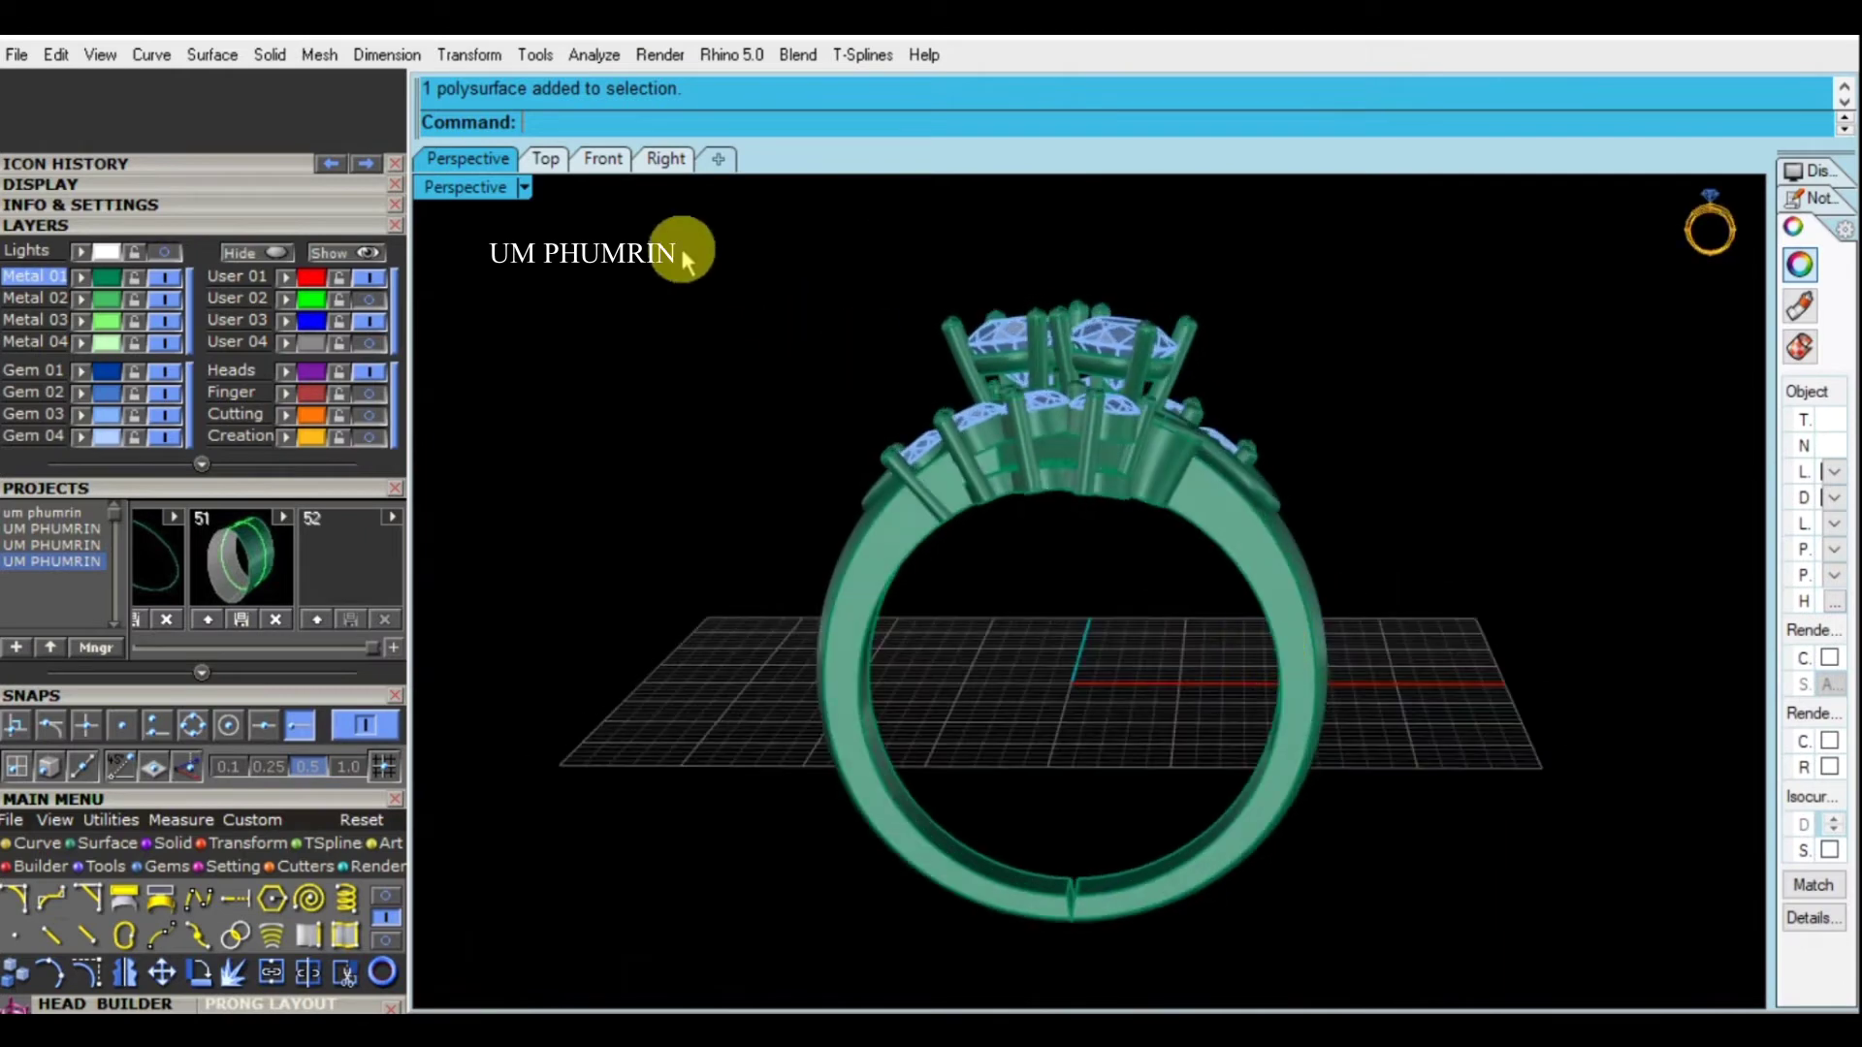
pyautogui.scroll(-5, 1057, 398)
pyautogui.scroll(-3, 1122, 466)
pyautogui.scroll(2, 1300, 552)
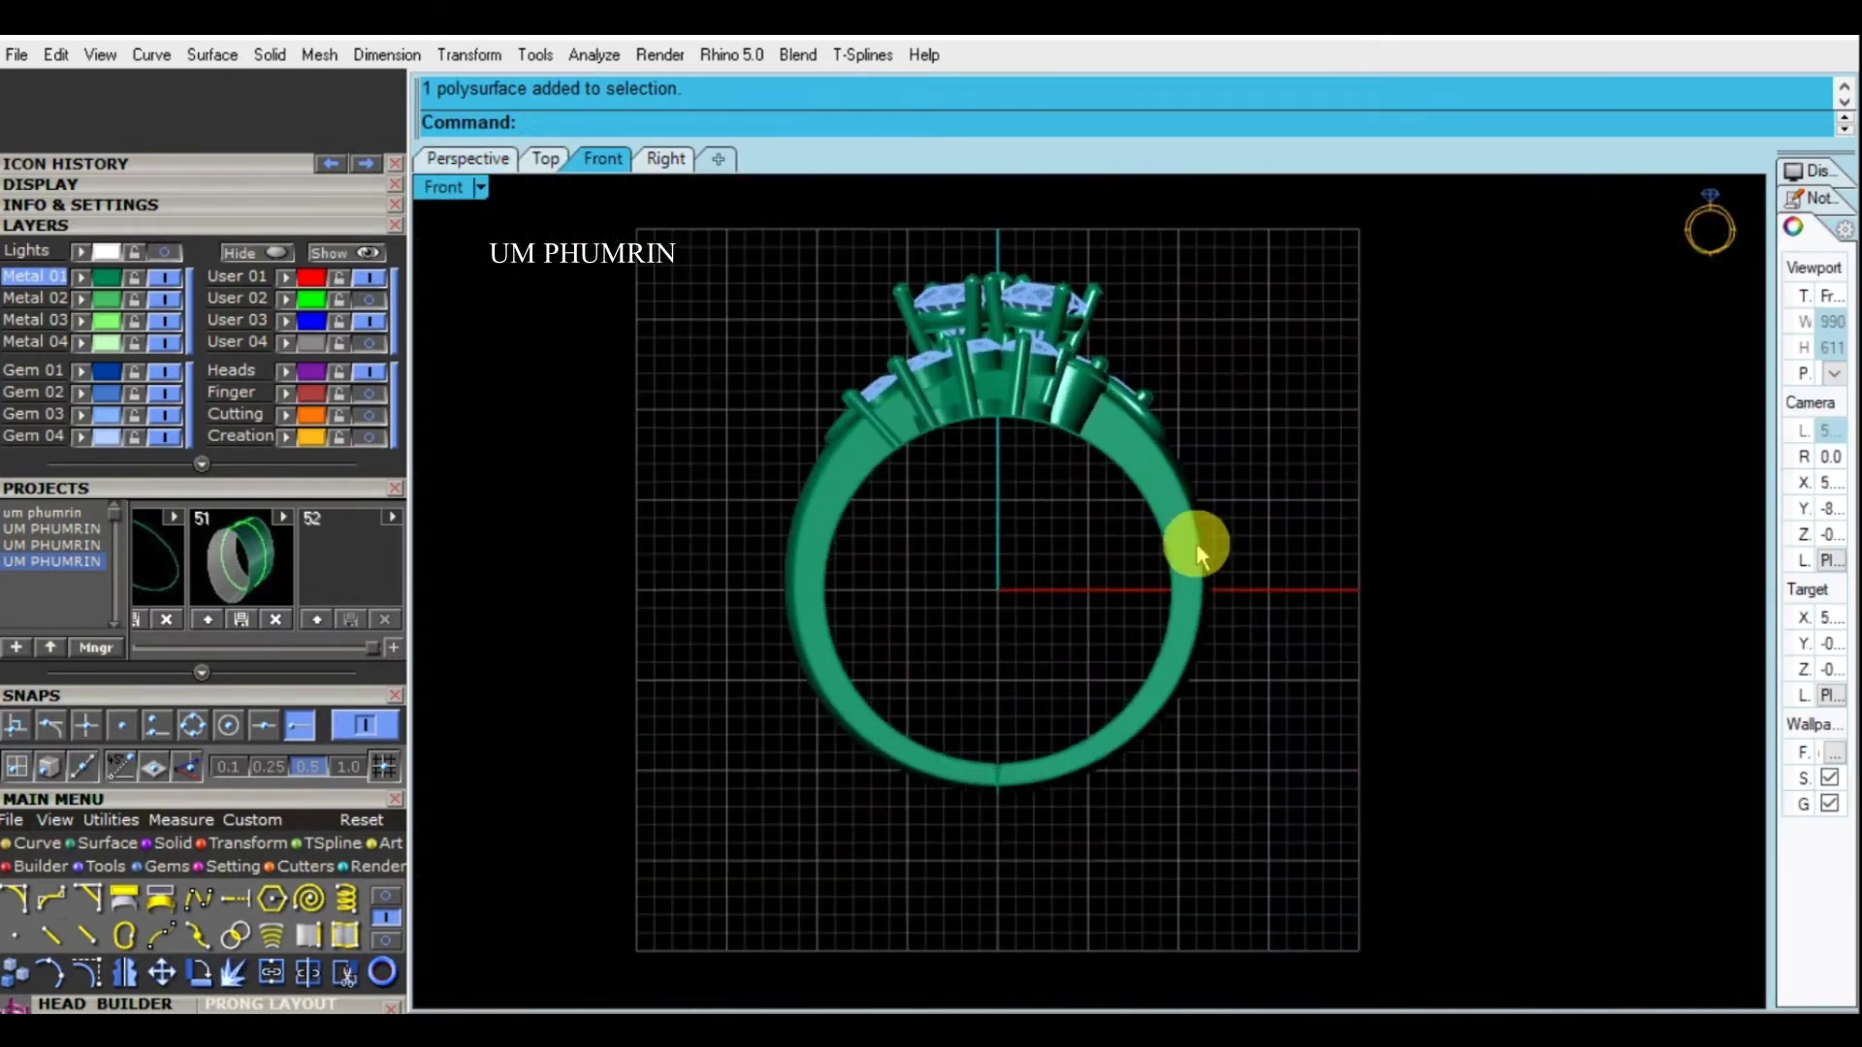
pyautogui.click(526, 225)
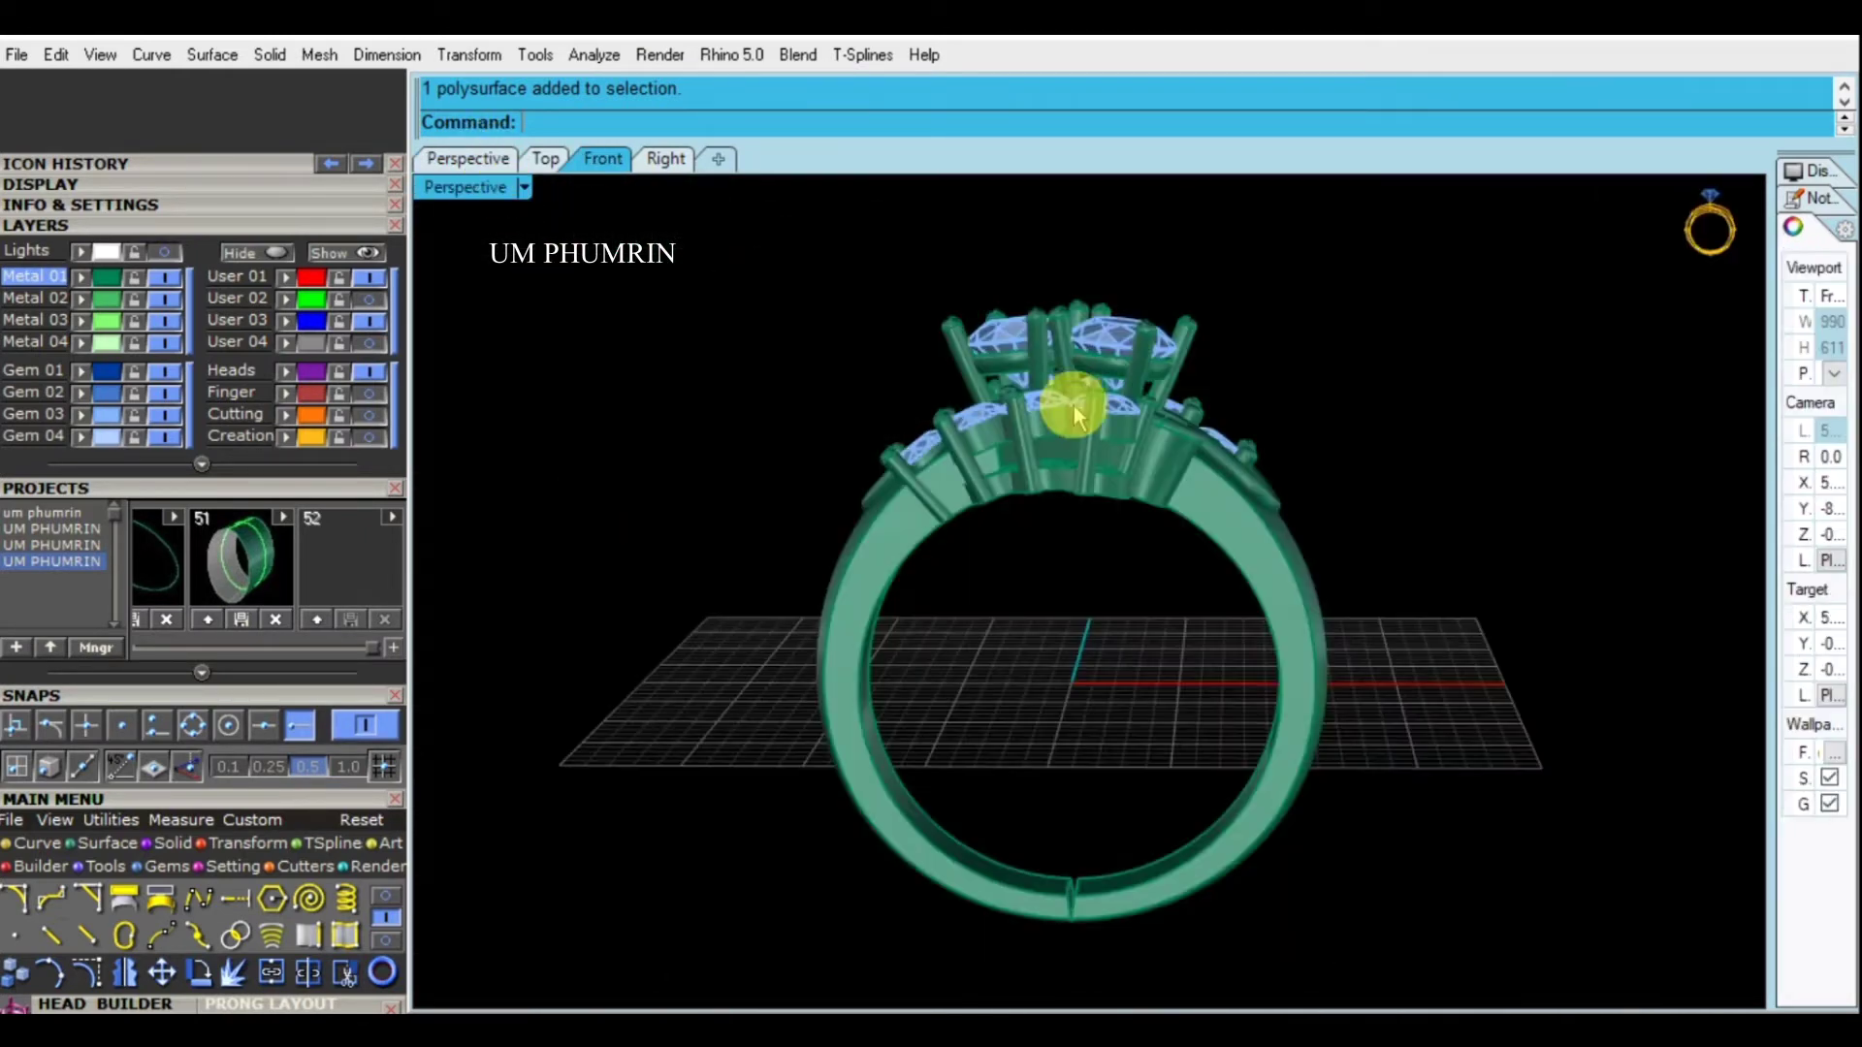
pyautogui.moveTo(1051, 395); pyautogui.dragTo(1086, 467, button='right')
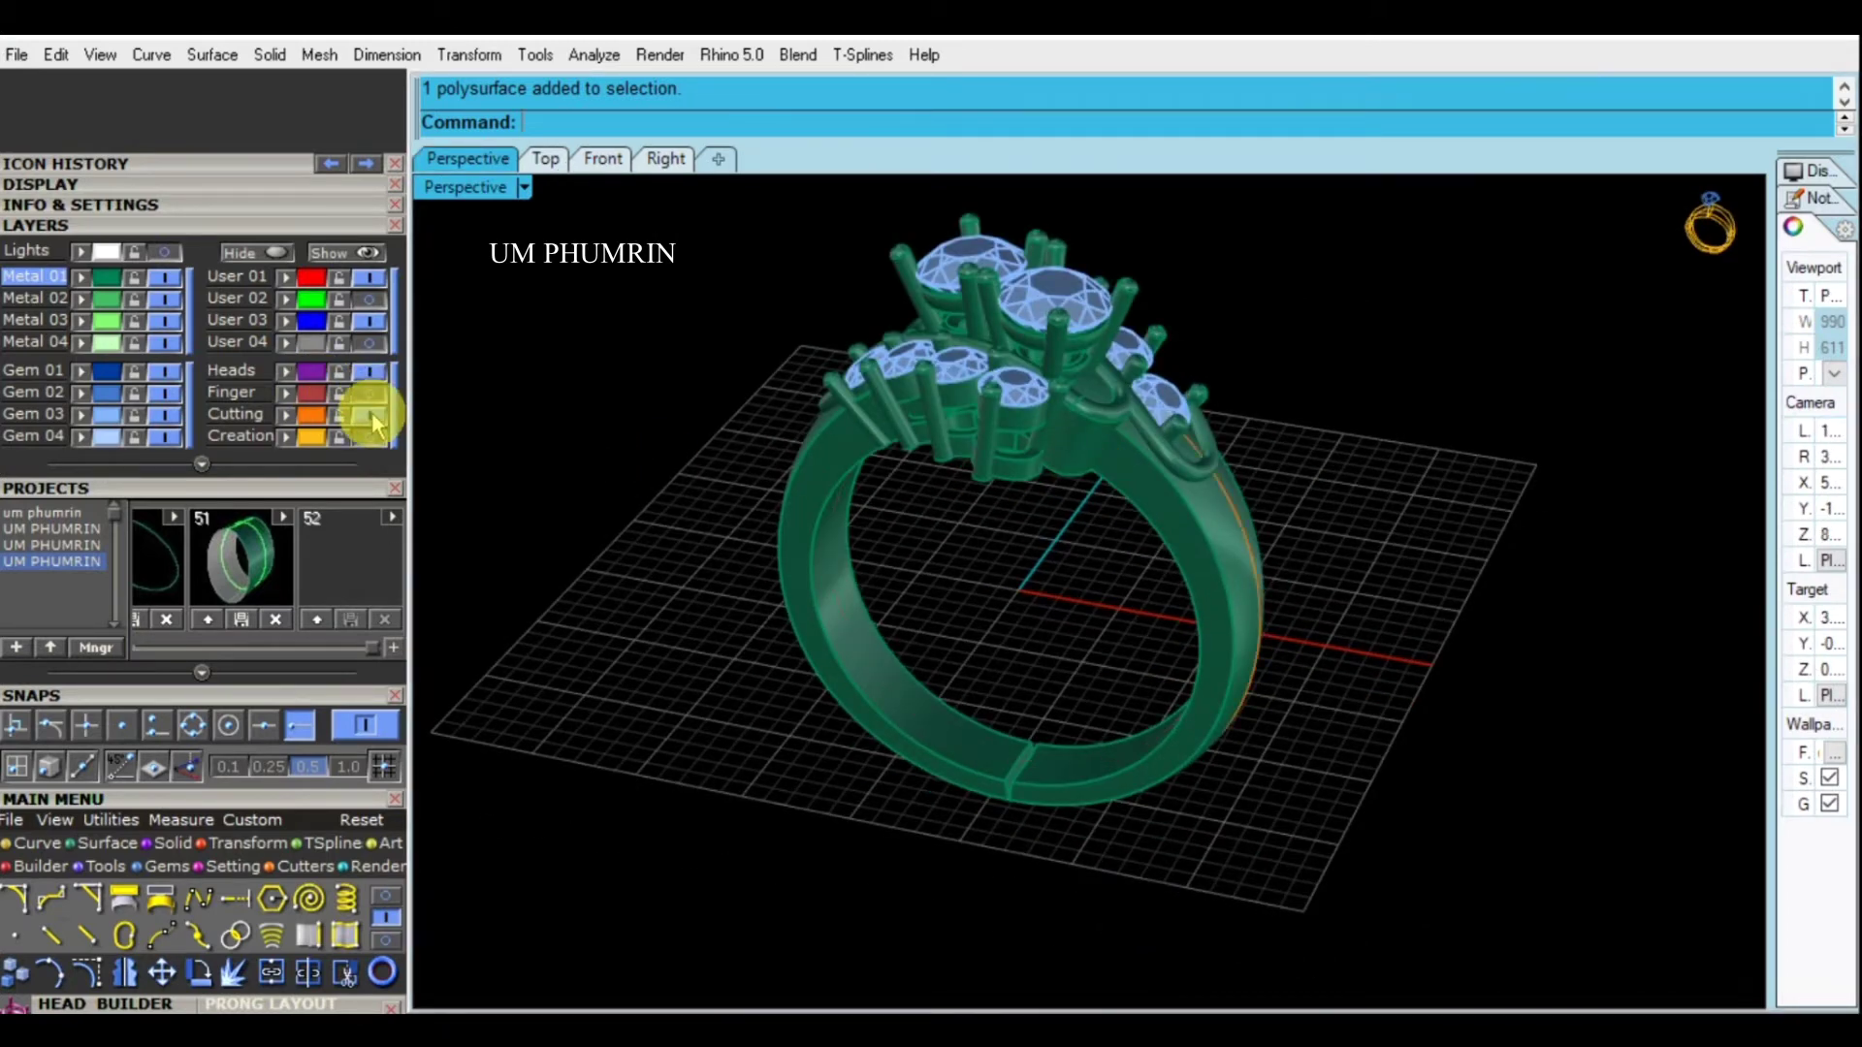
pyautogui.moveTo(1019, 615); pyautogui.dragTo(1224, 582, button='right')
pyautogui.click(1222, 585)
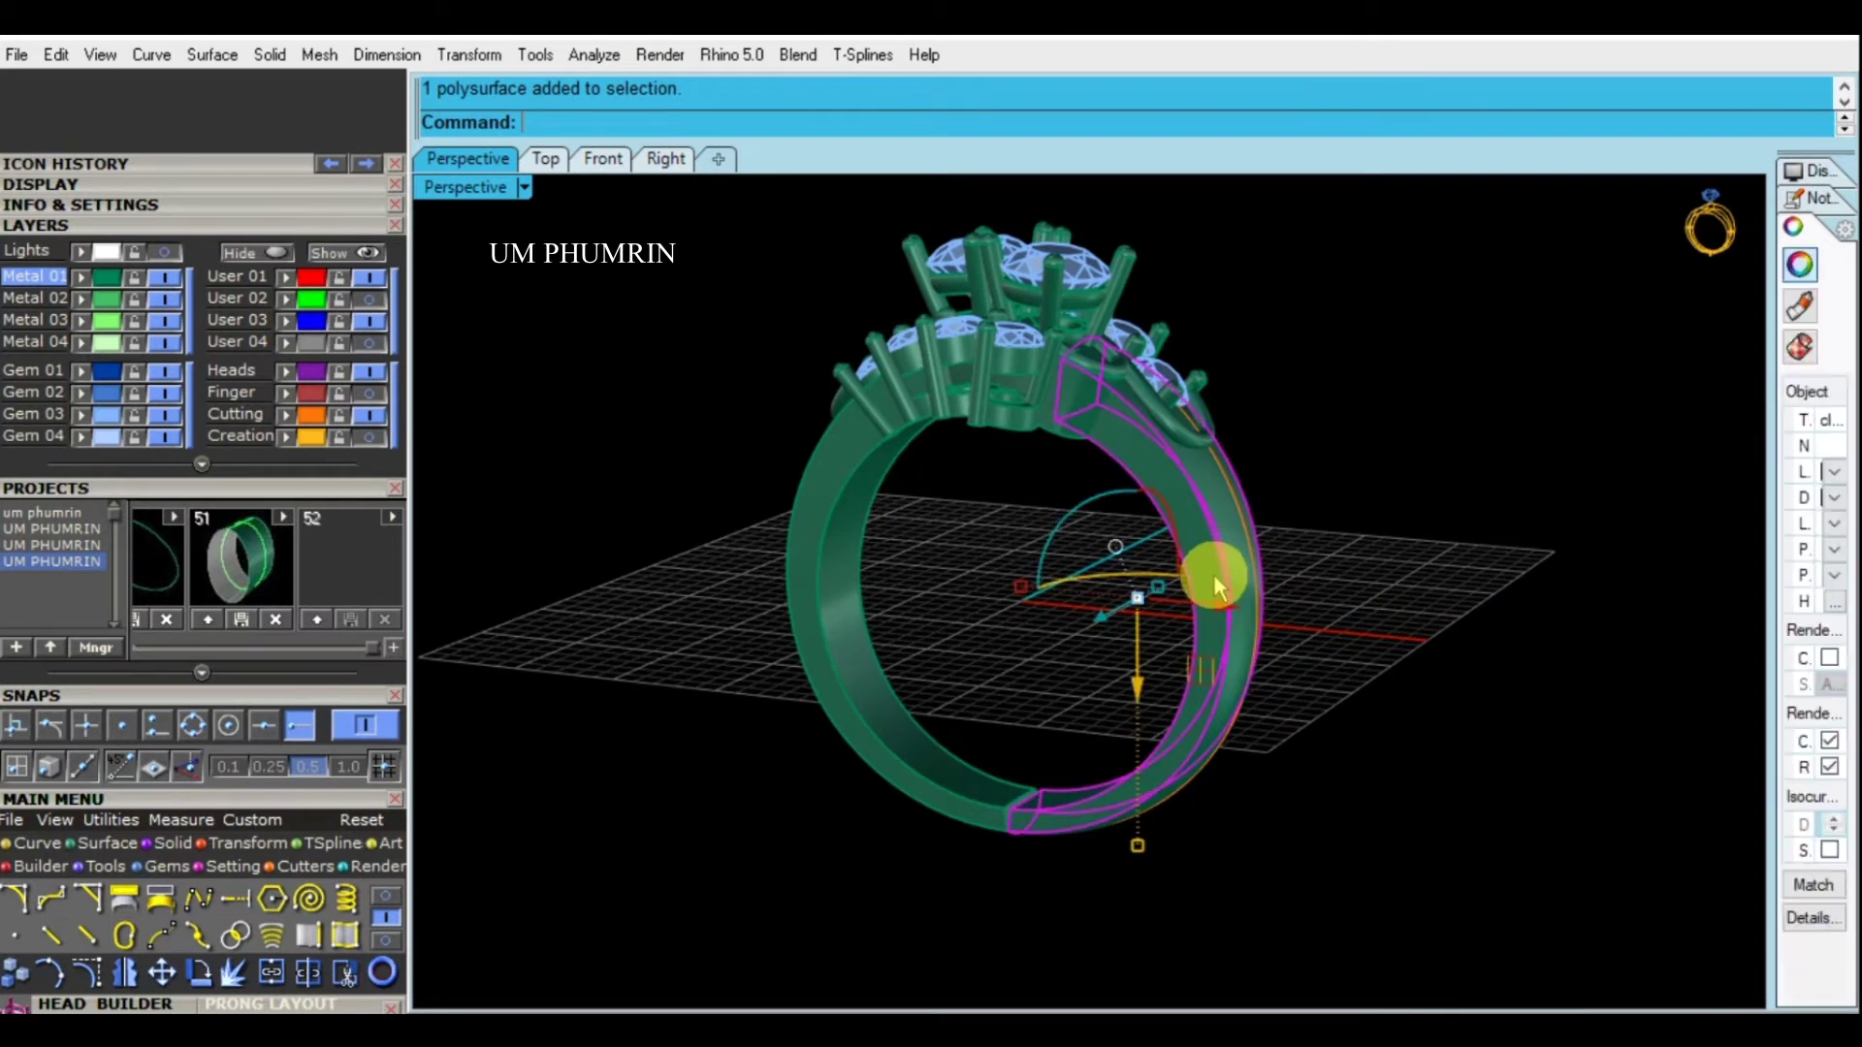
pyautogui.click(1236, 558)
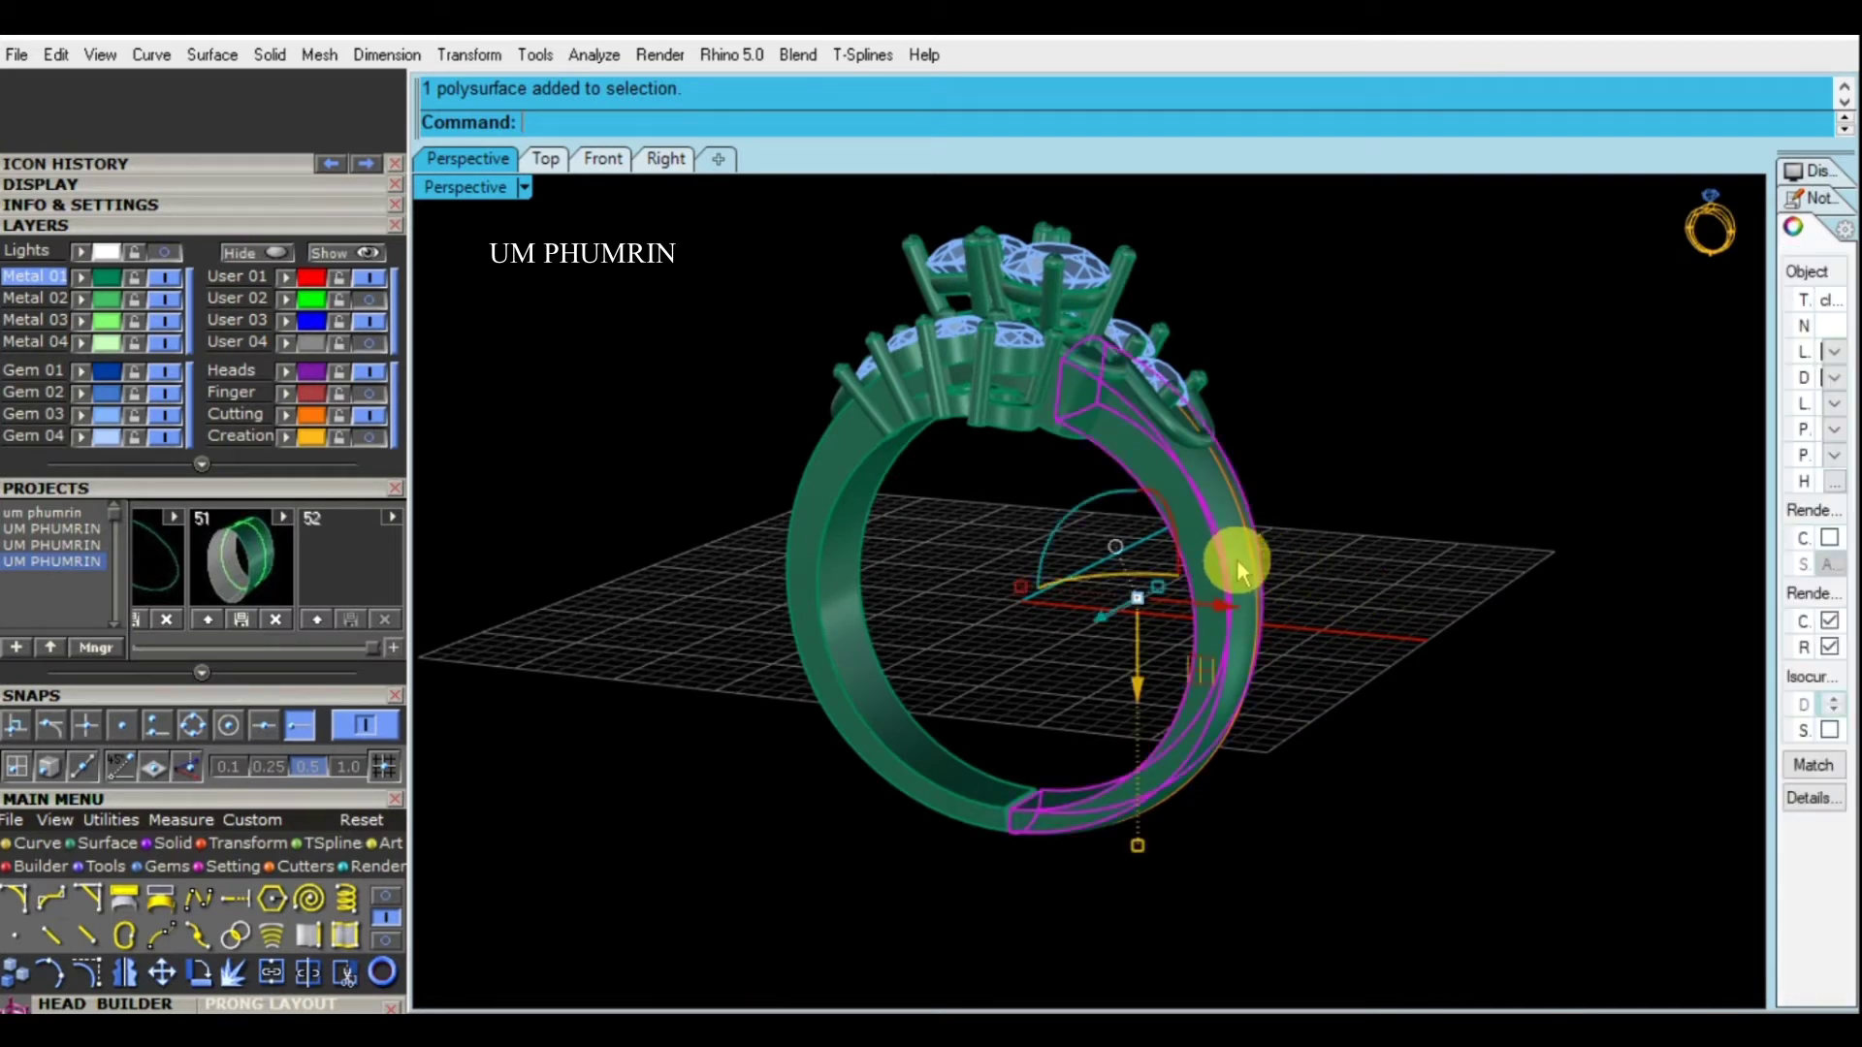
pyautogui.click(372, 427)
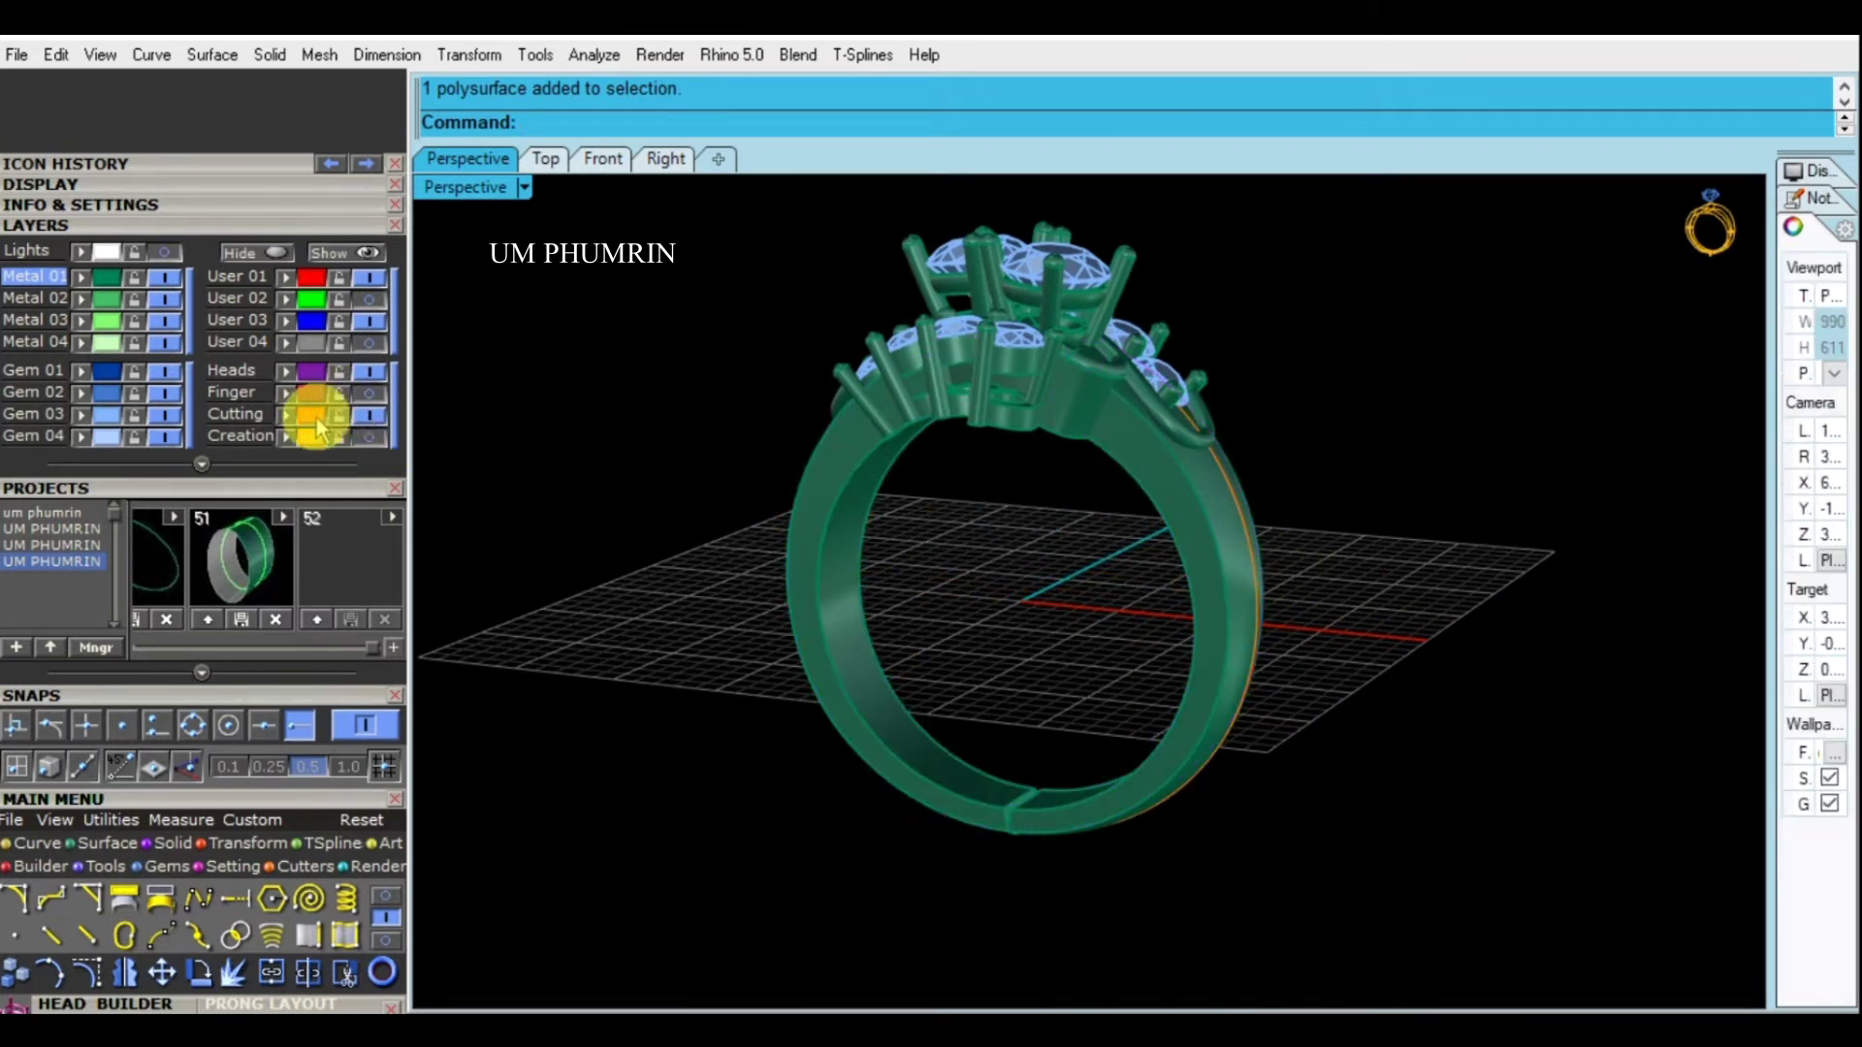
pyautogui.press('Escape')
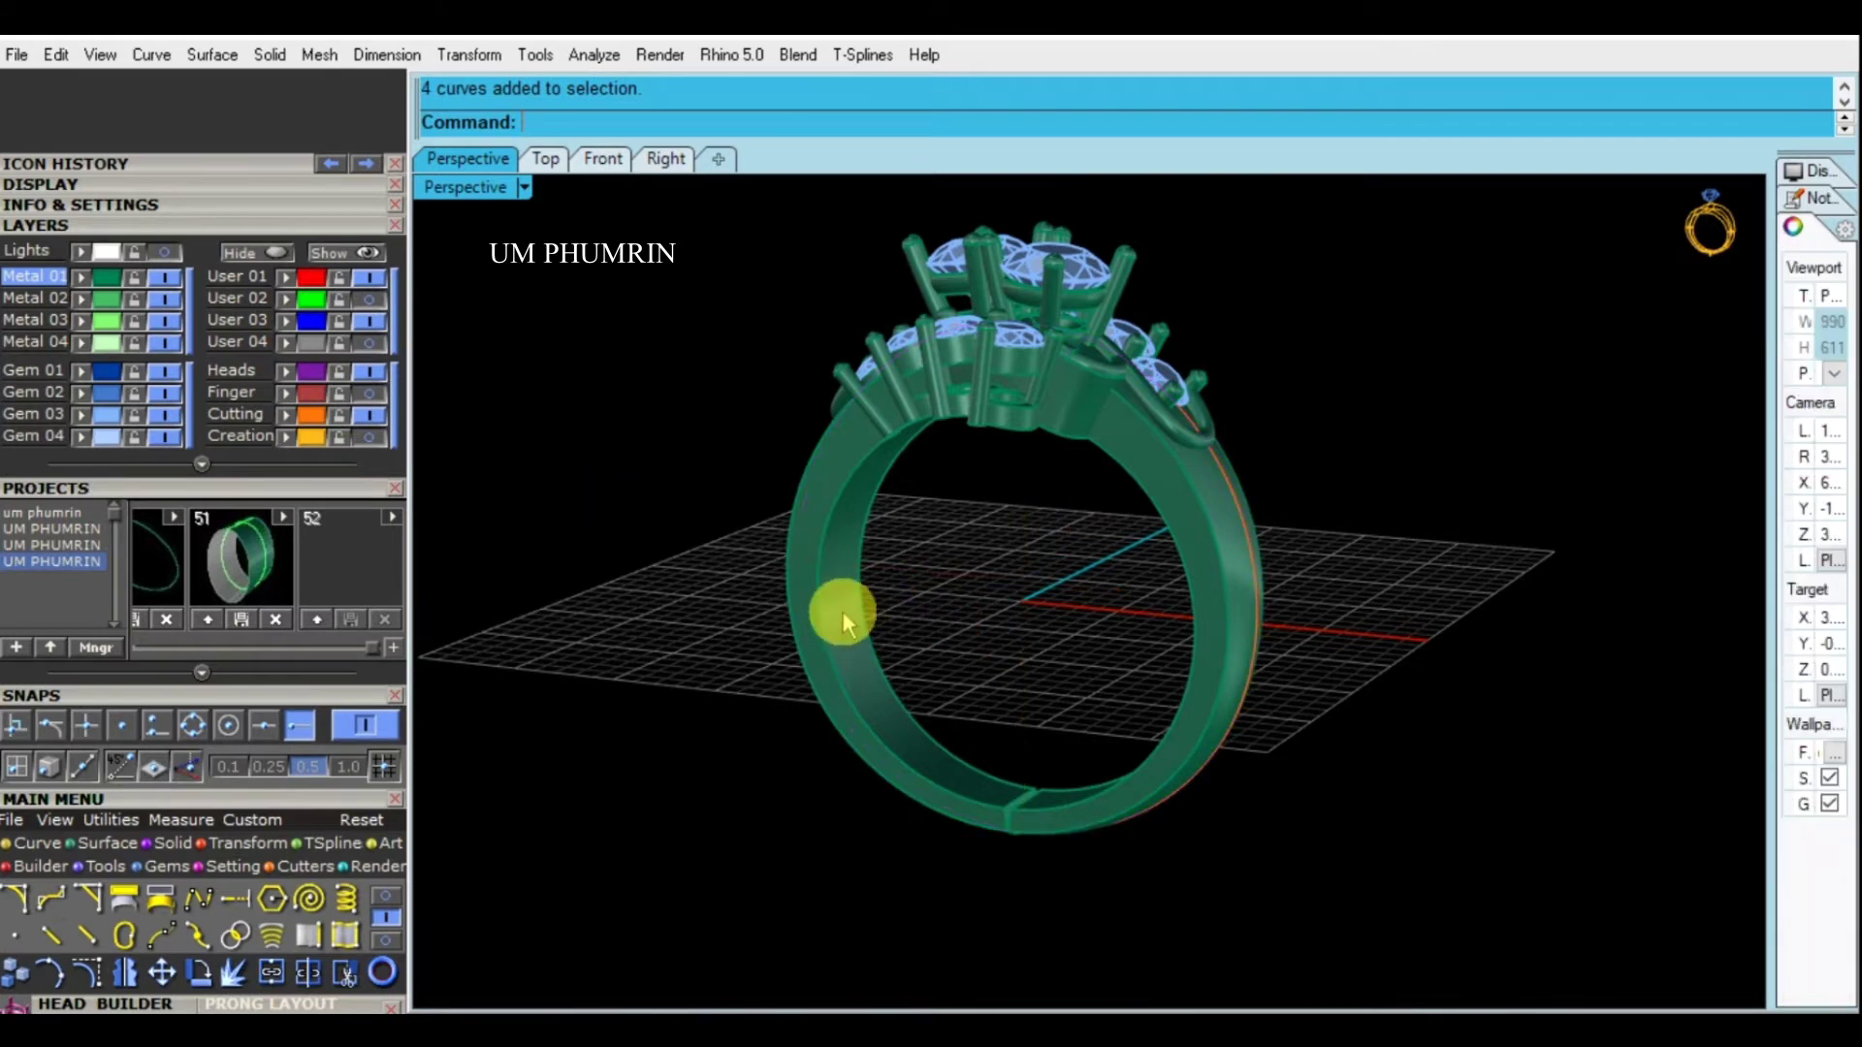
# Delete the ring shank and the circular ring curve
pyautogui.click(842, 611)
pyautogui.press('Delete')
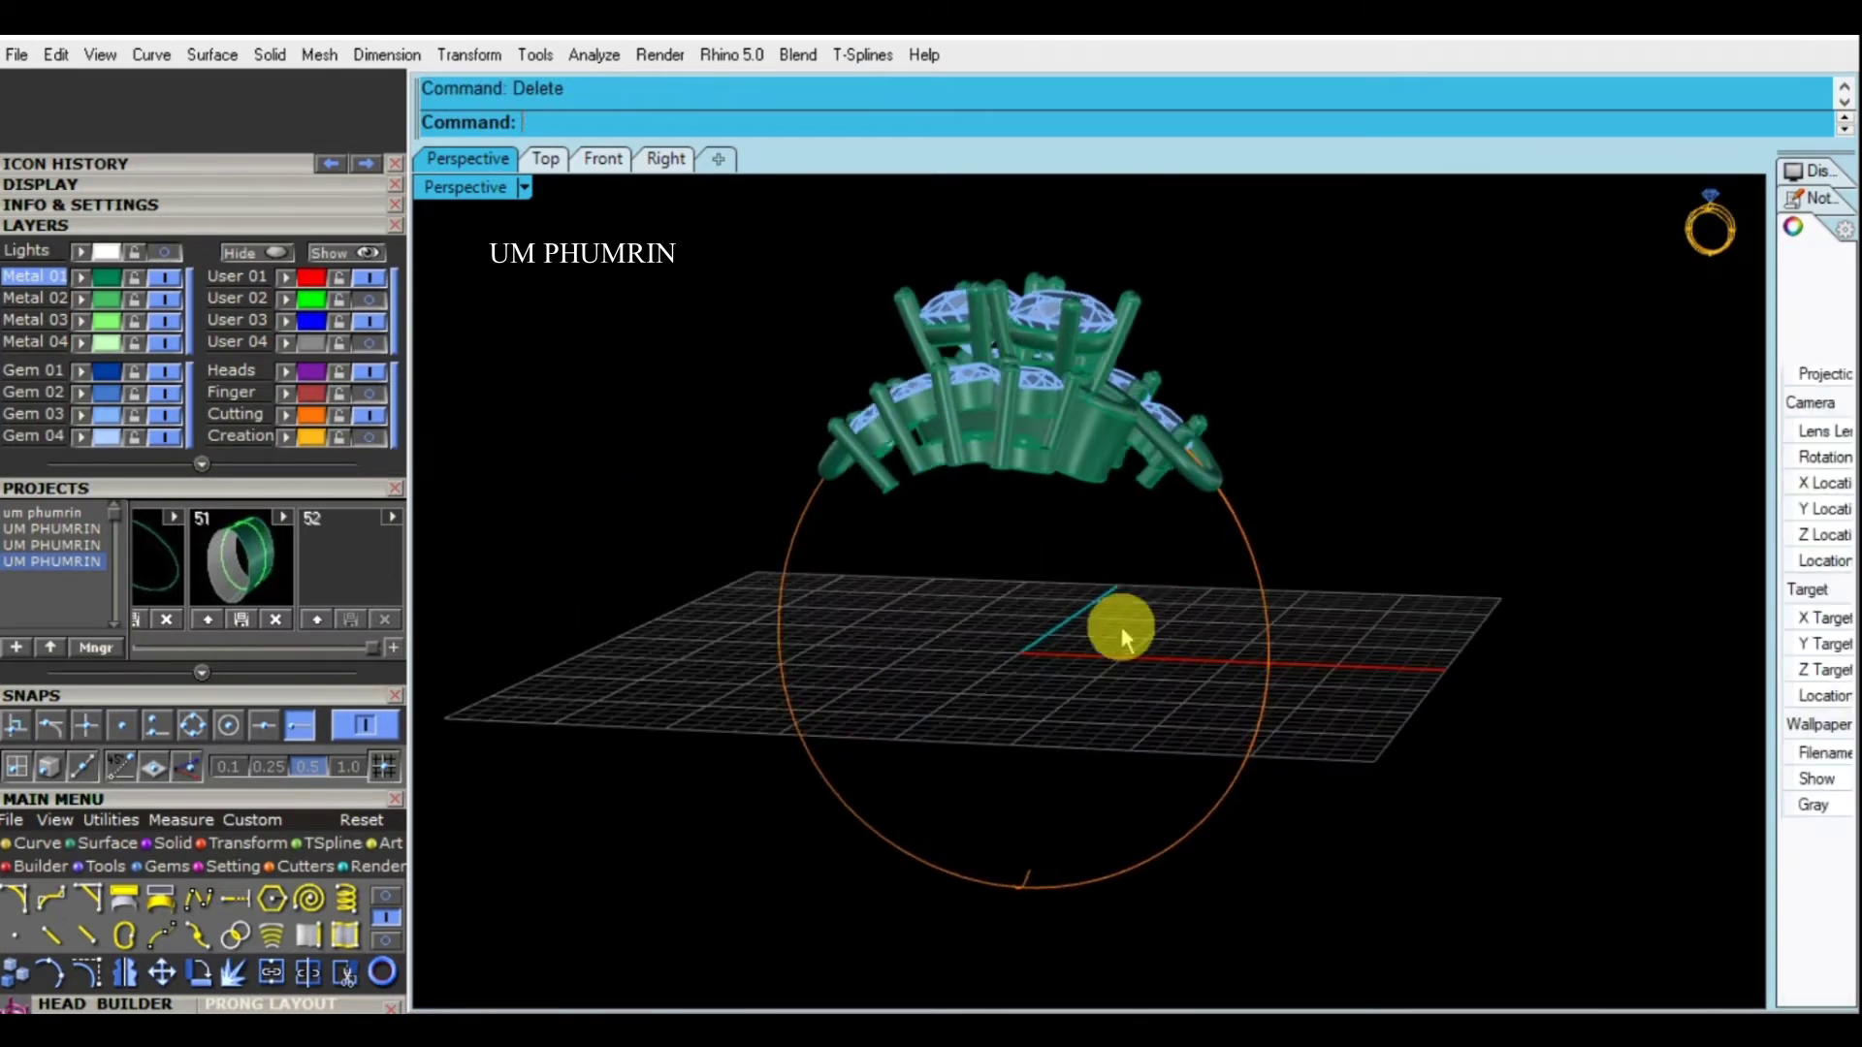
pyautogui.click(793, 606)
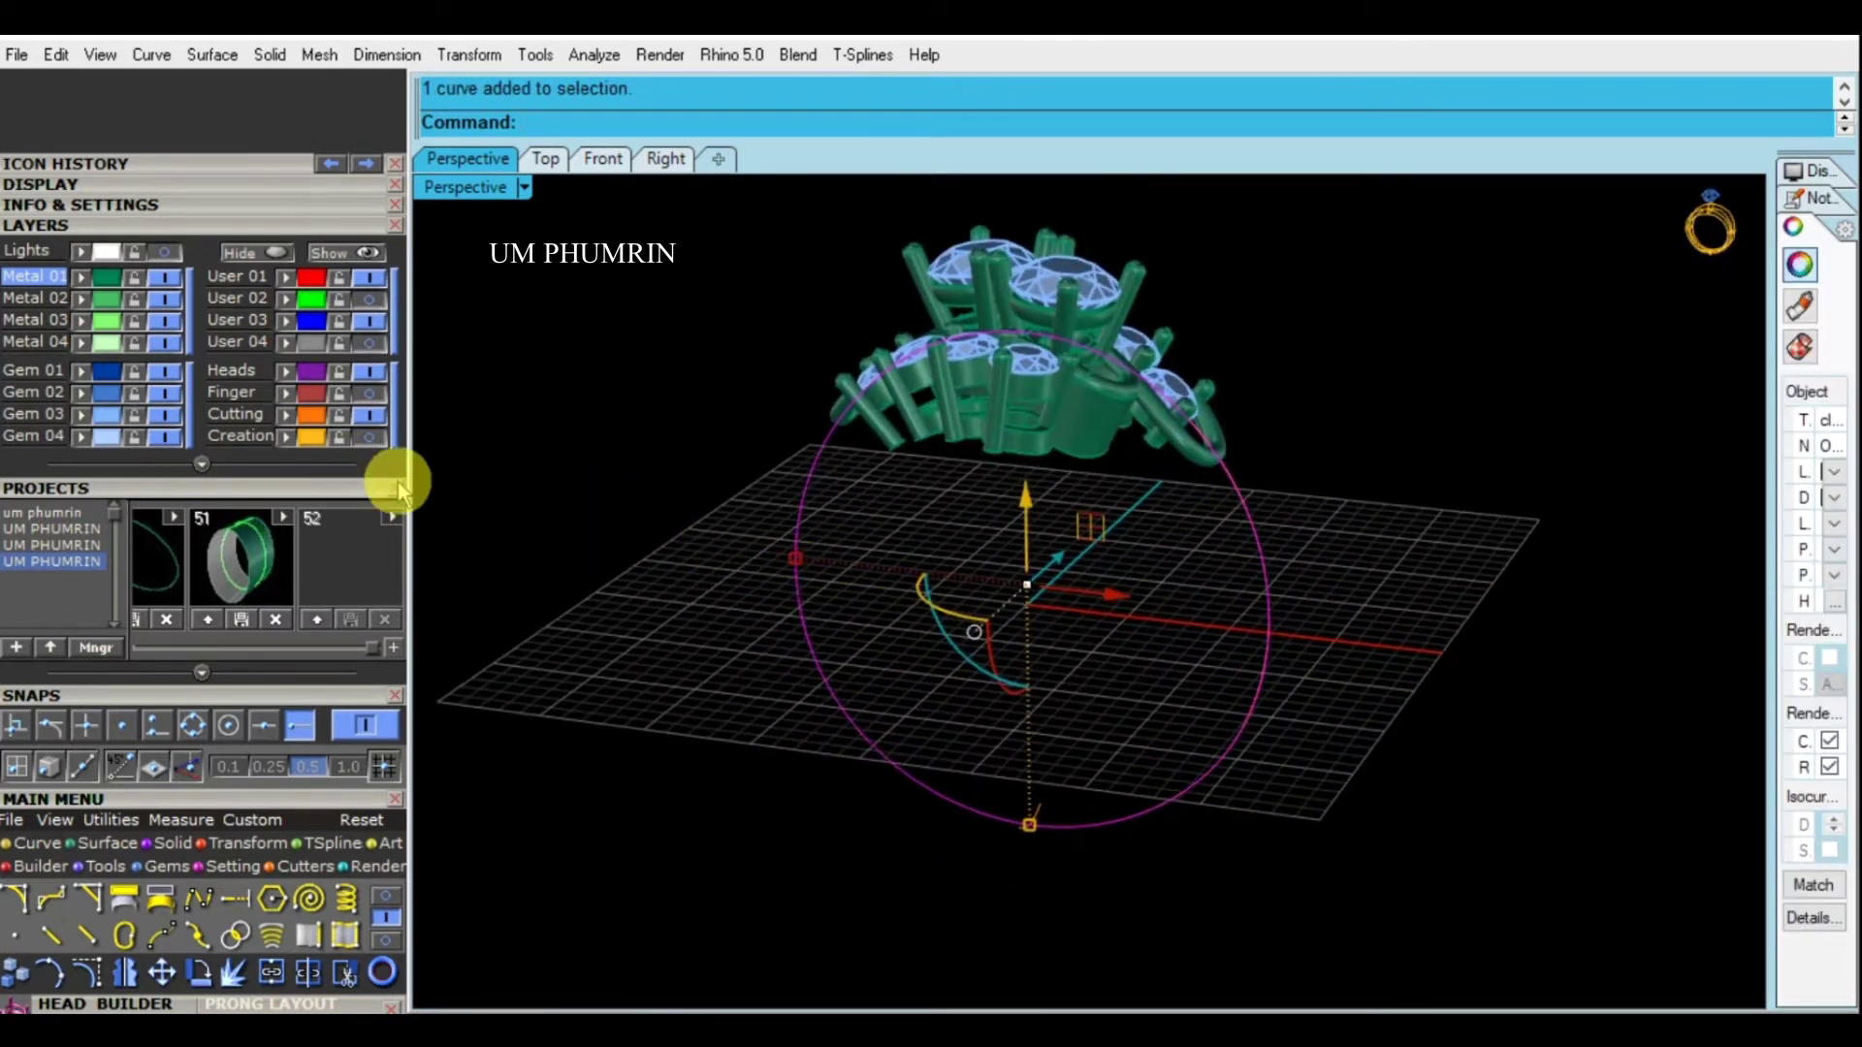
pyautogui.press('Delete')
# Hide the shank guide curves, then select everything and lock the ring head
pyautogui.moveTo(1477, 761); pyautogui.dragTo(1081, 616)
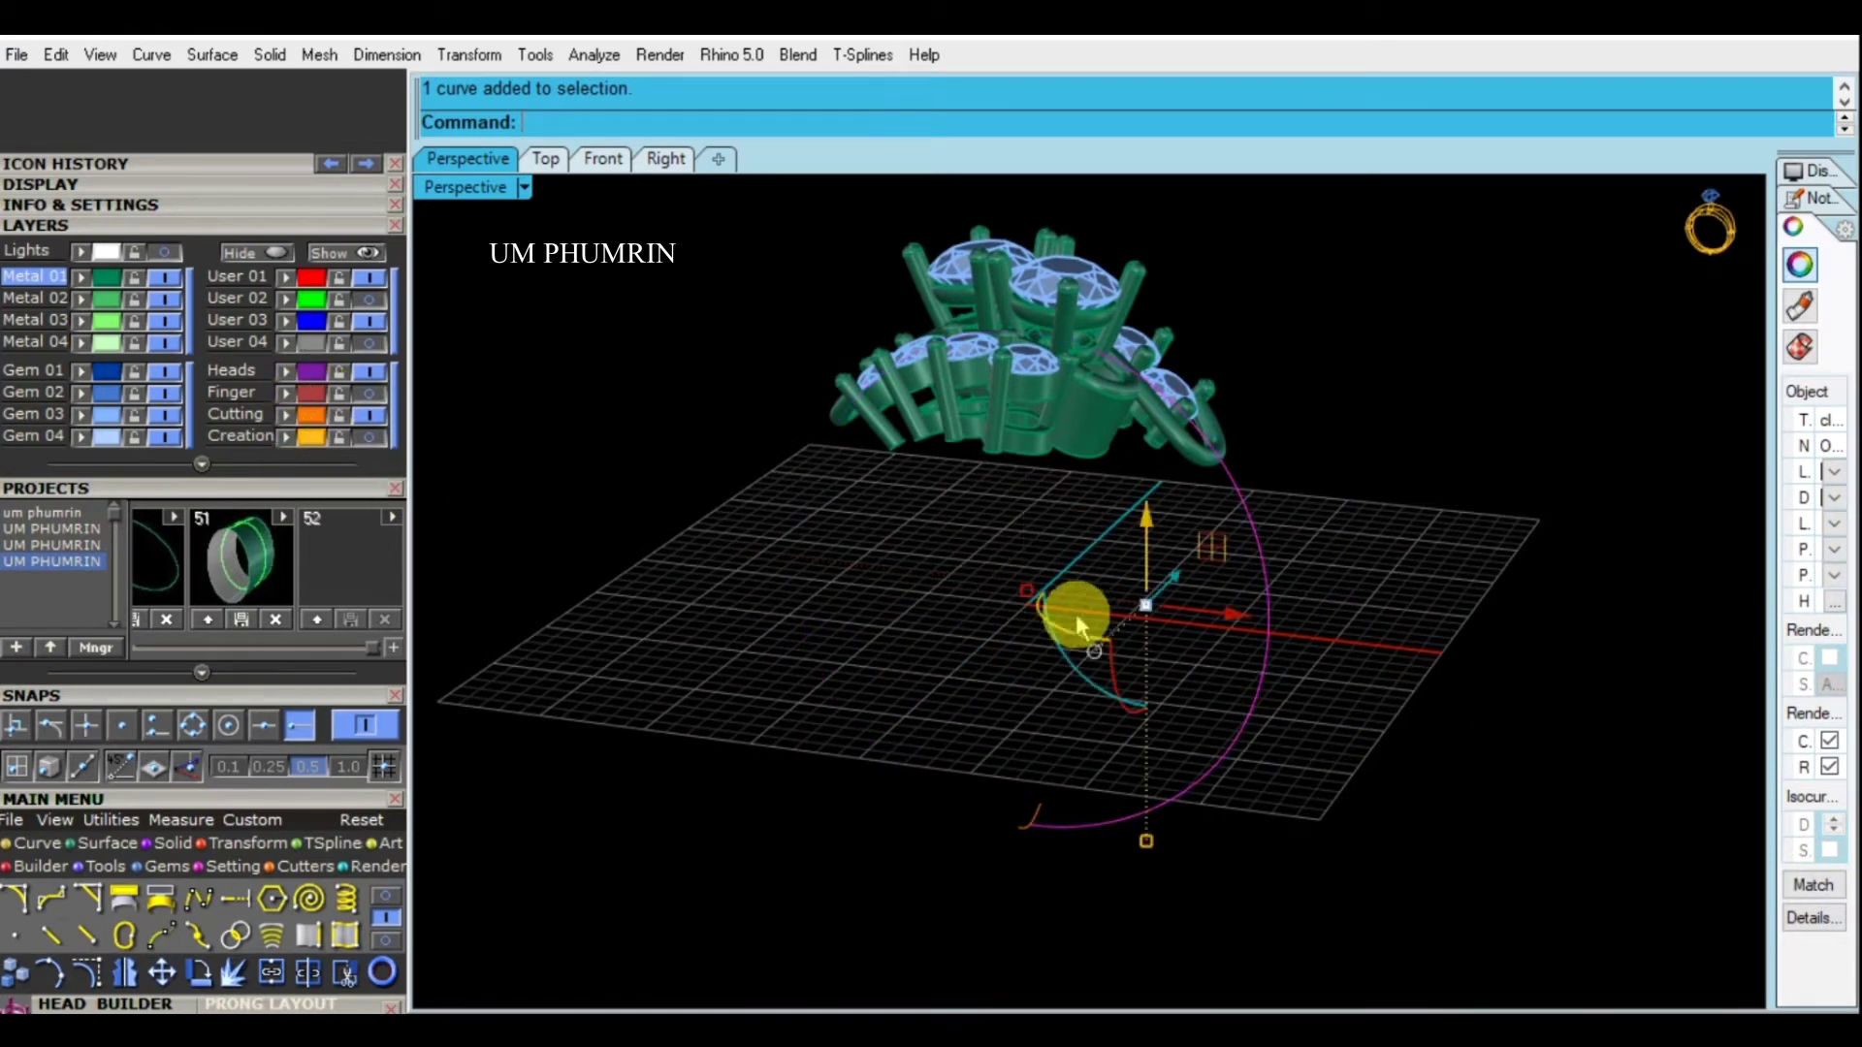
pyautogui.click(311, 415)
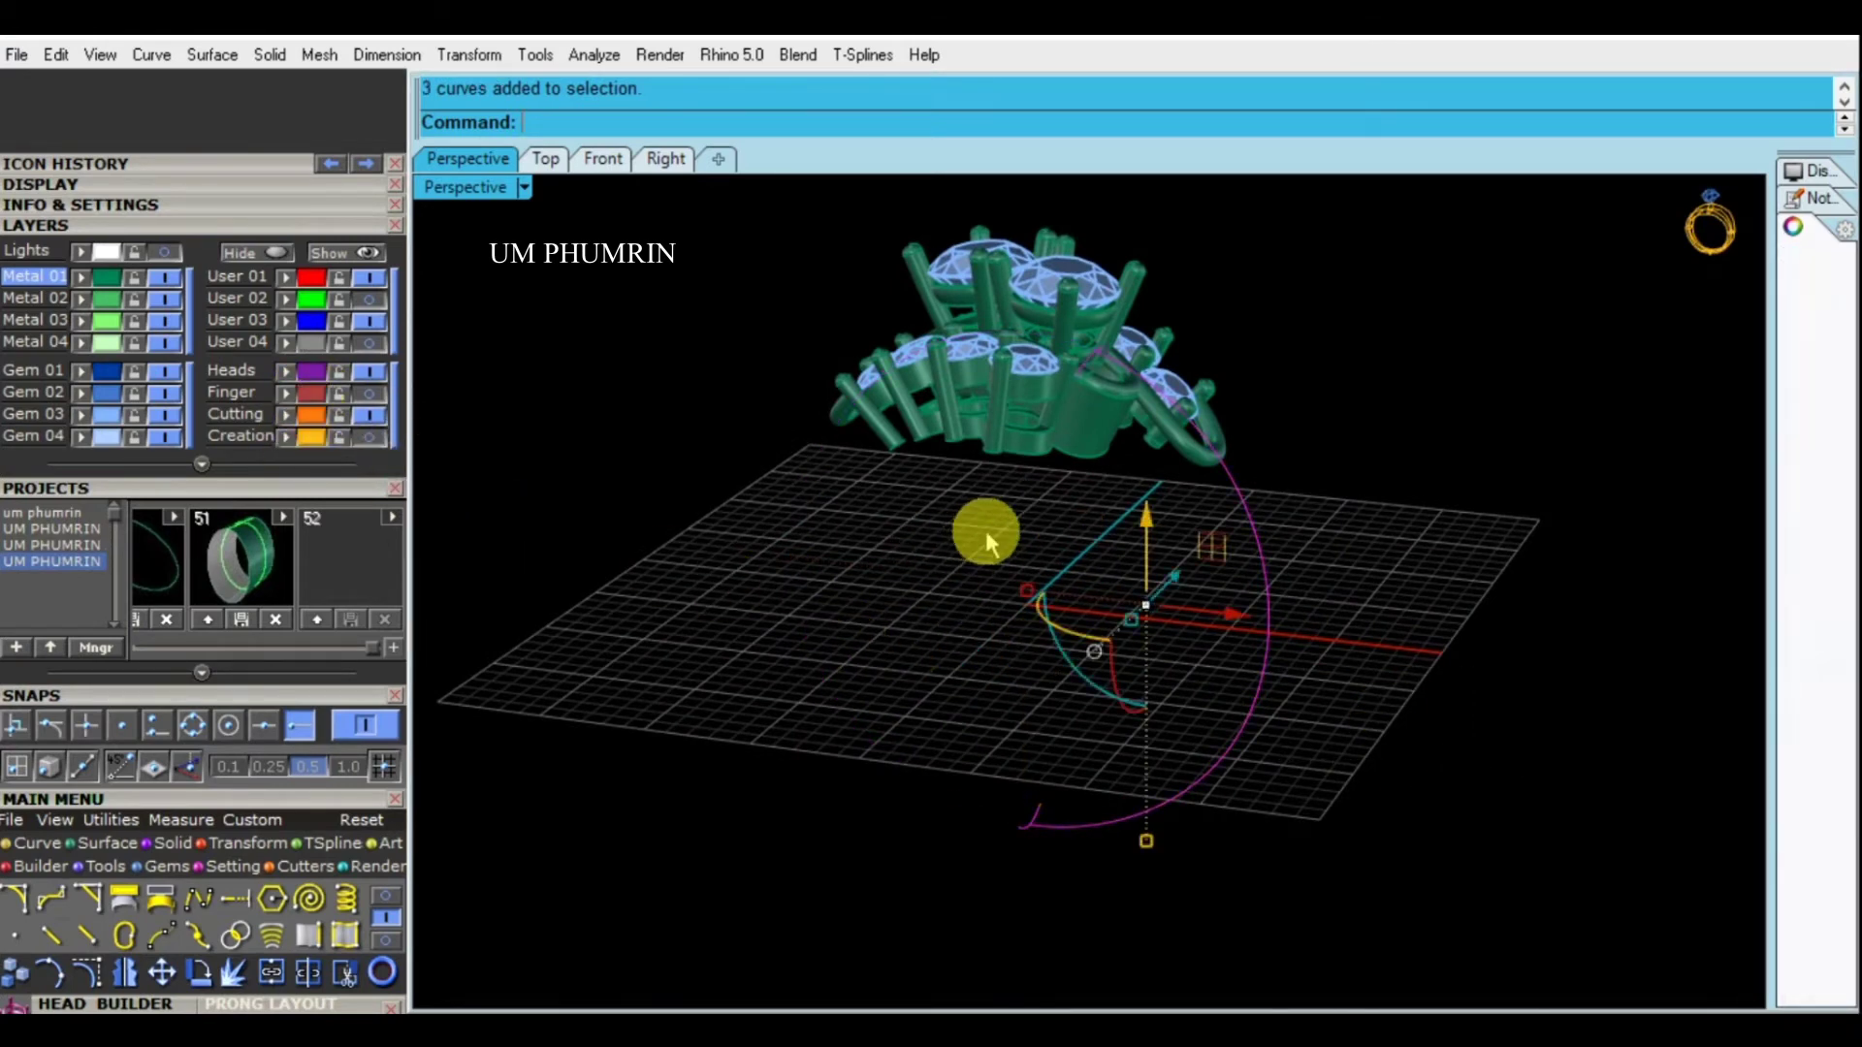
pyautogui.moveTo(976, 533); pyautogui.dragTo(552, 467, button='right')
pyautogui.click(369, 436)
pyautogui.hotkey('ctrl', 'a')
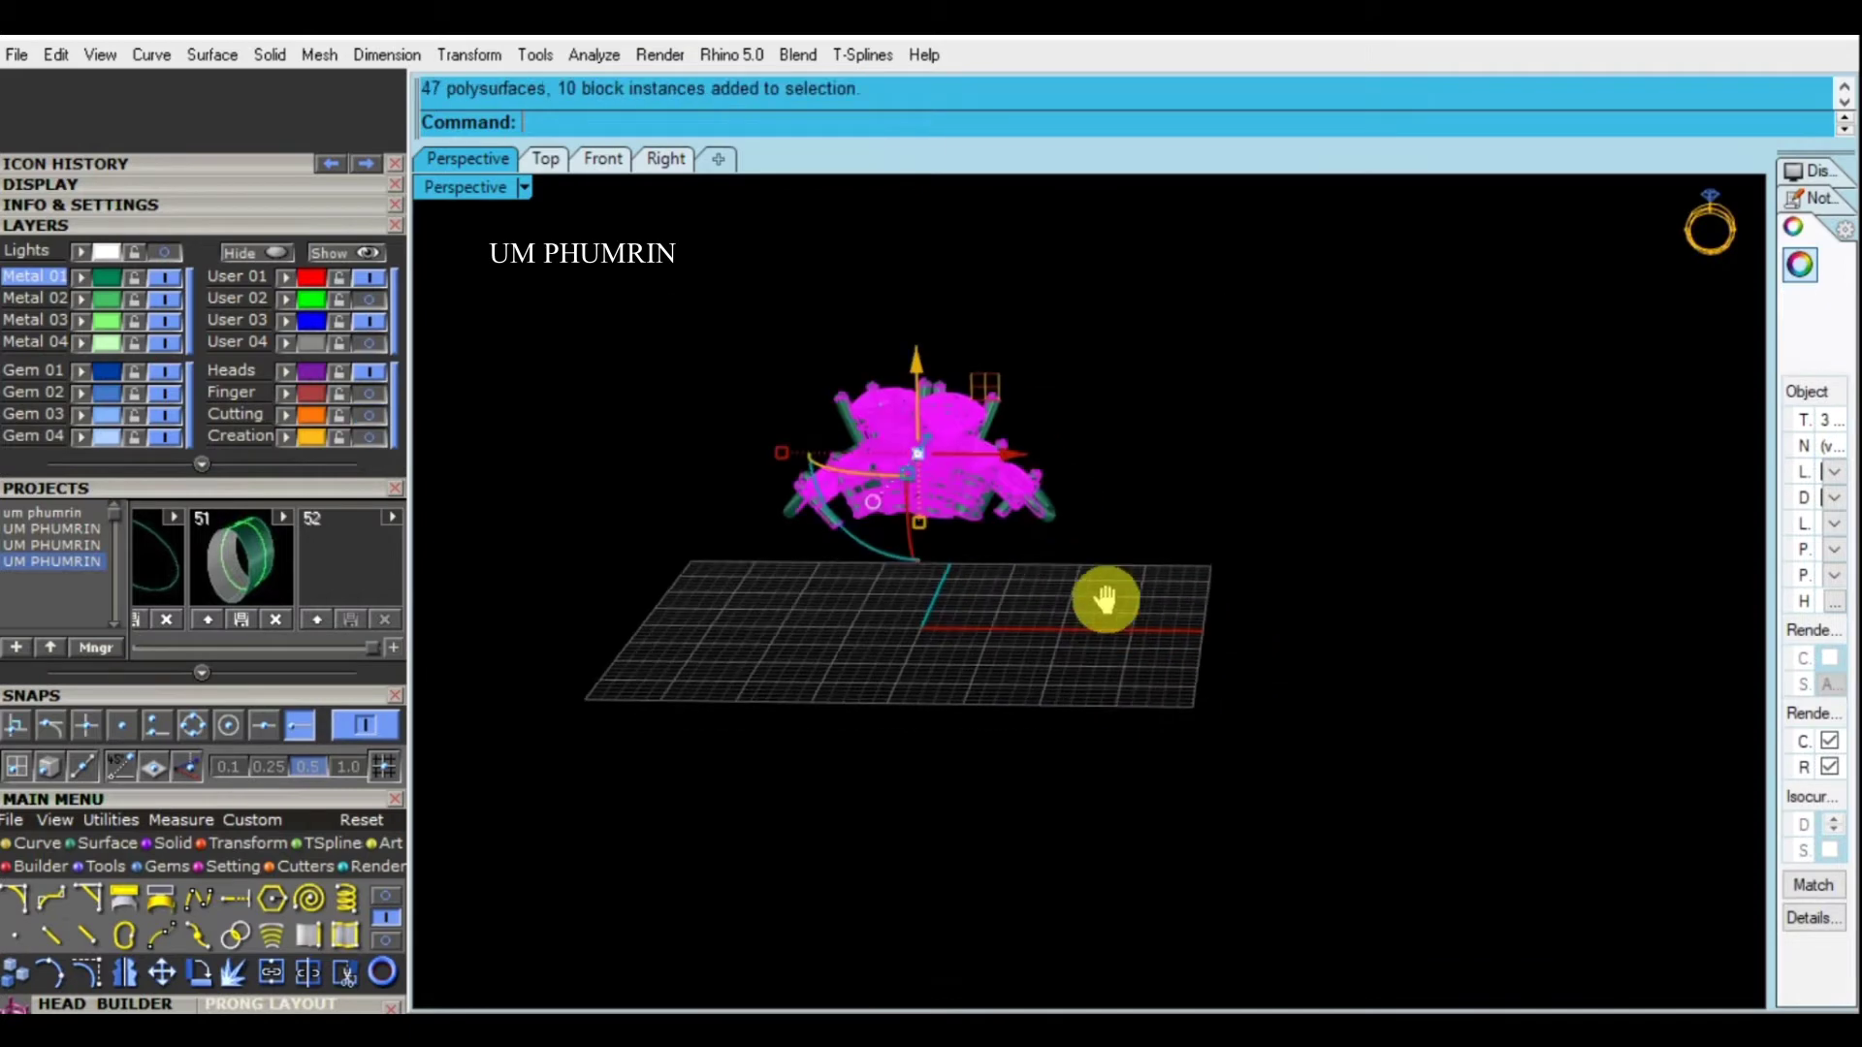
pyautogui.hotkey('ctrl', 'l')
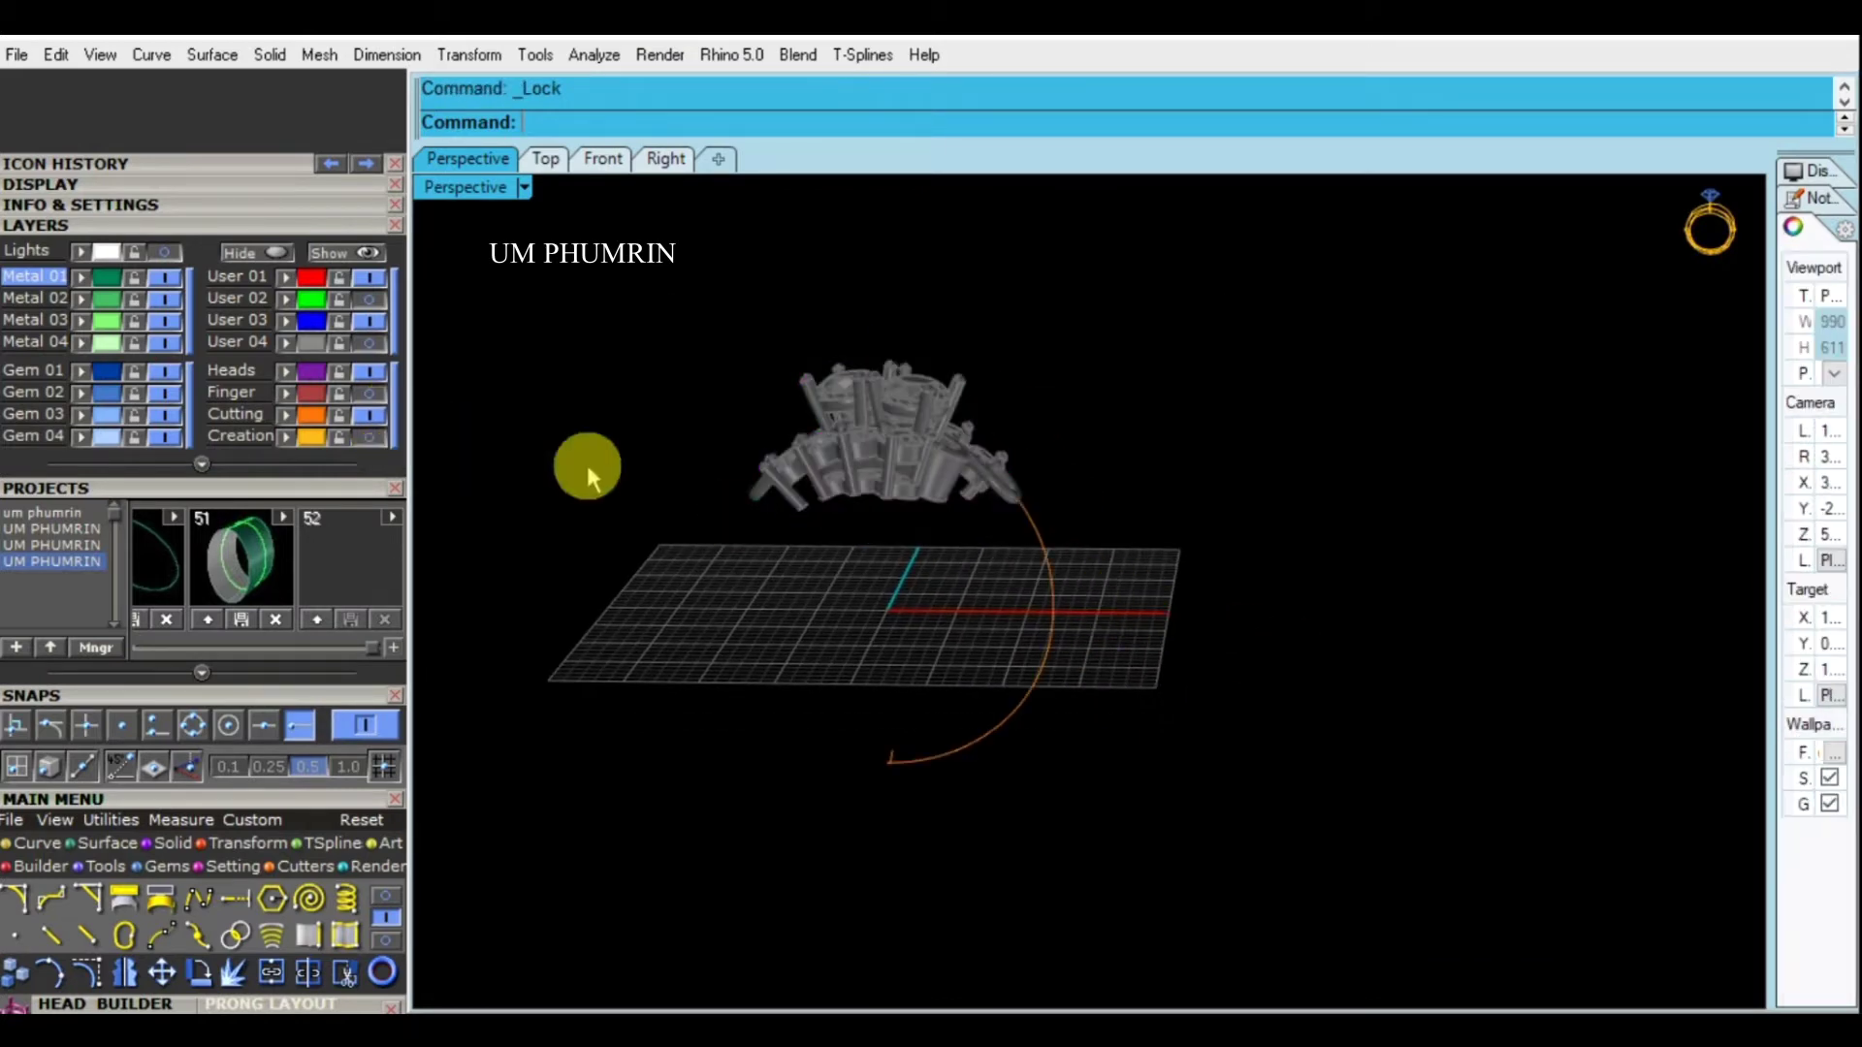
pyautogui.click(602, 158)
# Unlock the Finger layer so the inner and outer finger-size circles become selectable in Front view
pyautogui.click(1212, 573)
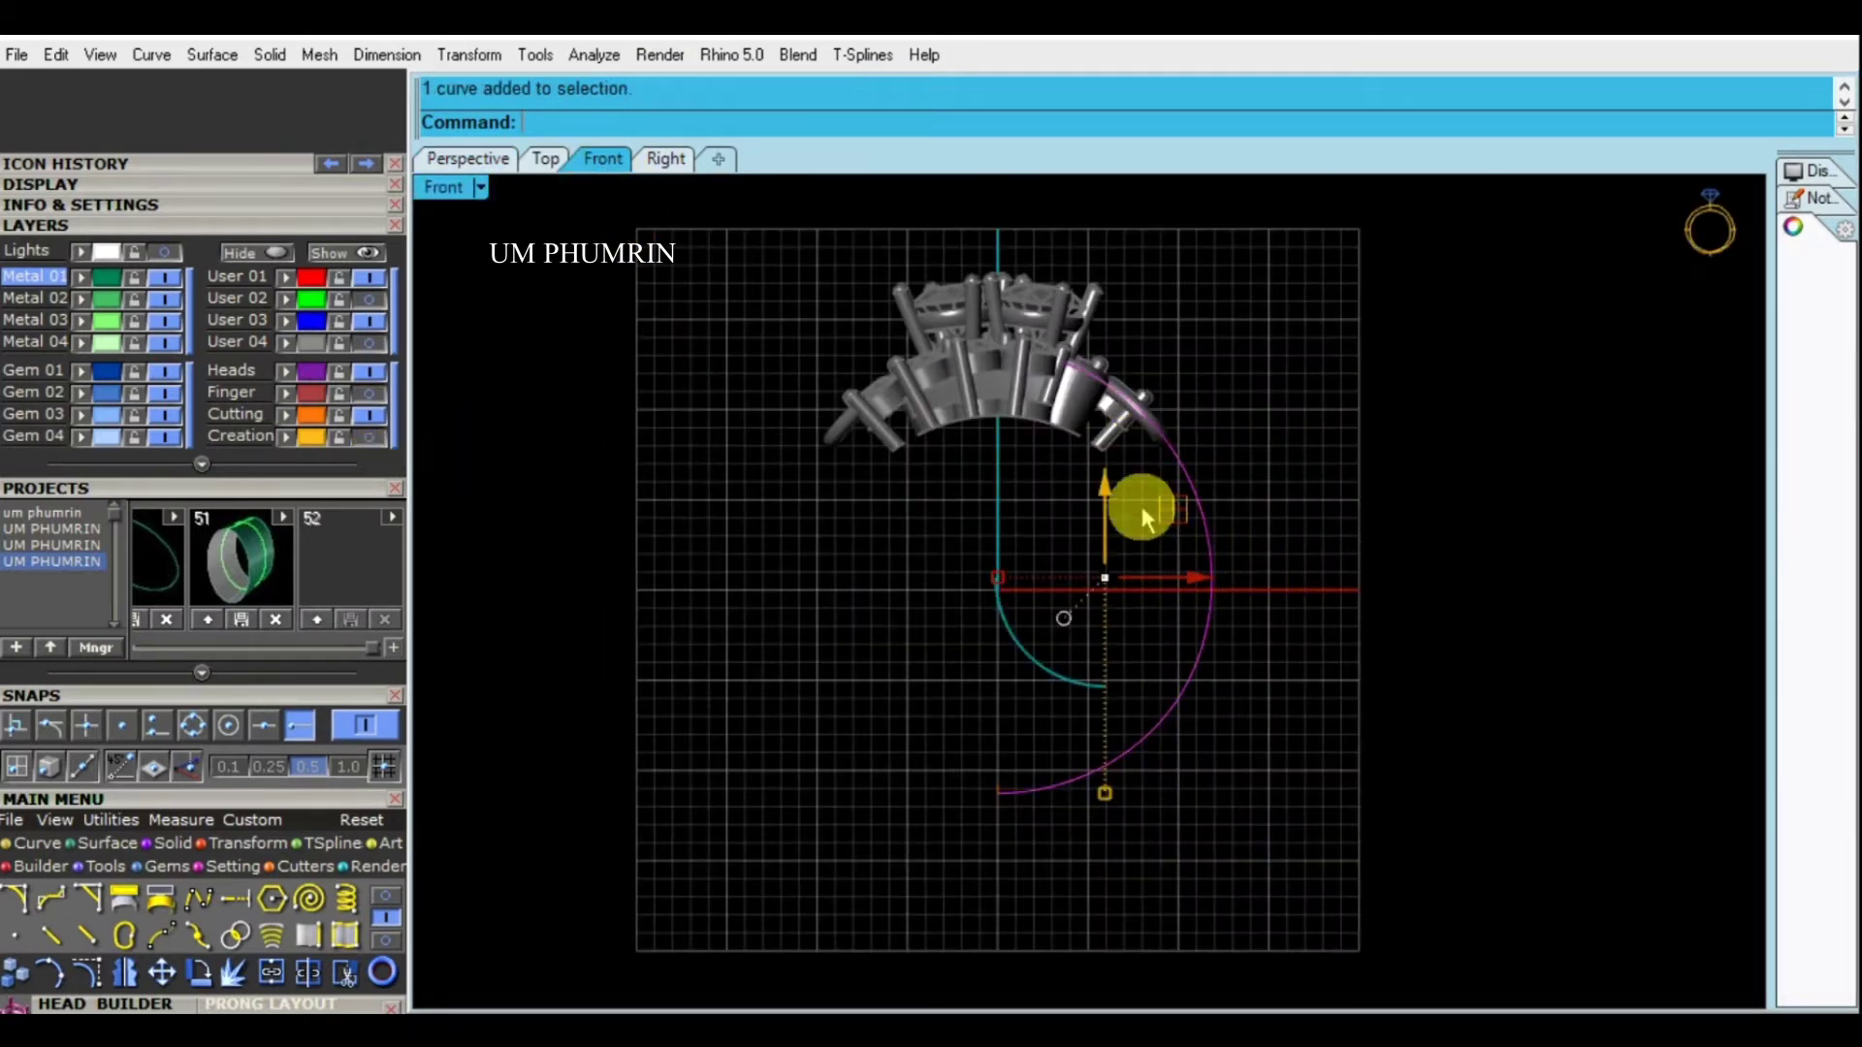
pyautogui.scroll(3, 1081, 403)
pyautogui.scroll(-2, 1184, 456)
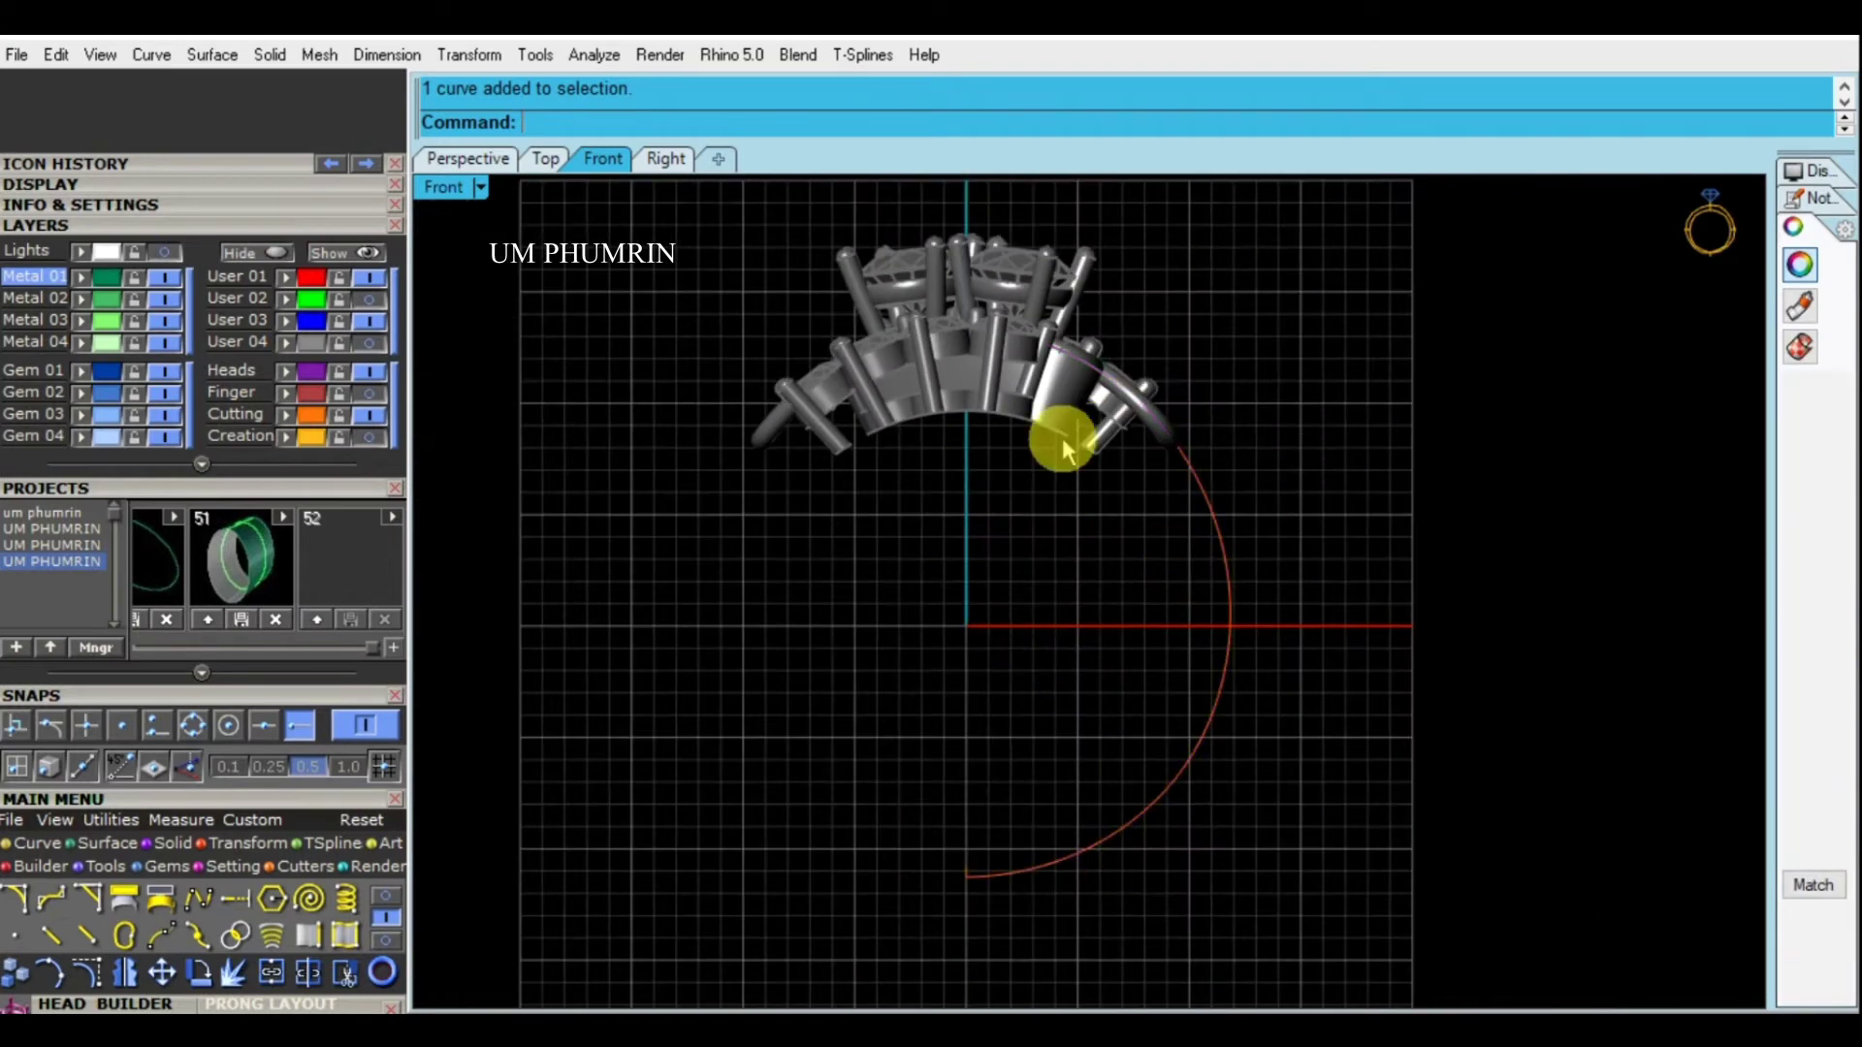
pyautogui.click(340, 396)
pyautogui.scroll(-2, 1212, 582)
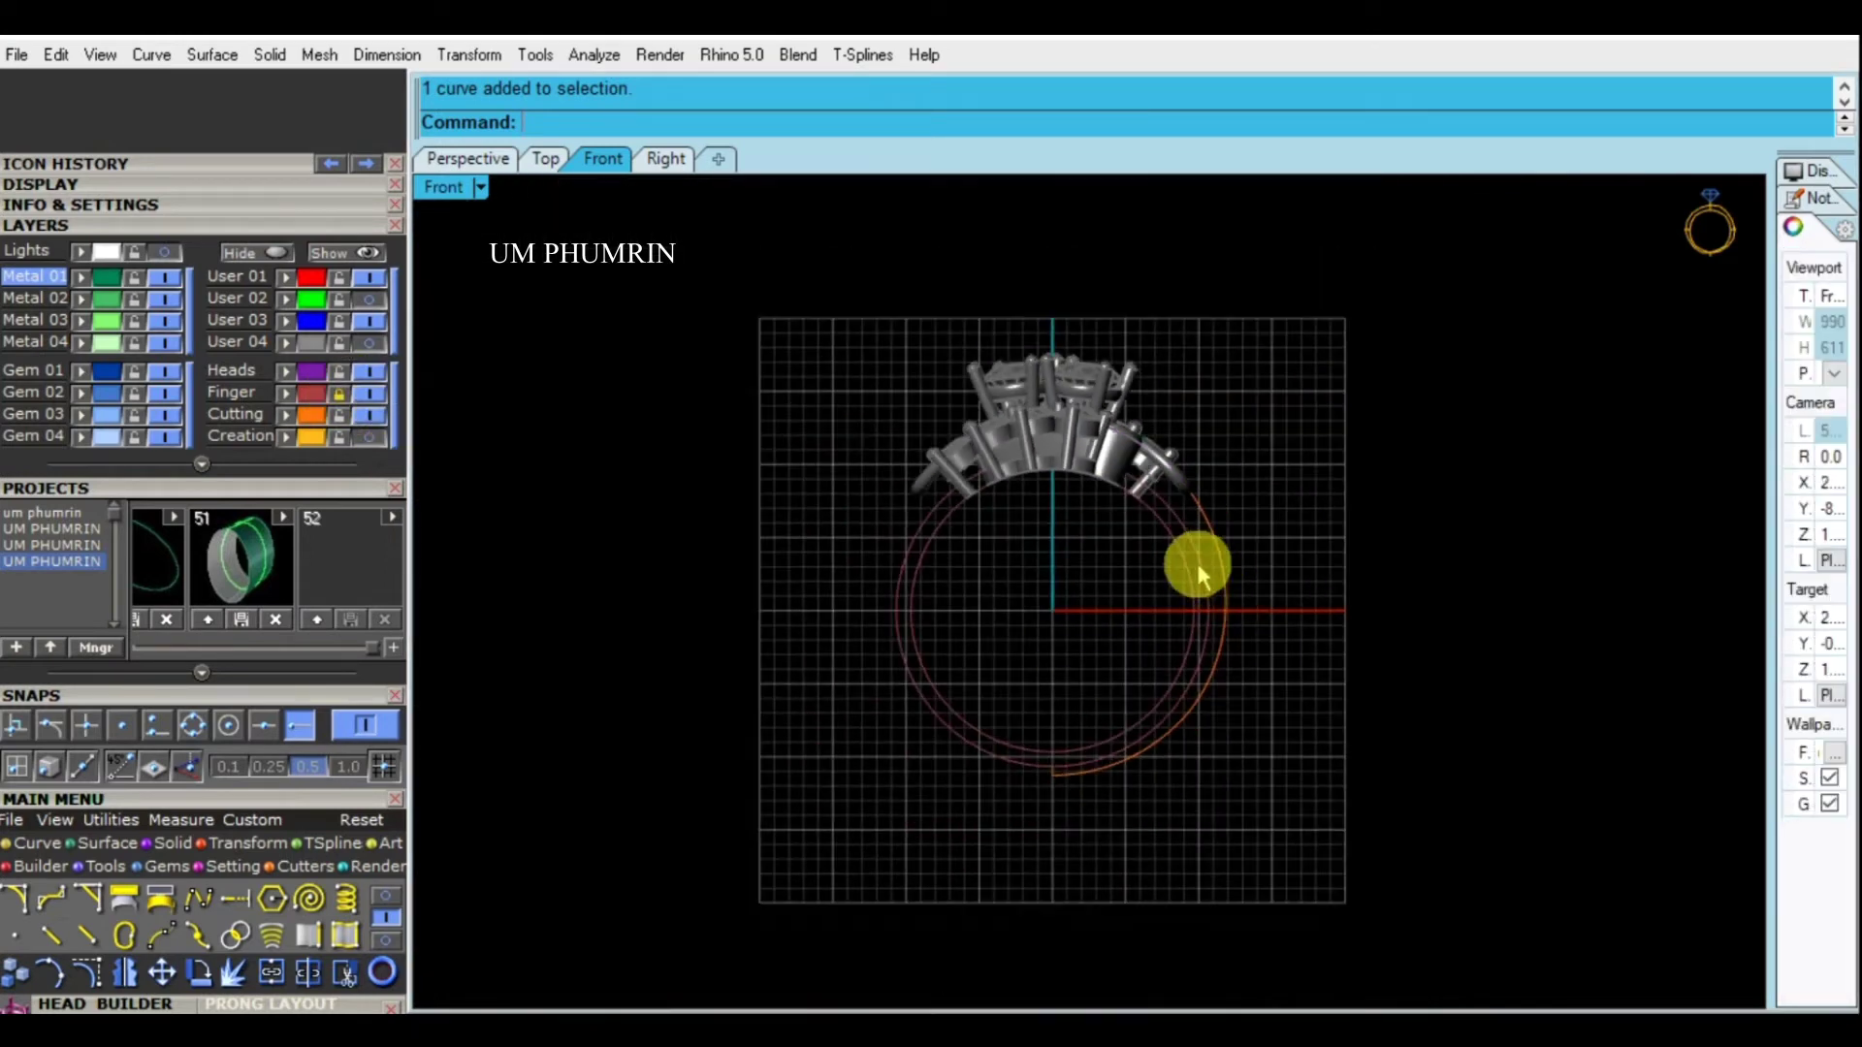
pyautogui.click(1196, 573)
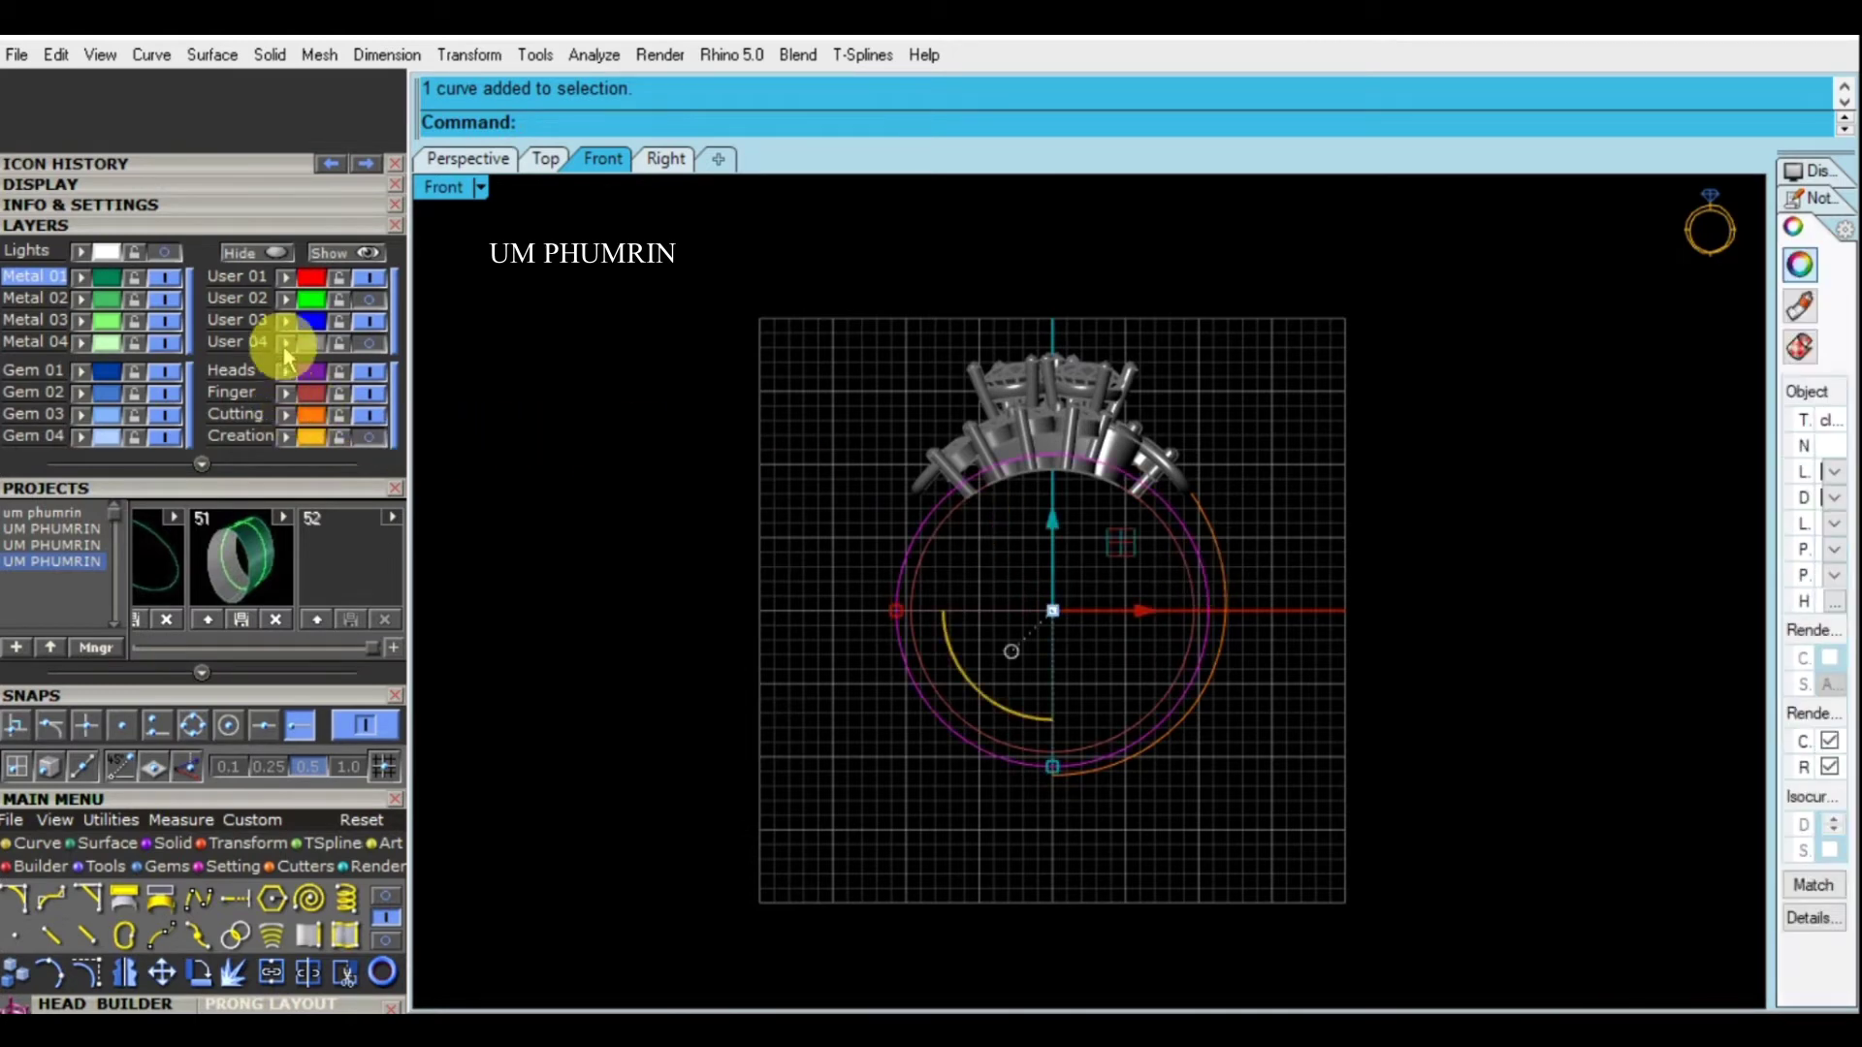
pyautogui.click(1213, 543)
pyautogui.scroll(2, 1260, 538)
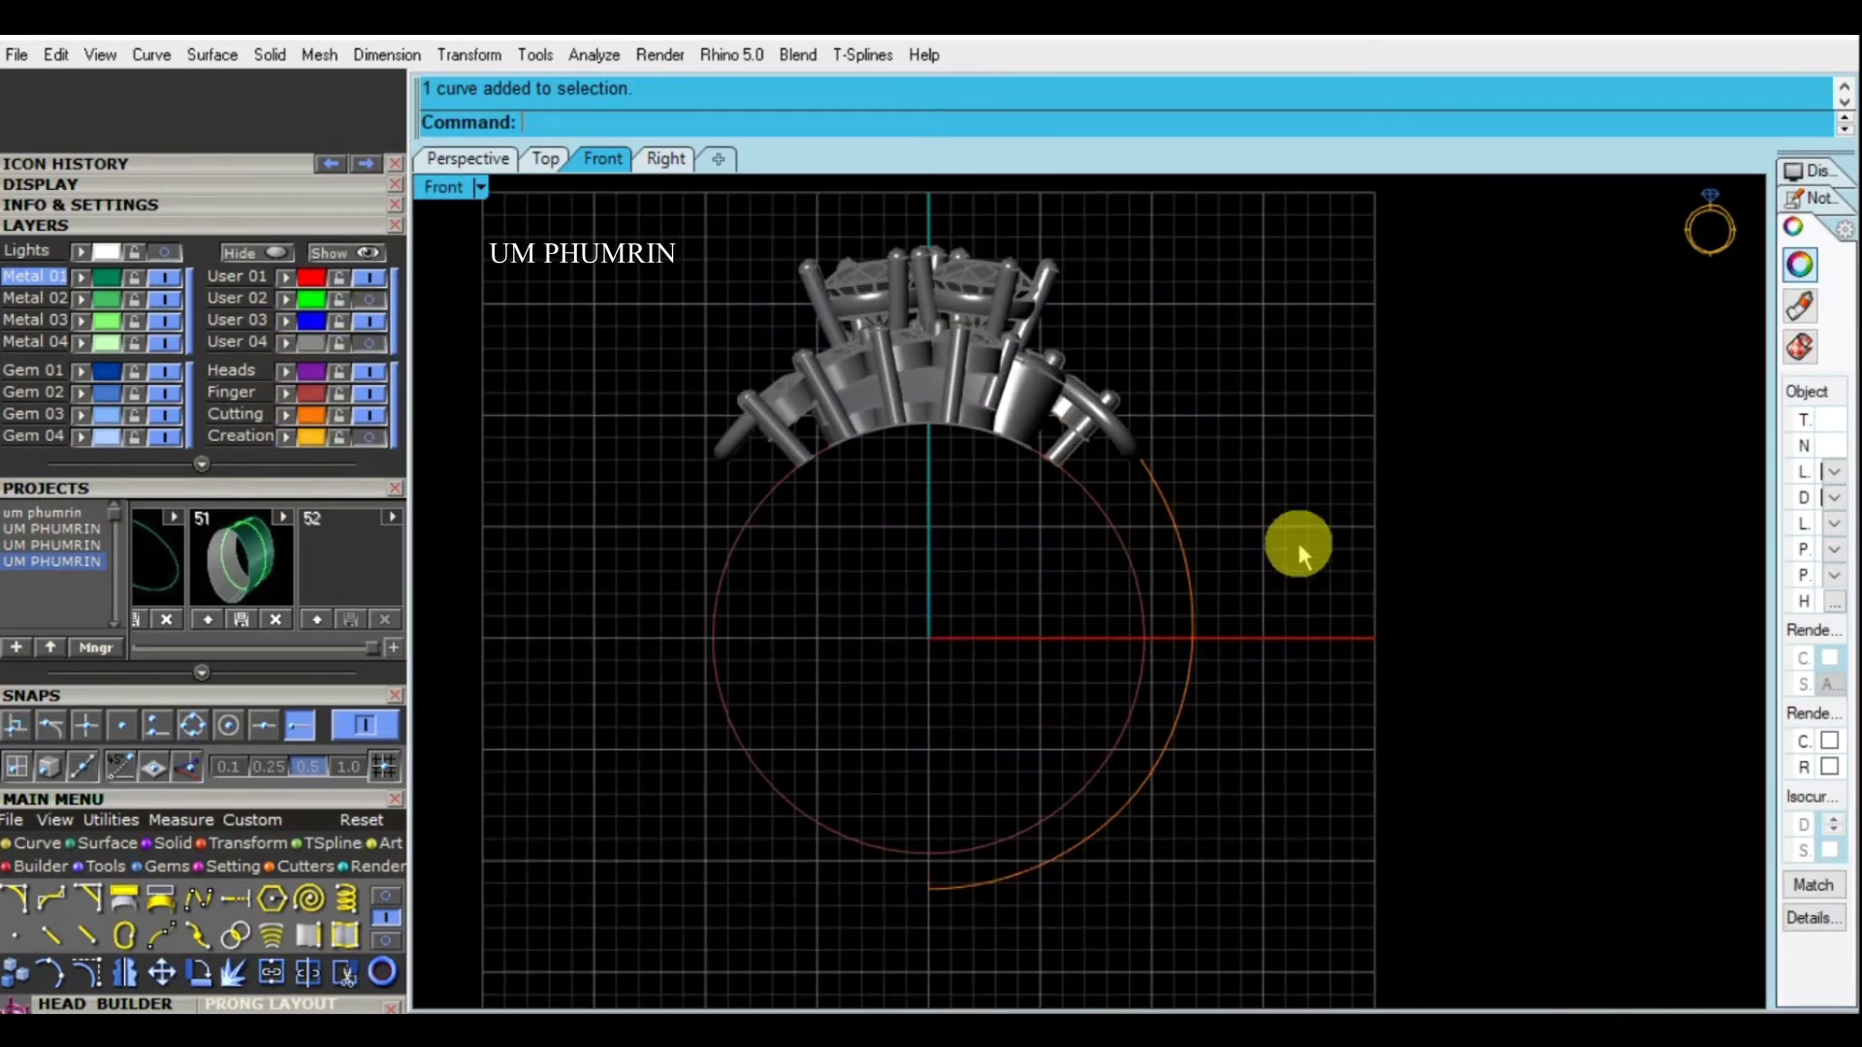
pyautogui.click(1403, 697)
pyautogui.click(1153, 638)
pyautogui.click(603, 757)
pyautogui.scroll(-4, 286, 601)
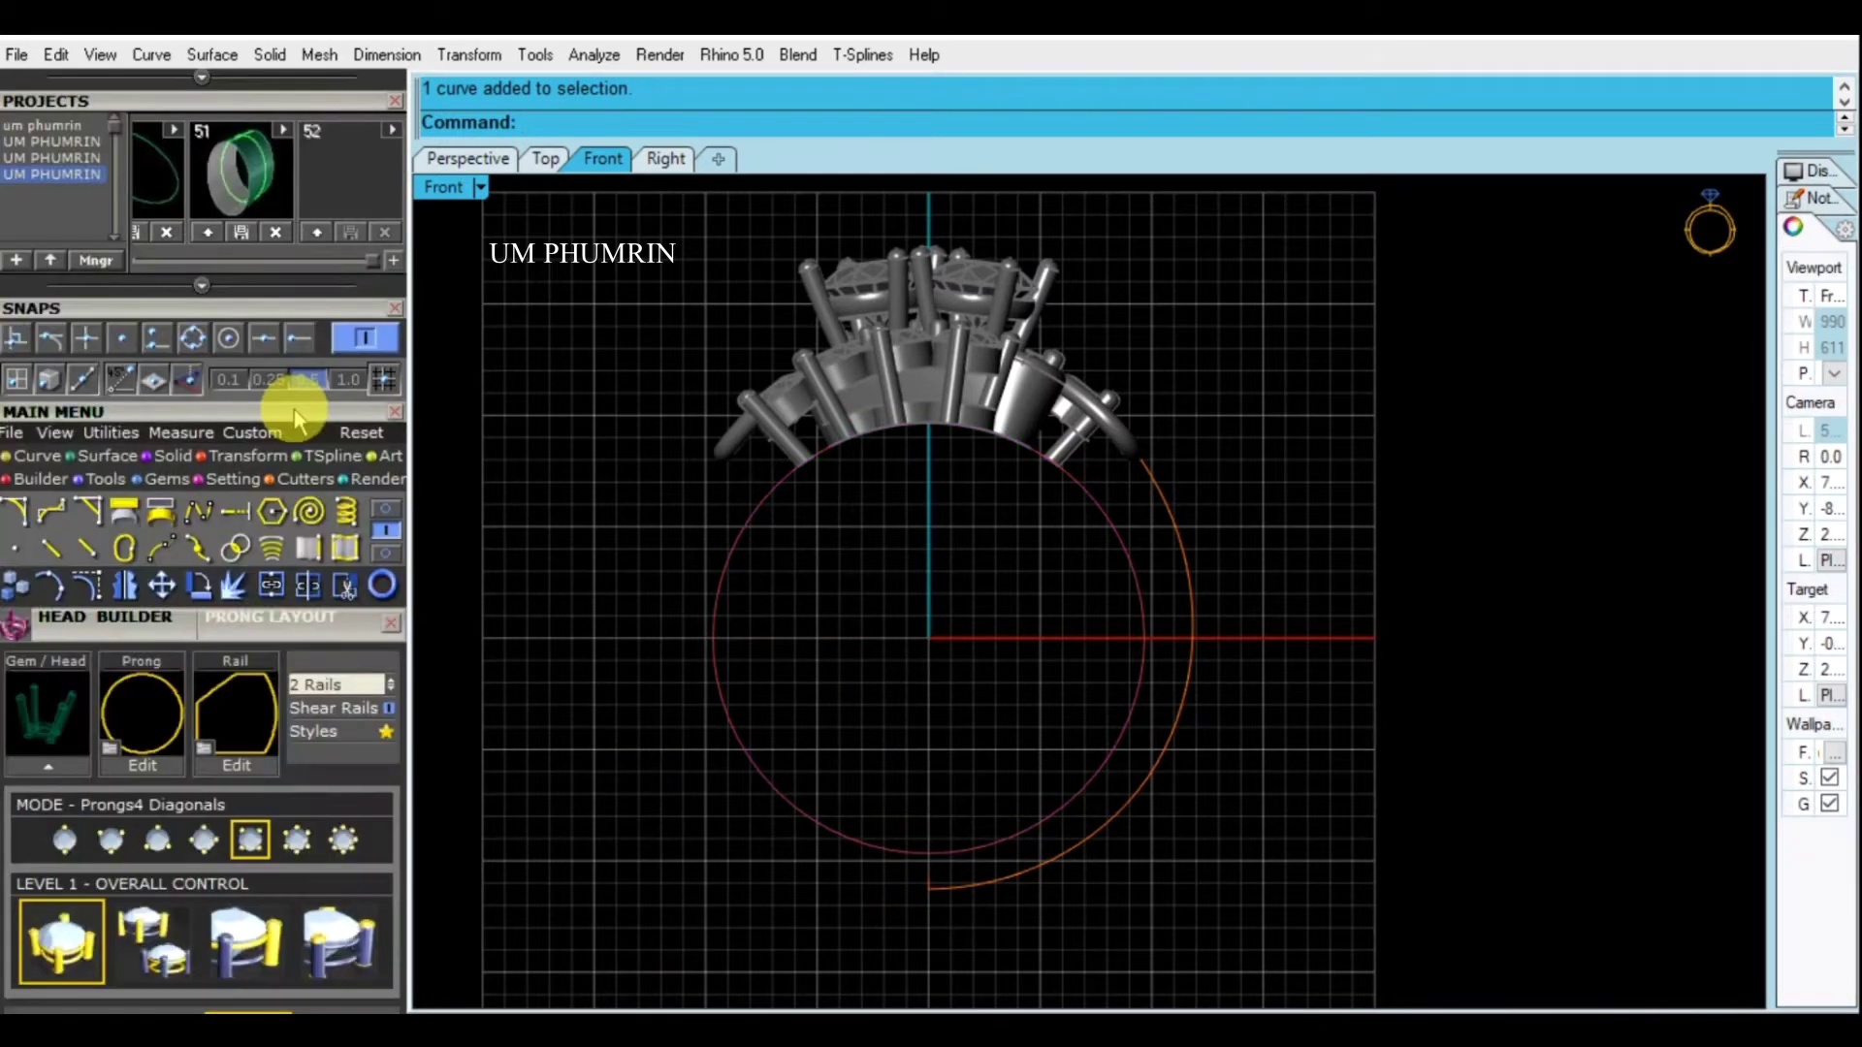
# Pick the inner circle as the ring rail, keep the existing ring circle, and delete the extra outer circle
pyautogui.click(381, 588)
pyautogui.click(338, 623)
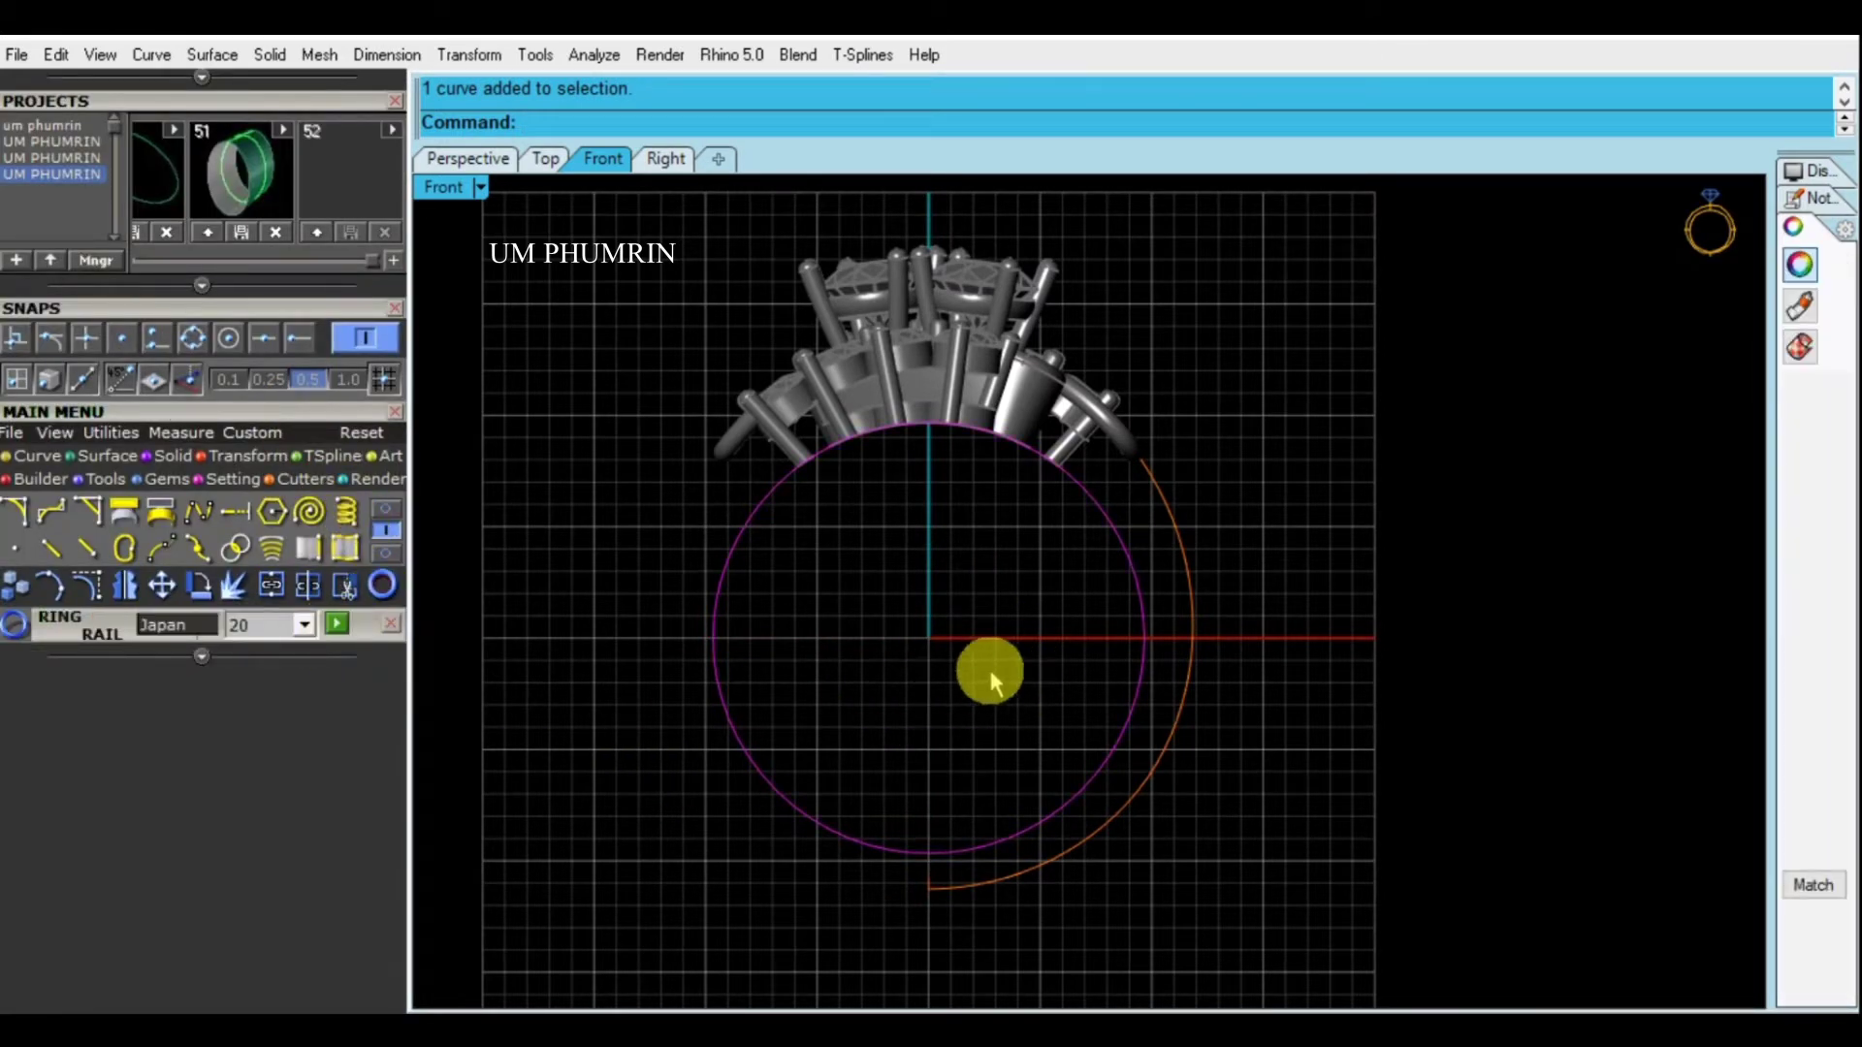
pyautogui.click(929, 564)
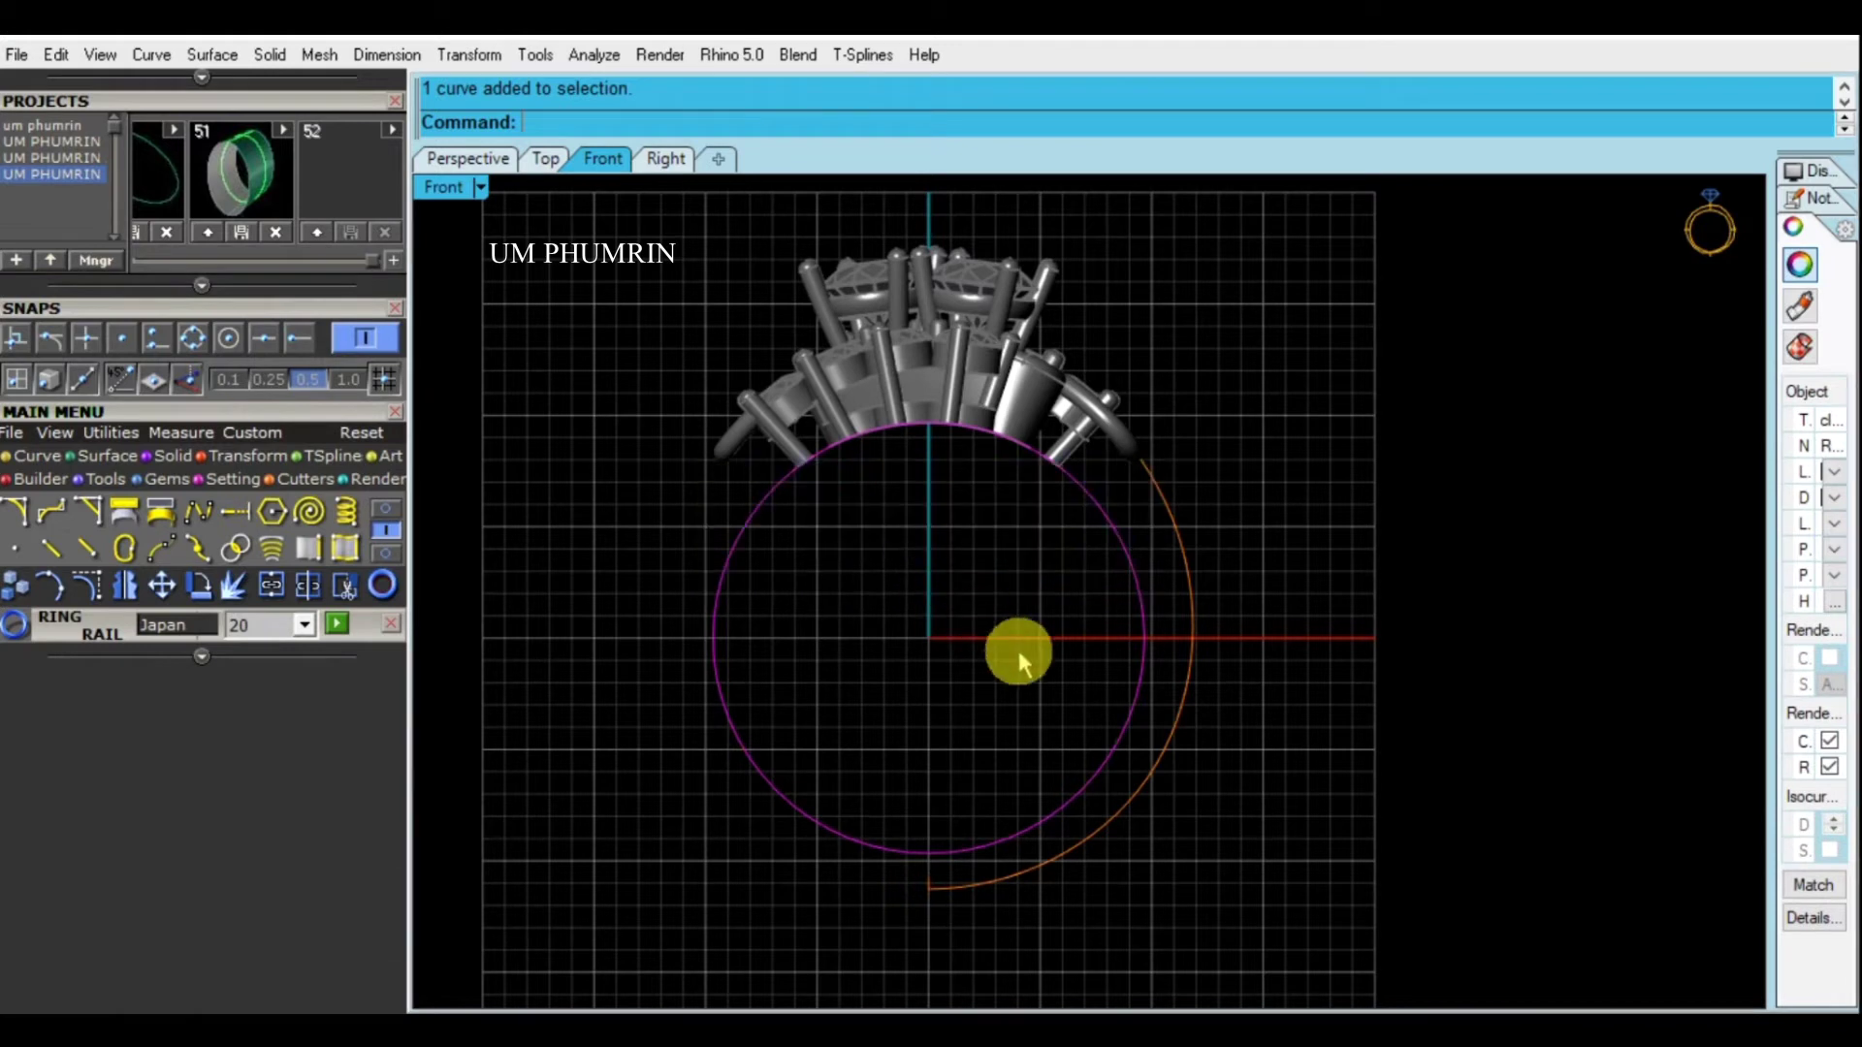
pyautogui.click(1145, 684)
pyautogui.press('Return')
pyautogui.press('Delete')
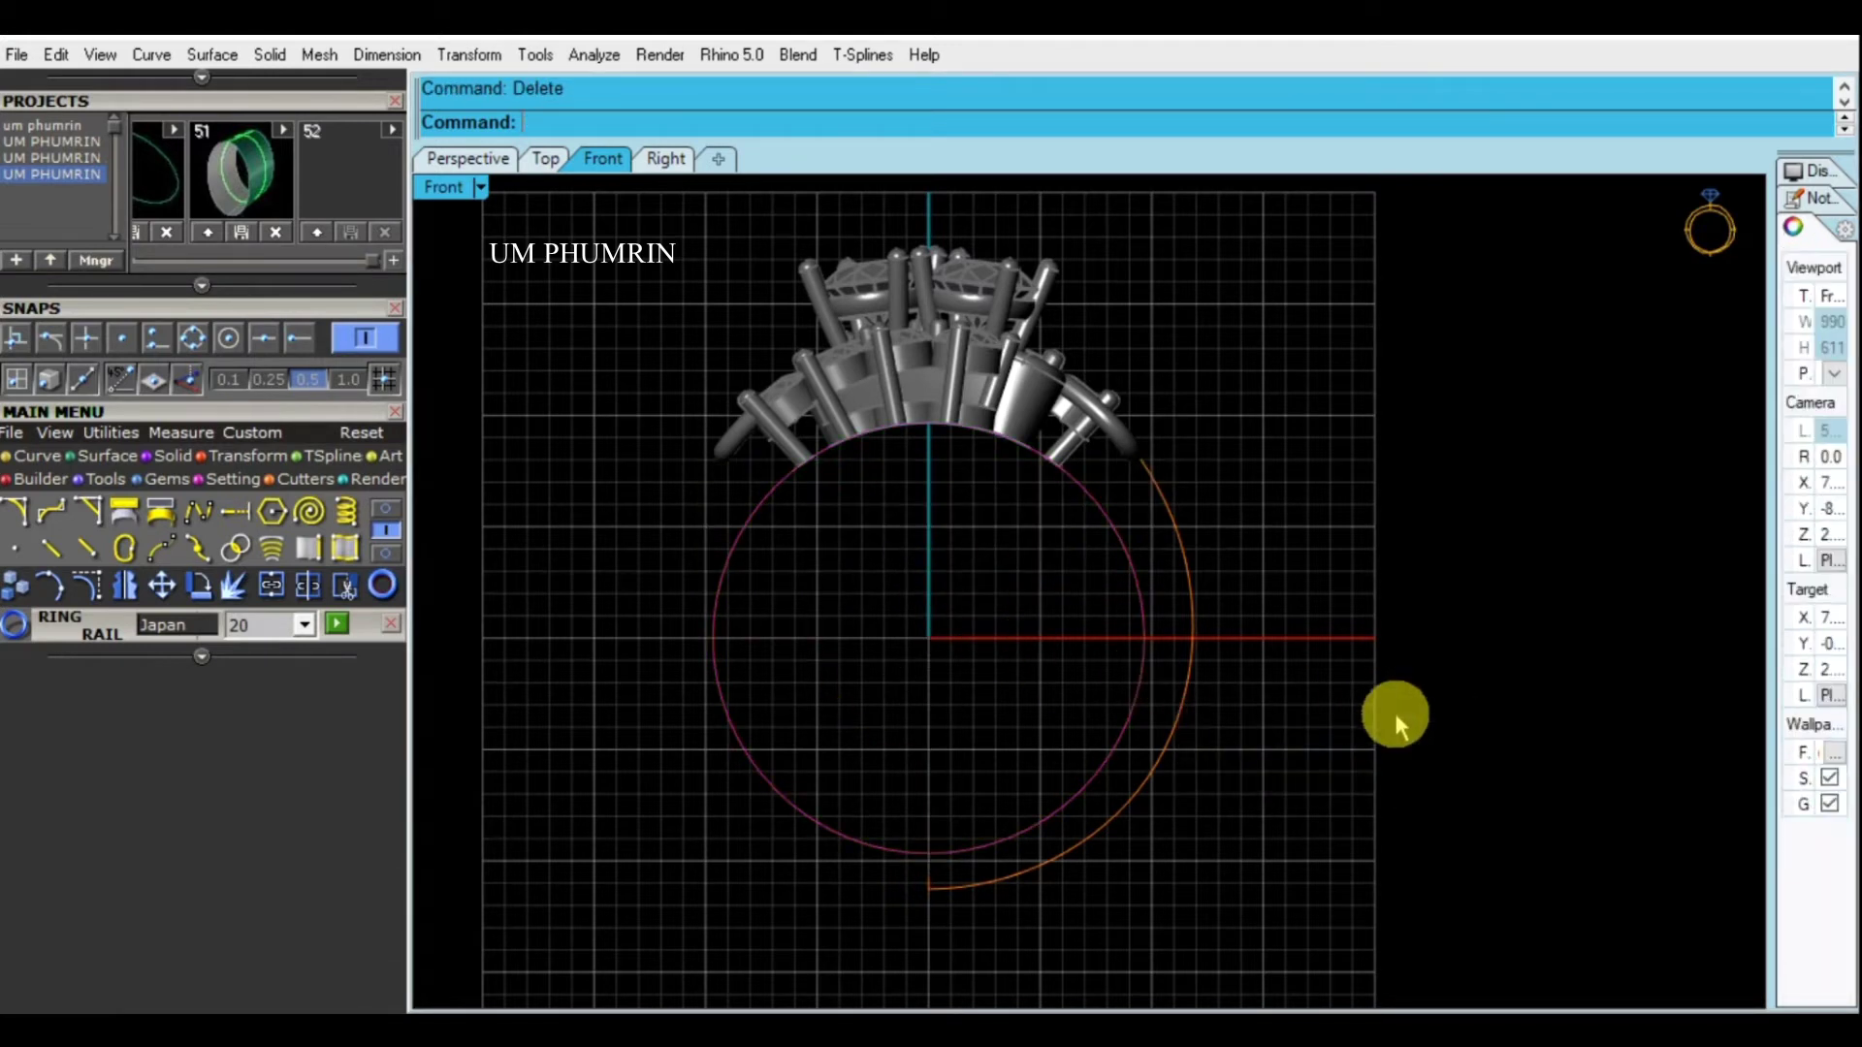
pyautogui.scroll(-3, 1388, 706)
pyautogui.moveTo(1377, 728); pyautogui.dragTo(1393, 770, button='right')
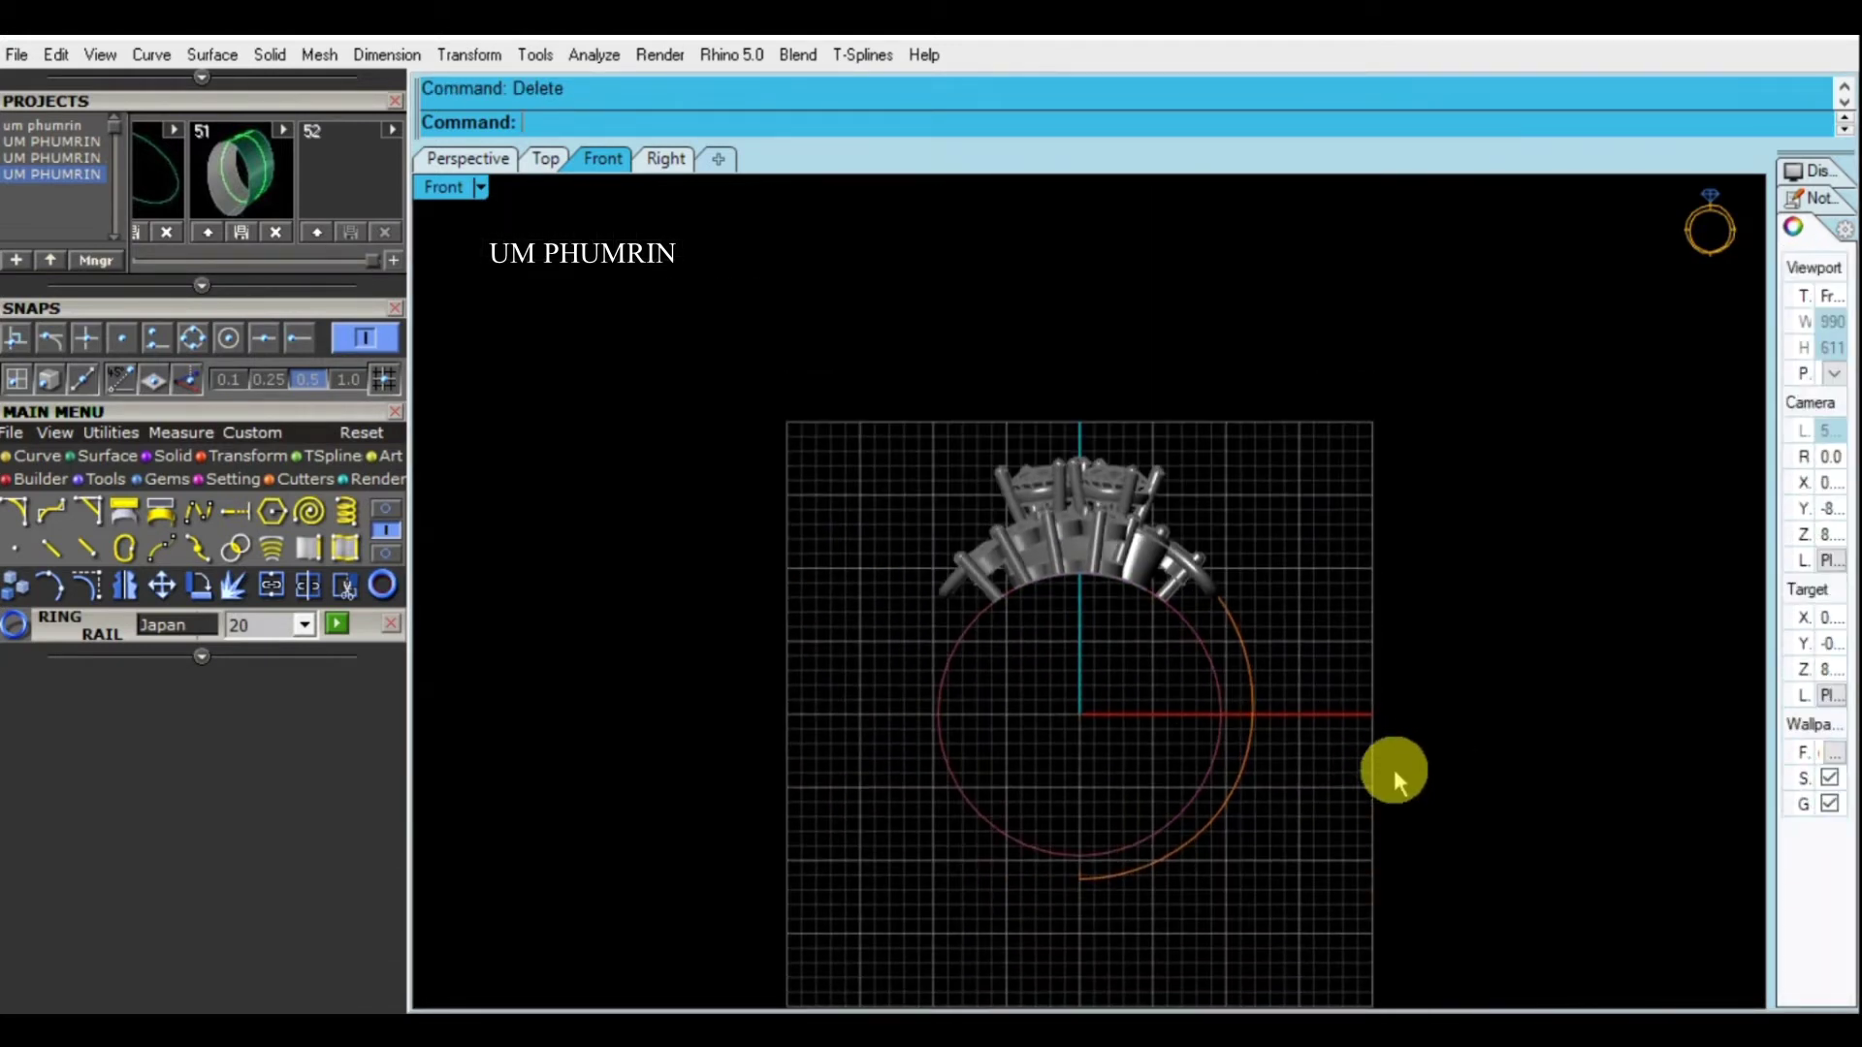
# Nudge the two top control points of the shank arc slightly down
pyautogui.scroll(3, 1391, 762)
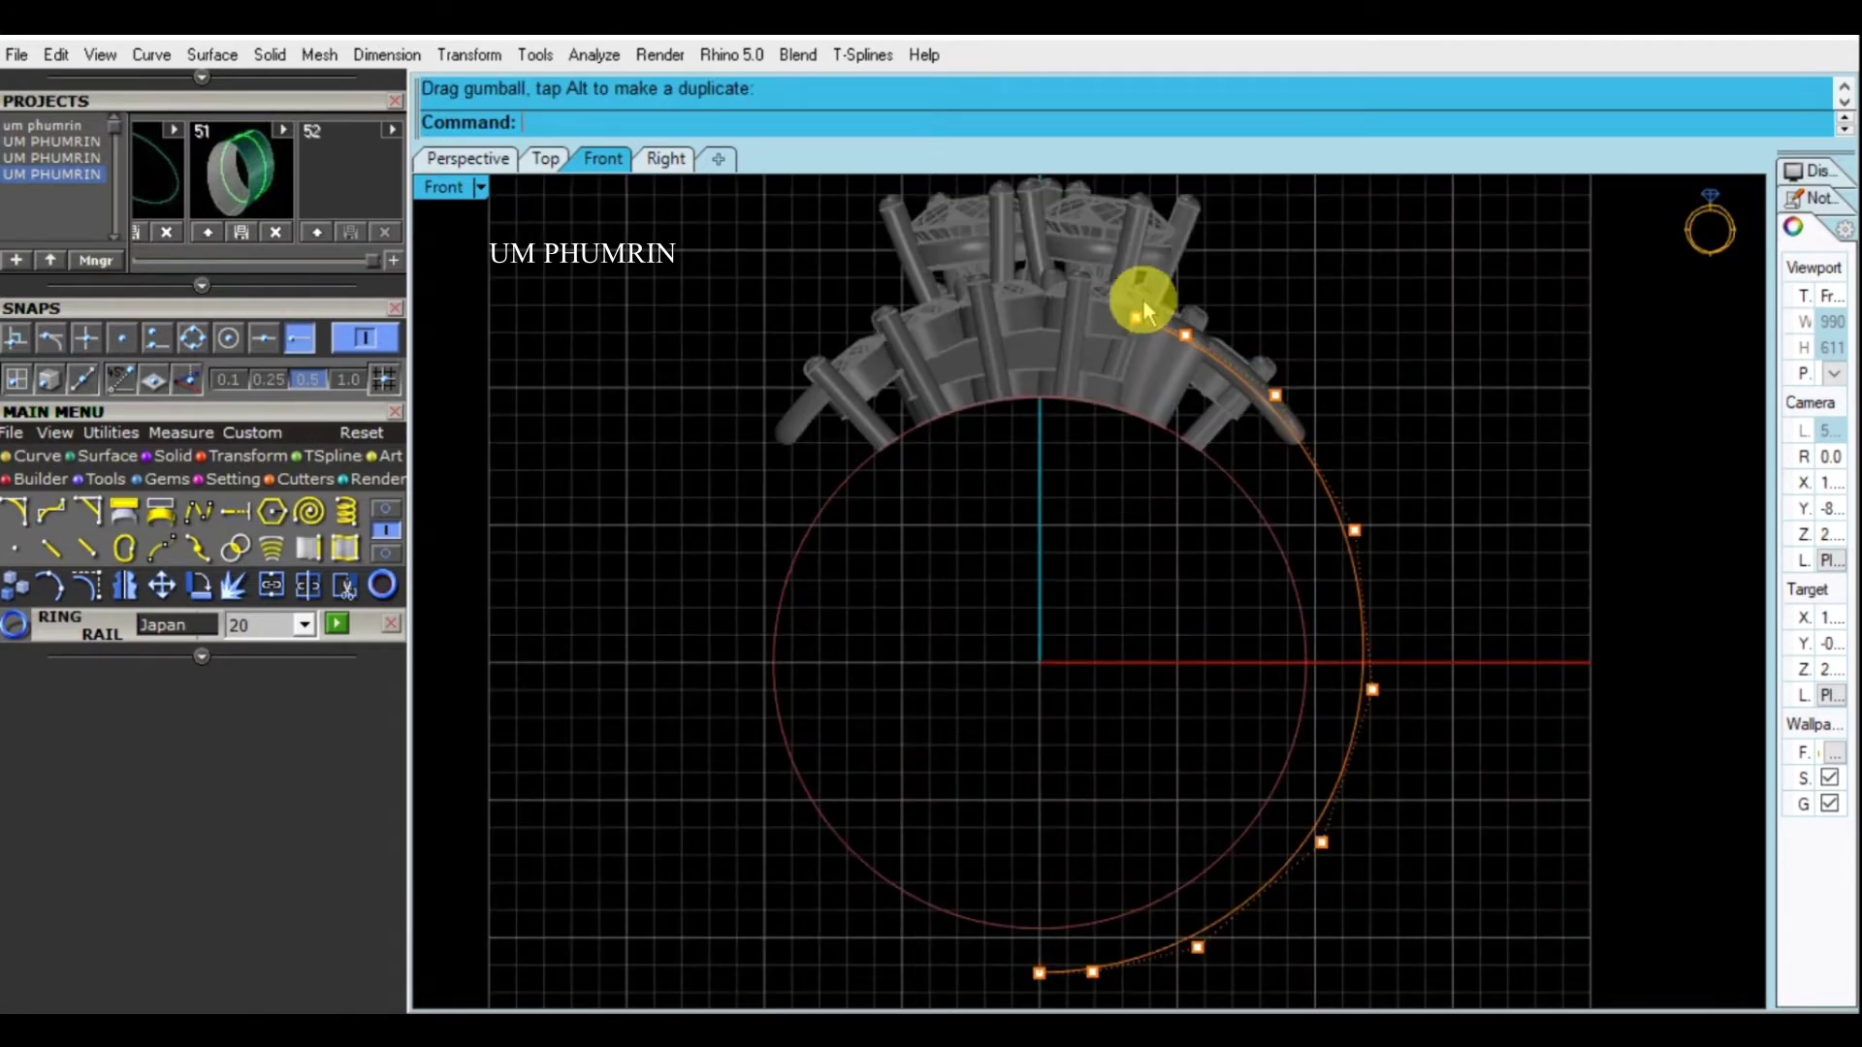
pyautogui.click(1276, 396)
pyautogui.scroll(2, 1276, 383)
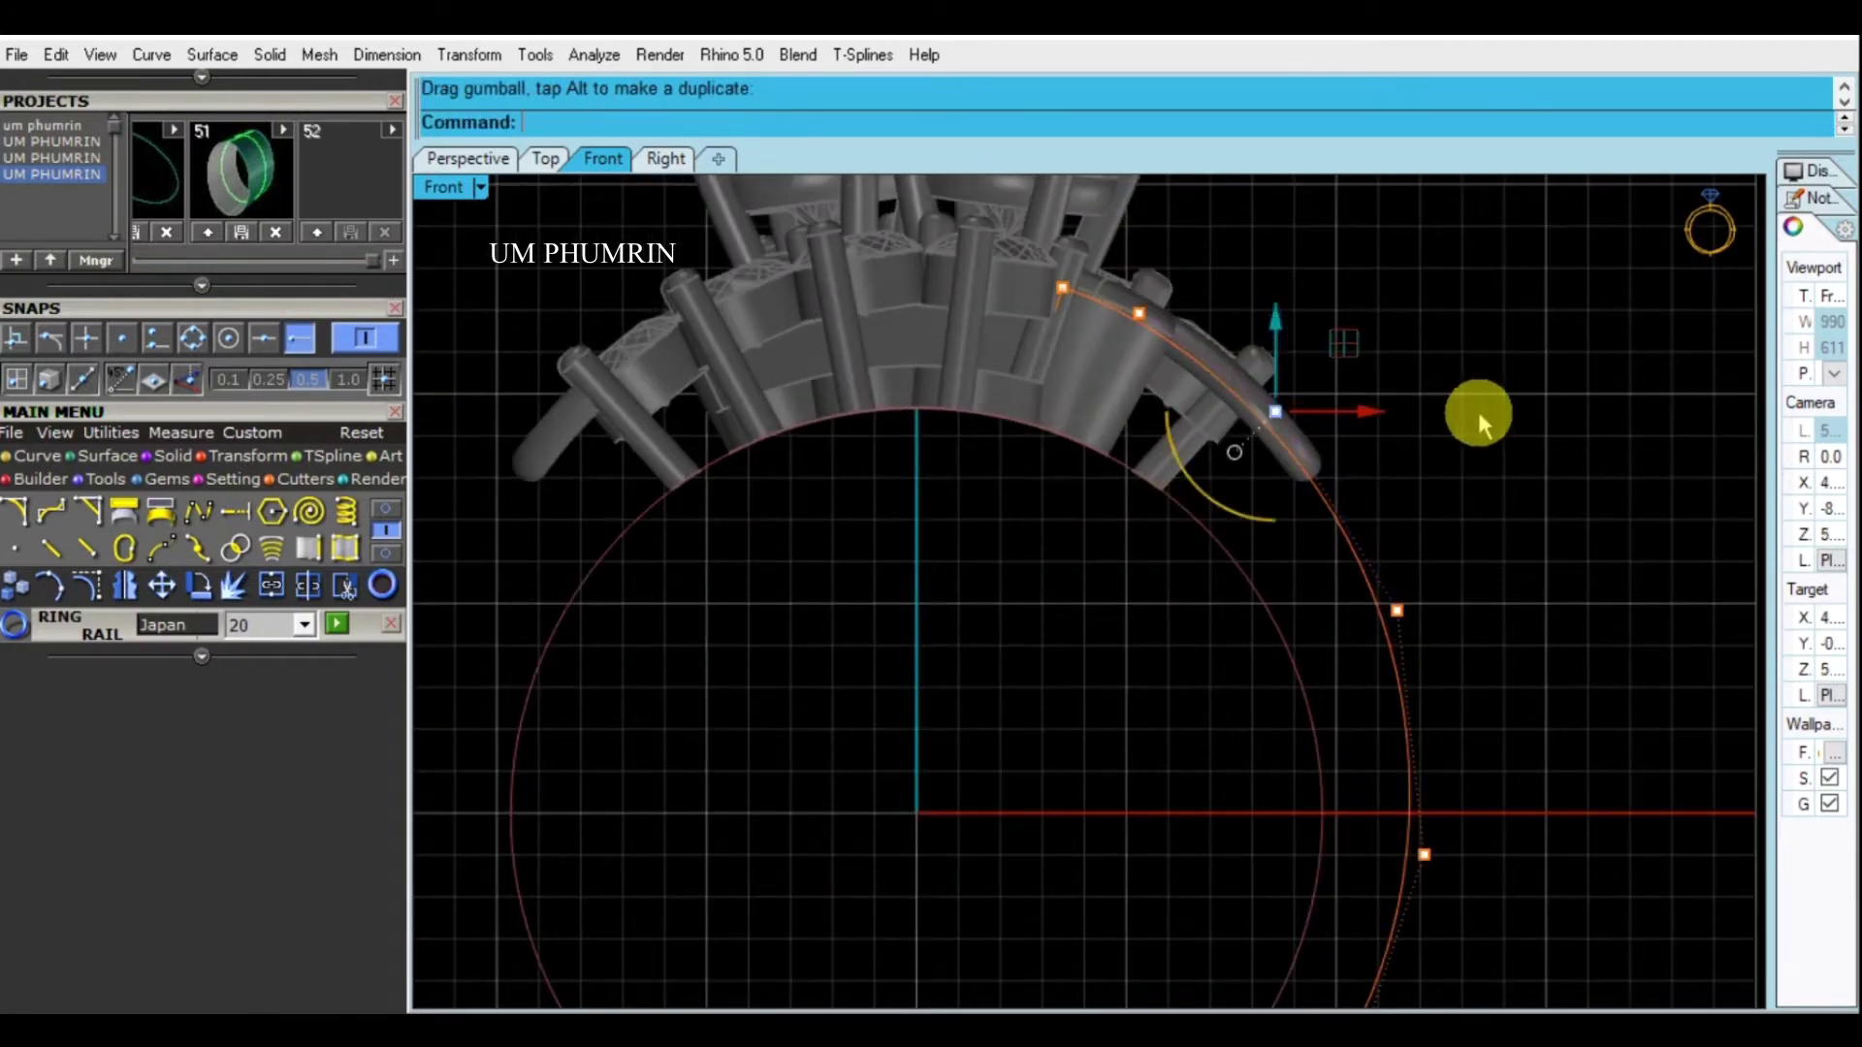
pyautogui.scroll(-2, 1406, 419)
pyautogui.keyDown('shift'); pyautogui.click(1175, 380); pyautogui.keyUp('shift')
pyautogui.scroll(2, 1155, 320)
pyautogui.moveTo(1120, 250); pyautogui.dragTo(1137, 250)
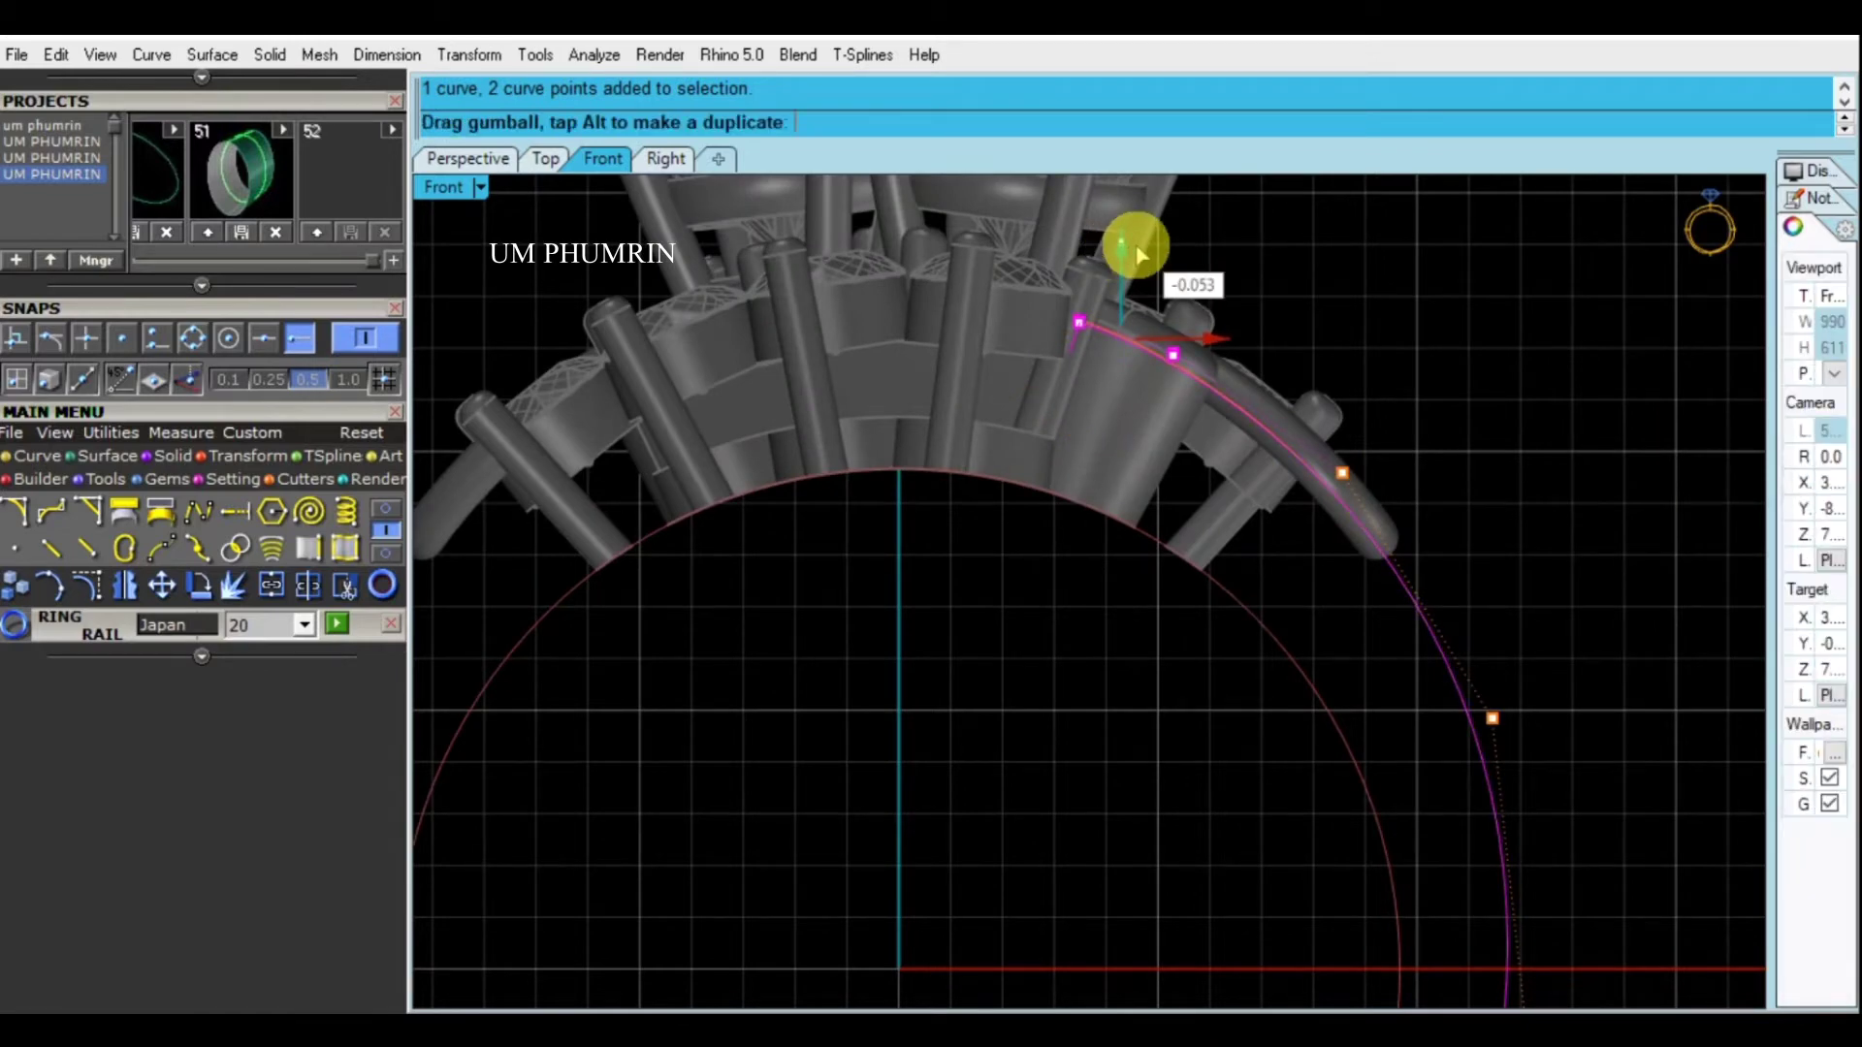
# Adjust the next control points along the arc and select the whole shank curve
pyautogui.moveTo(1139, 254); pyautogui.dragTo(1139, 254)
pyautogui.scroll(-3, 1434, 491)
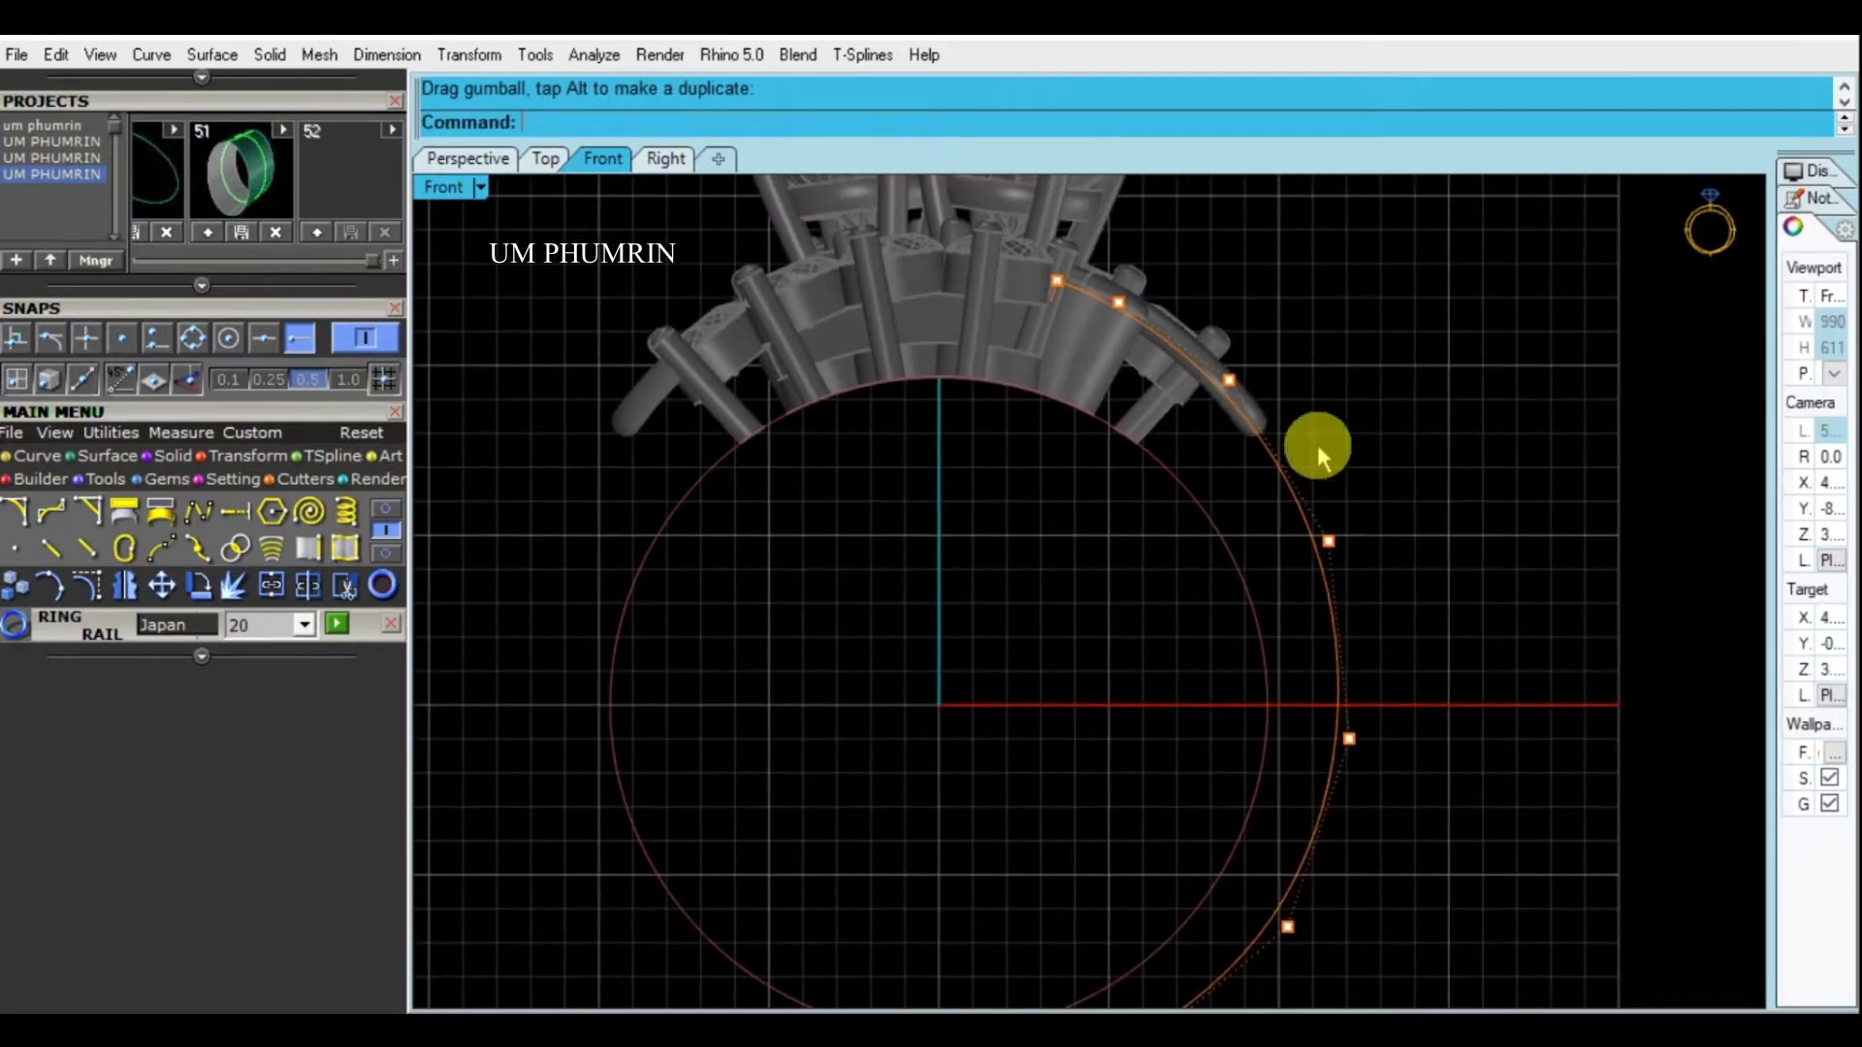
pyautogui.moveTo(1357, 611); pyautogui.dragTo(1309, 678)
pyautogui.scroll(3, 1370, 658)
pyautogui.scroll(-3, 1496, 717)
pyautogui.moveTo(1471, 757); pyautogui.dragTo(1375, 665)
pyautogui.scroll(-2, 1276, 556)
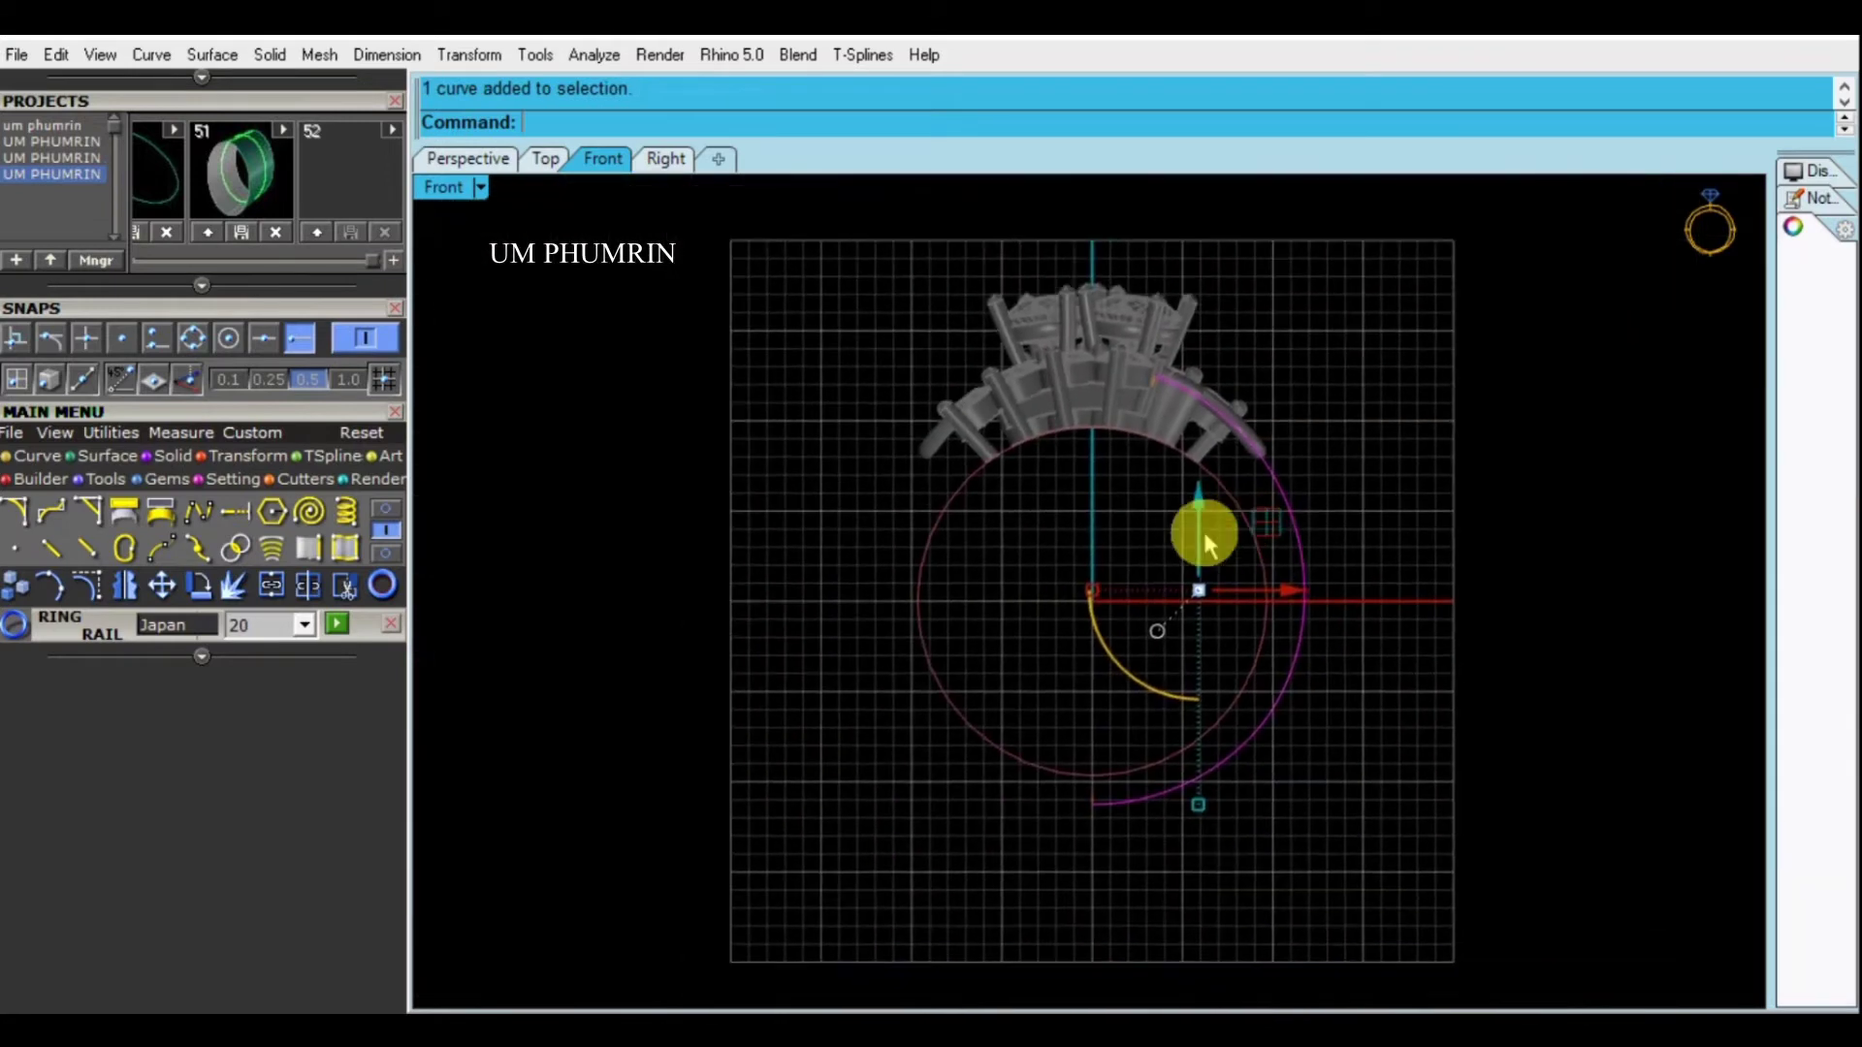
pyautogui.click(468, 158)
pyautogui.moveTo(1210, 475)
pyautogui.mouseDown(button='right')
pyautogui.moveTo(1156, 544)
pyautogui.moveTo(1275, 511)
pyautogui.mouseUp(button='right')
# Rebuild the shank curve to 9 points, degree 3
pyautogui.rightClick(1156, 544)
pyautogui.scroll(3, 1275, 511)
pyautogui.scroll(-3, 1616, 335)
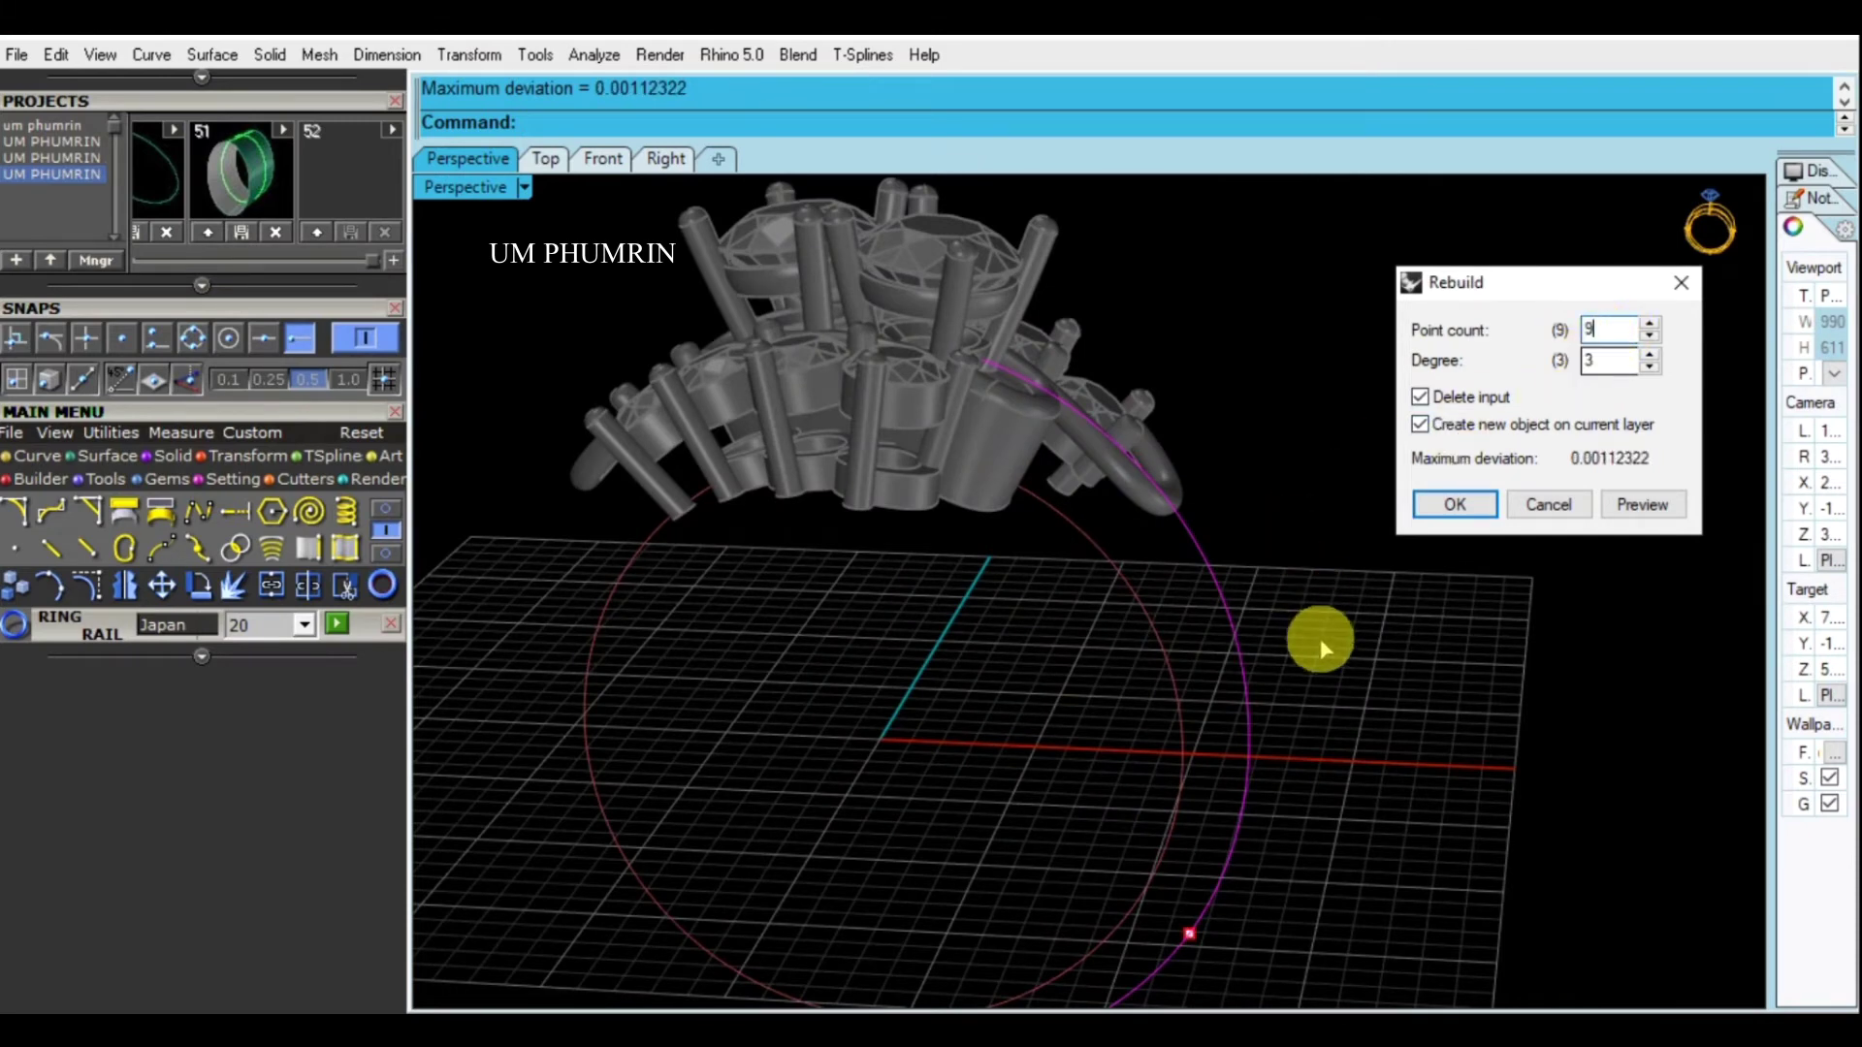
pyautogui.scroll(-2, 1324, 562)
pyautogui.press('Return')
pyautogui.scroll(-3, 1322, 619)
pyautogui.scroll(-2, 1307, 689)
# Sweep the profile shape along the shank curve with Sweep1 to create the band surface
pyautogui.write('sw1')
pyautogui.press('Return')
pyautogui.click(1251, 621)
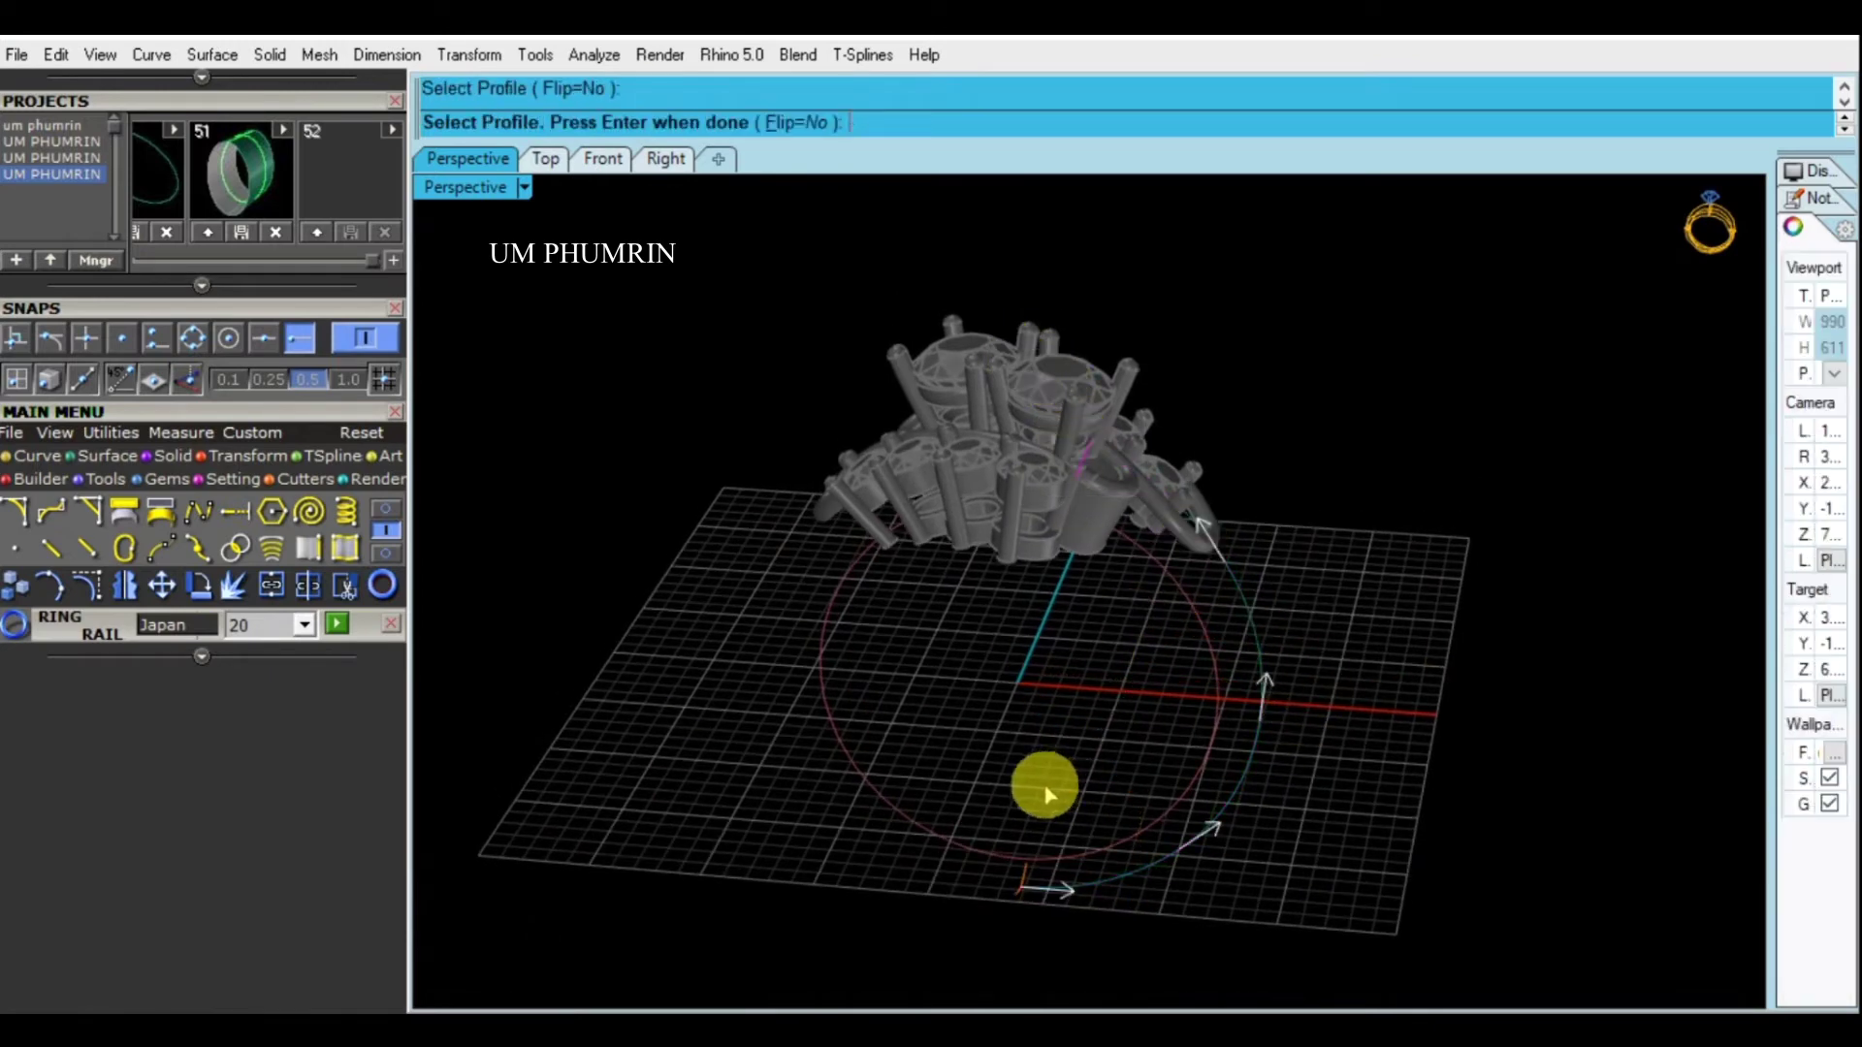
pyautogui.click(1113, 929)
pyautogui.press('Return')
pyautogui.moveTo(1248, 810)
pyautogui.mouseDown(button='right')
pyautogui.moveTo(1154, 805)
pyautogui.moveTo(1370, 878)
pyautogui.moveTo(1145, 678)
pyautogui.moveTo(1277, 795)
pyautogui.moveTo(1207, 793)
pyautogui.moveTo(1168, 702)
pyautogui.moveTo(1152, 716)
pyautogui.moveTo(1313, 648)
pyautogui.moveTo(1122, 615)
pyautogui.mouseUp(button='right')
pyautogui.click(1185, 754)
pyautogui.press('Escape')
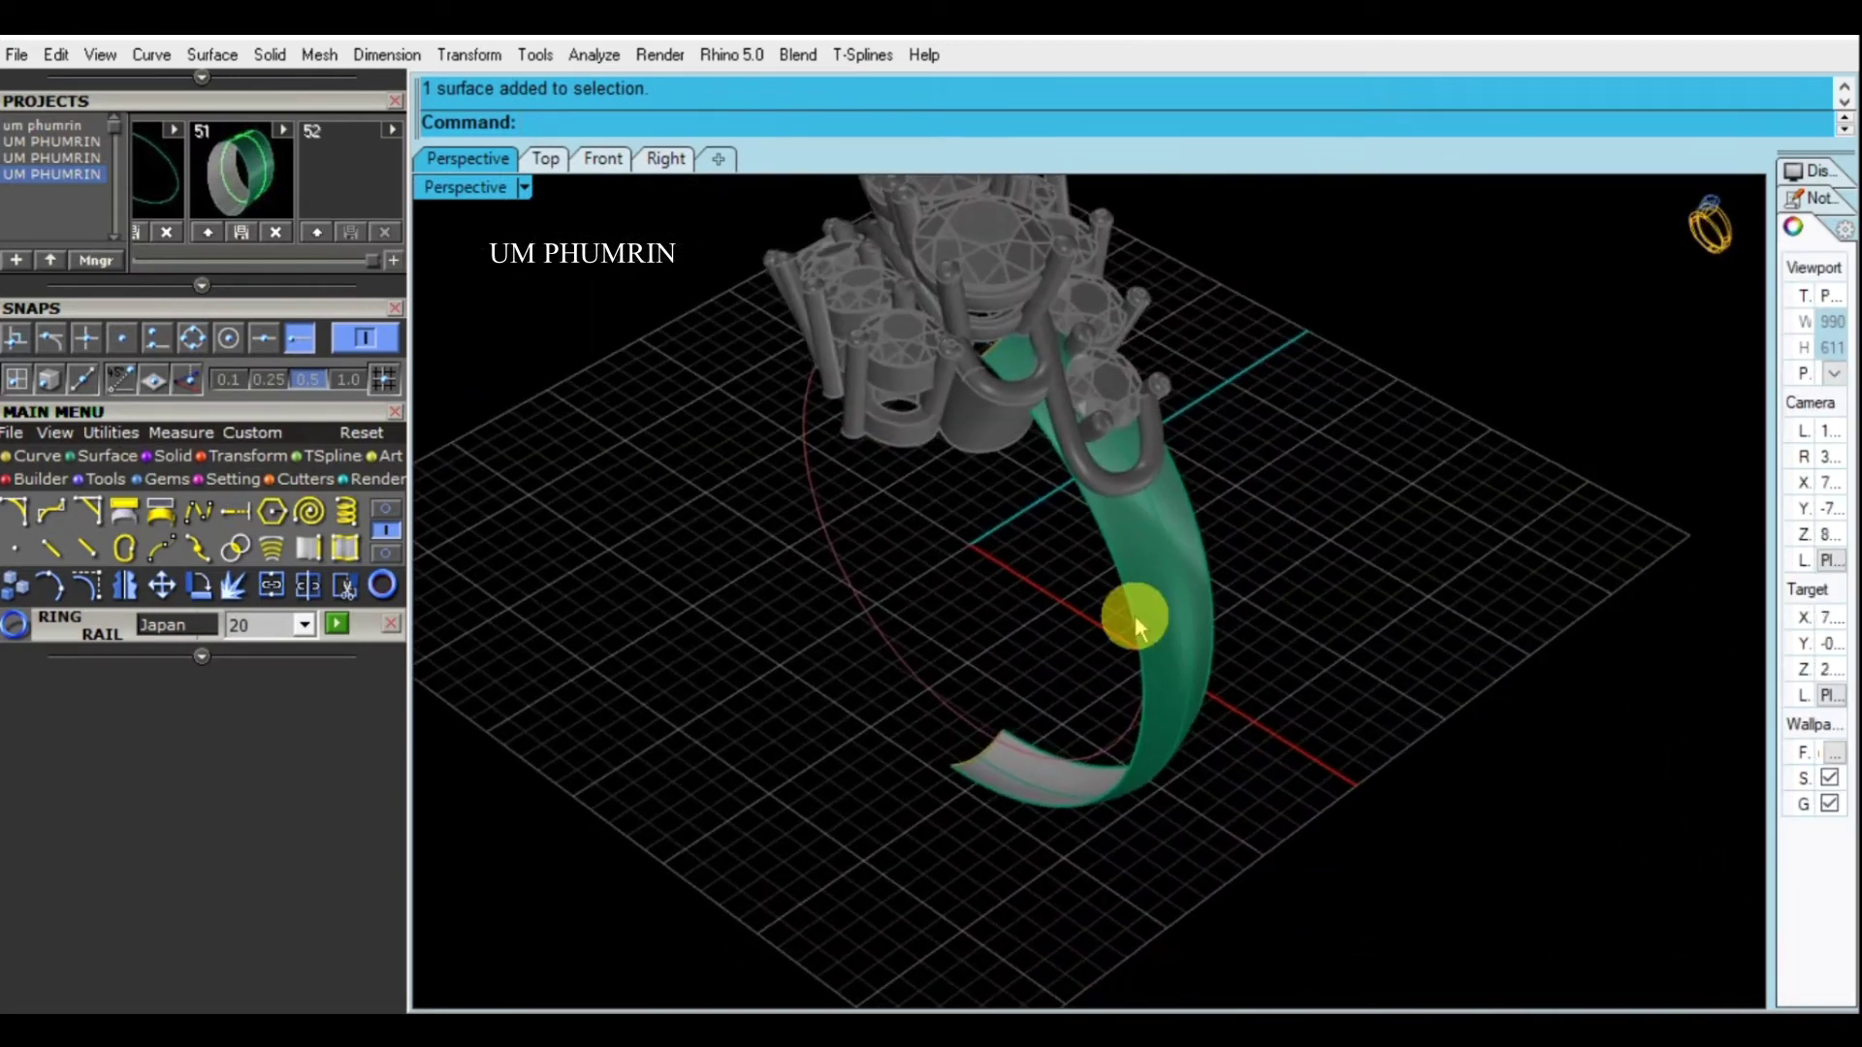
# Duplicate the band's inner edge with DupEdge, then delete the copied edge curves
pyautogui.click(1116, 631)
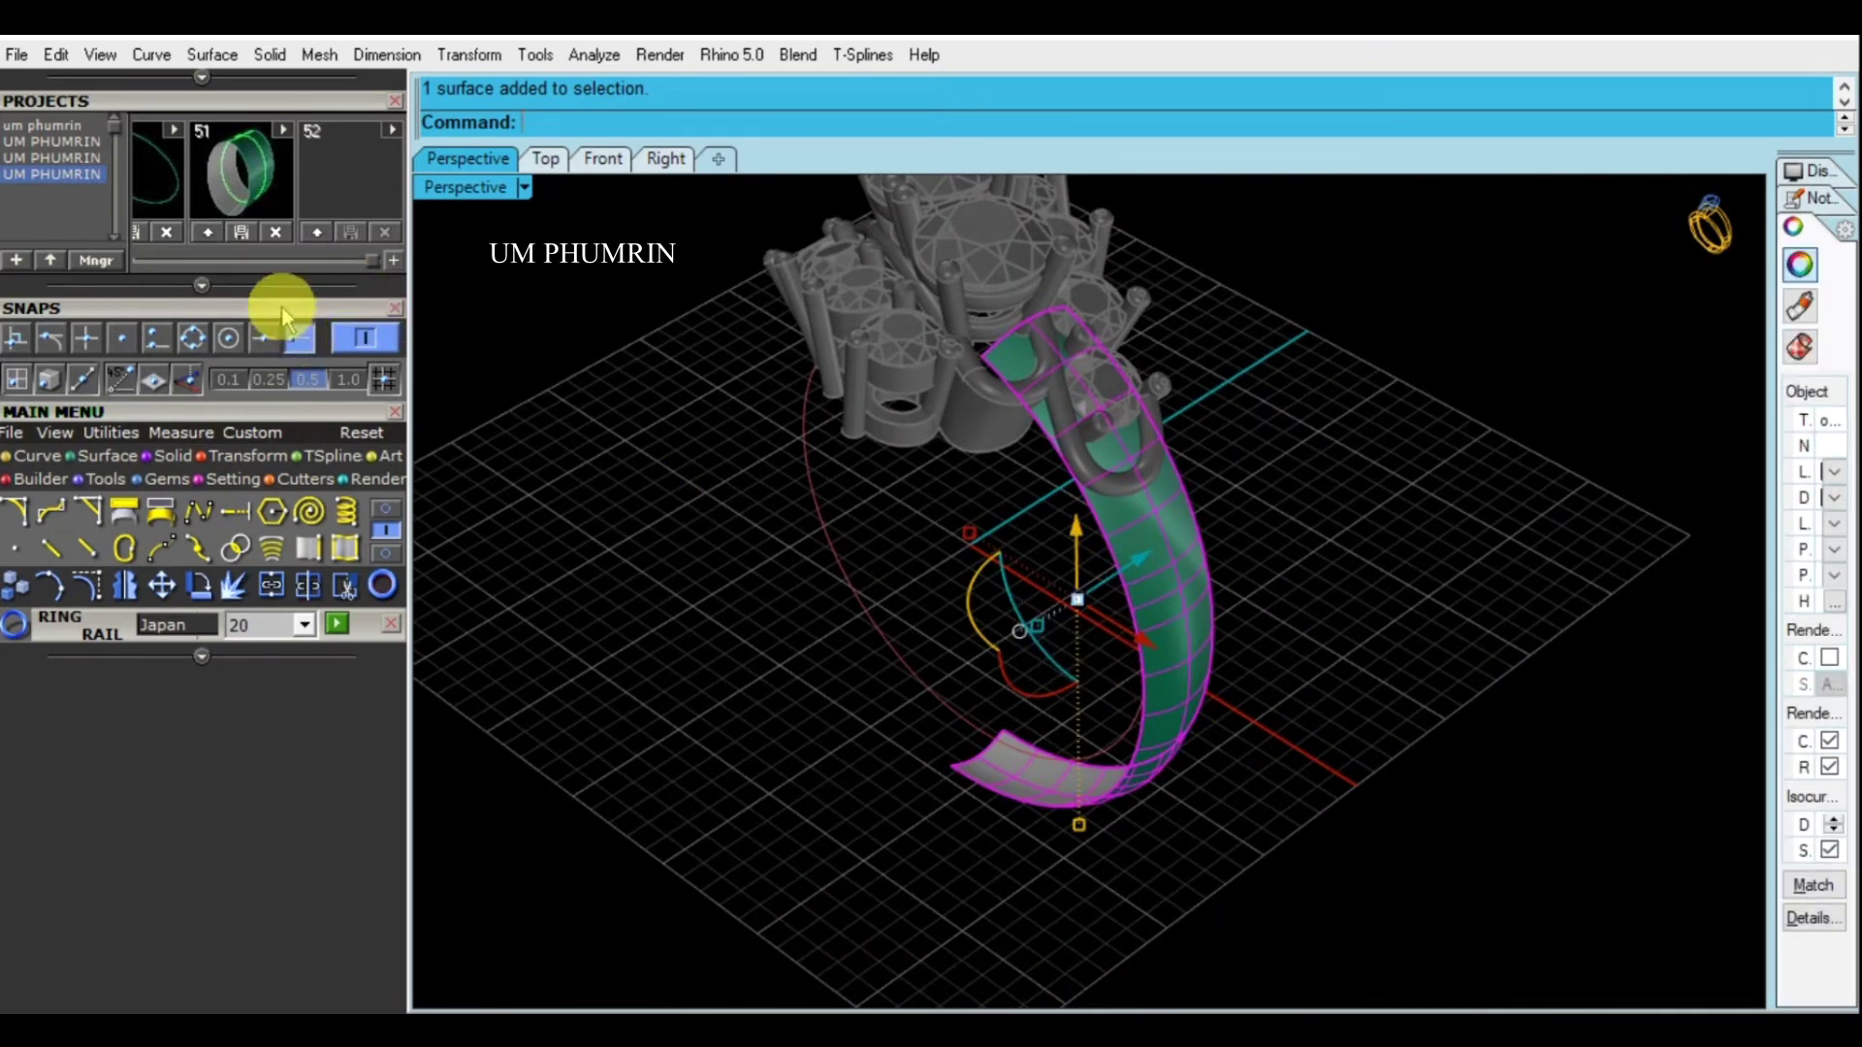
pyautogui.click(281, 320)
pyautogui.click(872, 414)
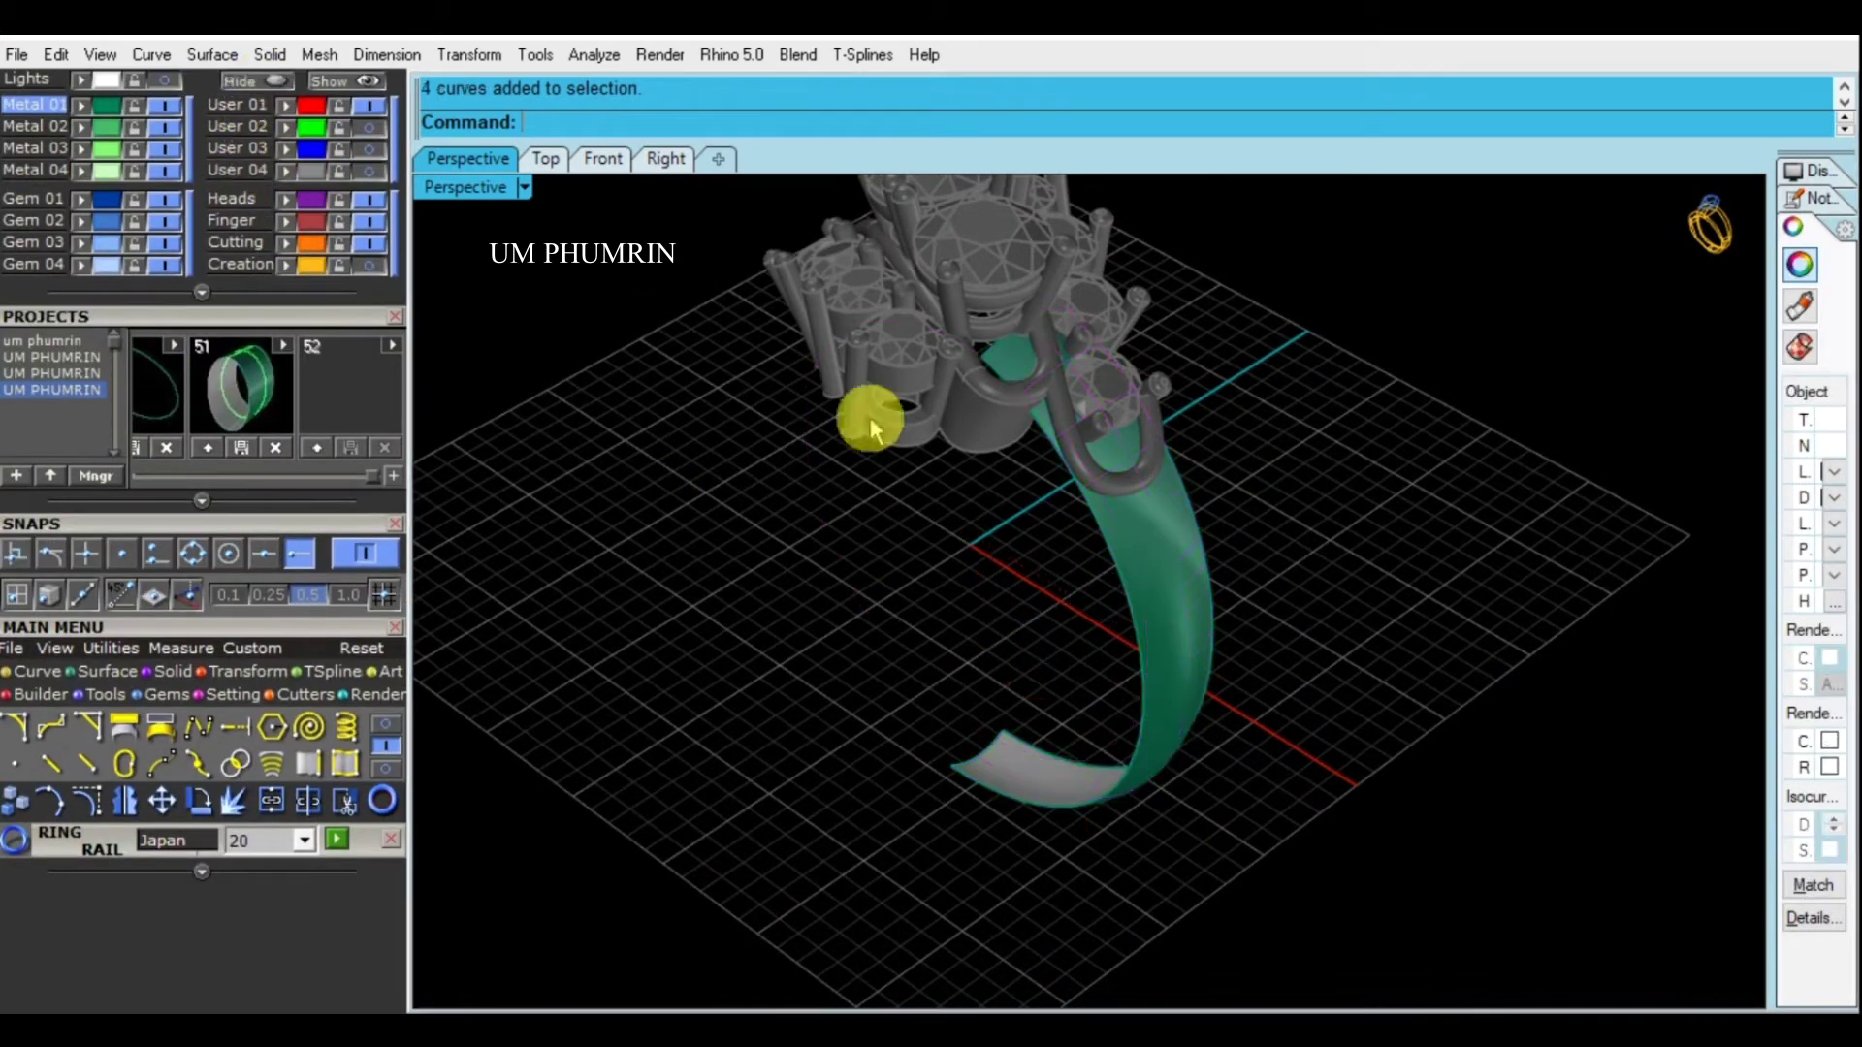
pyautogui.moveTo(1009, 485); pyautogui.dragTo(1172, 470, button='right')
pyautogui.click(1122, 540)
pyautogui.press('Escape')
pyautogui.write('DupEdge')
pyautogui.press('Return')
pyautogui.click(1148, 594)
pyautogui.moveTo(1147, 594)
pyautogui.mouseDown(button='right')
pyautogui.moveTo(1152, 628)
pyautogui.moveTo(1218, 564)
pyautogui.moveTo(498, 333)
pyautogui.mouseUp(button='right')
pyautogui.press('Return')
pyautogui.press('Delete')
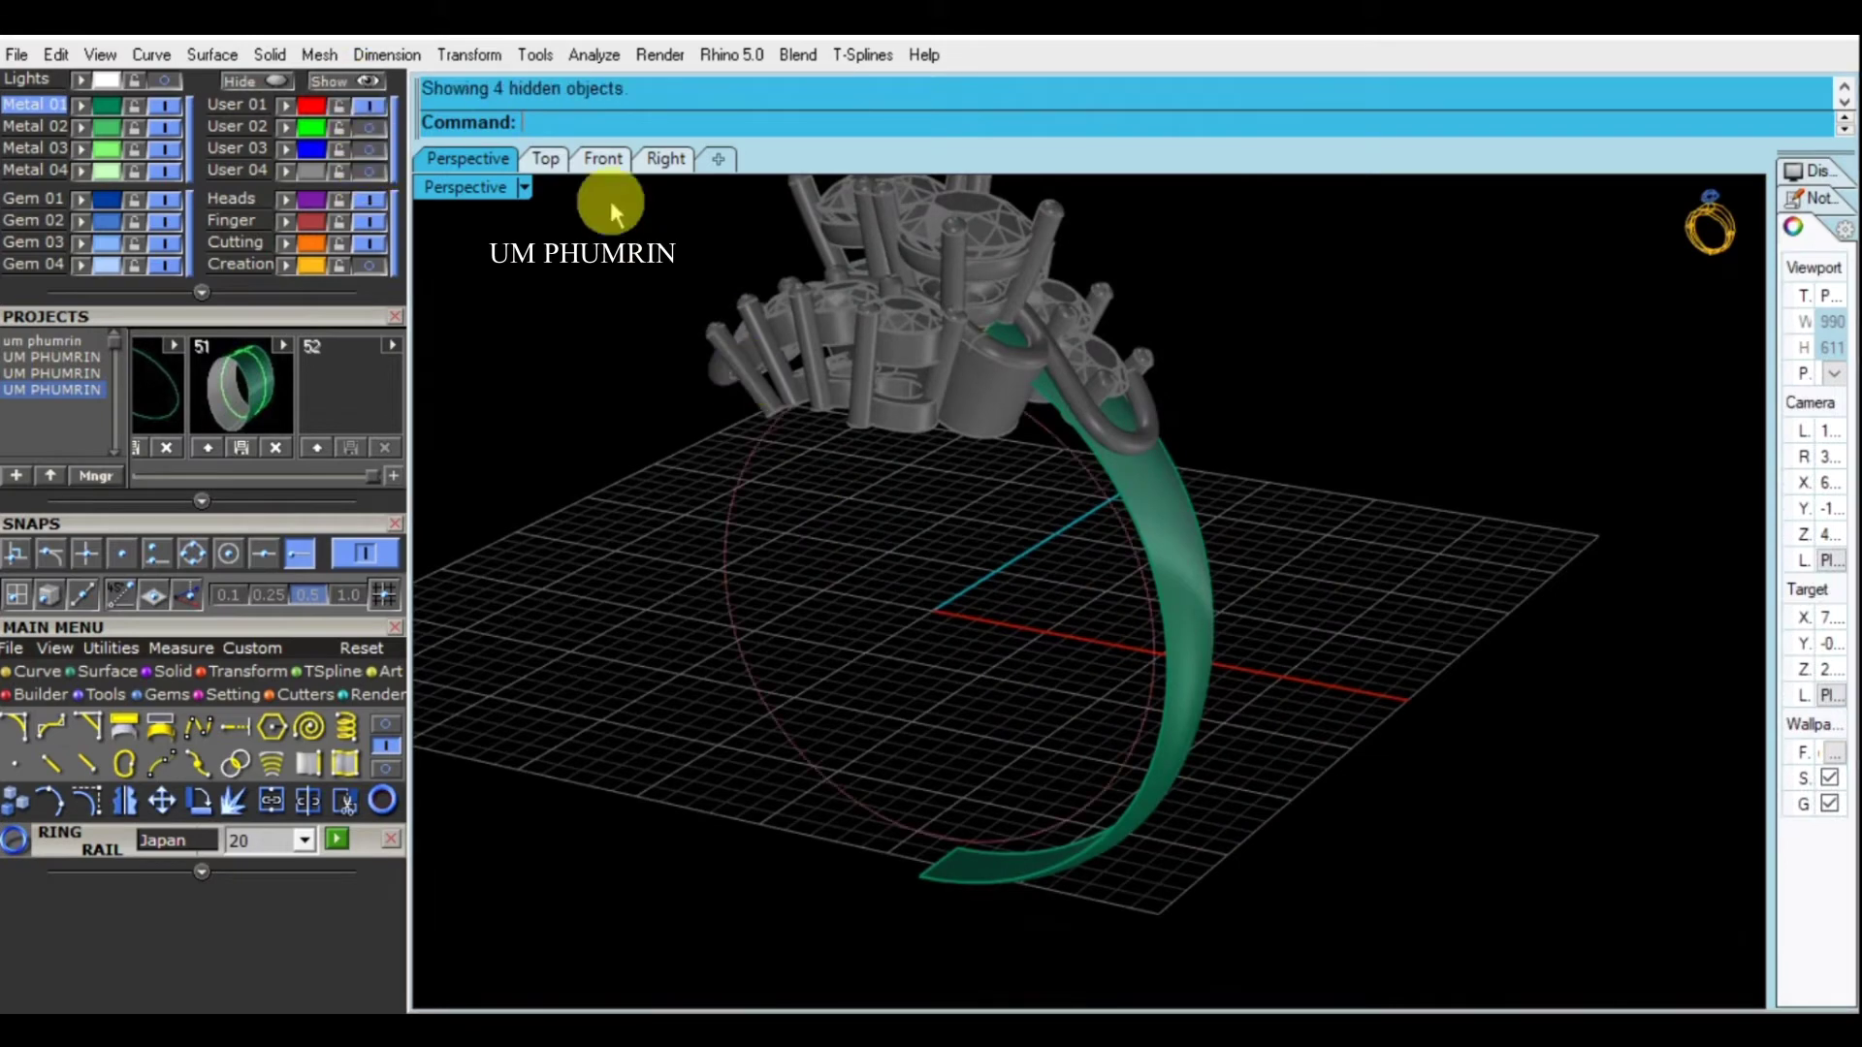
# Start measuring the band's width in Front view, cancel, and reselect the band in Perspective
pyautogui.hotkey('ctrl', 'F2')
pyautogui.press('d')
pyautogui.scroll(2, 1128, 427)
pyautogui.click(1140, 412)
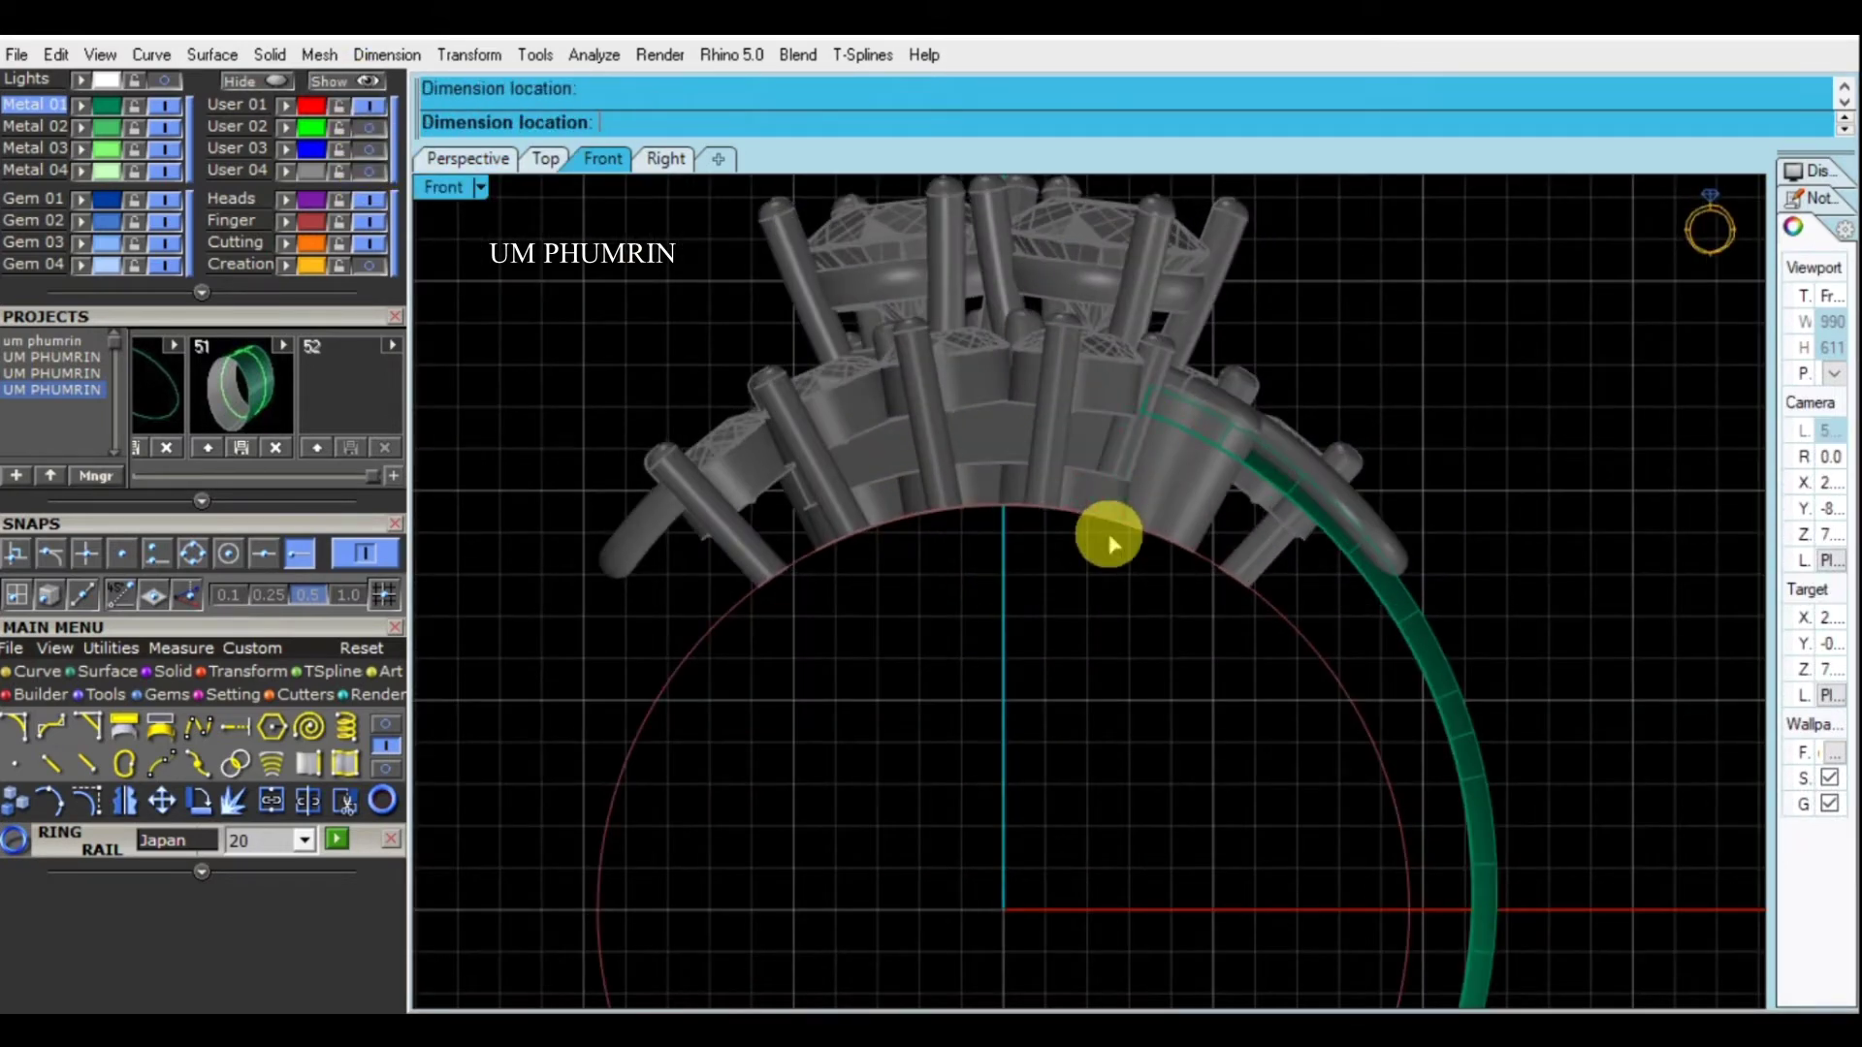
pyautogui.scroll(-2, 1109, 543)
pyautogui.press('Escape')
pyautogui.click(485, 160)
pyautogui.scroll(3, 1195, 572)
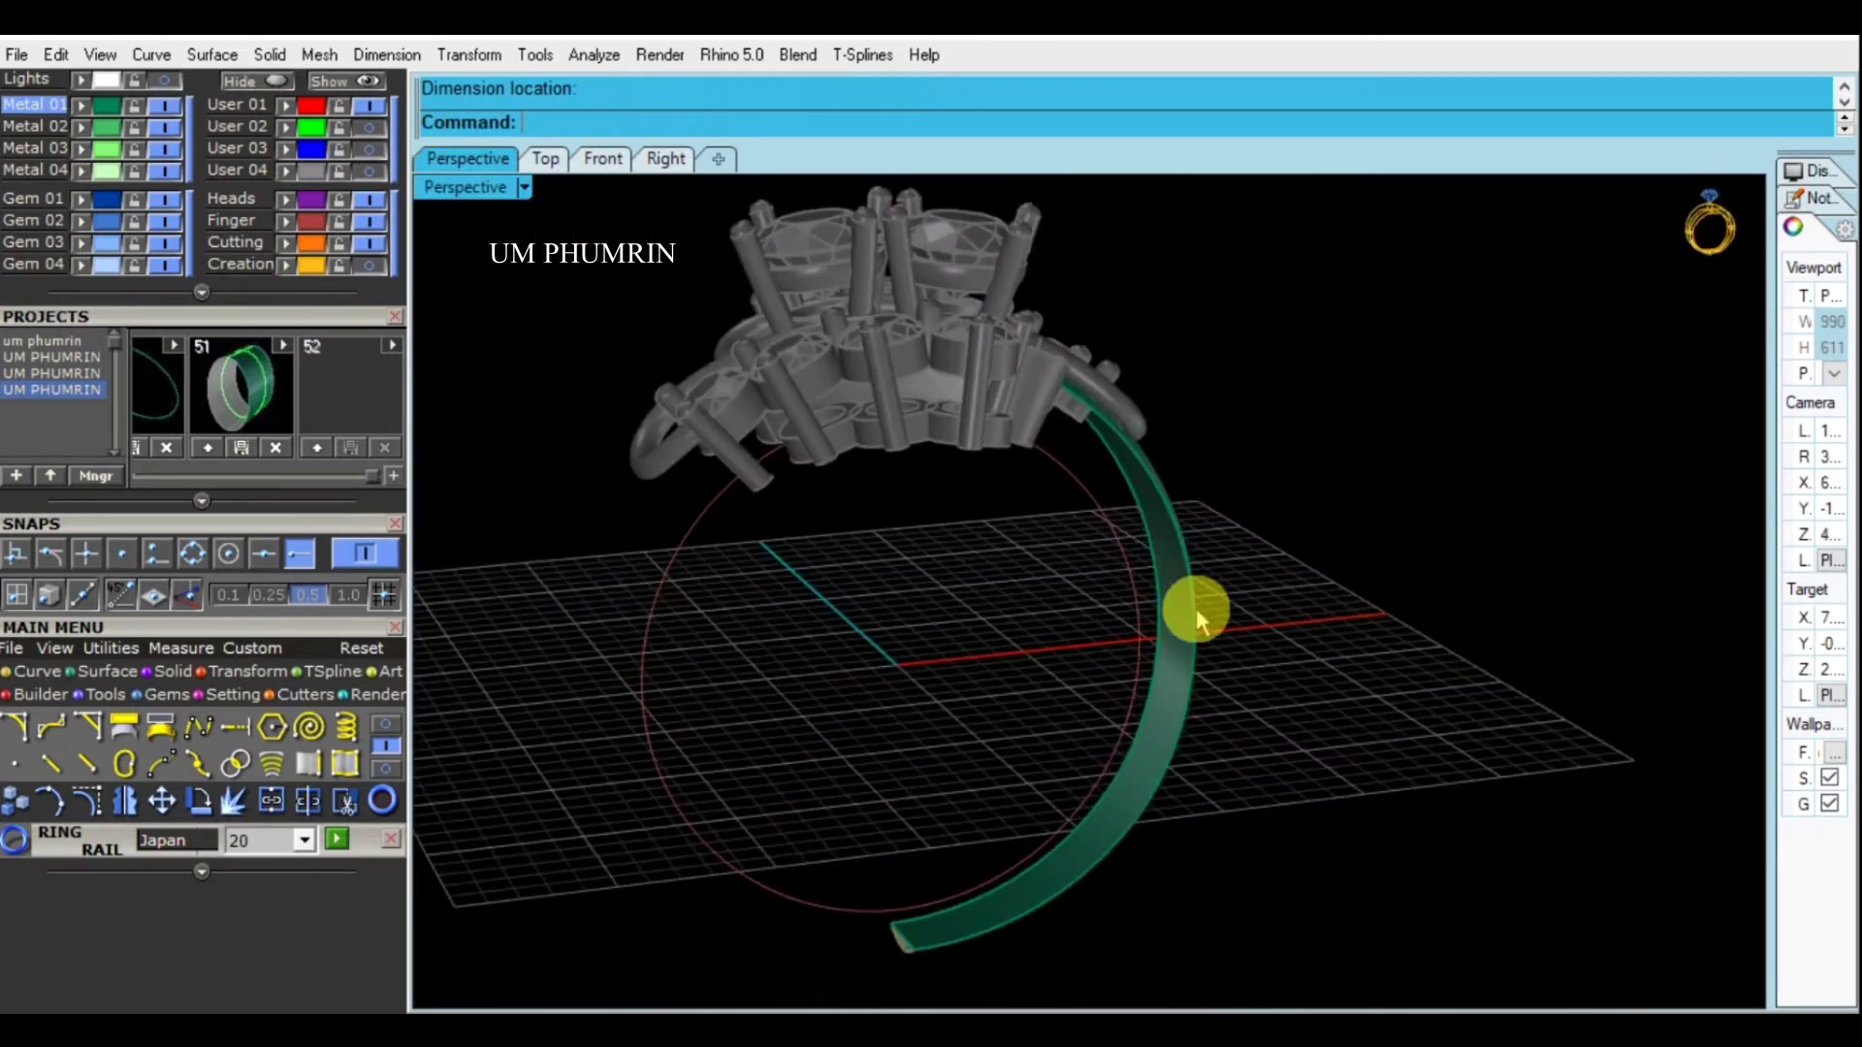
pyautogui.click(1176, 602)
# Offset the band surface by 3 and delete the original thin band
pyautogui.write('os')
pyautogui.press('Return')
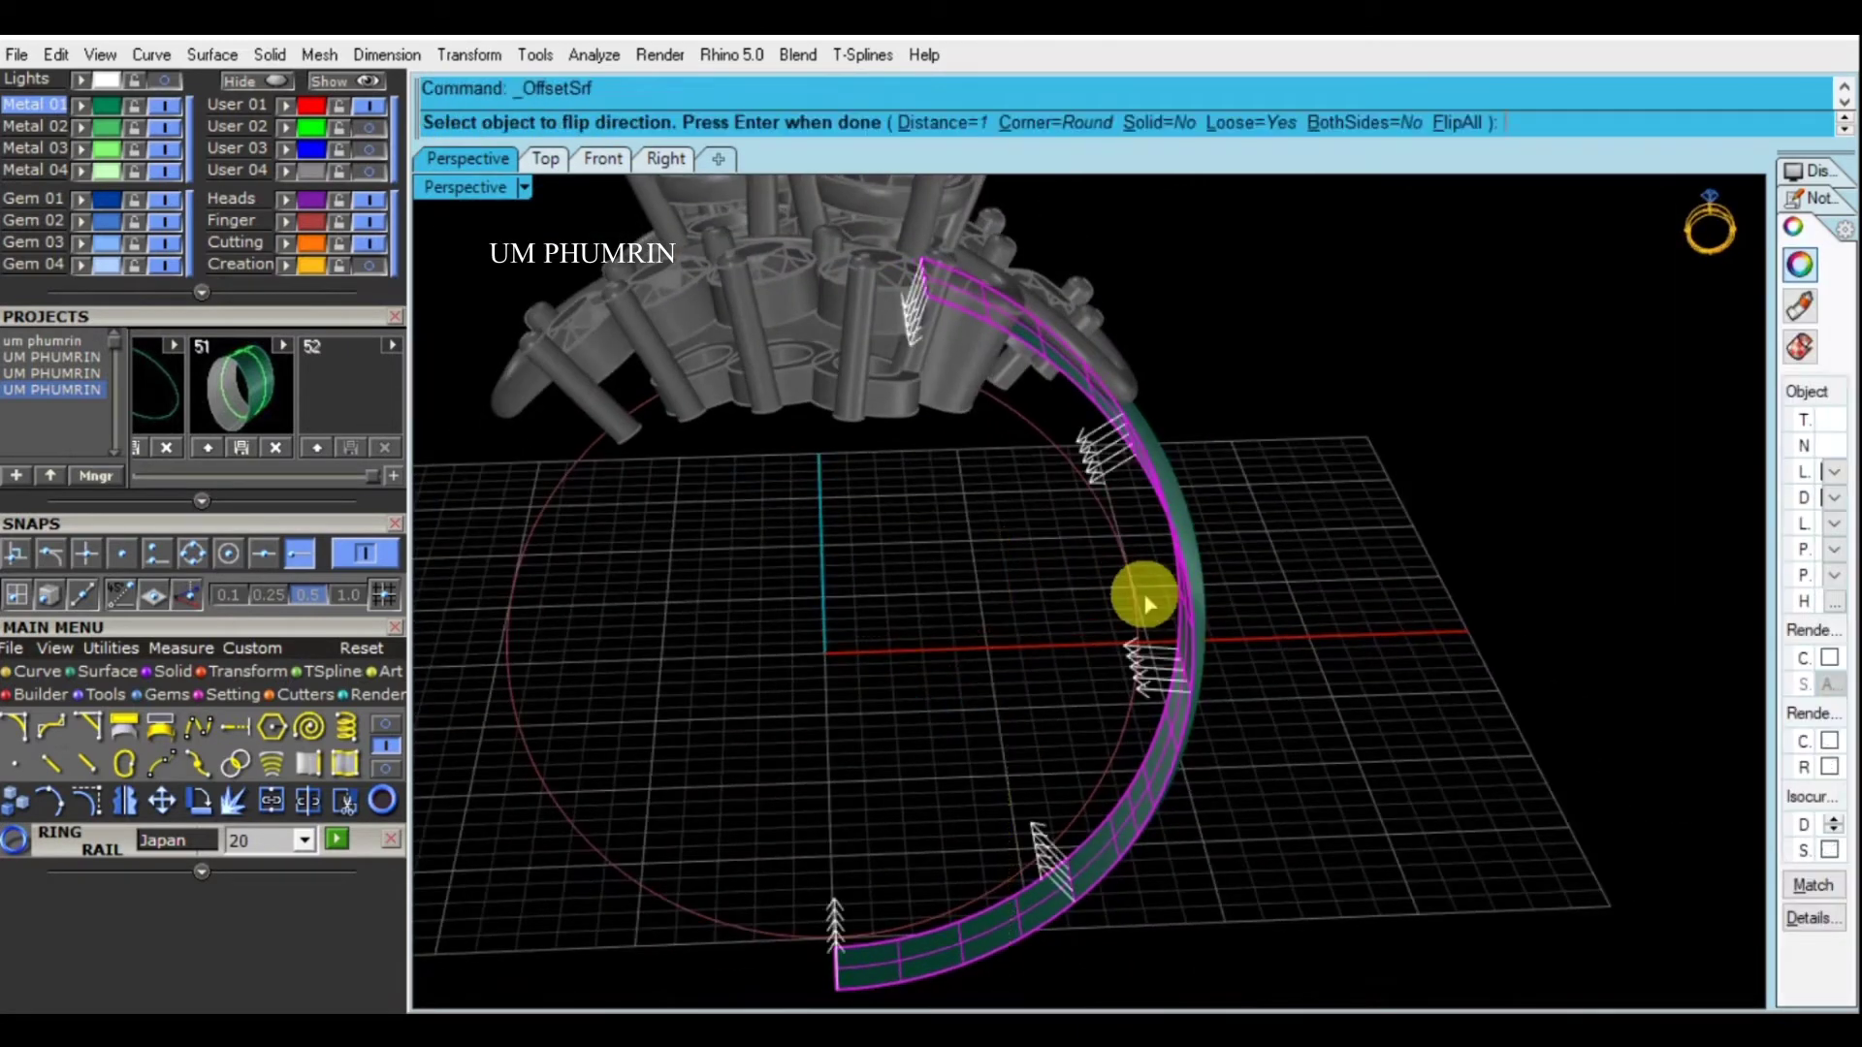
pyautogui.keyDown('shift'); pyautogui.moveTo(1144, 604); pyautogui.dragTo(1182, 530, button='right'); pyautogui.keyUp('shift')
pyautogui.write('3')
pyautogui.press('Return')
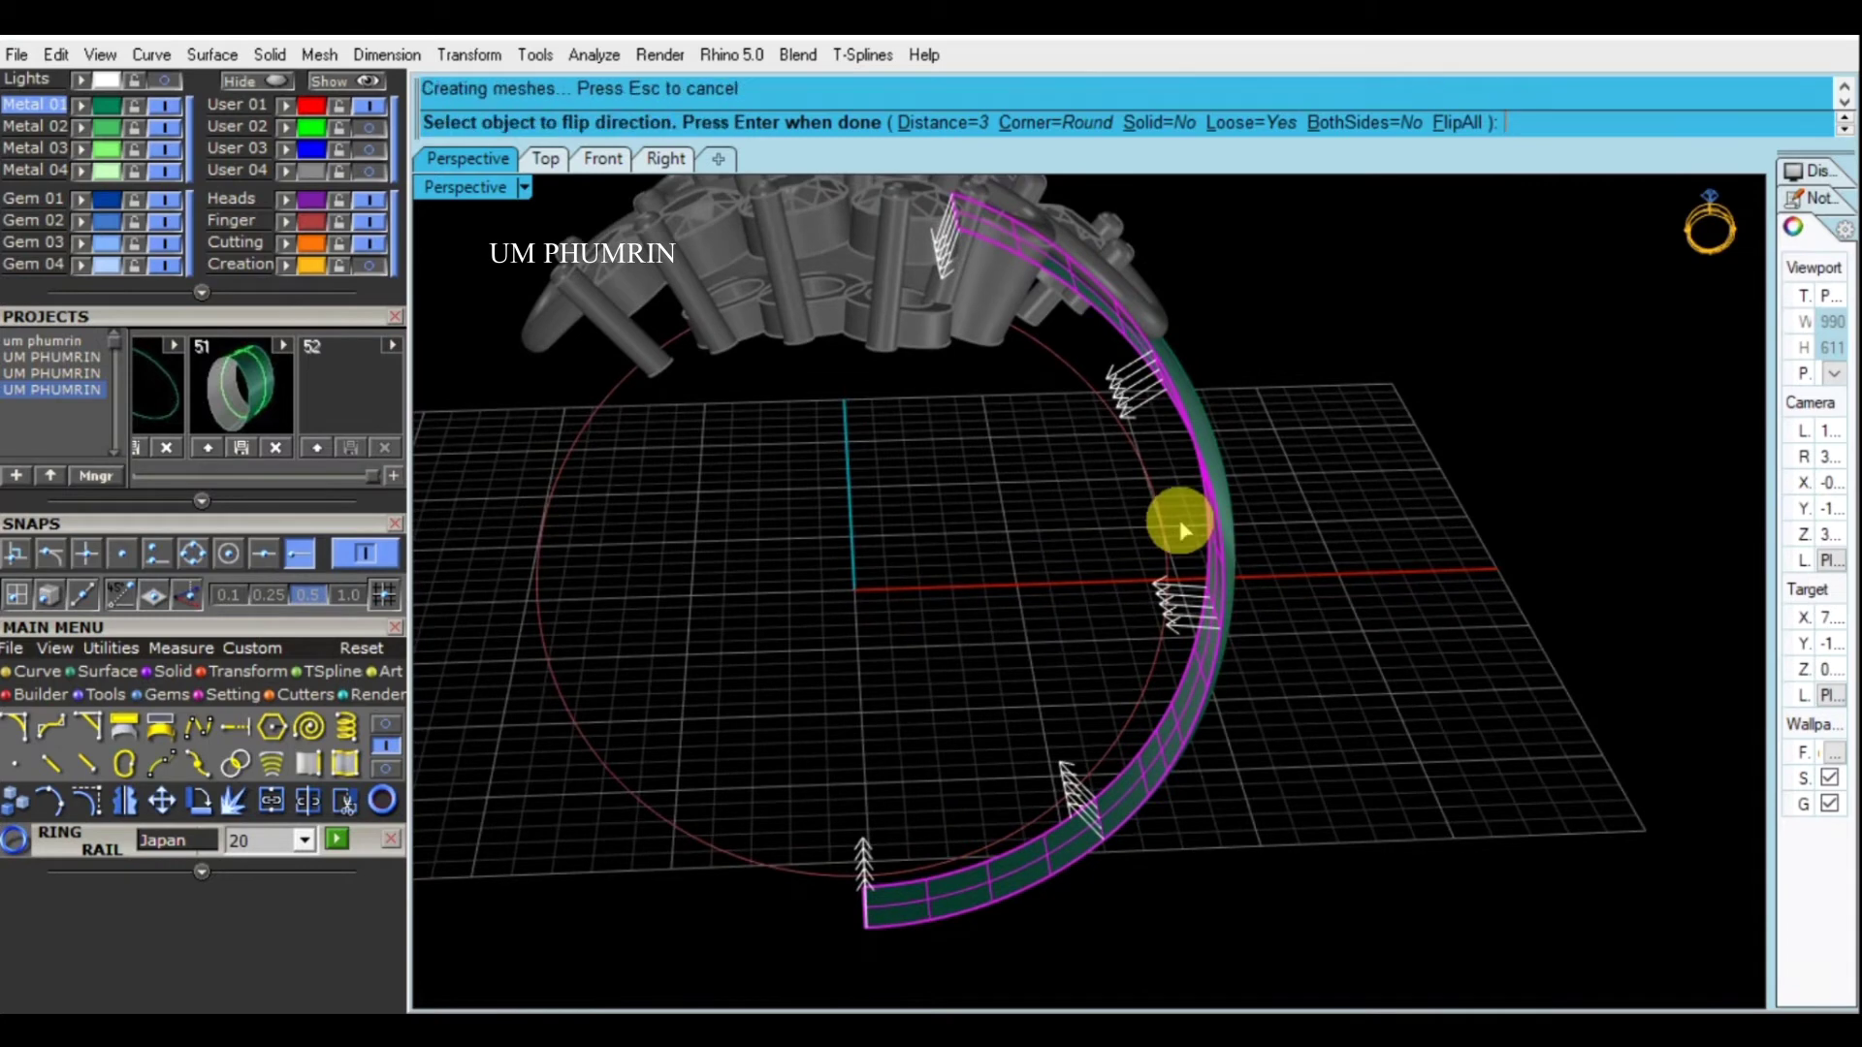
pyautogui.press('Return')
pyautogui.moveTo(1164, 486)
pyautogui.mouseDown(button='right')
pyautogui.moveTo(1255, 456)
pyautogui.moveTo(1206, 515)
pyautogui.mouseUp(button='right')
pyautogui.press('Delete')
# Duplicate the band surfaces' open borders, loft between them, and select all pieces to join
pyautogui.click(1178, 582)
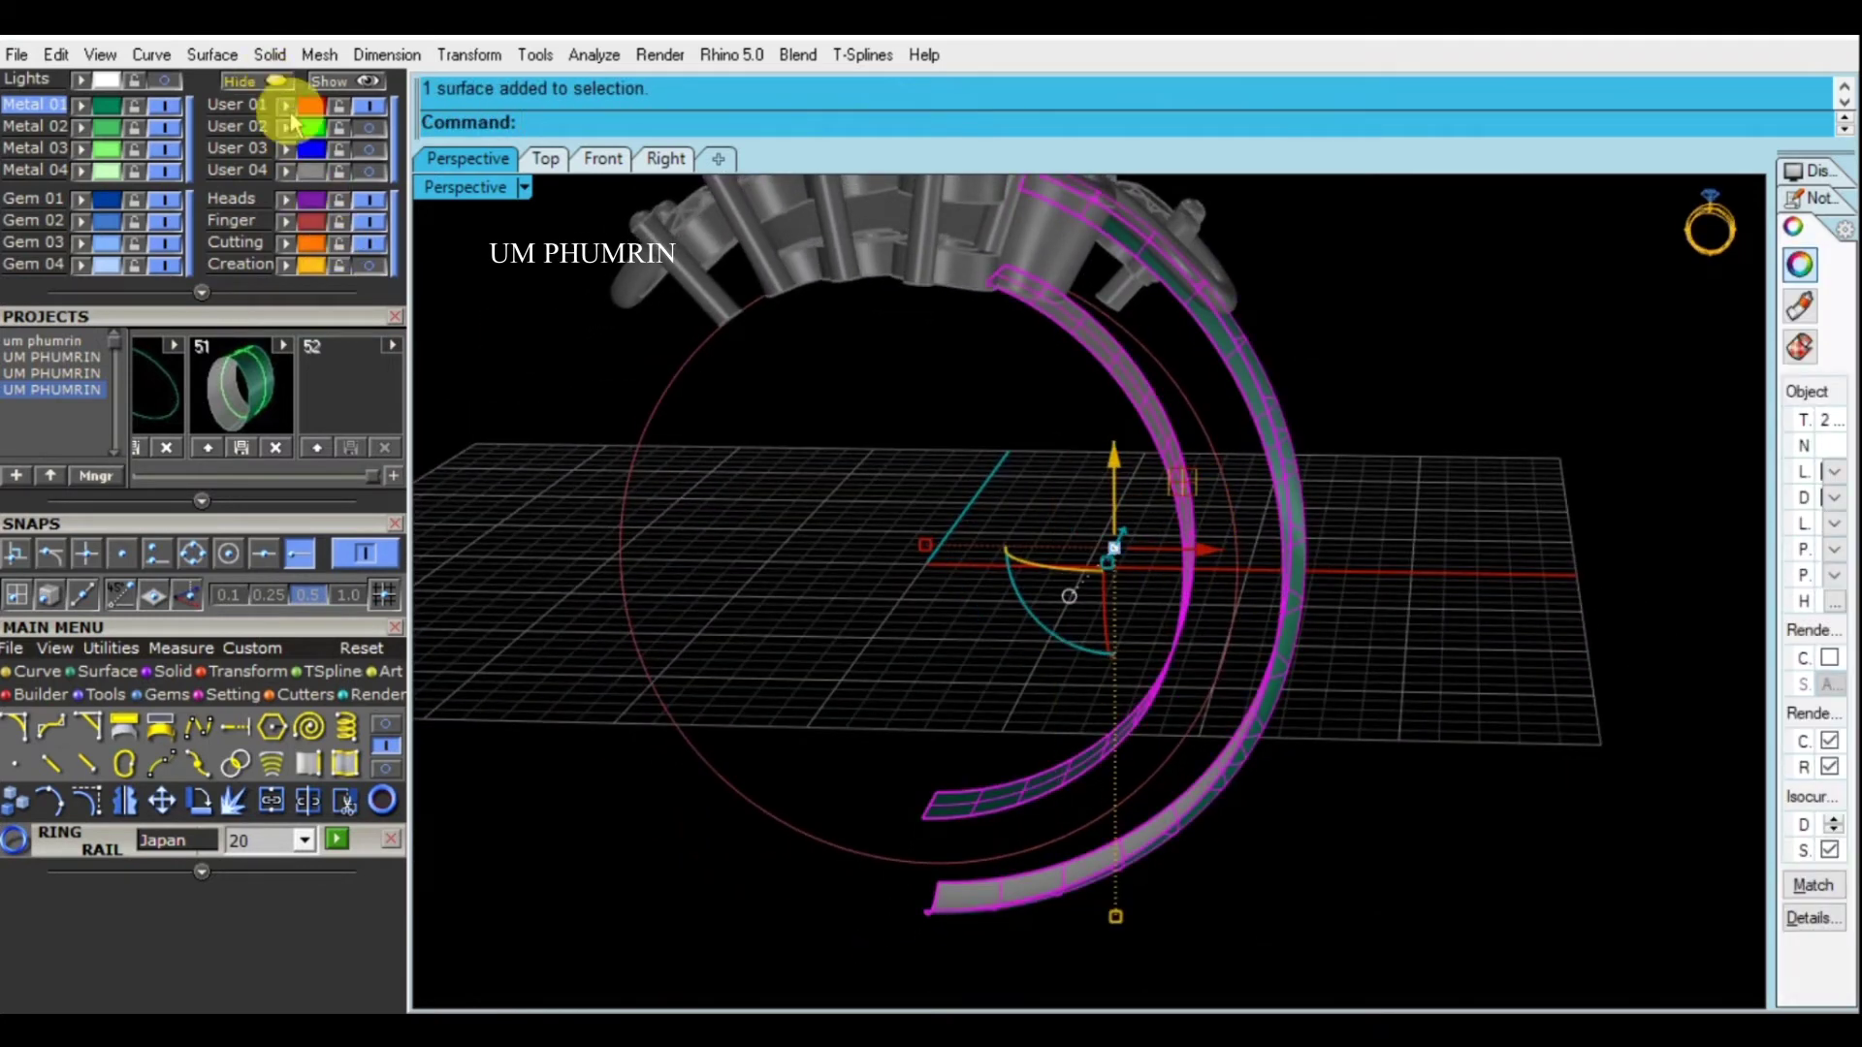
pyautogui.moveTo(1361, 621); pyautogui.dragTo(1281, 674, button='right')
pyautogui.write('dupborder')
pyautogui.press('Return')
pyautogui.write('loft')
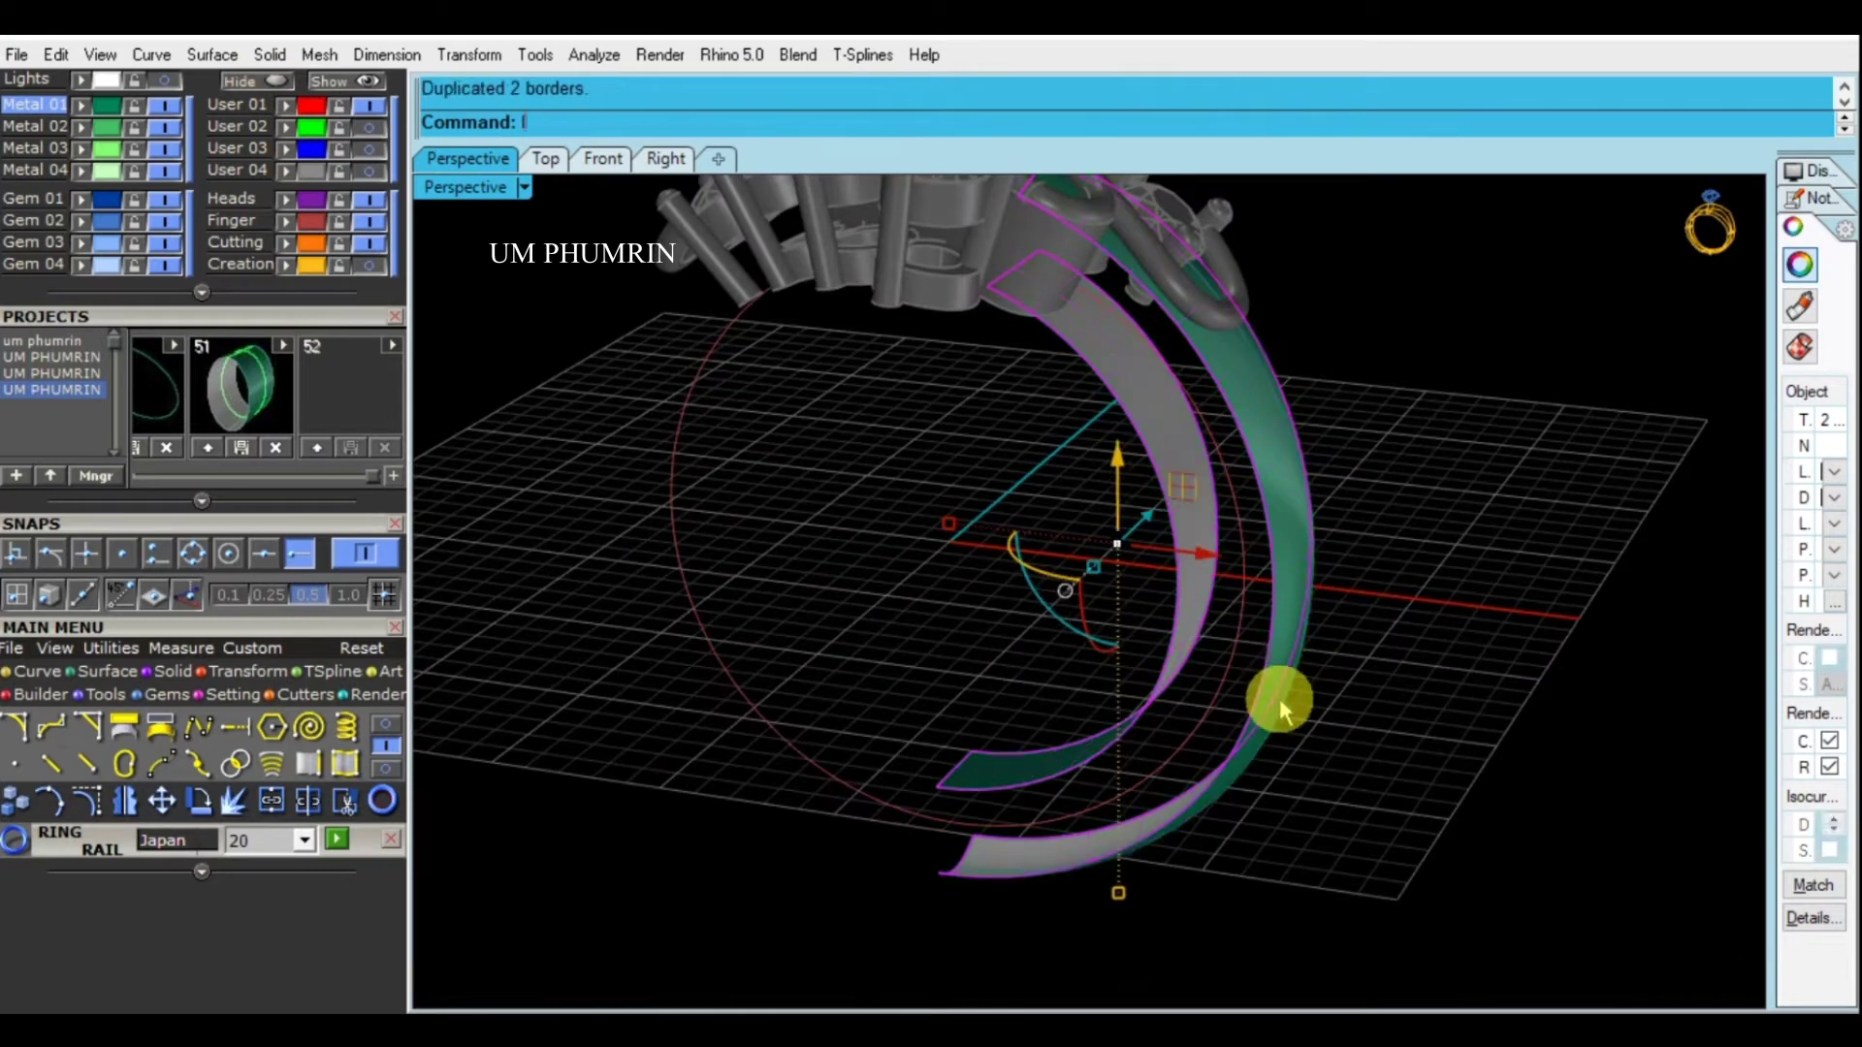
pyautogui.press('Return')
pyautogui.press('Return')
pyautogui.press('Return')
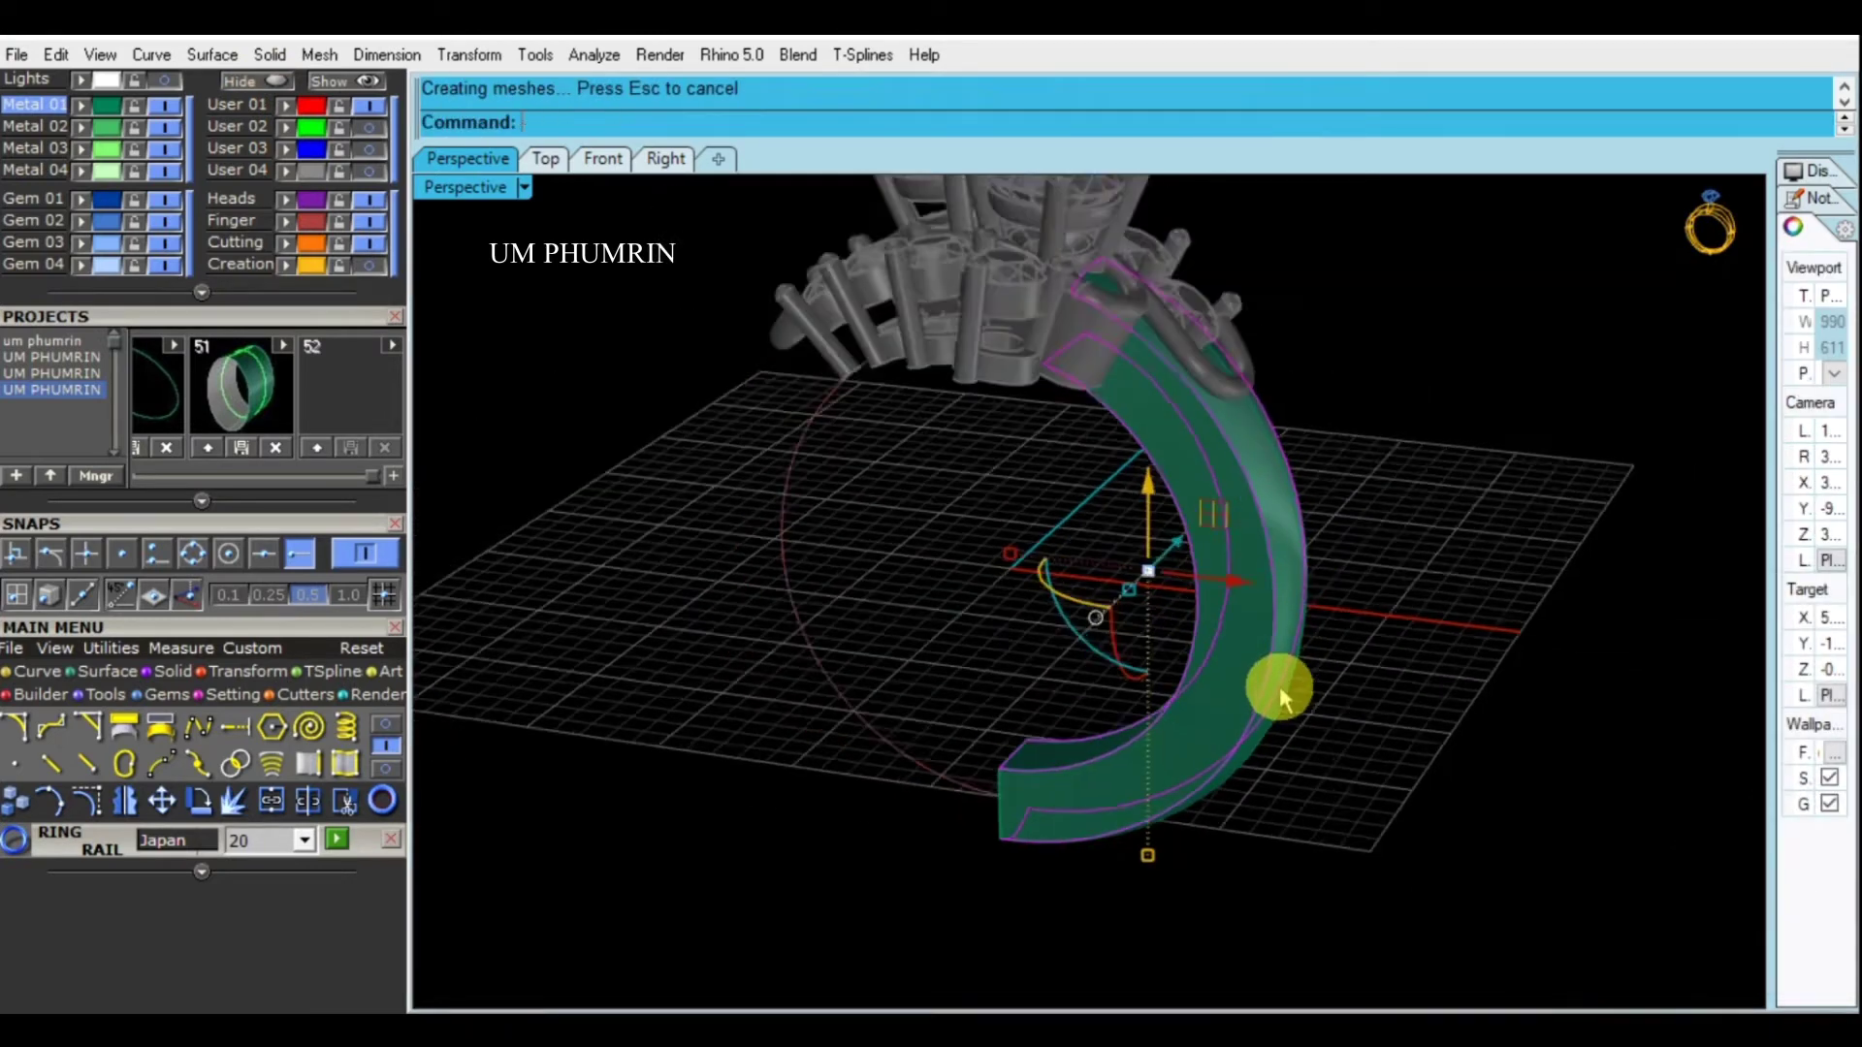
pyautogui.press('Delete')
pyautogui.moveTo(1278, 685); pyautogui.dragTo(1413, 858, button='right')
pyautogui.write('d')
pyautogui.moveTo(1413, 859); pyautogui.dragTo(1233, 611)
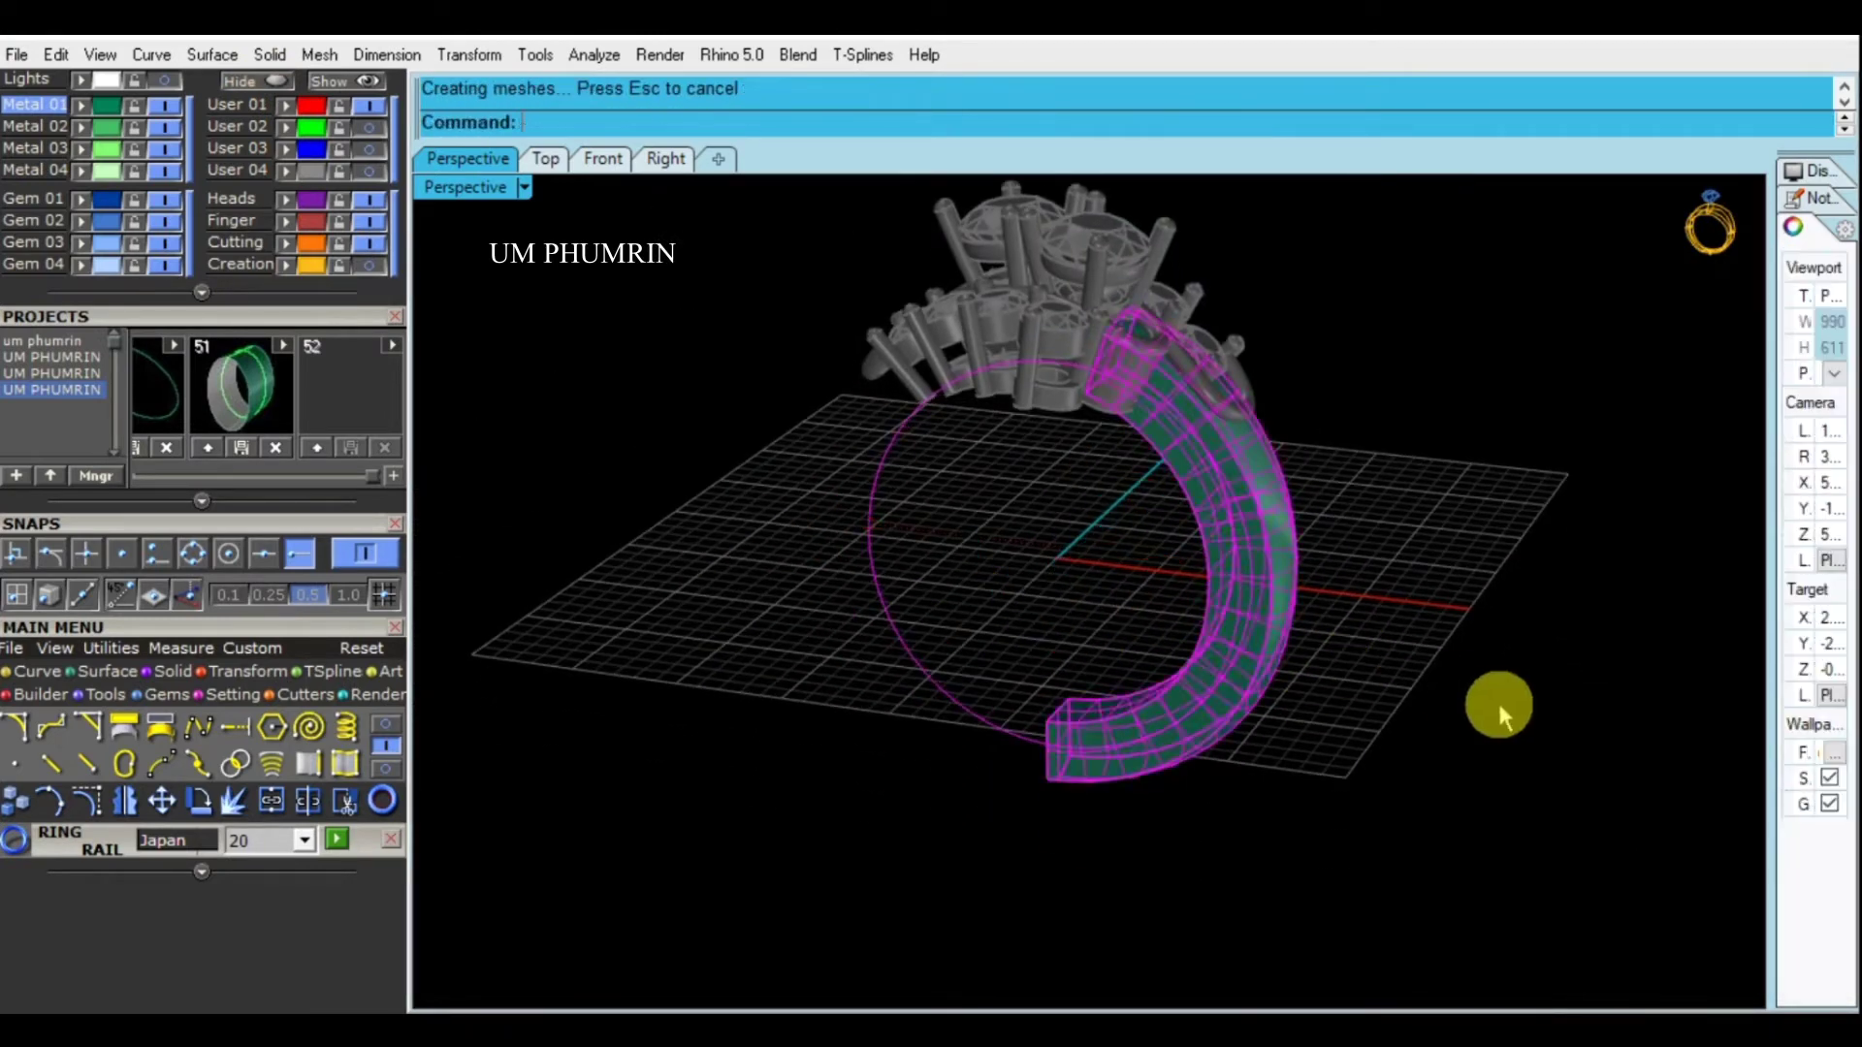
# Cut the cylinder out of the joined band and unlock the ring head
pyautogui.moveTo(1261, 660)
pyautogui.mouseDown(button='right')
pyautogui.moveTo(1330, 673)
pyautogui.moveTo(1403, 730)
pyautogui.mouseUp(button='right')
pyautogui.click(1256, 698)
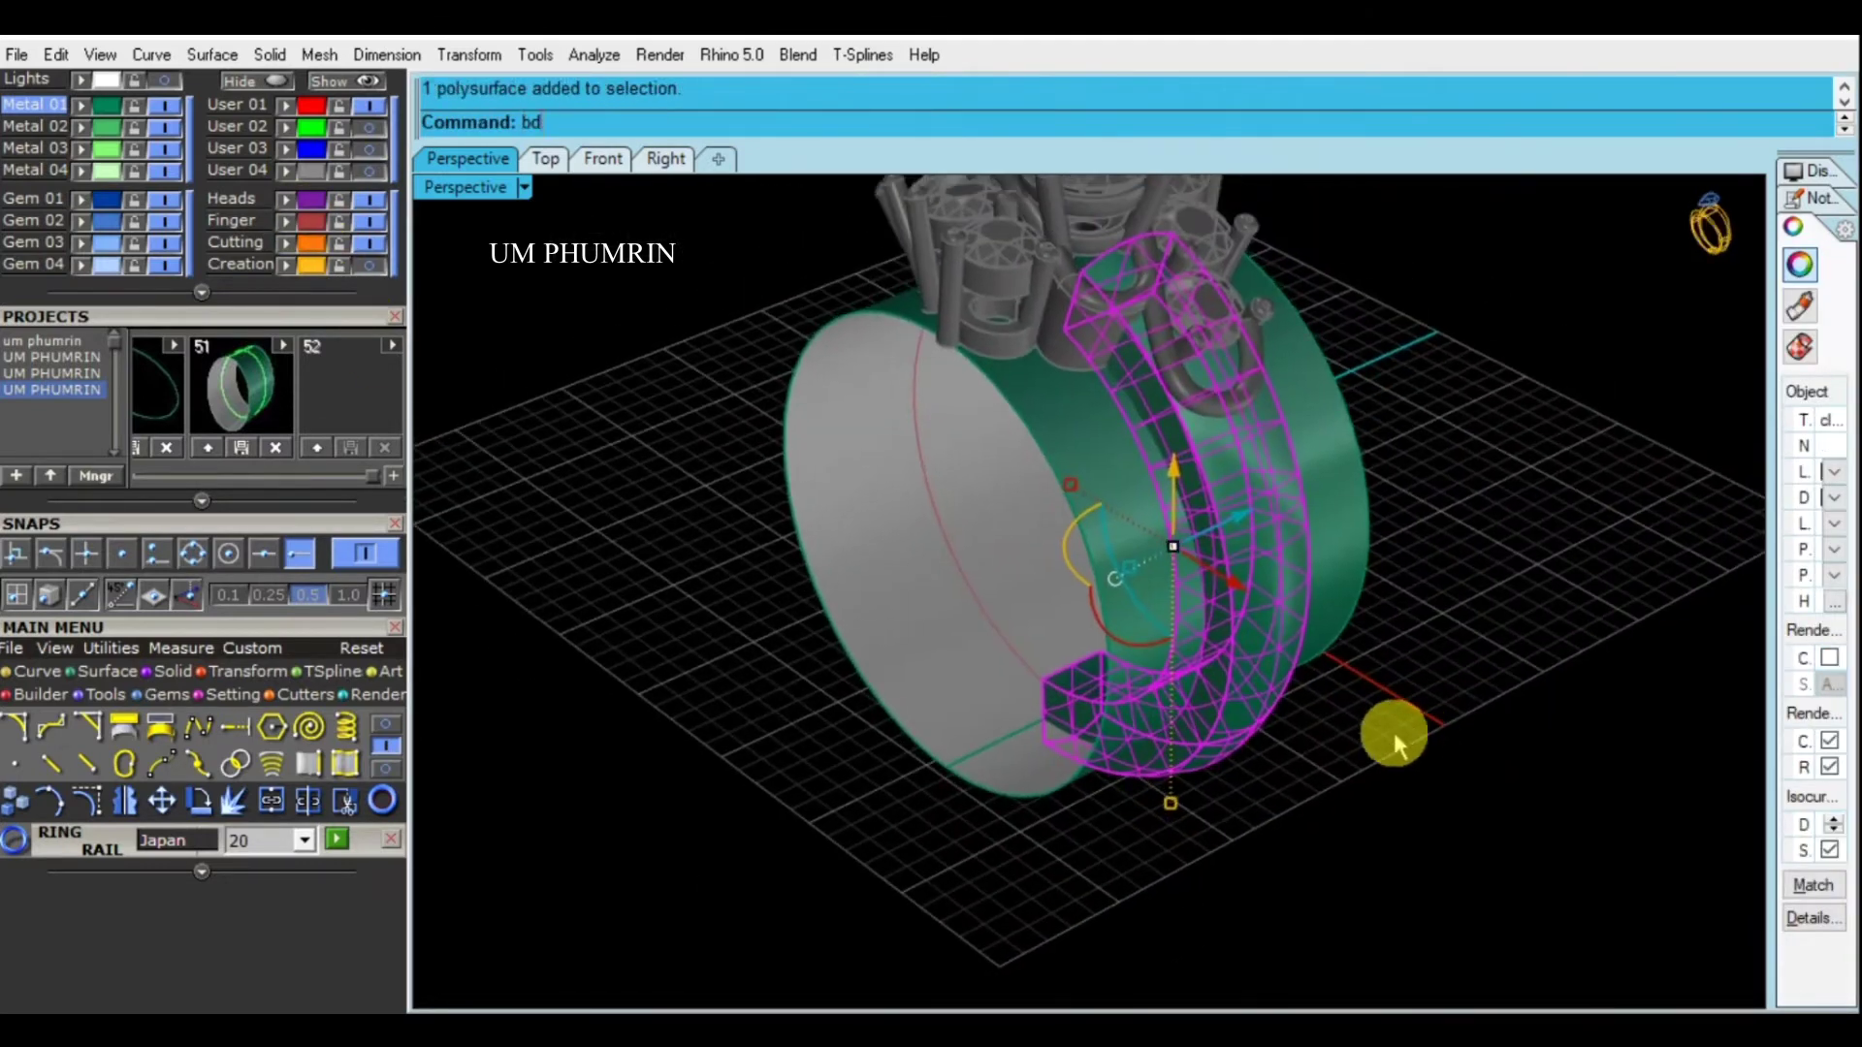
pyautogui.click(1323, 581)
pyautogui.press('Return')
pyautogui.moveTo(1286, 693)
pyautogui.mouseDown(button='right')
pyautogui.moveTo(933, 485)
pyautogui.moveTo(985, 405)
pyautogui.moveTo(997, 487)
pyautogui.mouseUp(button='right')
pyautogui.hotkey('ctrl', 'alt', 'l')
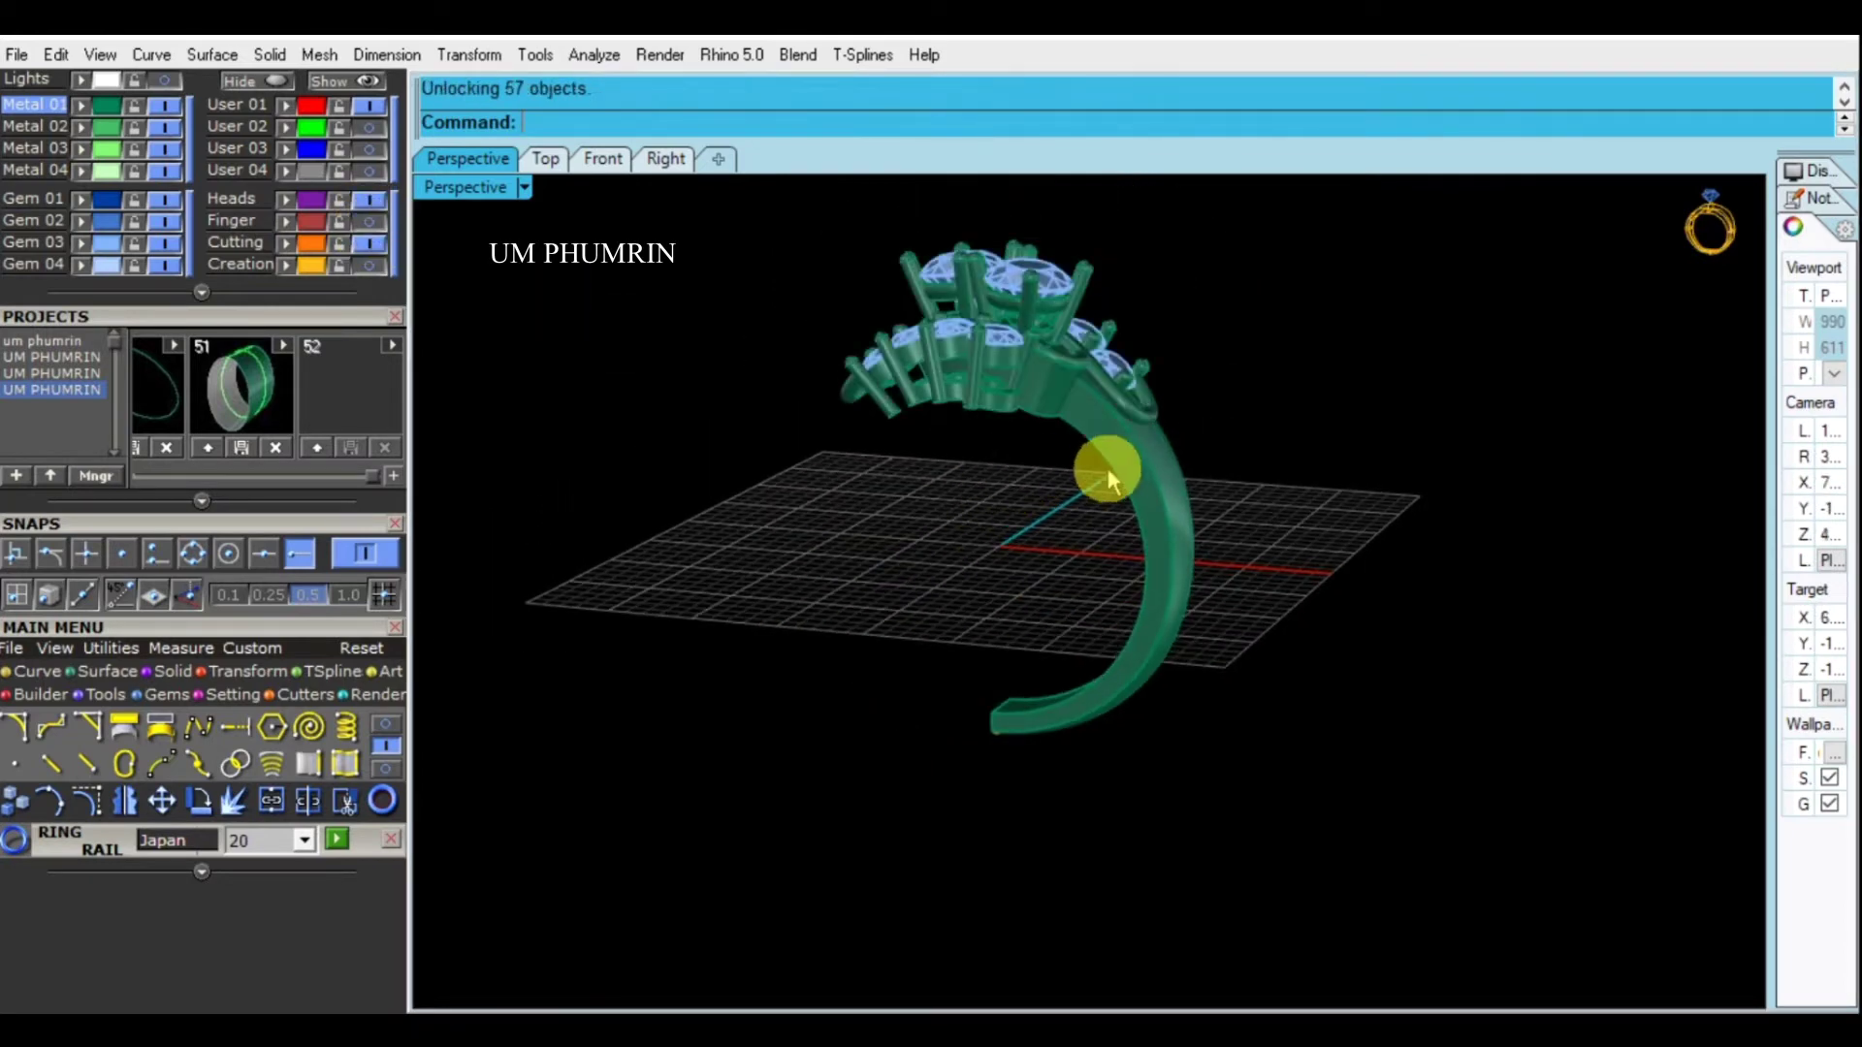
# Hide the guide curves and select only the new shank
pyautogui.scroll(3, 1066, 446)
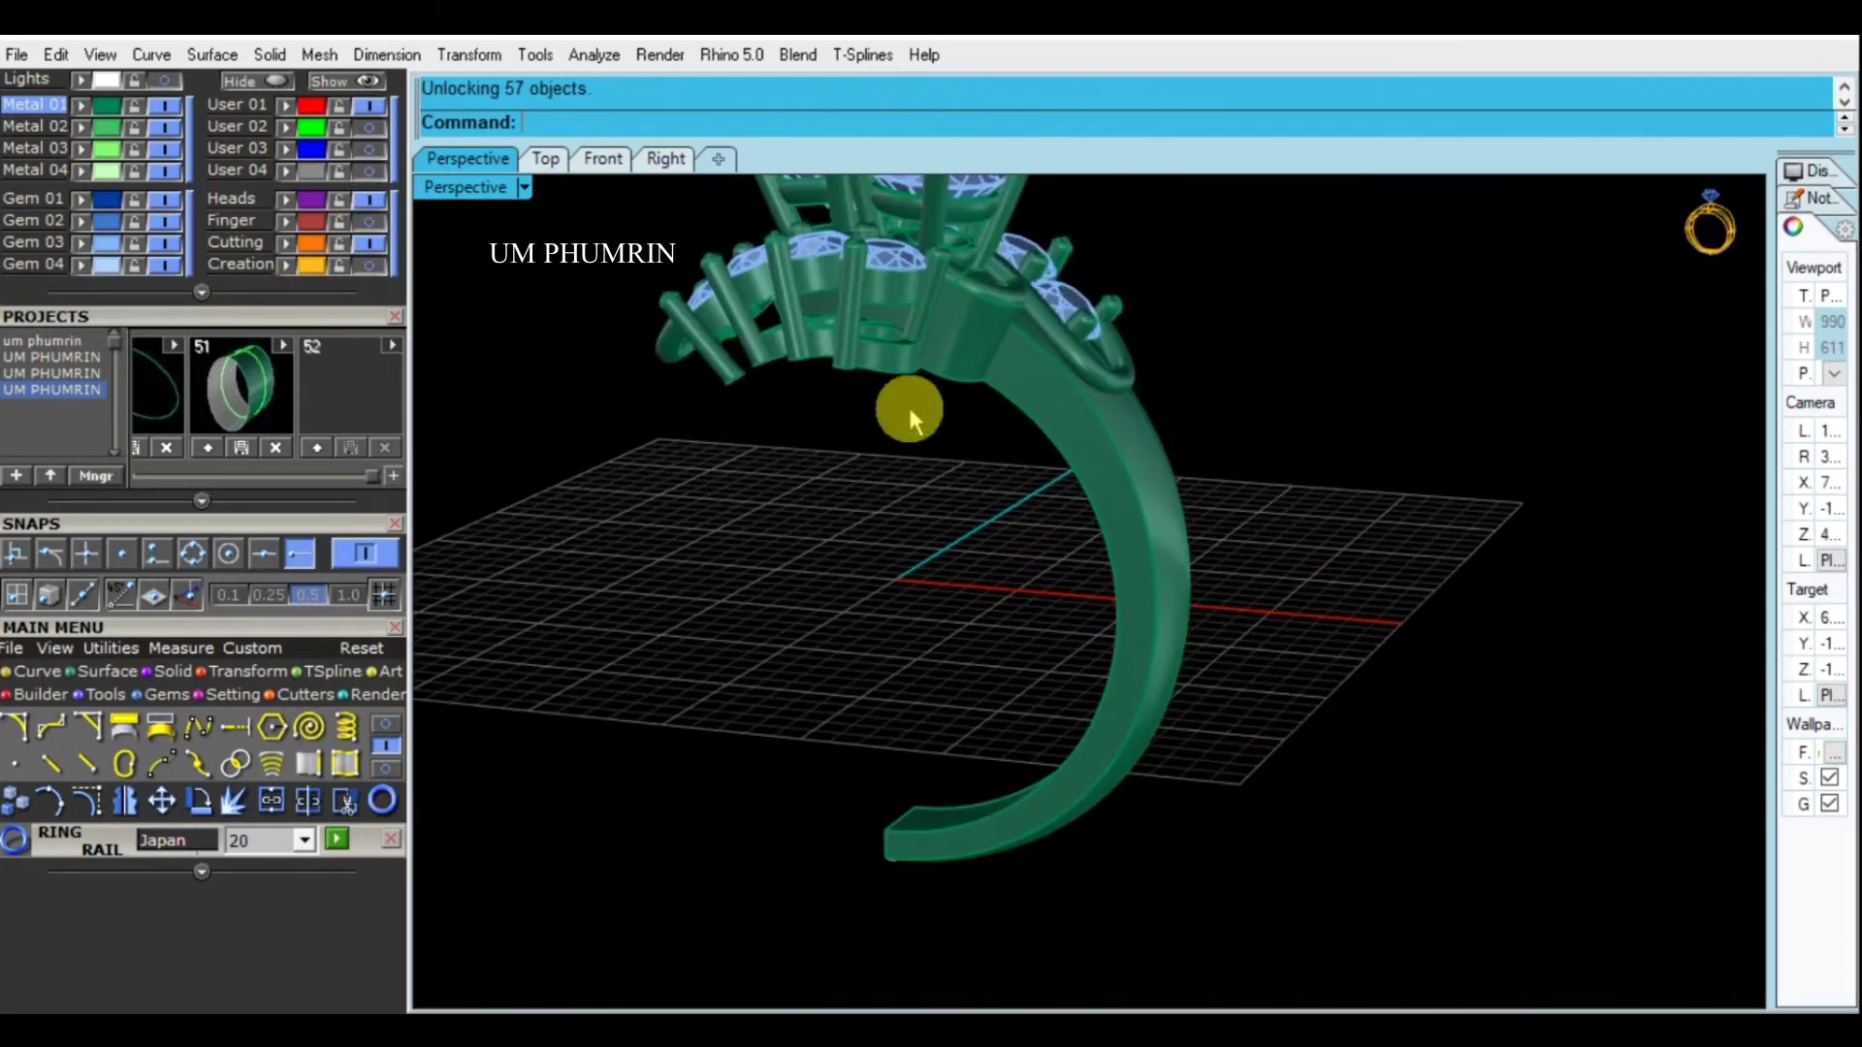
pyautogui.click(316, 250)
pyautogui.moveTo(964, 507); pyautogui.dragTo(1177, 519, button='right')
pyautogui.click(1183, 524)
pyautogui.click(309, 254)
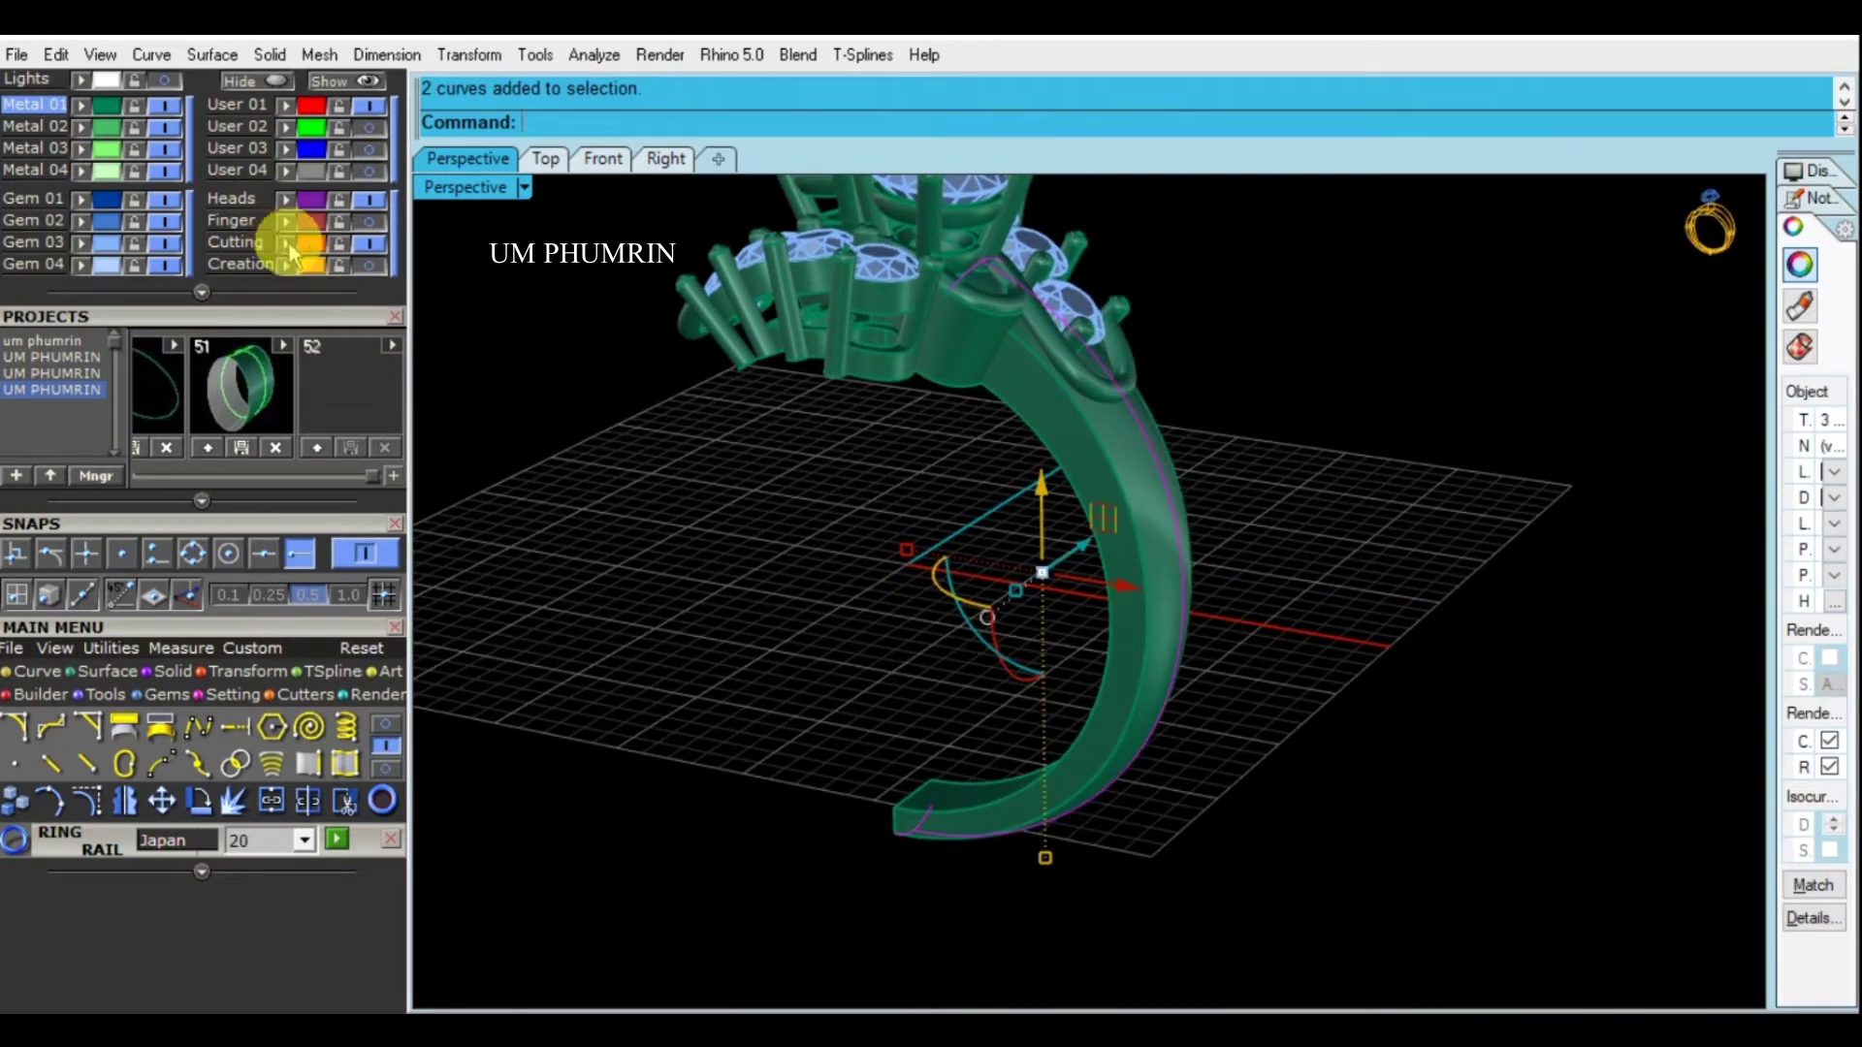
pyautogui.scroll(-2, 770, 485)
pyautogui.scroll(-2, 1012, 541)
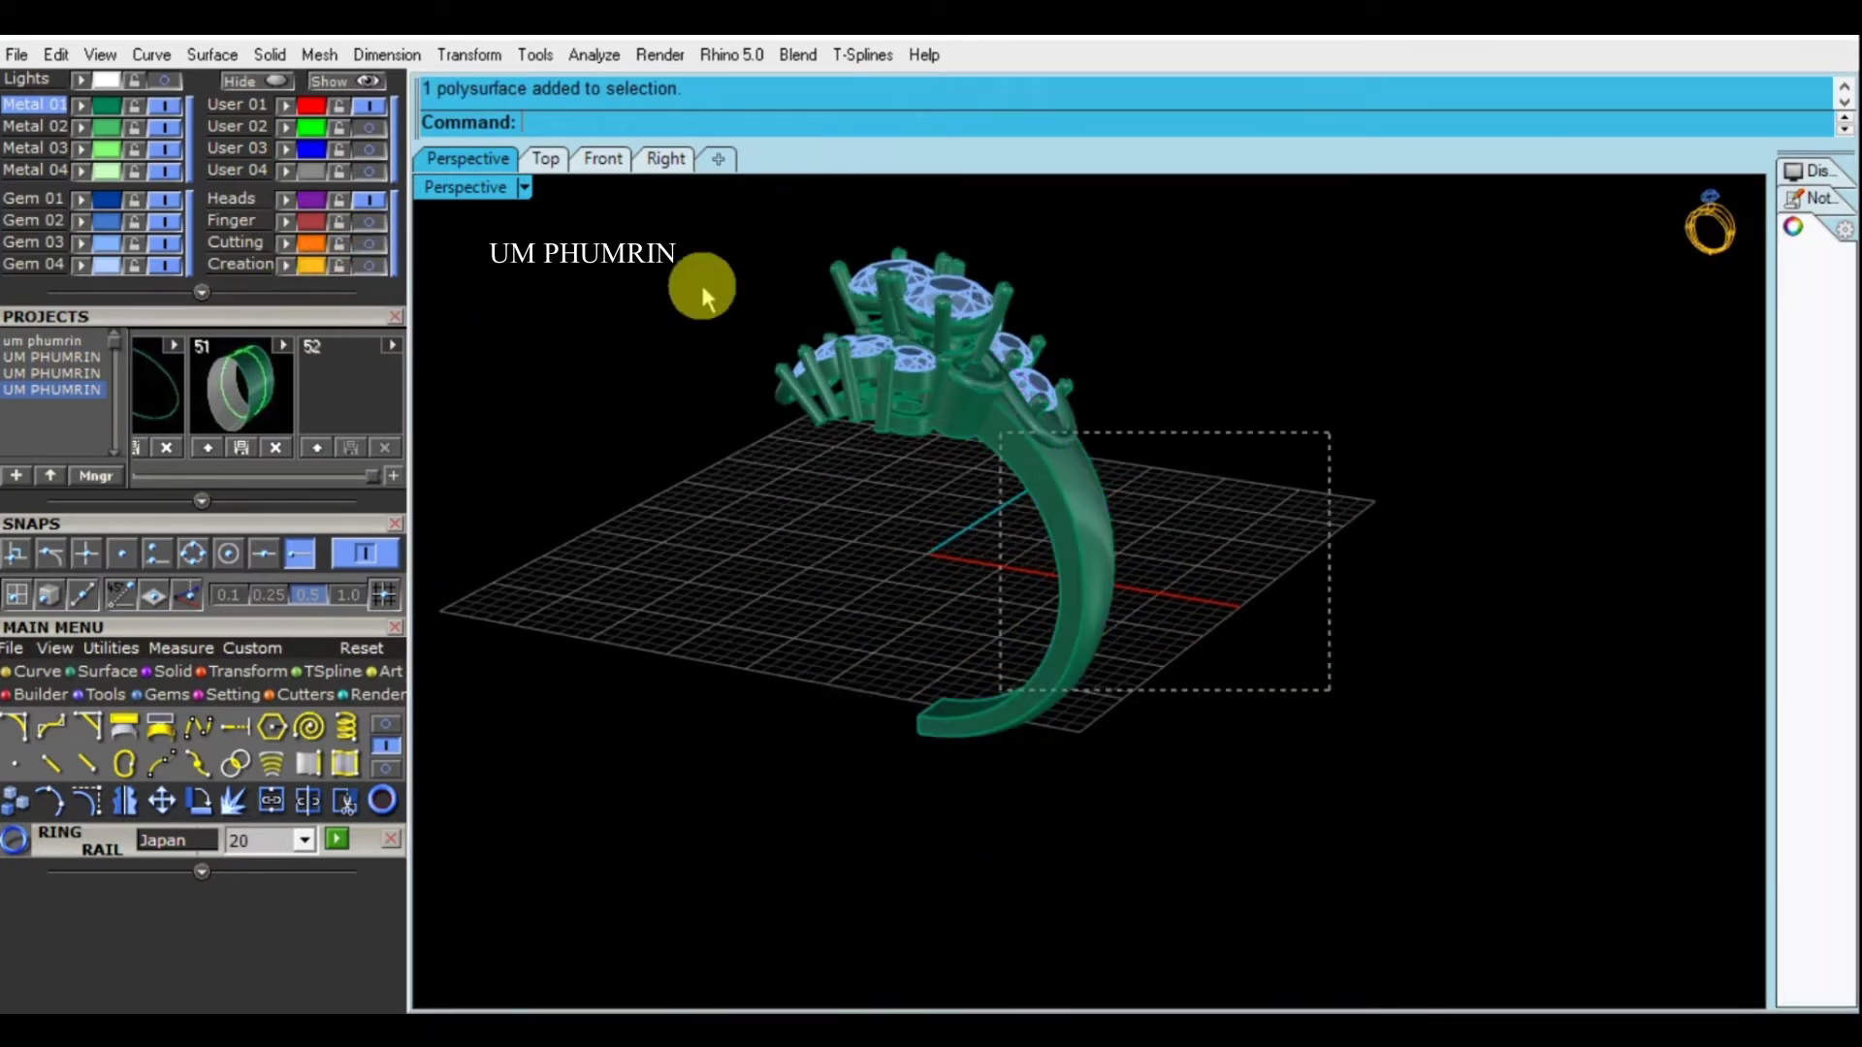
pyautogui.moveTo(1074, 479); pyautogui.dragTo(720, 311)
pyautogui.click(1185, 475)
pyautogui.click(1086, 621)
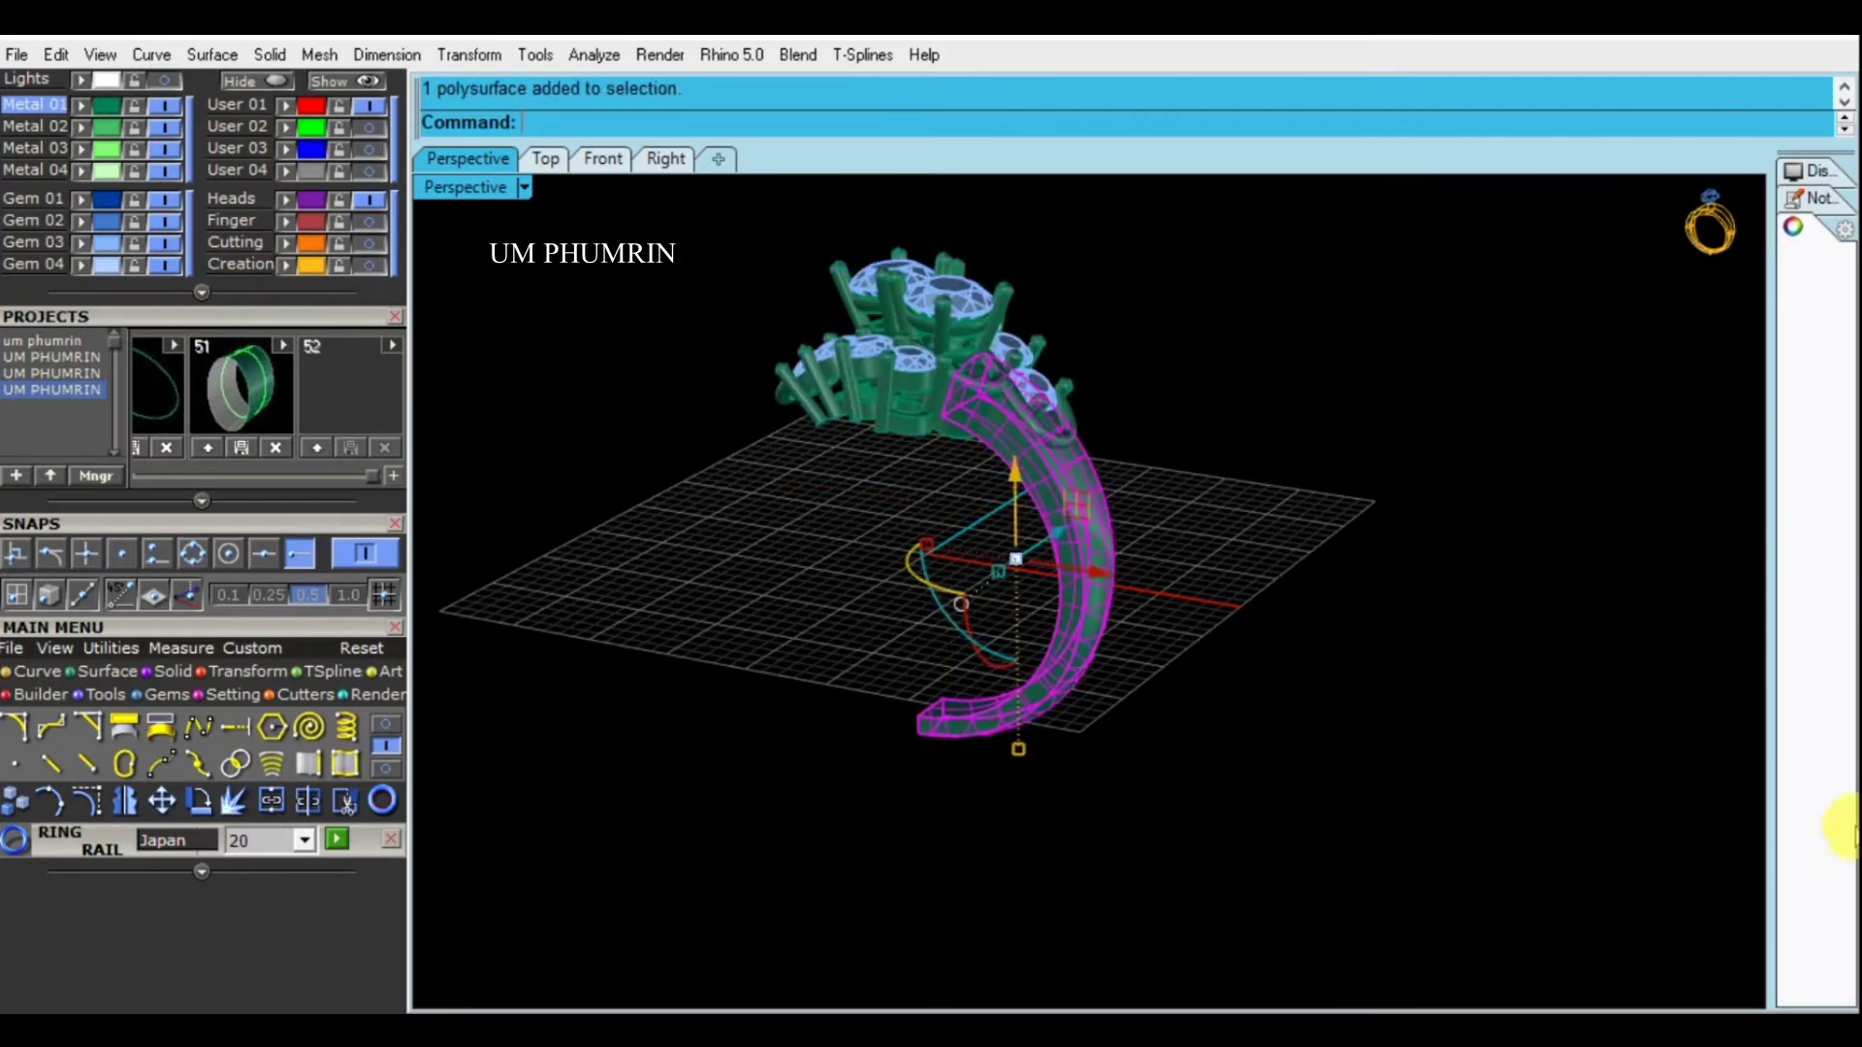
pyautogui.moveTo(1649, 766)
pyautogui.mouseDown(button='right')
pyautogui.moveTo(1384, 733)
pyautogui.moveTo(1451, 719)
pyautogui.mouseUp(button='right')
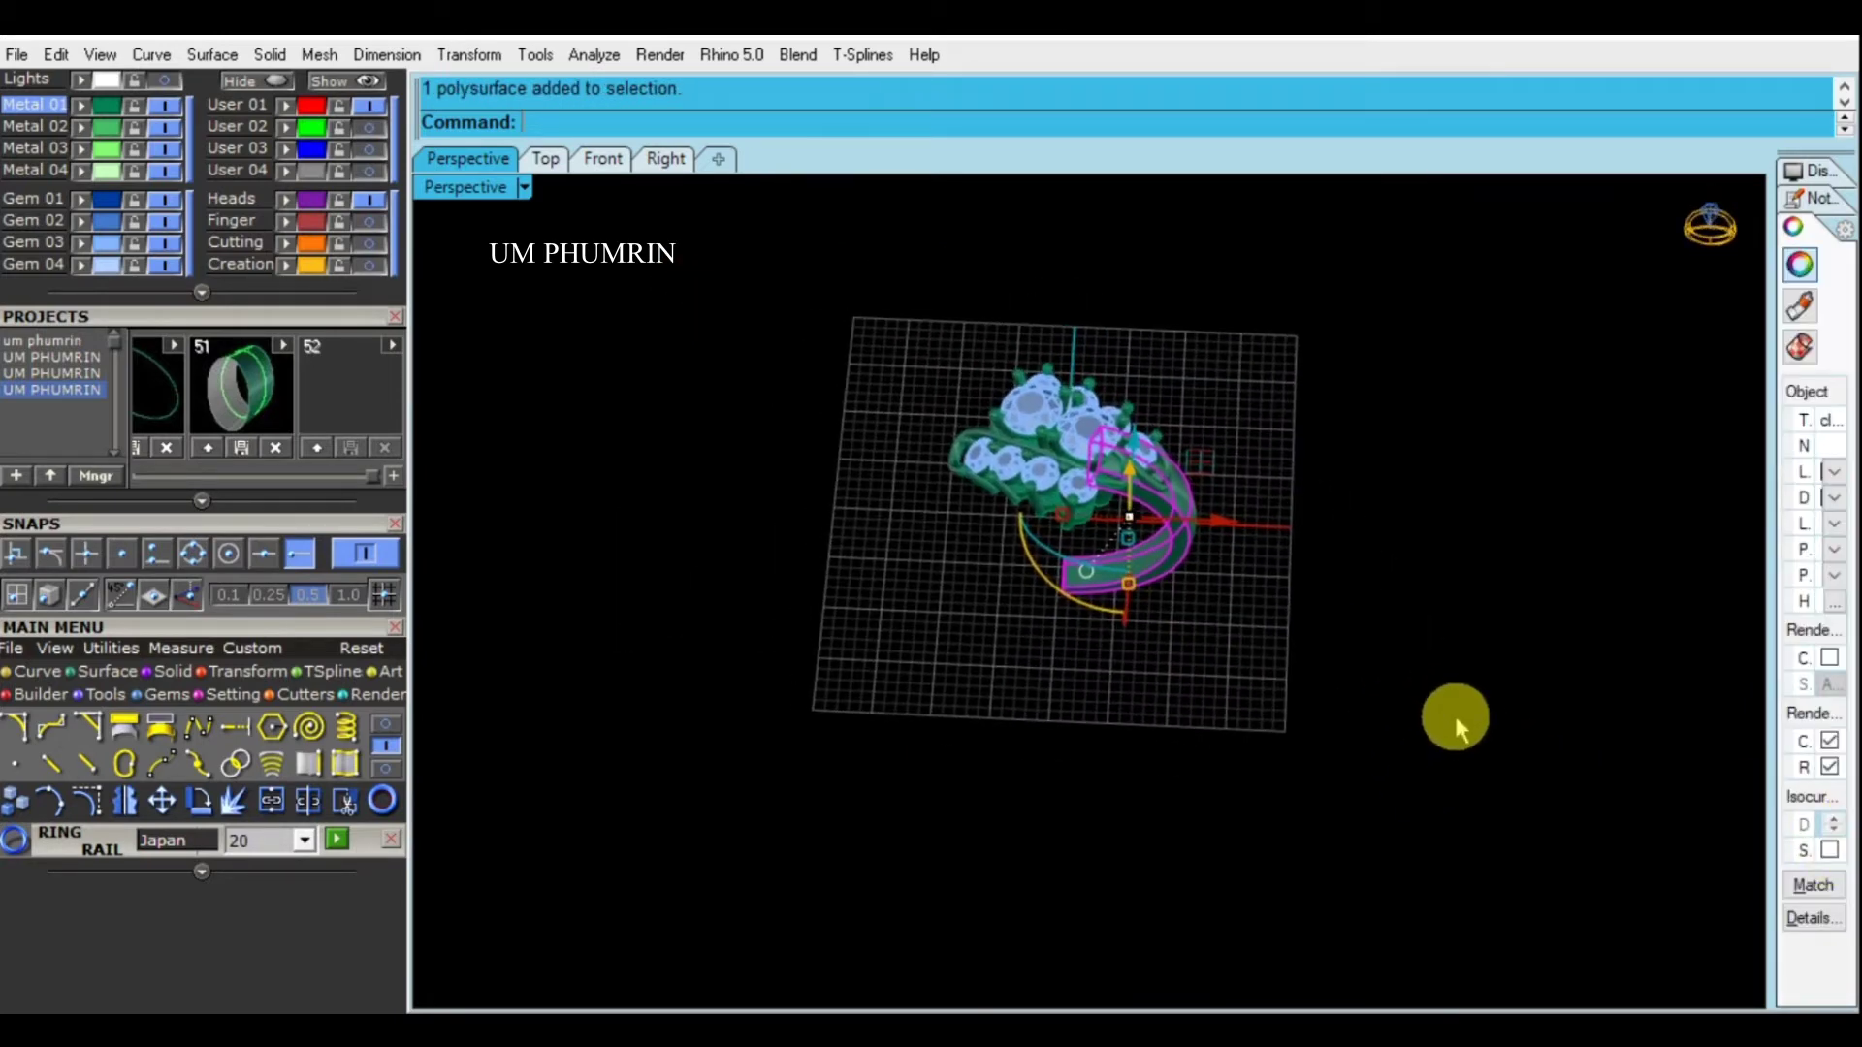
# Mirror the shank across a plane through the origin to the opposite side
pyautogui.write('mirror')
pyautogui.press('Return')
pyautogui.write('0')
pyautogui.press('Return')
pyautogui.write('0')
pyautogui.press('Return')
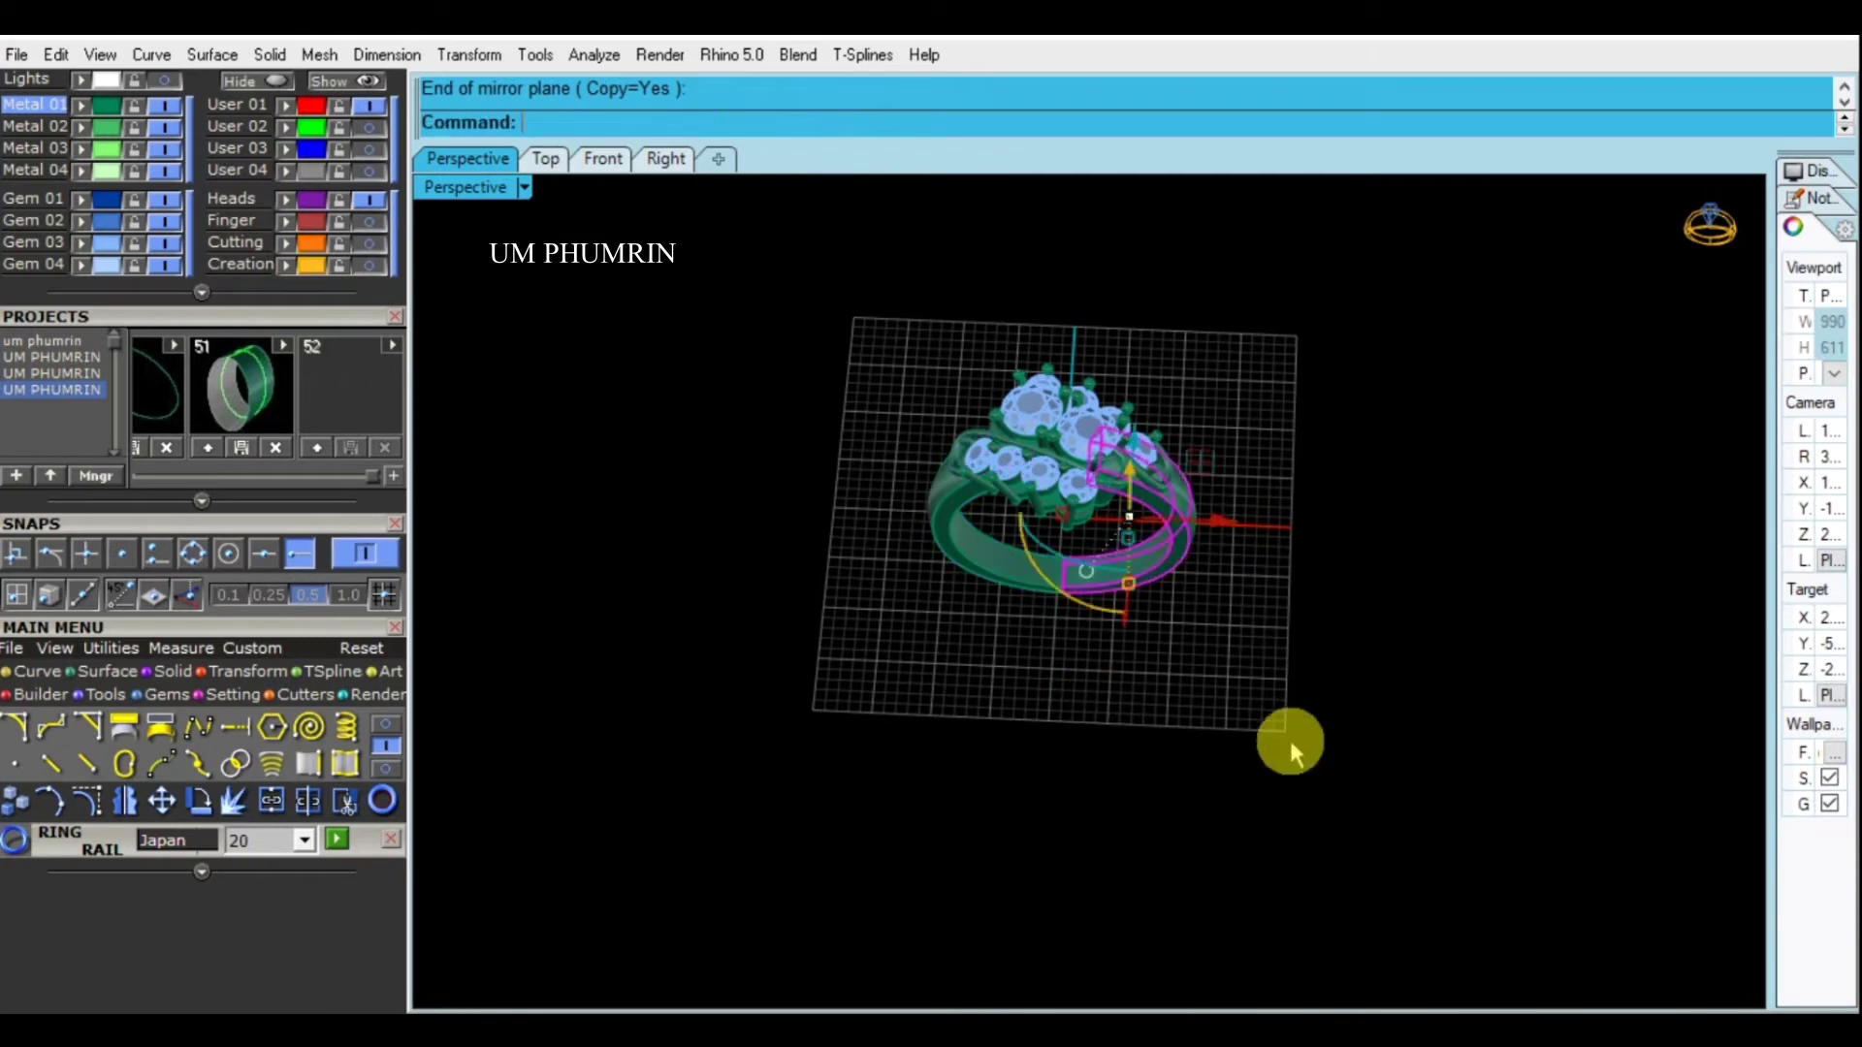
pyautogui.moveTo(1290, 741); pyautogui.dragTo(1028, 637, button='right')
pyautogui.scroll(5, 1086, 617)
pyautogui.scroll(-2, 1096, 592)
pyautogui.scroll(-5, 1106, 572)
pyautogui.moveTo(1160, 615)
pyautogui.mouseDown(button='right')
pyautogui.moveTo(1184, 478)
pyautogui.moveTo(711, 301)
pyautogui.mouseUp(button='right')
# Set the Front view to Shaded display, then return to Perspective
pyautogui.click(603, 158)
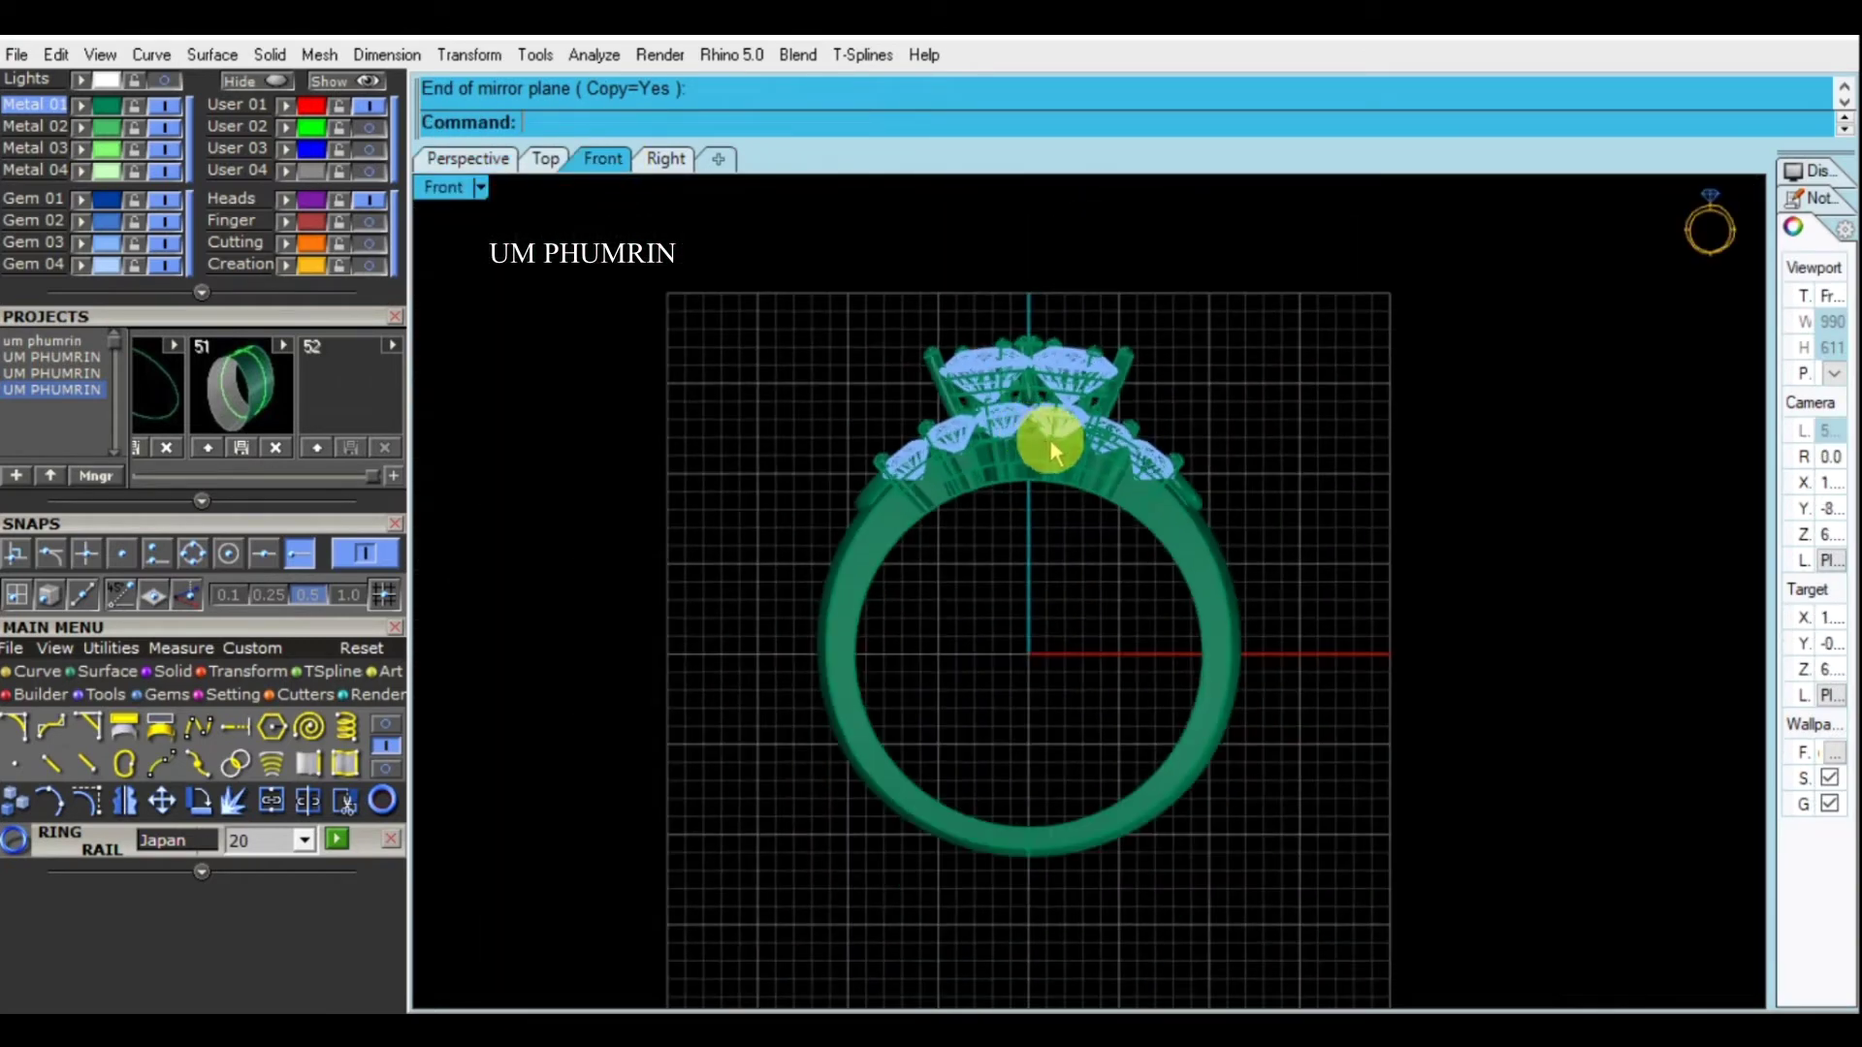
pyautogui.scroll(-2, 1060, 437)
pyautogui.click(466, 190)
pyautogui.click(572, 120)
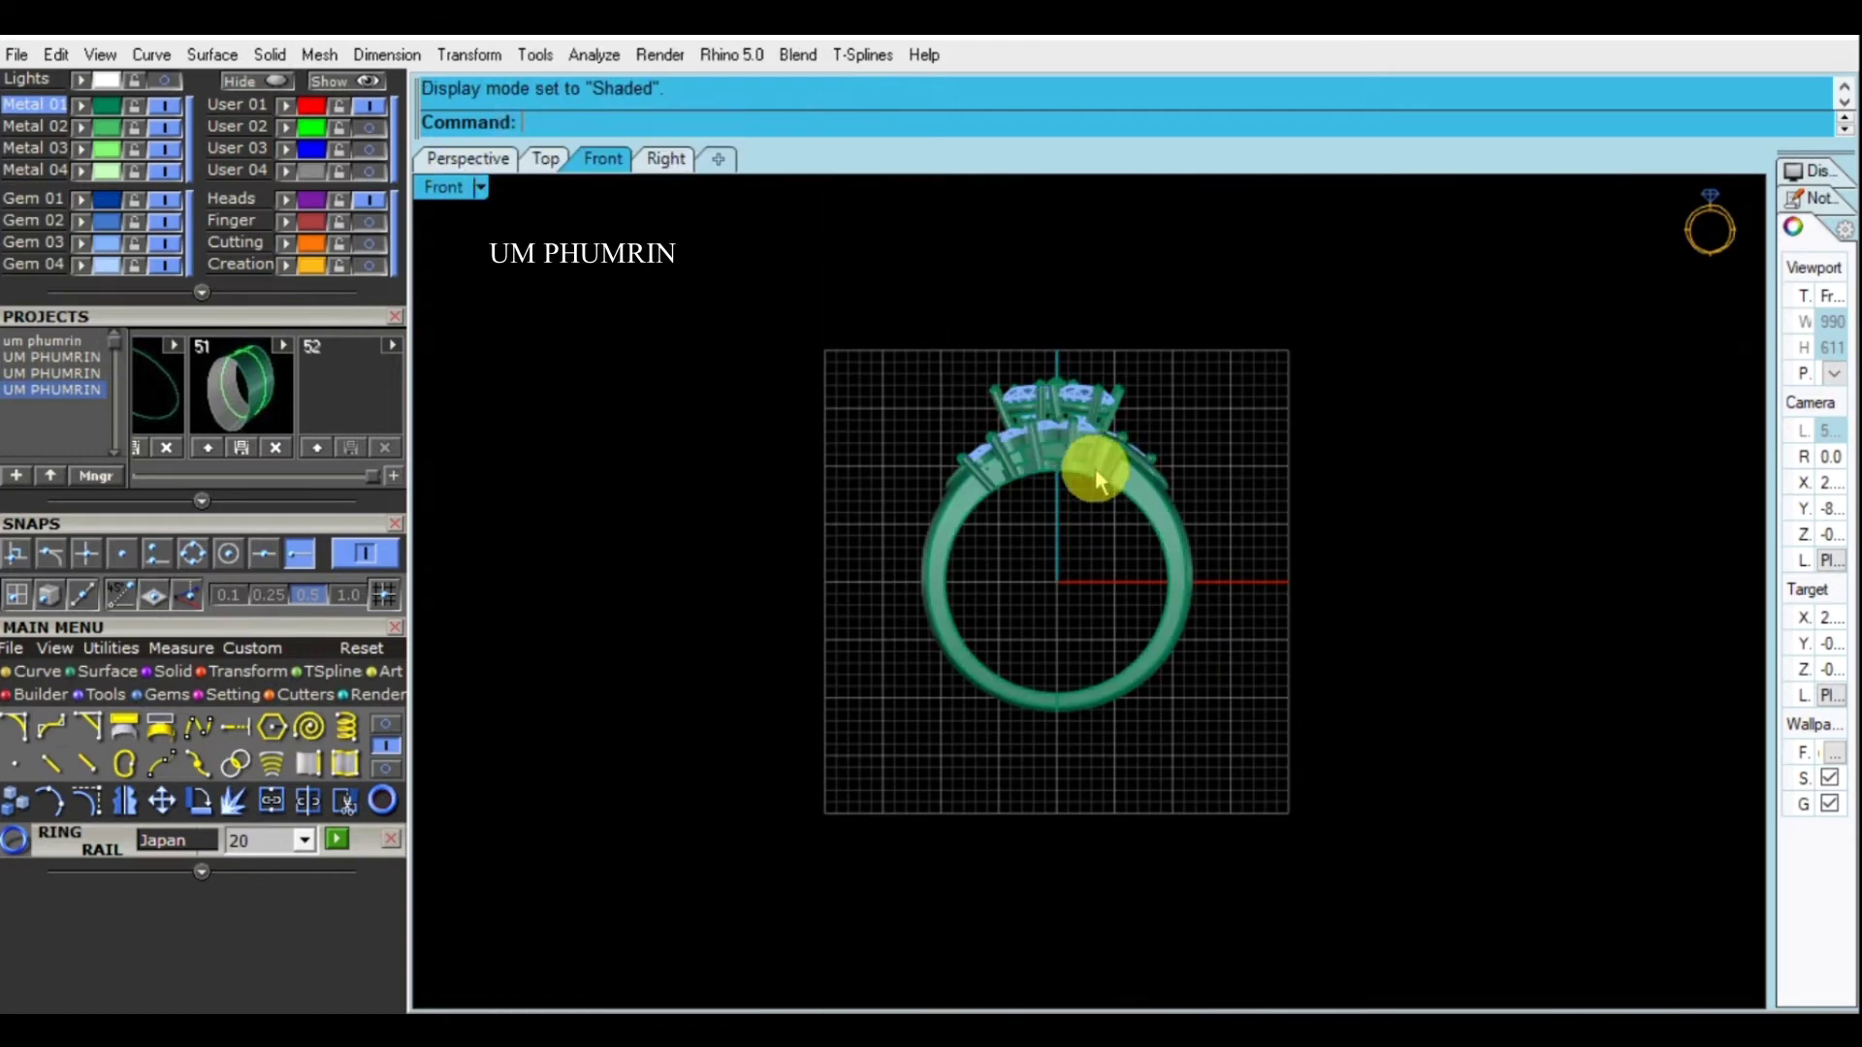
pyautogui.scroll(3, 1096, 468)
pyautogui.click(468, 158)
pyautogui.moveTo(1195, 394)
pyautogui.mouseDown(button='right')
pyautogui.moveTo(1160, 413)
pyautogui.moveTo(1526, 428)
pyautogui.moveTo(1302, 491)
pyautogui.moveTo(1025, 509)
pyautogui.moveTo(1135, 640)
pyautogui.moveTo(1197, 603)
pyautogui.moveTo(1064, 528)
pyautogui.moveTo(1309, 645)
pyautogui.moveTo(1164, 544)
pyautogui.moveTo(1235, 578)
pyautogui.moveTo(1206, 689)
pyautogui.moveTo(1261, 702)
pyautogui.mouseUp(button='right')
pyautogui.click(1166, 410)
pyautogui.press('Escape')
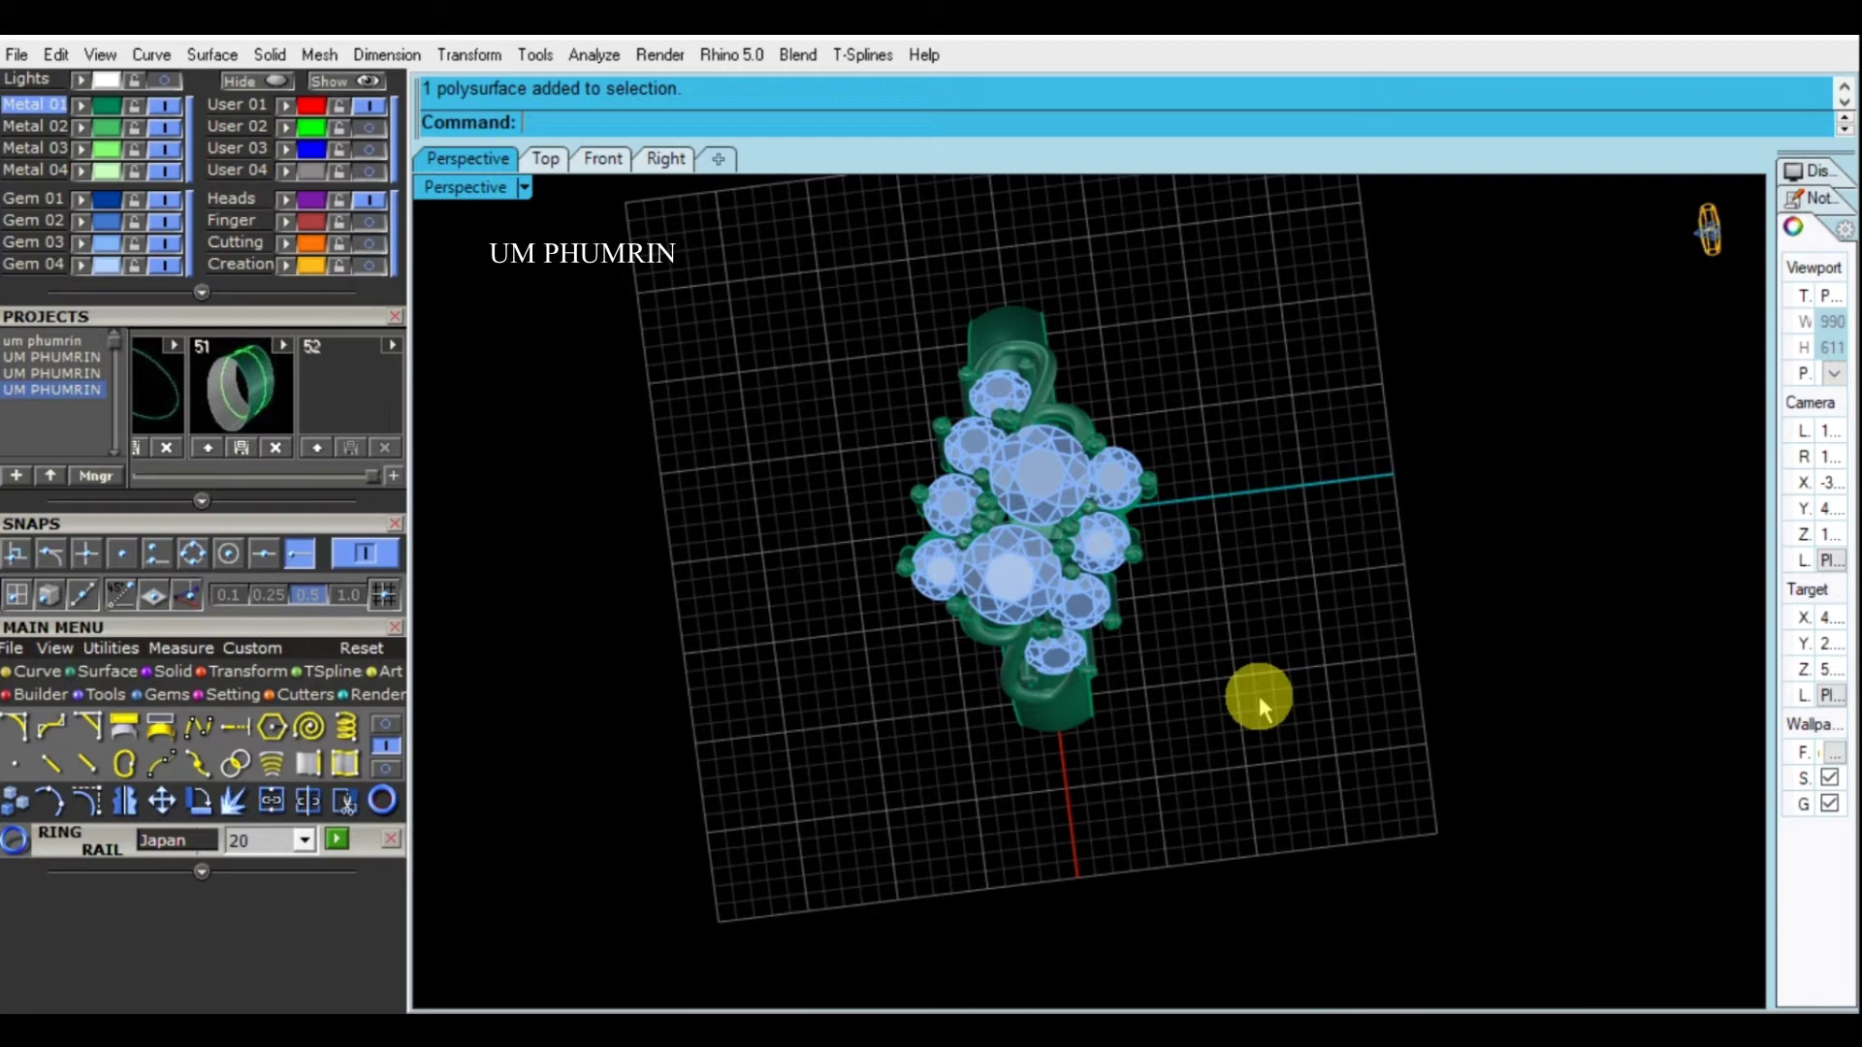
# Orbit the Perspective view to inspect the ring from oblique, top and low side angles
pyautogui.moveTo(1258, 696)
pyautogui.mouseDown(button='right')
pyautogui.moveTo(1433, 551)
pyautogui.moveTo(1238, 625)
pyautogui.mouseUp(button='right')
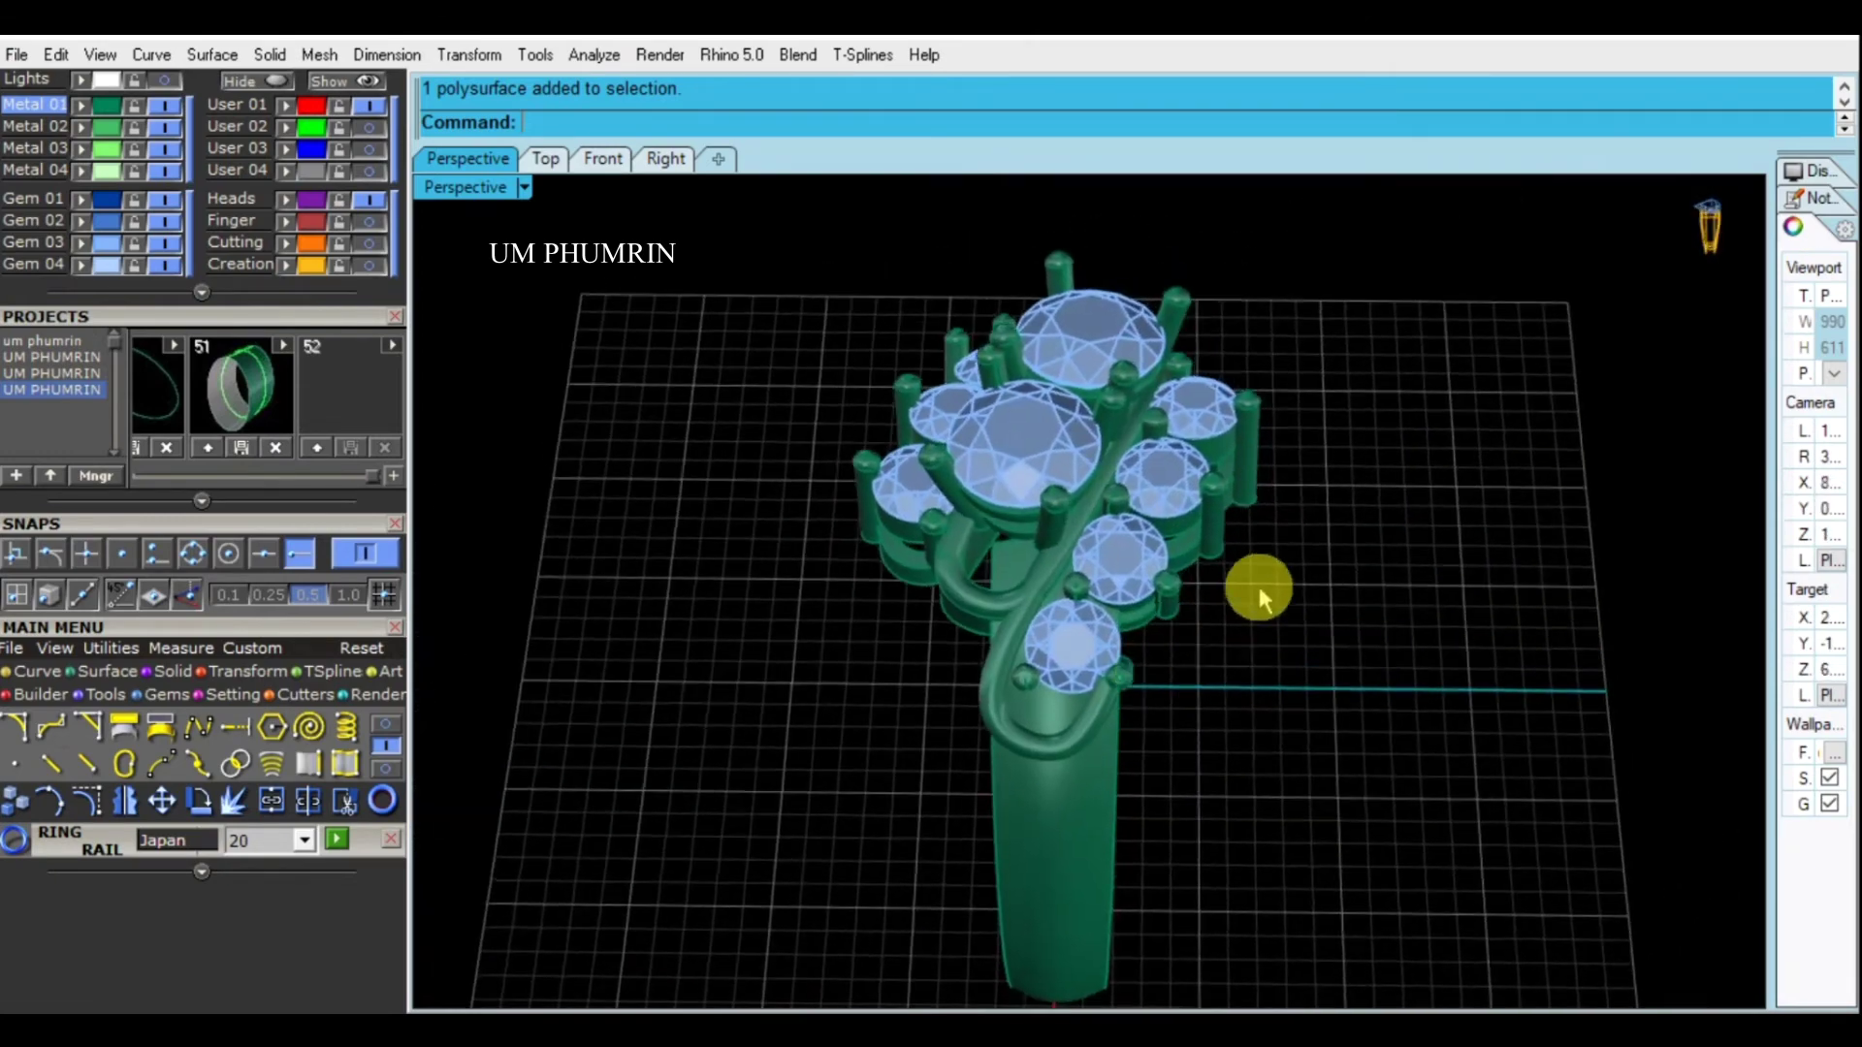
pyautogui.moveTo(1239, 625)
pyautogui.mouseDown(button='right')
pyautogui.moveTo(1373, 667)
pyautogui.moveTo(1387, 619)
pyautogui.mouseUp(button='right')
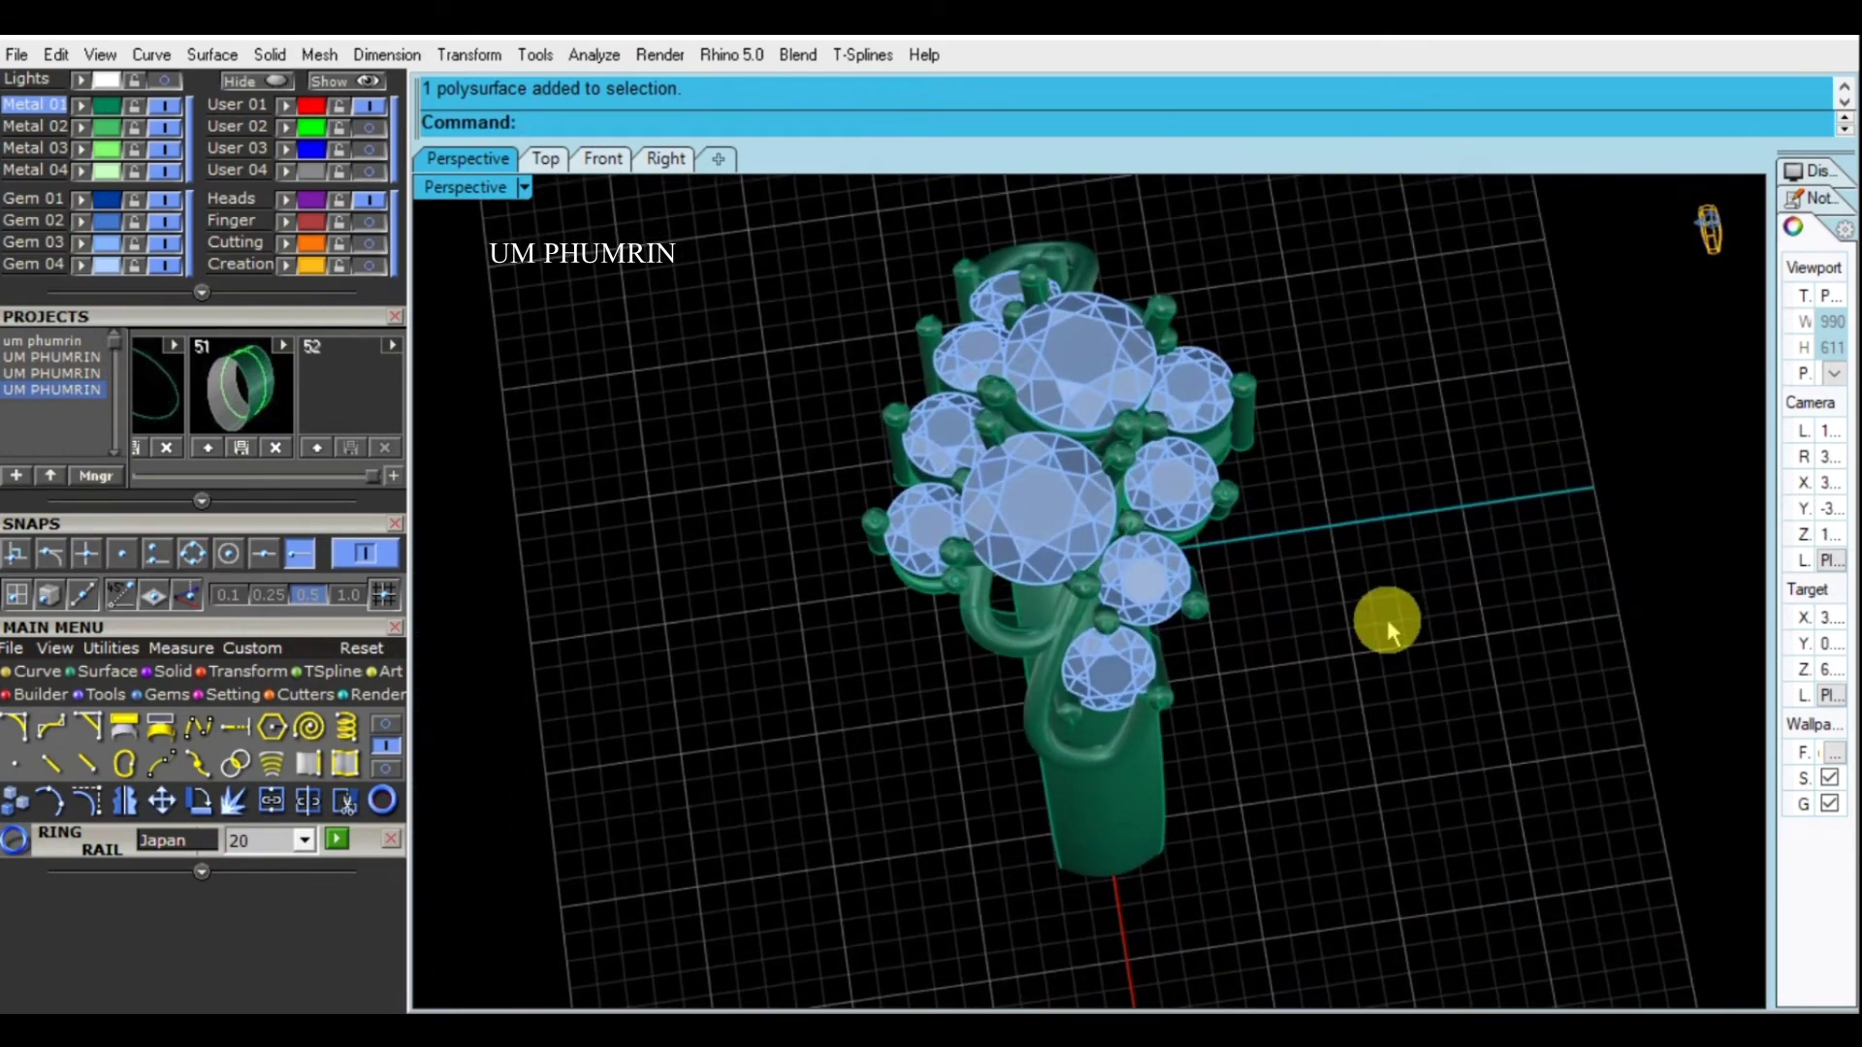
pyautogui.scroll(2, 1122, 553)
pyautogui.scroll(5, 1197, 563)
pyautogui.scroll(-3, 1188, 524)
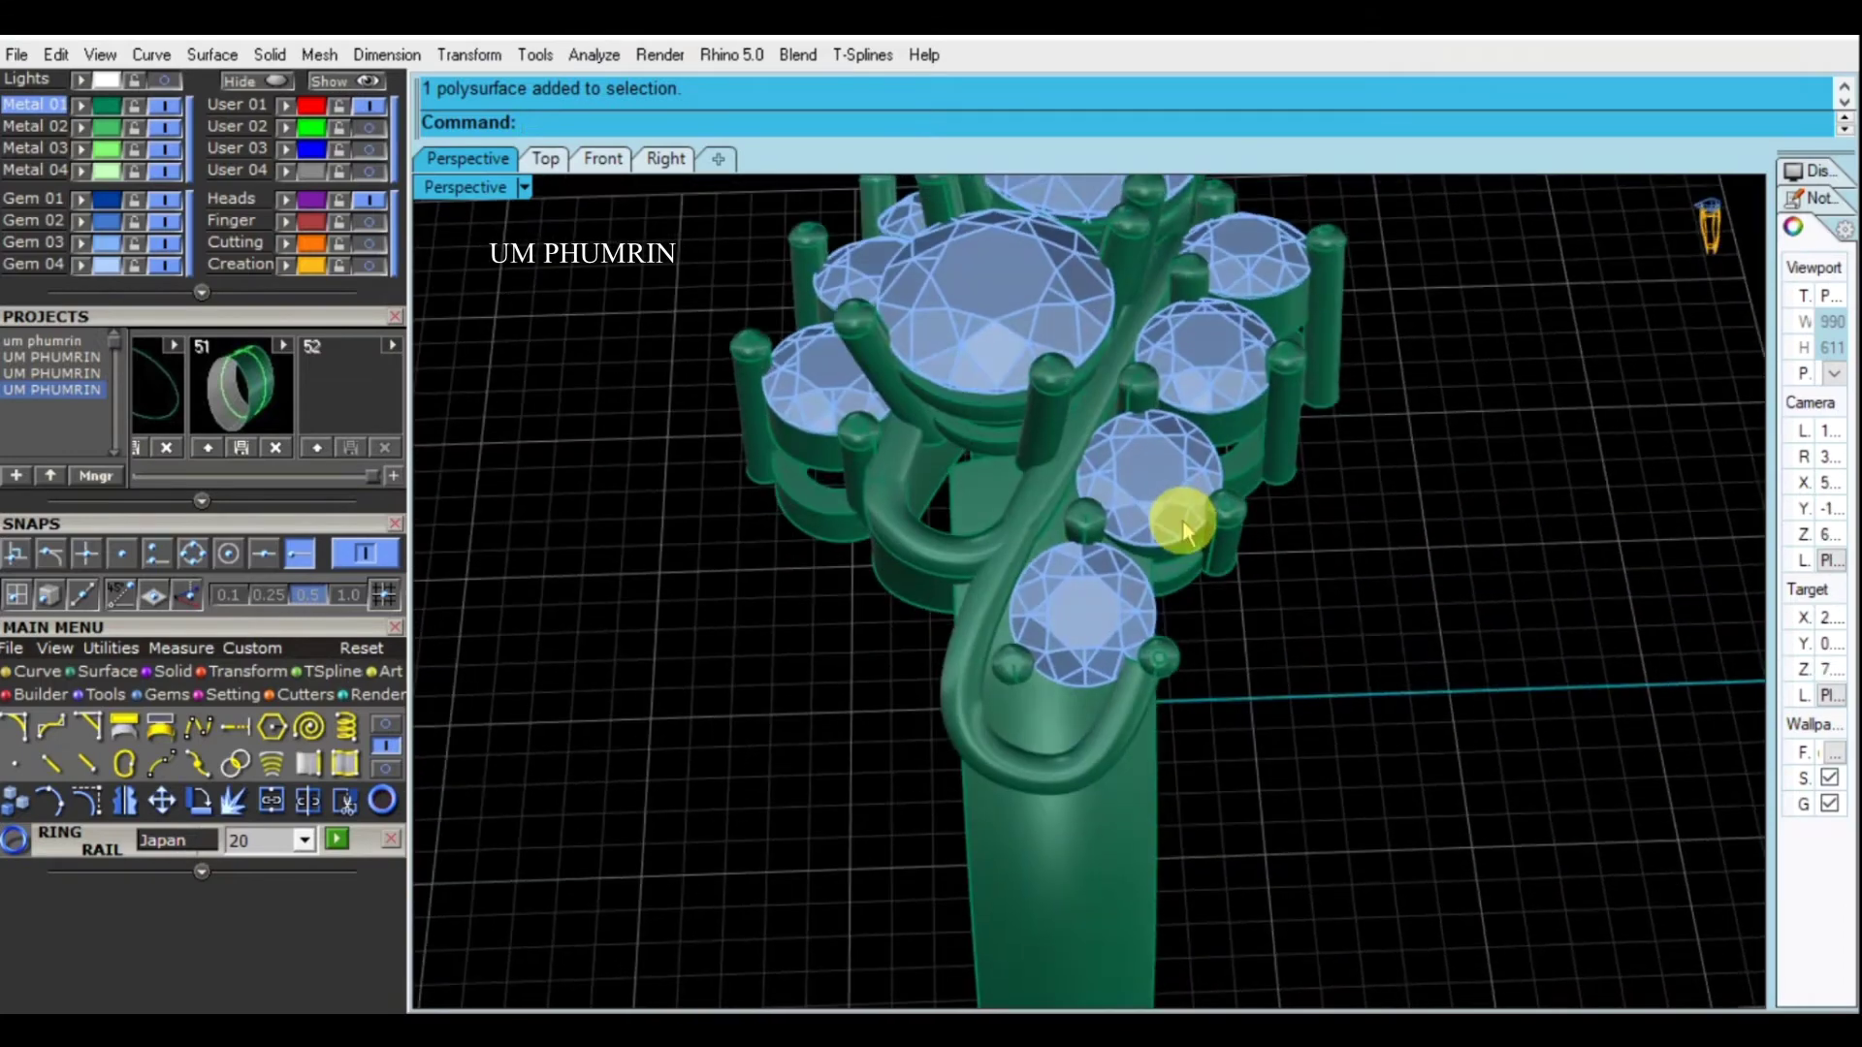
pyautogui.scroll(-3, 1210, 502)
pyautogui.moveTo(1210, 503)
pyautogui.mouseDown(button='right')
pyautogui.moveTo(1232, 532)
pyautogui.moveTo(1396, 543)
pyautogui.moveTo(1400, 470)
pyautogui.mouseUp(button='right')
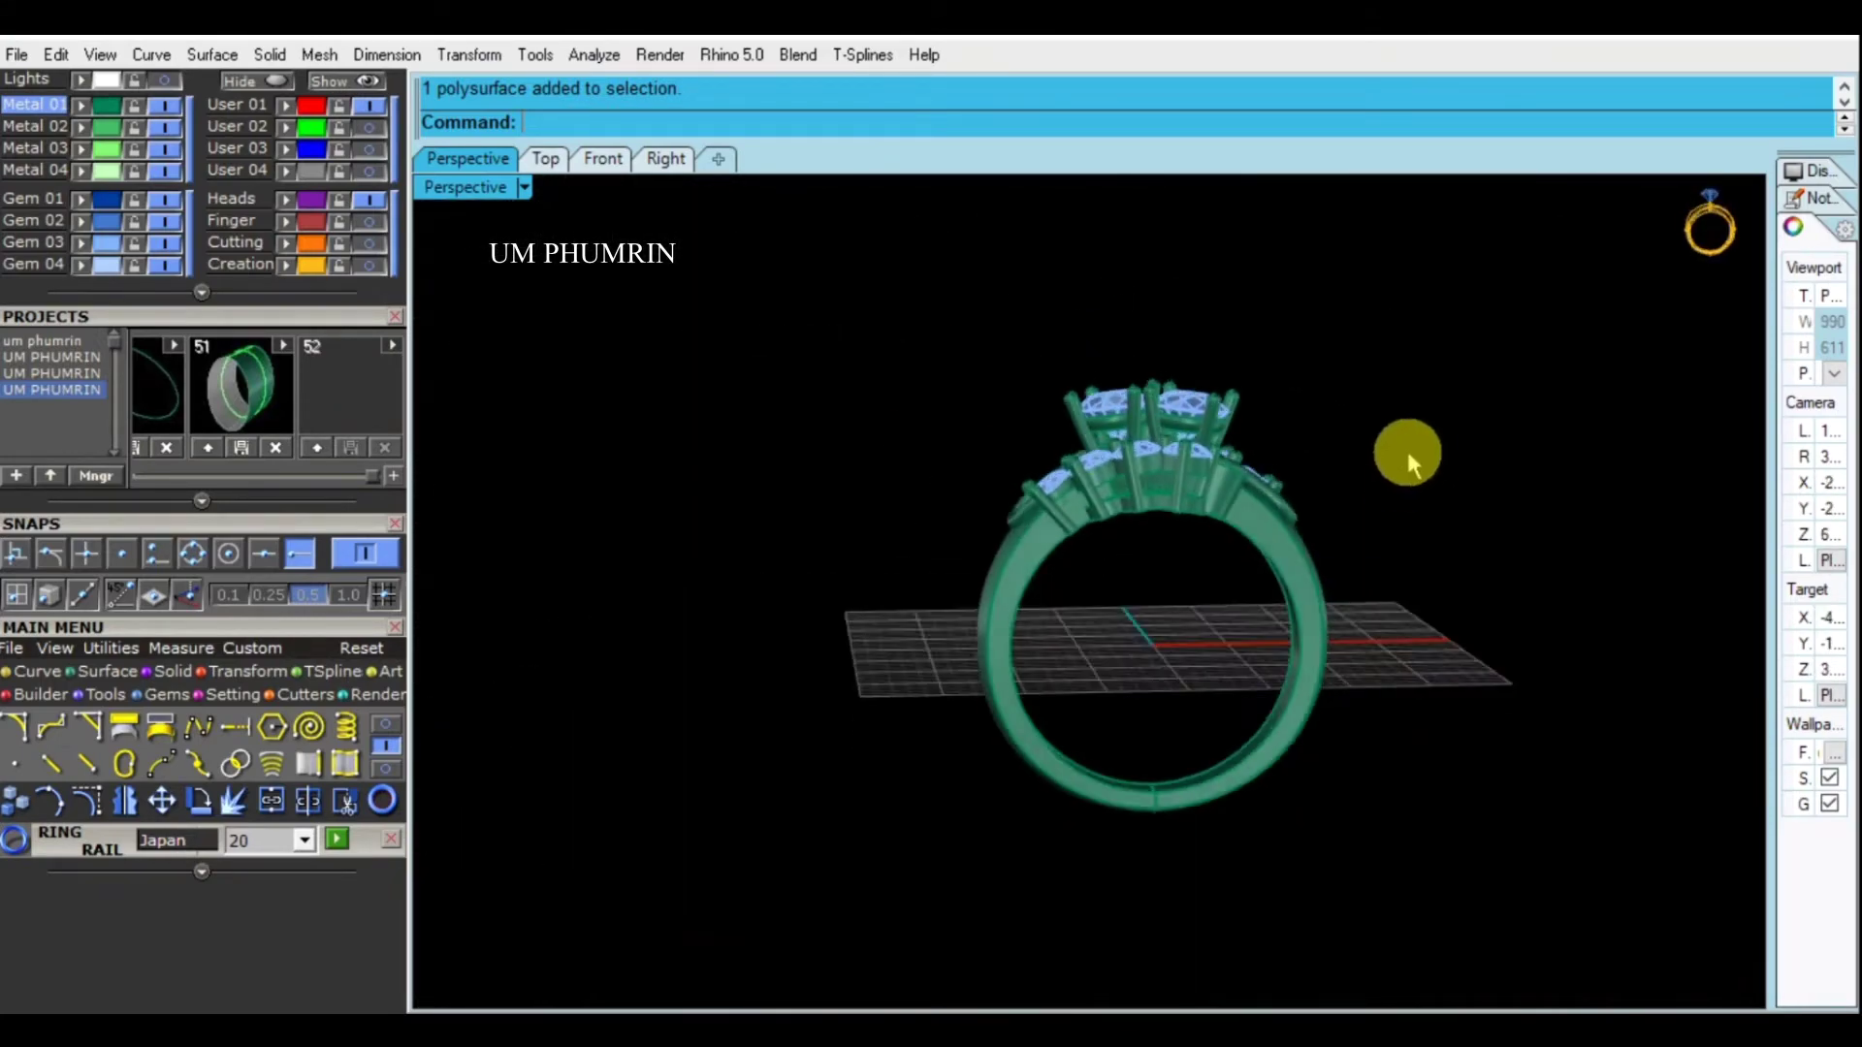
# Show the ring straight on in the Front view, zoomed to frame it
pyautogui.click(602, 158)
pyautogui.scroll(-2, 1322, 536)
pyautogui.scroll(3, 1093, 466)
pyautogui.scroll(1, 1101, 463)
pyautogui.scroll(-3, 1103, 476)
pyautogui.scroll(2, 965, 417)
pyautogui.scroll(1, 970, 426)
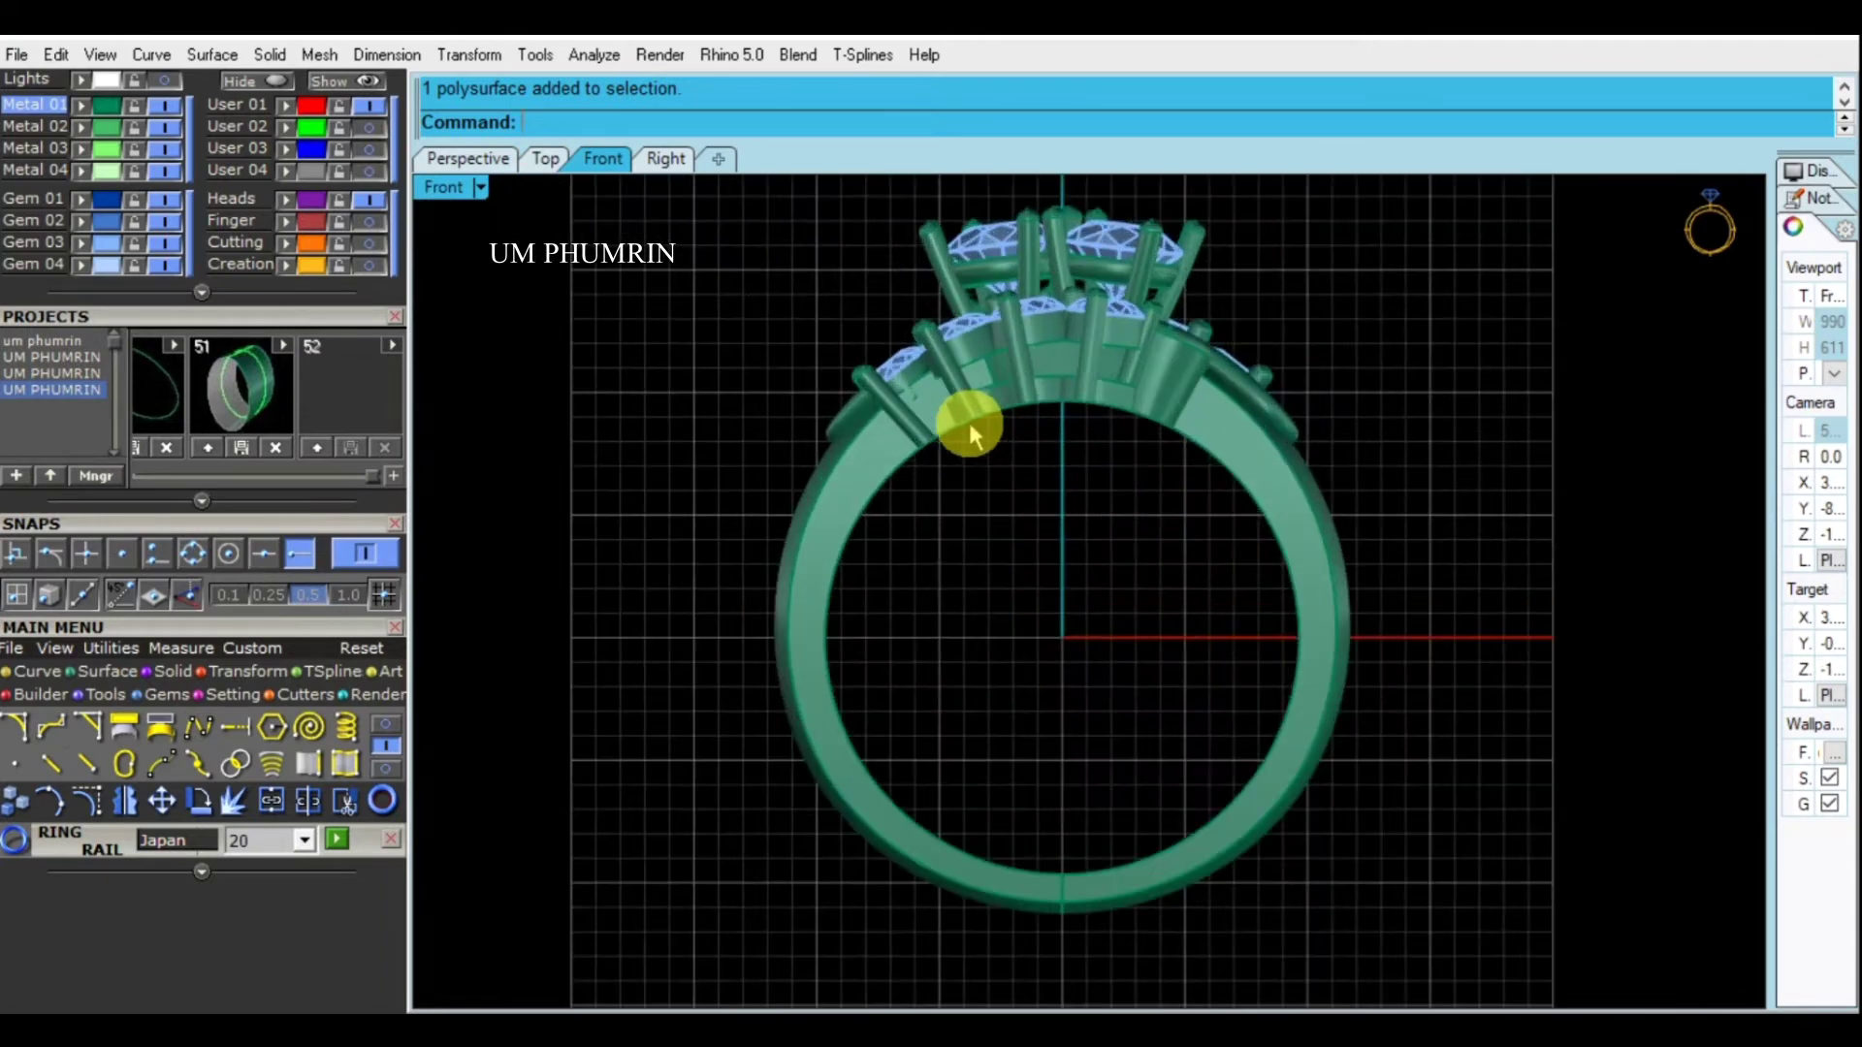
pyautogui.scroll(2, 1164, 427)
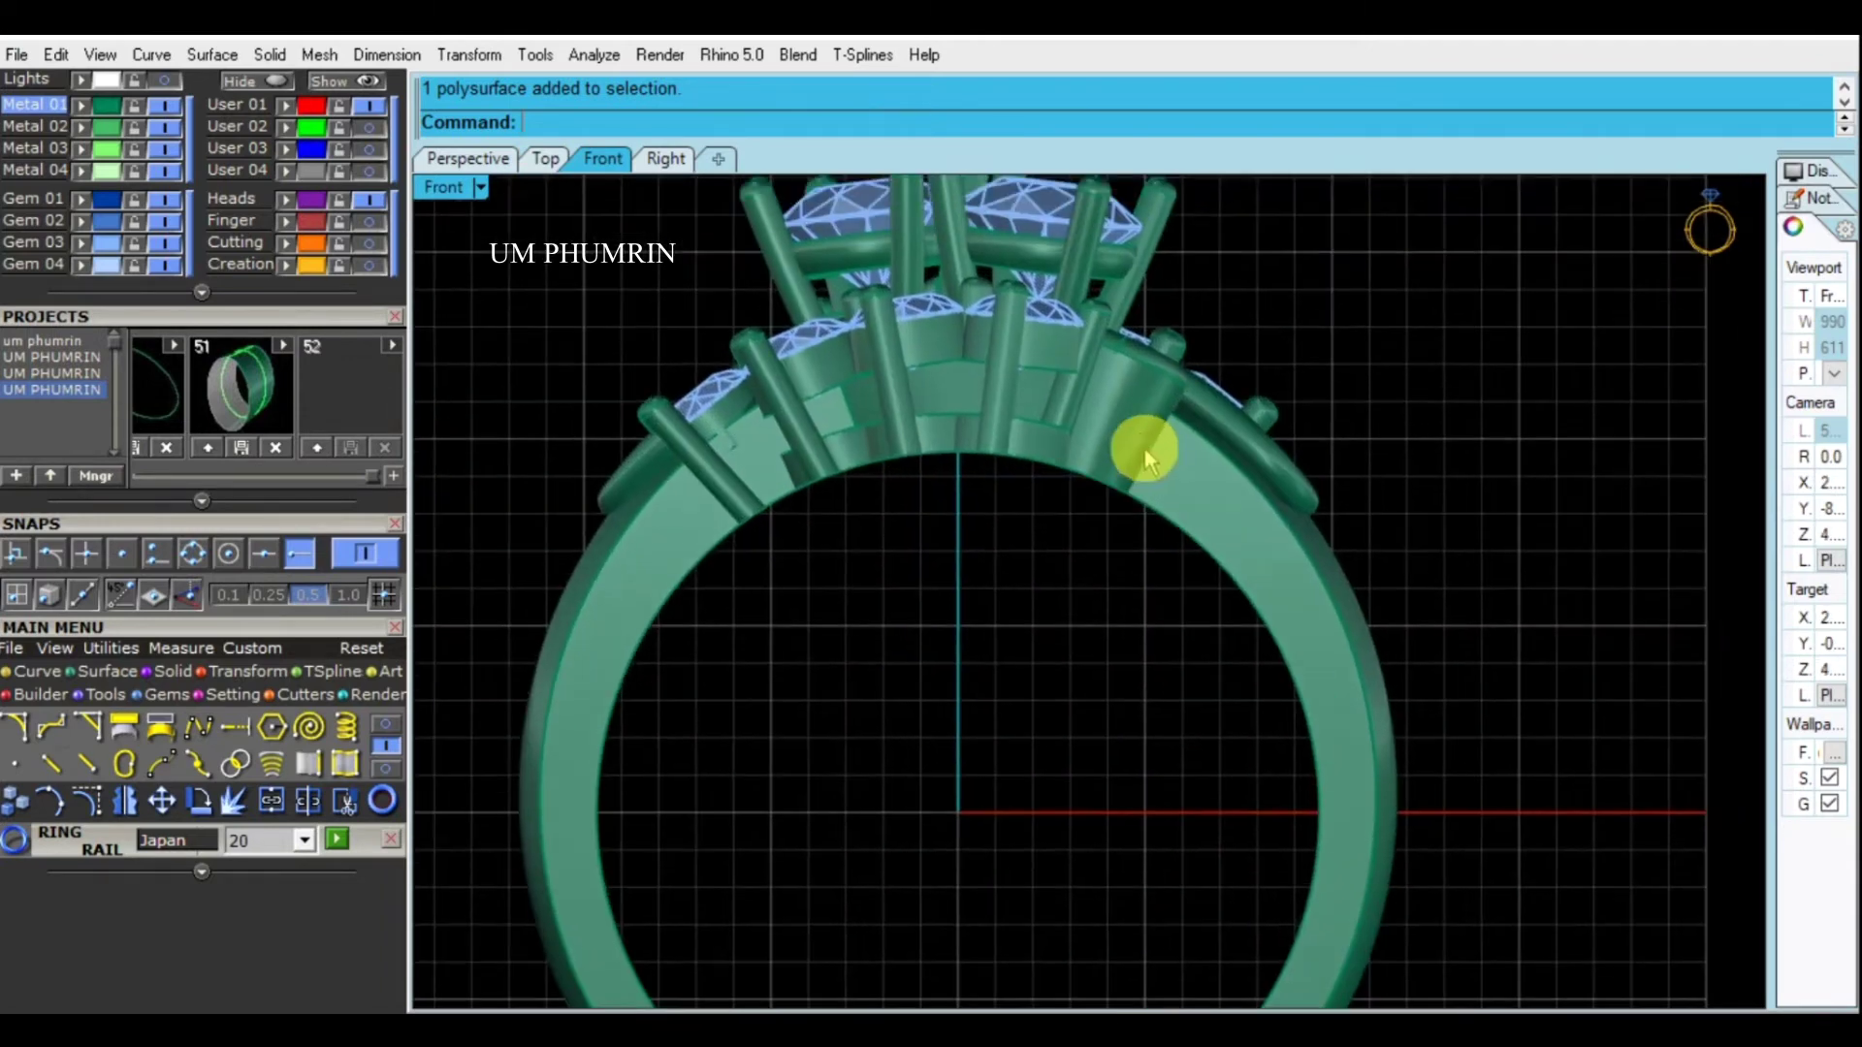
pyautogui.scroll(-2, 1145, 527)
pyautogui.scroll(-2, 892, 591)
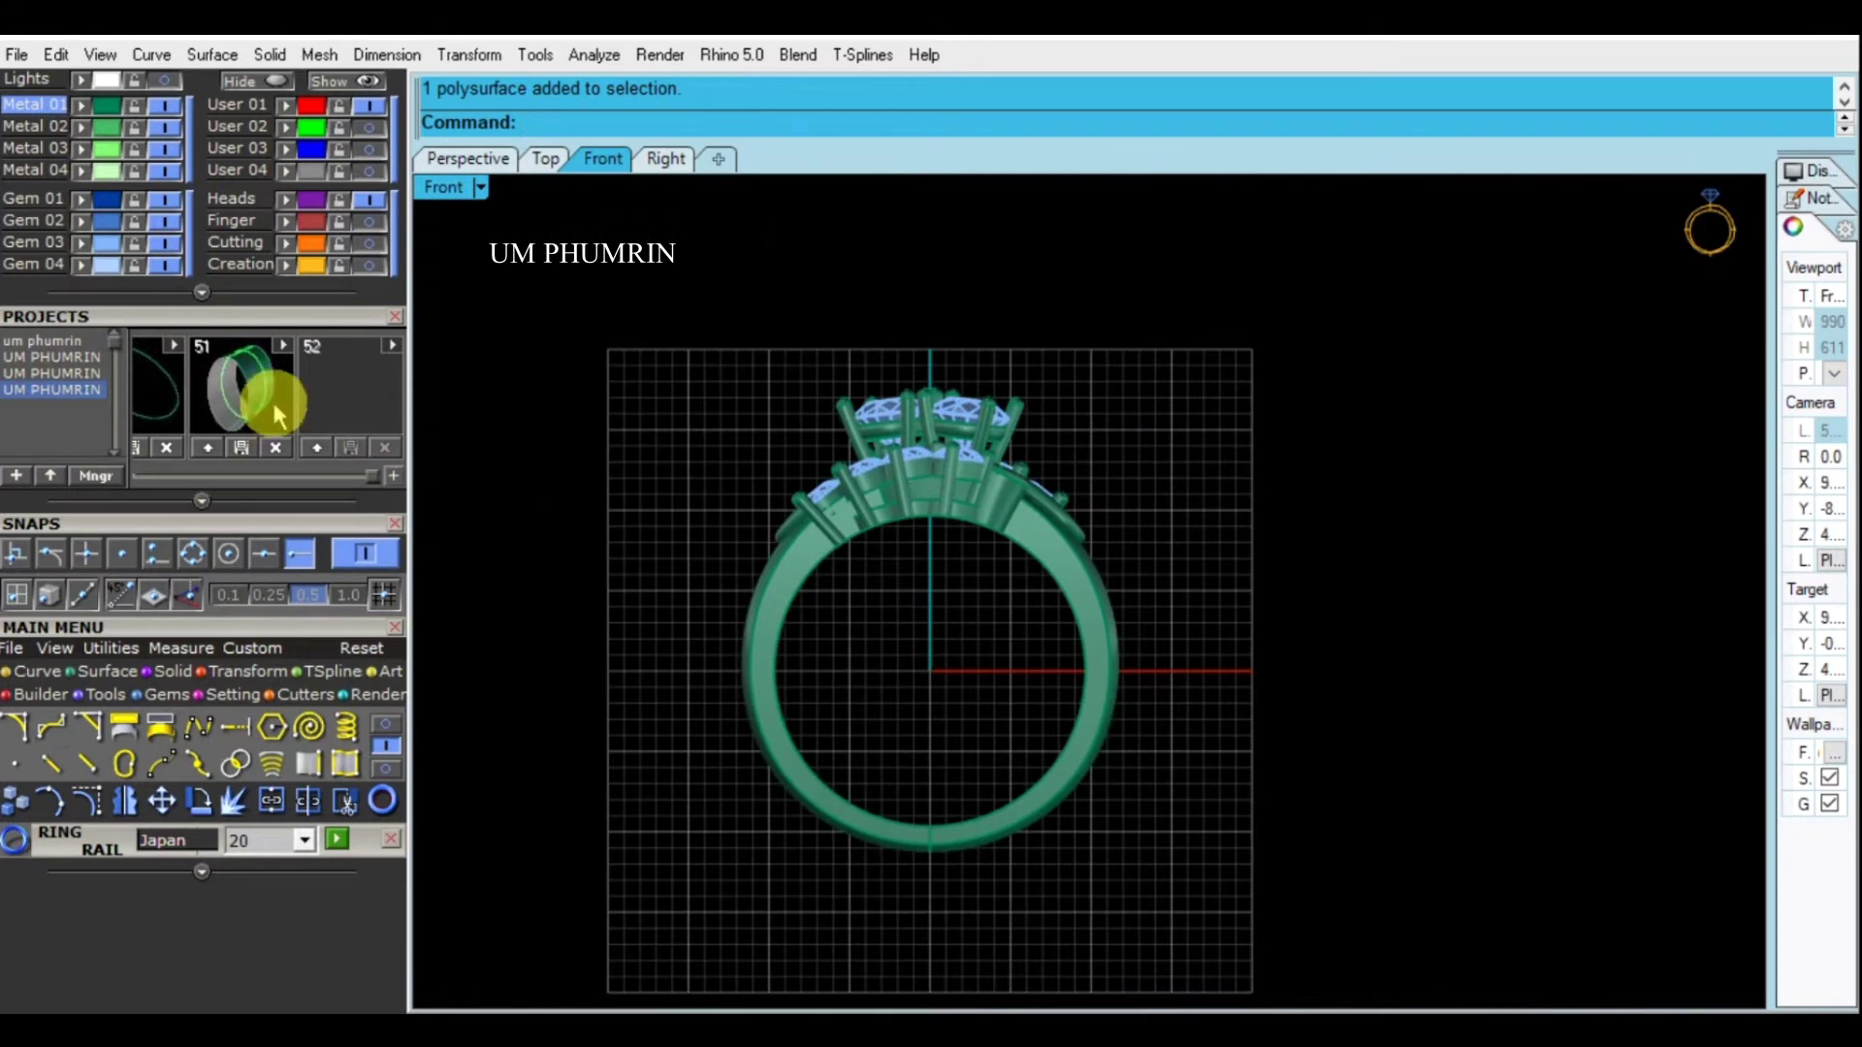
pyautogui.scroll(-2, 1115, 586)
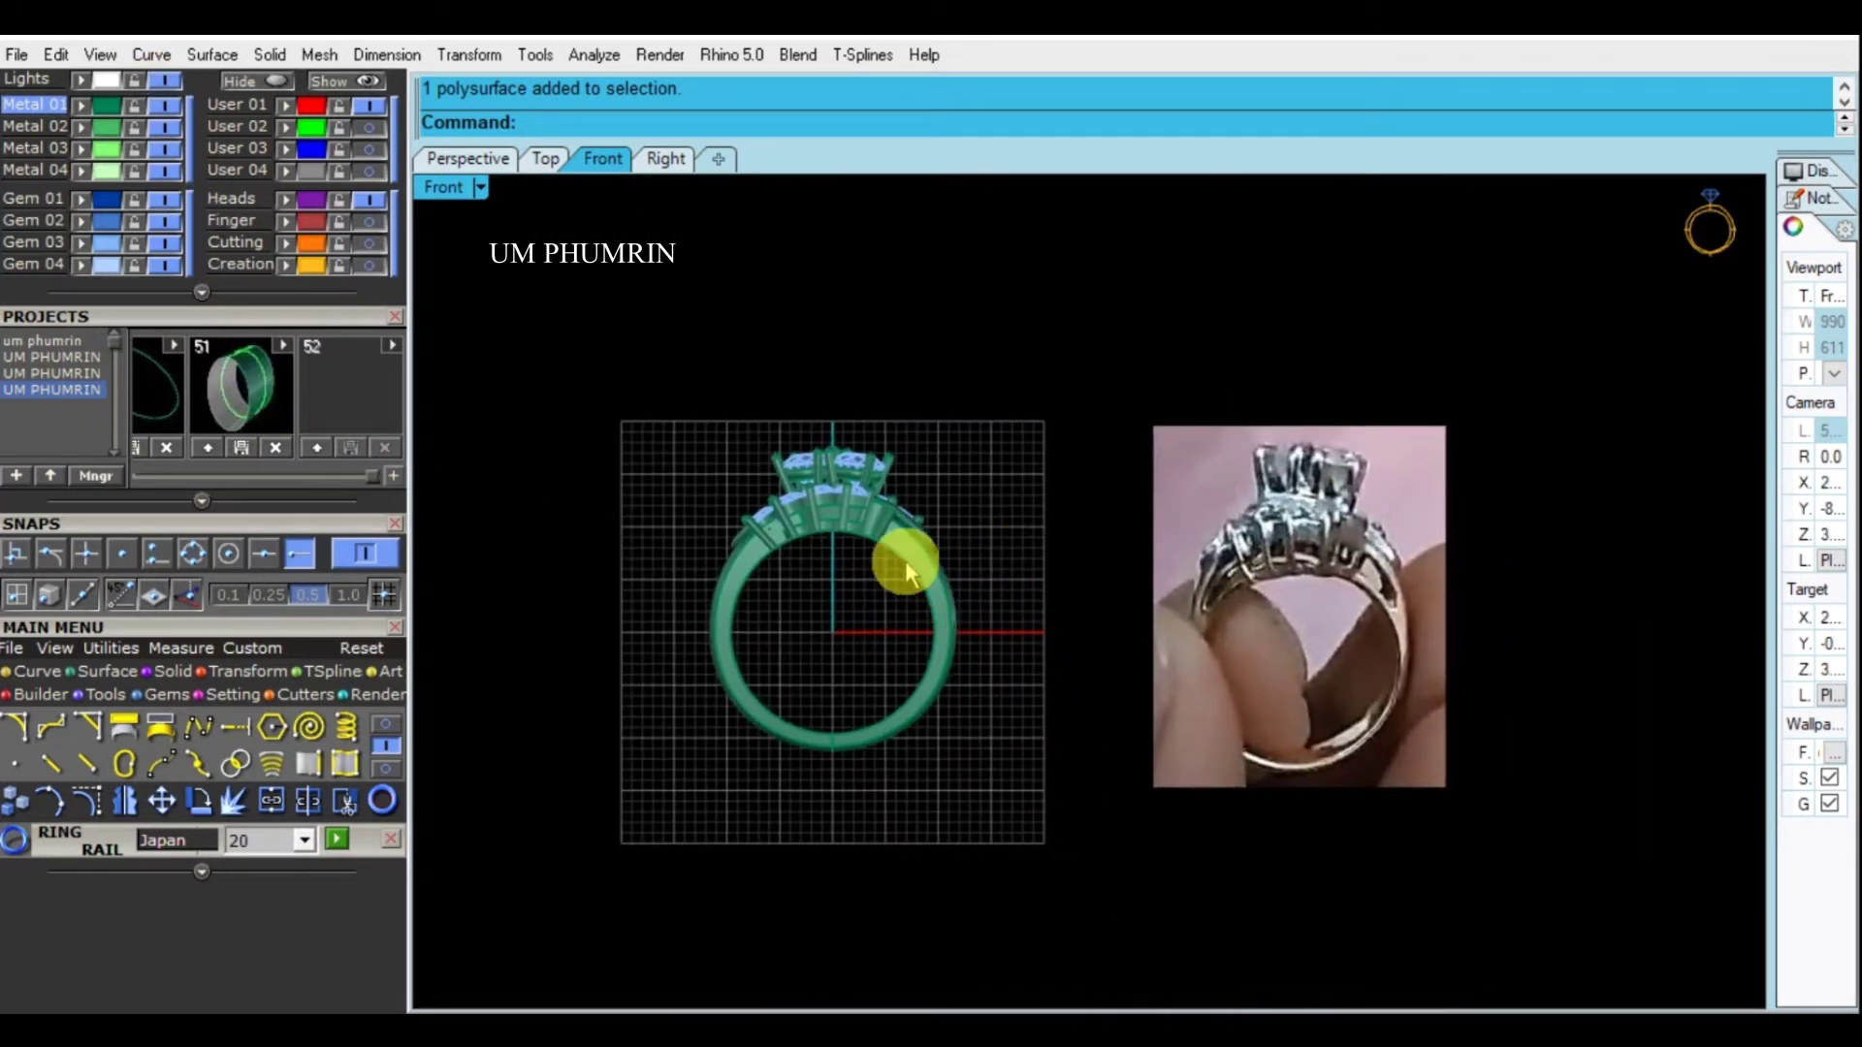
pyautogui.scroll(2, 905, 561)
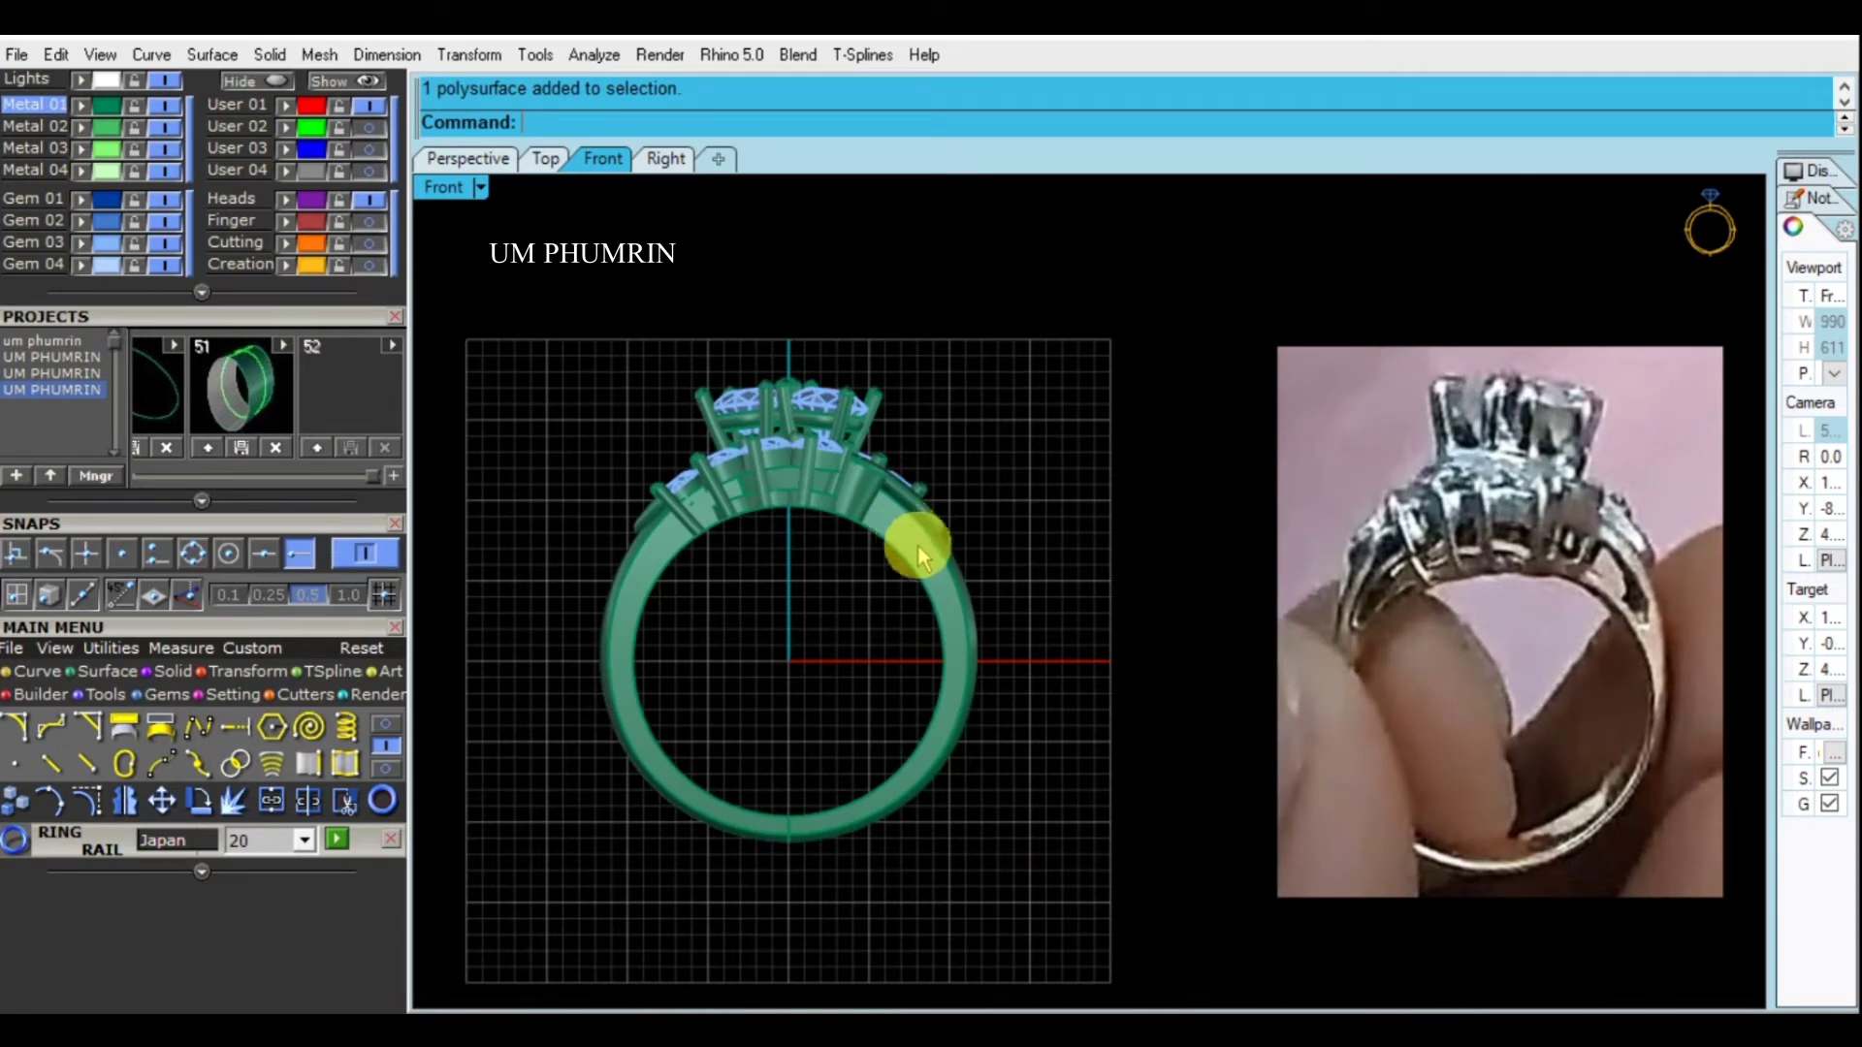
pyautogui.scroll(2, 873, 533)
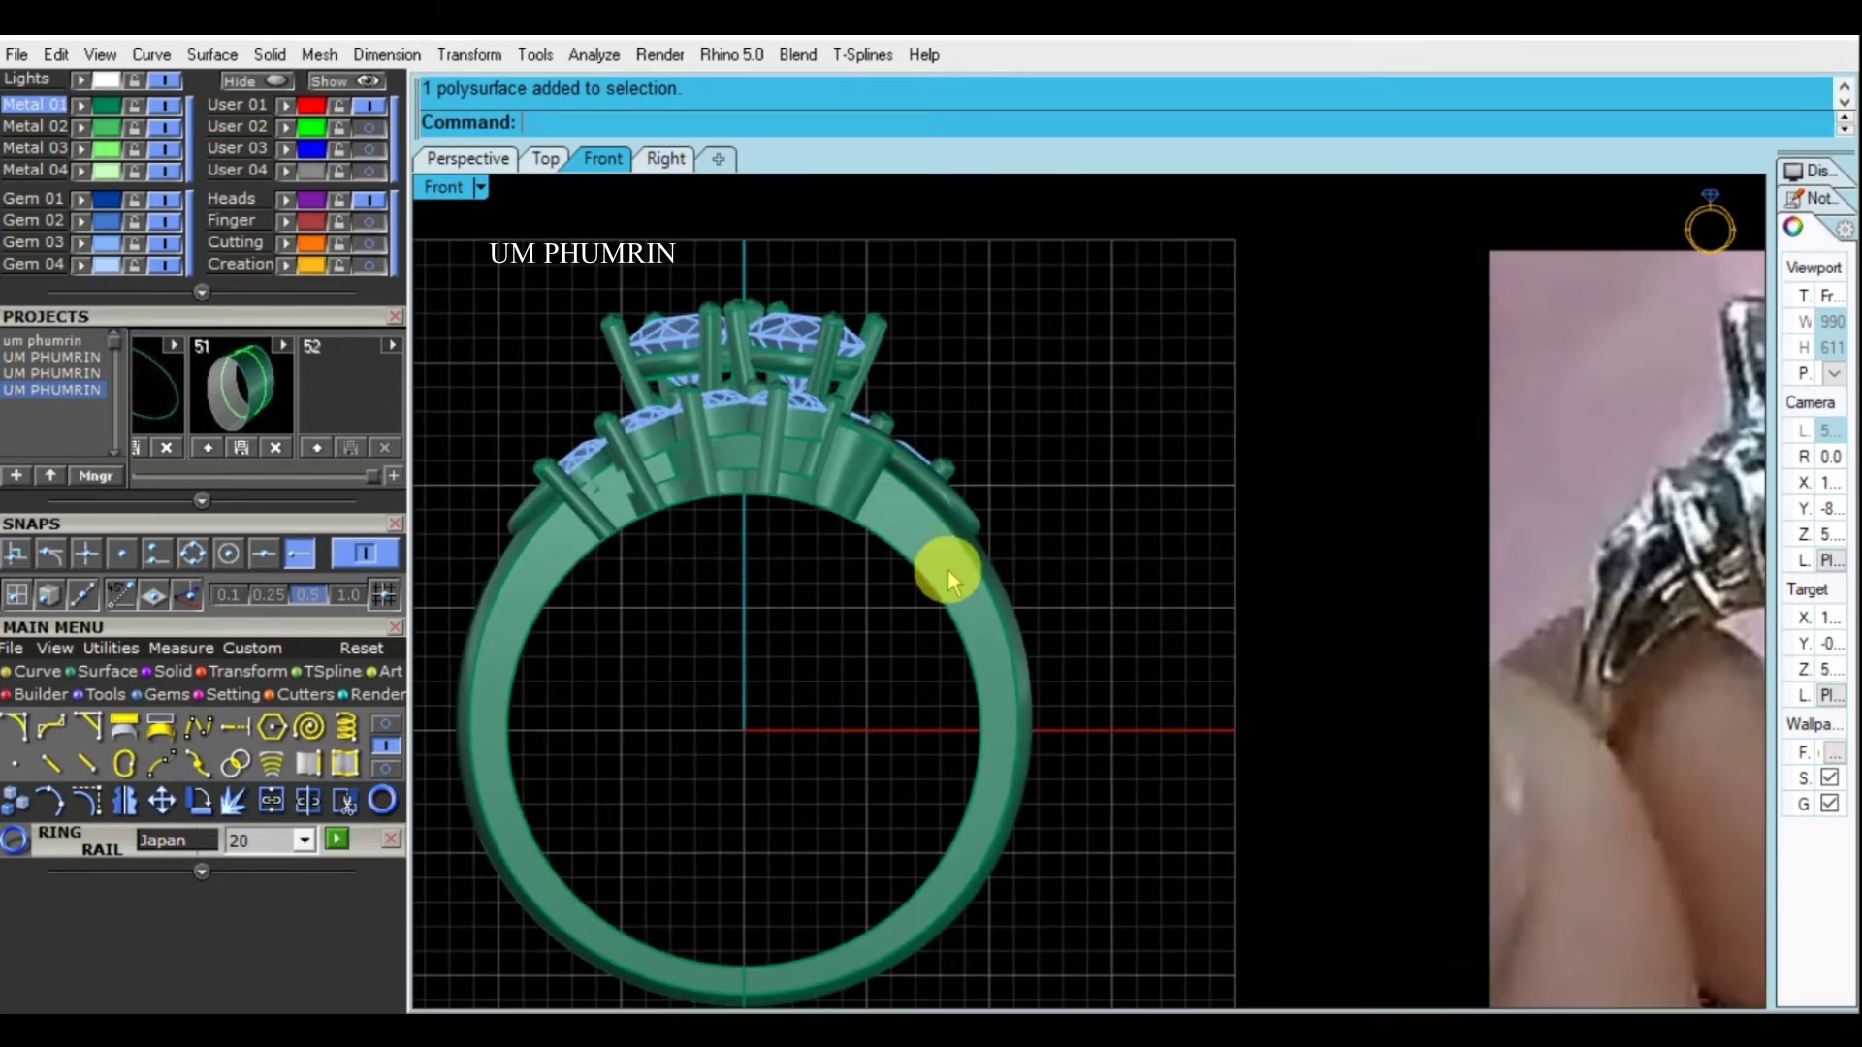
pyautogui.scroll(1, 852, 507)
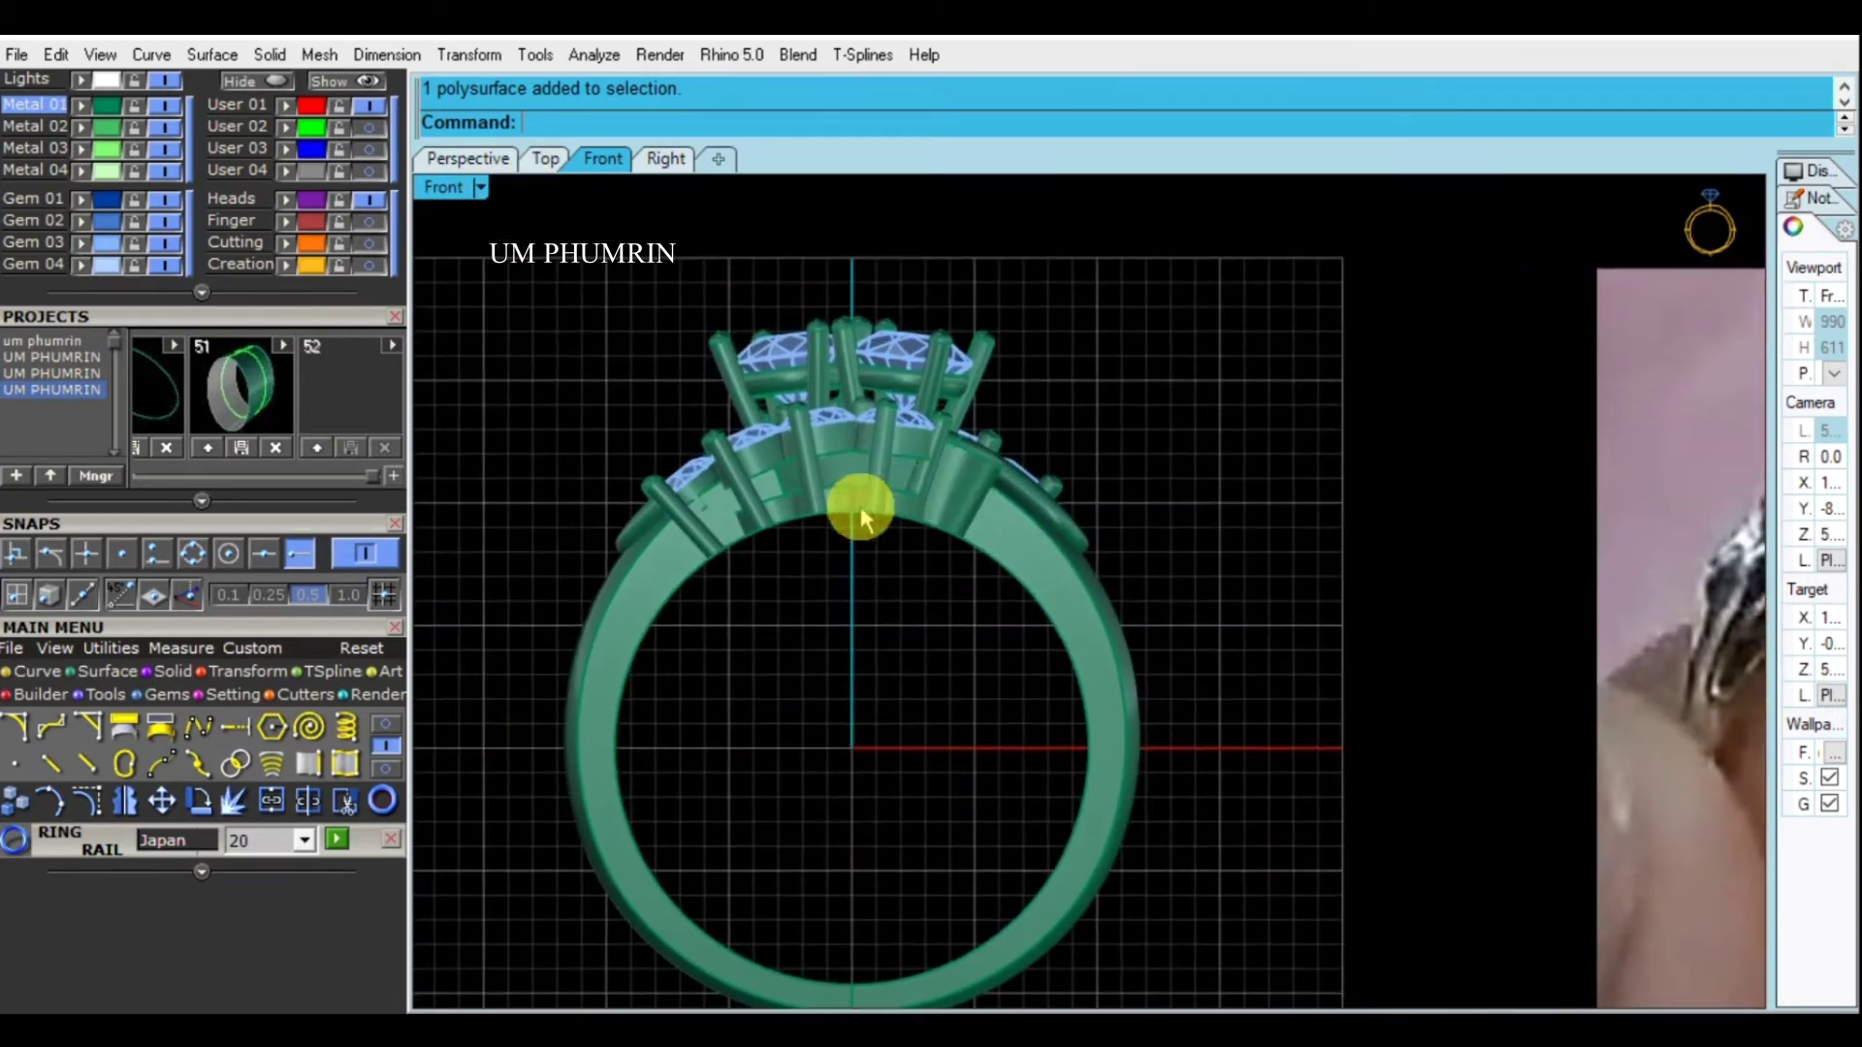
pyautogui.scroll(1, 805, 499)
# Select the shank's arc and guide curves and set the Front view to Wireframe
pyautogui.click(347, 257)
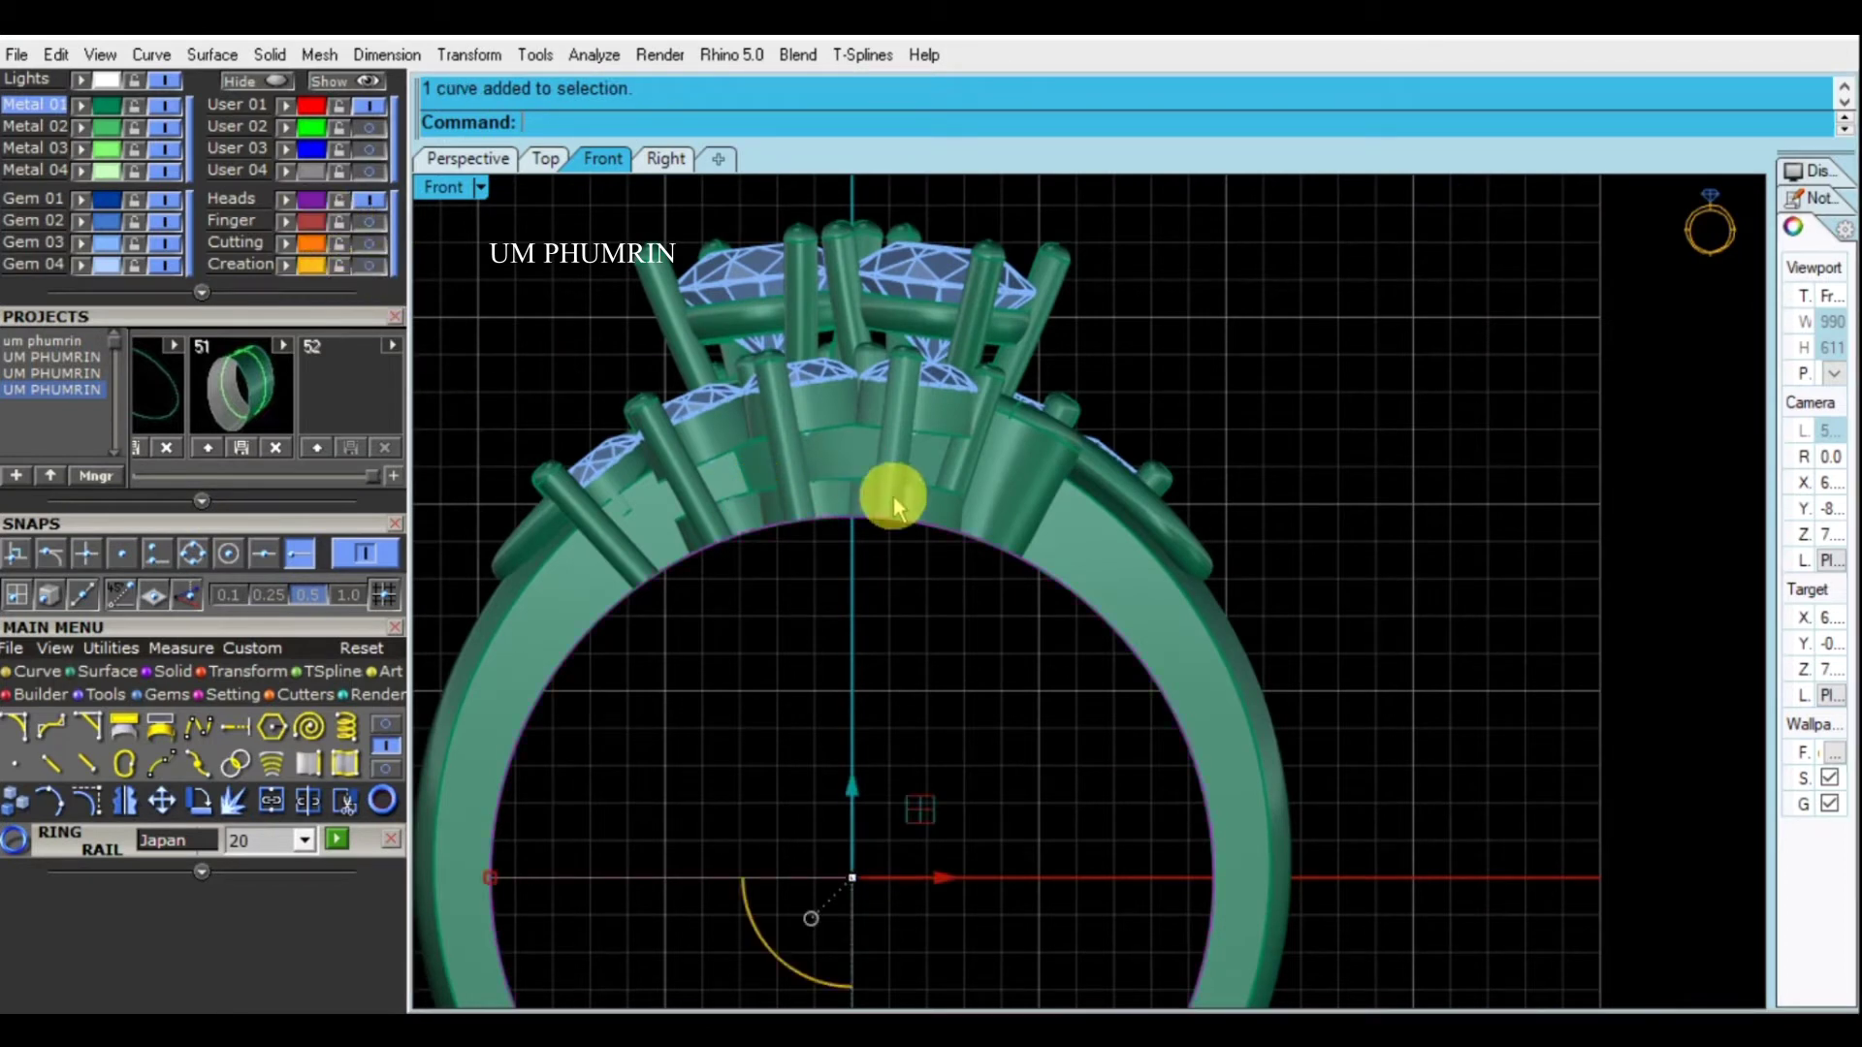
pyautogui.click(312, 246)
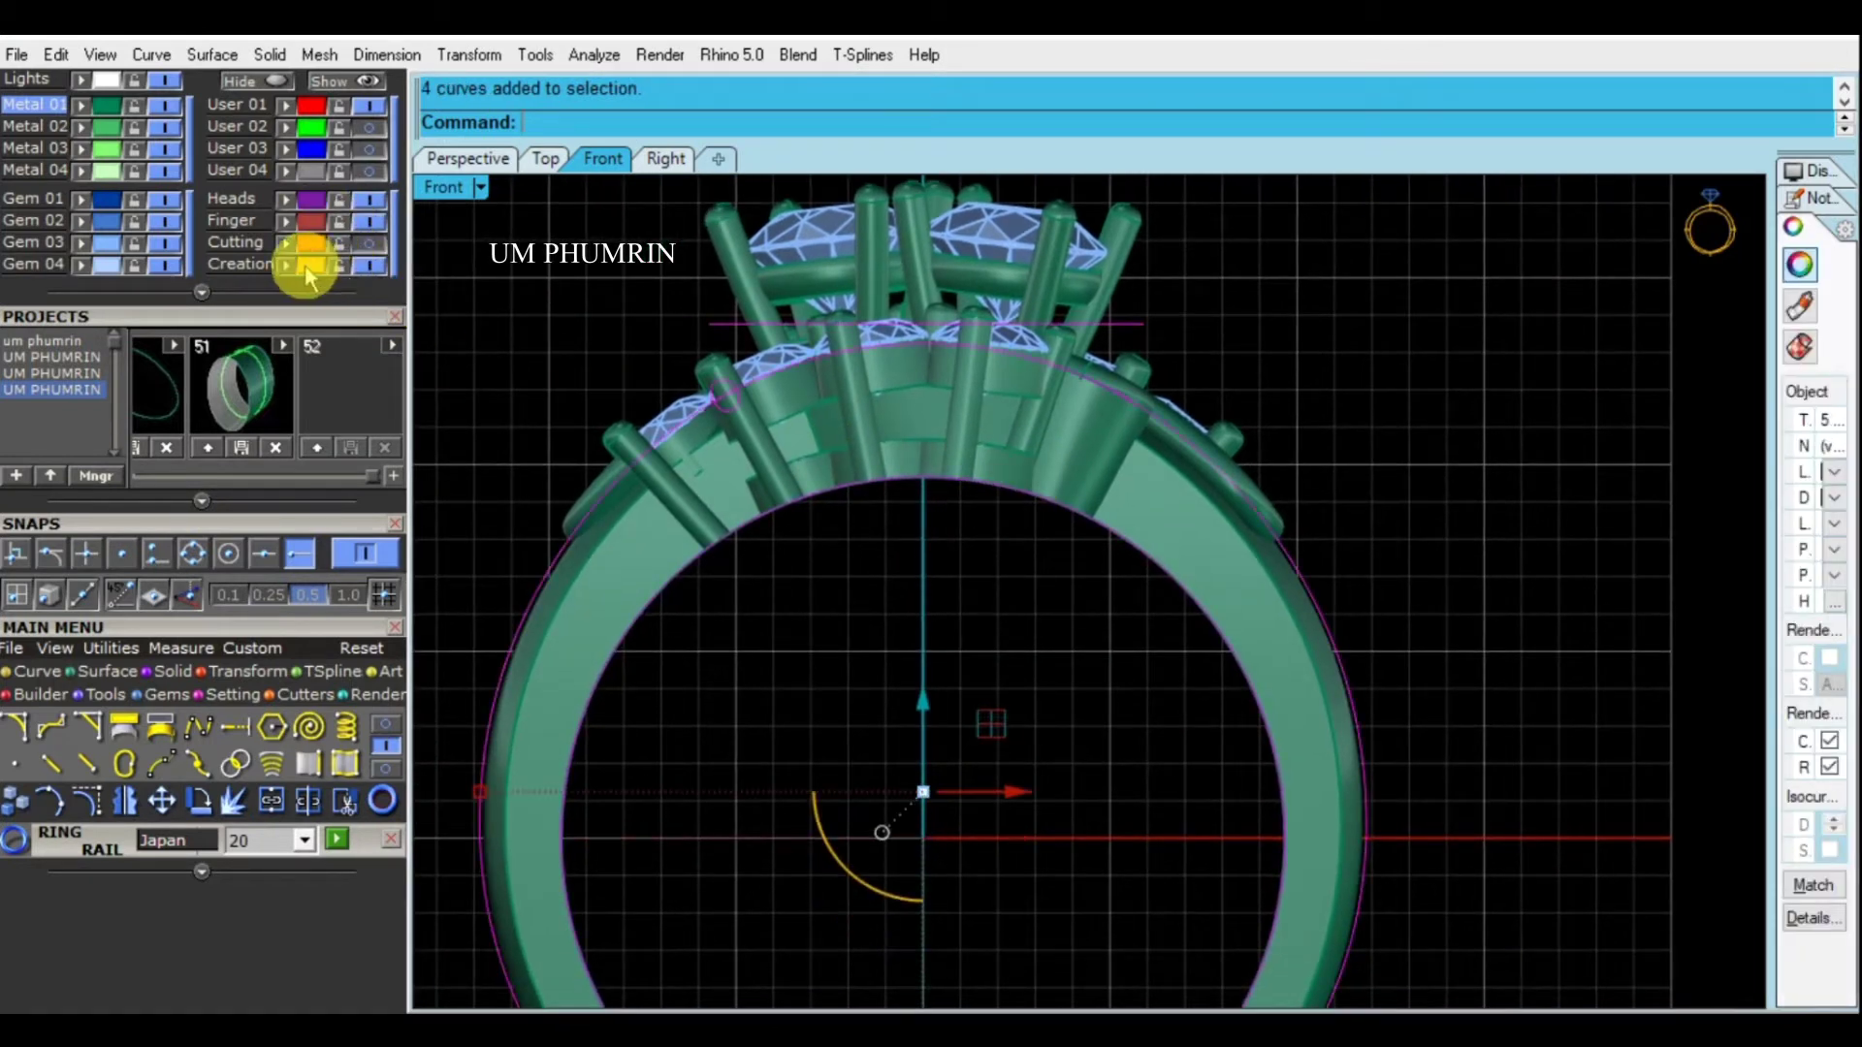
pyautogui.click(310, 167)
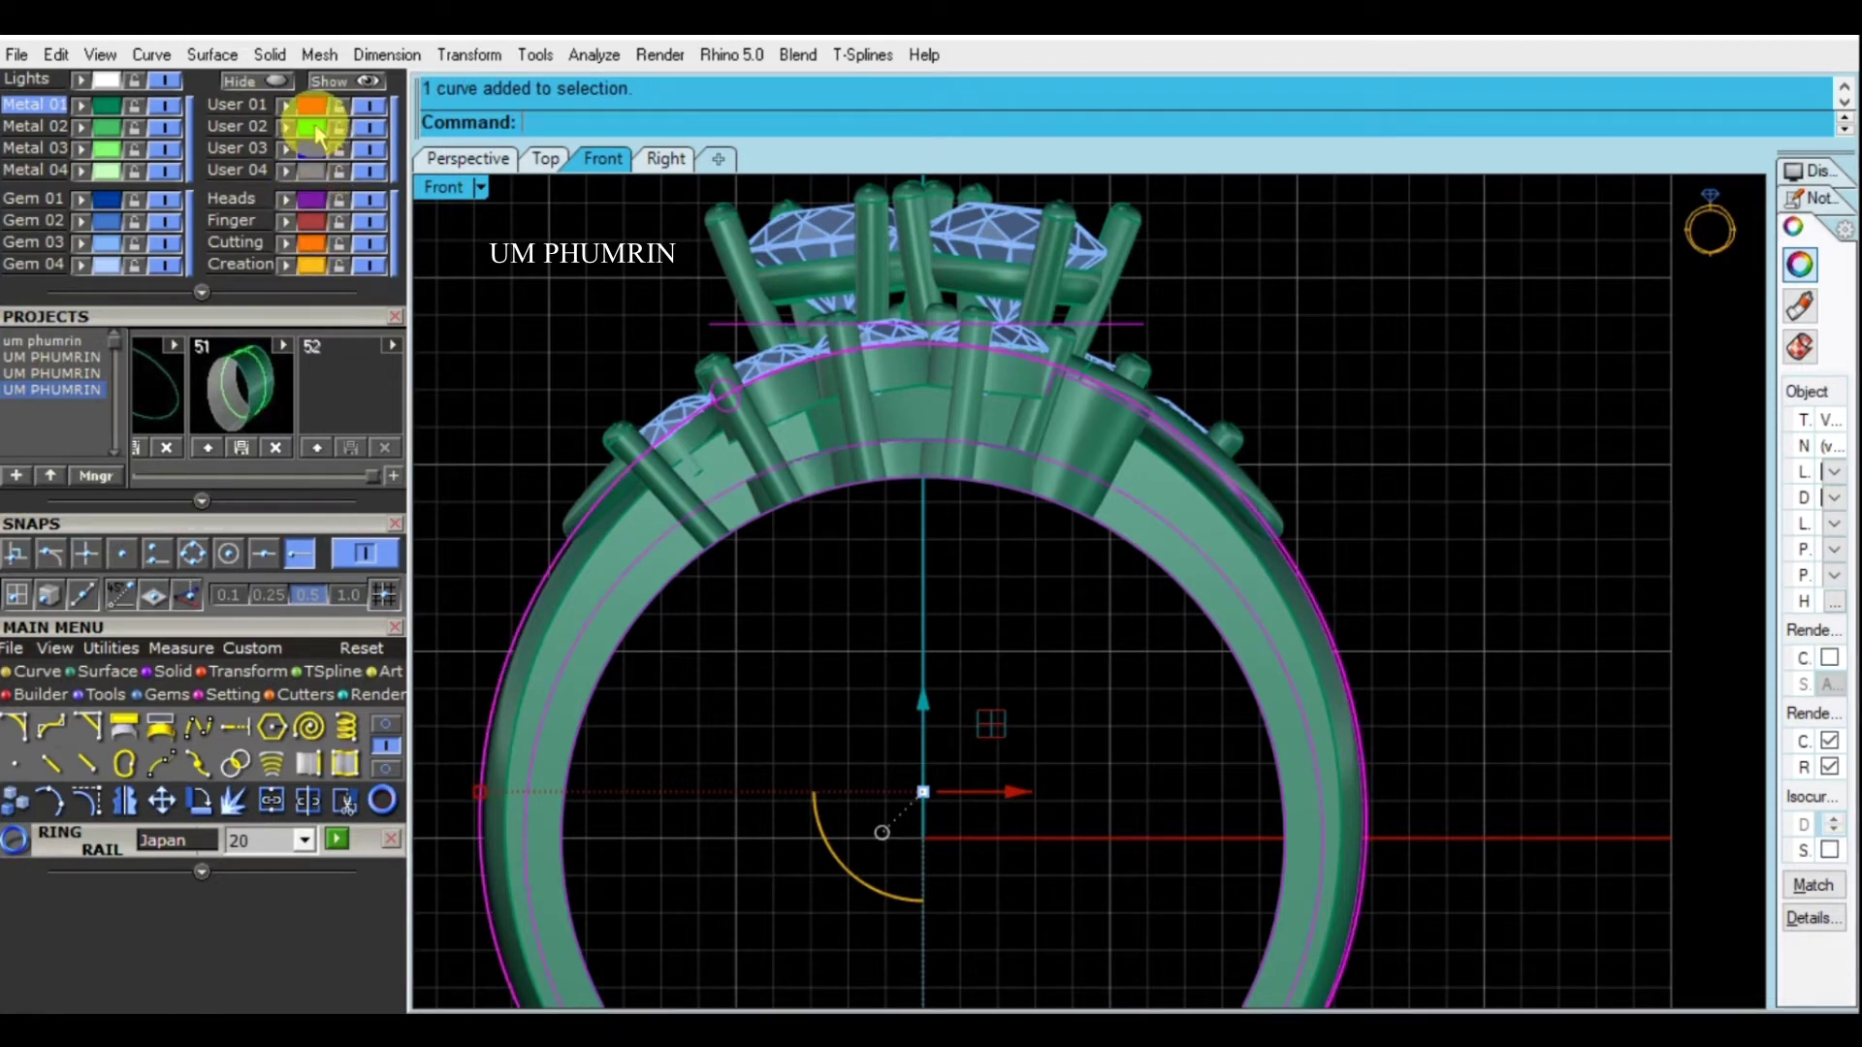
pyautogui.scroll(3, 766, 563)
pyautogui.scroll(-2, 778, 601)
pyautogui.click(480, 186)
pyautogui.click(582, 85)
# Offset the ring's circle to one side with Offset (ff)
pyautogui.click(739, 505)
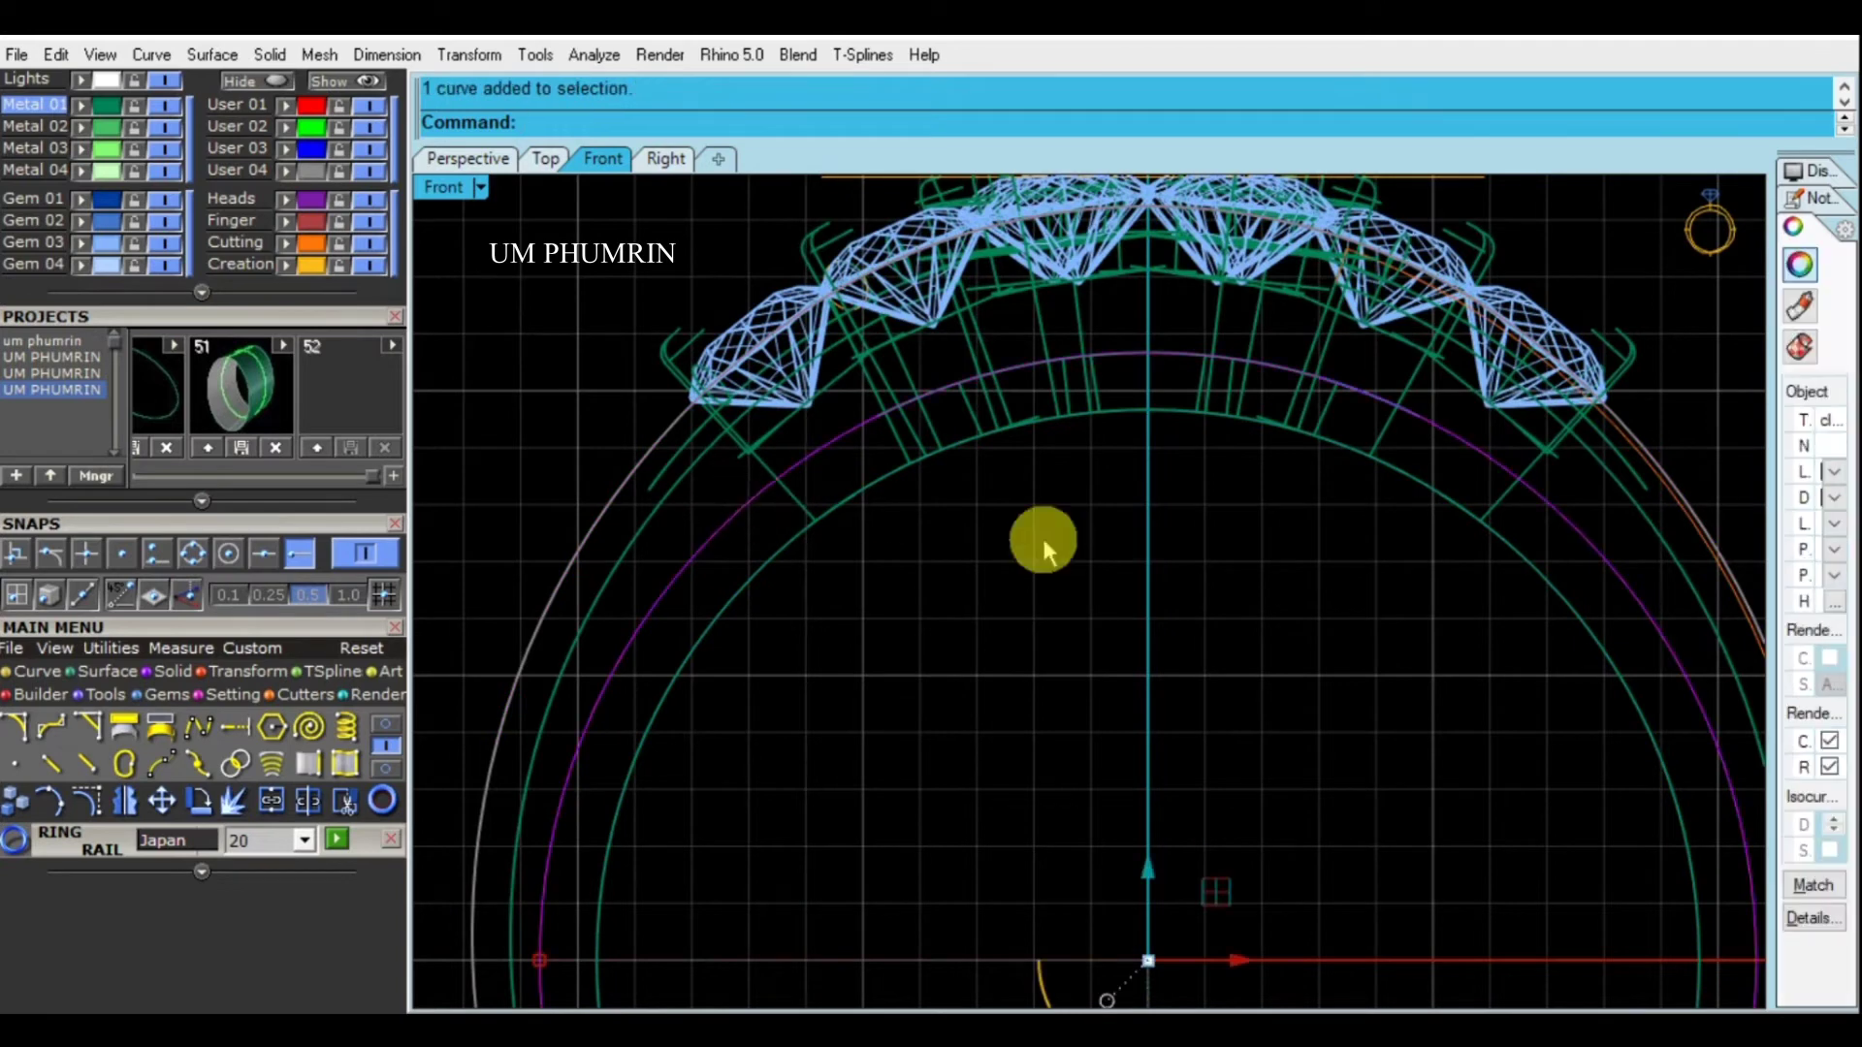
pyautogui.scroll(-2, 911, 499)
pyautogui.write('ff')
pyautogui.press('Return')
pyautogui.scroll(1, 1193, 436)
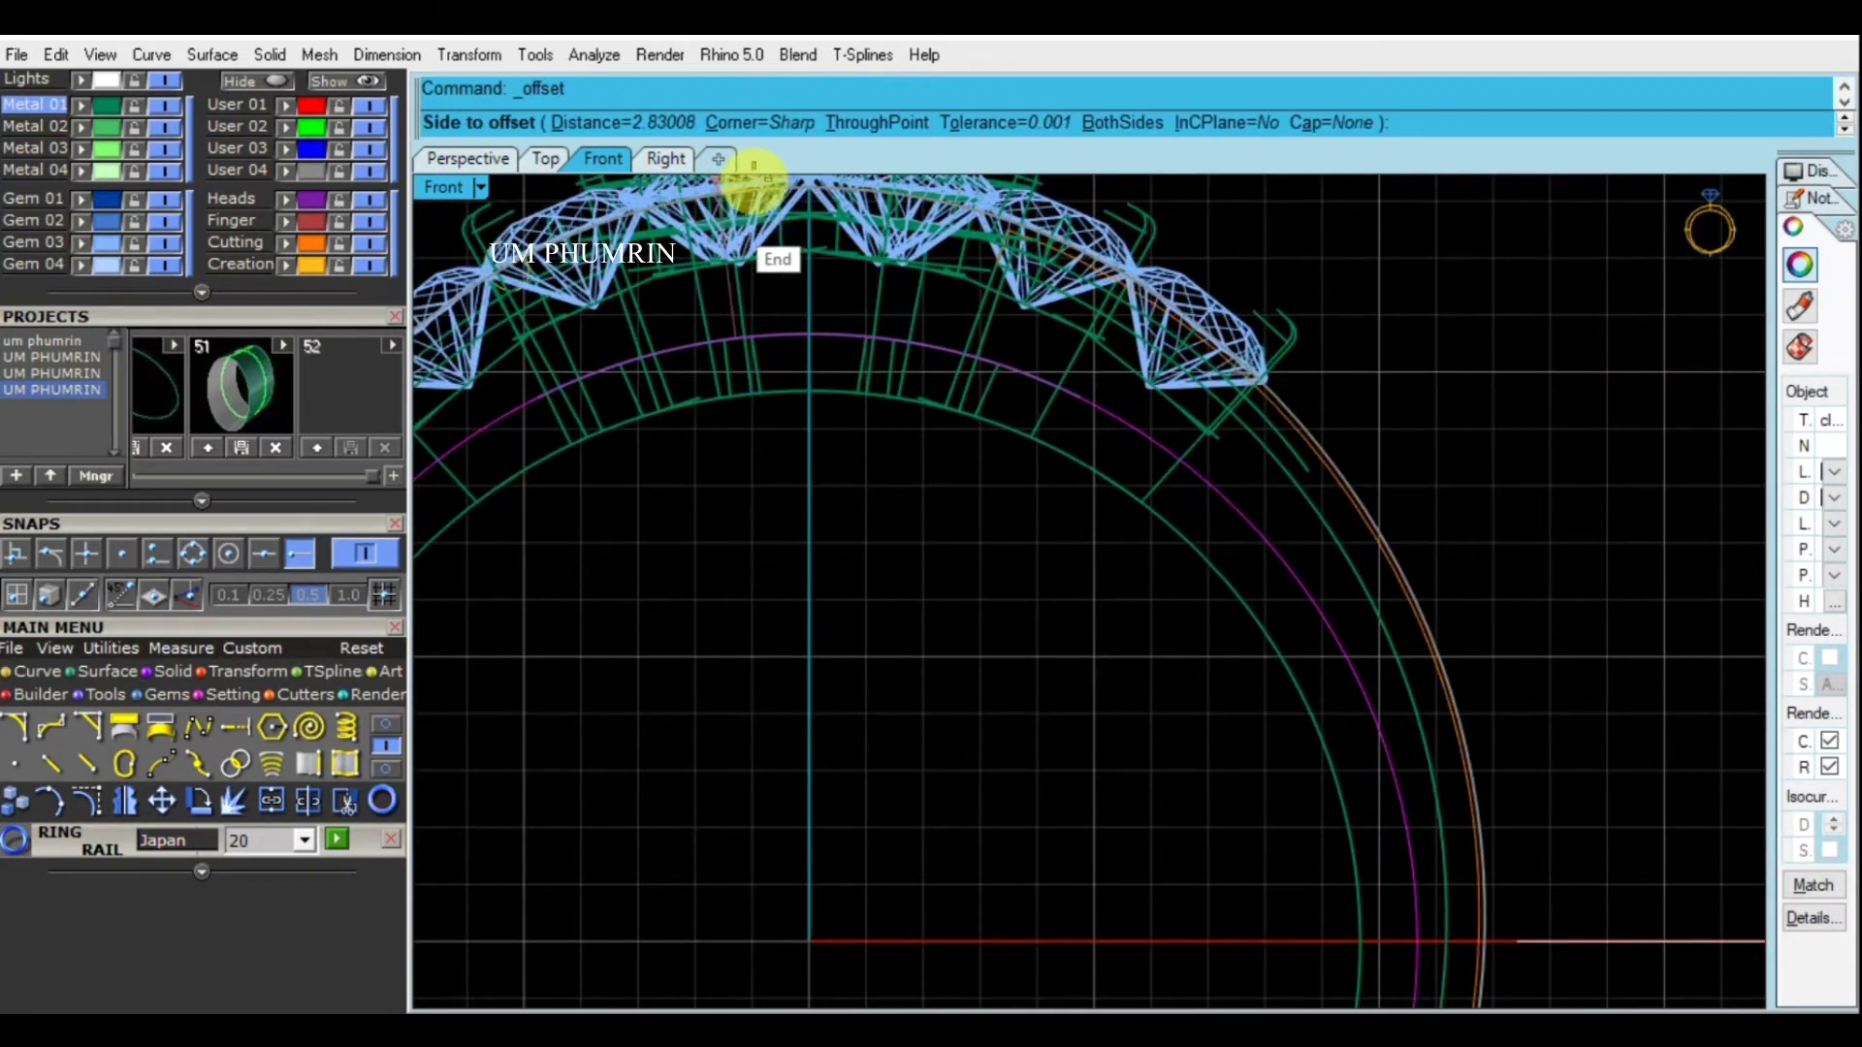
pyautogui.scroll(1, 1253, 548)
pyautogui.scroll(-2, 1253, 549)
pyautogui.click(1251, 602)
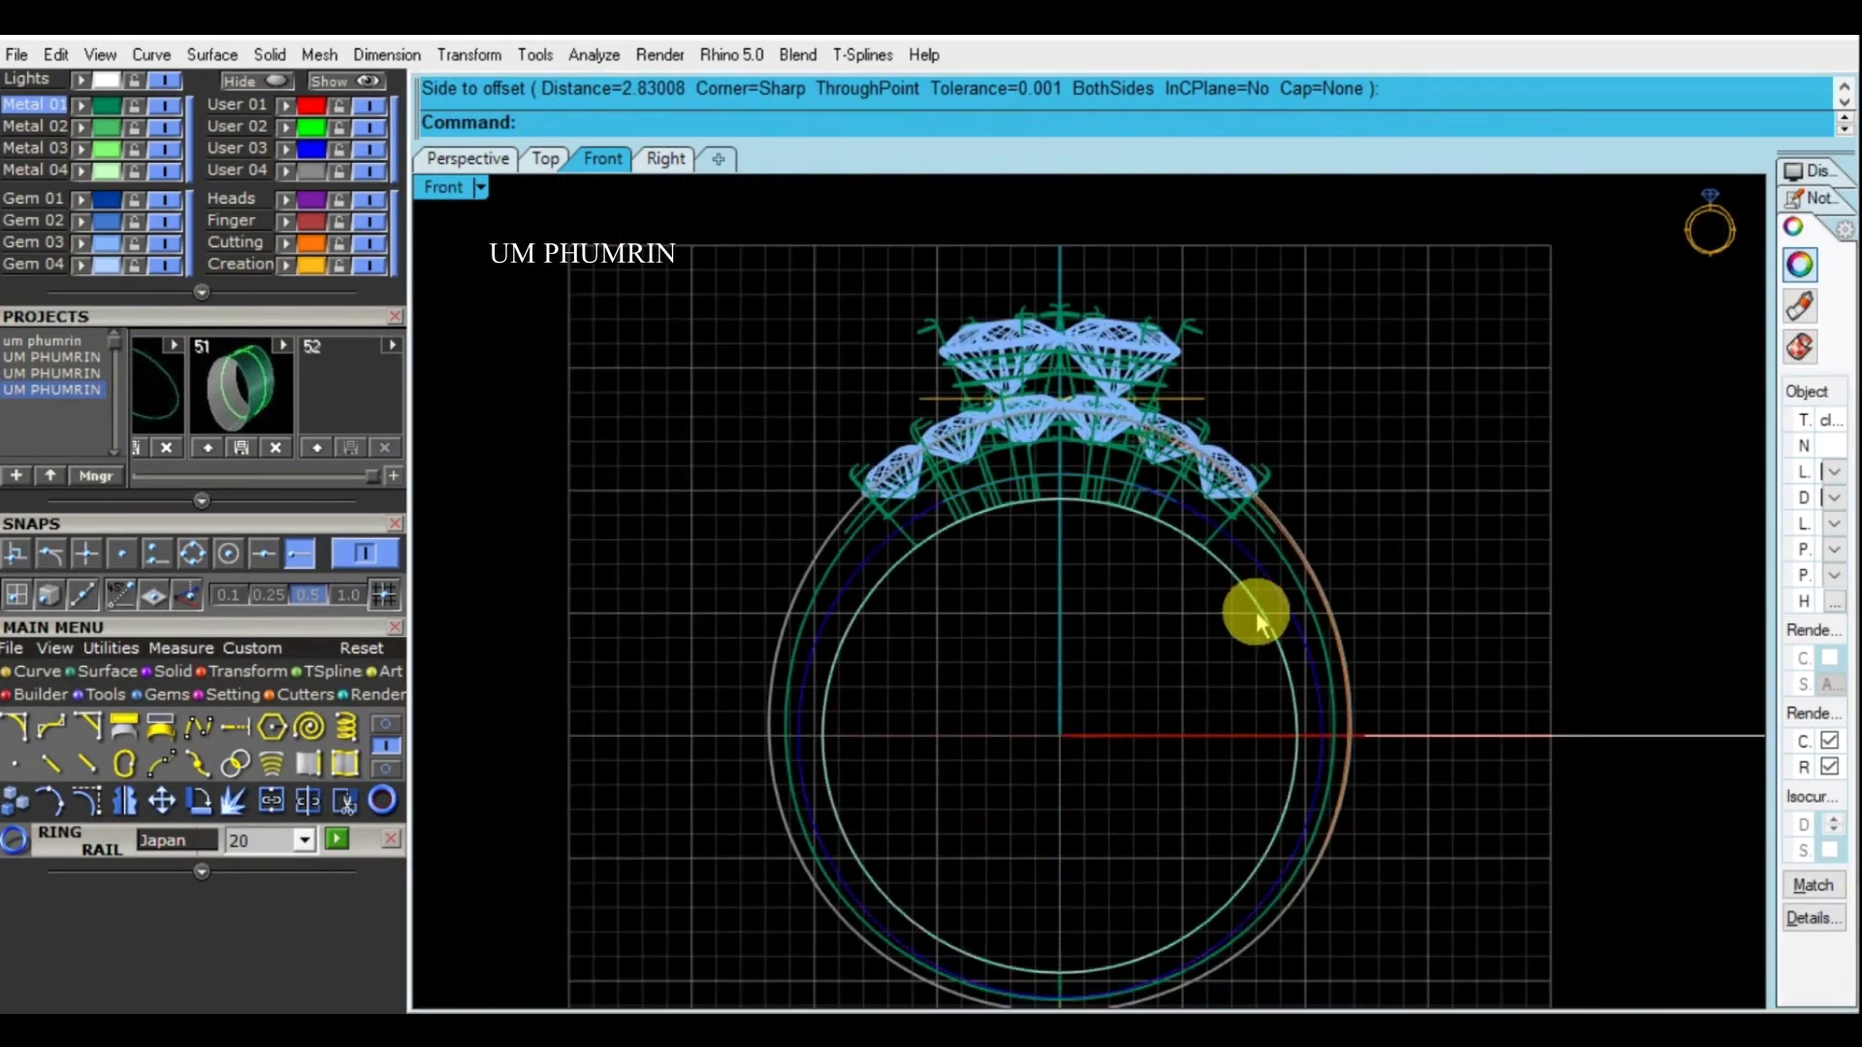
pyautogui.moveTo(1255, 613); pyautogui.dragTo(1206, 601, button='right')
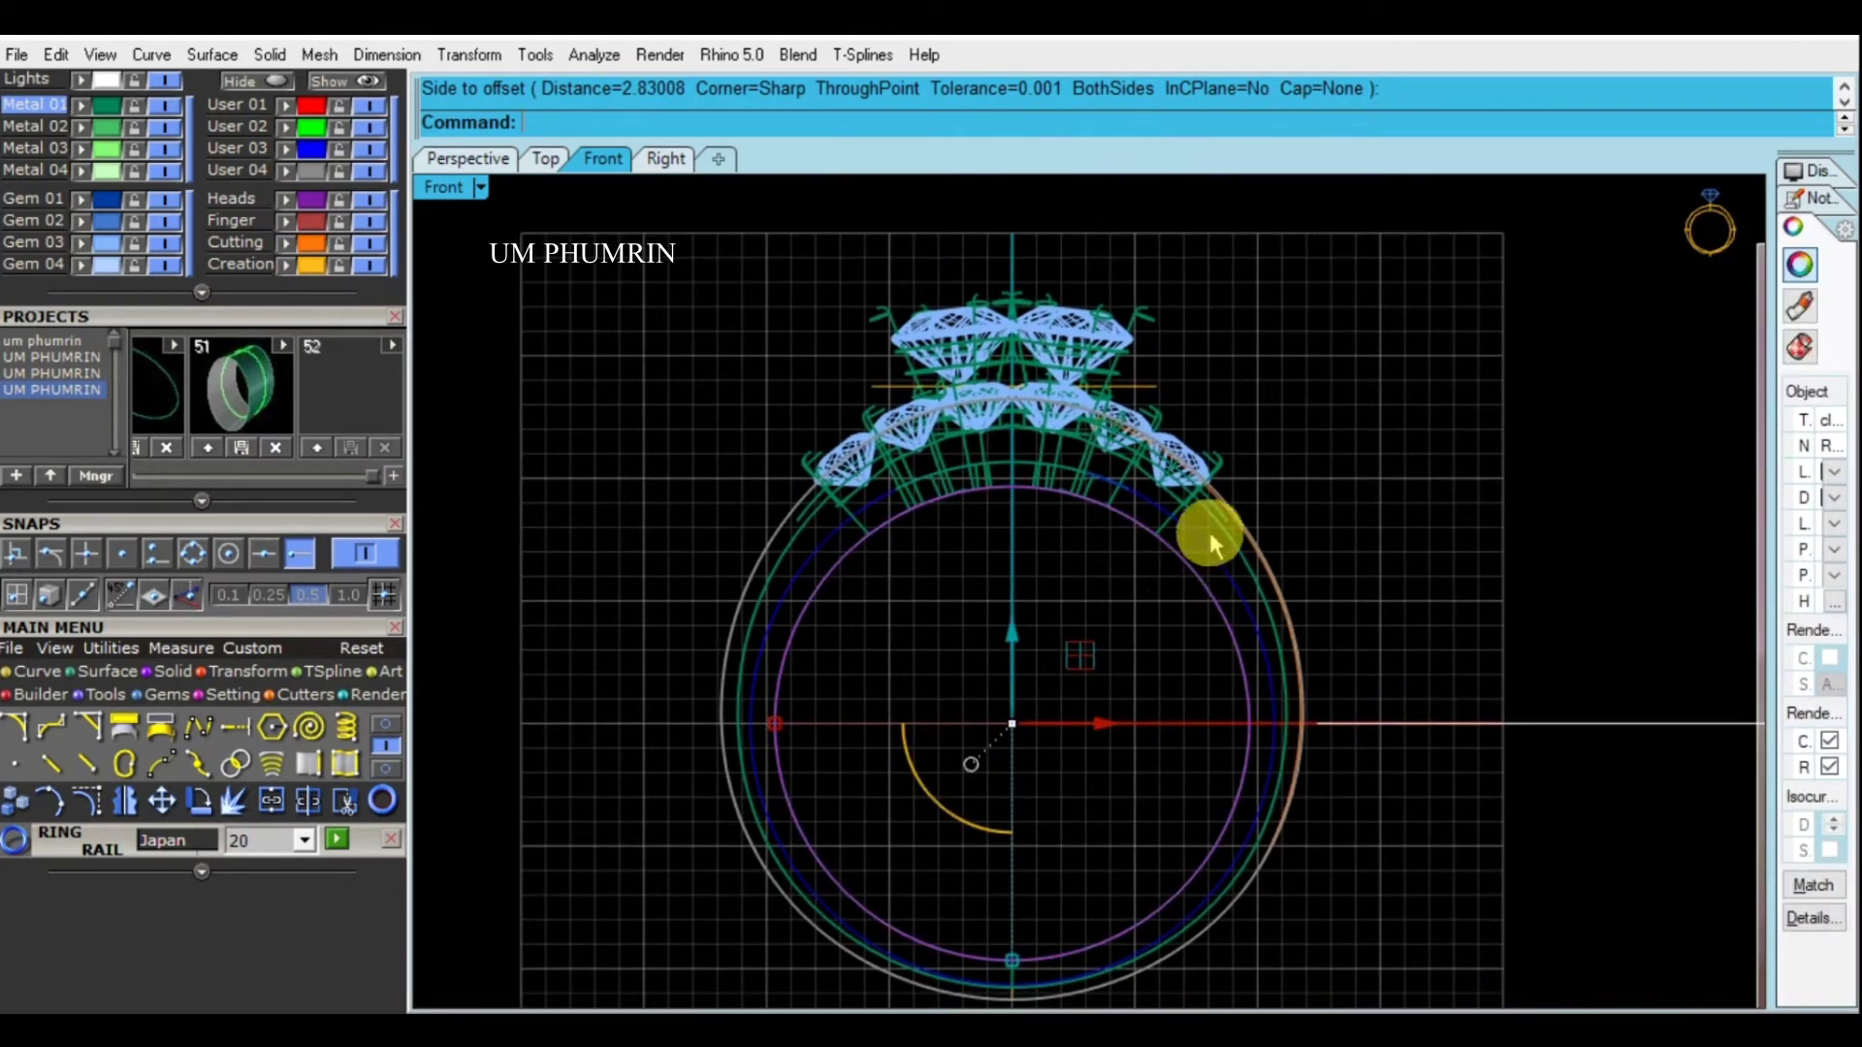
pyautogui.scroll(4, 1197, 541)
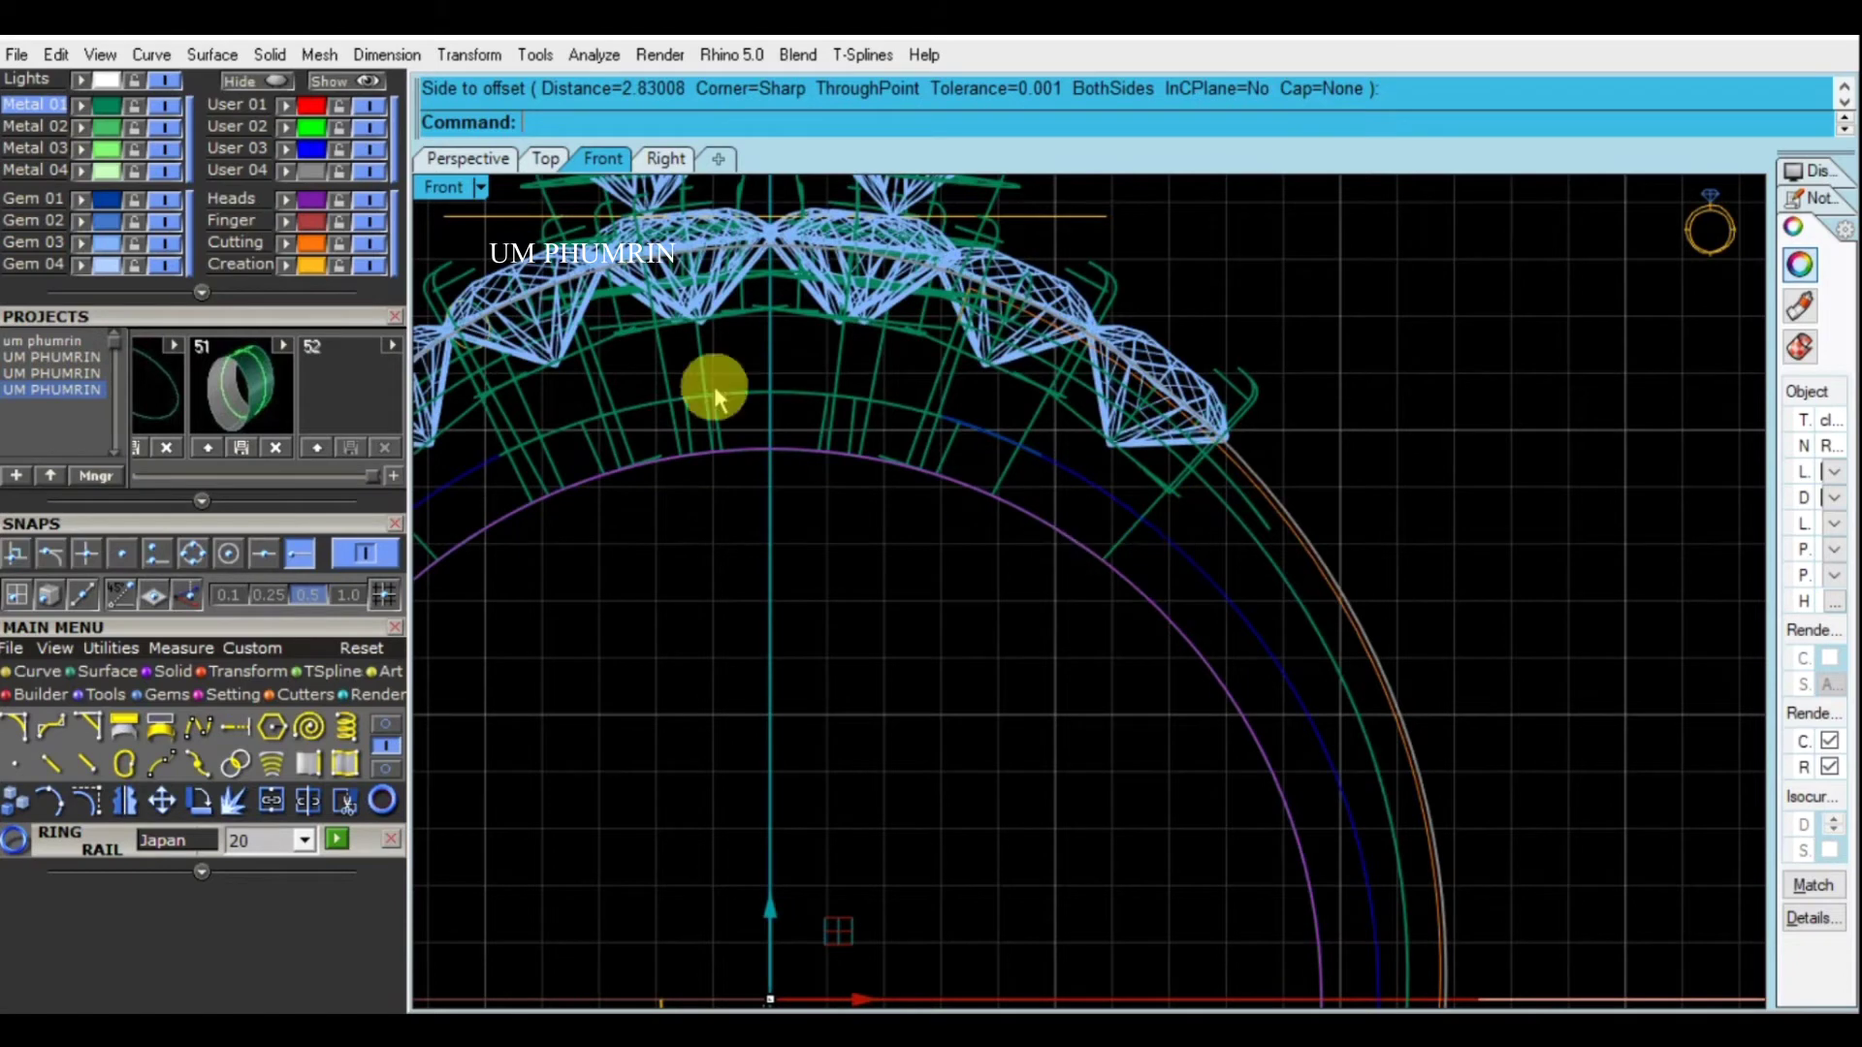
# Set the Front view to Shaded and view the ring at an angle in Perspective
pyautogui.click(443, 184)
pyautogui.click(562, 116)
pyautogui.scroll(-2, 1159, 553)
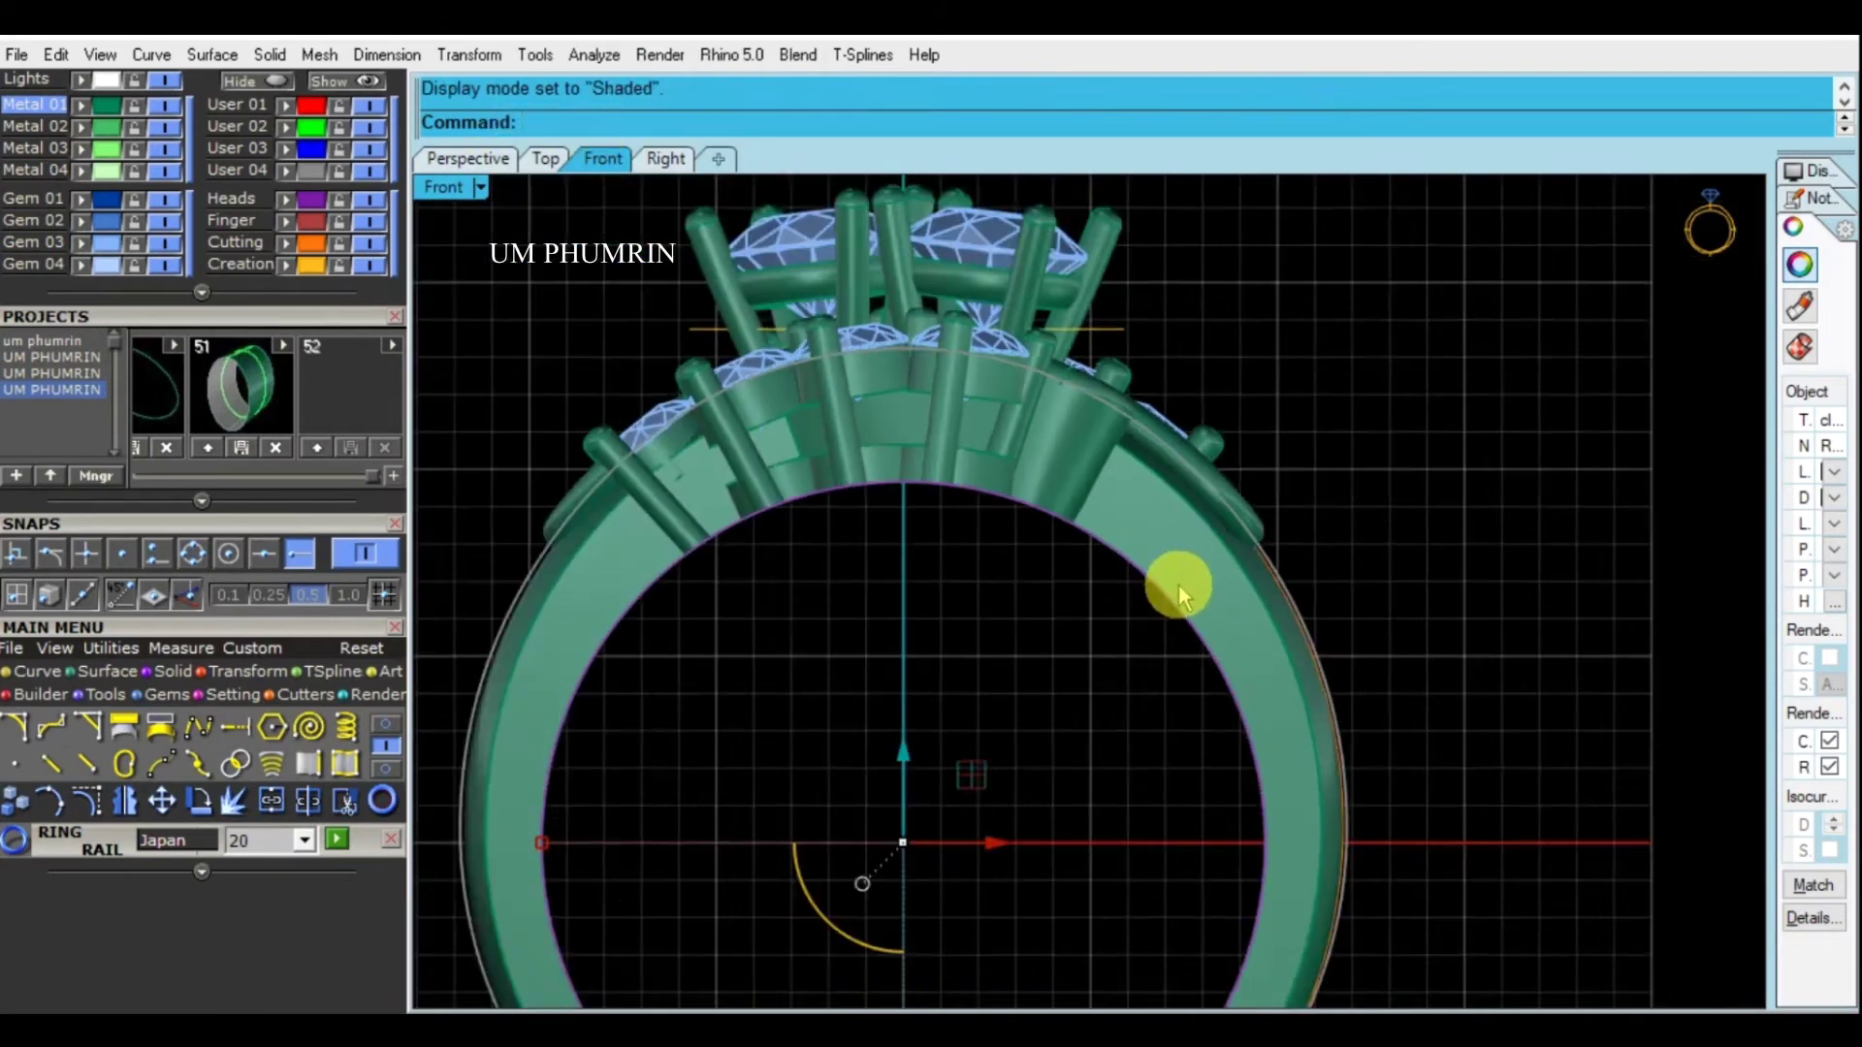
pyautogui.scroll(-2, 1179, 584)
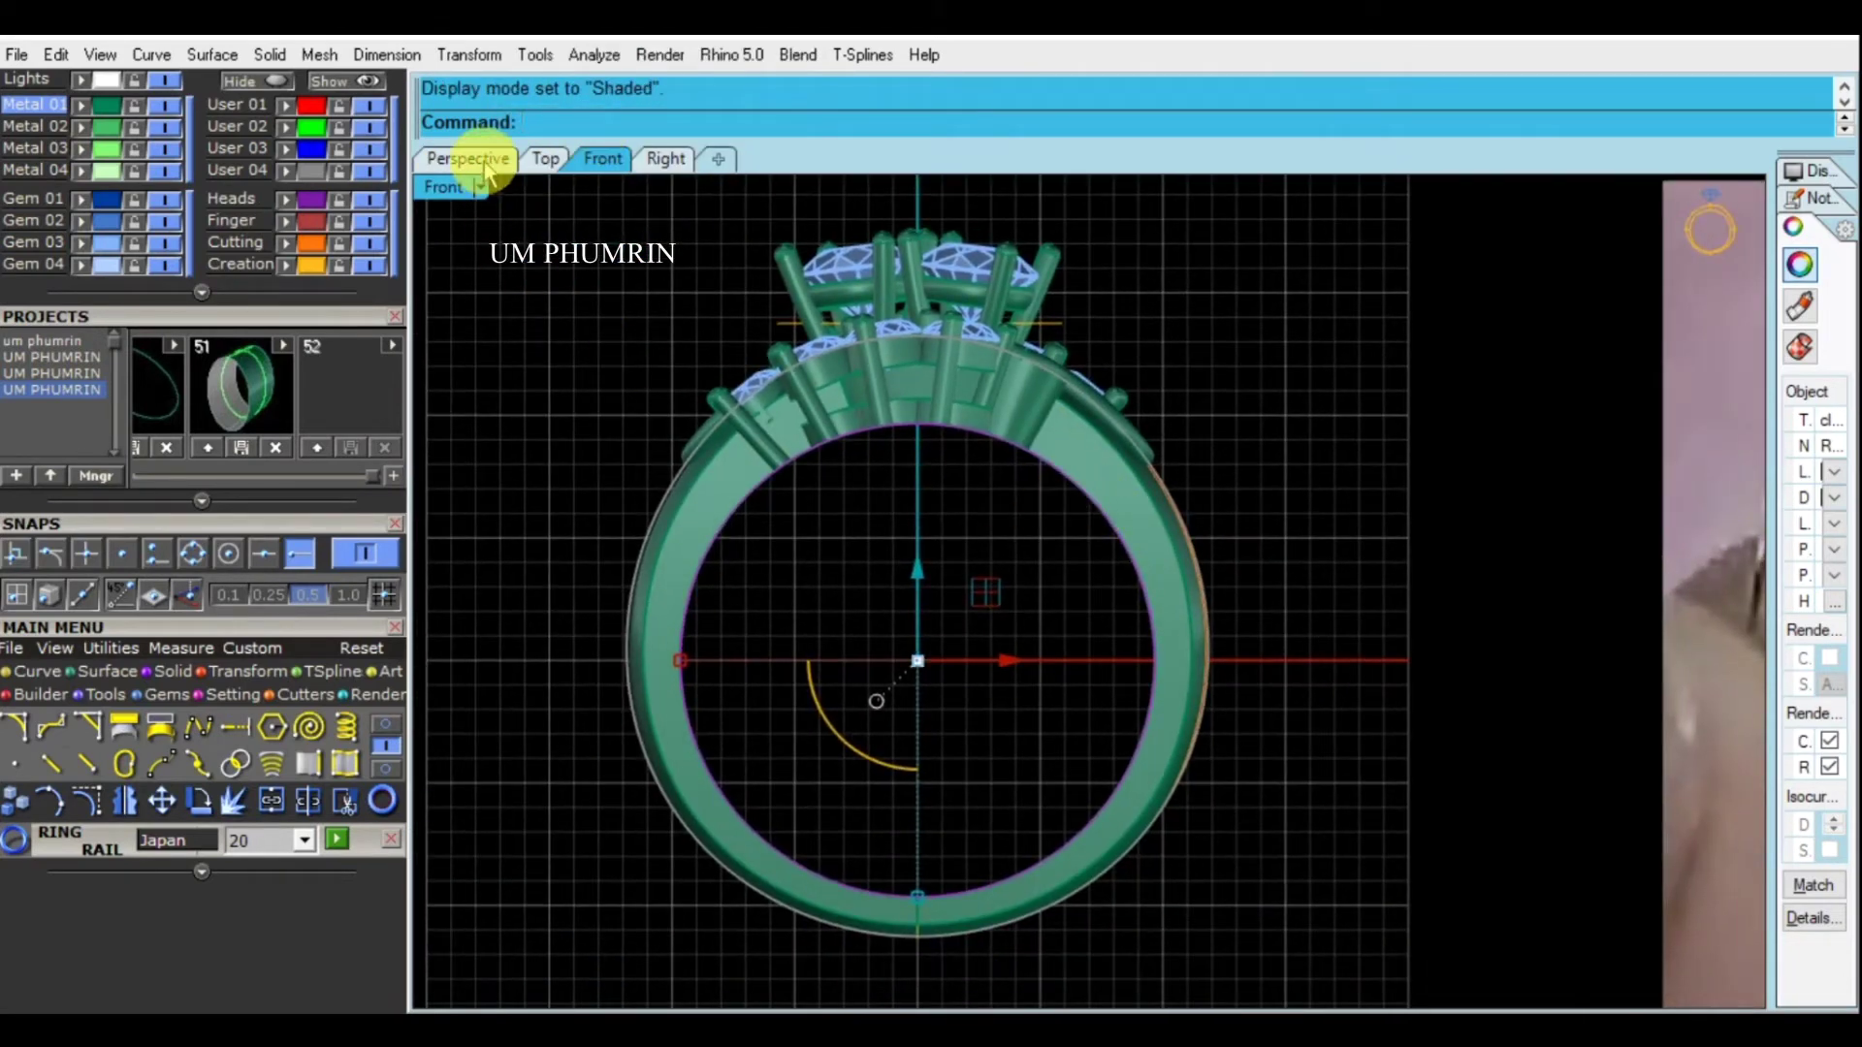
pyautogui.click(468, 158)
pyautogui.moveTo(1159, 478)
pyautogui.mouseDown(button='right')
pyautogui.moveTo(989, 506)
pyautogui.moveTo(1005, 535)
pyautogui.mouseUp(button='right')
# Check the ring in the Top and Front views and select the inner ring curve
pyautogui.scroll(3, 836, 429)
pyautogui.moveTo(836, 429); pyautogui.dragTo(1002, 471, button='right')
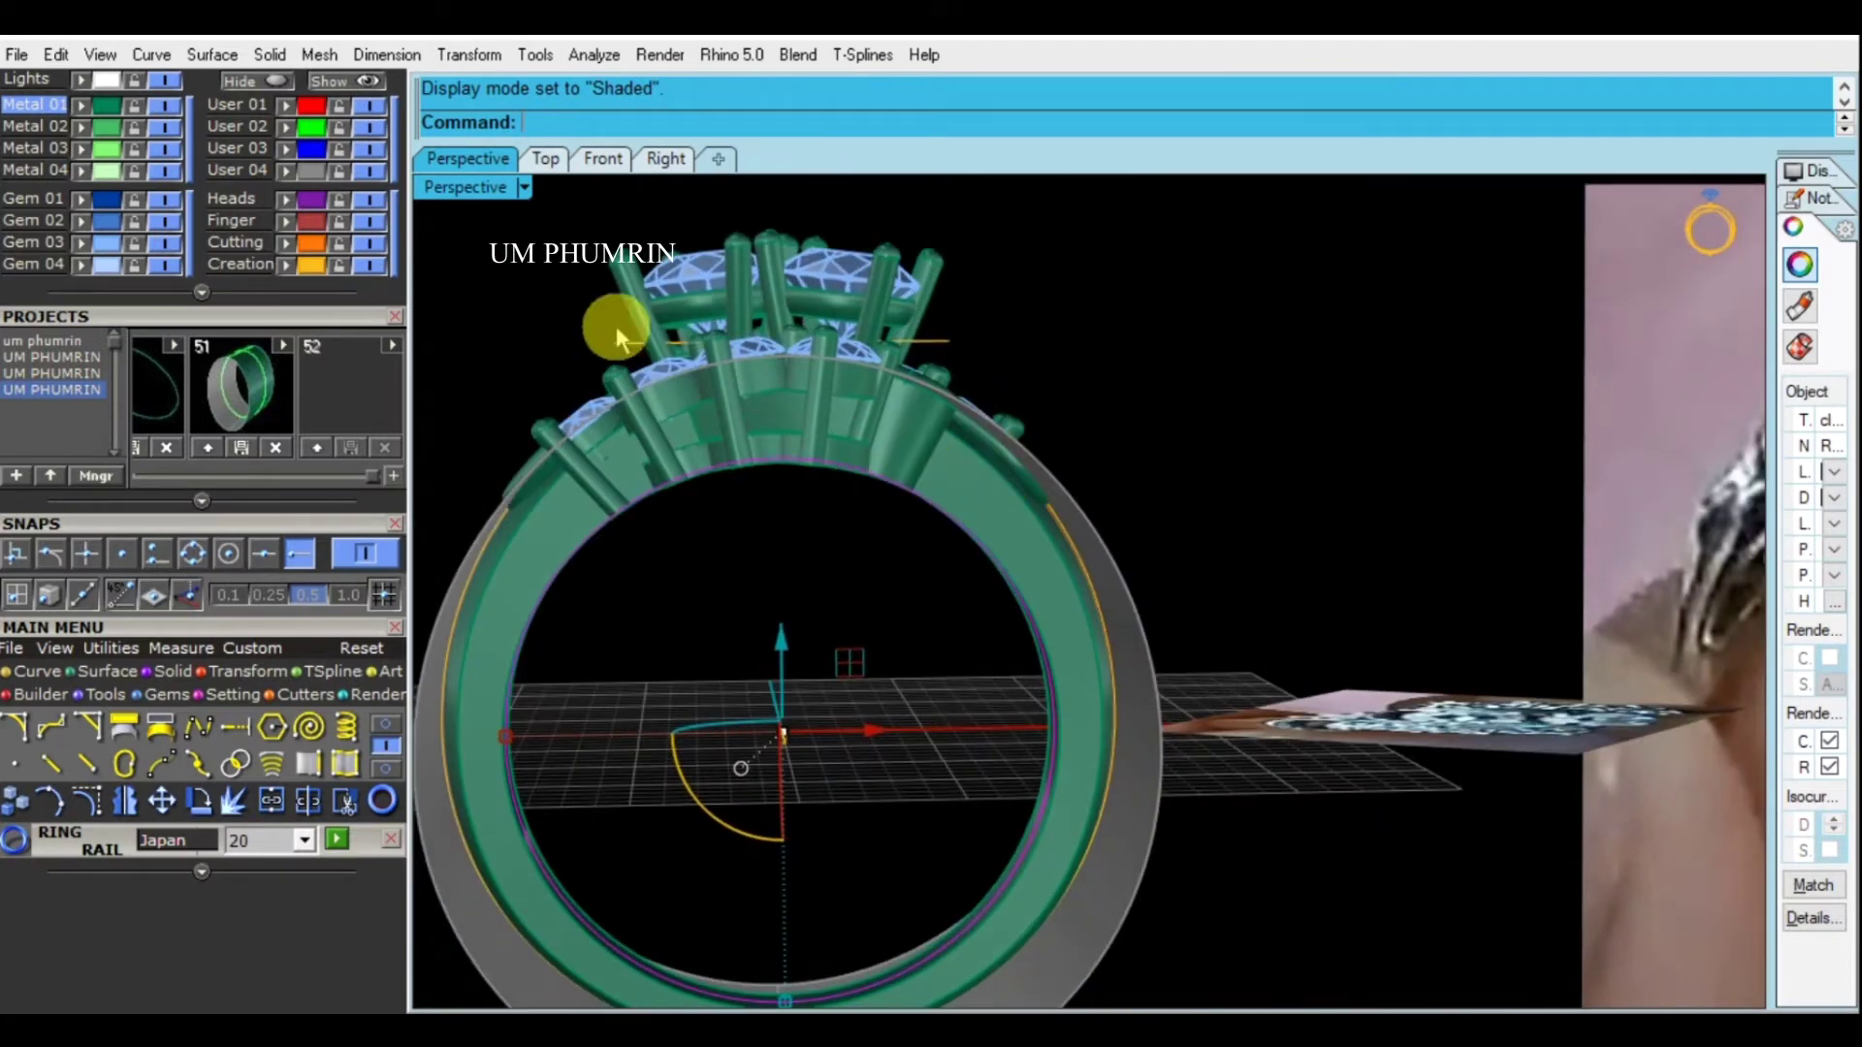
pyautogui.click(543, 158)
pyautogui.click(602, 158)
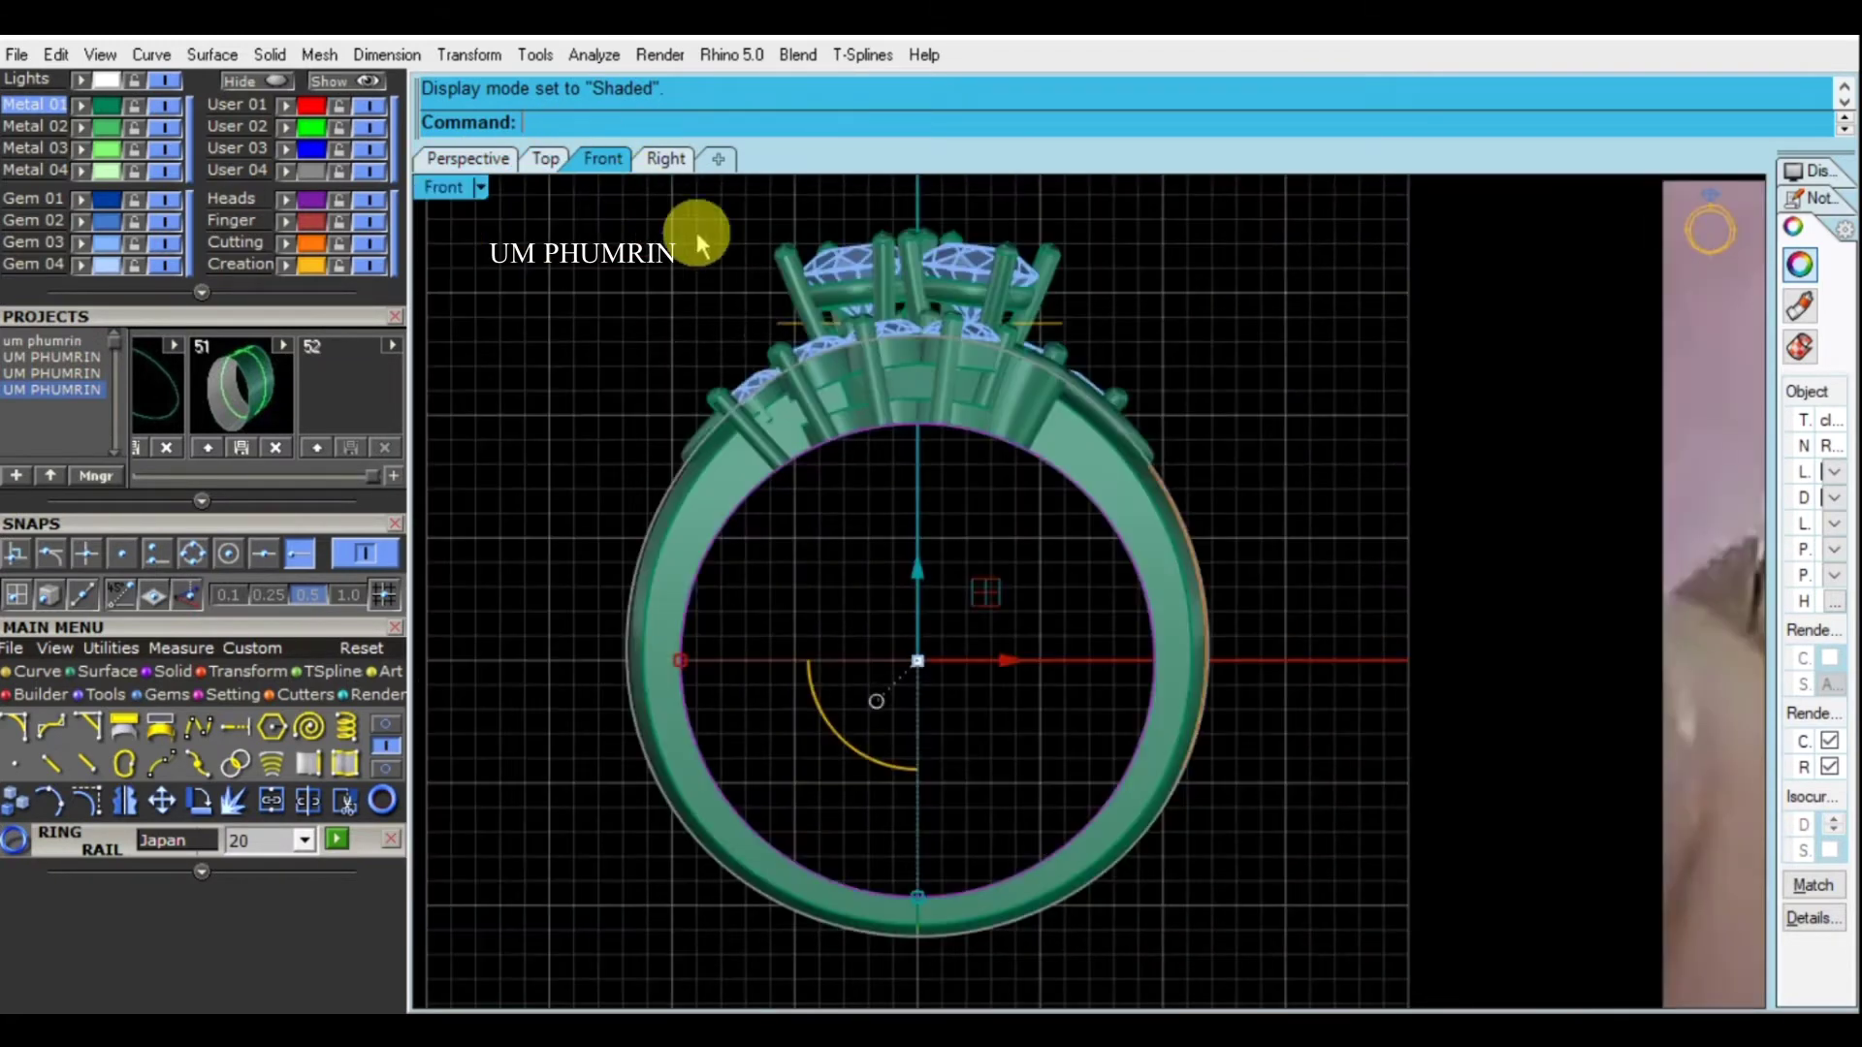
pyautogui.moveTo(644, 351); pyautogui.dragTo(702, 380, button='right')
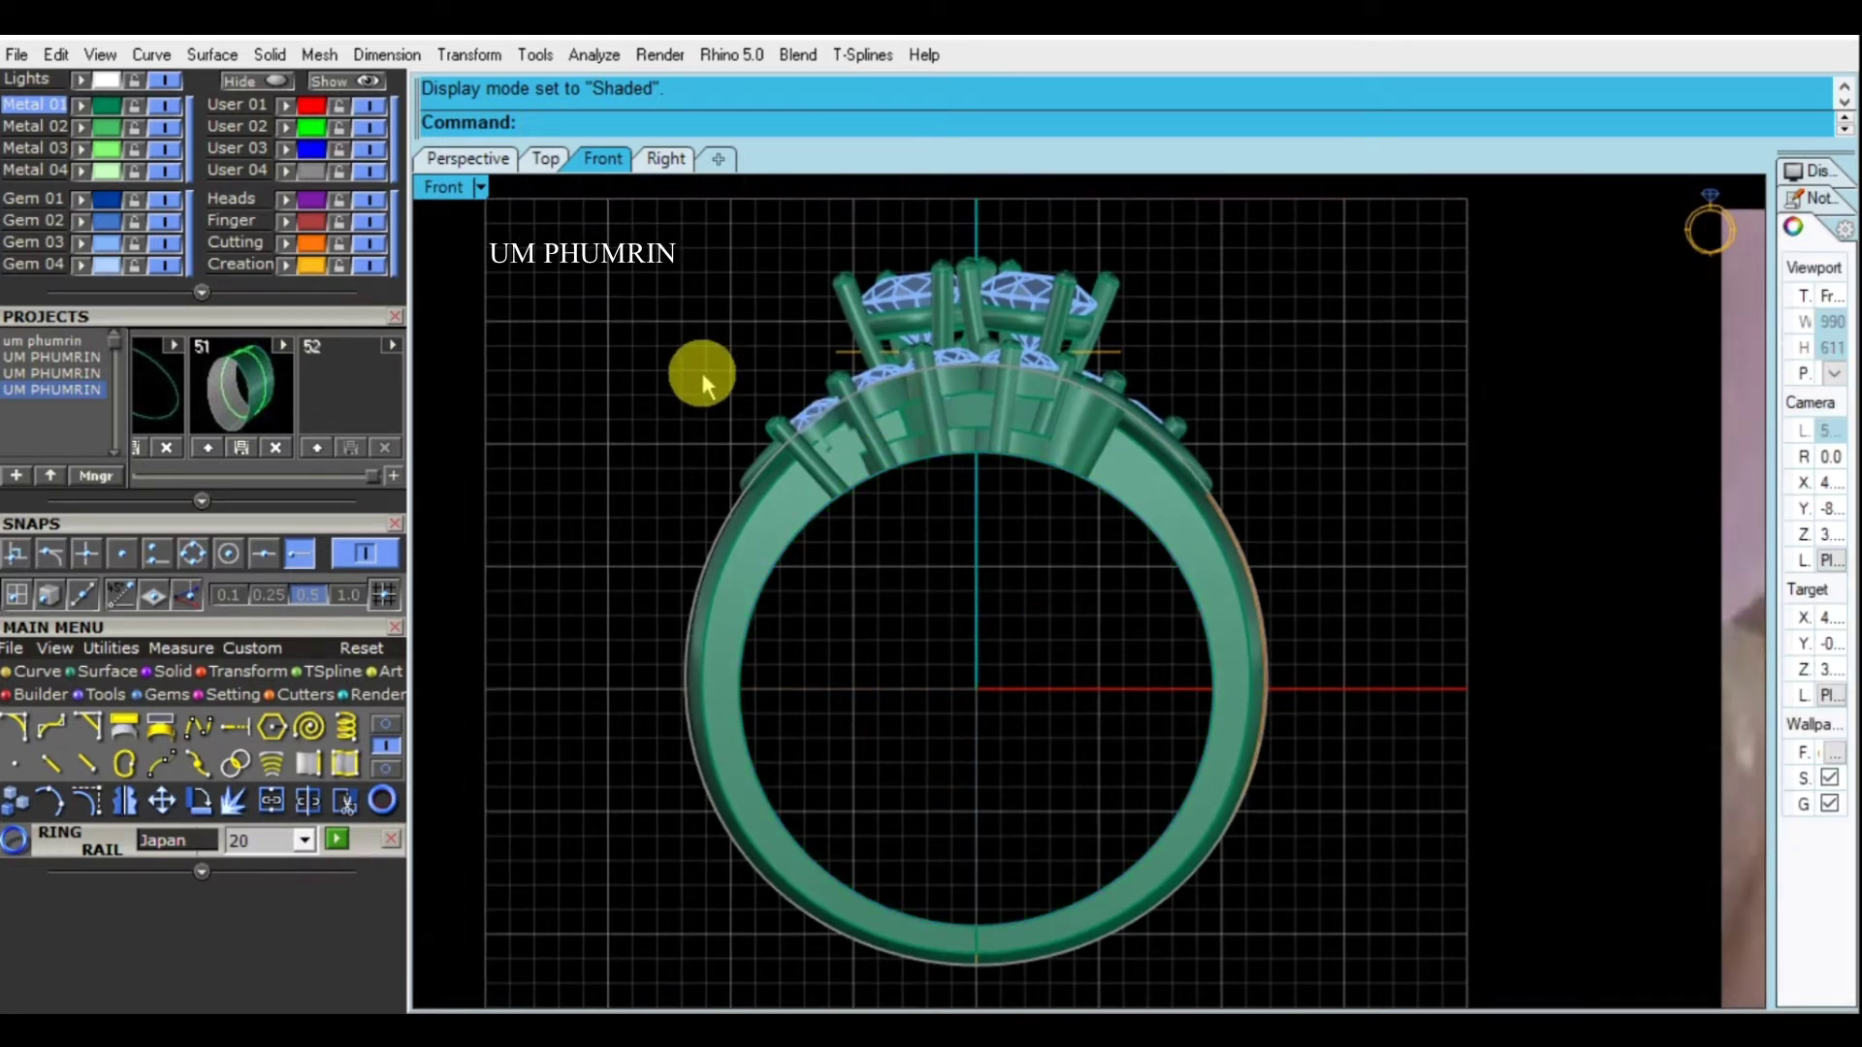
pyautogui.click(291, 126)
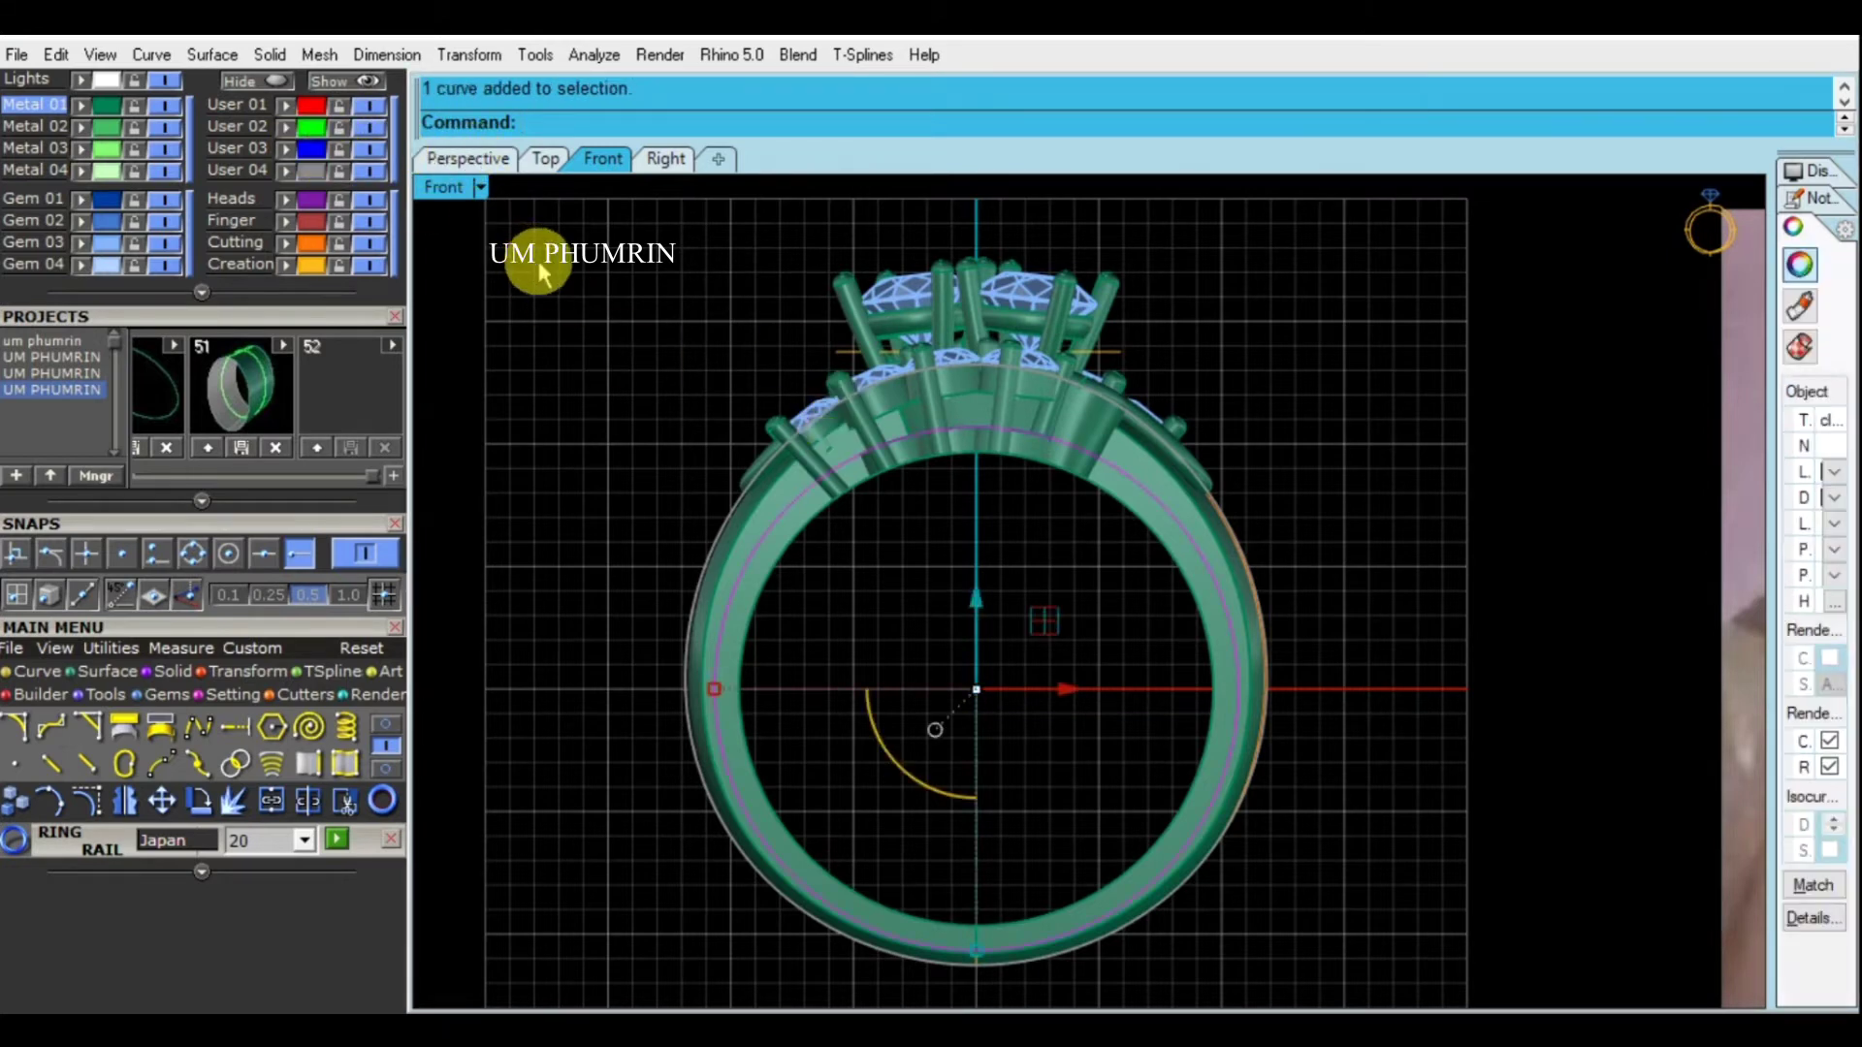
pyautogui.scroll(2, 927, 445)
pyautogui.scroll(2, 926, 444)
pyautogui.click(468, 158)
# Hide layers User 02, User 03 and User 04 and the reference photos
pyautogui.click(368, 171)
pyautogui.click(369, 148)
pyautogui.click(369, 127)
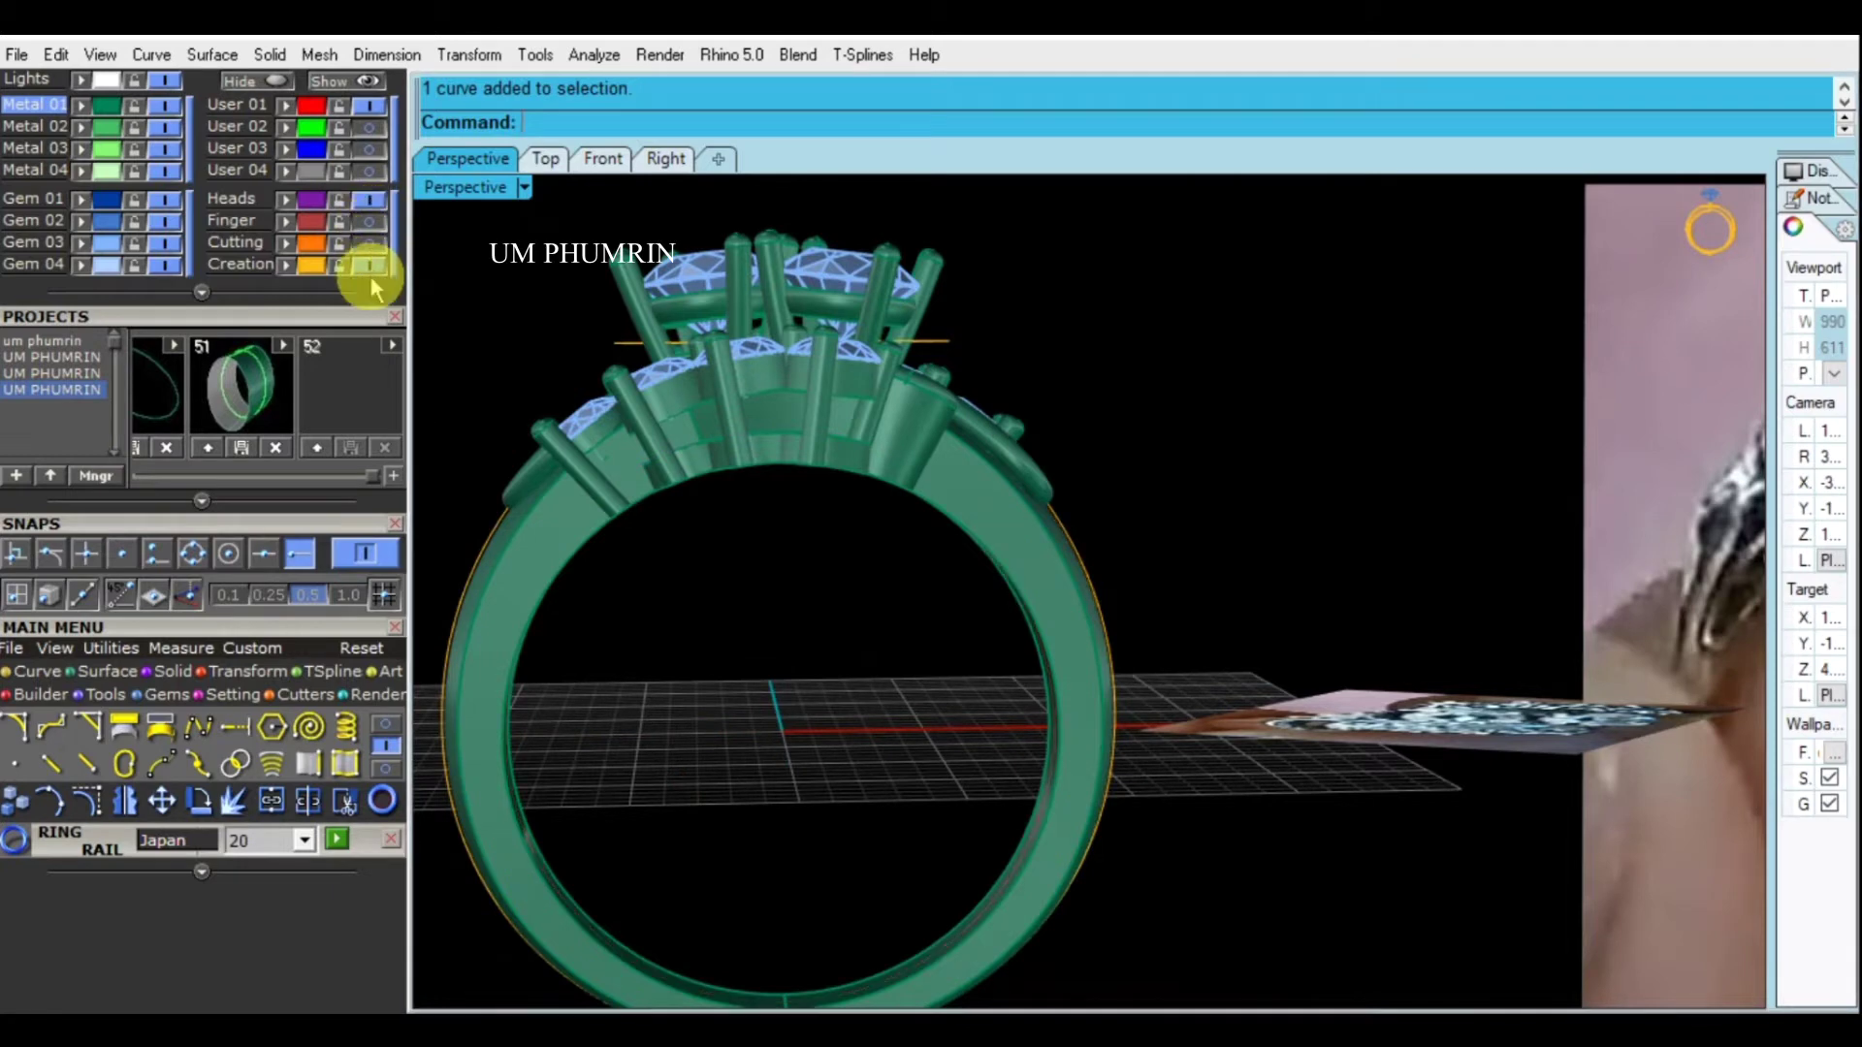
pyautogui.moveTo(860, 353); pyautogui.dragTo(1002, 520, button='right')
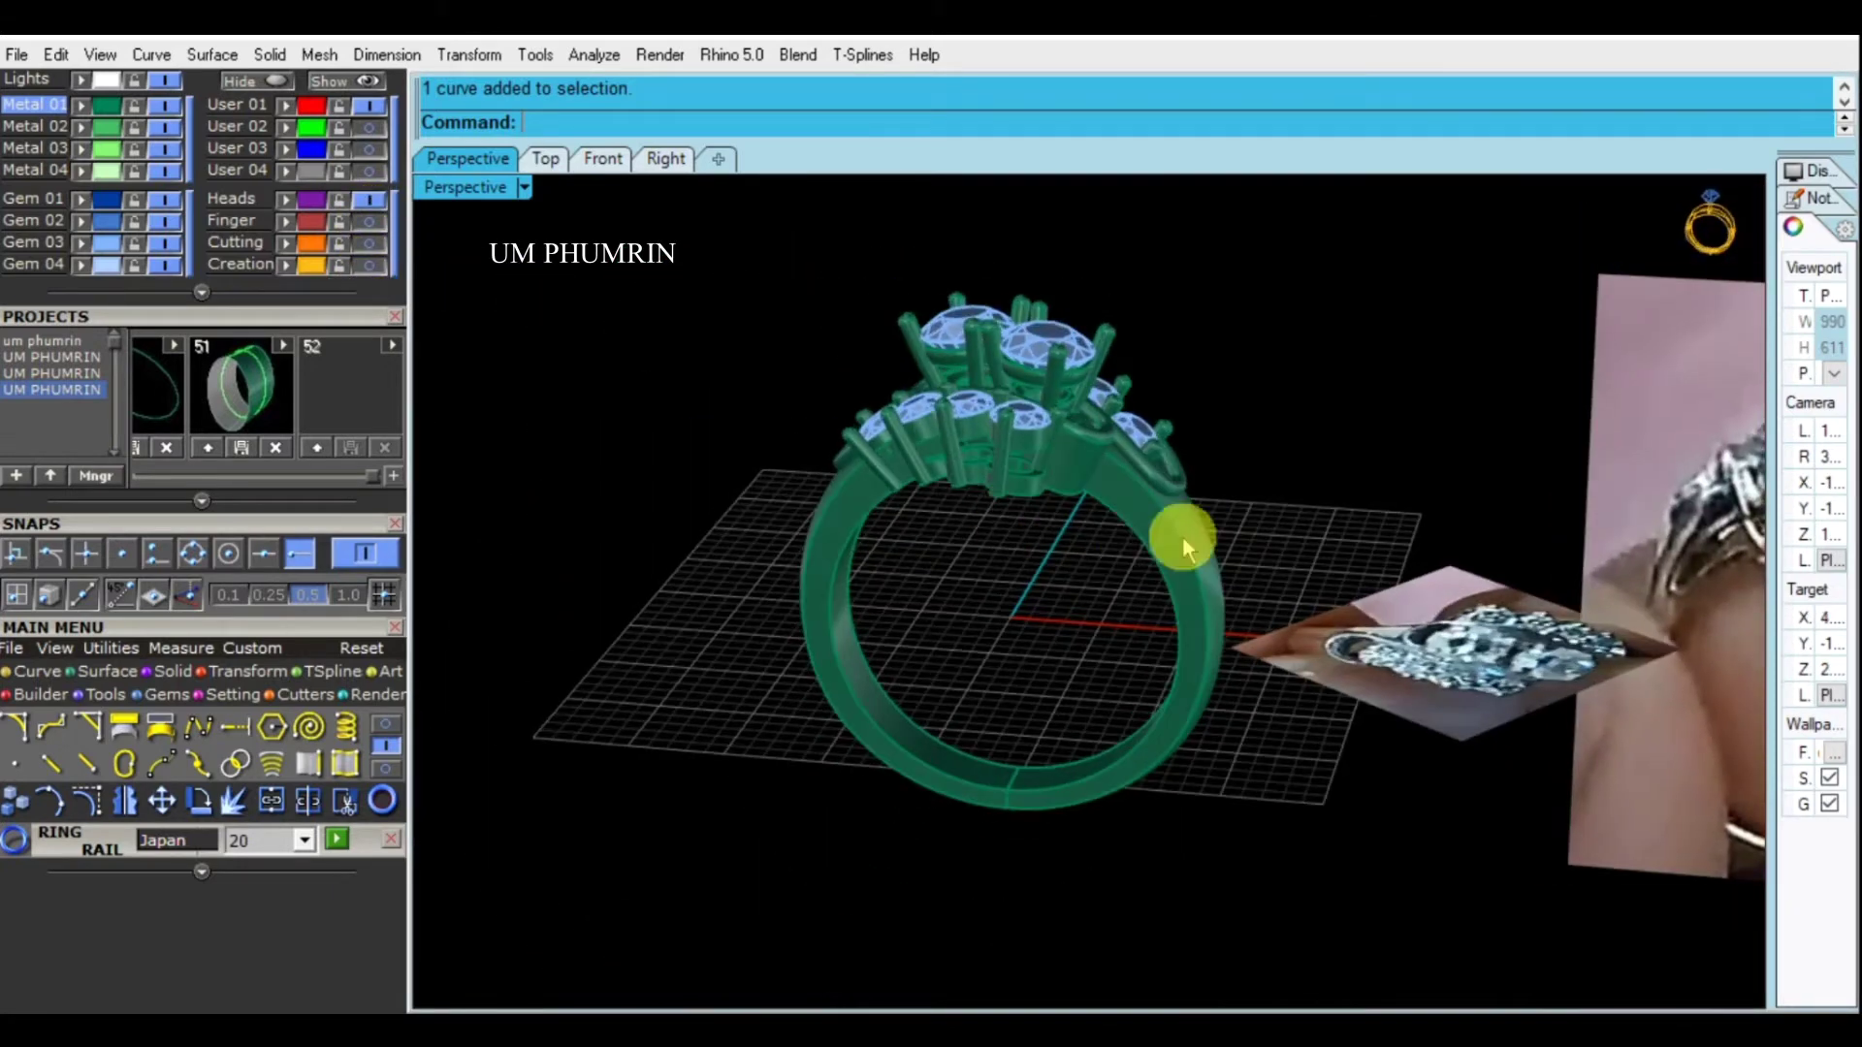
pyautogui.click(165, 81)
pyautogui.scroll(3, 1019, 509)
pyautogui.moveTo(997, 521)
pyautogui.mouseDown(button='right')
pyautogui.moveTo(781, 569)
pyautogui.moveTo(780, 686)
pyautogui.moveTo(882, 685)
pyautogui.moveTo(957, 532)
pyautogui.moveTo(1106, 457)
pyautogui.moveTo(1413, 423)
pyautogui.moveTo(1355, 466)
pyautogui.moveTo(1305, 544)
pyautogui.moveTo(1347, 614)
pyautogui.moveTo(1060, 520)
pyautogui.moveTo(1068, 582)
pyautogui.moveTo(1112, 503)
pyautogui.moveTo(1110, 461)
pyautogui.moveTo(1002, 366)
pyautogui.moveTo(1039, 387)
pyautogui.moveTo(1125, 276)
pyautogui.moveTo(1081, 349)
pyautogui.moveTo(1035, 707)
pyautogui.moveTo(1039, 482)
pyautogui.moveTo(811, 482)
pyautogui.moveTo(673, 407)
pyautogui.moveTo(1076, 416)
pyautogui.moveTo(1055, 466)
pyautogui.moveTo(773, 540)
pyautogui.moveTo(818, 482)
pyautogui.moveTo(894, 574)
pyautogui.mouseUp(button='right')
pyautogui.scroll(-3, 780, 687)
# Delete the stray curves near the ring's stone head
pyautogui.scroll(1, 895, 566)
pyautogui.scroll(2, 1039, 532)
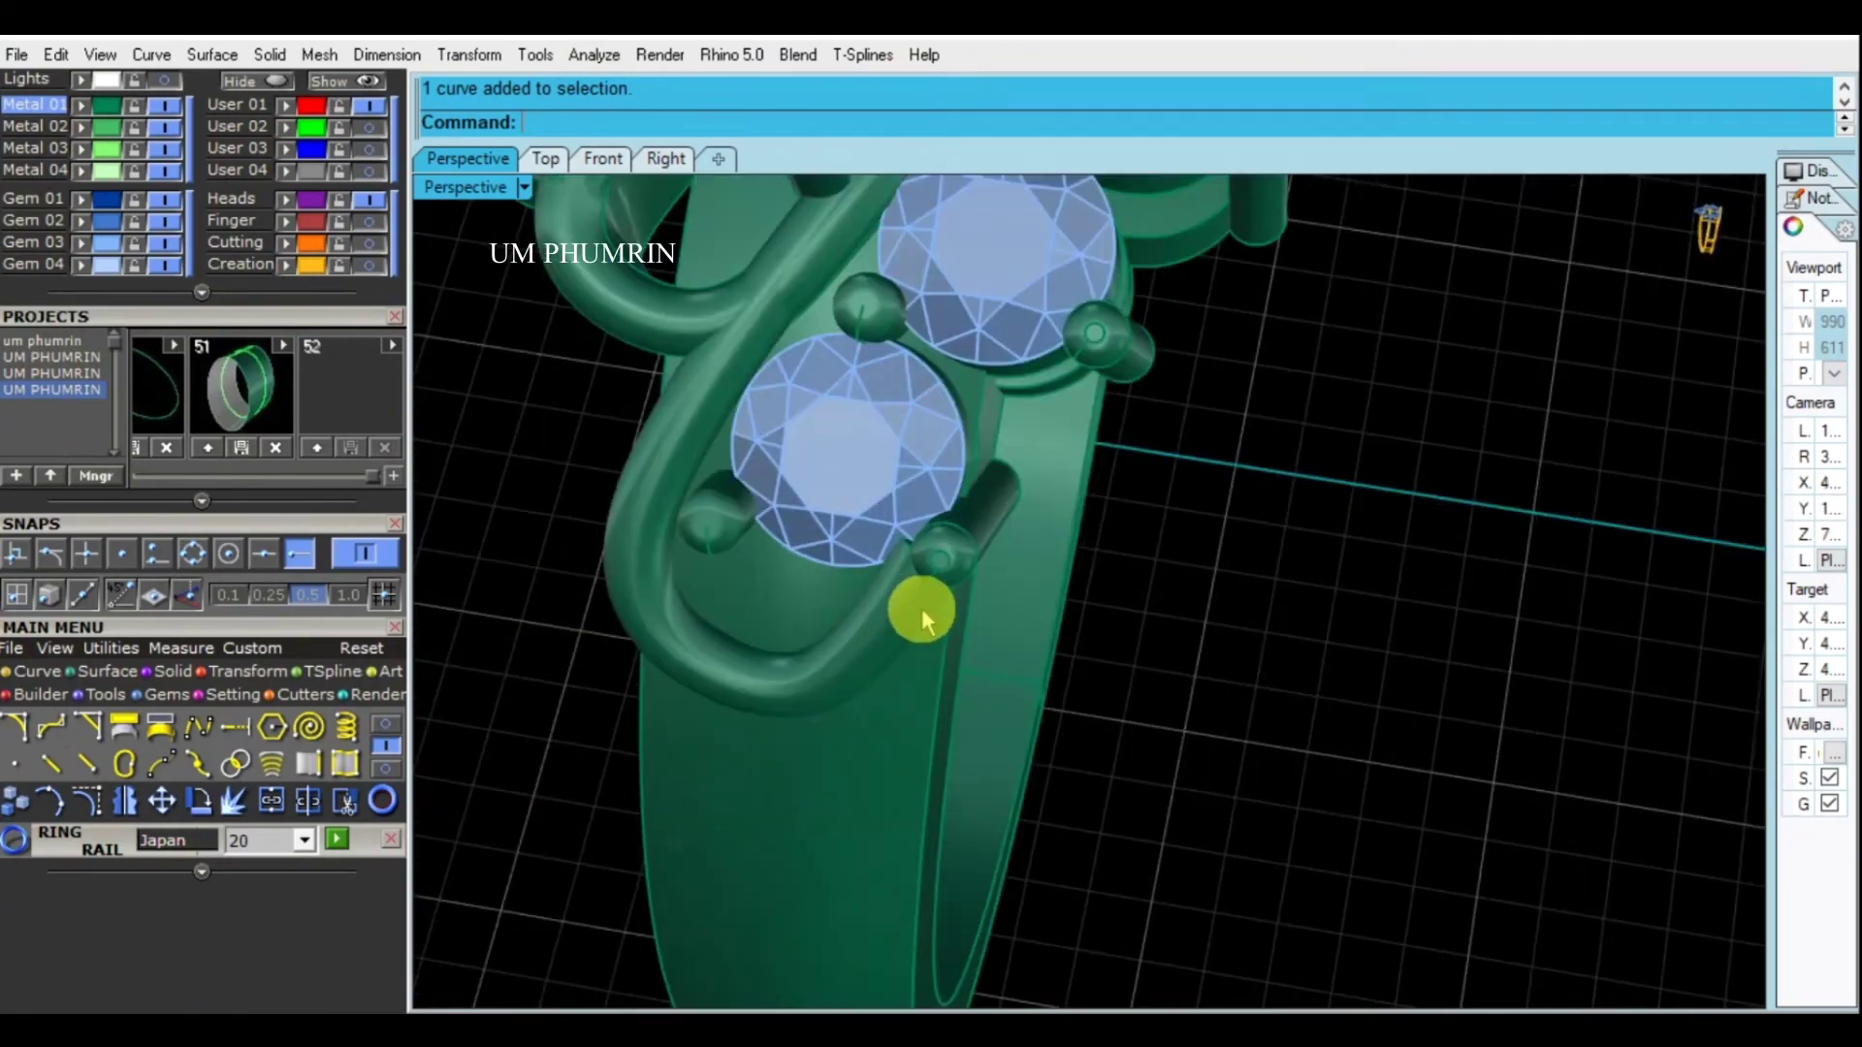
pyautogui.scroll(2, 914, 611)
pyautogui.scroll(3, 1122, 627)
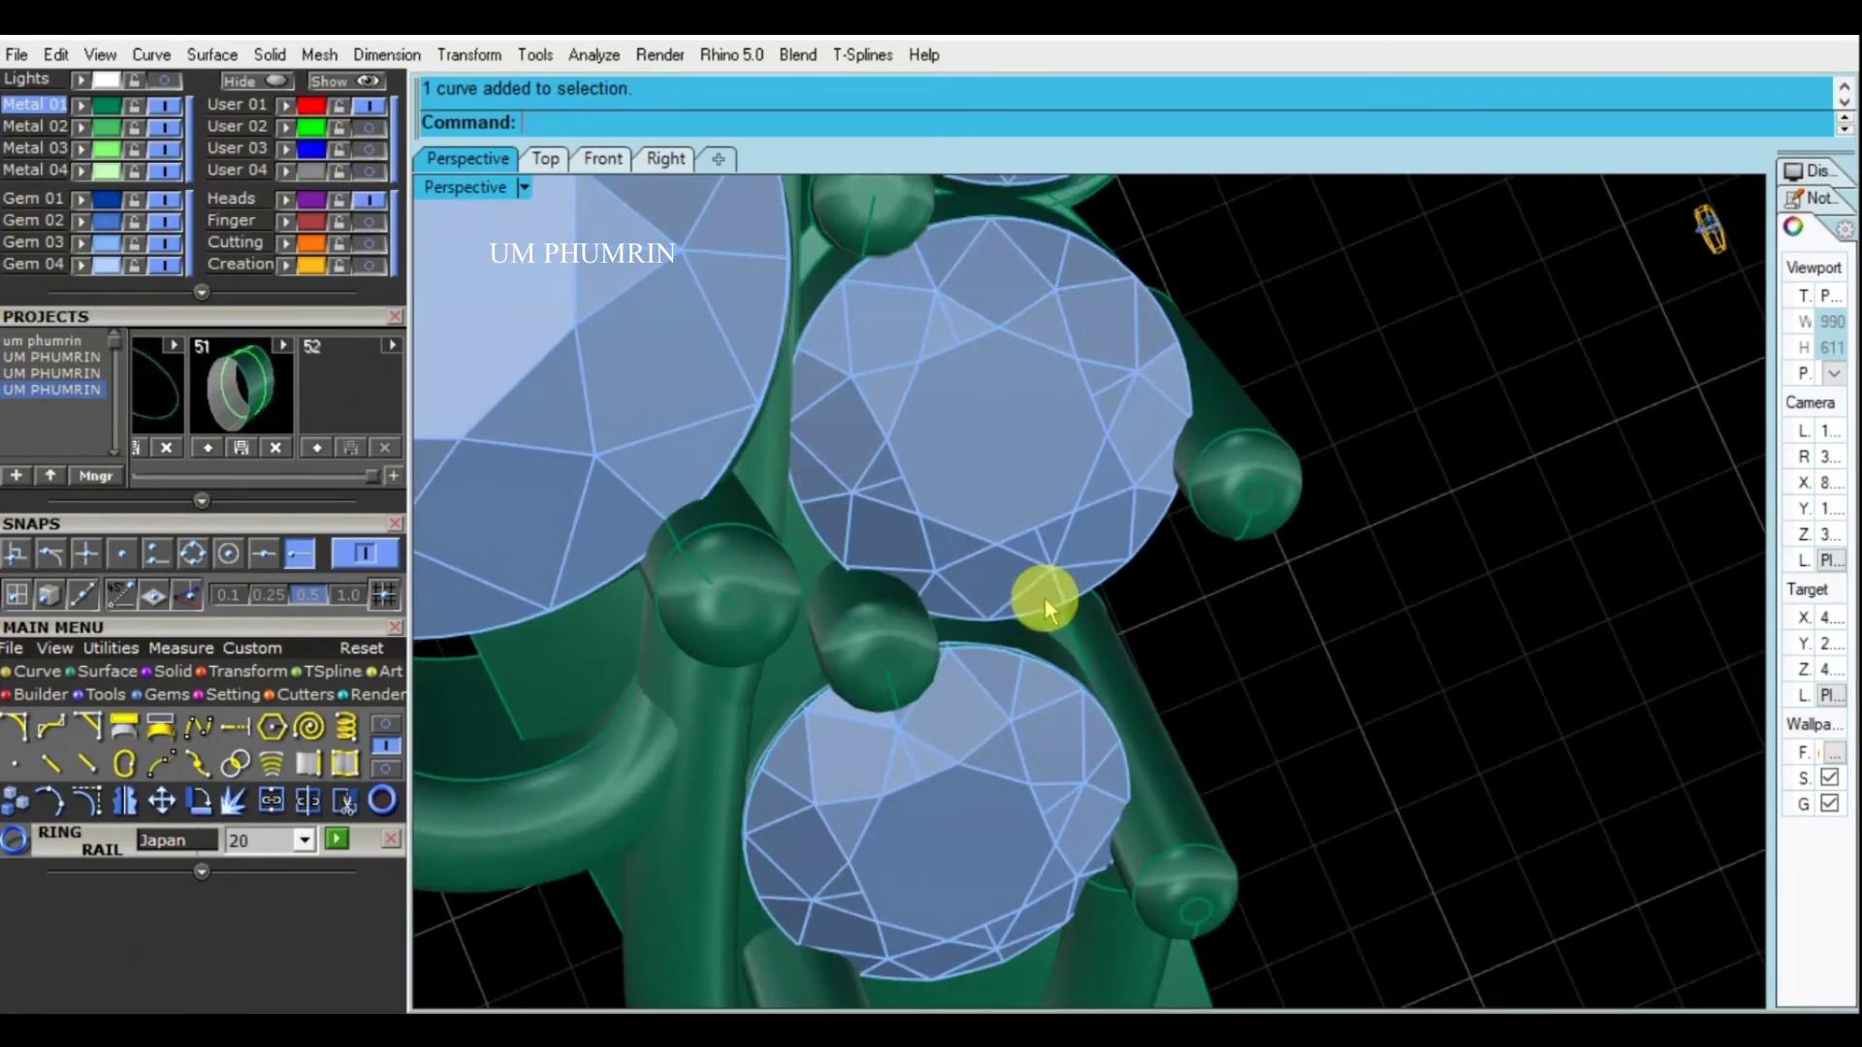
pyautogui.scroll(-3, 1045, 597)
pyautogui.scroll(-3, 1101, 643)
pyautogui.moveTo(1060, 698)
pyautogui.mouseDown(button='right')
pyautogui.moveTo(1134, 631)
pyautogui.moveTo(1206, 606)
pyautogui.mouseUp(button='right')
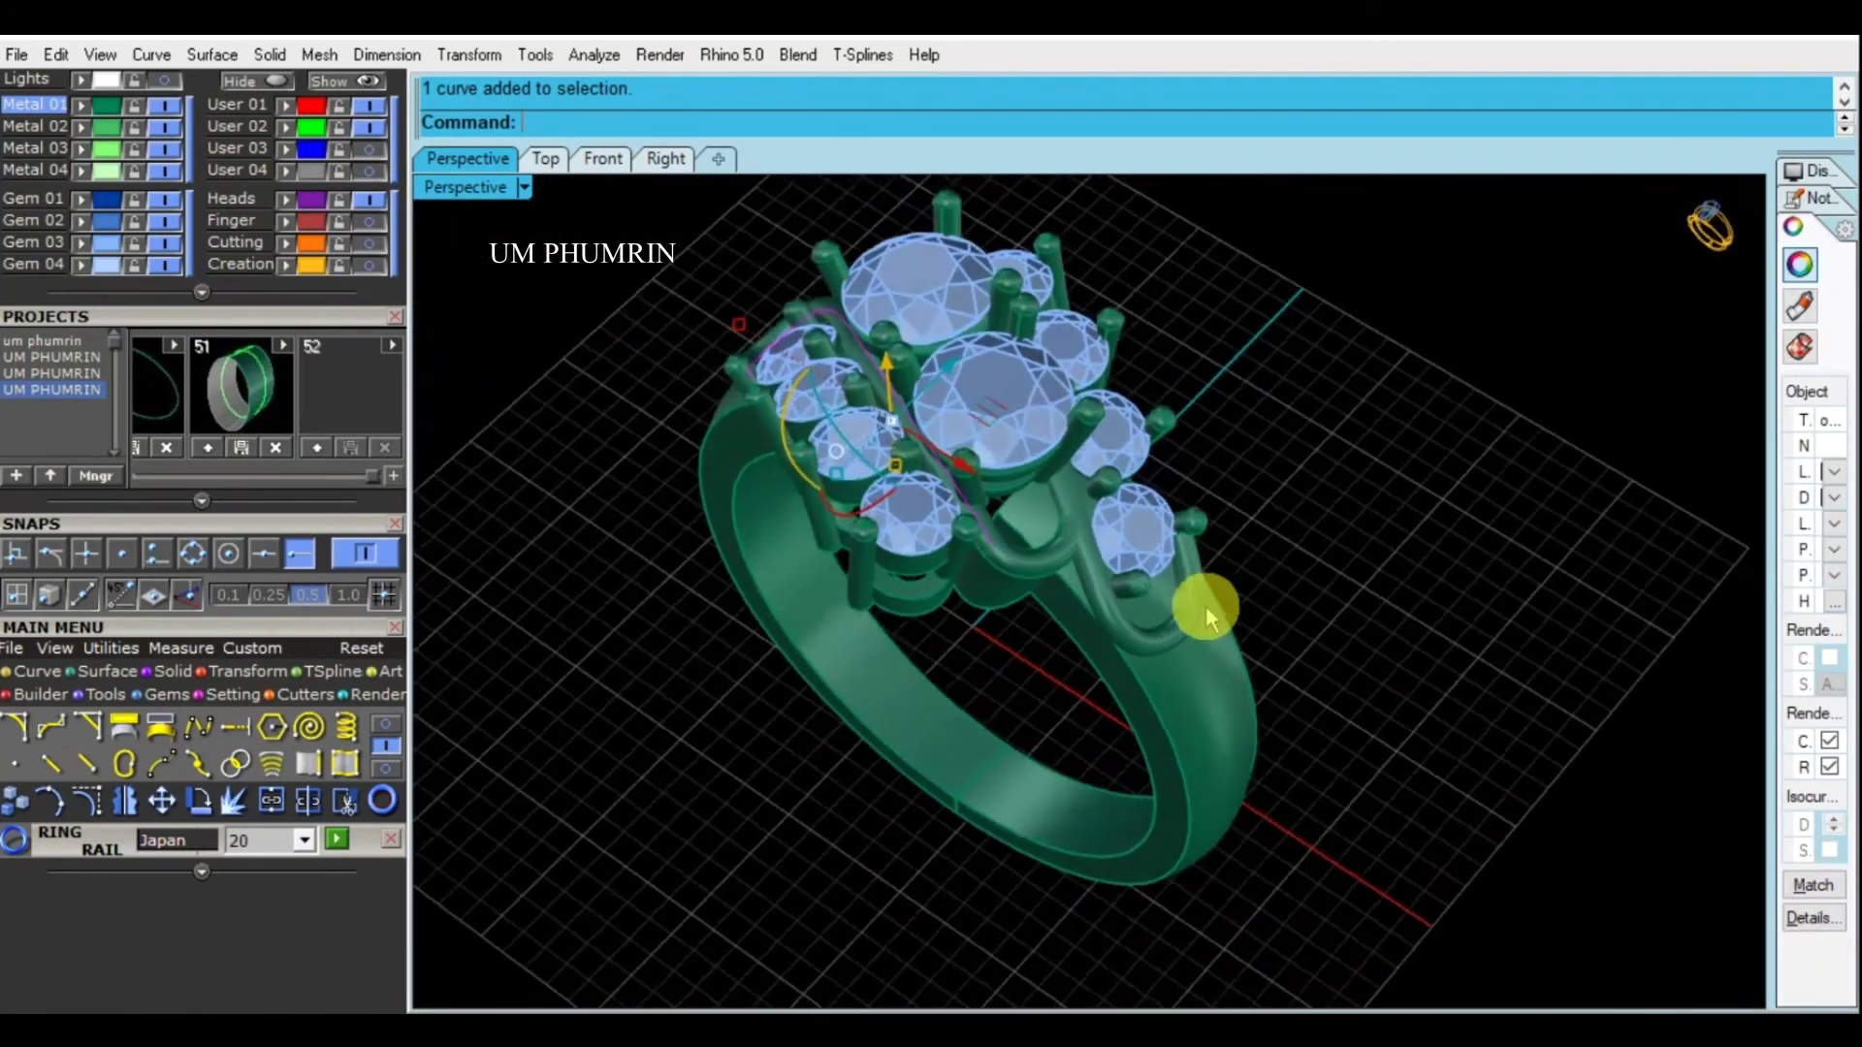
pyautogui.click(1207, 605)
pyautogui.scroll(2, 1107, 611)
pyautogui.scroll(-2, 1122, 644)
pyautogui.press('Delete')
# Select the two shank polysurfaces
pyautogui.moveTo(1094, 632)
pyautogui.mouseDown(button='right')
pyautogui.moveTo(1078, 633)
pyautogui.moveTo(1131, 631)
pyautogui.moveTo(1168, 533)
pyautogui.moveTo(1290, 489)
pyautogui.mouseUp(button='right')
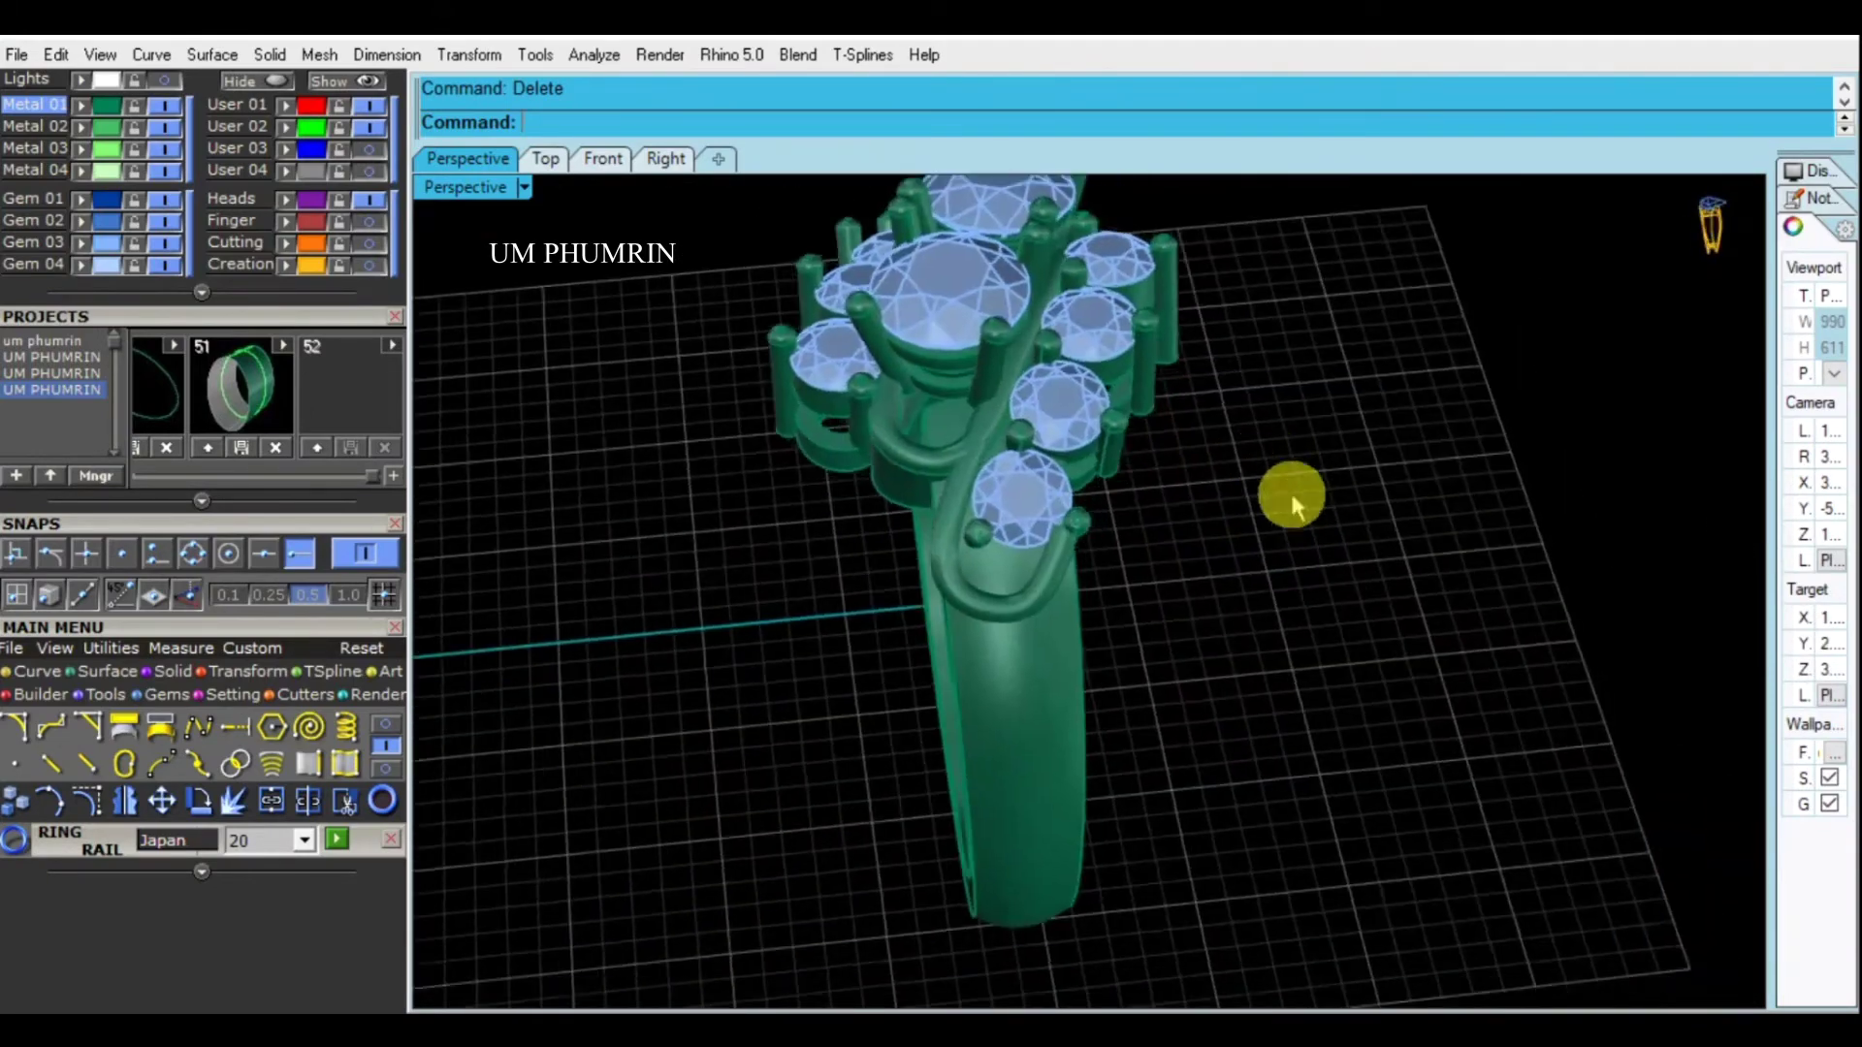
pyautogui.scroll(2, 998, 613)
pyautogui.click(998, 613)
pyautogui.moveTo(998, 613)
pyautogui.mouseDown(button='right')
pyautogui.moveTo(1018, 737)
pyautogui.moveTo(985, 742)
pyautogui.mouseUp(button='right')
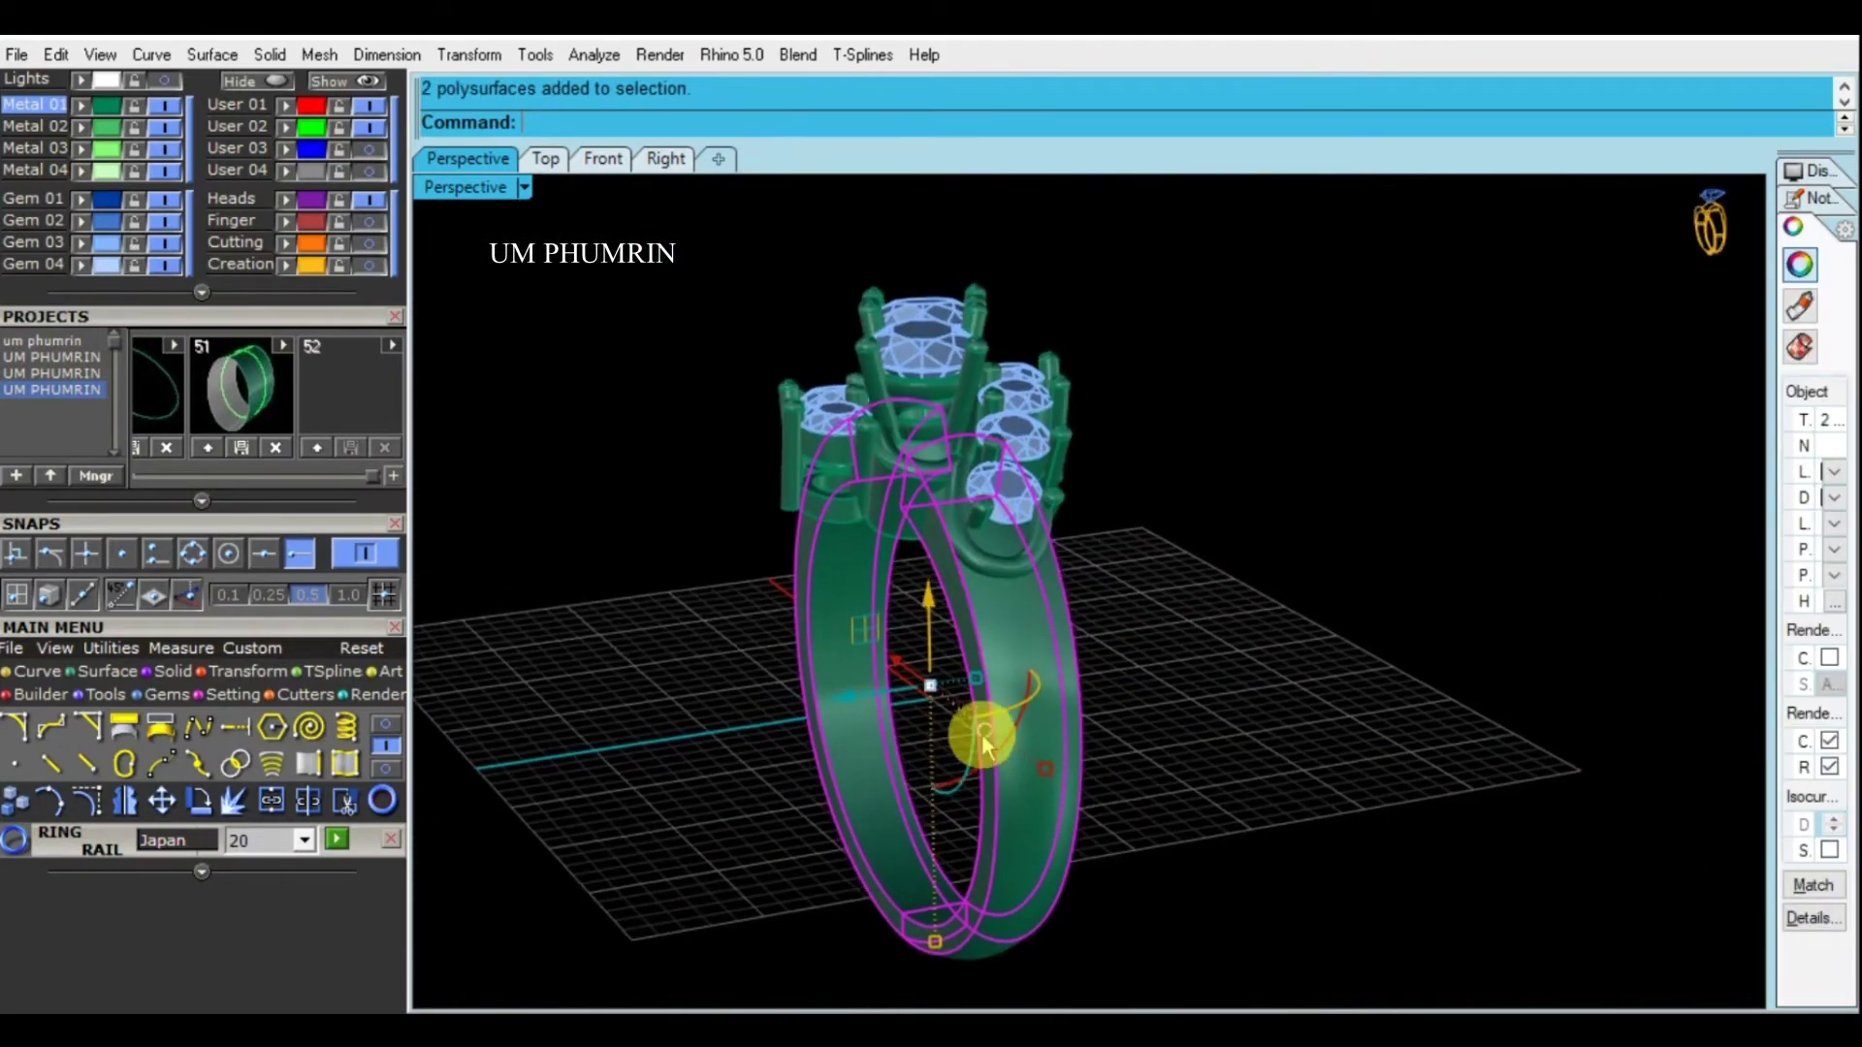
# Lock the shank pieces and every head part except the U-shaped wire
pyautogui.hotkey('ctrl', 'l')
pyautogui.scroll(3, 1005, 621)
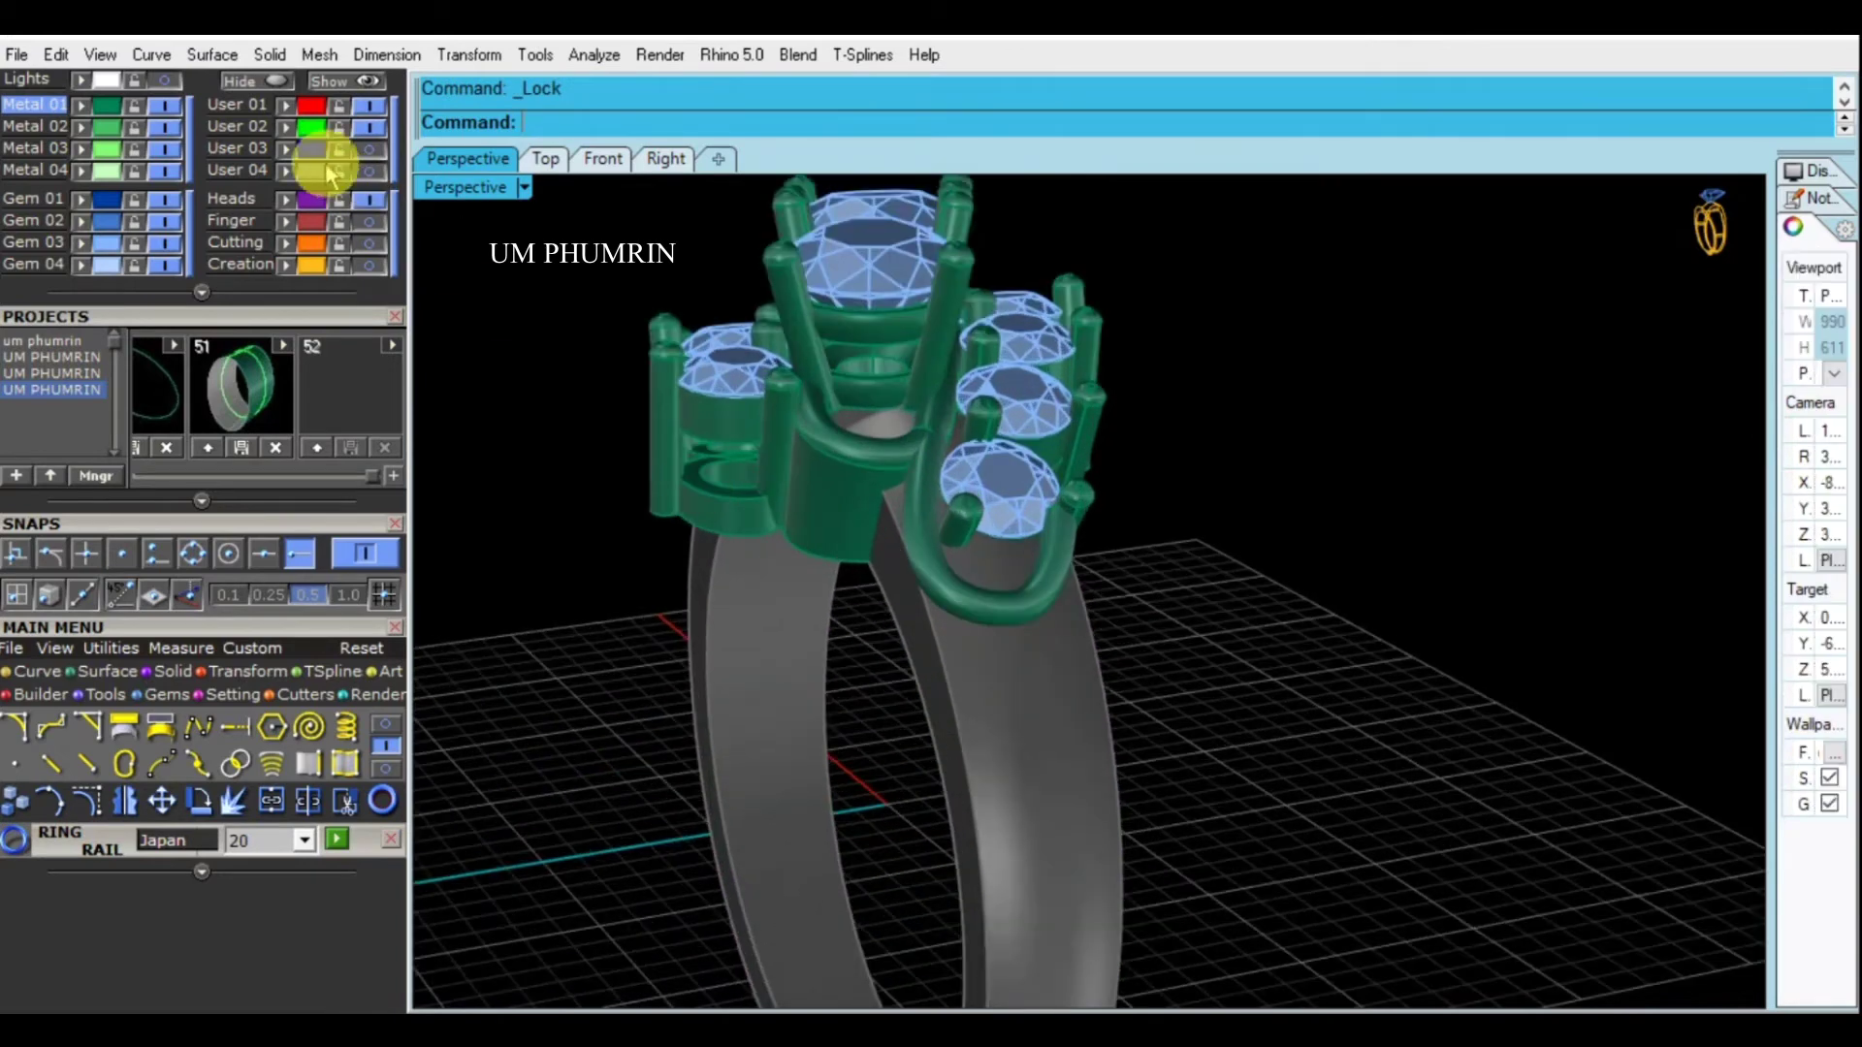
pyautogui.click(308, 135)
pyautogui.scroll(-3, 809, 445)
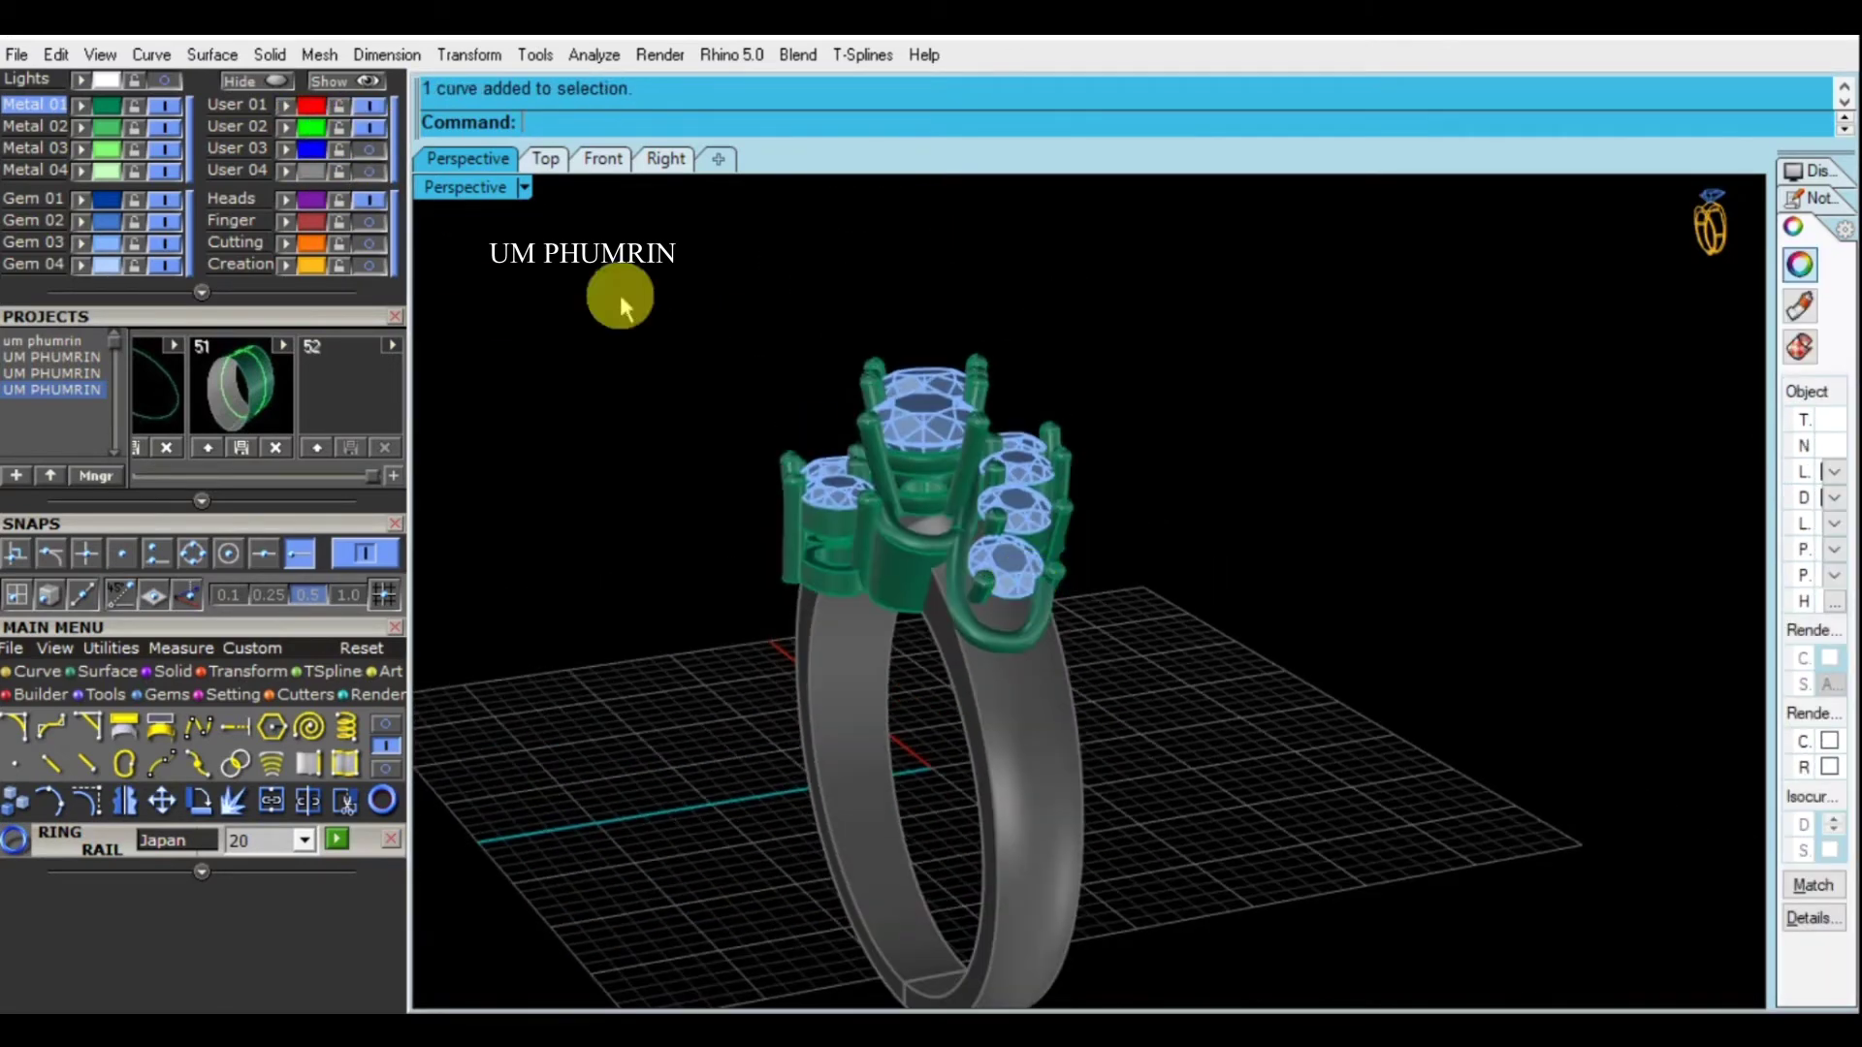
pyautogui.hotkey('ctrl', 'a')
pyautogui.scroll(2, 998, 643)
pyautogui.click(998, 644)
pyautogui.scroll(1, 1160, 672)
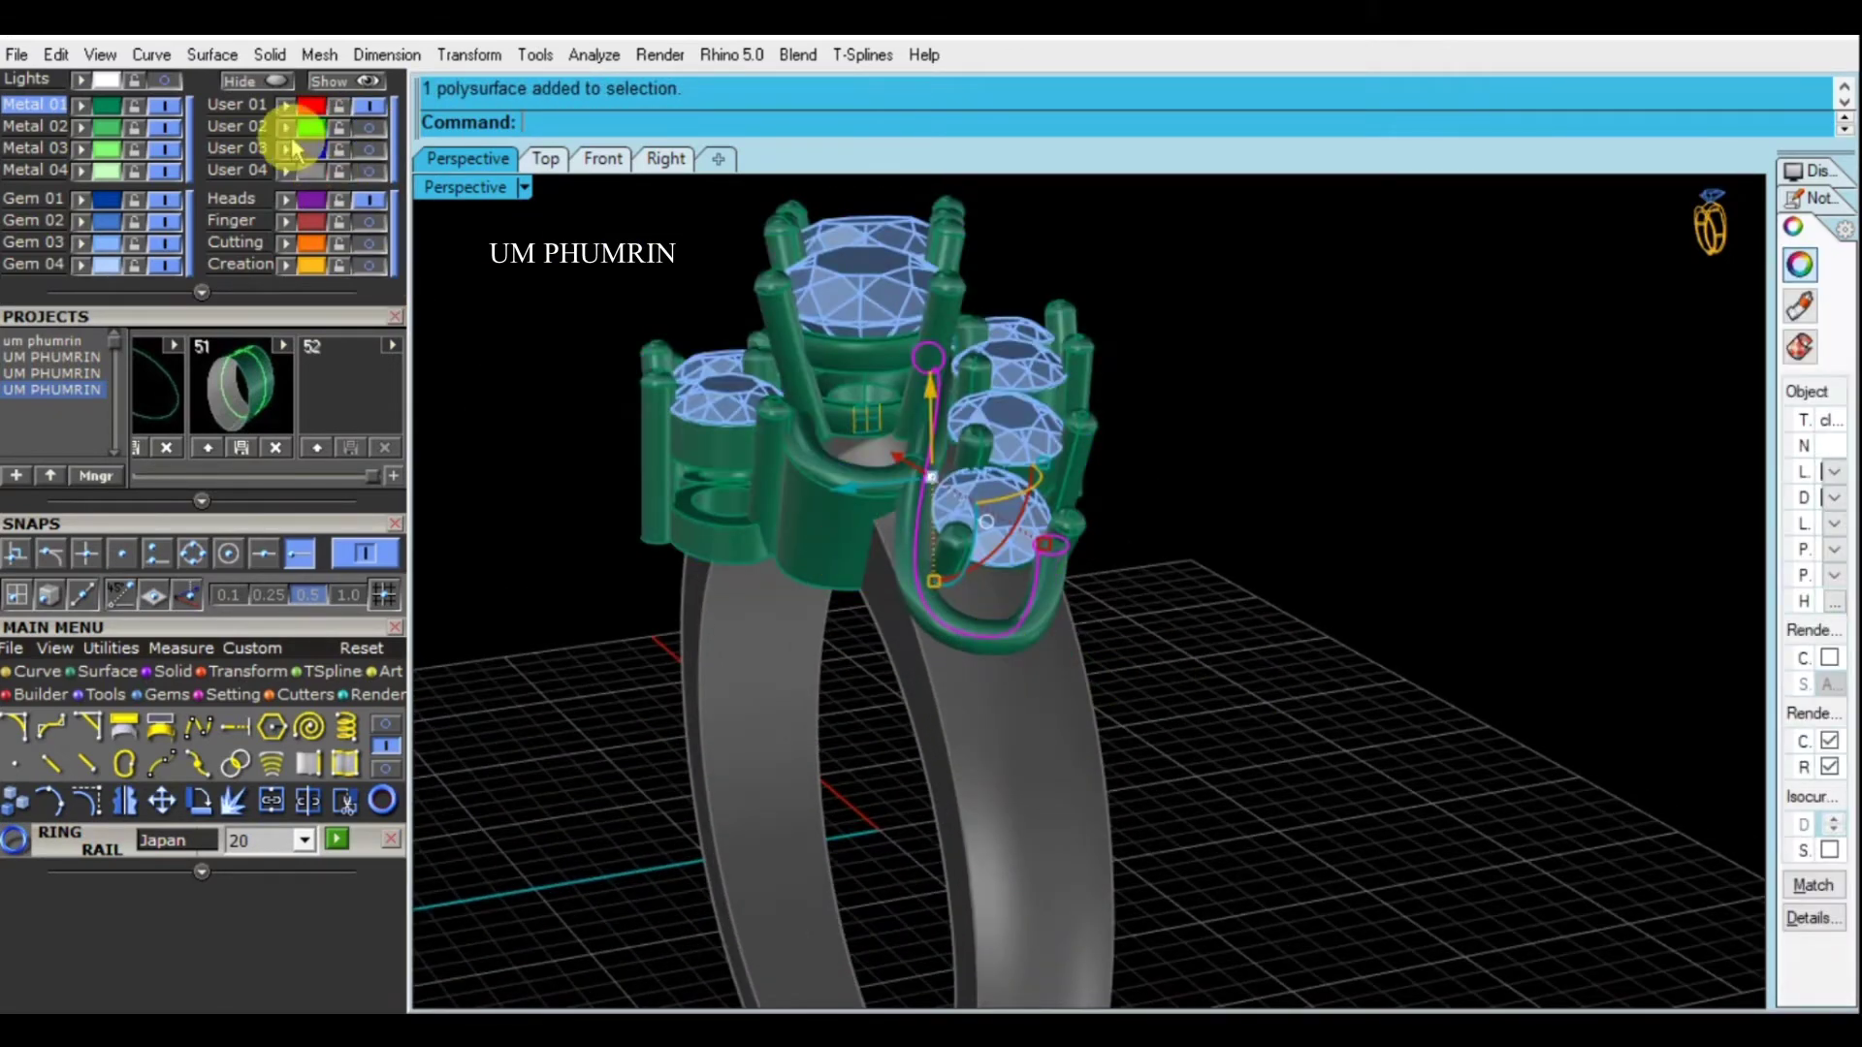
pyautogui.scroll(-3, 852, 478)
pyautogui.hotkey('ctrl', 'a')
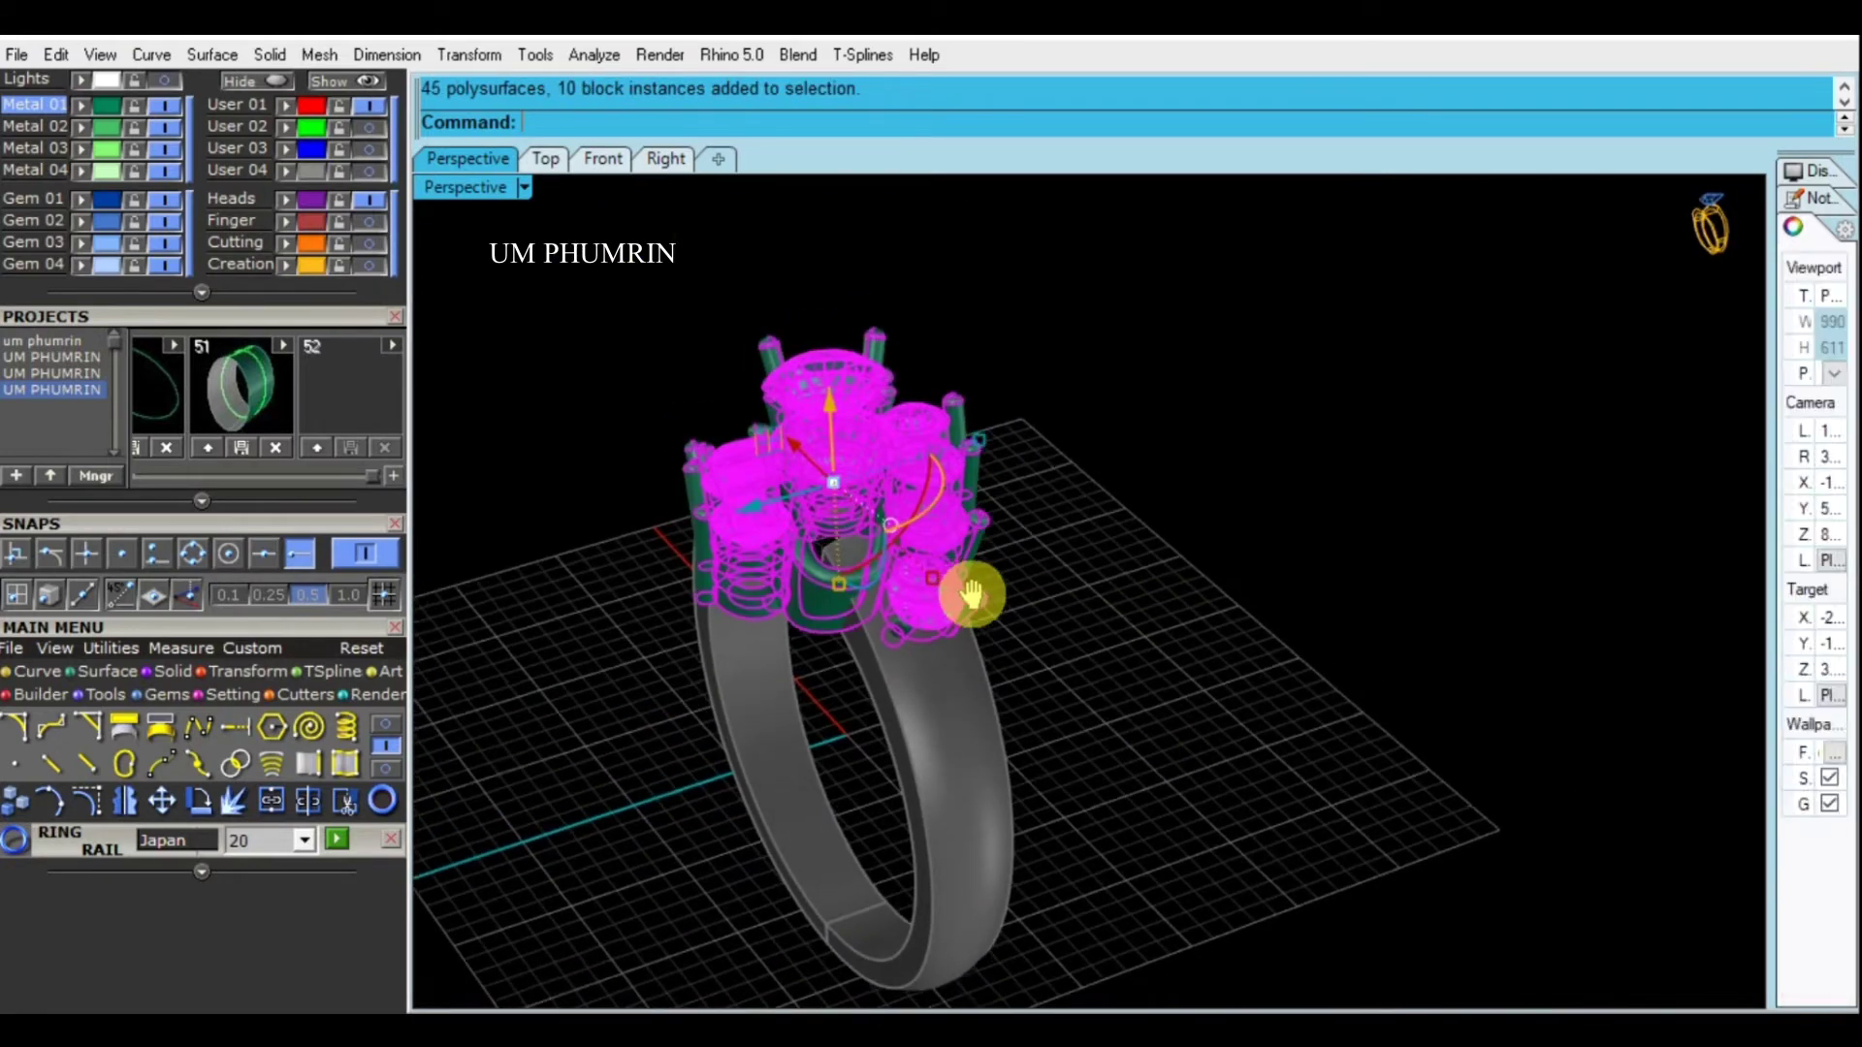
pyautogui.hotkey('ctrl', 'l')
# Delete the green U-shaped wire, leaving its path curve selected
pyautogui.moveTo(964, 623); pyautogui.dragTo(671, 456, button='right')
pyautogui.scroll(3, 885, 623)
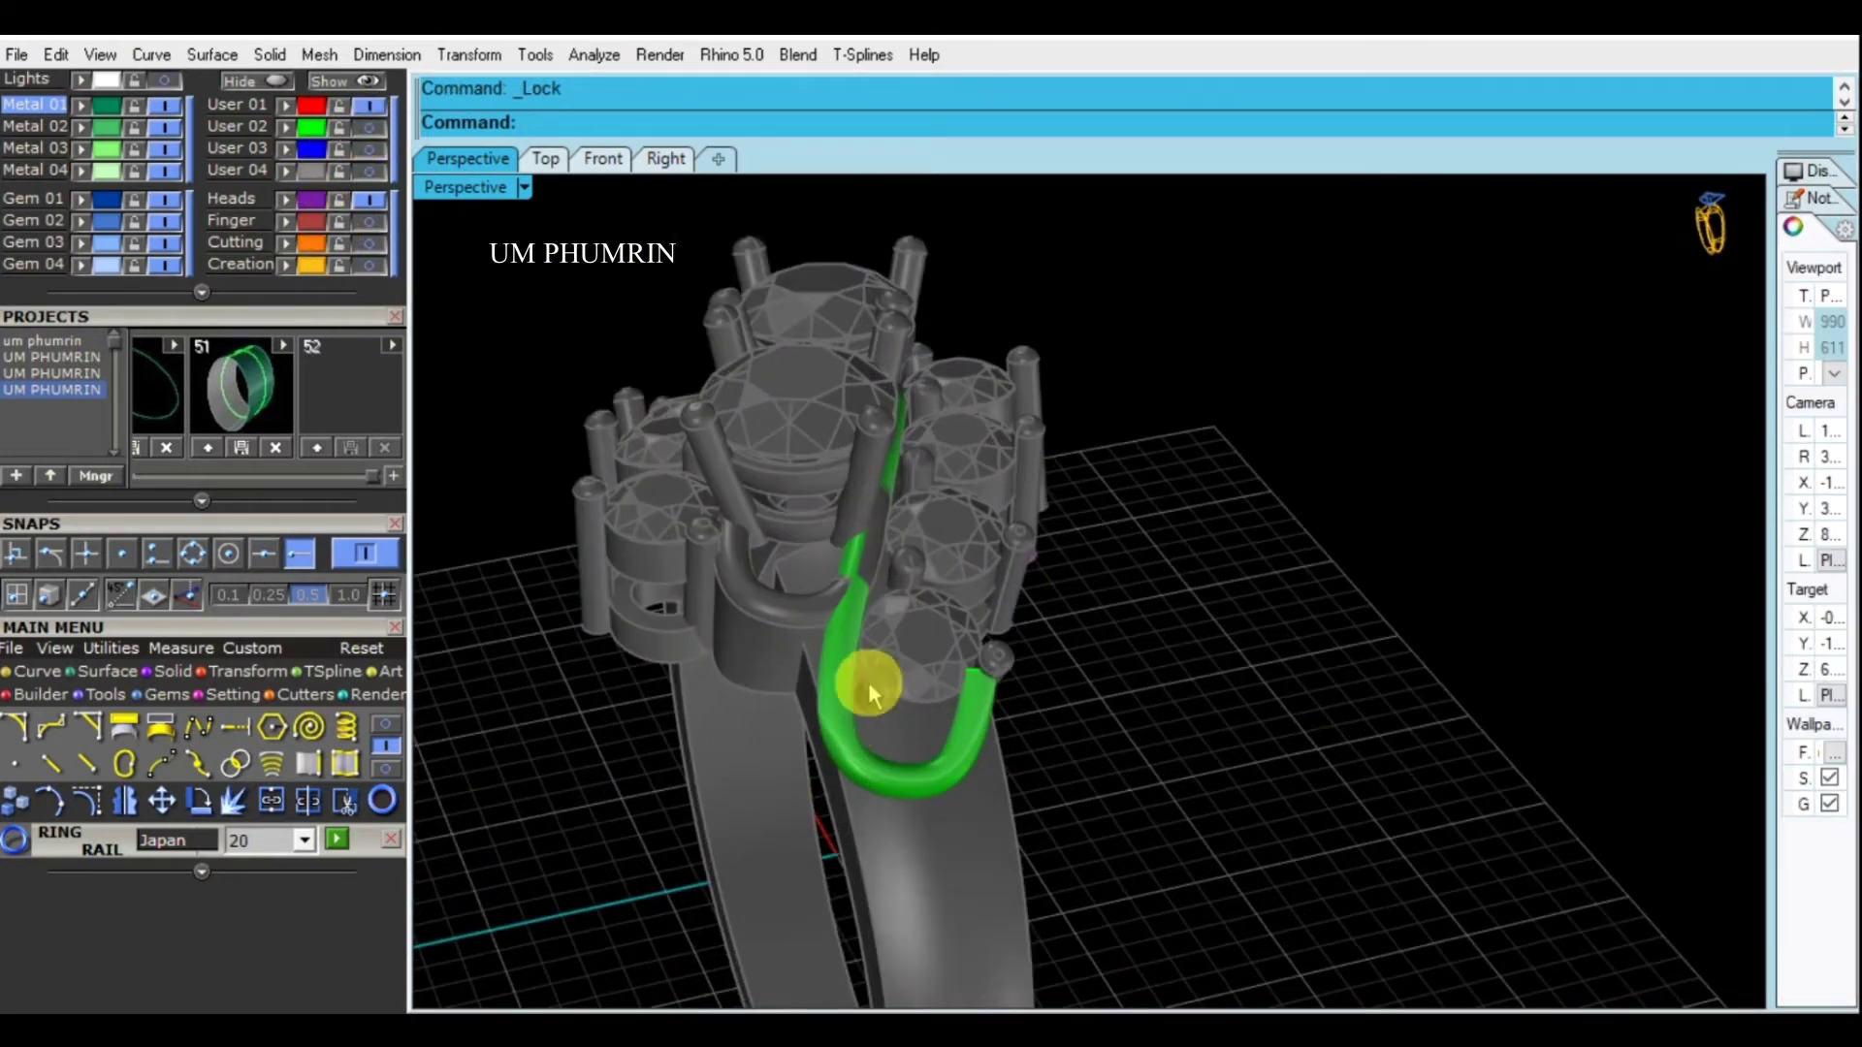
pyautogui.click(885, 660)
pyautogui.moveTo(886, 665)
pyautogui.mouseDown(button='right')
pyautogui.moveTo(881, 714)
pyautogui.moveTo(1010, 754)
pyautogui.mouseUp(button='right')
pyautogui.write('d')
pyautogui.press('Return')
pyautogui.click(970, 766)
# Make a trial pipe along the U-shaped curve, then delete it
pyautogui.write('Pi')
pyautogui.press('Return')
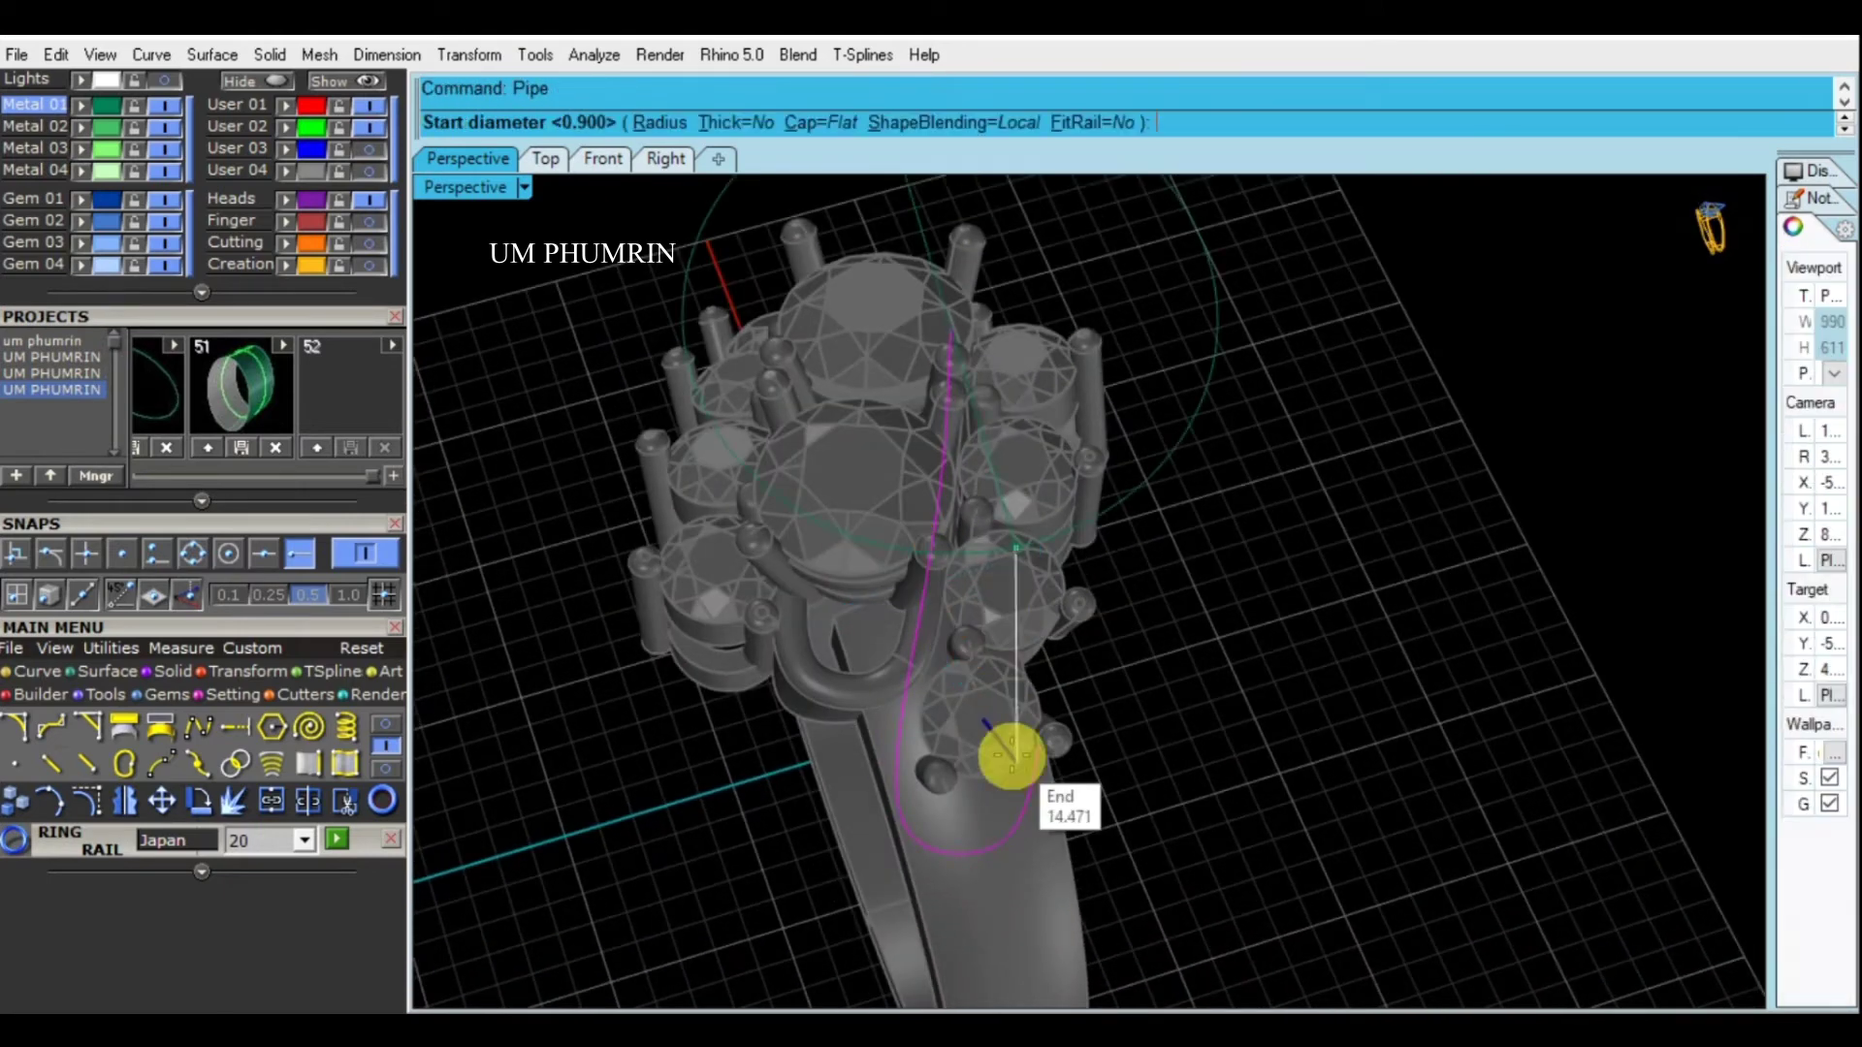
pyautogui.press('Return')
pyautogui.moveTo(1004, 768)
pyautogui.mouseDown(button='right')
pyautogui.moveTo(1134, 782)
pyautogui.moveTo(986, 681)
pyautogui.moveTo(1035, 490)
pyautogui.moveTo(933, 763)
pyautogui.moveTo(740, 811)
pyautogui.moveTo(914, 707)
pyautogui.moveTo(676, 682)
pyautogui.moveTo(715, 582)
pyautogui.moveTo(1022, 665)
pyautogui.moveTo(927, 727)
pyautogui.moveTo(942, 718)
pyautogui.moveTo(917, 661)
pyautogui.moveTo(952, 725)
pyautogui.mouseUp(button='right')
pyautogui.click(917, 661)
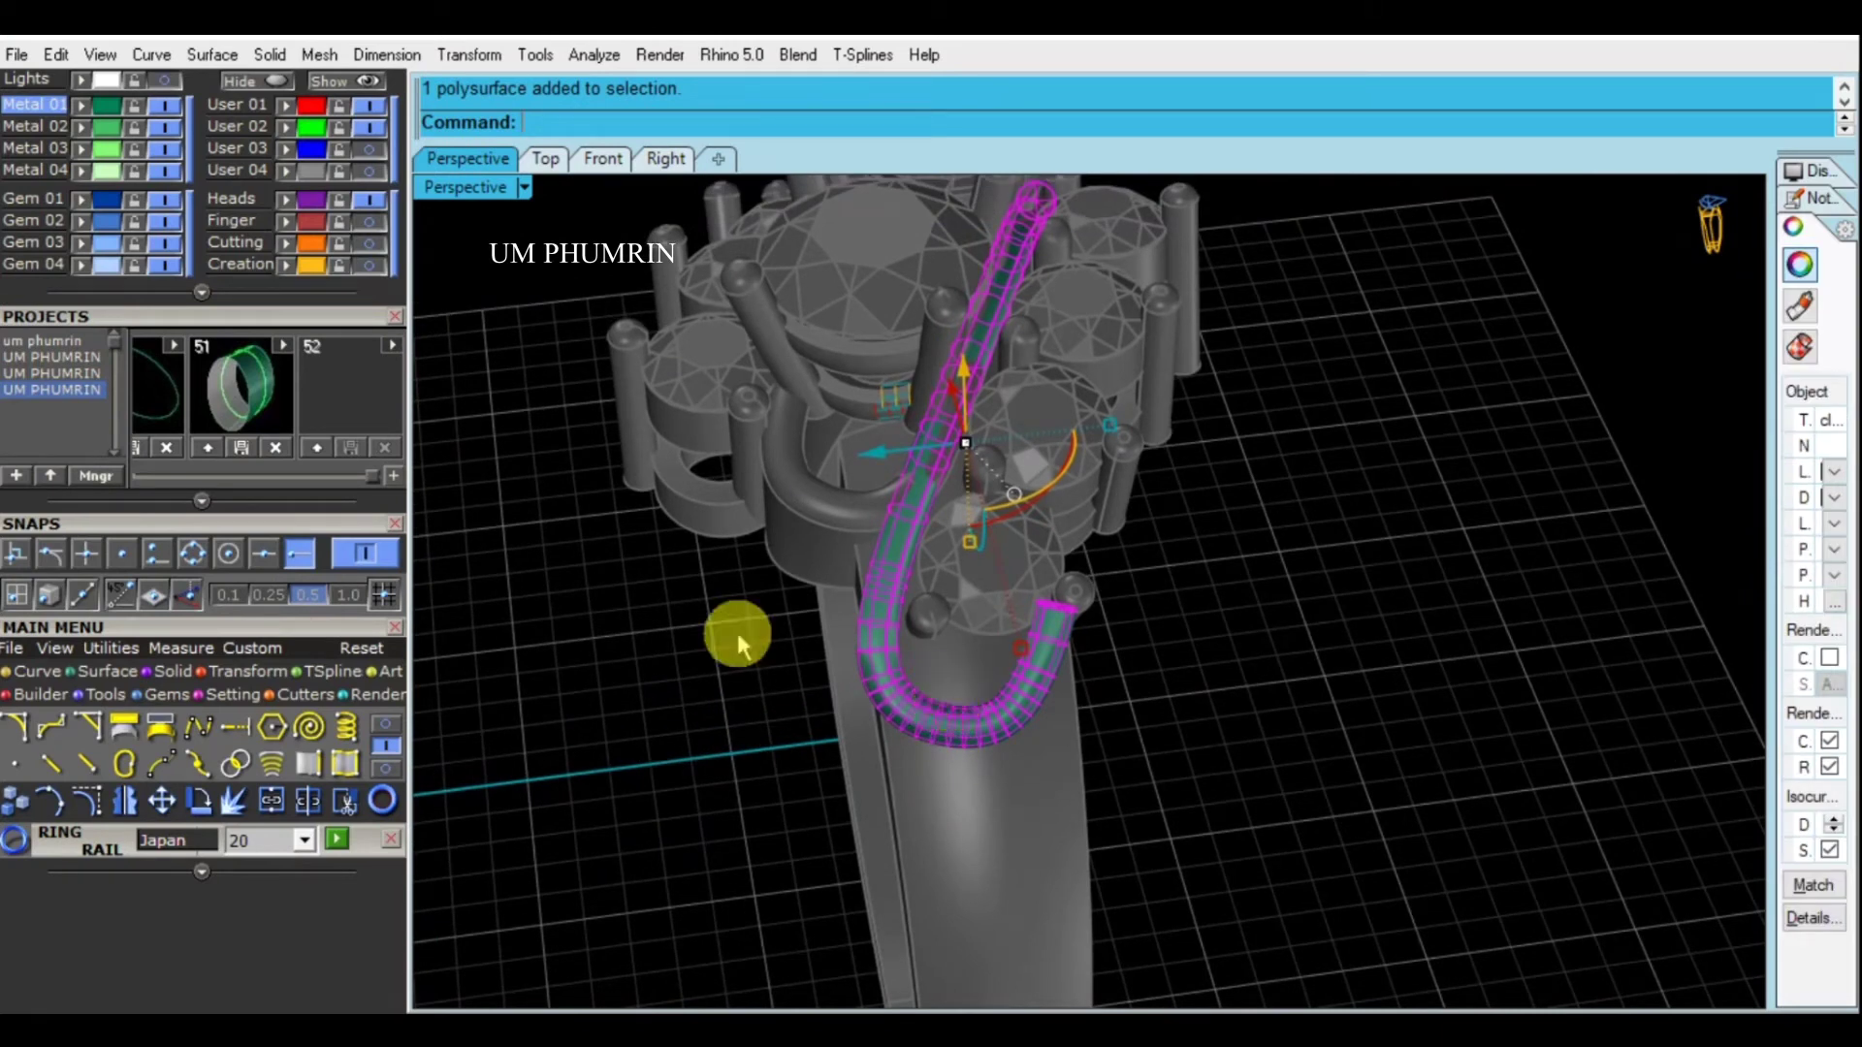
pyautogui.moveTo(1368, 732)
pyautogui.mouseDown(button='right')
pyautogui.moveTo(1027, 665)
pyautogui.moveTo(1089, 707)
pyautogui.mouseUp(button='right')
pyautogui.press('Delete')
# Pipe the U-shaped curve at 0.85 diameter and lock the new pipe
pyautogui.click(1094, 730)
pyautogui.write('Pipe')
pyautogui.press('Return')
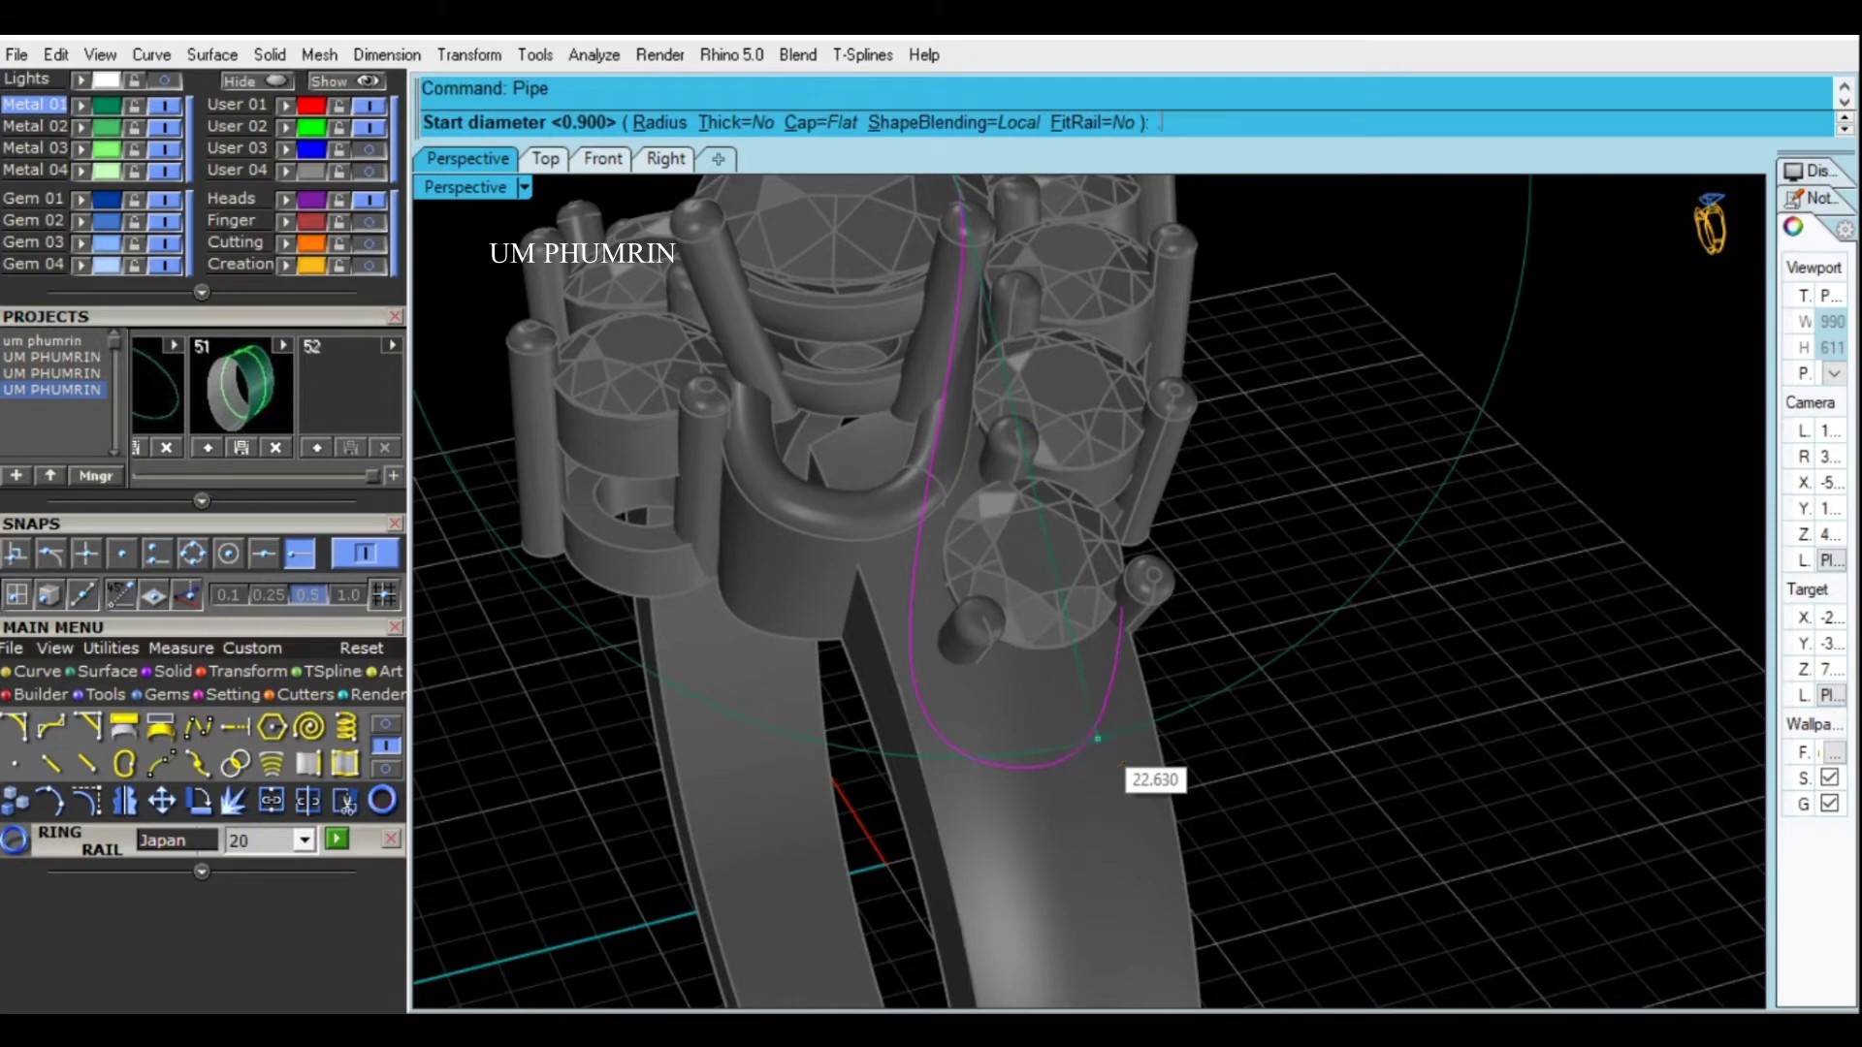
pyautogui.press('Return')
pyautogui.press('Return')
pyautogui.click(1092, 662)
pyautogui.moveTo(1453, 703); pyautogui.dragTo(1434, 736, button='right')
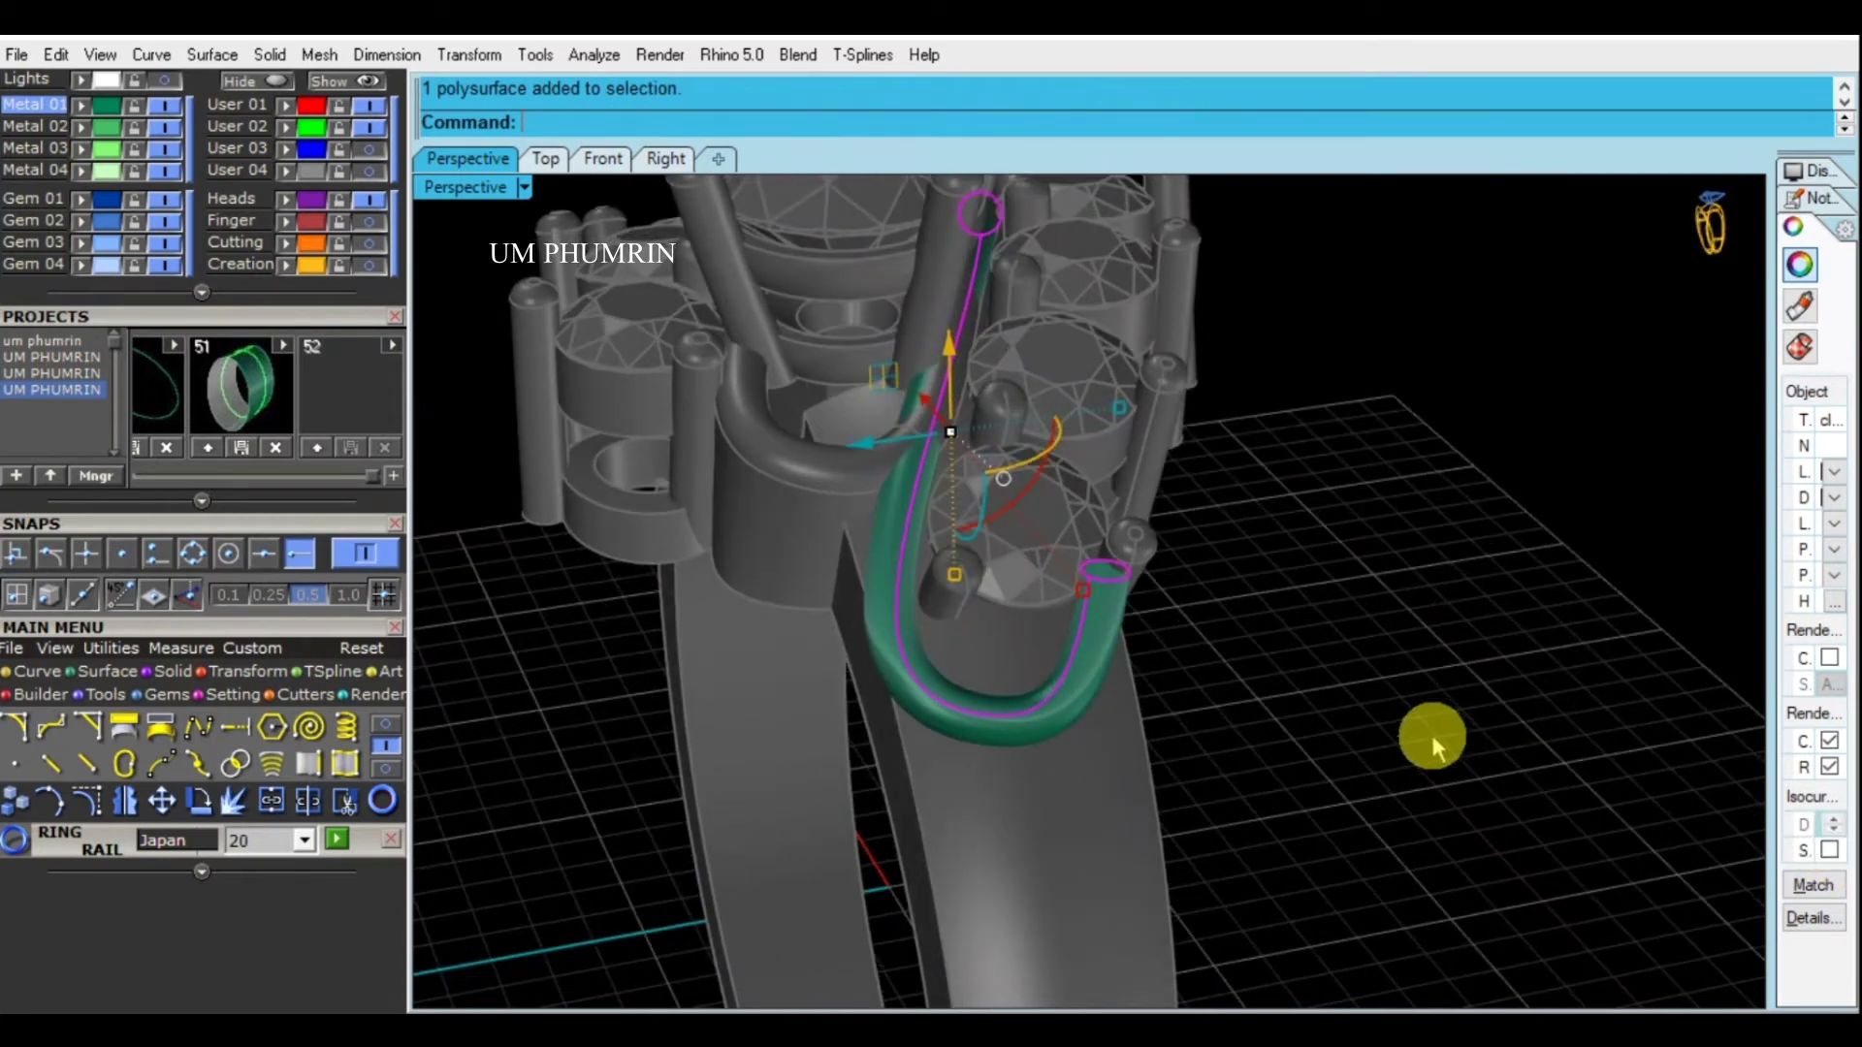
pyautogui.hotkey('ctrl', 'l')
pyautogui.click(1067, 677)
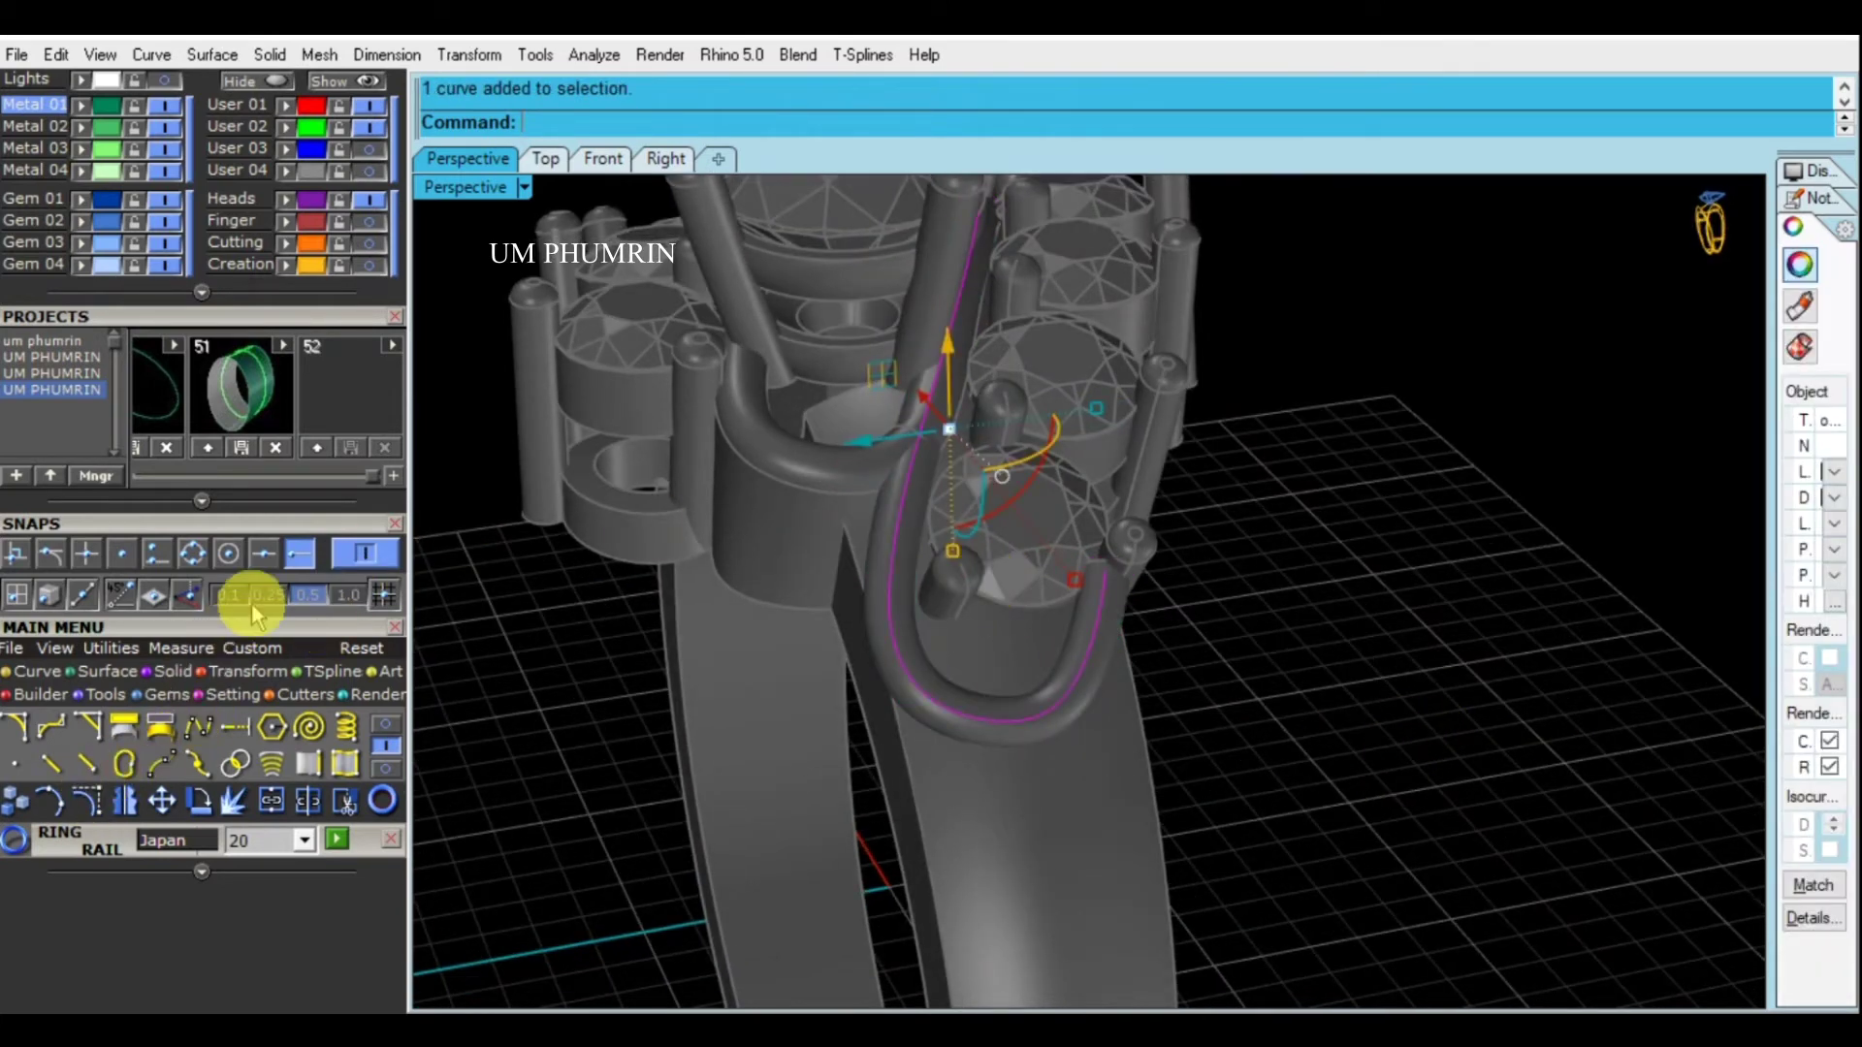
pyautogui.press('Escape')
# Switch Perspective to X-Ray, select curve-end control points and rotate the end about 25 degrees
pyautogui.click(475, 187)
pyautogui.click(669, 209)
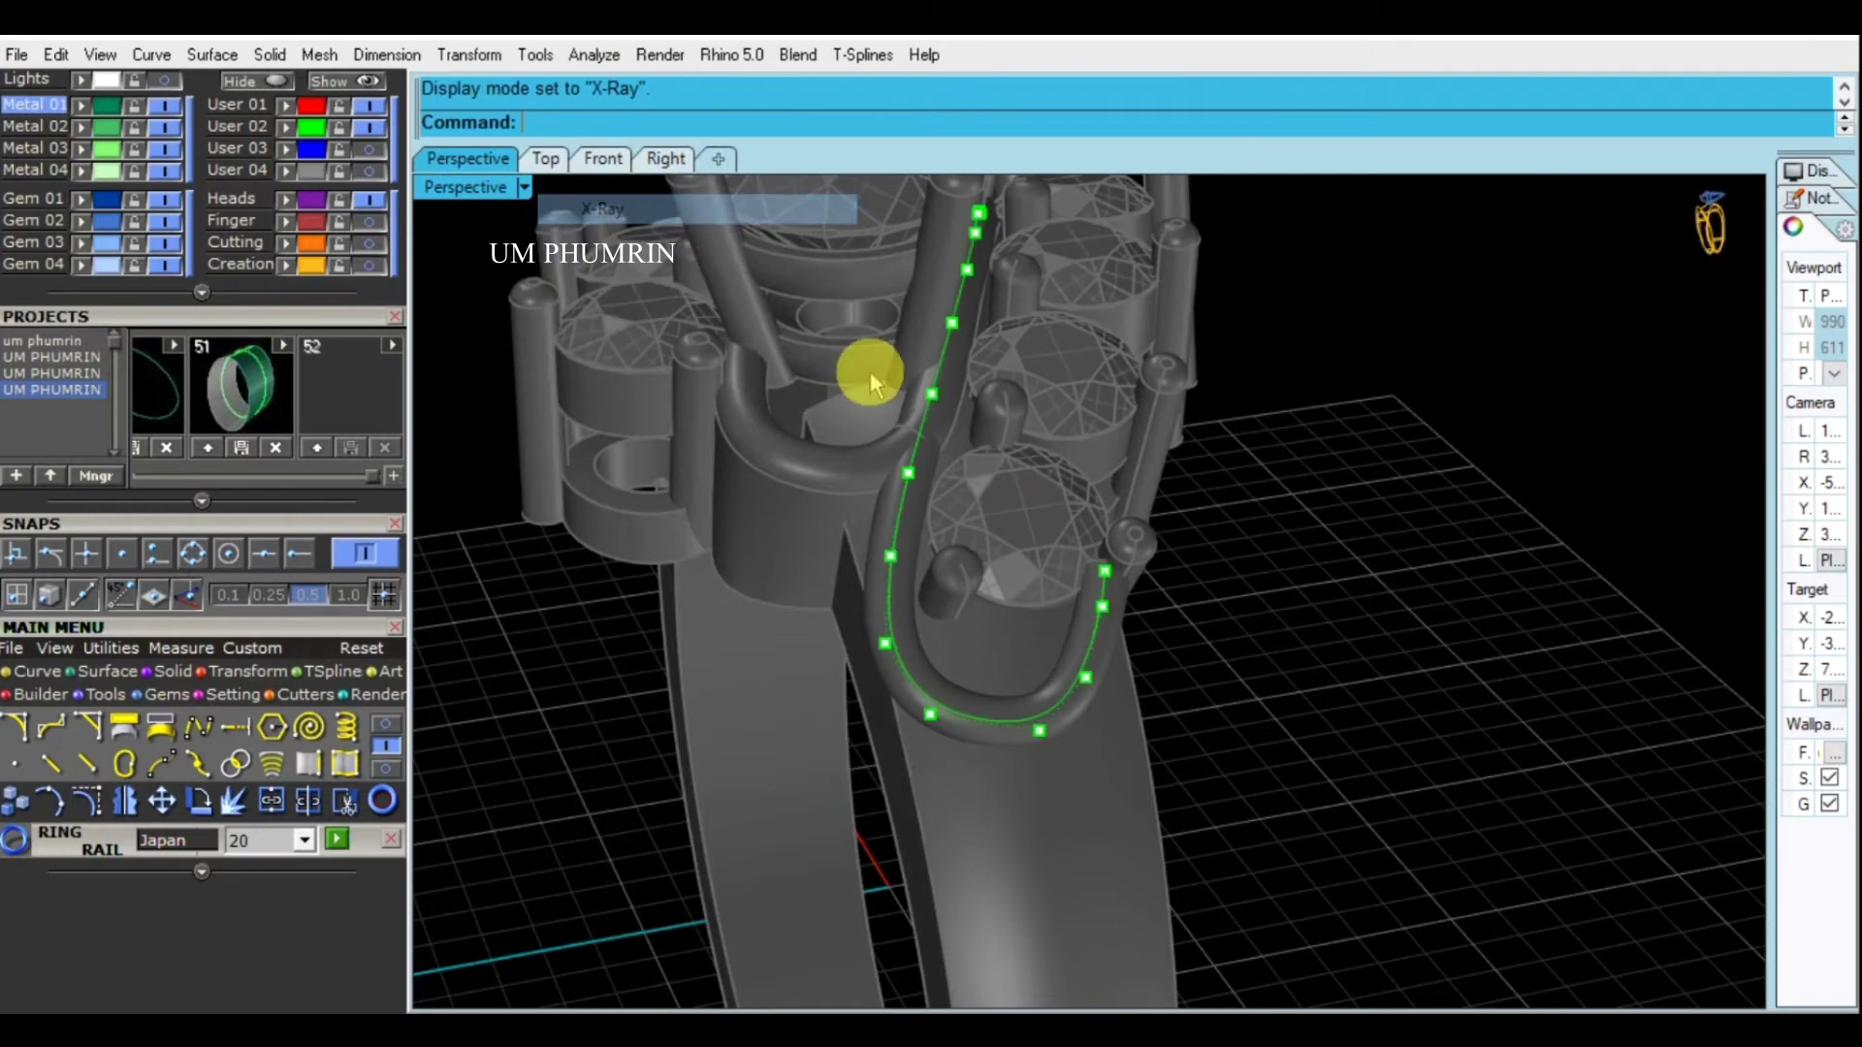
pyautogui.scroll(3, 1103, 679)
pyautogui.click(1103, 677)
pyautogui.scroll(3, 1103, 677)
pyautogui.scroll(2, 1031, 636)
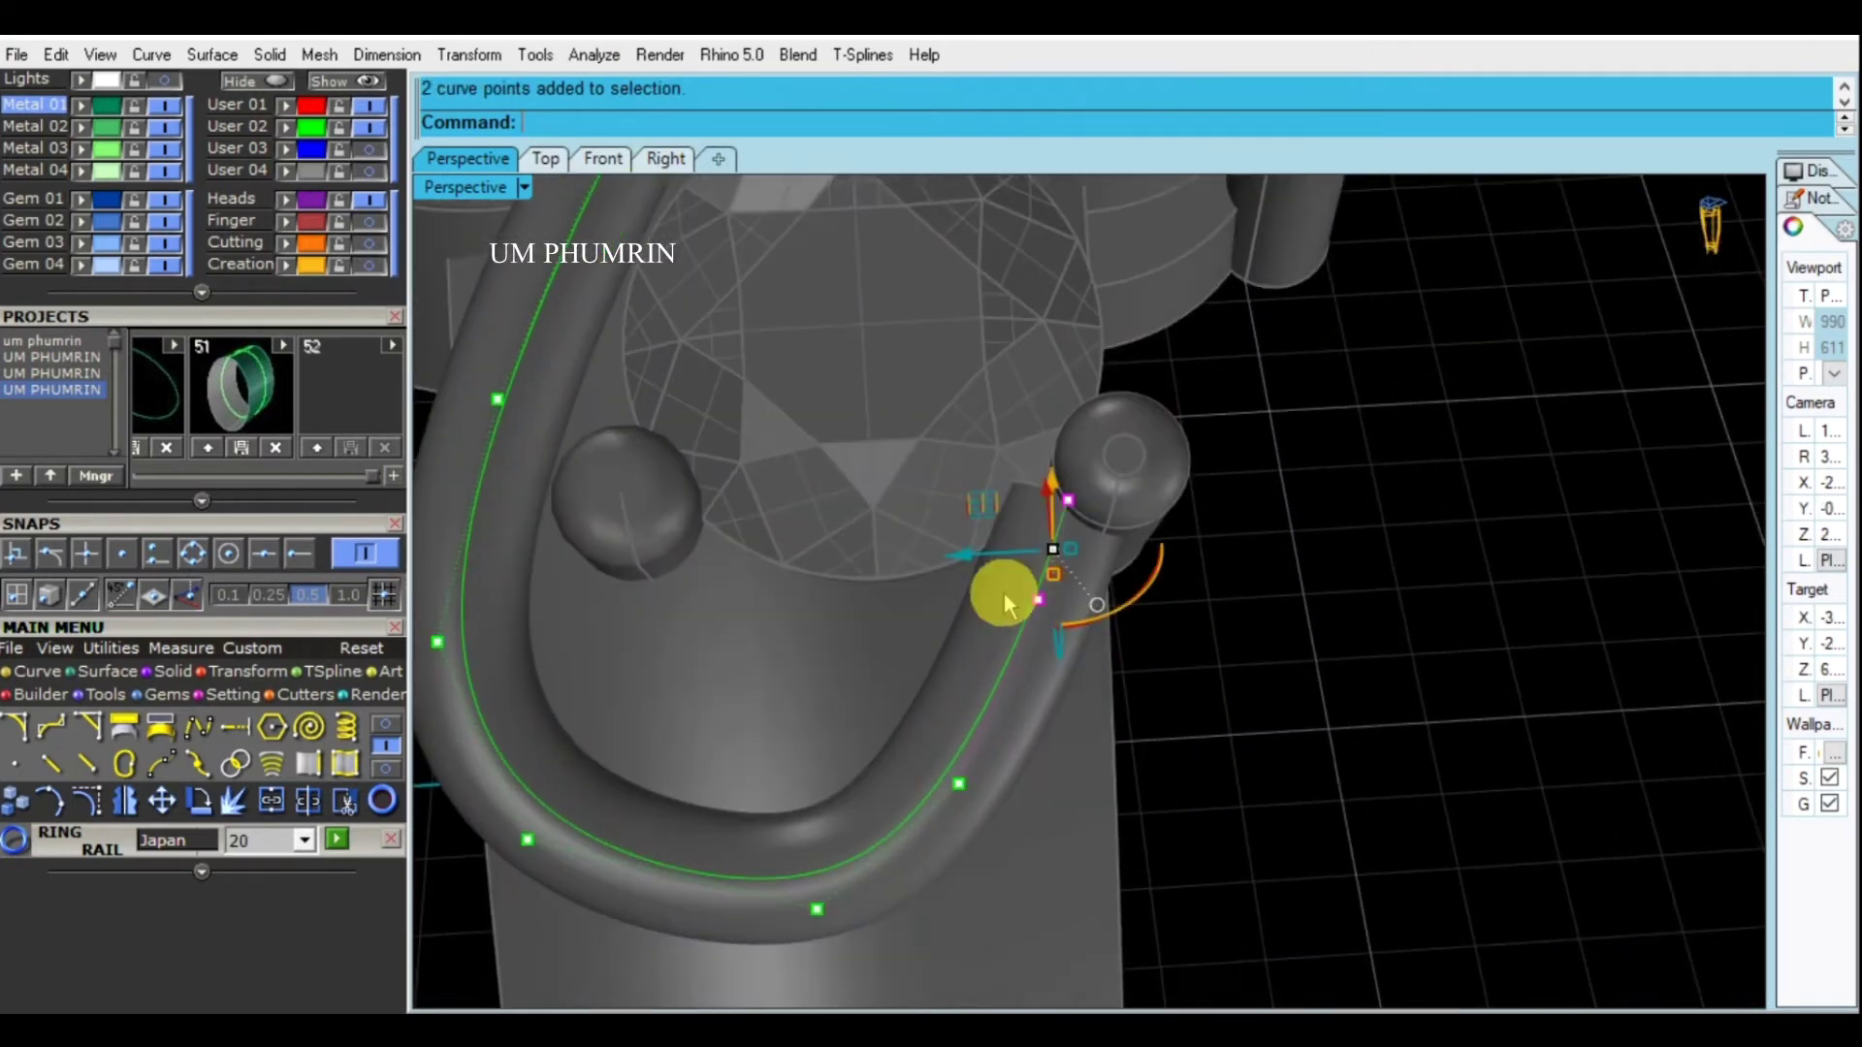
pyautogui.scroll(3, 1005, 602)
pyautogui.scroll(-3, 1057, 543)
pyautogui.click(1130, 582)
pyautogui.moveTo(1206, 561)
pyautogui.mouseDown(button='right')
pyautogui.moveTo(1206, 585)
pyautogui.moveTo(1196, 504)
pyautogui.mouseUp(button='right')
pyautogui.moveTo(1225, 561); pyautogui.dragTo(1177, 617)
# Rotate the selected curve points further and check the bend in Front view
pyautogui.scroll(-5, 1093, 433)
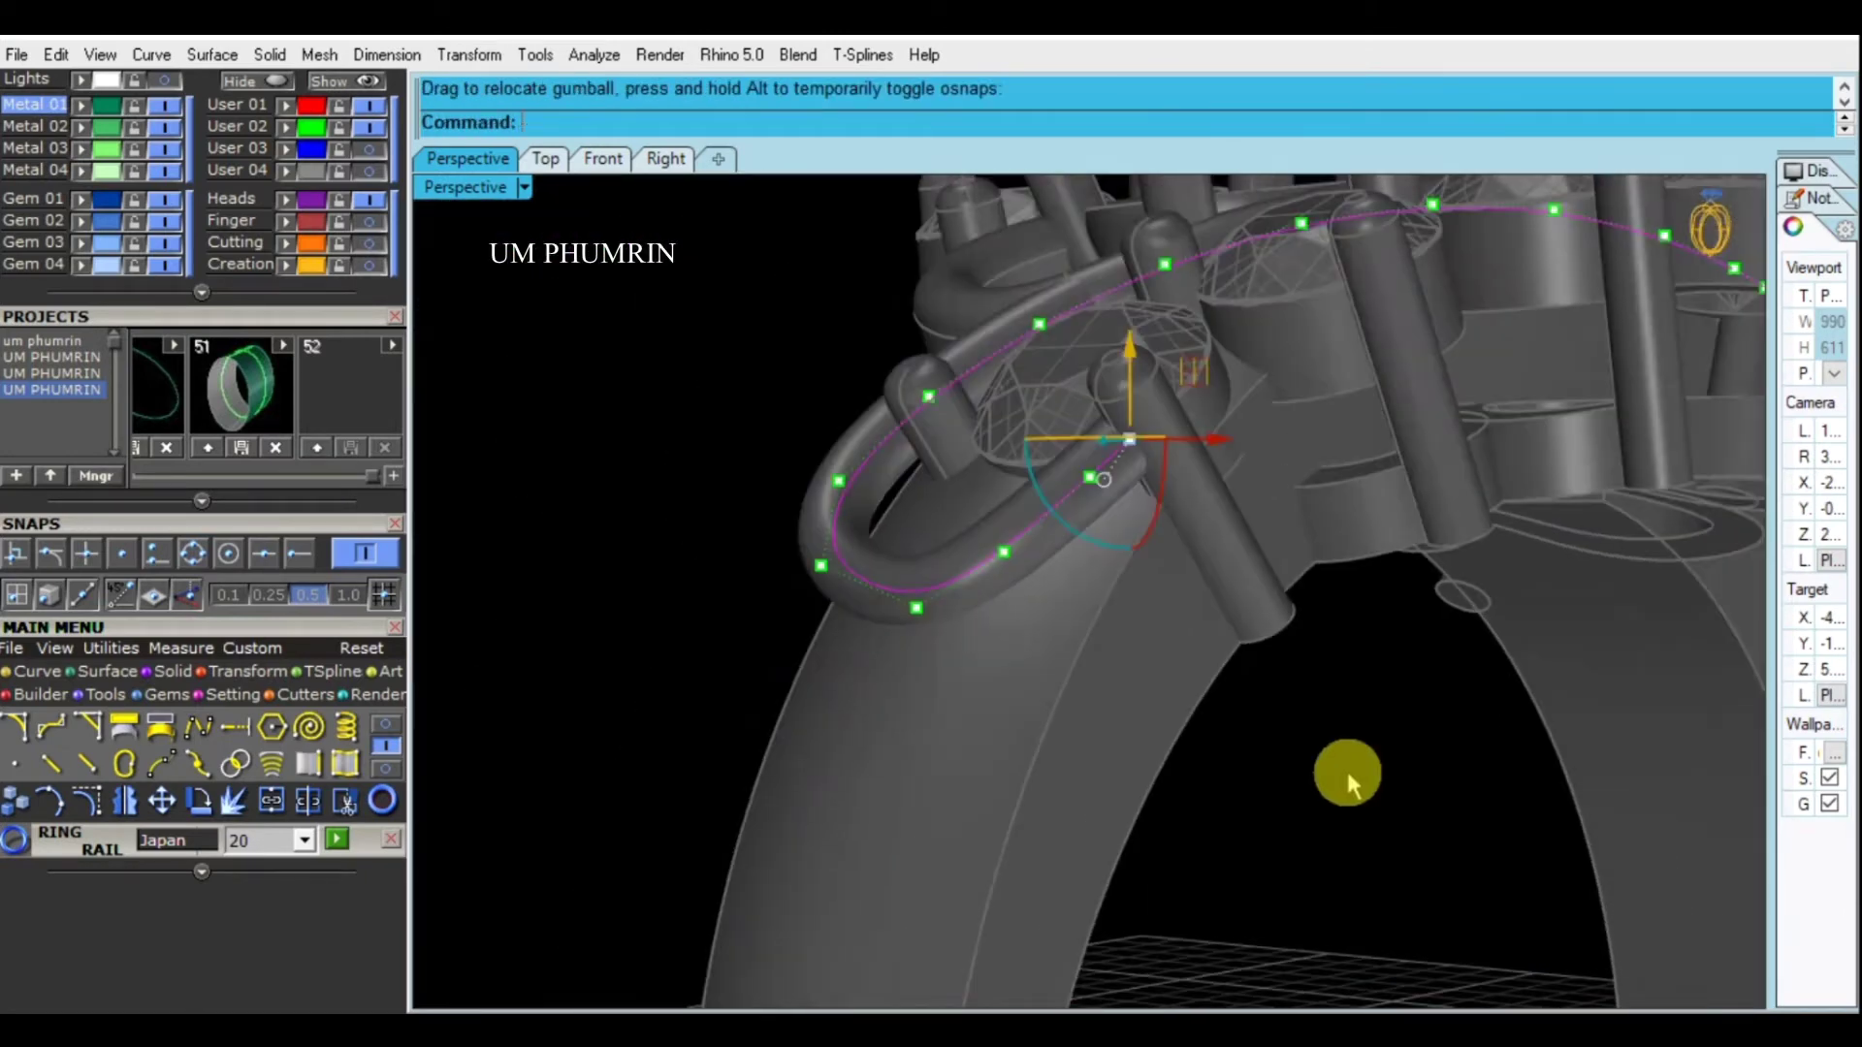
pyautogui.moveTo(1343, 769); pyautogui.dragTo(1105, 624, button='right')
pyautogui.scroll(3, 1085, 547)
pyautogui.moveTo(1085, 547); pyautogui.dragTo(1012, 572, button='right')
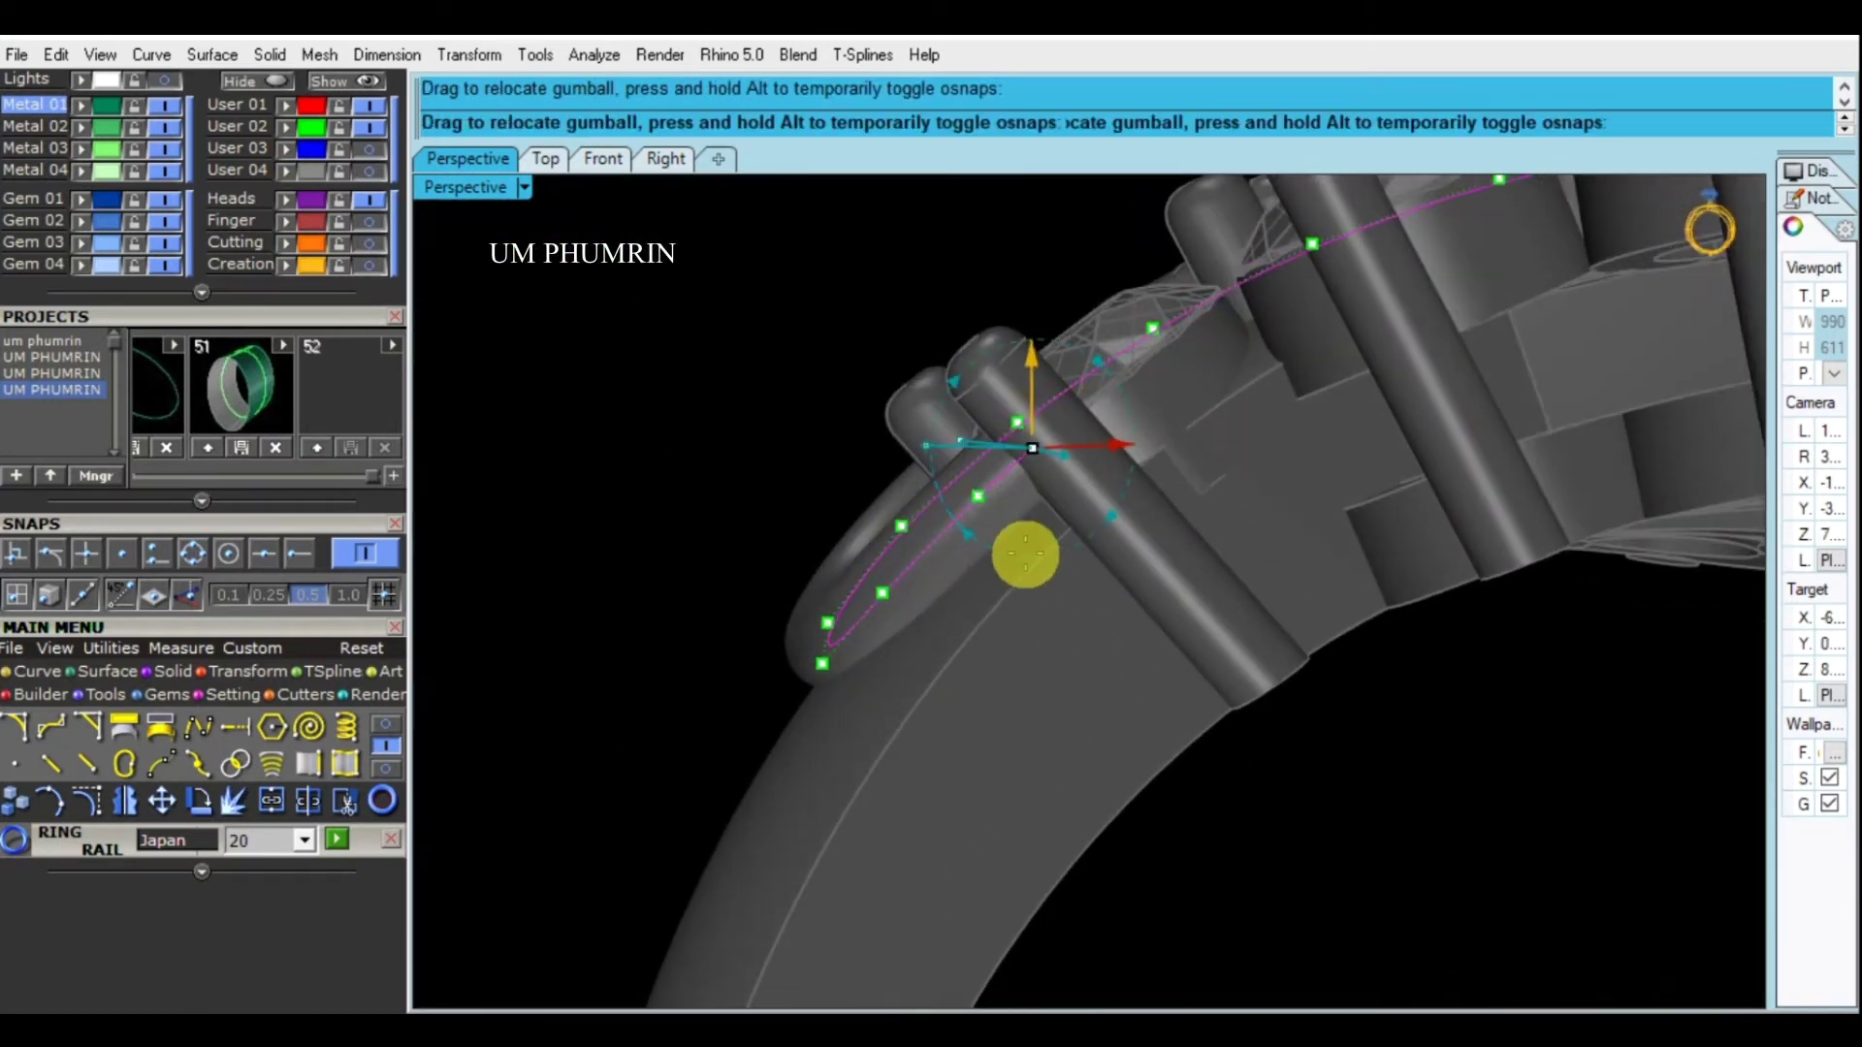
pyautogui.moveTo(1056, 555); pyautogui.dragTo(1056, 556)
pyautogui.moveTo(1210, 632); pyautogui.dragTo(1125, 567, button='right')
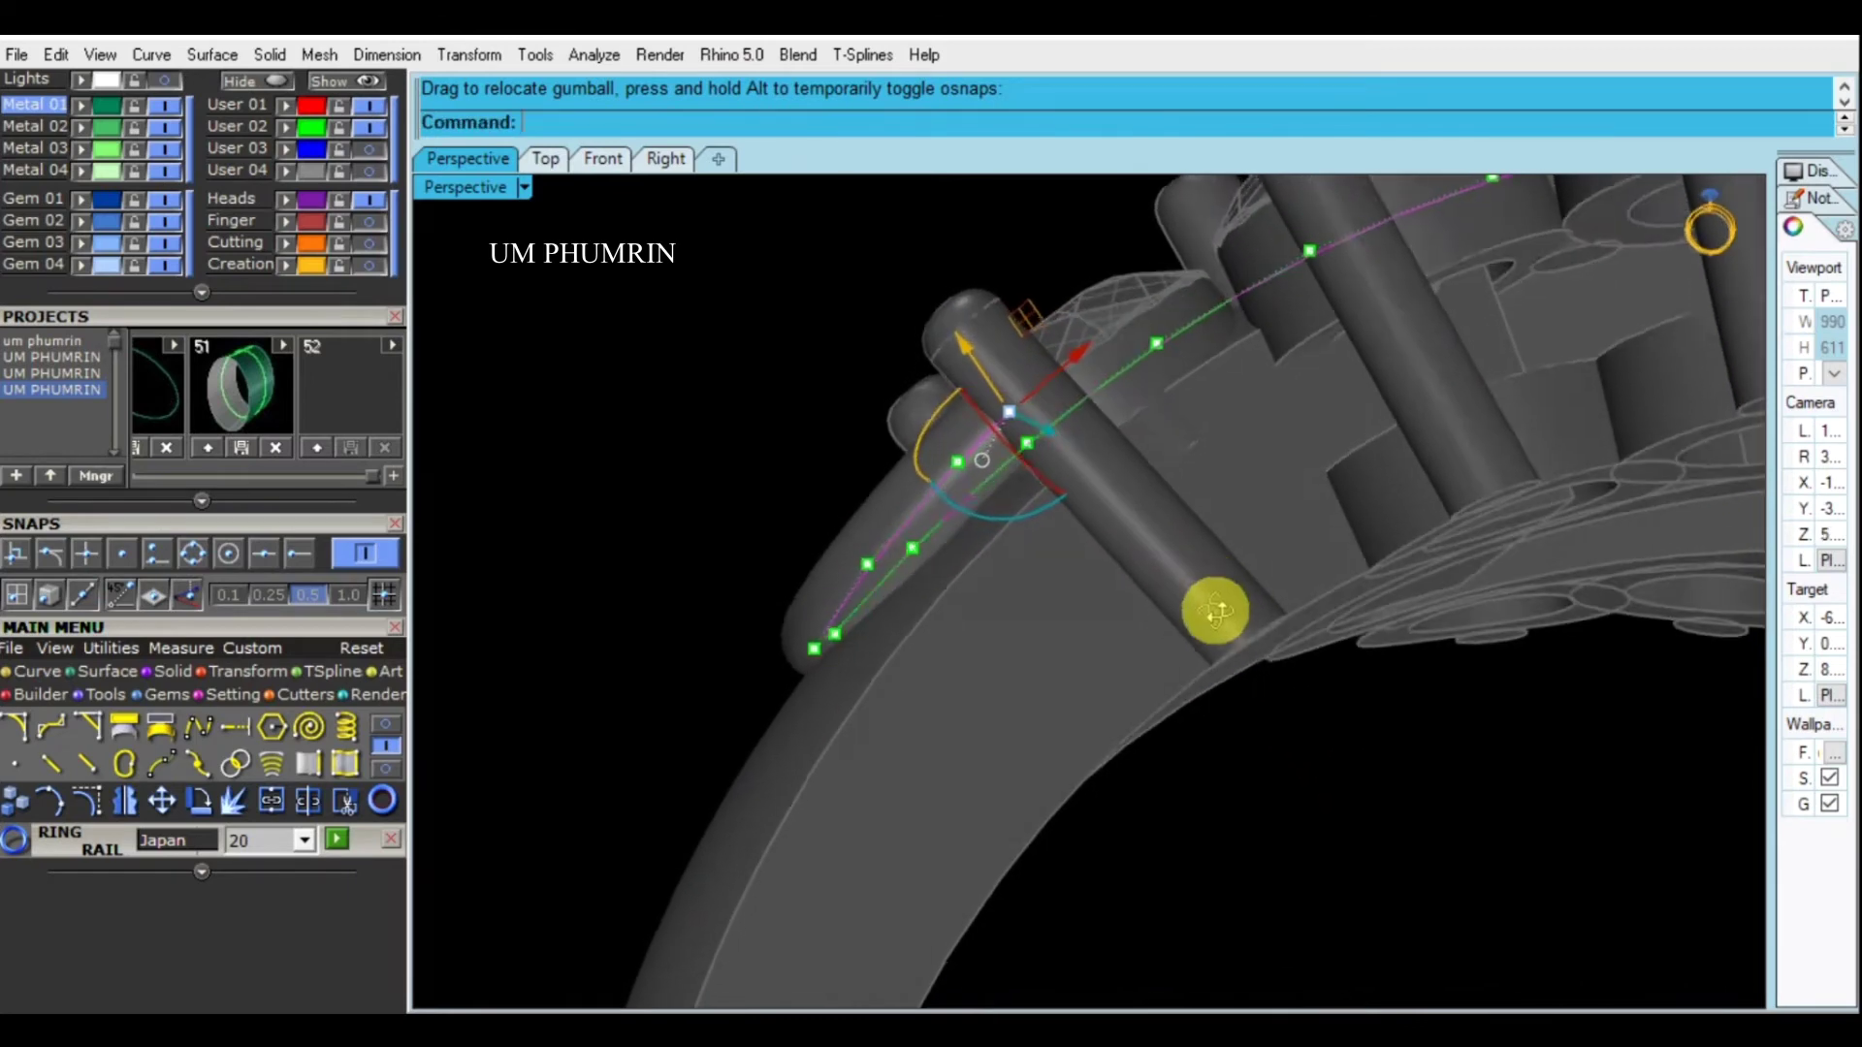
pyautogui.scroll(4, 1008, 504)
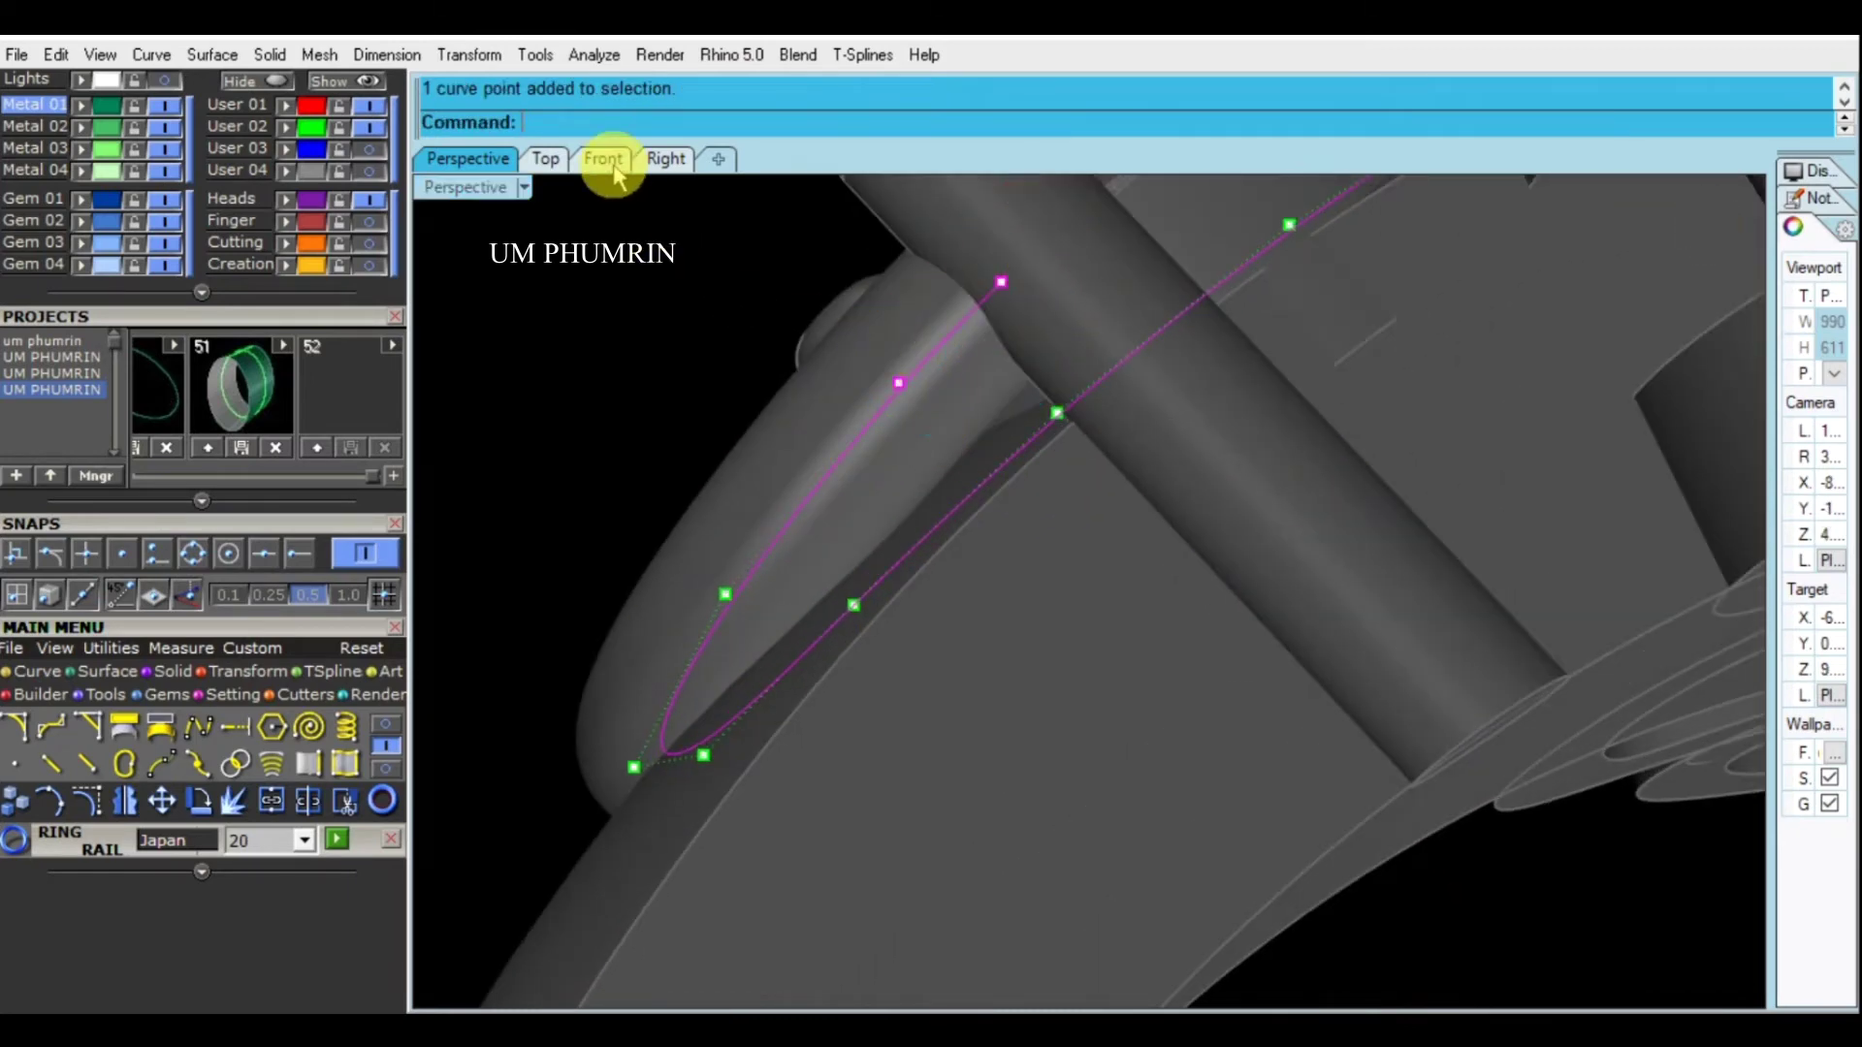
pyautogui.click(611, 163)
pyautogui.scroll(5, 636, 444)
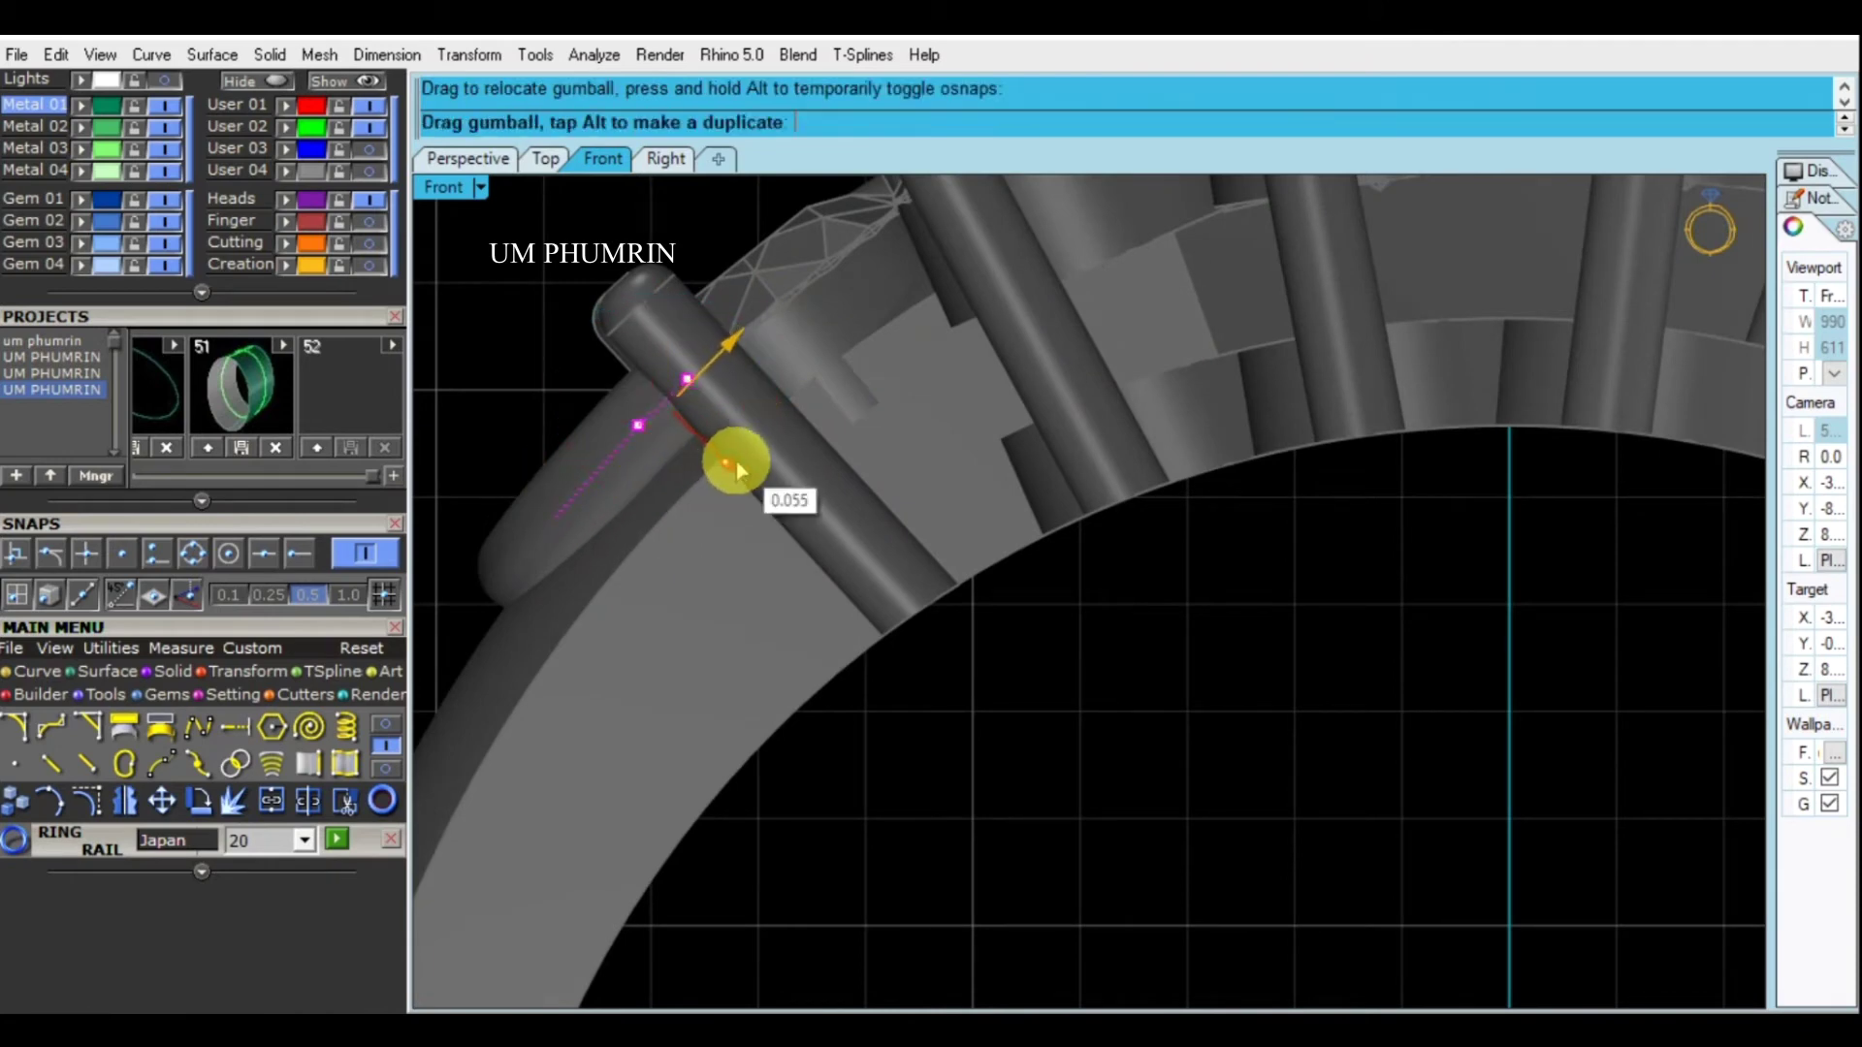
pyautogui.click(473, 167)
pyautogui.moveTo(1072, 491)
pyautogui.mouseDown(button='right')
pyautogui.moveTo(1359, 653)
pyautogui.moveTo(1383, 614)
pyautogui.moveTo(1279, 602)
pyautogui.moveTo(1322, 582)
pyautogui.moveTo(1174, 587)
pyautogui.mouseUp(button='right')
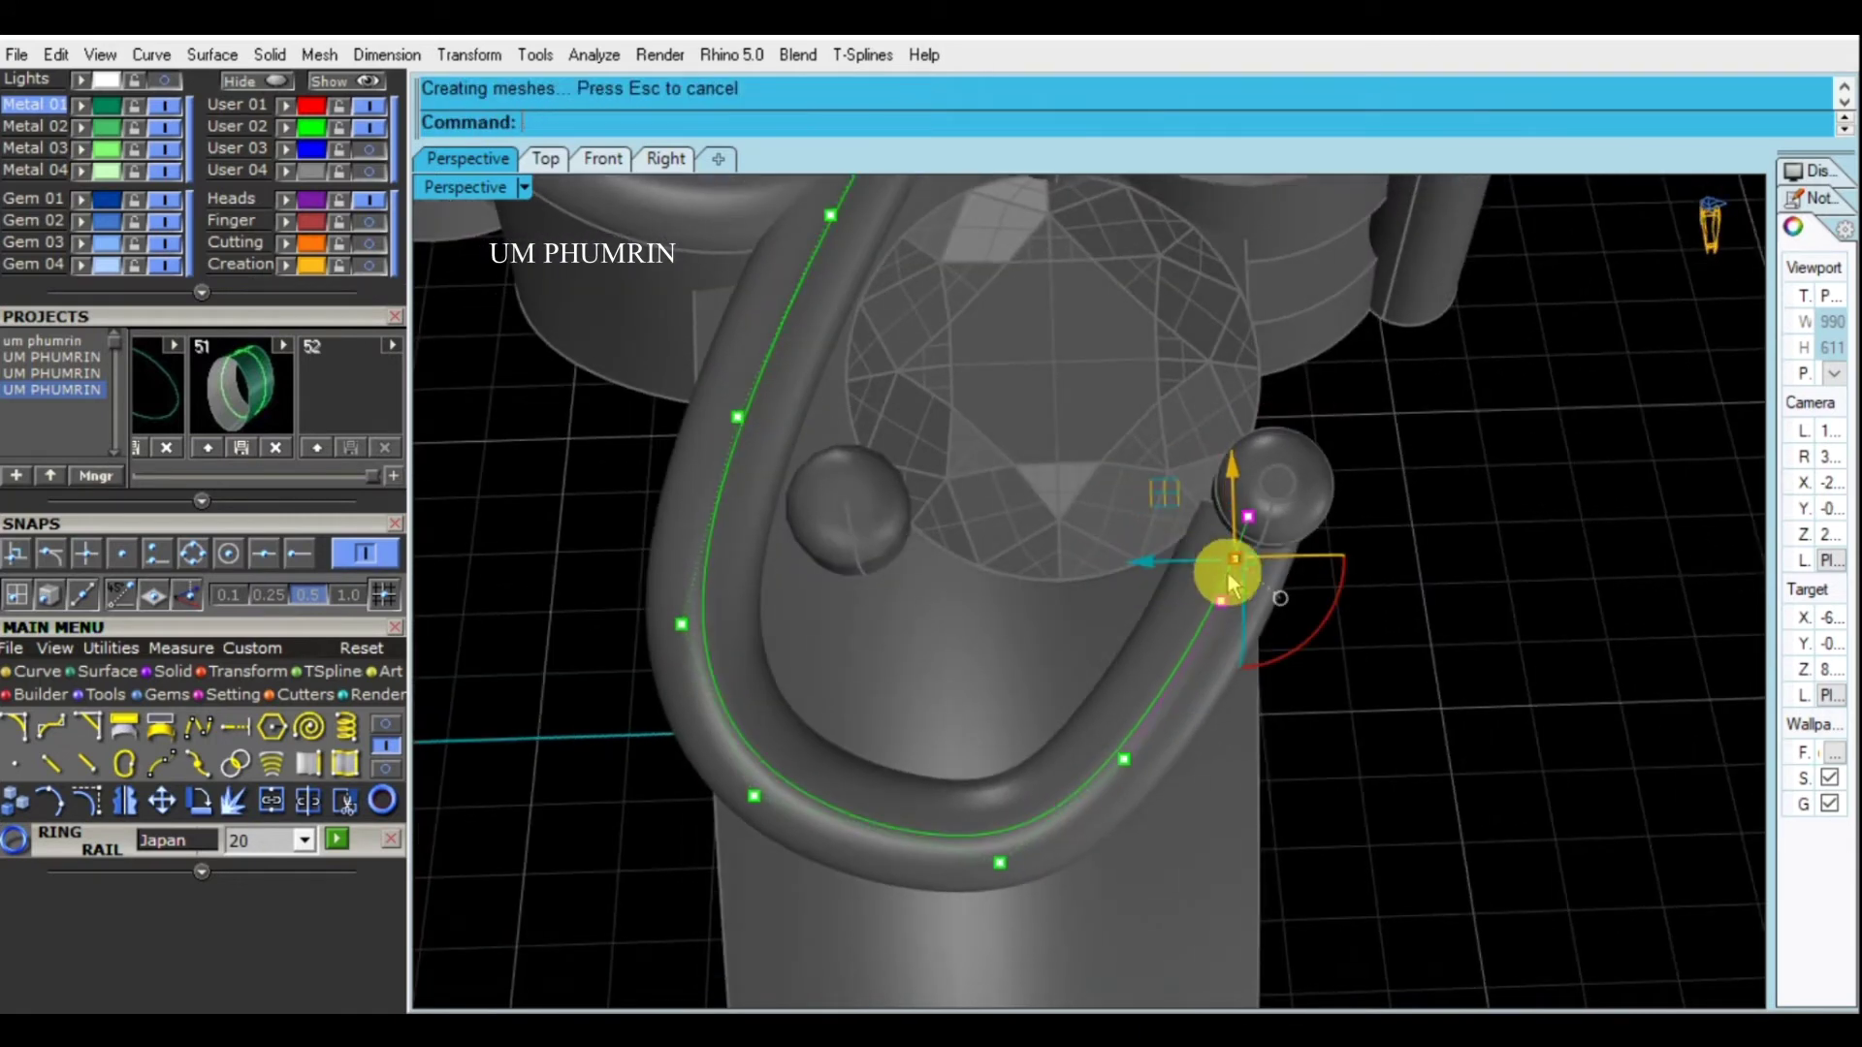
# Move the curve point near the bead and rotate the curve's end points downward
pyautogui.click(1248, 516)
pyautogui.scroll(3, 1224, 526)
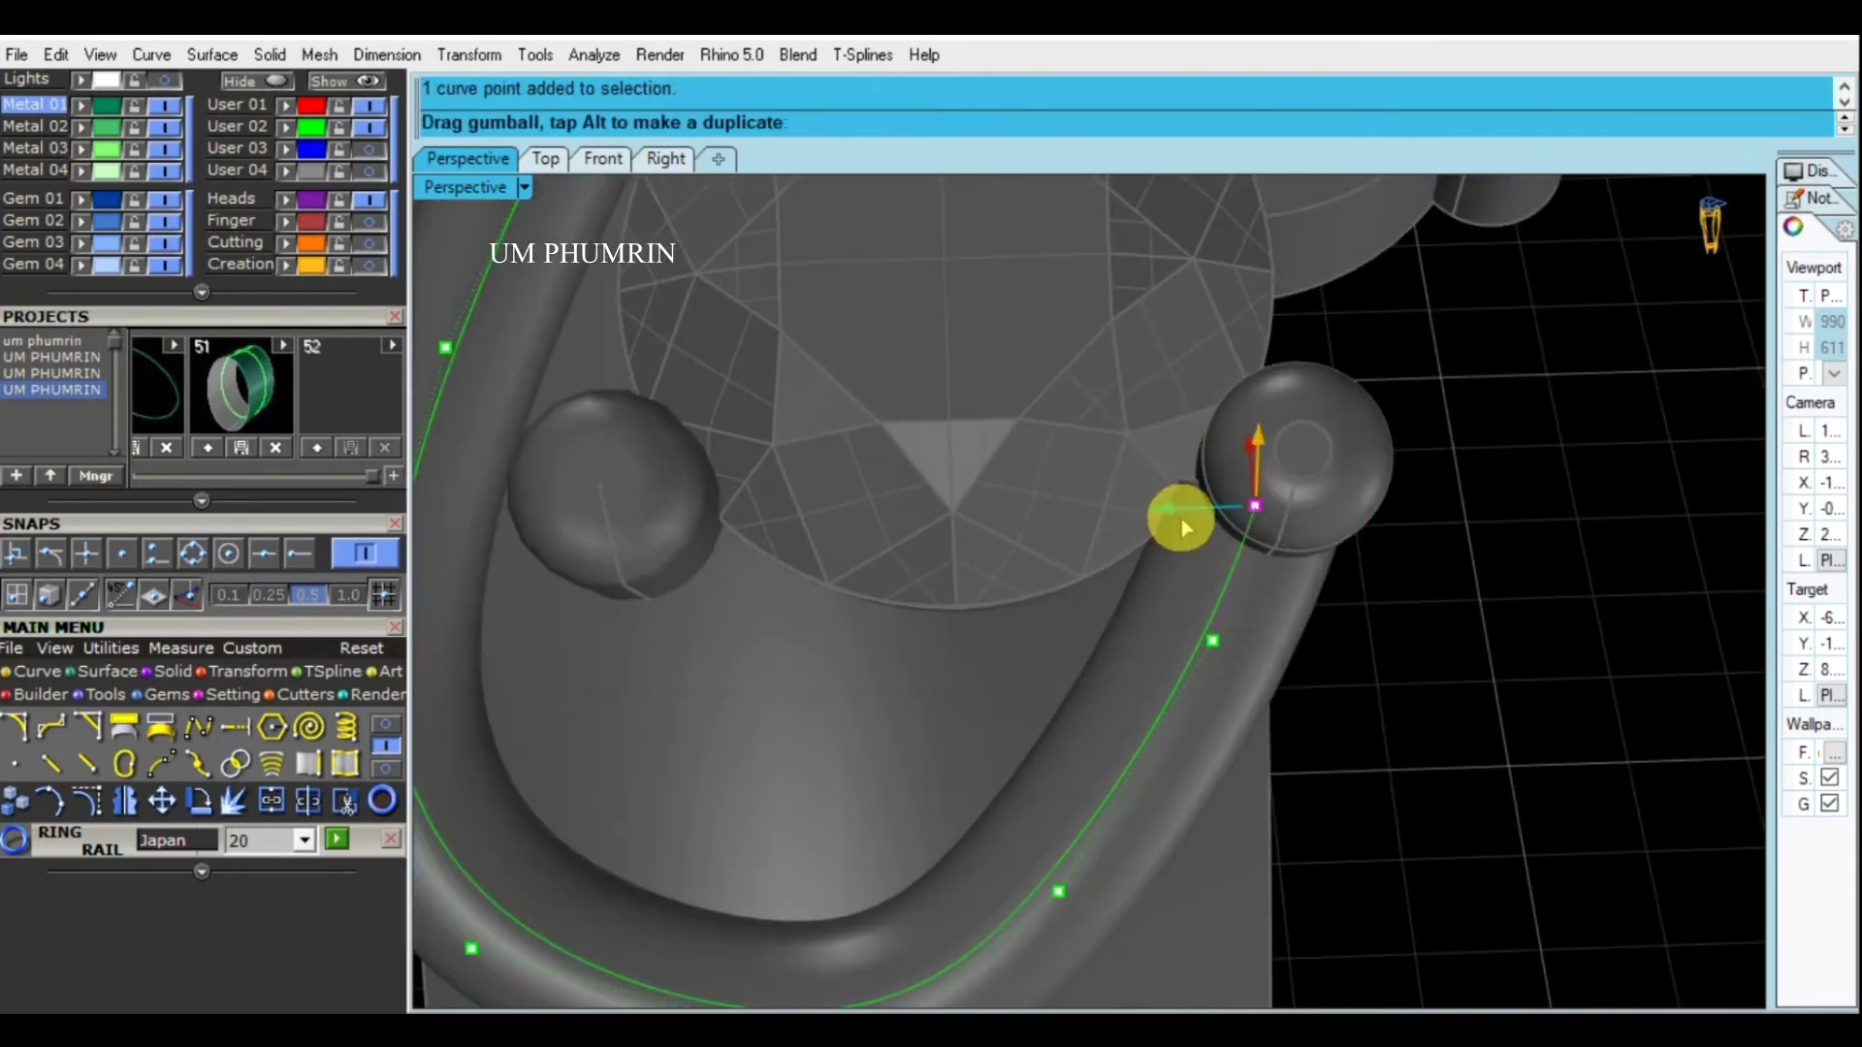
pyautogui.moveTo(1188, 524); pyautogui.dragTo(1185, 521)
pyautogui.moveTo(1185, 521)
pyautogui.mouseDown(button='right')
pyautogui.moveTo(1247, 541)
pyautogui.moveTo(1268, 602)
pyautogui.moveTo(1328, 590)
pyautogui.moveTo(1314, 574)
pyautogui.moveTo(1369, 633)
pyautogui.moveTo(1448, 582)
pyautogui.moveTo(1408, 629)
pyautogui.moveTo(1280, 599)
pyautogui.moveTo(1094, 637)
pyautogui.mouseUp(button='right')
pyautogui.moveTo(1276, 766)
pyautogui.mouseDown(button='right')
pyautogui.moveTo(1418, 718)
pyautogui.moveTo(1238, 665)
pyautogui.moveTo(1280, 714)
pyautogui.moveTo(922, 515)
pyautogui.moveTo(993, 580)
pyautogui.mouseUp(button='right')
pyautogui.click(1417, 719)
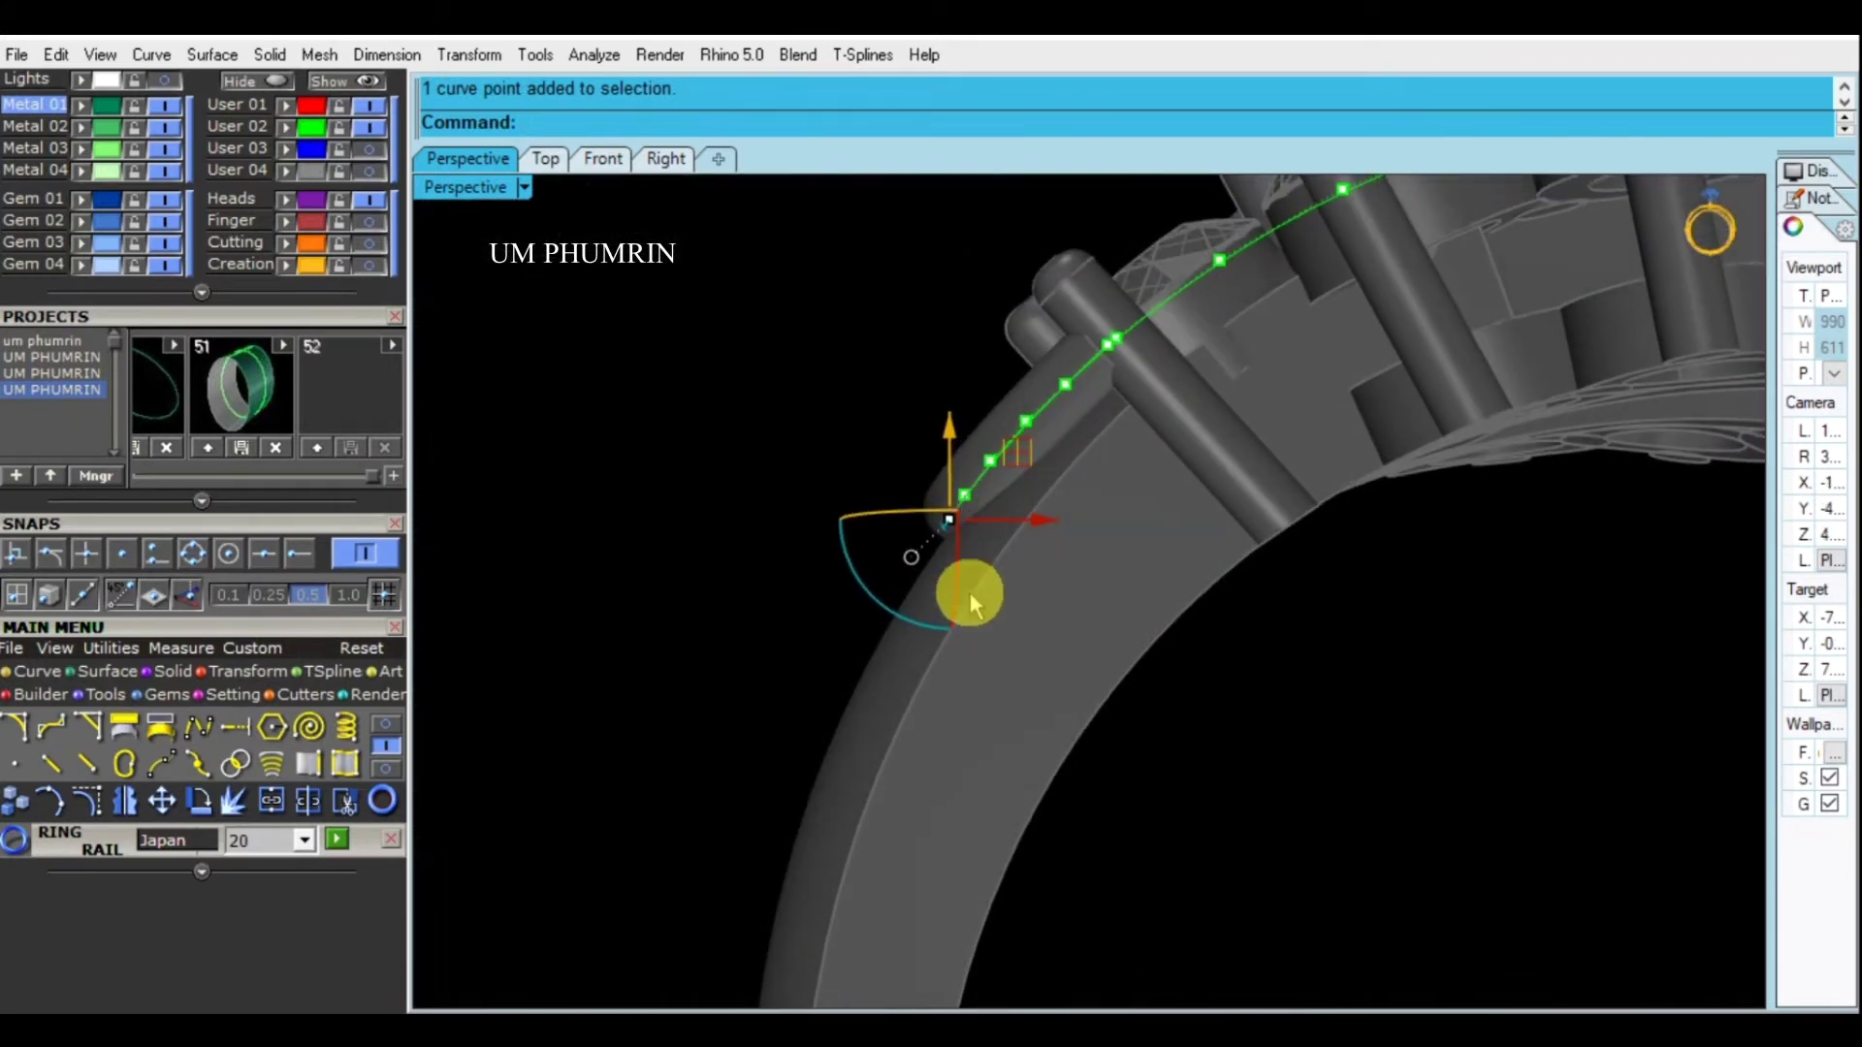
pyautogui.moveTo(912, 618); pyautogui.dragTo(1025, 628)
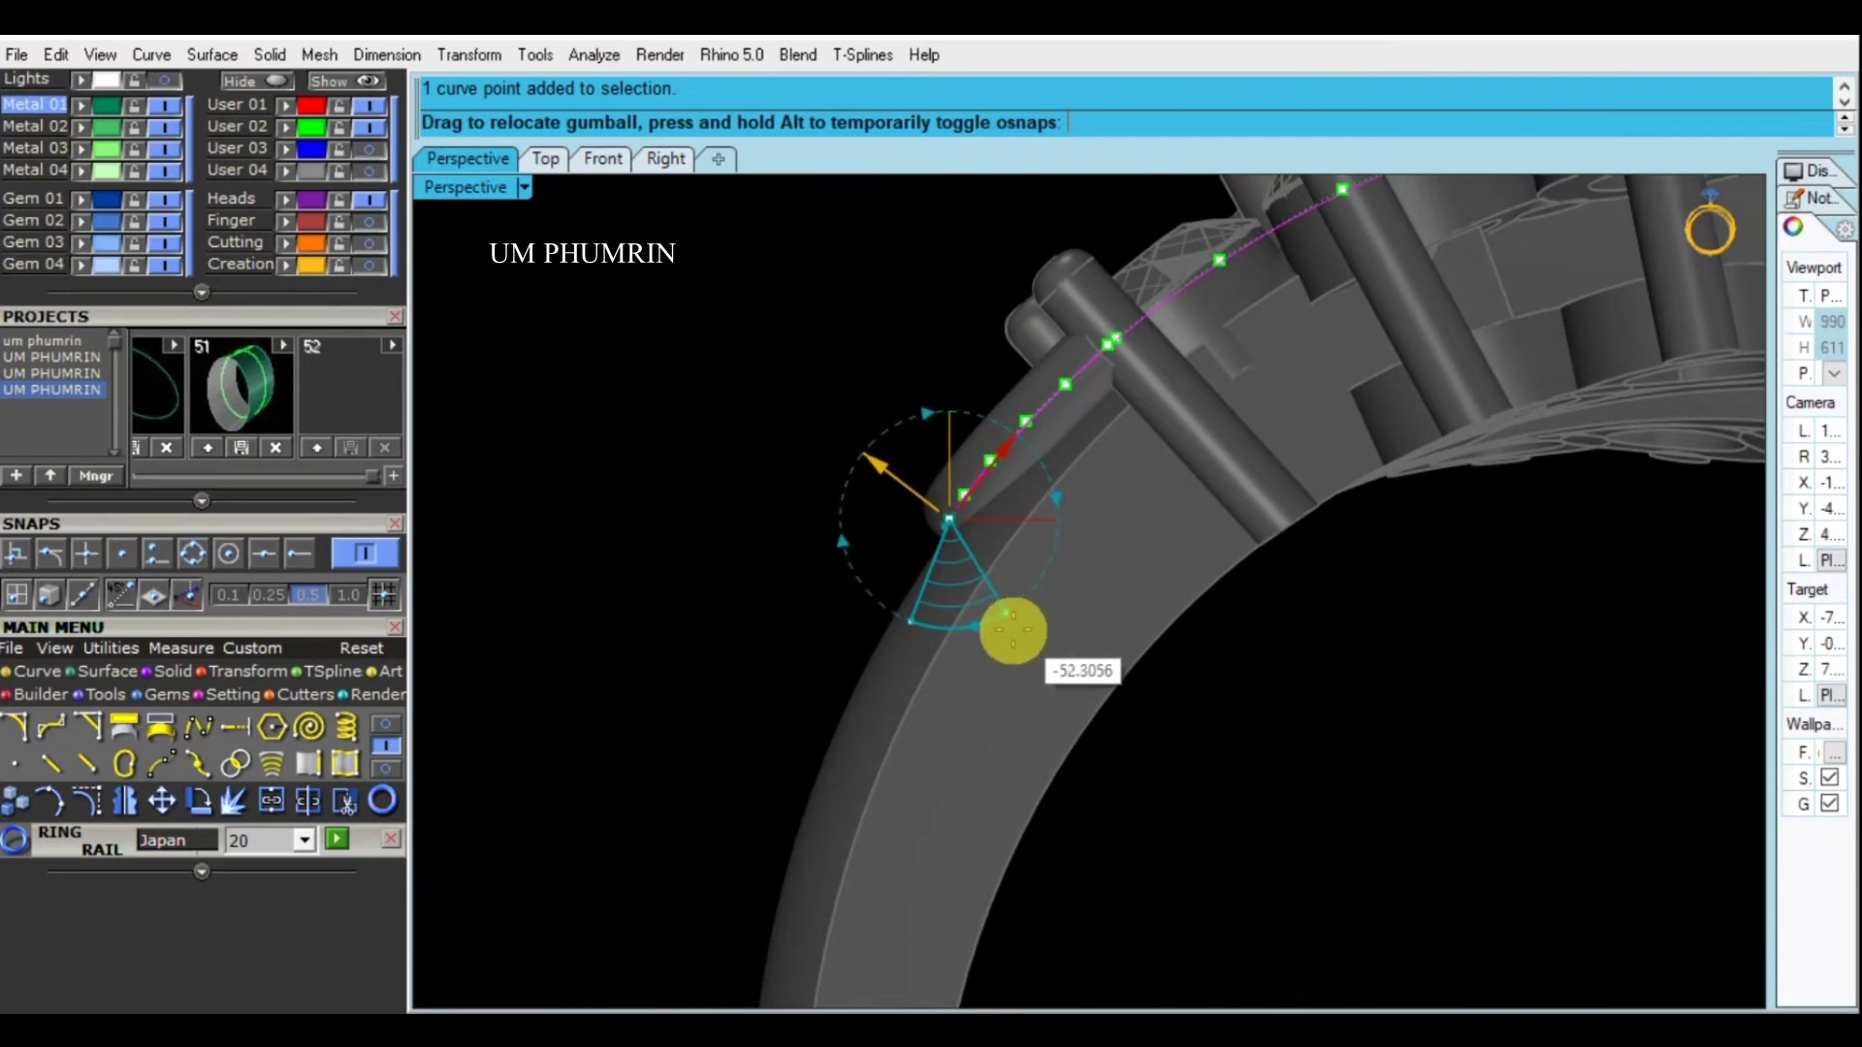
pyautogui.moveTo(1141, 583)
pyautogui.mouseDown(button='right')
pyautogui.moveTo(1131, 631)
pyautogui.moveTo(1081, 580)
pyautogui.moveTo(1113, 540)
pyautogui.moveTo(1085, 549)
pyautogui.moveTo(1125, 538)
pyautogui.moveTo(1243, 579)
pyautogui.moveTo(1294, 653)
pyautogui.moveTo(1306, 491)
pyautogui.moveTo(1311, 519)
pyautogui.moveTo(1088, 523)
pyautogui.moveTo(914, 582)
pyautogui.moveTo(1110, 577)
pyautogui.moveTo(972, 632)
pyautogui.mouseUp(button='right')
# Rotate and nudge the left-side curve points so the 0.85 tube wraps the side stone
pyautogui.moveTo(972, 632); pyautogui.dragTo(1045, 638)
pyautogui.moveTo(1115, 602)
pyautogui.mouseDown(button='right')
pyautogui.moveTo(1185, 595)
pyautogui.moveTo(1405, 727)
pyautogui.moveTo(1212, 603)
pyautogui.moveTo(1234, 553)
pyautogui.moveTo(1185, 634)
pyautogui.mouseUp(button='right')
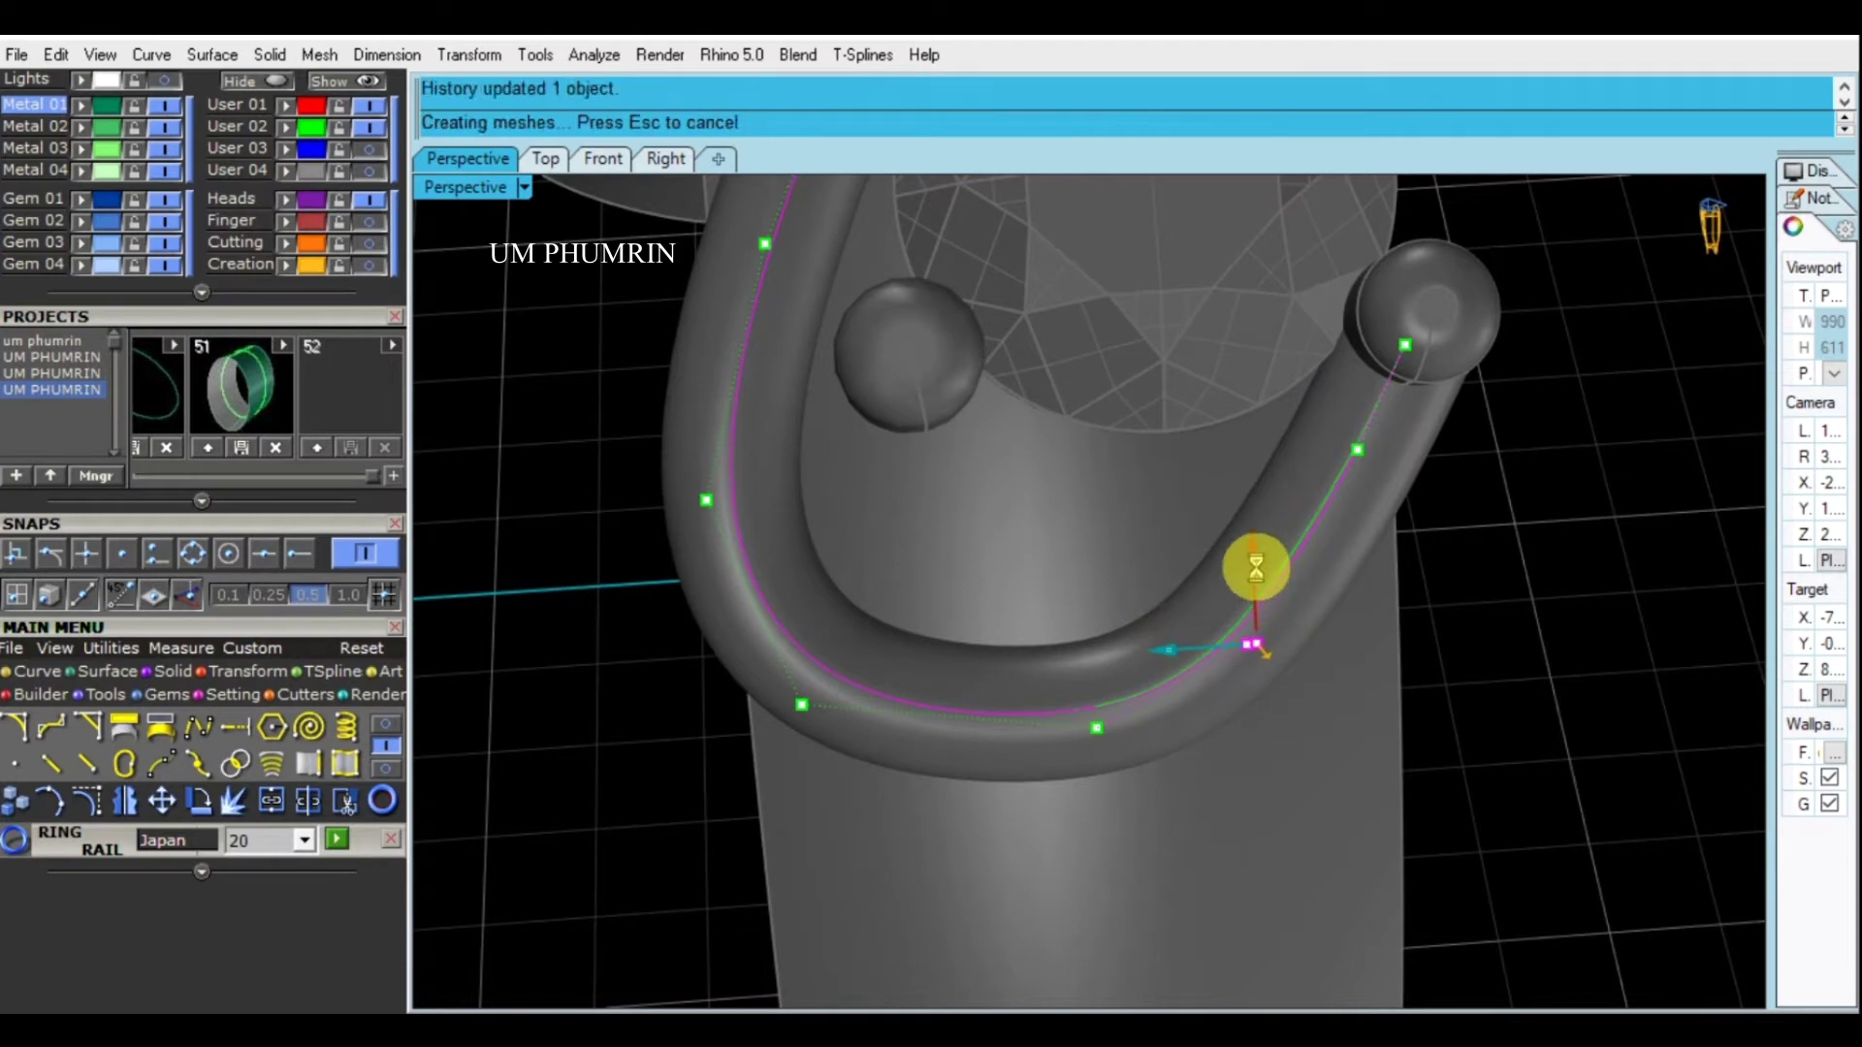
pyautogui.moveTo(1265, 540); pyautogui.dragTo(1263, 533)
pyautogui.moveTo(1263, 534)
pyautogui.mouseDown(button='right')
pyautogui.moveTo(1317, 572)
pyautogui.moveTo(1229, 603)
pyautogui.mouseUp(button='right')
pyautogui.moveTo(1265, 607); pyautogui.dragTo(1266, 606)
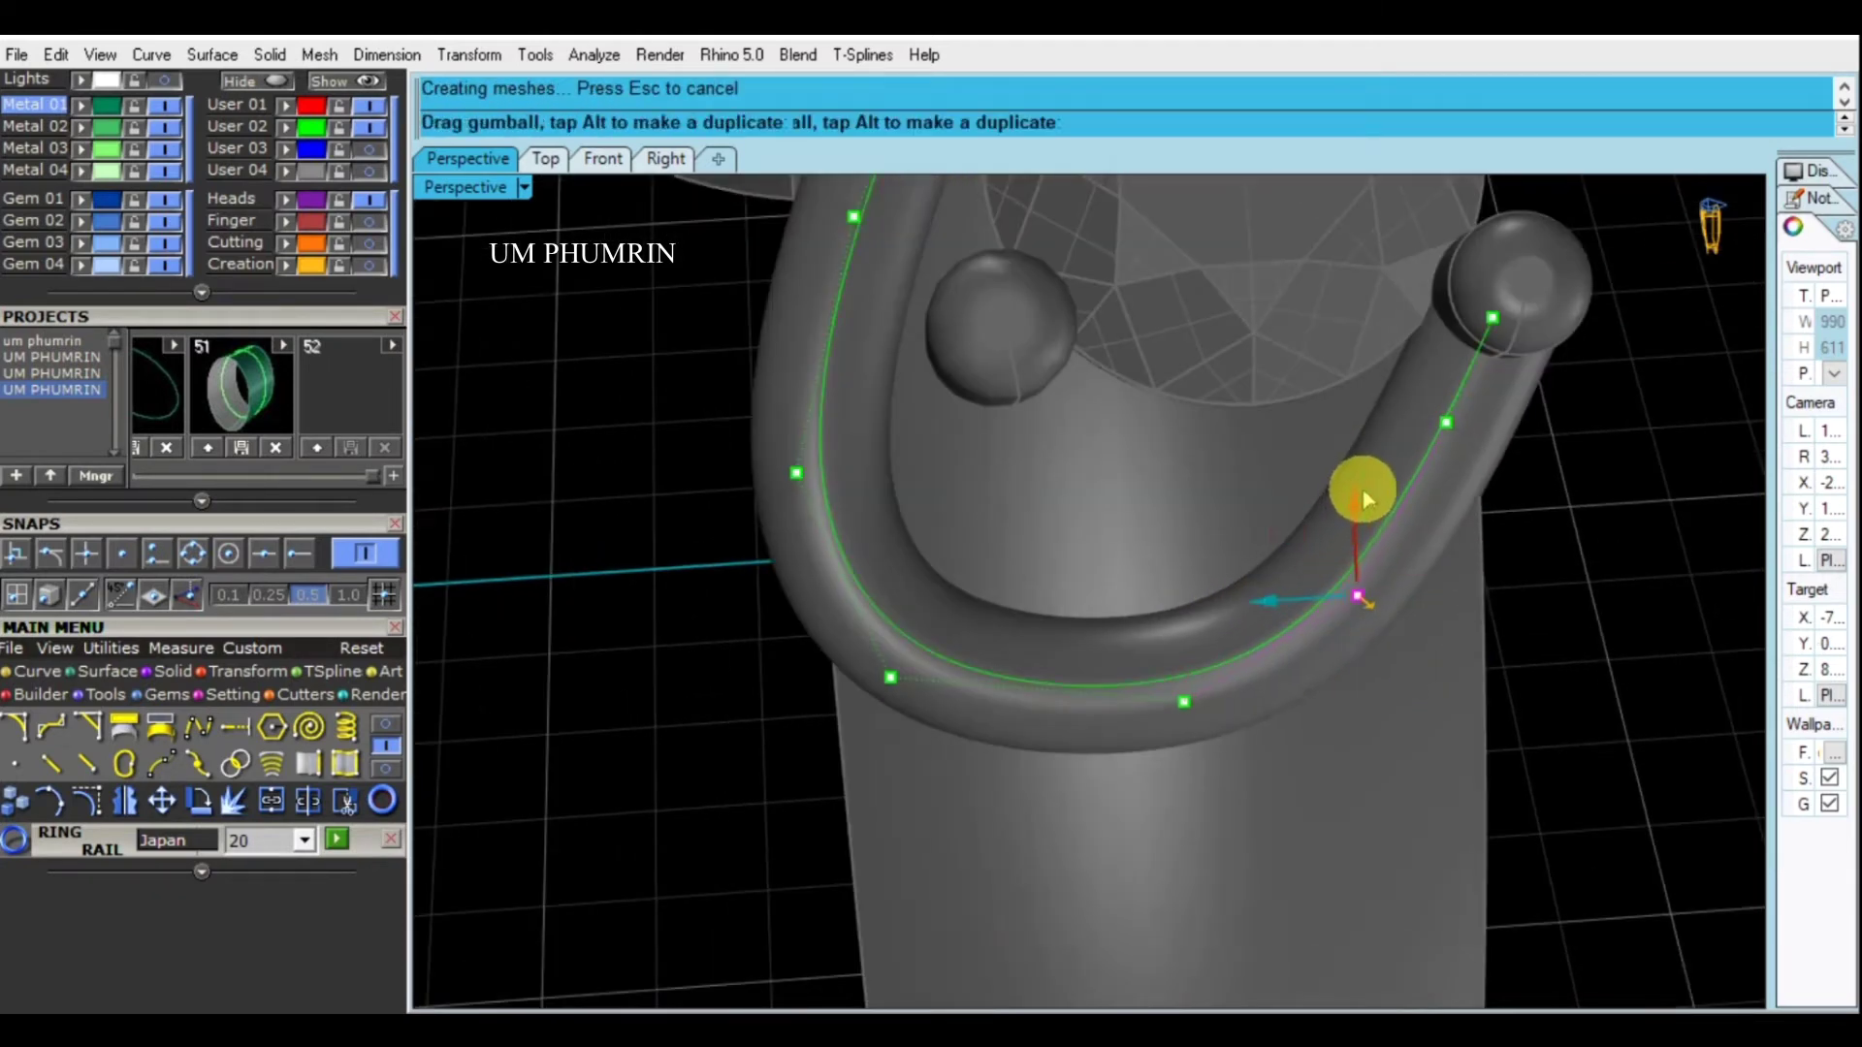
pyautogui.moveTo(1363, 500)
pyautogui.mouseDown(button='right')
pyautogui.moveTo(1288, 582)
pyautogui.moveTo(1598, 708)
pyautogui.mouseUp(button='right')
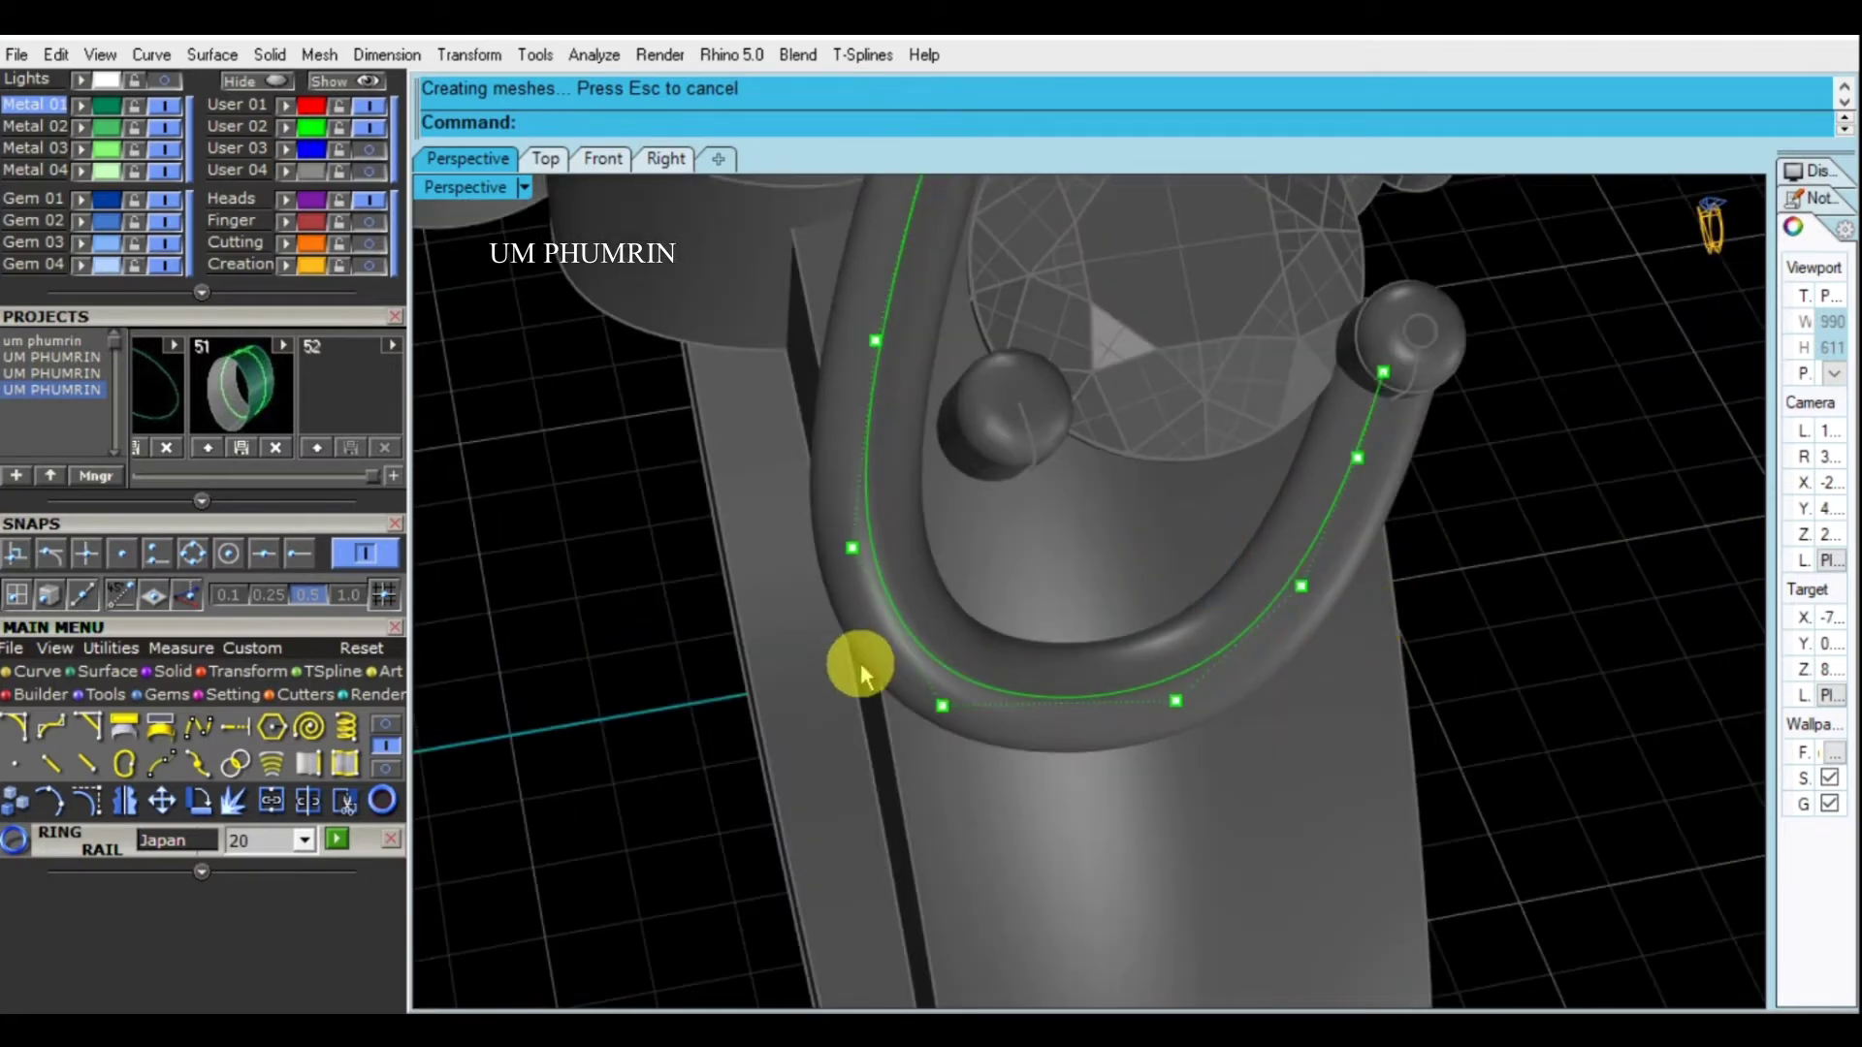
pyautogui.moveTo(1043, 752)
pyautogui.mouseDown(button='right')
pyautogui.moveTo(918, 652)
pyautogui.moveTo(998, 666)
pyautogui.moveTo(873, 582)
pyautogui.moveTo(883, 601)
pyautogui.mouseUp(button='right')
pyautogui.moveTo(890, 645); pyautogui.dragTo(979, 681)
pyautogui.moveTo(906, 540)
pyautogui.mouseDown(button='right')
pyautogui.moveTo(857, 599)
pyautogui.moveTo(1122, 602)
pyautogui.moveTo(1002, 620)
pyautogui.mouseUp(button='right')
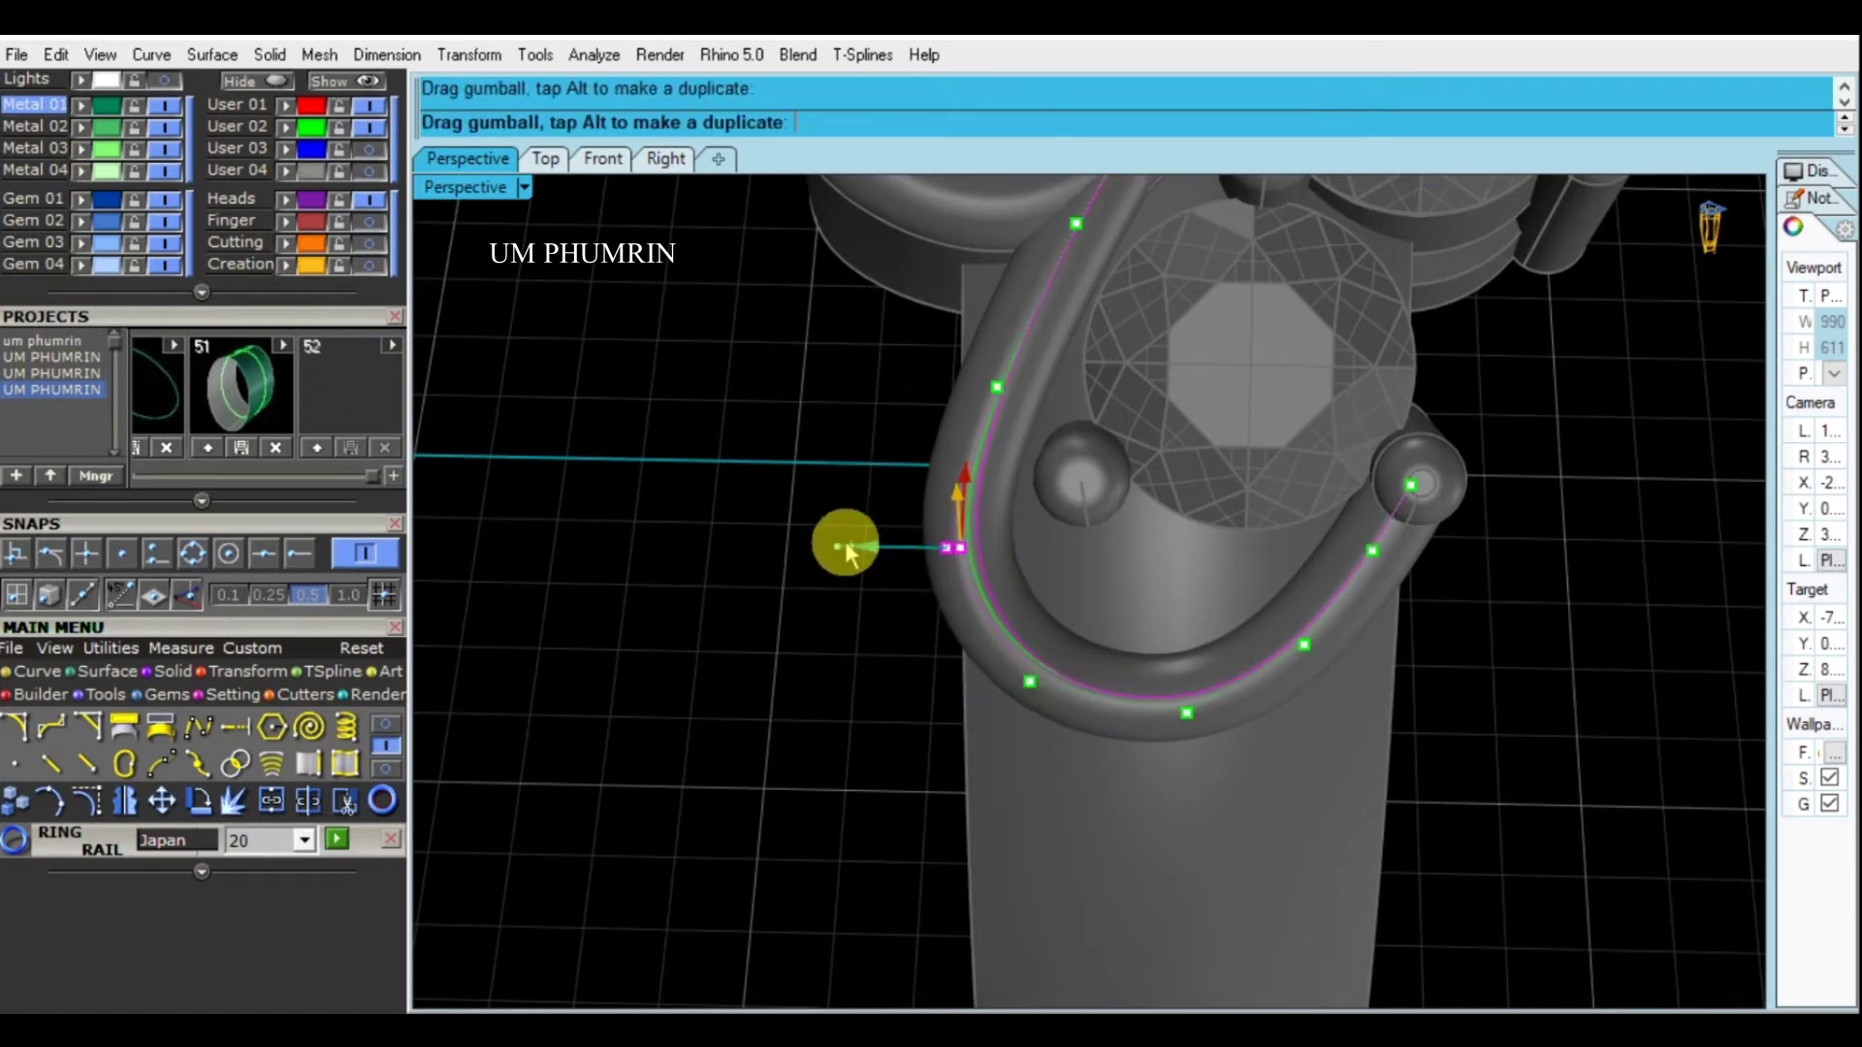
pyautogui.moveTo(845, 542); pyautogui.dragTo(770, 544)
pyautogui.moveTo(770, 544)
pyautogui.mouseDown(button='right')
pyautogui.moveTo(1061, 653)
pyautogui.moveTo(1206, 740)
pyautogui.moveTo(1142, 688)
pyautogui.moveTo(1113, 499)
pyautogui.moveTo(1131, 582)
pyautogui.moveTo(1162, 605)
pyautogui.moveTo(1122, 562)
pyautogui.moveTo(982, 620)
pyautogui.mouseUp(button='right')
pyautogui.scroll(4, 1064, 662)
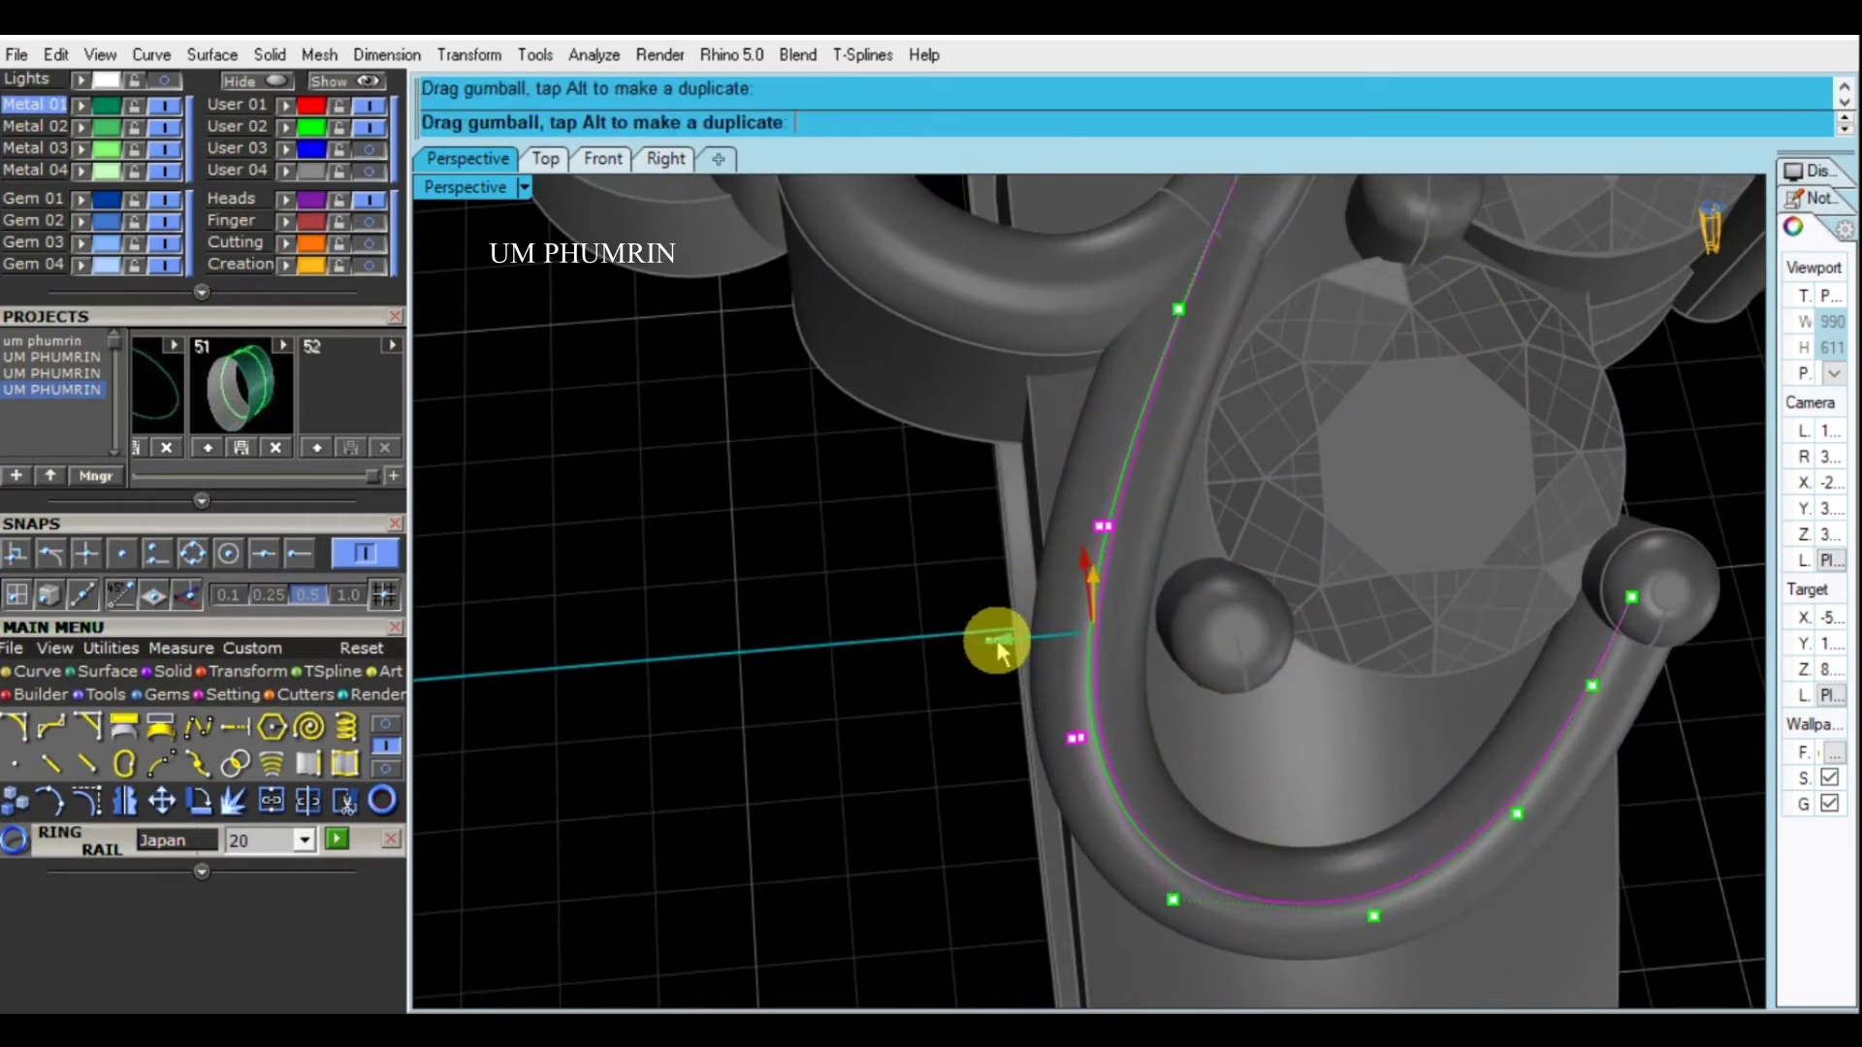
# Finish the last curve-point move and orbit around the shank to review the reshaped tube
pyautogui.moveTo(997, 640); pyautogui.dragTo(999, 642)
pyautogui.scroll(-2, 1051, 668)
pyautogui.scroll(-2, 876, 645)
pyautogui.scroll(-2, 1136, 619)
pyautogui.scroll(-2, 1197, 683)
pyautogui.moveTo(1197, 682)
pyautogui.mouseDown(button='right')
pyautogui.moveTo(1171, 520)
pyautogui.moveTo(950, 642)
pyautogui.mouseUp(button='right')
pyautogui.scroll(2, 1024, 534)
pyautogui.scroll(2, 1218, 585)
pyautogui.moveTo(1219, 585)
pyautogui.mouseDown(button='right')
pyautogui.moveTo(1052, 611)
pyautogui.moveTo(1018, 549)
pyautogui.mouseUp(button='right')
pyautogui.scroll(2, 1130, 611)
pyautogui.scroll(2, 1037, 538)
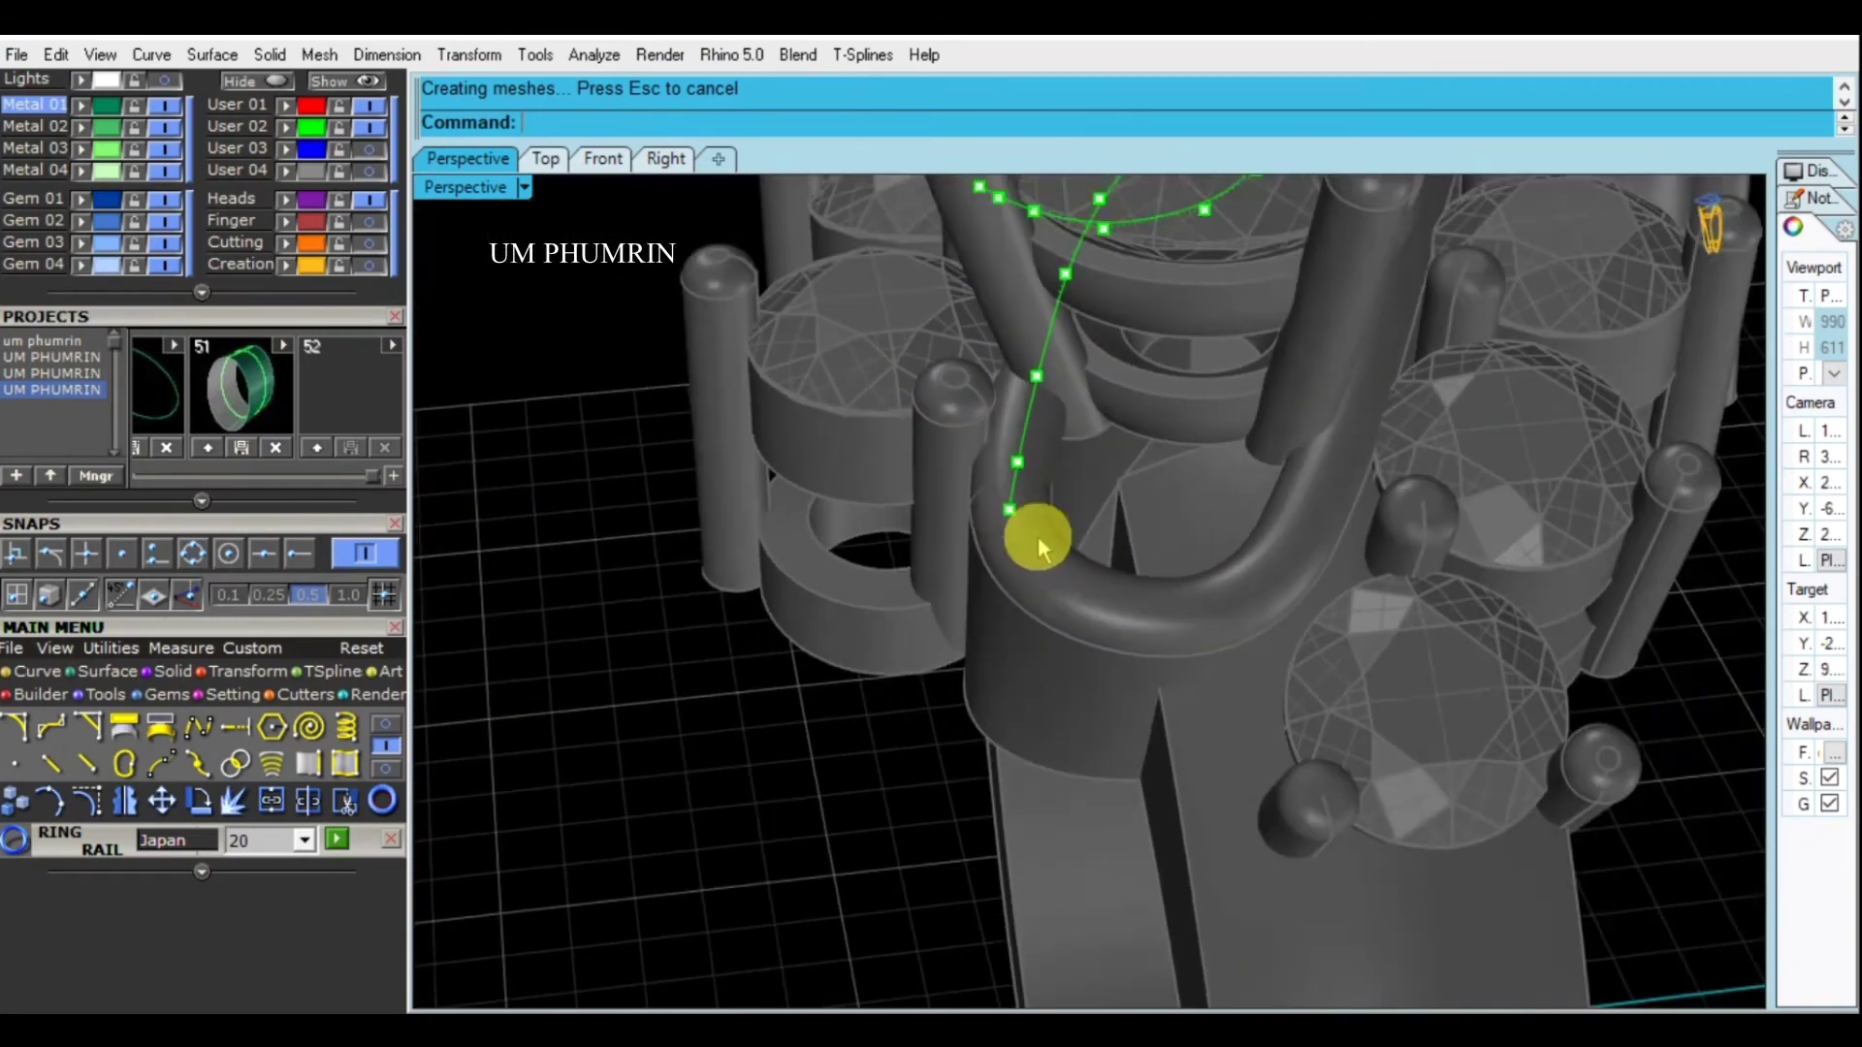
pyautogui.scroll(-2, 1201, 684)
pyautogui.scroll(-2, 1263, 653)
pyautogui.moveTo(1264, 653); pyautogui.dragTo(1252, 441, button='right')
pyautogui.scroll(2, 1086, 522)
pyautogui.moveTo(1087, 521)
pyautogui.mouseDown(button='right')
pyautogui.moveTo(1226, 534)
pyautogui.moveTo(1115, 553)
pyautogui.moveTo(1239, 450)
pyautogui.moveTo(1201, 438)
pyautogui.moveTo(1110, 340)
pyautogui.moveTo(1234, 524)
pyautogui.moveTo(1201, 482)
pyautogui.moveTo(836, 580)
pyautogui.mouseUp(button='right')
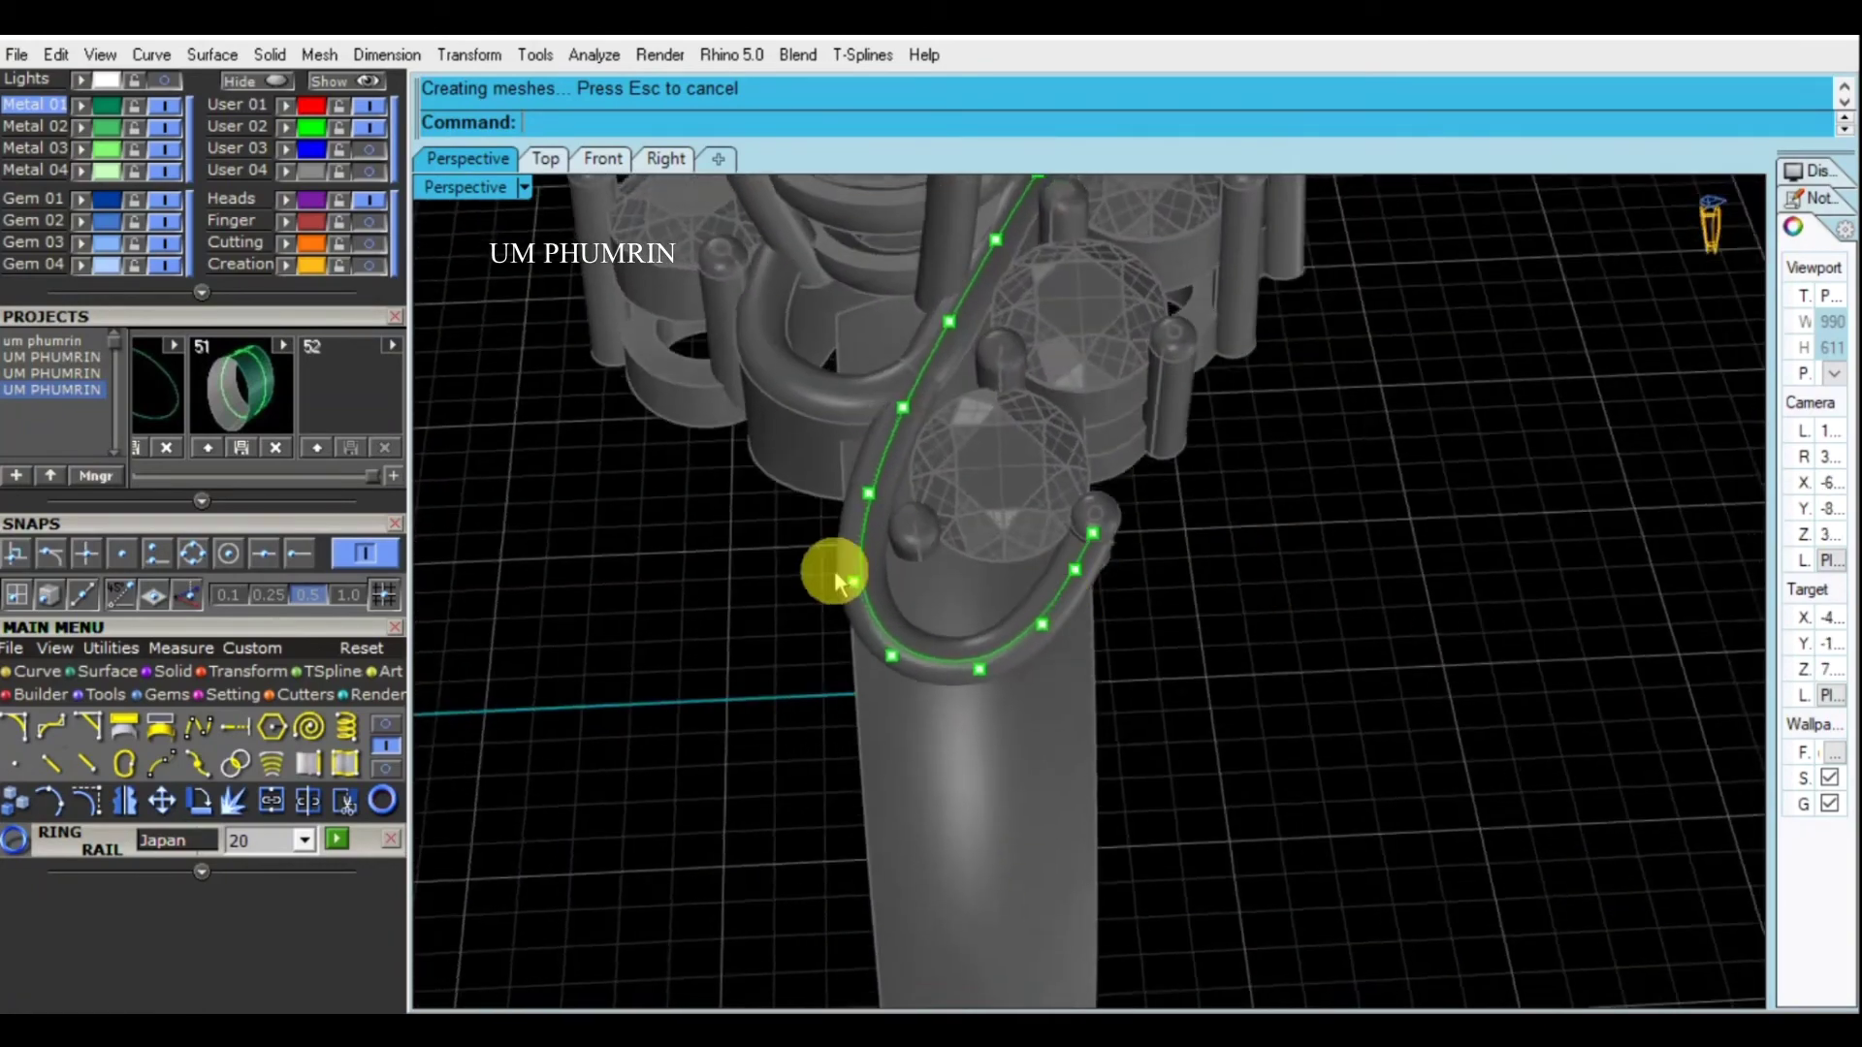
# Save the model and delete the guide curve
pyautogui.moveTo(820, 524); pyautogui.dragTo(923, 611)
pyautogui.moveTo(923, 611)
pyautogui.mouseDown(button='right')
pyautogui.moveTo(1010, 611)
pyautogui.moveTo(1086, 570)
pyautogui.mouseUp(button='right')
pyautogui.moveTo(807, 691)
pyautogui.mouseDown(button='right')
pyautogui.moveTo(764, 678)
pyautogui.moveTo(1072, 631)
pyautogui.moveTo(1114, 679)
pyautogui.mouseUp(button='right')
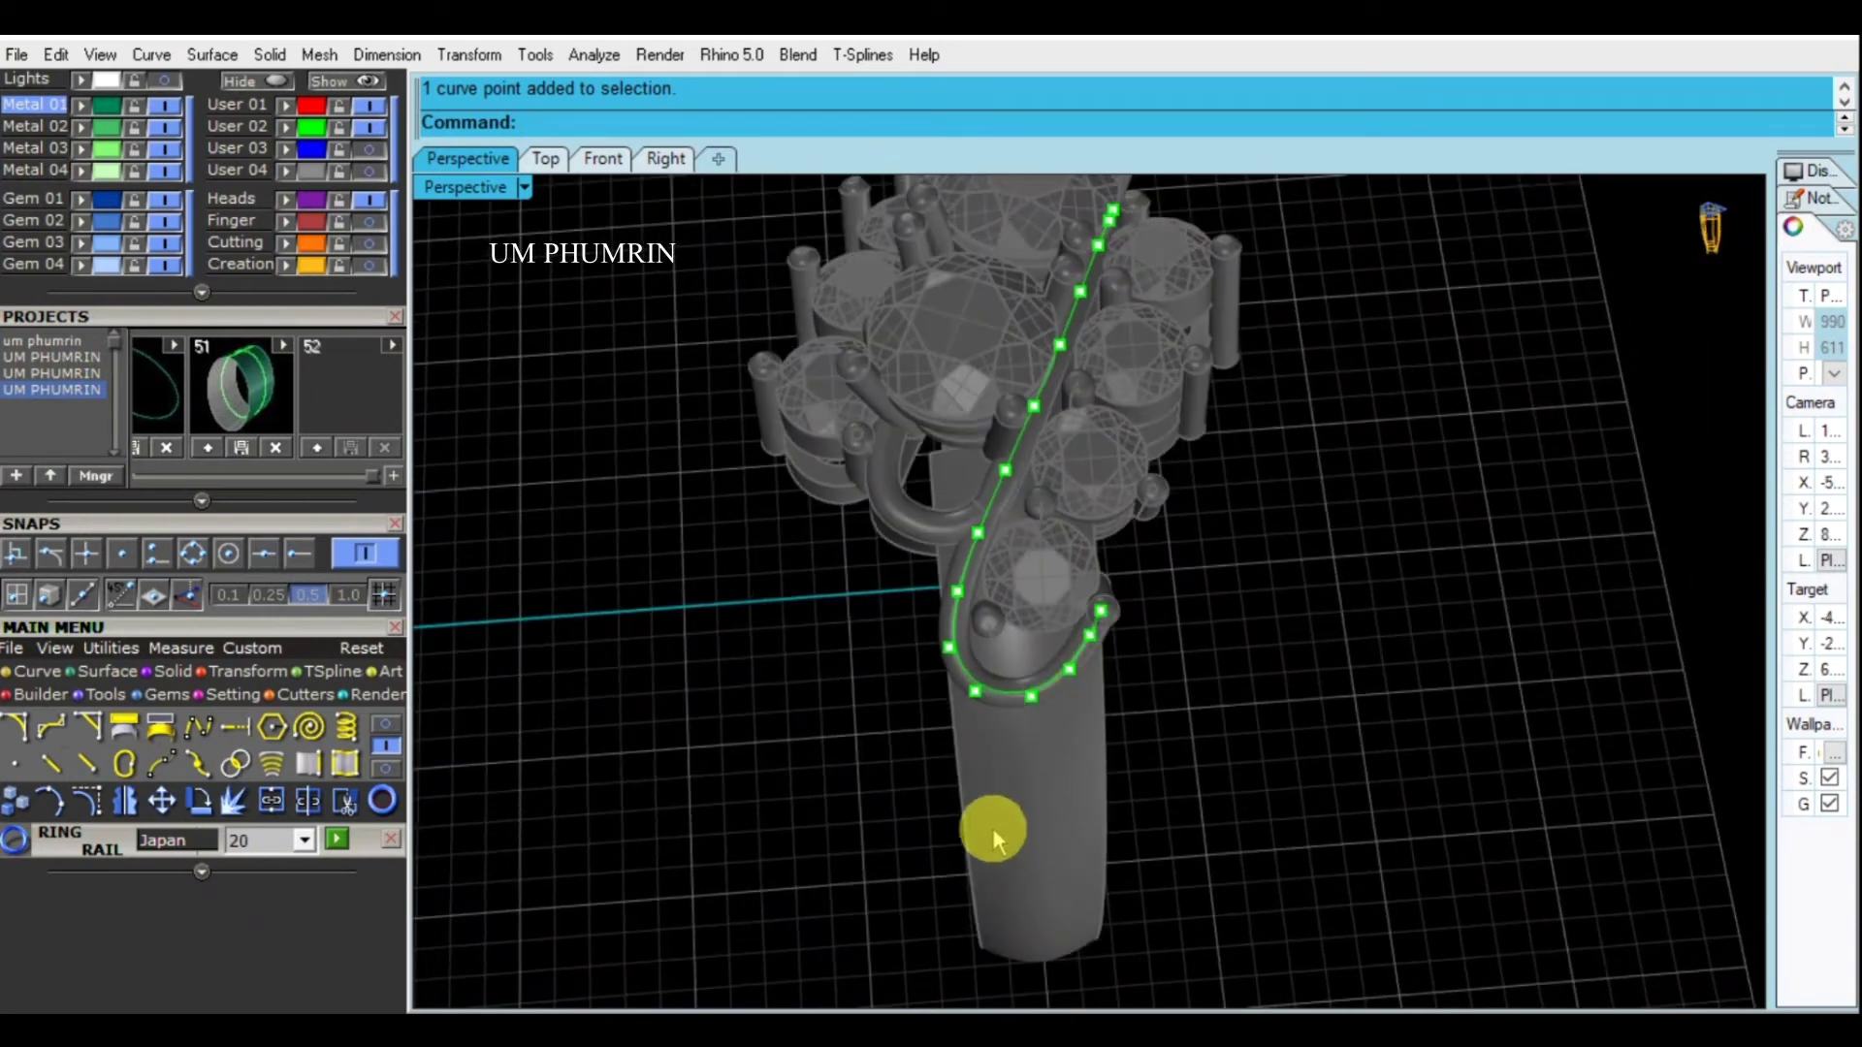
pyautogui.hotkey('ctrl', 's')
pyautogui.press('Delete')
# Start ExtrudeCrv on the circle beside the shank
pyautogui.moveTo(1379, 877)
pyautogui.mouseDown(button='right')
pyautogui.moveTo(1044, 489)
pyautogui.moveTo(1122, 560)
pyautogui.mouseUp(button='right')
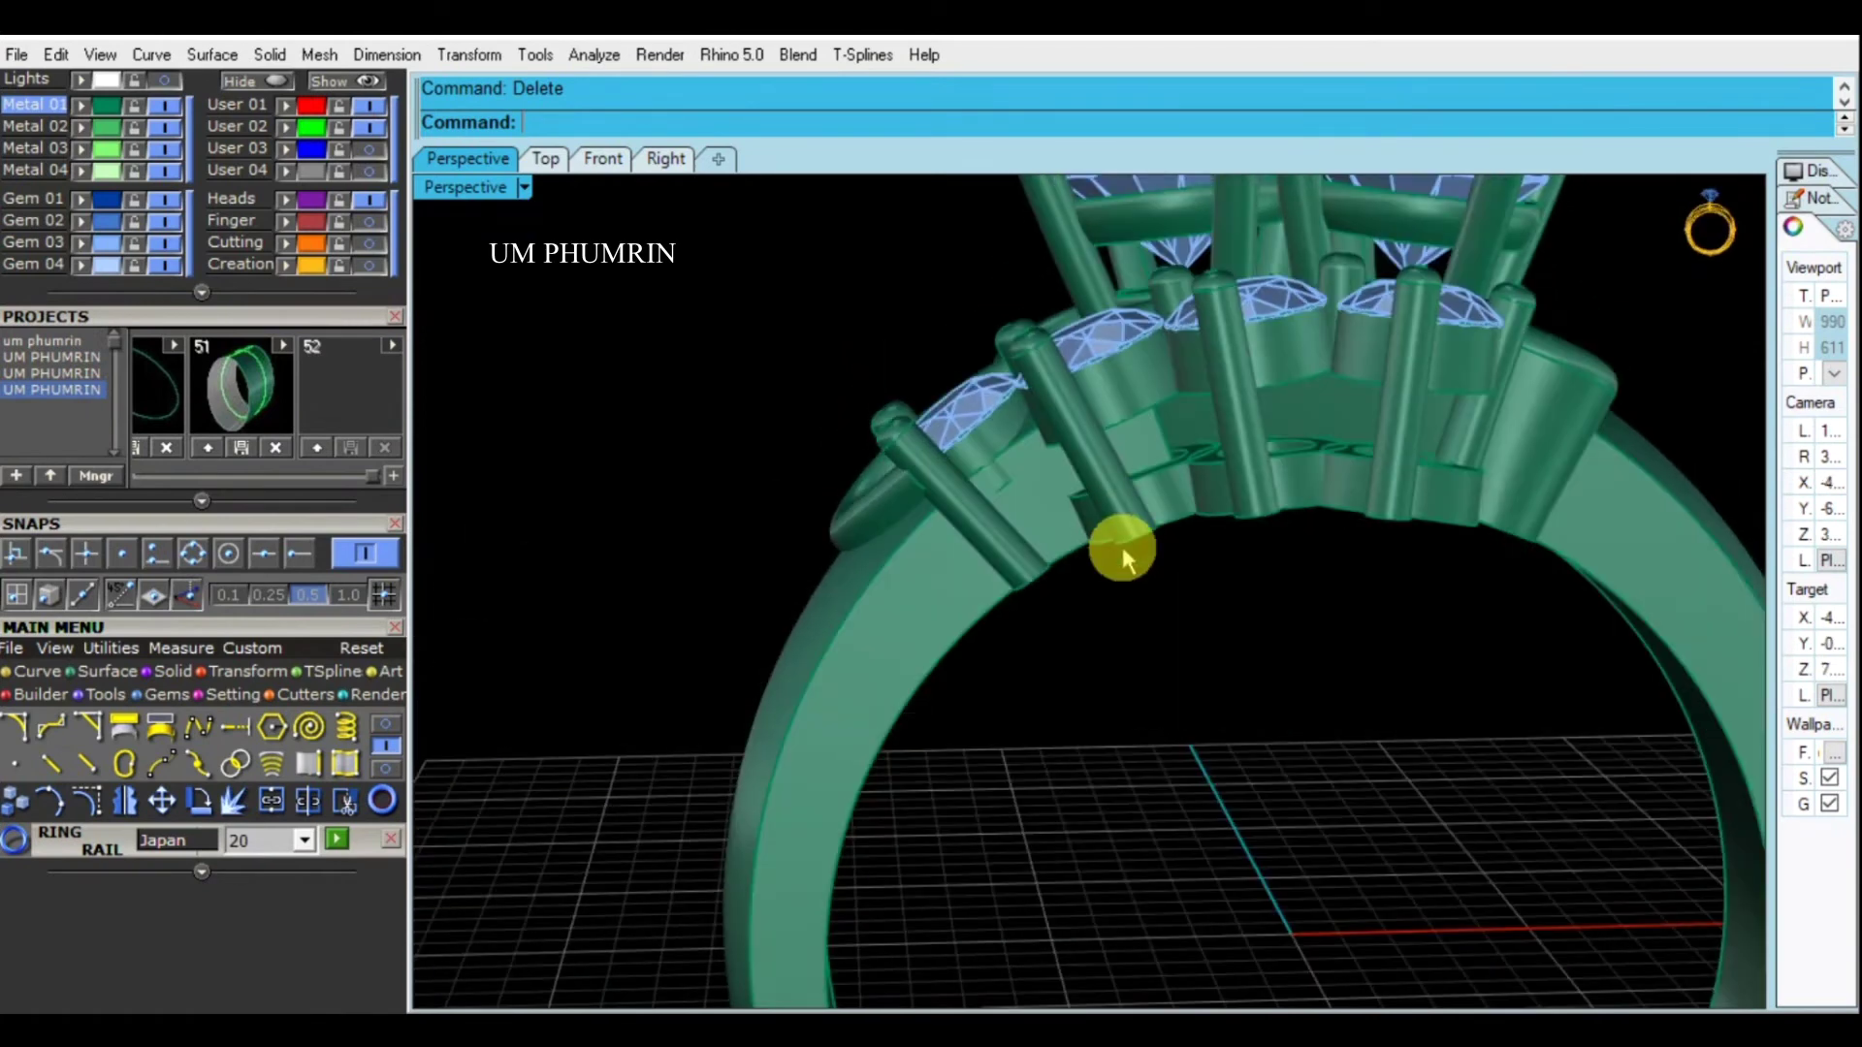
pyautogui.scroll(2, 999, 471)
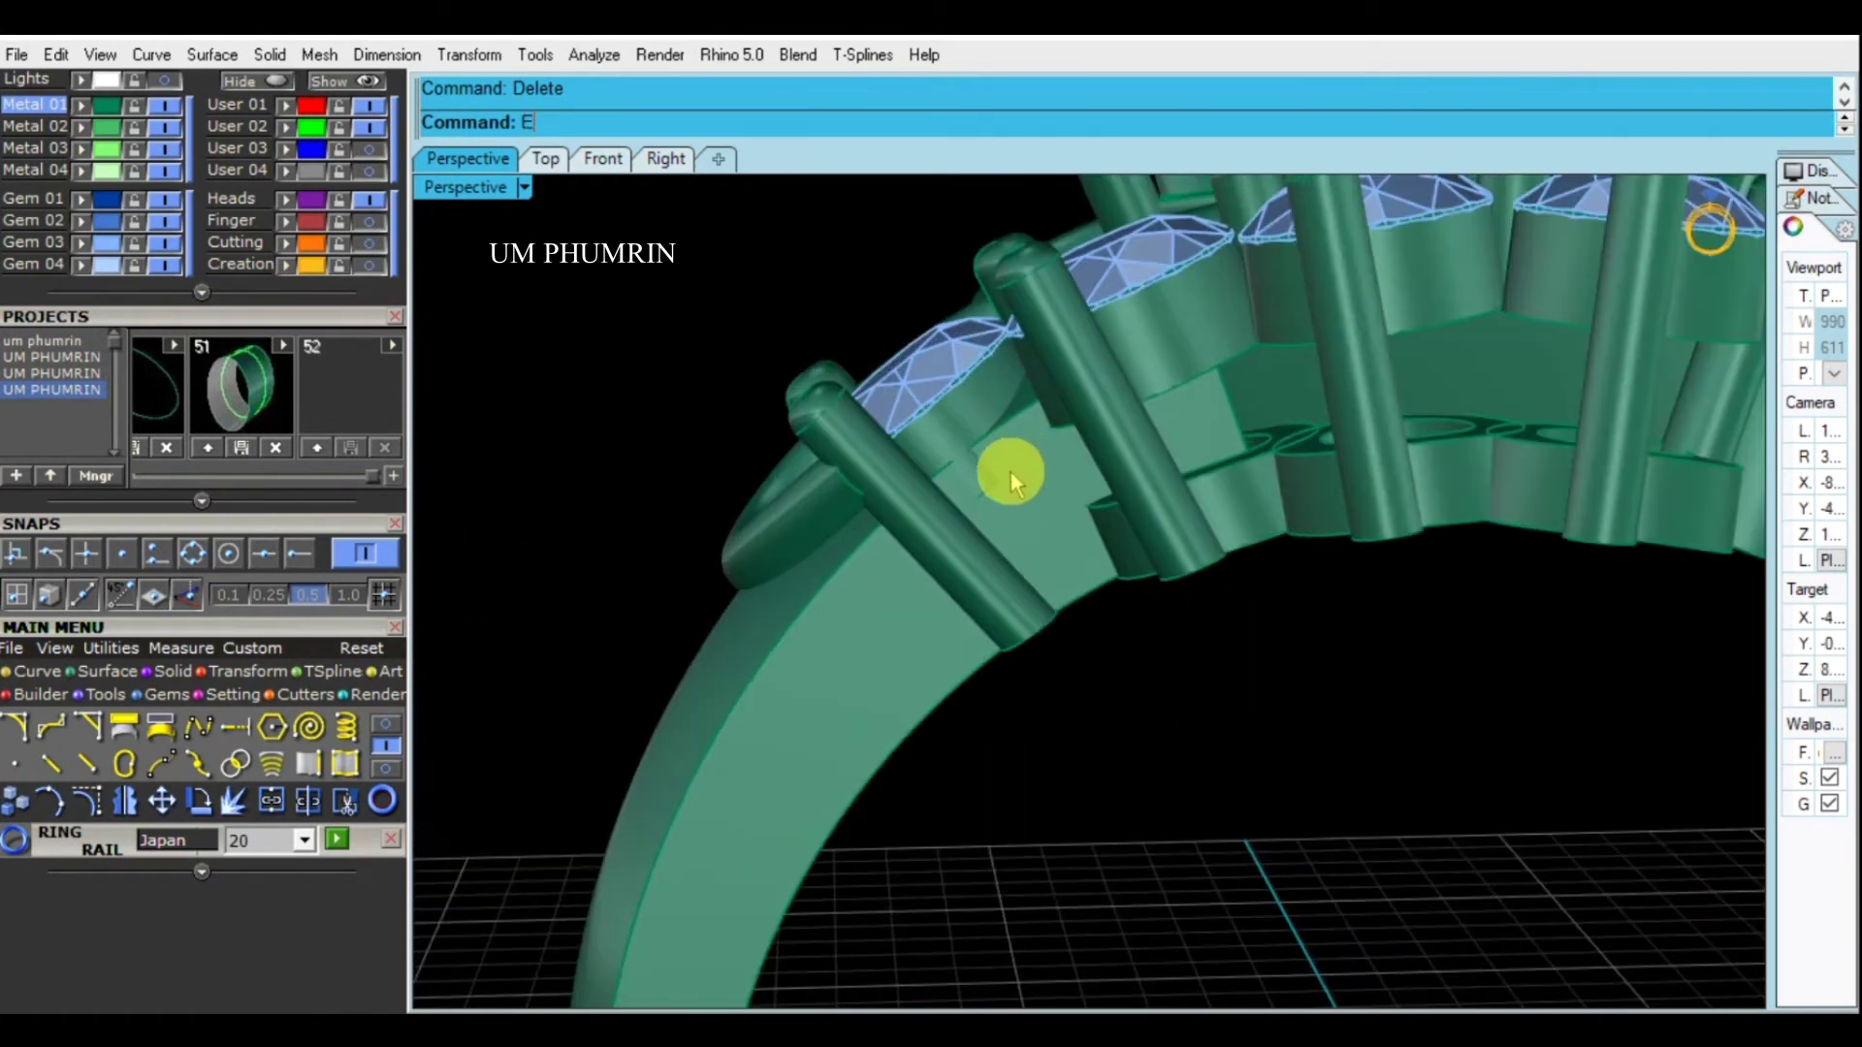
pyautogui.click(993, 485)
pyautogui.press('Return')
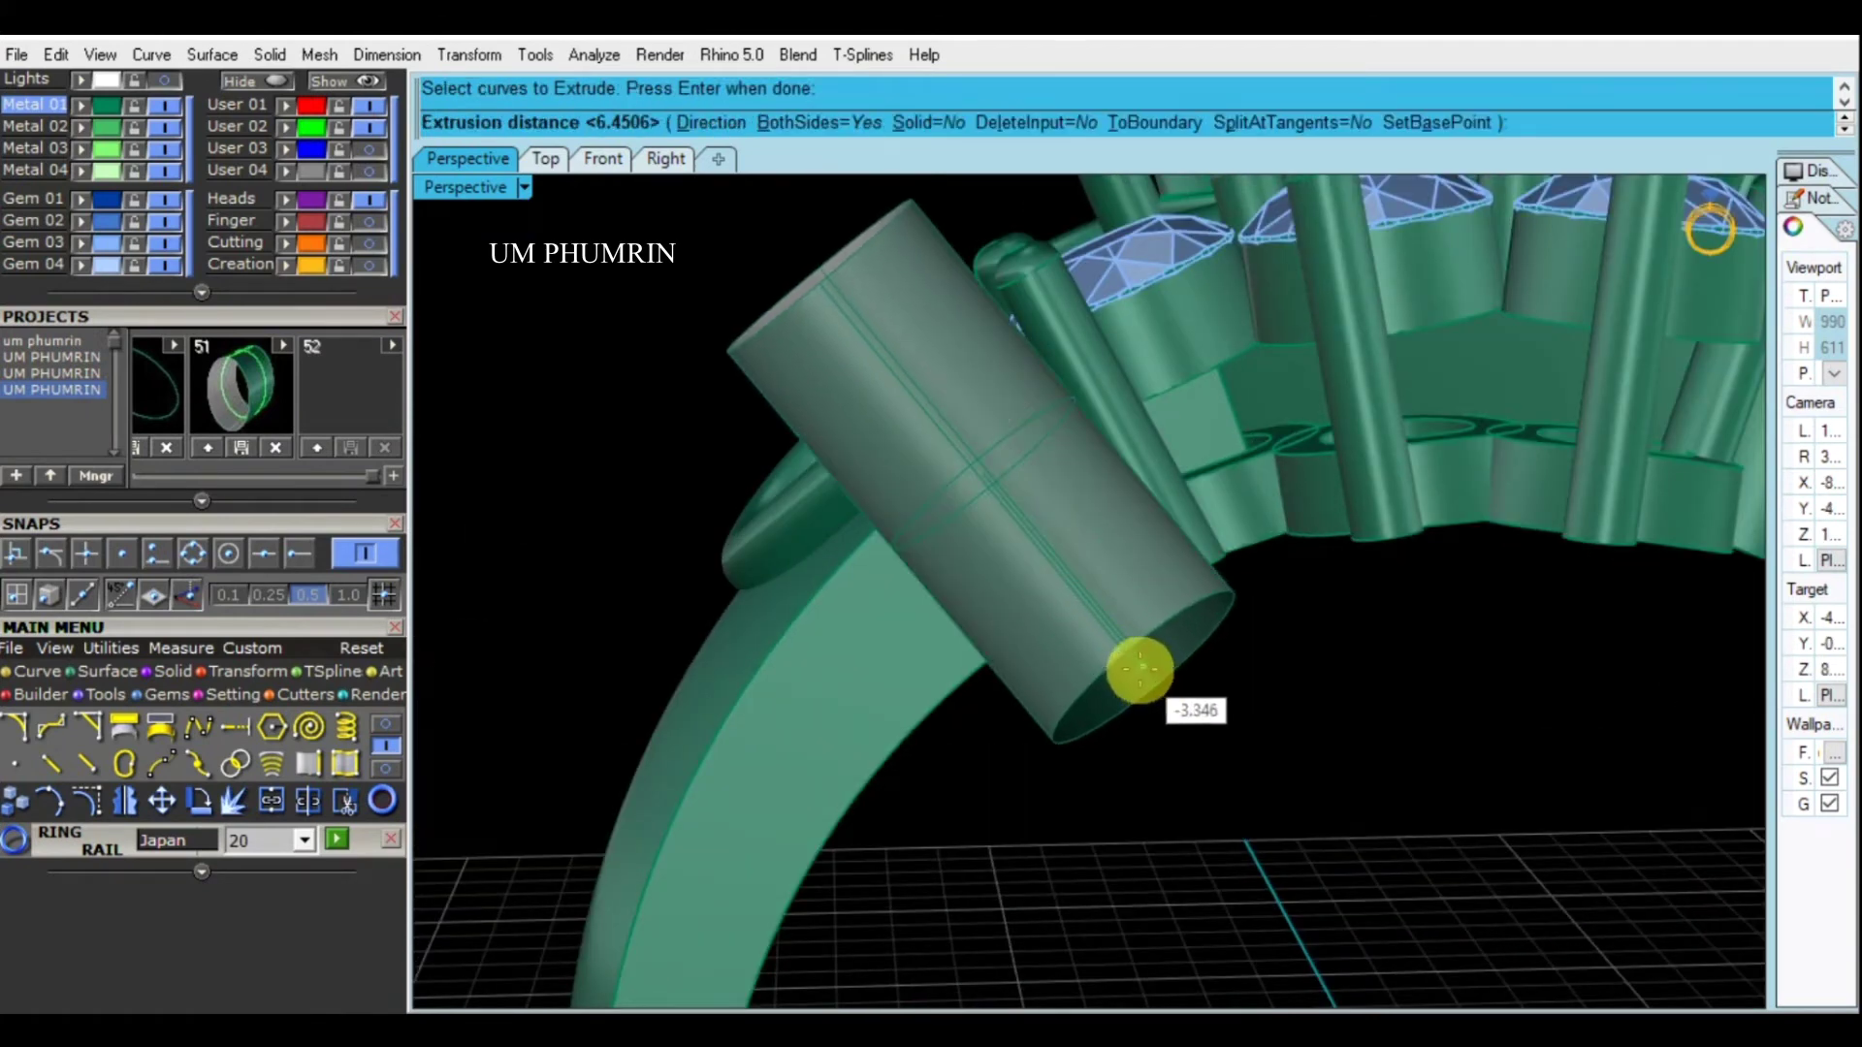
# Finish the side cylinder extrusion and measure across the three stone heads in Top view
pyautogui.moveTo(1137, 607); pyautogui.dragTo(1154, 626, button='right')
pyautogui.click(1155, 588)
pyautogui.moveTo(1167, 562)
pyautogui.mouseDown(button='right')
pyautogui.moveTo(1254, 600)
pyautogui.moveTo(1110, 469)
pyautogui.moveTo(1213, 553)
pyautogui.mouseUp(button='right')
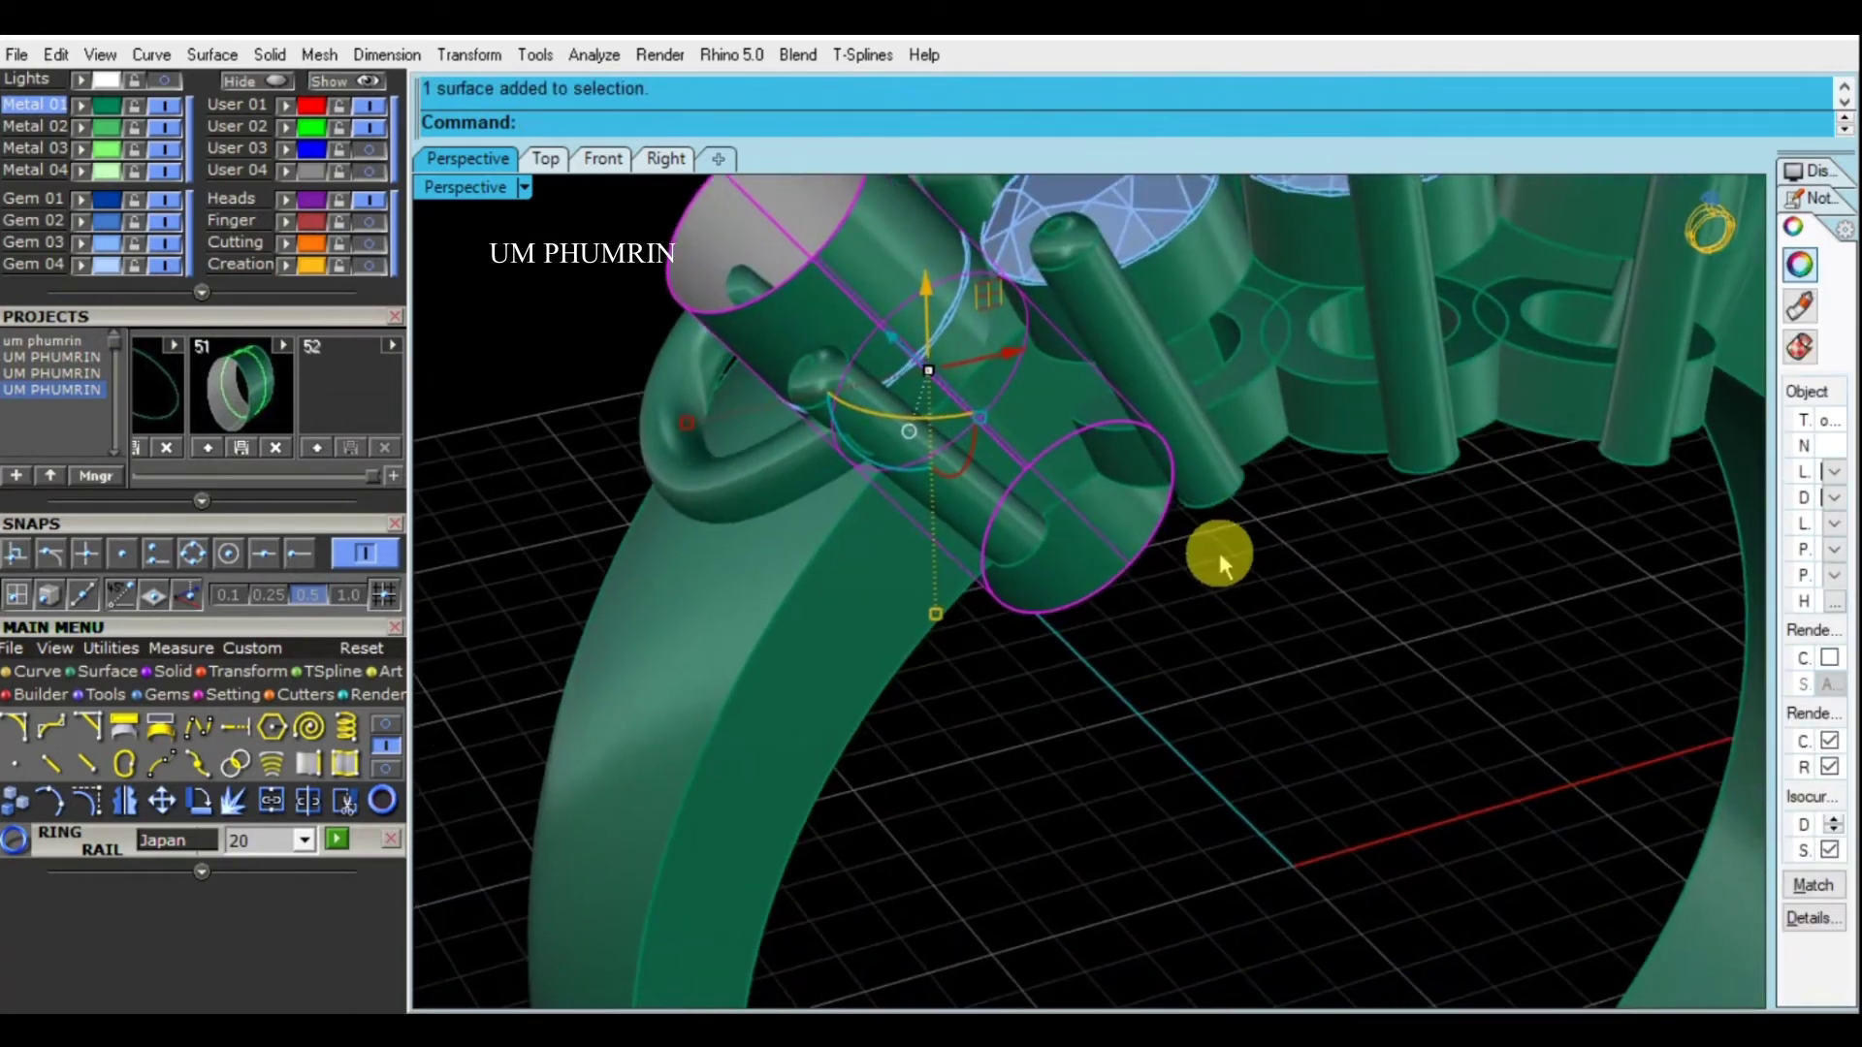
pyautogui.click(1339, 445)
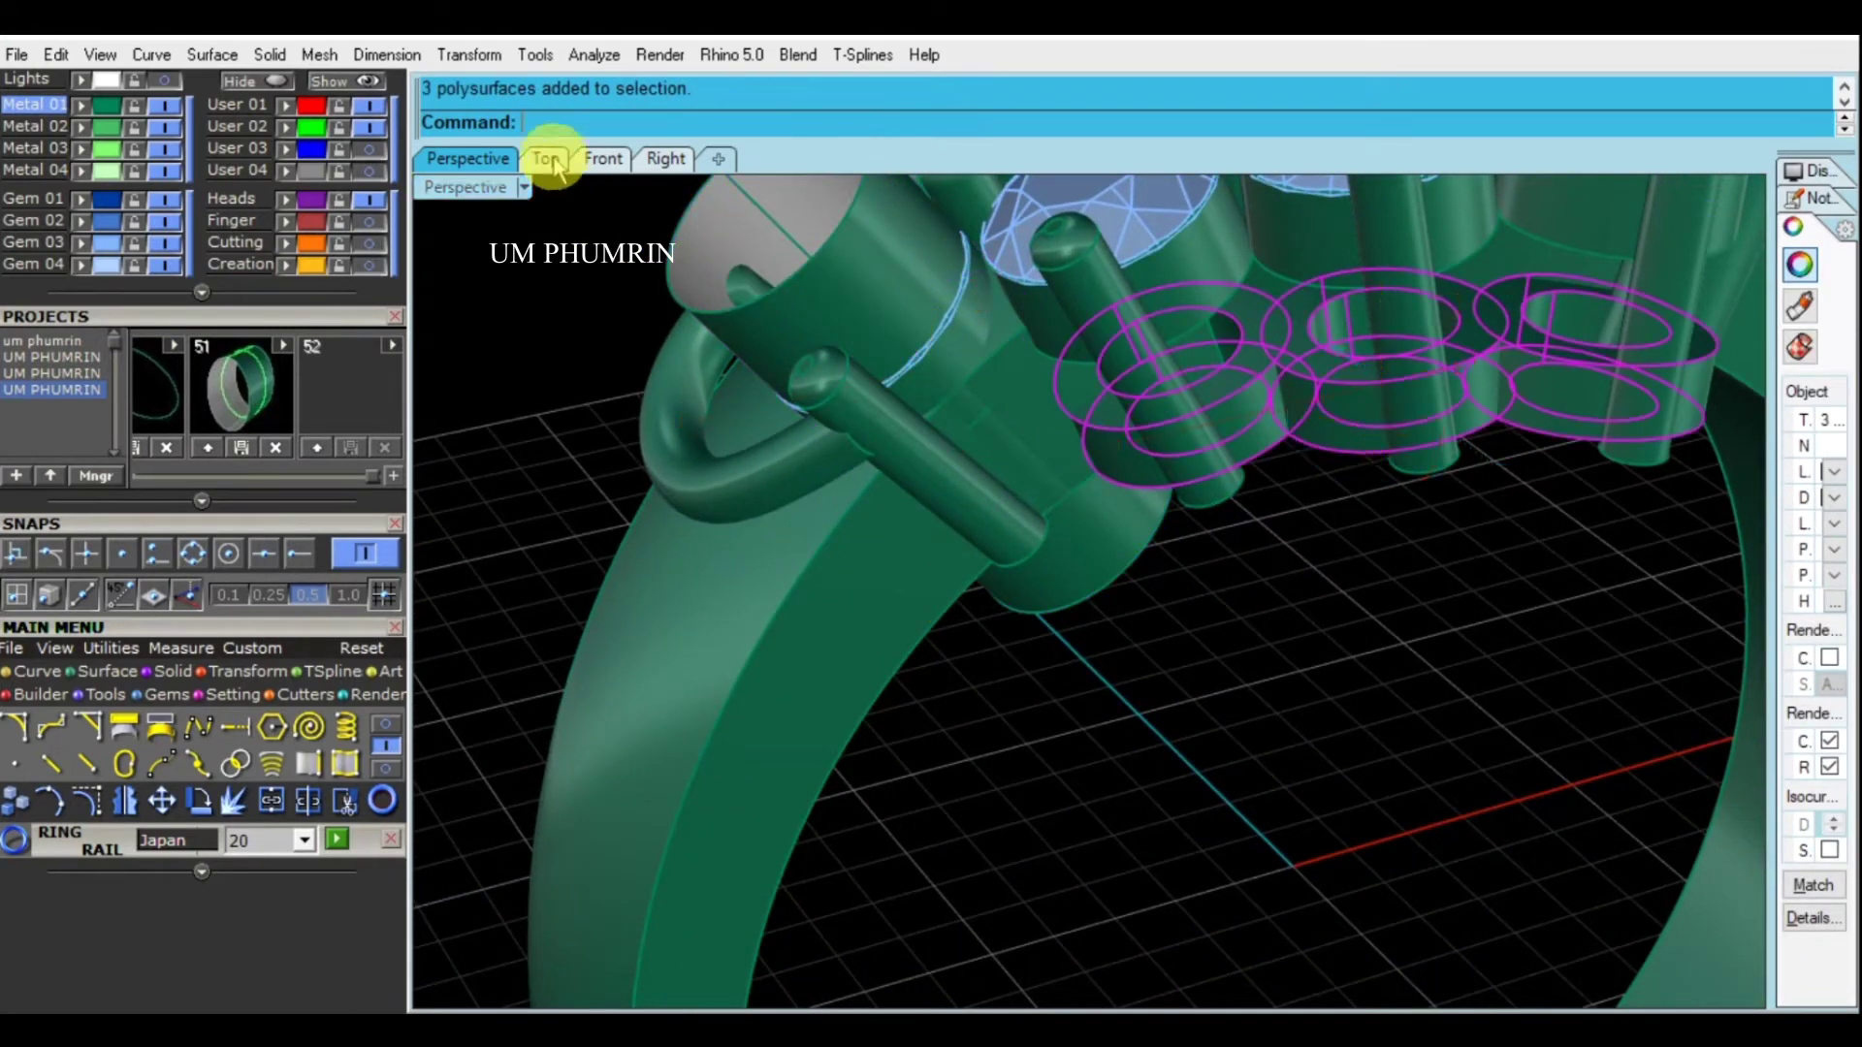
pyautogui.click(549, 161)
pyautogui.scroll(5, 1062, 679)
pyautogui.press('Return')
pyautogui.scroll(3, 1040, 662)
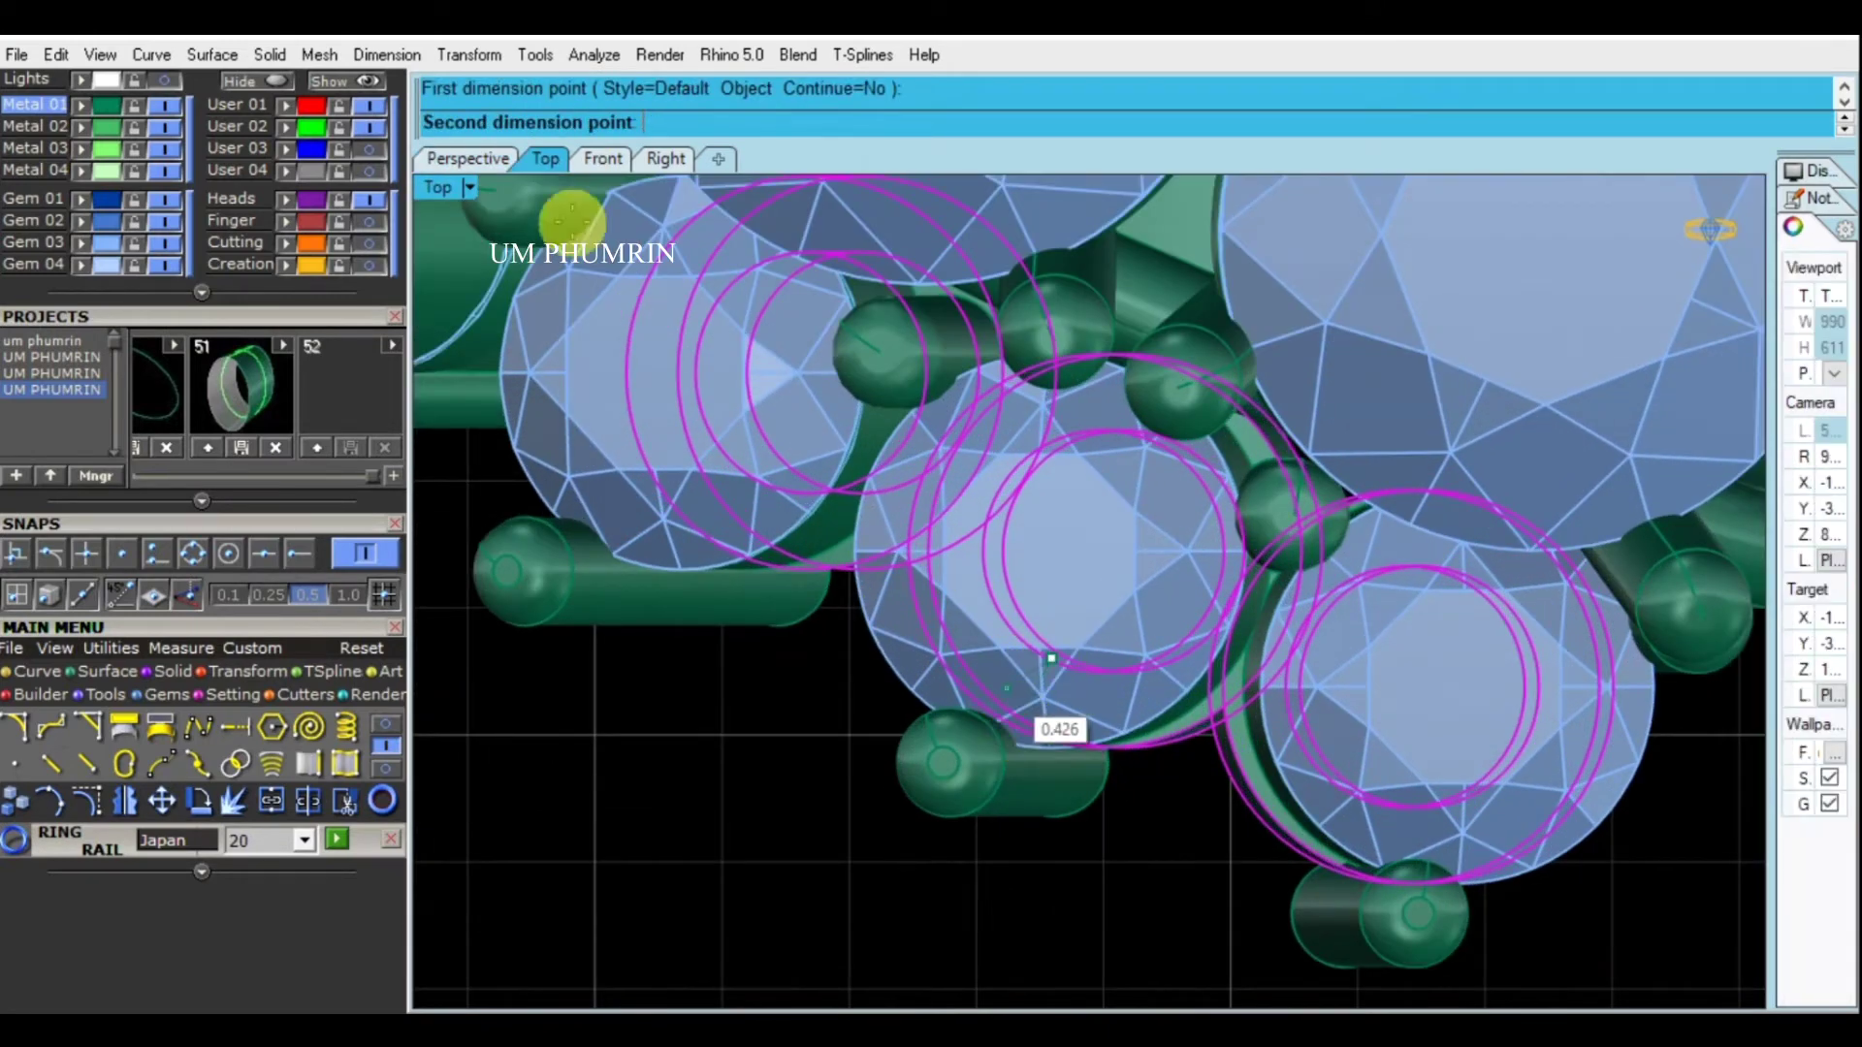
pyautogui.click(472, 160)
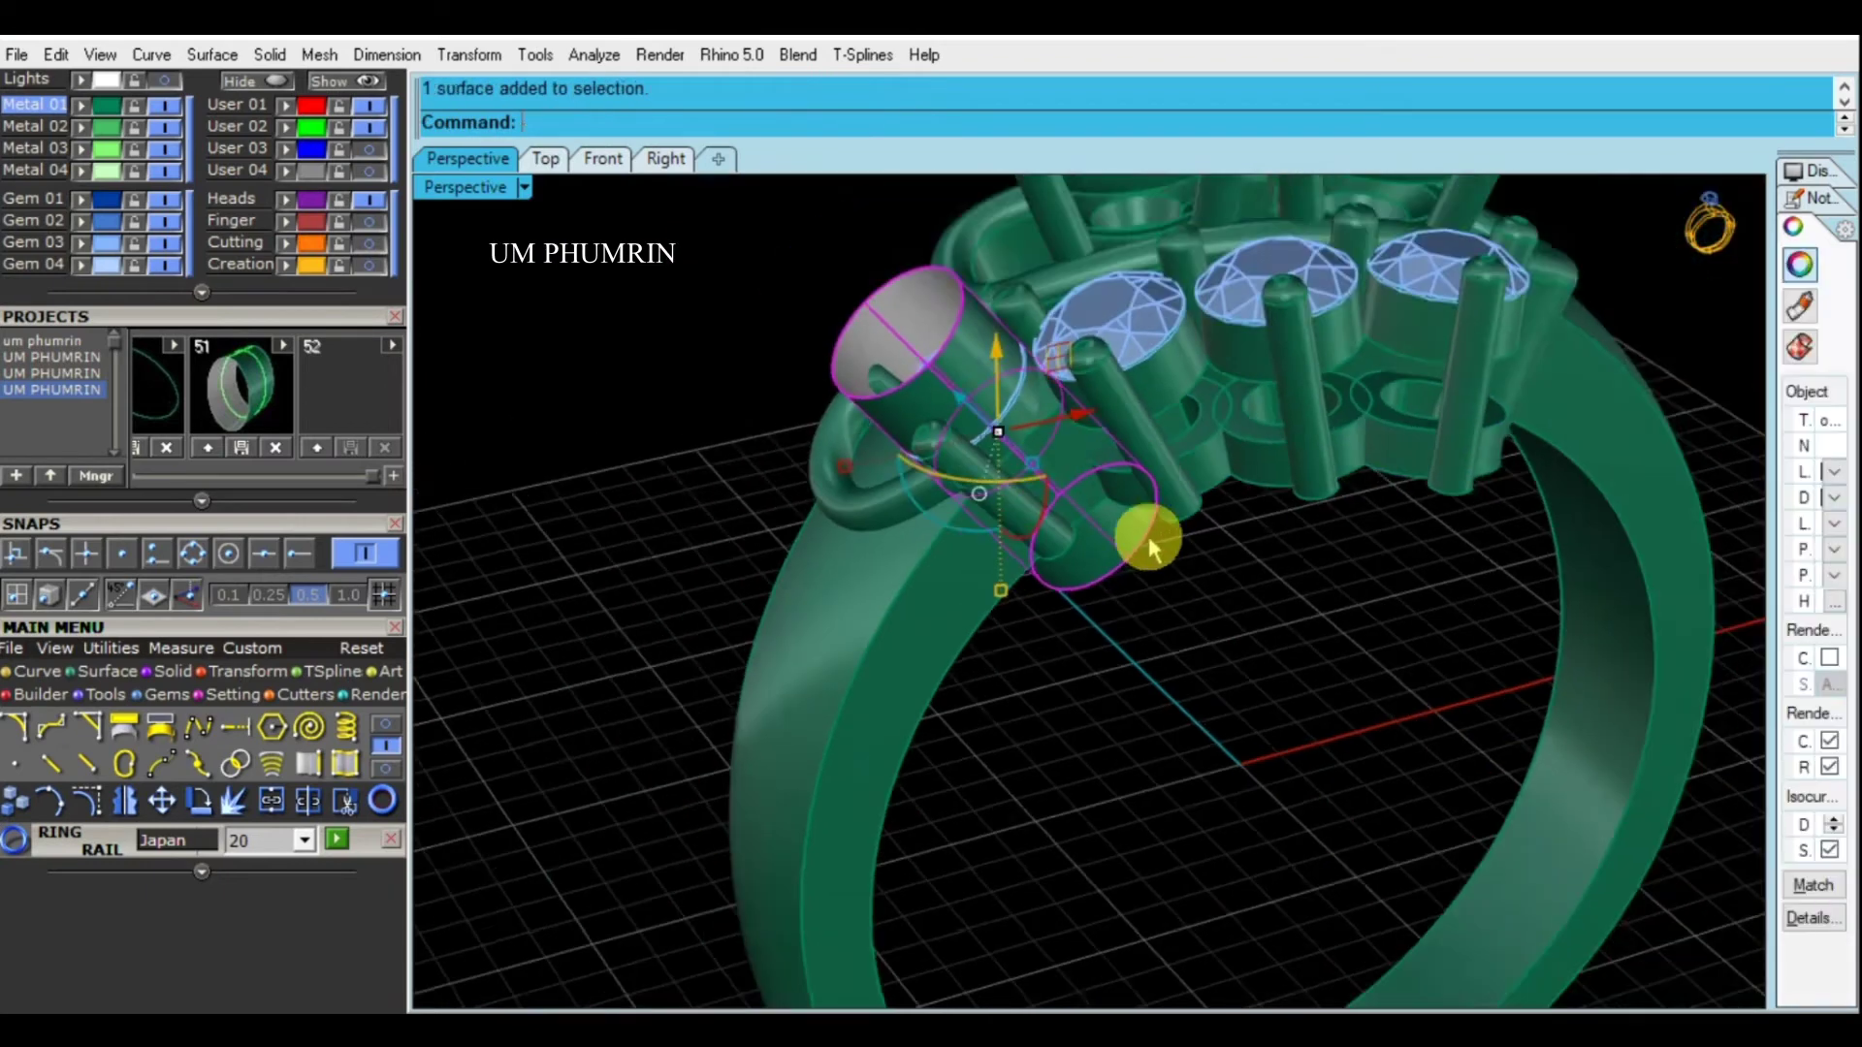
# Offset the cylinder surface by 0.6 into a solid tube
pyautogui.scroll(3, 1164, 550)
pyautogui.write('O')
pyautogui.press('Return')
pyautogui.moveTo(1209, 548); pyautogui.dragTo(1308, 603, button='right')
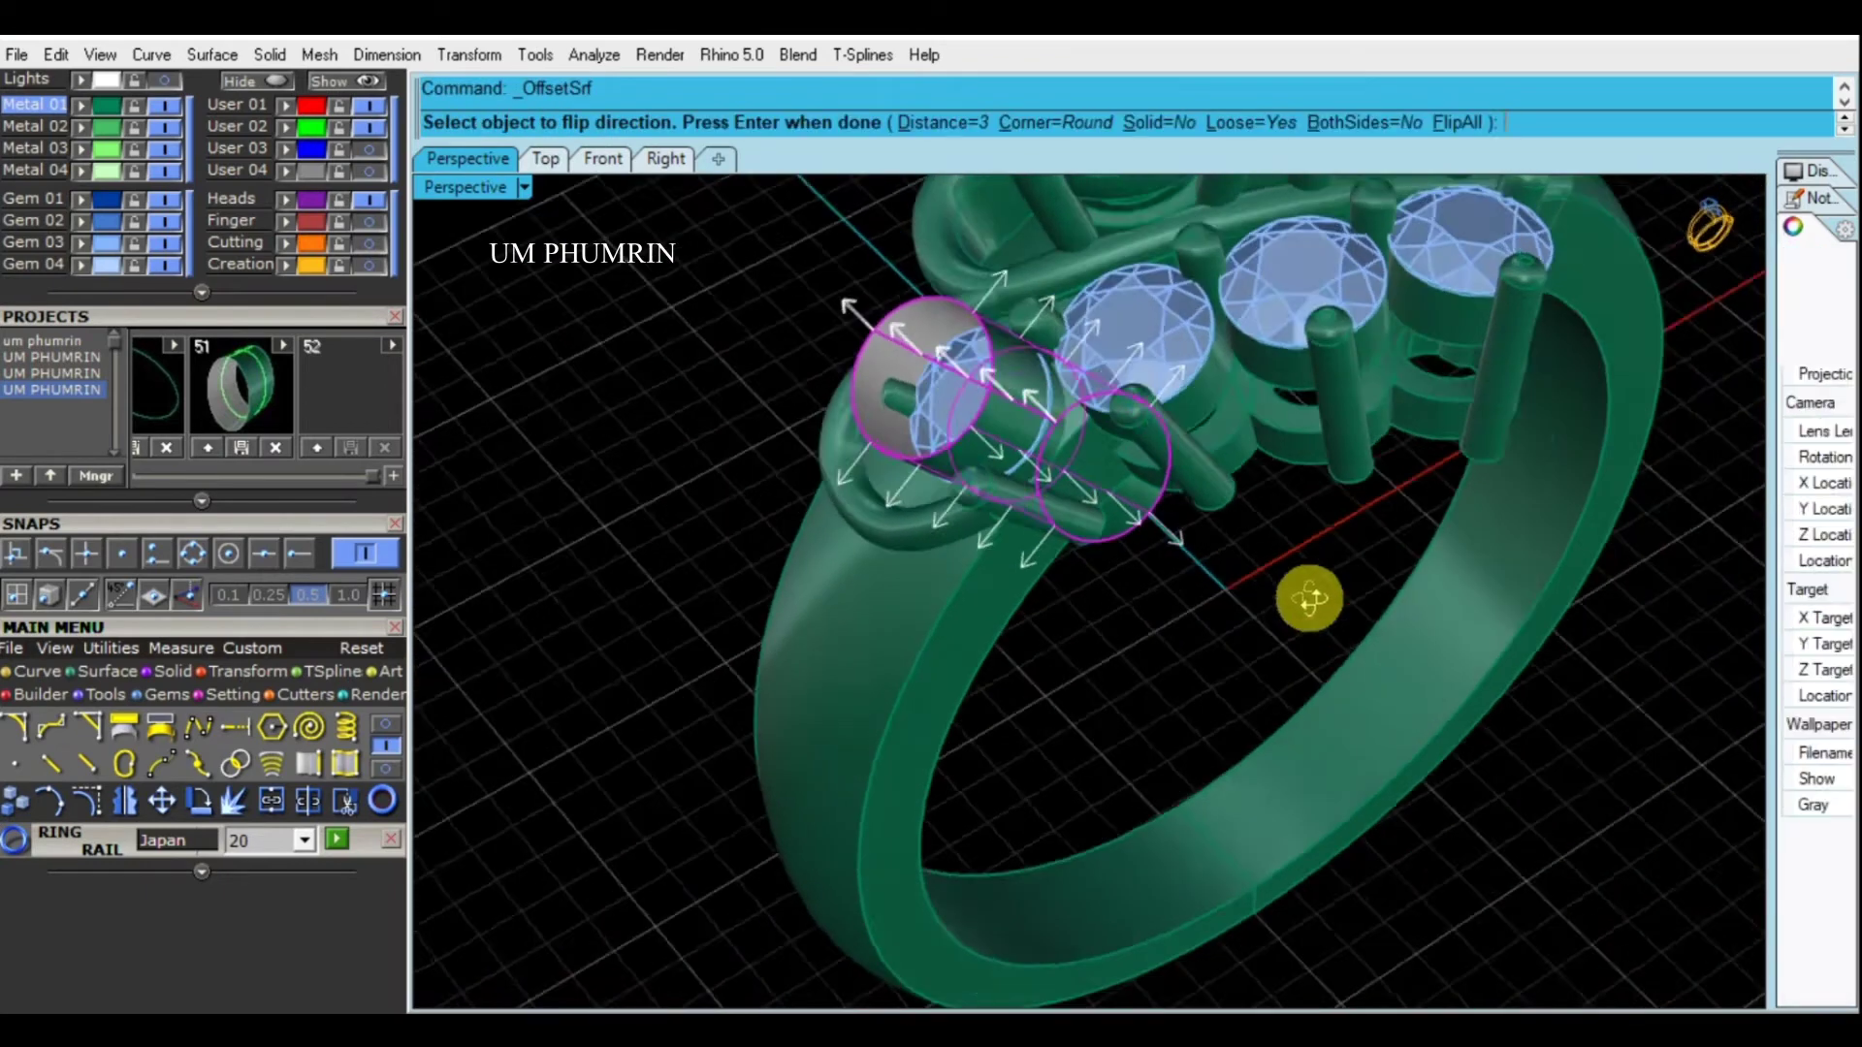
pyautogui.write('f')
pyautogui.rightClick(1308, 603)
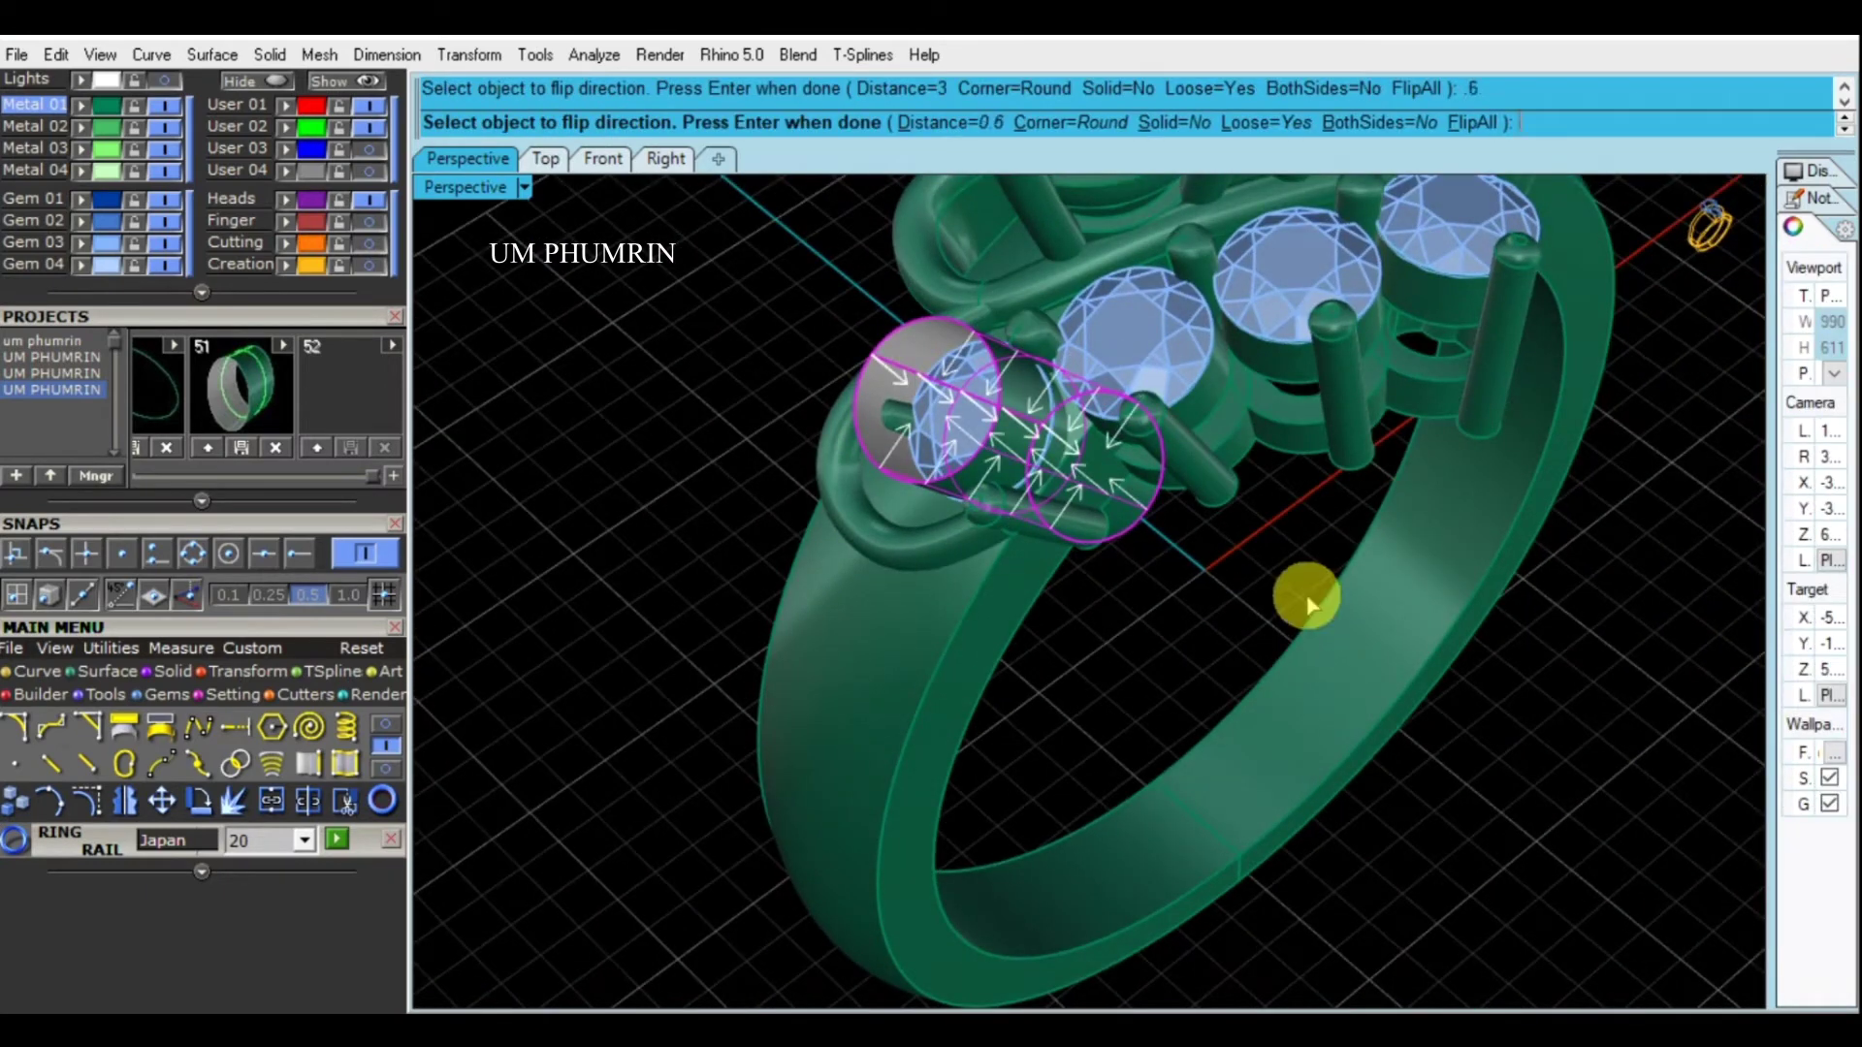
# Orbit around the new tube, then frame the band in Front view
pyautogui.moveTo(1214, 637); pyautogui.dragTo(1112, 491, button='right')
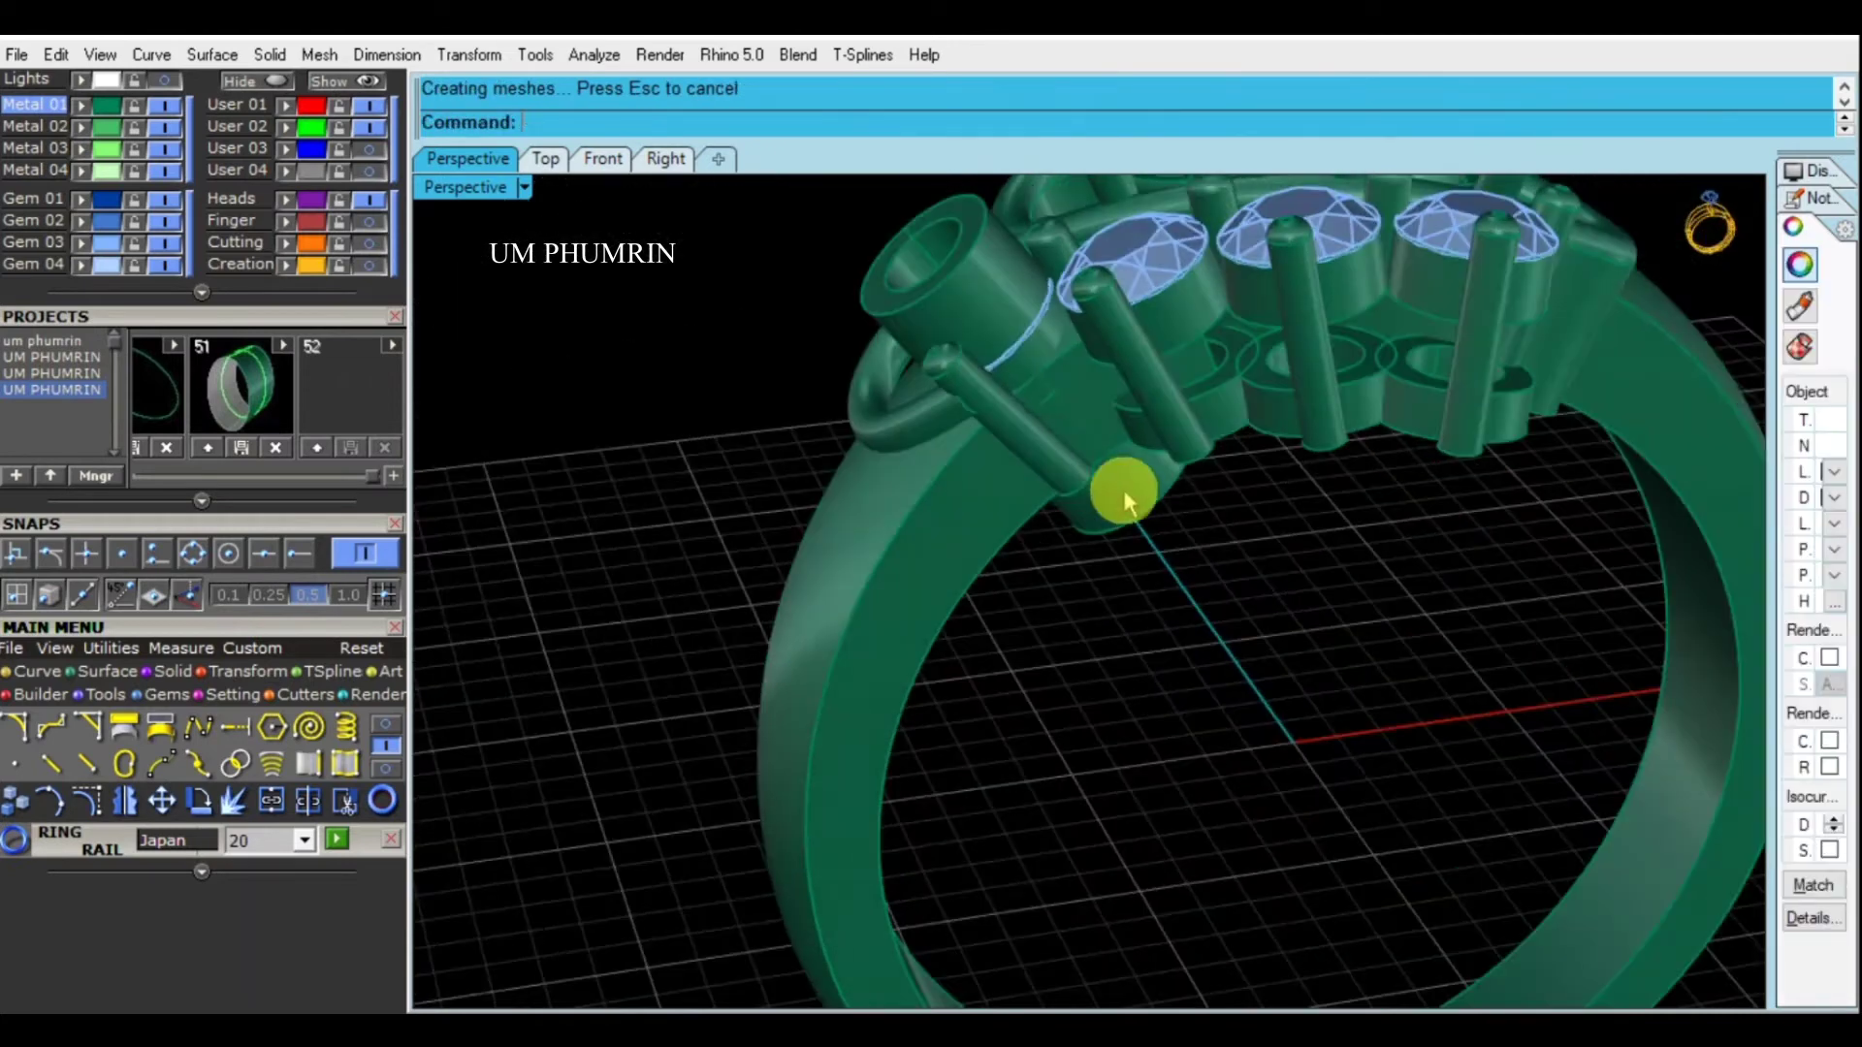
pyautogui.moveTo(1460, 782); pyautogui.dragTo(1322, 549, button='right')
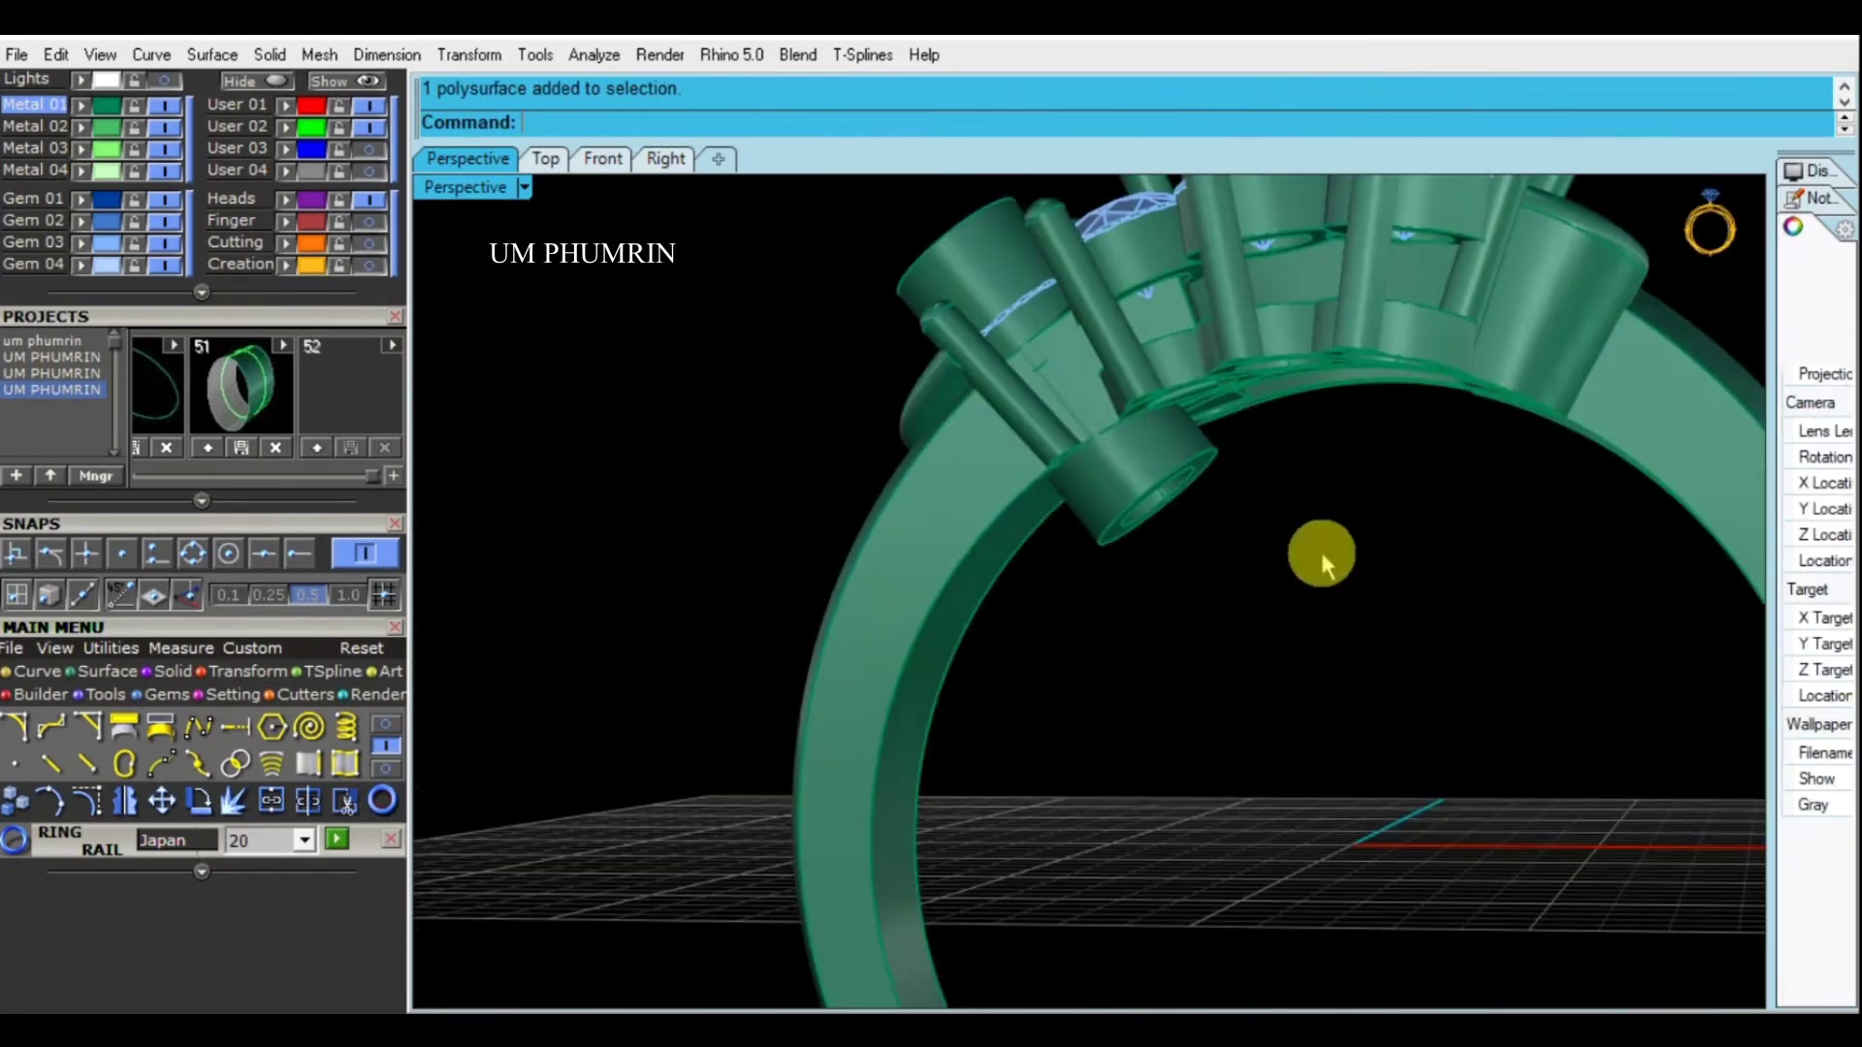
pyautogui.click(604, 158)
pyautogui.moveTo(1010, 437); pyautogui.dragTo(1437, 544, button='right')
pyautogui.scroll(-3, 1048, 520)
pyautogui.scroll(-2, 995, 512)
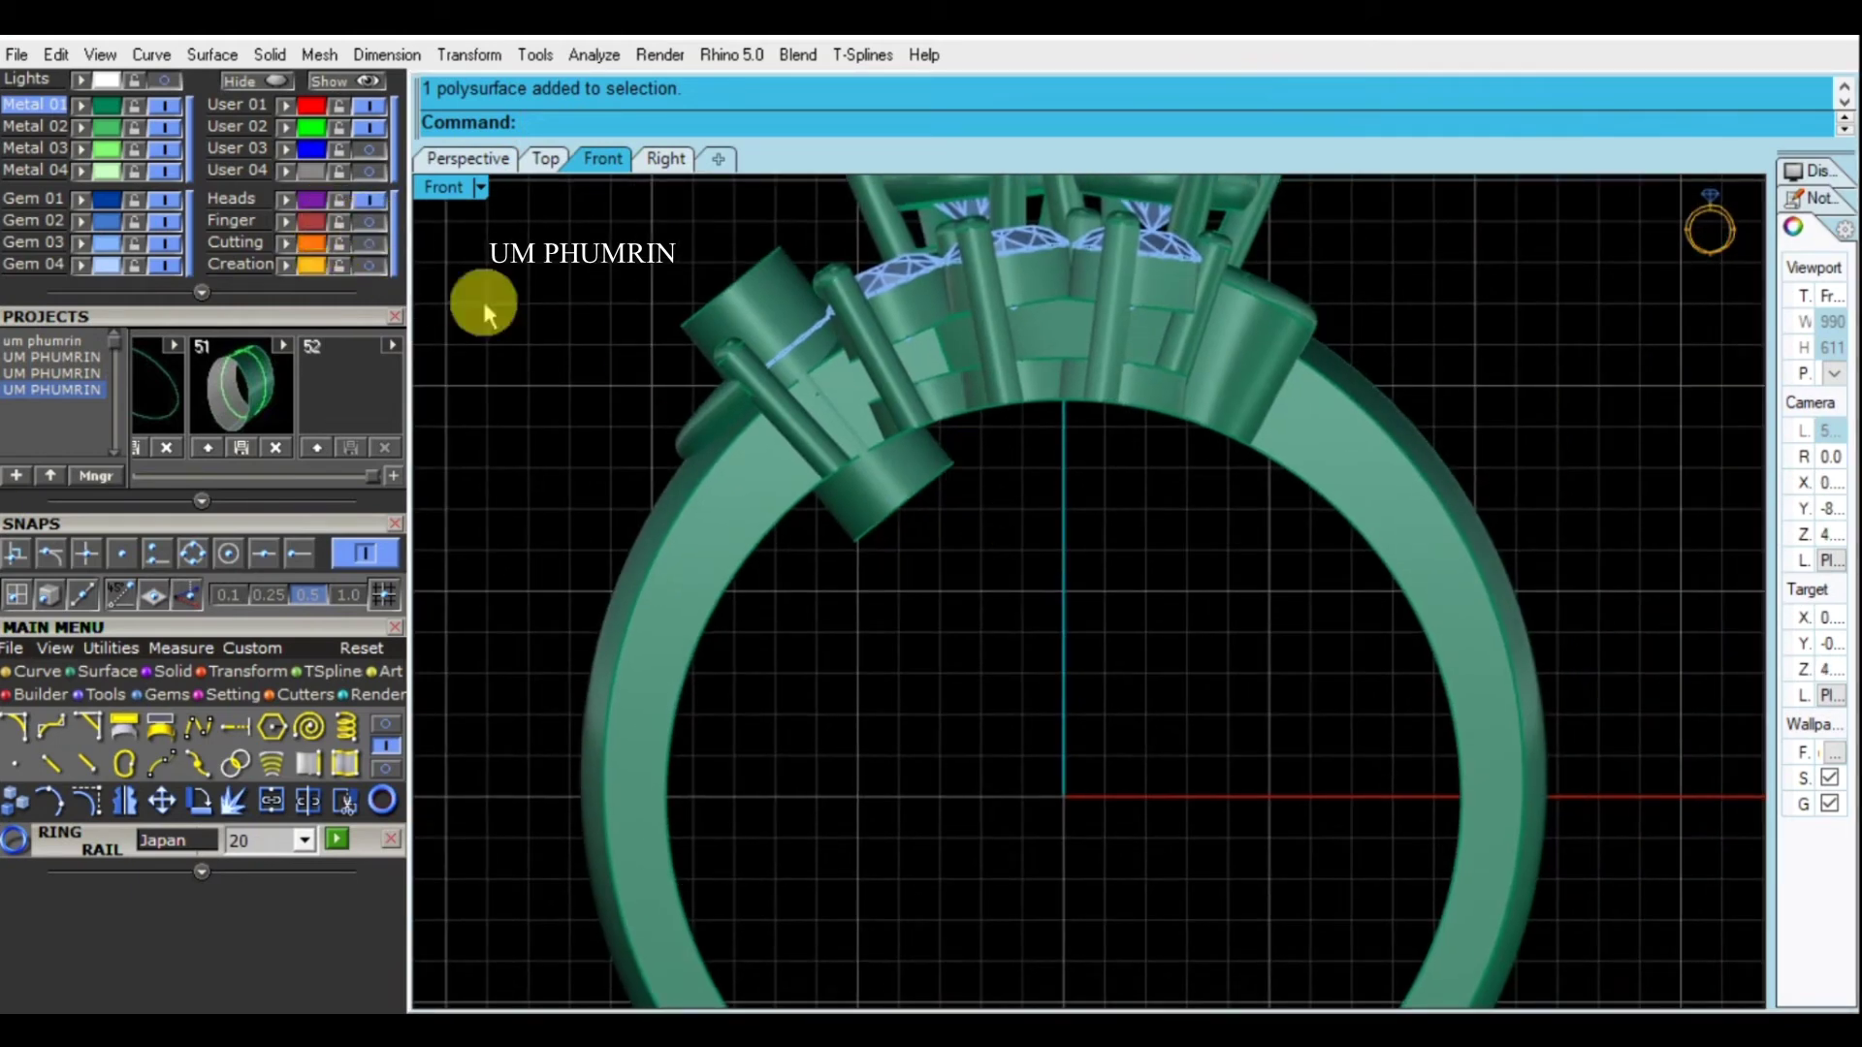
# Select the band curve, stone heads and side cylinder, and hide everything else
pyautogui.click(773, 535)
pyautogui.click(469, 158)
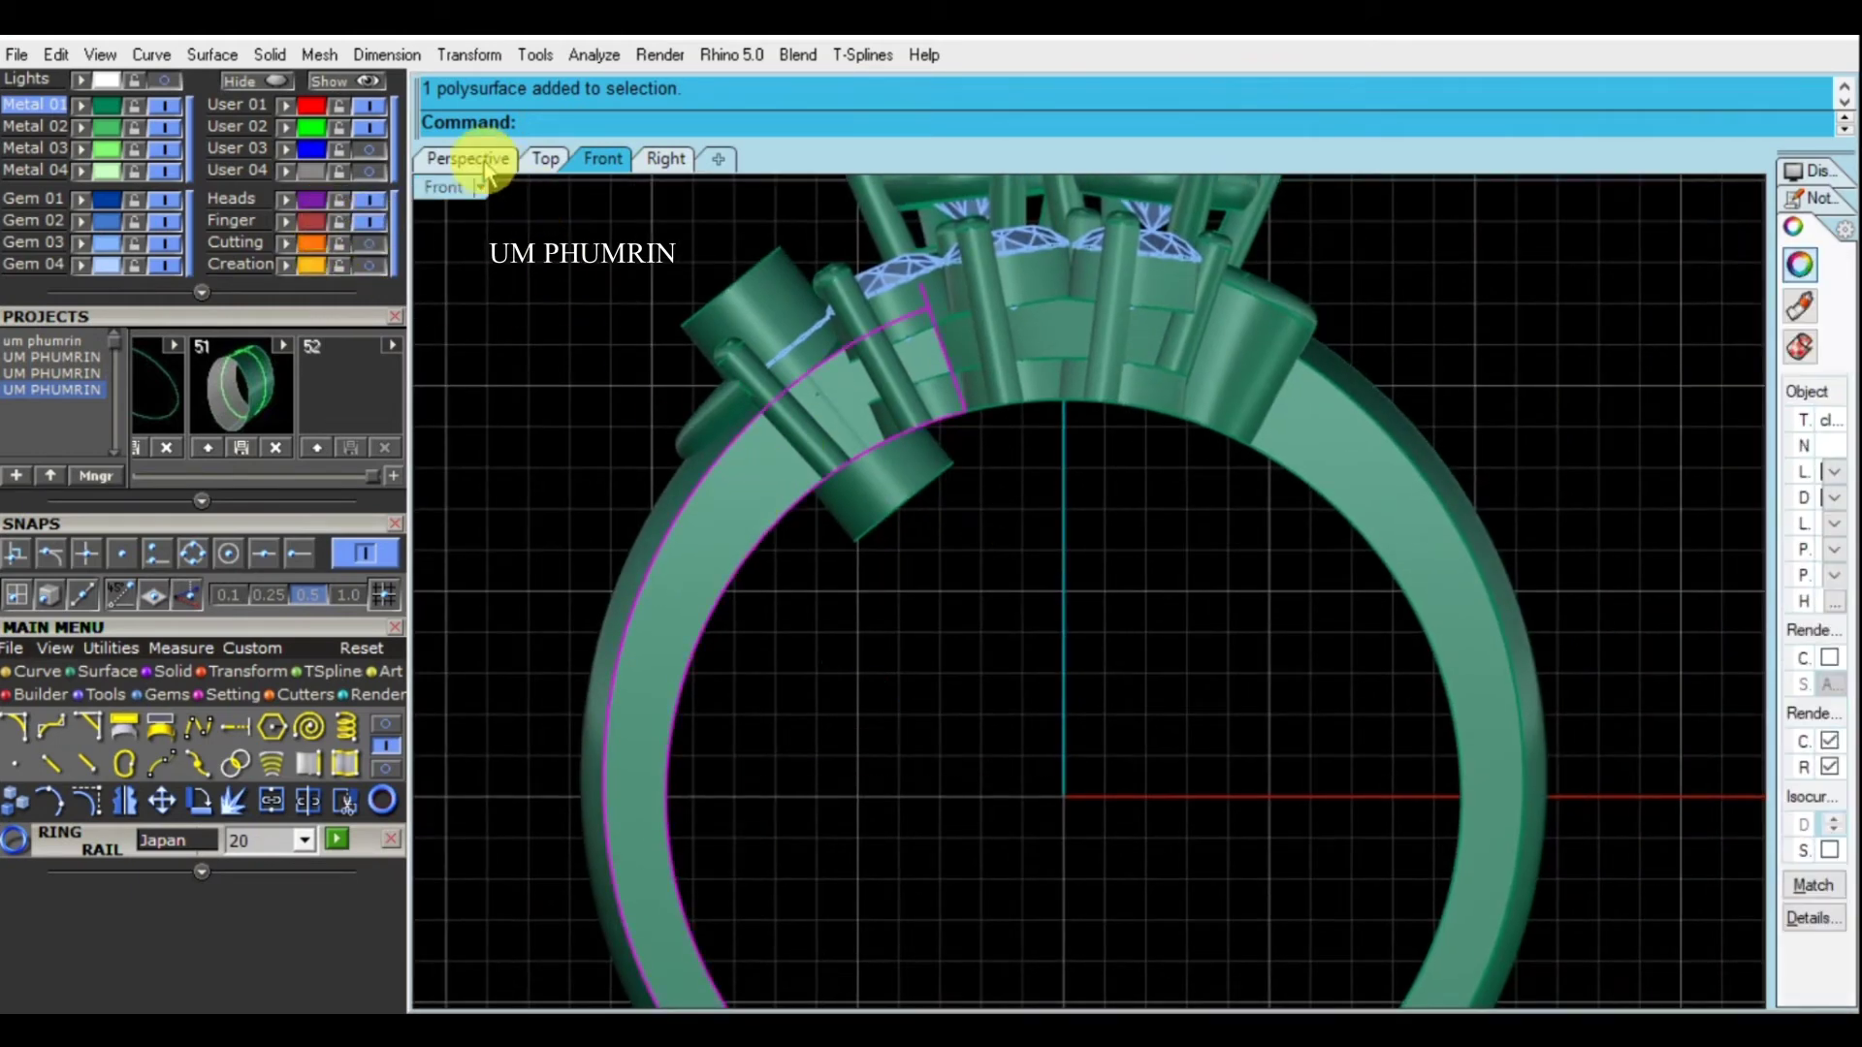
pyautogui.click(1344, 403)
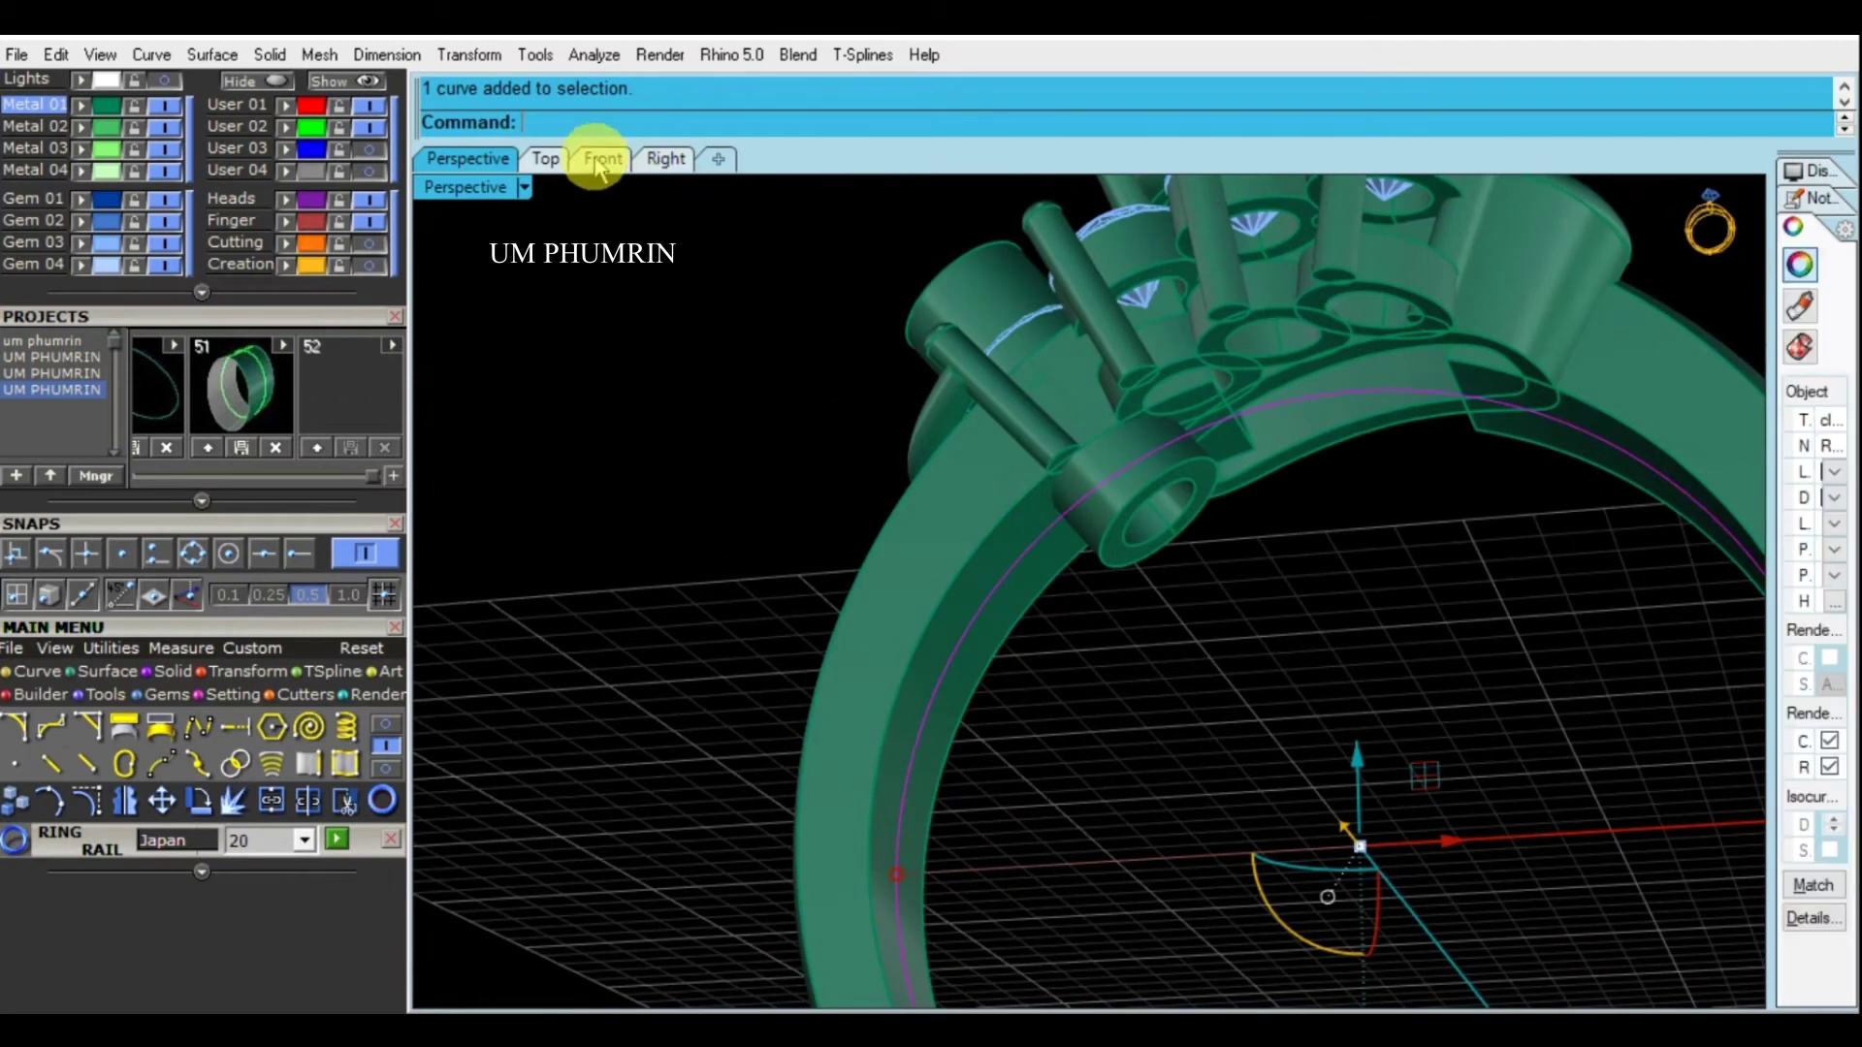
pyautogui.moveTo(1355, 586); pyautogui.dragTo(1205, 444, button='right')
pyautogui.click(1202, 374)
pyautogui.scroll(3, 1255, 389)
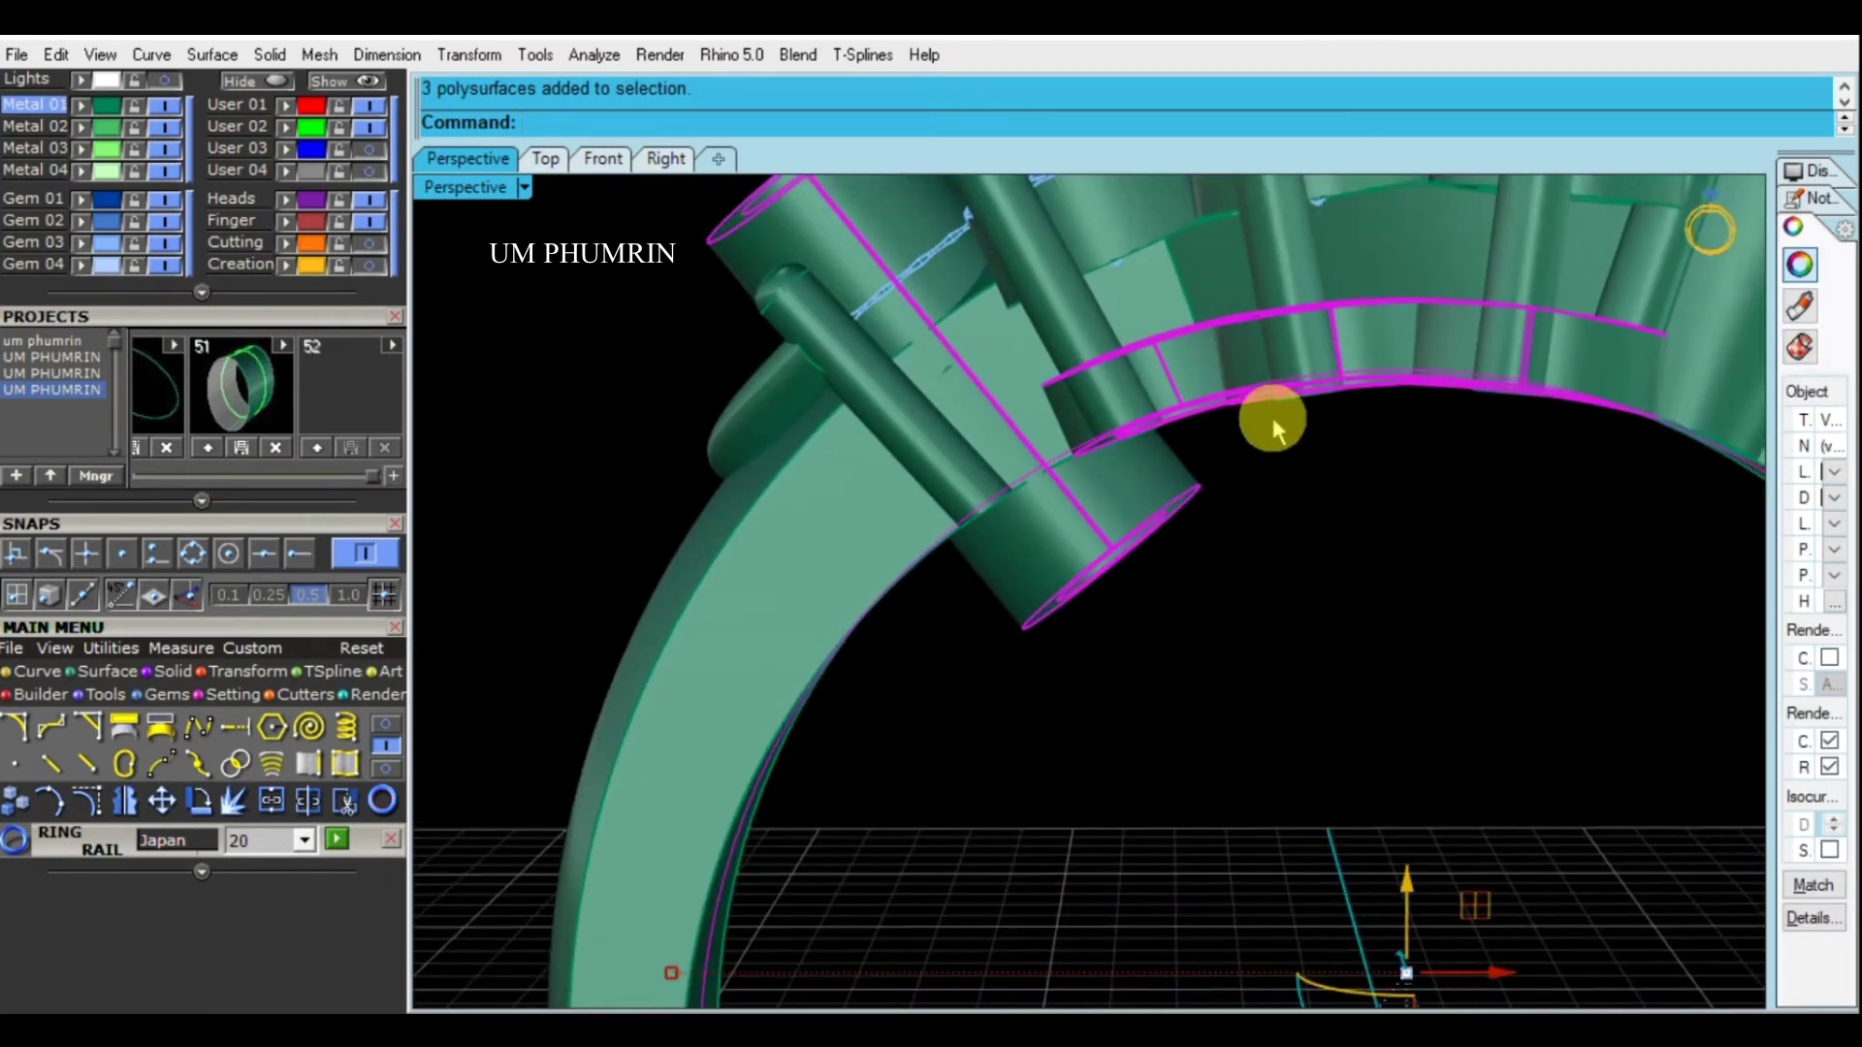
pyautogui.scroll(-4, 1273, 417)
pyautogui.moveTo(1278, 490); pyautogui.dragTo(1063, 594, button='right')
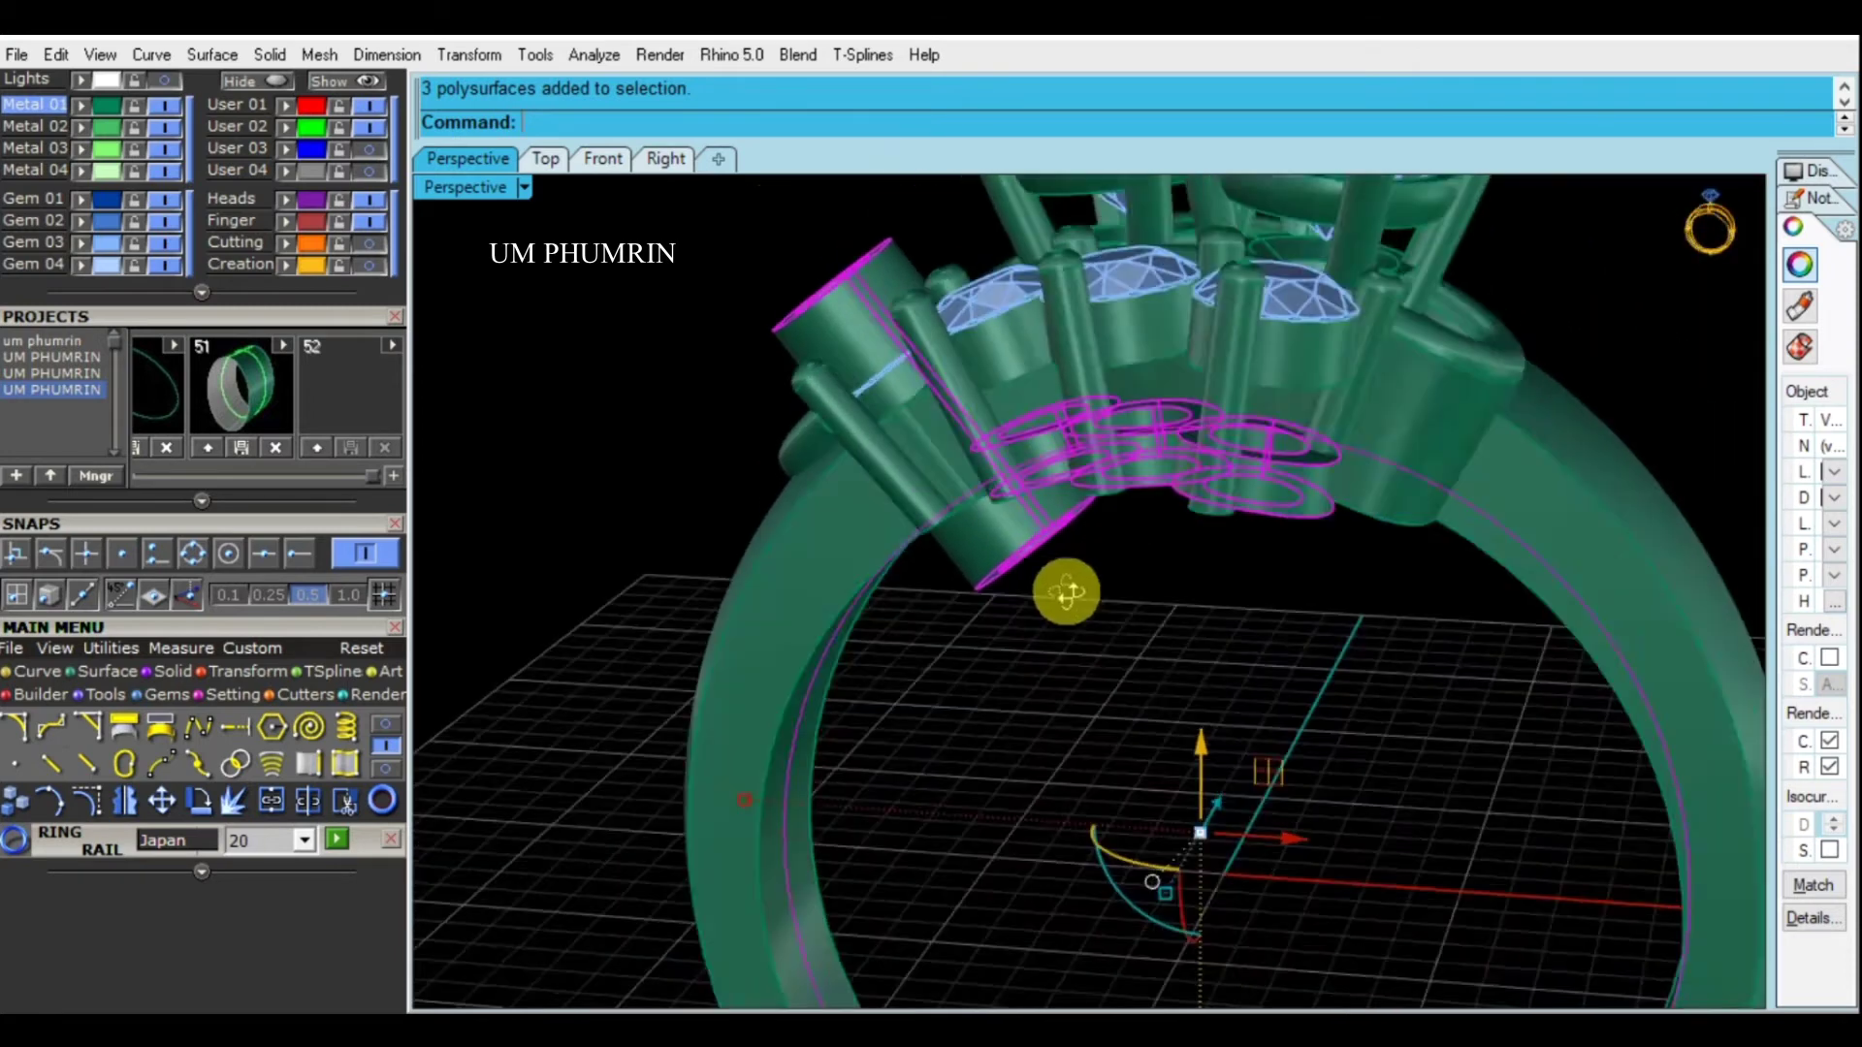
pyautogui.click(260, 85)
# Extrude the shank curve both sides into a wide band around the settings and tube
pyautogui.moveTo(1101, 498)
pyautogui.mouseDown(button='right')
pyautogui.moveTo(1105, 670)
pyautogui.moveTo(1212, 393)
pyautogui.mouseUp(button='right')
pyautogui.moveTo(1235, 532); pyautogui.dragTo(1218, 444, button='right')
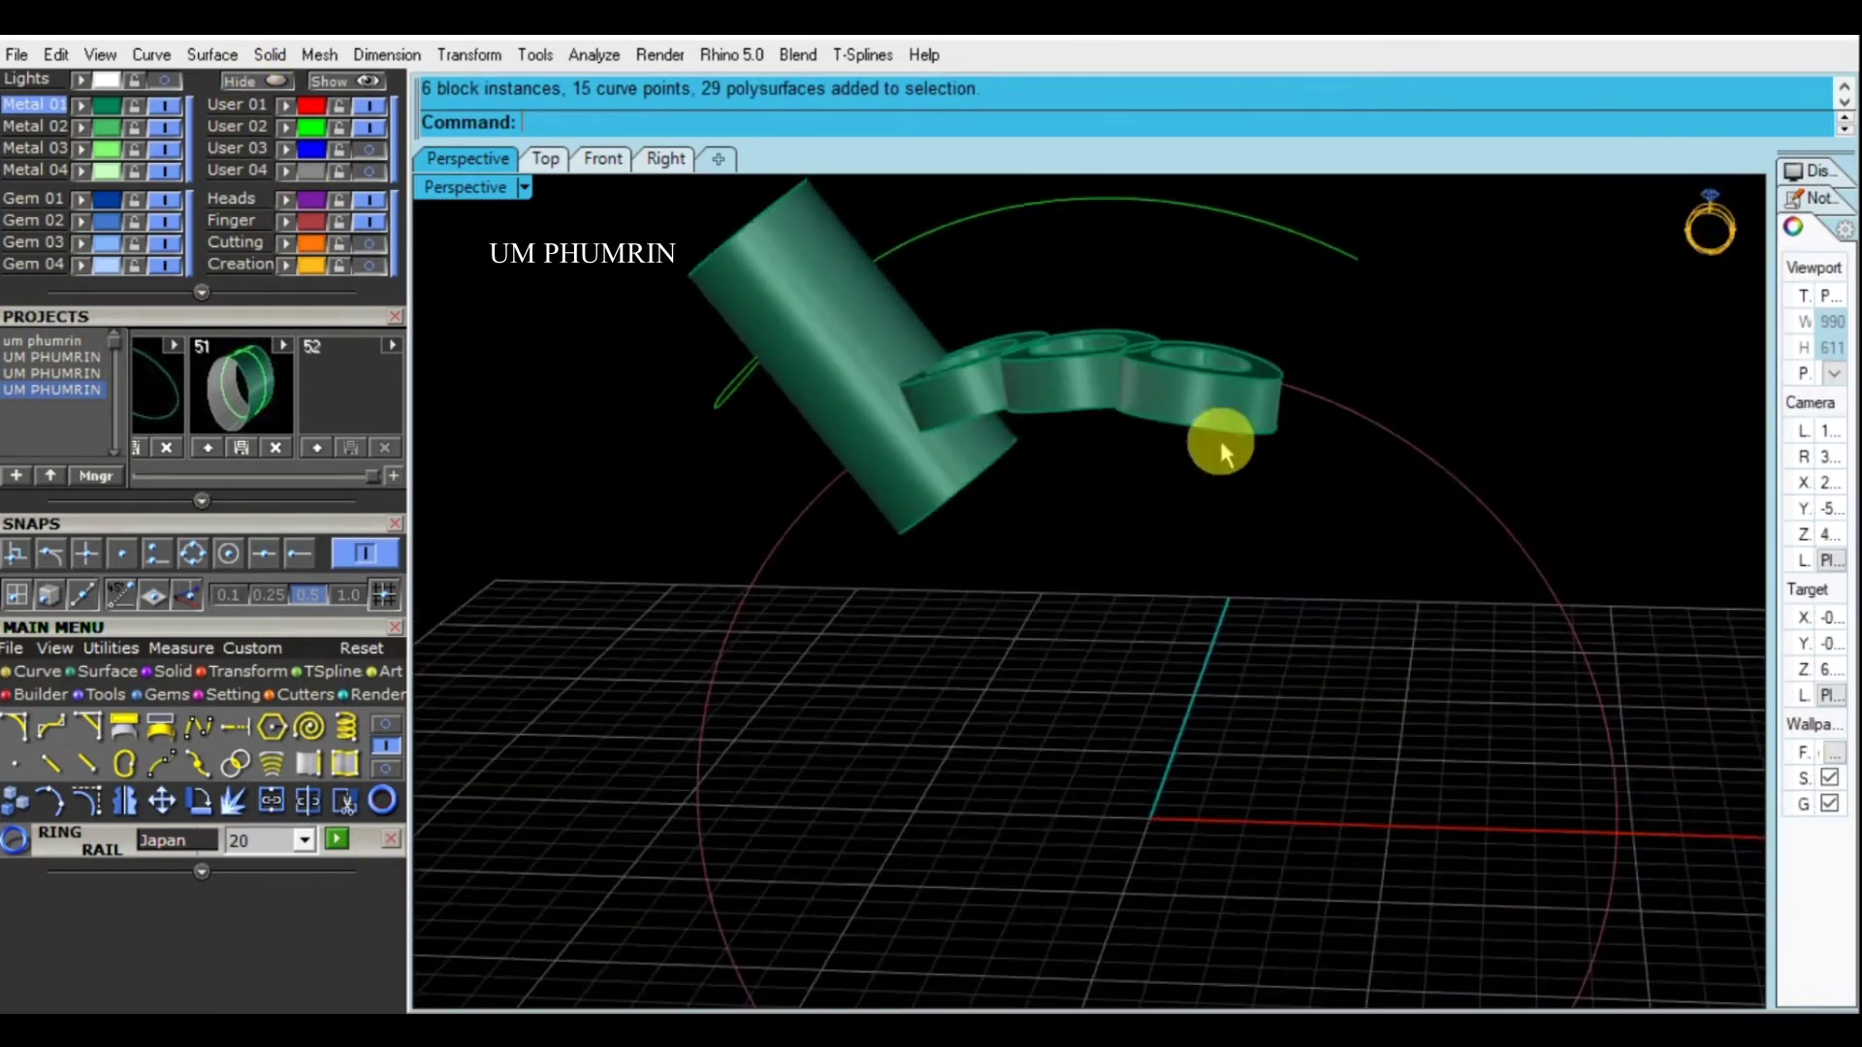
pyautogui.click(905, 387)
pyautogui.moveTo(906, 387)
pyautogui.mouseDown(button='right')
pyautogui.moveTo(1238, 595)
pyautogui.moveTo(1232, 628)
pyautogui.moveTo(1230, 529)
pyautogui.moveTo(1200, 586)
pyautogui.mouseUp(button='right')
pyautogui.click(1397, 540)
pyautogui.moveTo(1397, 540)
pyautogui.mouseDown(button='right')
pyautogui.moveTo(1297, 491)
pyautogui.moveTo(1205, 576)
pyautogui.mouseUp(button='right')
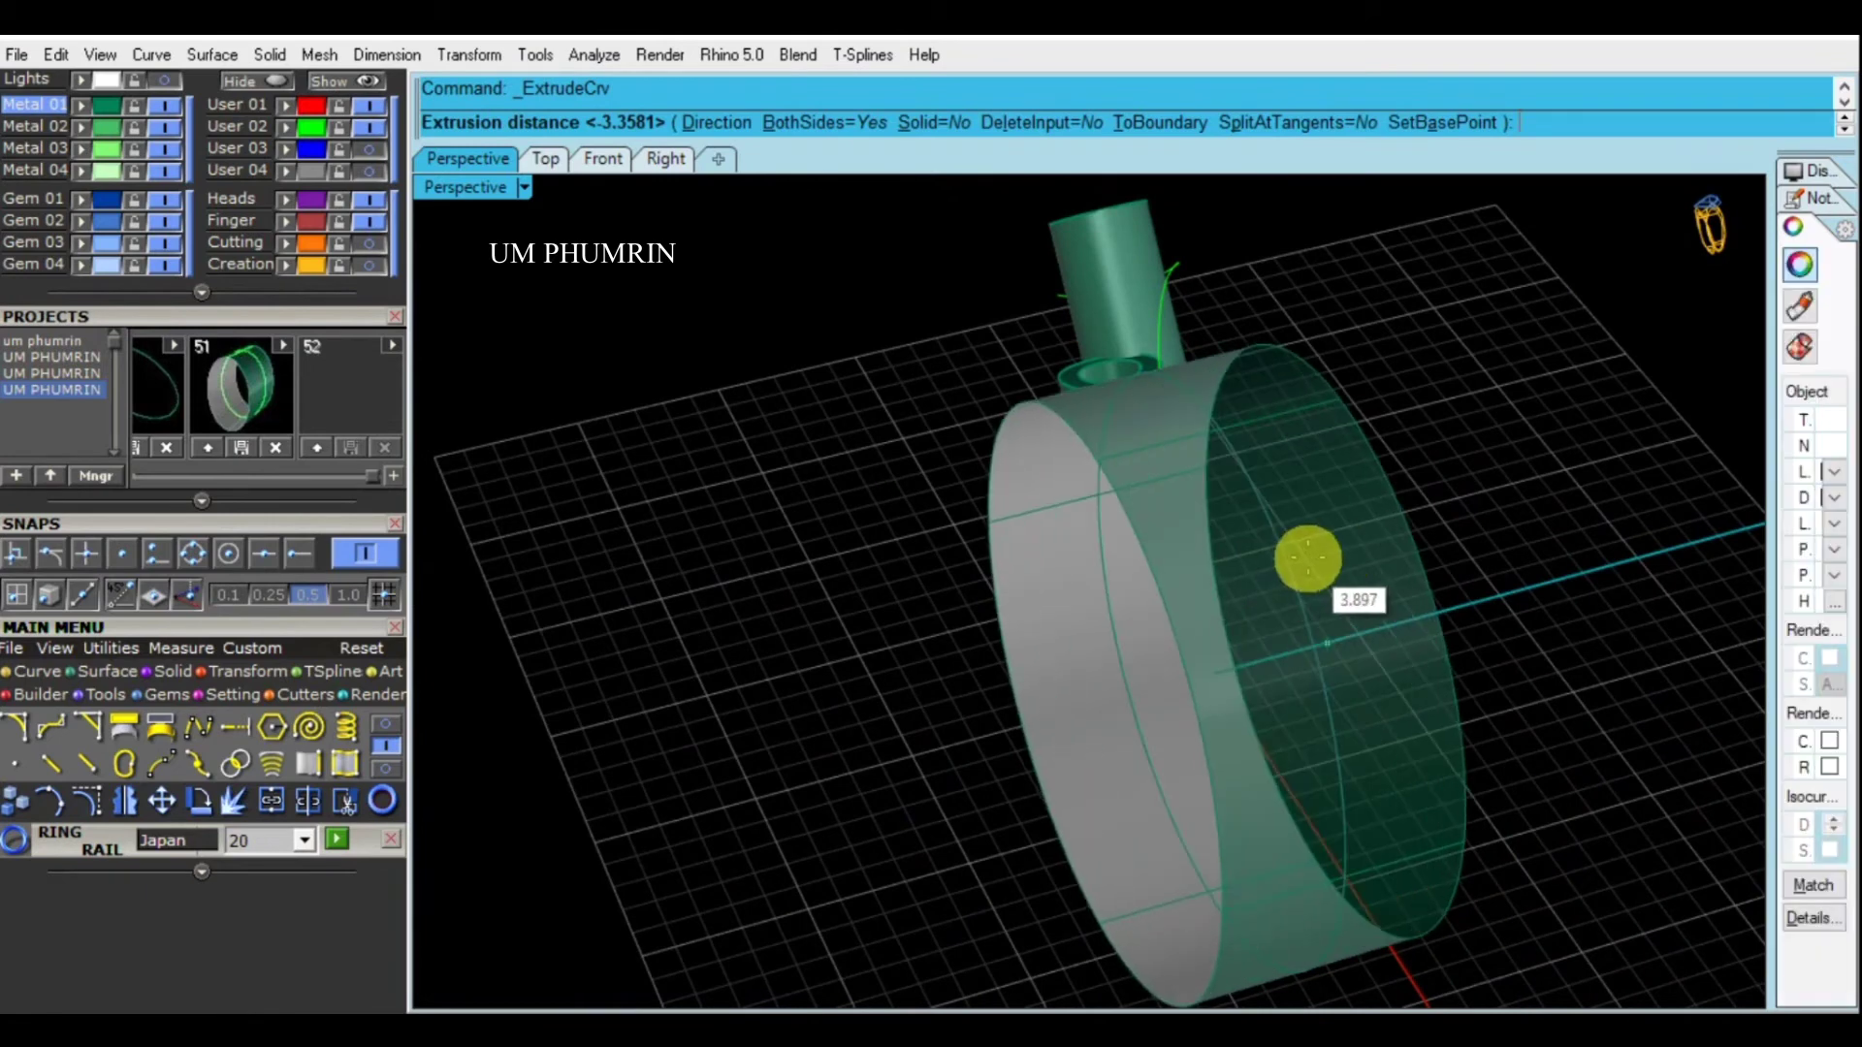
pyautogui.click(1102, 551)
pyautogui.moveTo(1102, 550)
pyautogui.mouseDown(button='right')
pyautogui.moveTo(997, 465)
pyautogui.moveTo(969, 349)
pyautogui.moveTo(1028, 456)
pyautogui.mouseUp(button='right')
pyautogui.click(969, 350)
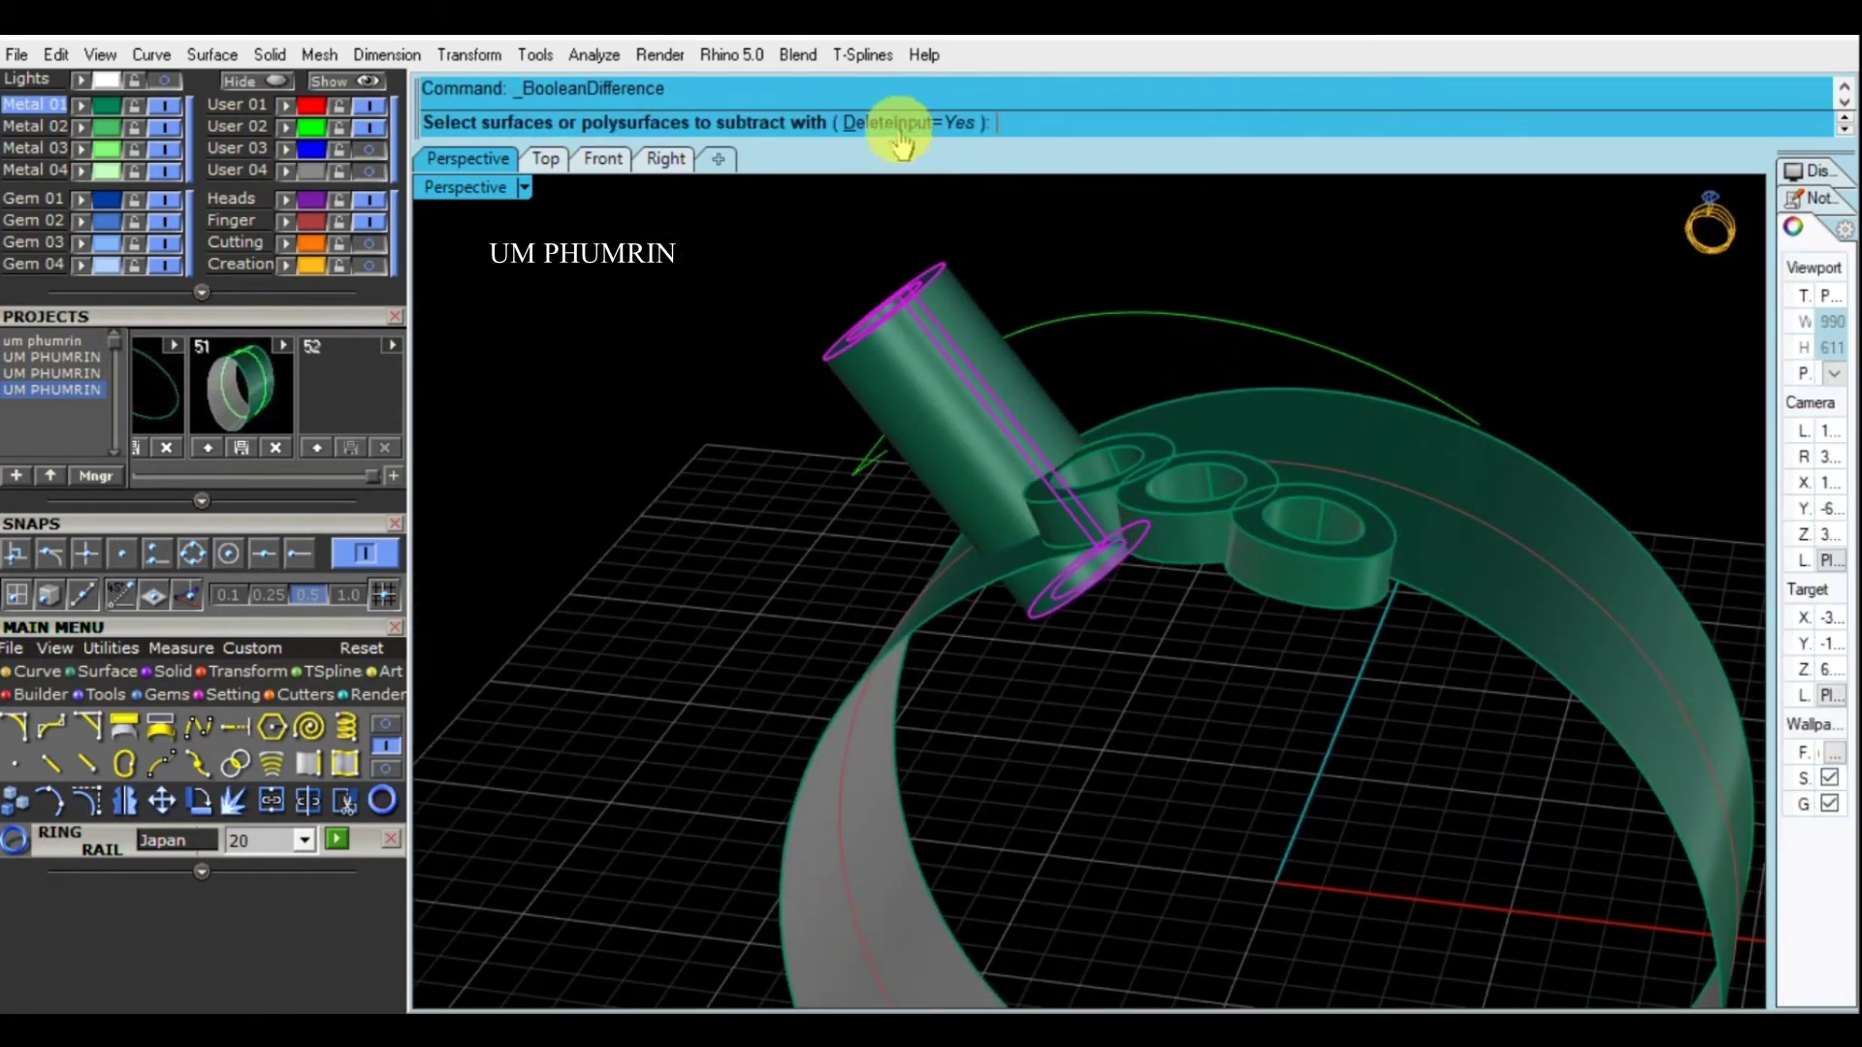
# Boolean-difference the tube with the band, keeping the band (DeleteInput=No)
pyautogui.click(897, 123)
pyautogui.click(1447, 479)
pyautogui.press('Return')
pyautogui.moveTo(1522, 399)
pyautogui.mouseDown(button='right')
pyautogui.moveTo(1313, 492)
pyautogui.moveTo(1373, 475)
pyautogui.moveTo(1206, 632)
pyautogui.mouseUp(button='right')
# Offset the band surface outward by 0.8 with OffsetSrf
pyautogui.click(1313, 493)
pyautogui.moveTo(1206, 631)
pyautogui.mouseDown()
pyautogui.moveTo(967, 803)
pyautogui.moveTo(1020, 717)
pyautogui.mouseUp()
pyautogui.moveTo(1020, 718)
pyautogui.mouseDown(button='right')
pyautogui.moveTo(1259, 477)
pyautogui.moveTo(1213, 547)
pyautogui.moveTo(1260, 615)
pyautogui.mouseUp(button='right')
pyautogui.write('OffsetSrf')
pyautogui.press('Return')
pyautogui.write('8')
pyautogui.press('Return')
pyautogui.press('Return')
pyautogui.moveTo(1260, 611)
pyautogui.mouseDown(button='right')
pyautogui.moveTo(1005, 555)
pyautogui.moveTo(1110, 591)
pyautogui.moveTo(1218, 579)
pyautogui.moveTo(1144, 553)
pyautogui.mouseUp(button='right')
pyautogui.hotkey('ctrl', 'z')
pyautogui.press('Return')
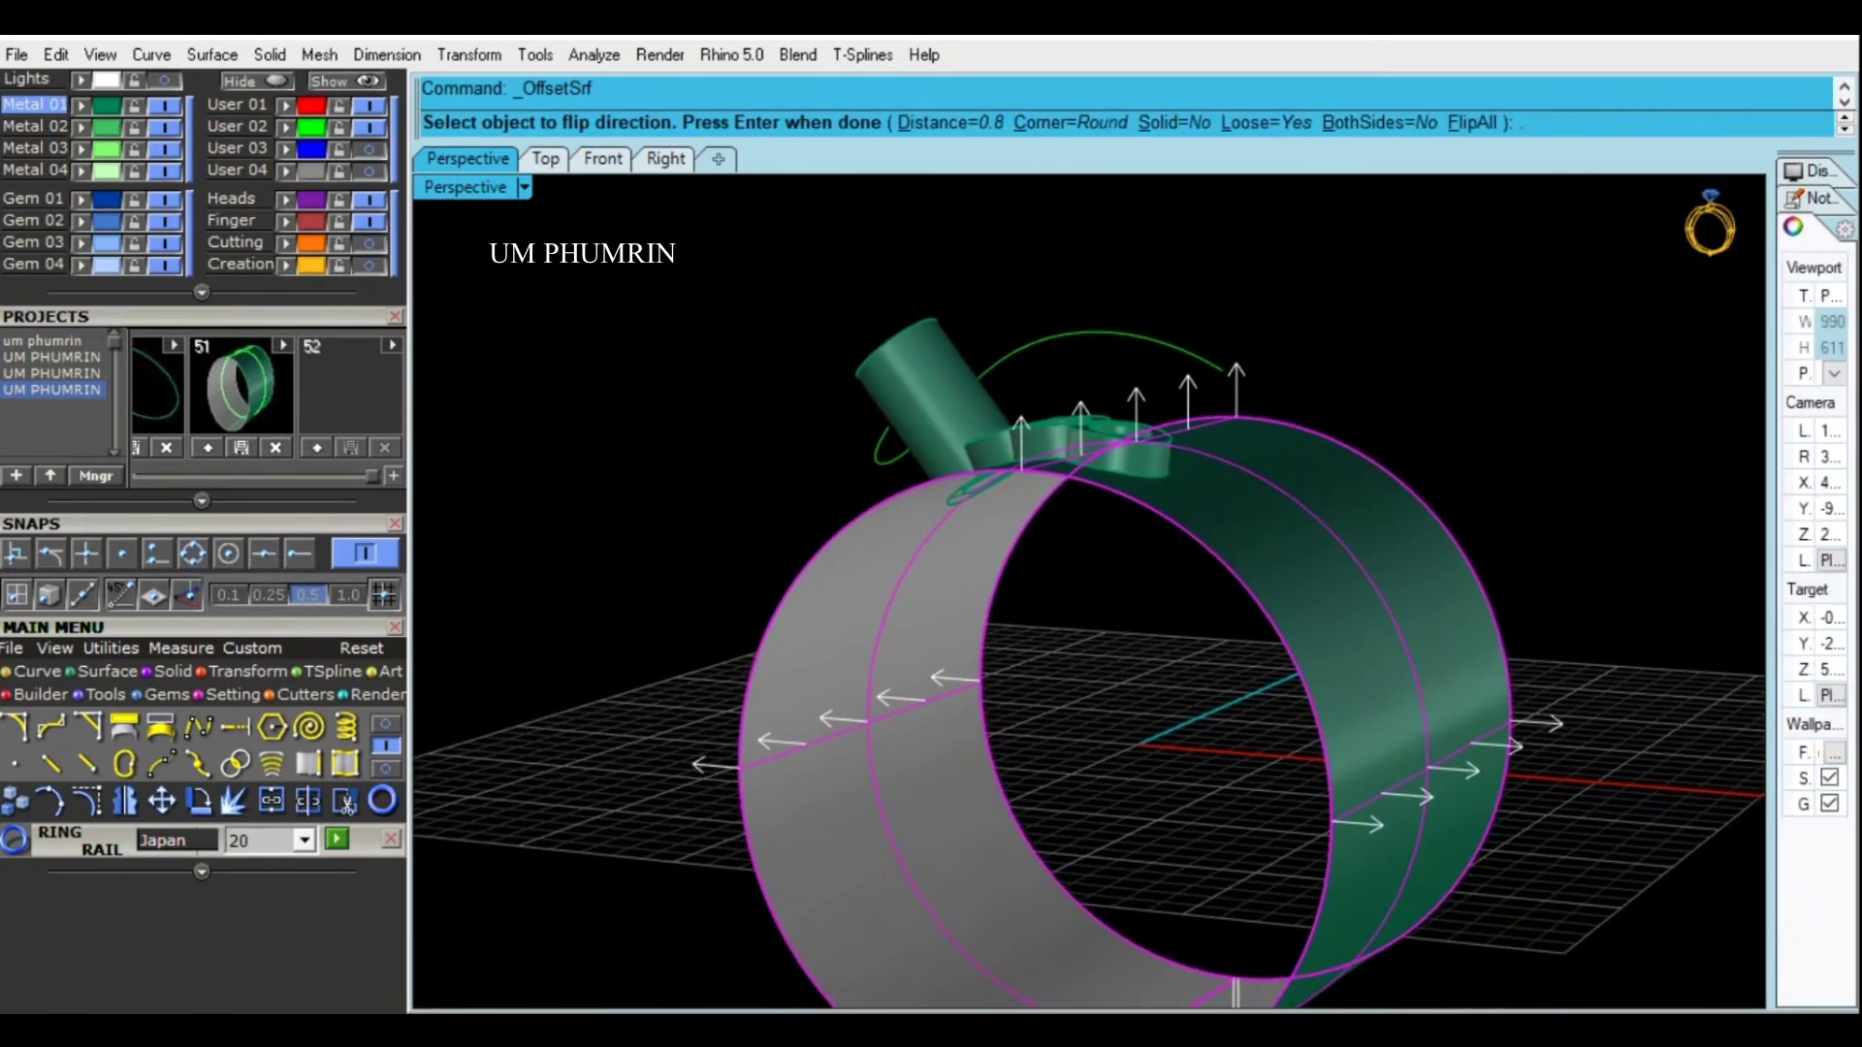
pyautogui.press('Return')
pyautogui.moveTo(1144, 553)
pyautogui.mouseDown(button='right')
pyautogui.moveTo(1197, 607)
pyautogui.moveTo(1309, 573)
pyautogui.moveTo(1147, 566)
pyautogui.mouseUp(button='right')
# Flip the band and boolean-difference the stone settings and cylinder against it
pyautogui.write('flip')
pyautogui.press('Return')
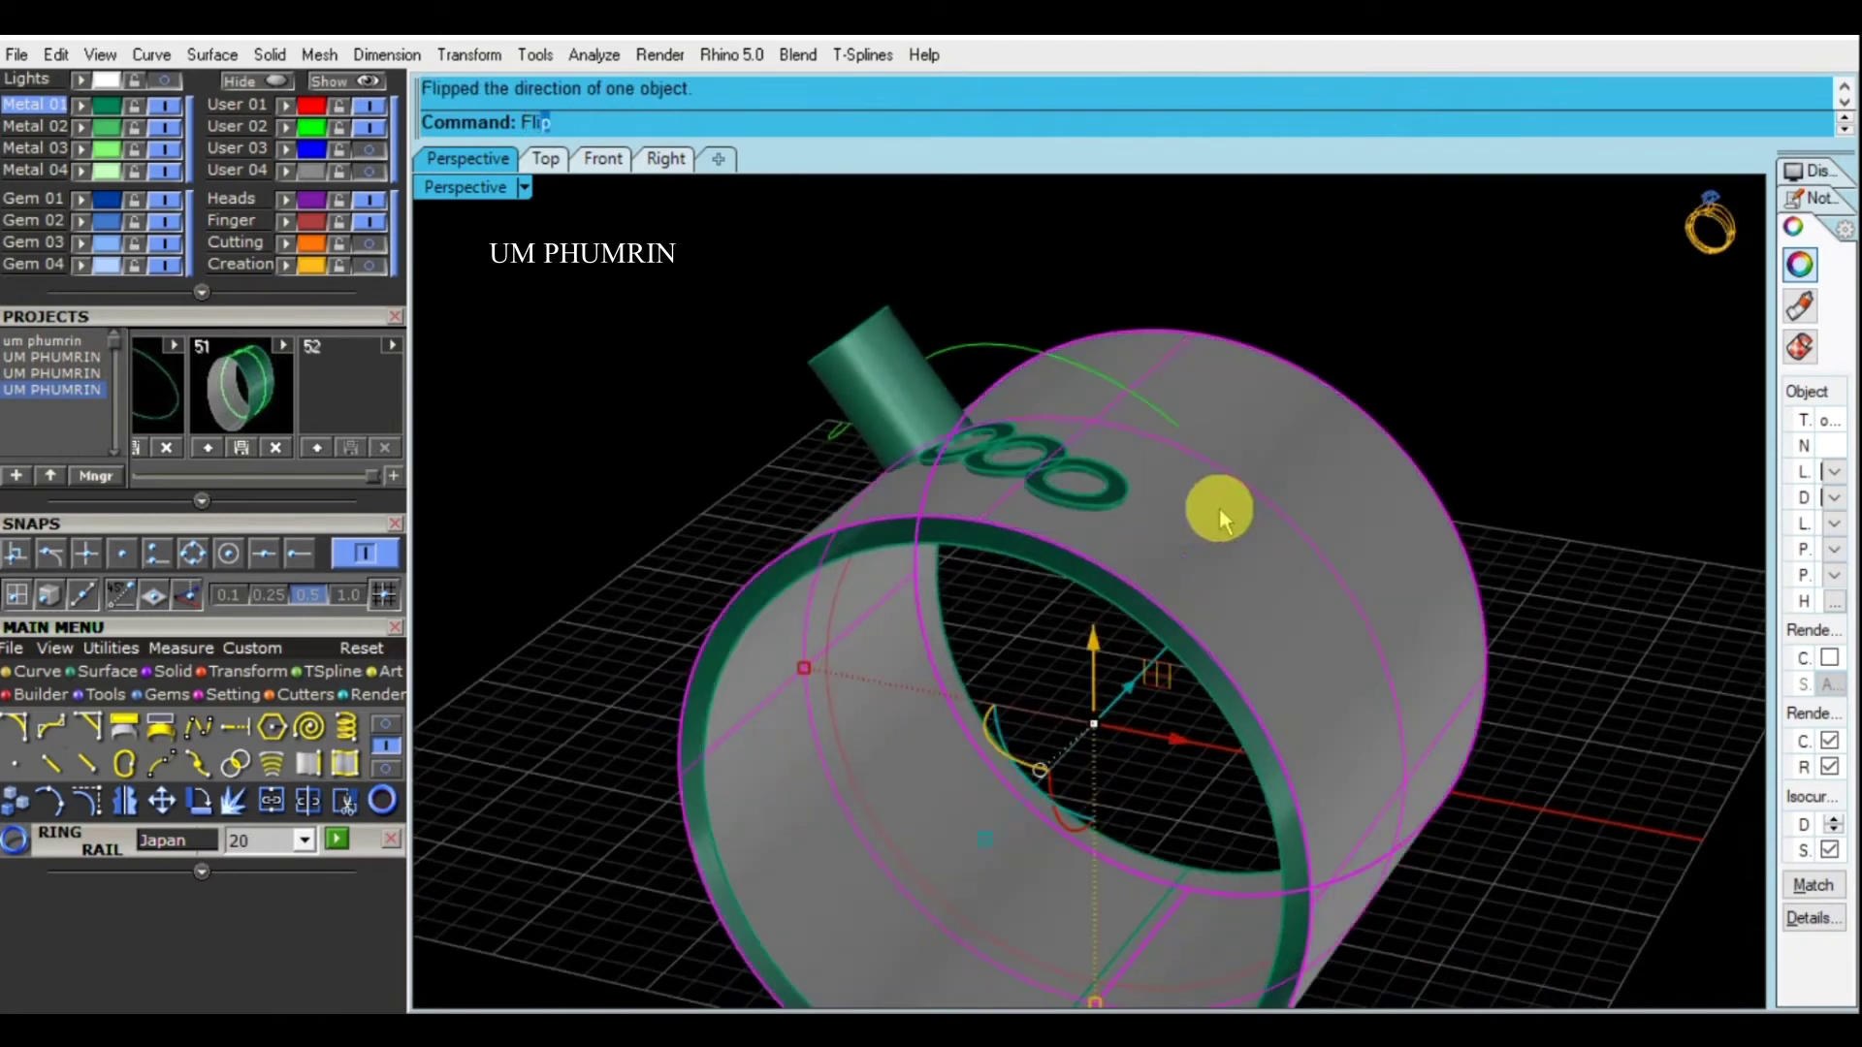
pyautogui.scroll(3, 1063, 428)
pyautogui.scroll(2, 1019, 485)
pyautogui.click(1018, 484)
pyautogui.keyDown('shift'); pyautogui.click(852, 431); pyautogui.keyUp('shift')
pyautogui.write('bd')
pyautogui.press('Return')
pyautogui.click(1176, 456)
pyautogui.press('Return')
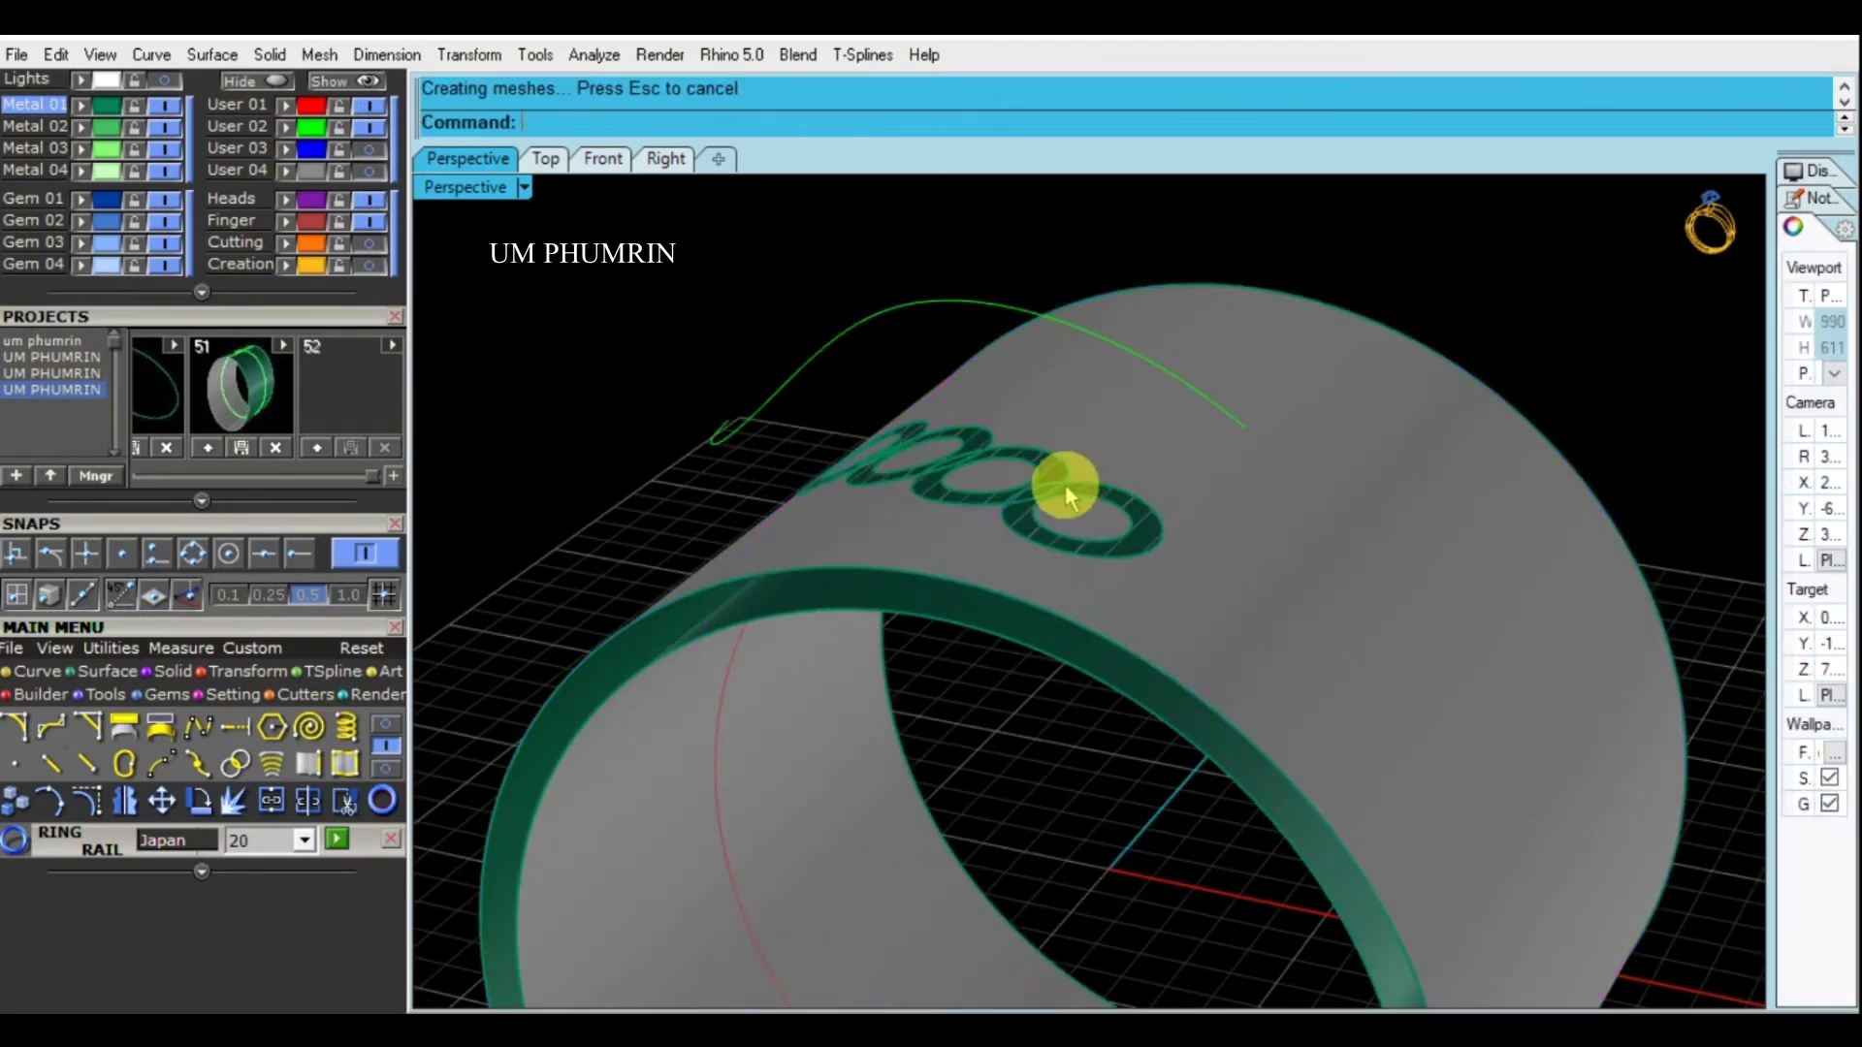
# Delete the band and group the four trimmed stone settings
pyautogui.click(1195, 609)
pyautogui.press('Delete')
pyautogui.scroll(-3, 1190, 545)
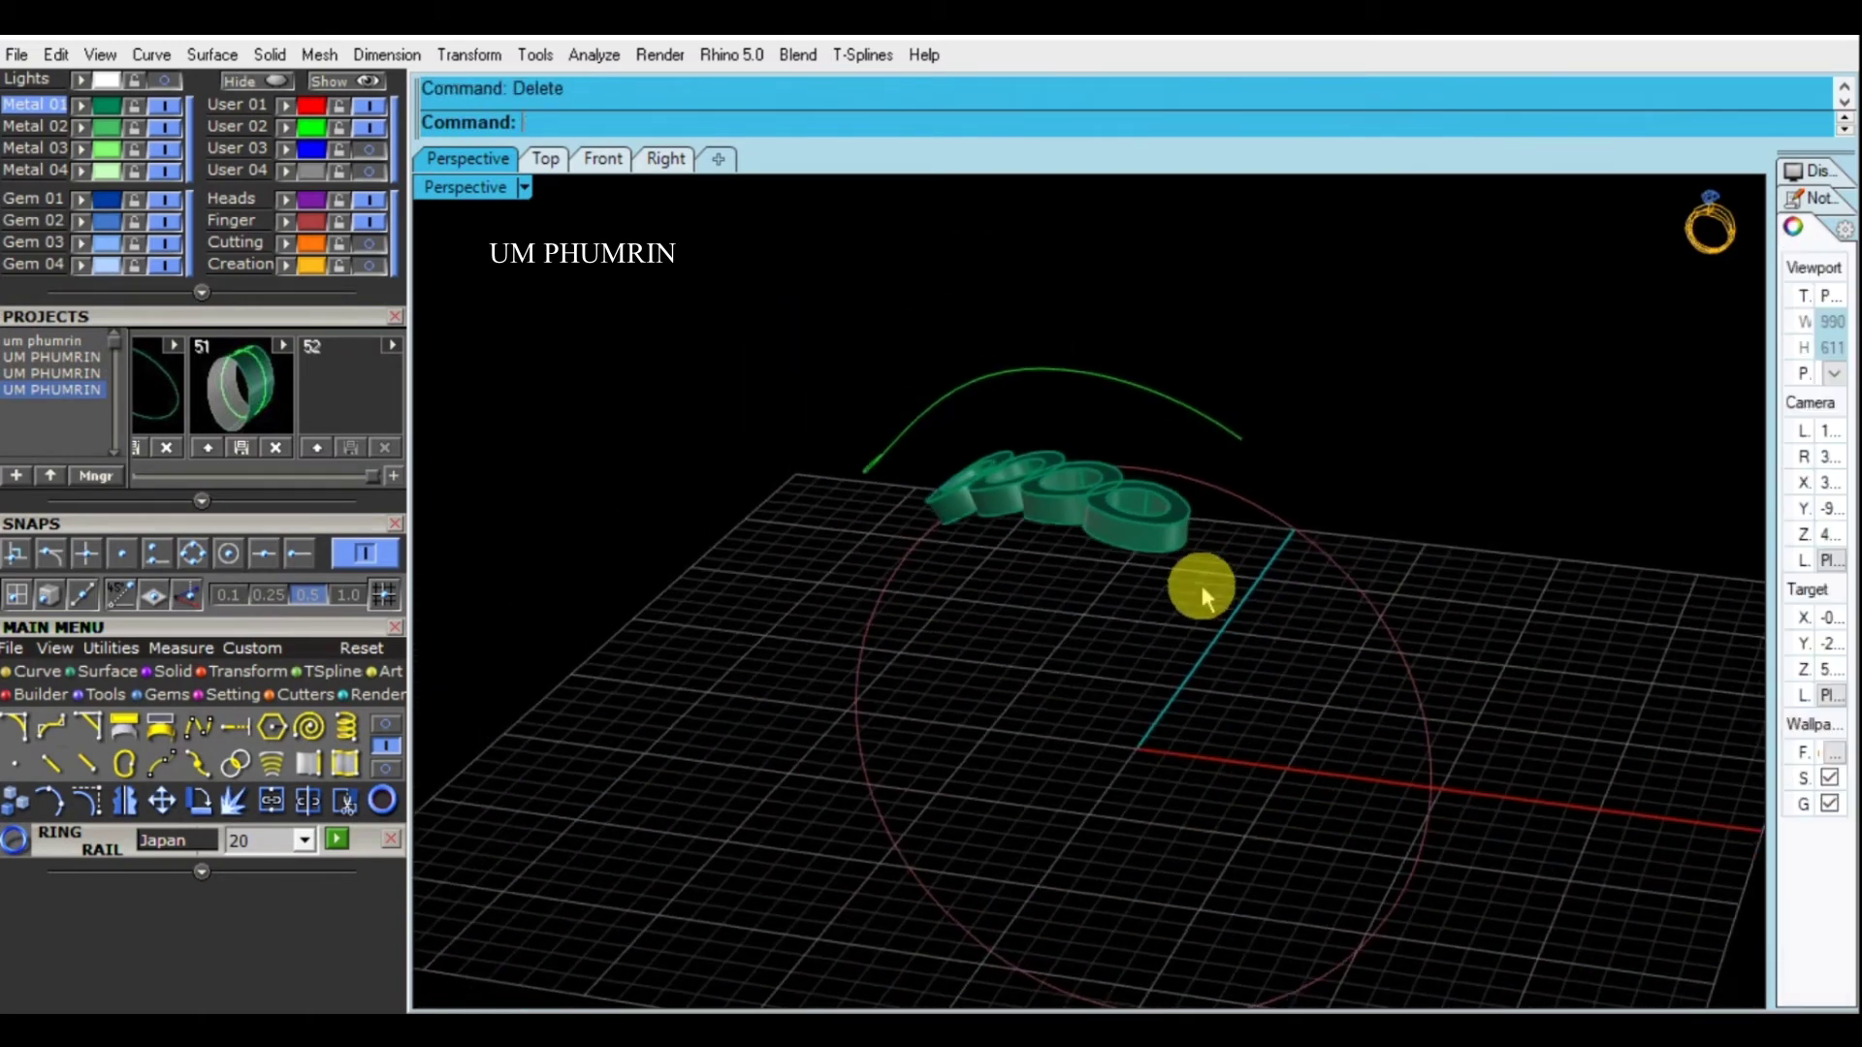
pyautogui.moveTo(790, 407); pyautogui.dragTo(1165, 523)
pyautogui.hotkey('ctrl', 'g')
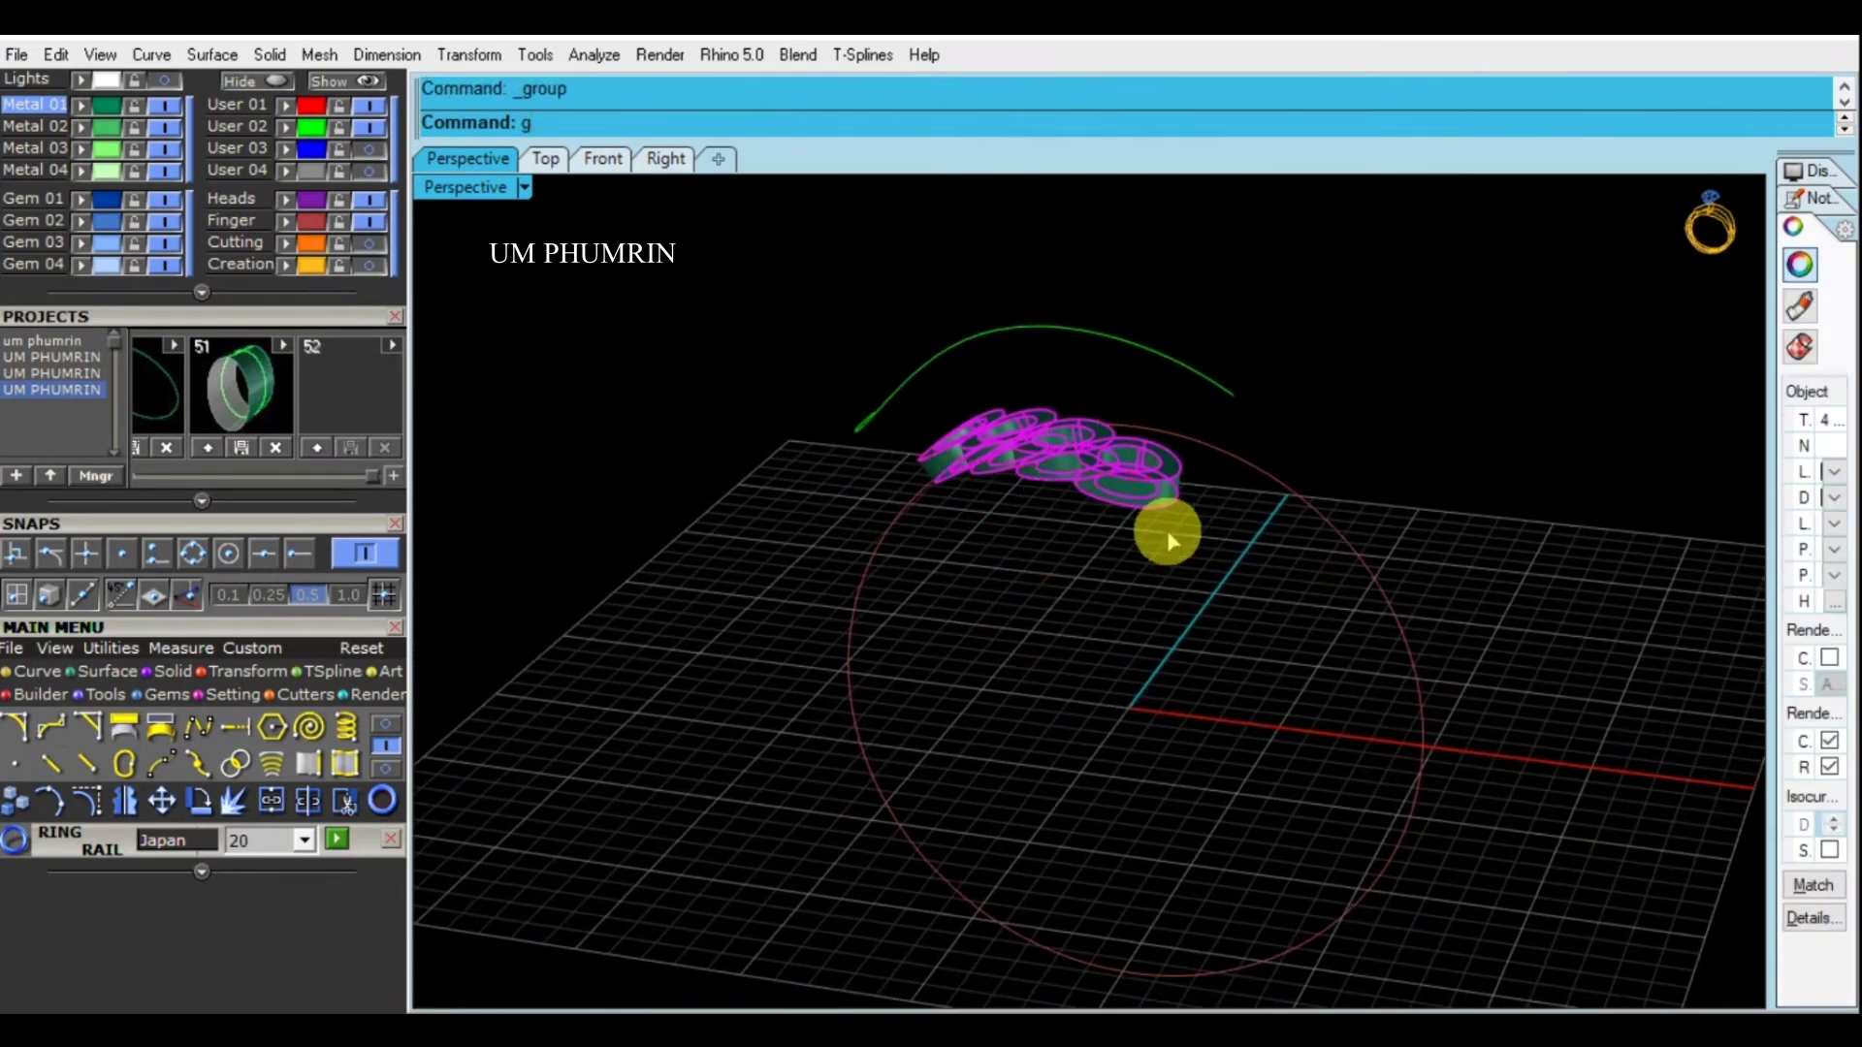
# Show the 21 hidden ring parts again and pick the first trimmed setting
pyautogui.click(329, 81)
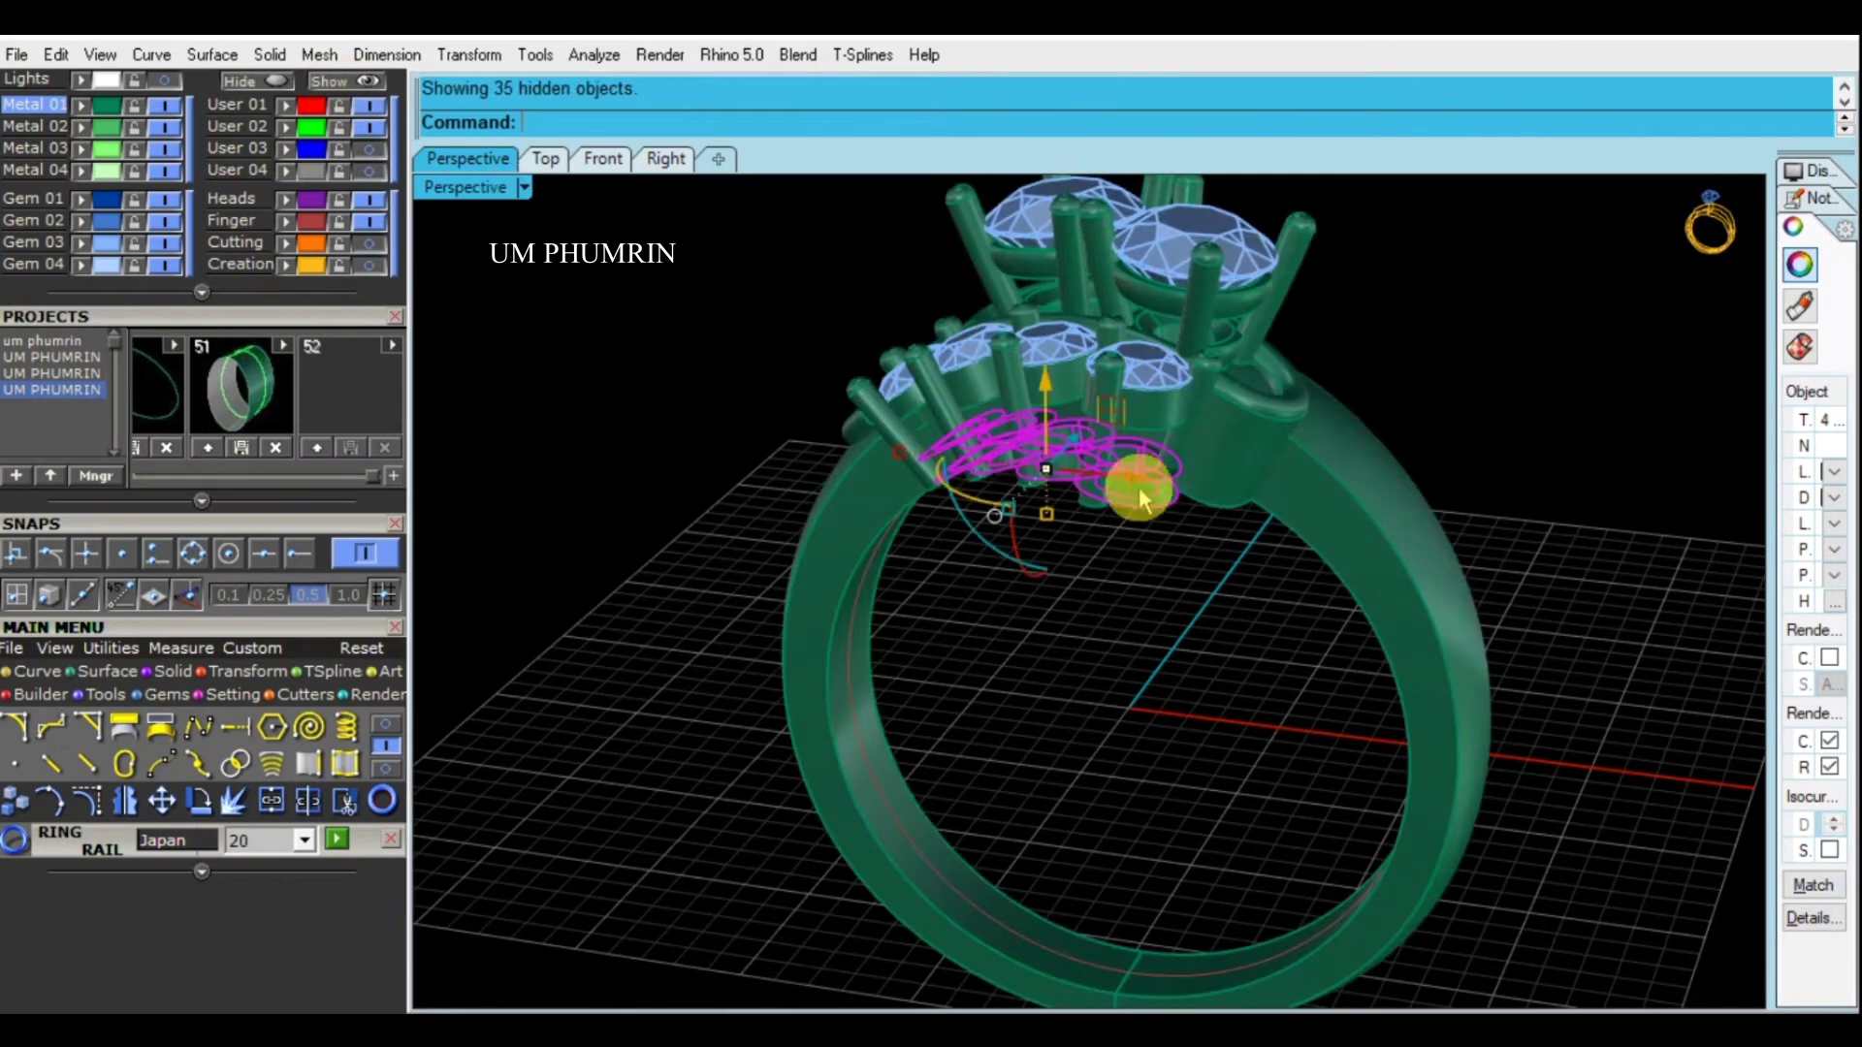
pyautogui.moveTo(1131, 486); pyautogui.dragTo(1201, 585, button='right')
pyautogui.scroll(3, 1196, 463)
pyautogui.click(1196, 463)
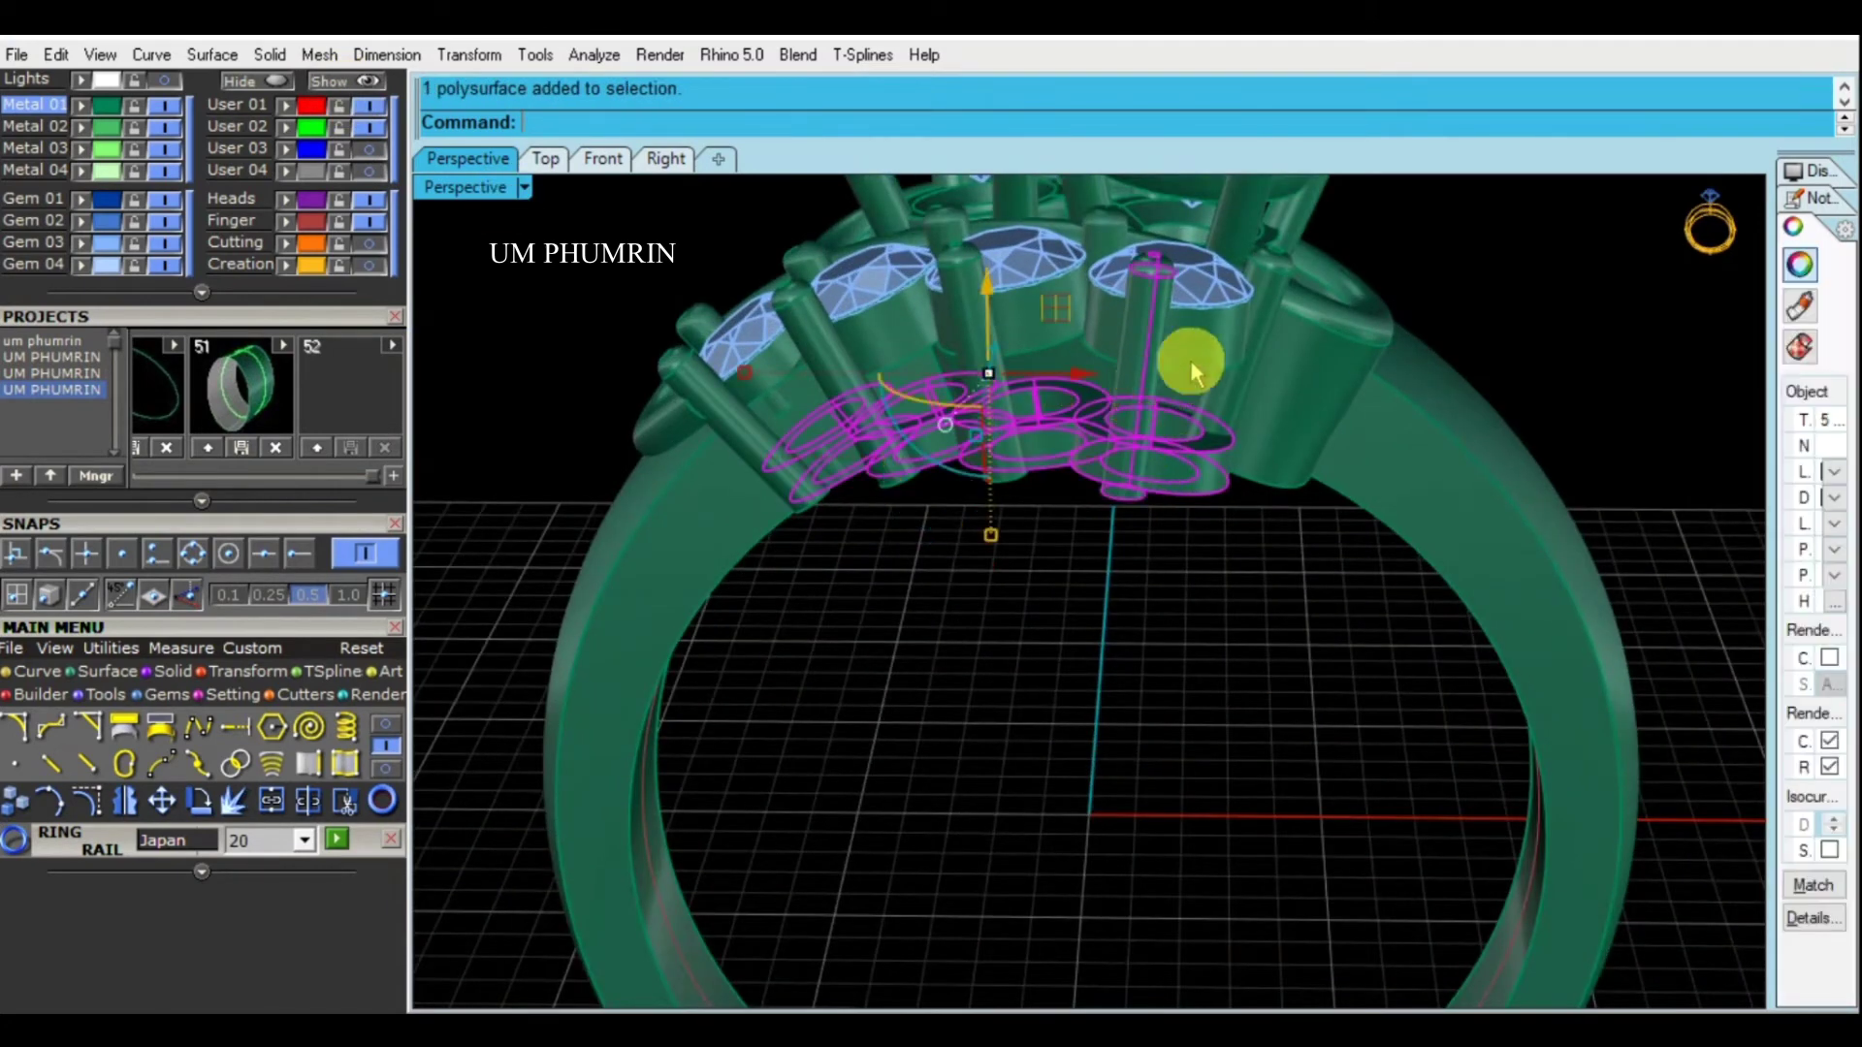
pyautogui.moveTo(1184, 411); pyautogui.dragTo(1261, 412, button='right')
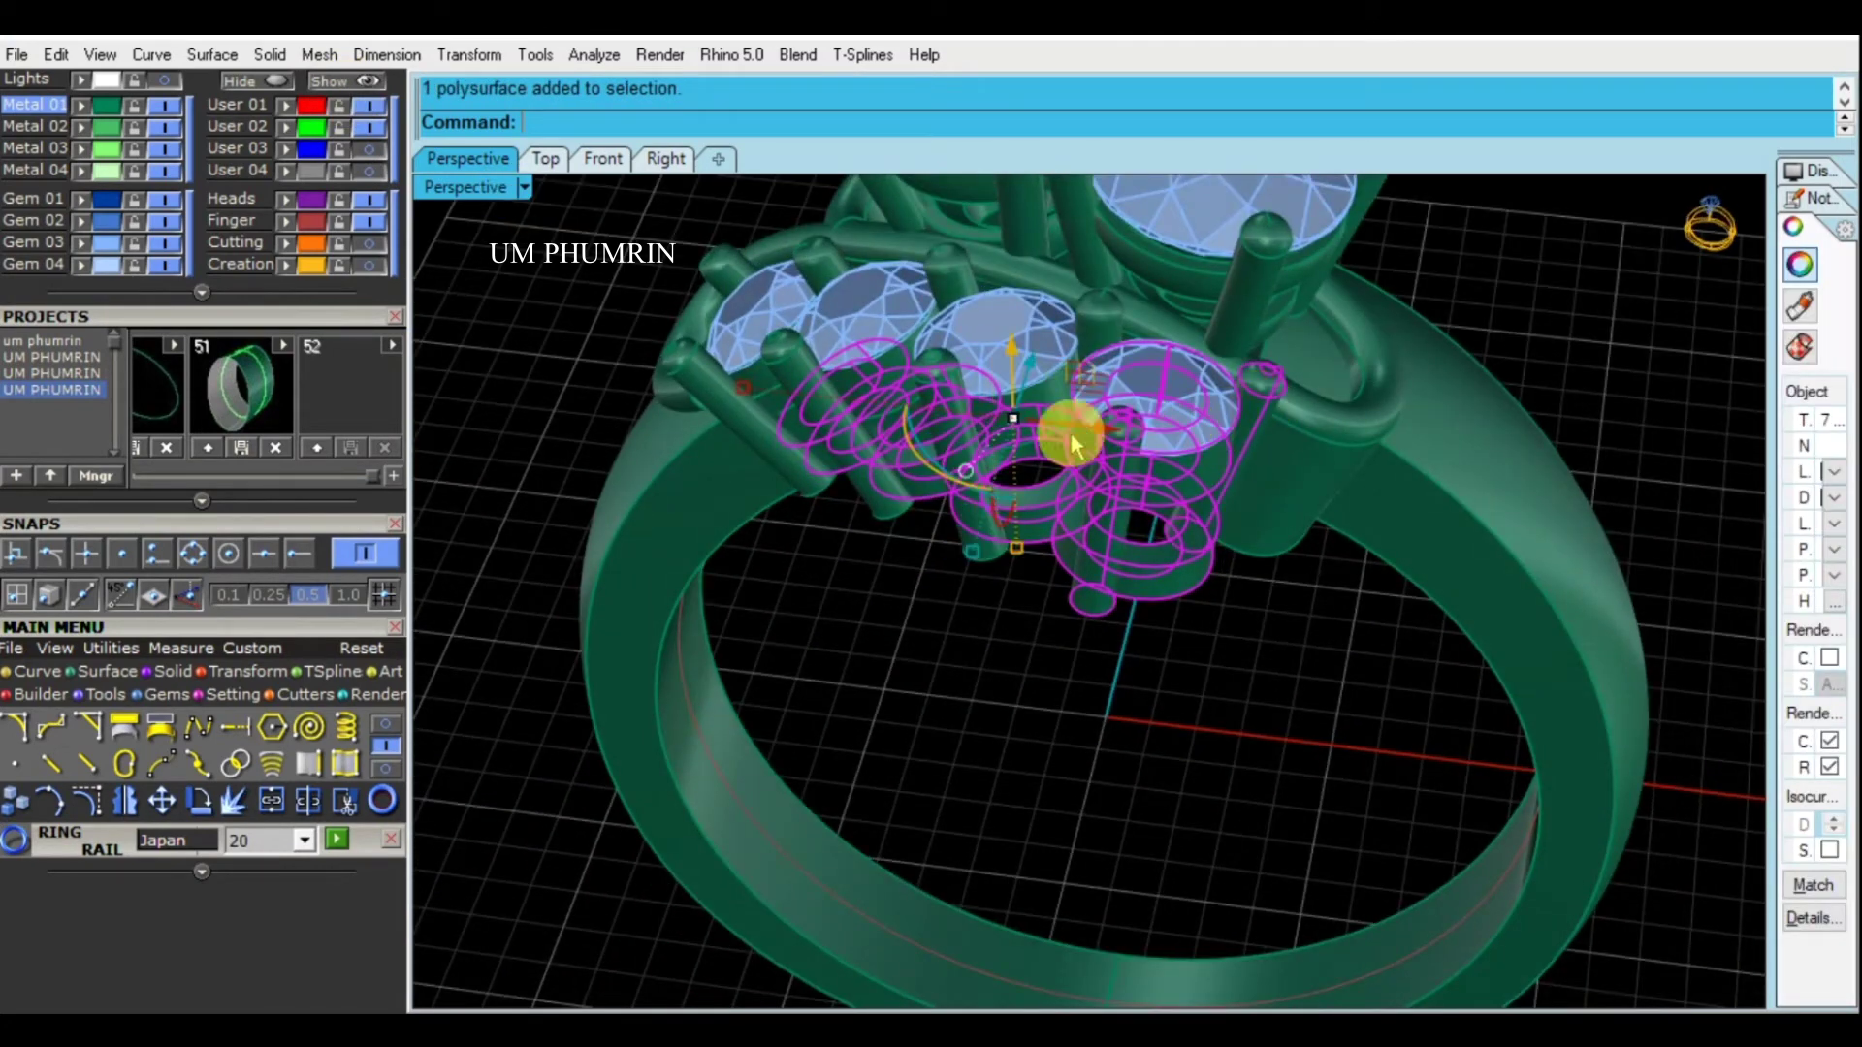
pyautogui.scroll(2, 1028, 432)
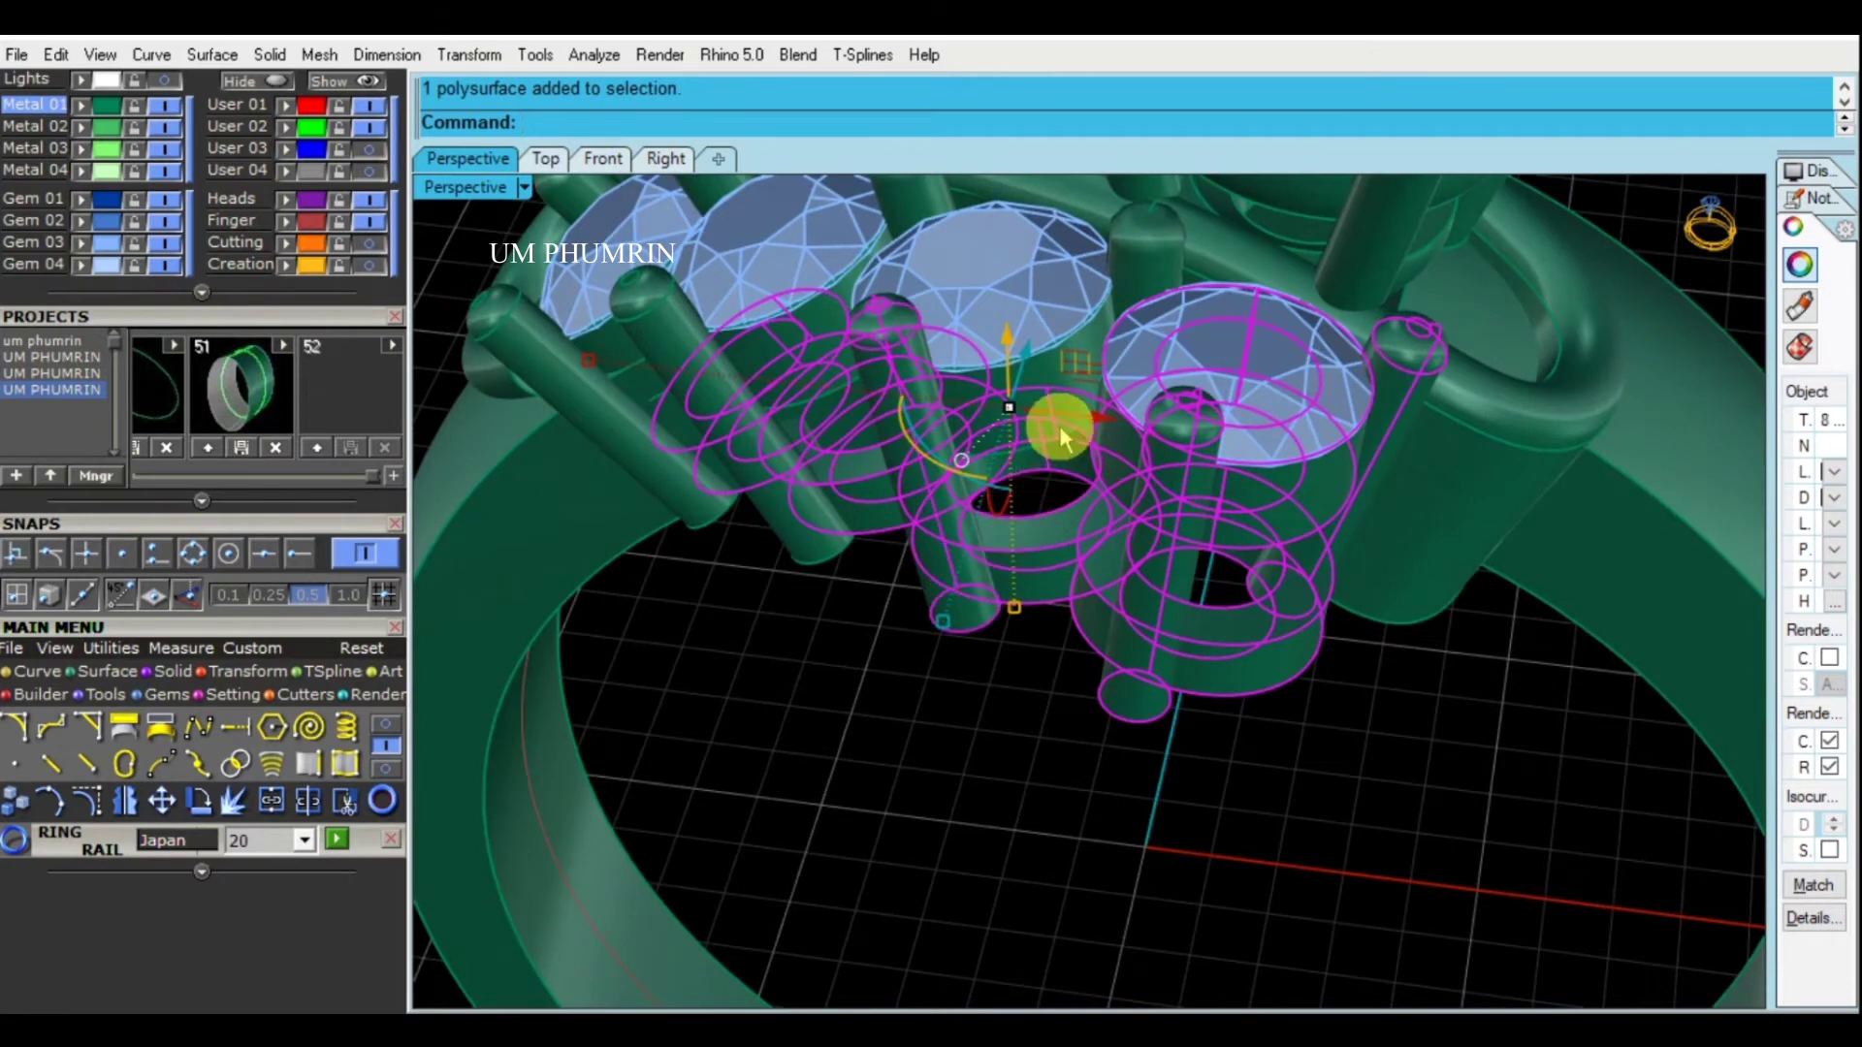
pyautogui.keyDown('shift'); pyautogui.moveTo(1143, 278); pyautogui.dragTo(1309, 445, button='right'); pyautogui.keyUp('shift')
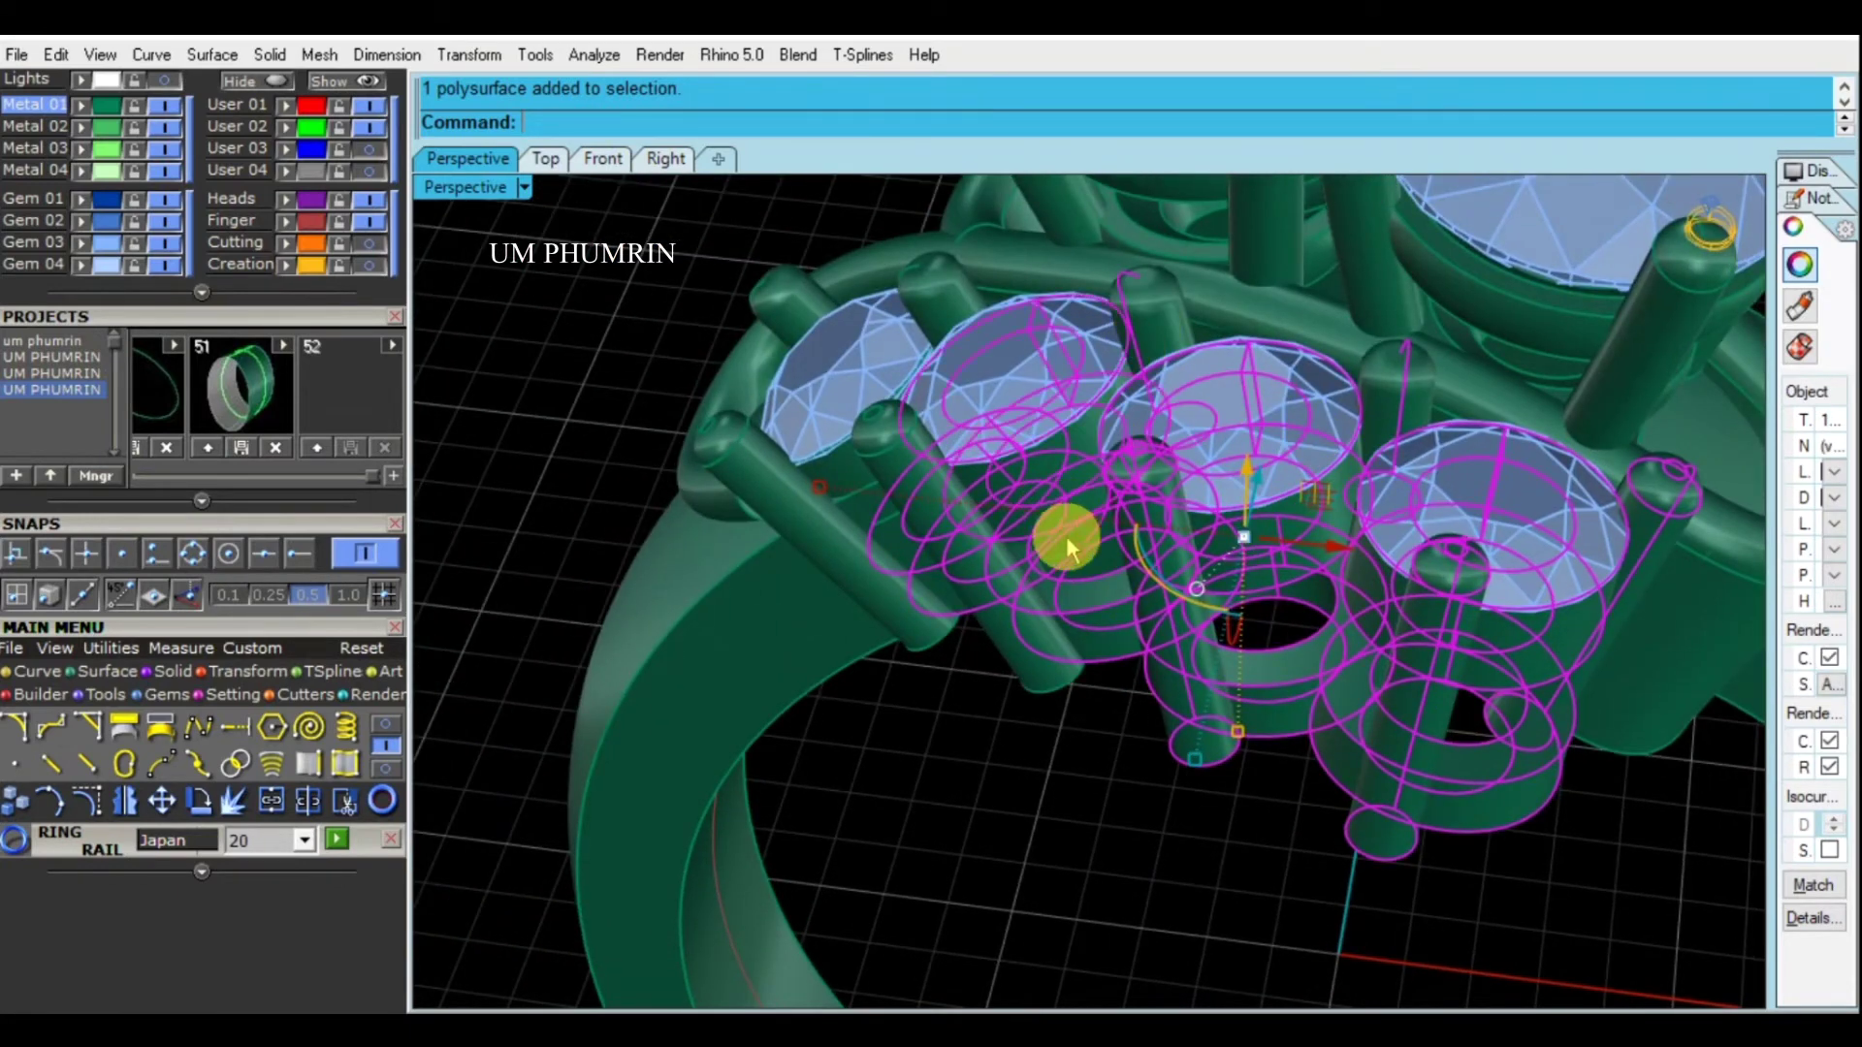
pyautogui.moveTo(1022, 576); pyautogui.dragTo(1043, 498, button='right')
# Add the remaining trimmed settings and their stones to the selection
pyautogui.keyDown('shift'); pyautogui.click(941, 480); pyautogui.keyUp('shift')
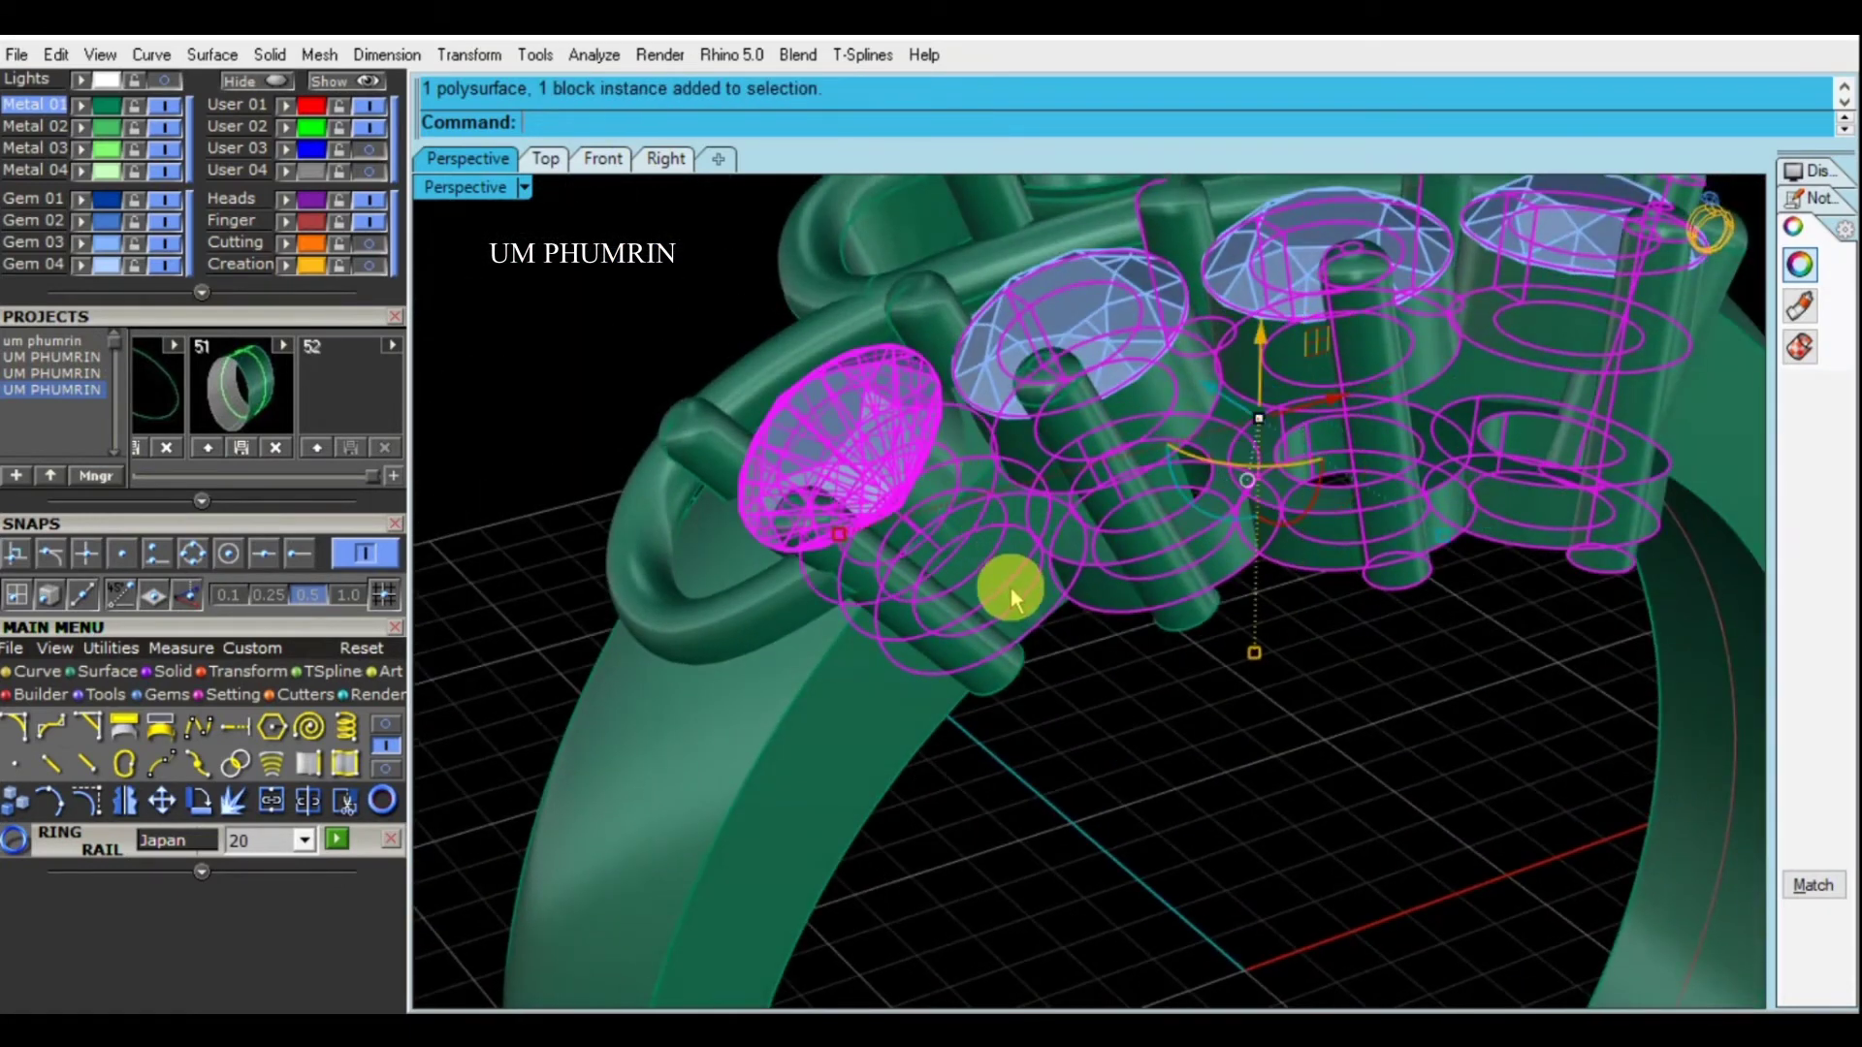
pyautogui.moveTo(1016, 584); pyautogui.dragTo(1005, 454, button='right')
pyautogui.keyDown('shift'); pyautogui.click(974, 505); pyautogui.keyUp('shift')
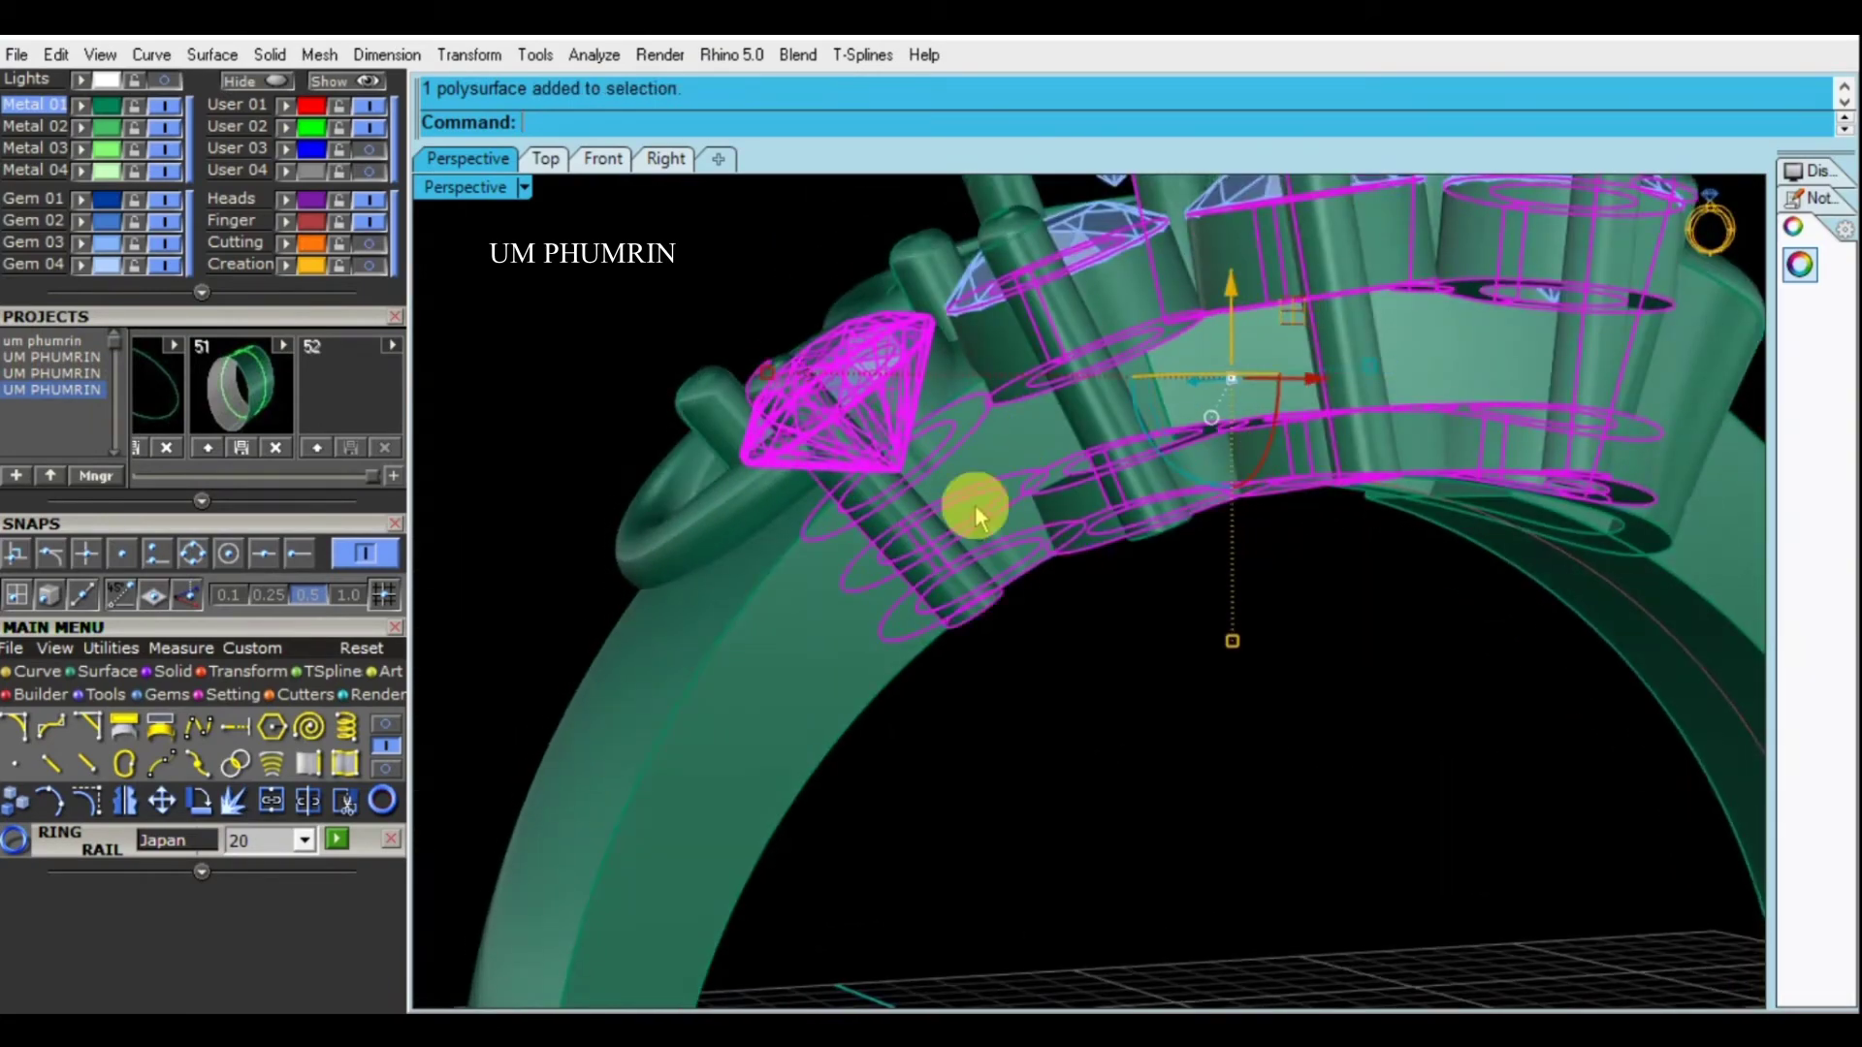
pyautogui.moveTo(1612, 382)
pyautogui.mouseDown(button='right')
pyautogui.moveTo(1503, 655)
pyautogui.moveTo(1002, 374)
pyautogui.mouseUp(button='right')
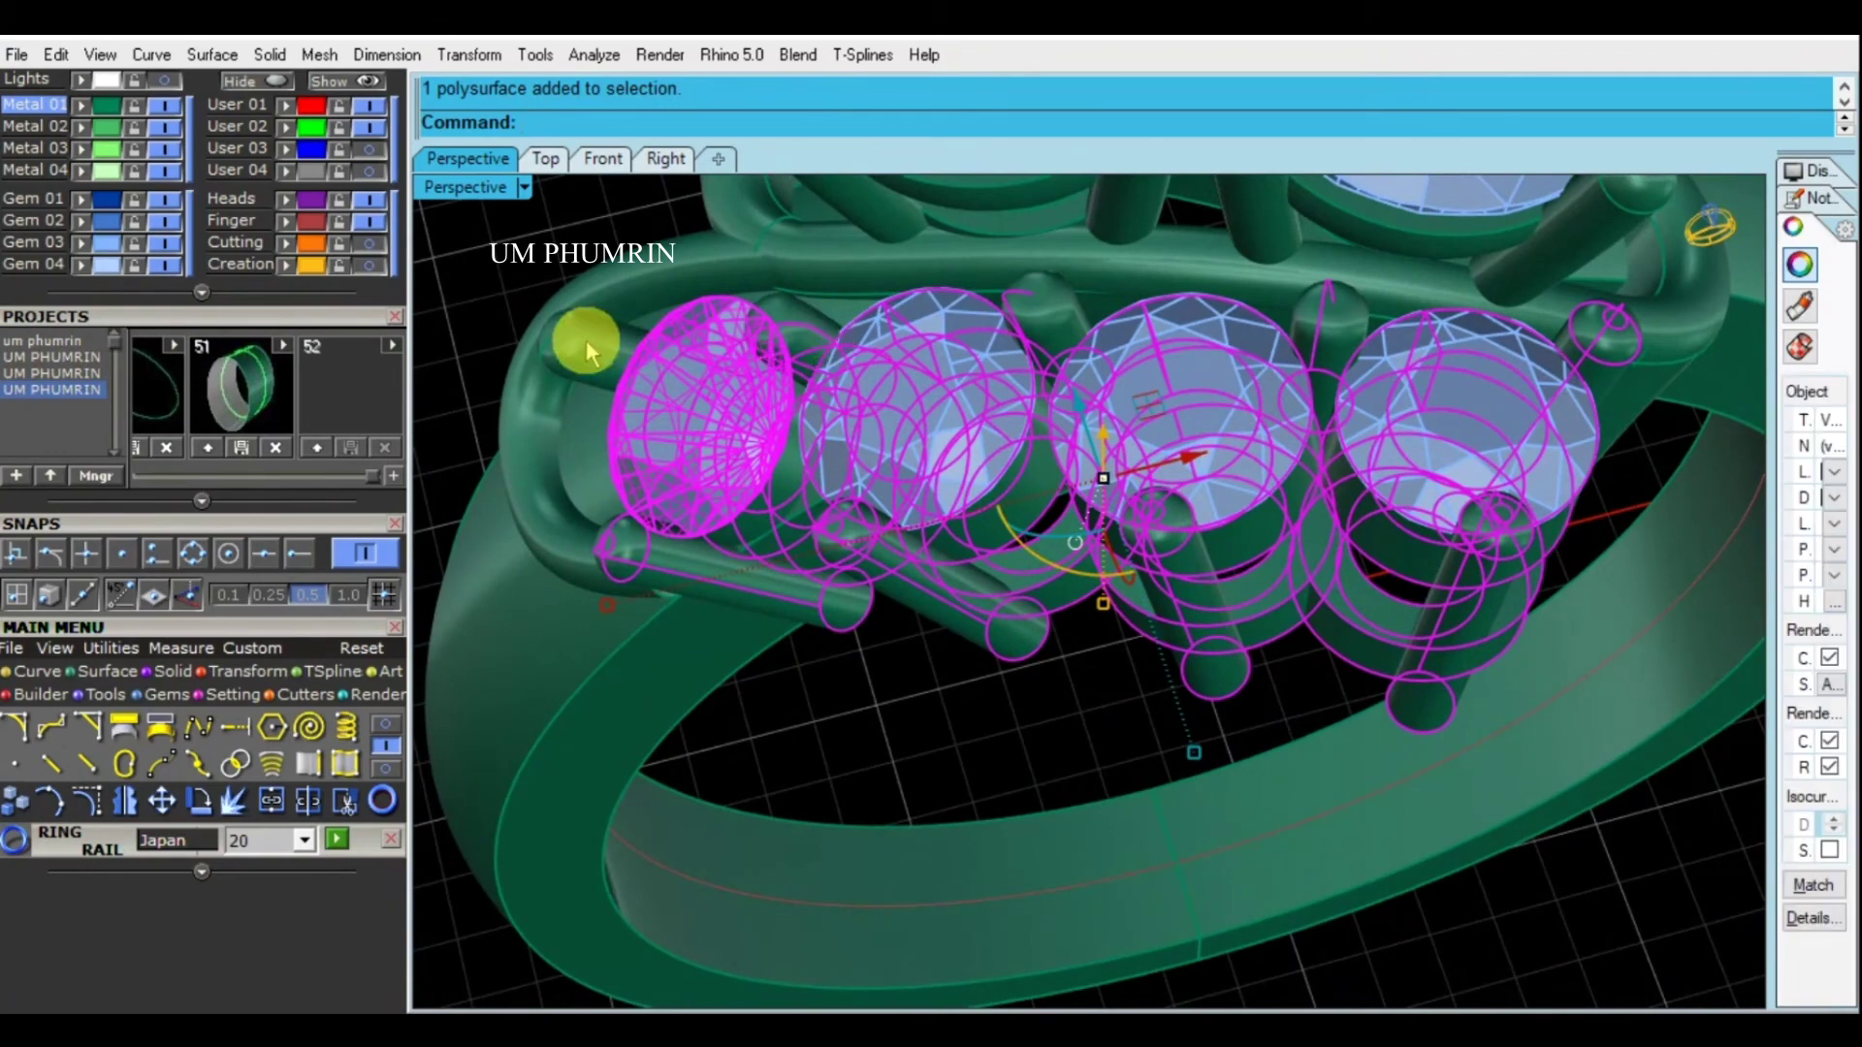
pyautogui.moveTo(931, 374); pyautogui.dragTo(998, 346, button='right')
pyautogui.keyDown('shift'); pyautogui.click(997, 345); pyautogui.keyUp('shift')
pyautogui.keyDown('shift'); pyautogui.click(1196, 304); pyautogui.keyUp('shift')
pyautogui.keyDown('shift'); pyautogui.click(1414, 311); pyautogui.keyUp('shift')
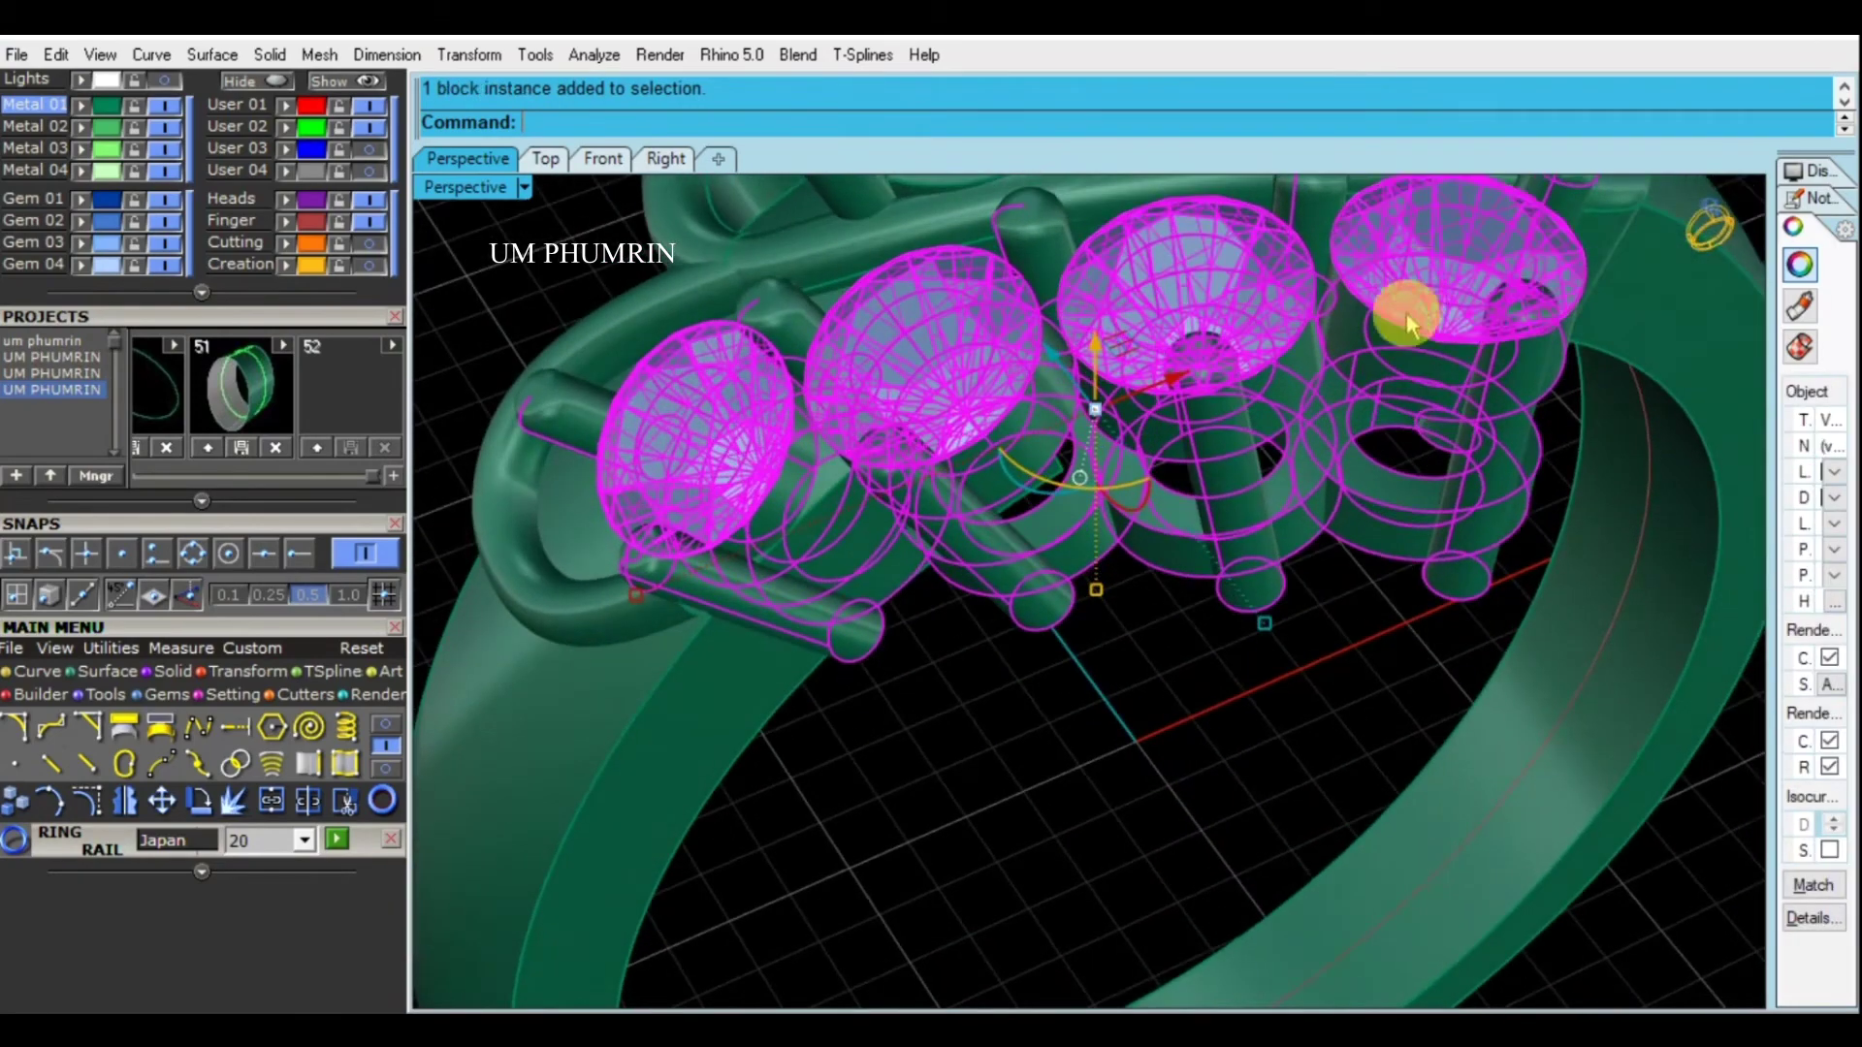
pyautogui.scroll(-5, 1414, 310)
pyautogui.moveTo(1367, 374)
pyautogui.mouseDown(button='right')
pyautogui.moveTo(1300, 502)
pyautogui.moveTo(1248, 340)
pyautogui.moveTo(1206, 440)
pyautogui.mouseUp(button='right')
# Group the four settings with their stones, then hide and re-show the ring parts
pyautogui.hotkey('ctrl', 'g')
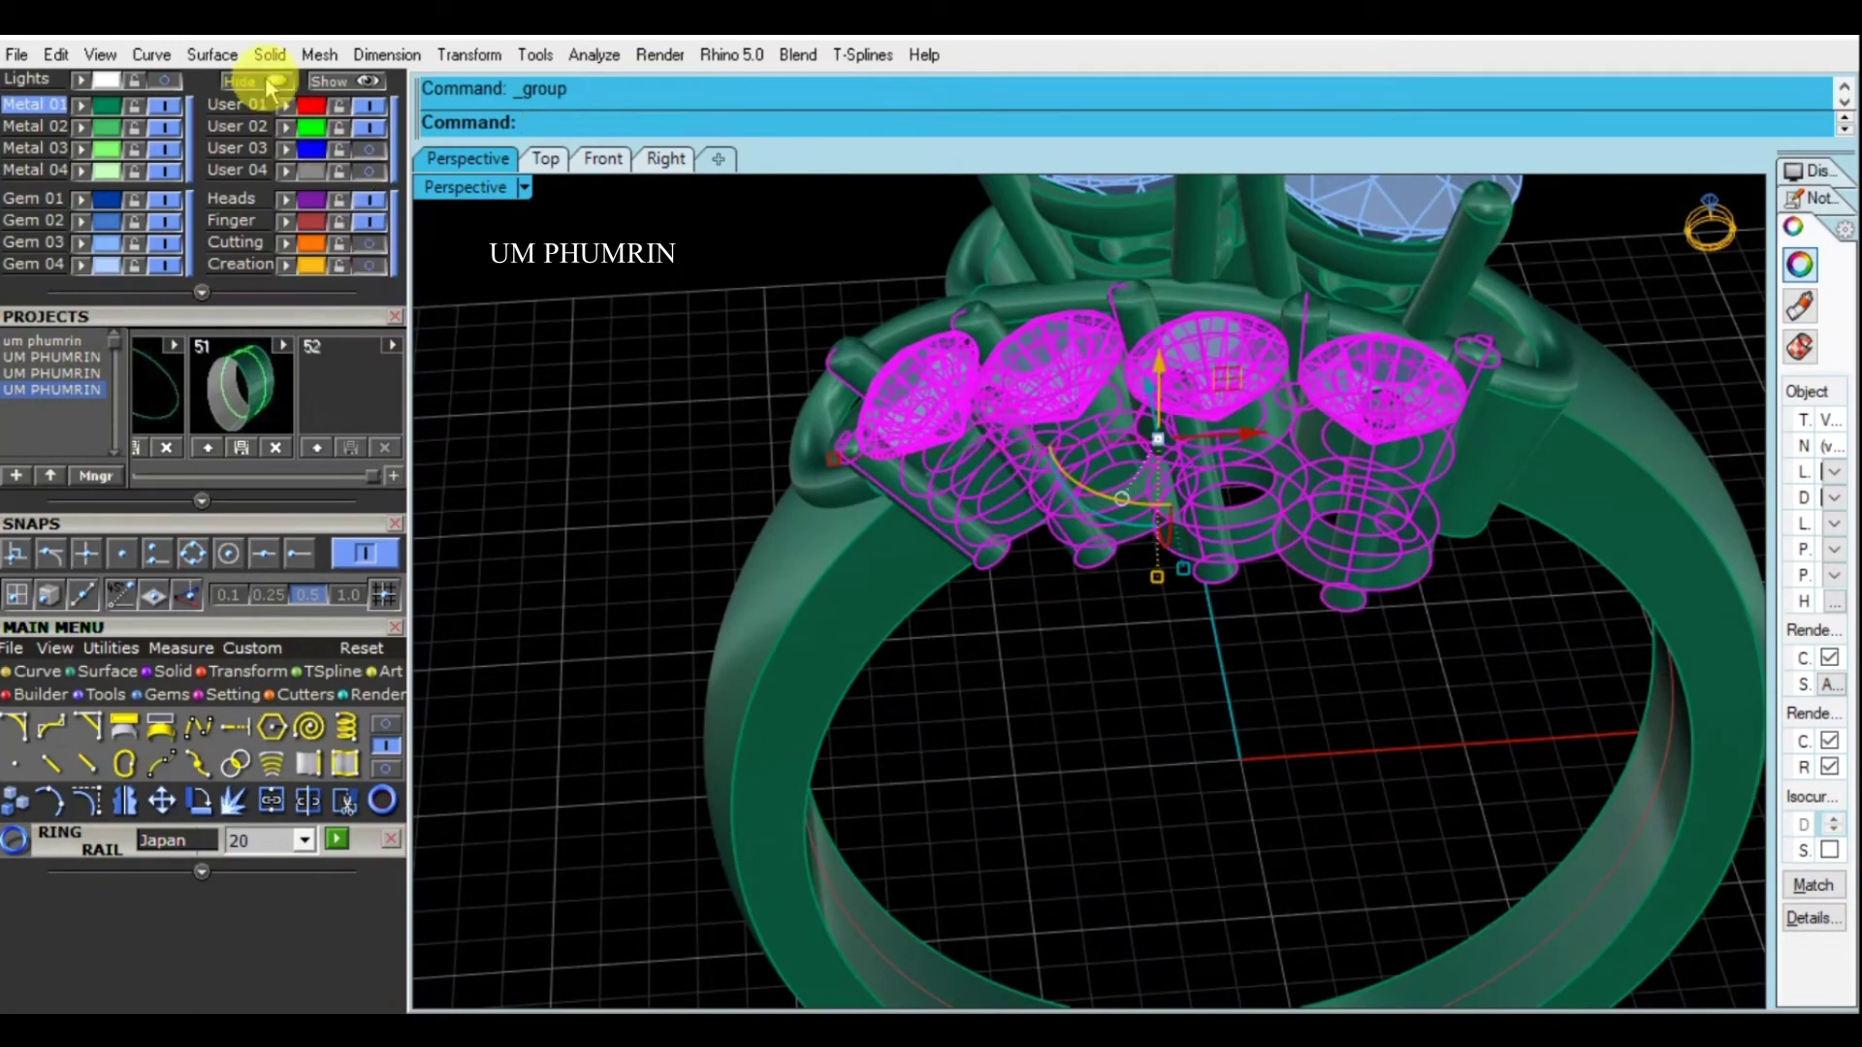
pyautogui.click(270, 86)
pyautogui.click(339, 82)
pyautogui.moveTo(944, 362)
pyautogui.mouseDown(button='right')
pyautogui.moveTo(1239, 417)
pyautogui.moveTo(1122, 407)
pyautogui.moveTo(1047, 556)
pyautogui.moveTo(1056, 416)
pyautogui.moveTo(1189, 671)
pyautogui.moveTo(1162, 684)
pyautogui.moveTo(1057, 445)
pyautogui.moveTo(1048, 486)
pyautogui.moveTo(889, 582)
pyautogui.moveTo(981, 590)
pyautogui.moveTo(1105, 544)
pyautogui.moveTo(1033, 599)
pyautogui.mouseUp(button='right')
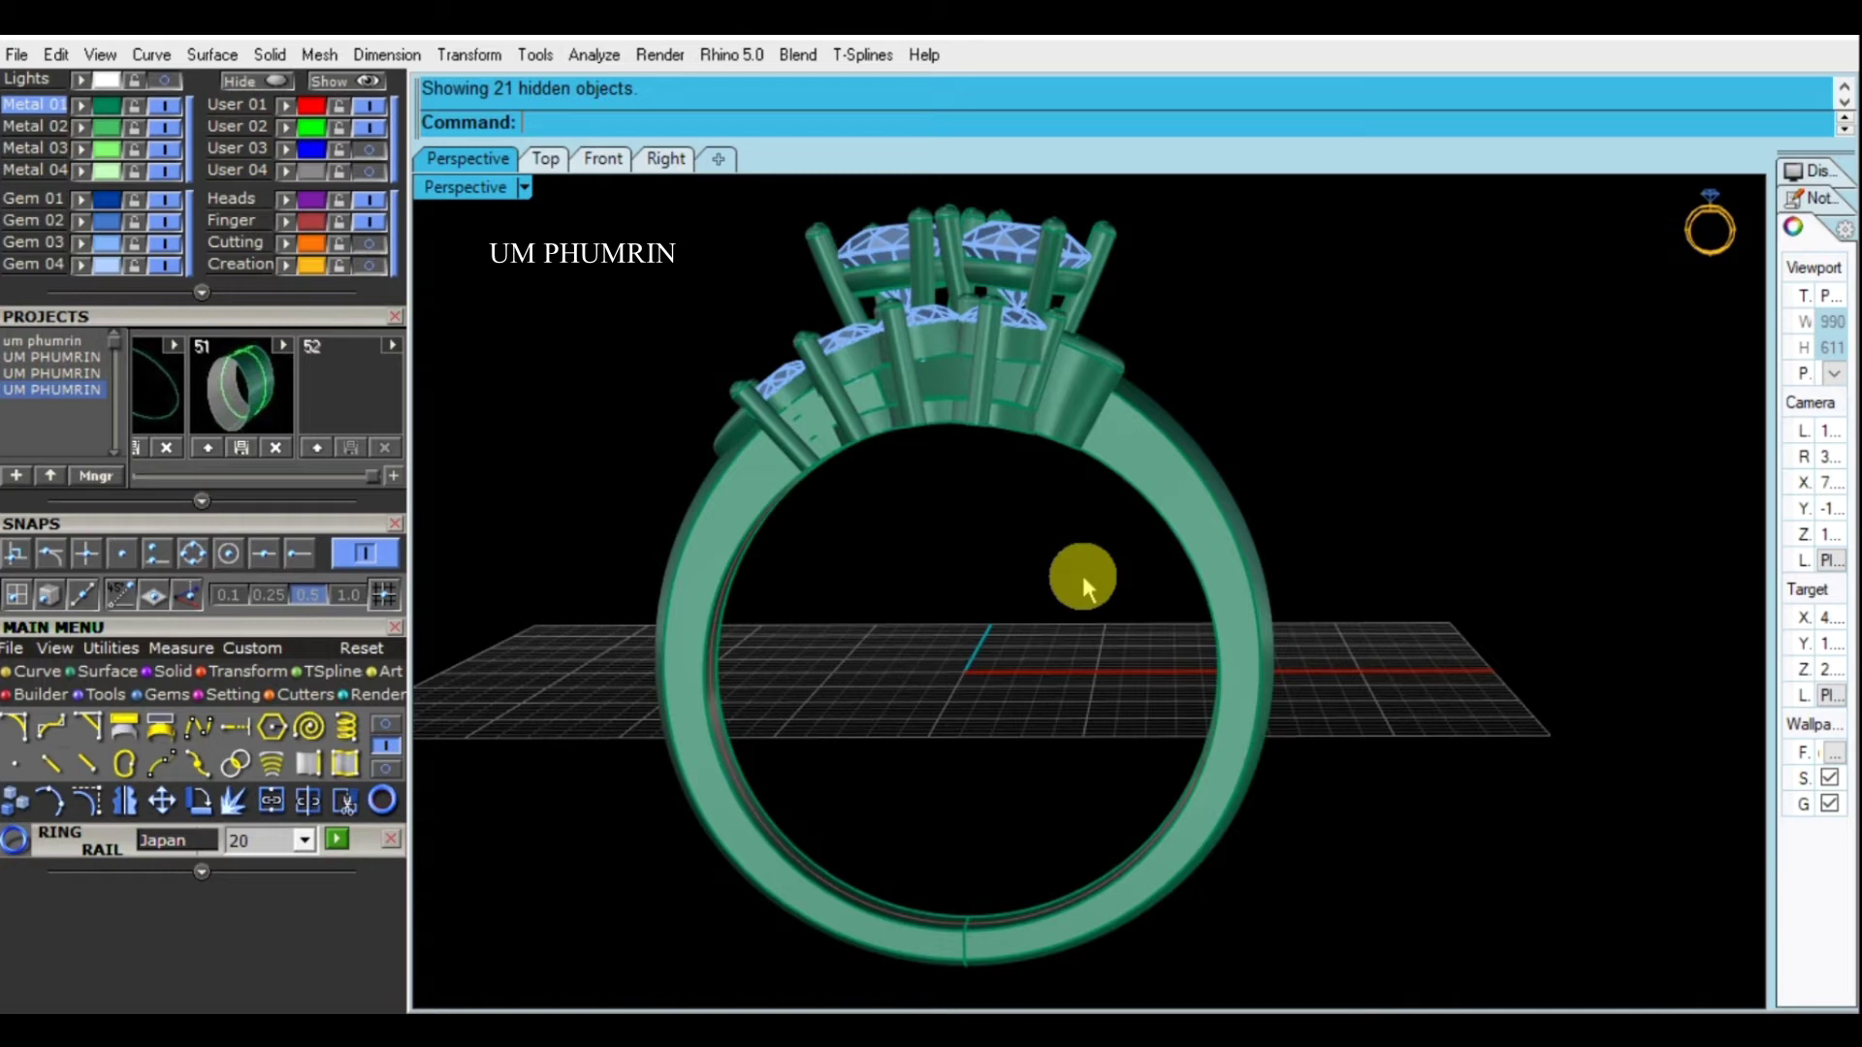
# Extrude the shank curve into a wide band around the ring with ExtrudeCrv
pyautogui.moveTo(1067, 574)
pyautogui.mouseDown(button='right')
pyautogui.moveTo(1067, 674)
pyautogui.moveTo(1230, 624)
pyautogui.moveTo(1071, 679)
pyautogui.moveTo(1143, 632)
pyautogui.moveTo(1426, 648)
pyautogui.moveTo(1110, 582)
pyautogui.moveTo(830, 633)
pyautogui.moveTo(770, 601)
pyautogui.mouseUp(button='right')
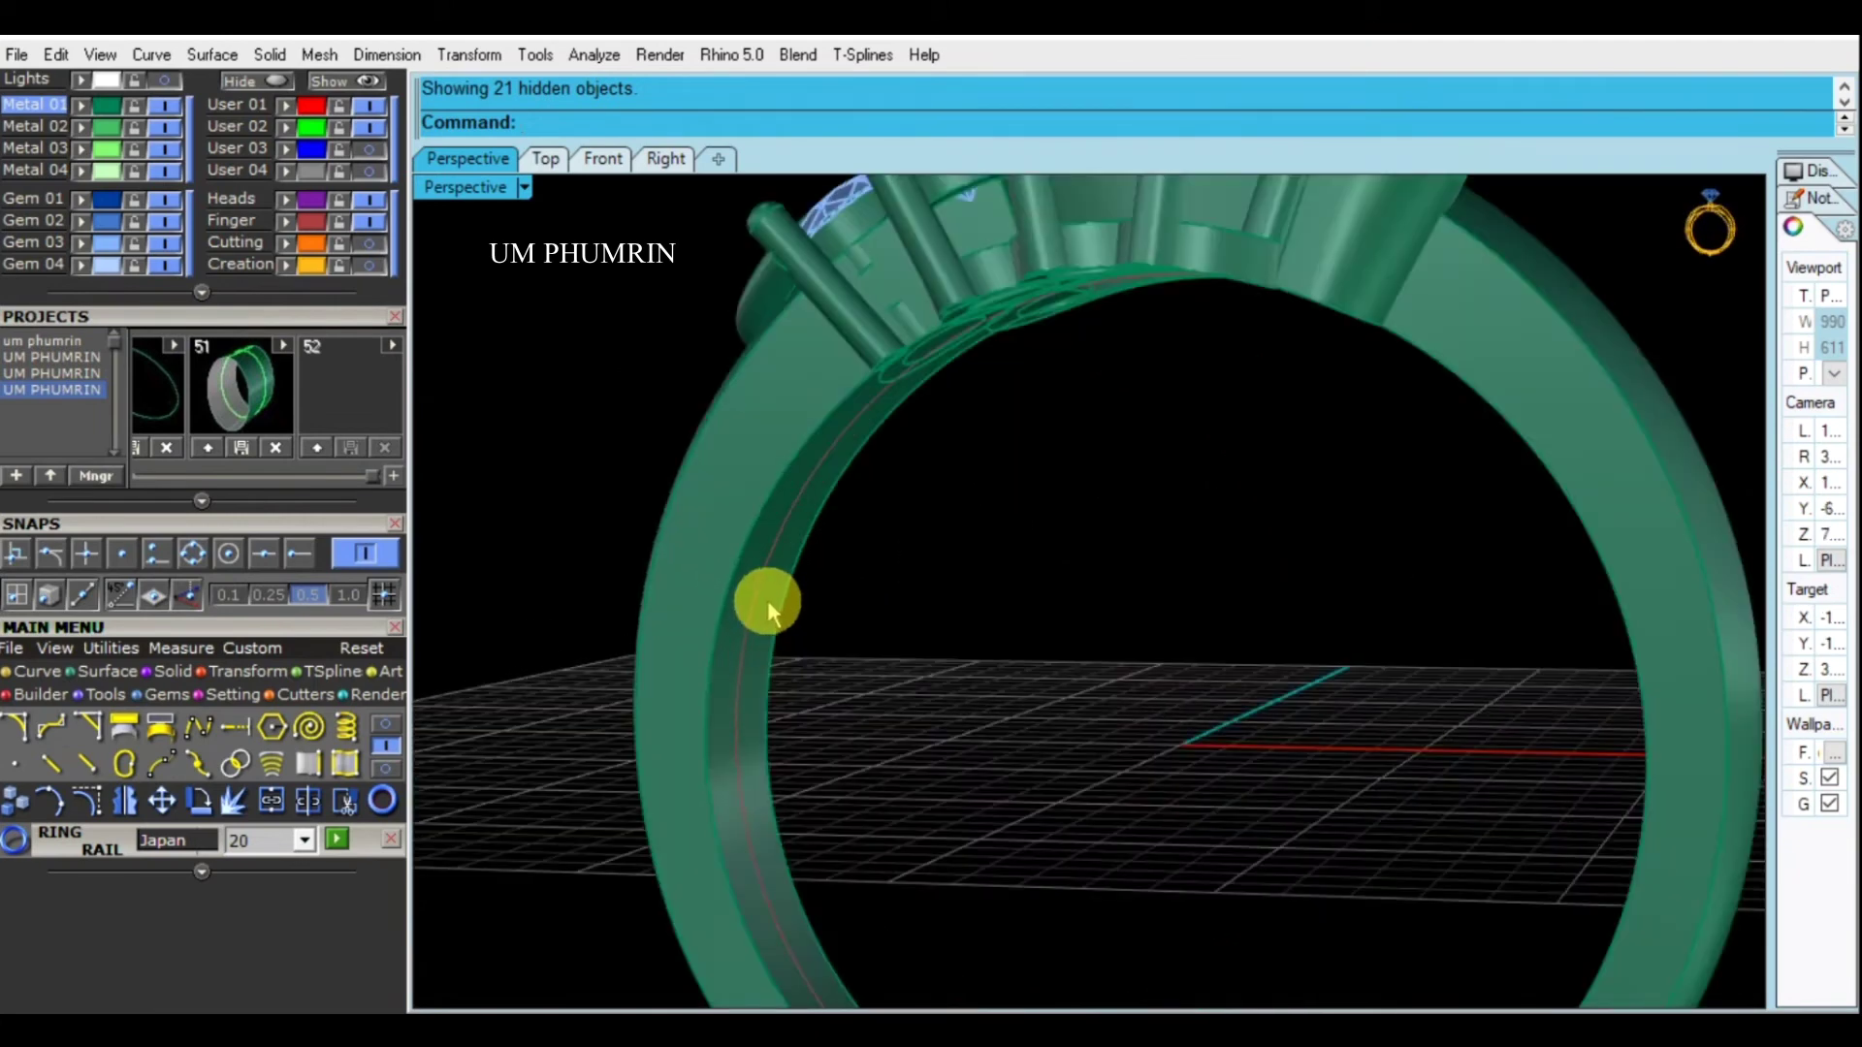
pyautogui.click(765, 595)
pyautogui.moveTo(859, 549)
pyautogui.mouseDown(button='right')
pyautogui.moveTo(1102, 562)
pyautogui.moveTo(998, 657)
pyautogui.moveTo(1114, 603)
pyautogui.mouseUp(button='right')
pyautogui.rightClick(1114, 602)
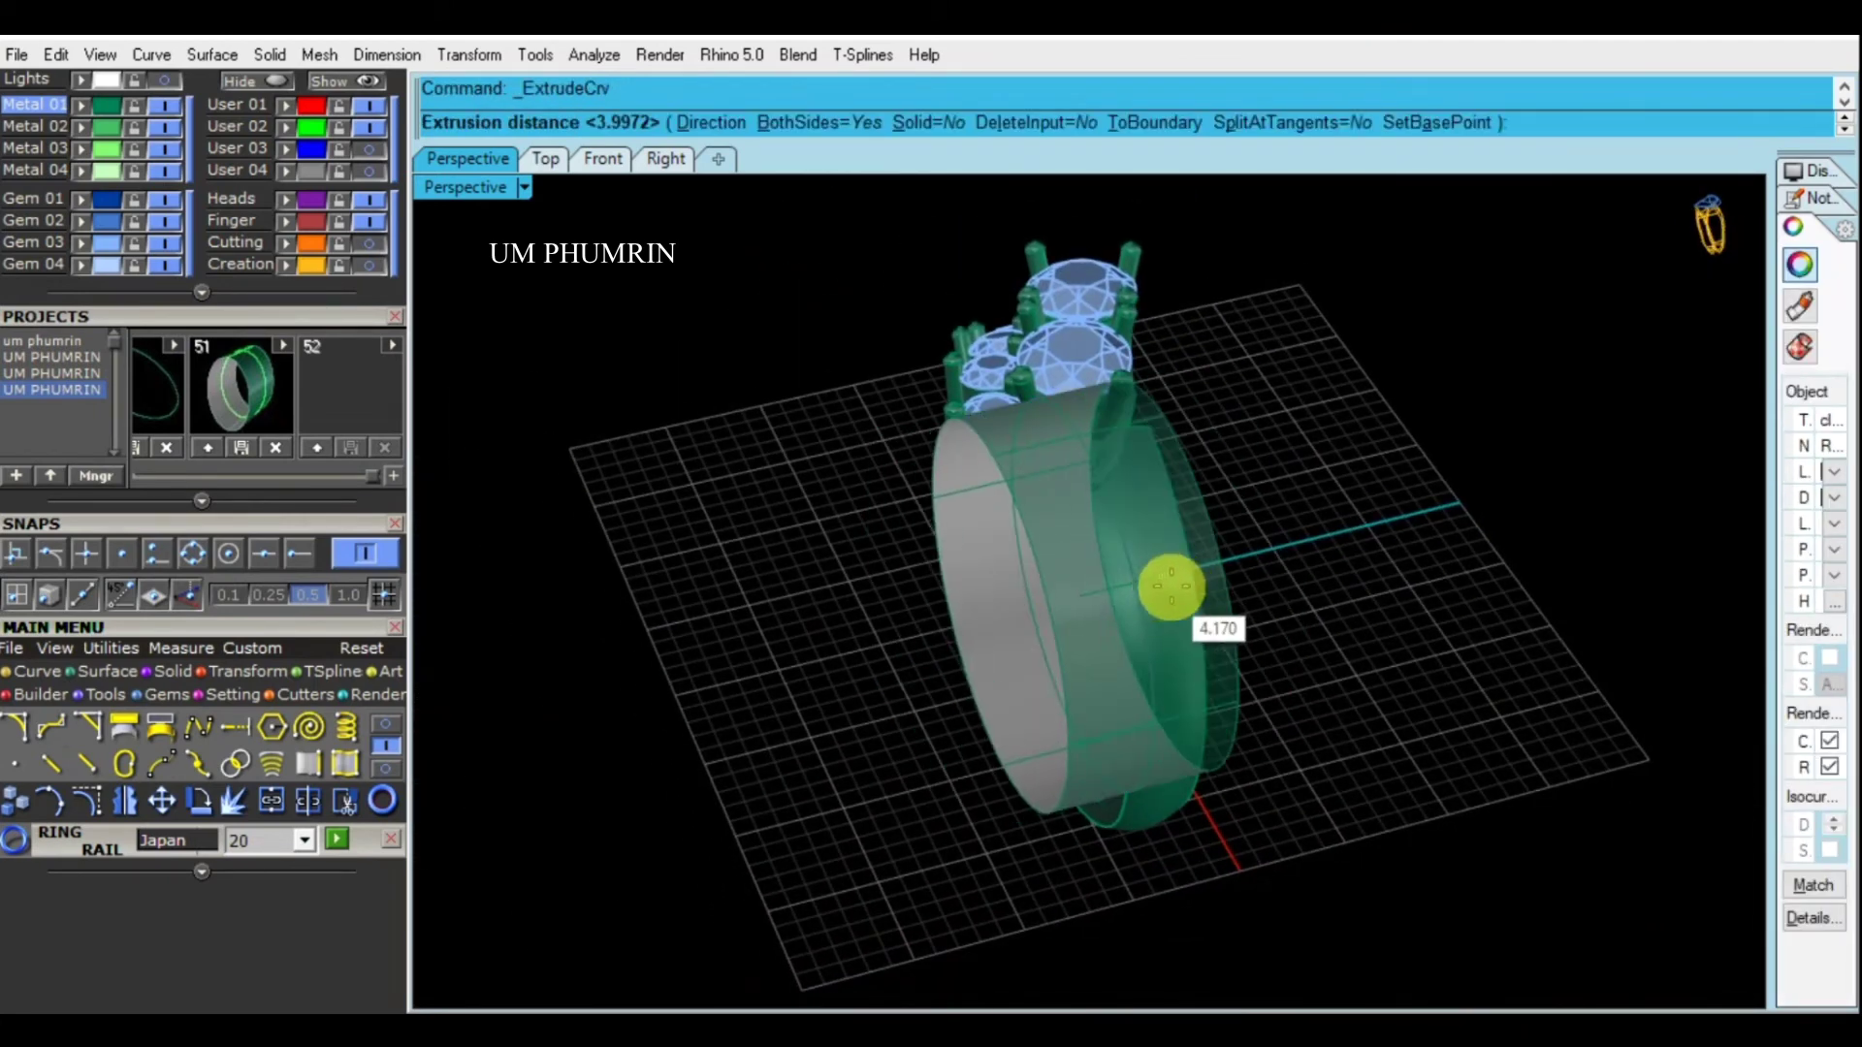
pyautogui.click(1038, 624)
# Create a 0.85 offset copy of the band surface with OffsetSrf
pyautogui.moveTo(1072, 616); pyautogui.dragTo(707, 520, button='right')
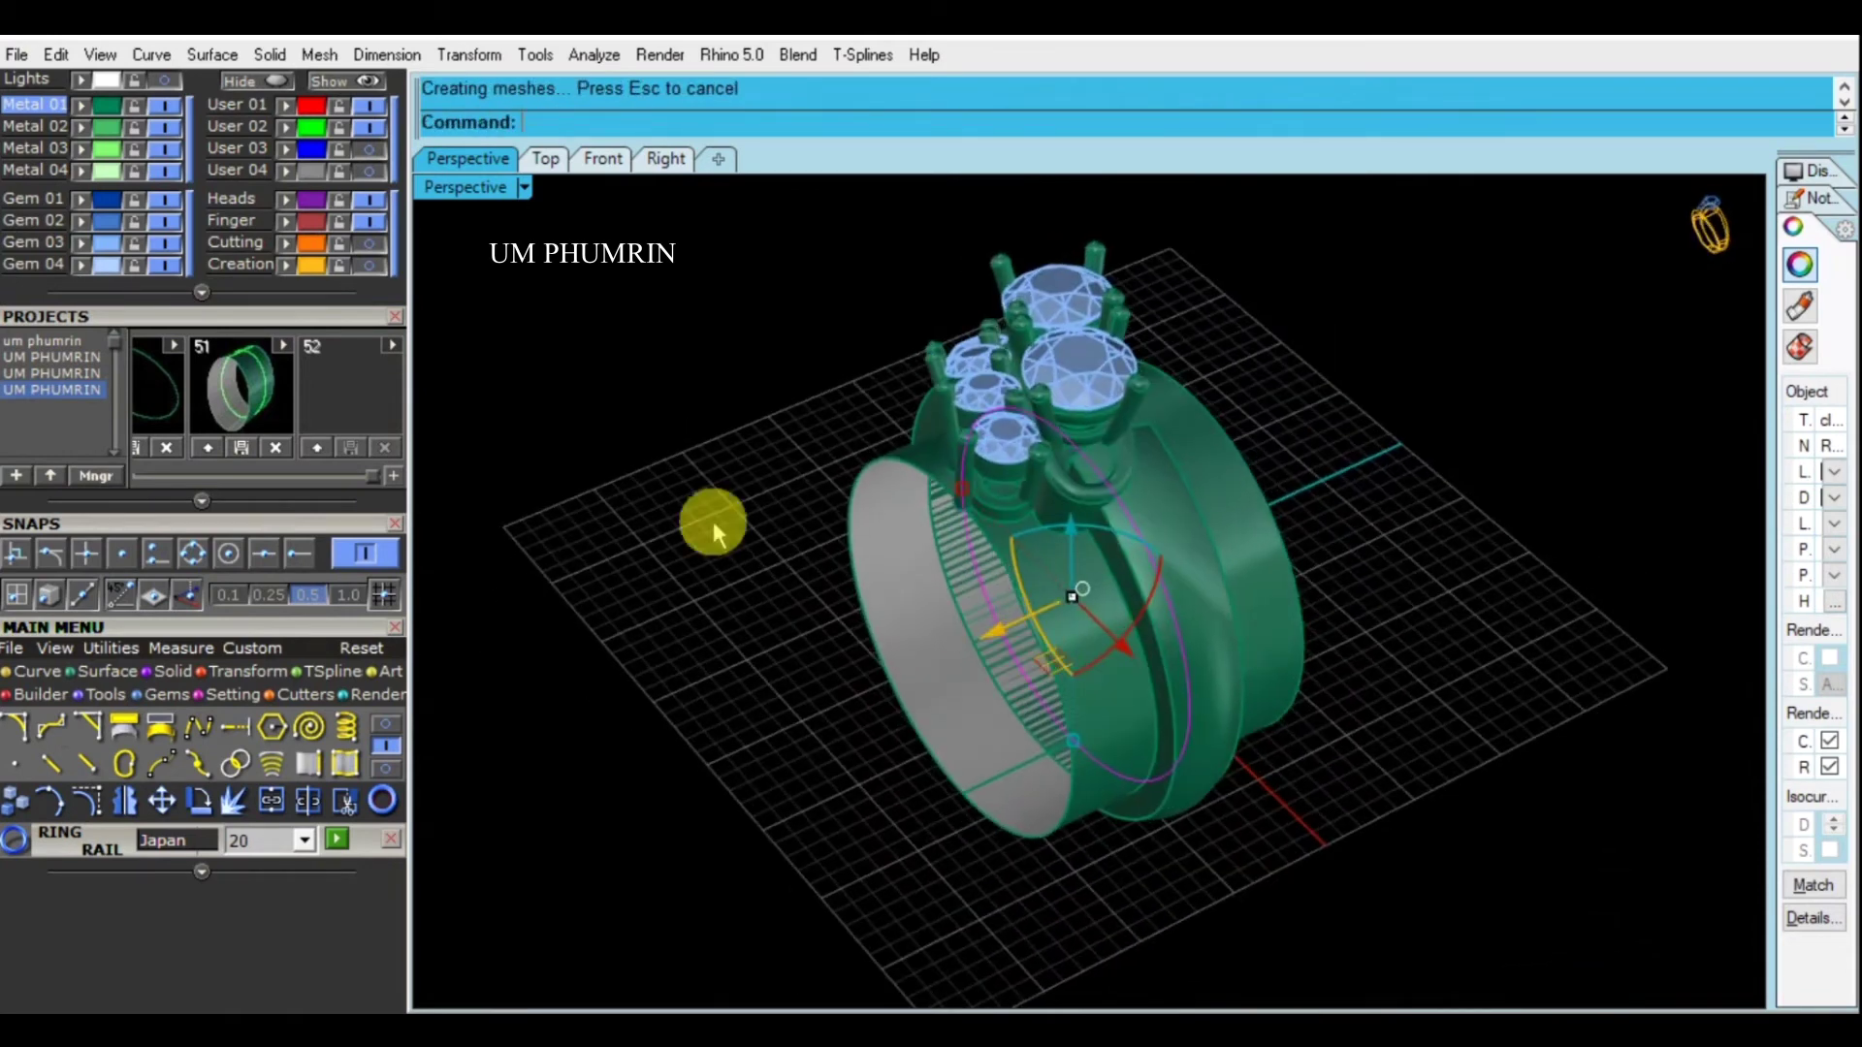
pyautogui.scroll(4, 1060, 623)
pyautogui.click(989, 640)
pyautogui.moveTo(989, 640)
pyautogui.mouseDown(button='right')
pyautogui.moveTo(865, 674)
pyautogui.moveTo(1113, 640)
pyautogui.mouseUp(button='right')
pyautogui.write('offsetsrf')
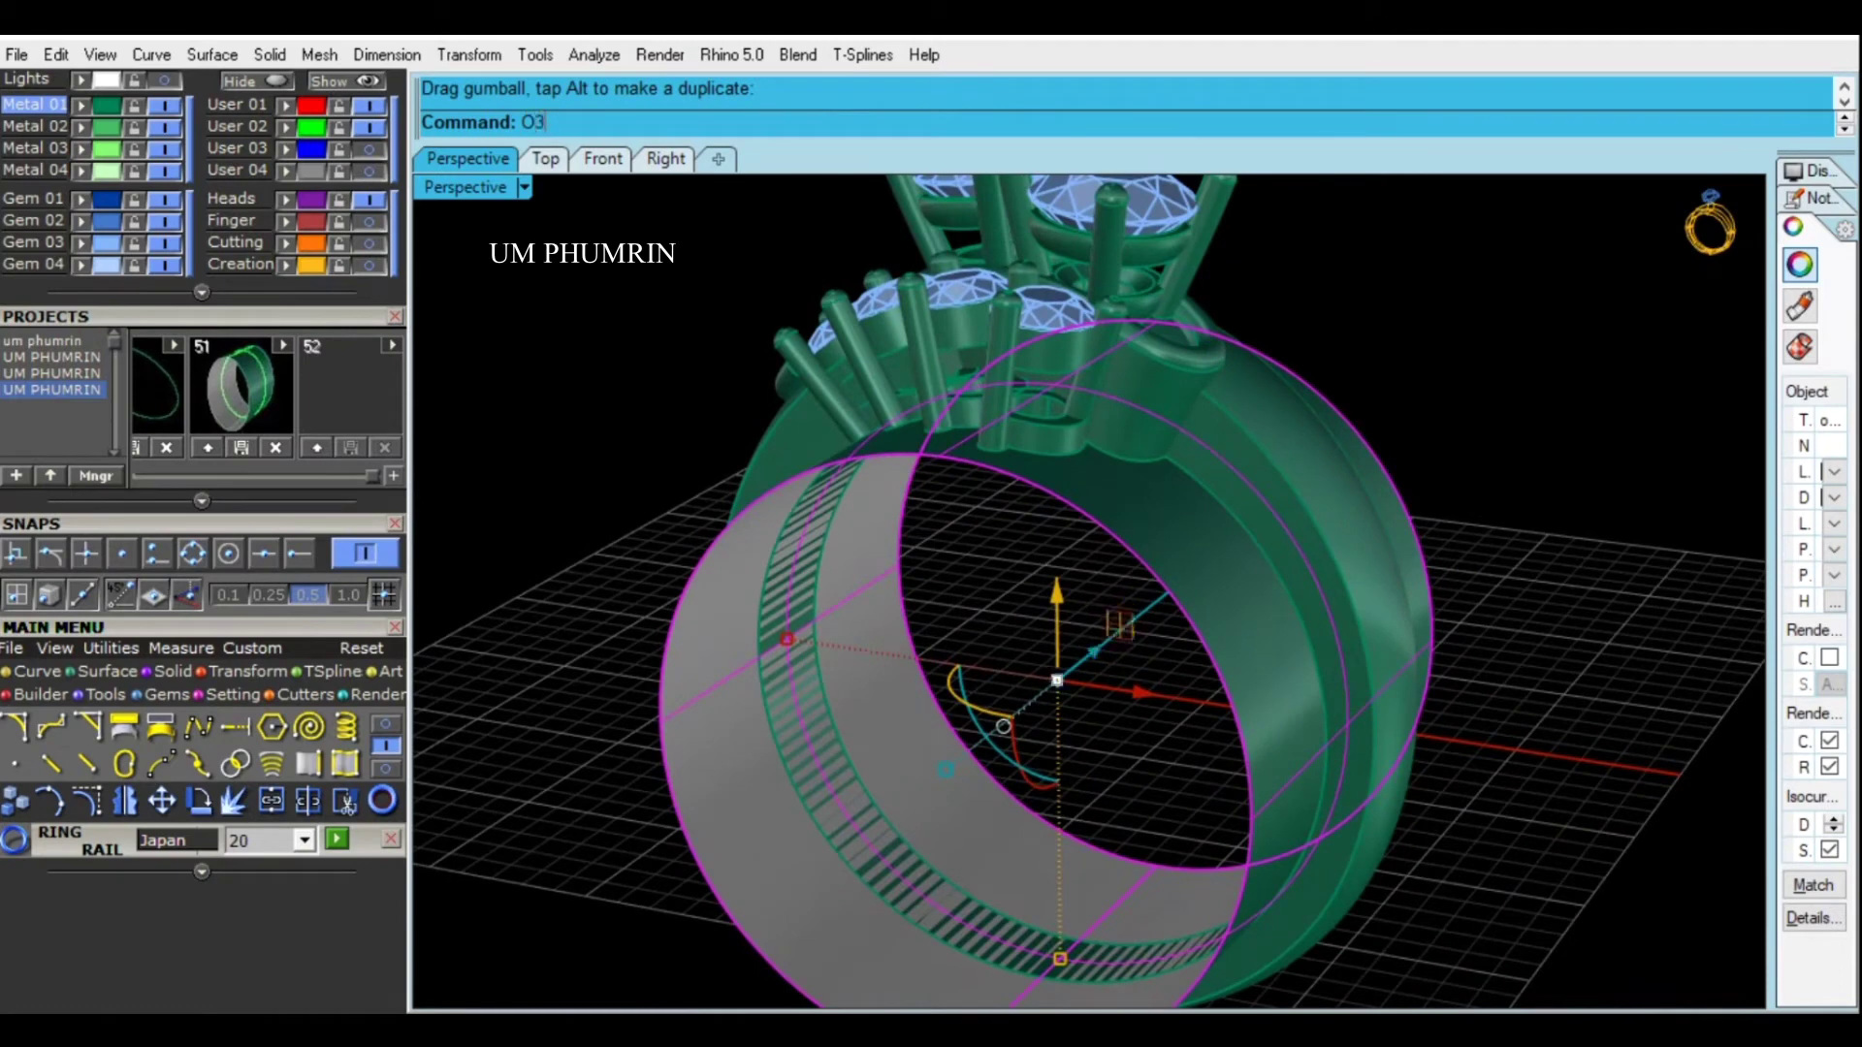
pyautogui.press('Return')
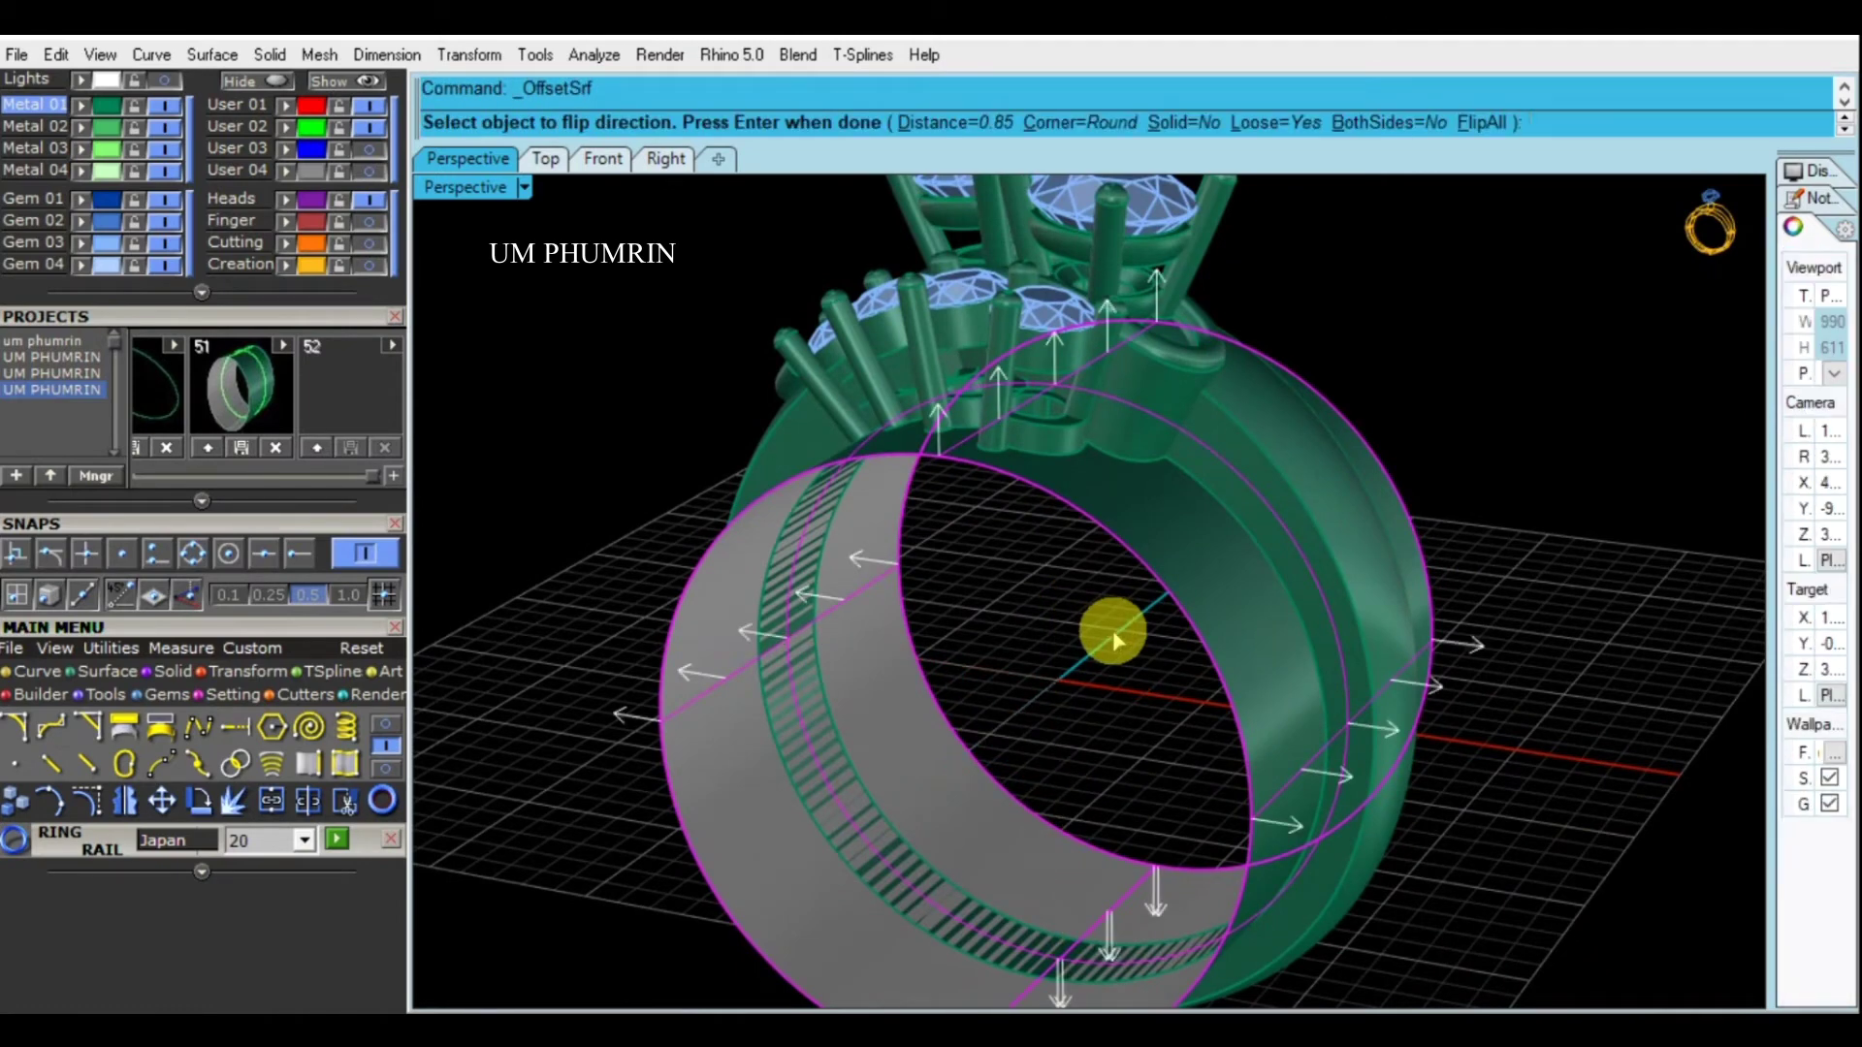
pyautogui.press('Return')
# Reverse the band surface's direction with Flip
pyautogui.scroll(2, 1060, 486)
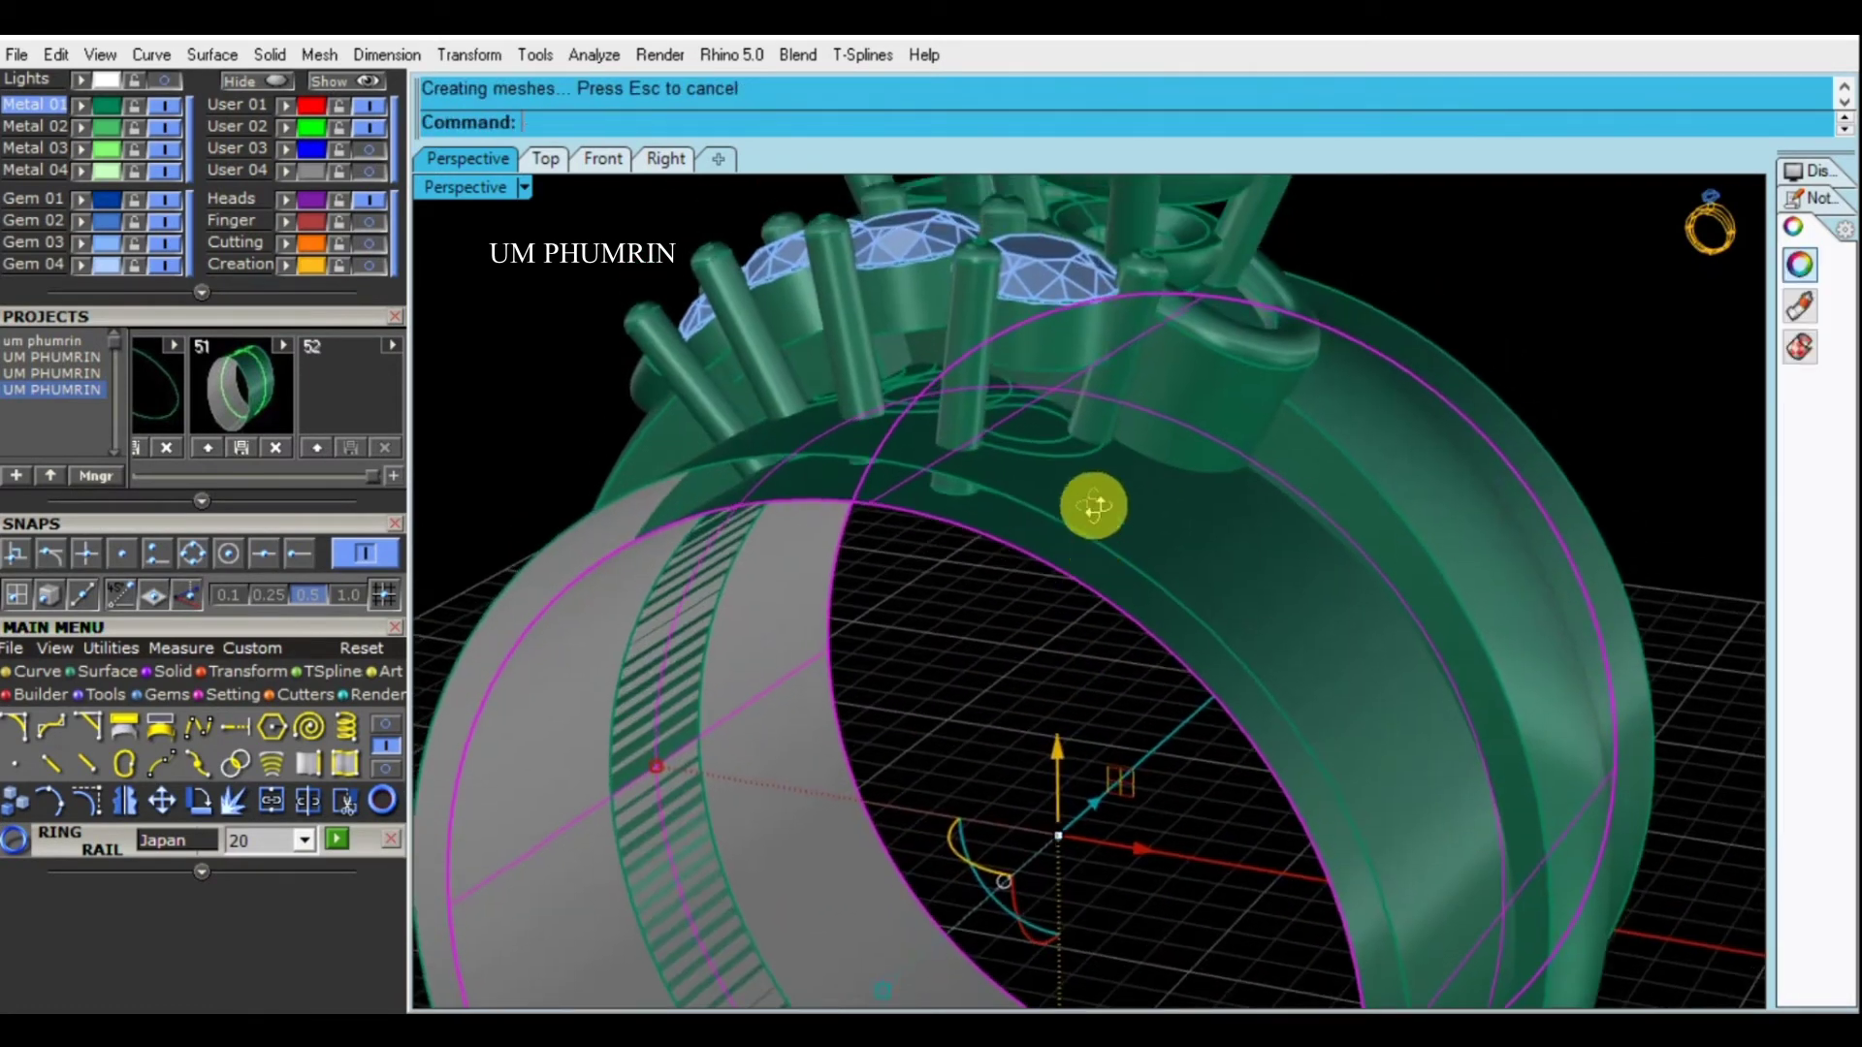
pyautogui.scroll(3, 1089, 504)
pyautogui.scroll(-1, 1076, 408)
pyautogui.scroll(-3, 1144, 465)
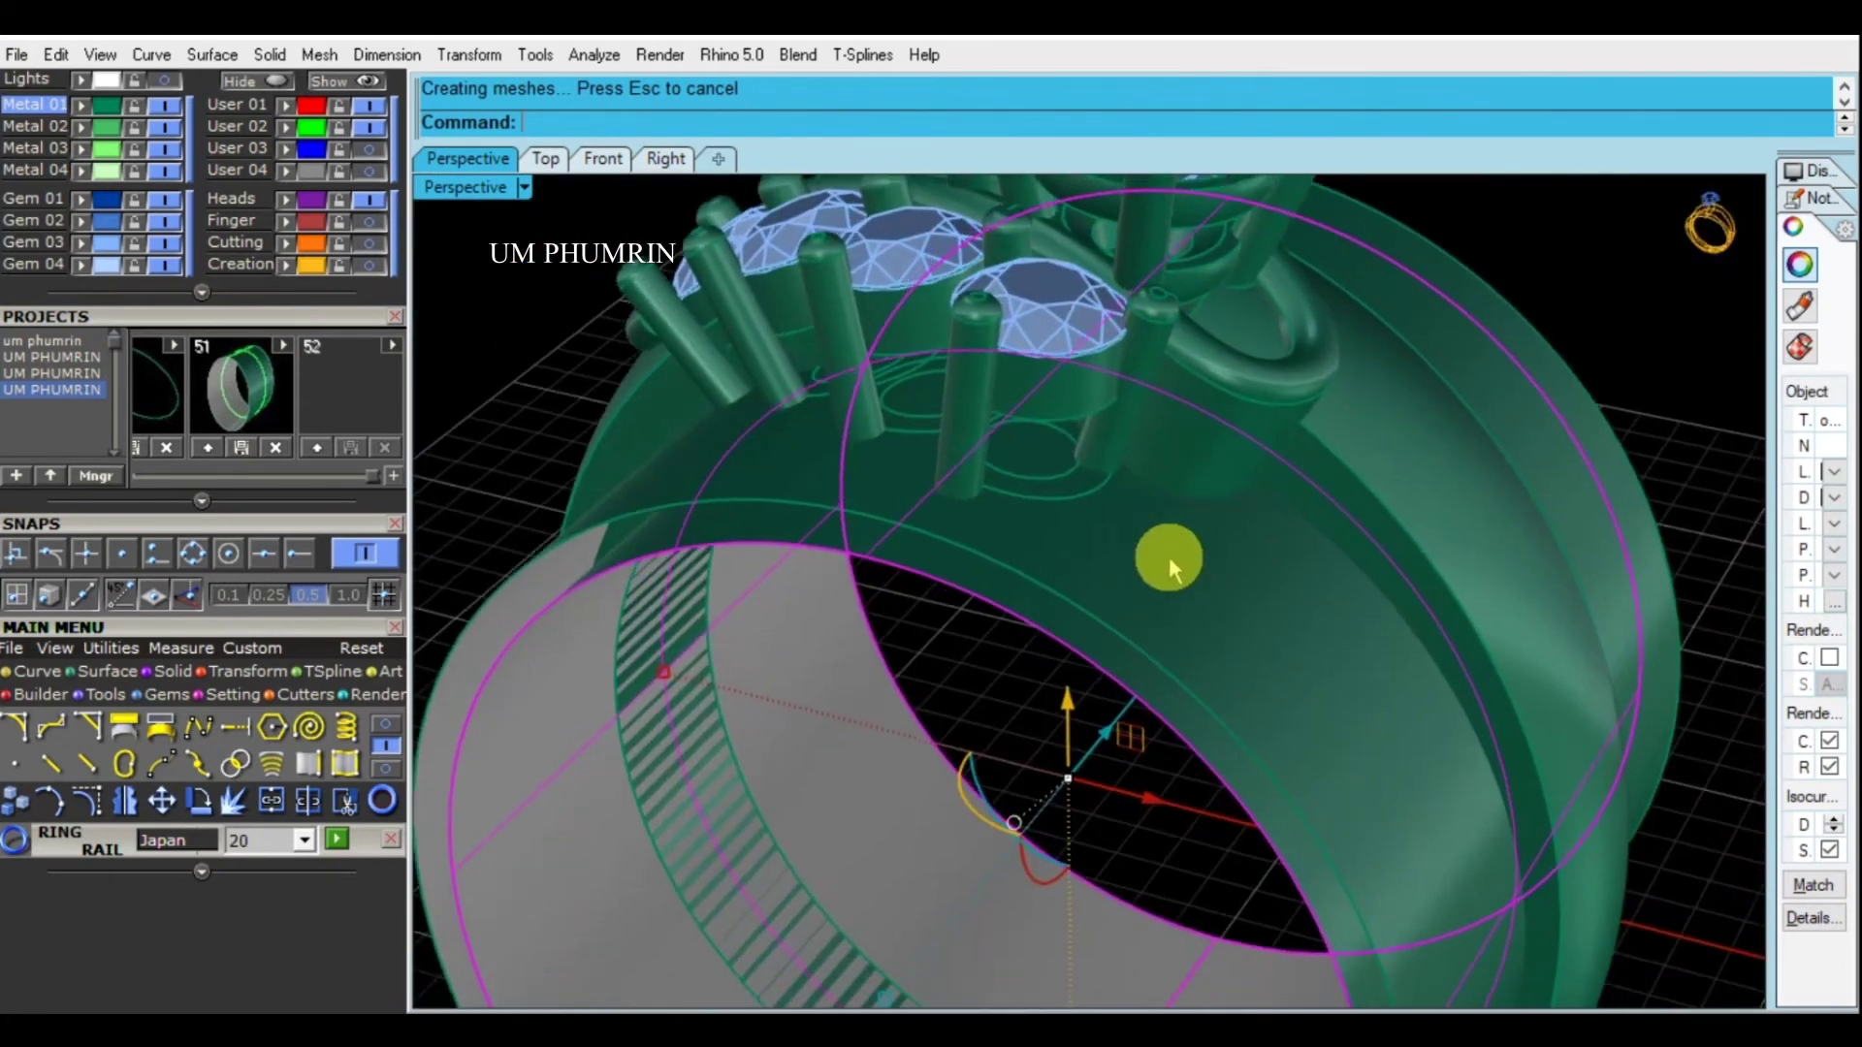
pyautogui.scroll(-2, 1168, 557)
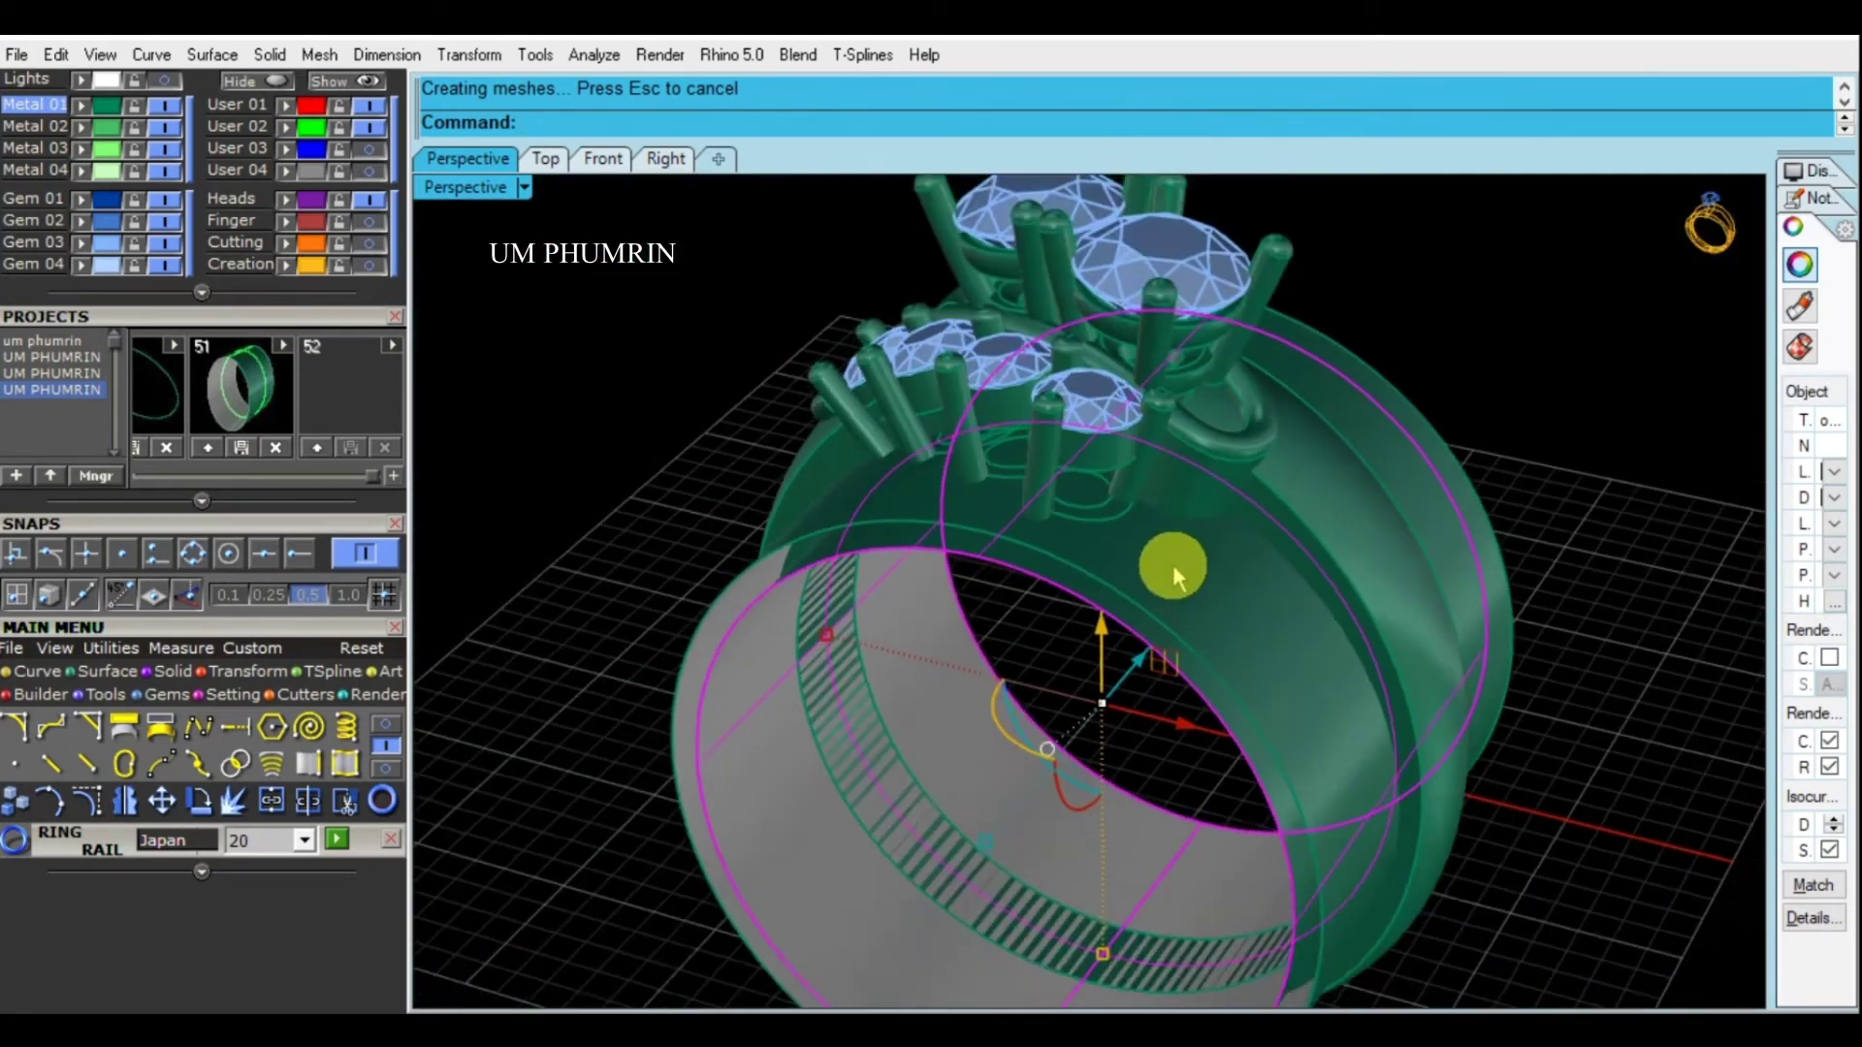
pyautogui.moveTo(1173, 564); pyautogui.dragTo(1404, 702, button='right')
pyautogui.press('Escape')
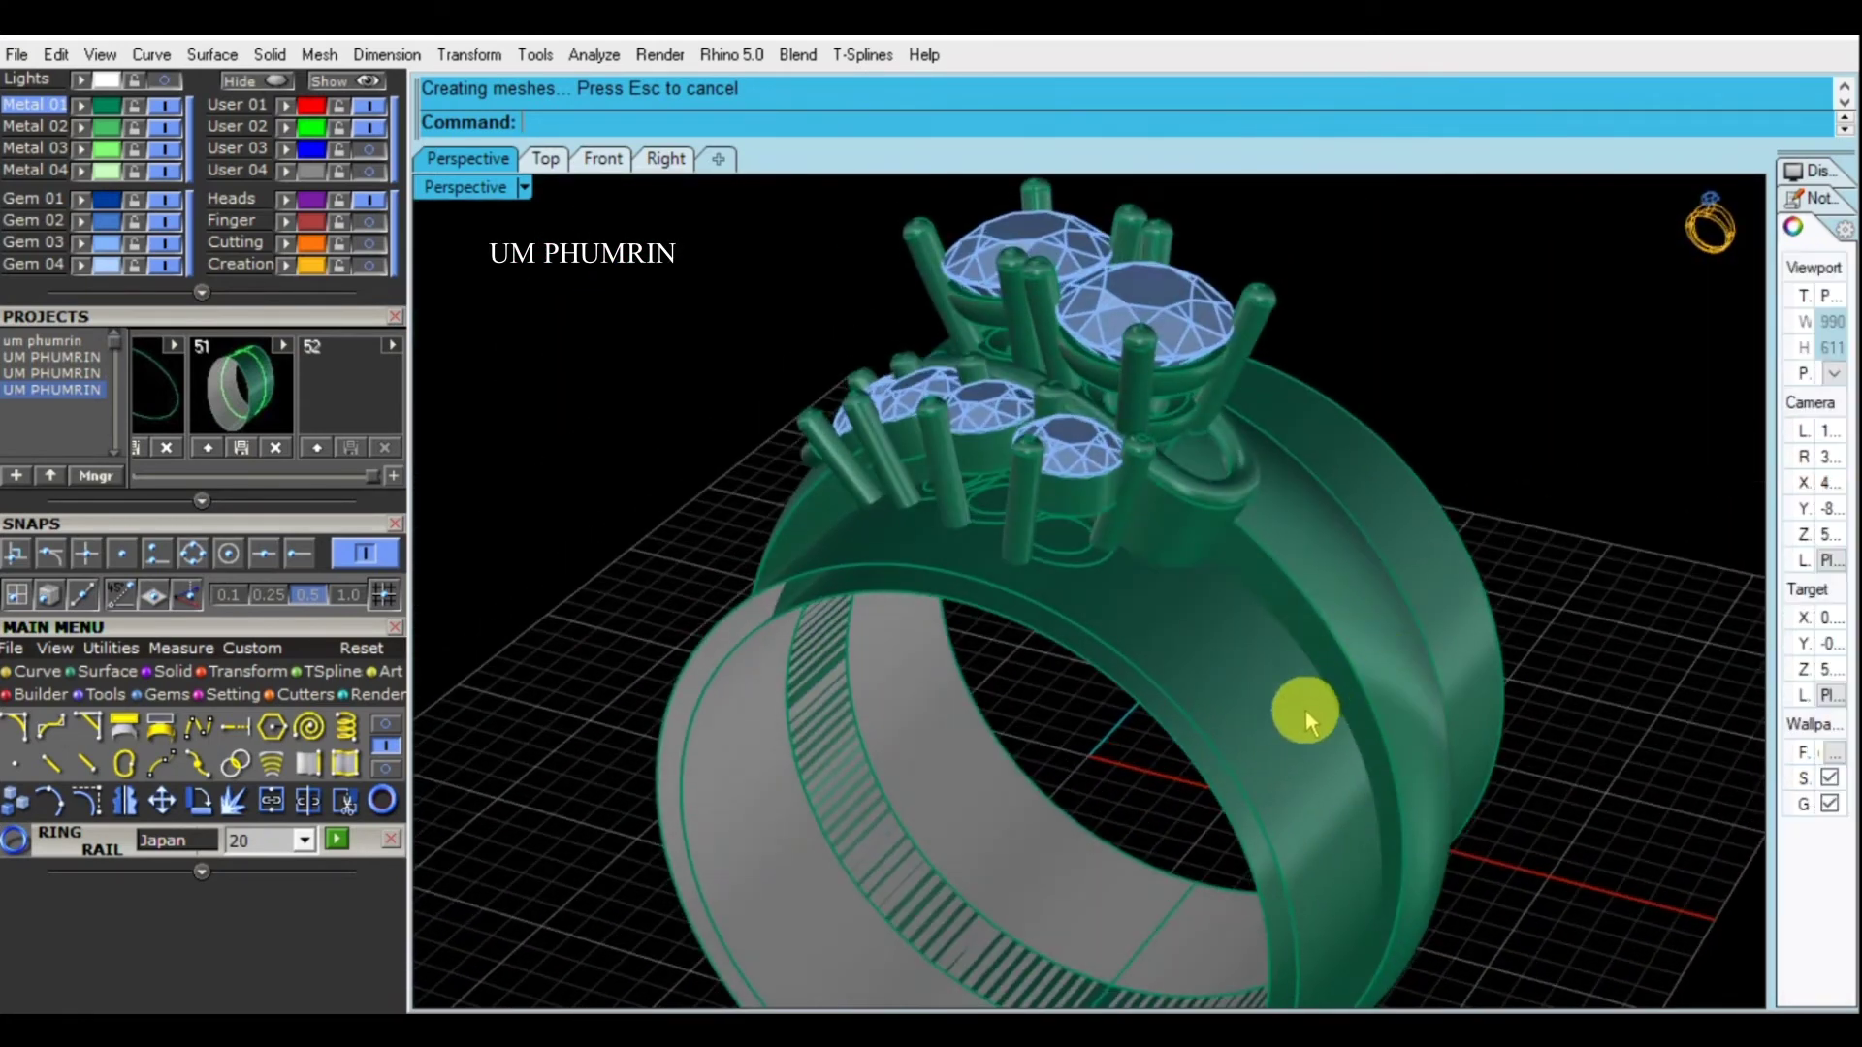
pyautogui.click(1305, 708)
pyautogui.write('Flip')
pyautogui.press('Return')
pyautogui.moveTo(1317, 693); pyautogui.dragTo(1466, 649, button='right')
pyautogui.click(1482, 591)
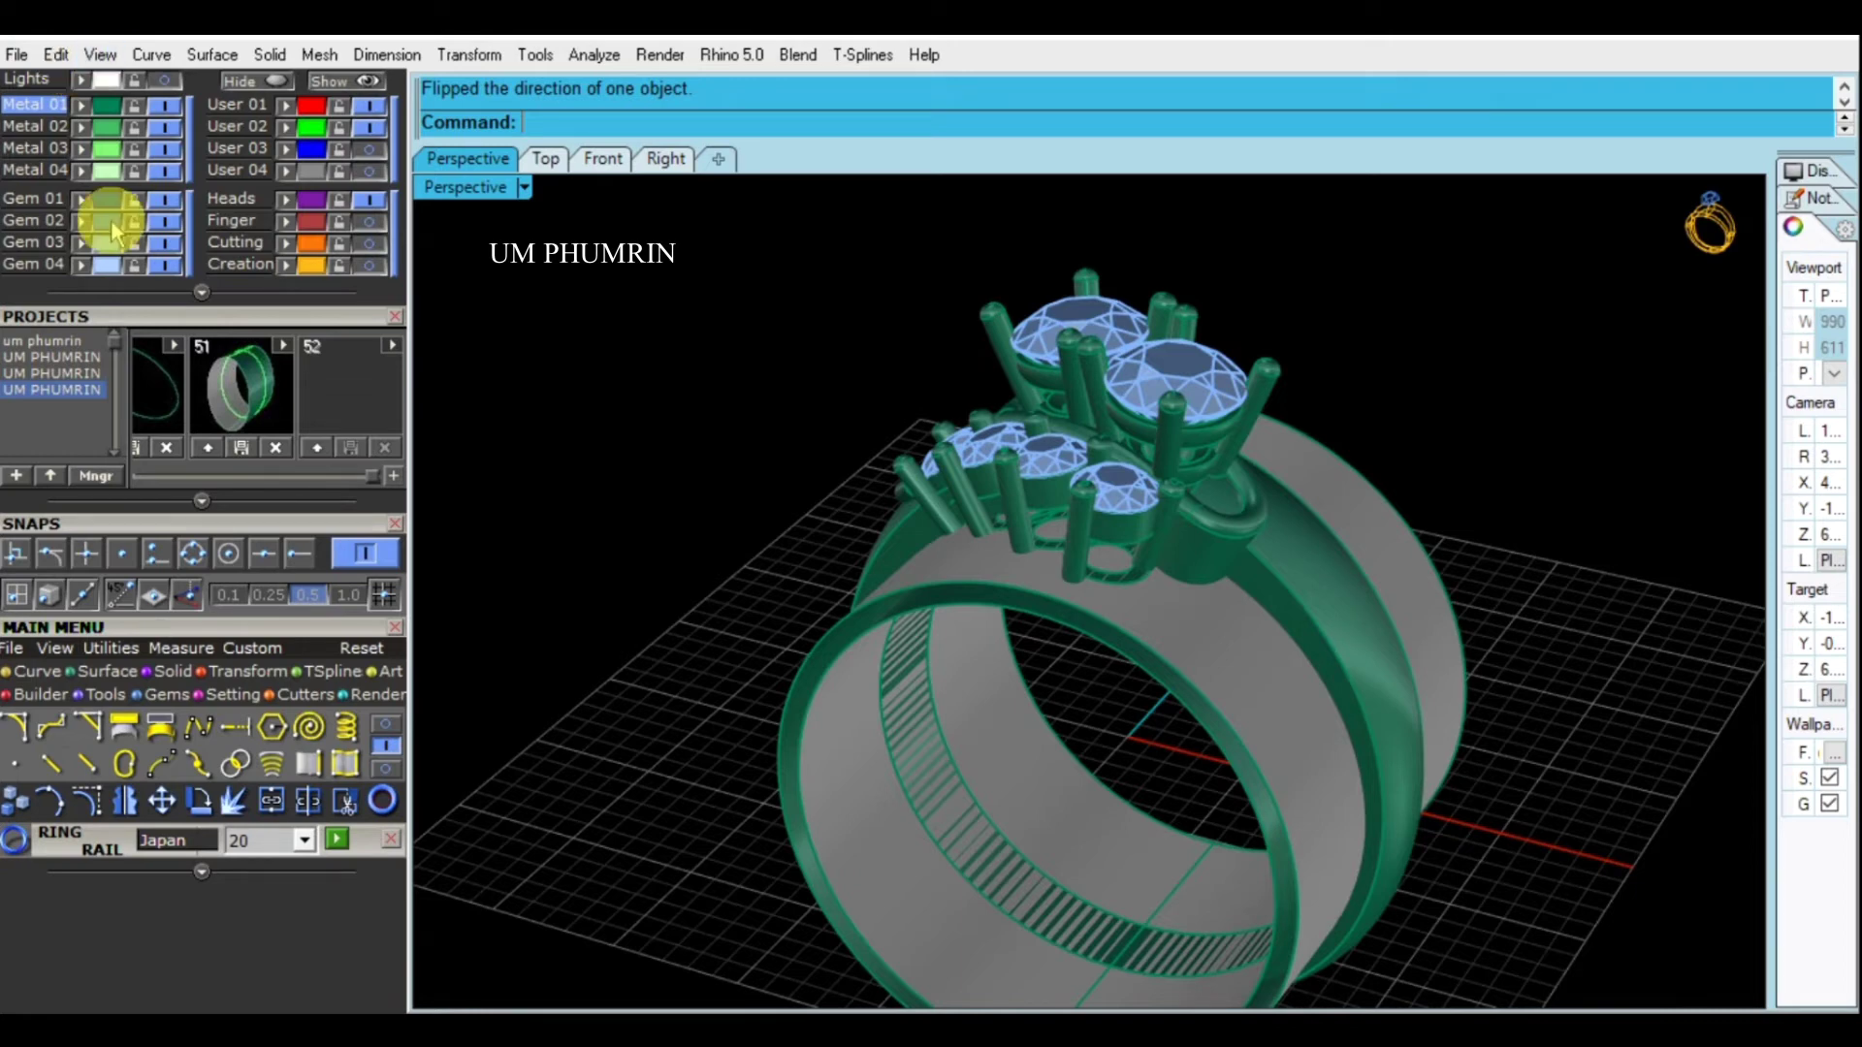
# Orbit to a low side view of the ring
pyautogui.moveTo(727, 603)
pyautogui.mouseDown(button='right')
pyautogui.moveTo(985, 644)
pyautogui.moveTo(1135, 572)
pyautogui.moveTo(1239, 593)
pyautogui.moveTo(1102, 604)
pyautogui.moveTo(1278, 493)
pyautogui.moveTo(1142, 597)
pyautogui.mouseUp(button='right')
# Select the extra front band and hide it
pyautogui.click(1102, 603)
pyautogui.click(1278, 493)
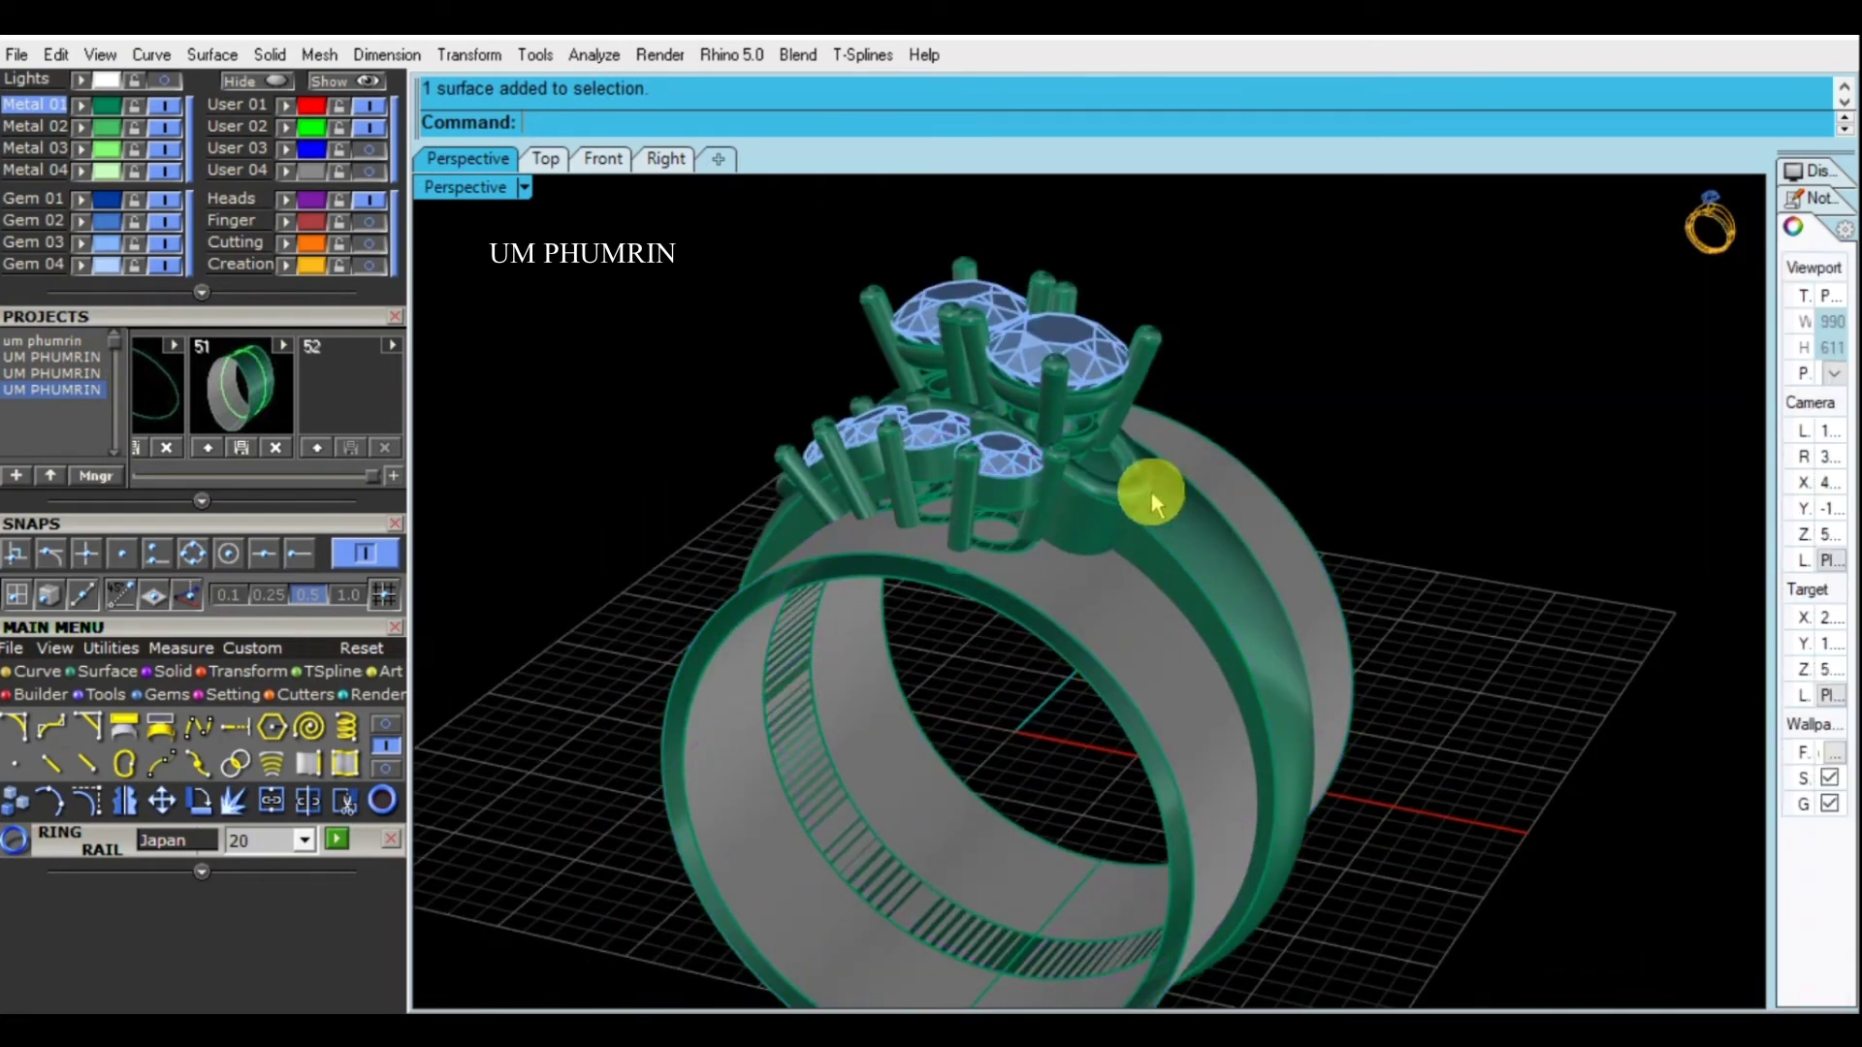
pyautogui.click(977, 568)
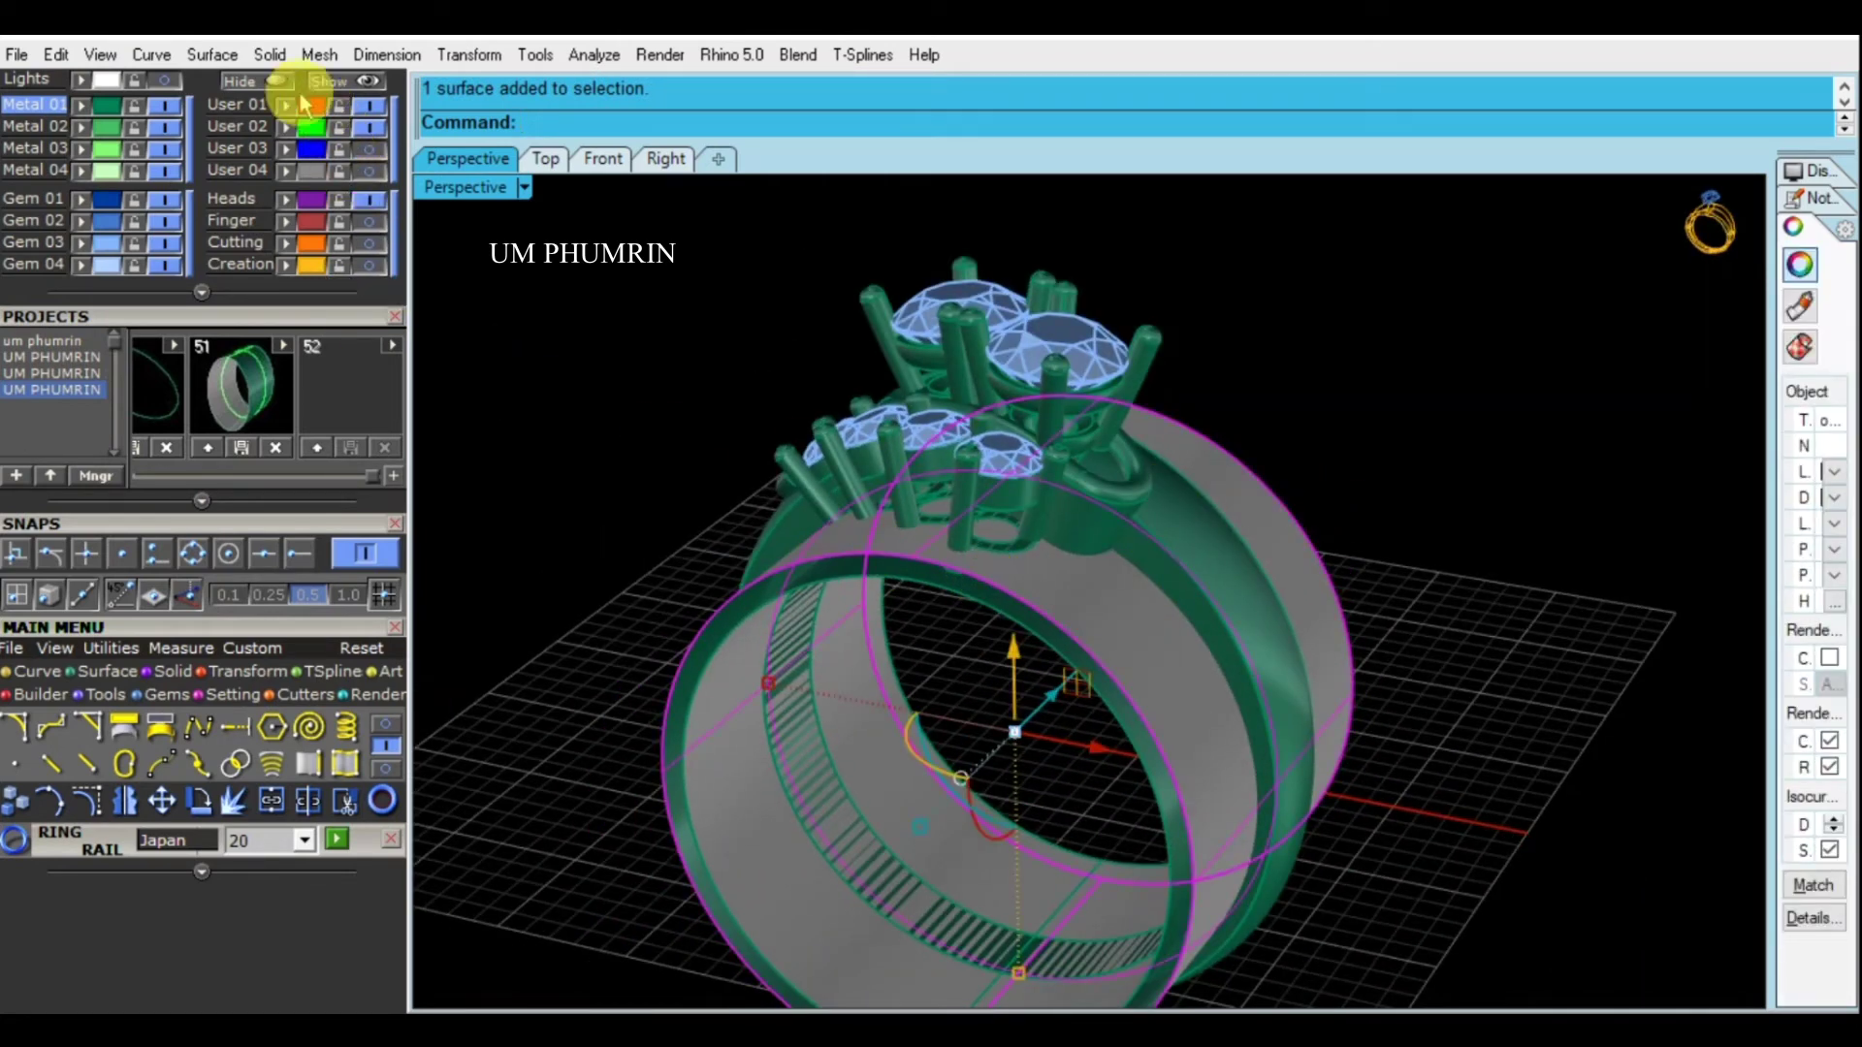
pyautogui.click(254, 80)
pyautogui.click(546, 159)
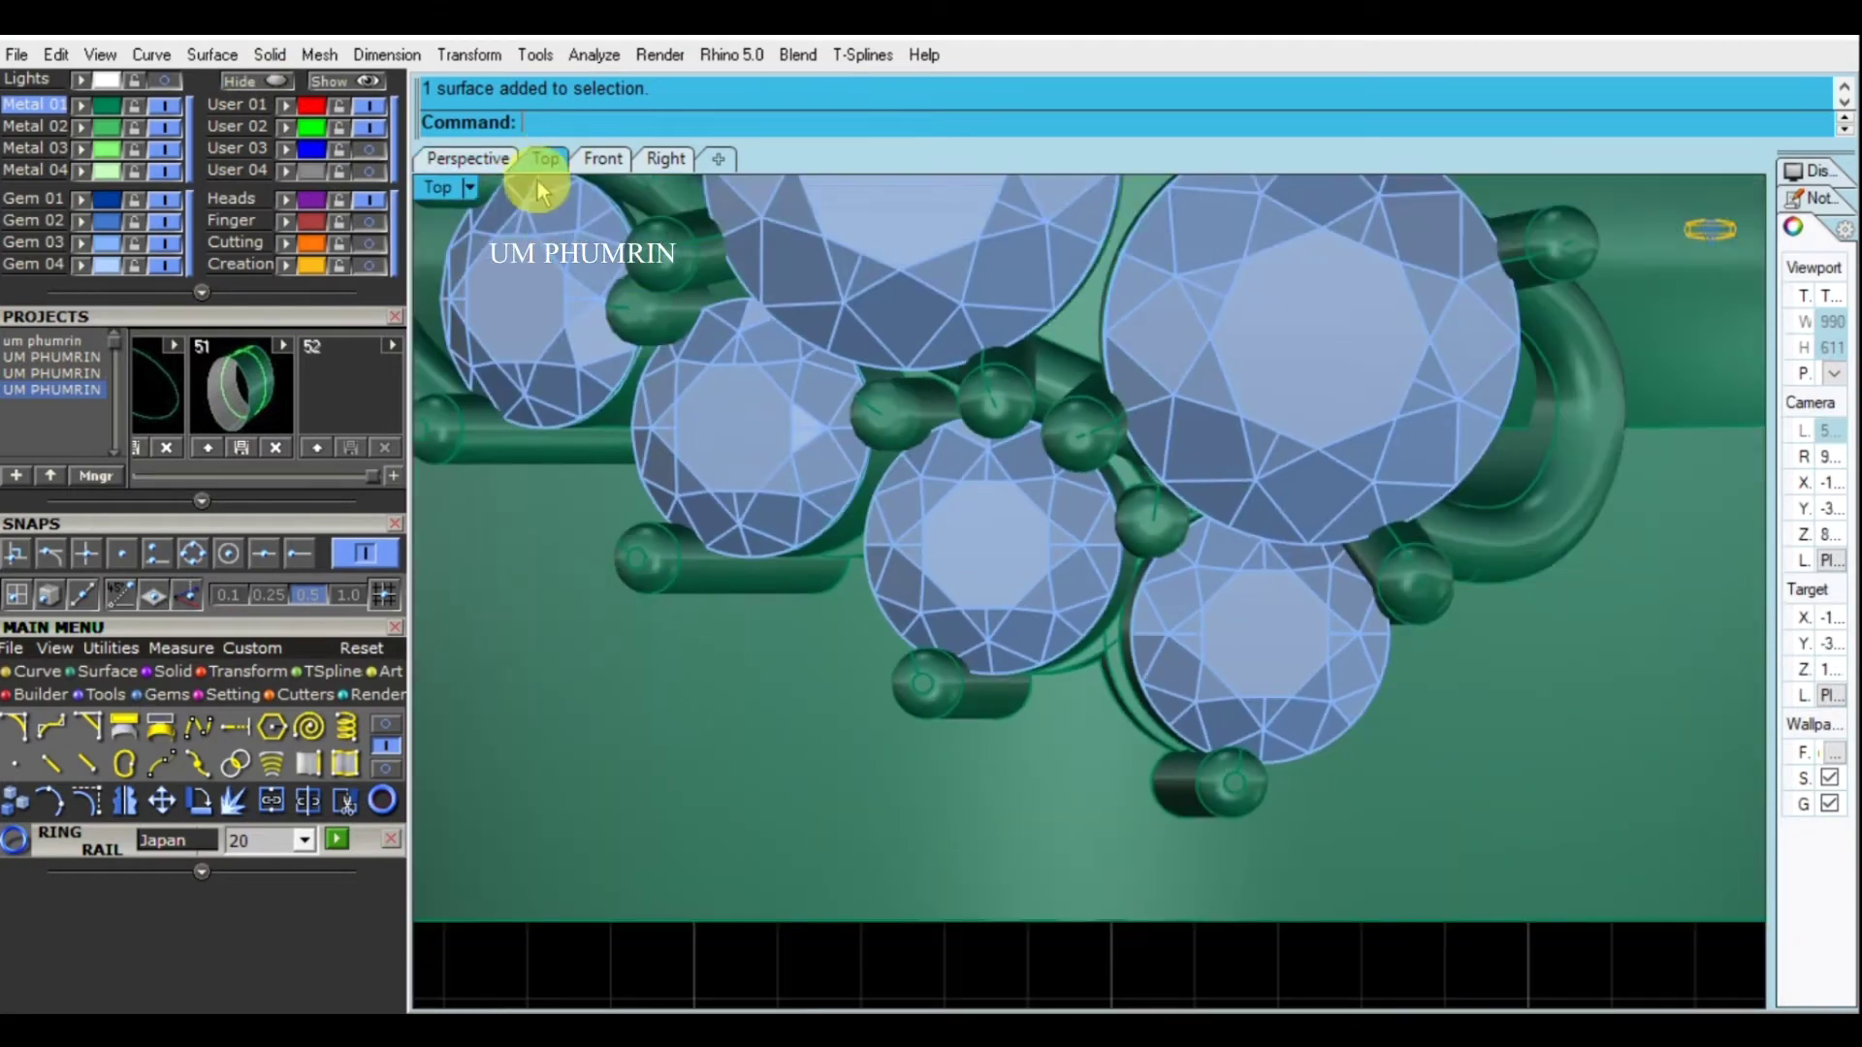
pyautogui.click(469, 158)
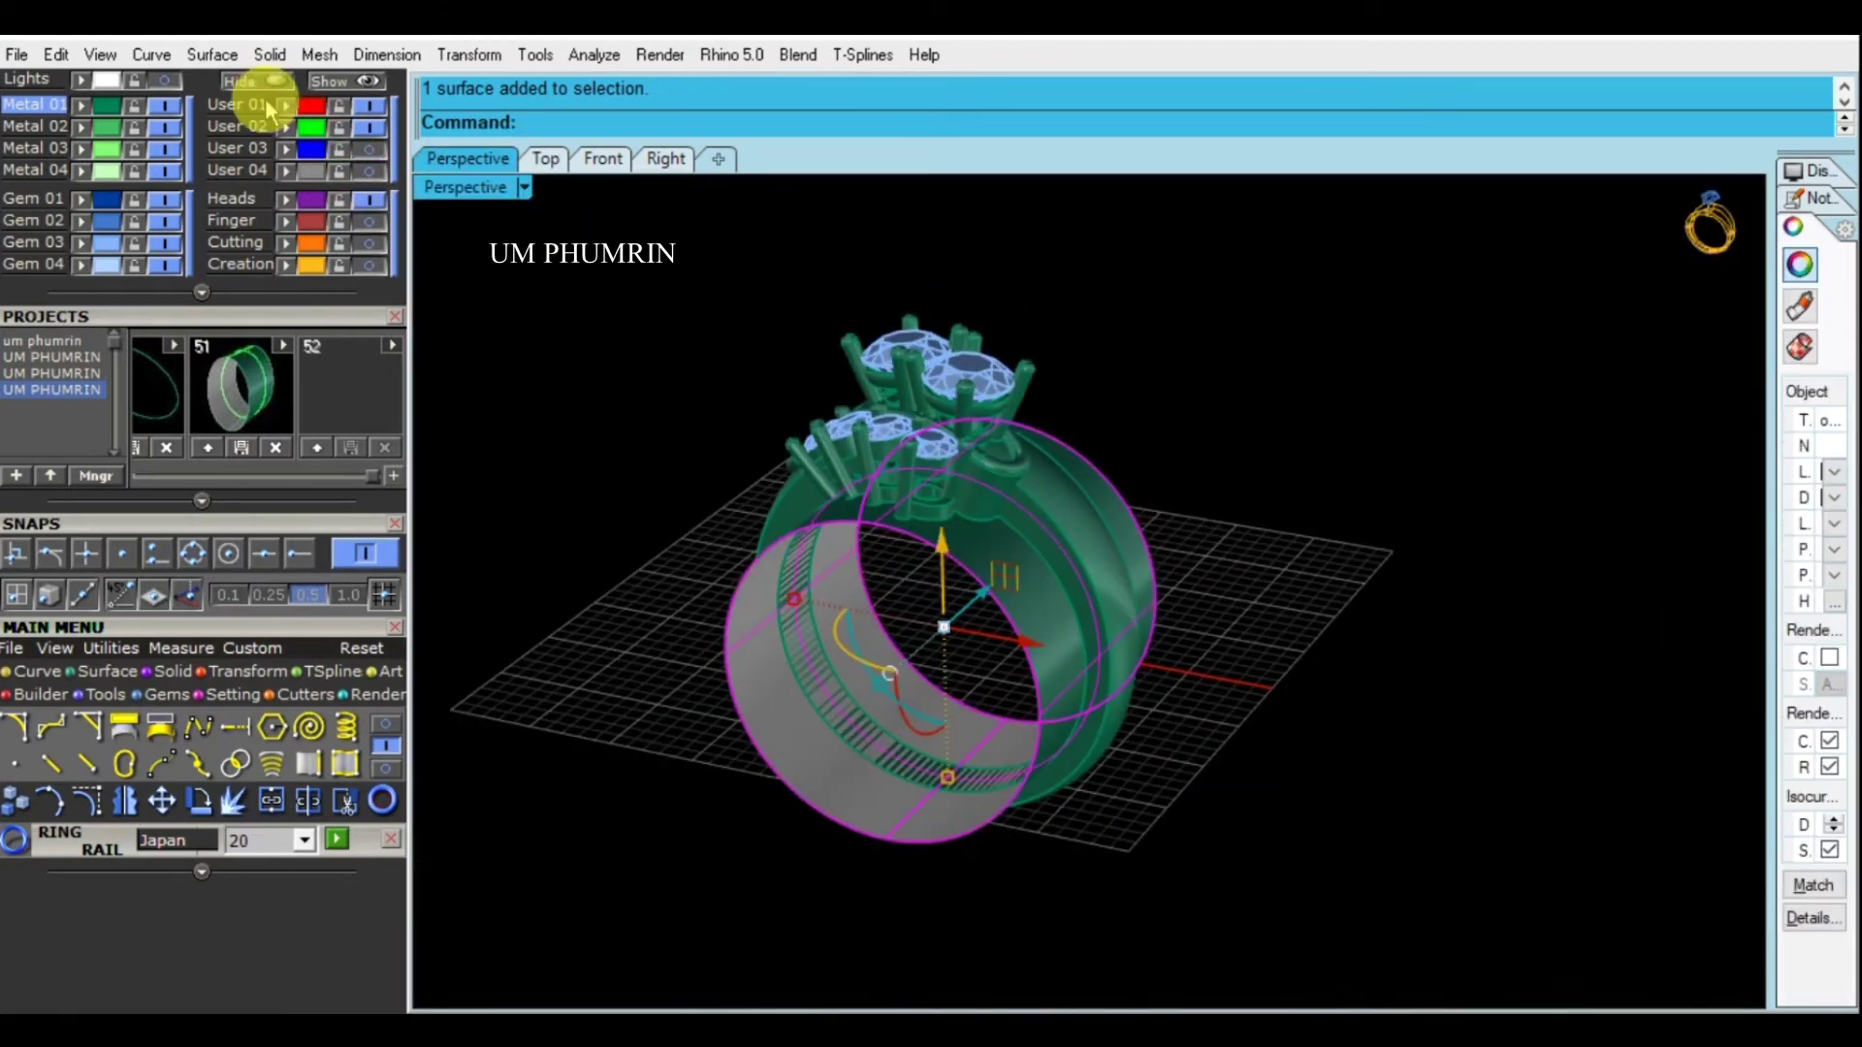
pyautogui.click(254, 80)
pyautogui.moveTo(736, 405); pyautogui.dragTo(1268, 403, button='right')
# Check the ring in Front and Perspective views and save the file
pyautogui.click(548, 159)
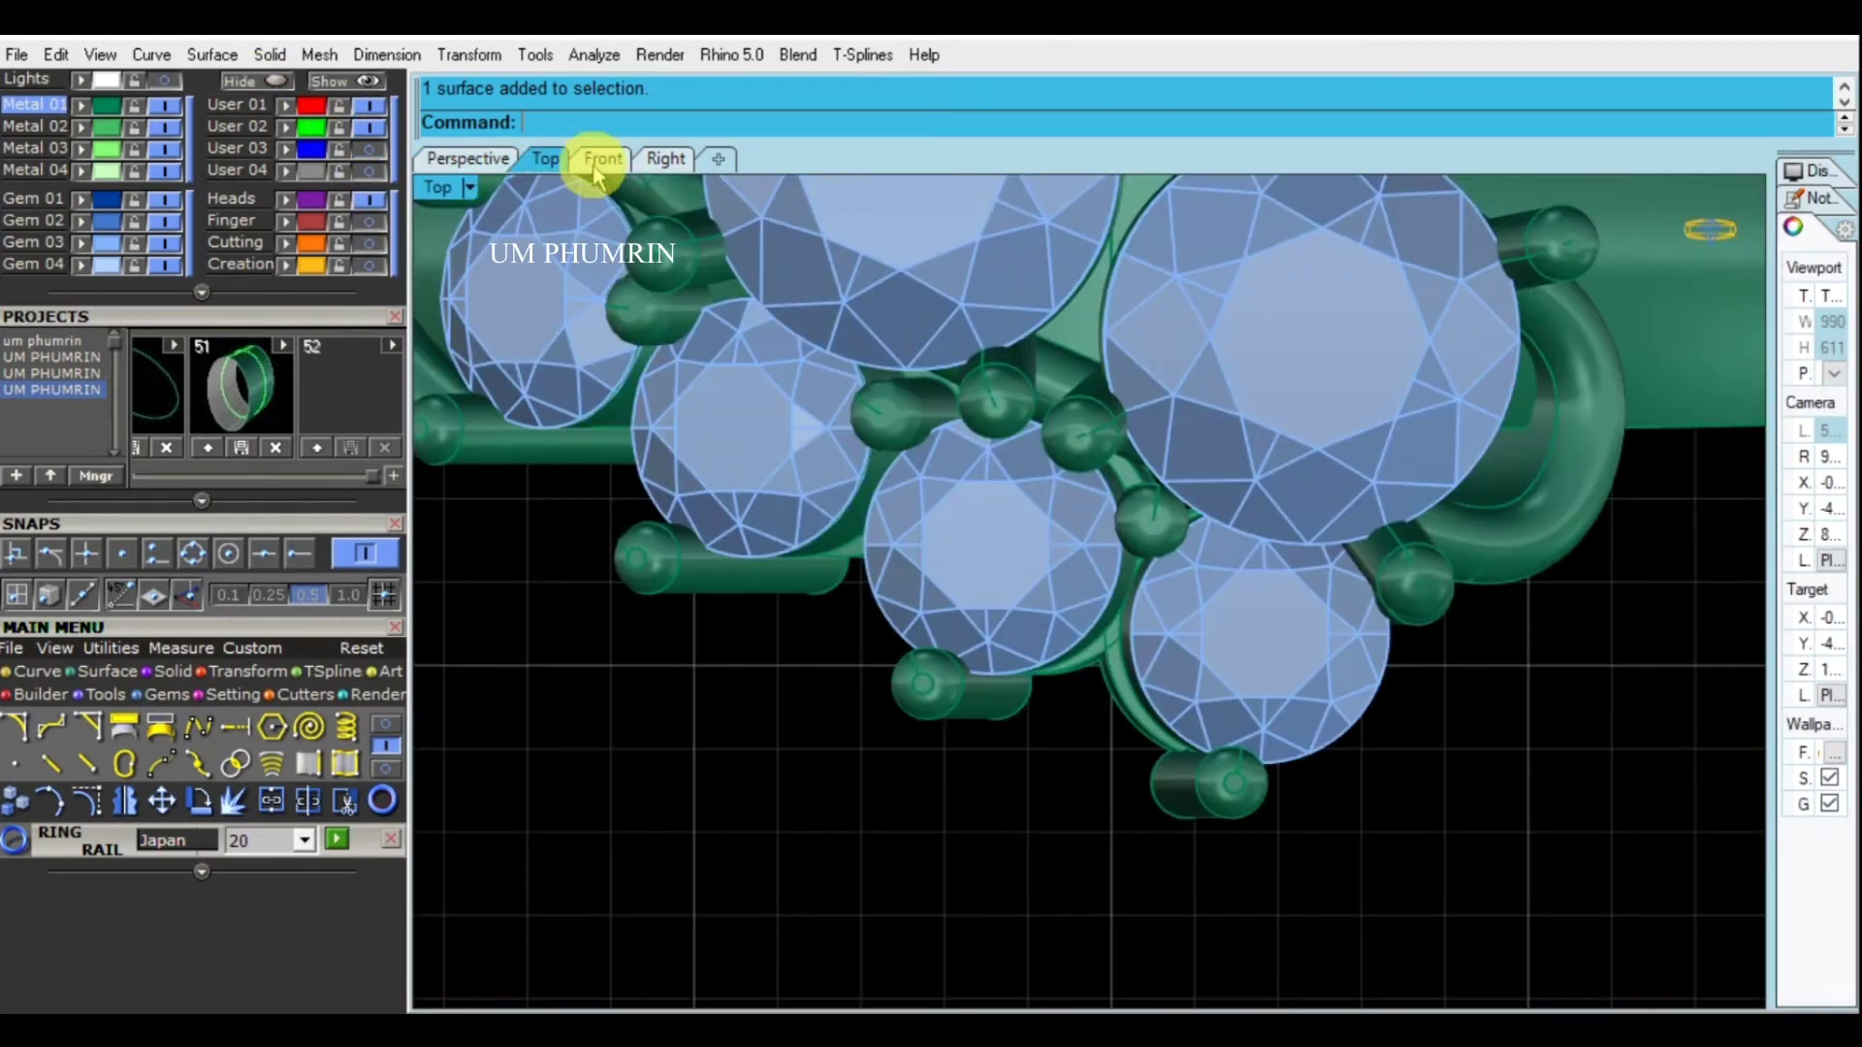
pyautogui.scroll(-3, 931, 543)
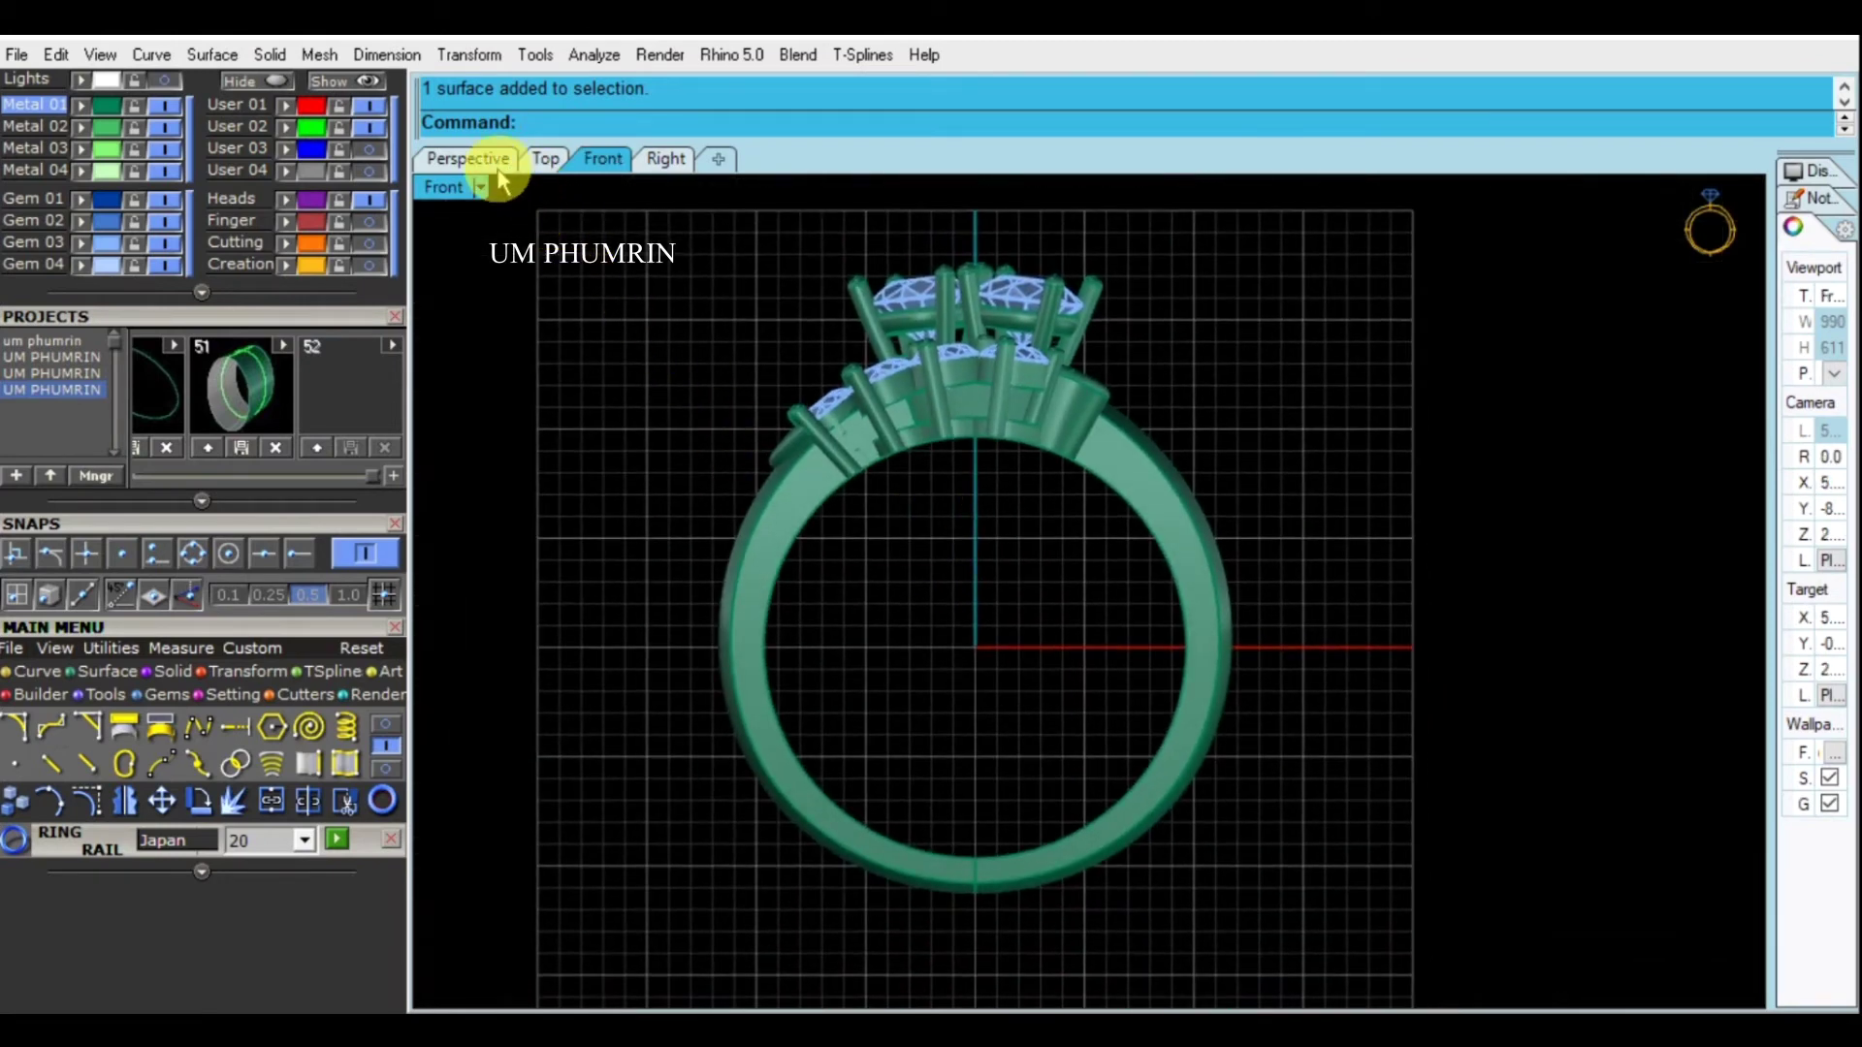
pyautogui.click(475, 159)
pyautogui.moveTo(953, 470)
pyautogui.mouseDown(button='right')
pyautogui.moveTo(977, 615)
pyautogui.moveTo(964, 666)
pyautogui.moveTo(1011, 437)
pyautogui.mouseUp(button='right')
pyautogui.hotkey('ctrl', 's')
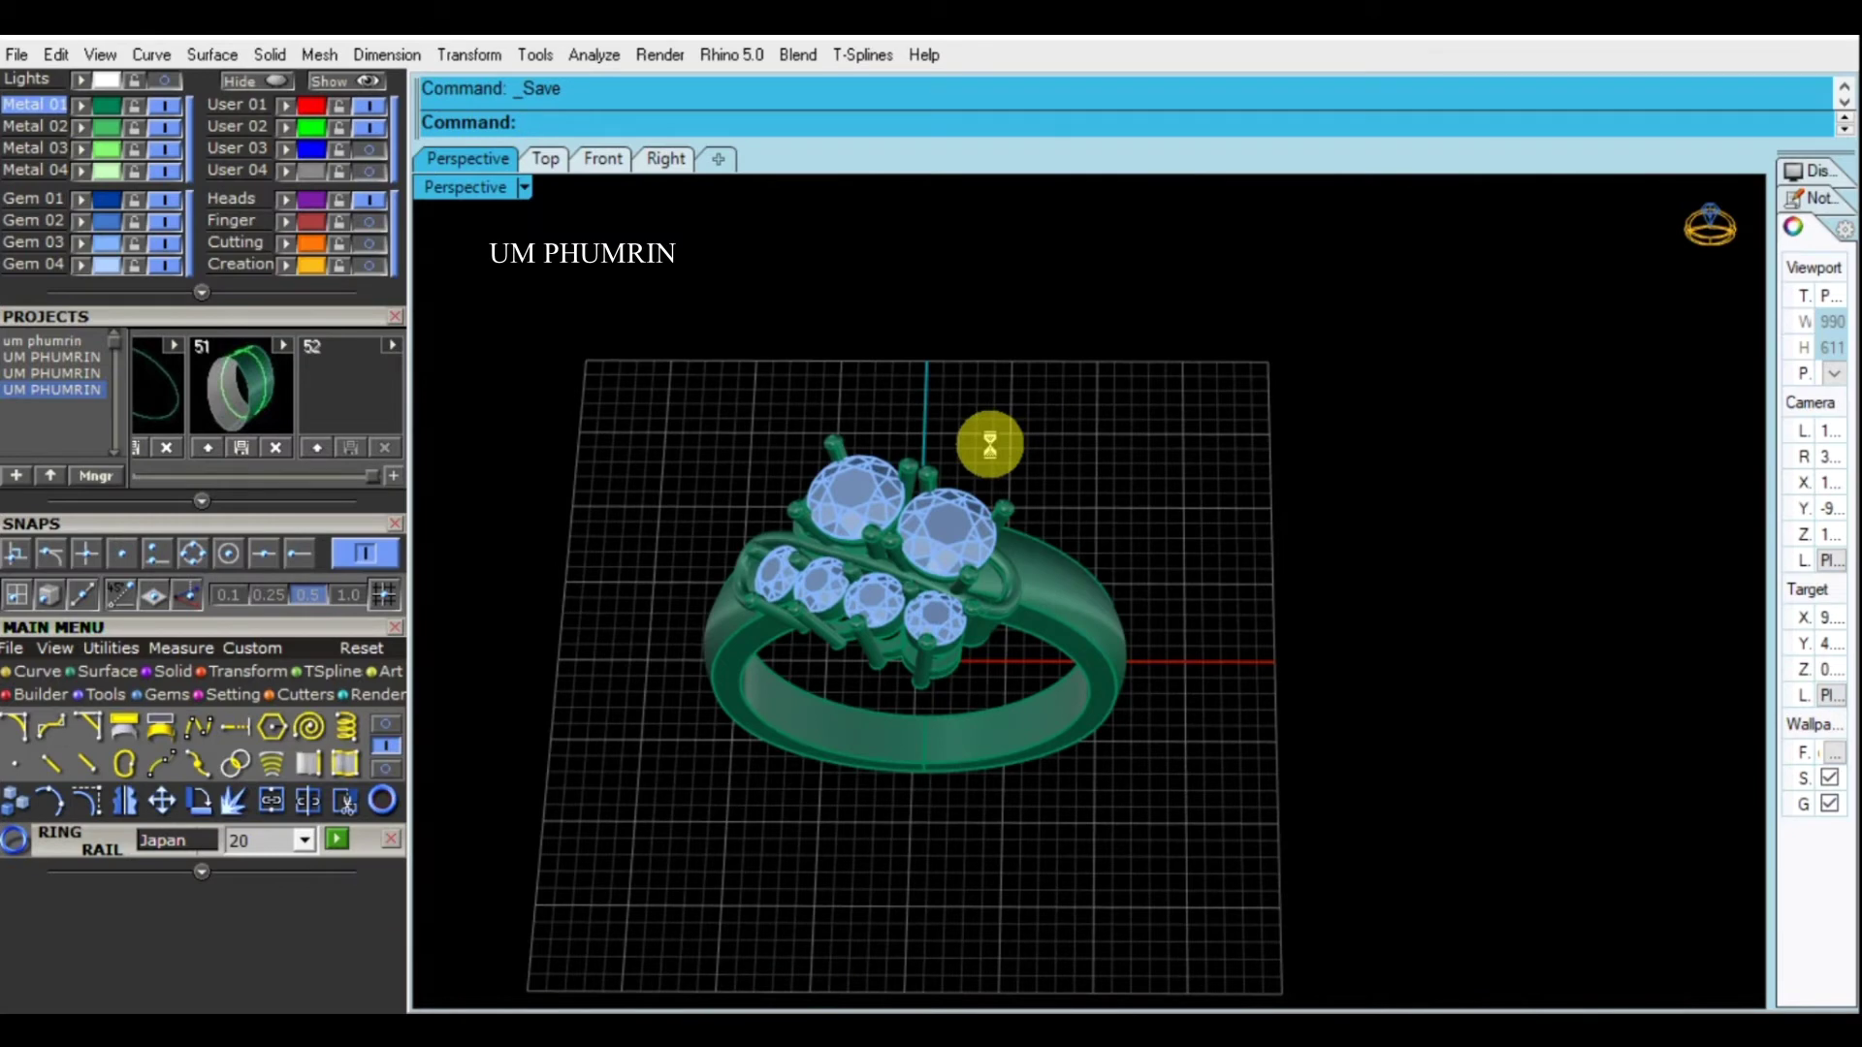
# Window-select the small side stones, then clear the selection
pyautogui.moveTo(1011, 442)
pyautogui.mouseDown(button='right')
pyautogui.moveTo(1014, 541)
pyautogui.moveTo(668, 562)
pyautogui.mouseUp(button='right')
pyautogui.moveTo(667, 558); pyautogui.dragTo(1056, 673)
pyautogui.moveTo(873, 615)
pyautogui.mouseDown(button='right')
pyautogui.moveTo(984, 560)
pyautogui.moveTo(1115, 607)
pyautogui.moveTo(1280, 814)
pyautogui.moveTo(1265, 679)
pyautogui.mouseUp(button='right')
pyautogui.click(1266, 681)
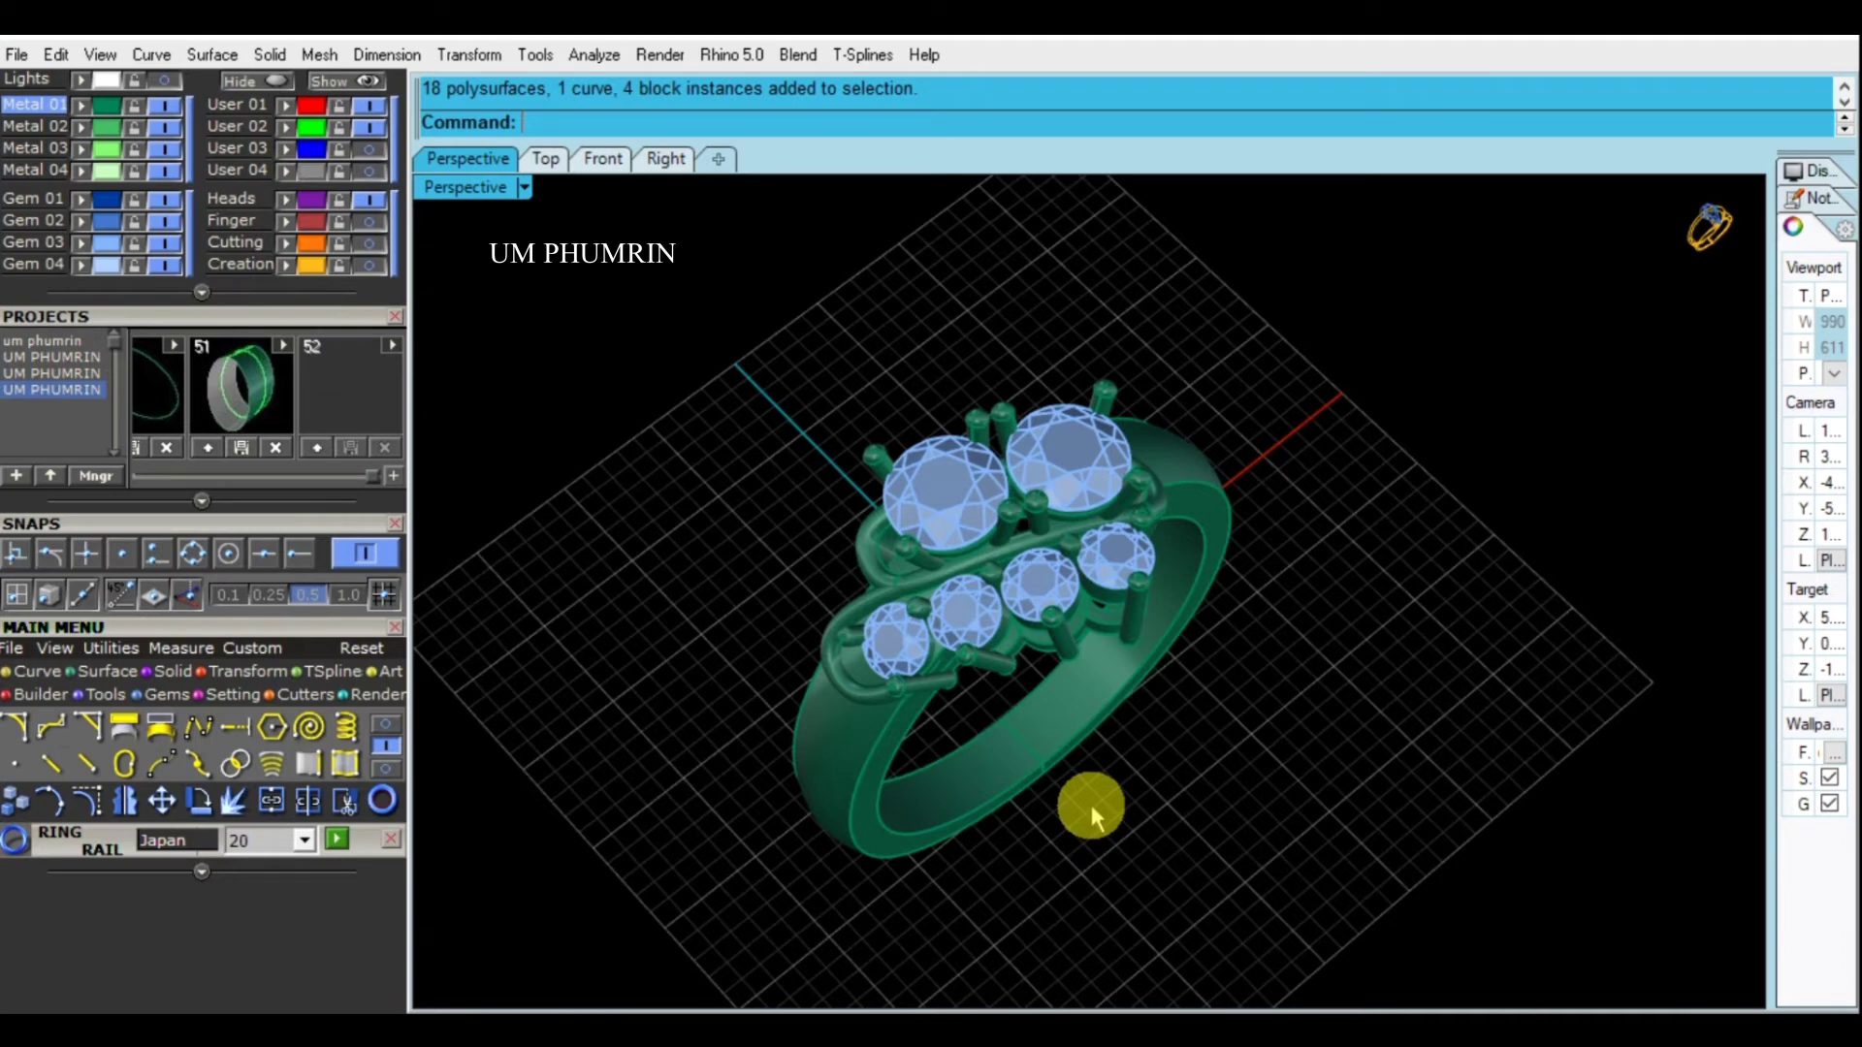
# Select the four small side gems and their prongs, viewed from Top
pyautogui.moveTo(1288, 800); pyautogui.dragTo(1113, 532, button='right')
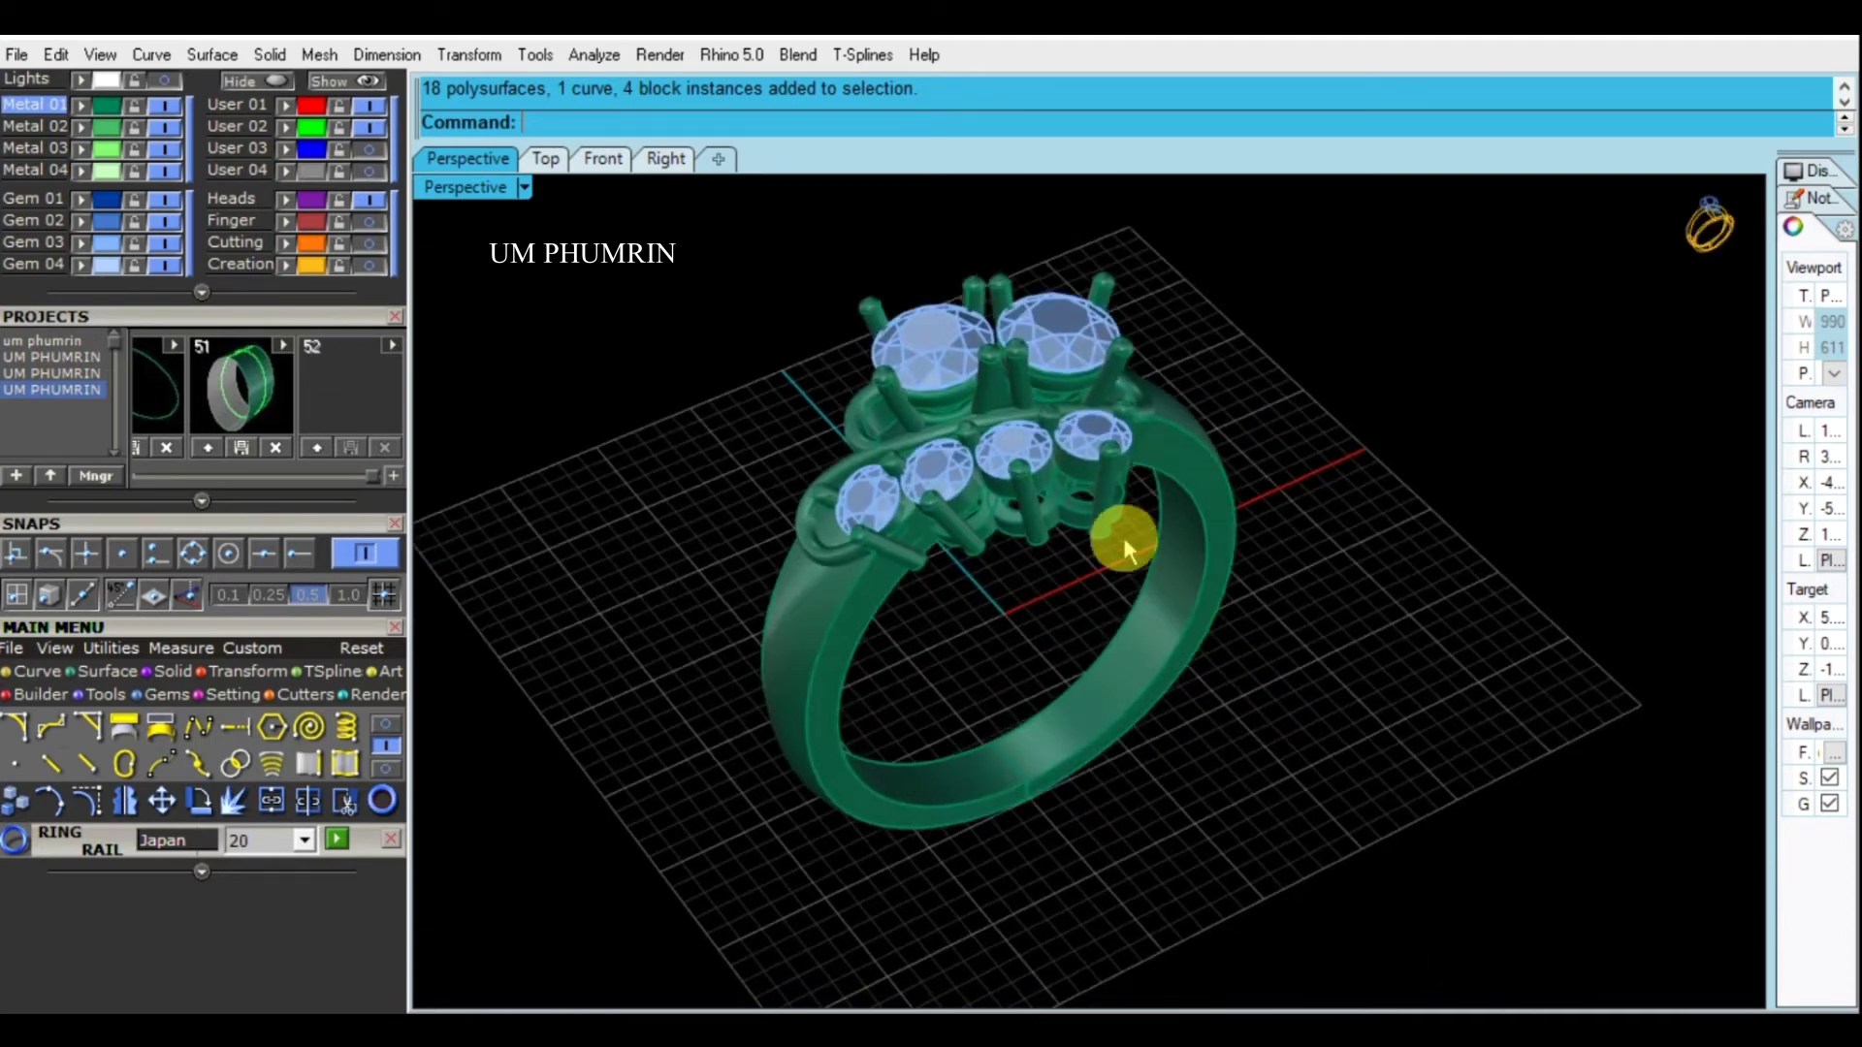
pyautogui.moveTo(1113, 533); pyautogui.dragTo(1089, 486)
pyautogui.moveTo(1089, 486)
pyautogui.mouseDown(button='right')
pyautogui.moveTo(1238, 569)
pyautogui.moveTo(950, 582)
pyautogui.moveTo(998, 631)
pyautogui.moveTo(1122, 557)
pyautogui.moveTo(1099, 395)
pyautogui.mouseUp(button='right')
pyautogui.click(950, 582)
pyautogui.moveTo(1156, 470)
pyautogui.mouseDown(button='right')
pyautogui.moveTo(1164, 529)
pyautogui.moveTo(1078, 579)
pyautogui.moveTo(1263, 660)
pyautogui.mouseUp(button='right')
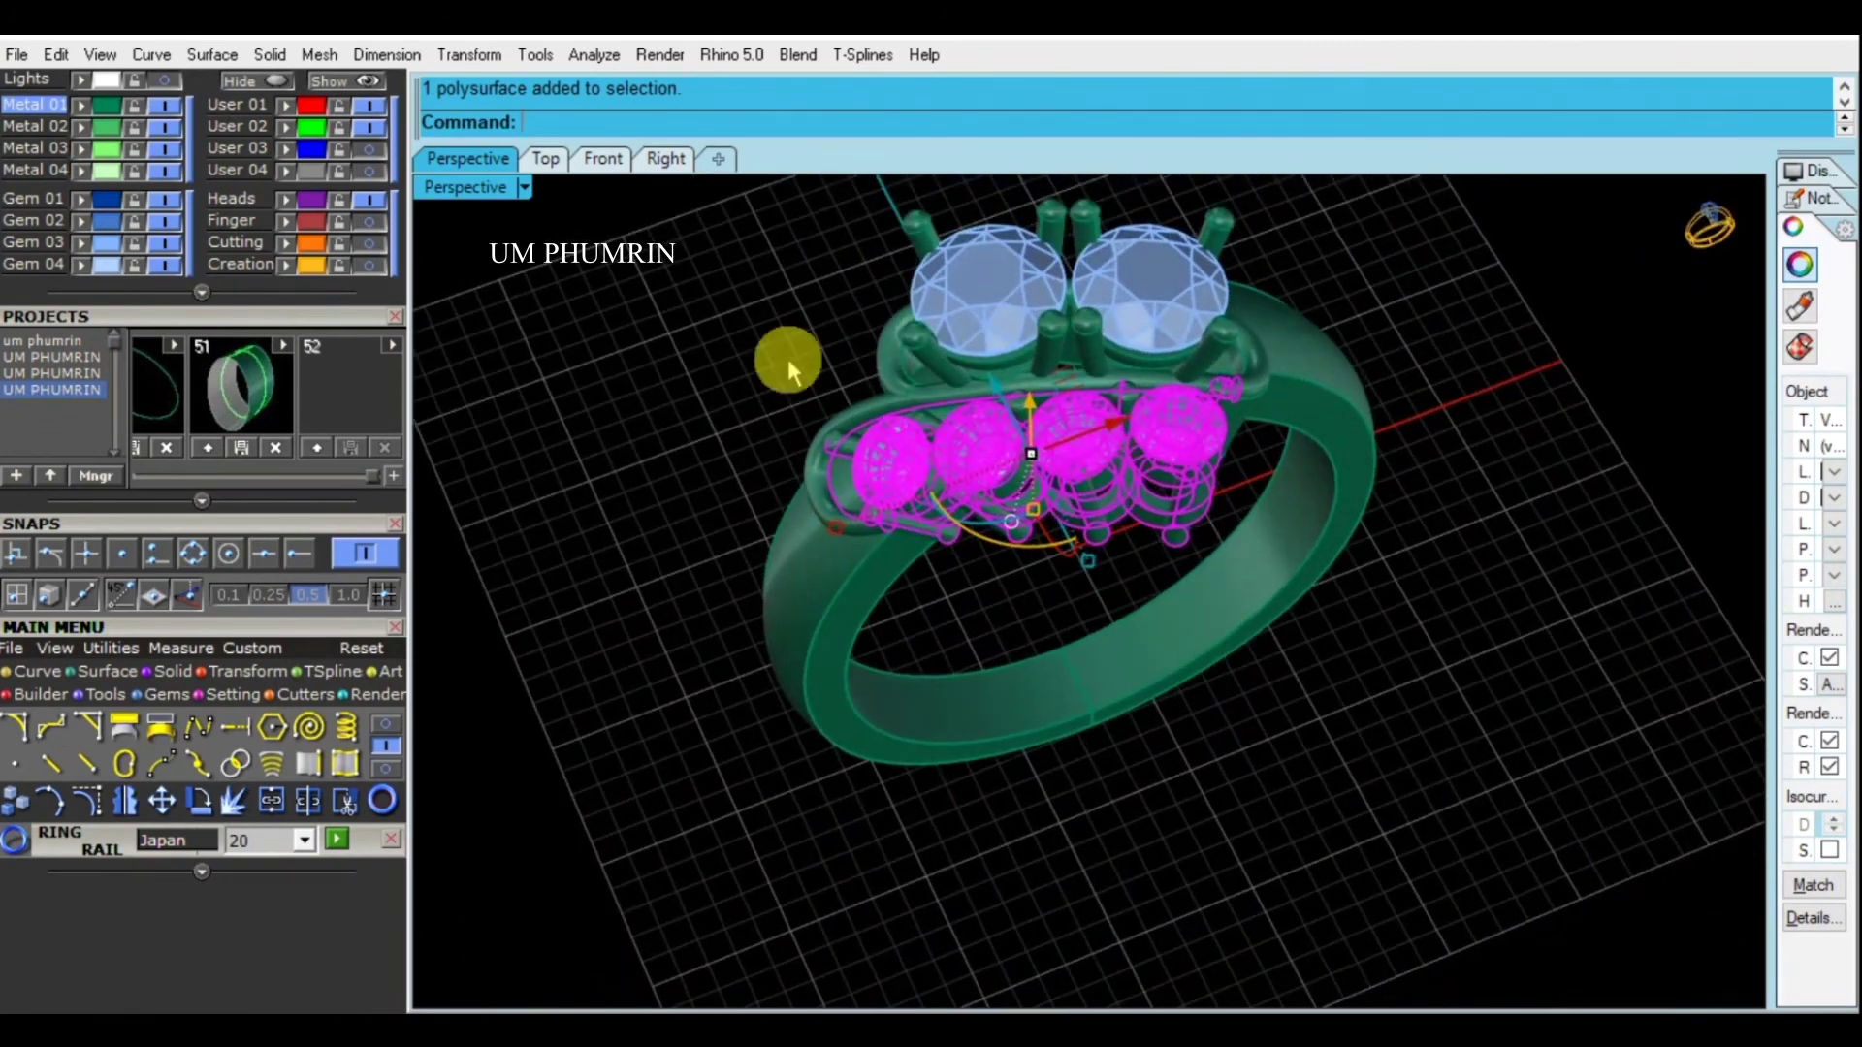
pyautogui.click(545, 158)
pyautogui.scroll(-4, 1018, 500)
pyautogui.scroll(-2, 1047, 504)
# Rotate a copy of the side gems 180° about origin 0
pyautogui.rightClick(1019, 606)
pyautogui.write('0')
pyautogui.press('Return')
pyautogui.click(1372, 595)
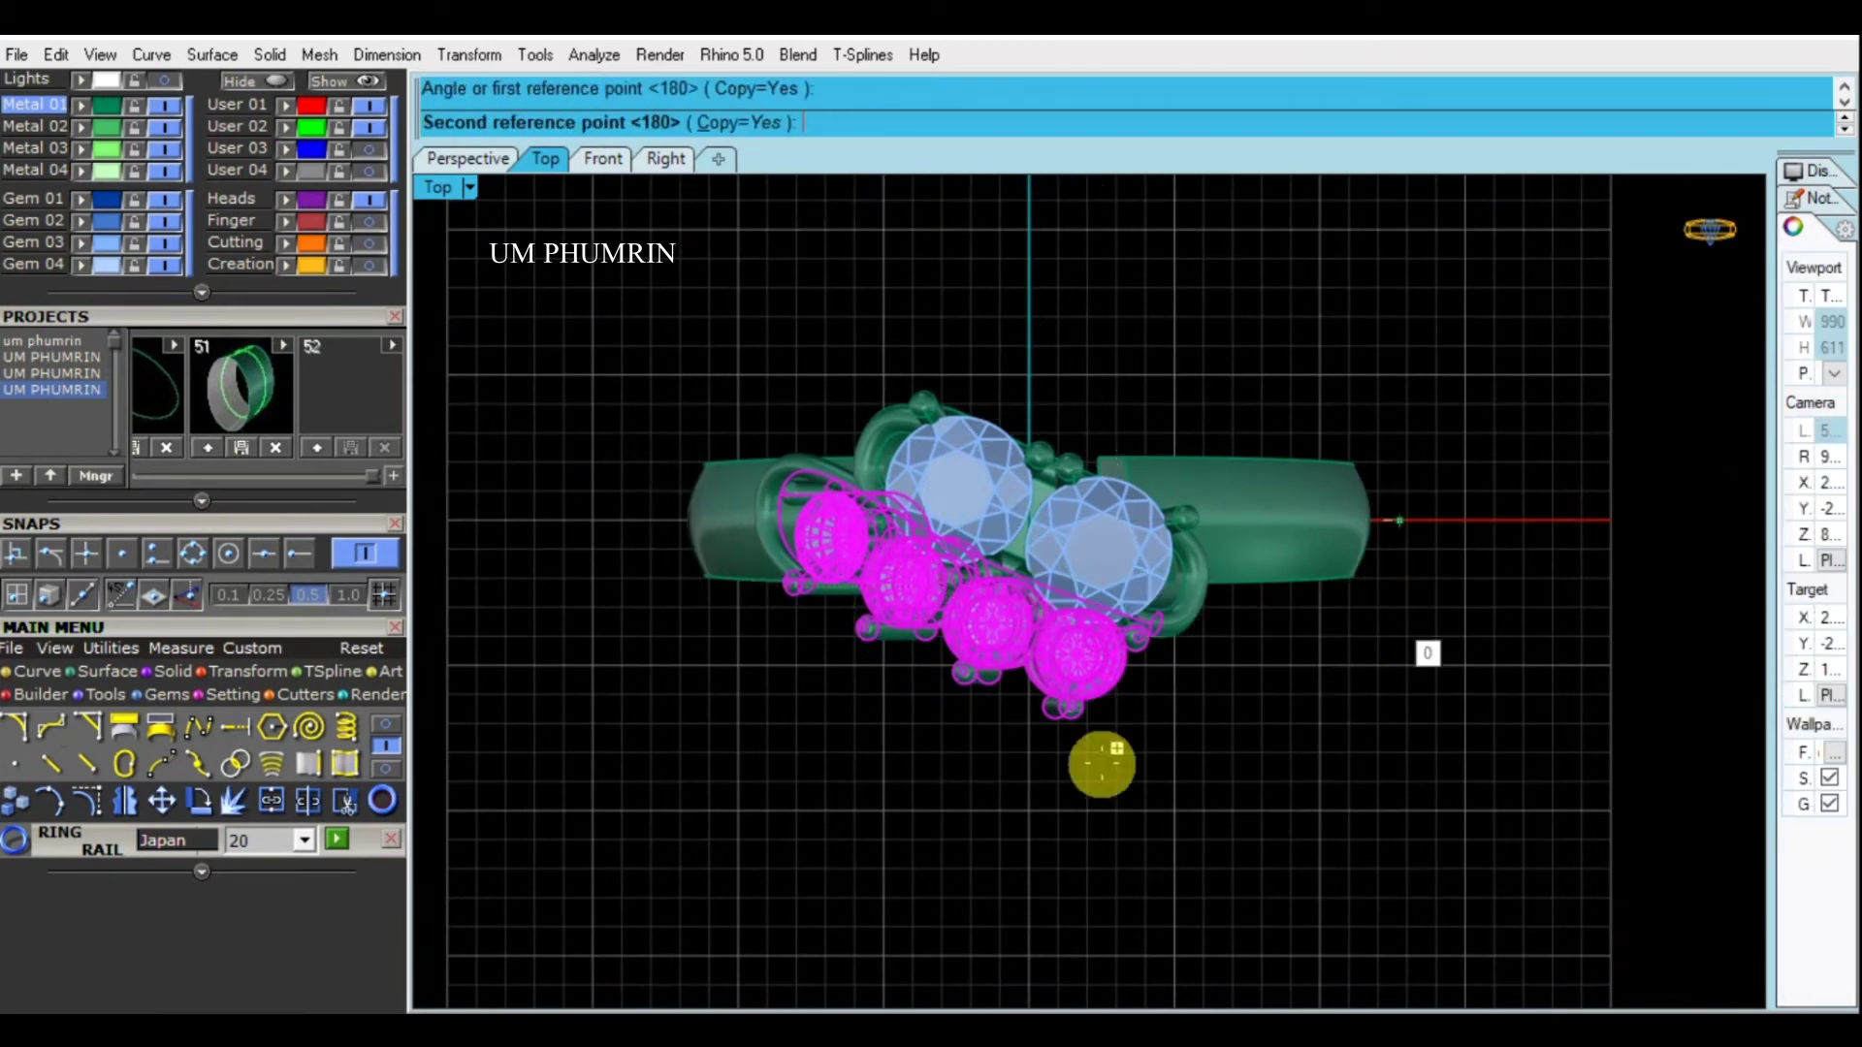
pyautogui.click(667, 595)
pyautogui.press('Return')
# Review the rotated copy in the Perspective and Front views
pyautogui.click(467, 158)
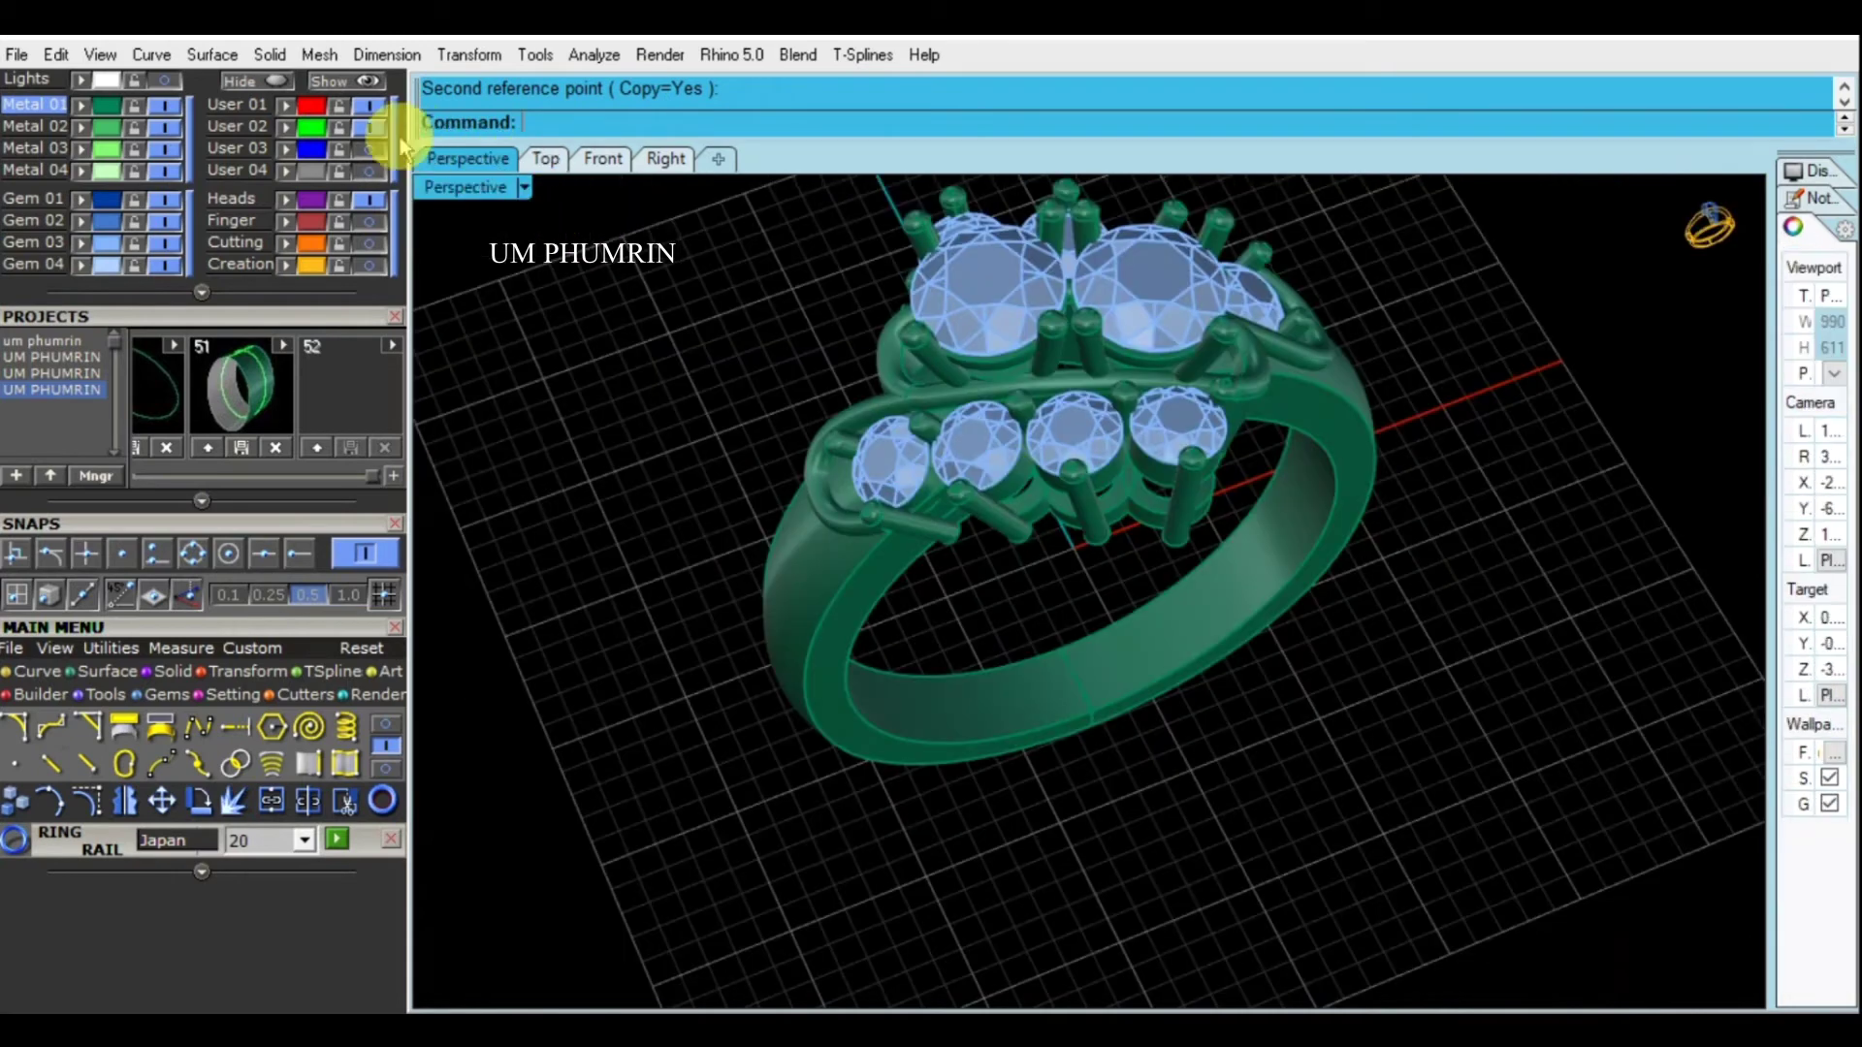
pyautogui.moveTo(698, 303)
pyautogui.mouseDown(button='right')
pyautogui.moveTo(1048, 387)
pyautogui.moveTo(1144, 464)
pyautogui.moveTo(1380, 445)
pyautogui.moveTo(1401, 382)
pyautogui.moveTo(1351, 757)
pyautogui.moveTo(1393, 728)
pyautogui.mouseUp(button='right')
pyautogui.click(603, 158)
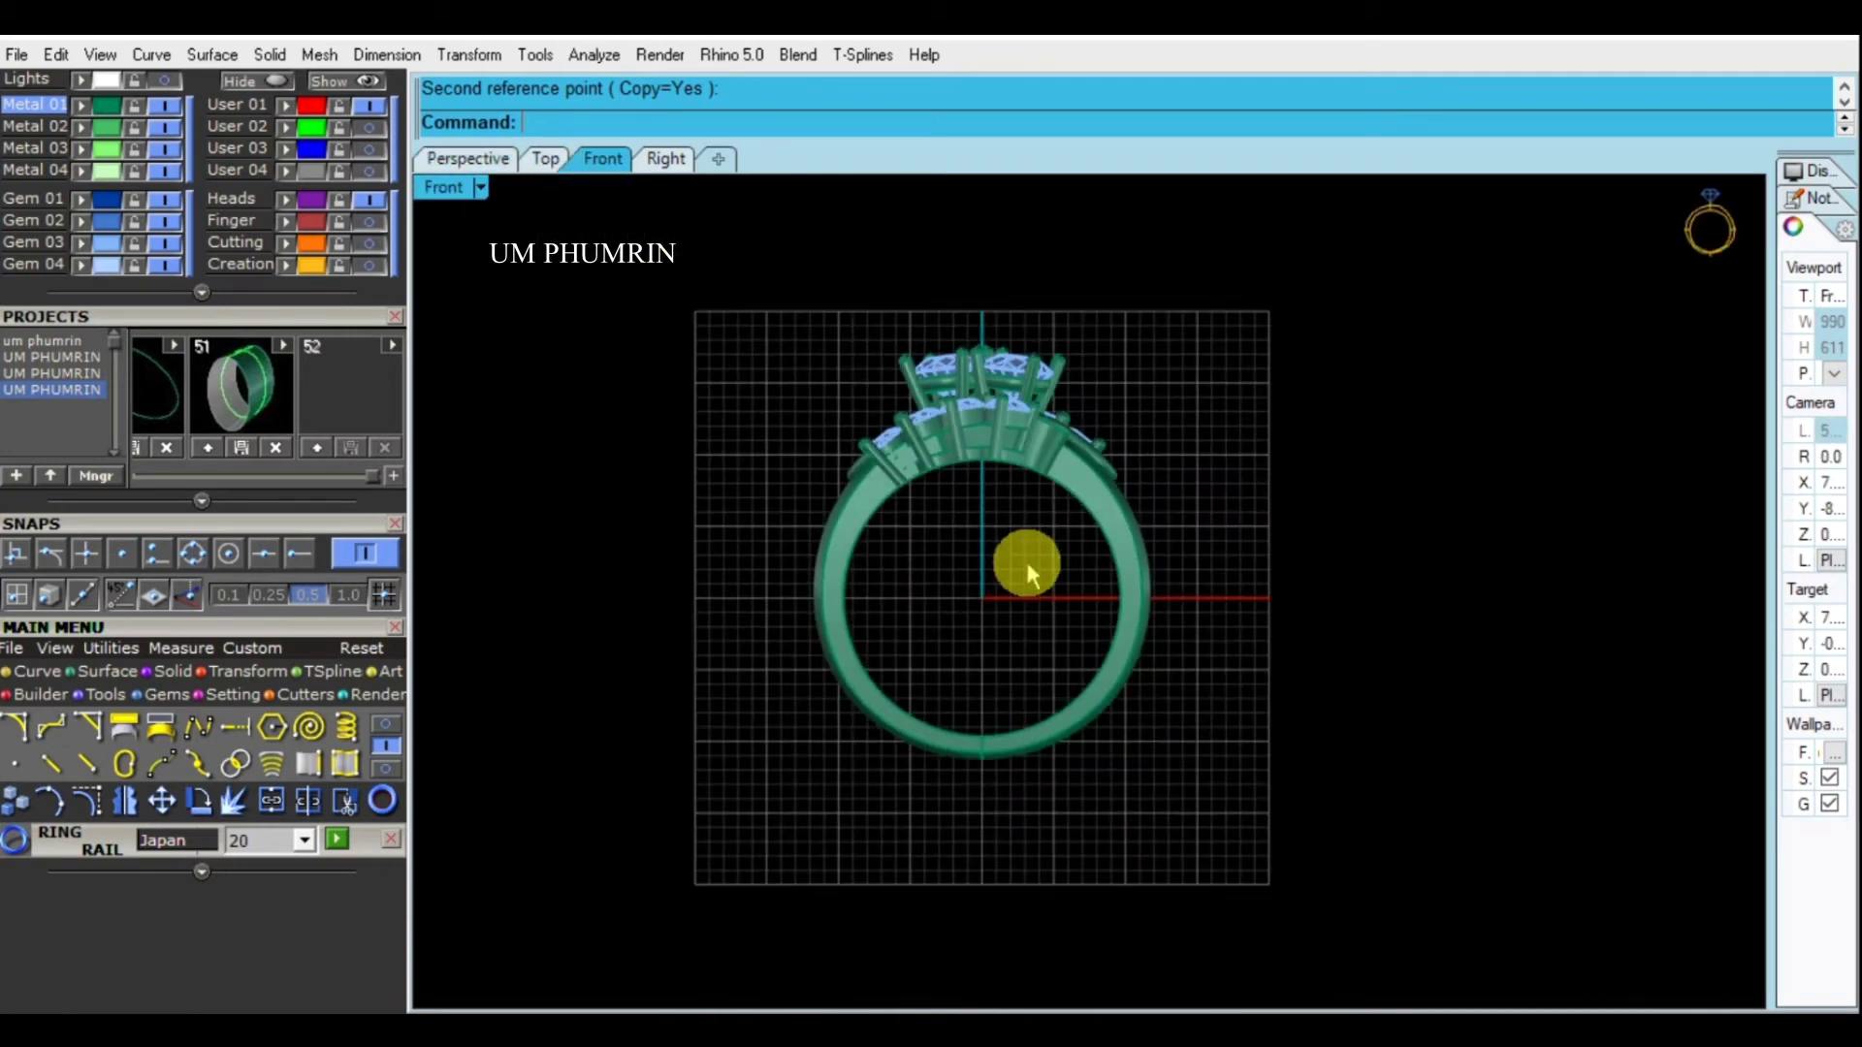
# Restore the four-viewport layout and frame the ring in each view
pyautogui.doubleClick(446, 189)
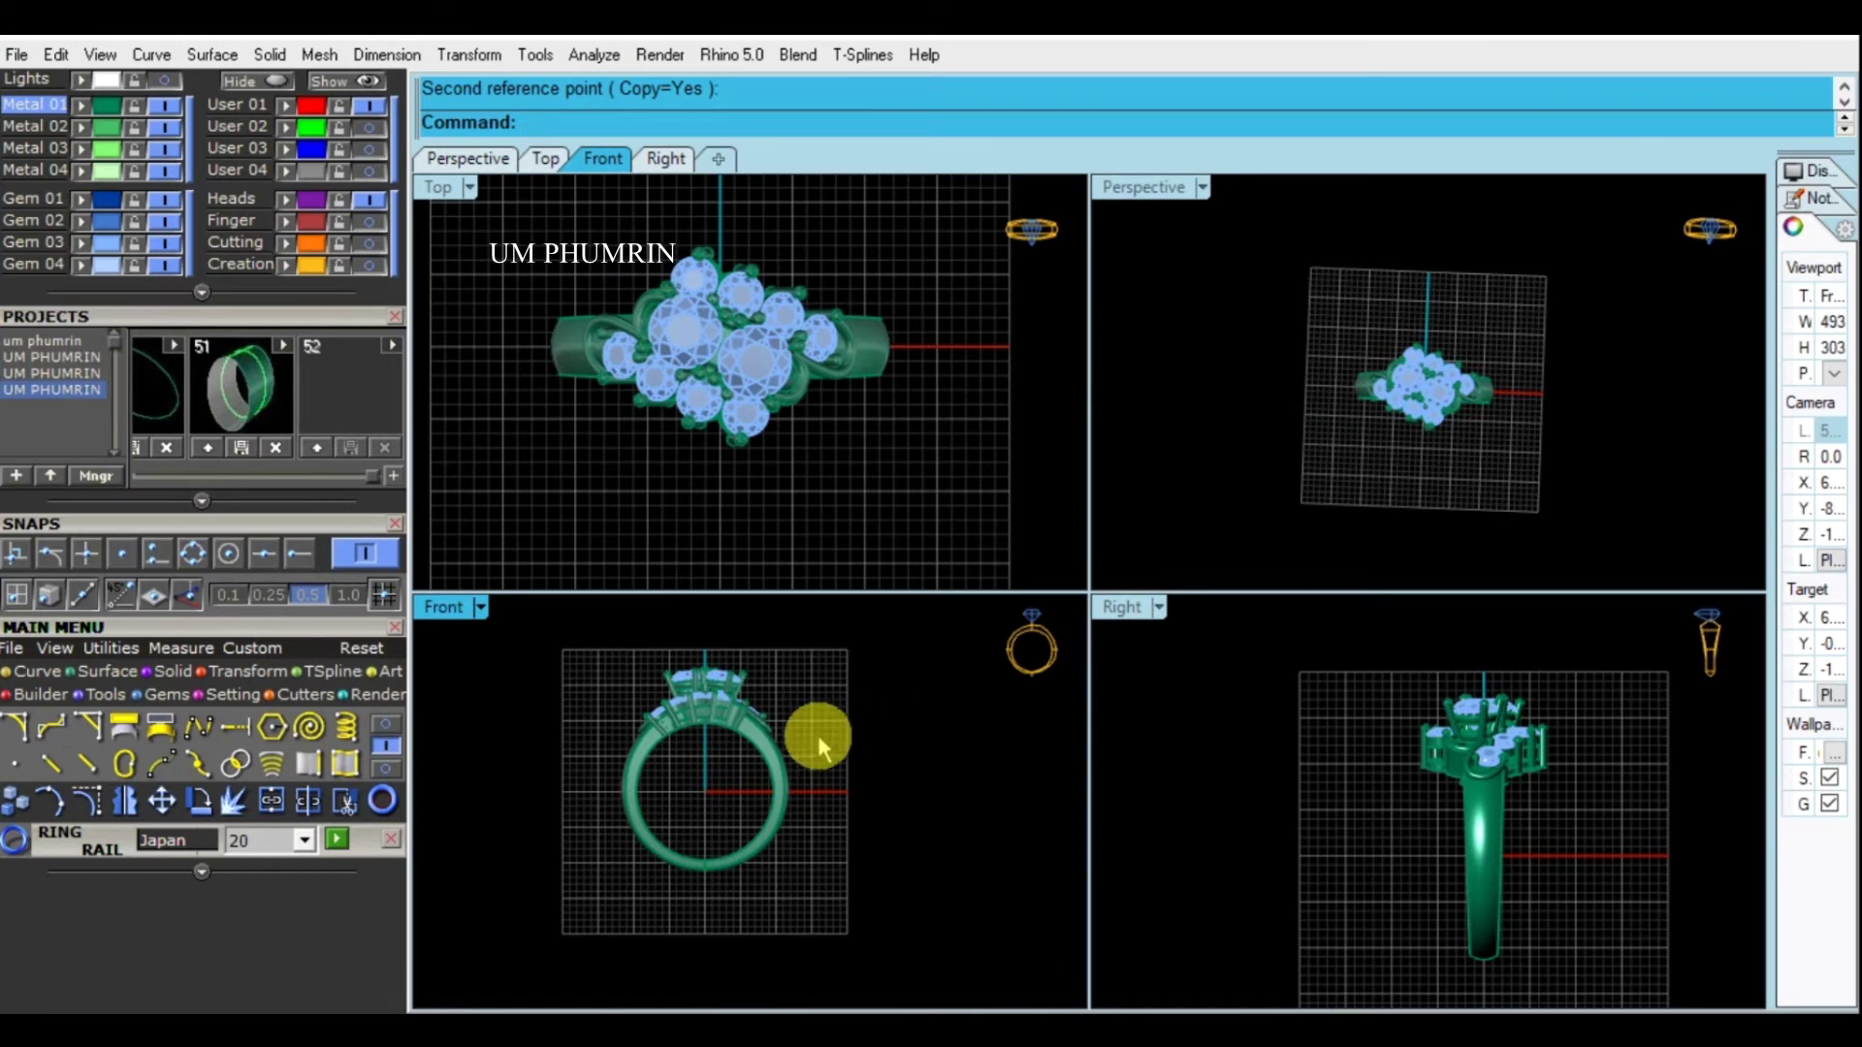
pyautogui.scroll(1, 740, 740)
pyautogui.scroll(1, 747, 748)
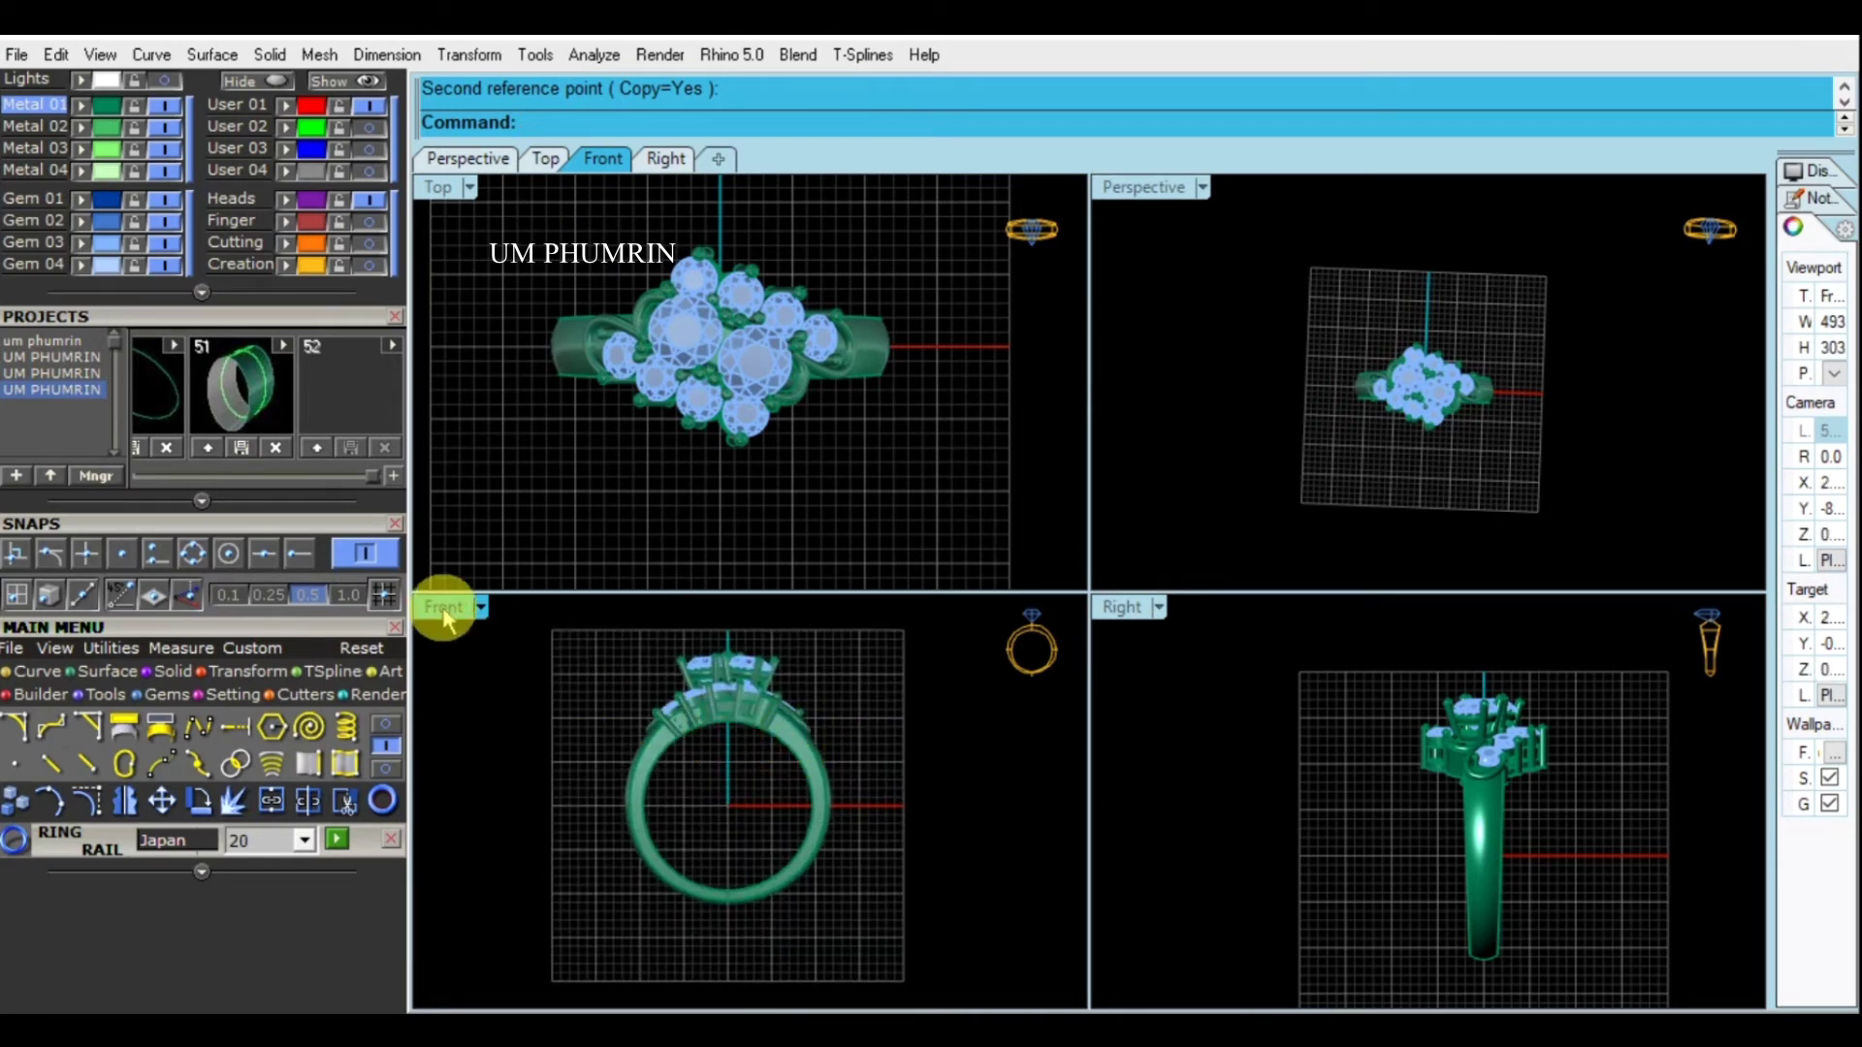
pyautogui.scroll(1, 1506, 814)
pyautogui.moveTo(1506, 815); pyautogui.dragTo(1488, 762, button='right')
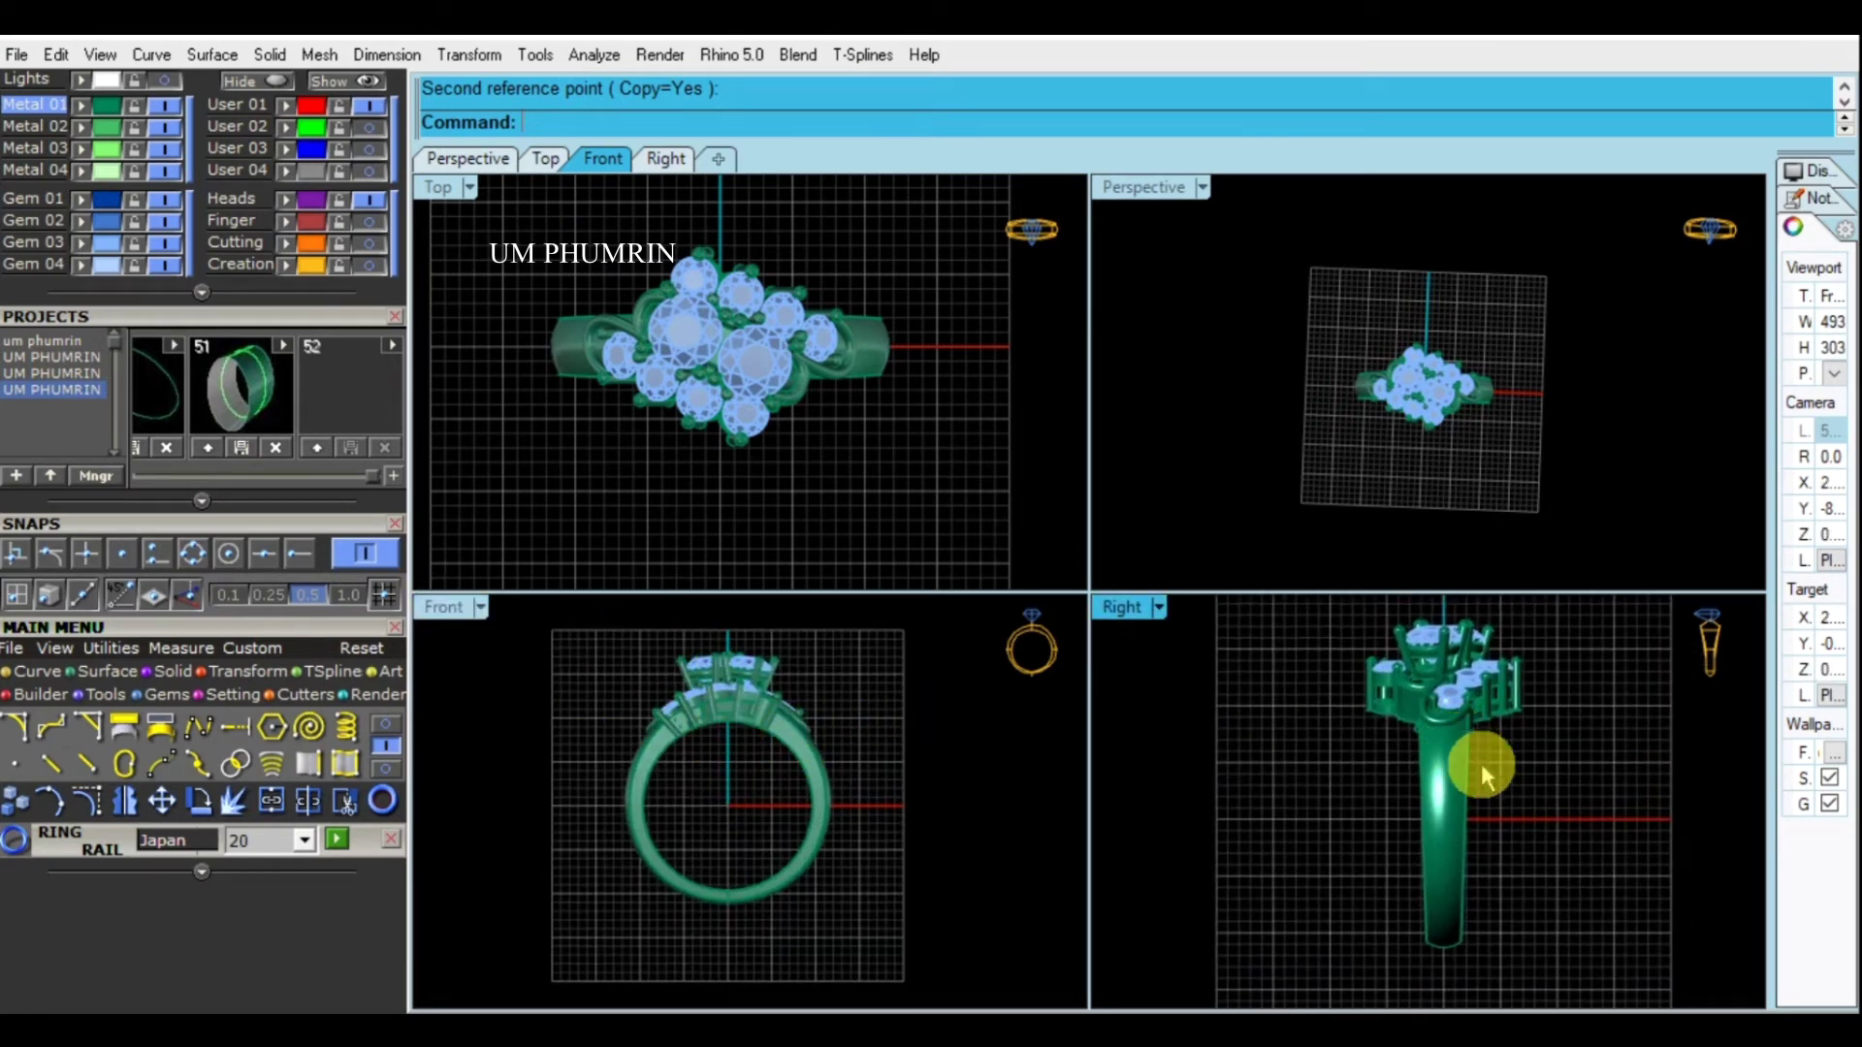
pyautogui.scroll(3, 1425, 388)
pyautogui.moveTo(1331, 383)
pyautogui.mouseDown(button='right')
pyautogui.moveTo(1465, 308)
pyautogui.moveTo(1396, 361)
pyautogui.moveTo(1484, 357)
pyautogui.moveTo(1342, 415)
pyautogui.moveTo(1445, 398)
pyautogui.mouseUp(button='right')
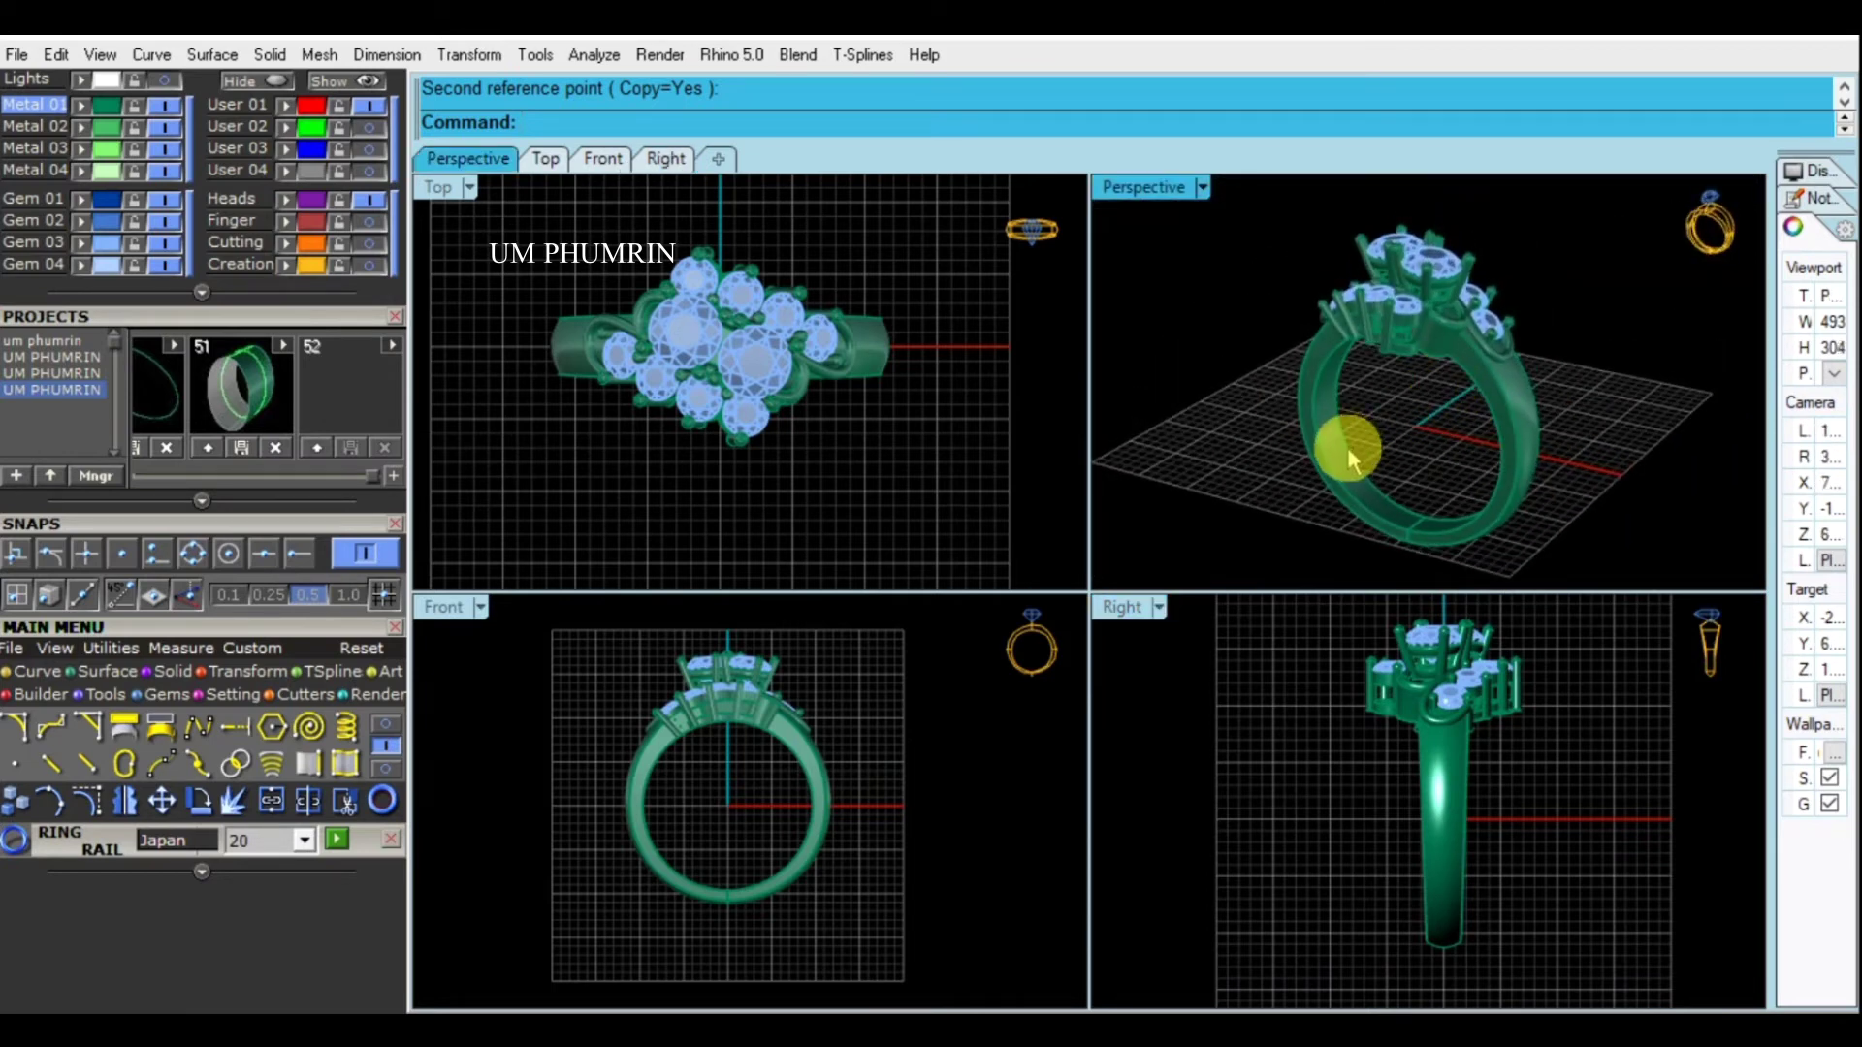
pyautogui.moveTo(1371, 457); pyautogui.dragTo(1396, 446, button='right')
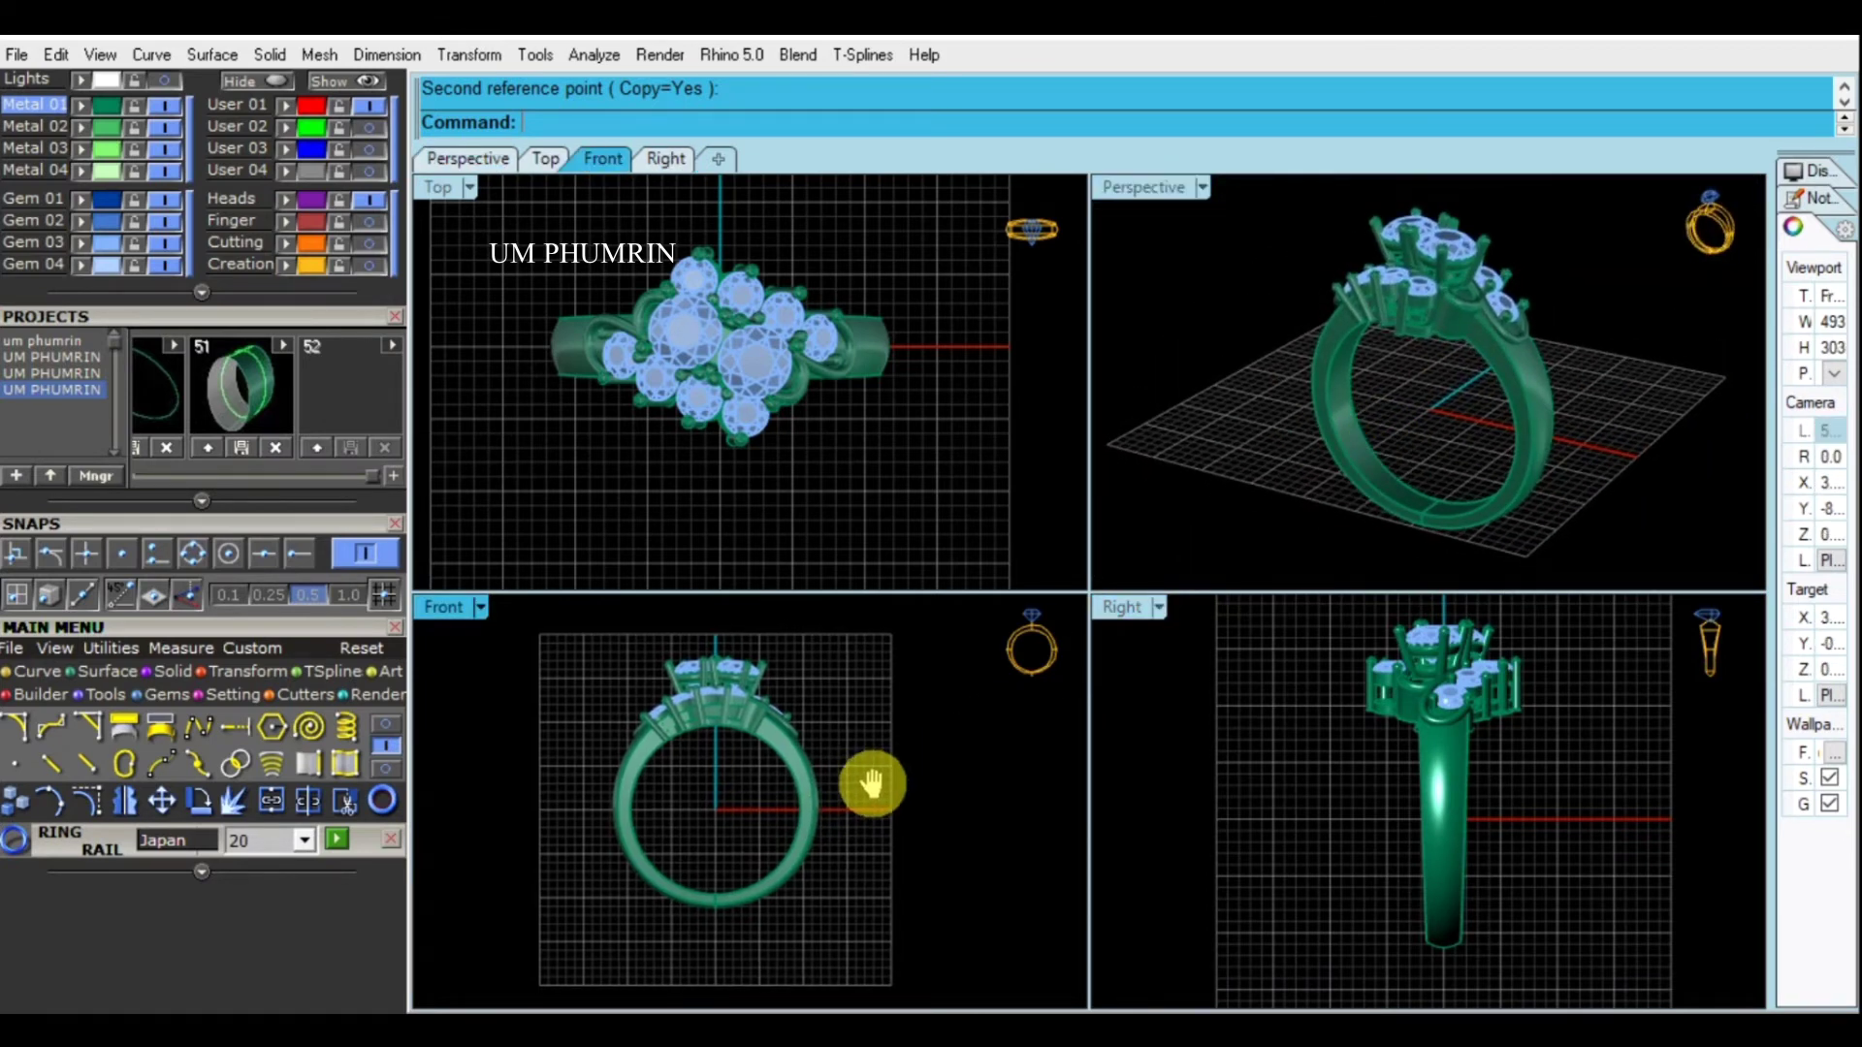
pyautogui.scroll(3, 873, 781)
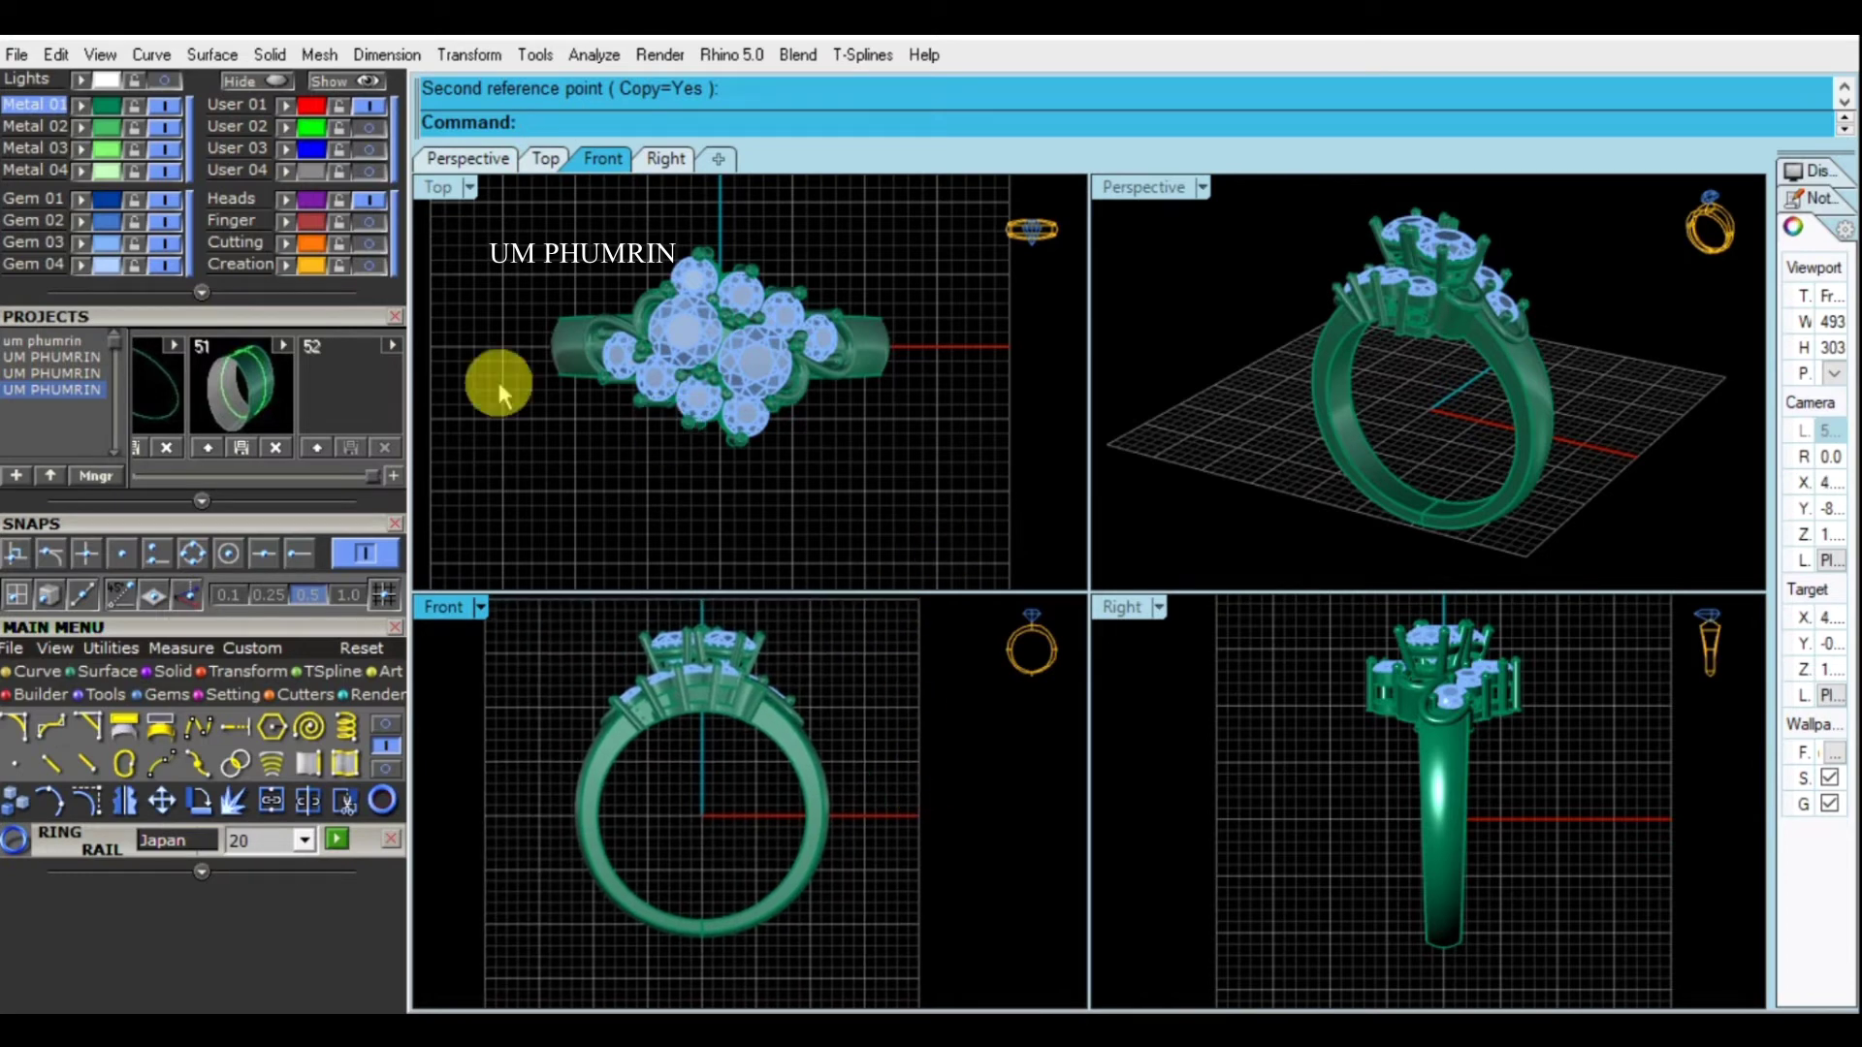
pyautogui.scroll(3, 328, 388)
pyautogui.scroll(2, 315, 504)
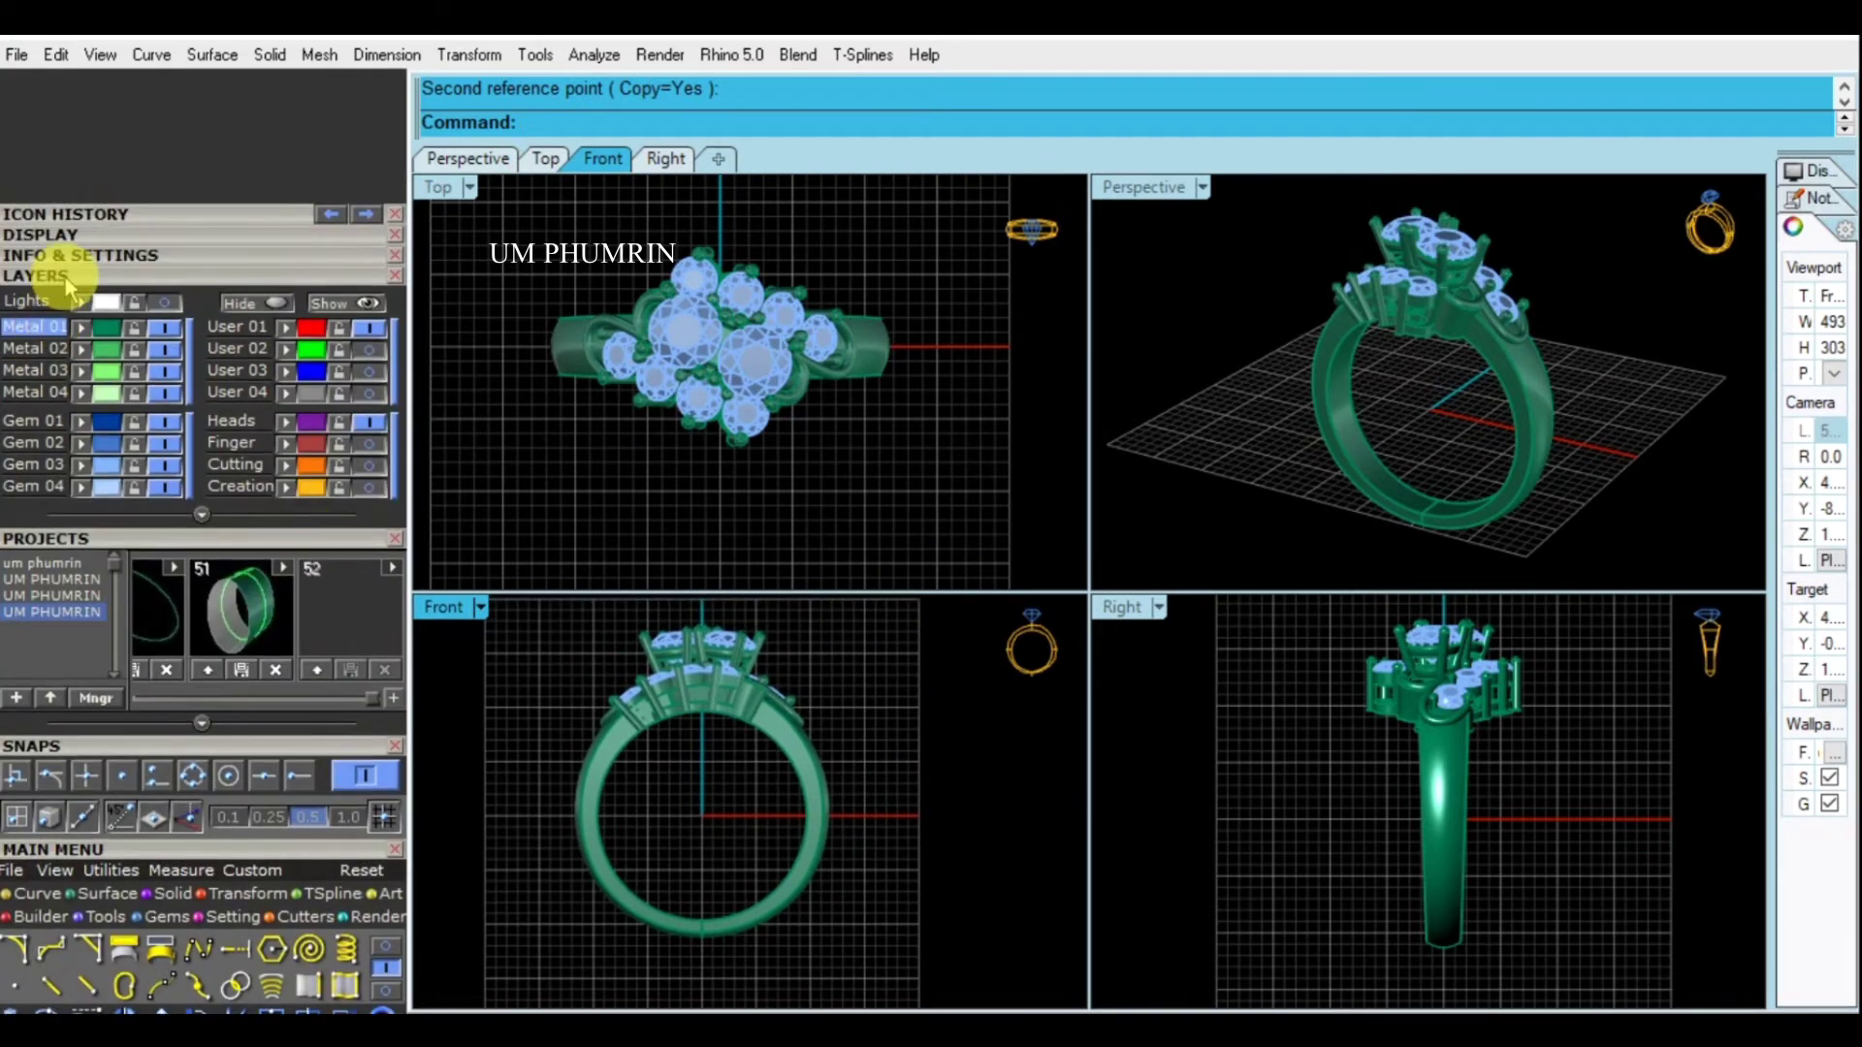
# Expand the DISPLAY panel and turn the grid off in all views
pyautogui.click(83, 272)
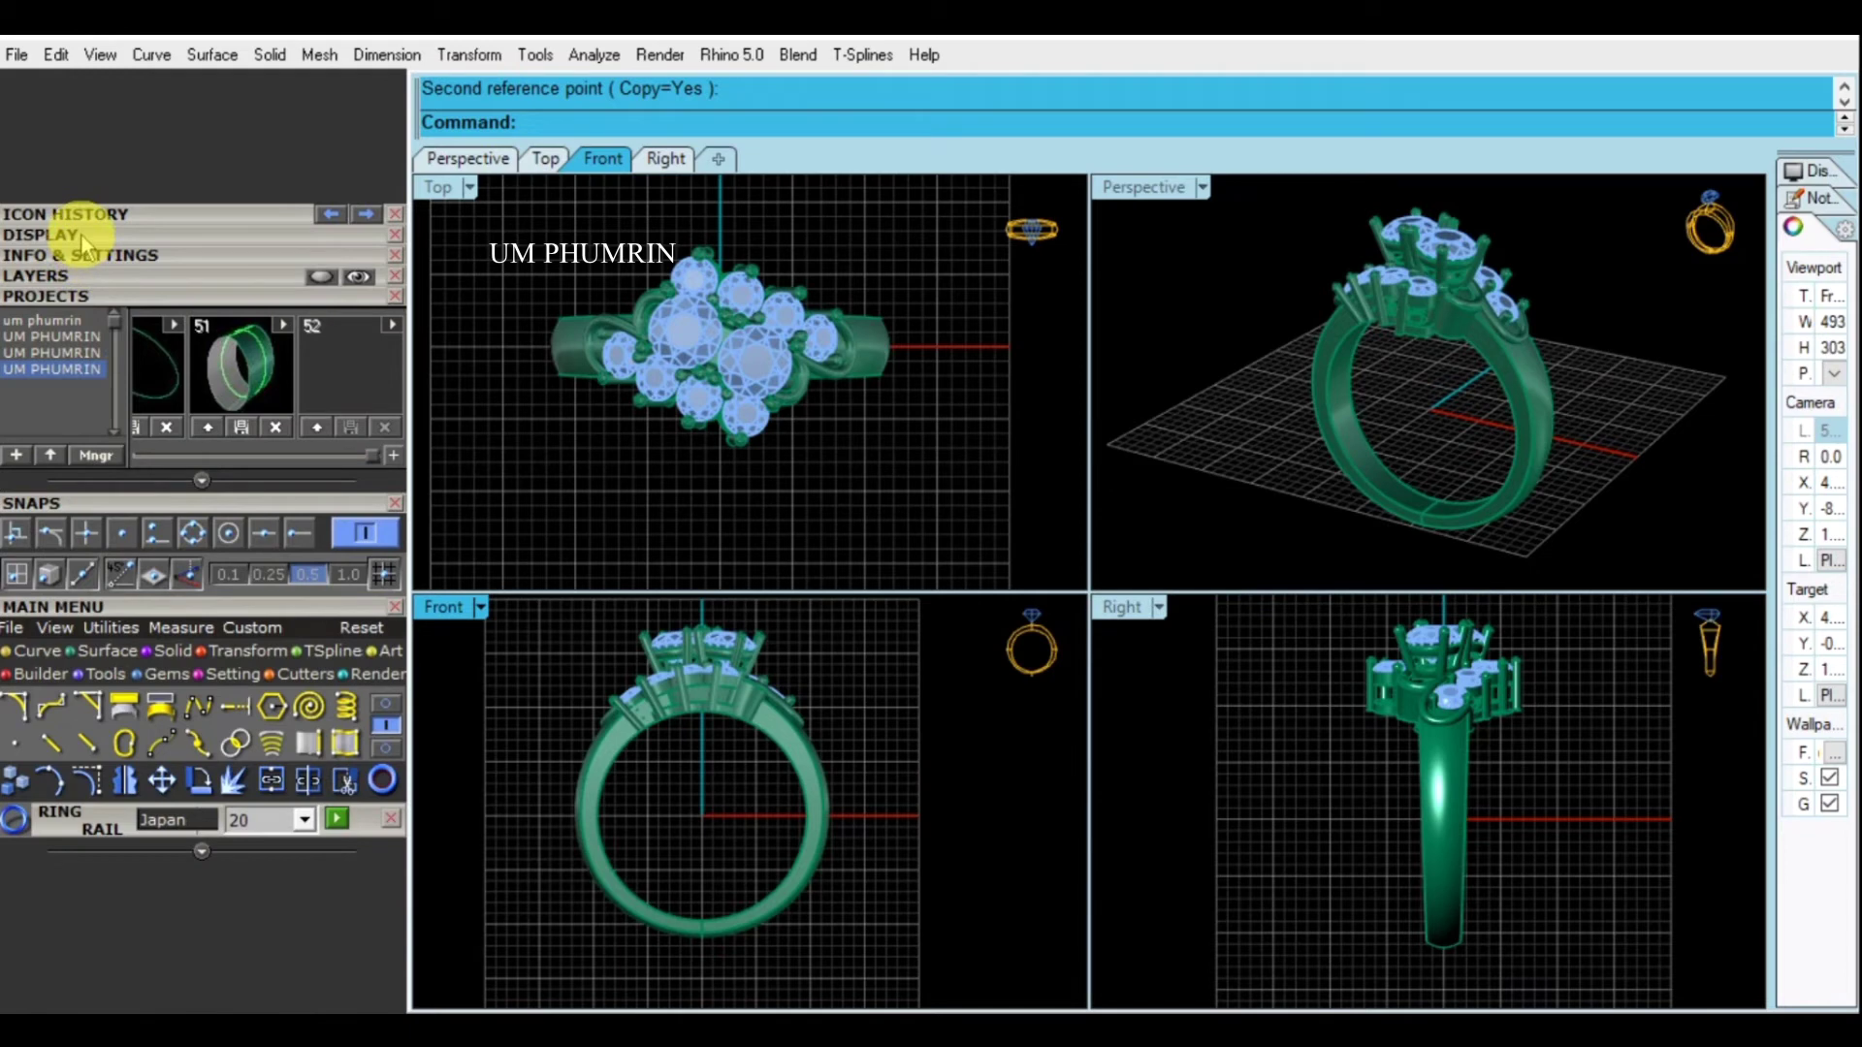
pyautogui.click(87, 274)
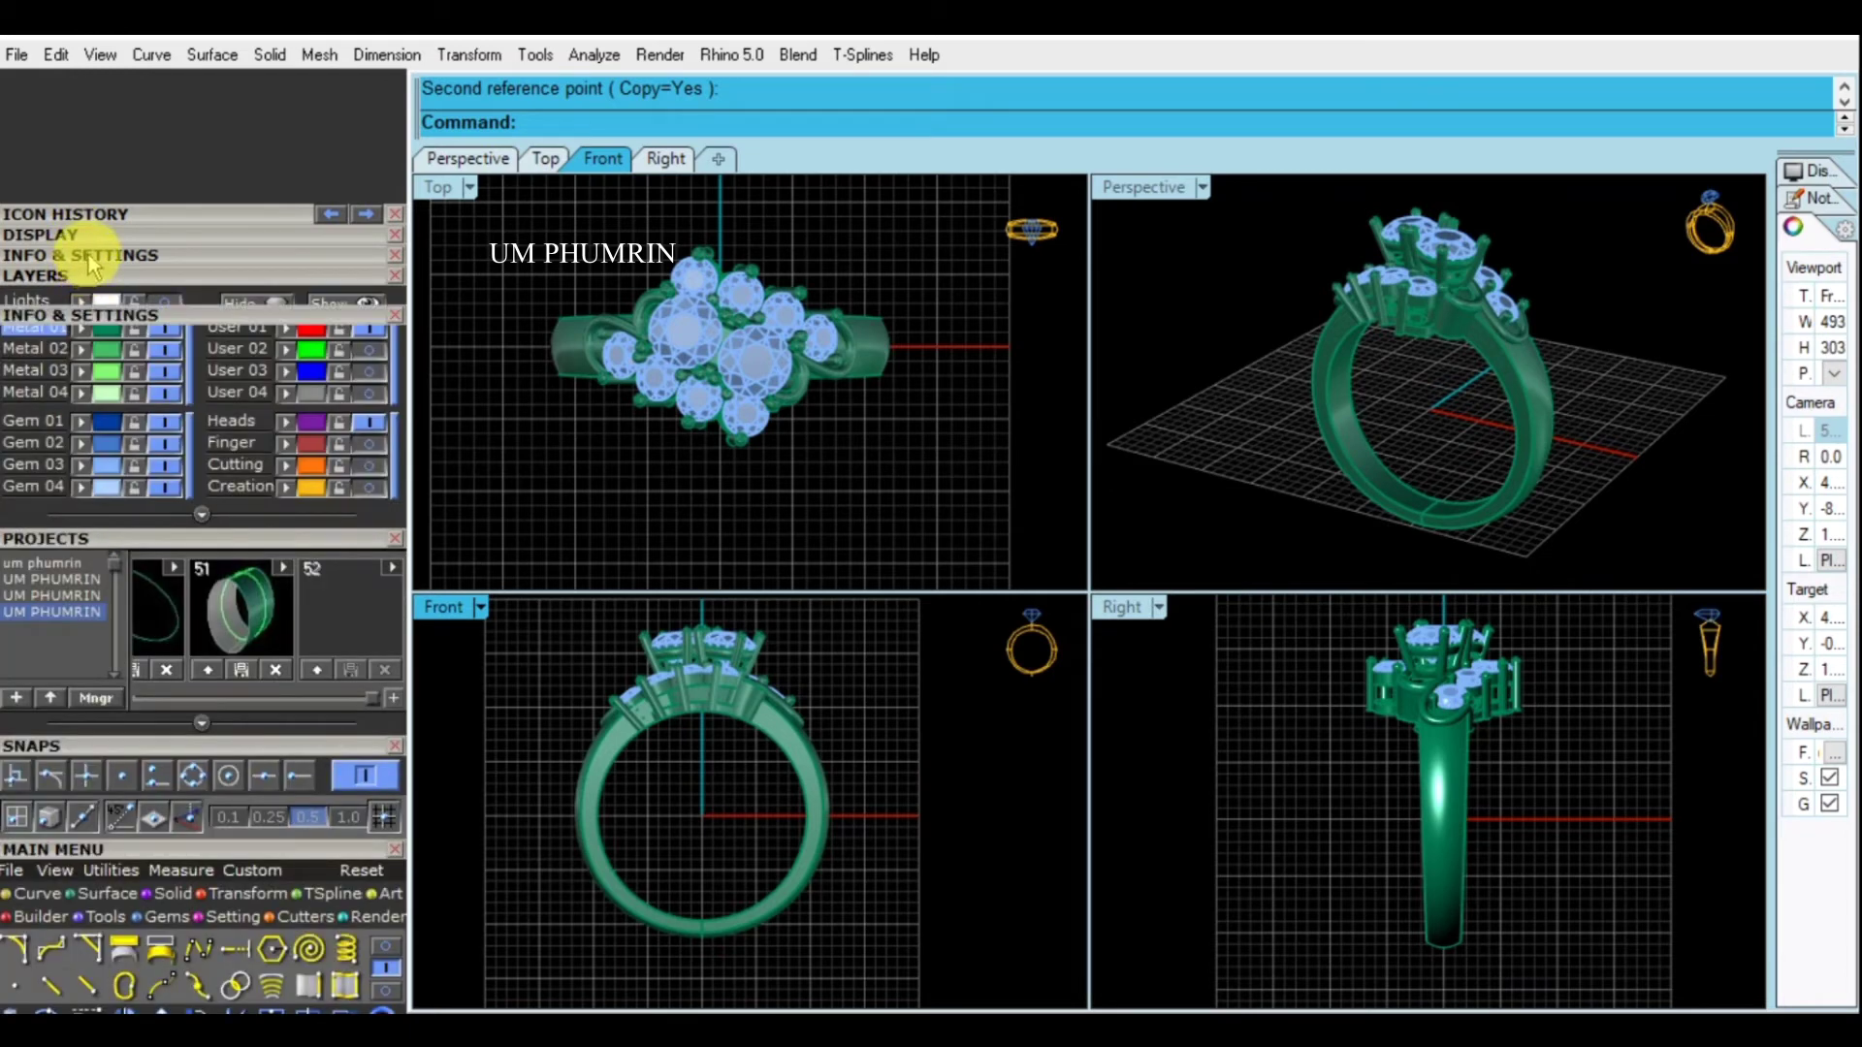
pyautogui.click(89, 257)
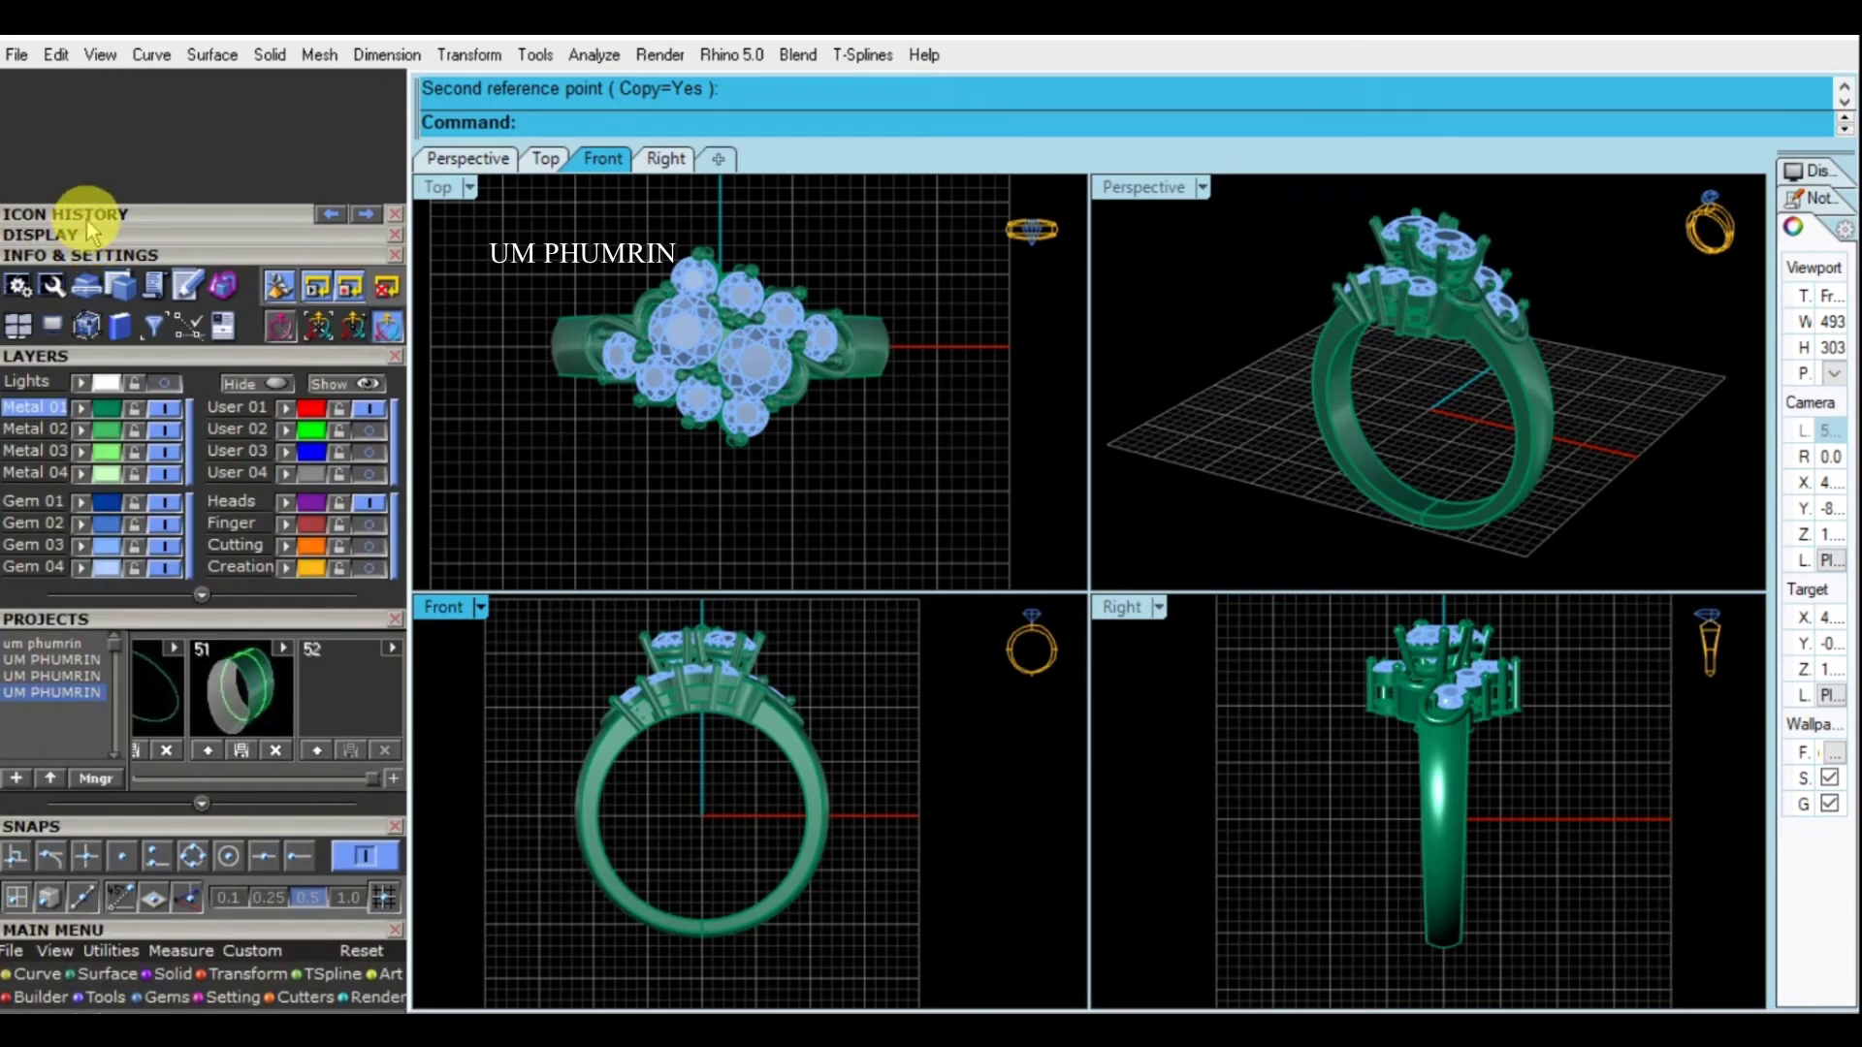
pyautogui.click(141, 214)
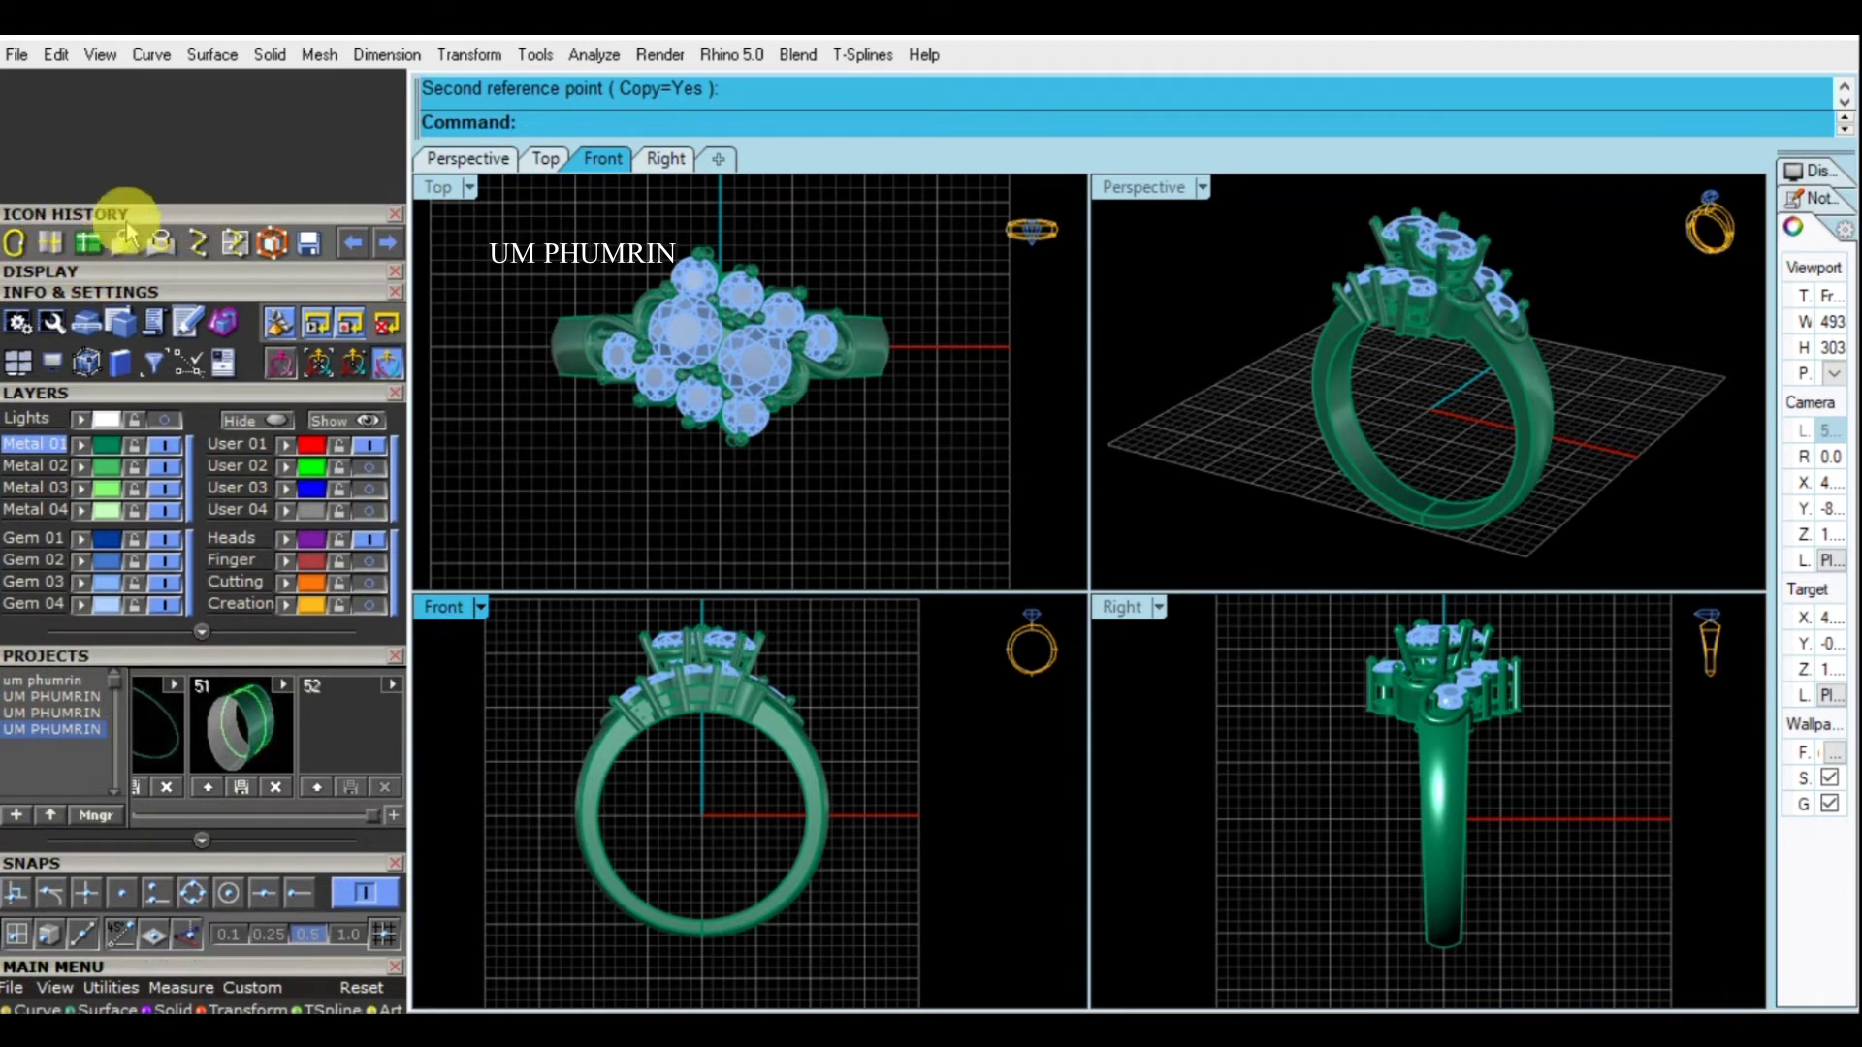
pyautogui.click(140, 213)
pyautogui.click(134, 233)
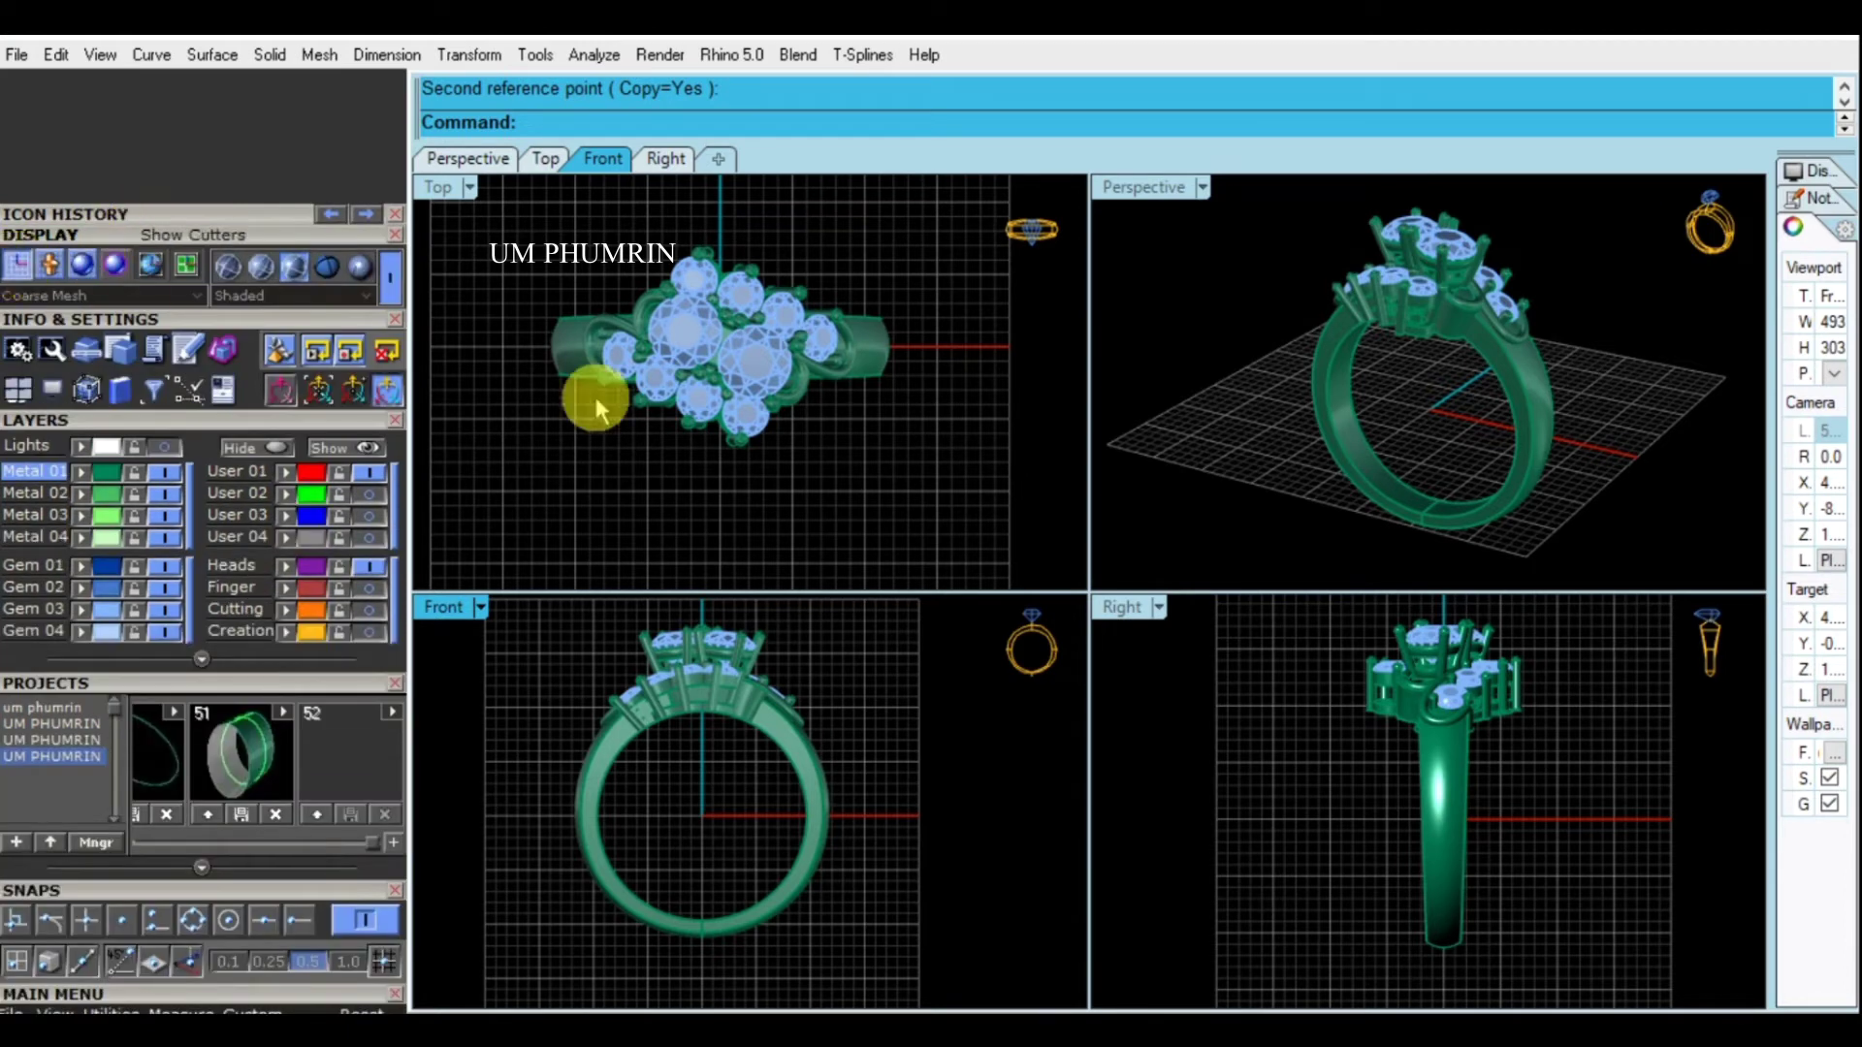
pyautogui.click(16, 263)
# Reframe the ring in each viewport and set the Top view shaded
pyautogui.moveTo(886, 449); pyautogui.dragTo(901, 441, button='right')
pyautogui.moveTo(894, 658); pyautogui.dragTo(897, 693, button='right')
pyautogui.moveTo(1318, 502)
pyautogui.mouseDown(button='right')
pyautogui.moveTo(1339, 499)
pyautogui.moveTo(1302, 503)
pyautogui.mouseUp(button='right')
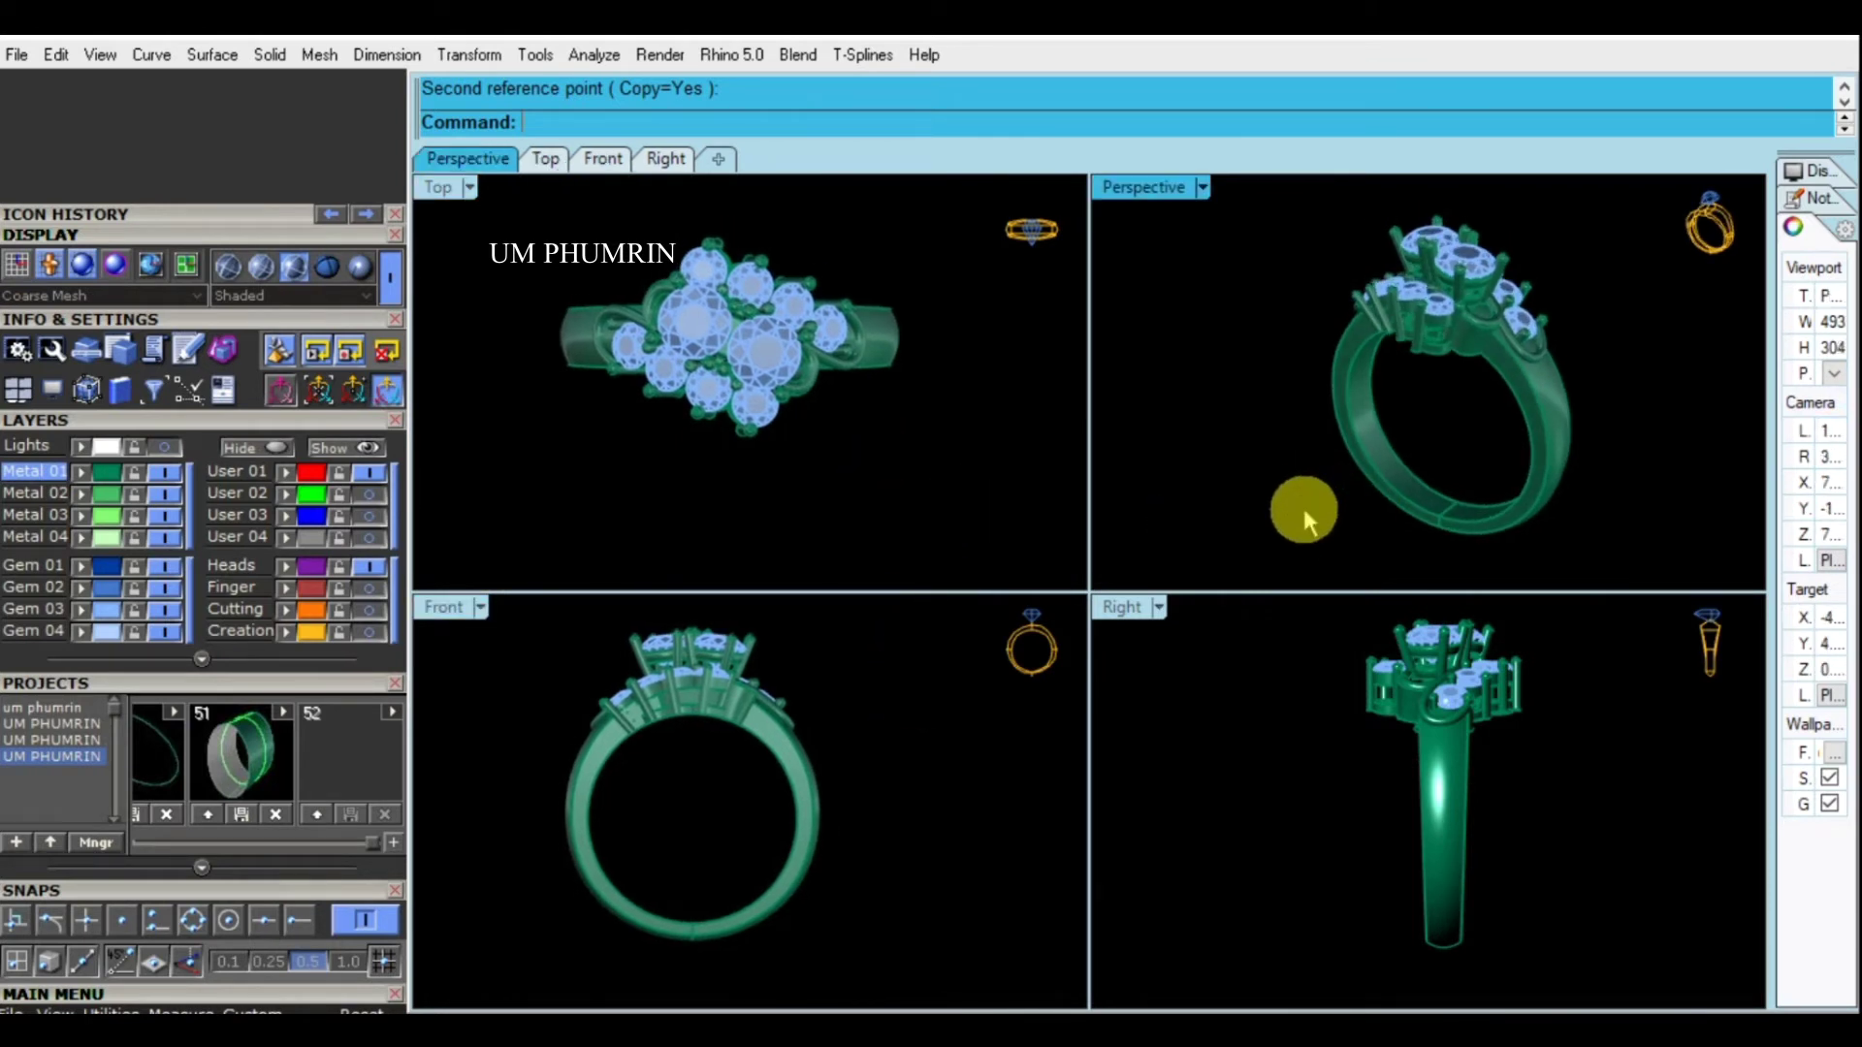
pyautogui.moveTo(1388, 702); pyautogui.dragTo(1276, 770, button='right')
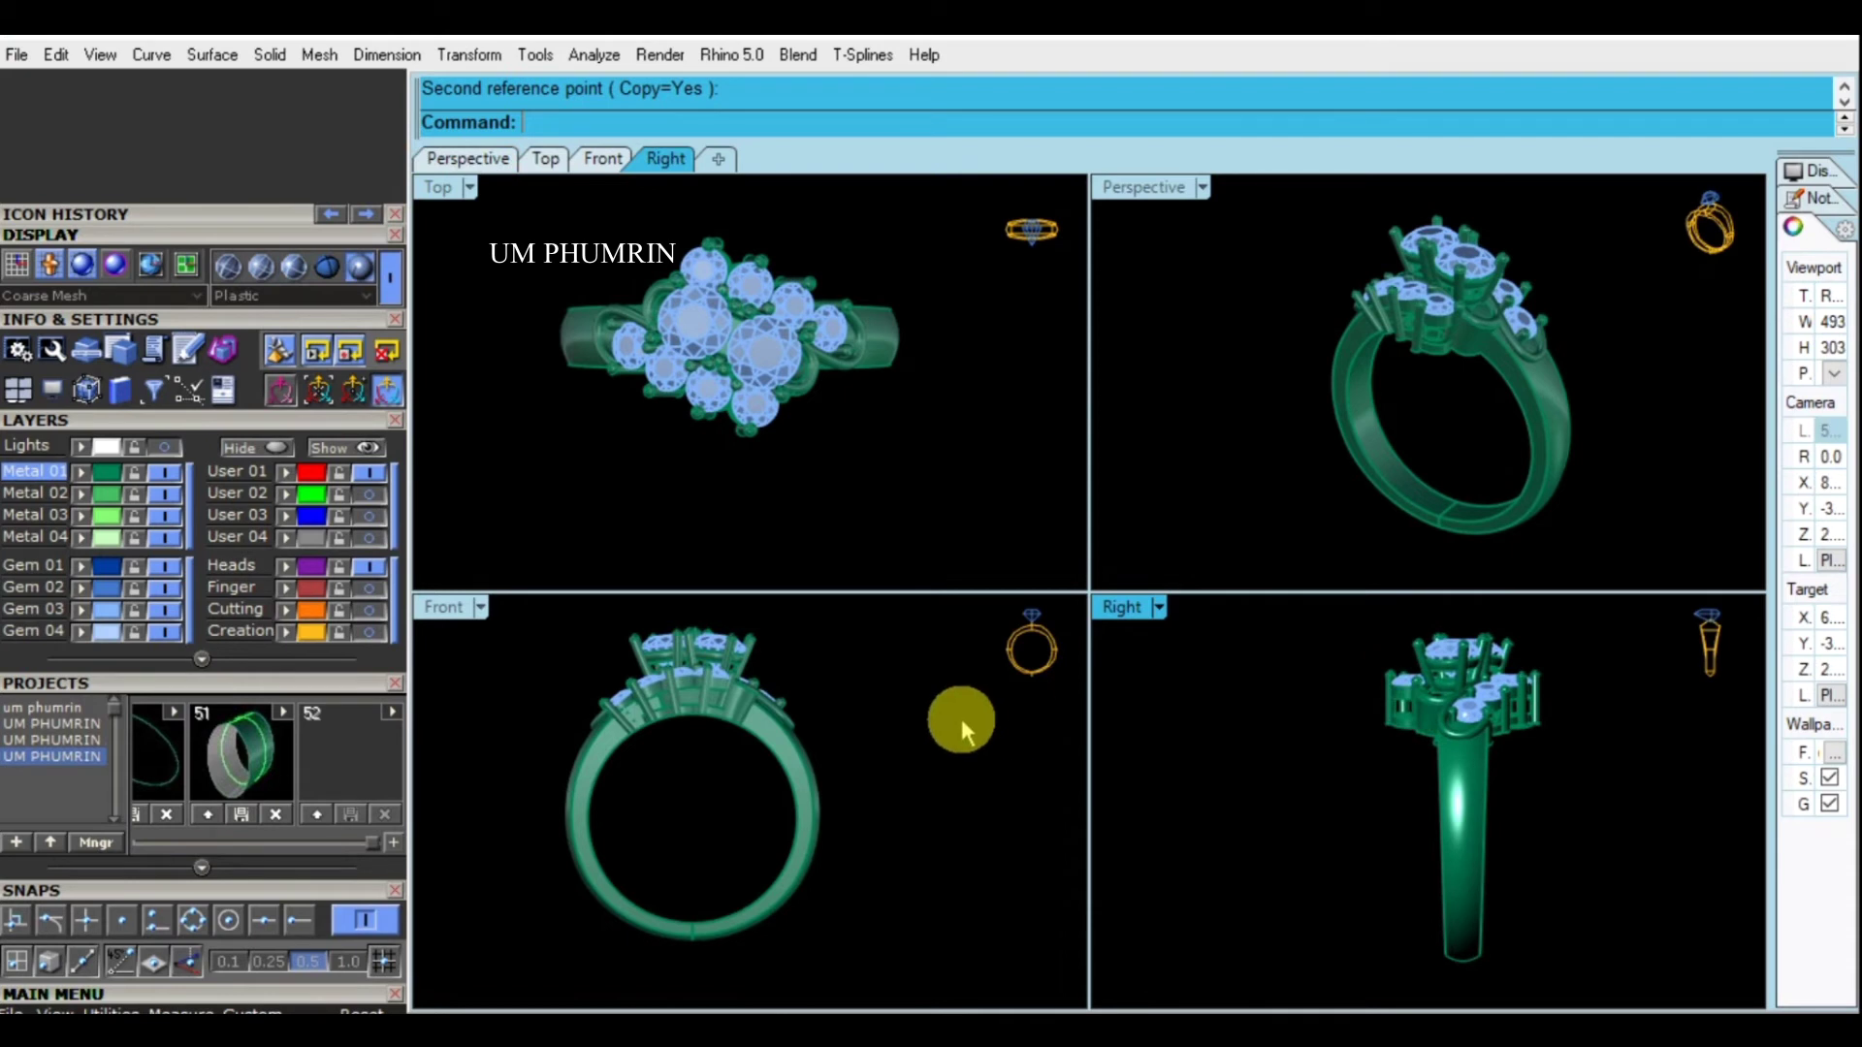
pyautogui.moveTo(962, 719); pyautogui.dragTo(963, 705, button='right')
pyautogui.rightClick(939, 554)
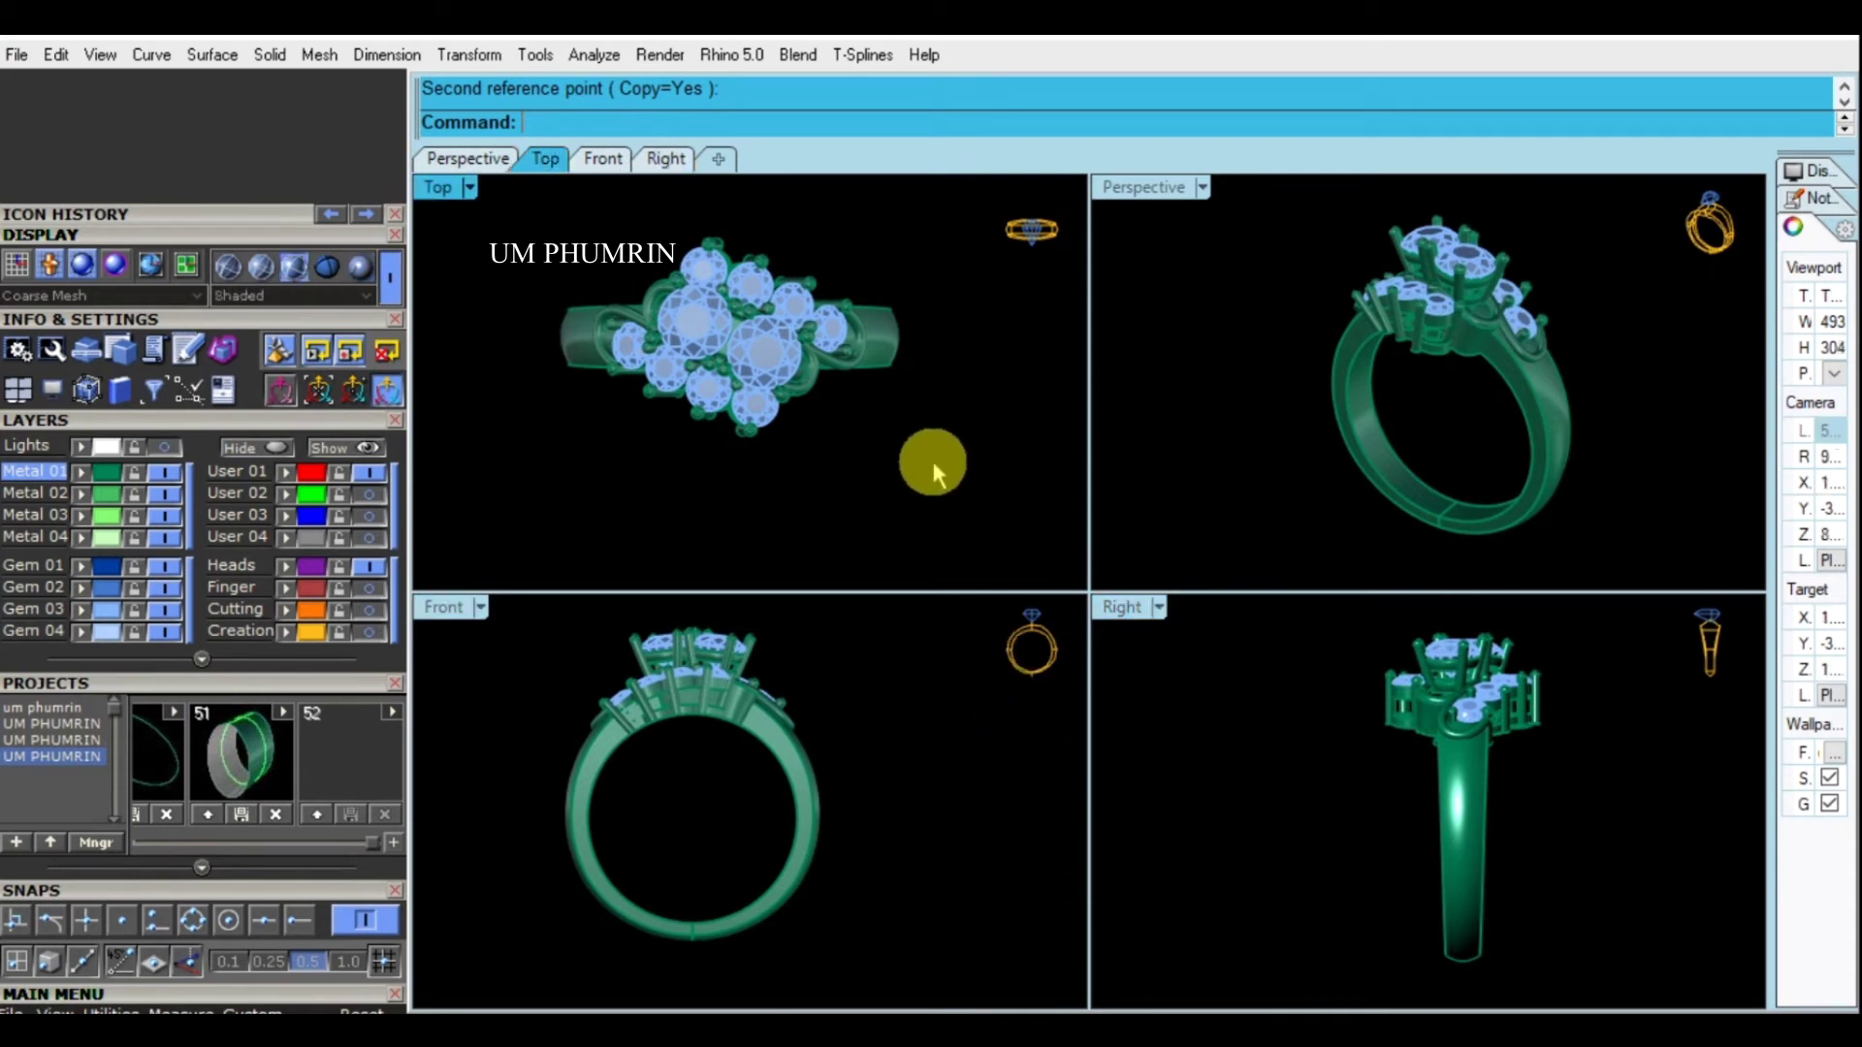
pyautogui.moveTo(1335, 427); pyautogui.dragTo(1319, 431, button='right')
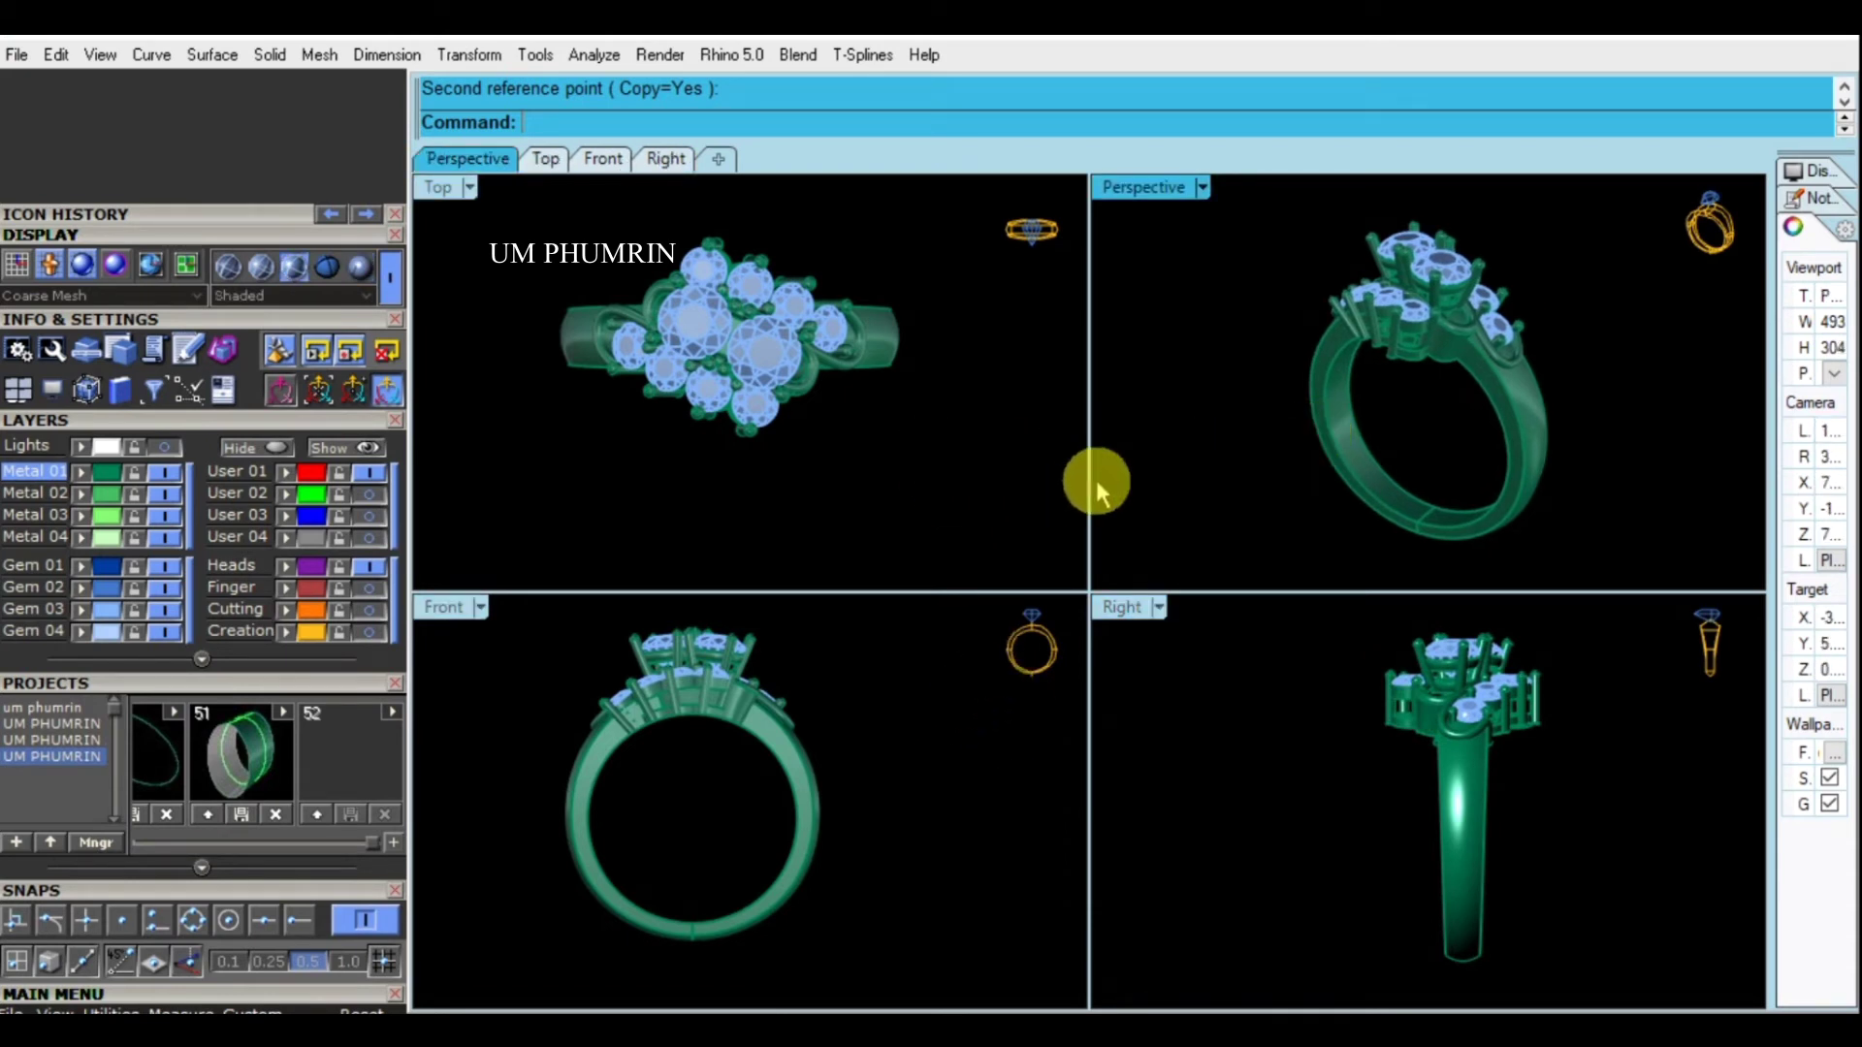
pyautogui.scroll(-2, 312, 841)
pyautogui.scroll(-4, 324, 611)
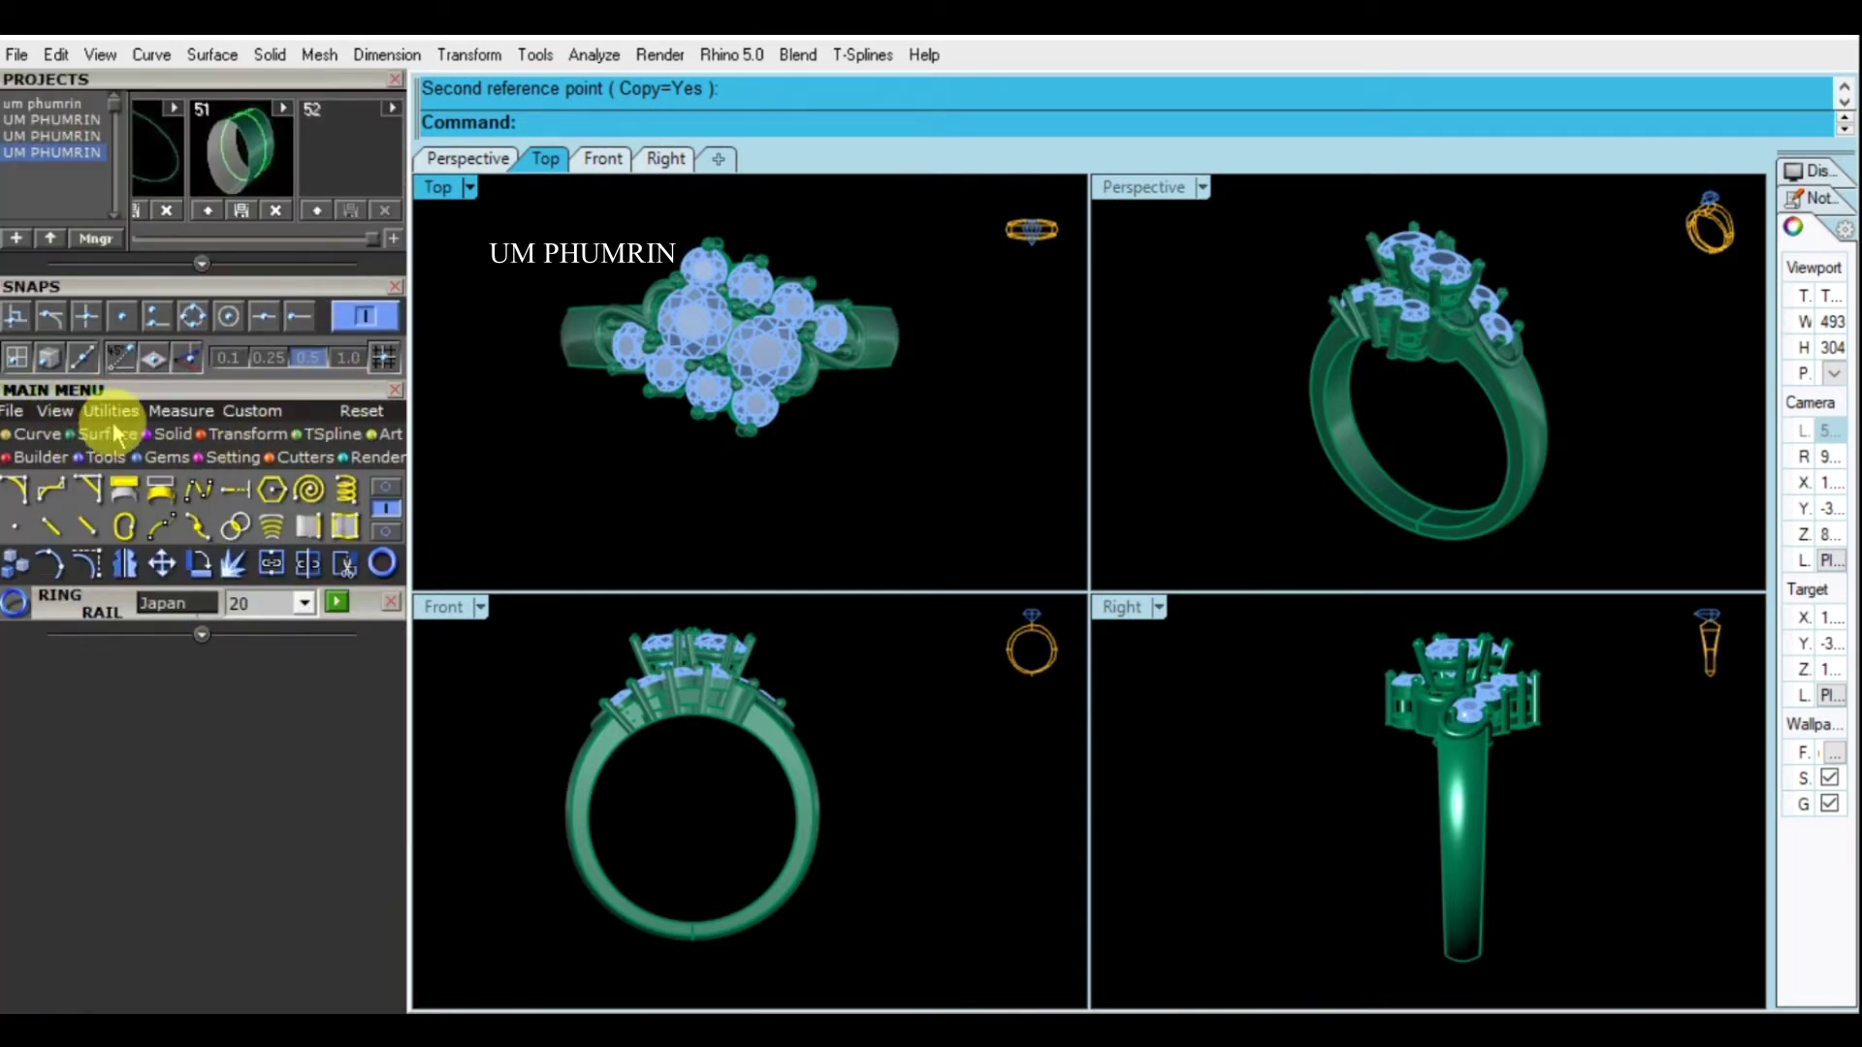
# Float the Gem Reporter panel listing 10 diamonds totalling 1.83 ct over the four views
pyautogui.click(391, 602)
pyautogui.click(163, 457)
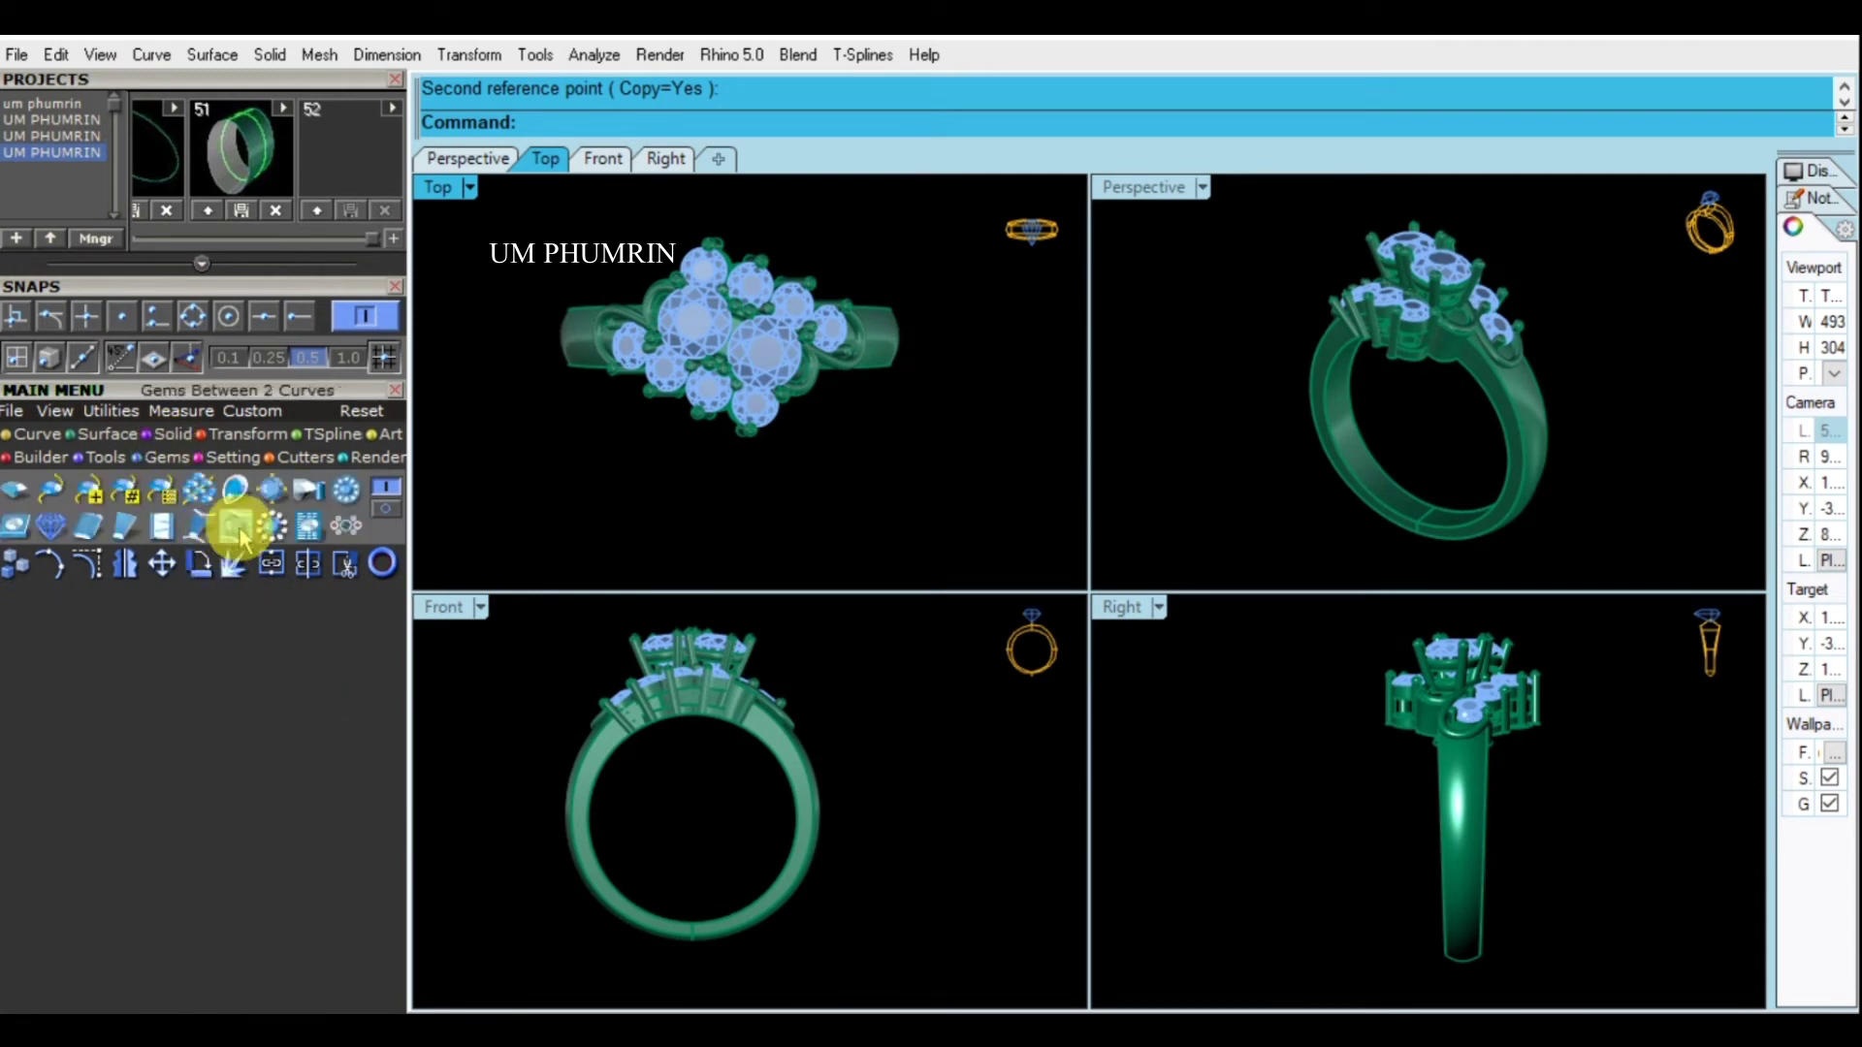
pyautogui.click(311, 528)
pyautogui.moveTo(282, 606); pyautogui.dragTo(1188, 606)
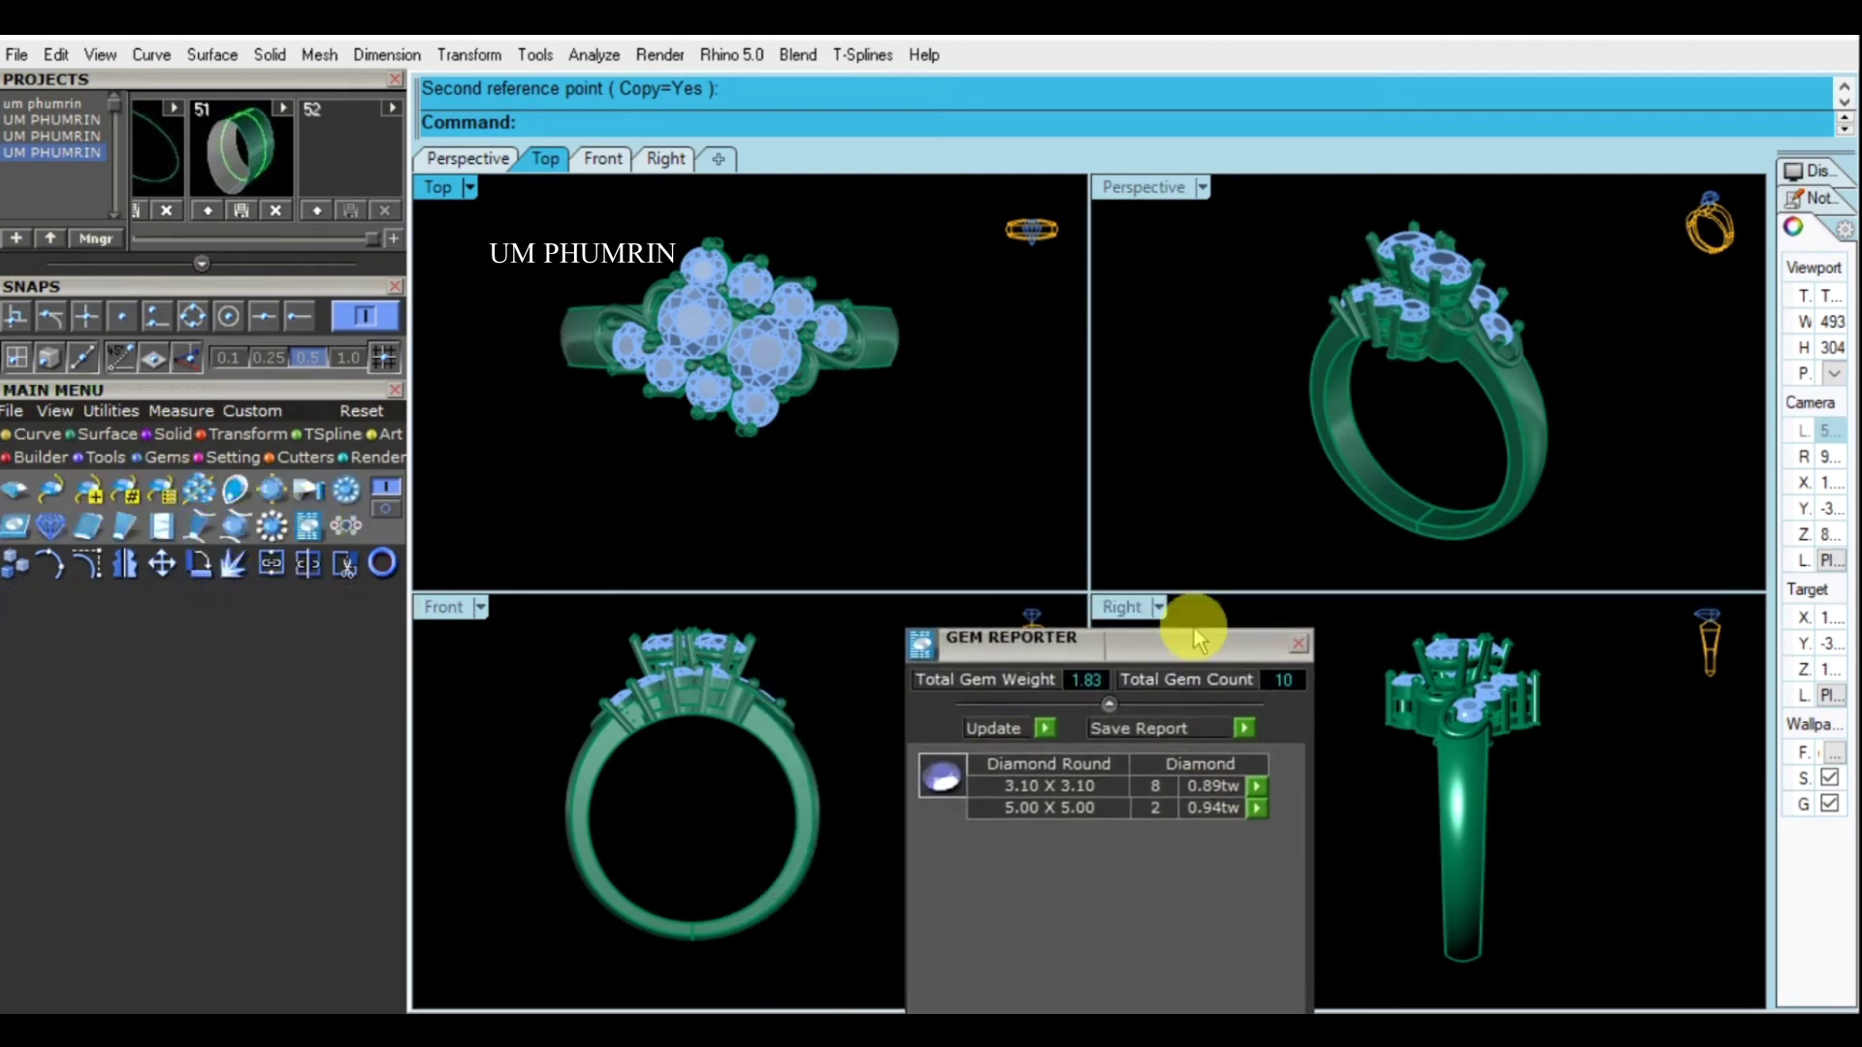
pyautogui.click(1181, 532)
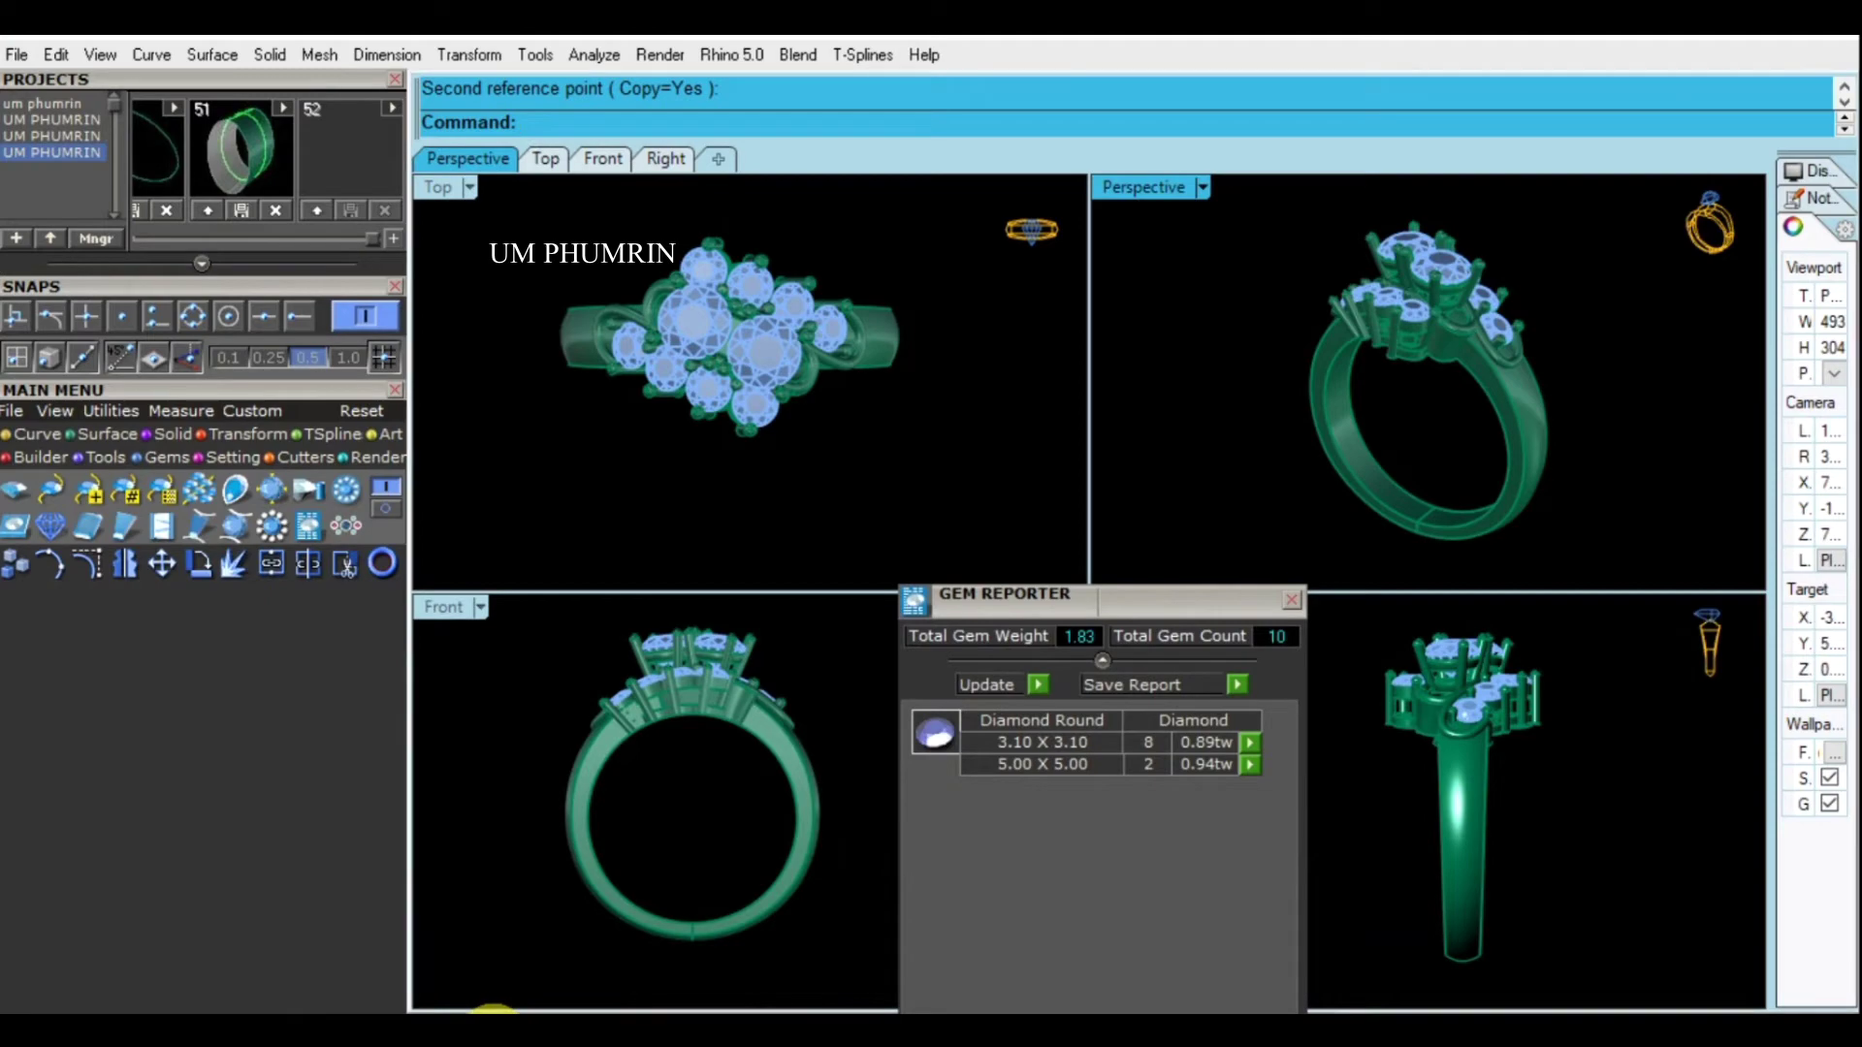
pyautogui.click(713, 138)
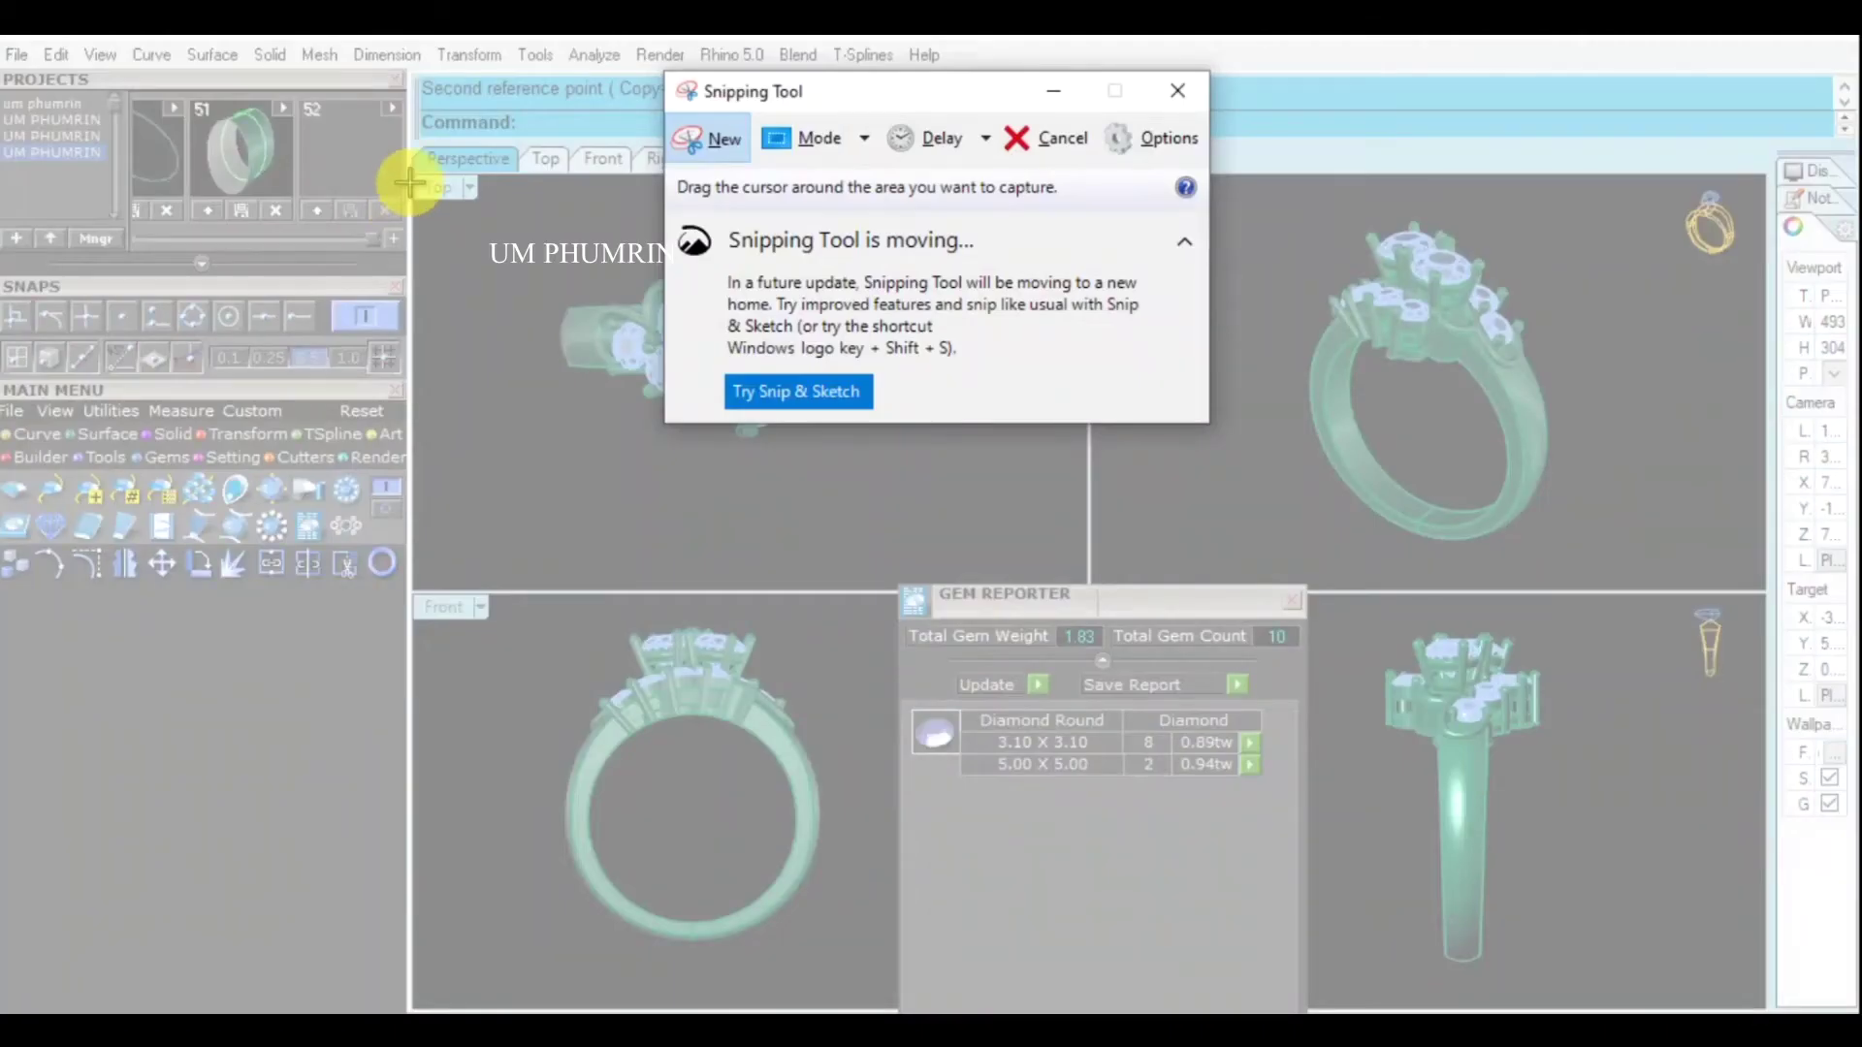
# Snip the four ring views with the gem report and save it as 14 in Pictures
pyautogui.moveTo(413, 175); pyautogui.dragTo(1765, 1001)
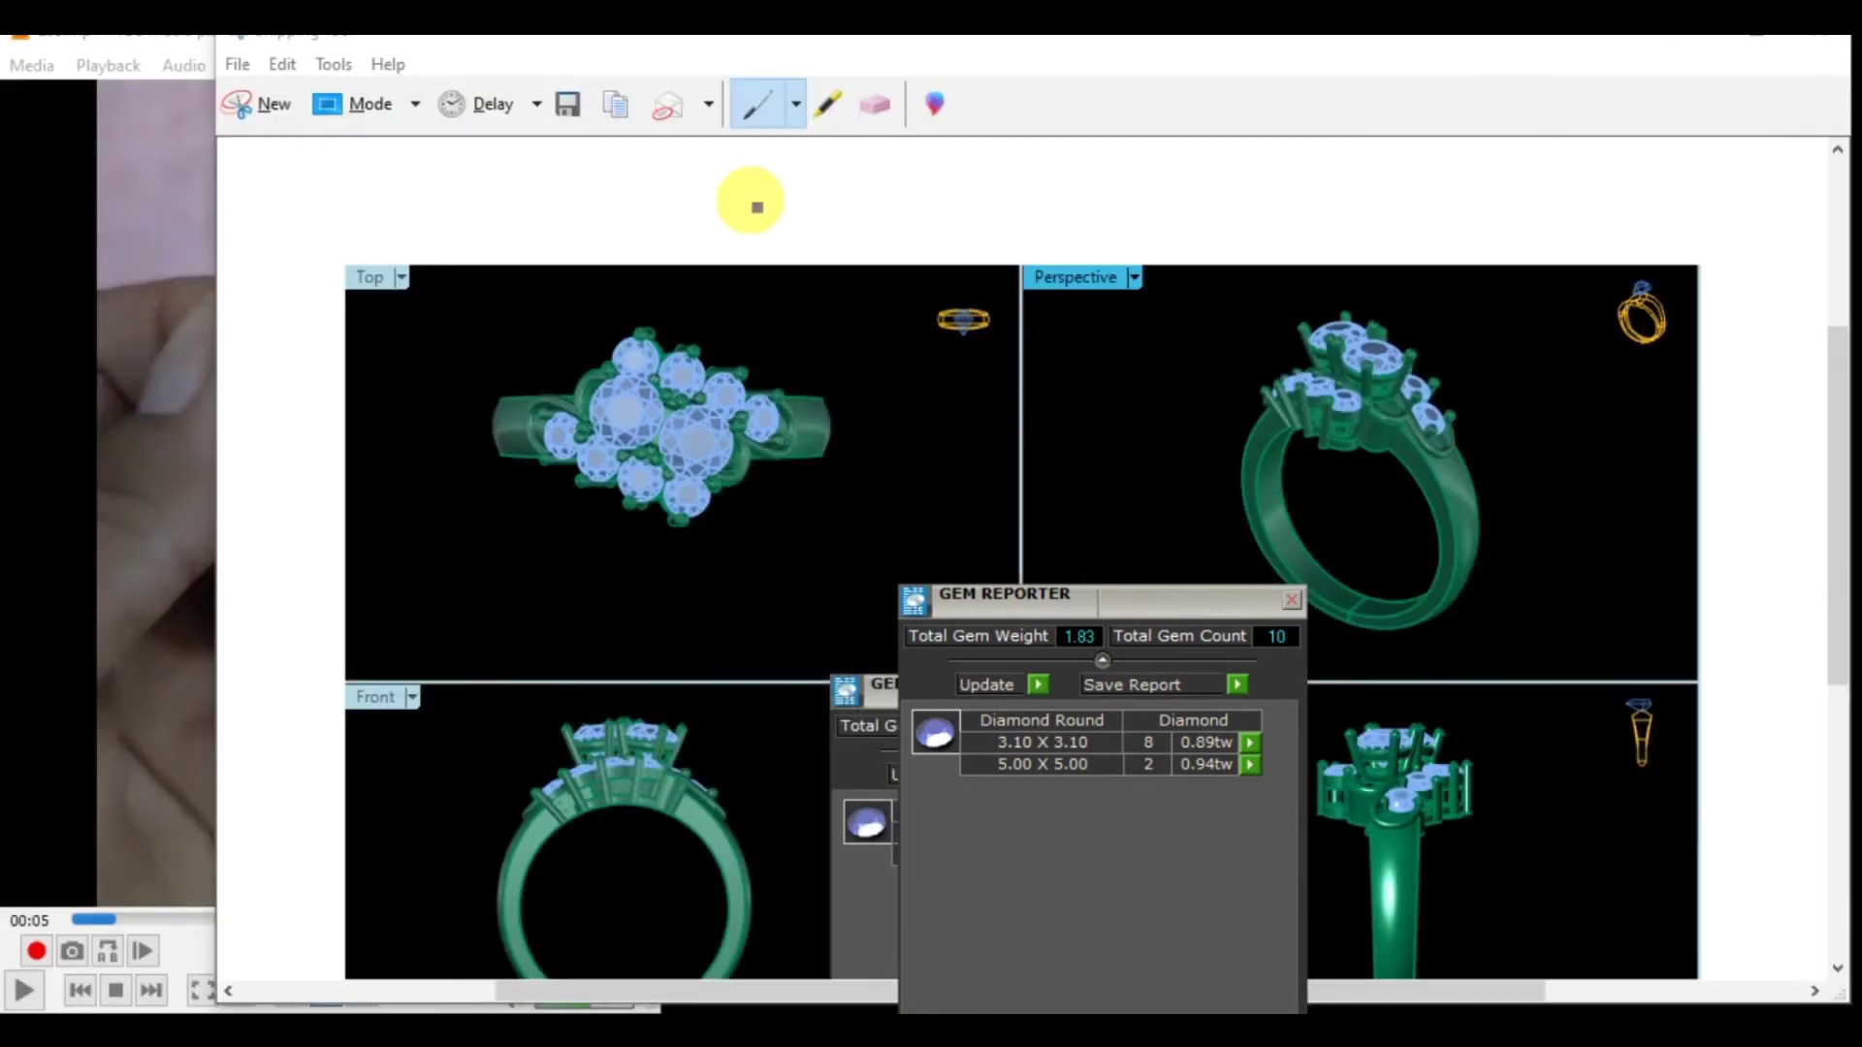
pyautogui.click(238, 66)
pyautogui.click(281, 134)
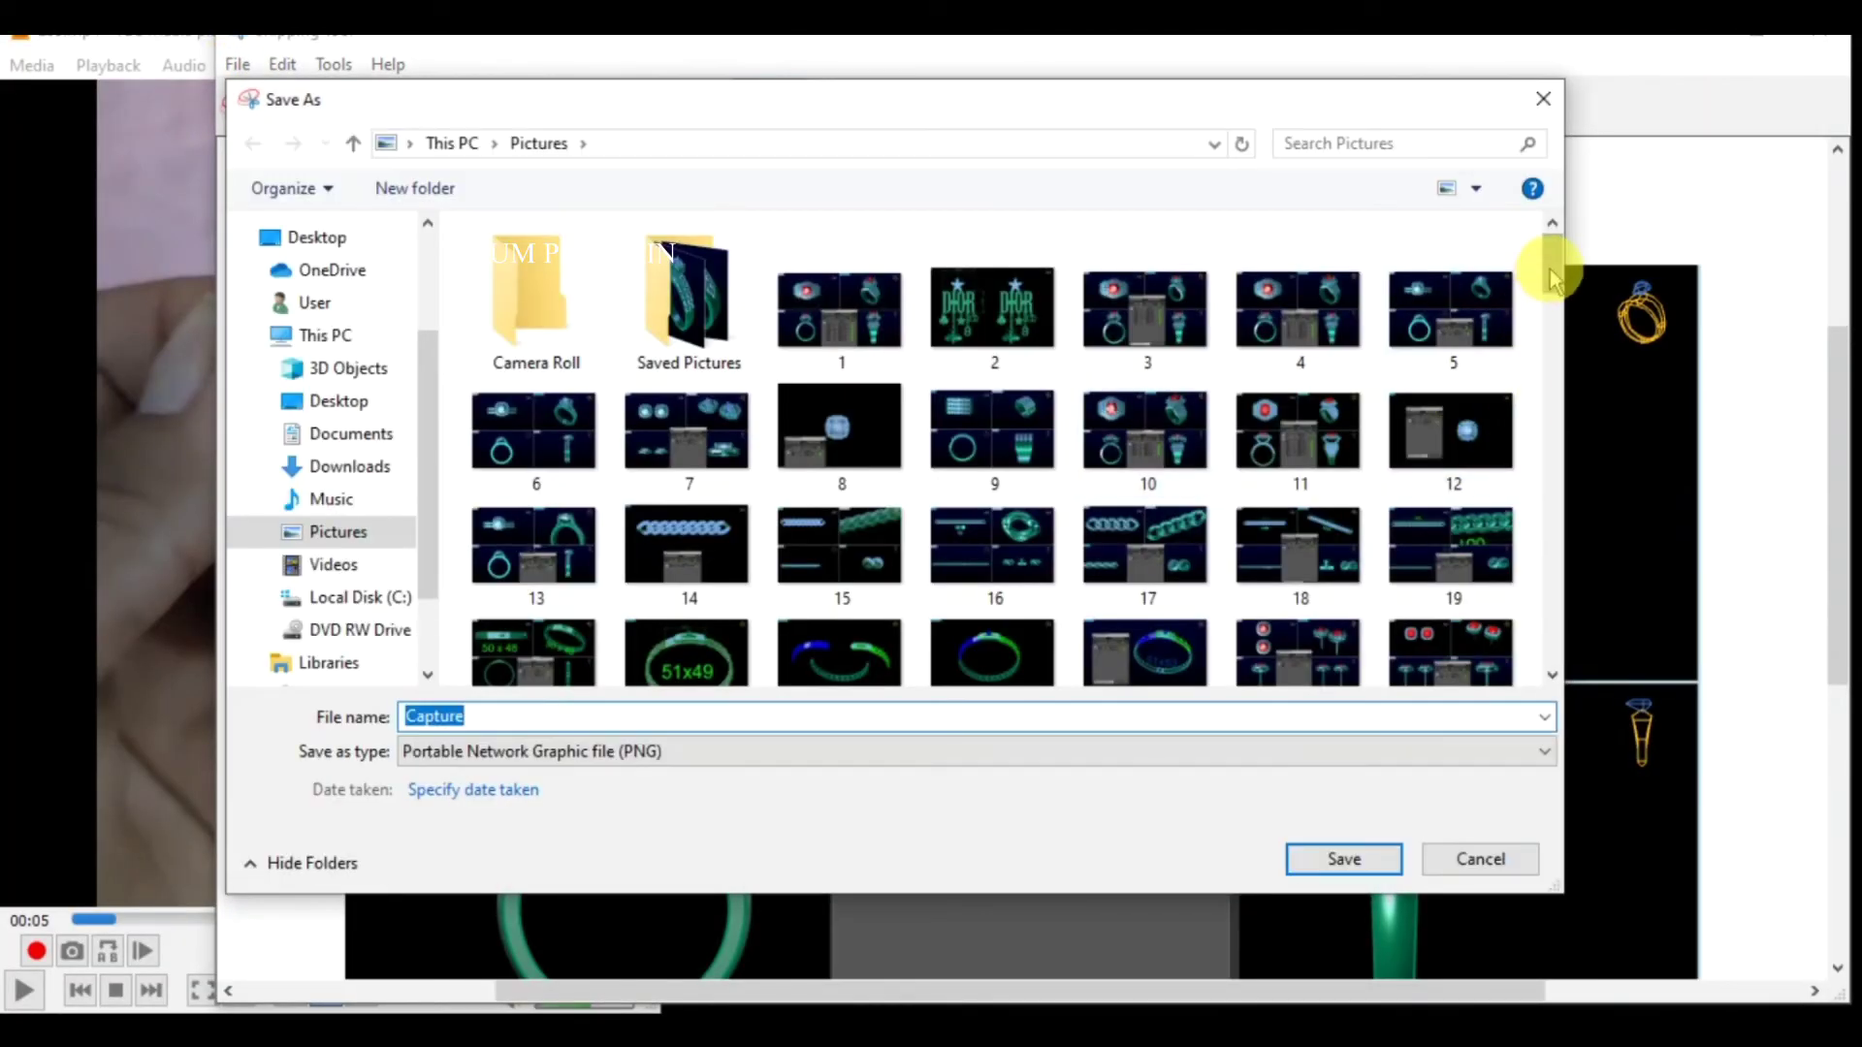
pyautogui.moveTo(1551, 276); pyautogui.dragTo(1549, 620)
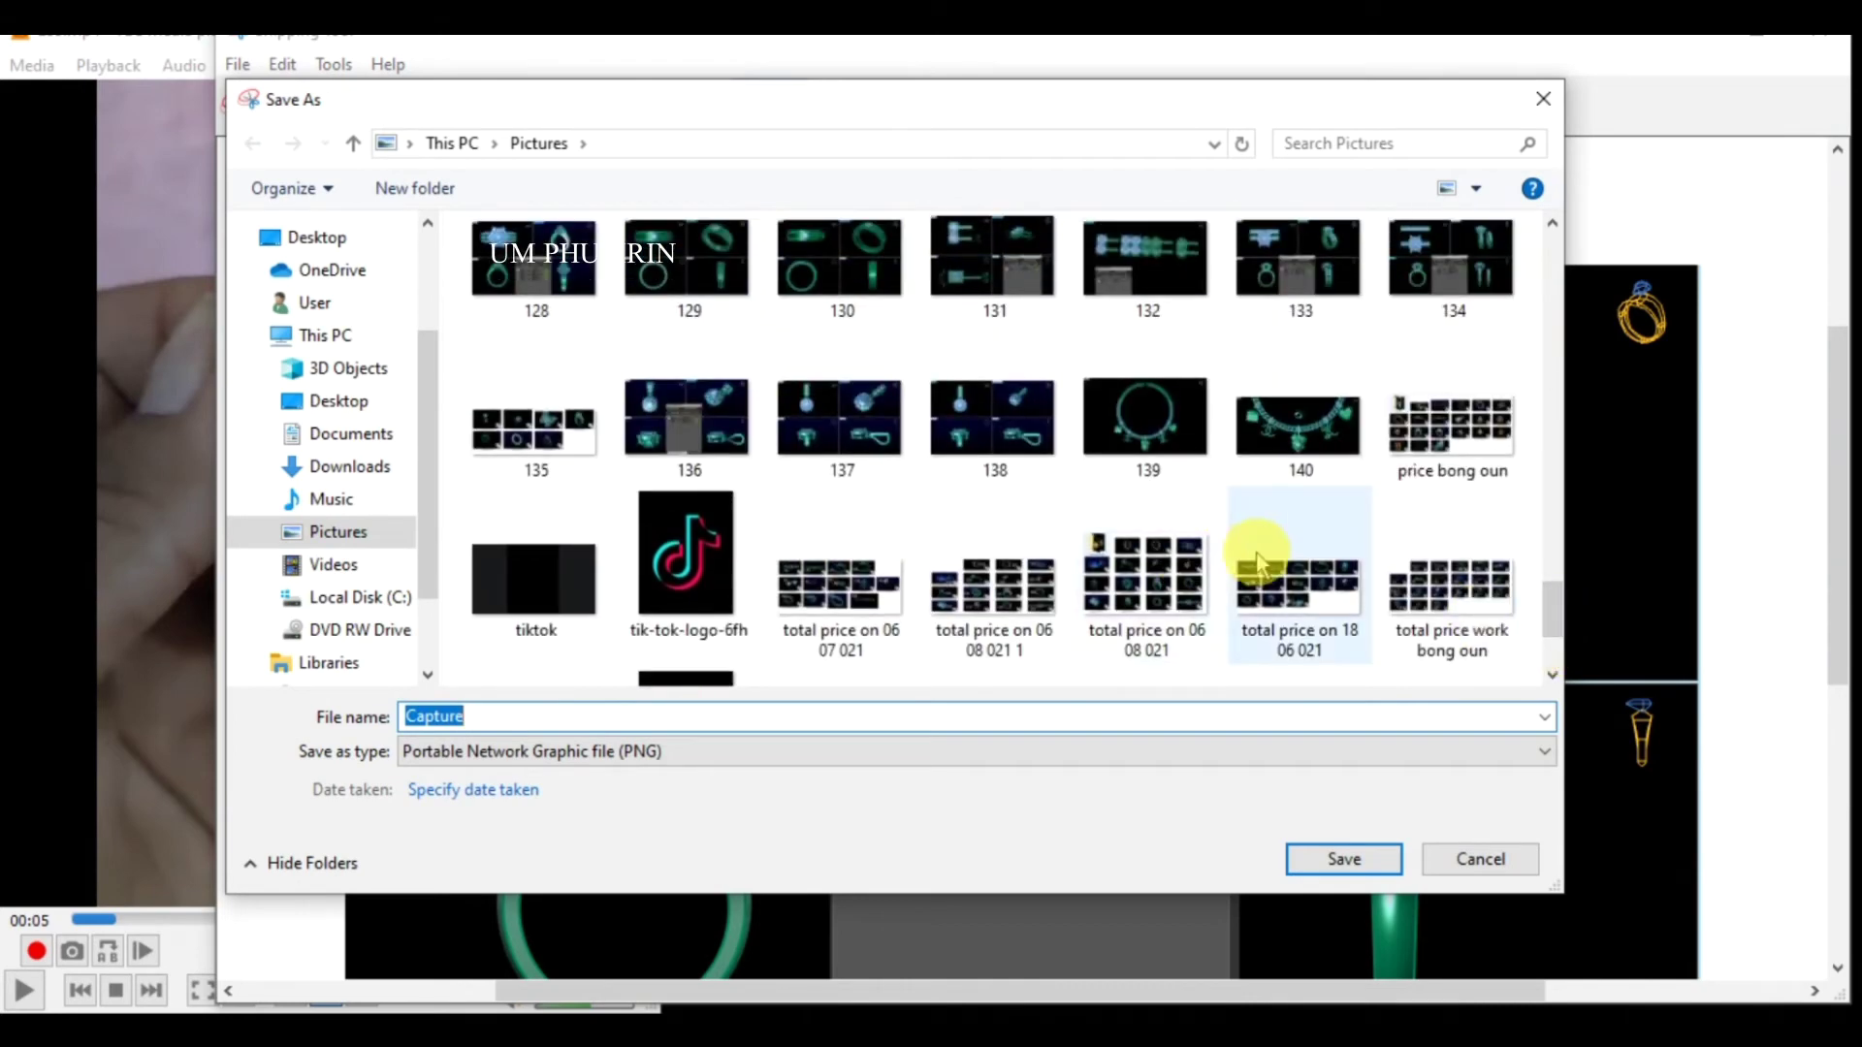
pyautogui.write('141')
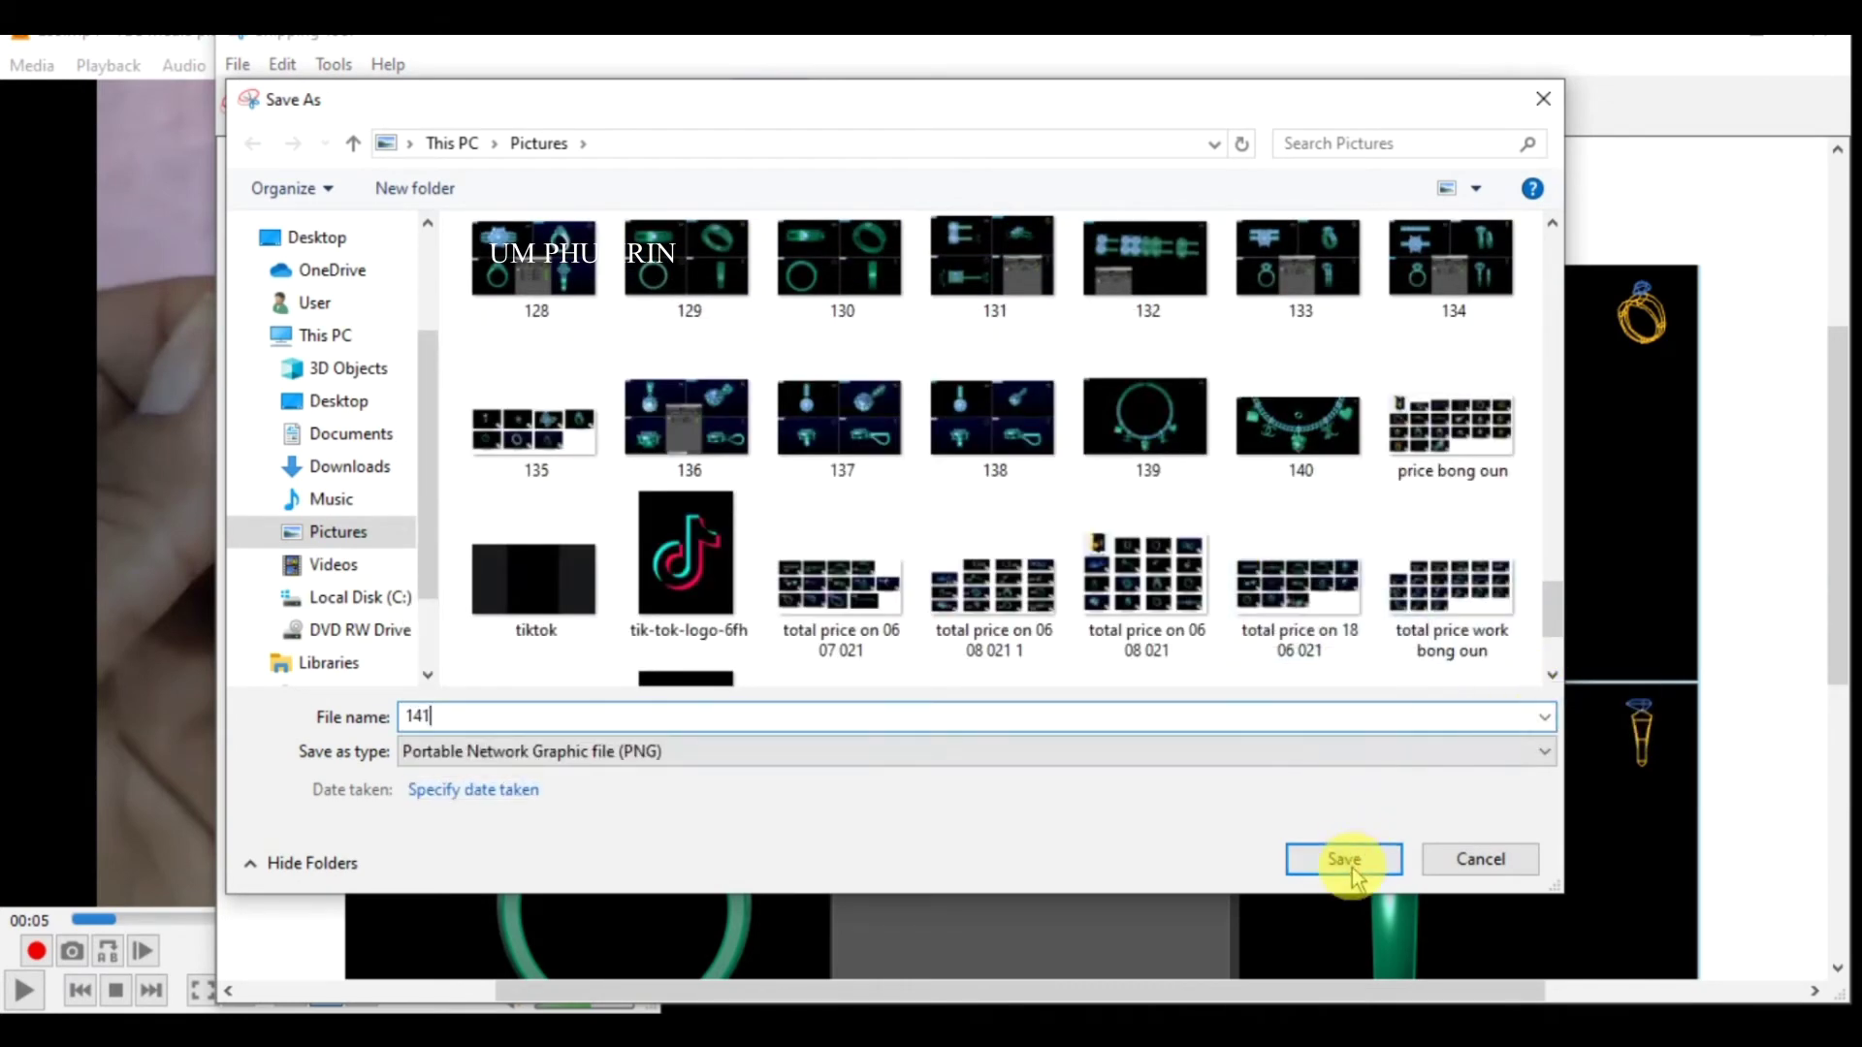
pyautogui.click(1344, 859)
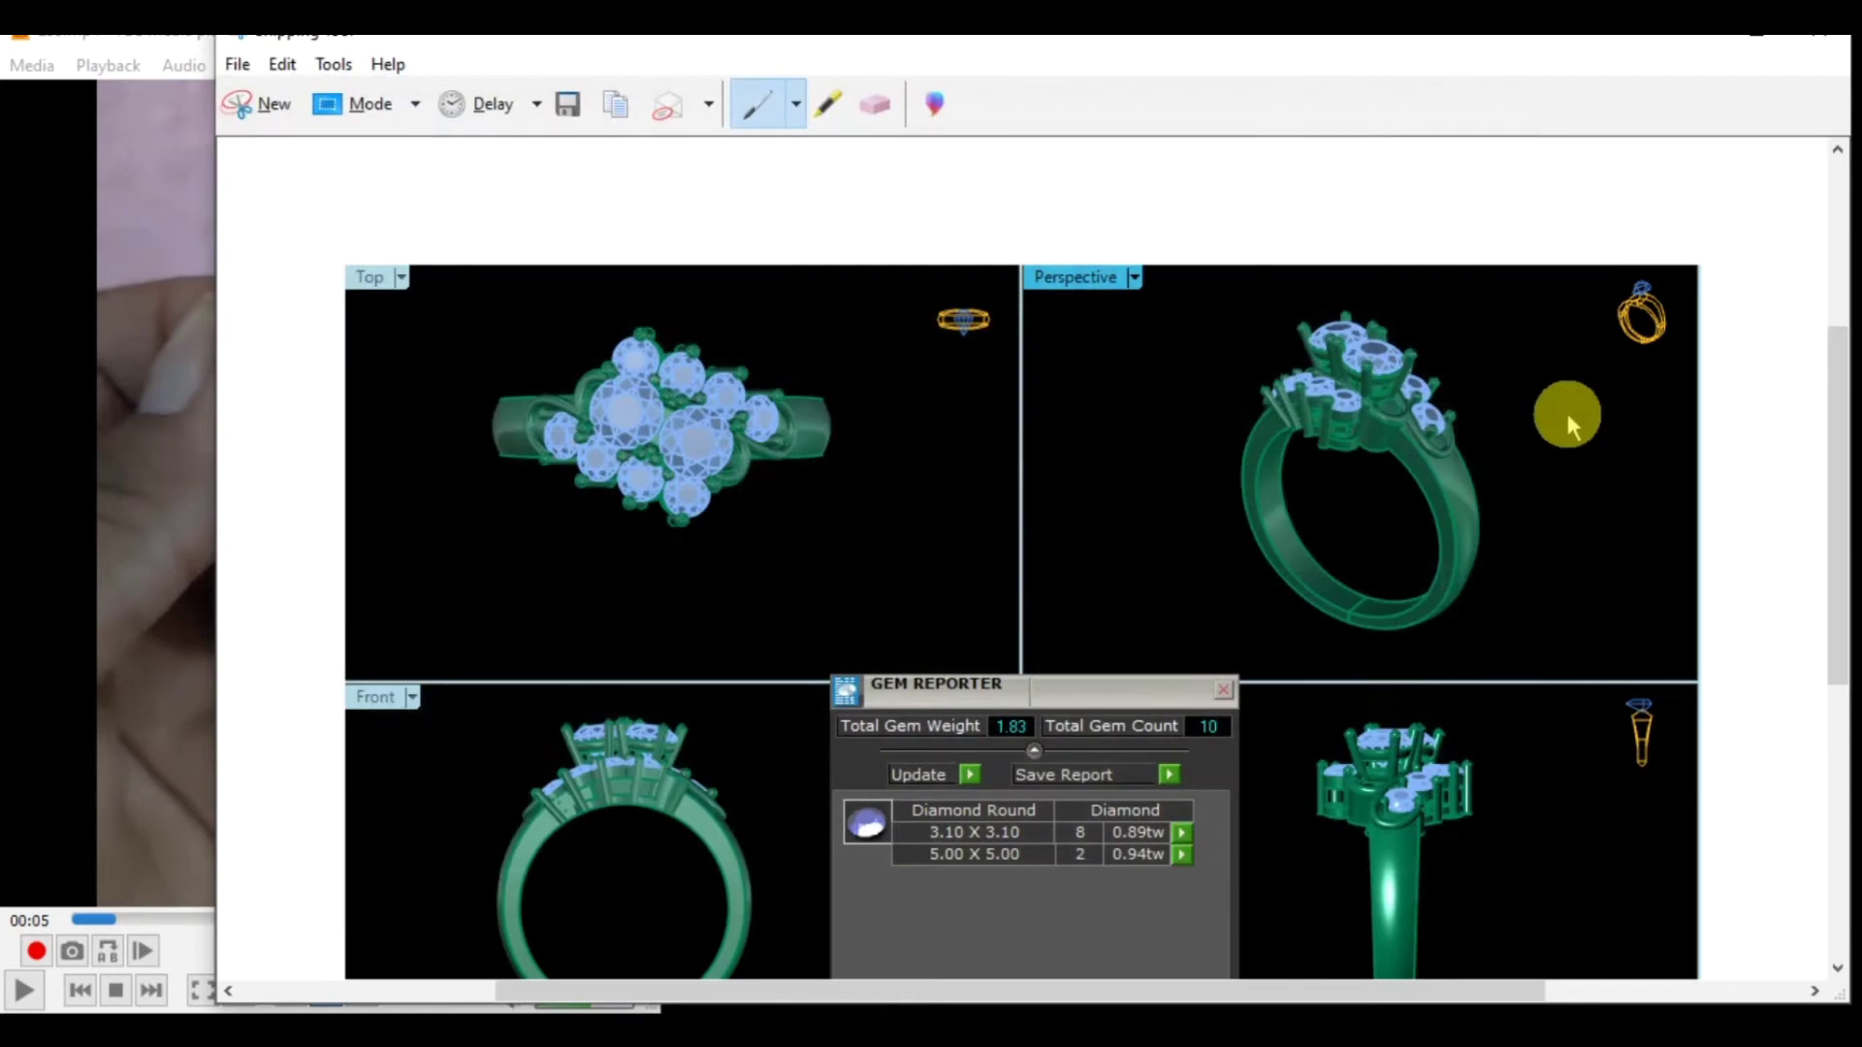
# Close Snipping Tool, Edge and VLC
pyautogui.click(1817, 44)
pyautogui.click(1145, 83)
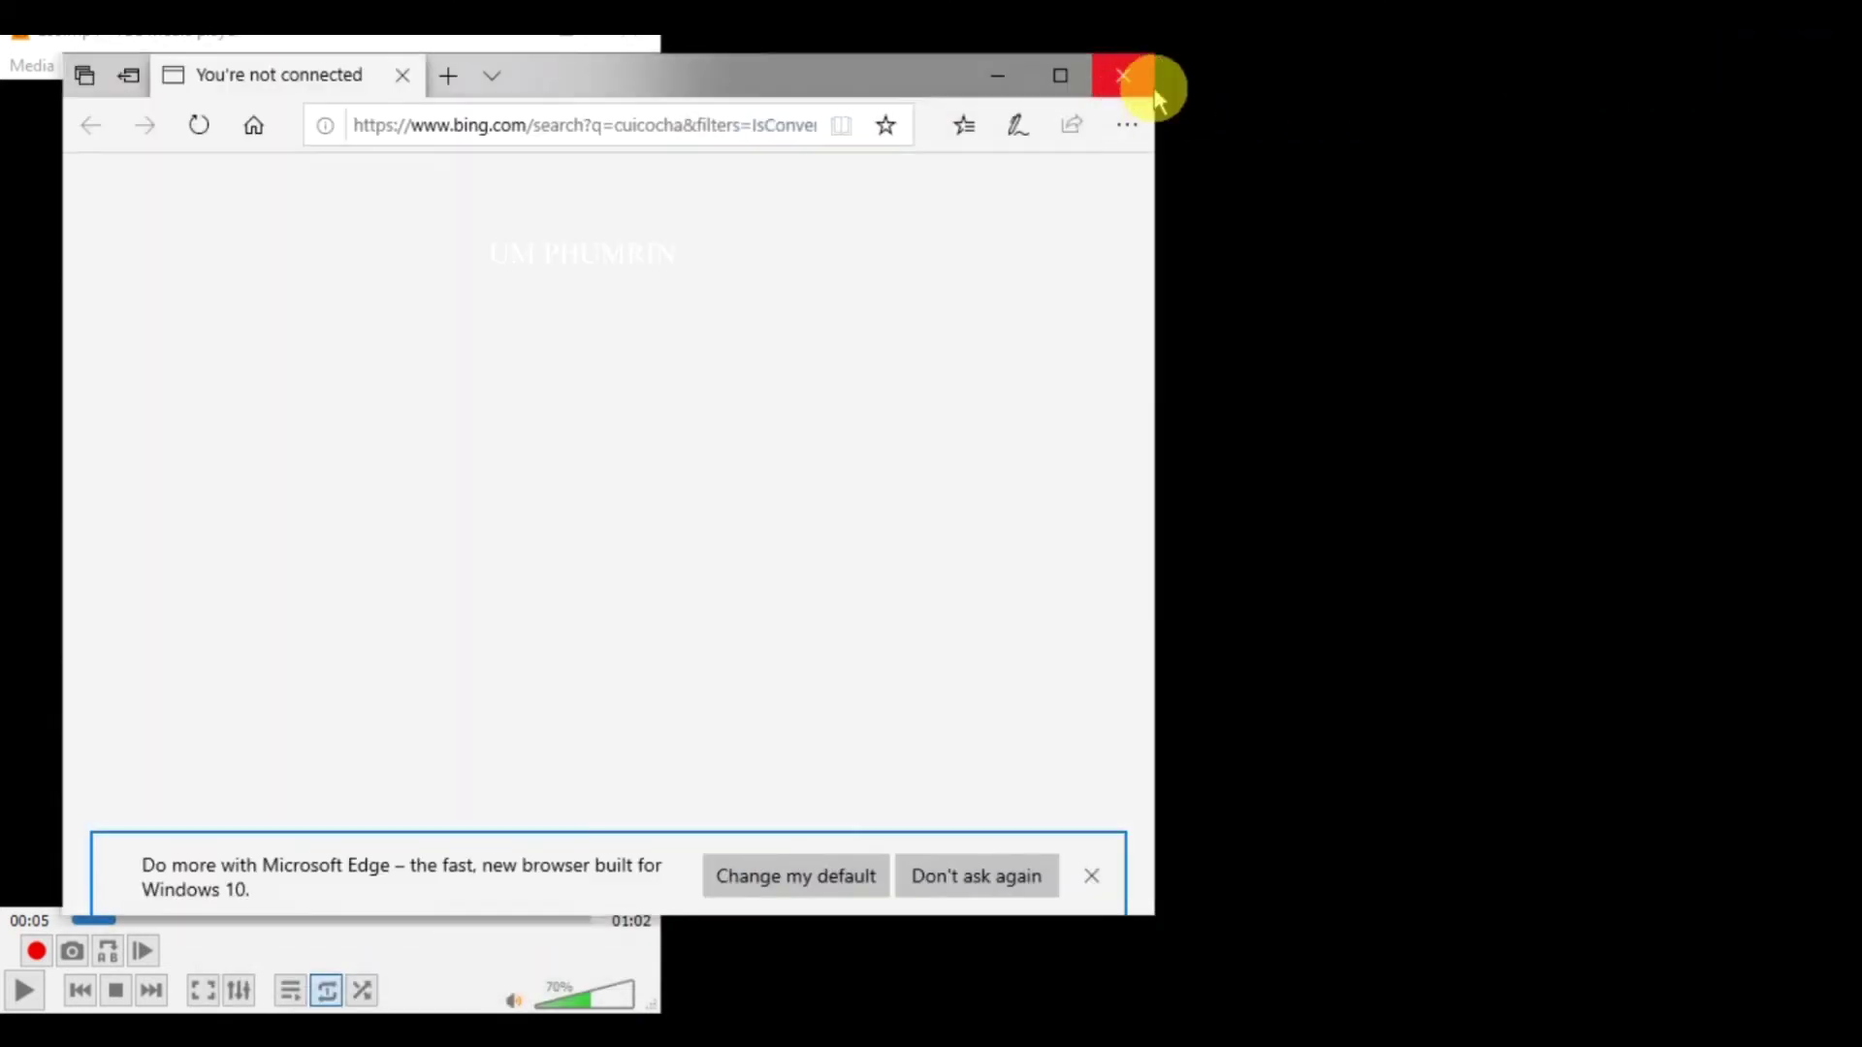
pyautogui.click(628, 33)
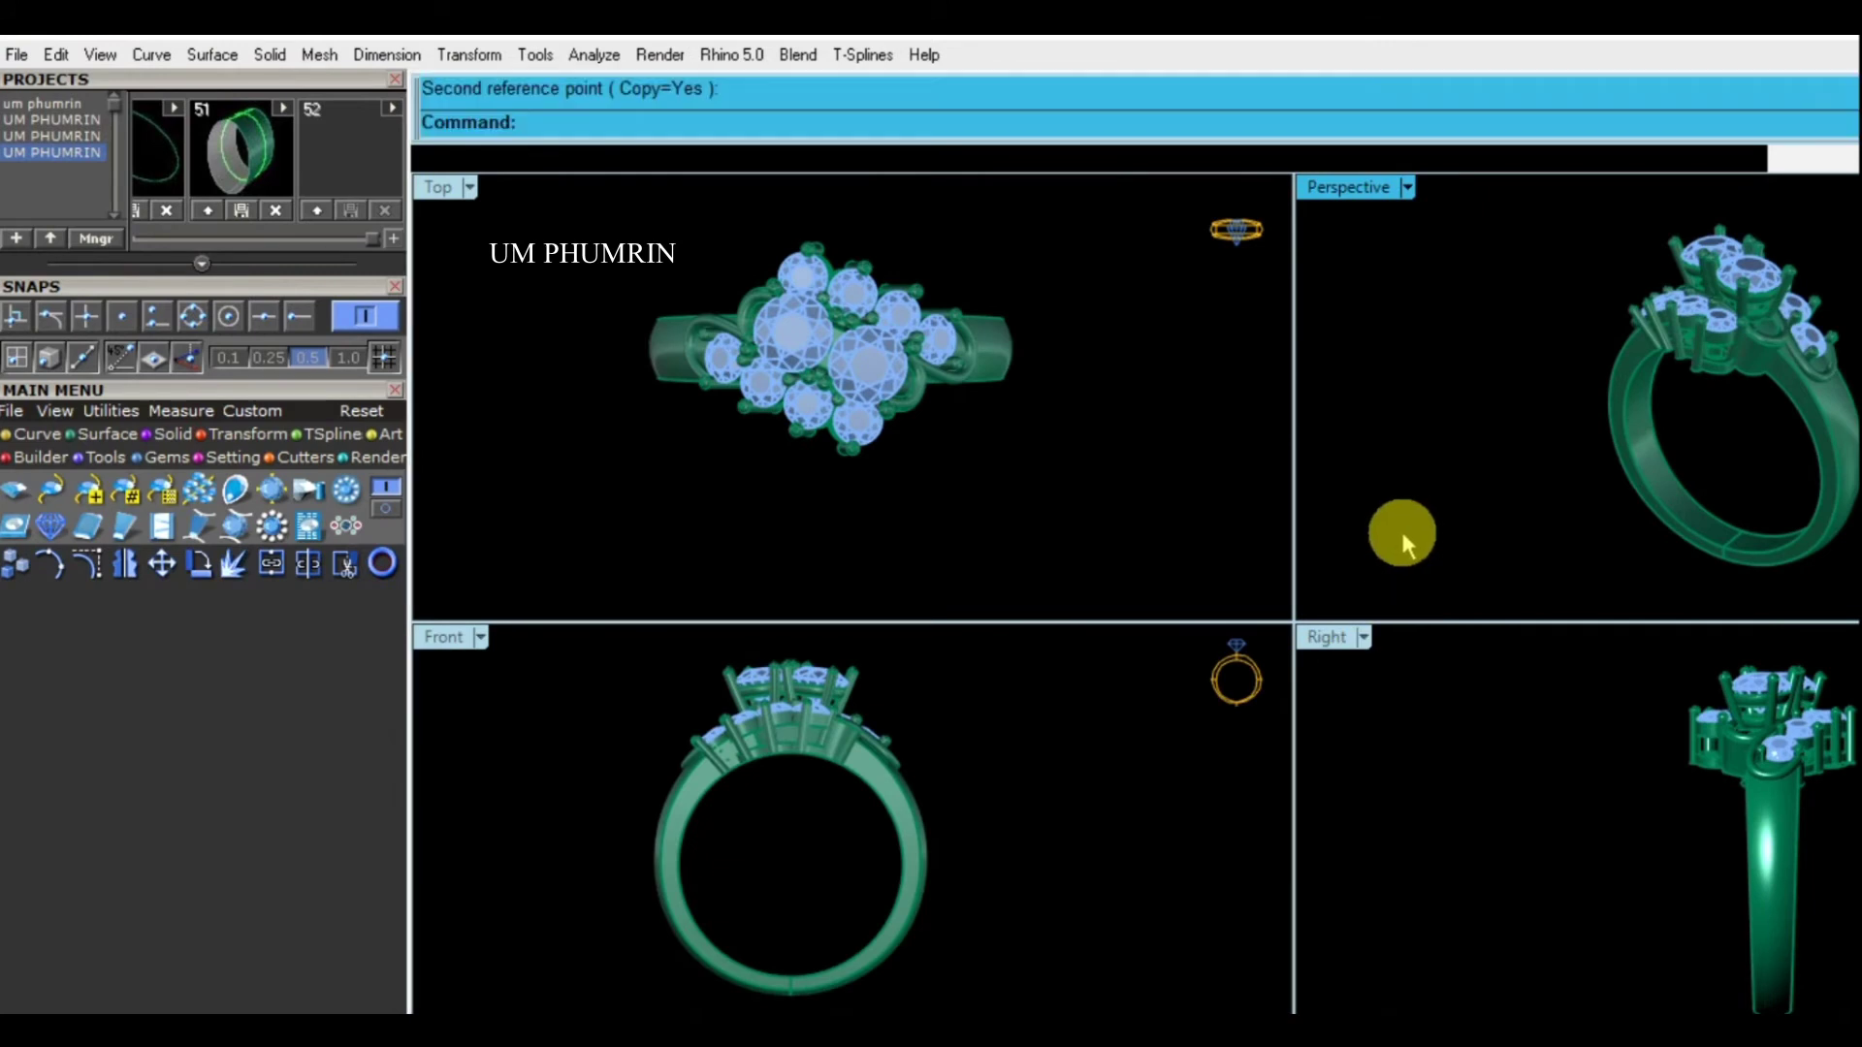
# Save the model as ring on 25 08 021.3dm with Ctrl+S
pyautogui.hotkey('ctrl', 's')
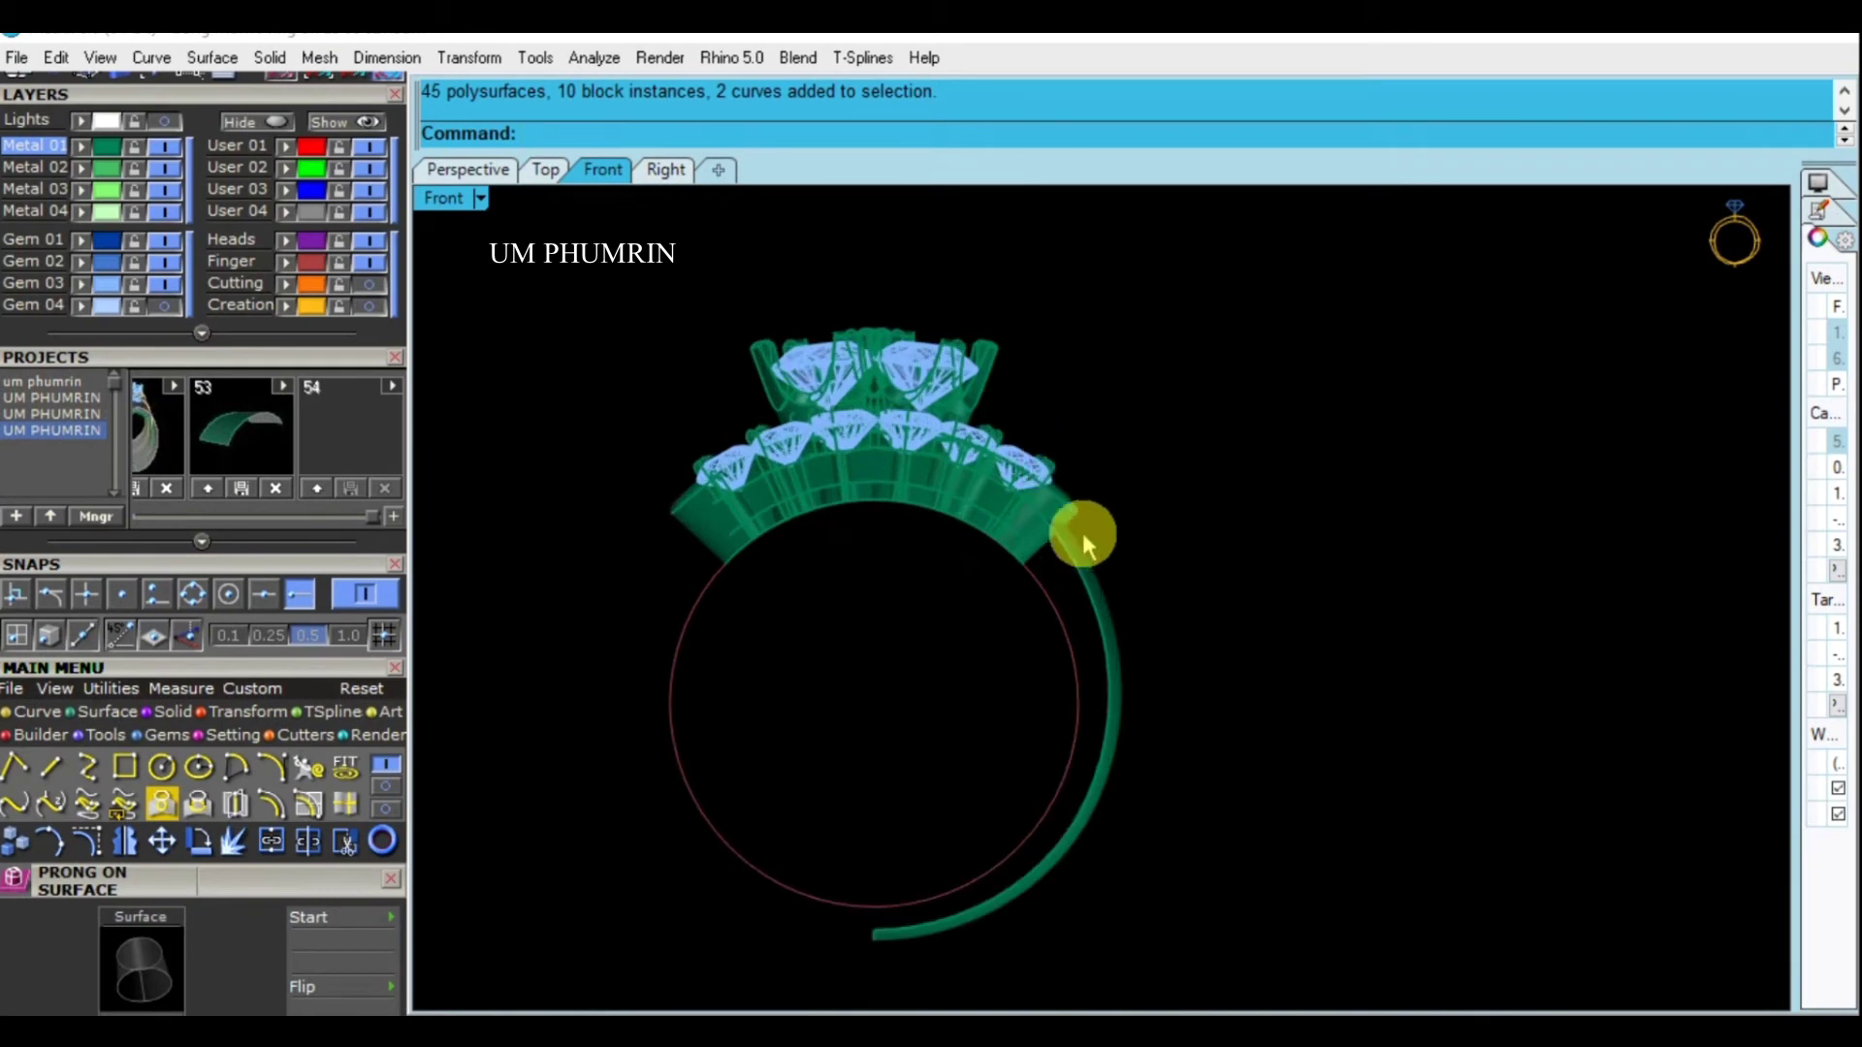
pyautogui.click(1074, 539)
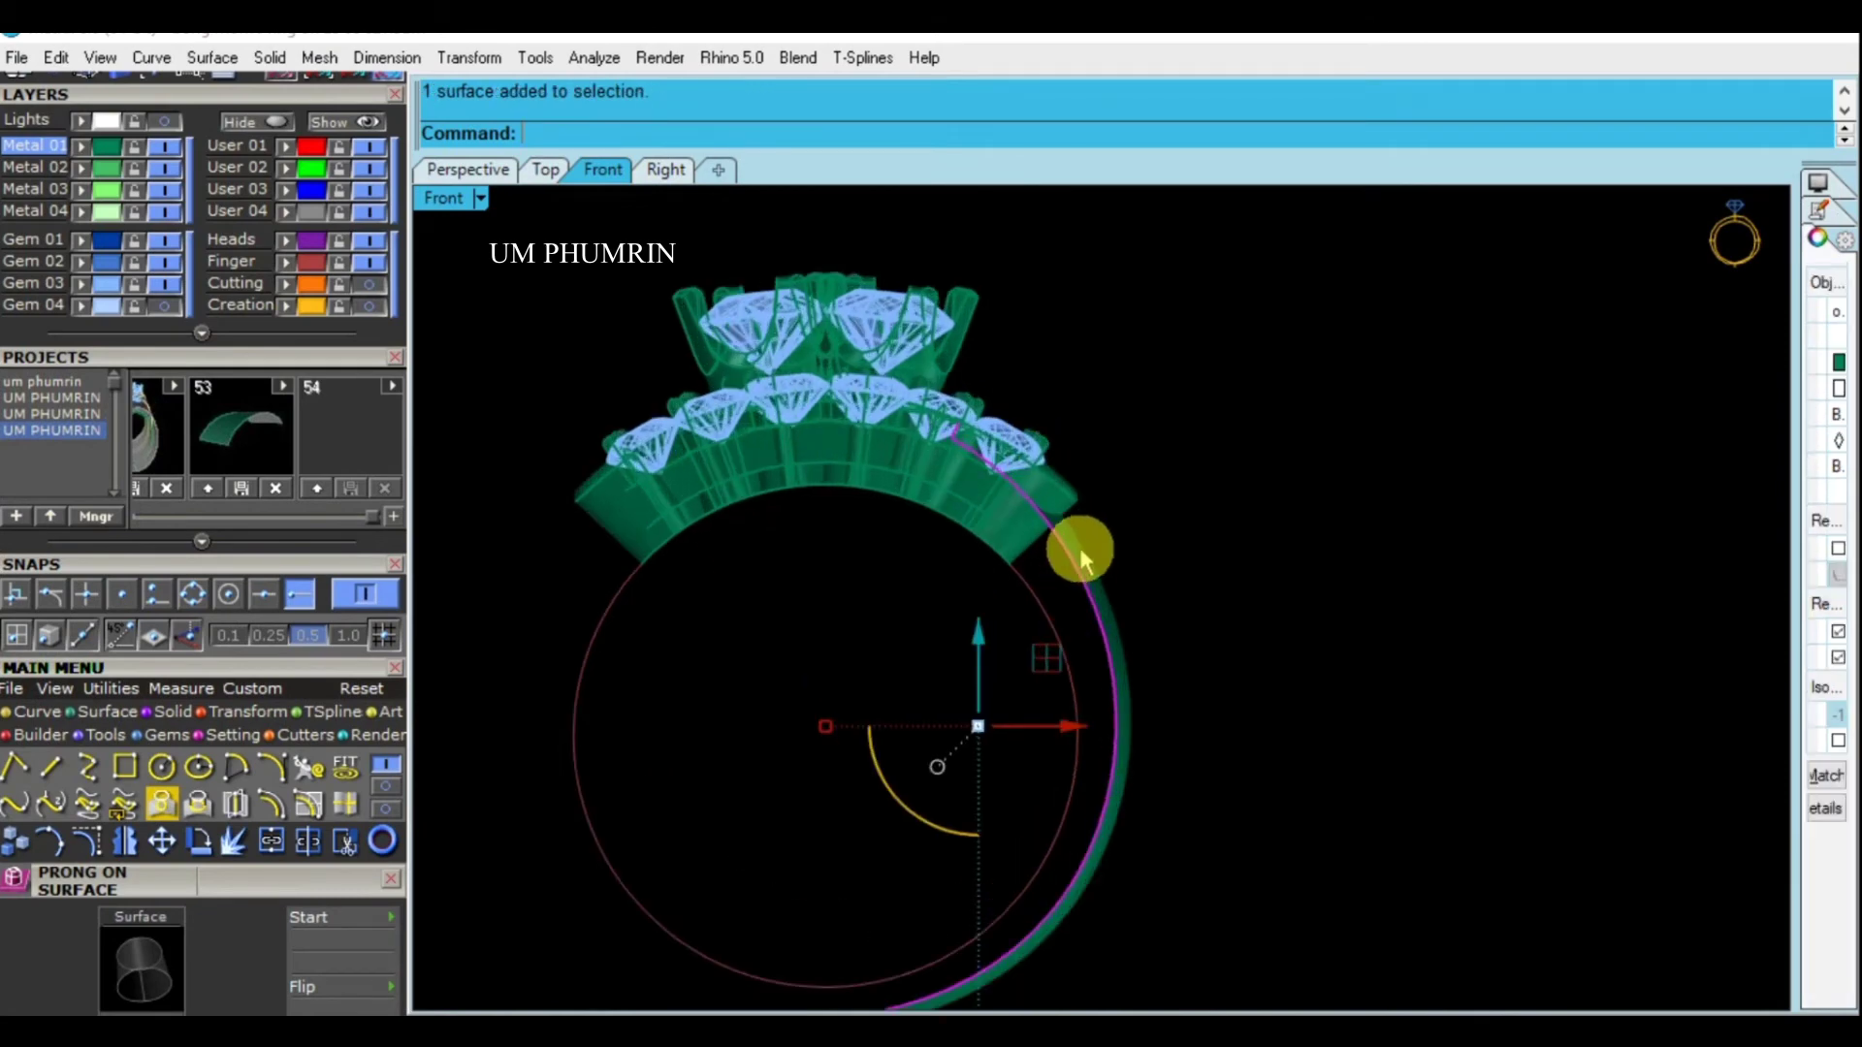
# Set the Front viewport to Shaded and check the ring band in Perspective
pyautogui.click(443, 198)
pyautogui.click(601, 122)
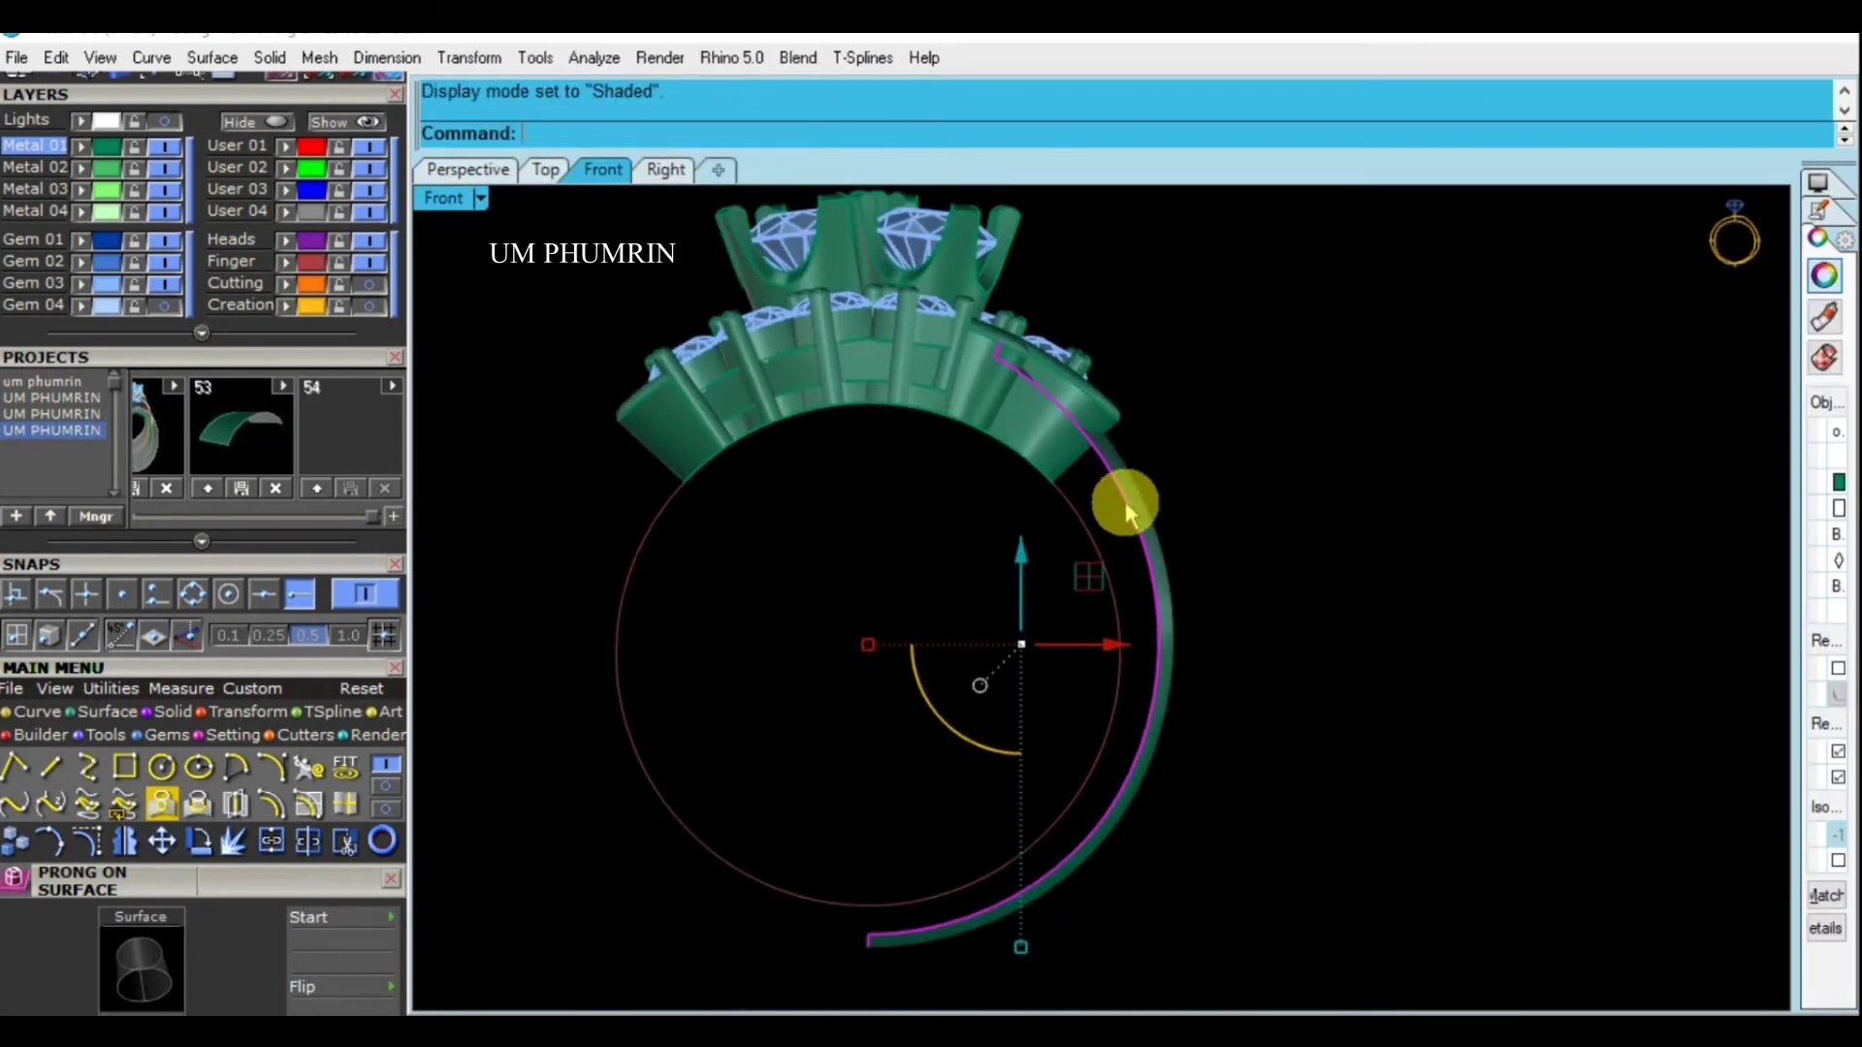
pyautogui.click(1178, 512)
pyautogui.click(1160, 603)
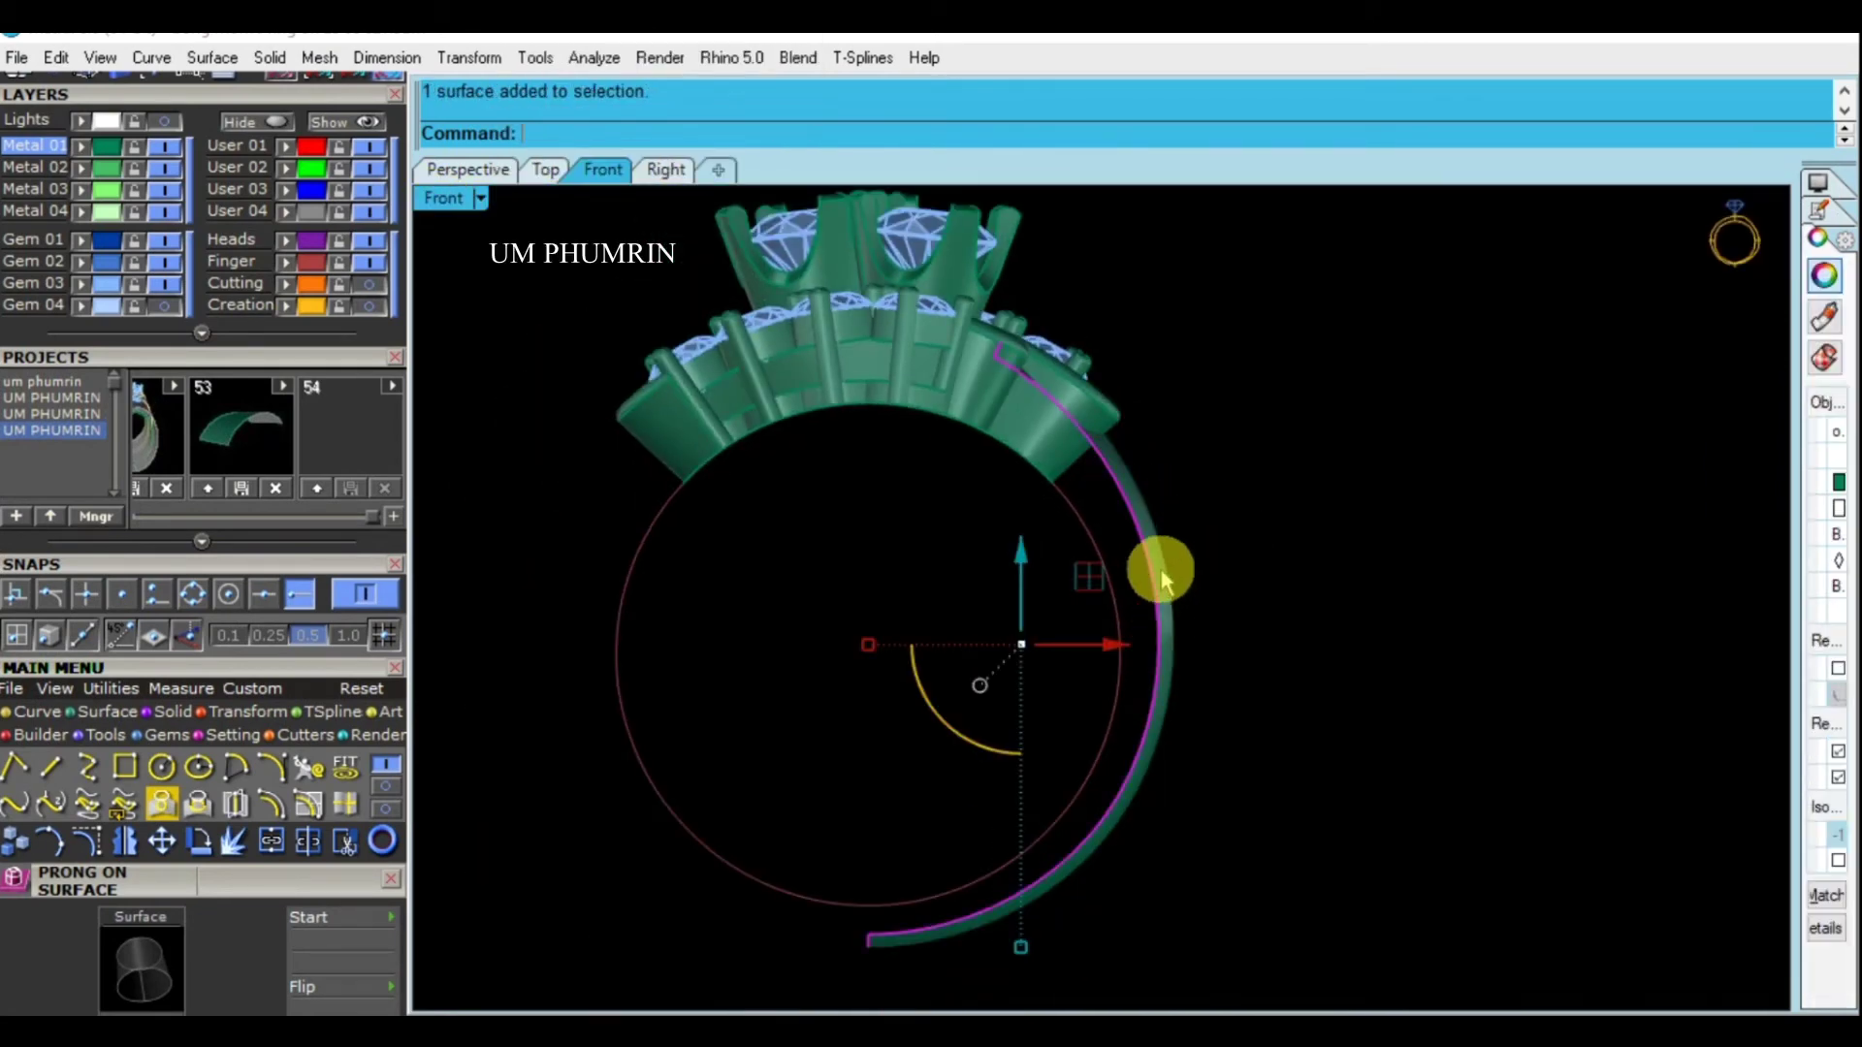
pyautogui.click(468, 169)
pyautogui.moveTo(1185, 607)
pyautogui.mouseDown(button='right')
pyautogui.moveTo(1426, 553)
pyautogui.moveTo(1188, 553)
pyautogui.mouseUp(button='right')
pyautogui.click(605, 170)
pyautogui.click(1067, 395)
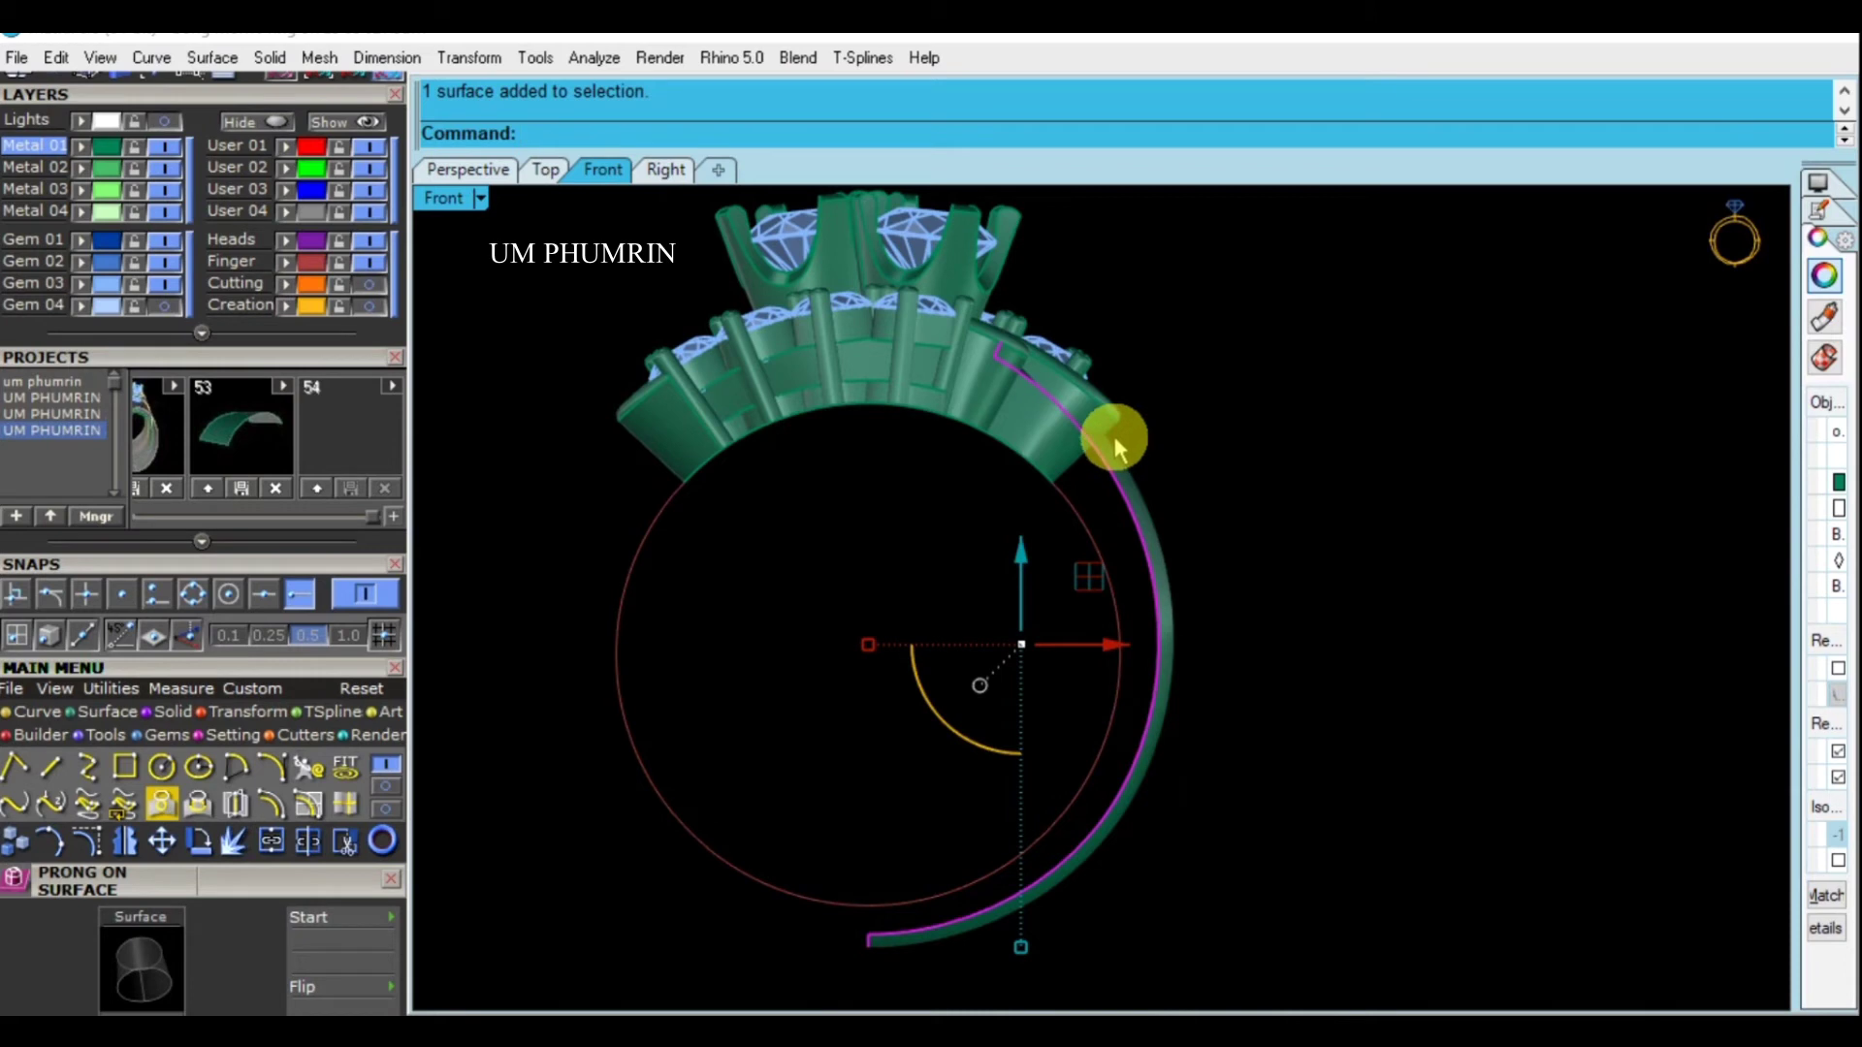
# Window-select the prong-and-gem head and lock it
pyautogui.scroll(-2, 929, 399)
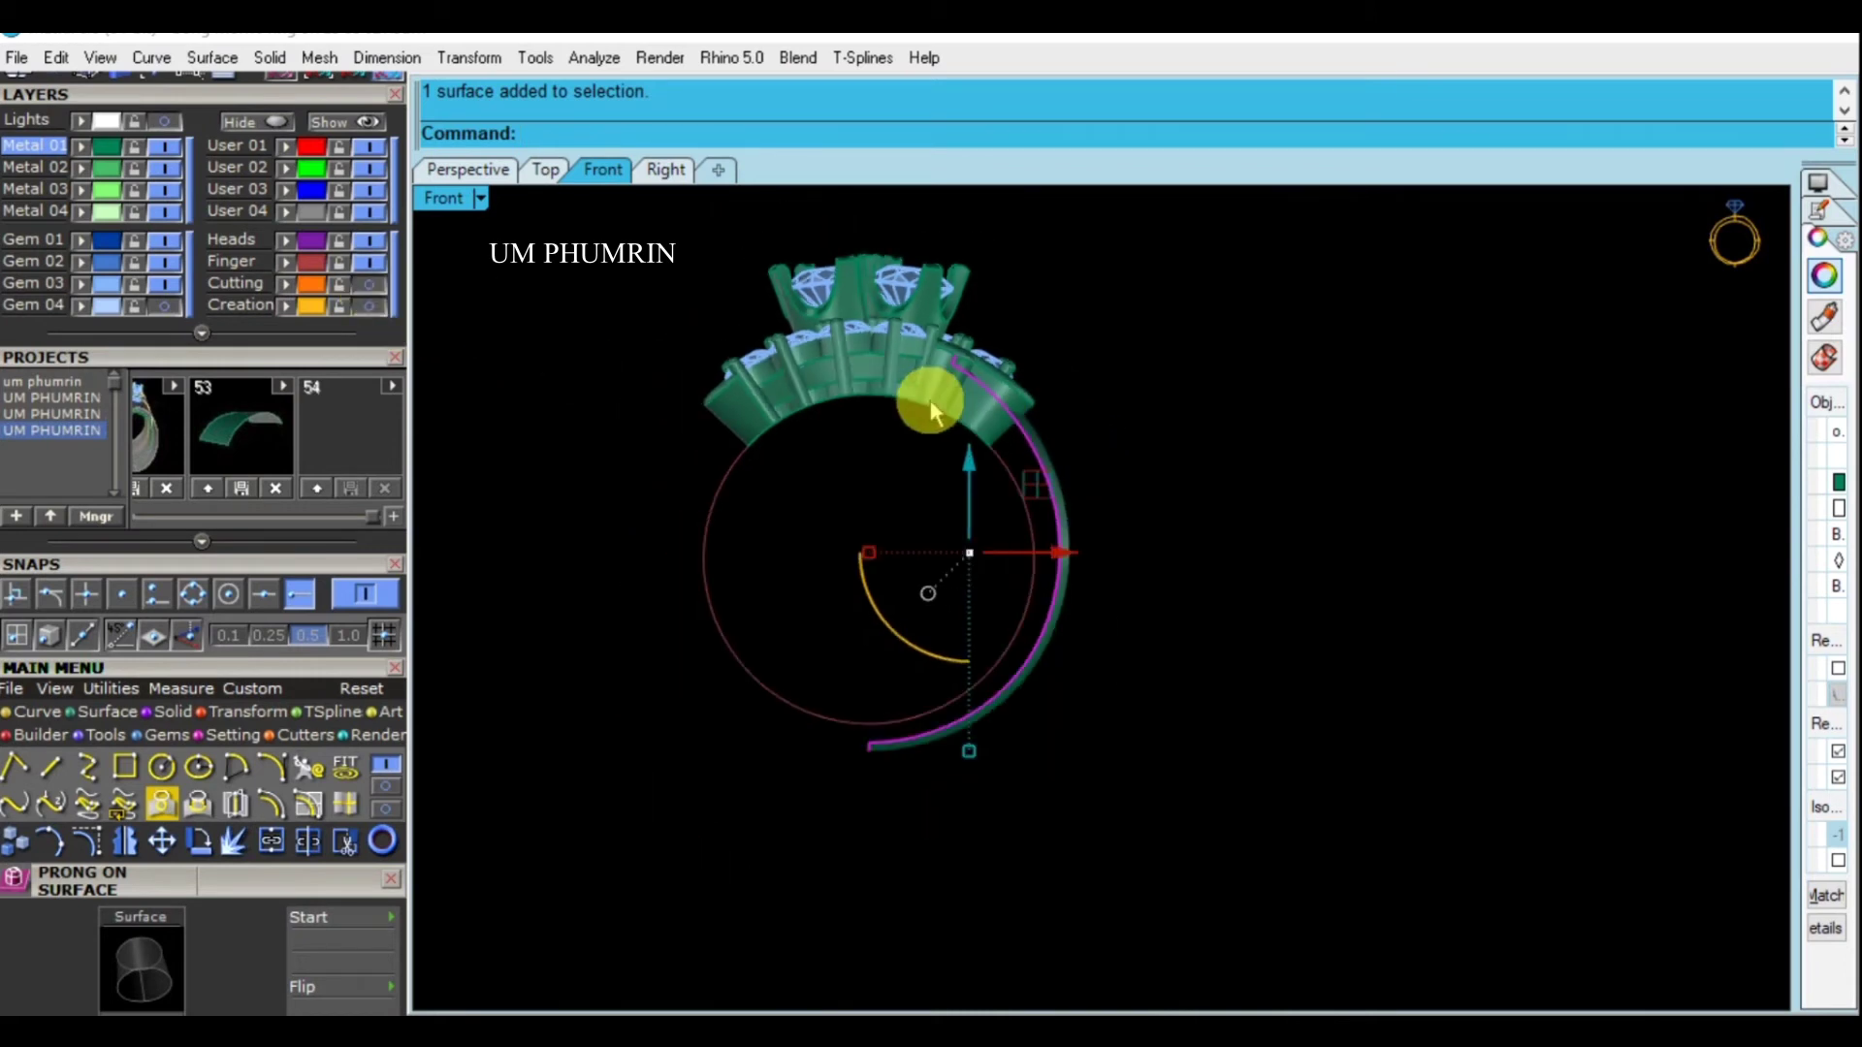
pyautogui.press('Escape')
pyautogui.moveTo(667, 345); pyautogui.dragTo(1143, 515)
pyautogui.hotkey('ctrl', 'l')
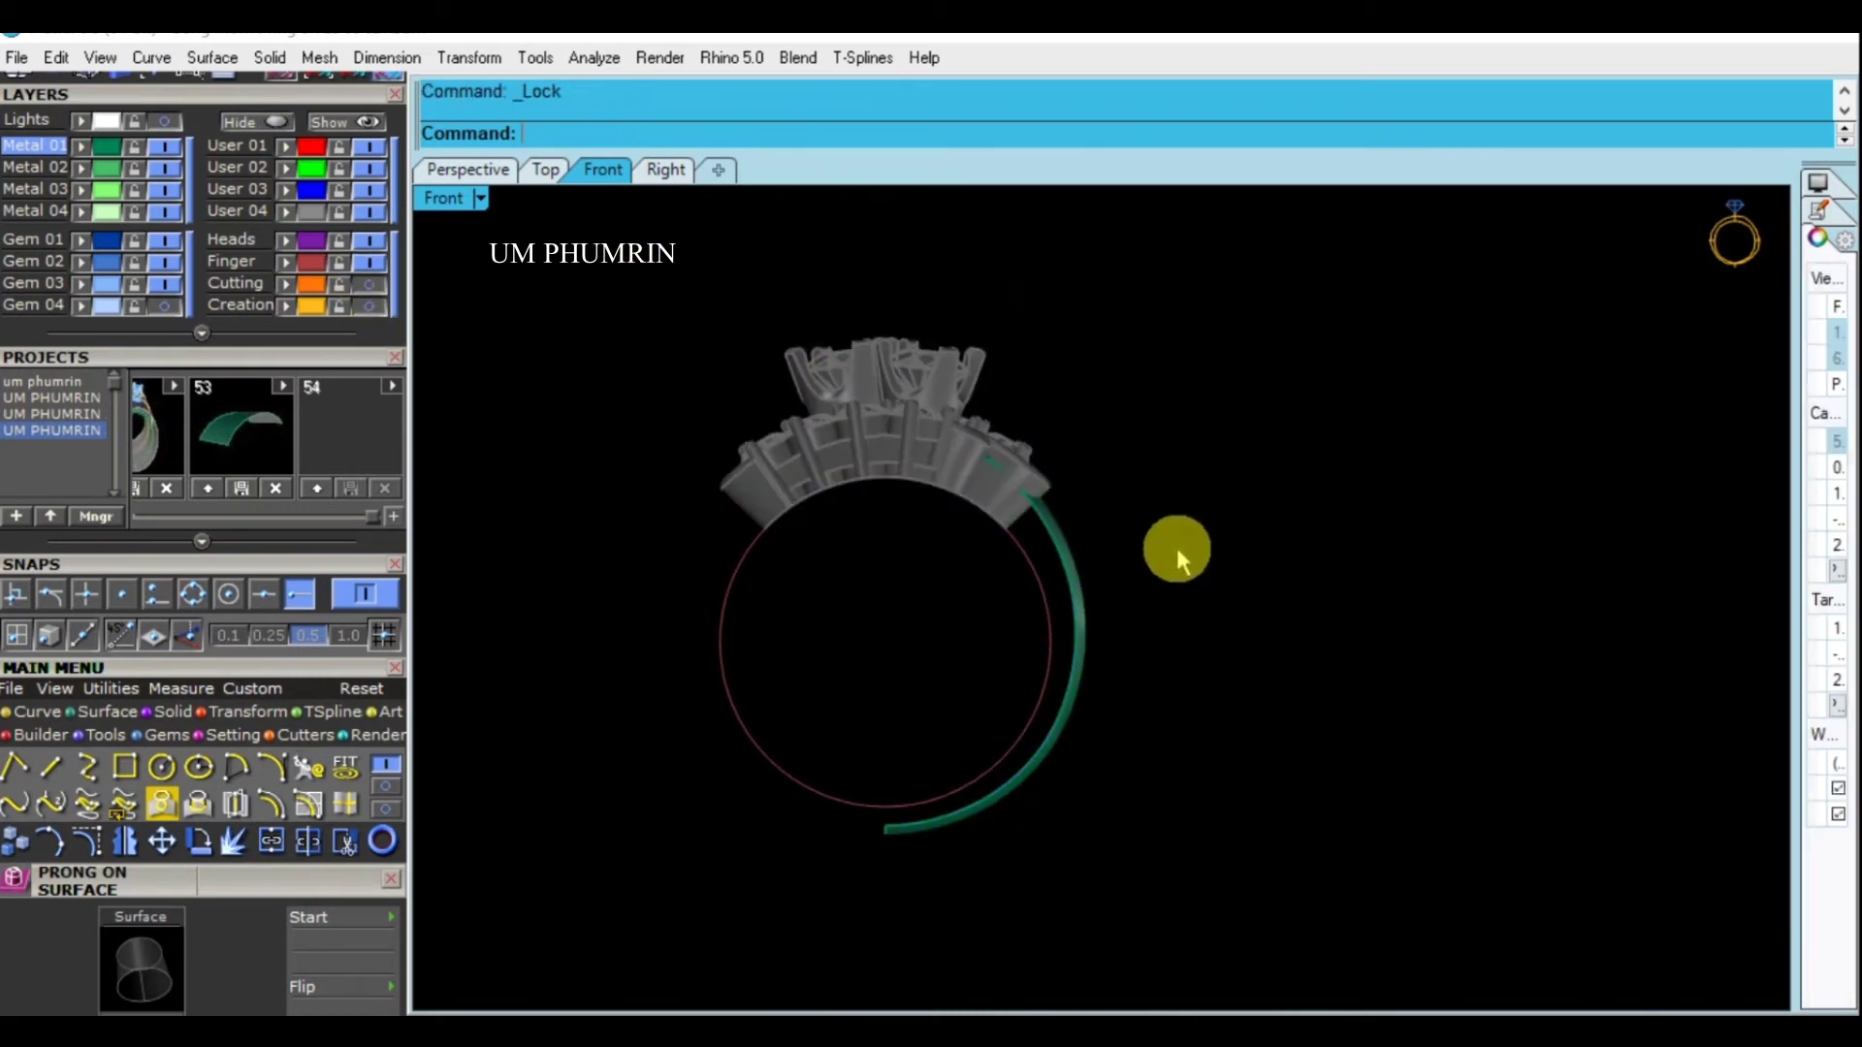
# Turn on the Cutting layer, hide the old band and select the shank guide curve
pyautogui.click(368, 284)
pyautogui.scroll(2, 1049, 539)
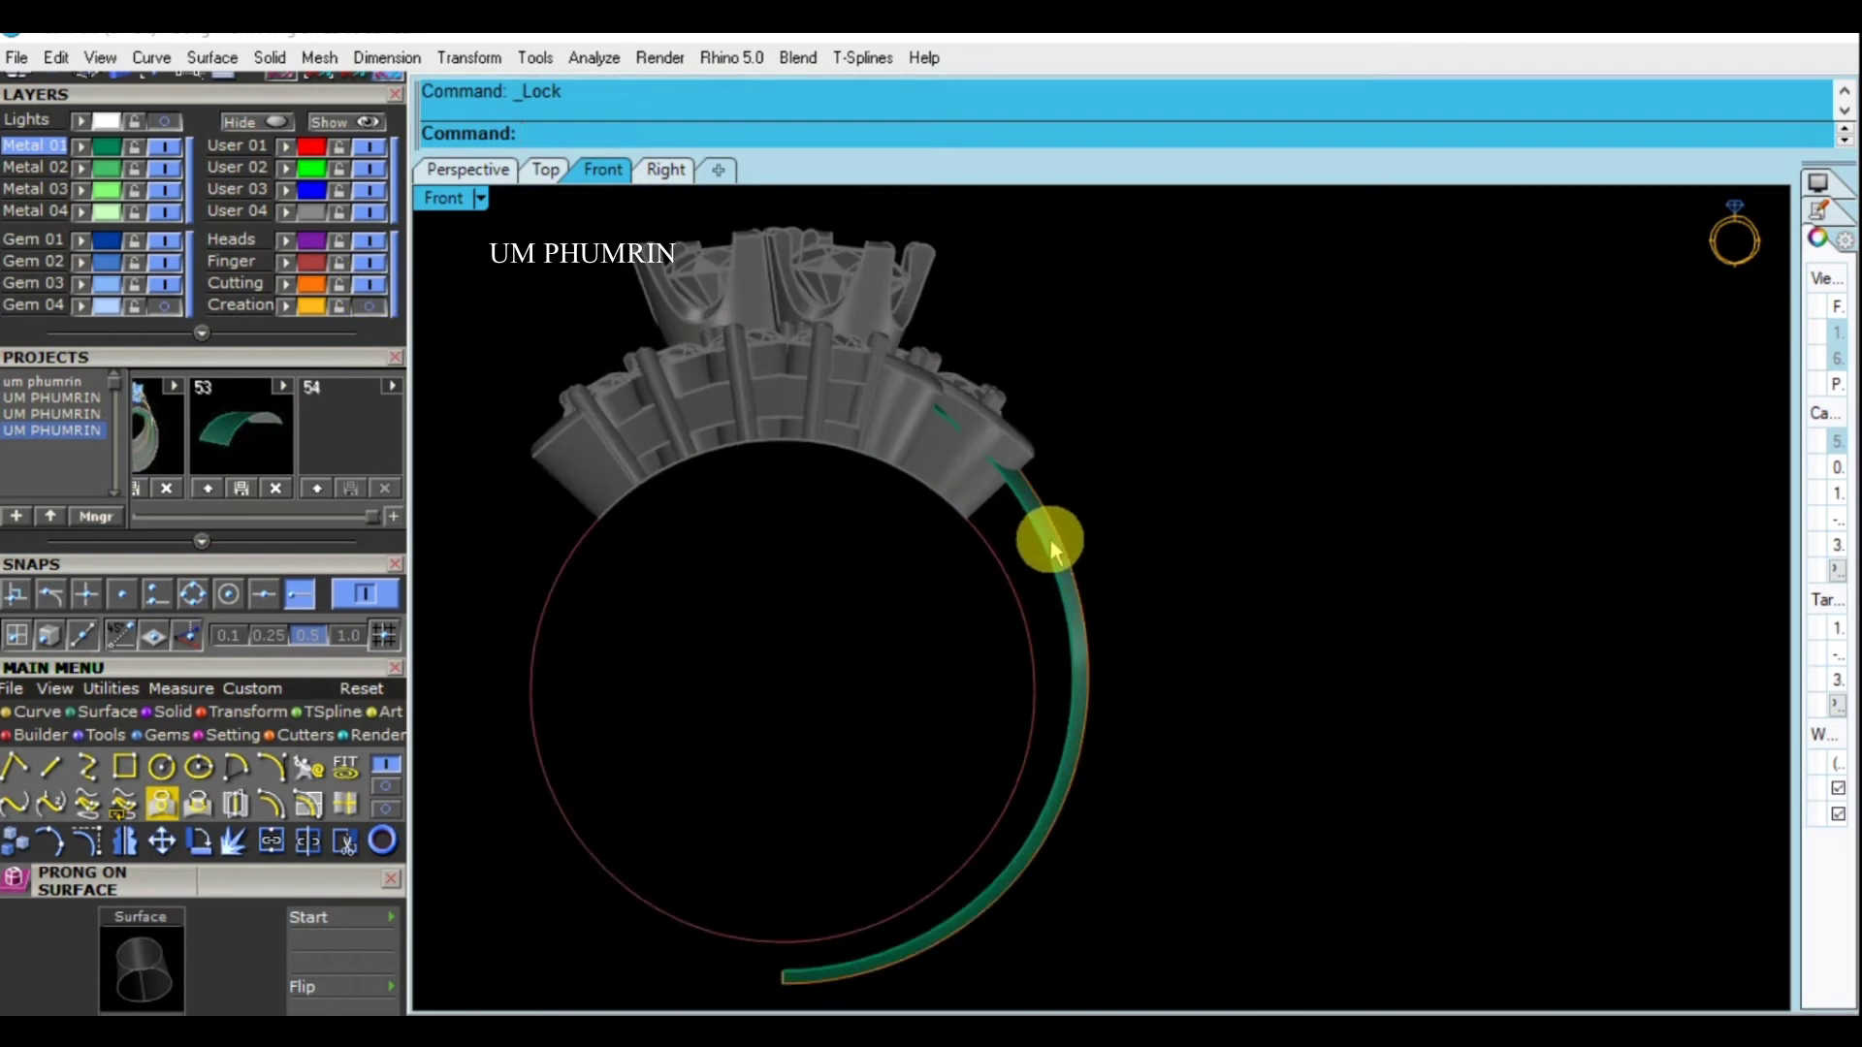
pyautogui.click(1050, 538)
pyautogui.hotkey('ctrl', 'h')
pyautogui.click(1073, 631)
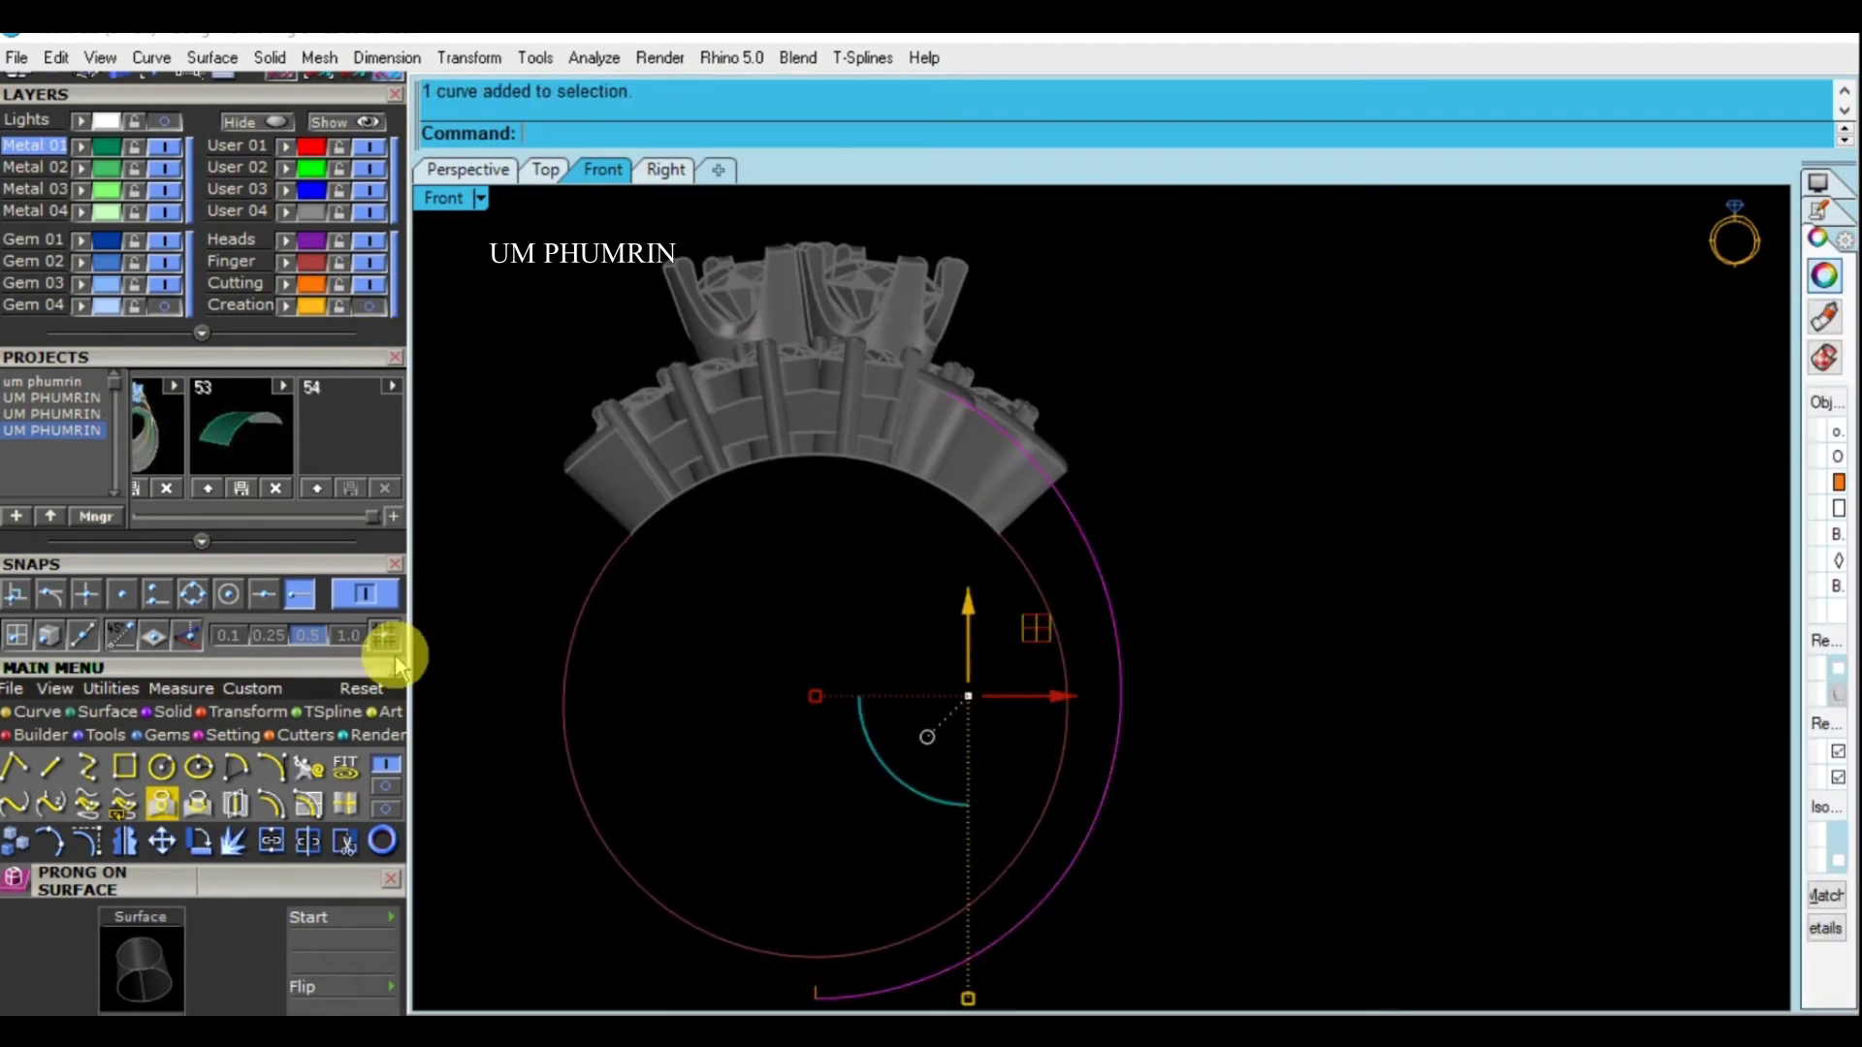
# Show the curve's control points, set Front to X-Ray and nudge three upper points outward
pyautogui.click(89, 840)
pyautogui.click(454, 203)
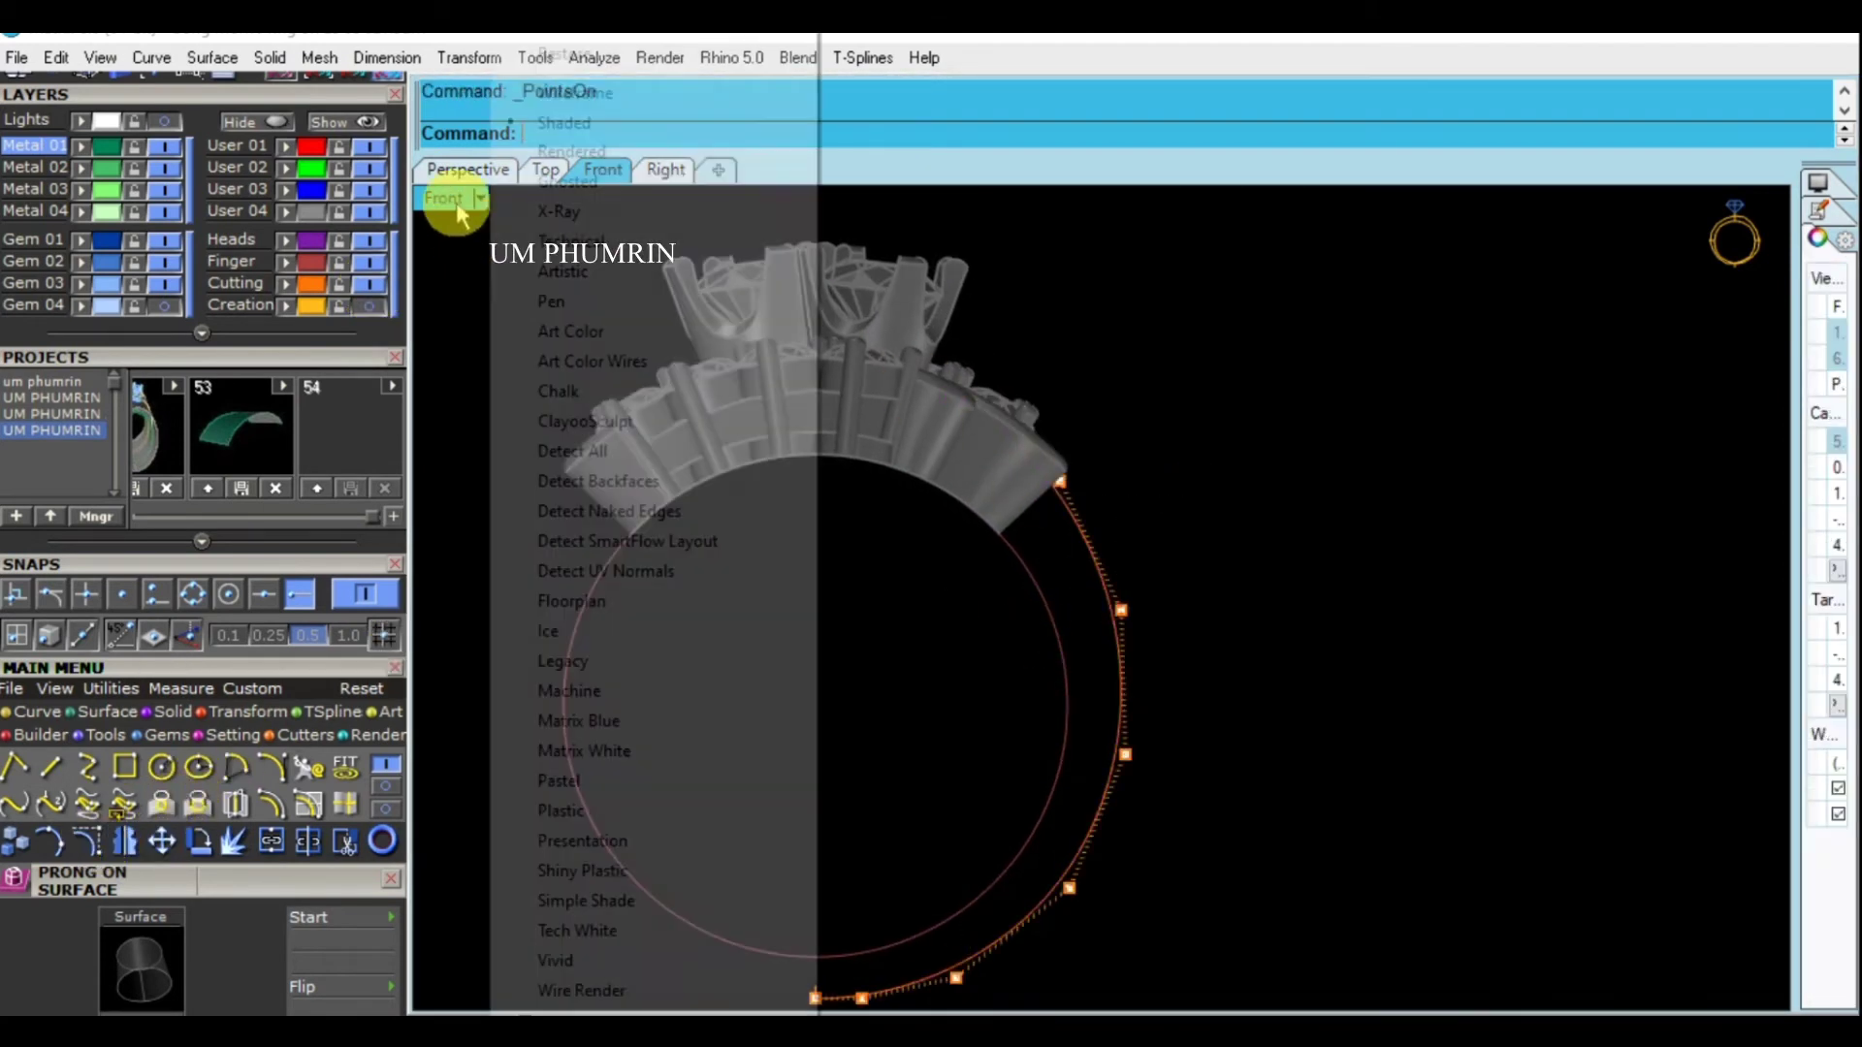
pyautogui.click(573, 211)
pyautogui.moveTo(843, 288); pyautogui.dragTo(1173, 551)
pyautogui.scroll(2, 1038, 412)
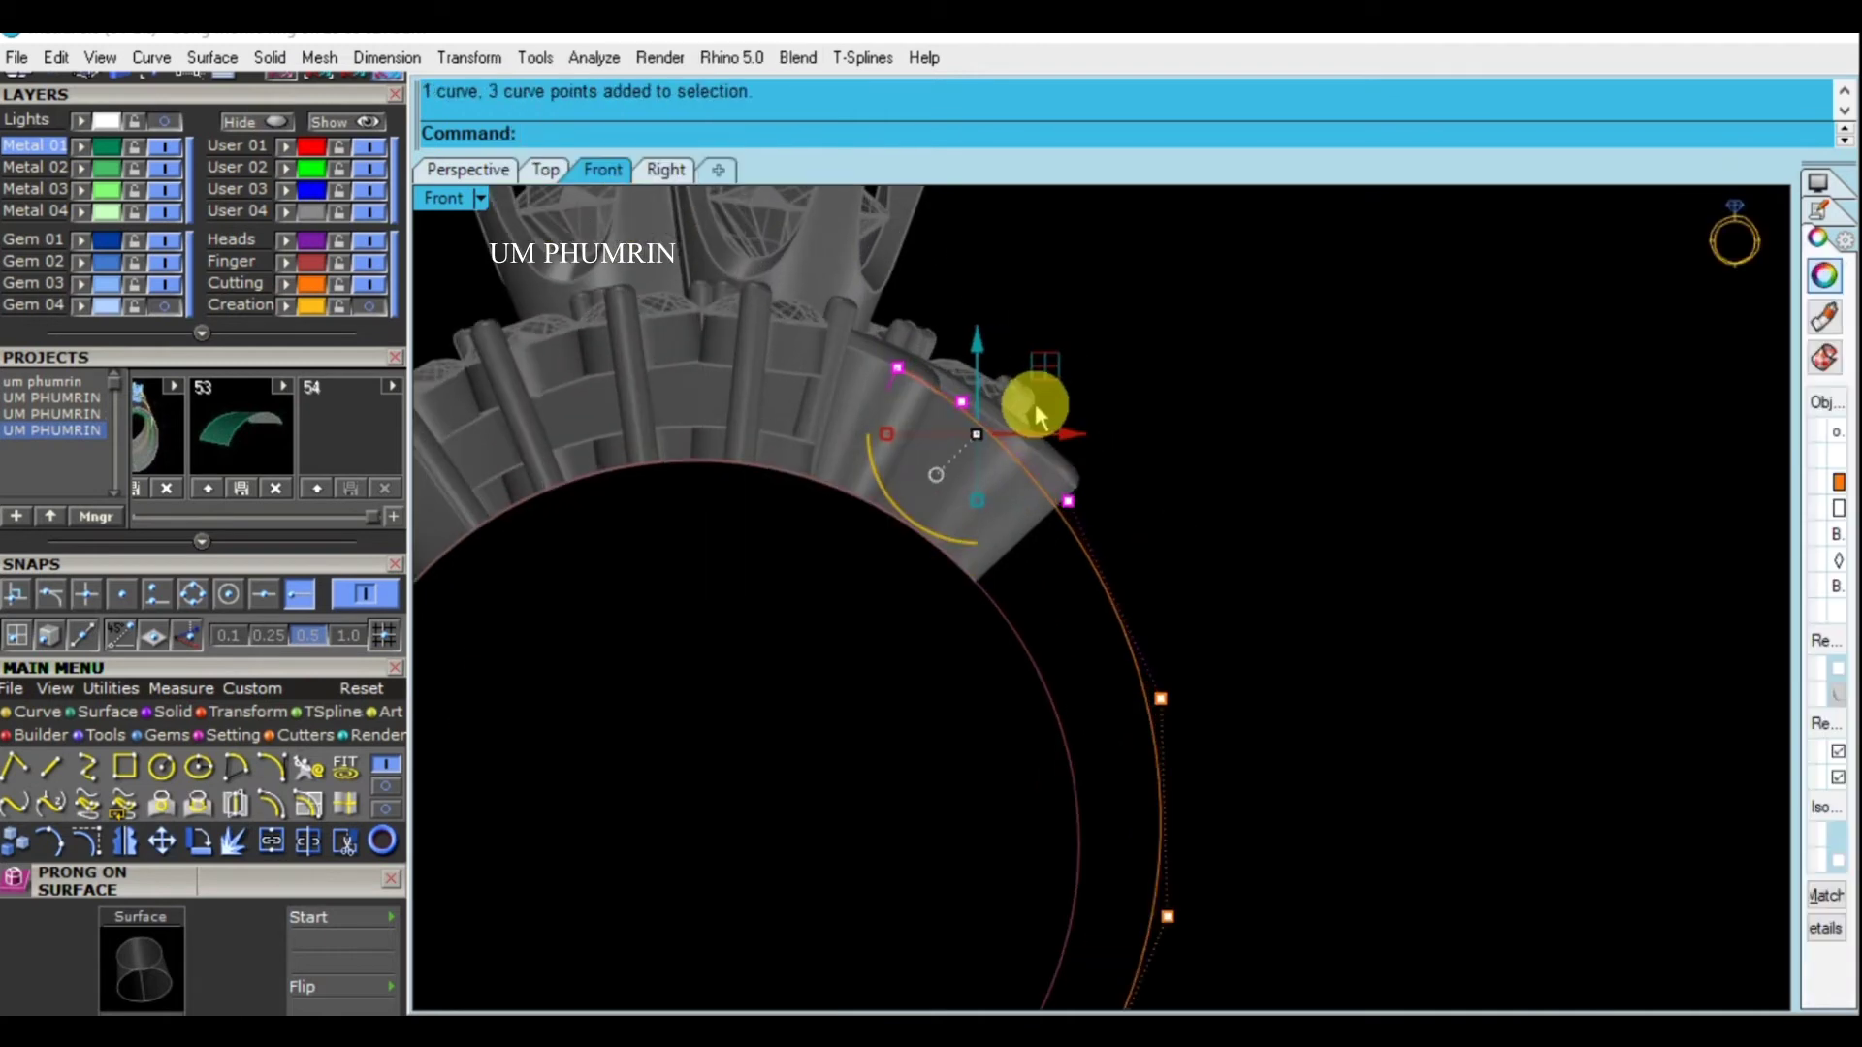
pyautogui.moveTo(1057, 432); pyautogui.dragTo(1145, 441)
# Shift the control point beside the setting slightly outward
pyautogui.click(1245, 538)
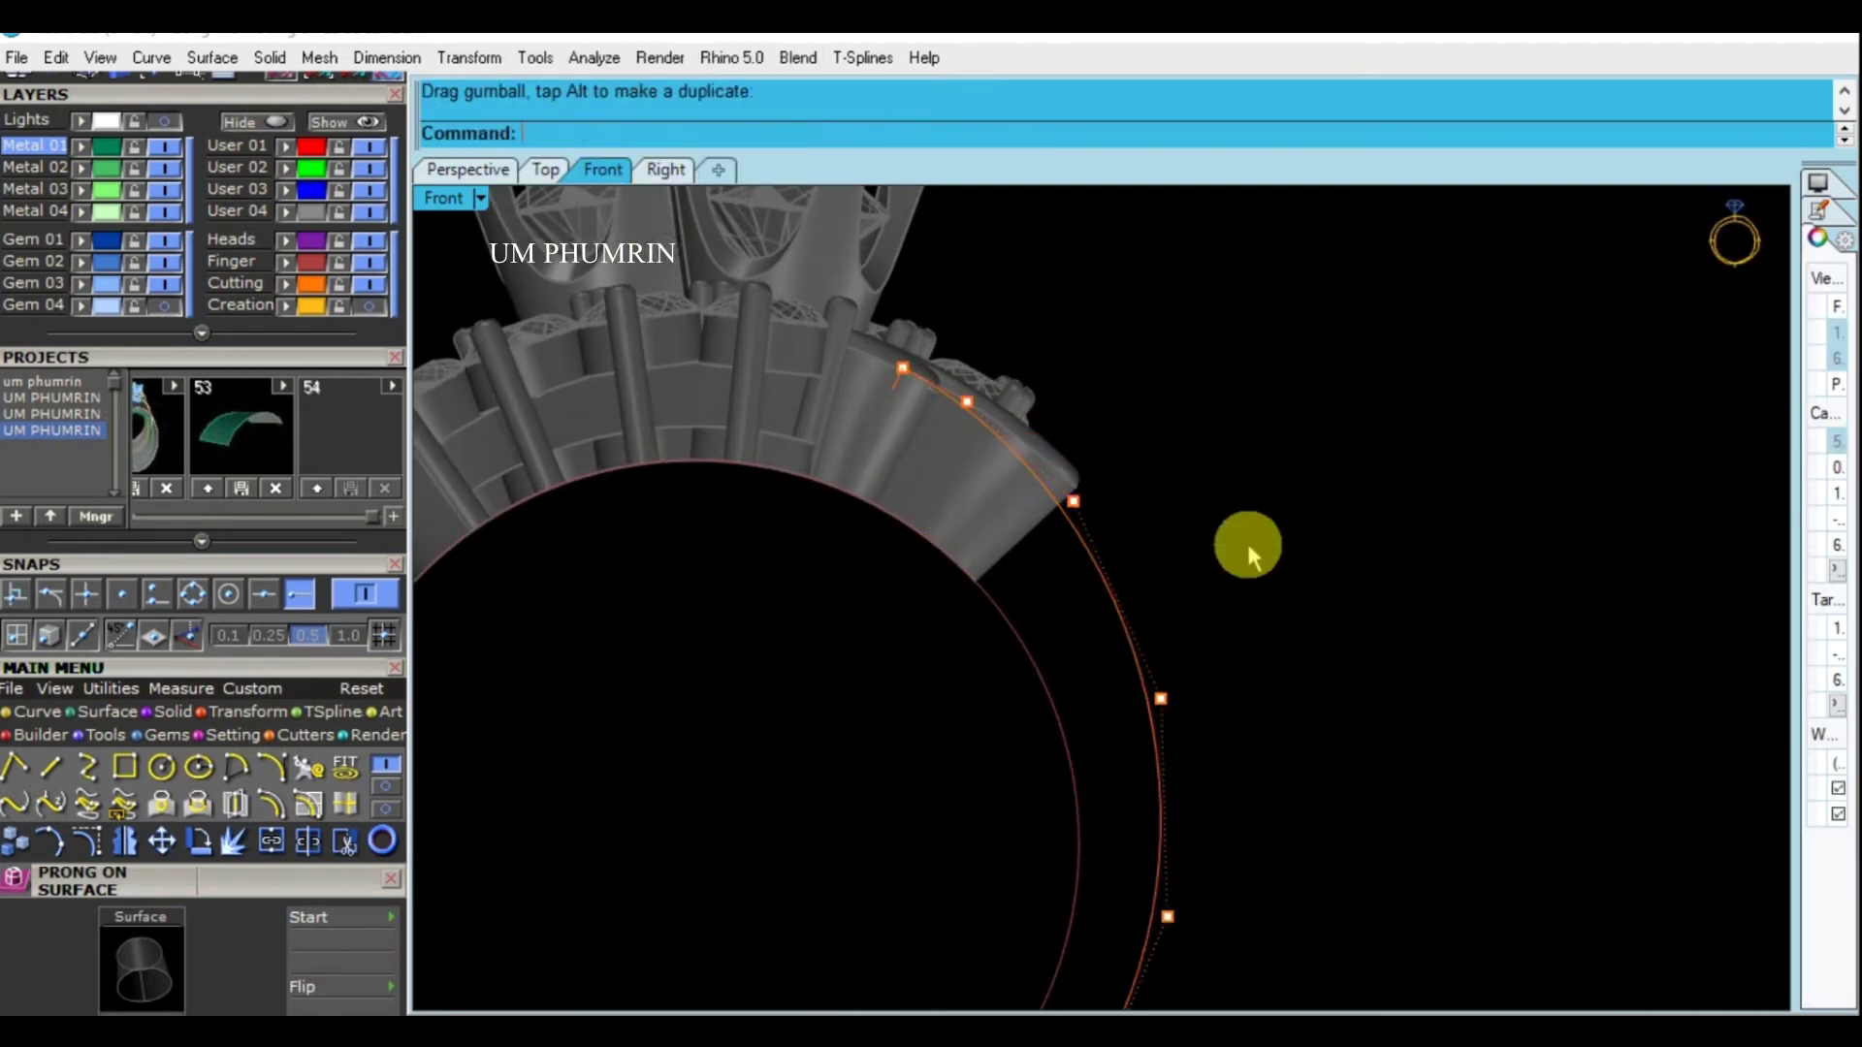
pyautogui.scroll(-2, 1203, 485)
pyautogui.click(1125, 570)
pyautogui.scroll(2, 1131, 559)
pyautogui.scroll(-2, 1131, 559)
pyautogui.click(1300, 636)
pyautogui.scroll(2, 965, 309)
pyautogui.click(1145, 484)
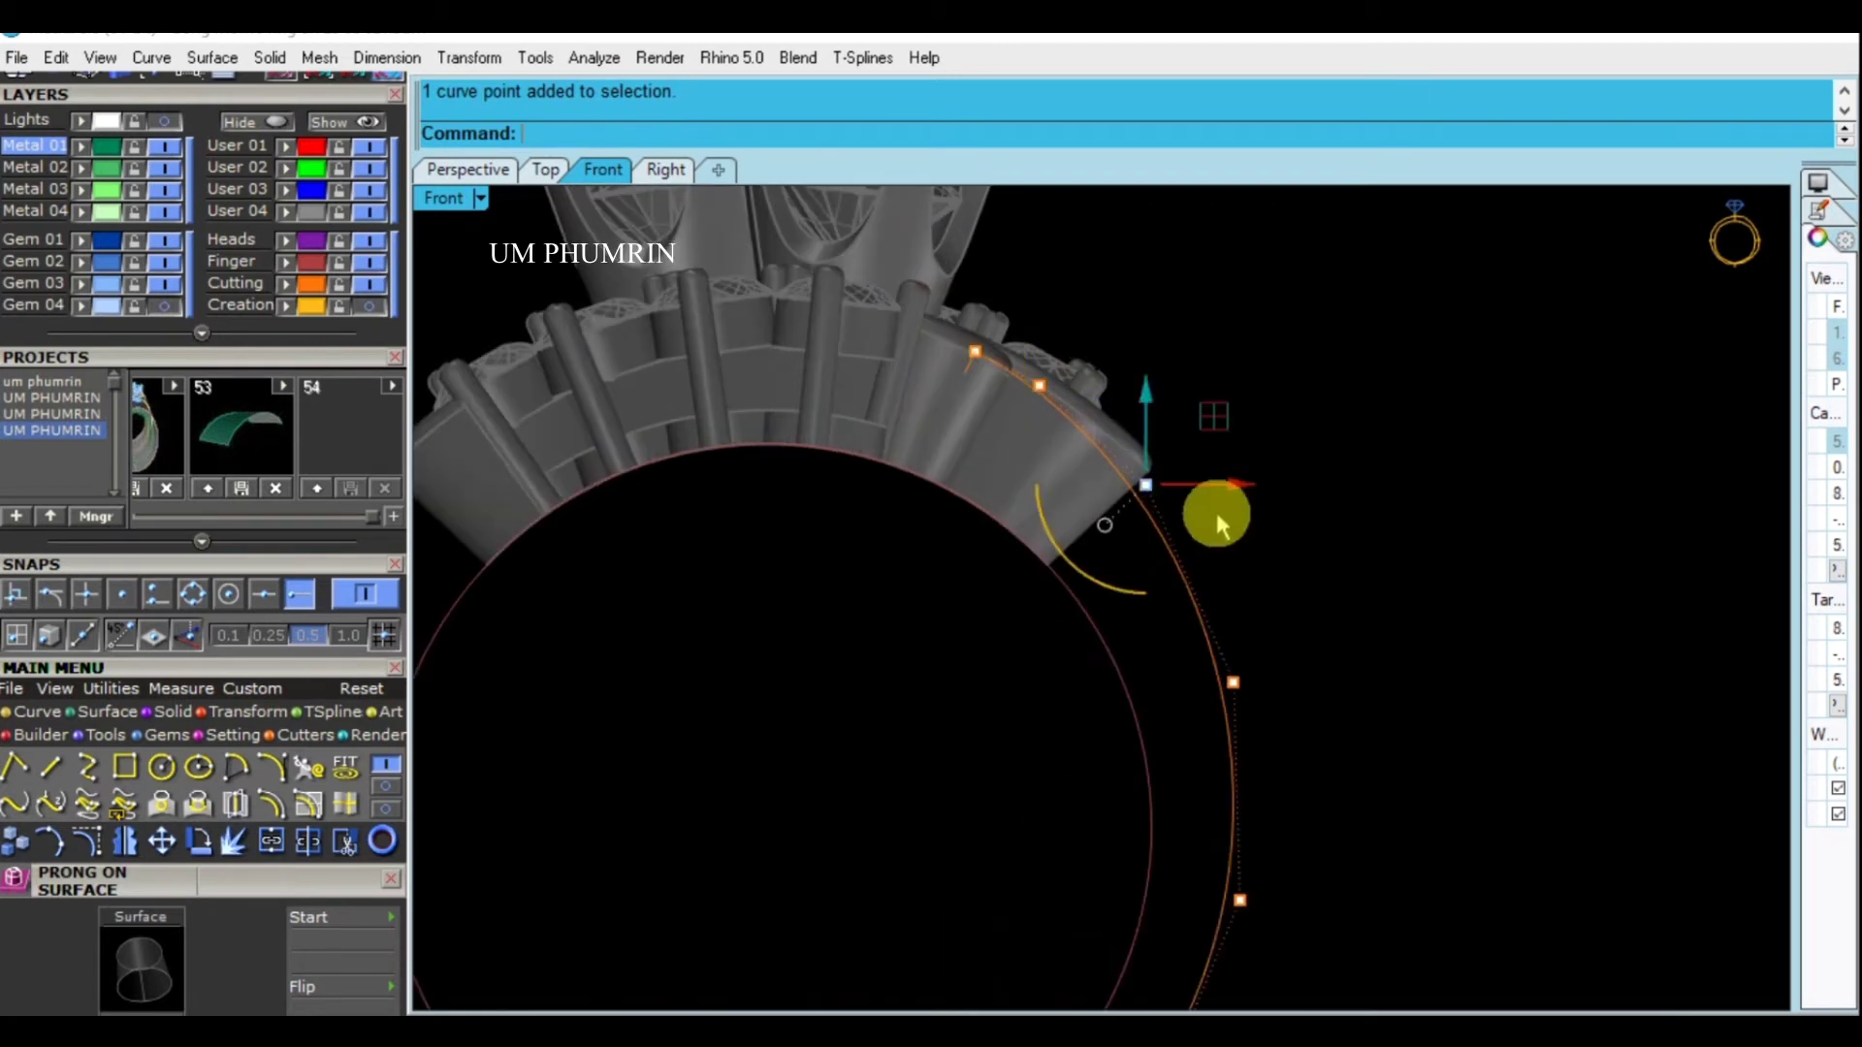
pyautogui.scroll(1, 1213, 487)
pyautogui.moveTo(1212, 487); pyautogui.dragTo(1221, 493)
# Nudge the two upper control points slightly outward to hug the head
pyautogui.scroll(-1, 1155, 451)
pyautogui.scroll(-1, 1130, 456)
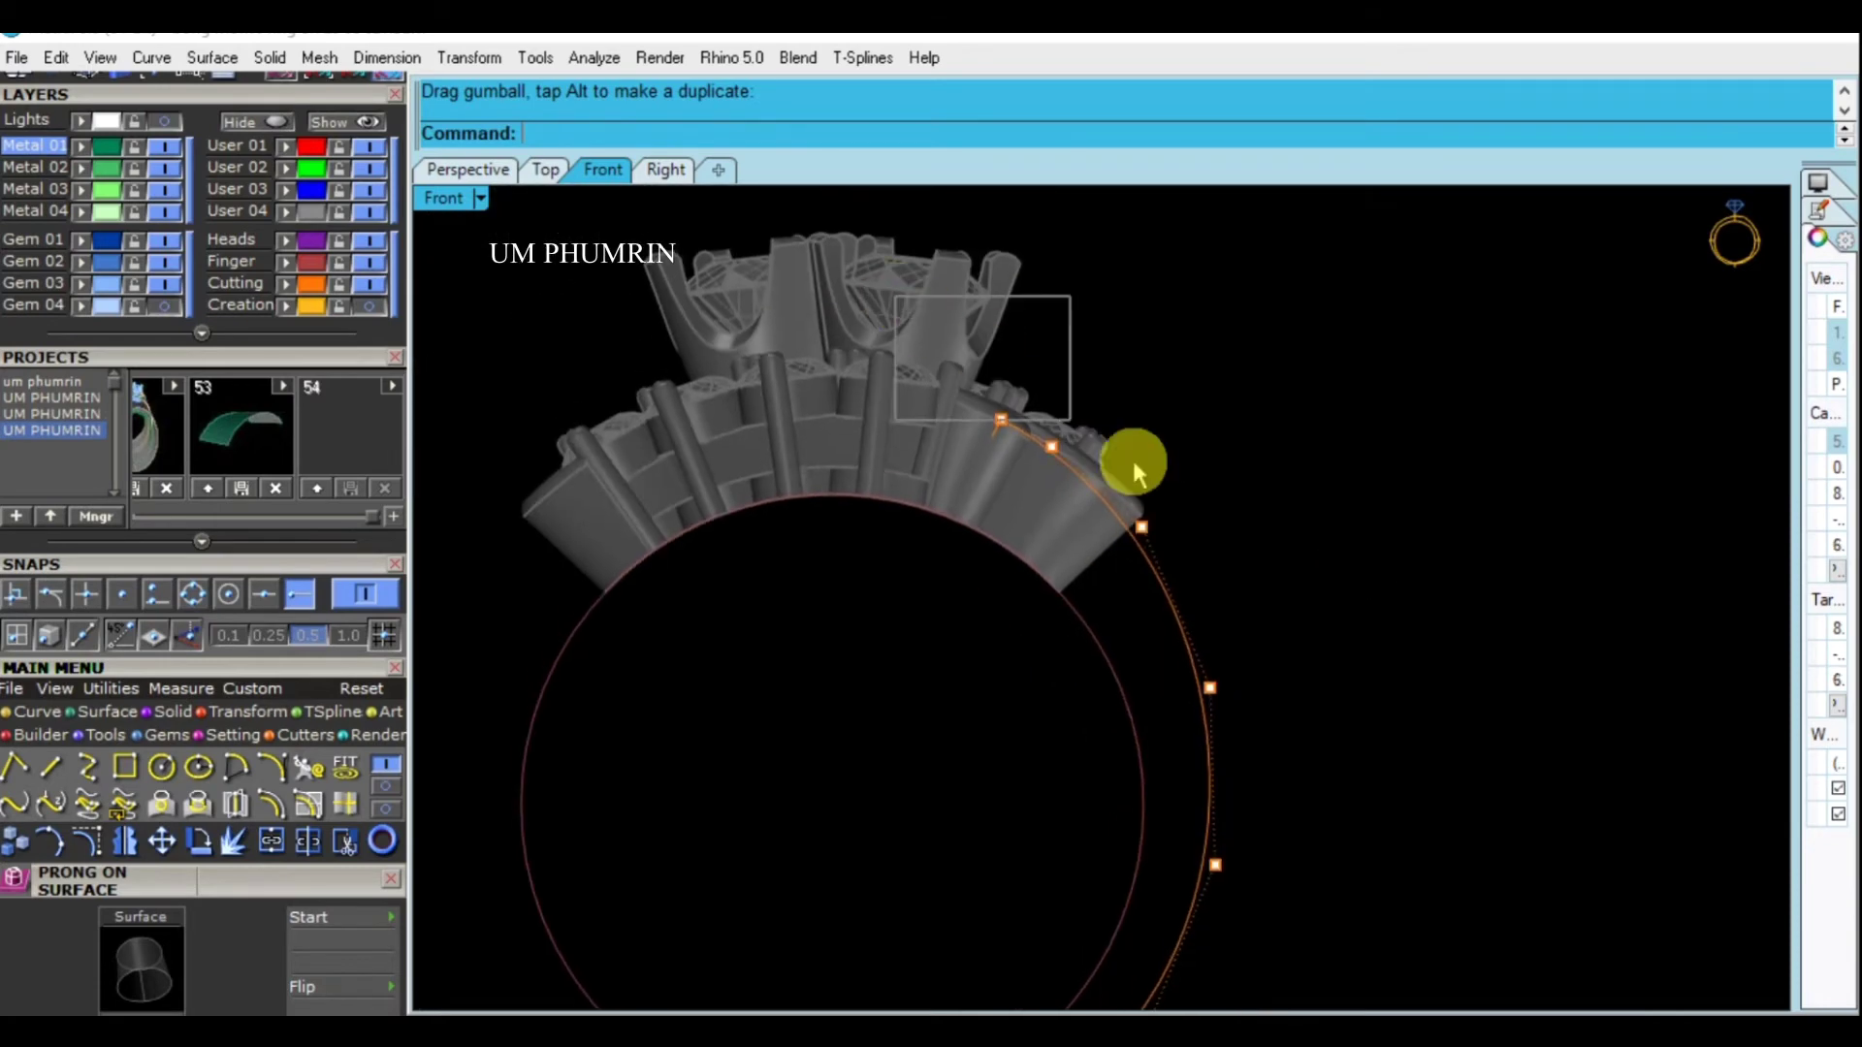
pyautogui.click(1131, 456)
pyautogui.scroll(1, 1125, 461)
pyautogui.scroll(1, 1112, 476)
pyautogui.moveTo(1126, 507); pyautogui.dragTo(1137, 509)
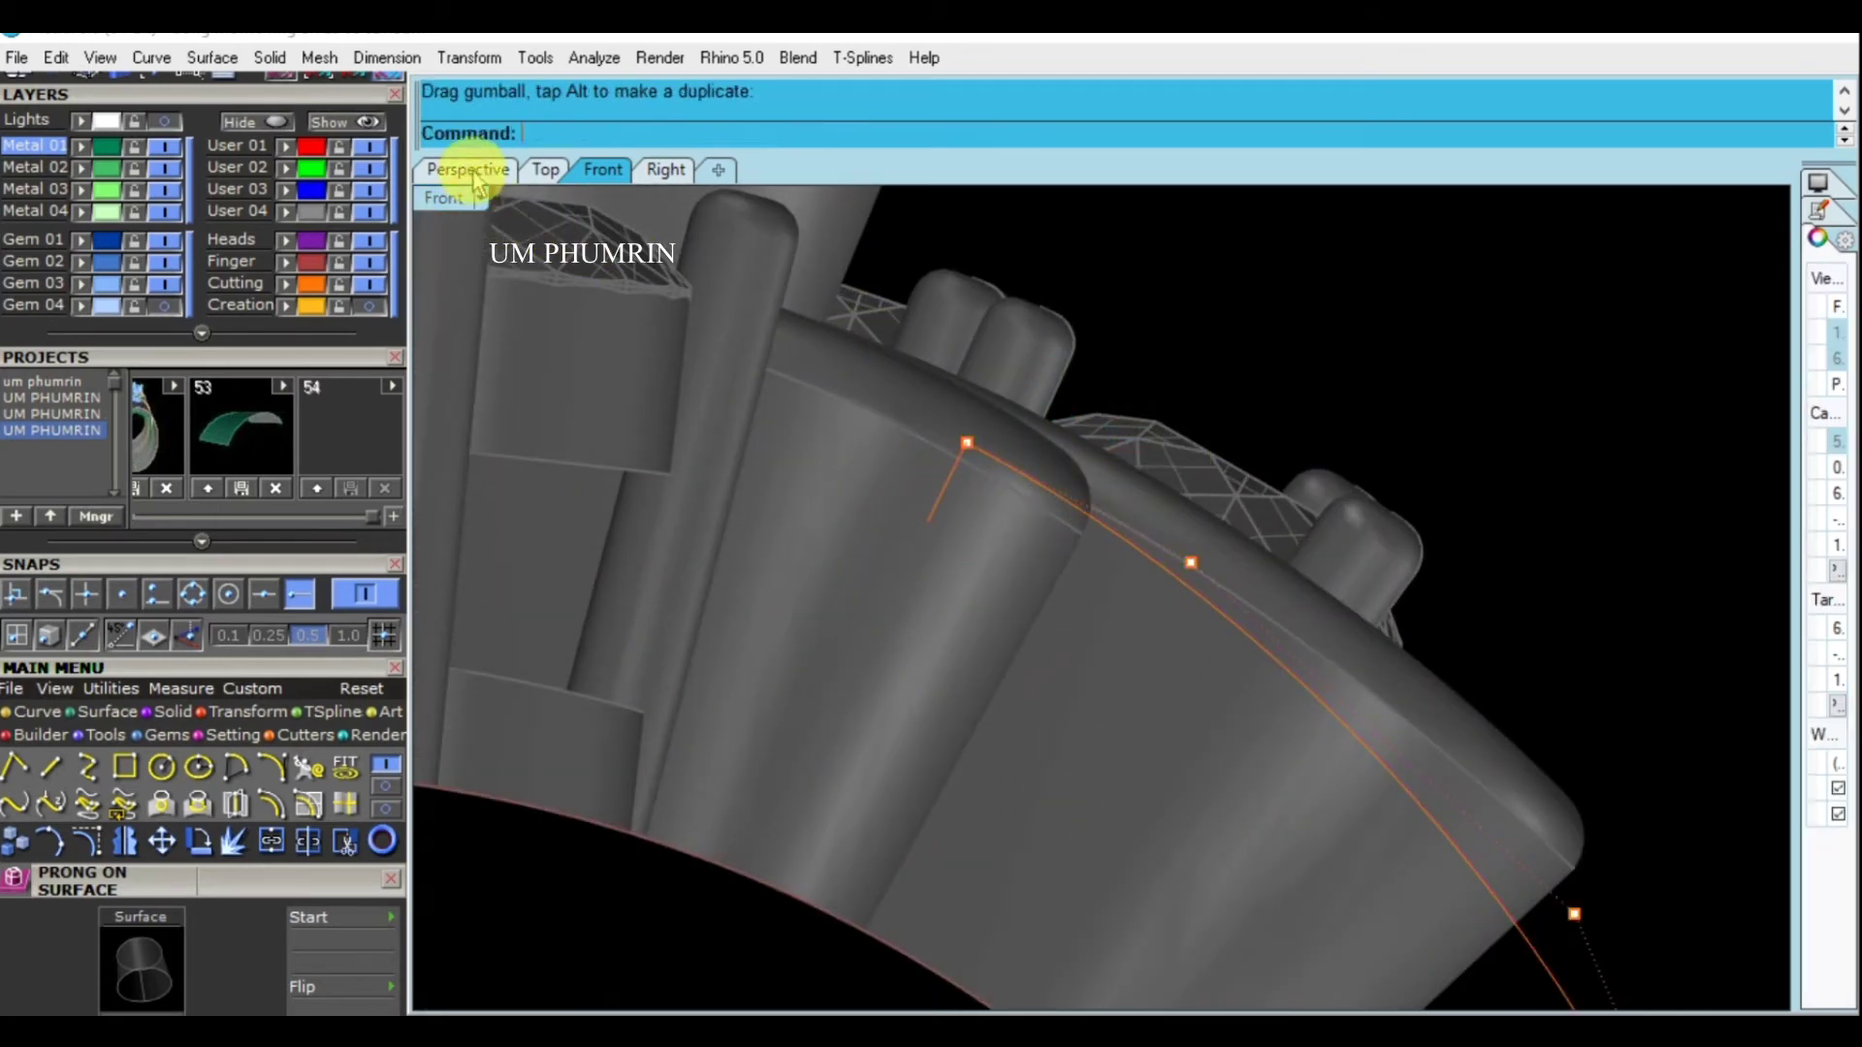
# Inspect the reshaped orange shank curve in the Perspective view
pyautogui.click(468, 168)
pyautogui.click(1126, 582)
pyautogui.moveTo(1133, 588); pyautogui.dragTo(1079, 582, button='right')
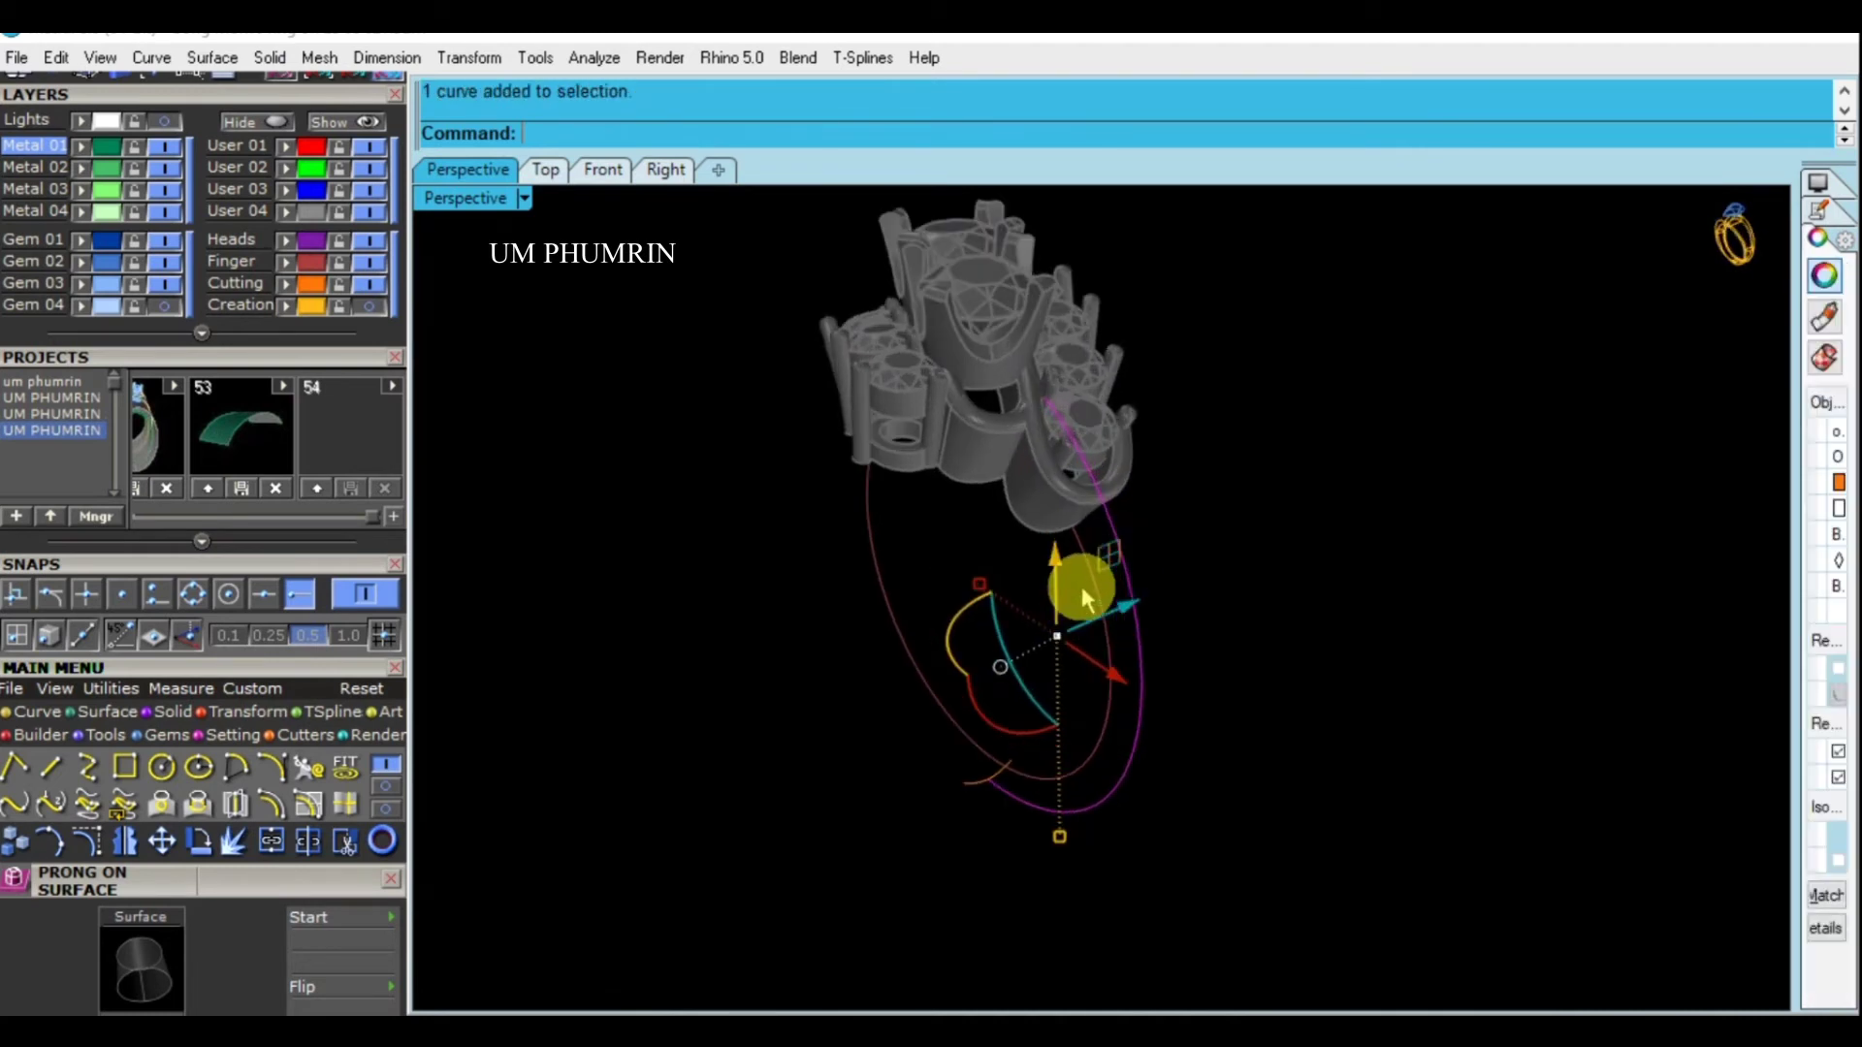
# Sweep the shank profile along the rail curves with sw1 (gvSweepHistory)
pyautogui.moveTo(614, 291); pyautogui.dragTo(1280, 914)
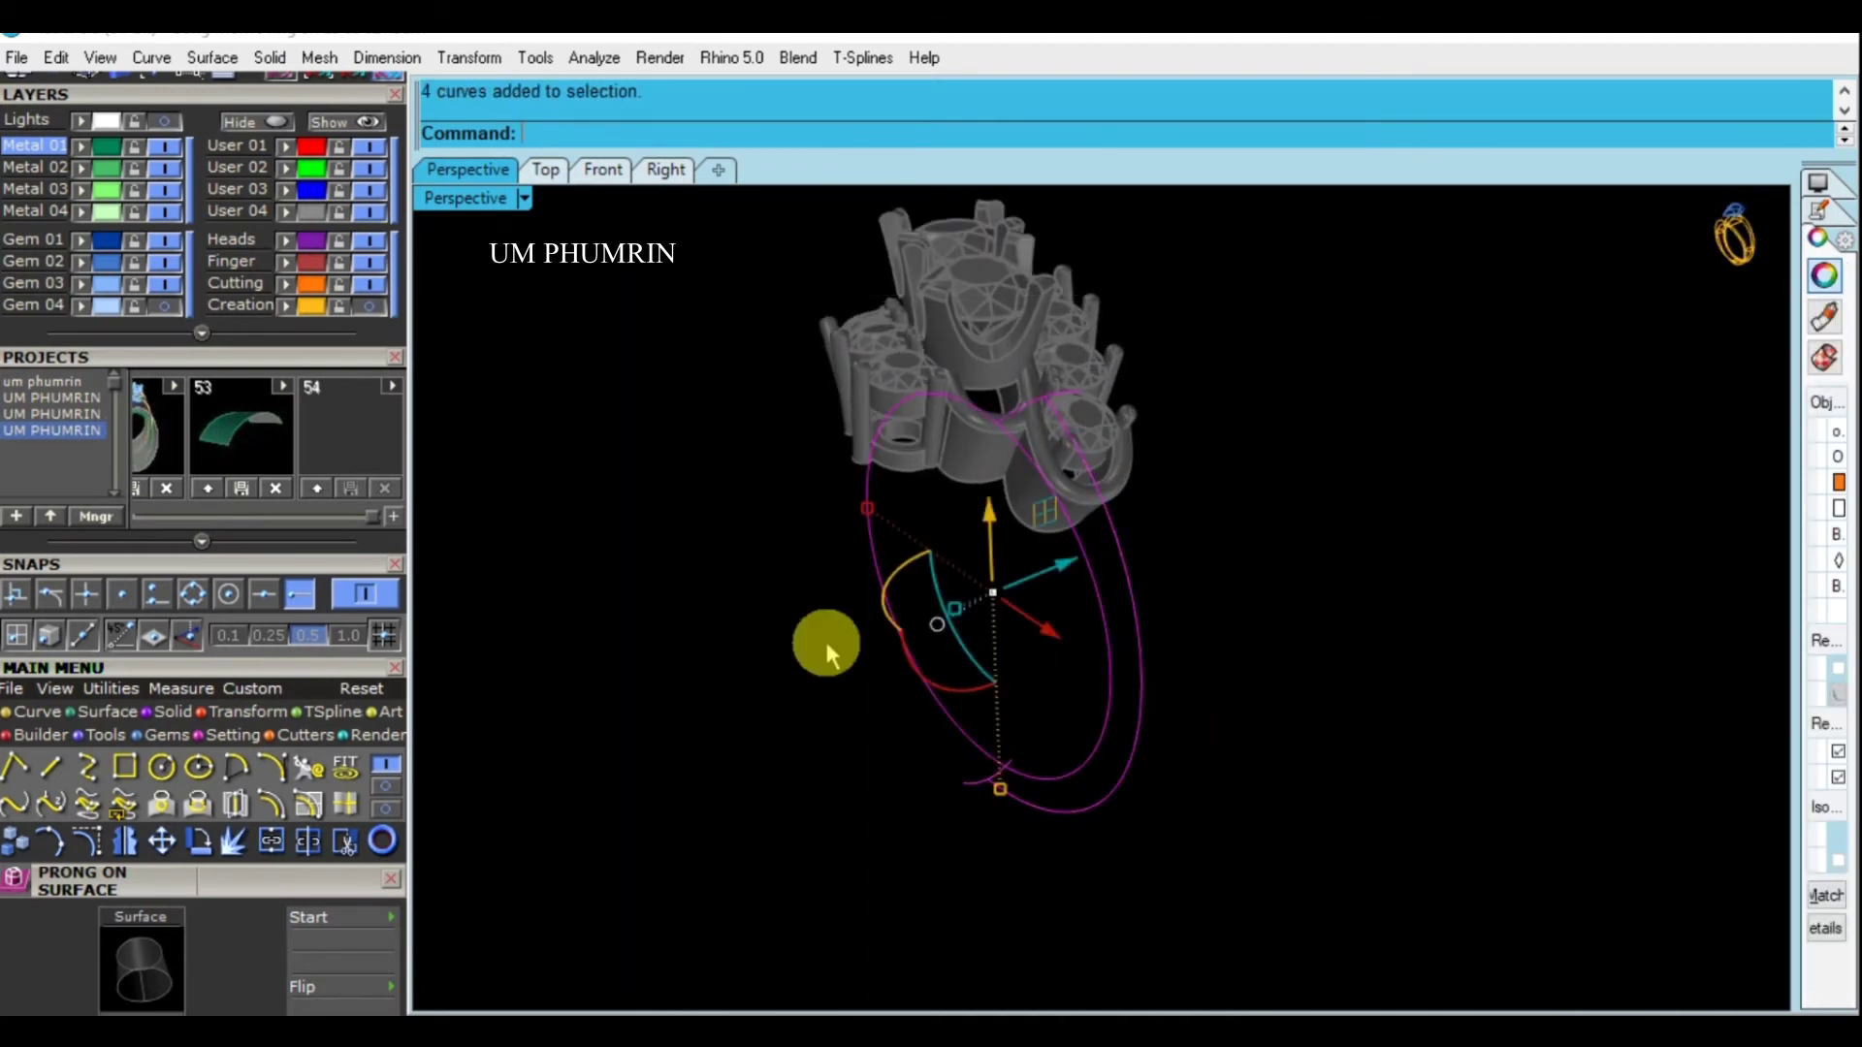
pyautogui.keyDown('ctrl'); pyautogui.click(868, 502); pyautogui.keyUp('ctrl')
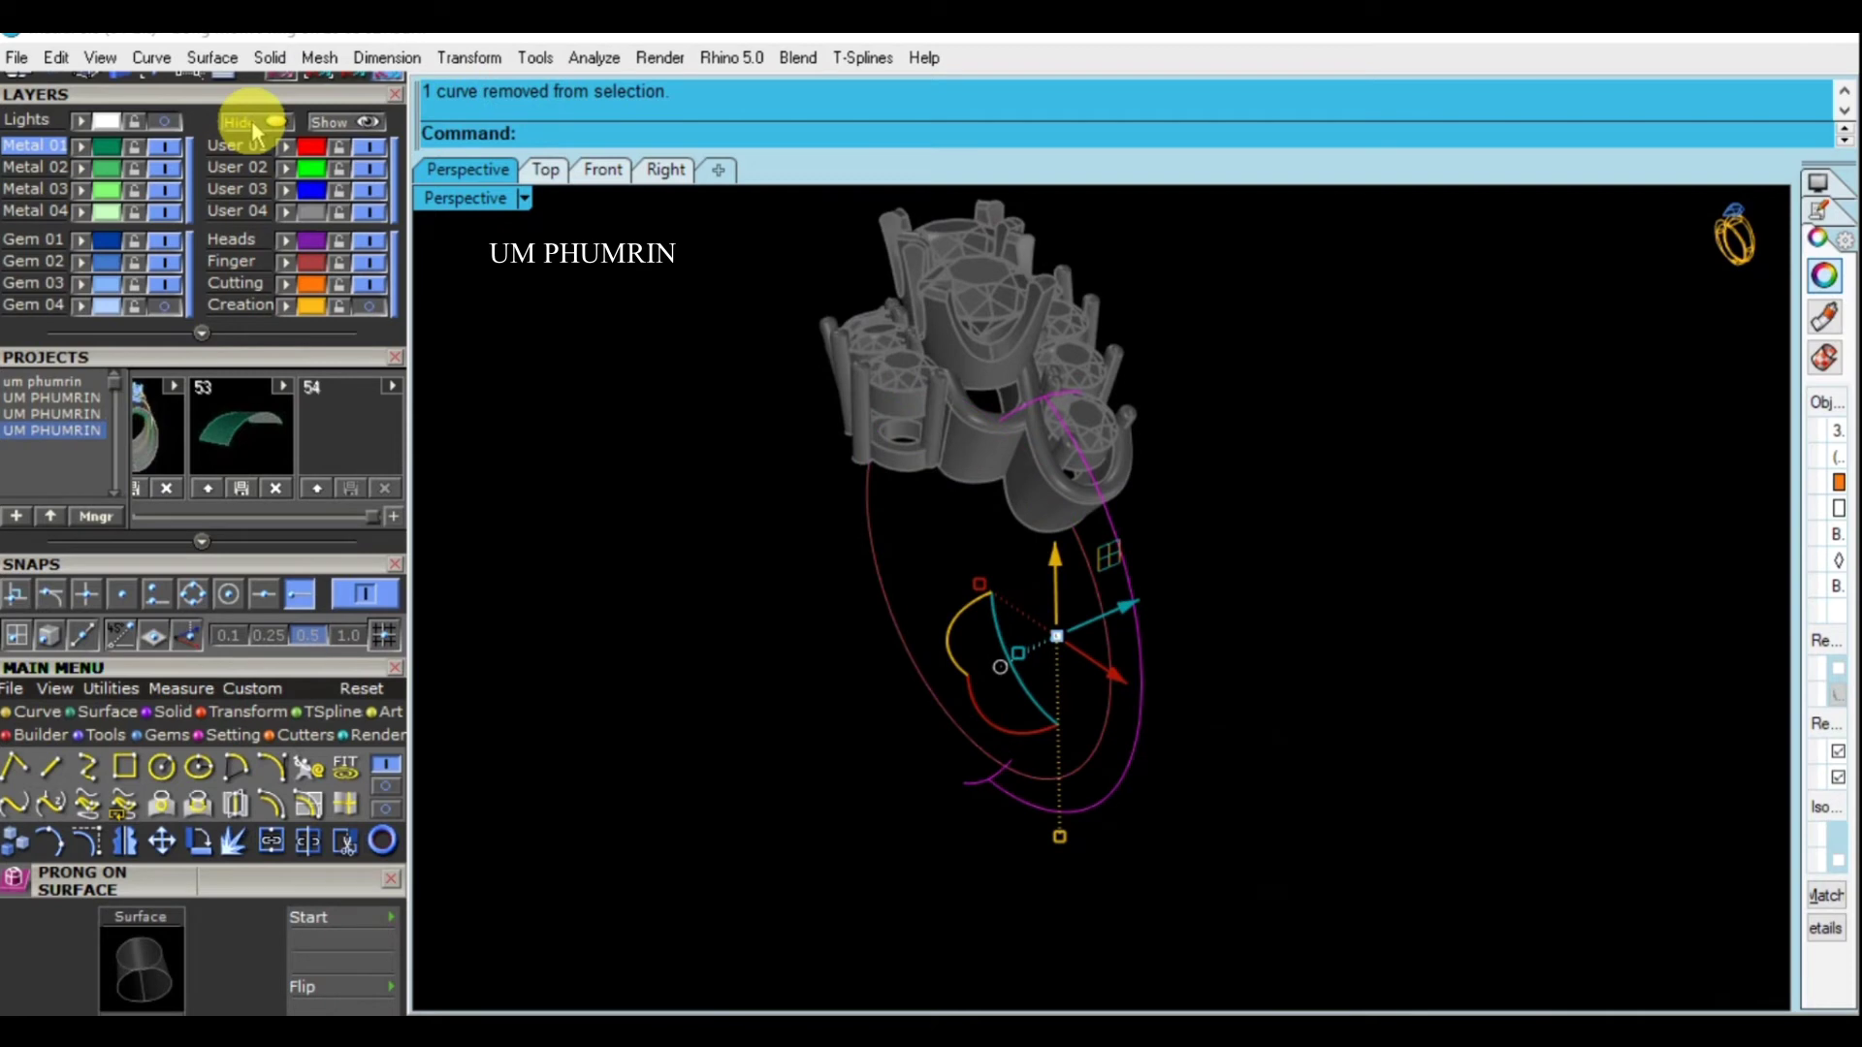
pyautogui.keyDown('shift'); pyautogui.click(1139, 677); pyautogui.keyUp('shift')
pyautogui.write('sw1')
pyautogui.press('Return')
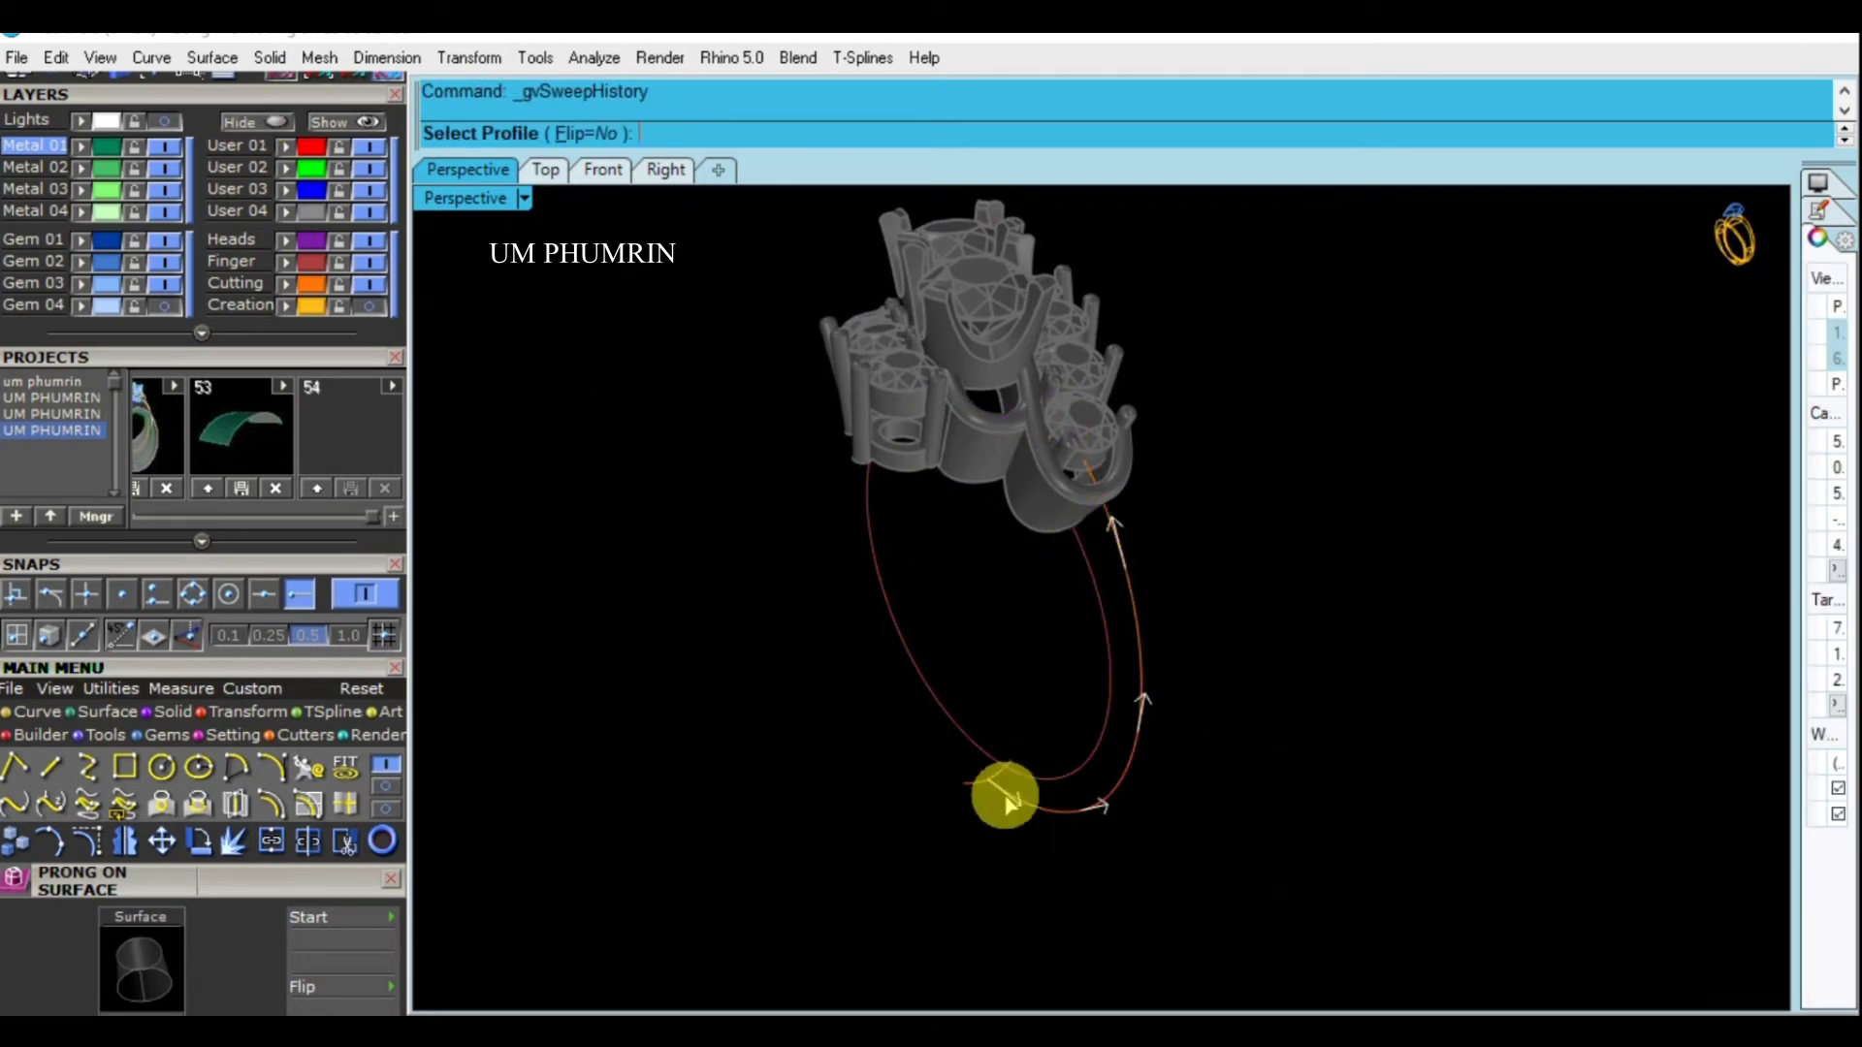
pyautogui.click(994, 775)
pyautogui.press('Return')
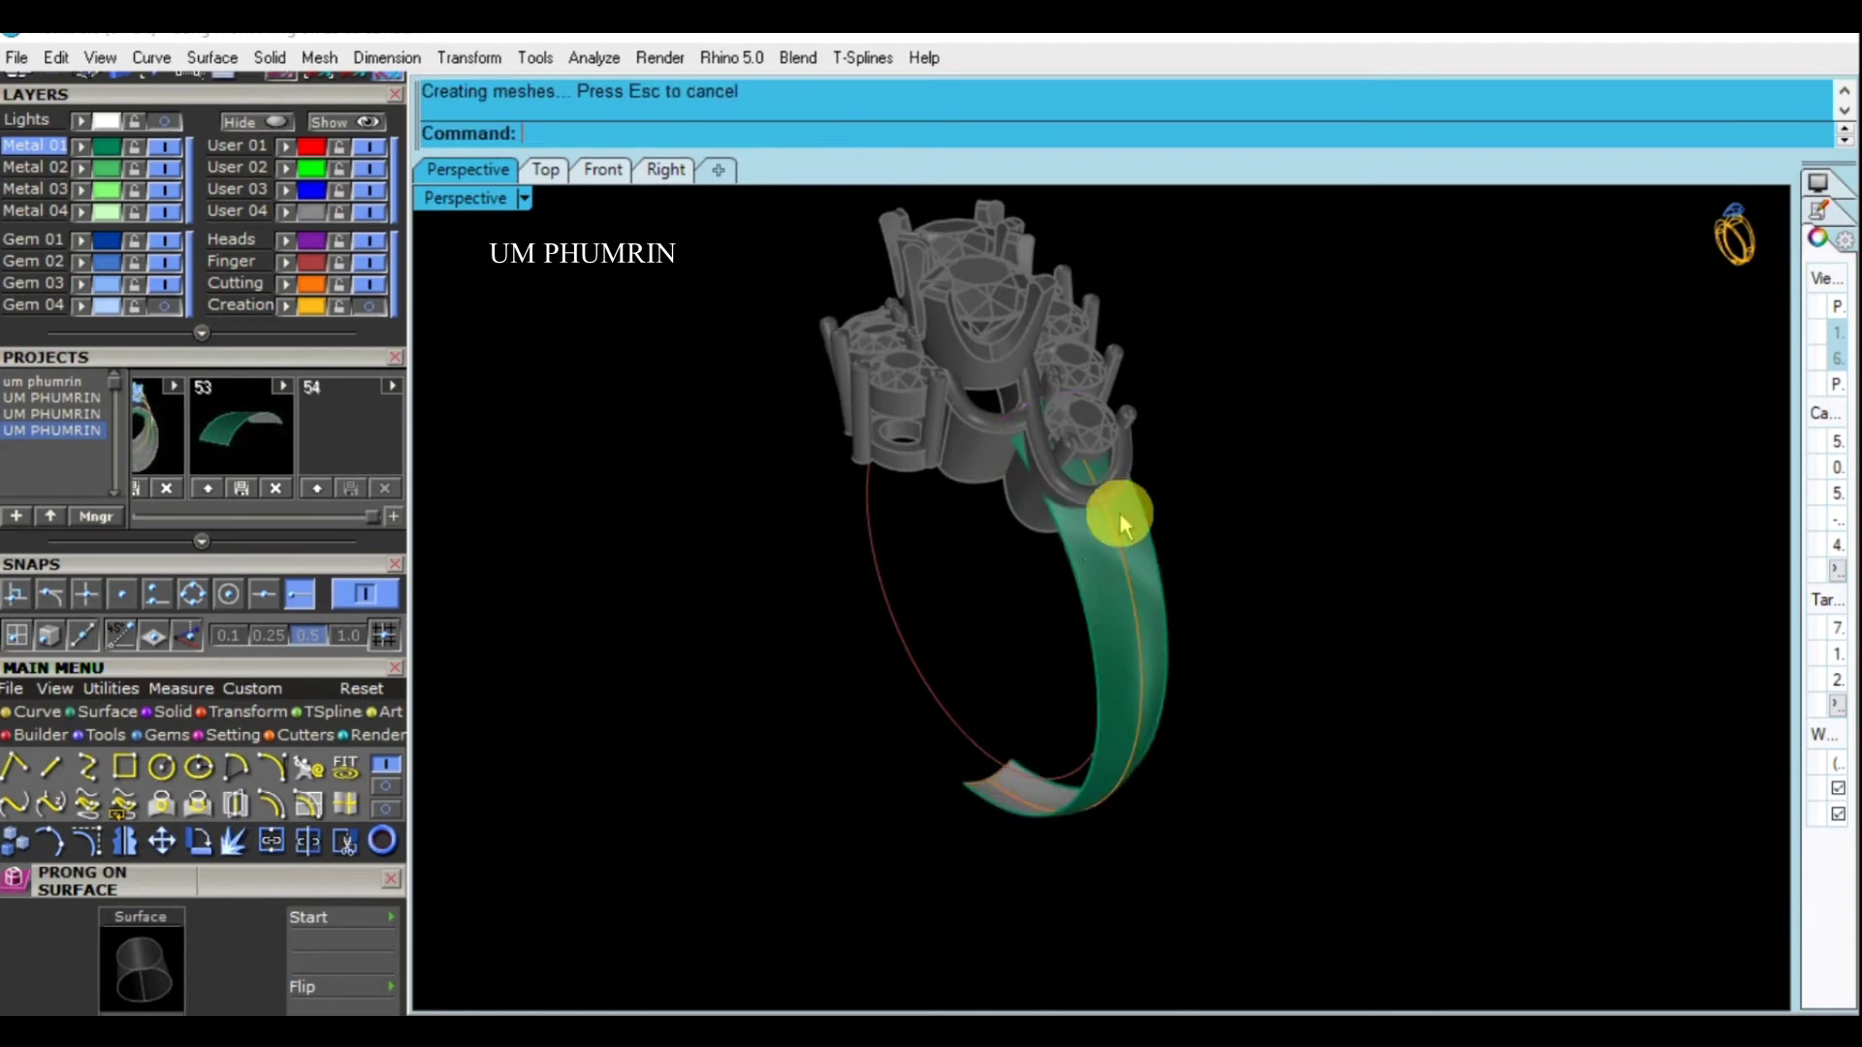
# Turn off the shank's isocurves, unlock all parts and select everything except the shank
pyautogui.click(1094, 569)
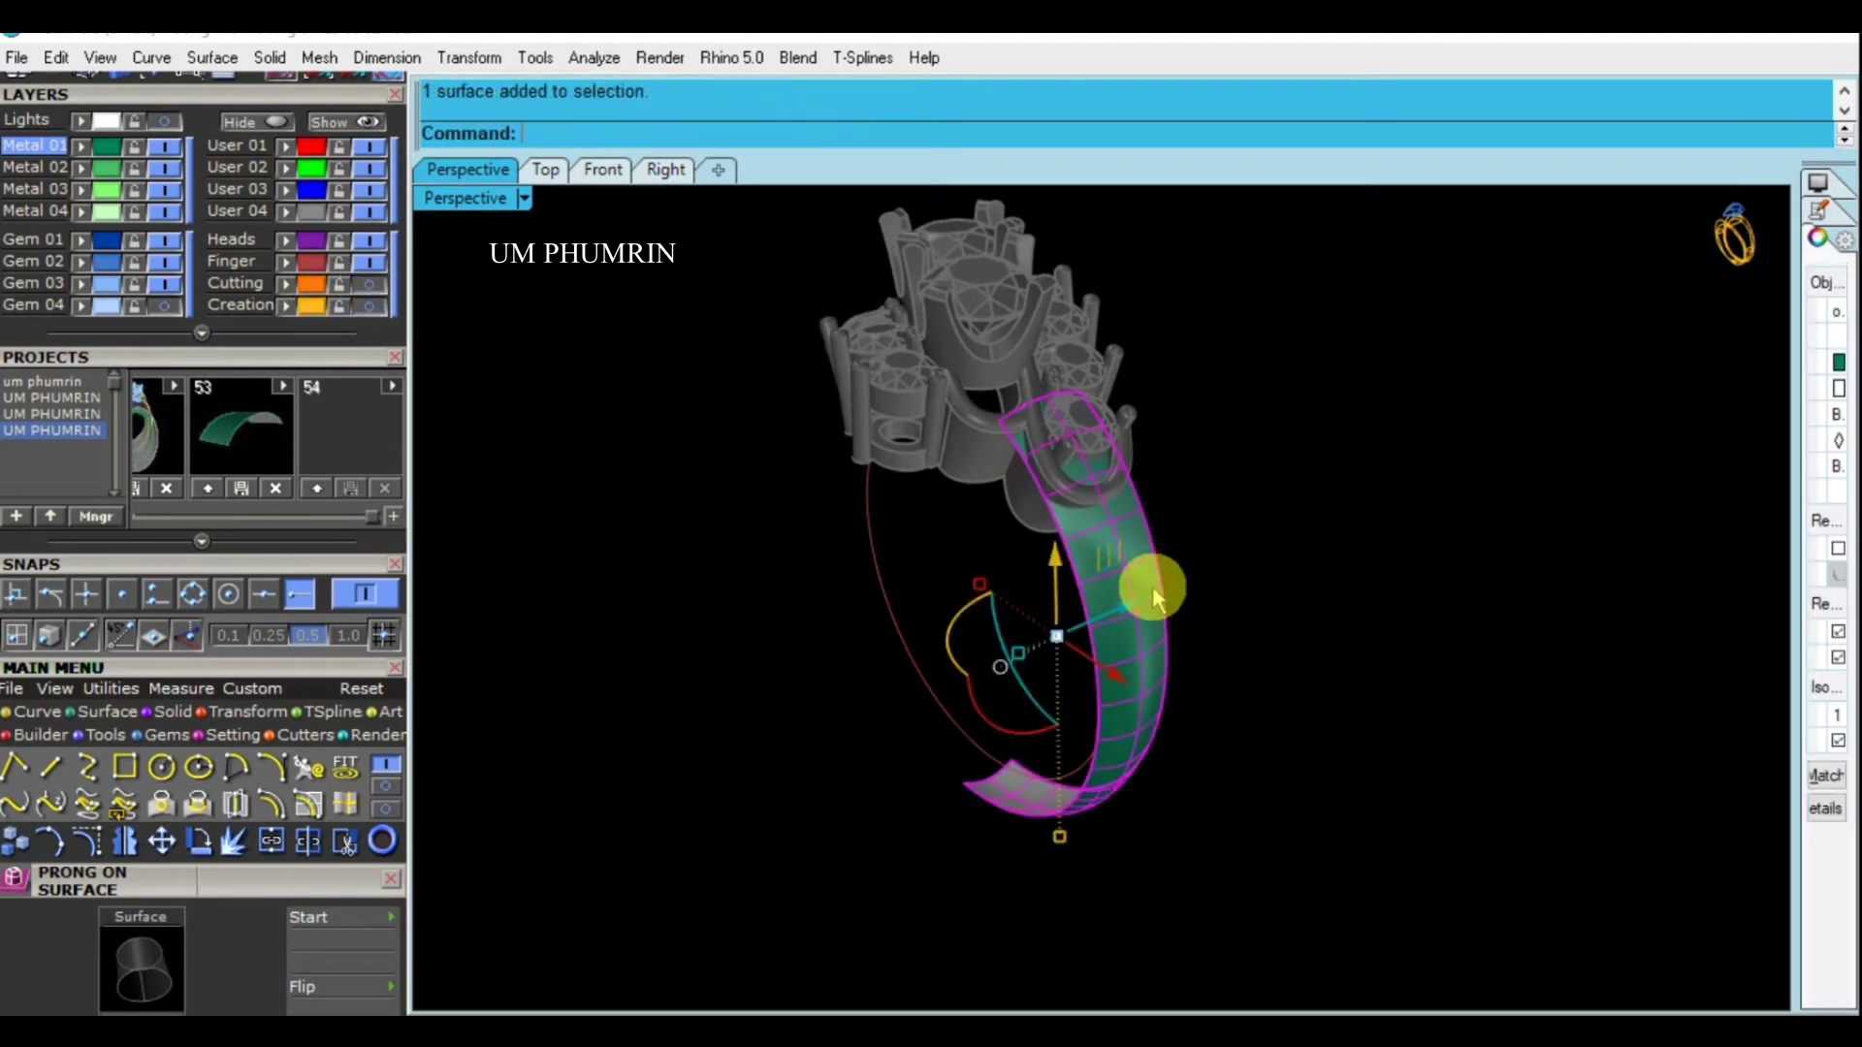
pyautogui.click(1837, 858)
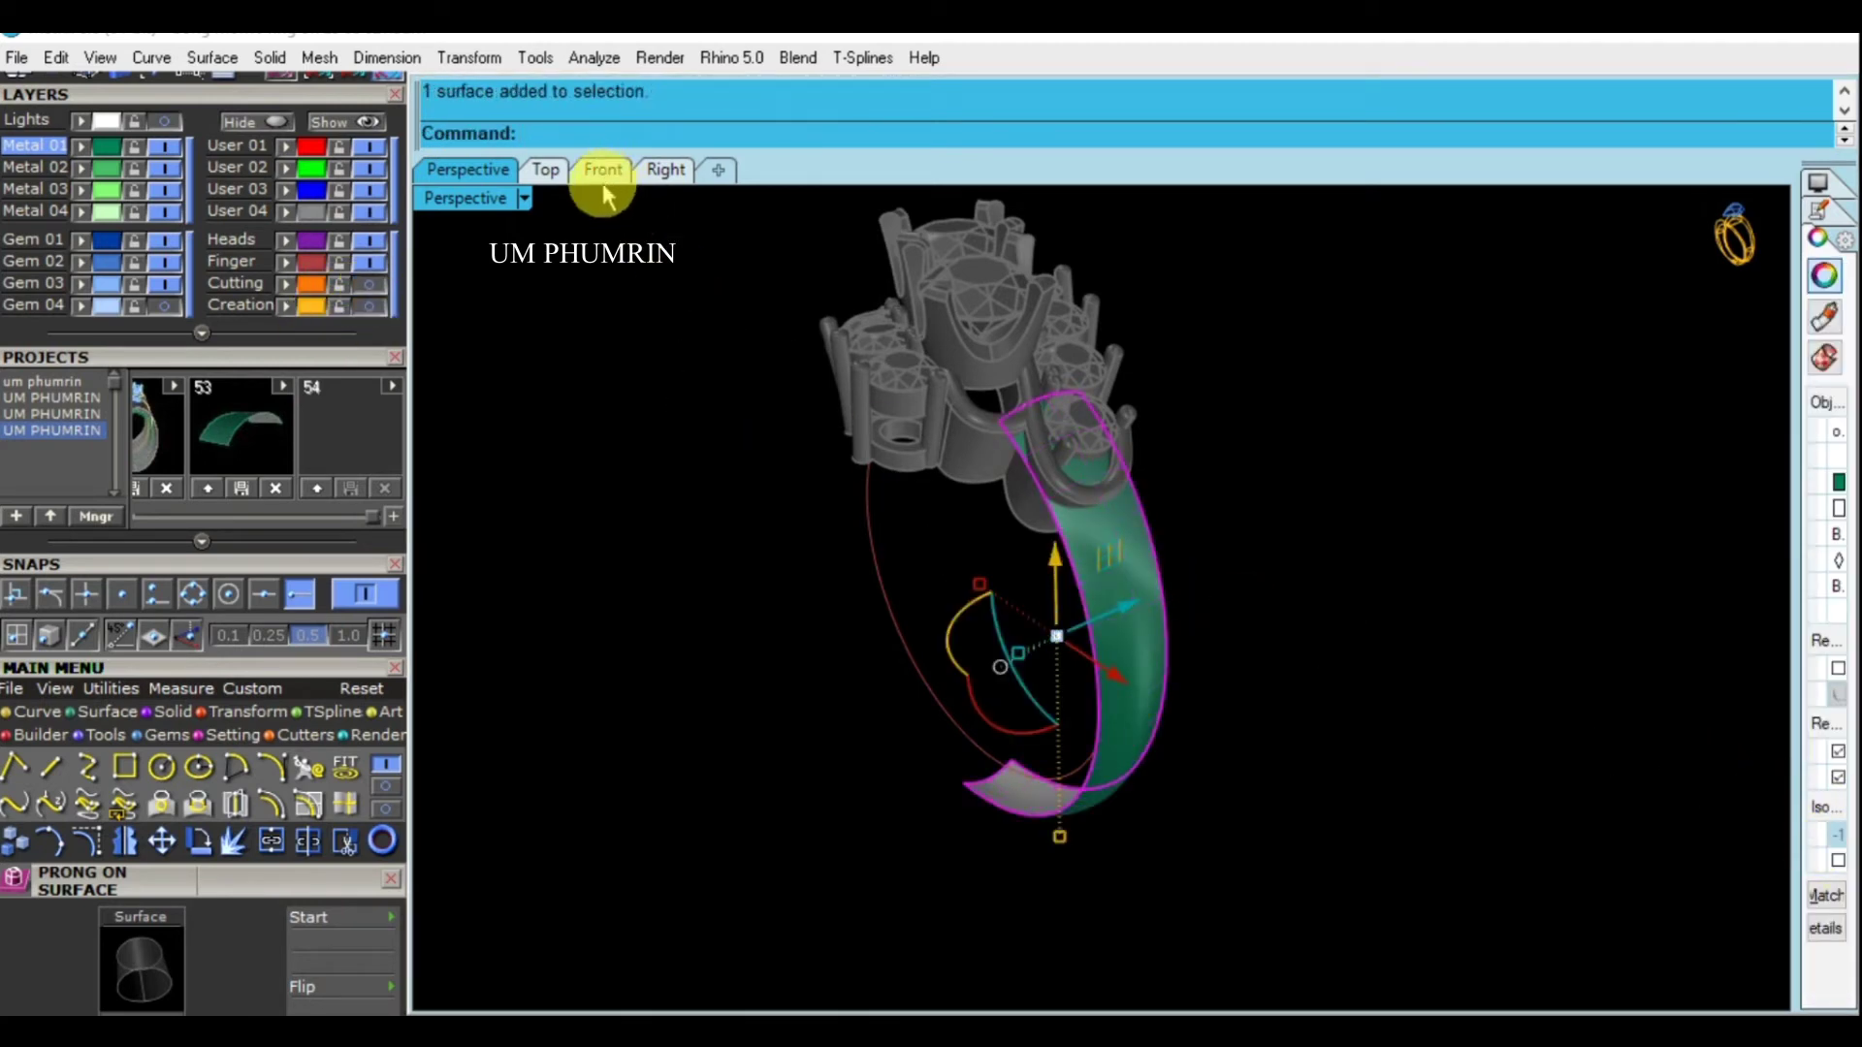
pyautogui.moveTo(648, 388); pyautogui.dragTo(1060, 540, button='right')
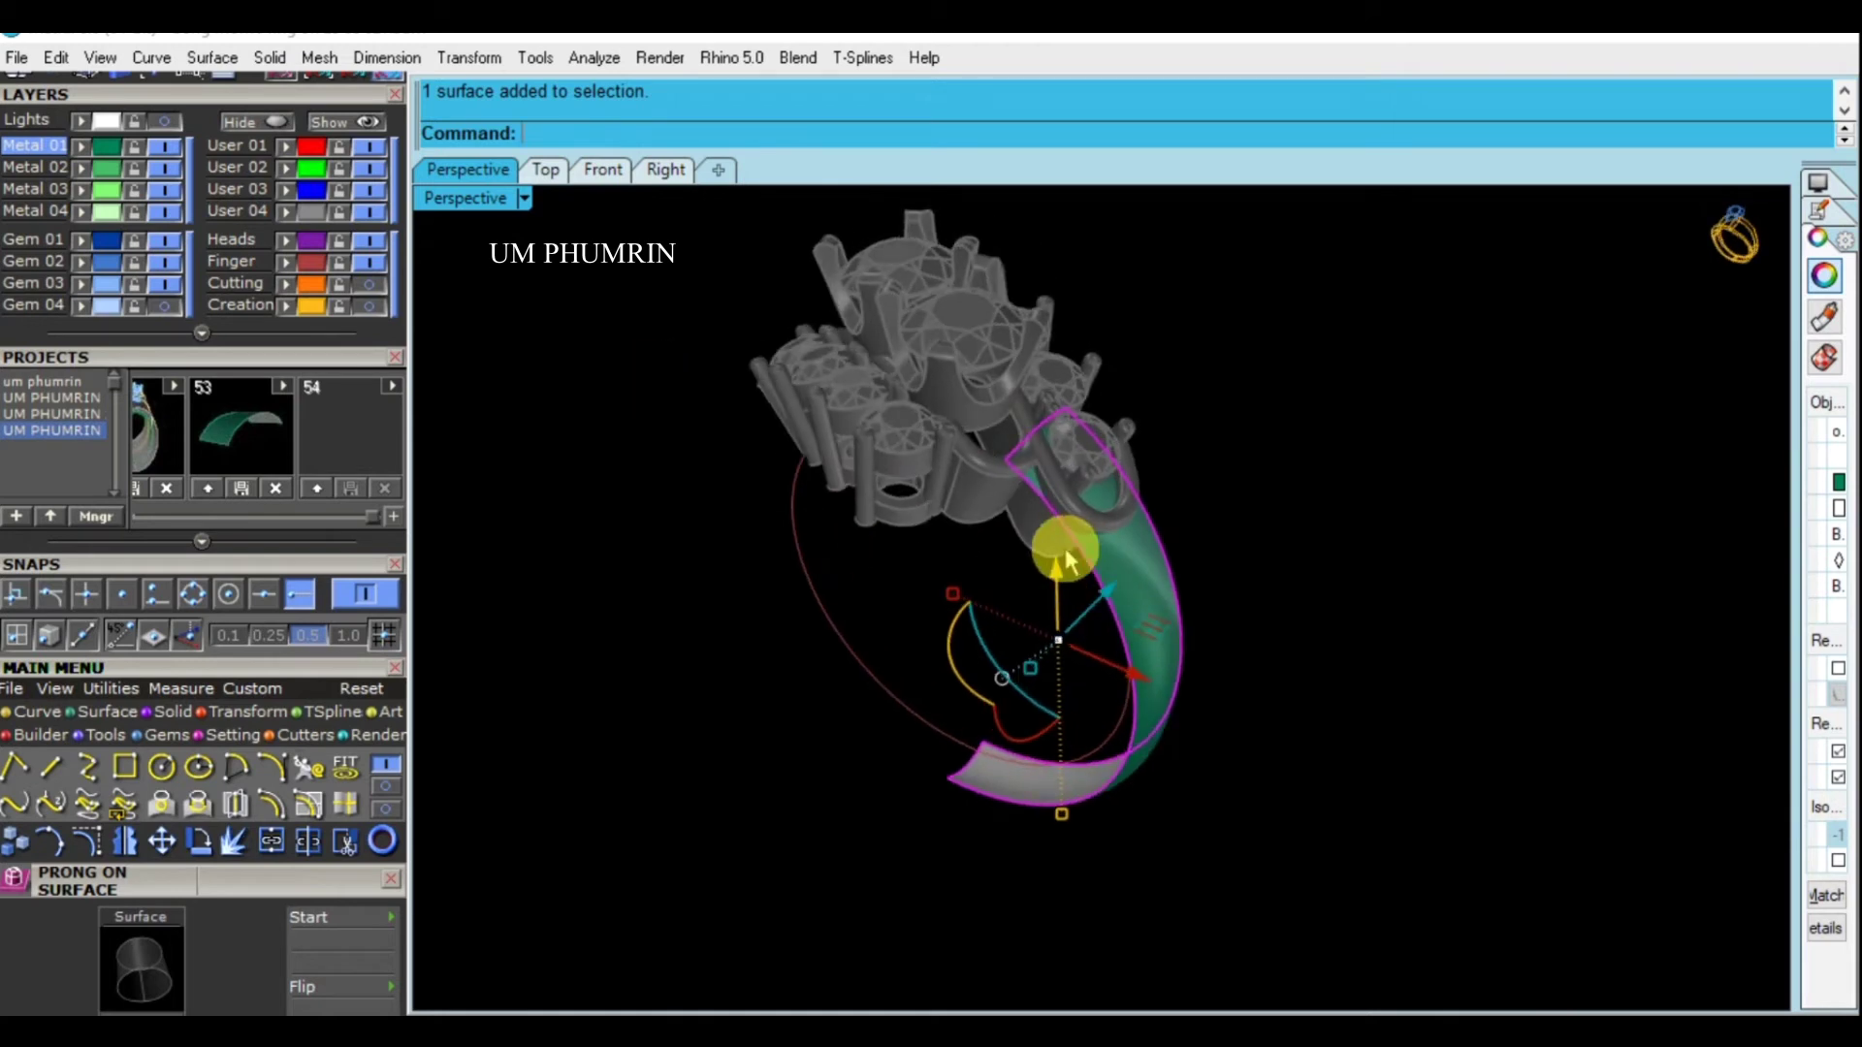
pyautogui.hotkey('ctrl', 'alt', 'l')
pyautogui.hotkey('ctrl', 'a')
pyautogui.click(252, 124)
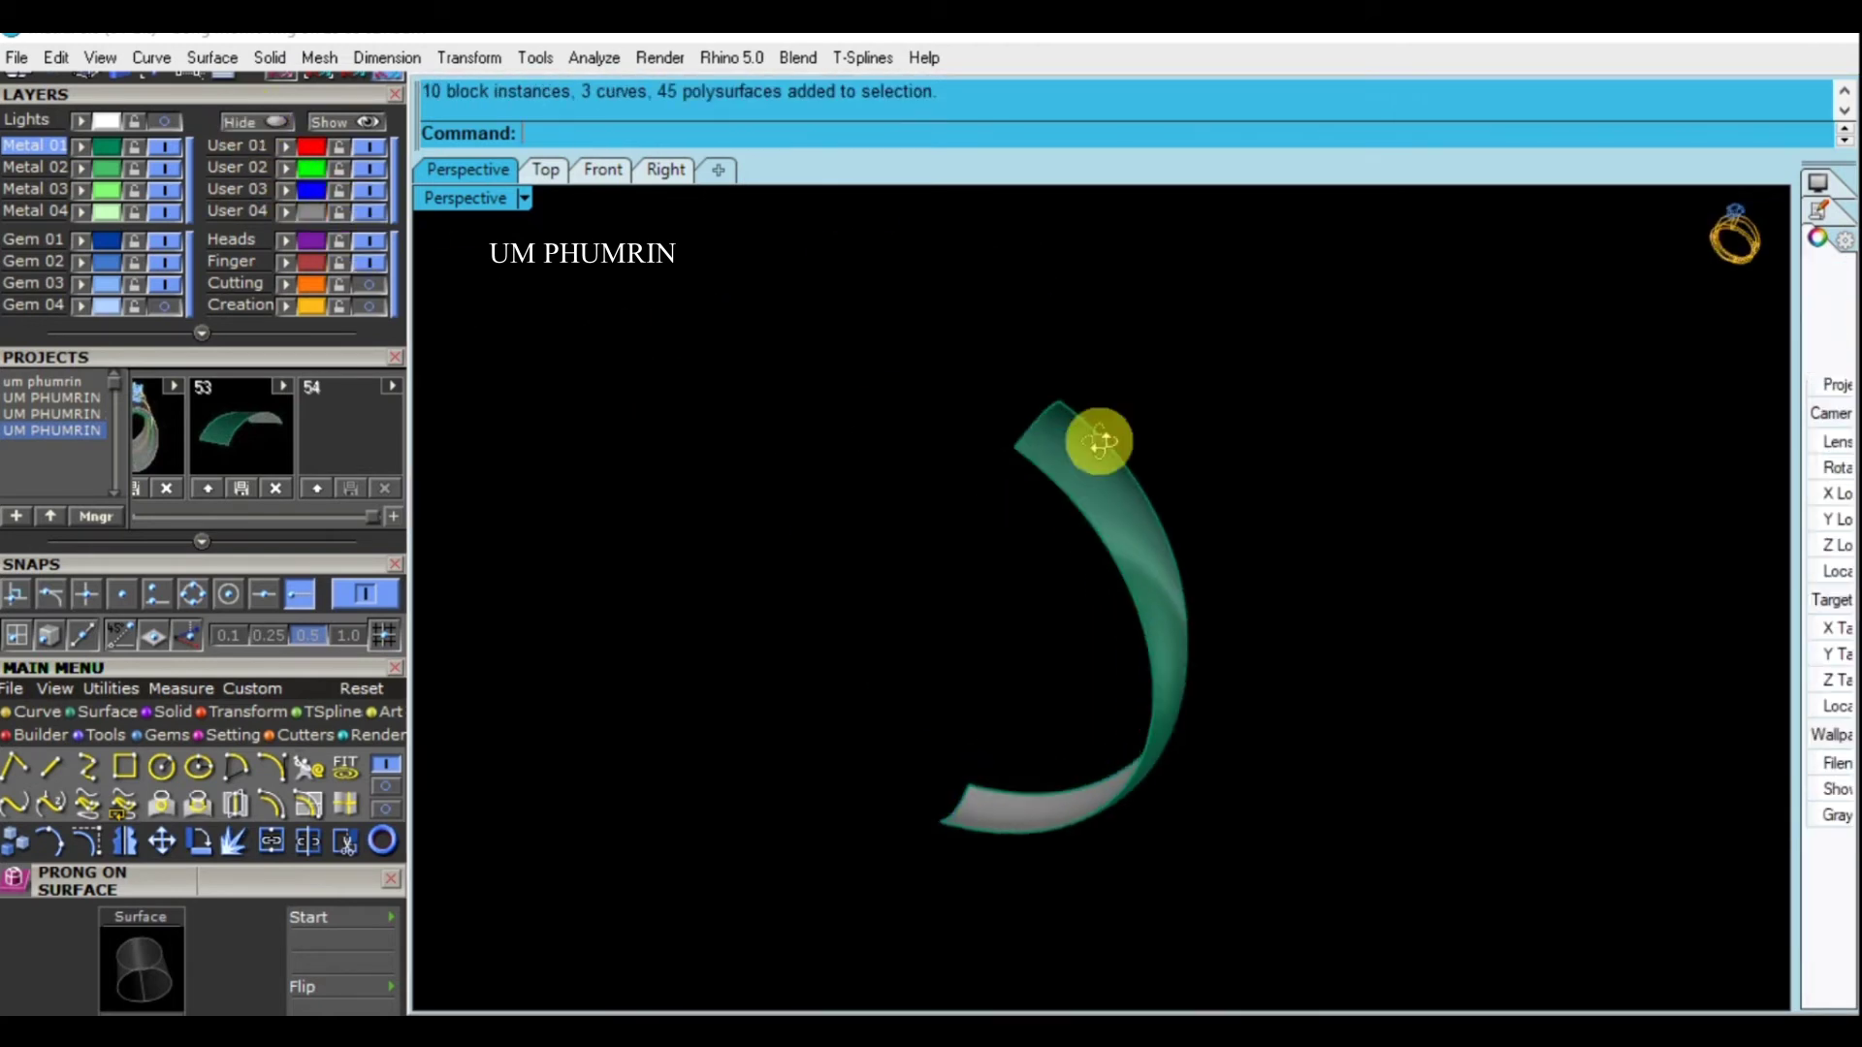
# Duplicate the shank's outer edge with DupEdge and loft the duplicated edges
pyautogui.moveTo(1098, 437); pyautogui.dragTo(1065, 578, button='right')
pyautogui.write('dupedge')
pyautogui.press('Return')
pyautogui.click(1138, 556)
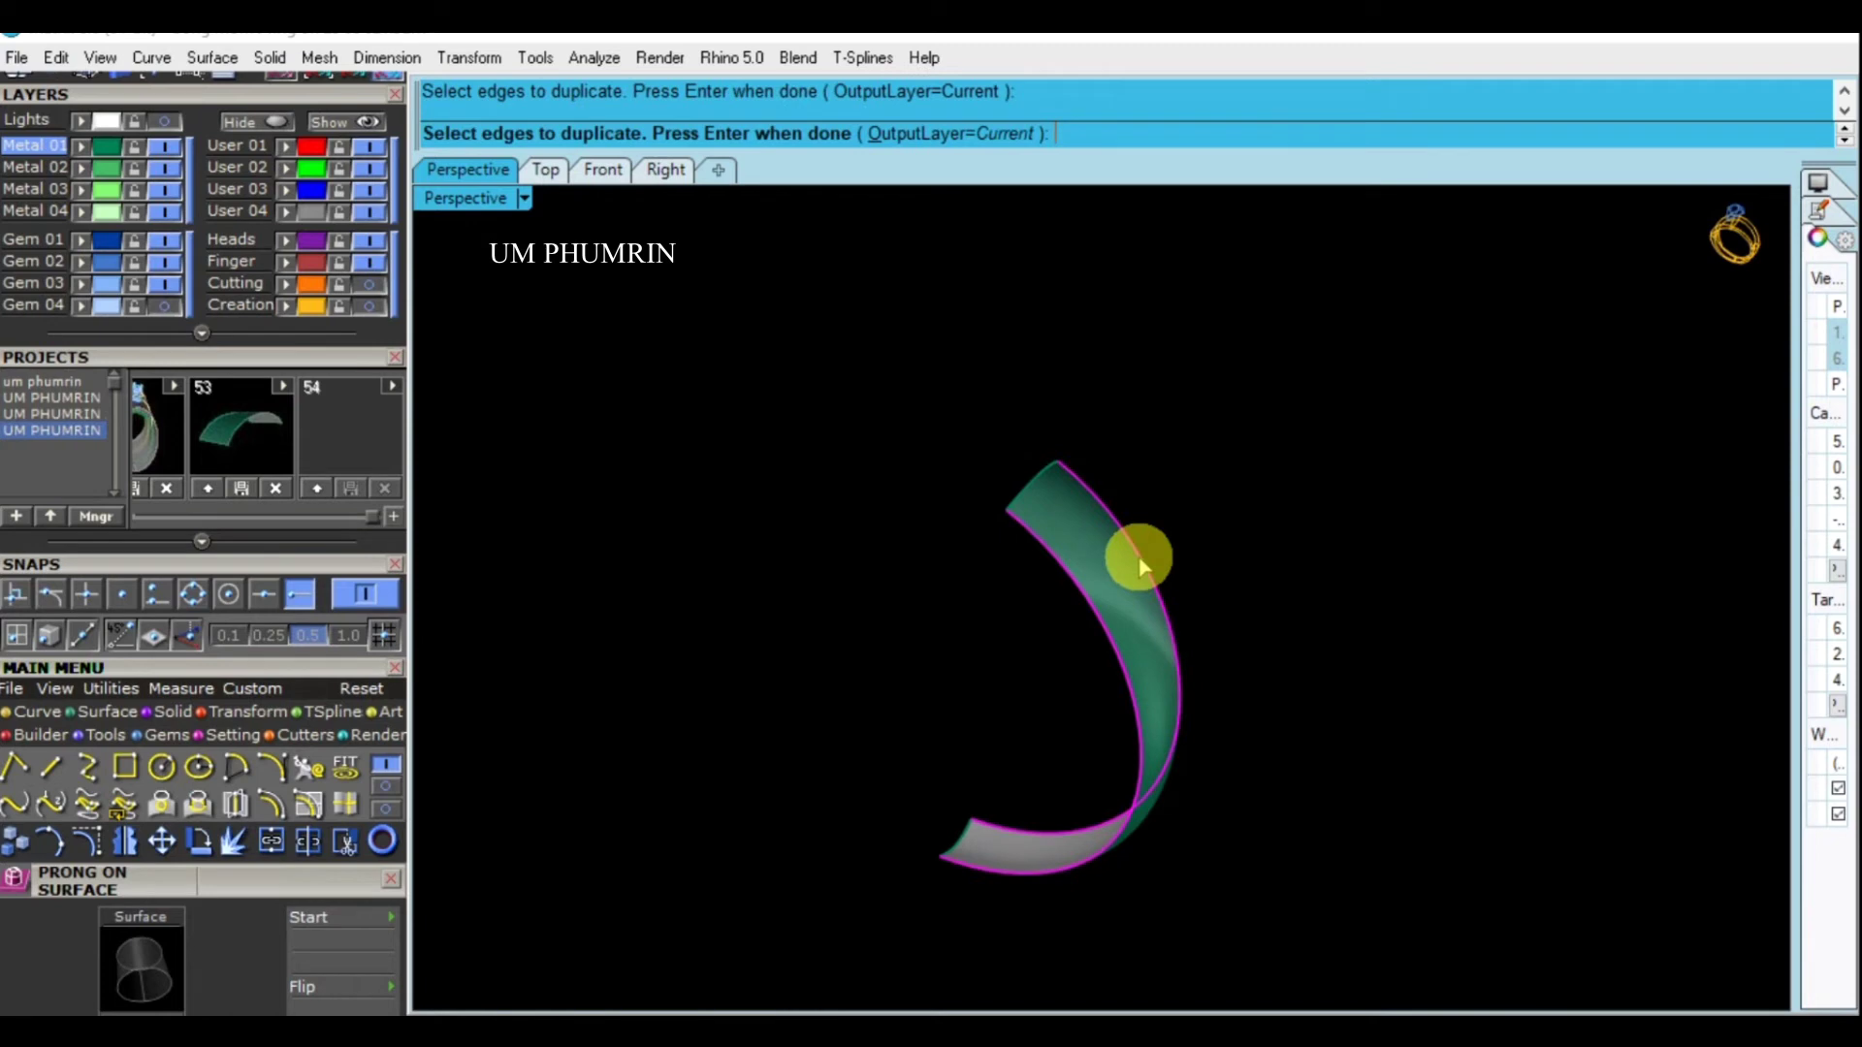
pyautogui.press('Return')
pyautogui.write('loft')
pyautogui.press('Return')
pyautogui.press('Return')
pyautogui.press('Delete')
# Offset the band surface by 3 with OffsetSrf, redoing it and deleting the unwanted offset
pyautogui.moveTo(1090, 627)
pyautogui.mouseDown(button='right')
pyautogui.moveTo(1096, 597)
pyautogui.moveTo(1248, 518)
pyautogui.mouseUp(button='right')
pyautogui.click(1248, 518)
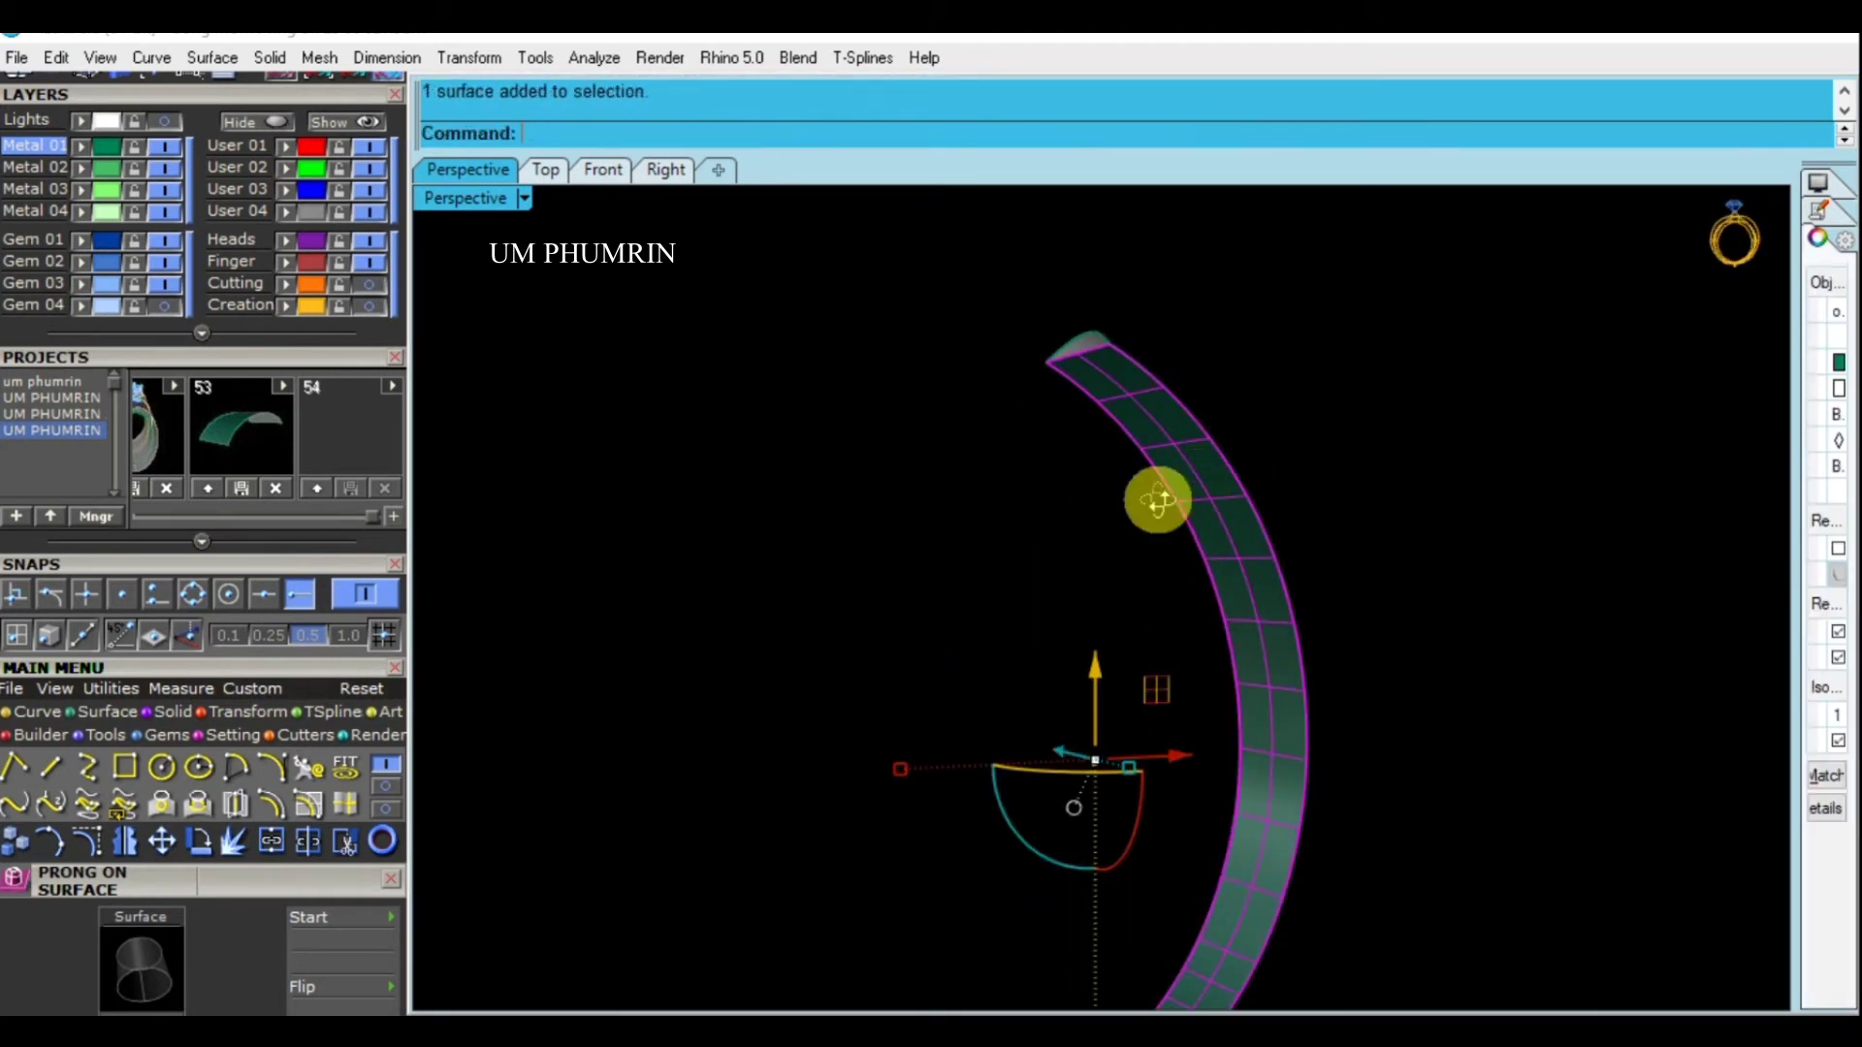
pyautogui.click(359, 121)
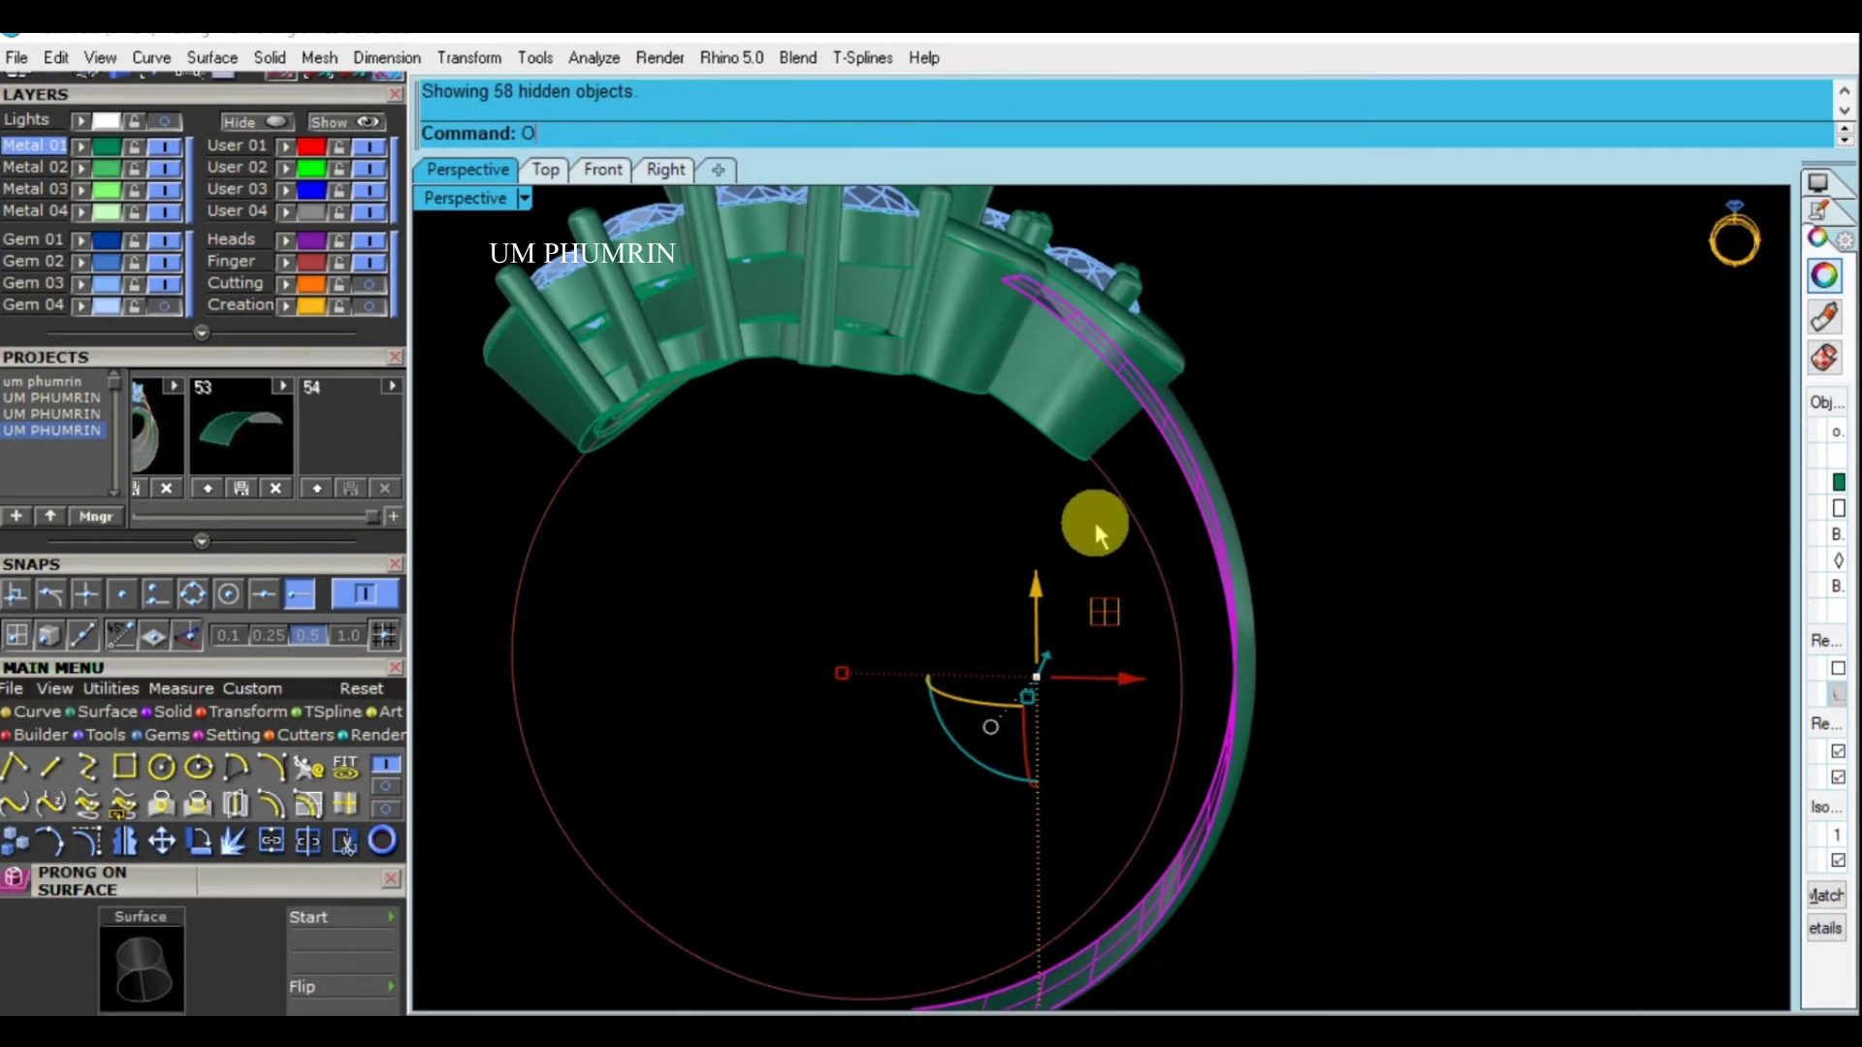
pyautogui.write('ffsetsrf')
pyautogui.press('Return')
pyautogui.moveTo(1089, 520); pyautogui.dragTo(1125, 516, button='right')
pyautogui.click(1125, 516)
pyautogui.click(1125, 517)
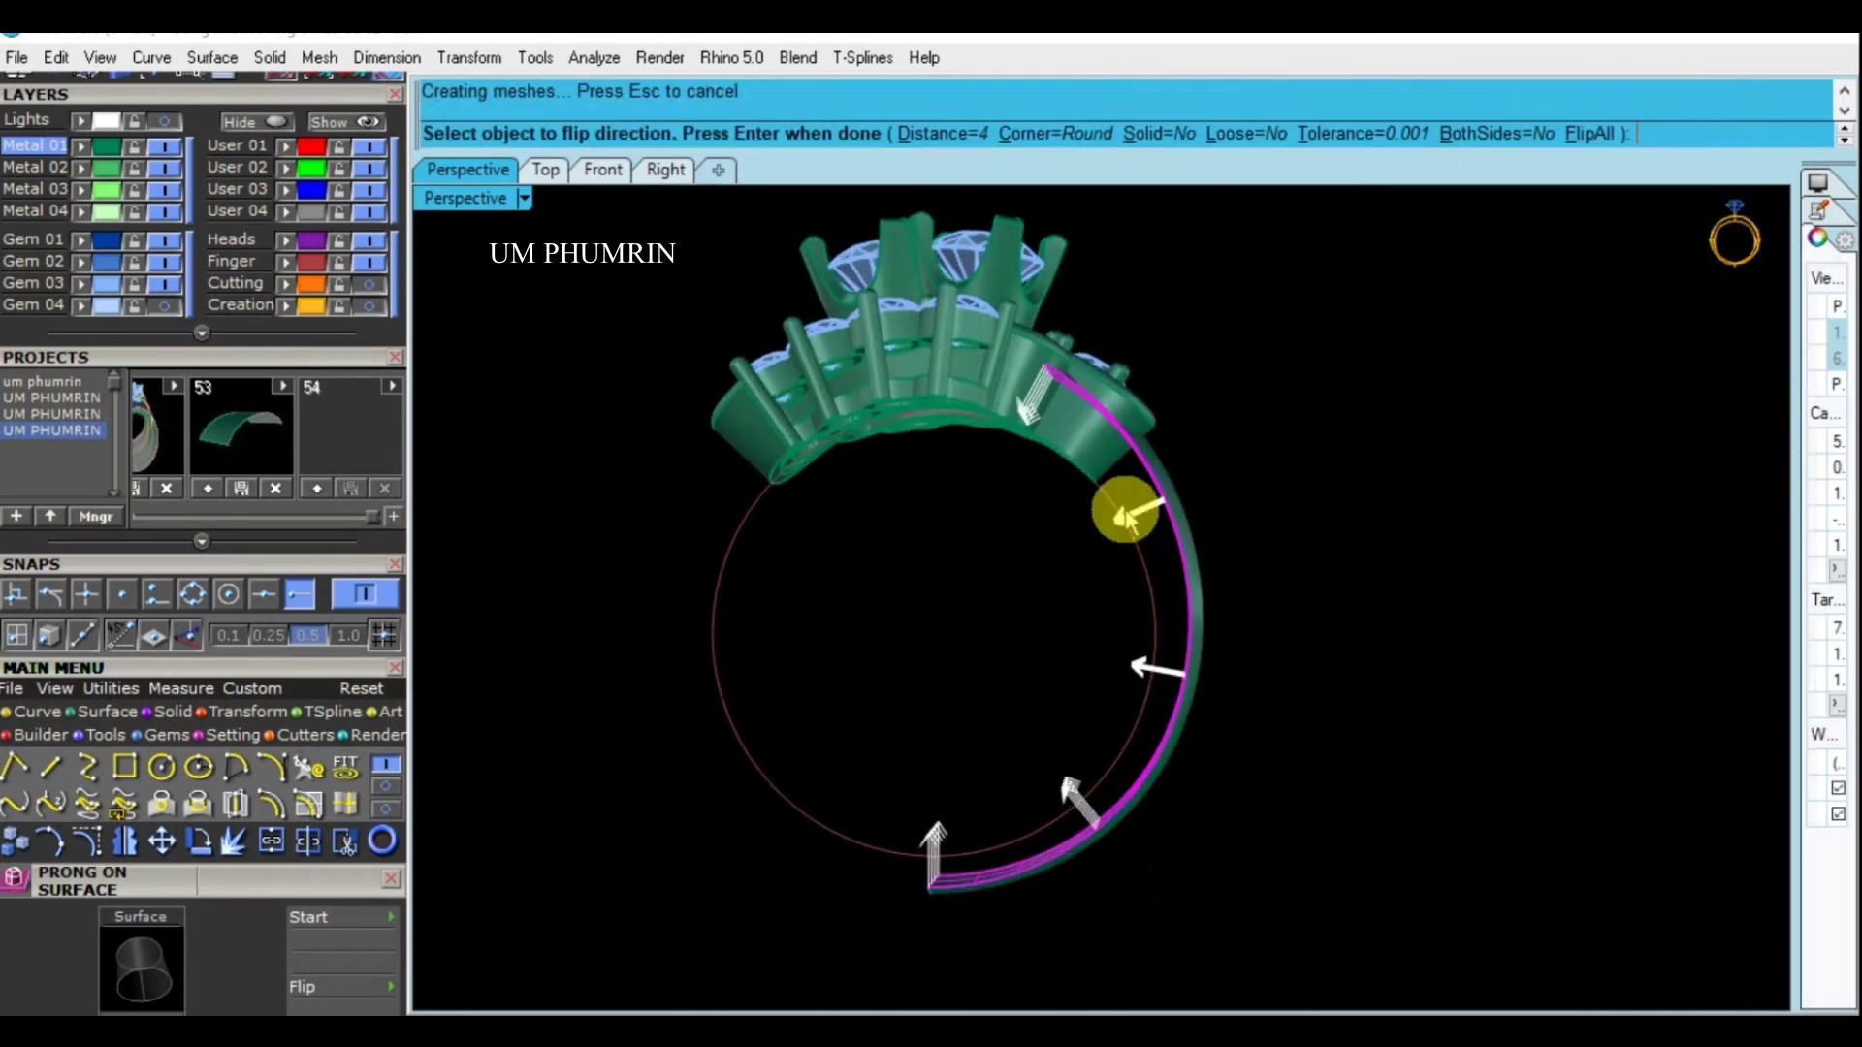
pyautogui.press('Return')
pyautogui.hotkey('ctrl', 'z')
pyautogui.press('Return')
pyautogui.press('Return')
pyautogui.moveTo(1123, 520)
pyautogui.mouseDown(button='right')
pyautogui.moveTo(1176, 487)
pyautogui.moveTo(1206, 507)
pyautogui.moveTo(1108, 572)
pyautogui.mouseUp(button='right')
pyautogui.press('Delete')
# Hide everything except the two band surfaces and select both
pyautogui.click(1111, 582)
pyautogui.hotkey('ctrl', 'i')
pyautogui.hotkey('ctrl', 'h')
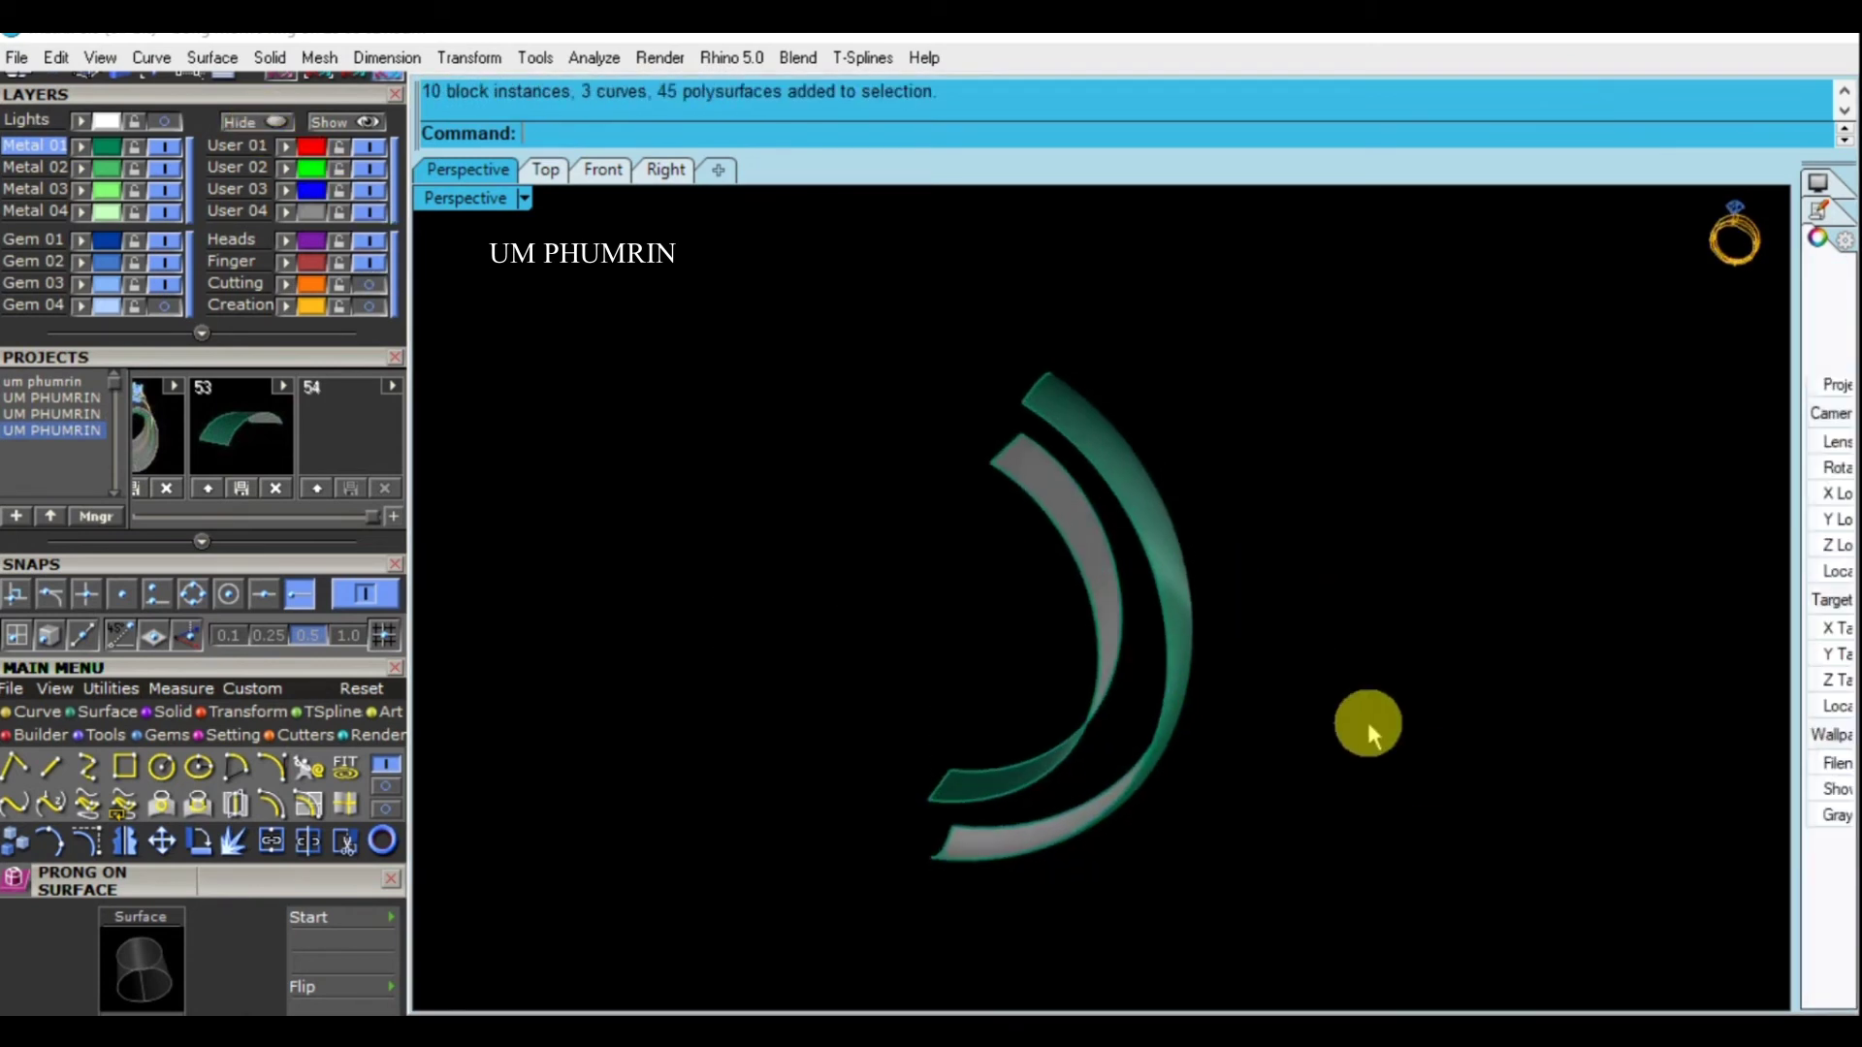
pyautogui.hotkey('ctrl', 'a')
# DupBorder both surfaces, loft the borders, join into one solid band and show the gems
pyautogui.write('DupBorder')
pyautogui.press('Return')
pyautogui.press('Return')
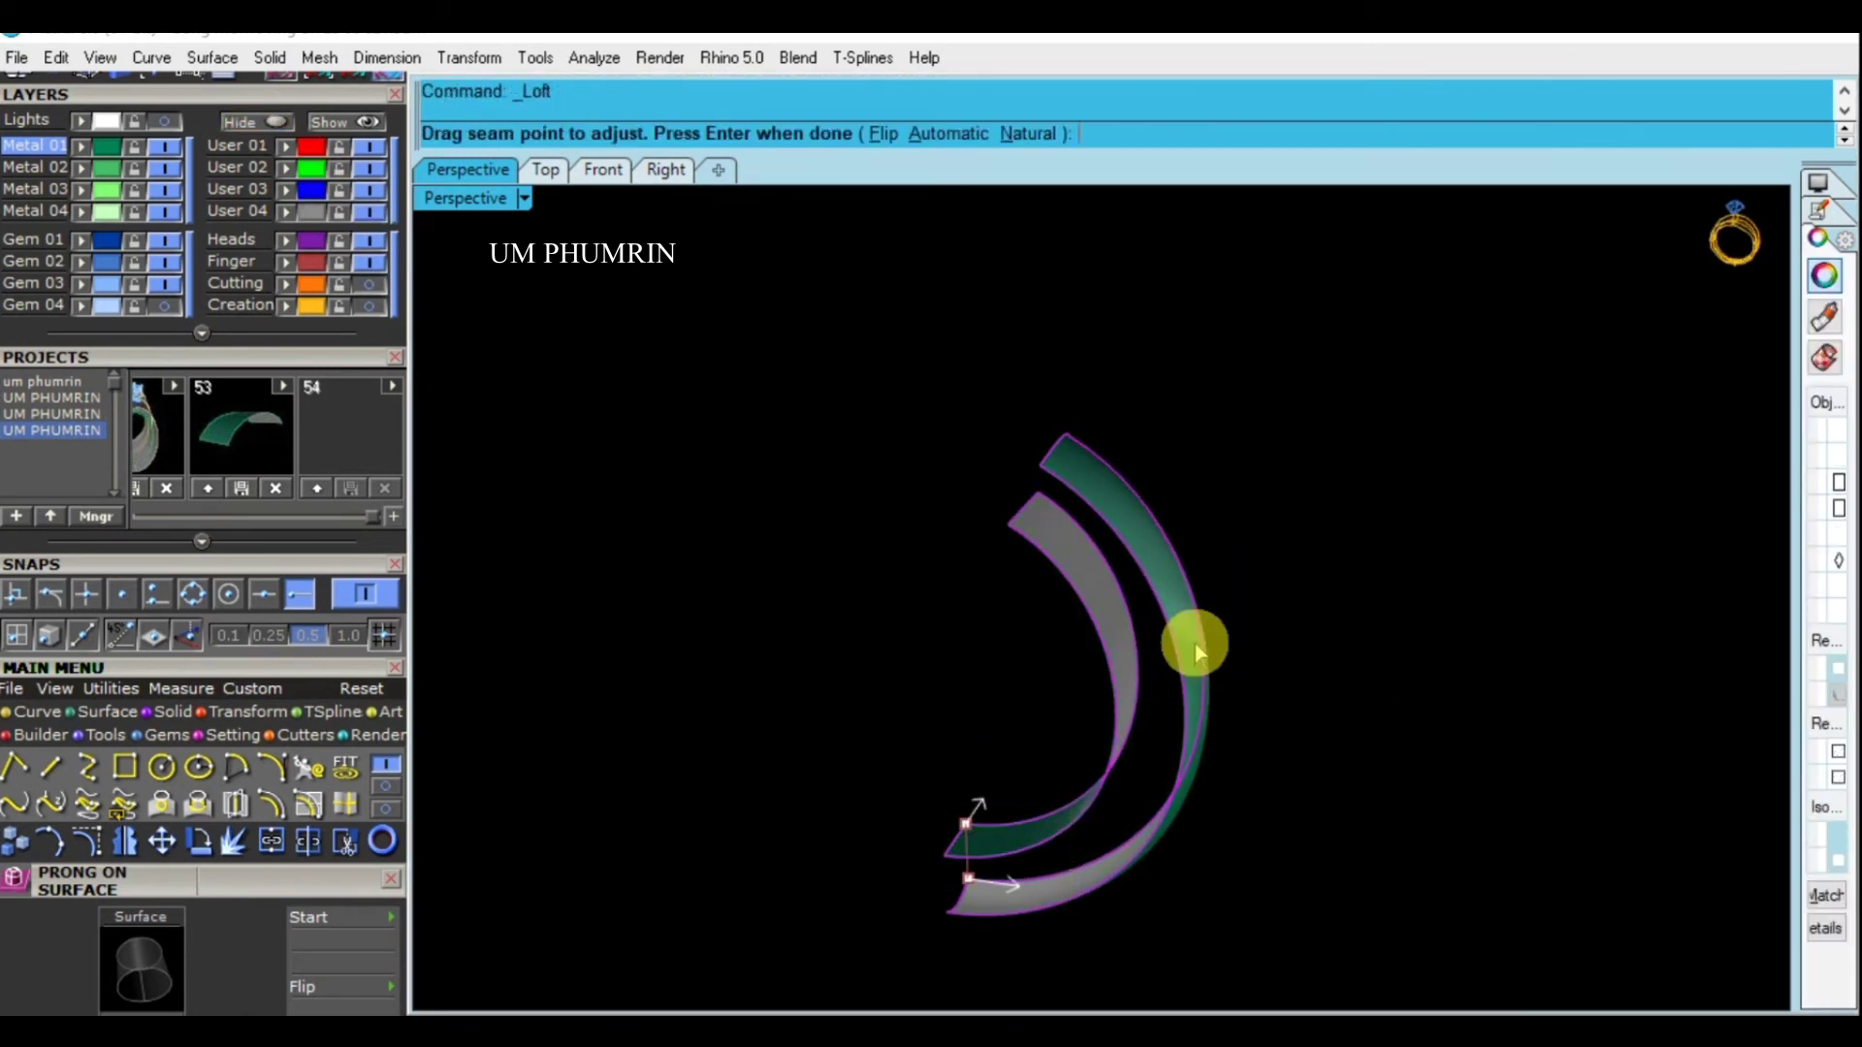
pyautogui.press('Return')
pyautogui.press('Return')
pyautogui.hotkey('ctrl', 'a')
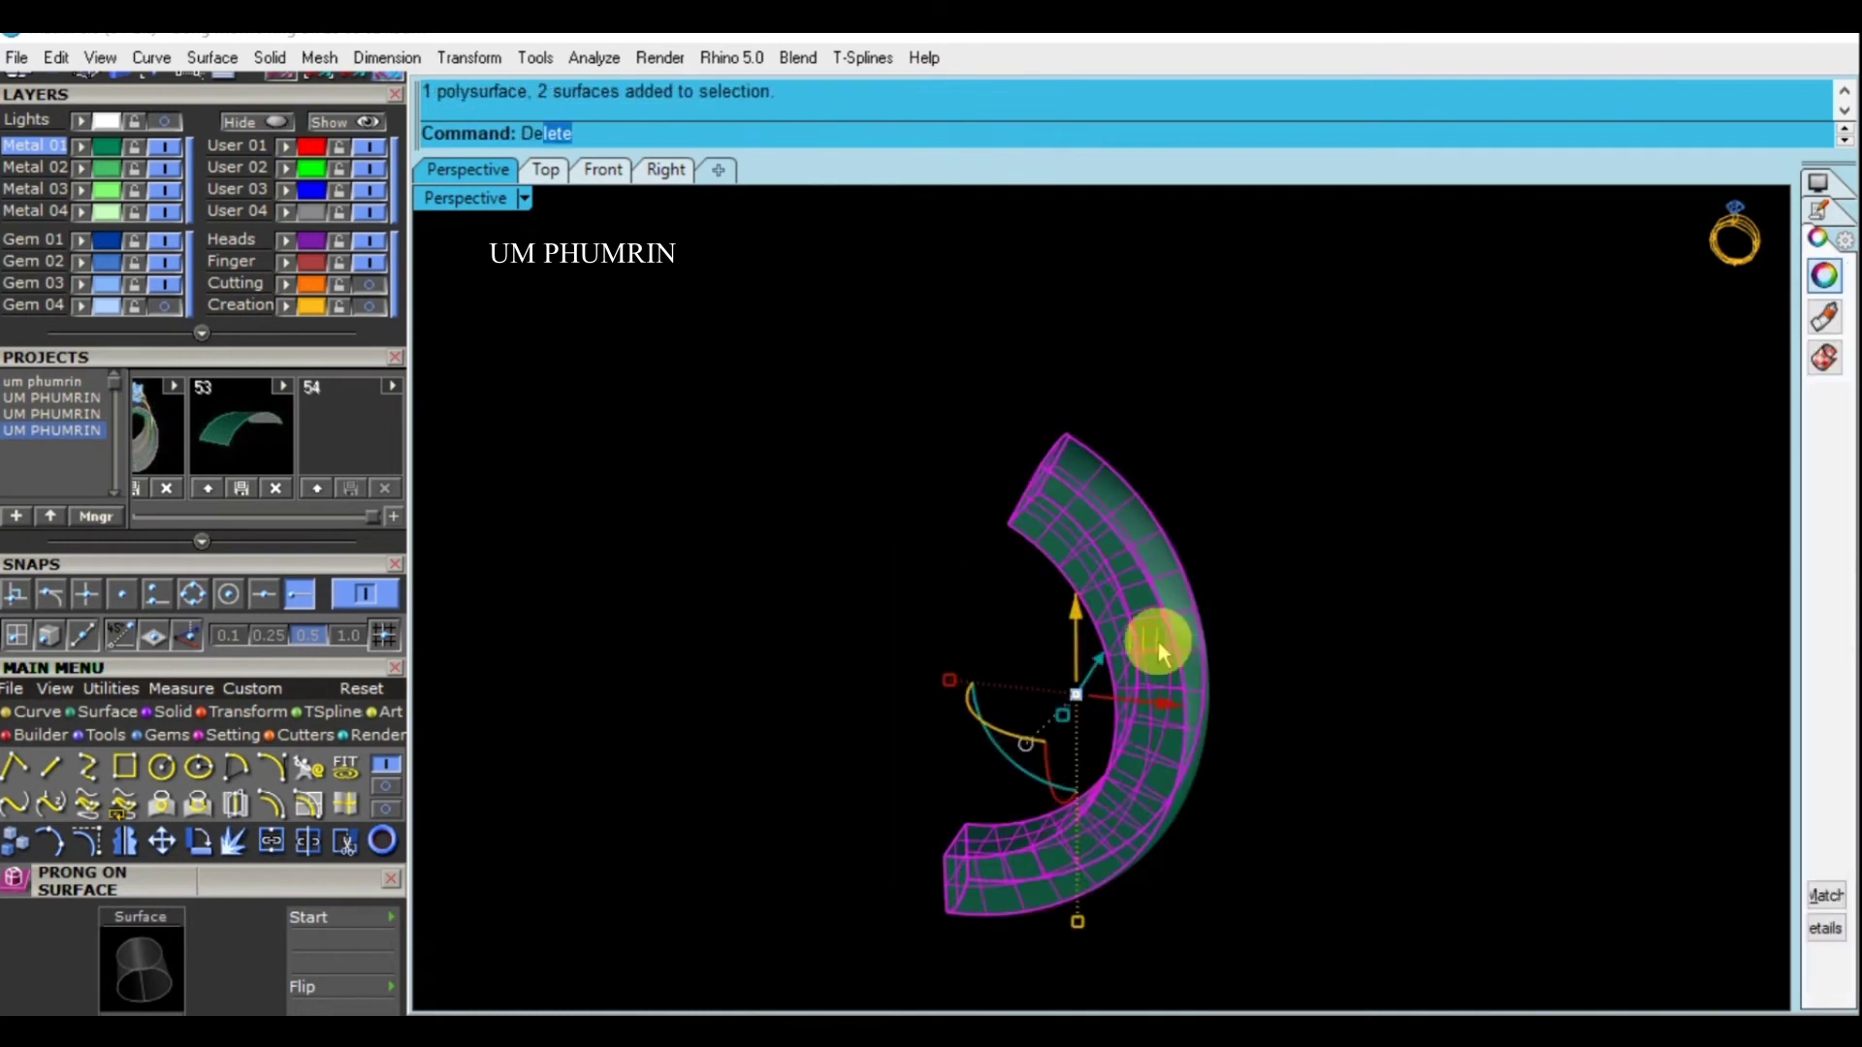
pyautogui.hotkey('ctrl', 'j')
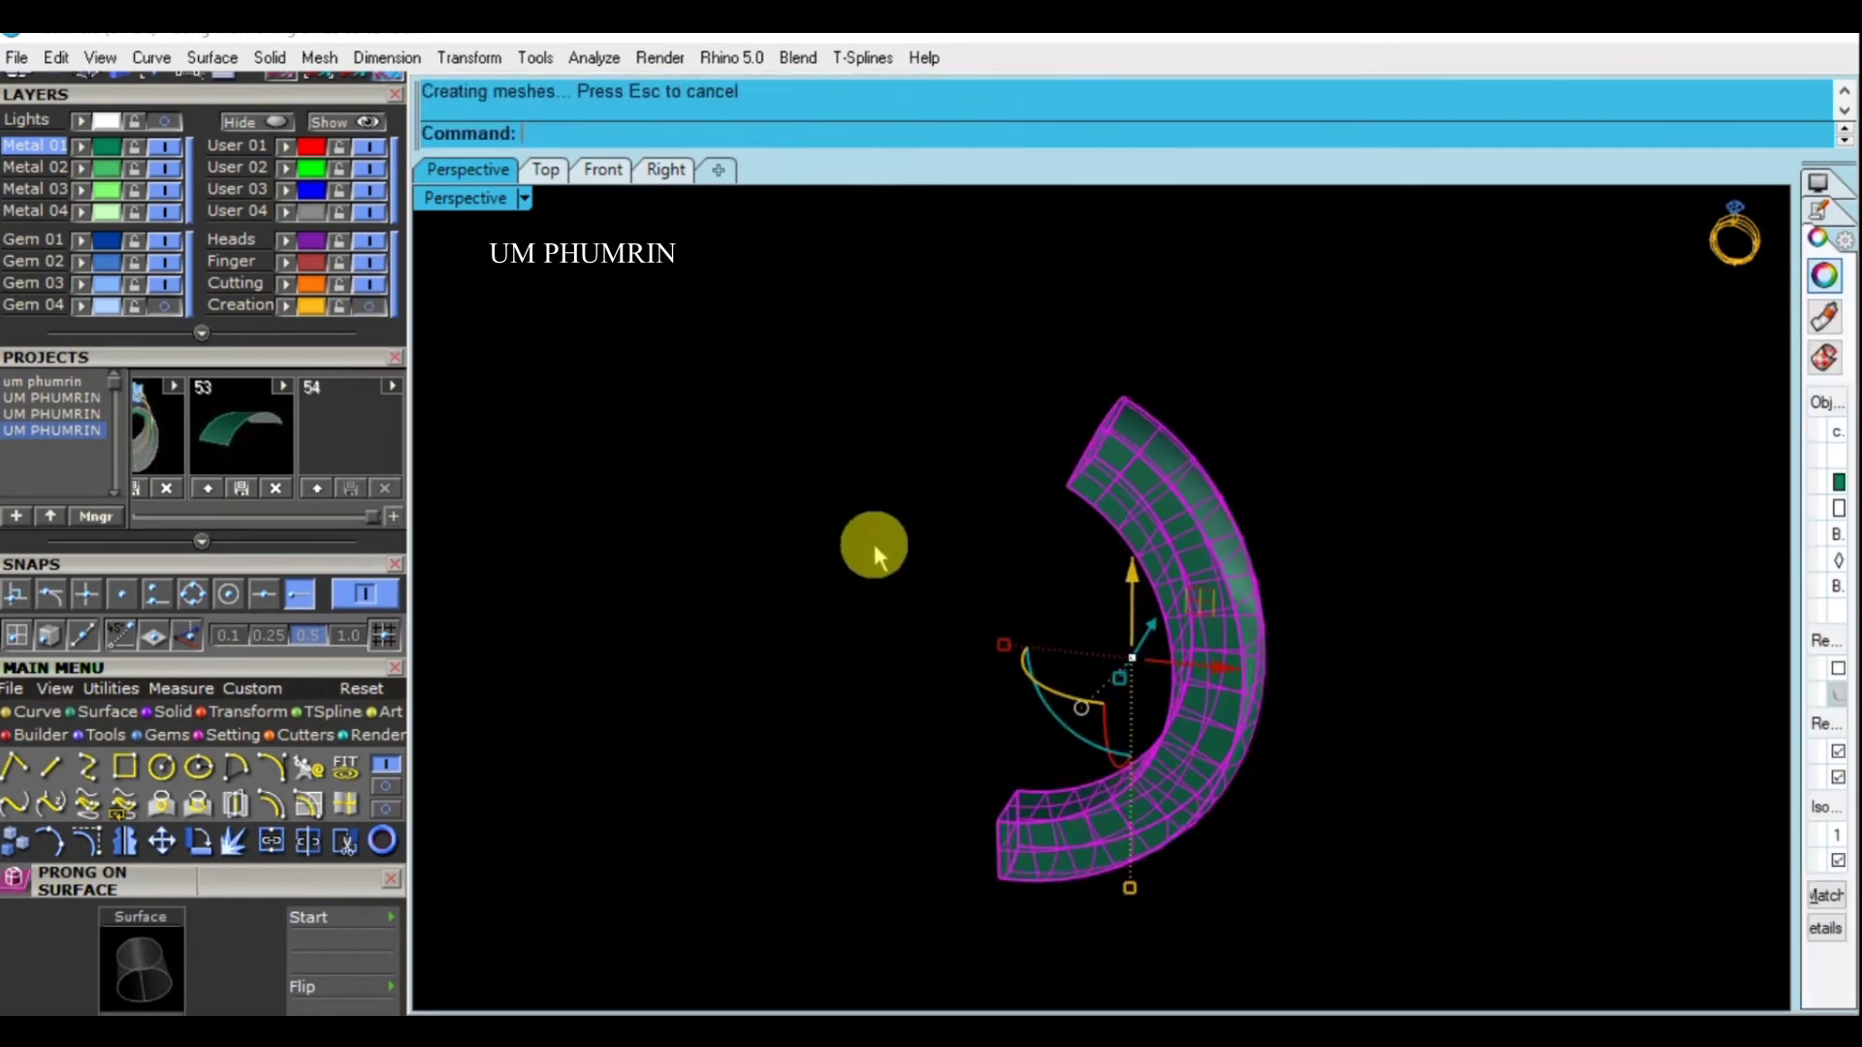
pyautogui.click(869, 540)
pyautogui.click(354, 122)
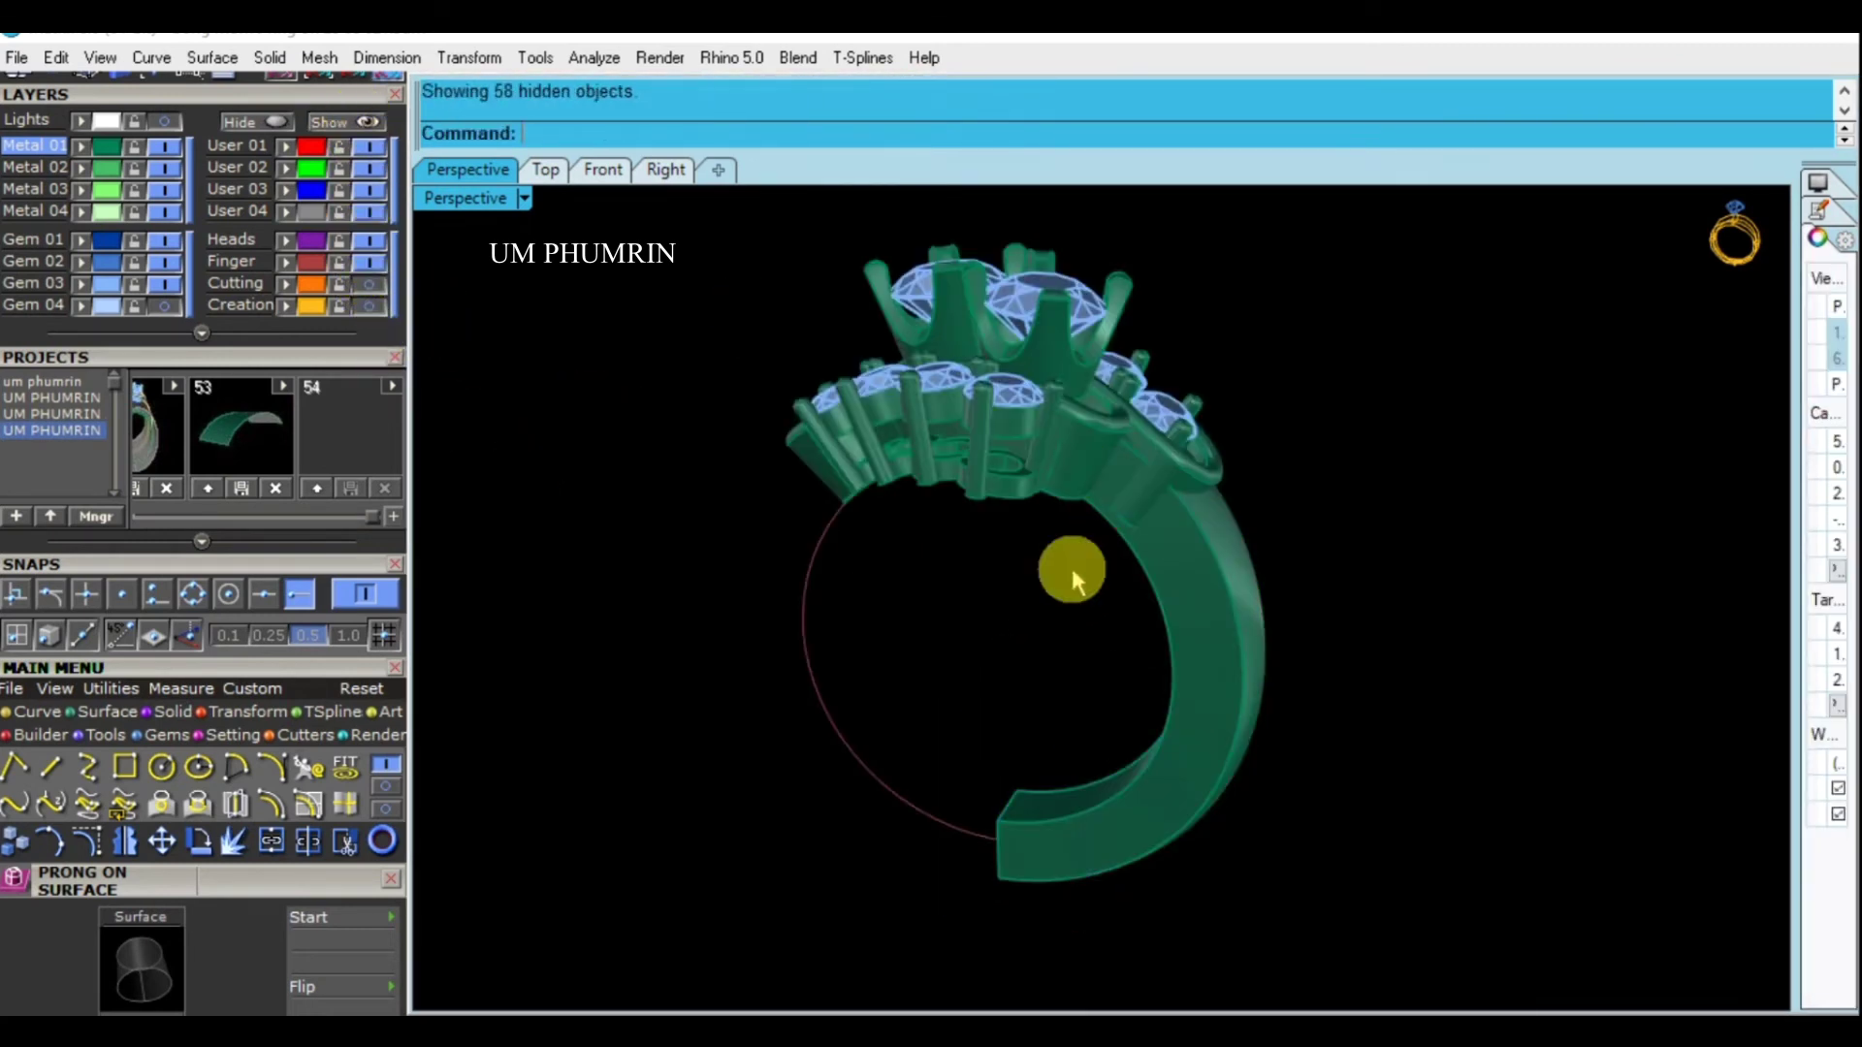
# Extrude the finger-size circle into a cylinder on both sides
pyautogui.click(1241, 642)
pyautogui.moveTo(1241, 642)
pyautogui.mouseDown(button='right')
pyautogui.moveTo(839, 618)
pyautogui.moveTo(1261, 607)
pyautogui.mouseUp(button='right')
pyautogui.press('Return')
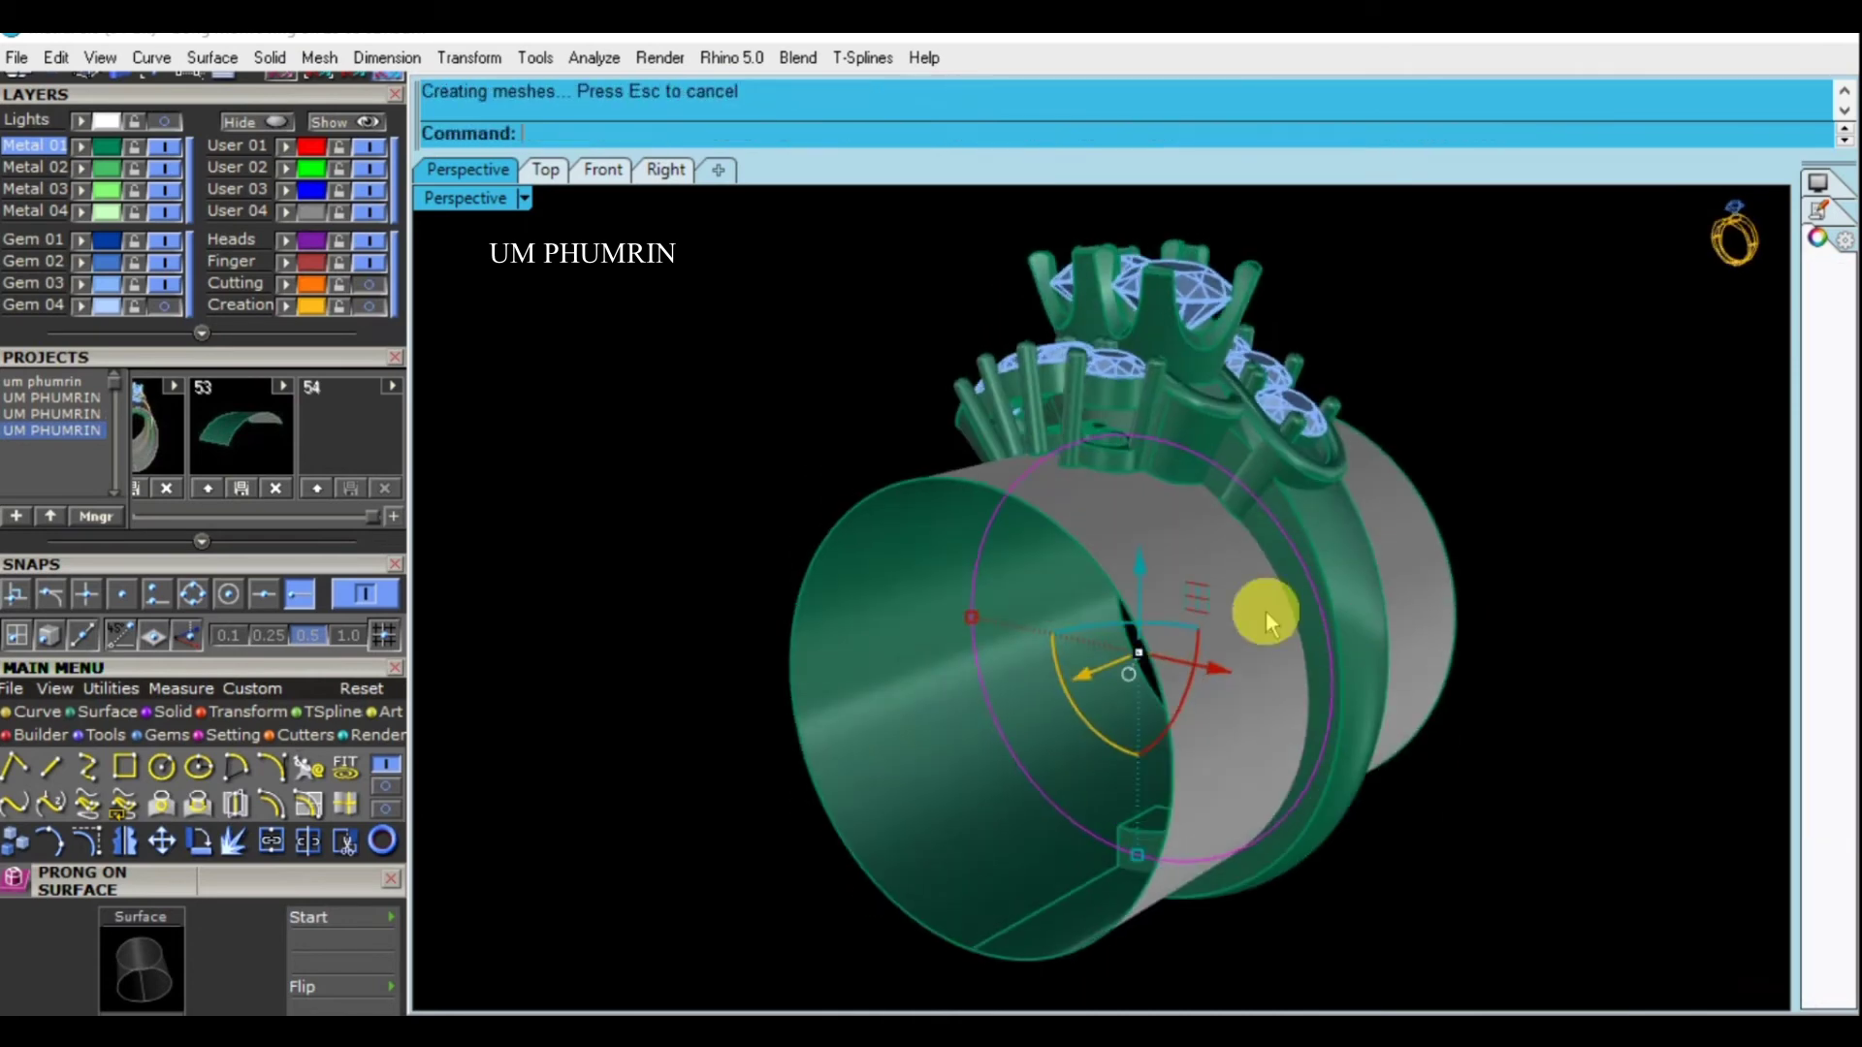
pyautogui.write('Fl')
pyautogui.press('Return')
# Boolean-subtract the cylinder from the band and delete the leftover cylinder
pyautogui.click(1239, 579)
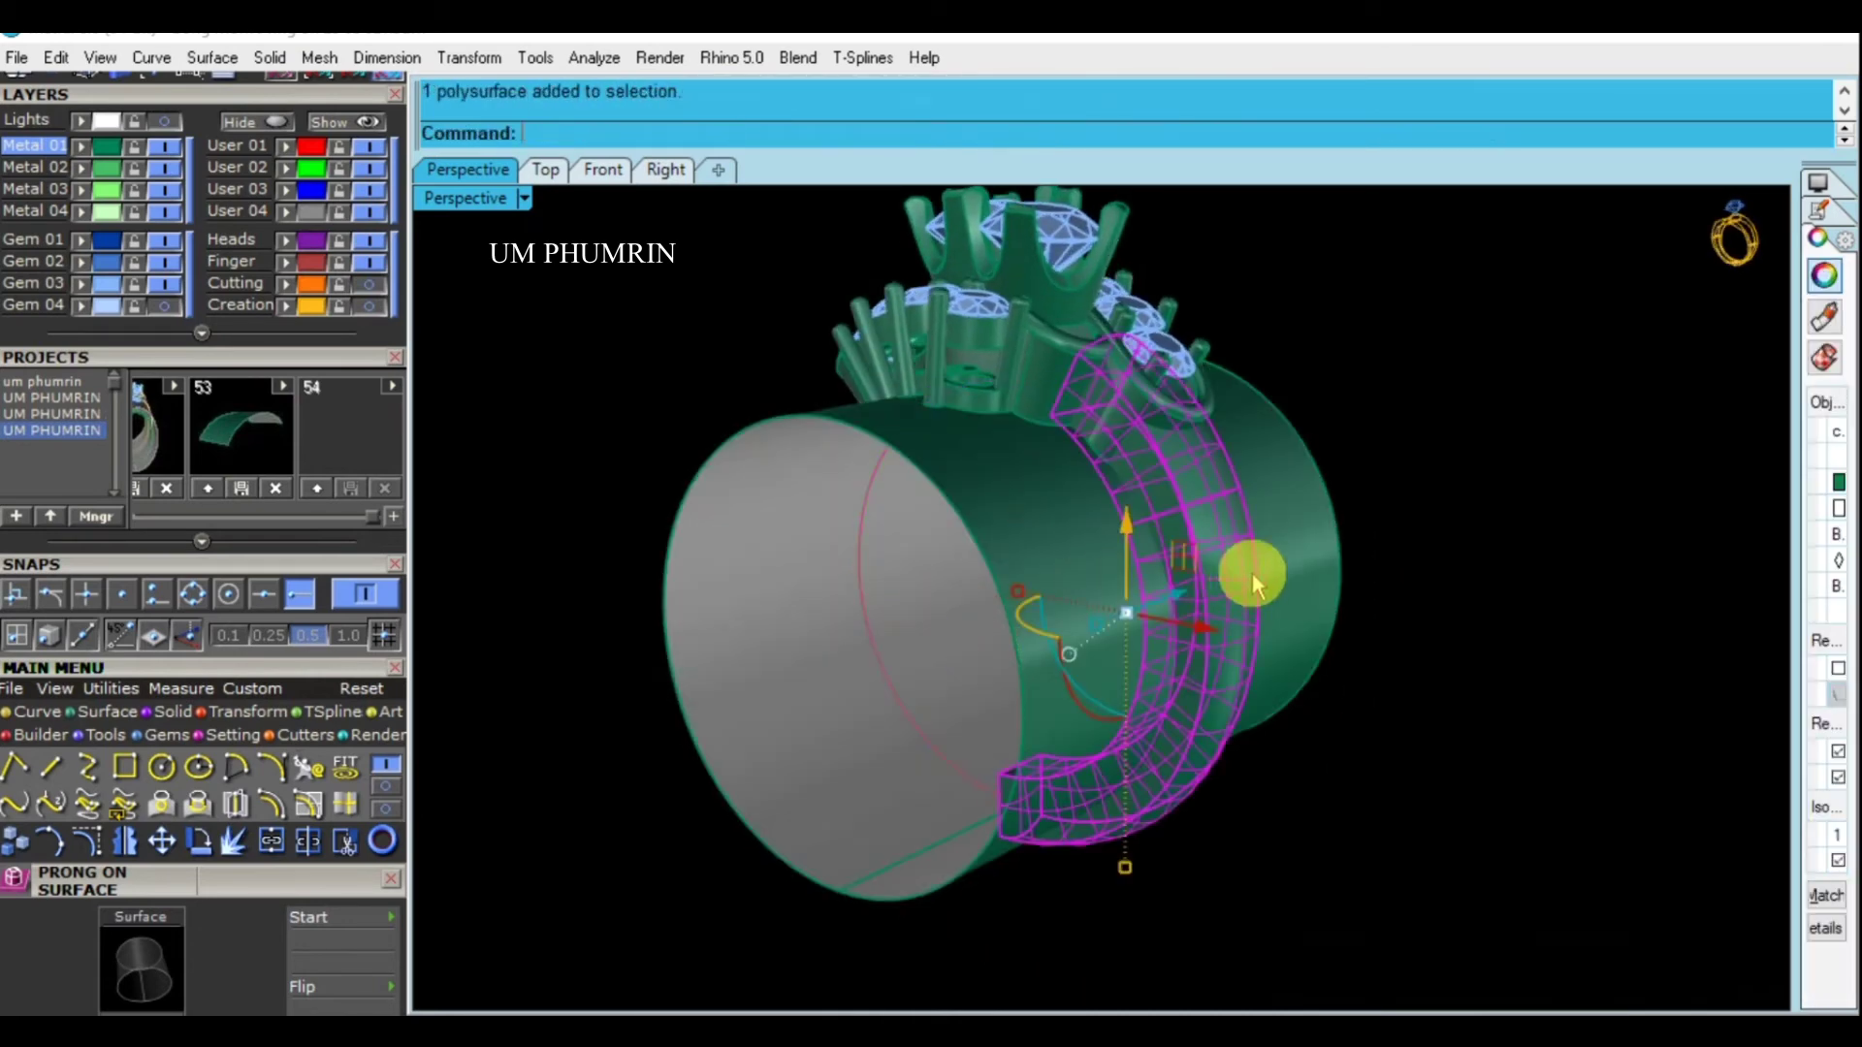
pyautogui.moveTo(1234, 574); pyautogui.dragTo(1267, 529, button='right')
pyautogui.click(1057, 558)
pyautogui.press('Return')
pyautogui.click(1102, 527)
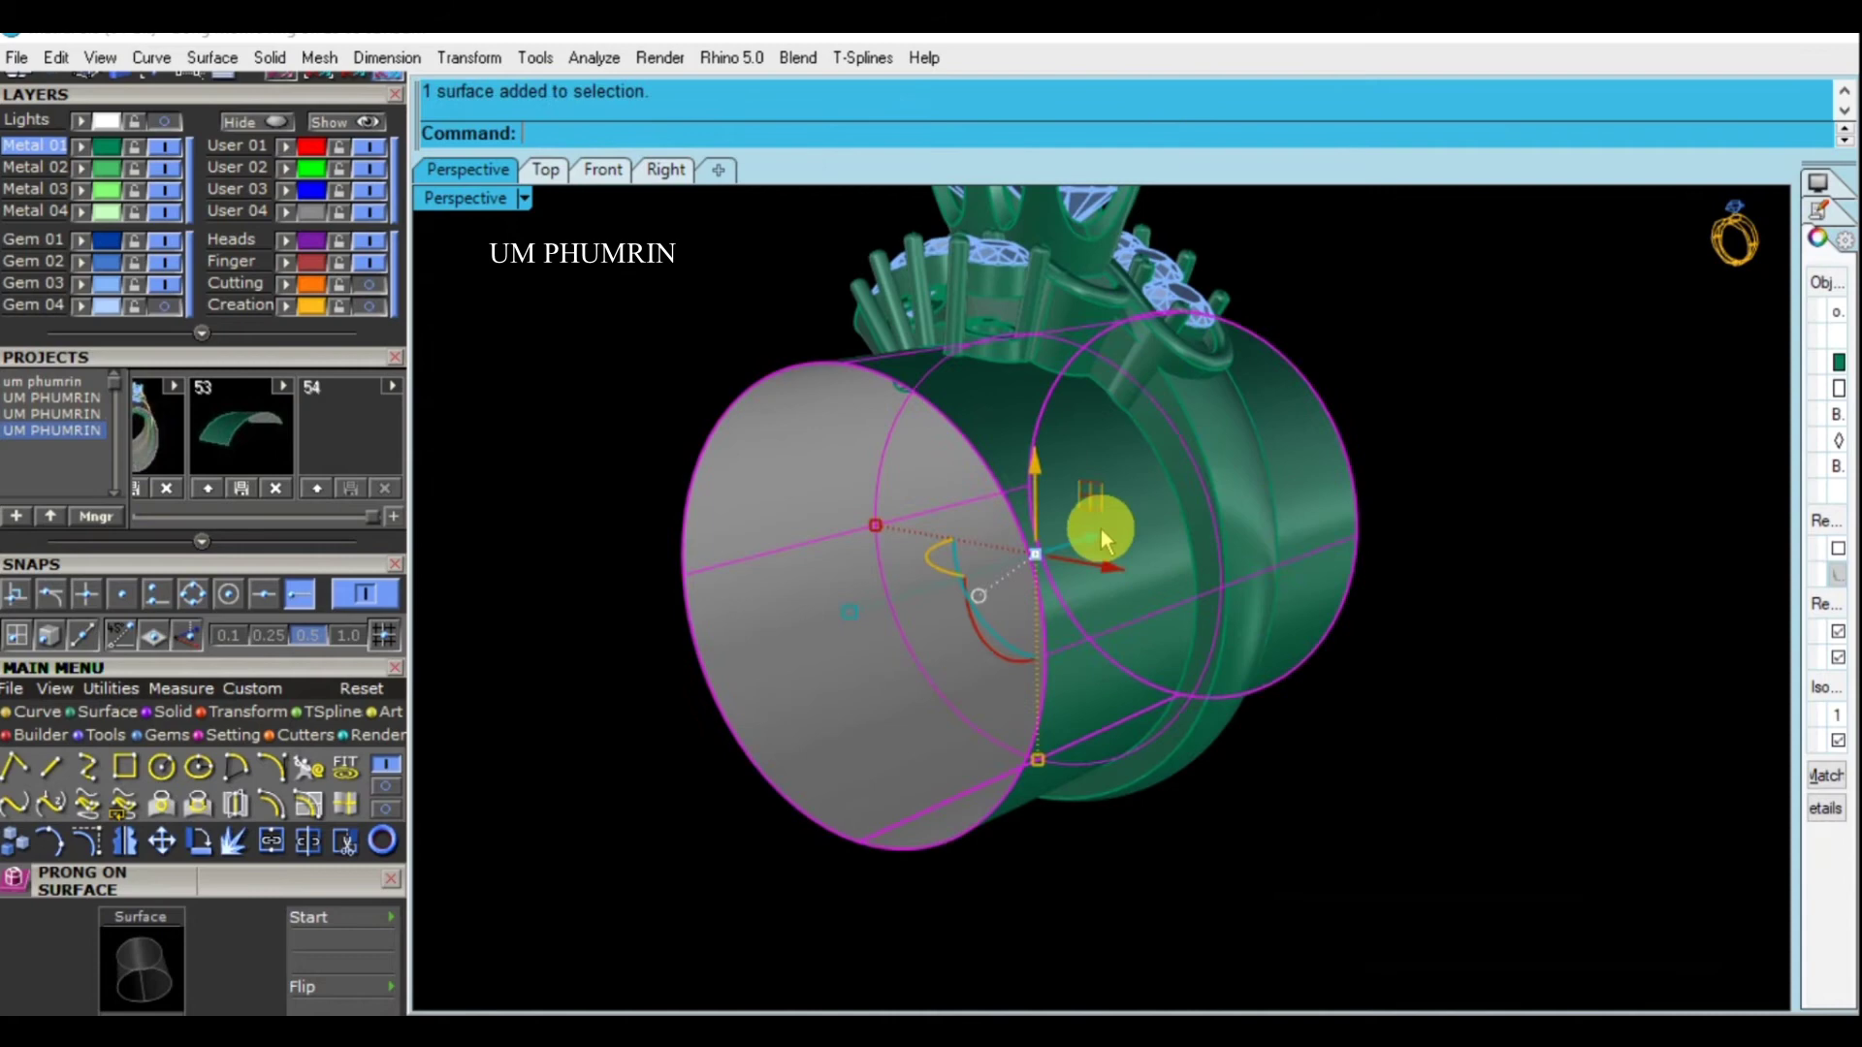
pyautogui.moveTo(1101, 527); pyautogui.dragTo(1133, 604, button='right')
pyautogui.press('Delete')
# In Front view, mirror the shank about a vertical plane through the origin
pyautogui.click(602, 169)
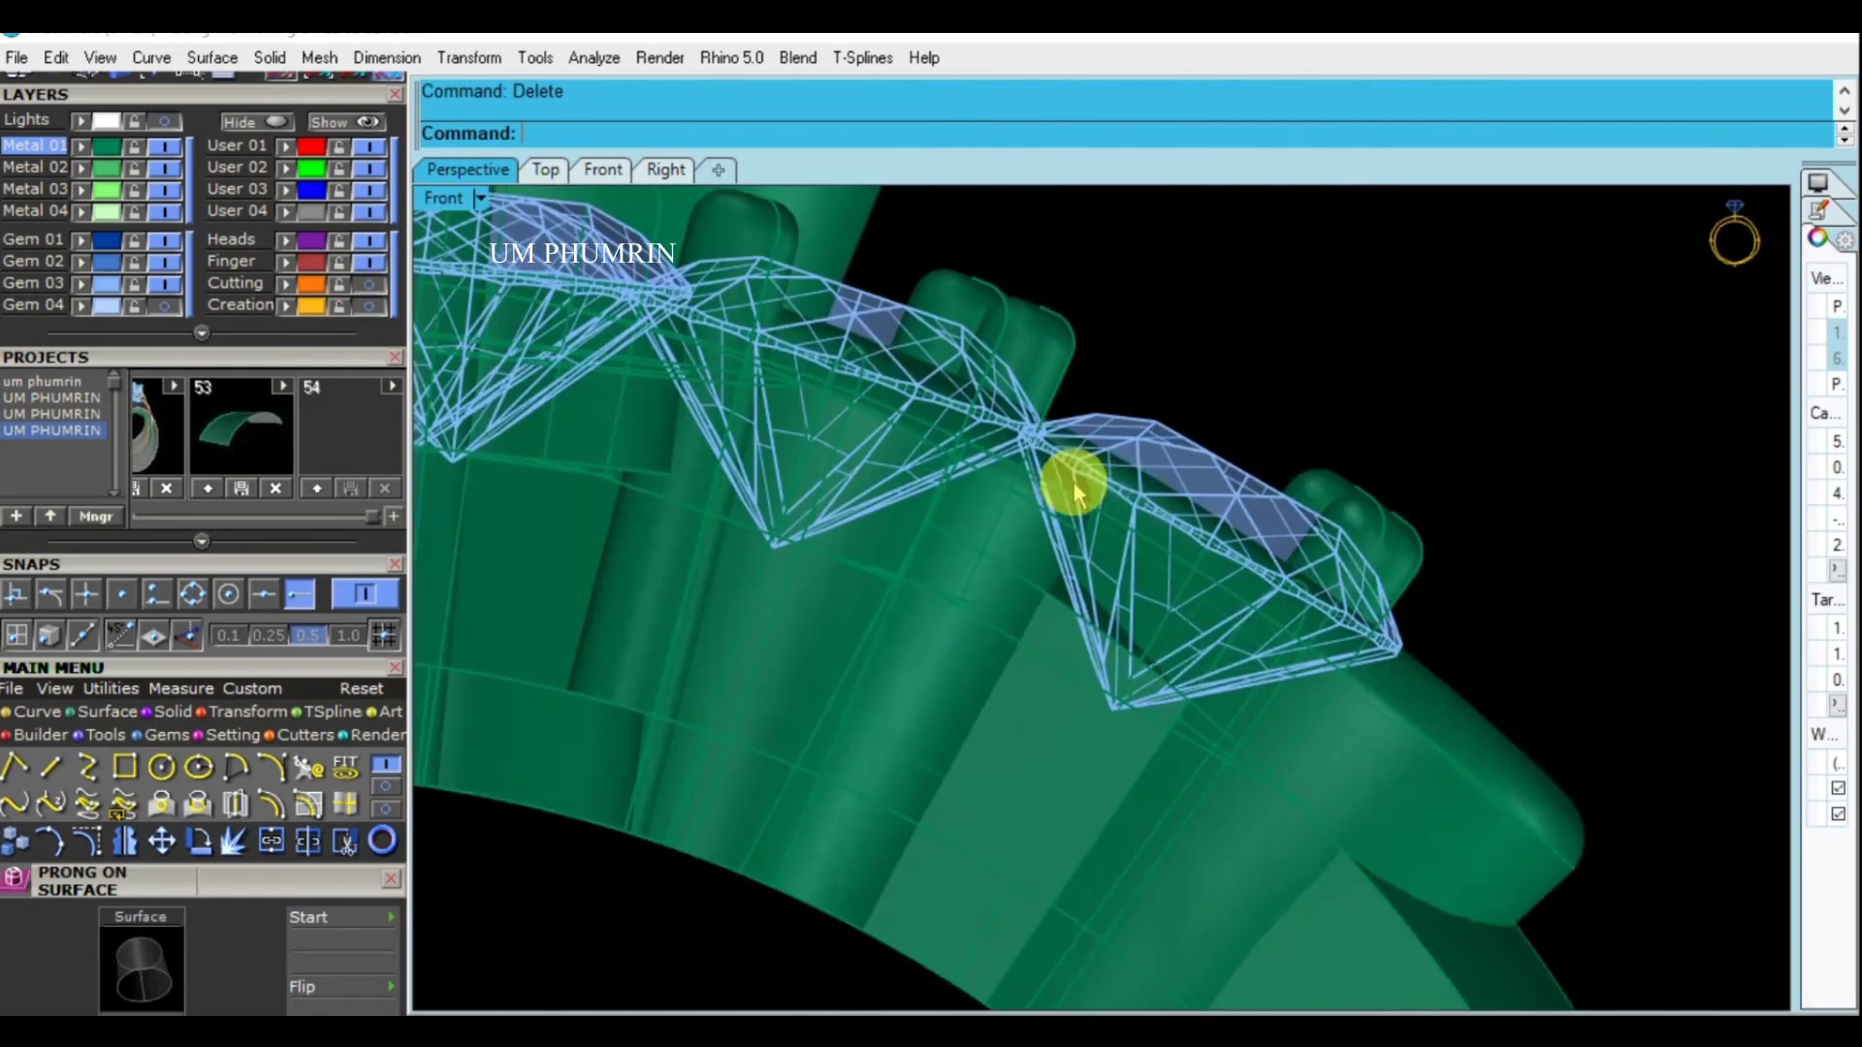
pyautogui.click(1202, 659)
pyautogui.moveTo(1251, 669); pyautogui.dragTo(1259, 552, button='right')
pyautogui.write('mirror')
pyautogui.press('Return')
pyautogui.write('0')
pyautogui.press('Return')
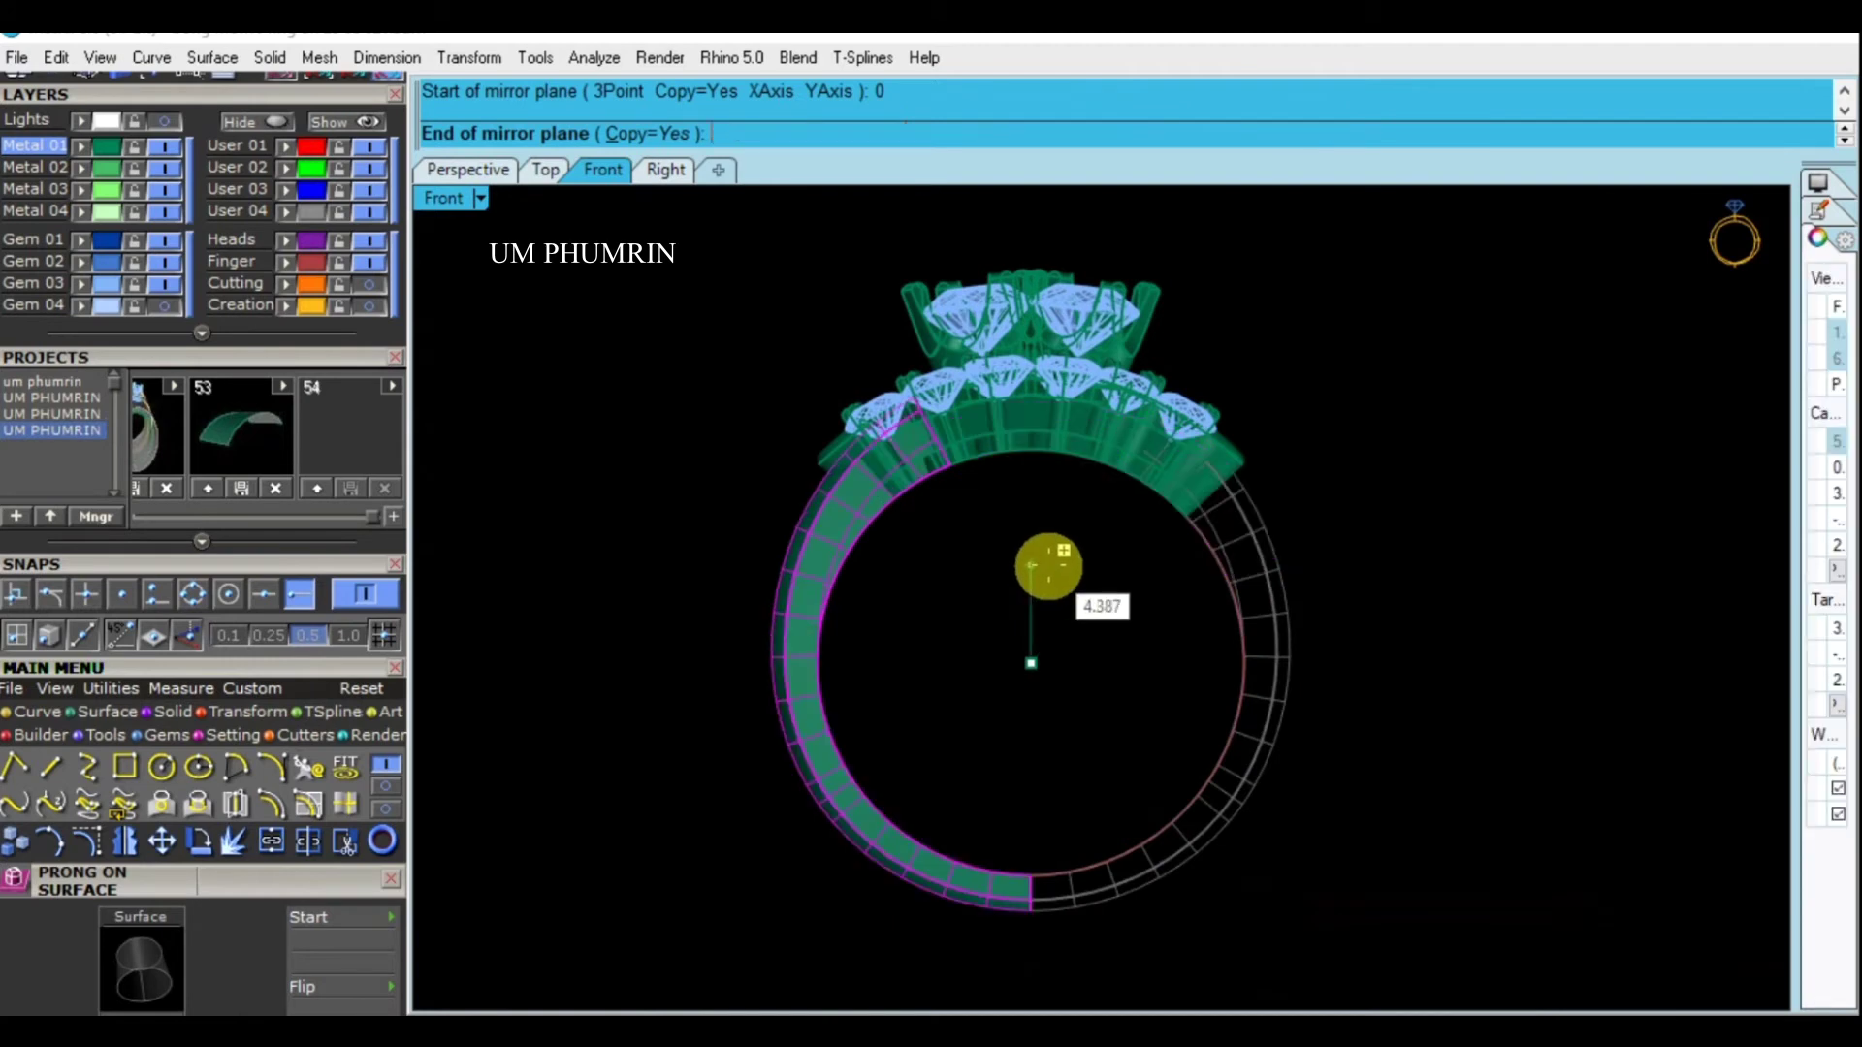
pyautogui.click(1039, 570)
pyautogui.keyDown('shift'); pyautogui.click(830, 580); pyautogui.keyUp('shift')
pyautogui.click(595, 345)
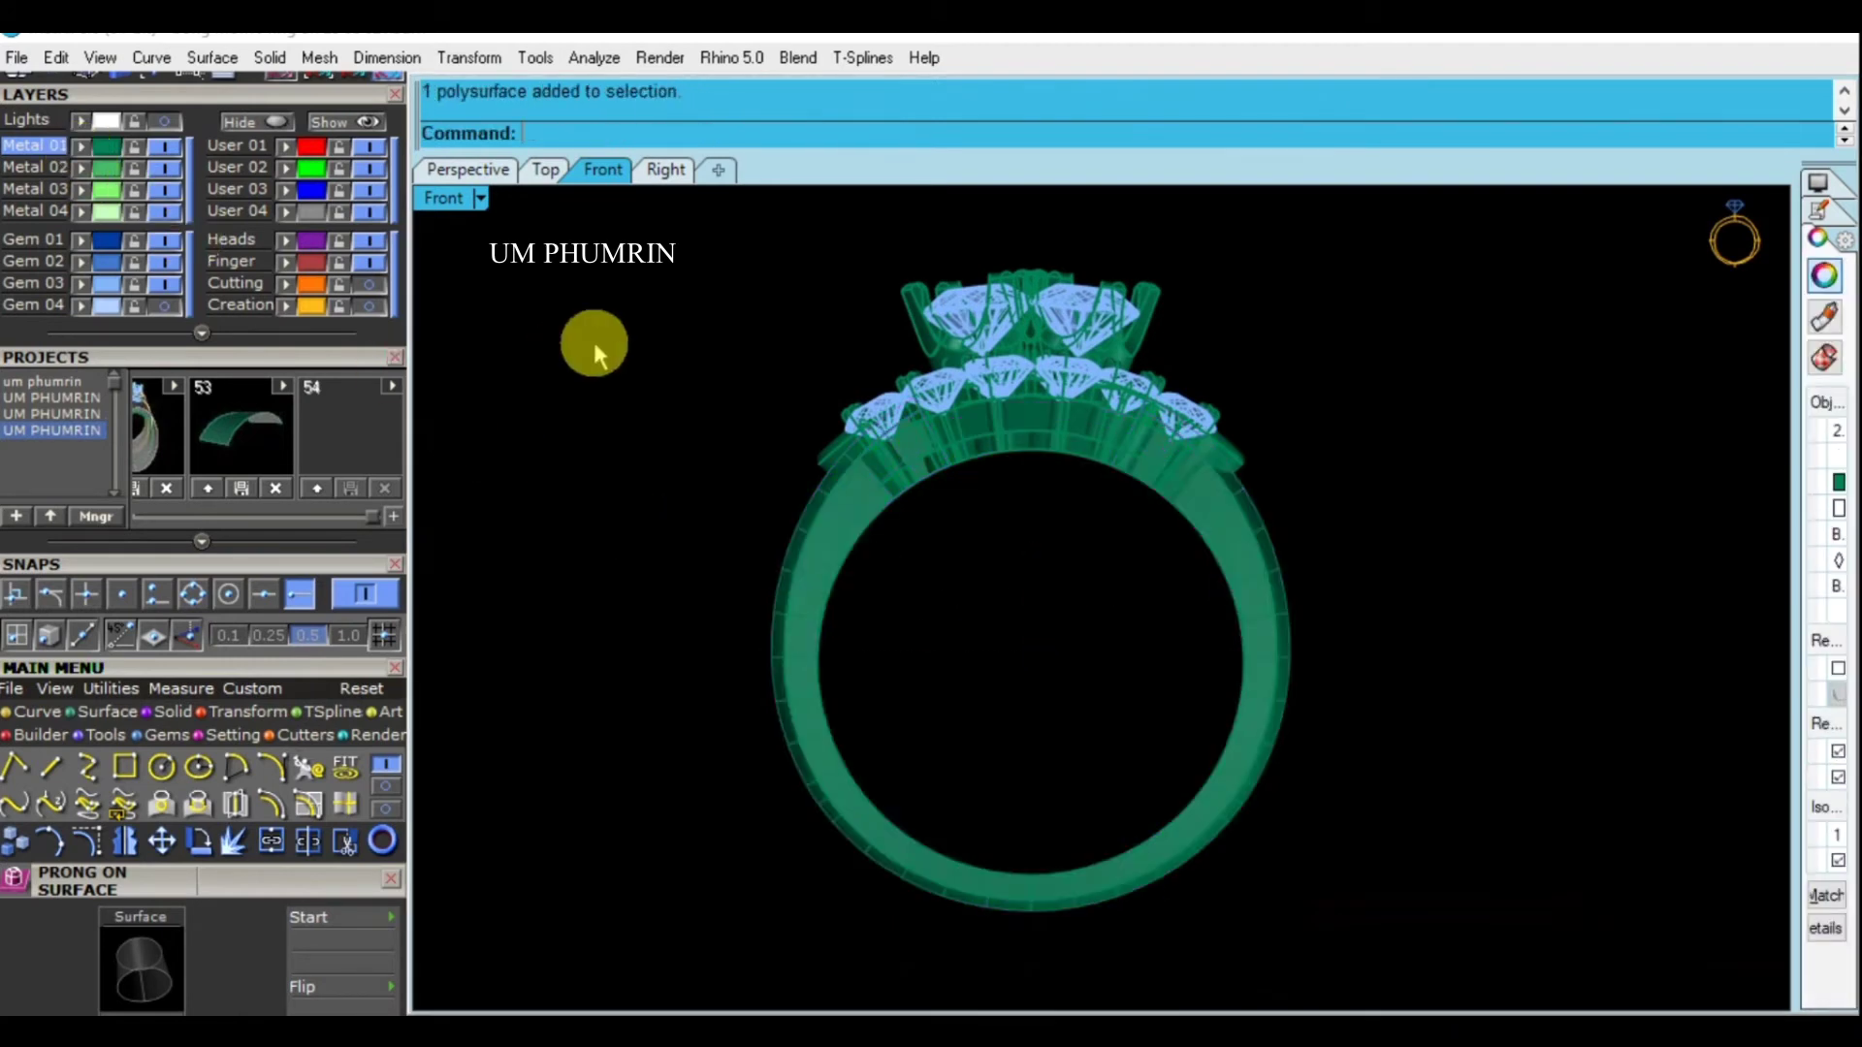
# Clear the selection and set the Front viewport to Shaded display
pyautogui.scroll(-3, 851, 375)
pyautogui.hotkey('ctrl', 'a')
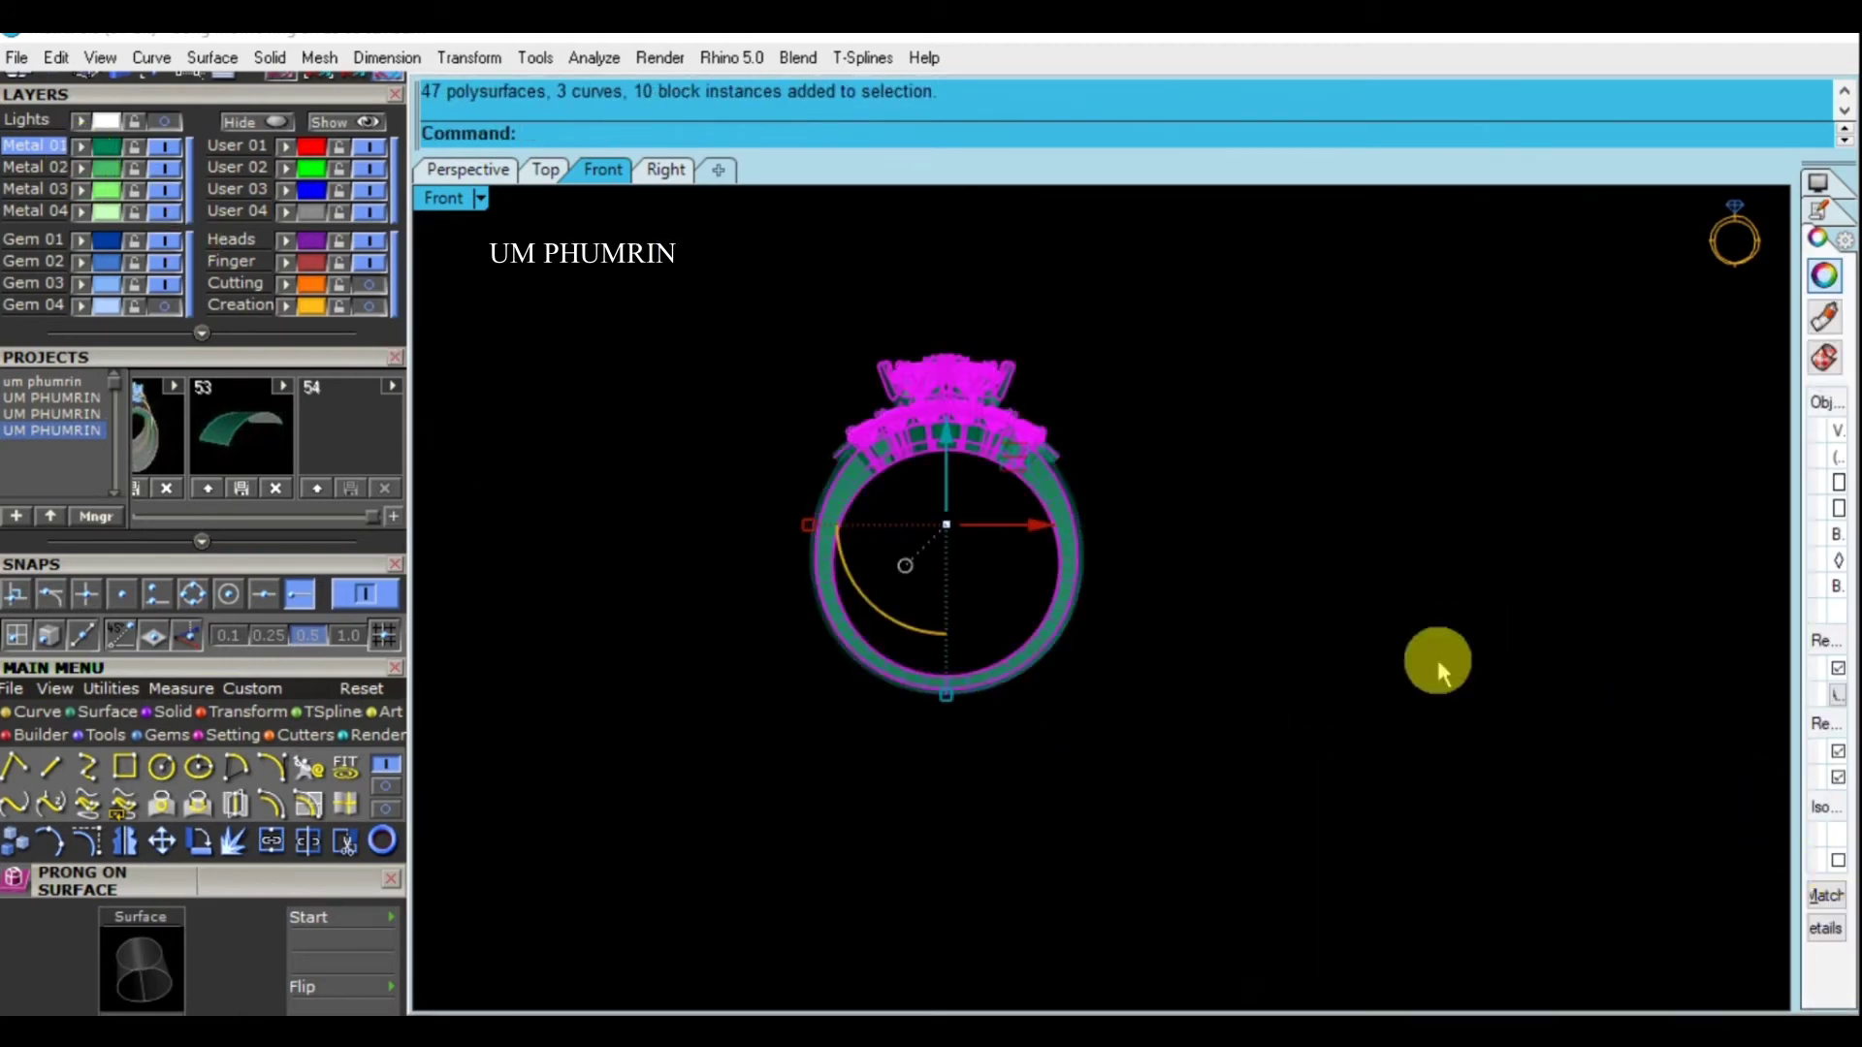
pyautogui.press('Escape')
pyautogui.click(456, 199)
pyautogui.click(567, 127)
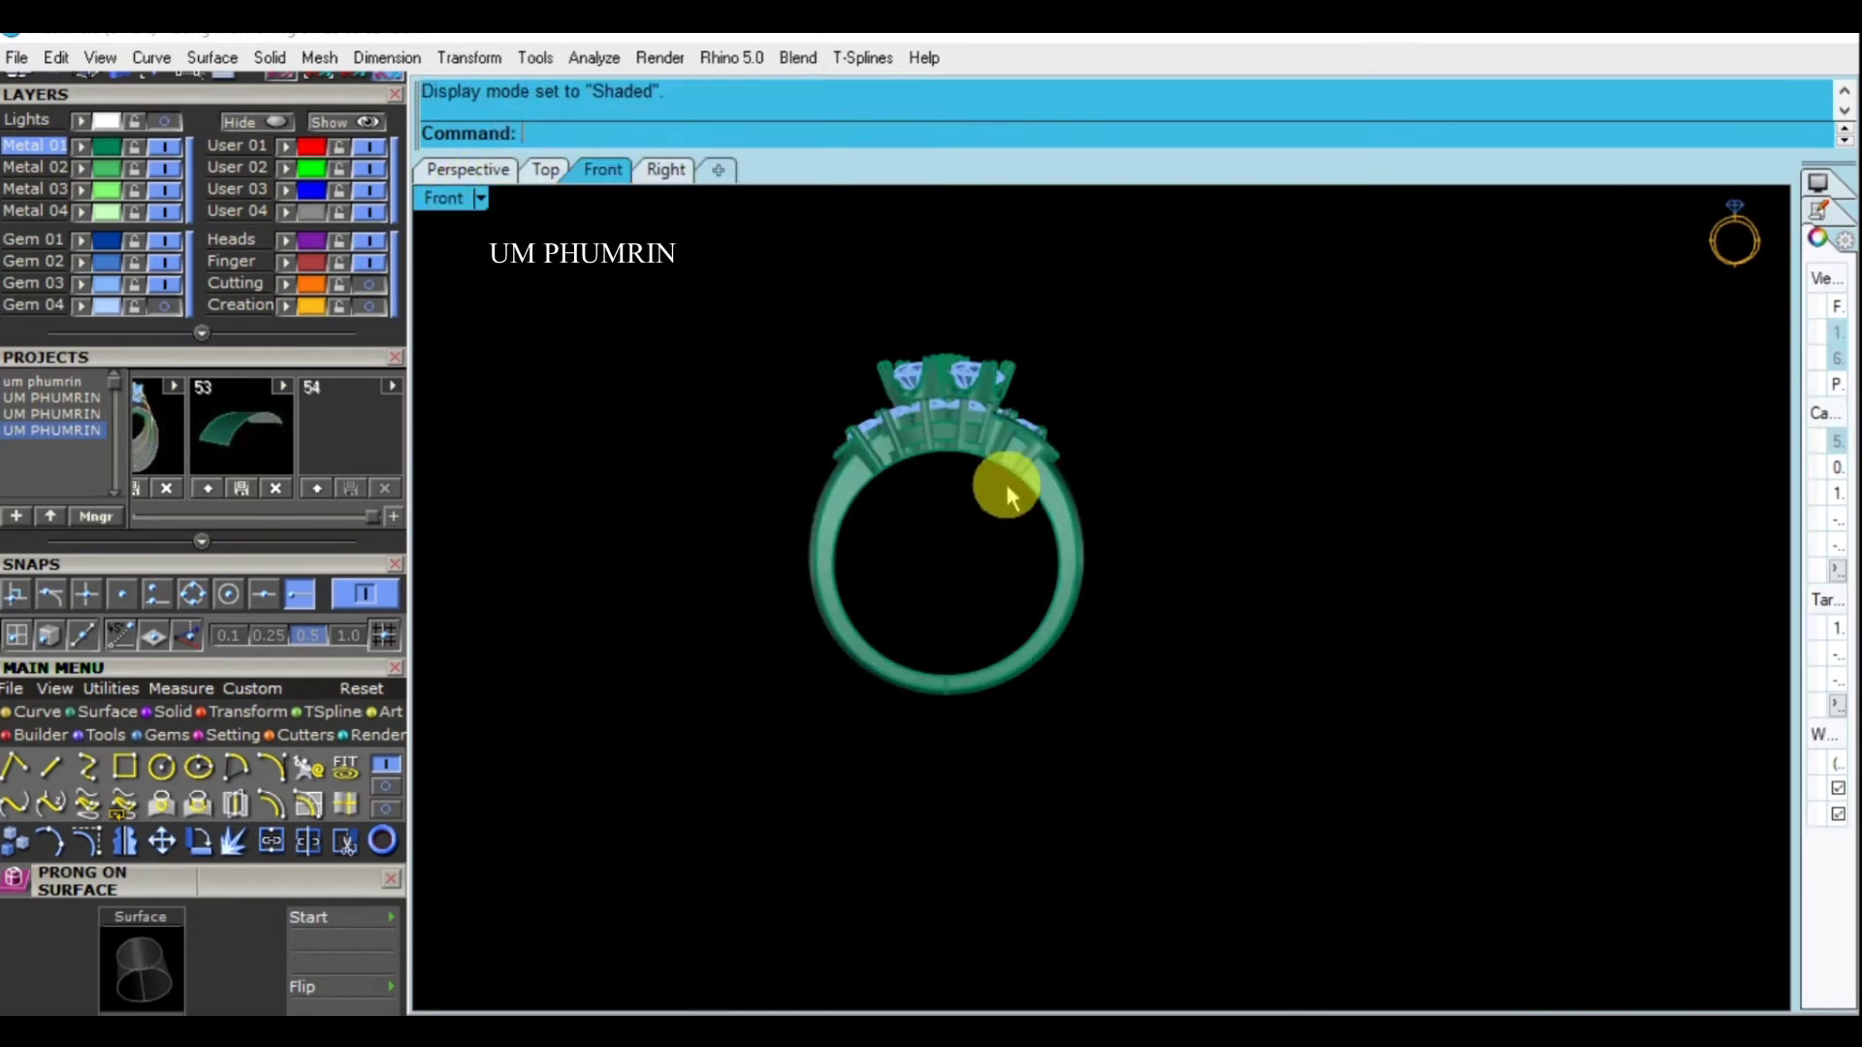
pyautogui.scroll(2, 1004, 480)
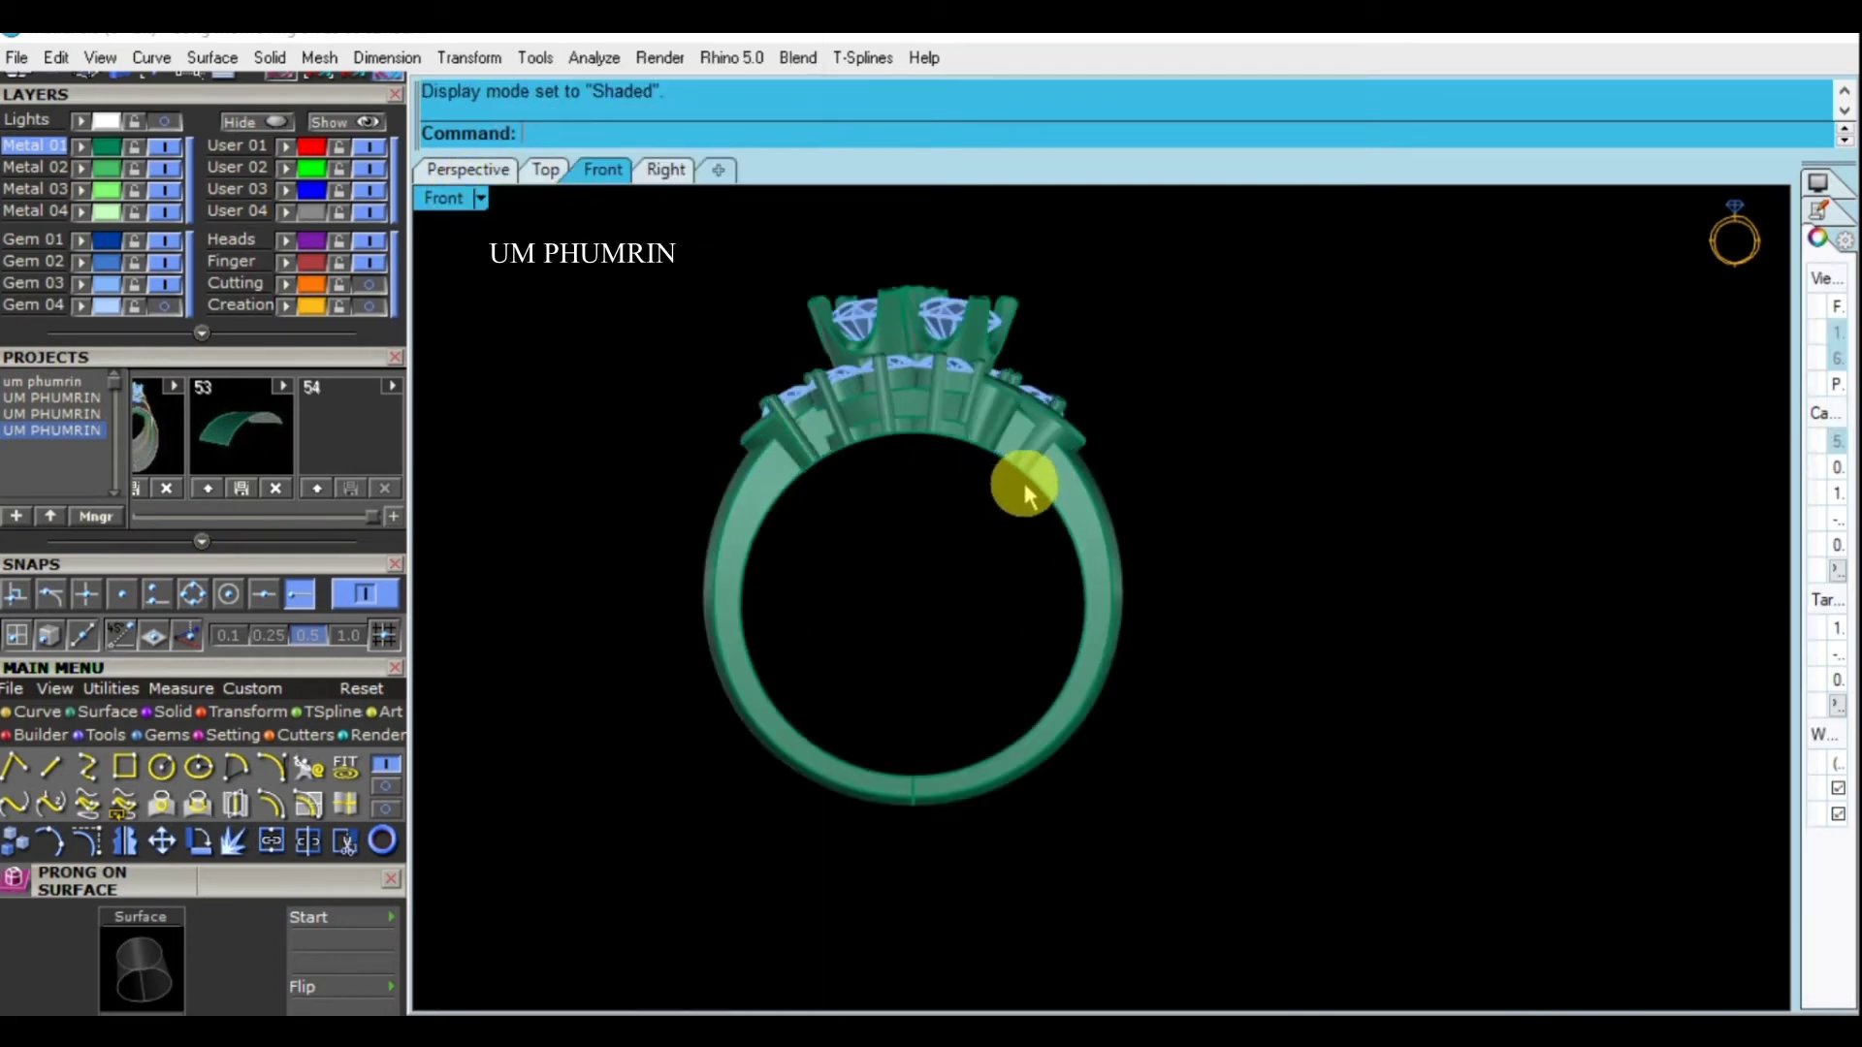
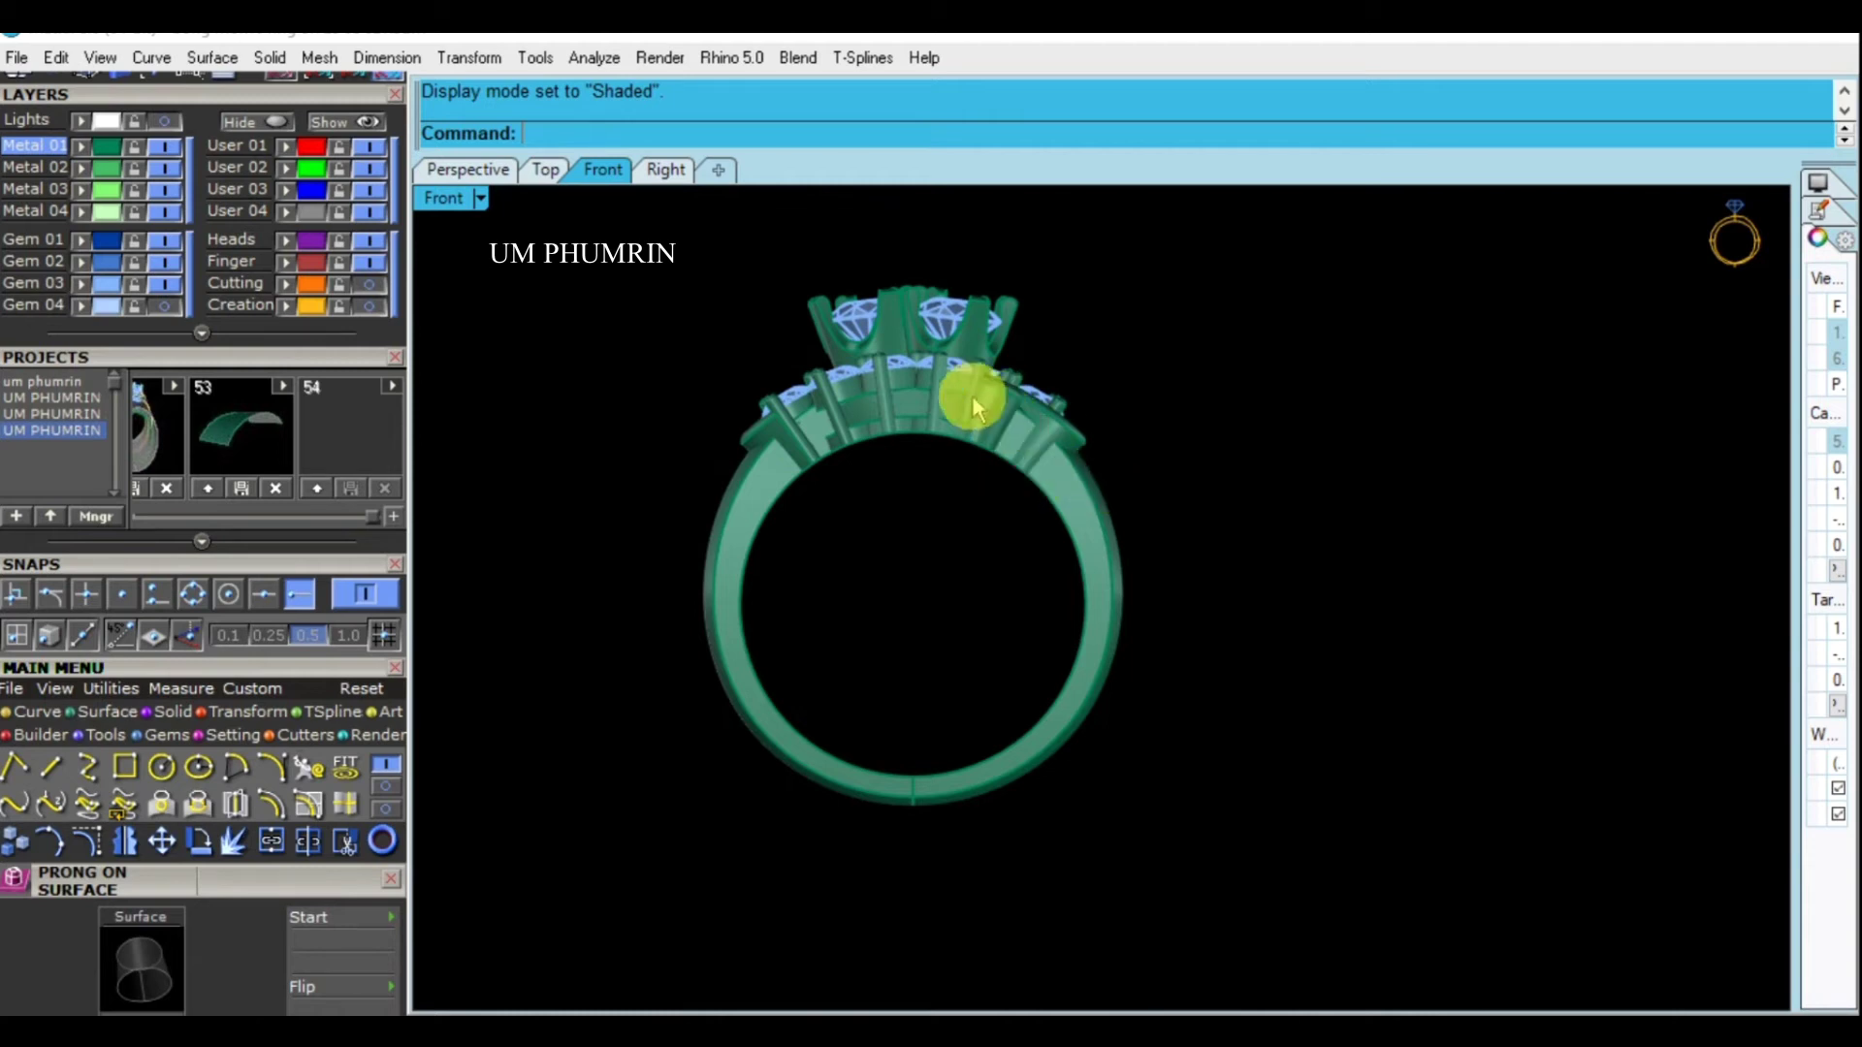
# Window-select the crown's heads and gems in Front view and drag them upward
pyautogui.moveTo(972, 394); pyautogui.dragTo(1051, 386, button='right')
pyautogui.scroll(3, 1028, 407)
pyautogui.scroll(-3, 1017, 427)
pyautogui.moveTo(736, 305); pyautogui.dragTo(1044, 475)
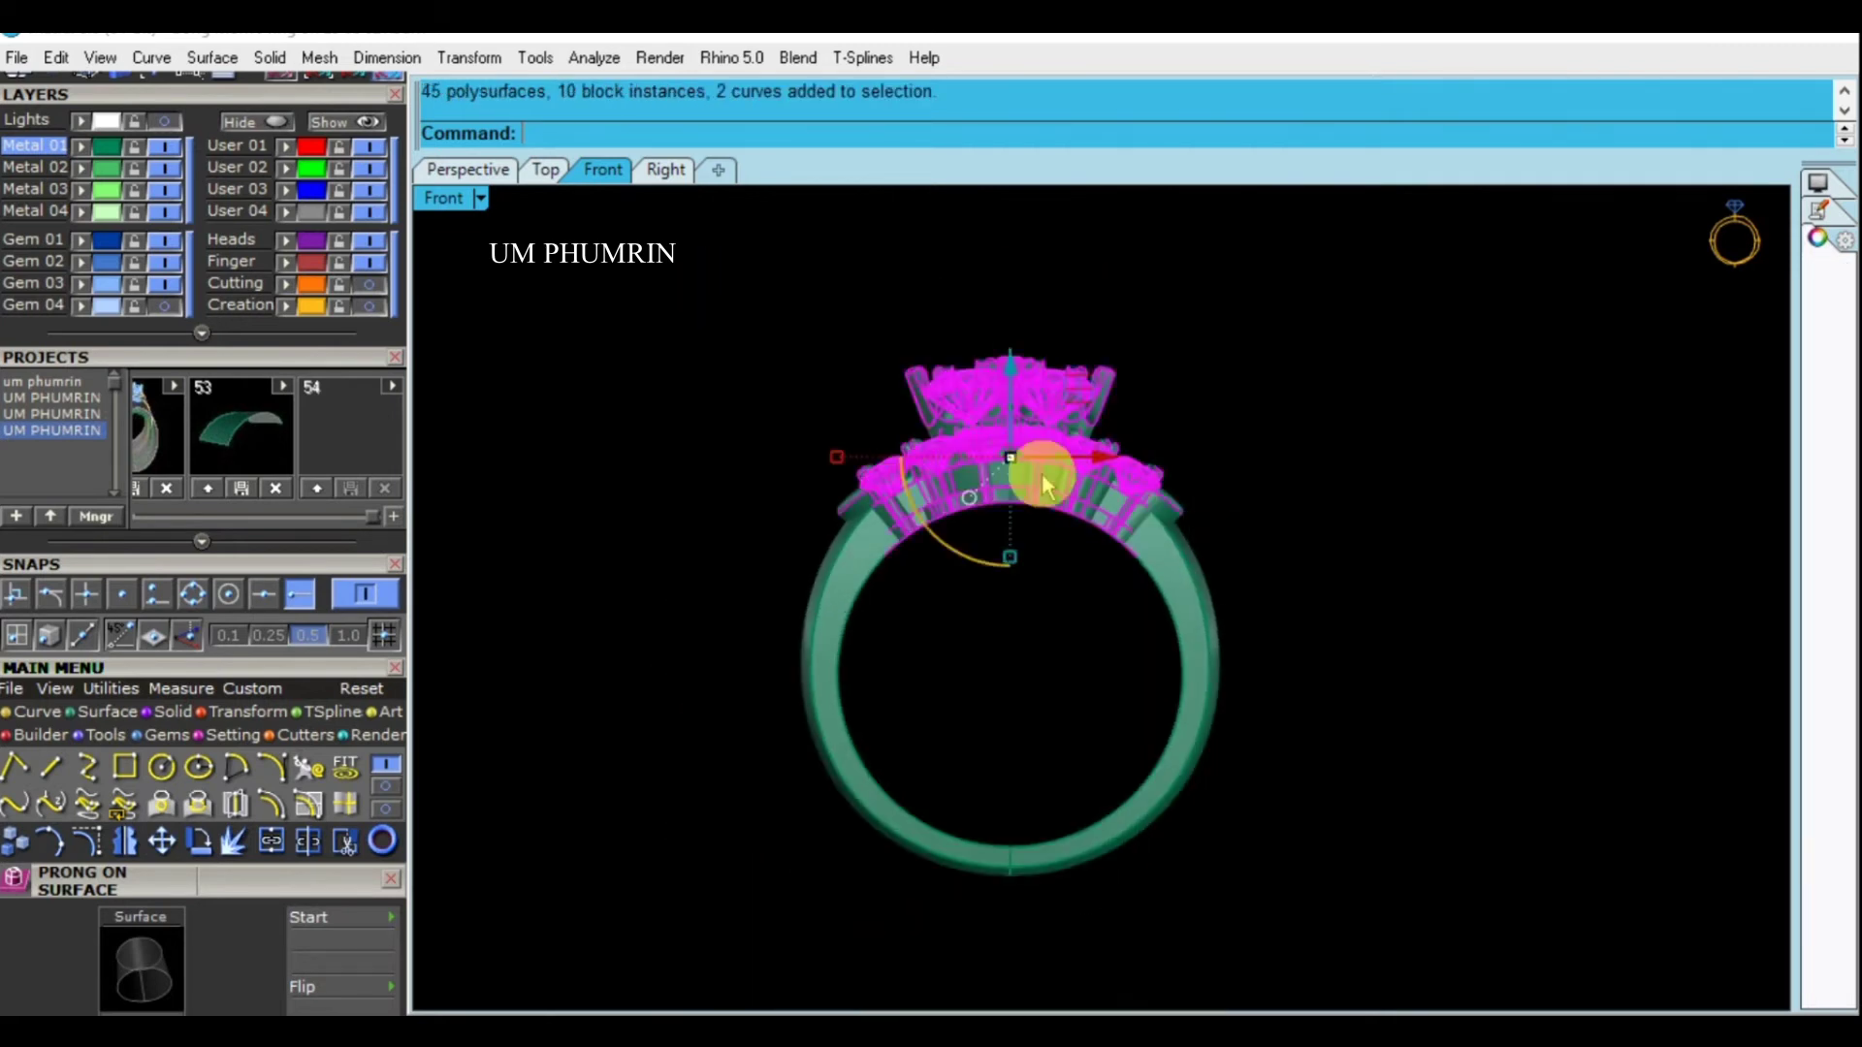
pyautogui.scroll(3, 989, 361)
pyautogui.moveTo(989, 361); pyautogui.dragTo(1048, 353)
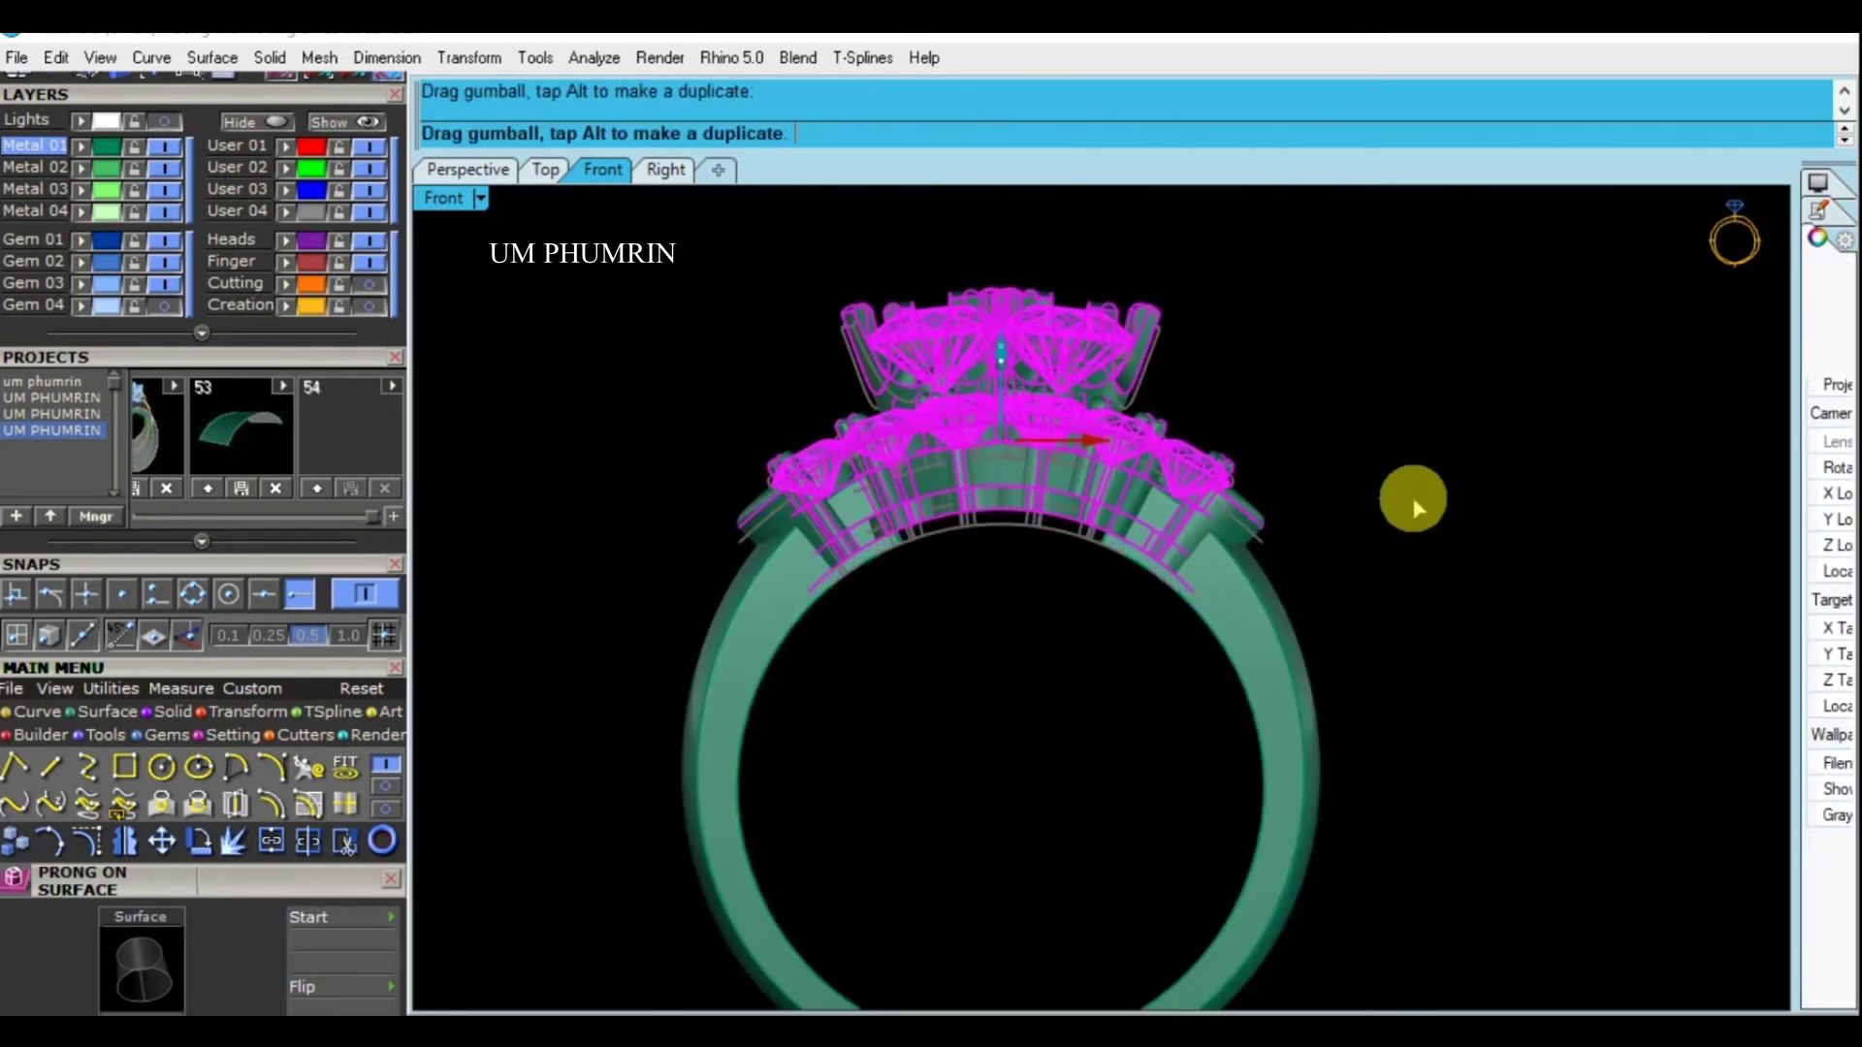
pyautogui.press('Escape')
pyautogui.scroll(-2, 1386, 490)
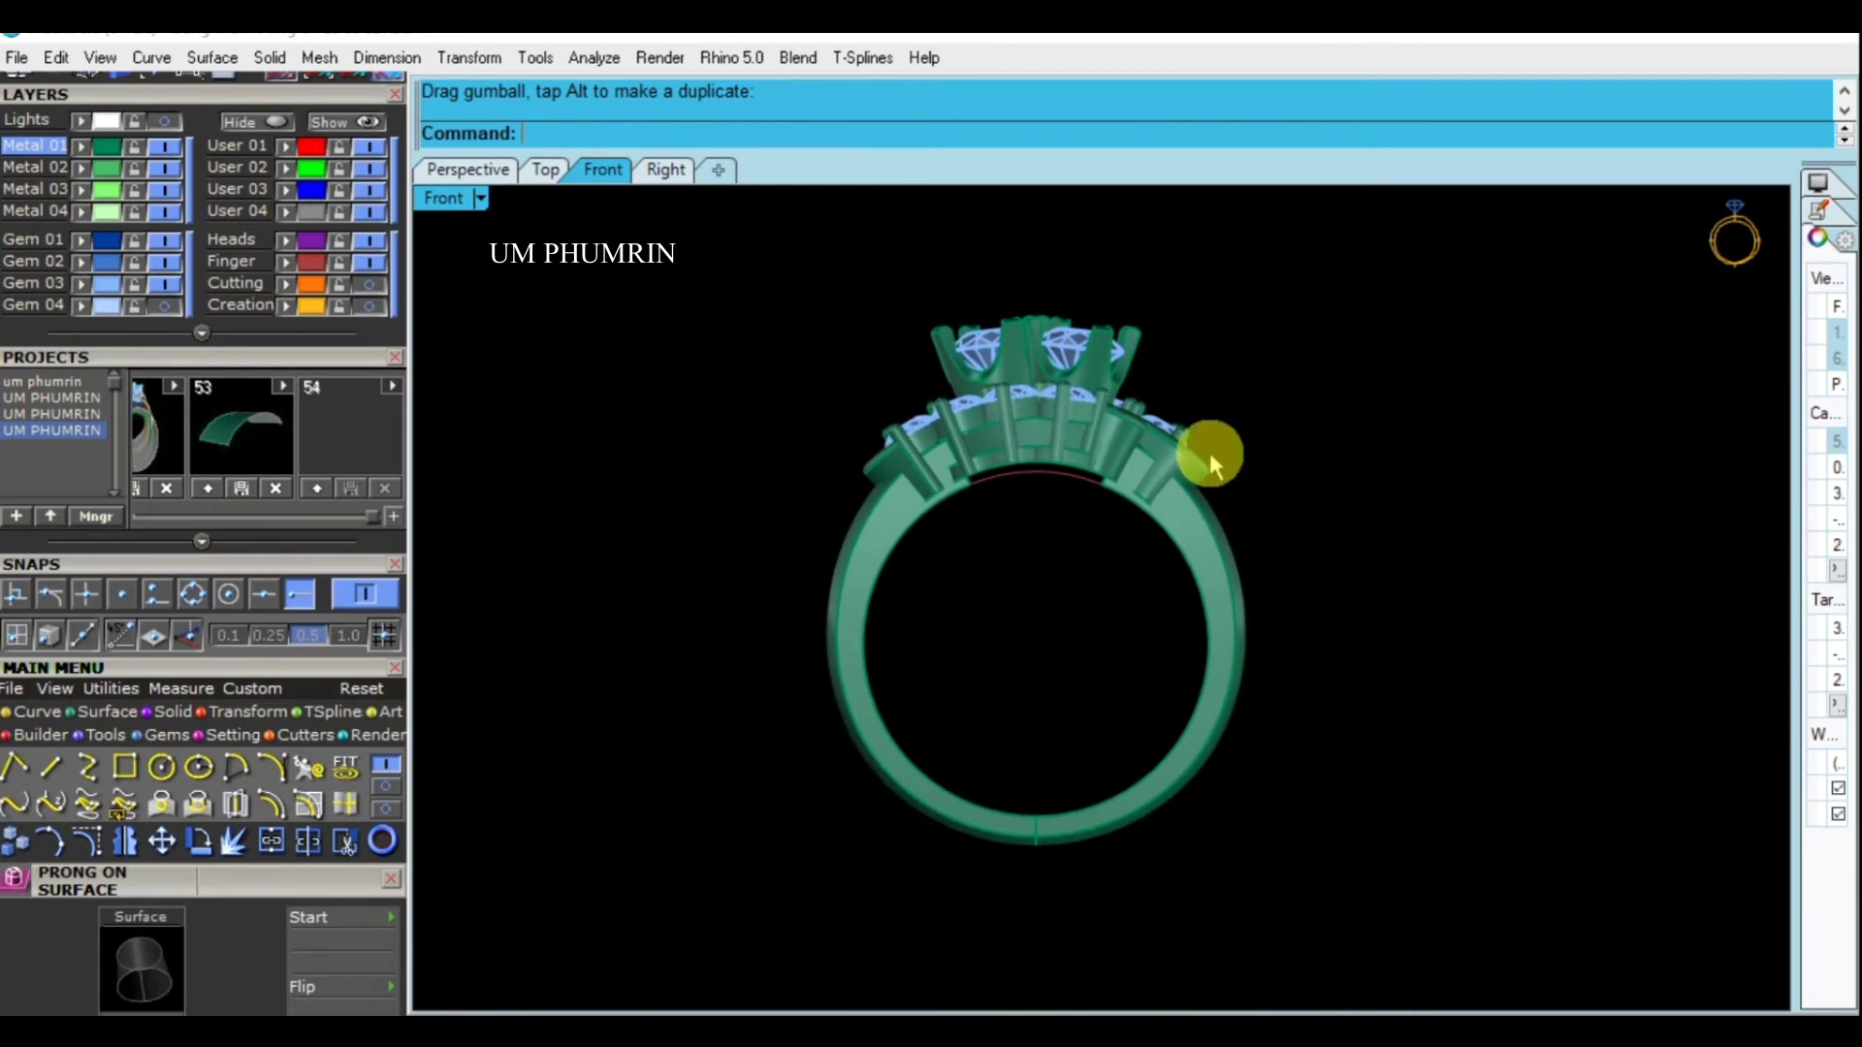
# Orbit the Perspective view to check the moved crown, then return to Front view
pyautogui.click(466, 169)
pyautogui.moveTo(1218, 540); pyautogui.dragTo(1367, 468, button='right')
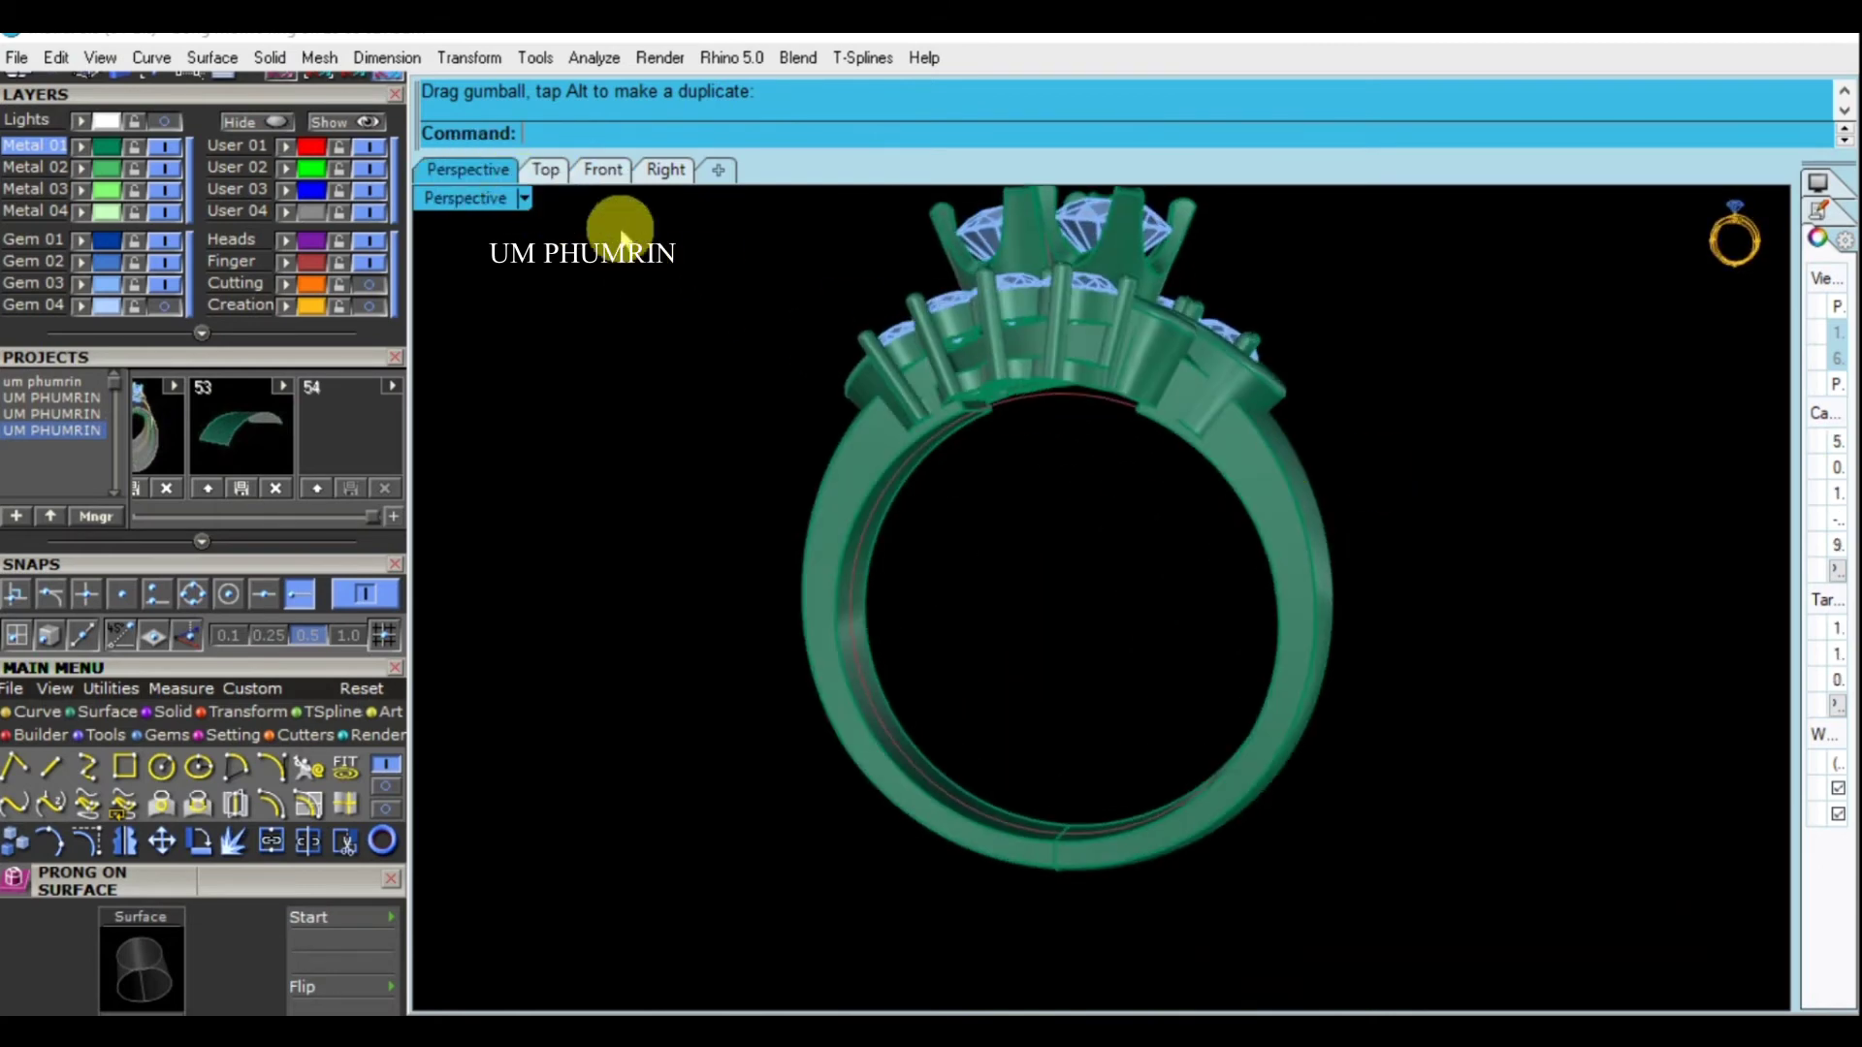
pyautogui.click(602, 168)
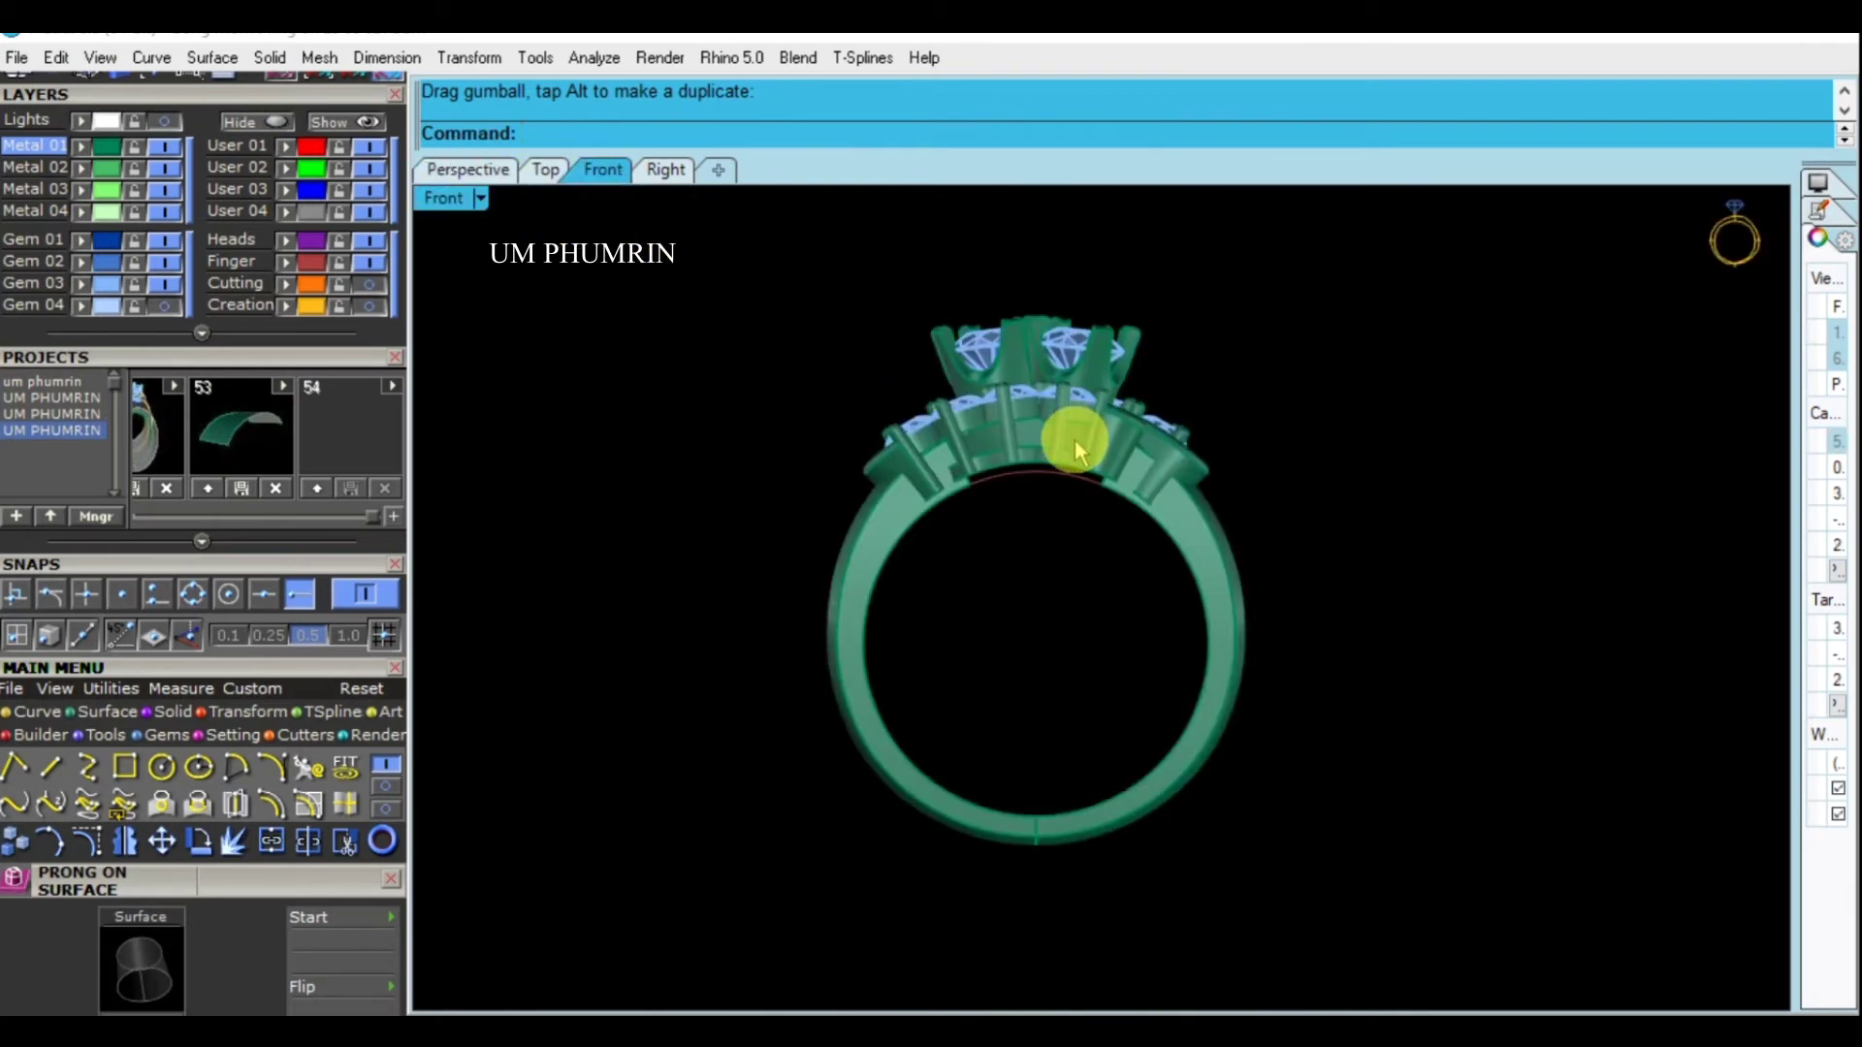
pyautogui.scroll(1, 1043, 464)
pyautogui.scroll(2, 1045, 462)
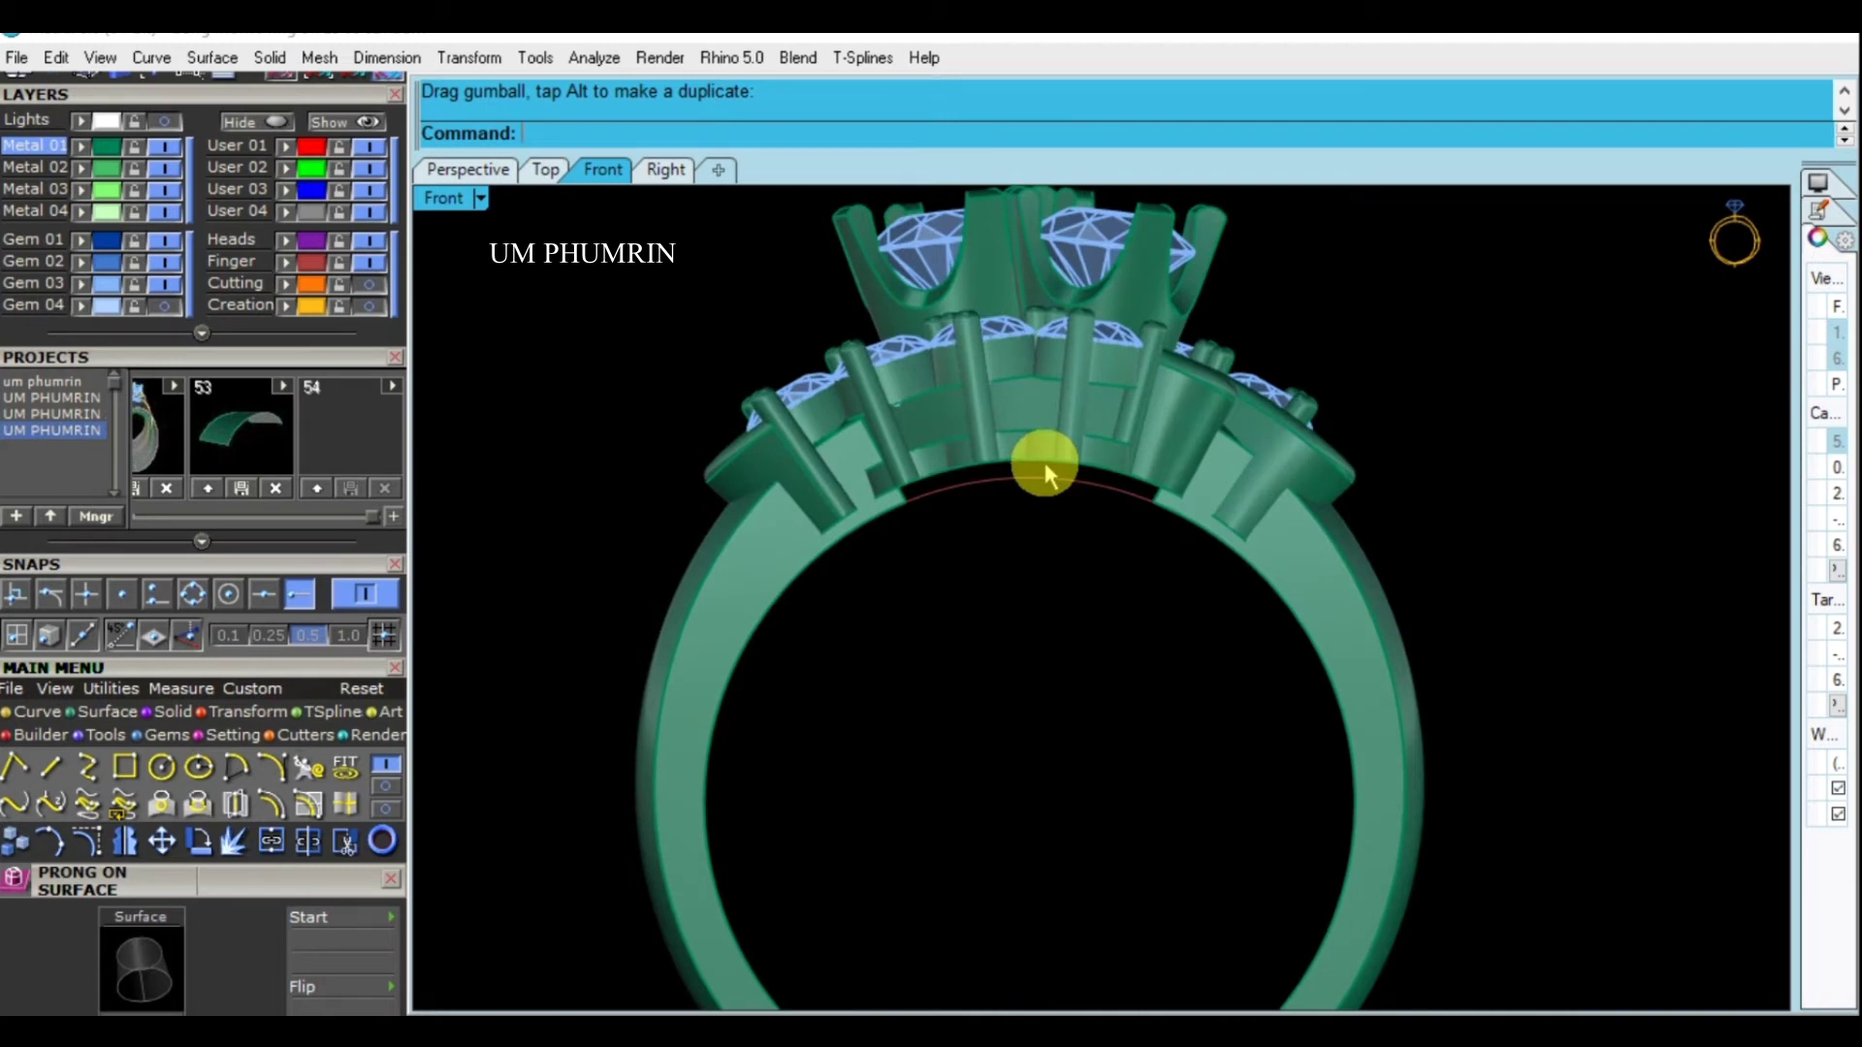
pyautogui.scroll(-2, 1044, 463)
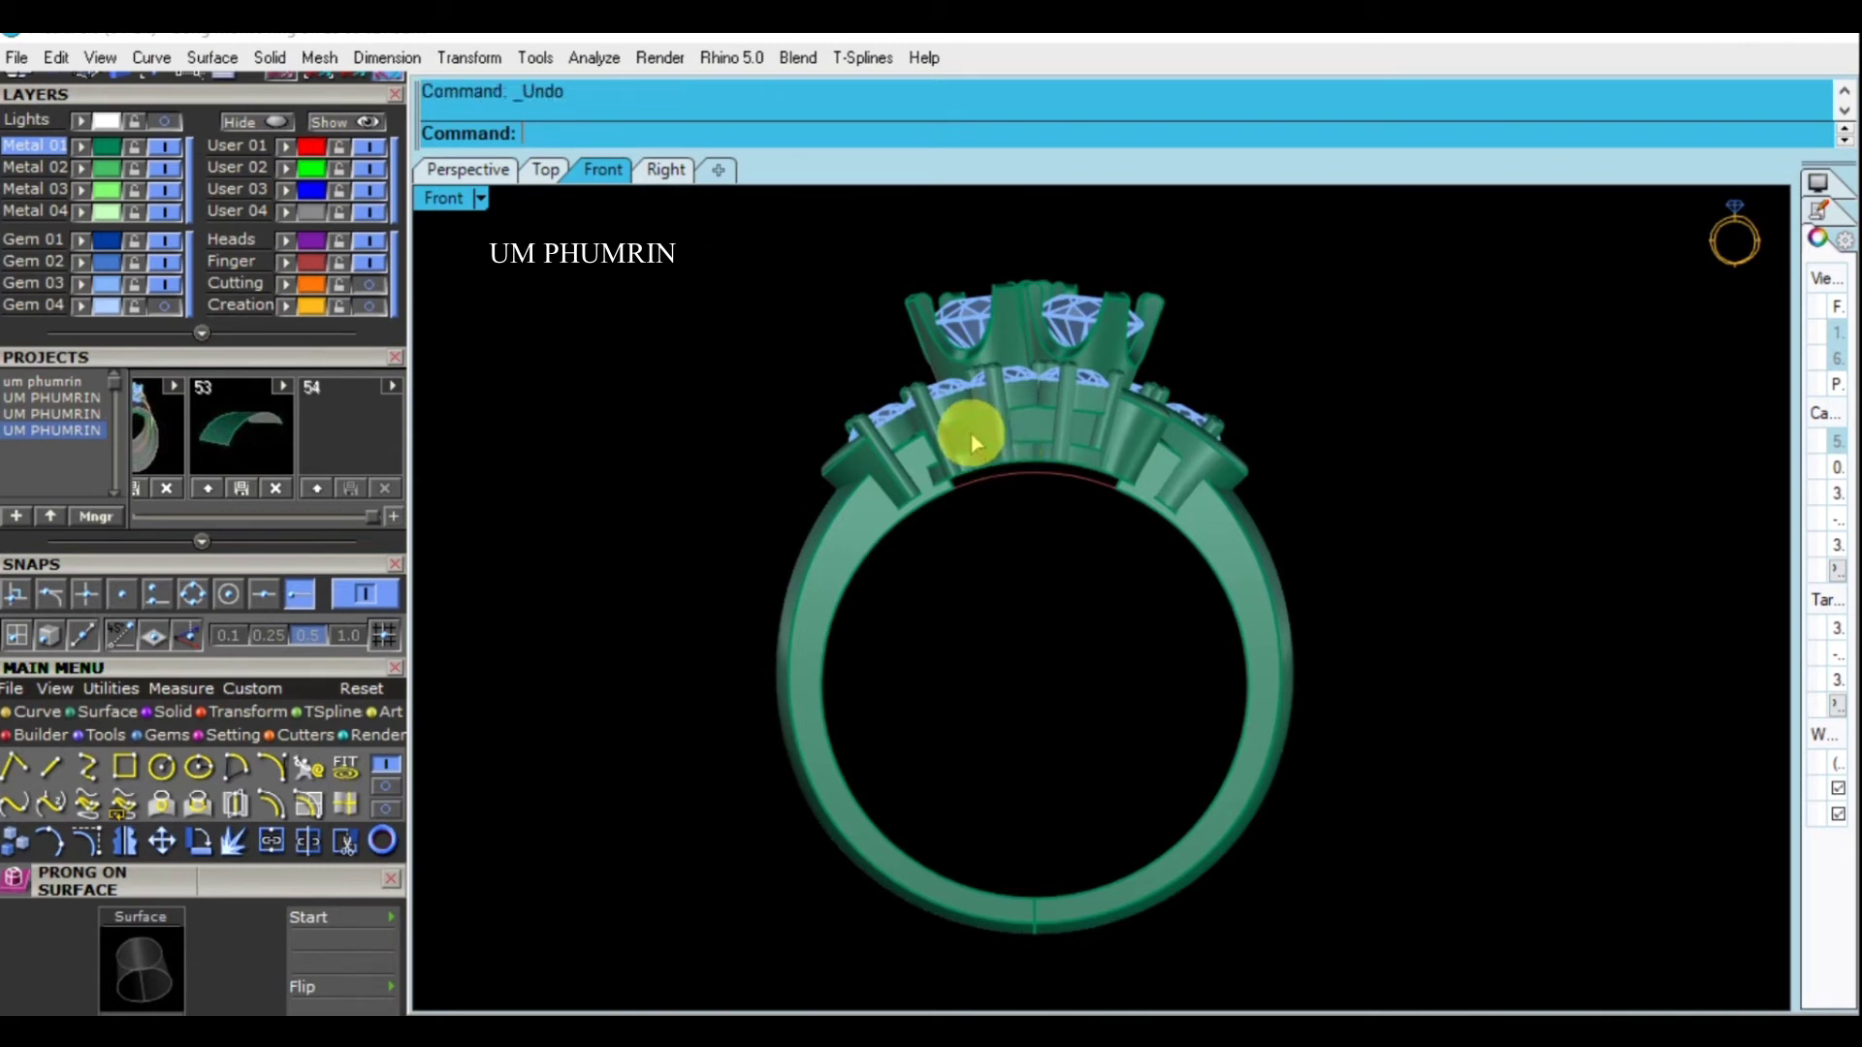
# Undo the first move of the heads and gems and clear the selection
pyautogui.hotkey('ctrl', 'z')
pyautogui.press('Escape')
pyautogui.scroll(-3, 1306, 464)
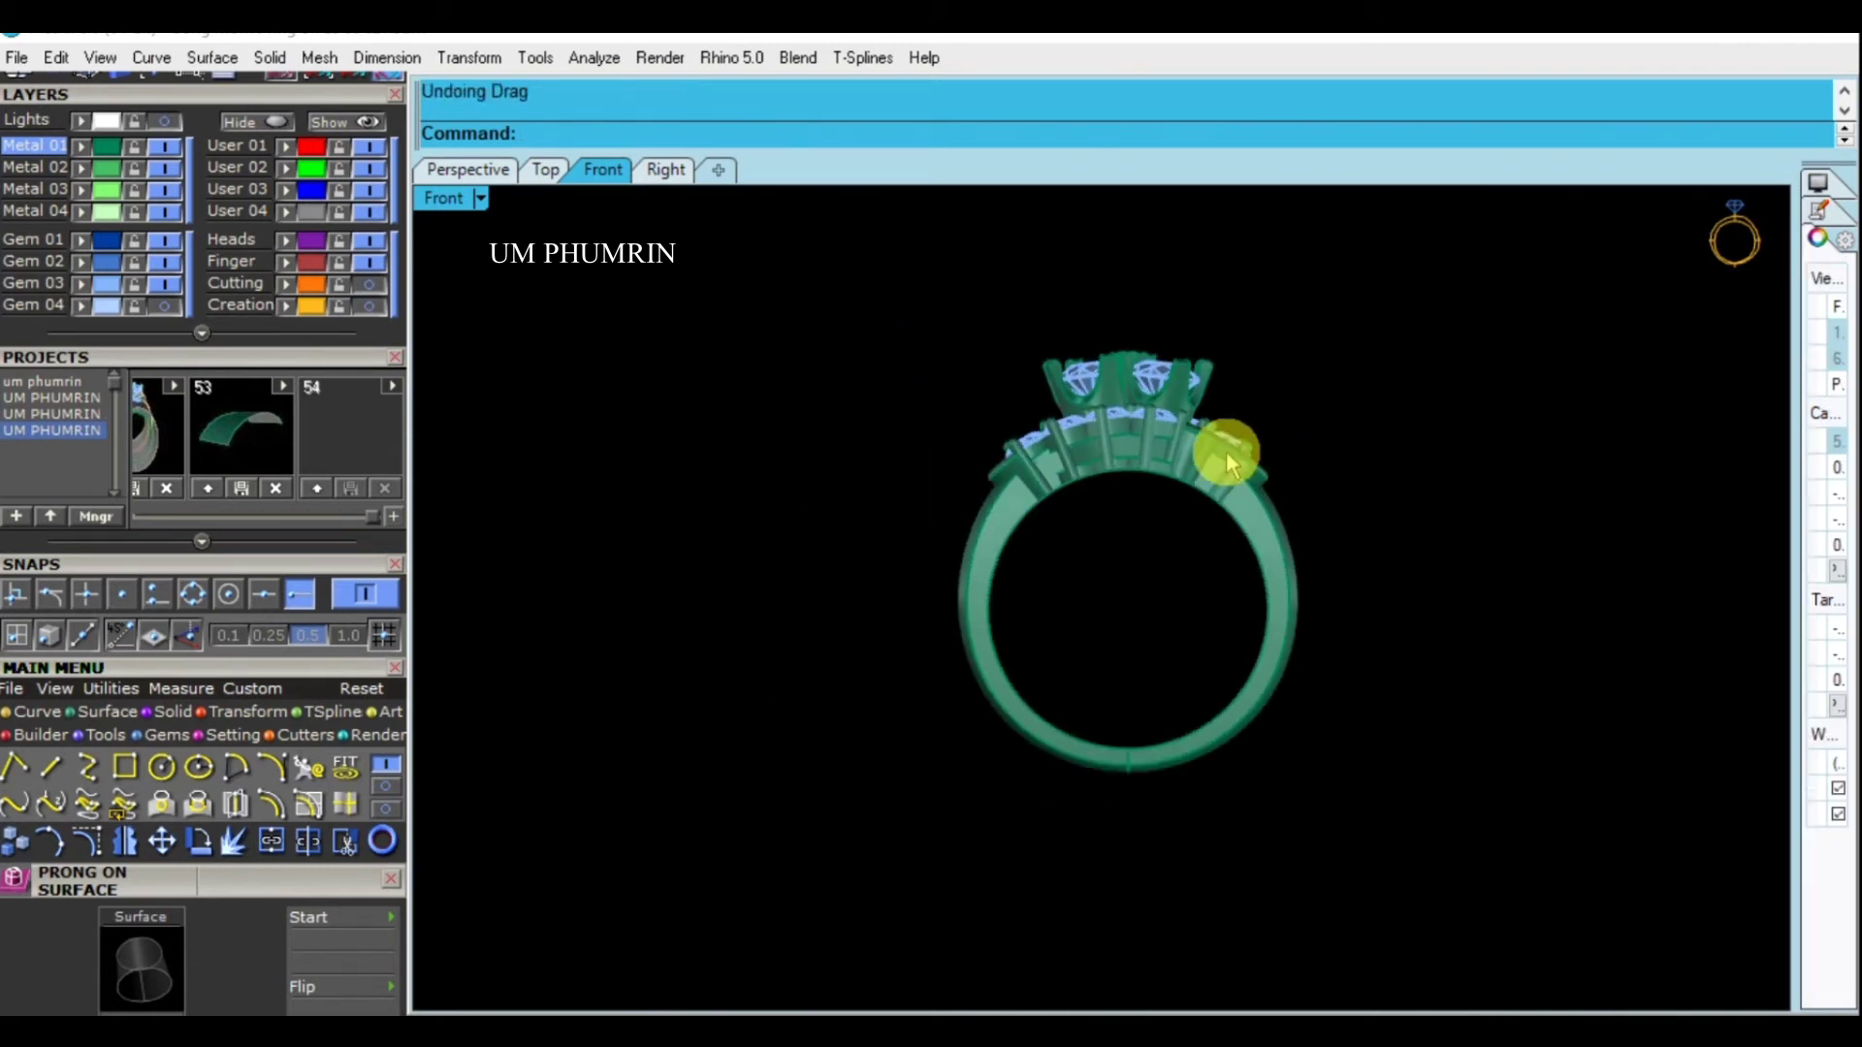
pyautogui.hotkey('ctrl', 'z')
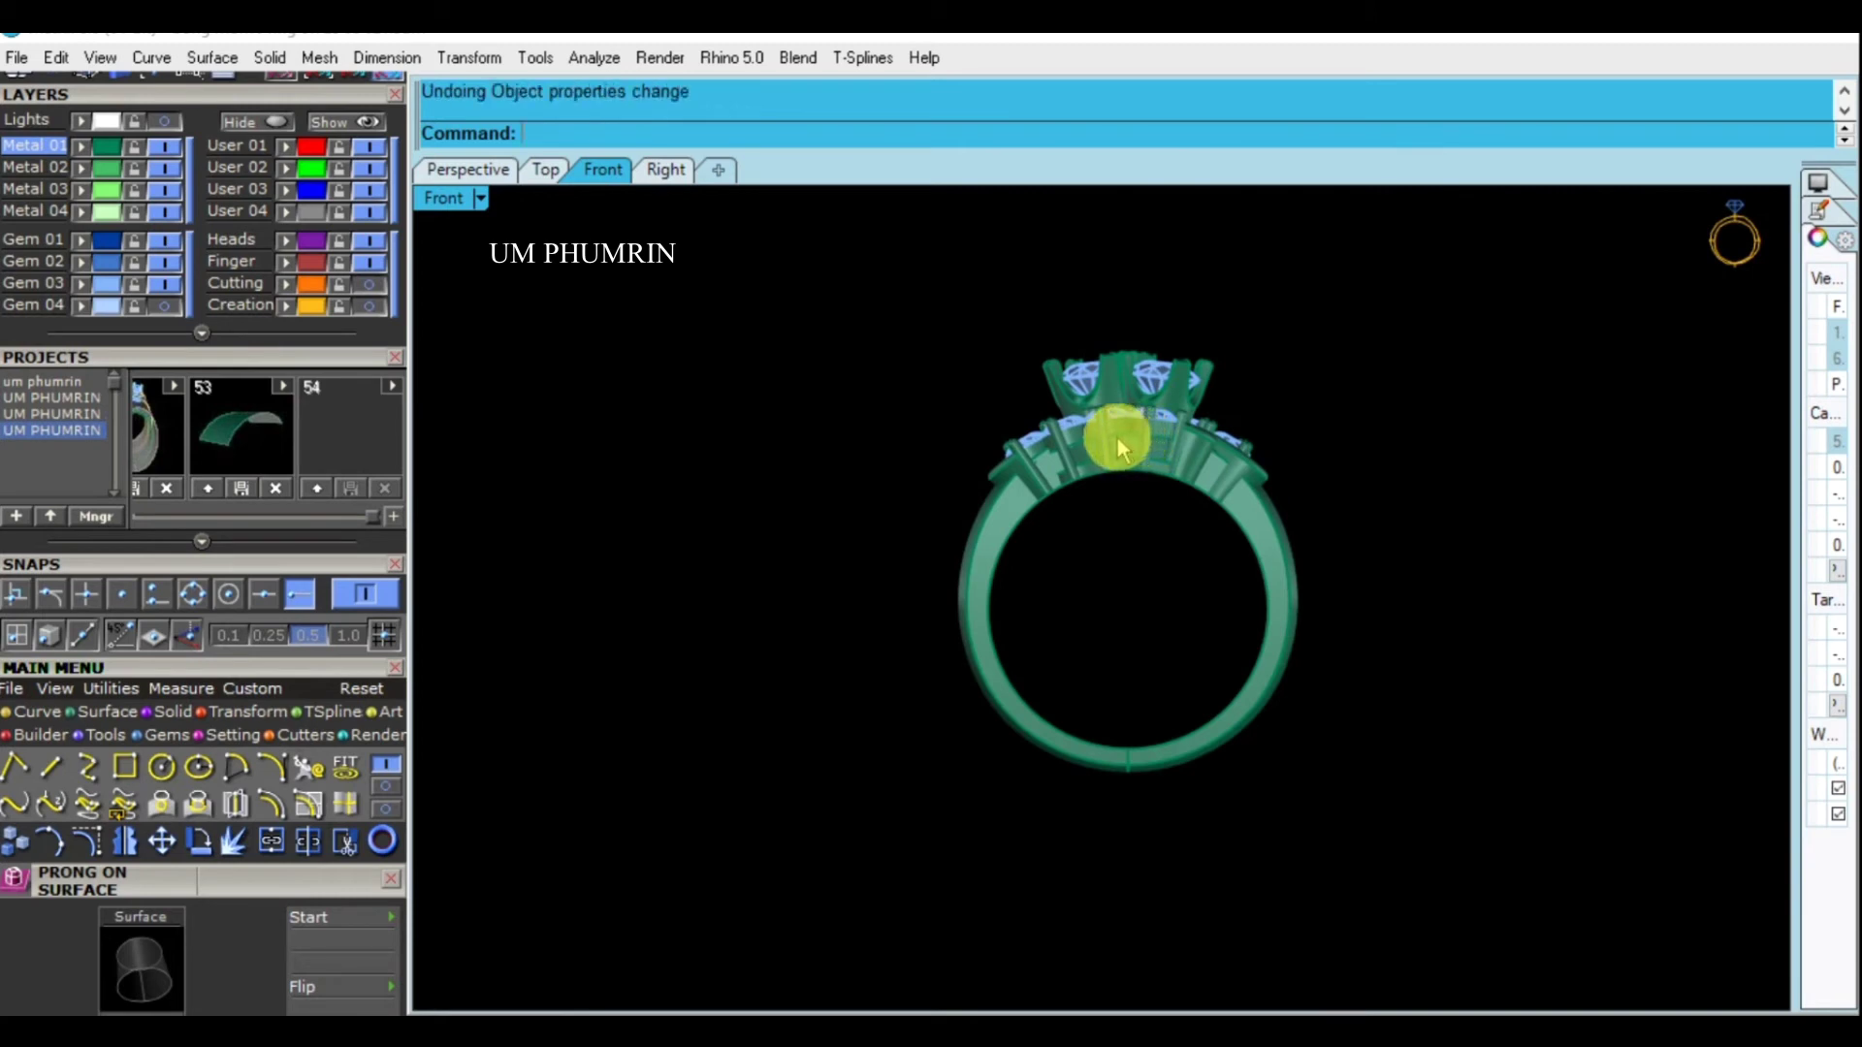
pyautogui.hotkey('ctrl', 'y')
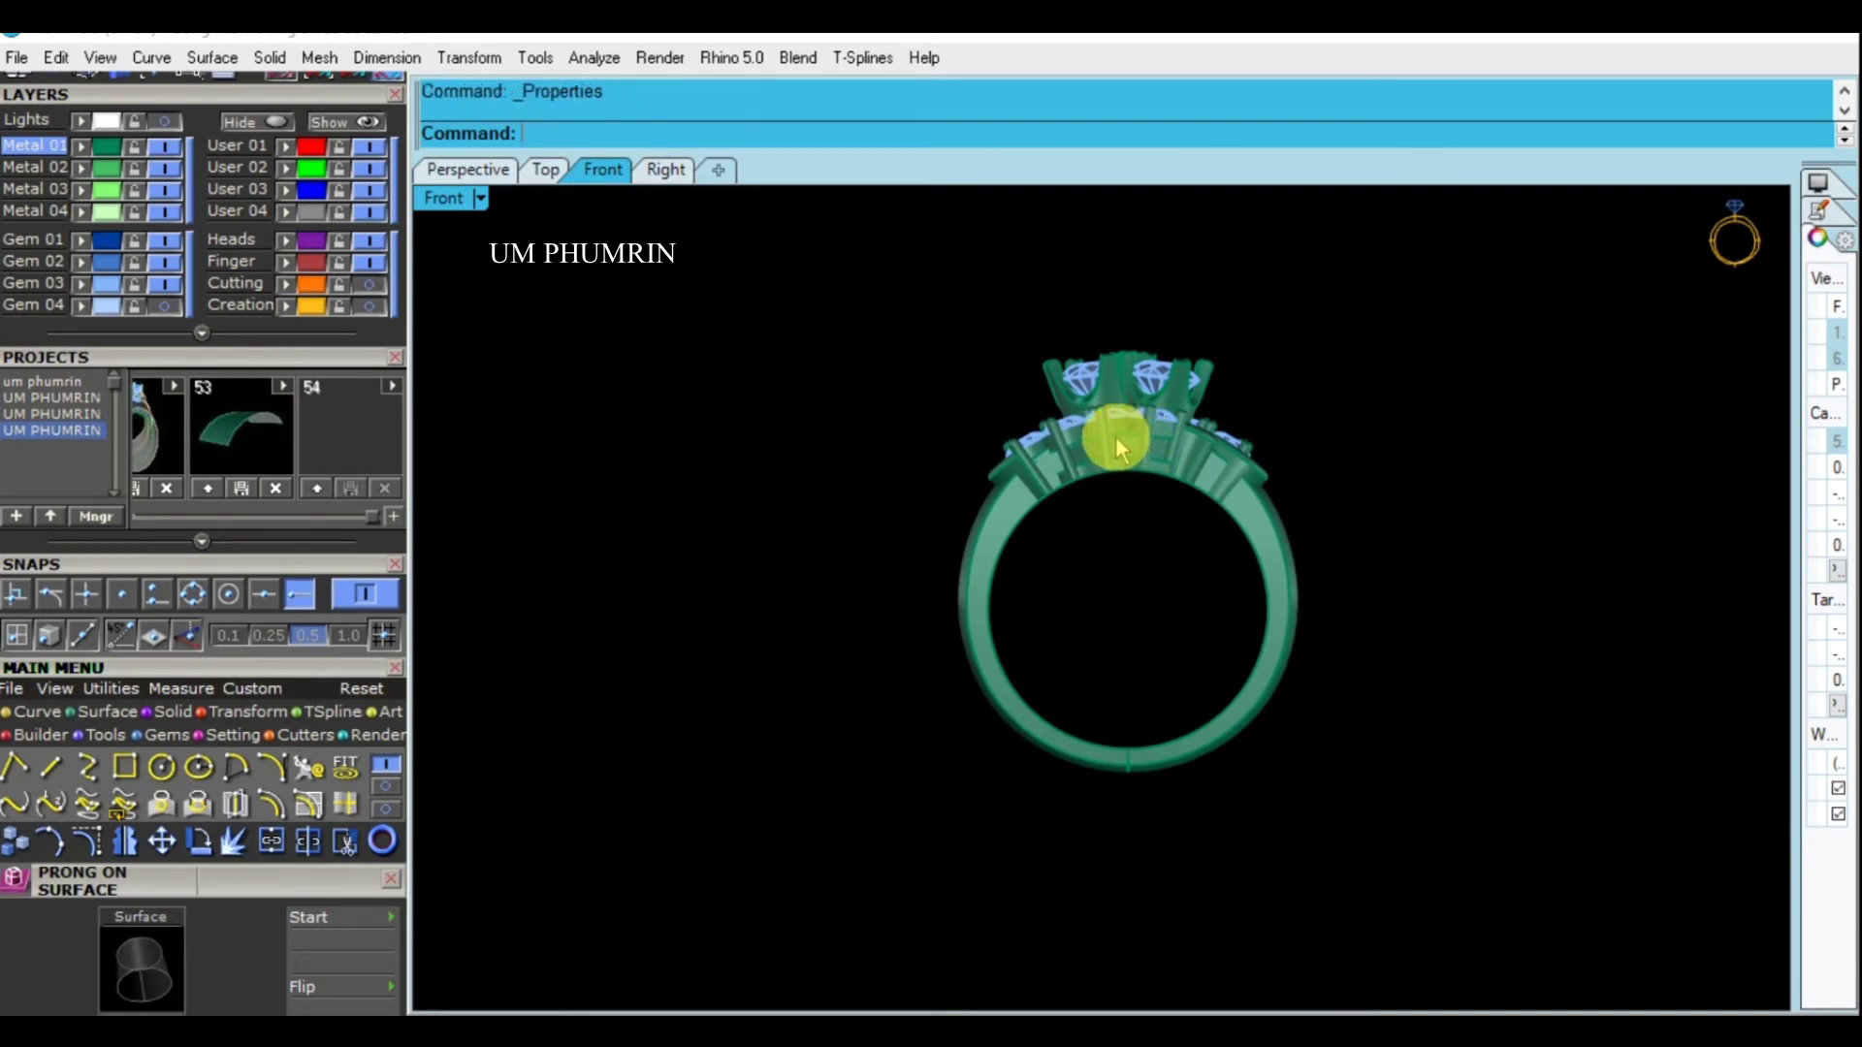
pyautogui.hotkey('ctrl', 'a')
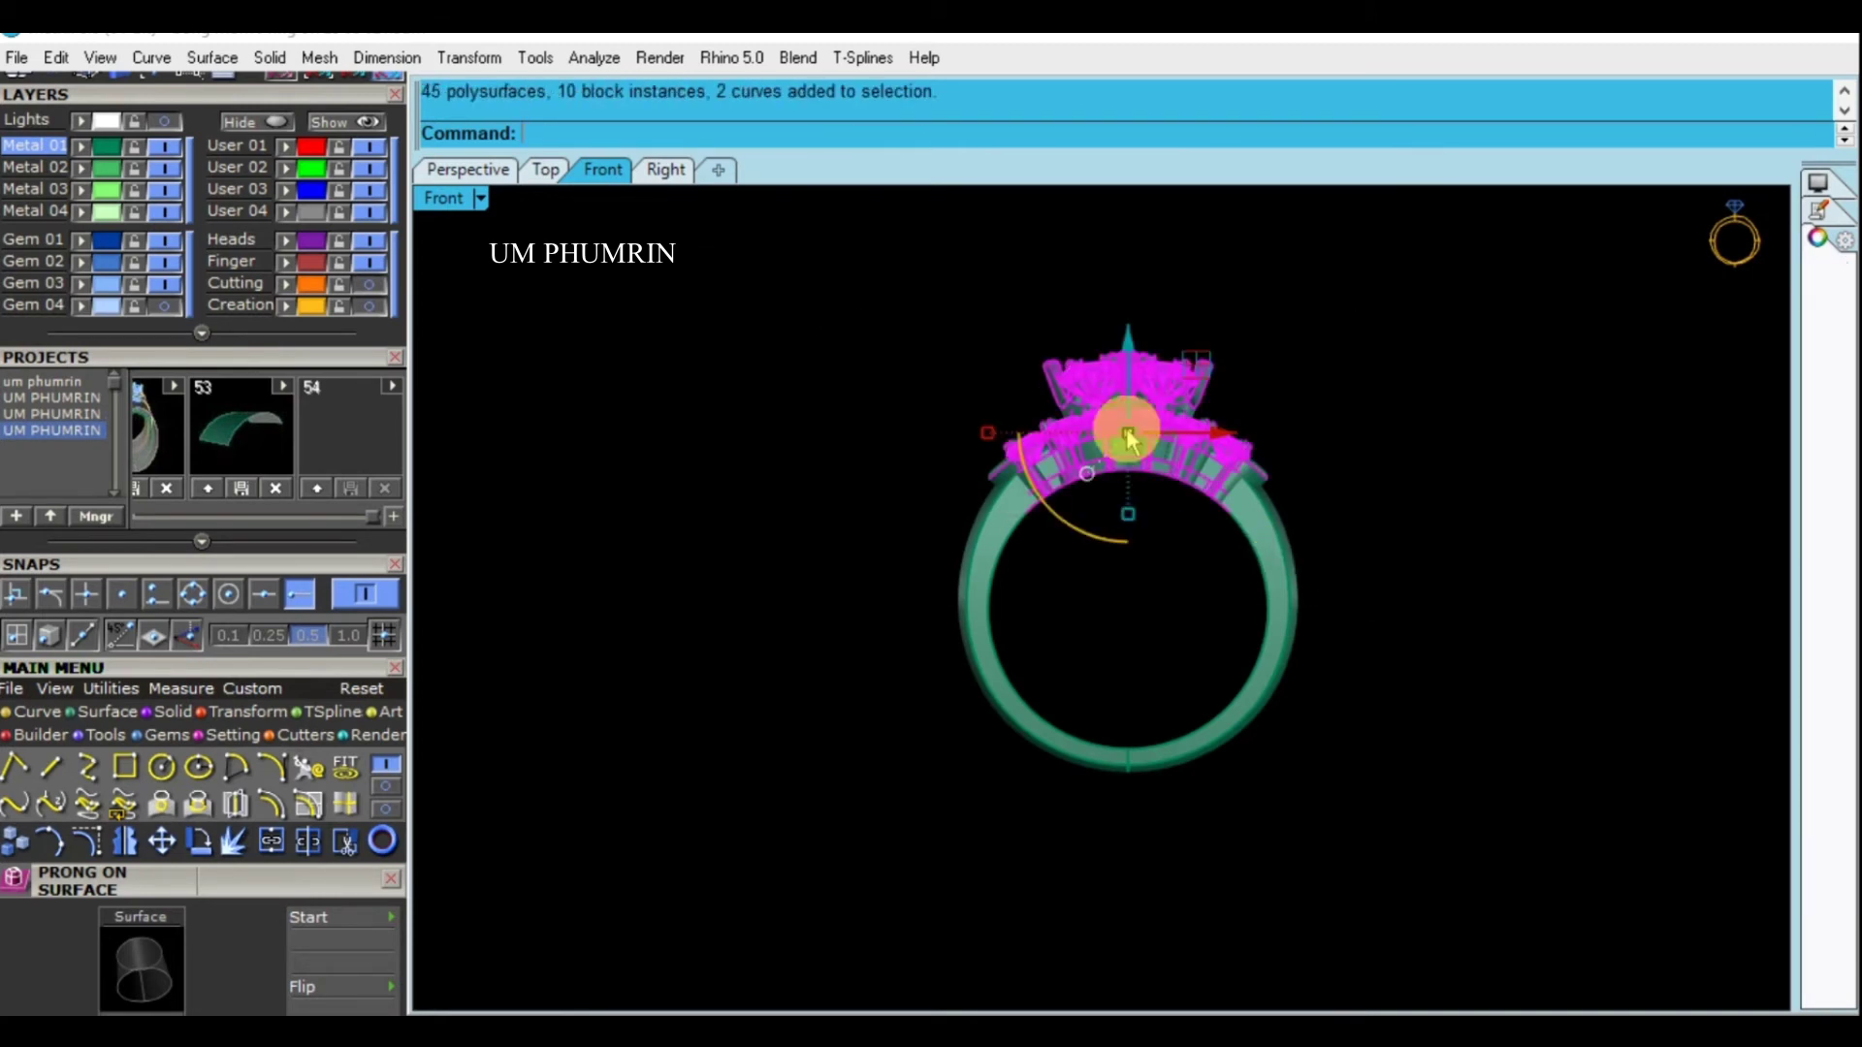
pyautogui.scroll(3, 1122, 427)
pyautogui.press('Escape')
# Hide the Cutting layer's curves
pyautogui.click(312, 308)
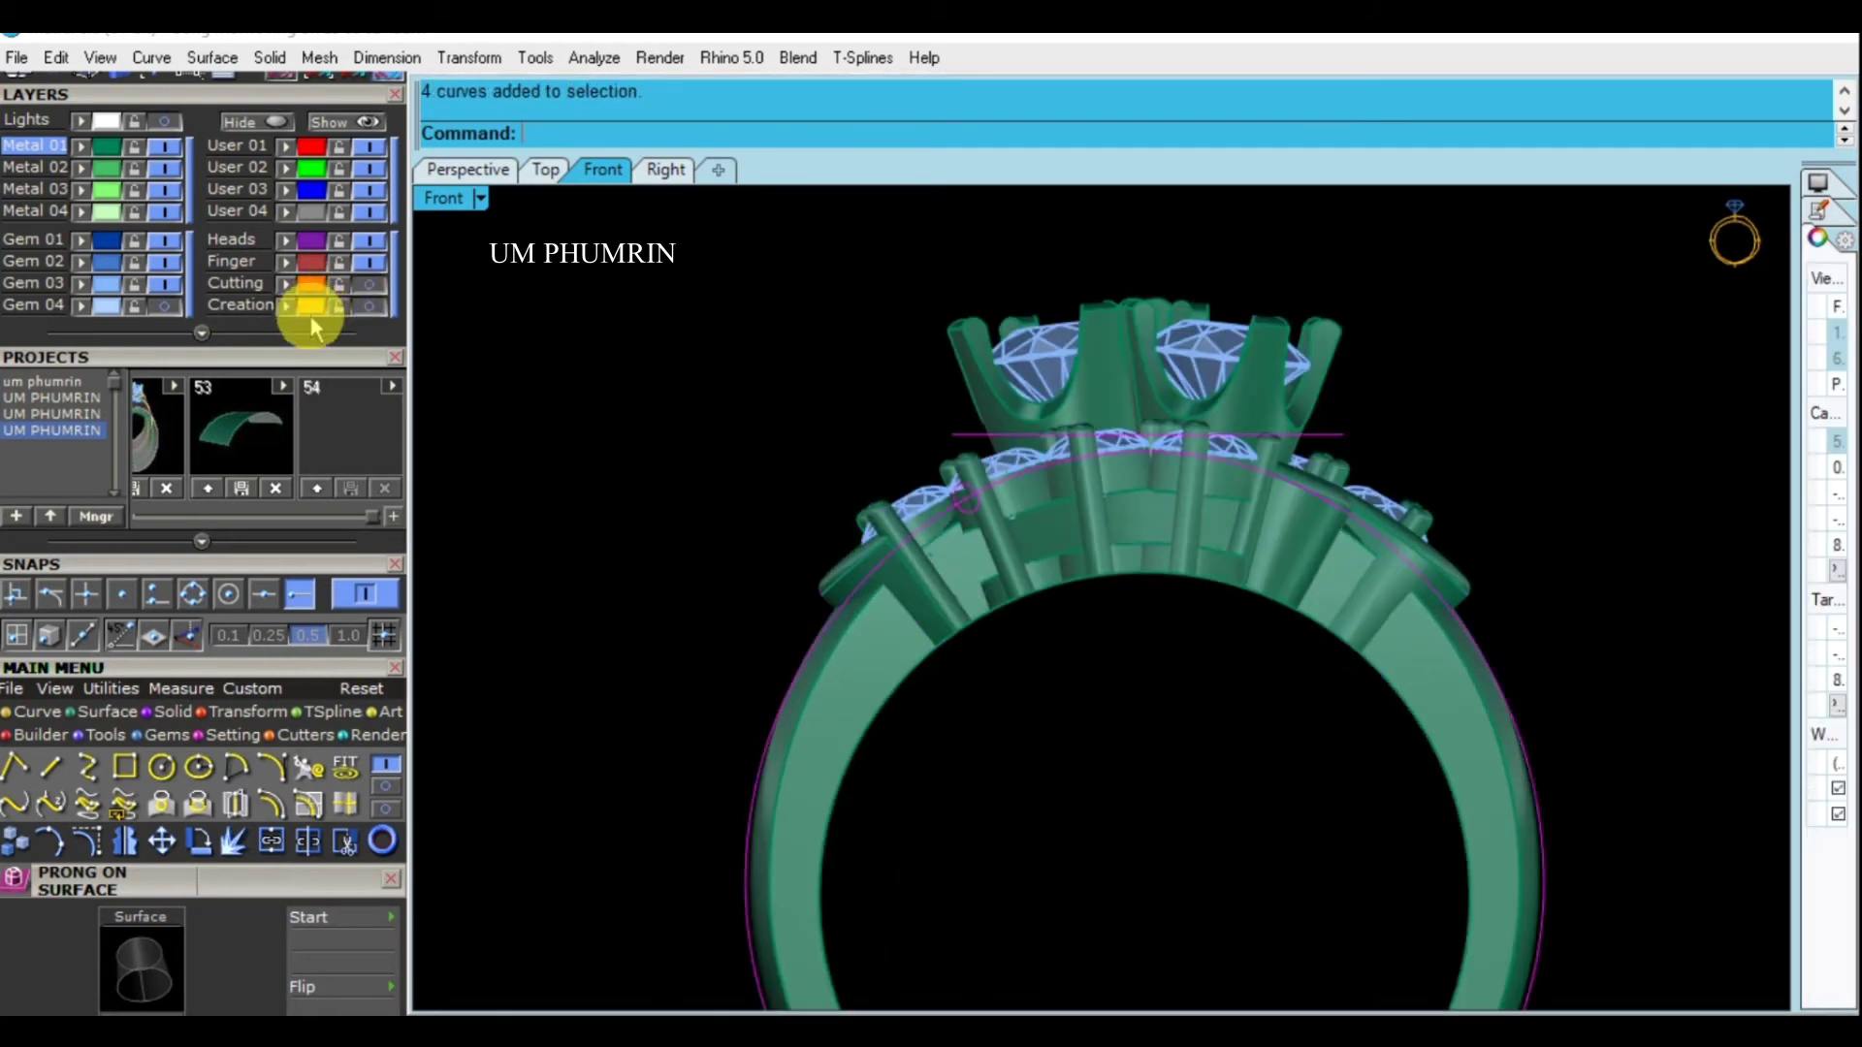
pyautogui.scroll(-3, 751, 408)
pyautogui.click(627, 421)
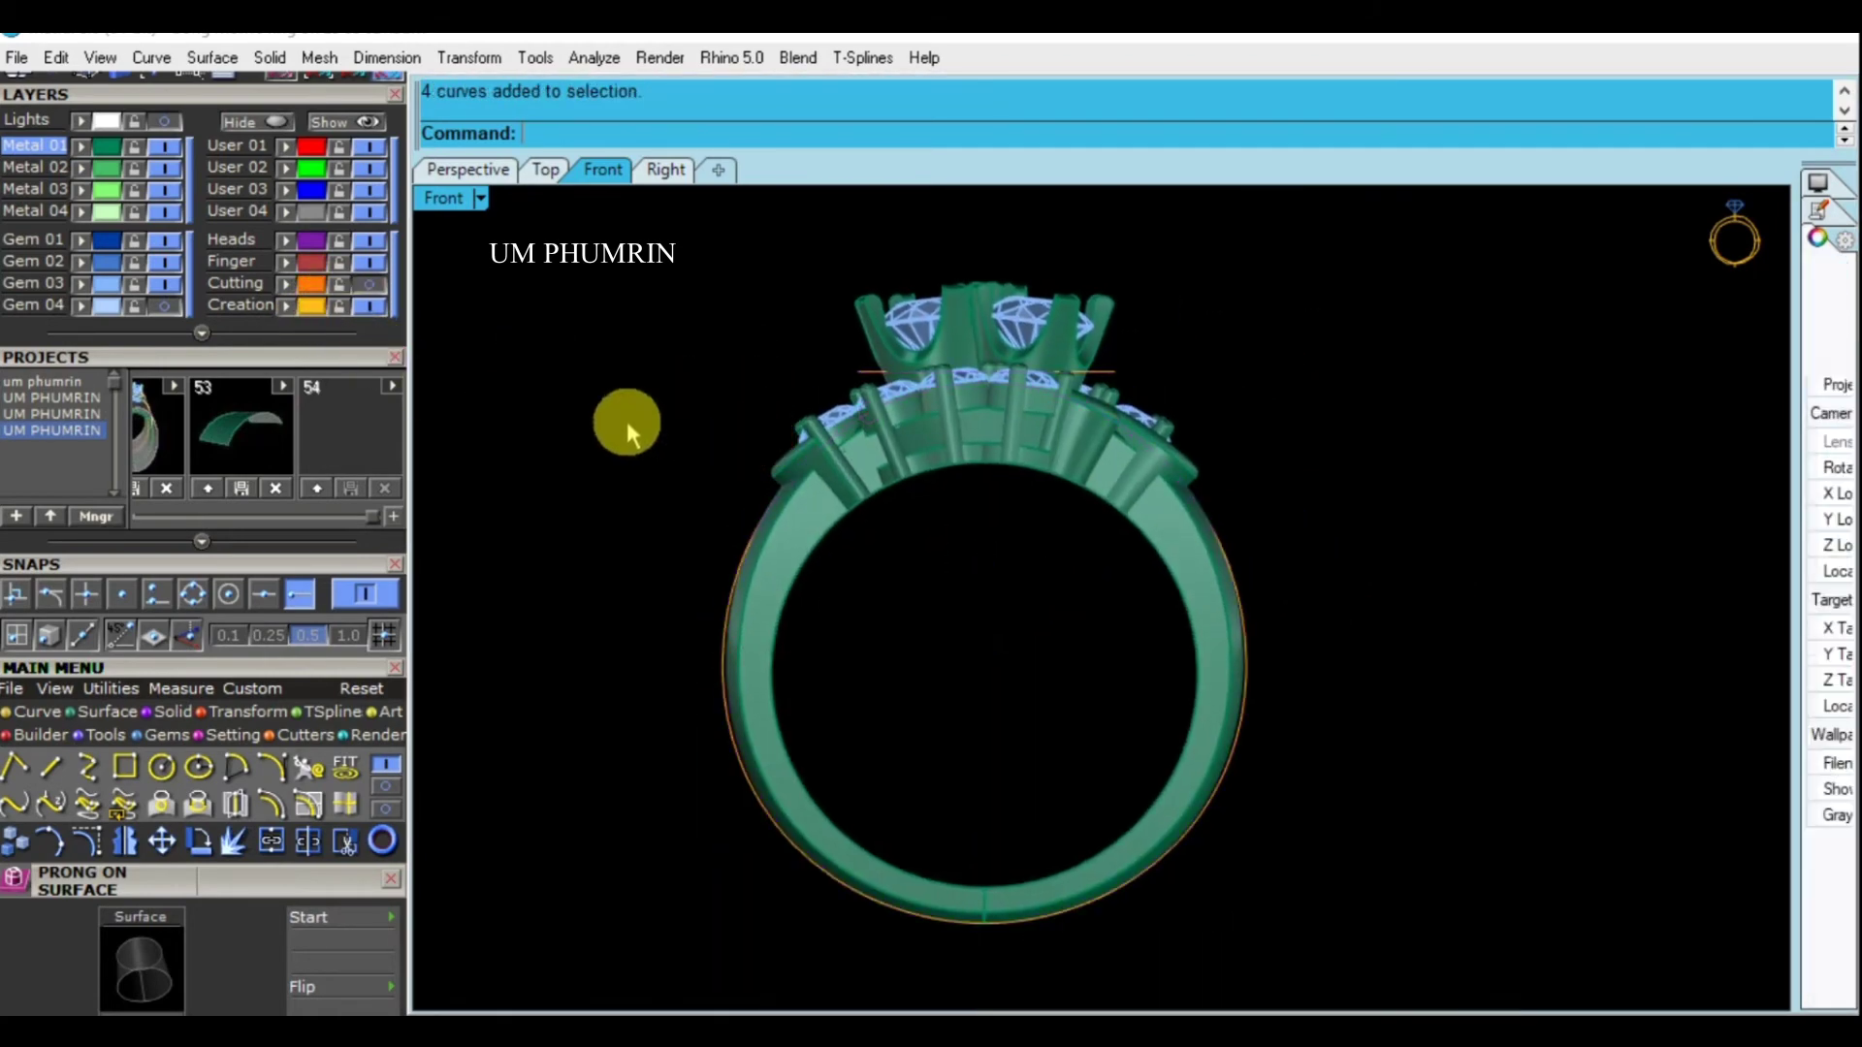
pyautogui.click(312, 286)
pyautogui.click(596, 363)
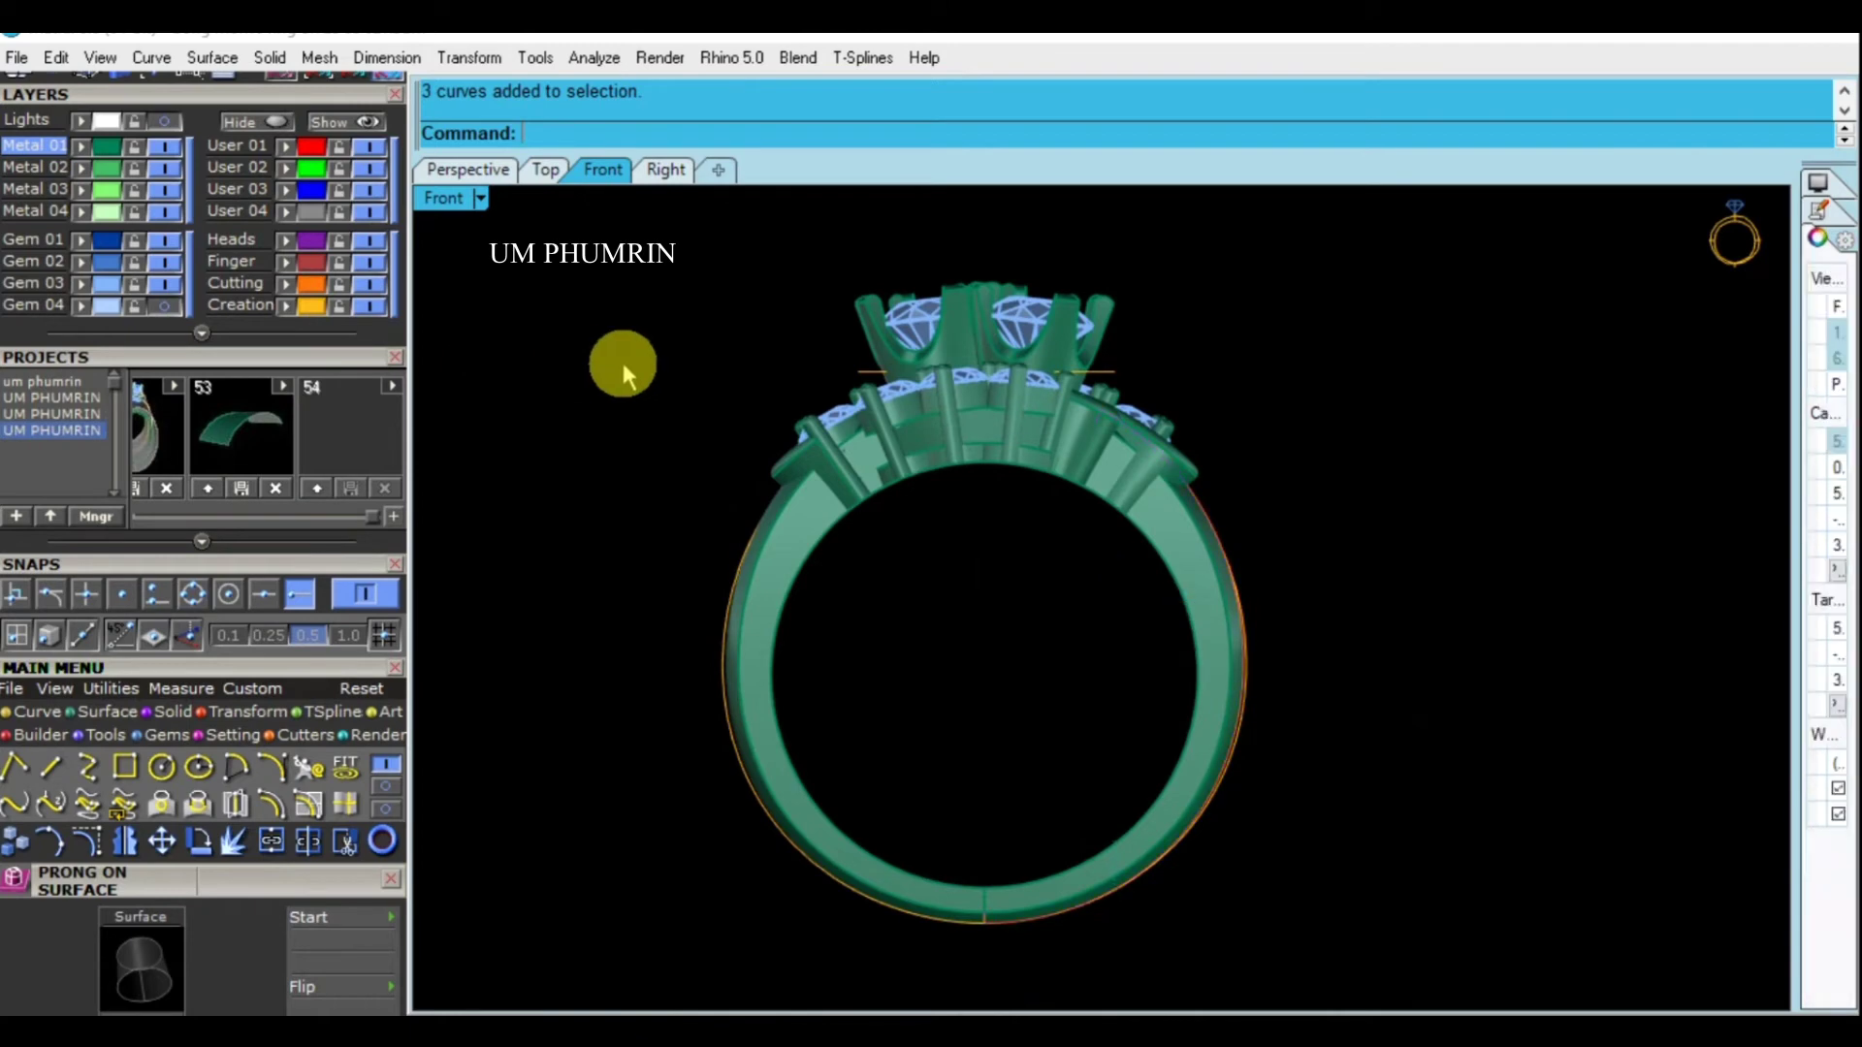
pyautogui.click(370, 283)
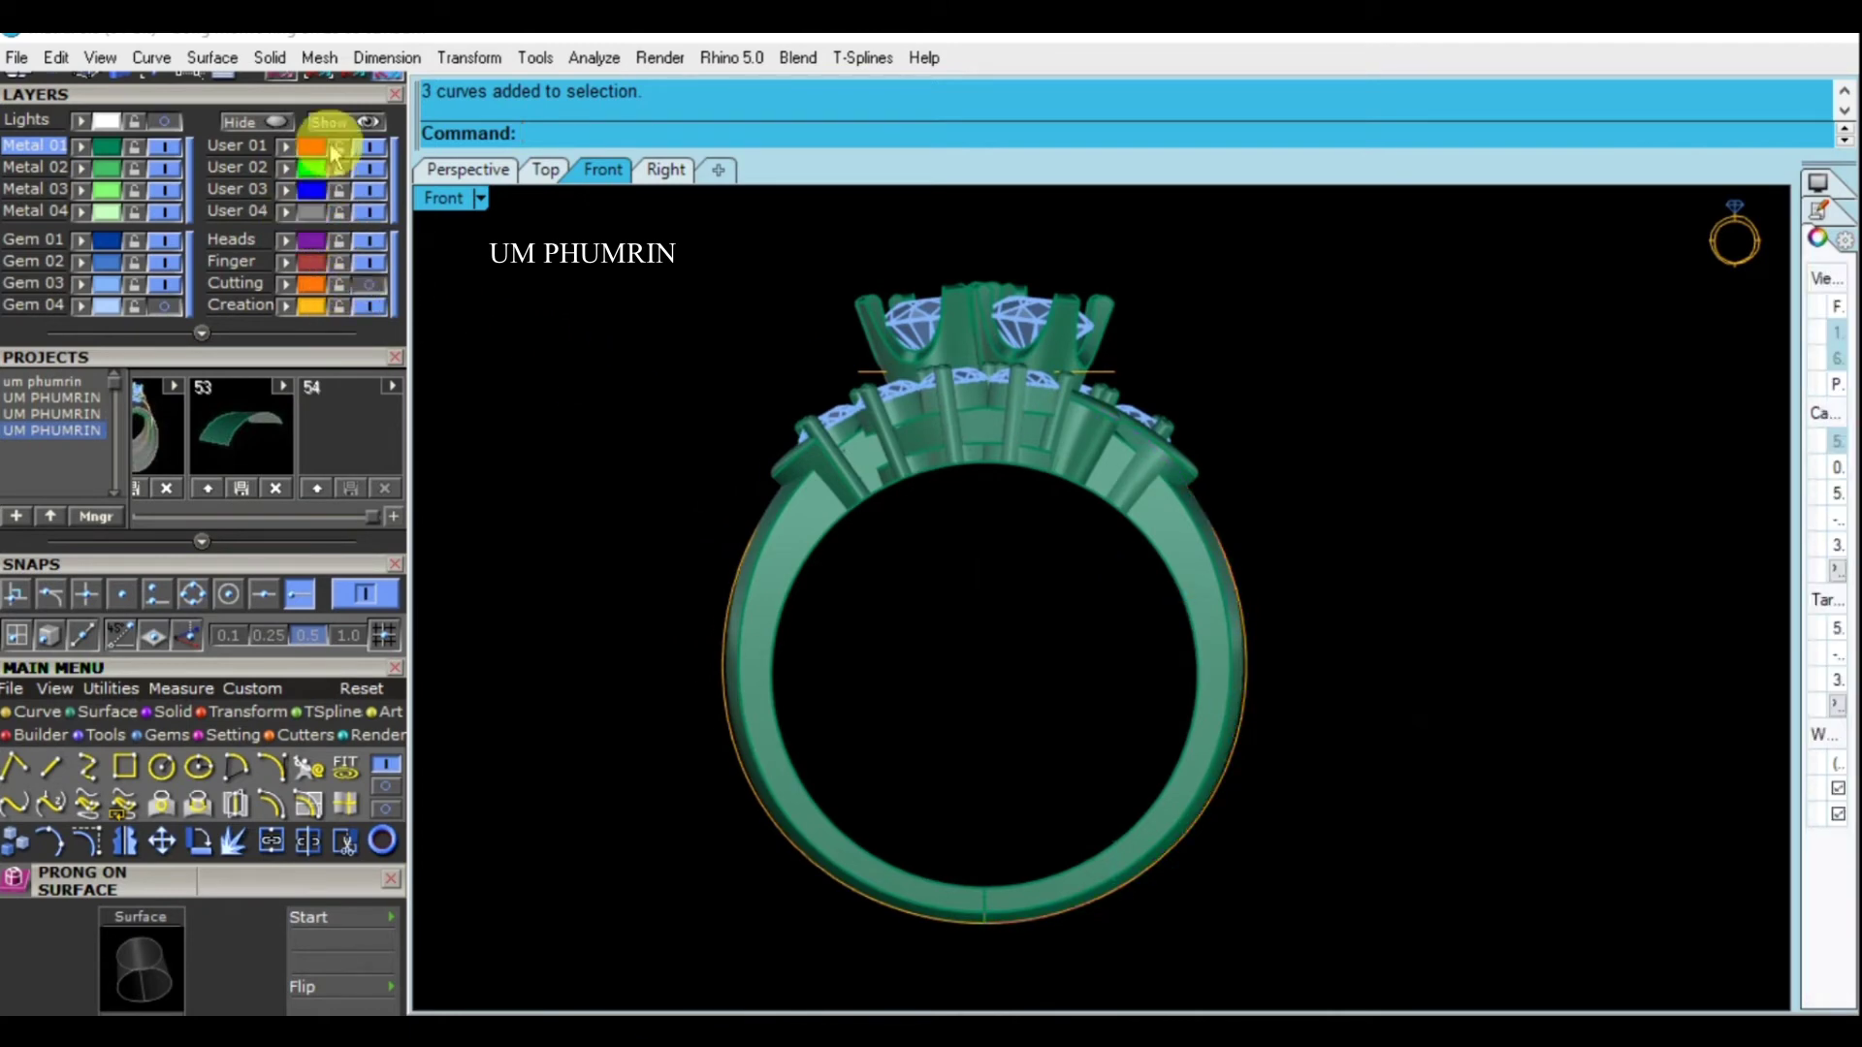
pyautogui.scroll(1, 657, 311)
# Lift the selected heads, gems and curves about 0.319 with the gumball's vertical arrow
pyautogui.moveTo(689, 216); pyautogui.dragTo(1327, 651)
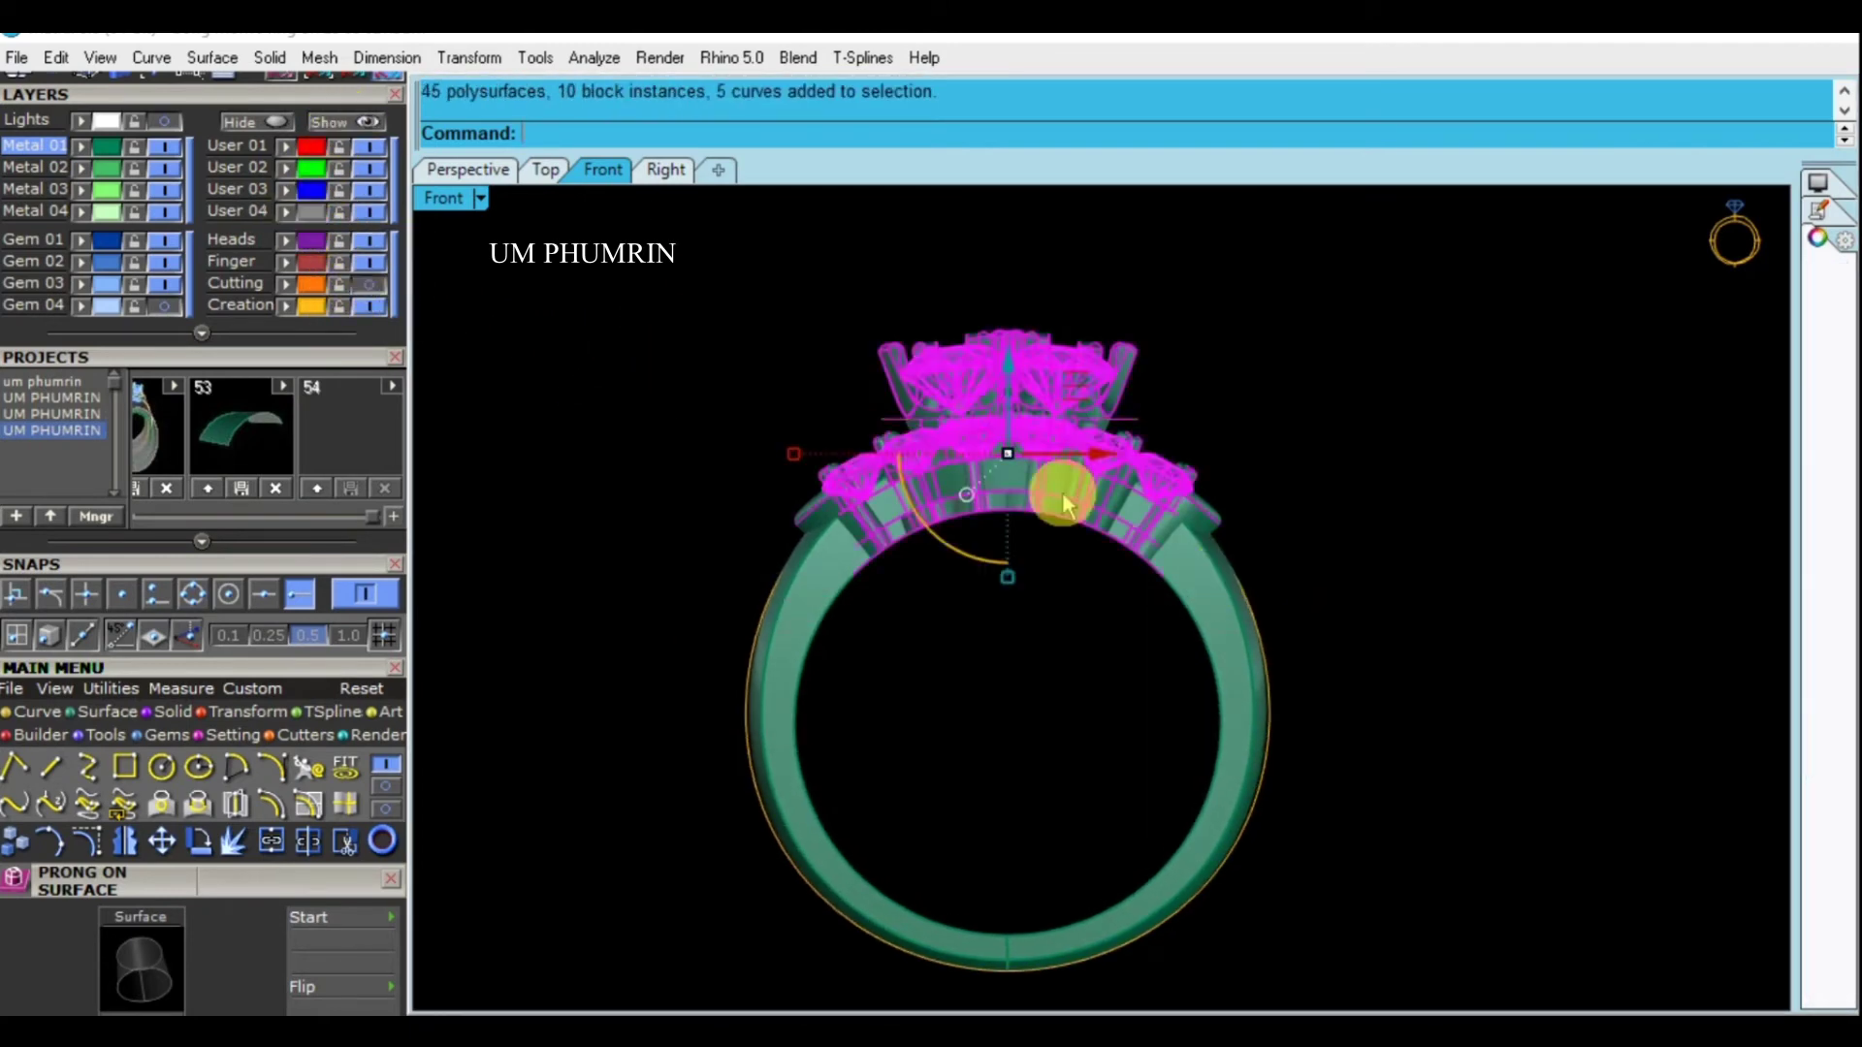
pyautogui.scroll(3, 1004, 419)
pyautogui.moveTo(990, 366); pyautogui.dragTo(1015, 364)
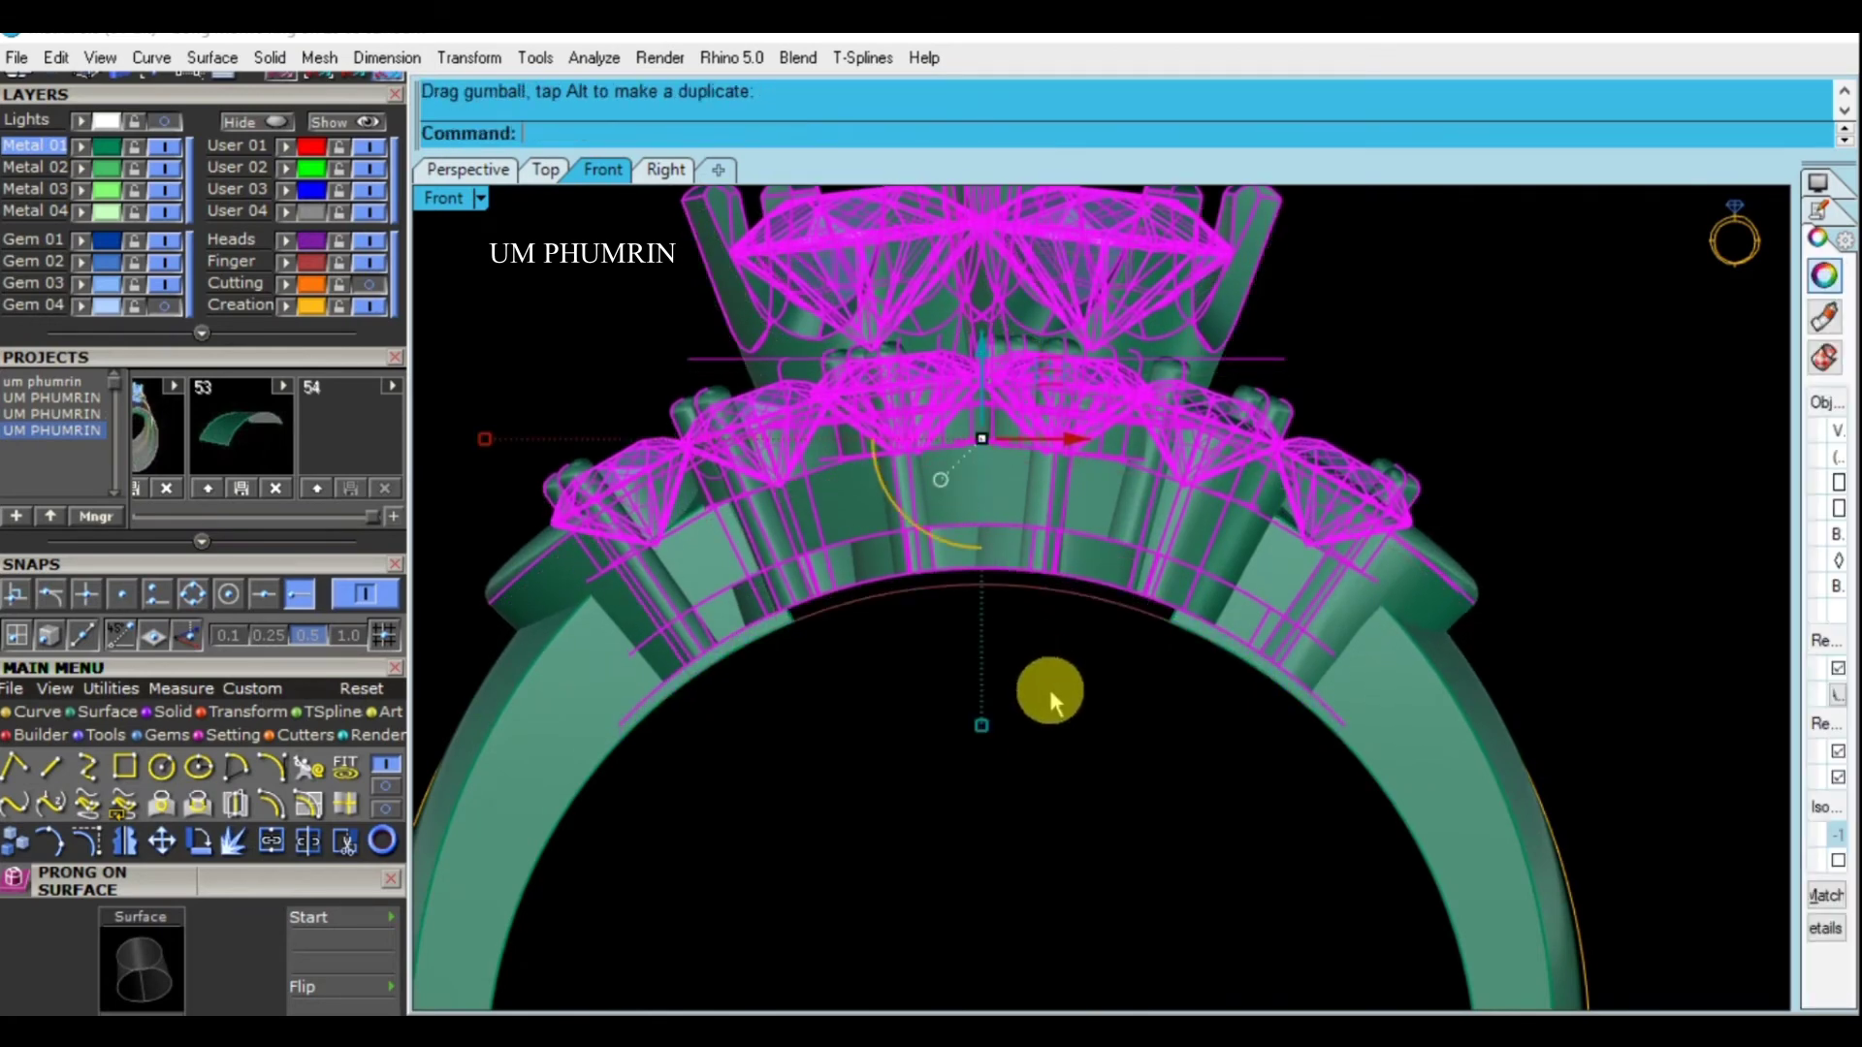
pyautogui.scroll(-3, 1048, 684)
pyautogui.press('Escape')
pyautogui.scroll(-2, 1092, 618)
pyautogui.scroll(-1, 1079, 593)
pyautogui.scroll(-1, 1079, 590)
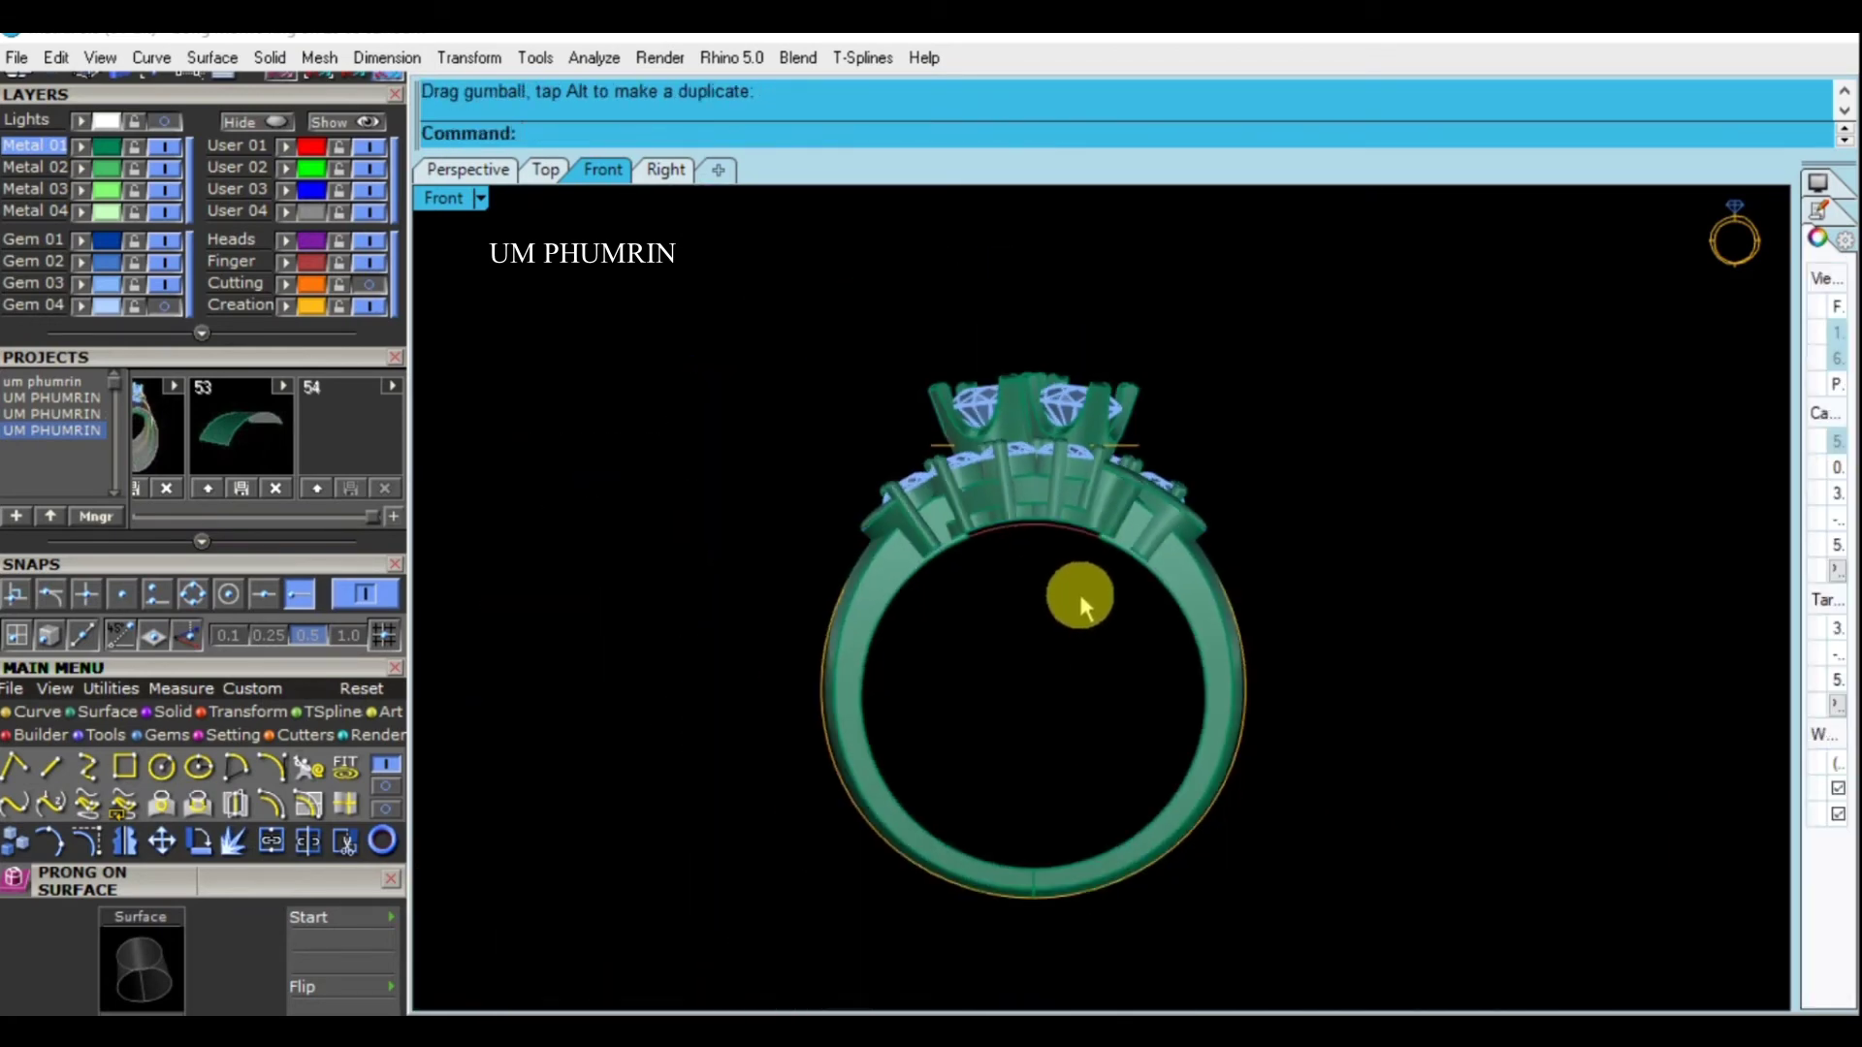
pyautogui.scroll(1, 1057, 450)
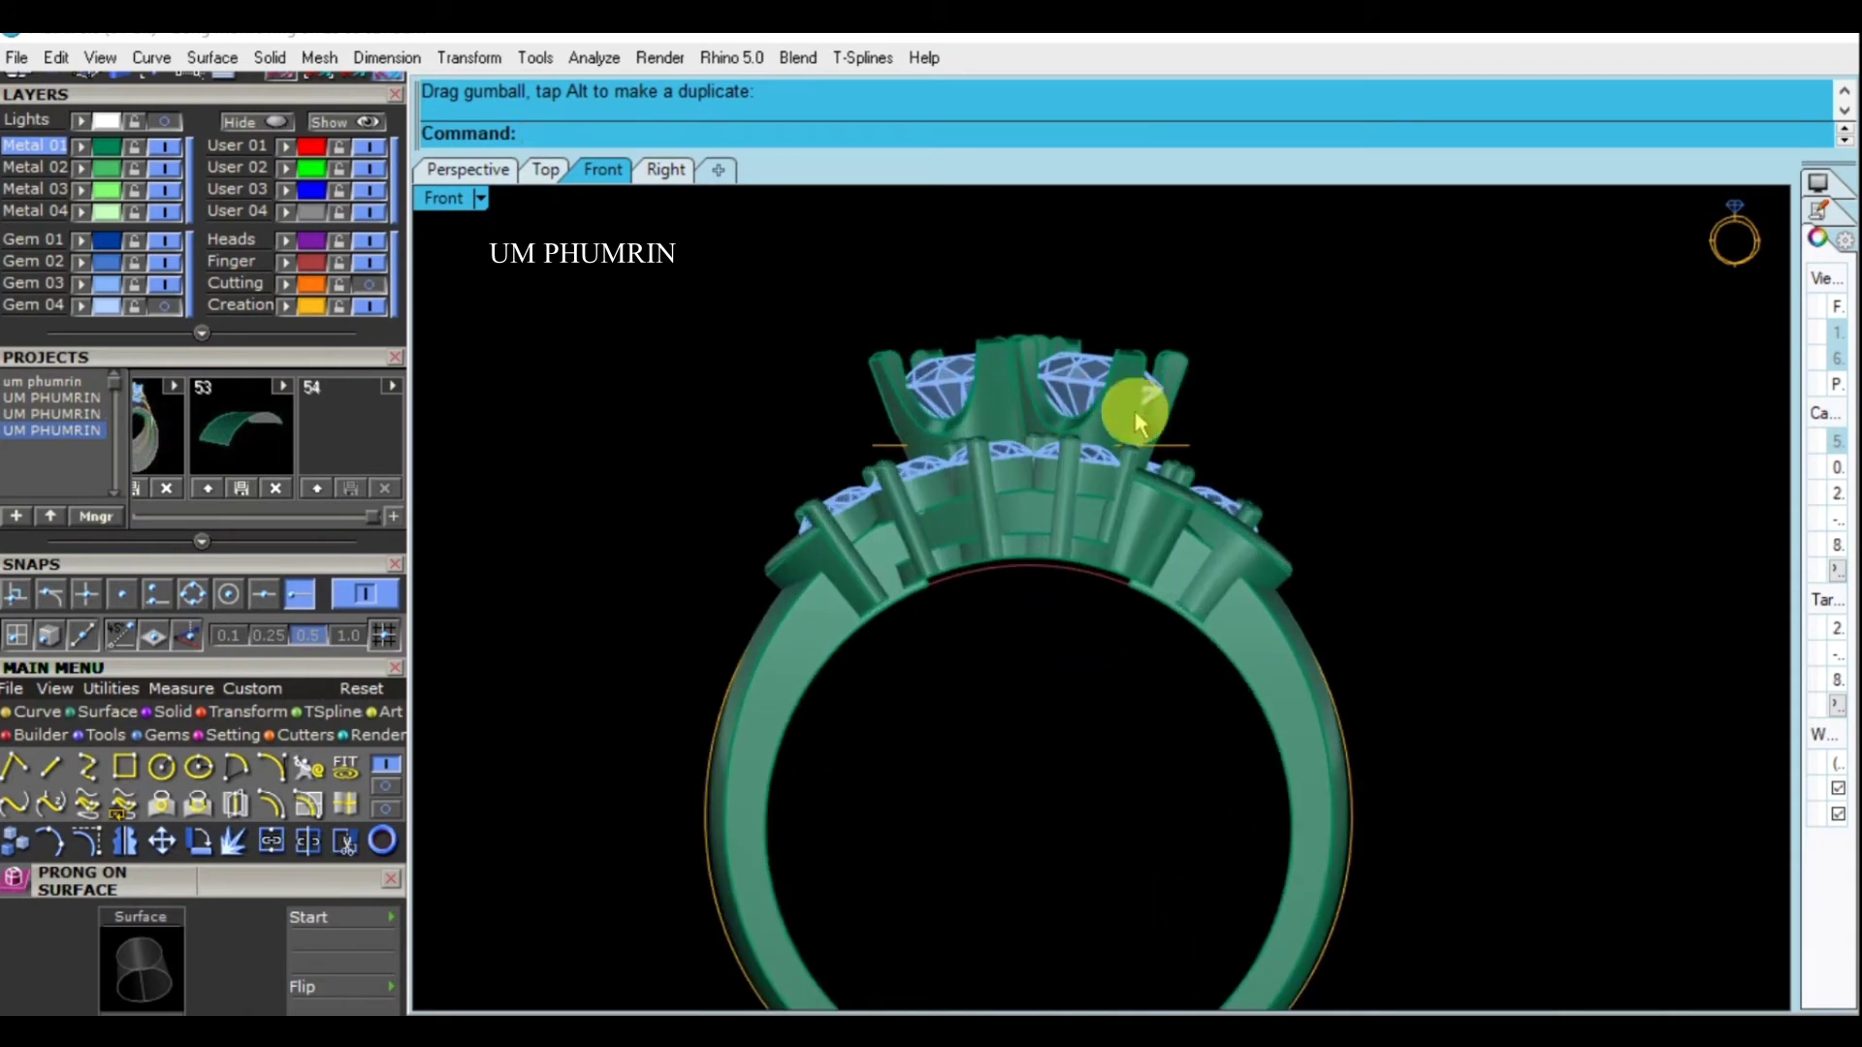
pyautogui.scroll(2, 1115, 407)
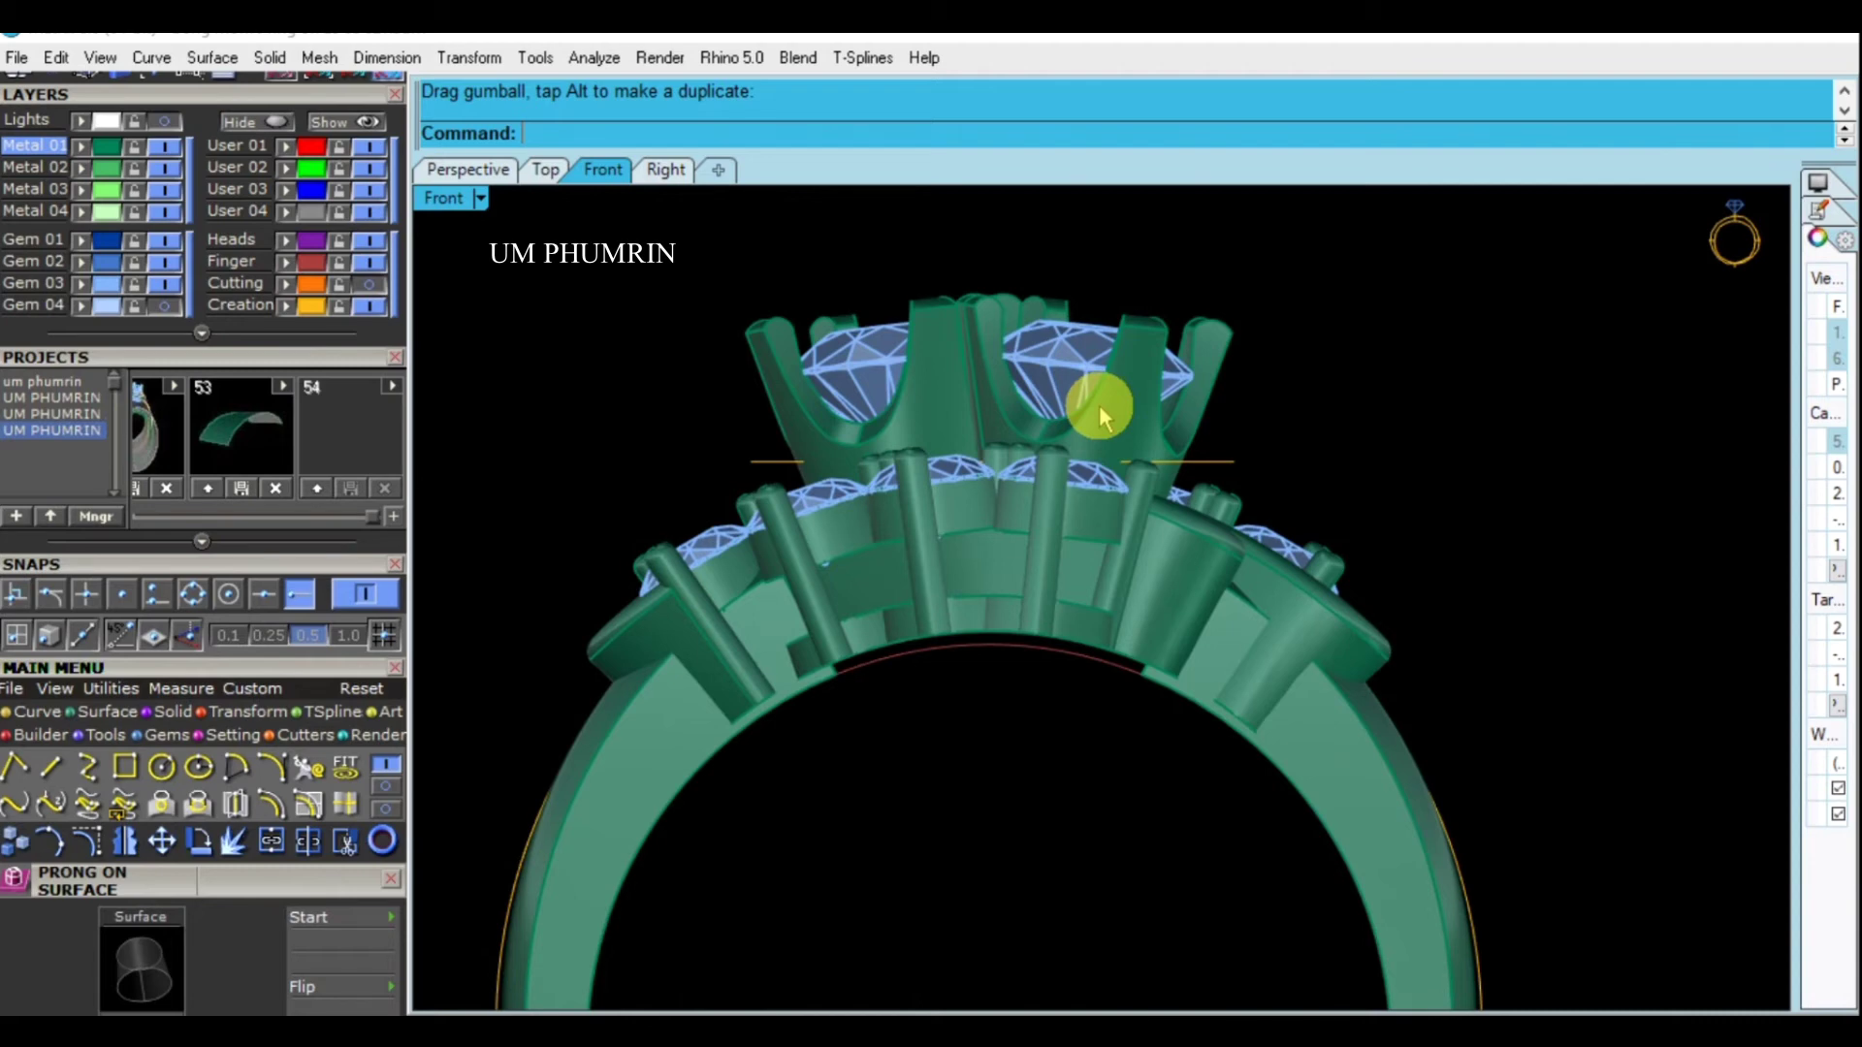
pyautogui.scroll(-3, 1098, 404)
pyautogui.scroll(-2, 1213, 506)
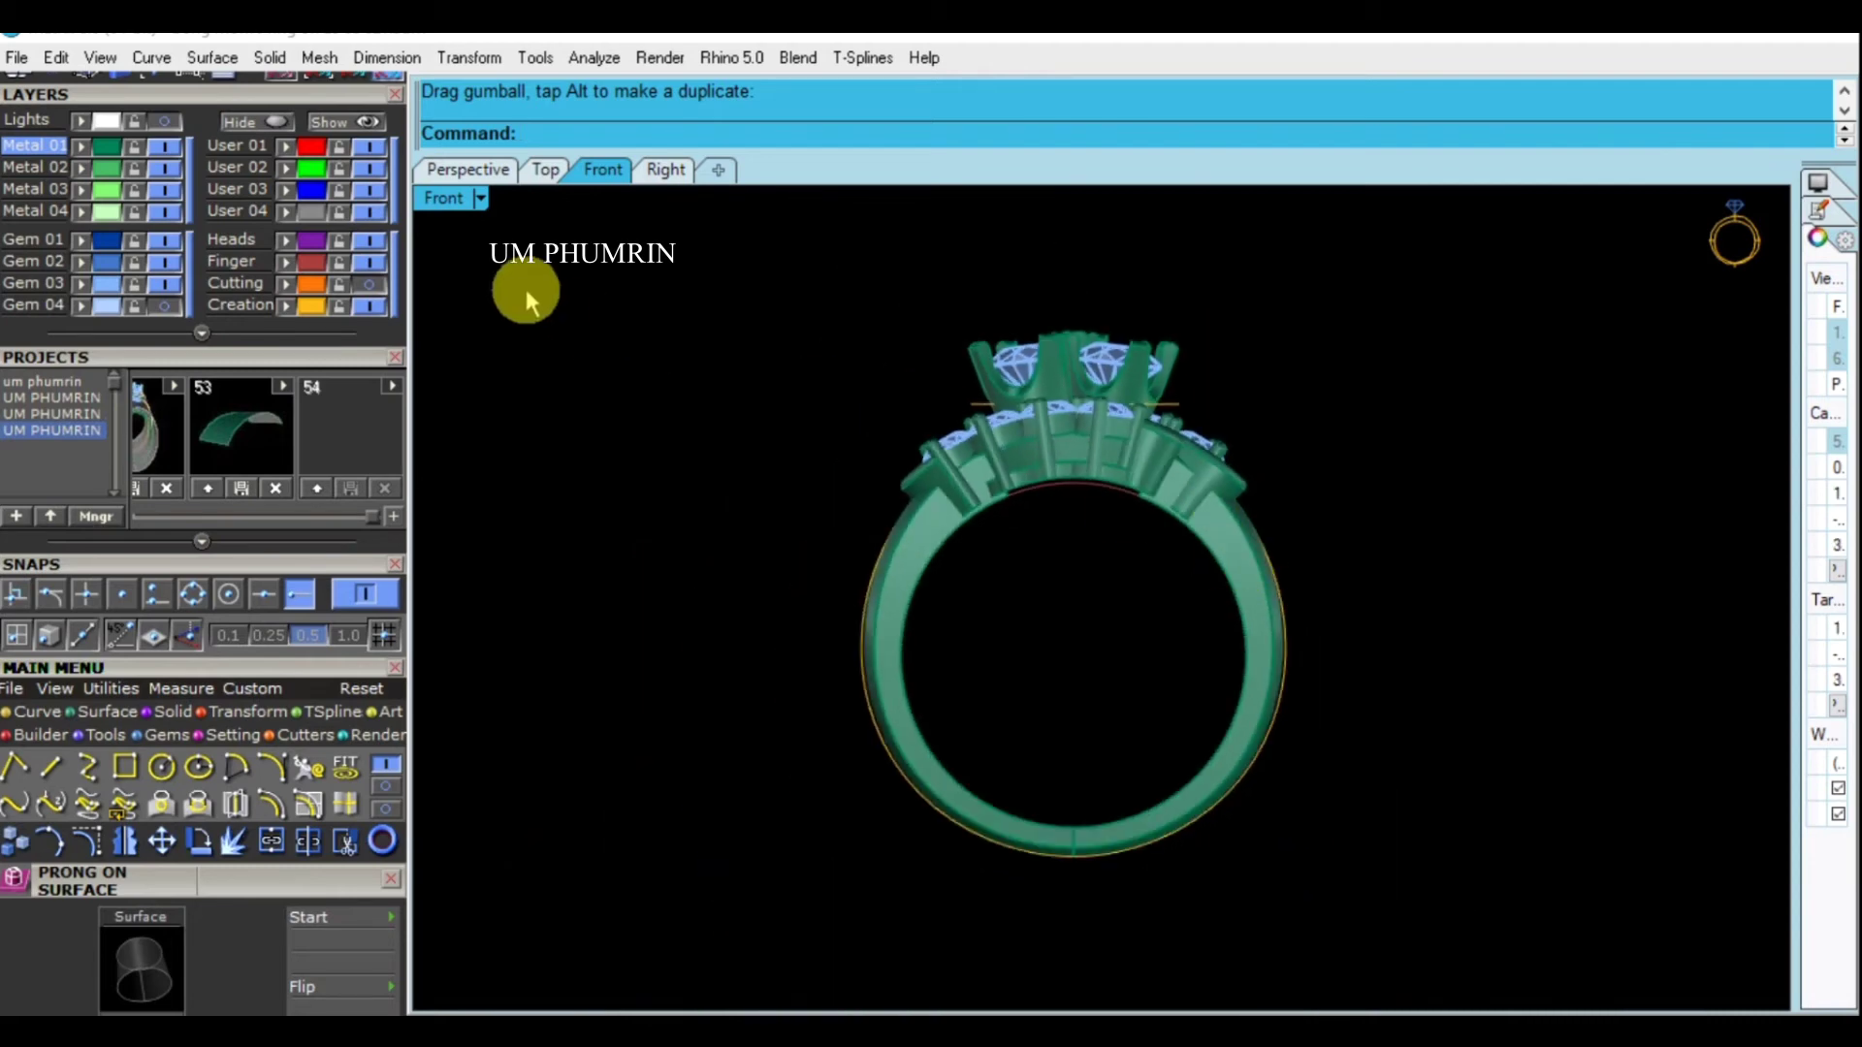
# Select the four side stones and prongs in Perspective, delete them, then undo
pyautogui.click(471, 169)
pyautogui.moveTo(1289, 540)
pyautogui.mouseDown(button='right')
pyautogui.moveTo(1073, 353)
pyautogui.moveTo(1257, 531)
pyautogui.moveTo(1206, 624)
pyautogui.moveTo(1219, 553)
pyautogui.moveTo(894, 502)
pyautogui.moveTo(924, 506)
pyautogui.mouseUp(button='right')
pyautogui.moveTo(923, 506); pyautogui.dragTo(922, 403)
pyautogui.moveTo(922, 404)
pyautogui.mouseDown(button='right')
pyautogui.moveTo(1178, 645)
pyautogui.moveTo(1168, 611)
pyautogui.moveTo(1068, 665)
pyautogui.moveTo(1018, 731)
pyautogui.moveTo(1033, 640)
pyautogui.moveTo(997, 623)
pyautogui.moveTo(1446, 649)
pyautogui.moveTo(1163, 657)
pyautogui.mouseUp(button='right')
pyautogui.press('Delete')
pyautogui.hotkey('ctrl', 'z')
# Delete the side stones again with De, then undo and clear the selection
pyautogui.write('Delete')
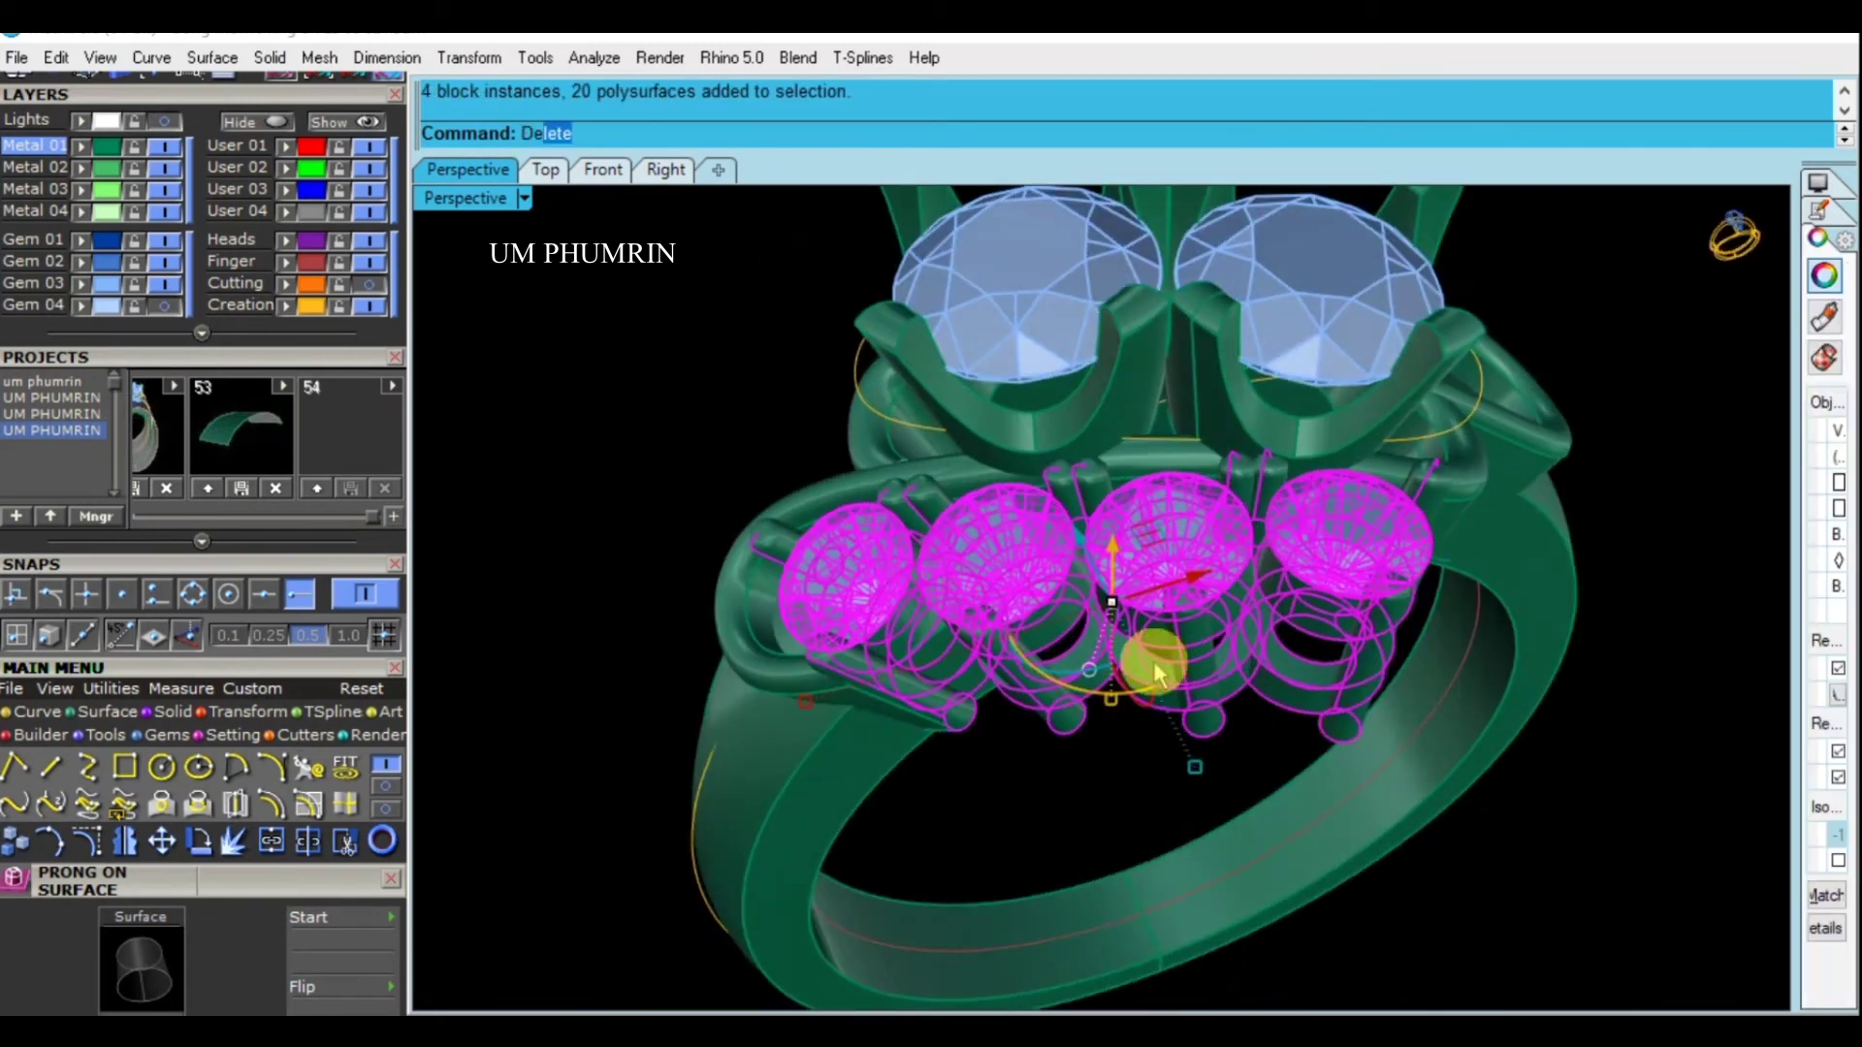
pyautogui.press('Return')
pyautogui.hotkey('ctrl', 'z')
pyautogui.press('Escape')
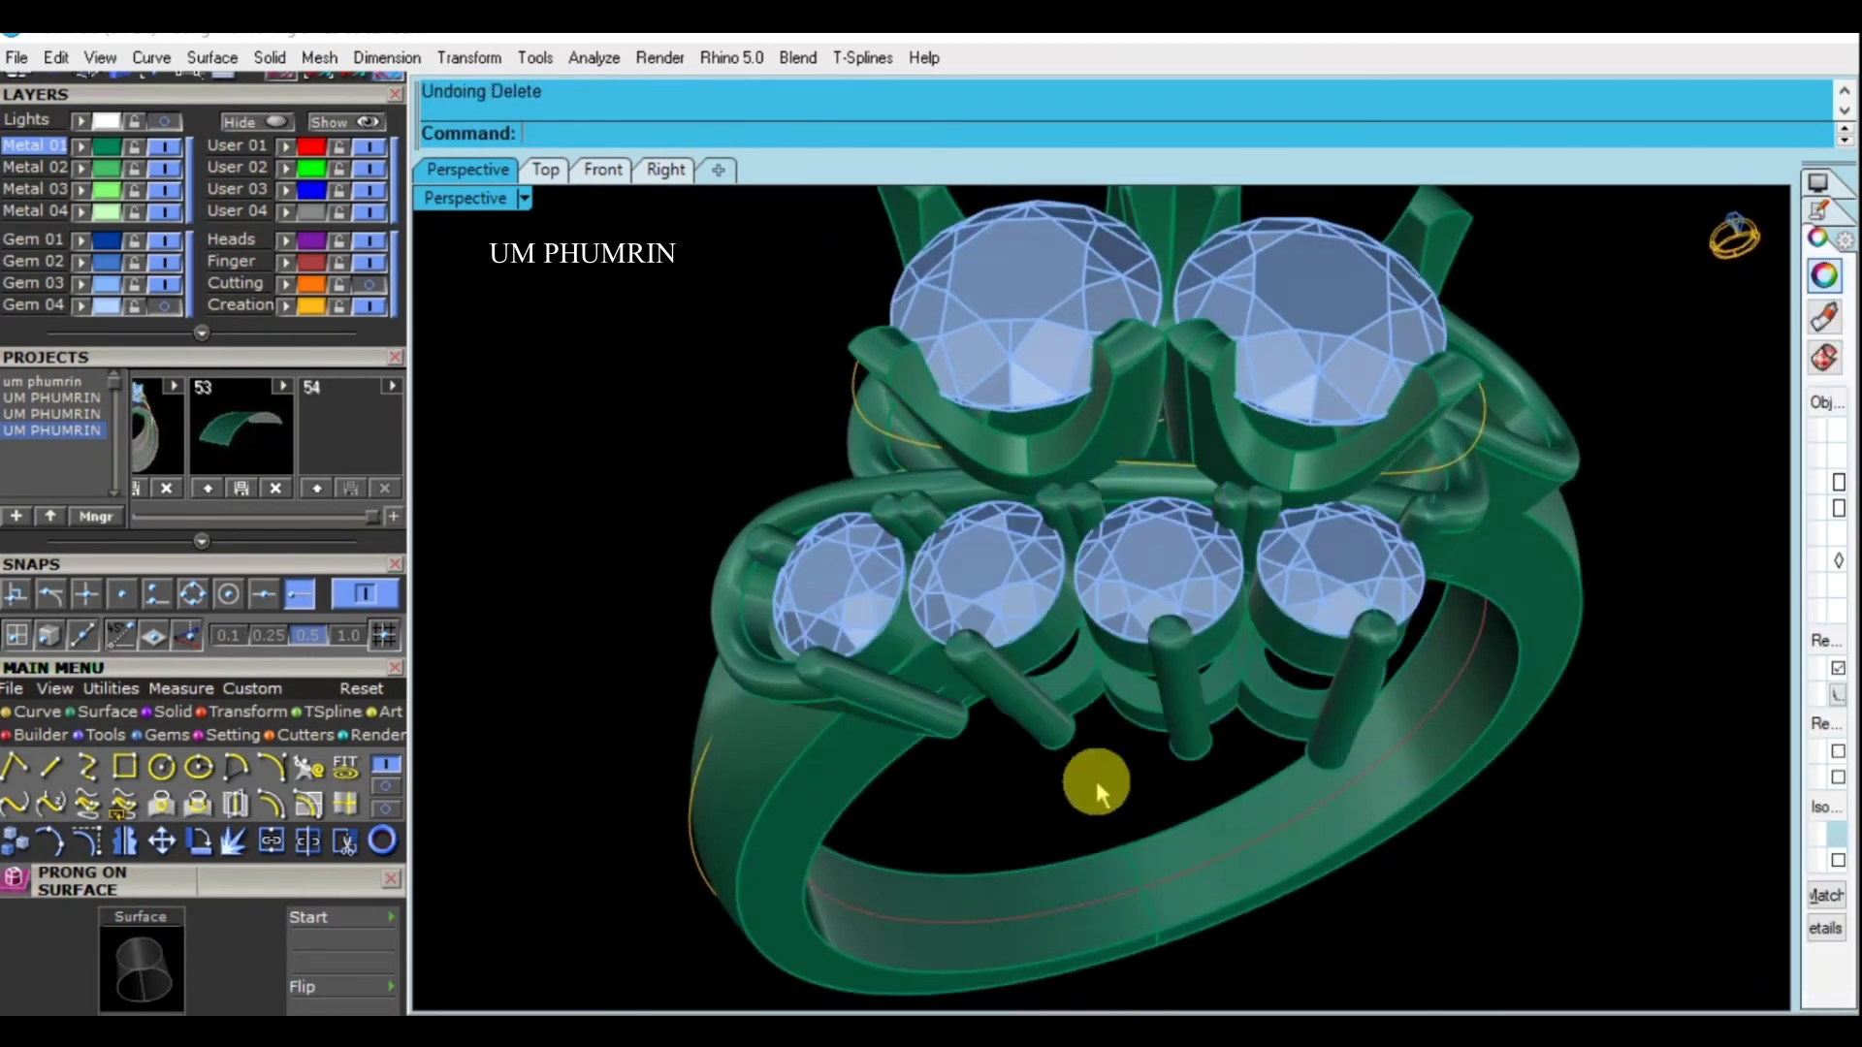
# Select all curves in the model with SelCrv
pyautogui.moveTo(1099, 791); pyautogui.dragTo(1097, 732, button='right')
pyautogui.write('Vis')
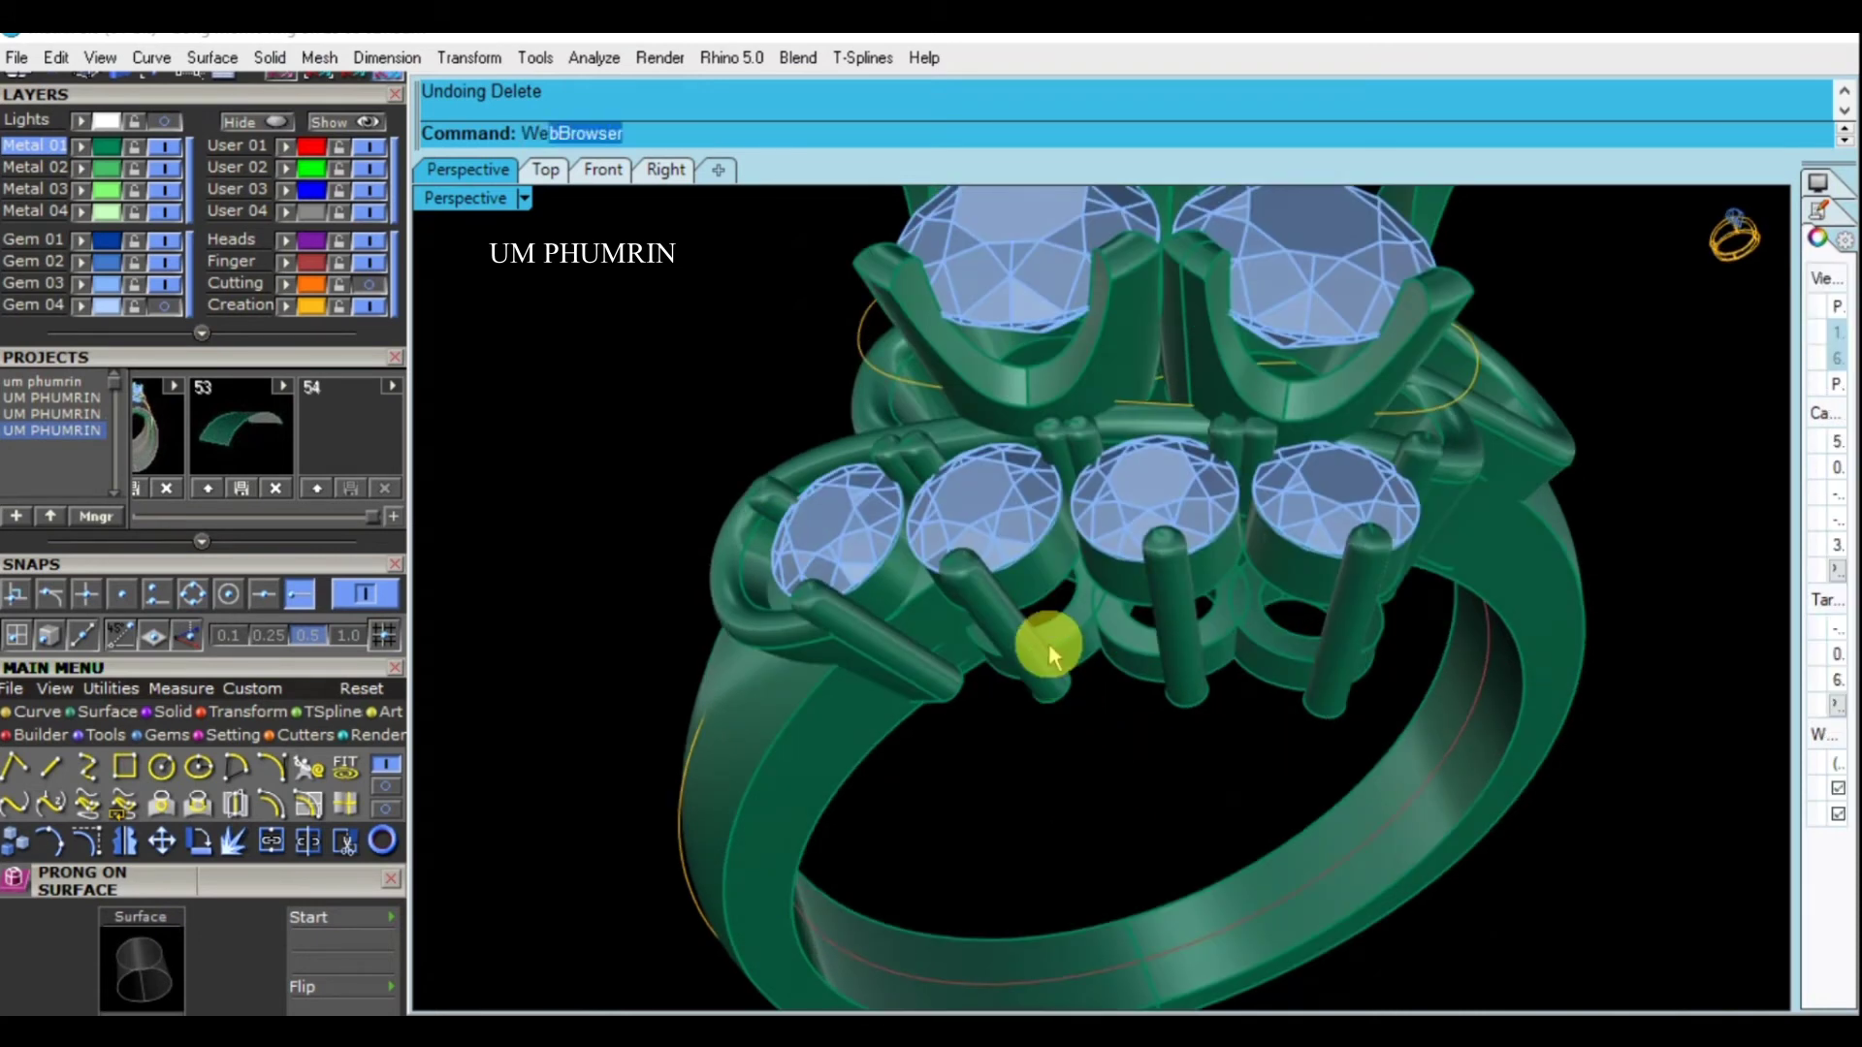
pyautogui.press('Escape')
pyautogui.write('SelCrv')
pyautogui.press('Return')
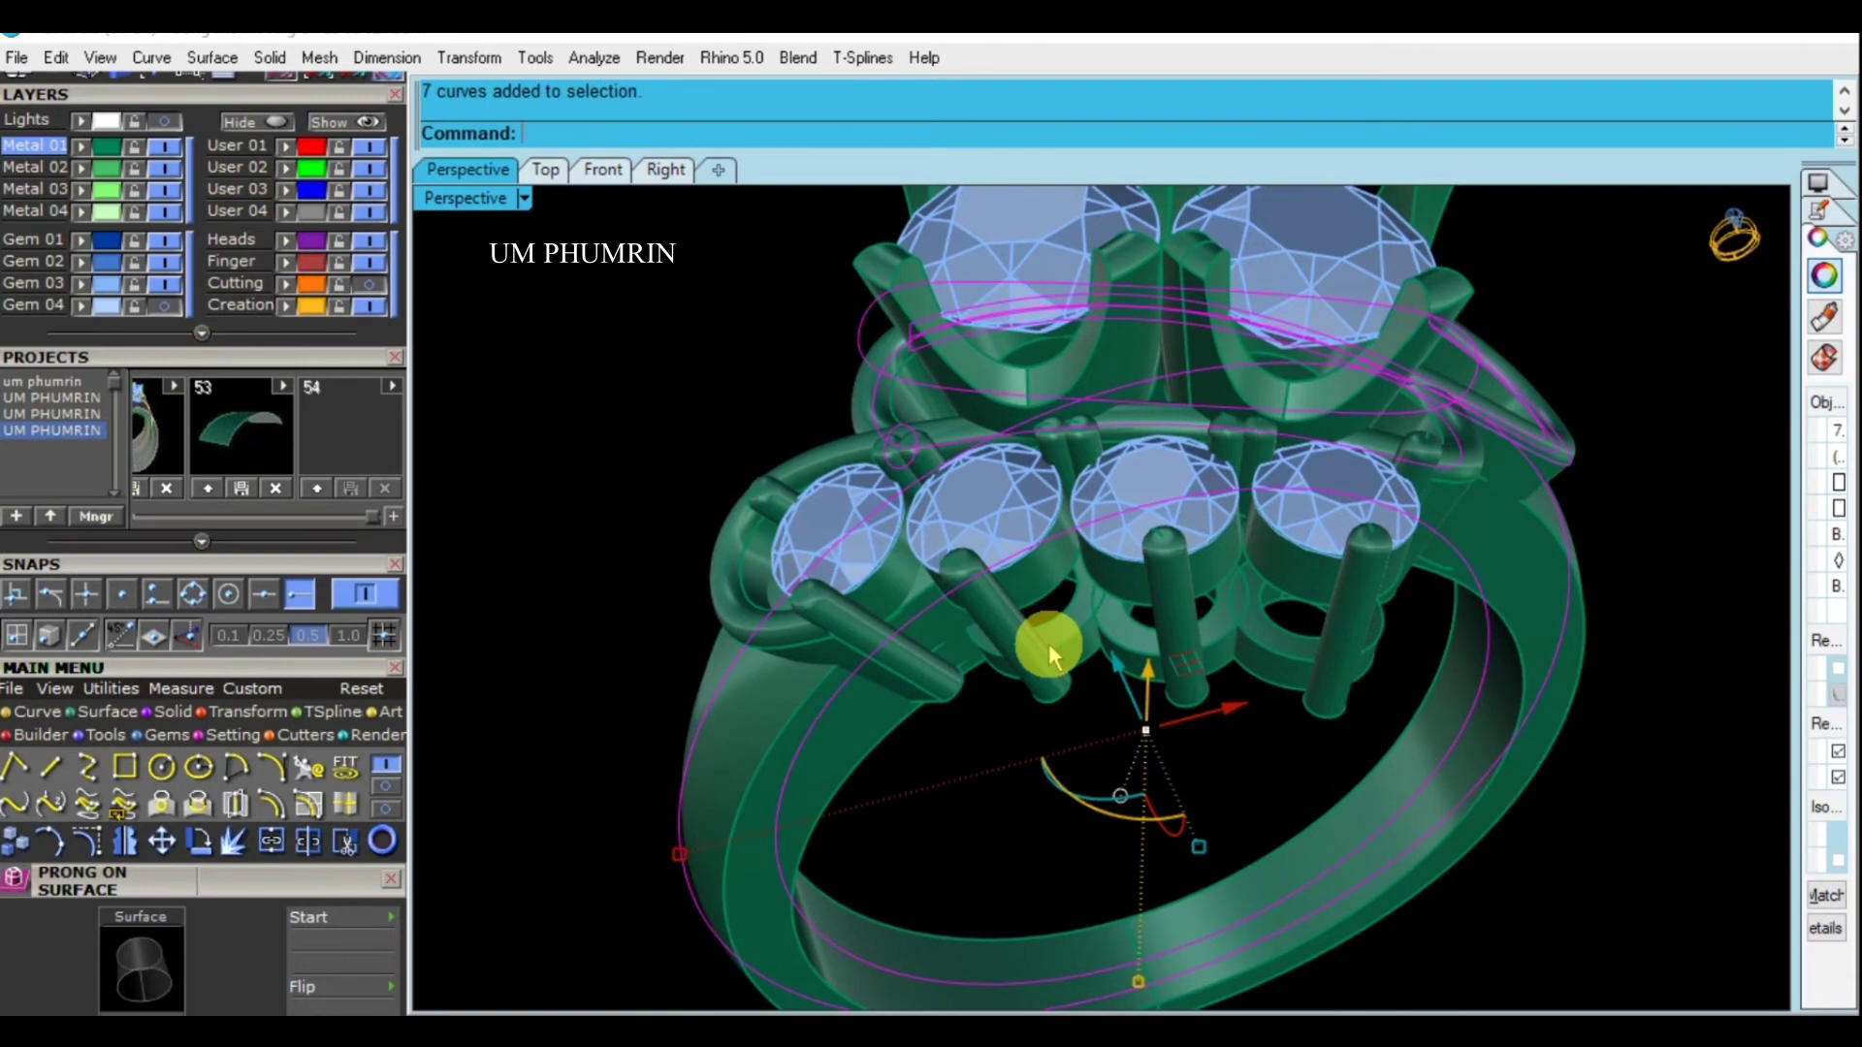
# Delete the side-stone row polysurface, leaving only the two centre-stone heads
pyautogui.moveTo(1039, 644)
pyautogui.mouseDown(button='right')
pyautogui.moveTo(1226, 569)
pyautogui.moveTo(1442, 690)
pyautogui.moveTo(1488, 603)
pyautogui.moveTo(1229, 586)
pyautogui.mouseUp(button='right')
pyautogui.scroll(5, 1145, 577)
pyautogui.keyDown('shift'); pyautogui.click(958, 565); pyautogui.keyUp('shift')
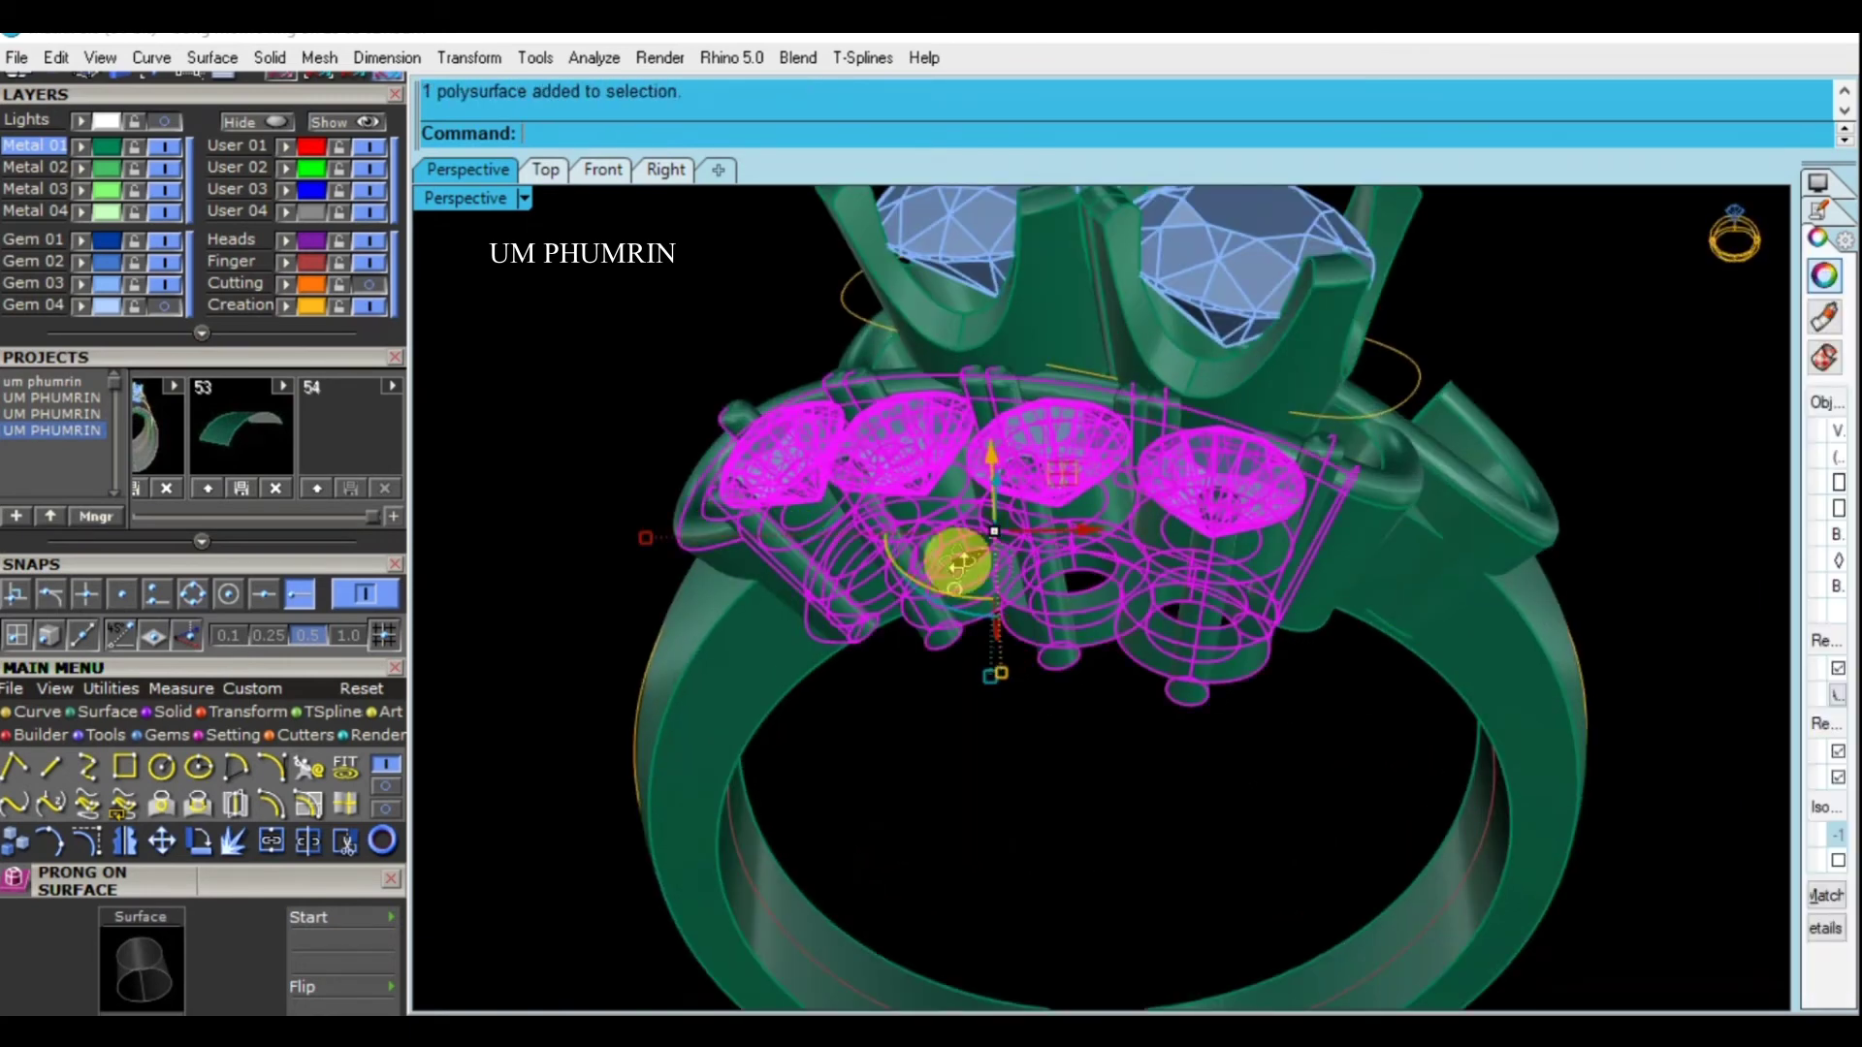
pyautogui.press('Delete')
pyautogui.moveTo(940, 553); pyautogui.dragTo(1082, 630, button='right')
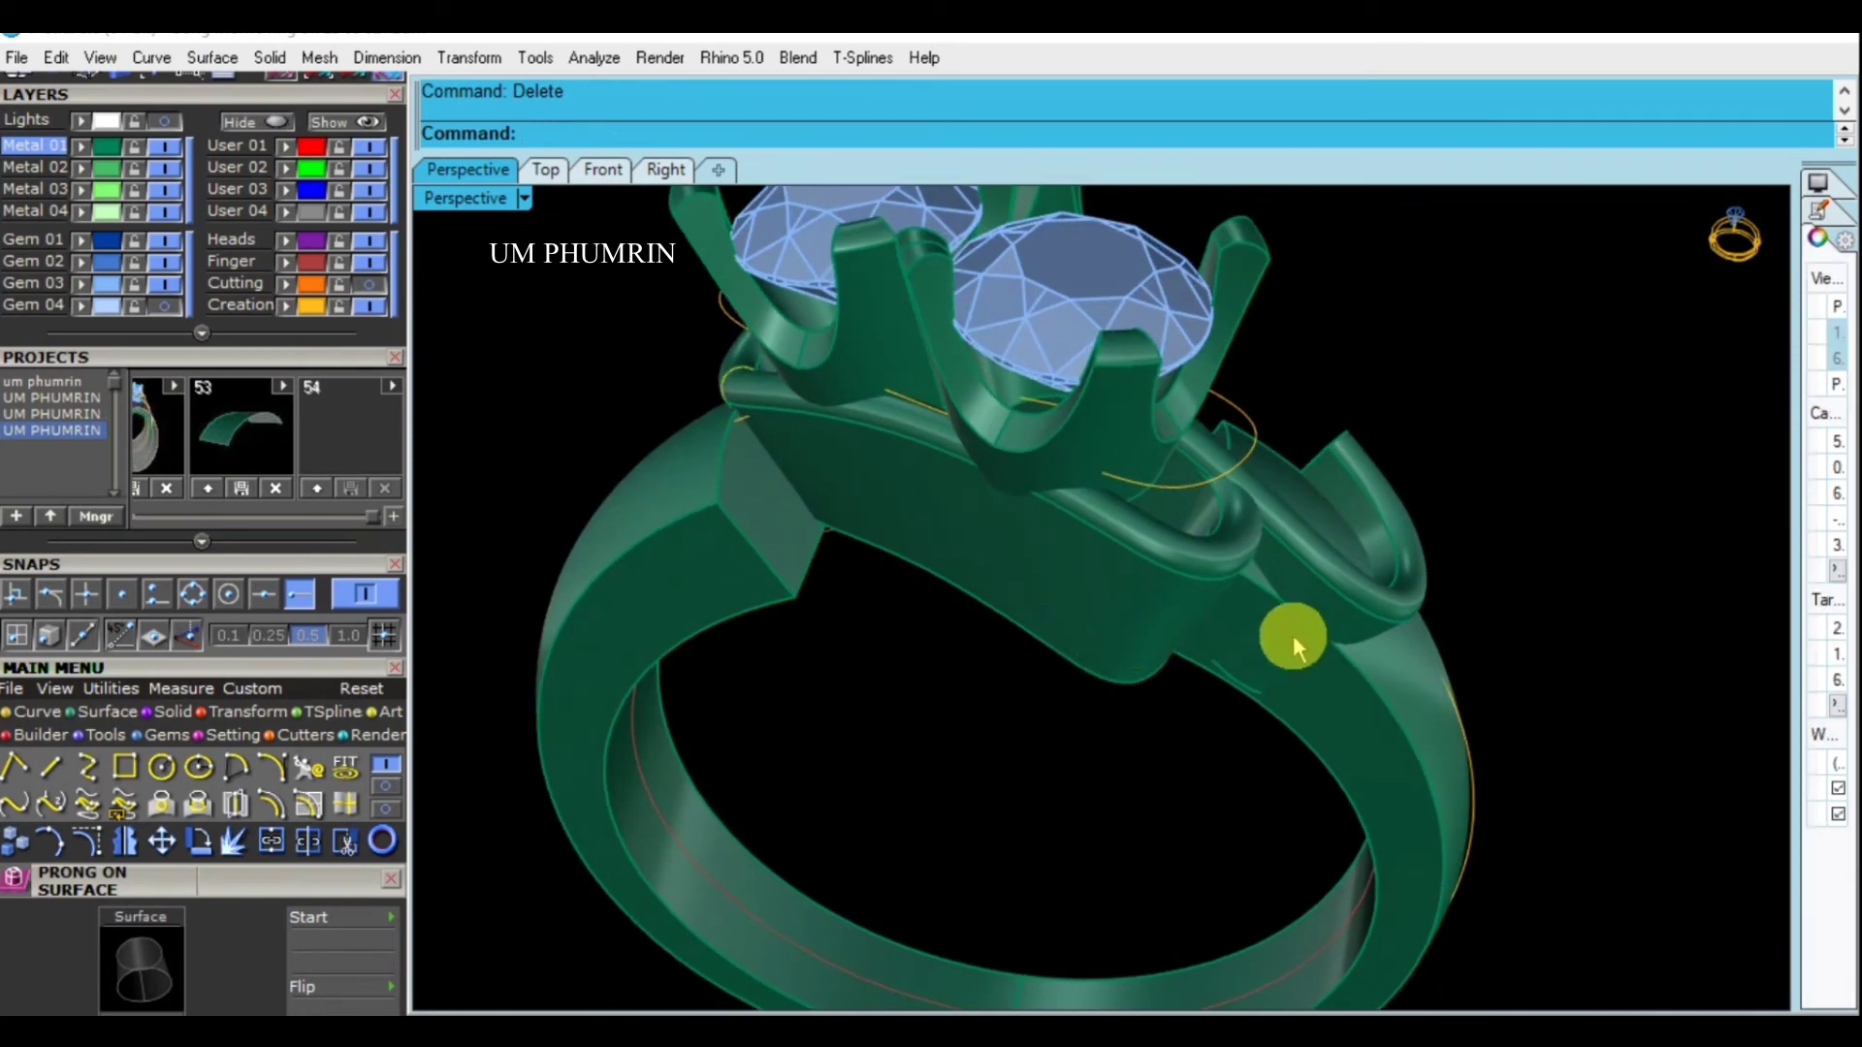
pyautogui.moveTo(1372, 615)
pyautogui.mouseDown(button='right')
pyautogui.moveTo(977, 602)
pyautogui.moveTo(1065, 695)
pyautogui.moveTo(1114, 637)
pyautogui.moveTo(906, 553)
pyautogui.moveTo(1242, 653)
pyautogui.moveTo(1093, 706)
pyautogui.moveTo(1313, 666)
pyautogui.mouseUp(button='right')
pyautogui.click(1139, 665)
pyautogui.click(631, 457)
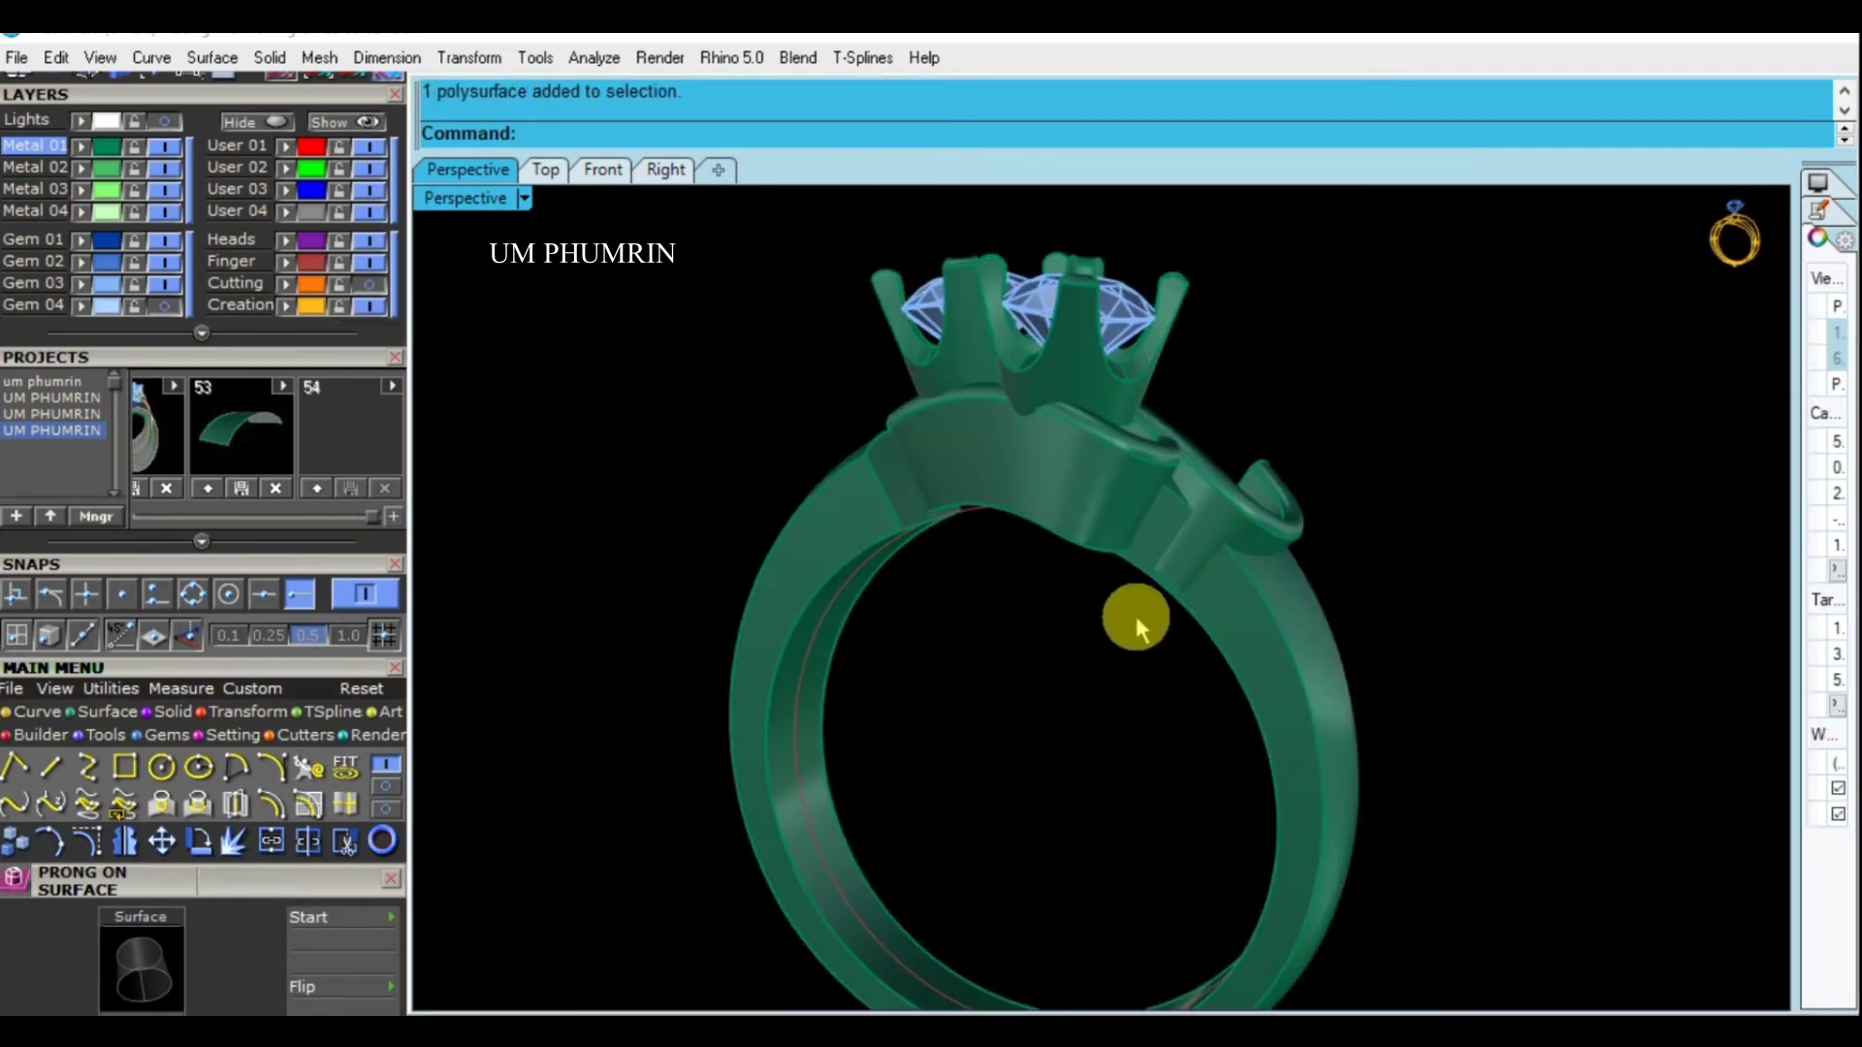
# Orbit and zoom to view the whole ring from the front
pyautogui.moveTo(1136, 615); pyautogui.dragTo(557, 685, button='right')
pyautogui.scroll(3, 917, 461)
pyautogui.scroll(2, 885, 423)
pyautogui.scroll(3, 1032, 490)
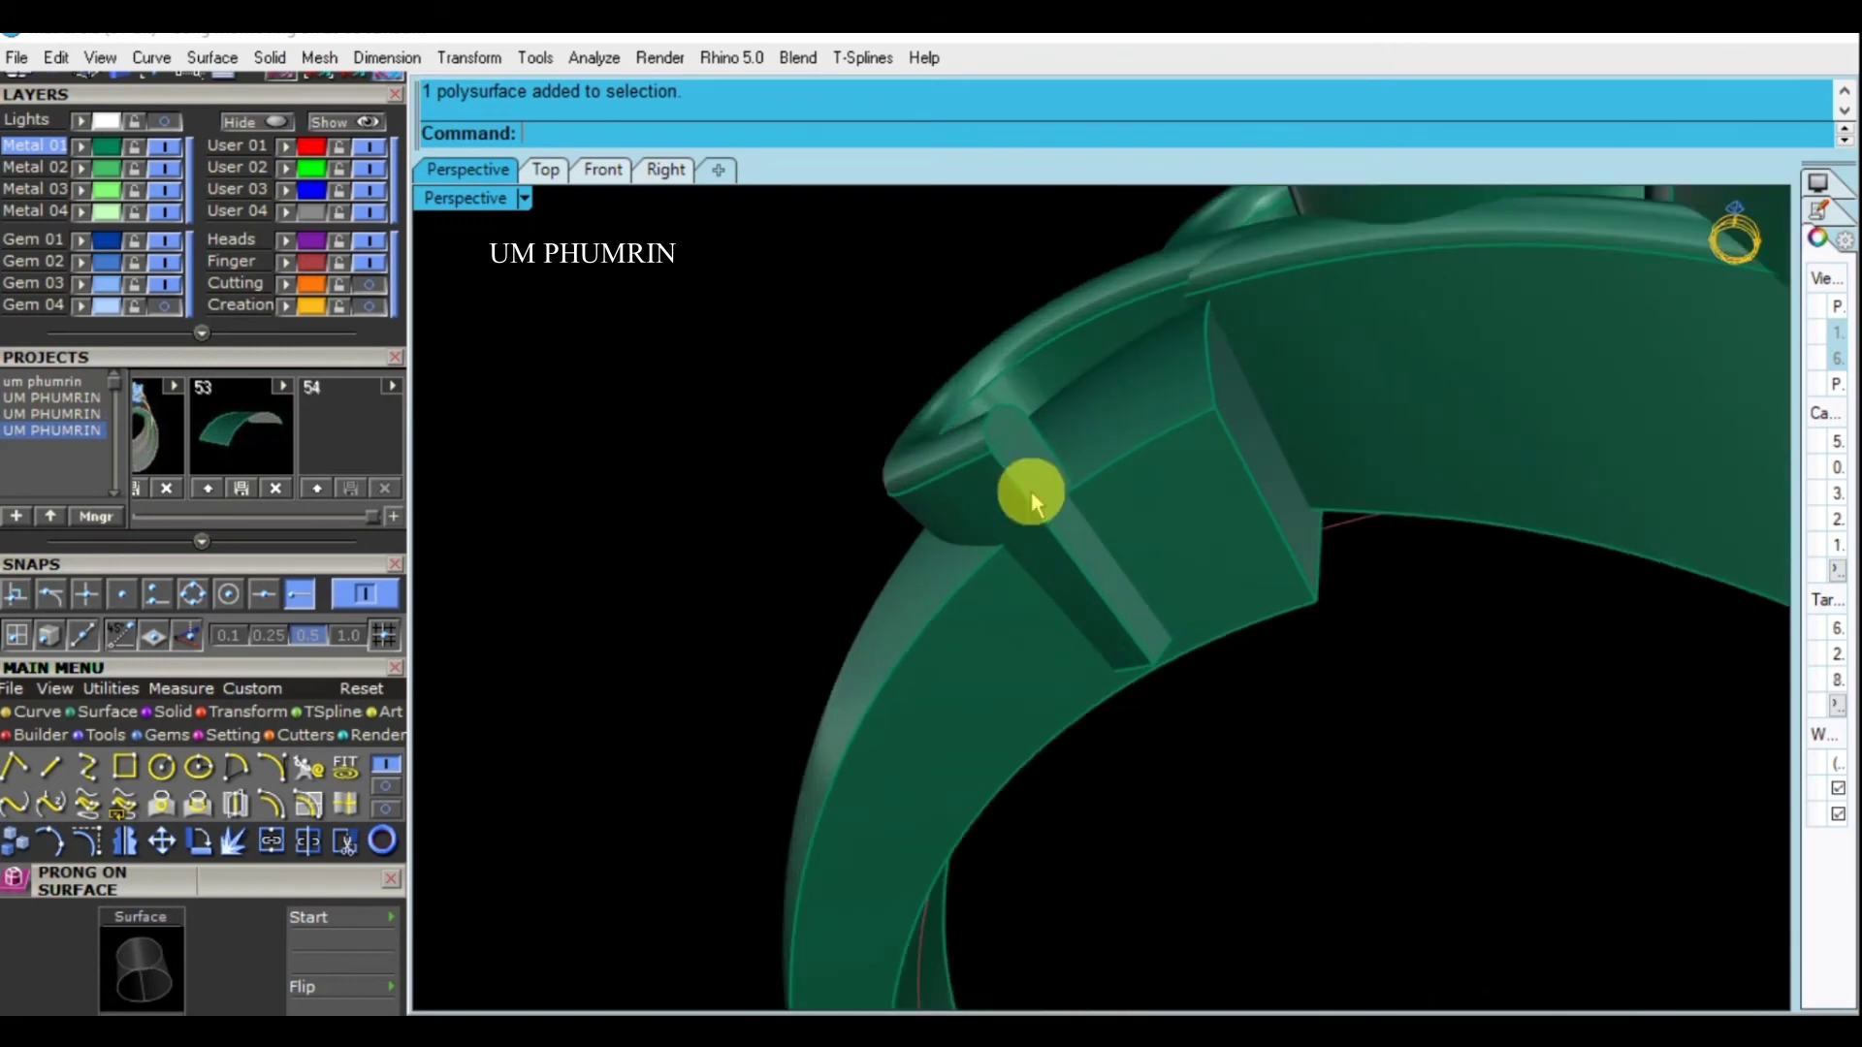
pyautogui.scroll(-3, 1032, 491)
pyautogui.scroll(-3, 1092, 533)
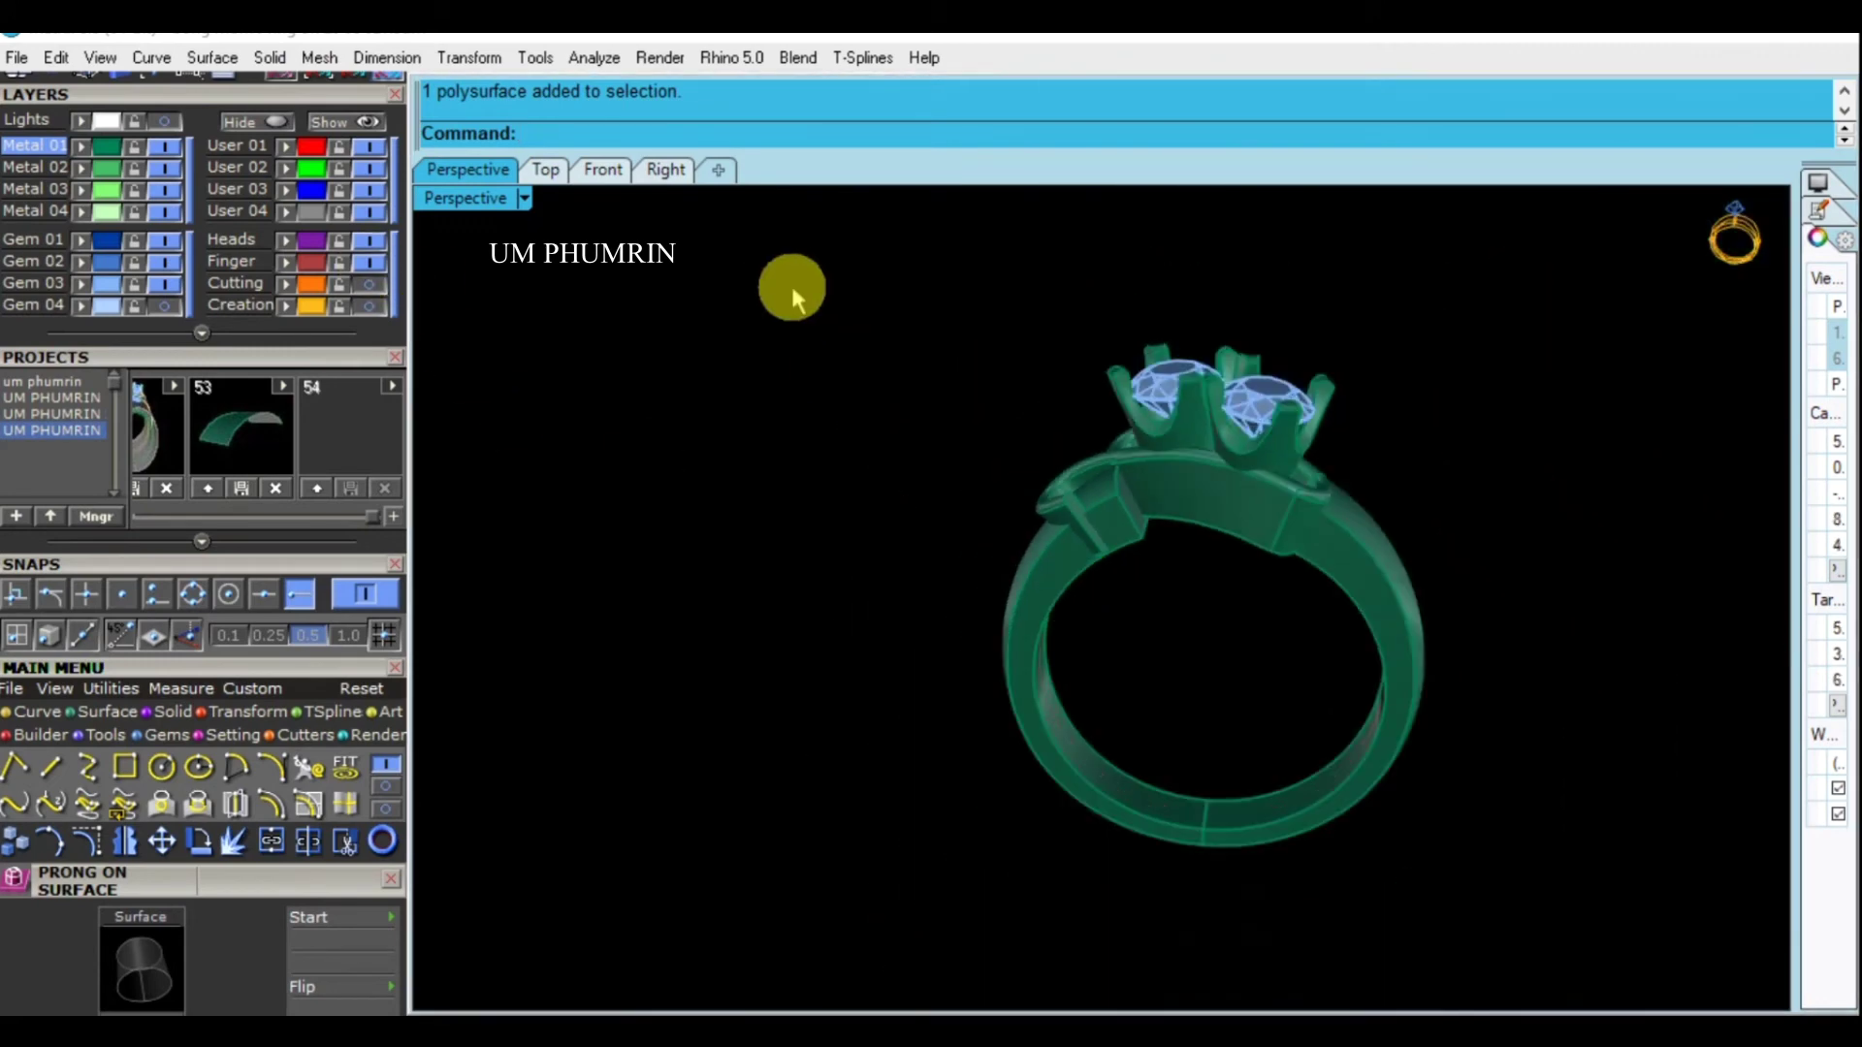
pyautogui.moveTo(791, 287); pyautogui.dragTo(1384, 760)
pyautogui.moveTo(1384, 760)
pyautogui.mouseDown(button='right')
pyautogui.moveTo(1234, 765)
pyautogui.moveTo(1445, 576)
pyautogui.mouseUp(button='right')
pyautogui.press('Escape')
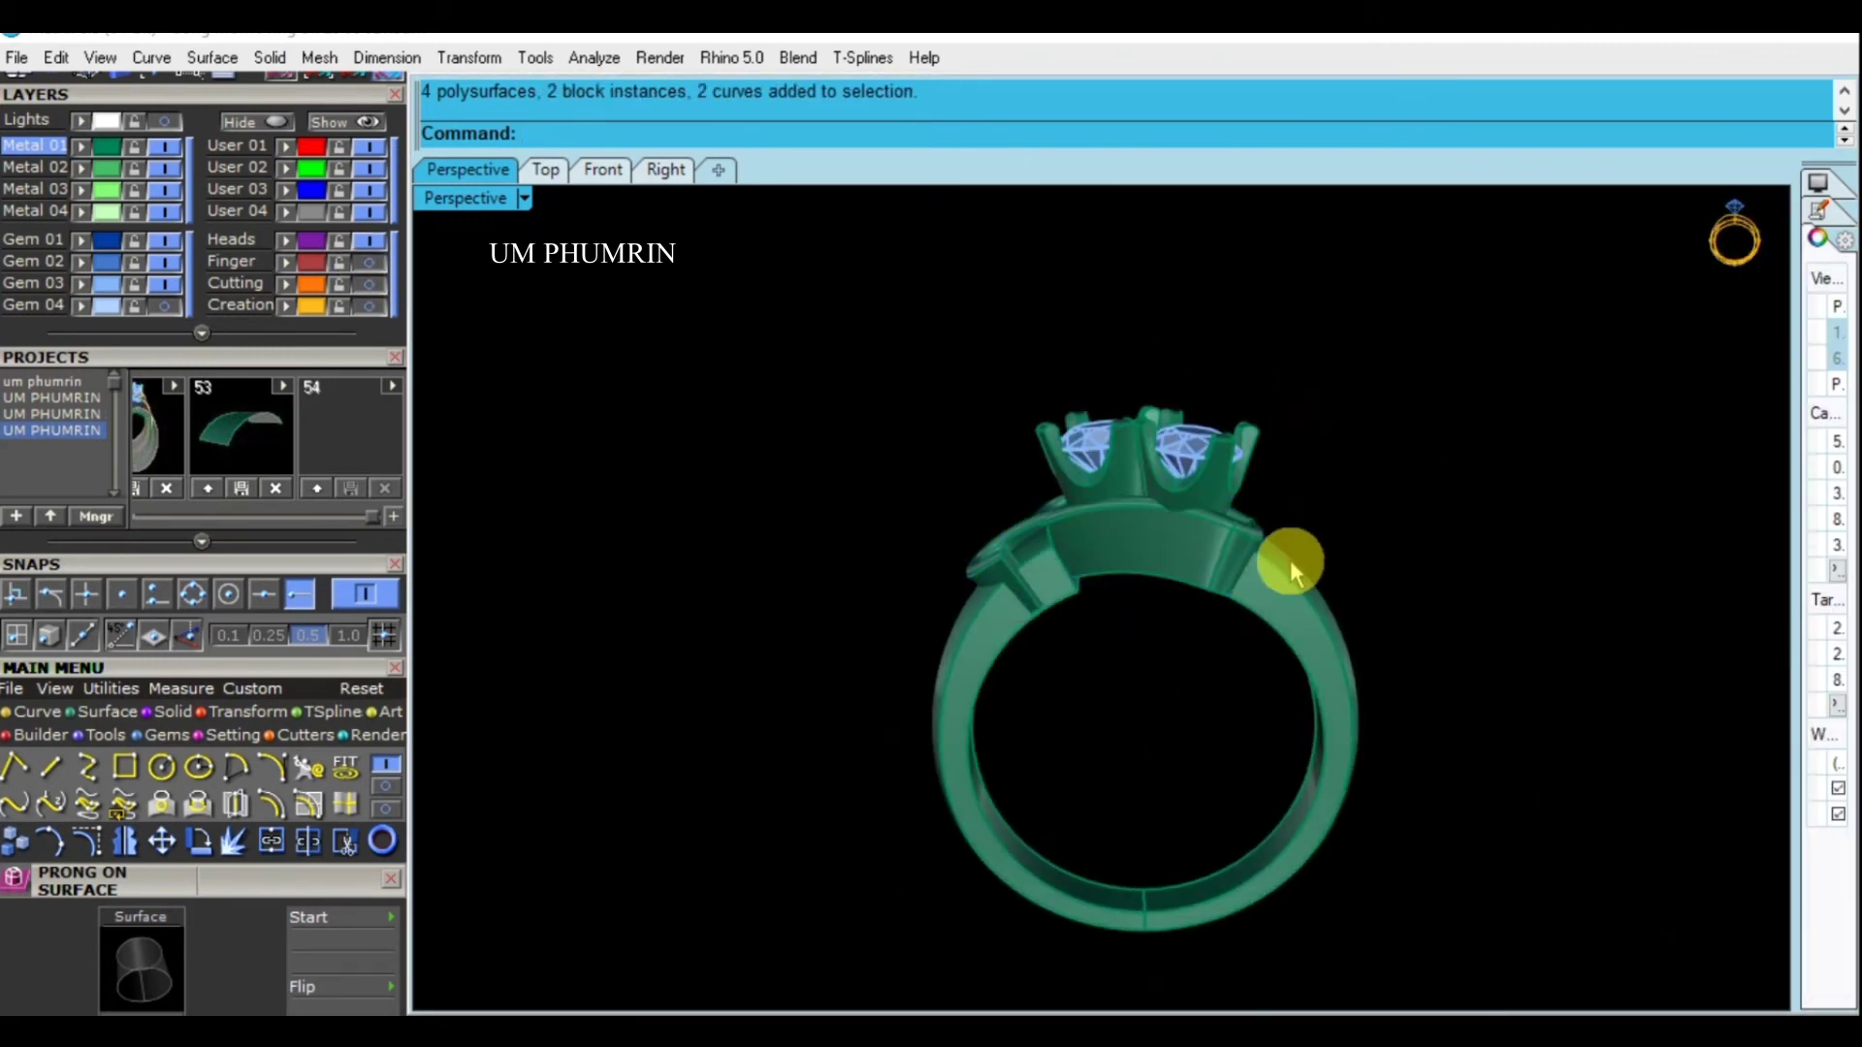
# Select all curves with SelCrv and orbit in toward the prong end
pyautogui.write('SelCrv')
pyautogui.press('Return')
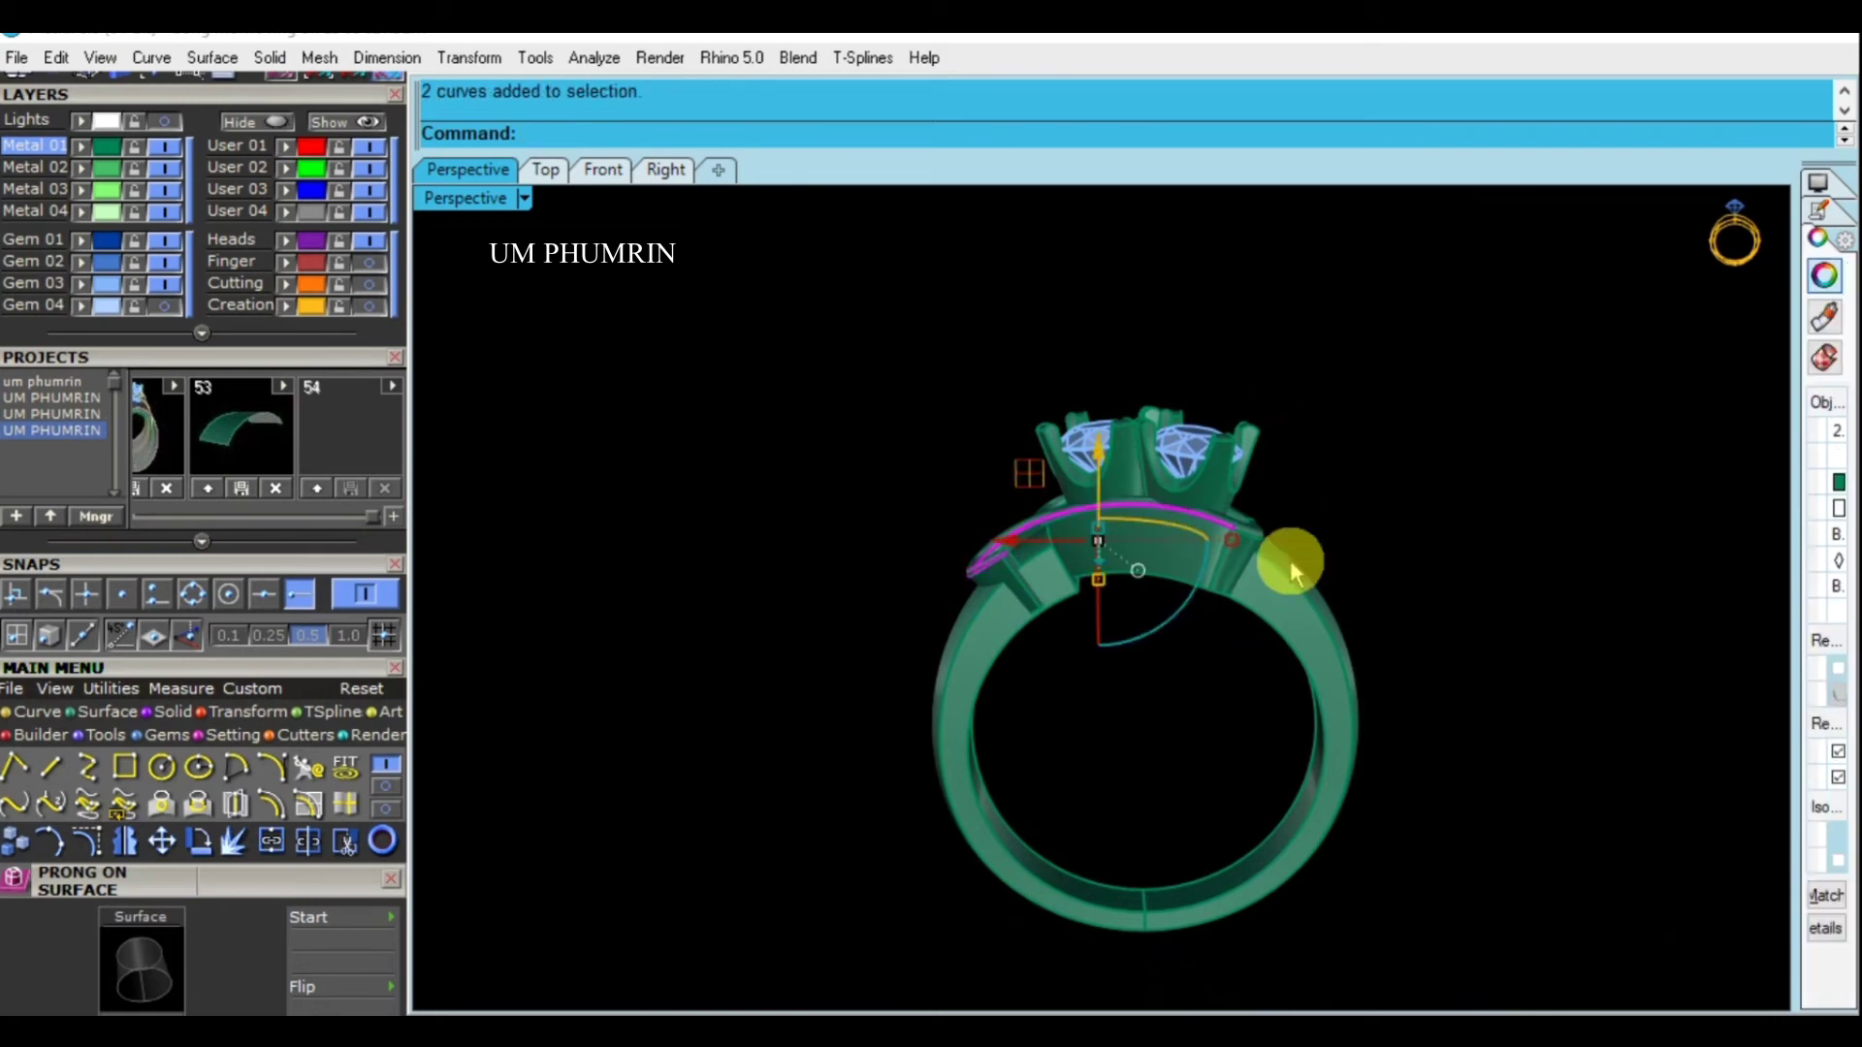
pyautogui.scroll(3, 925, 573)
pyautogui.scroll(3, 1003, 584)
pyautogui.moveTo(1032, 578); pyautogui.dragTo(937, 690, button='right')
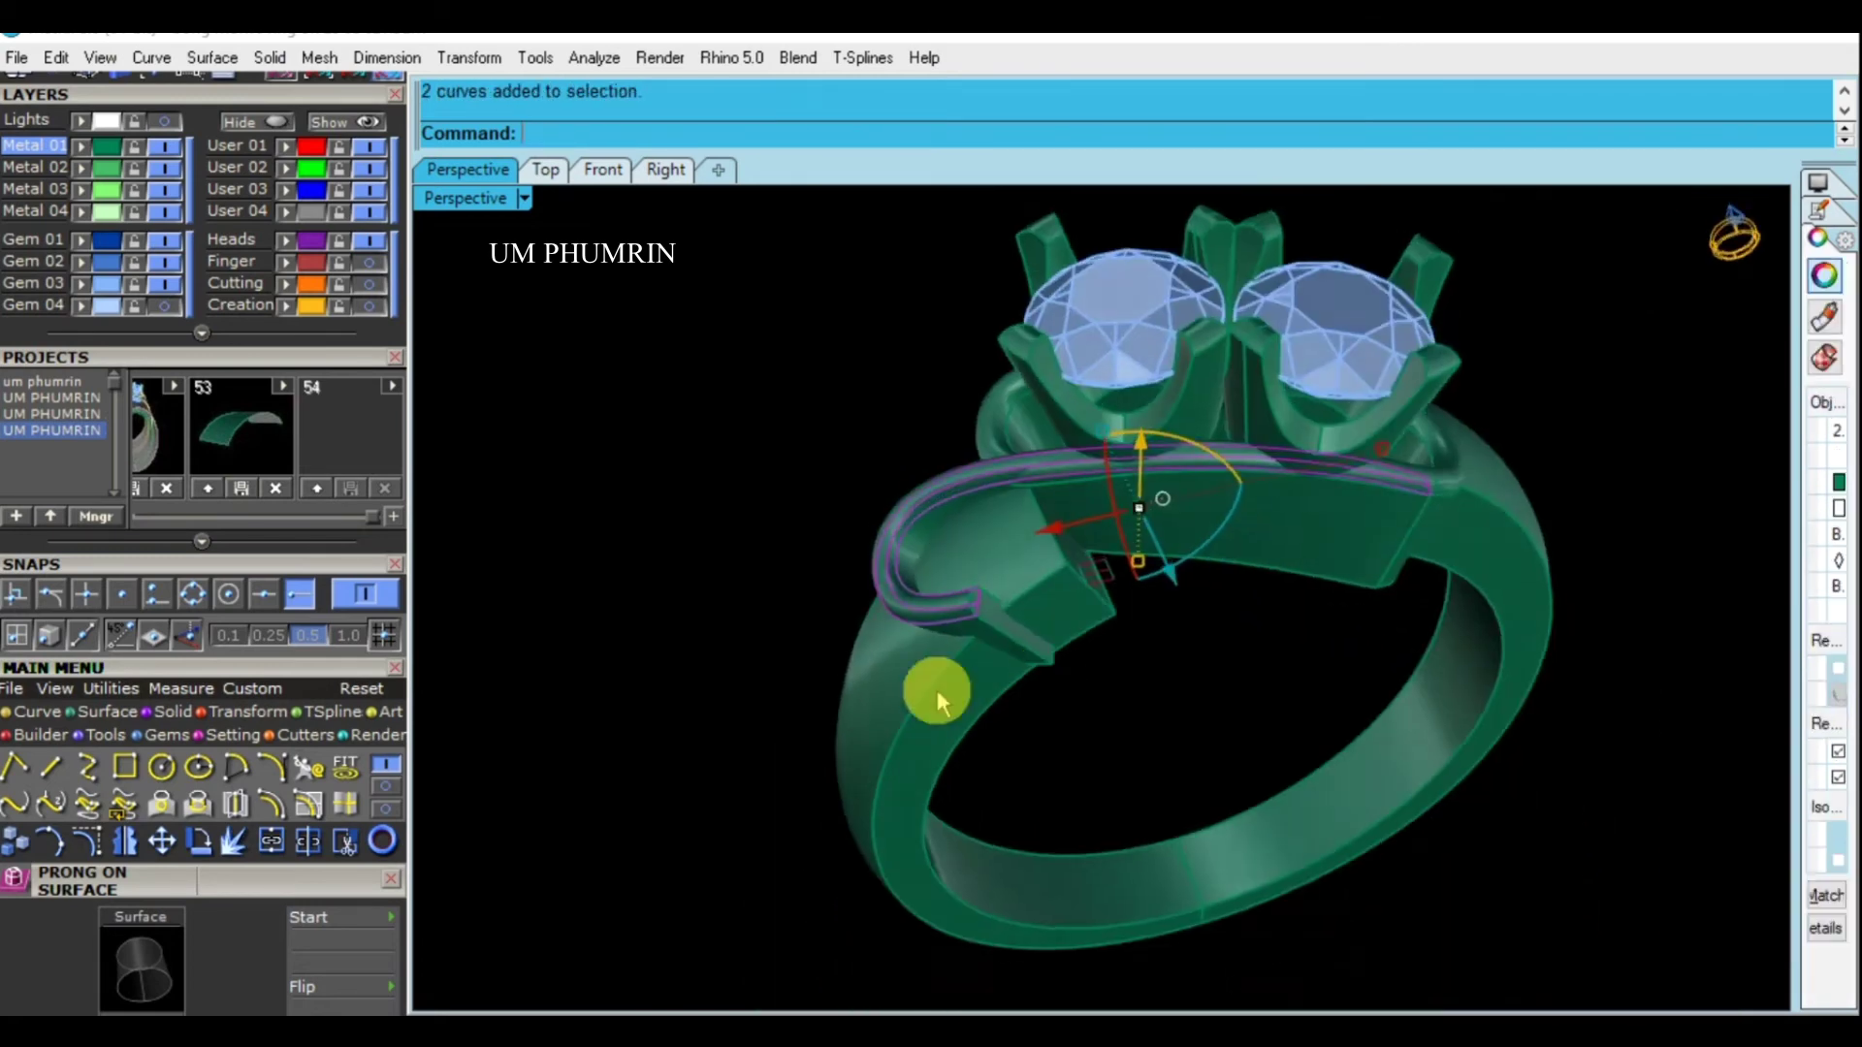
pyautogui.scroll(4, 846, 592)
pyautogui.scroll(2, 1021, 570)
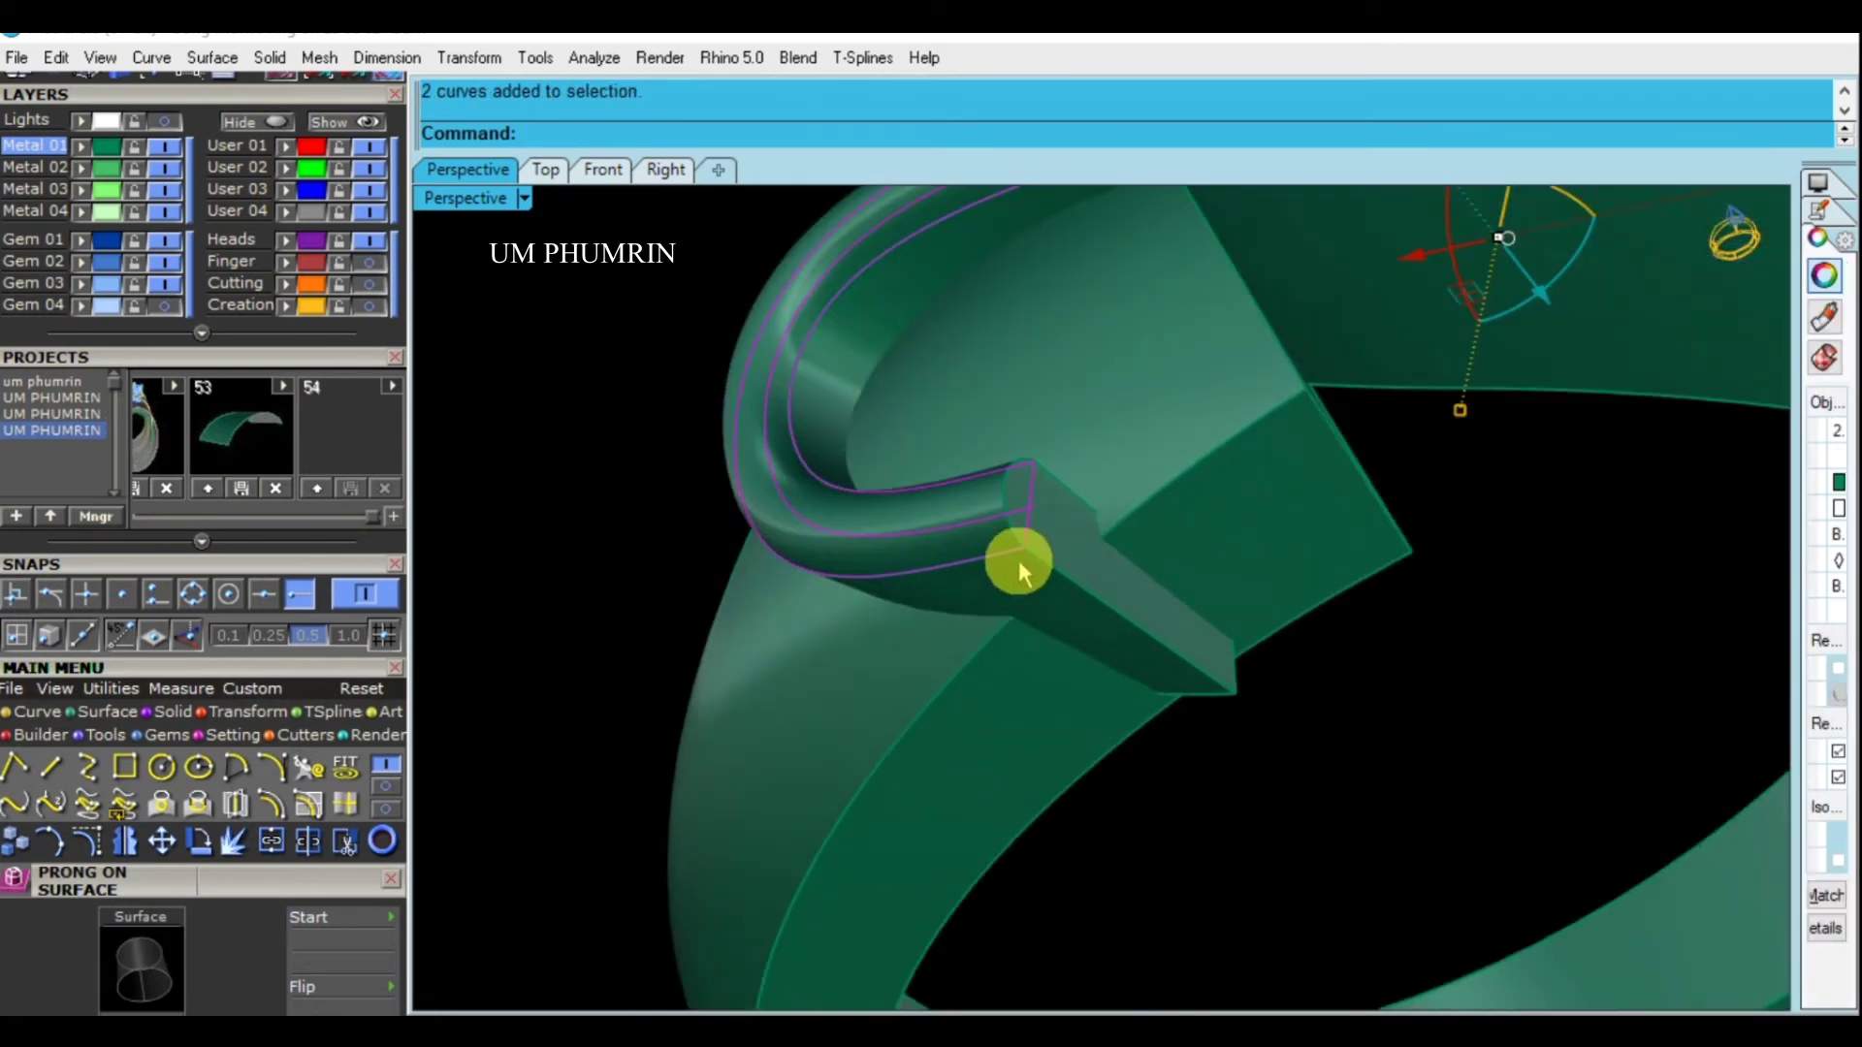
pyautogui.moveTo(1010, 557); pyautogui.dragTo(1144, 582, button='right')
pyautogui.scroll(3, 1143, 582)
pyautogui.press('Escape')
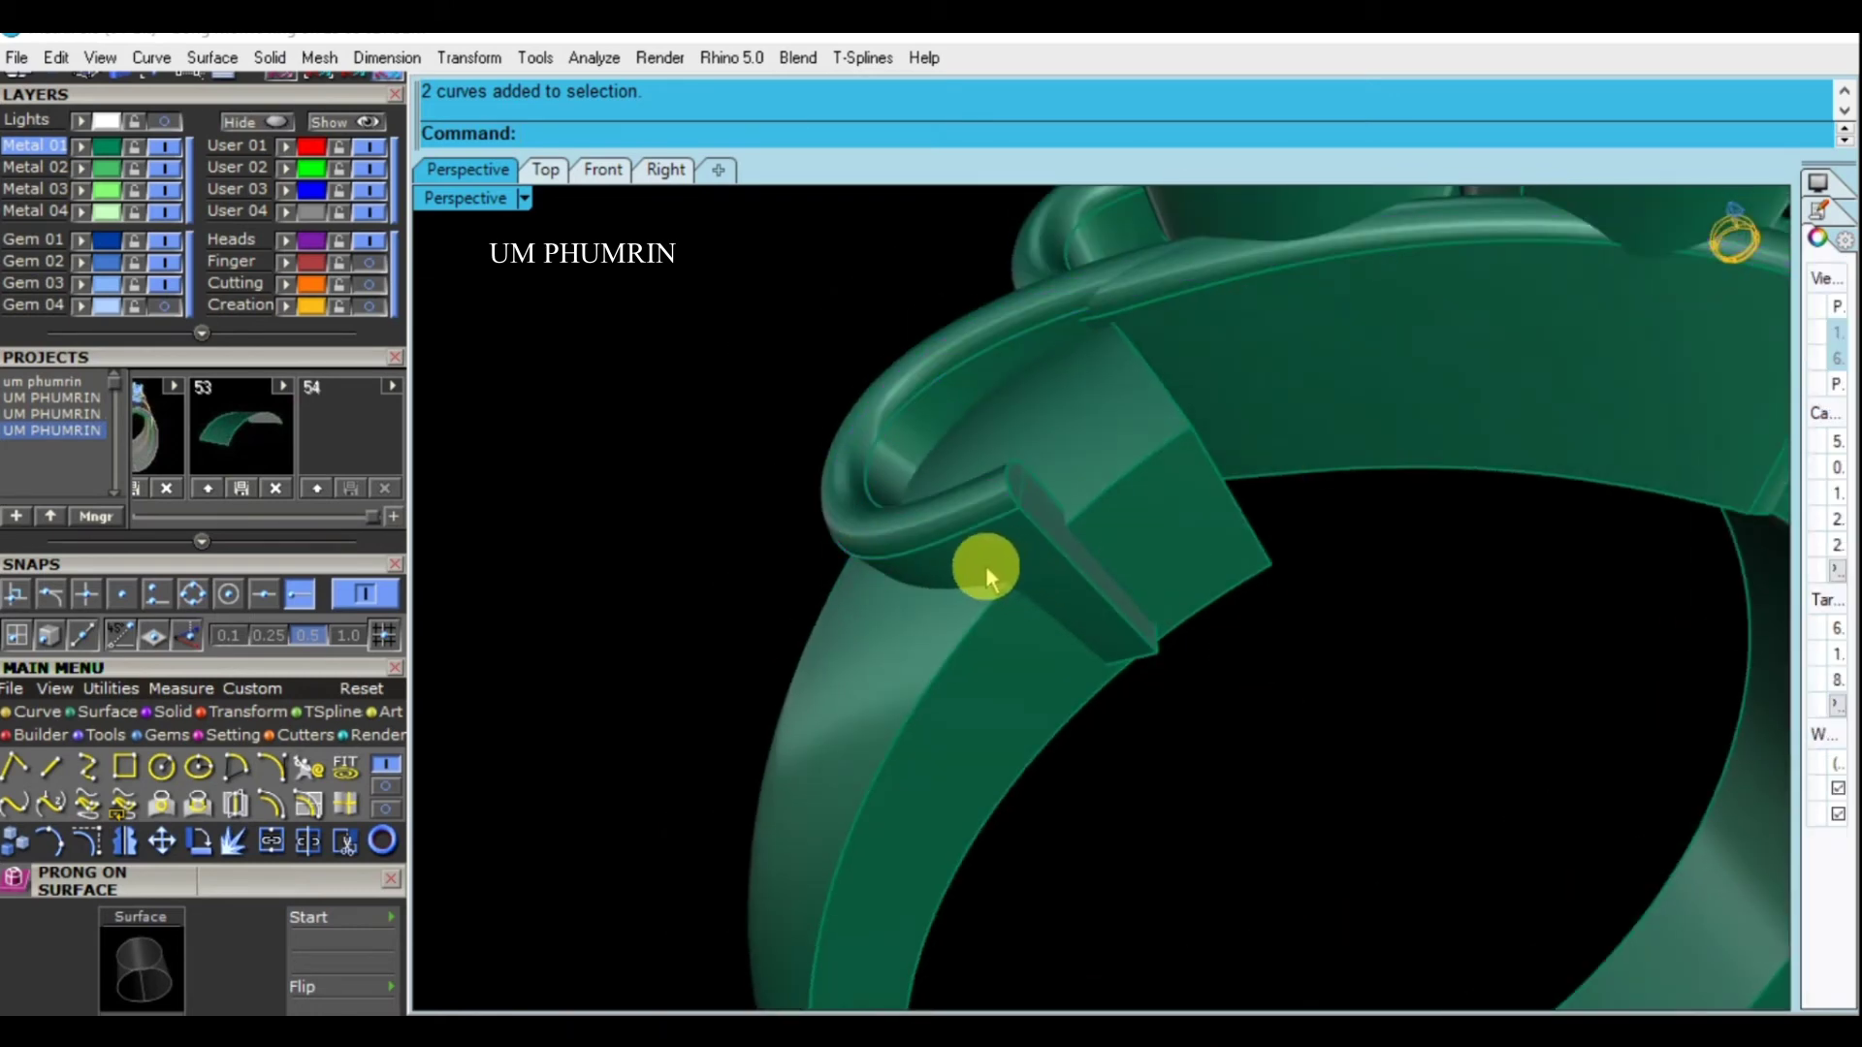
# Extract surfaces from the shank box beside the prong
pyautogui.write('ex')
pyautogui.press('Return')
pyautogui.scroll(2, 926, 527)
pyautogui.moveTo(1310, 541); pyautogui.dragTo(1112, 771, button='right')
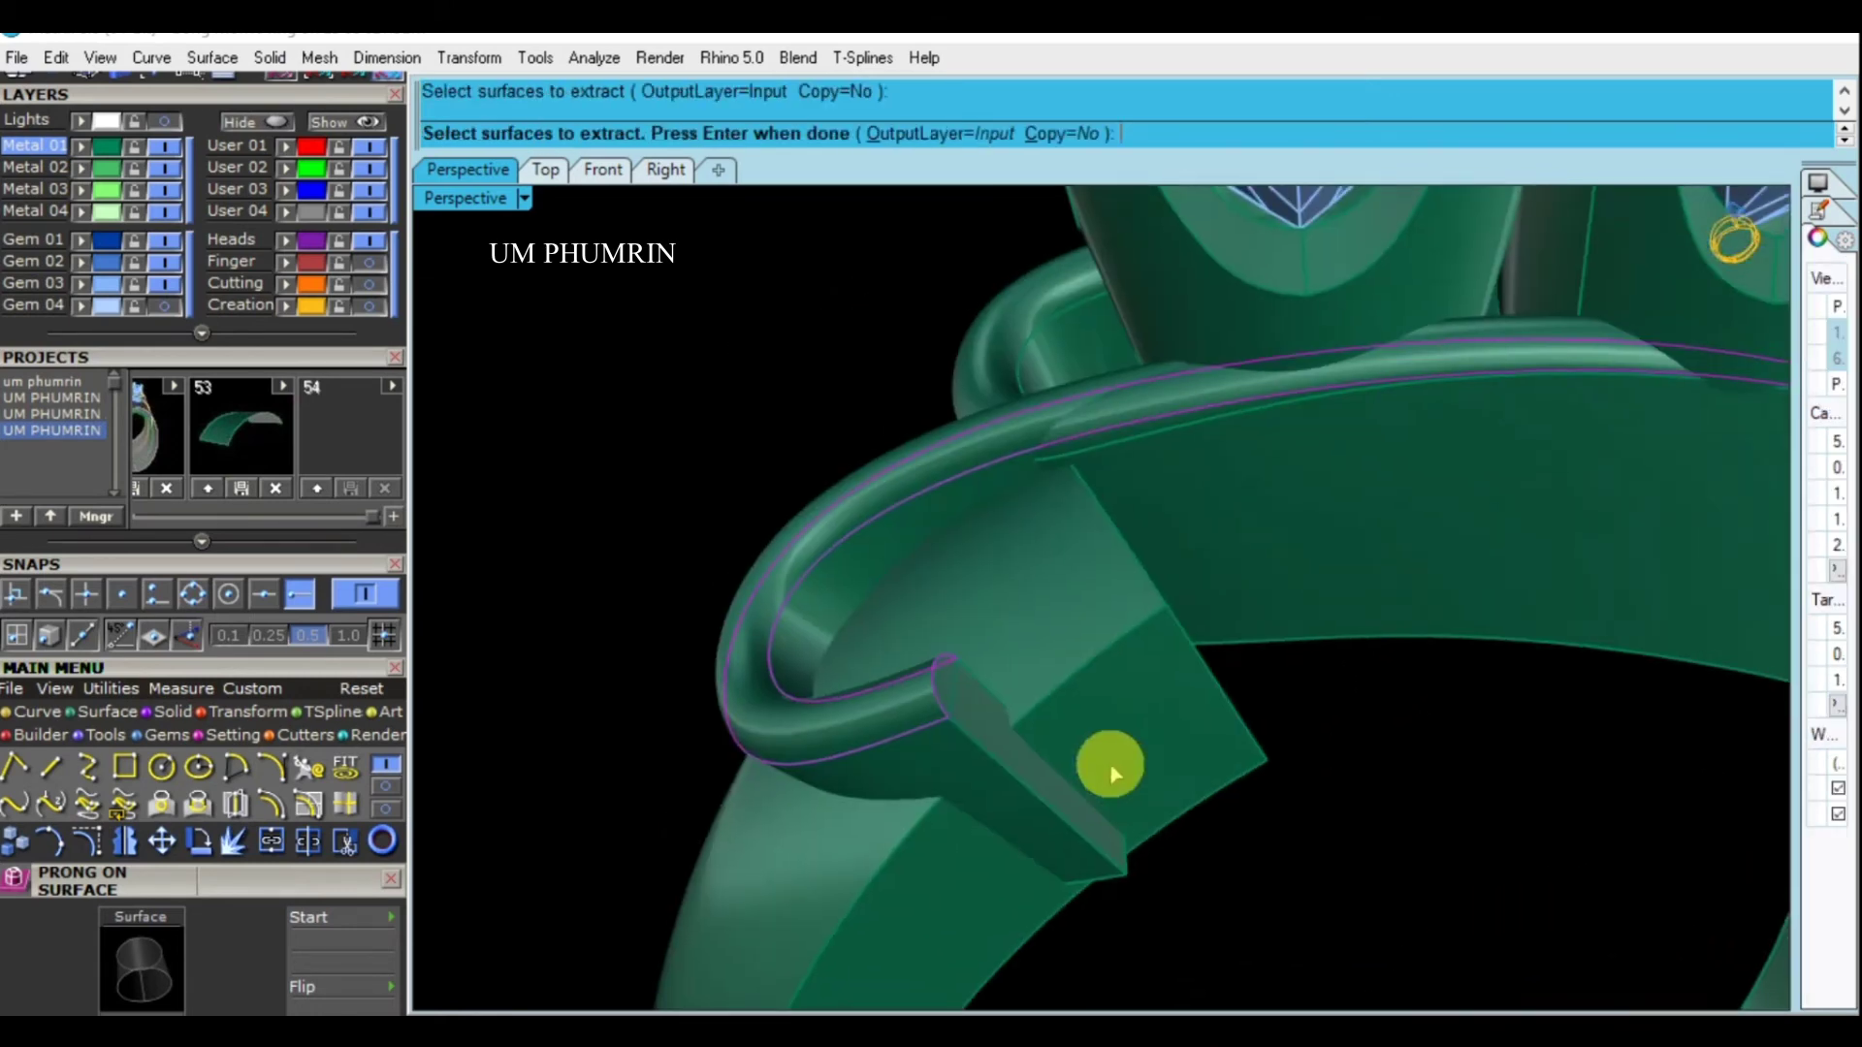
pyautogui.press('Return')
# Delete the lower band piece and the leftover curves
pyautogui.moveTo(1038, 508)
pyautogui.mouseDown(button='right')
pyautogui.moveTo(1242, 595)
pyautogui.moveTo(1092, 621)
pyautogui.moveTo(1227, 537)
pyautogui.moveTo(1224, 609)
pyautogui.moveTo(1212, 524)
pyautogui.mouseUp(button='right')
pyautogui.keyDown('shift'); pyautogui.click(1346, 616); pyautogui.keyUp('shift')
pyautogui.press('Delete')
pyautogui.click(911, 451)
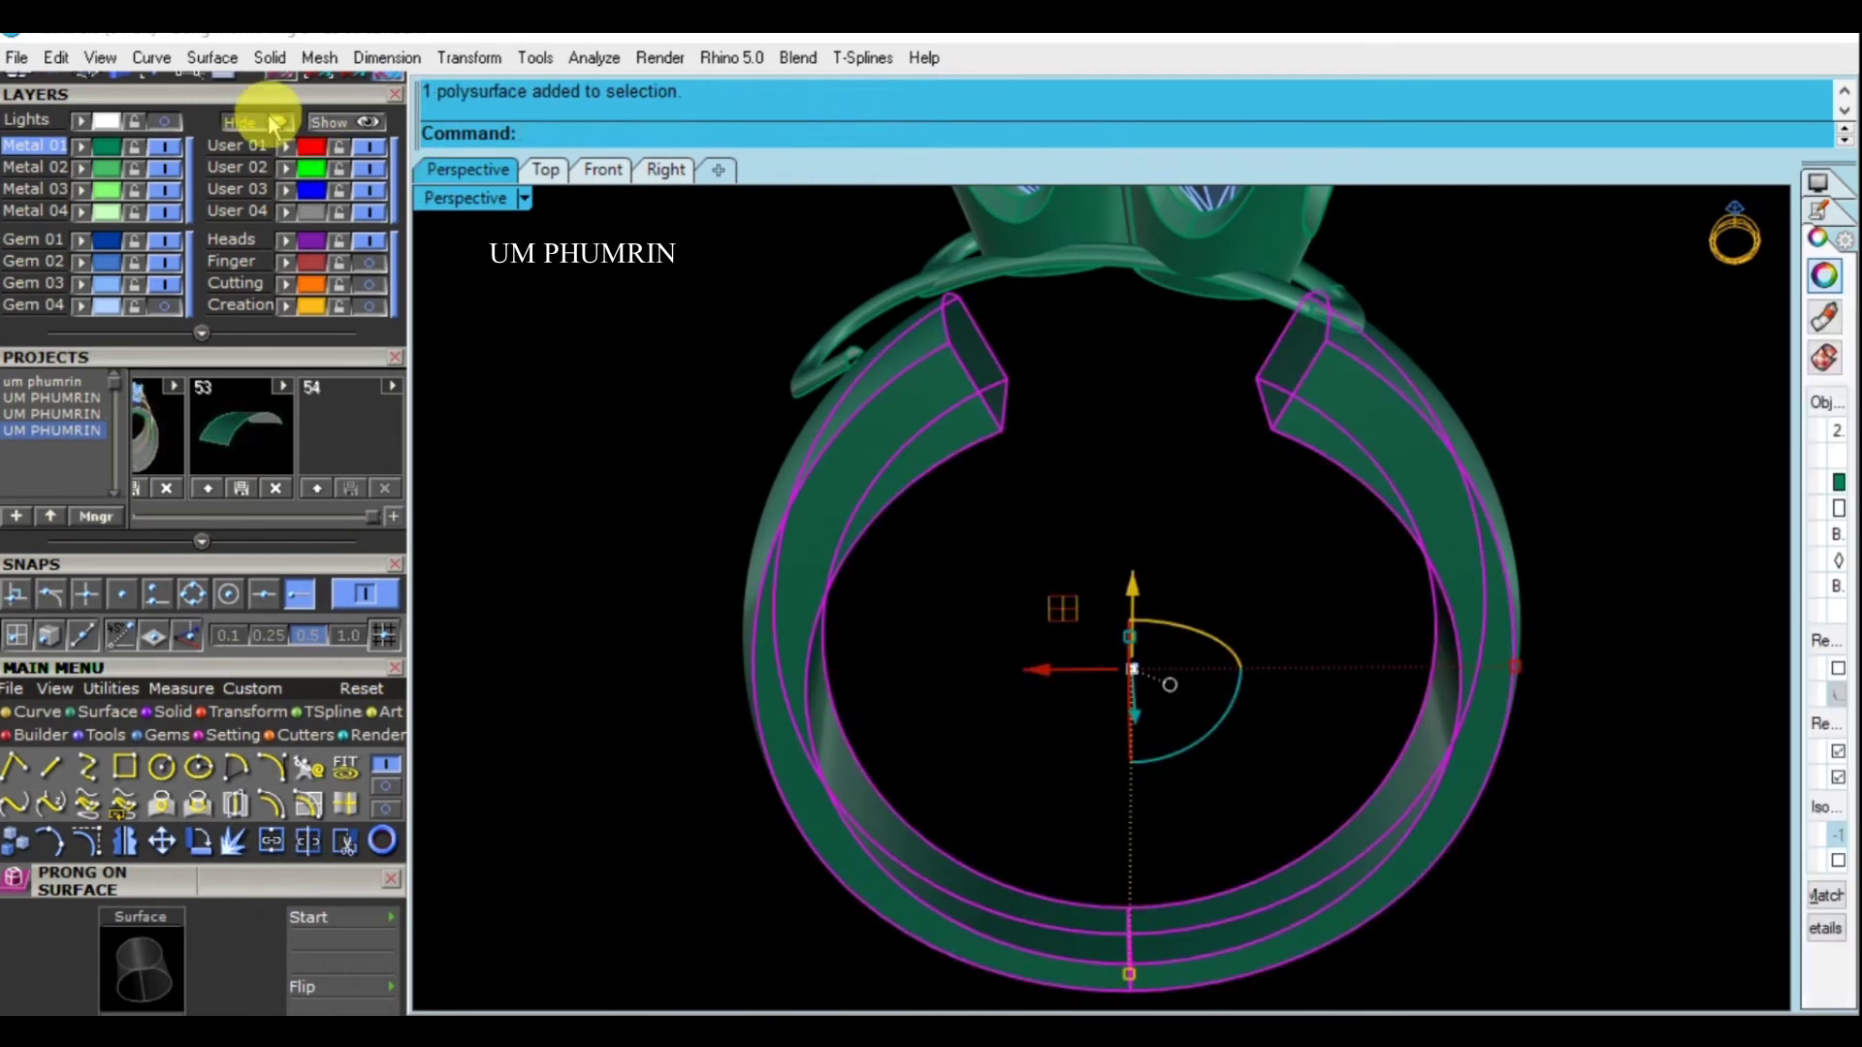
# Hide the band, draw a circle around the finger opening and extrude it into a cylinder
pyautogui.click(274, 123)
pyautogui.click(366, 271)
pyautogui.click(1214, 465)
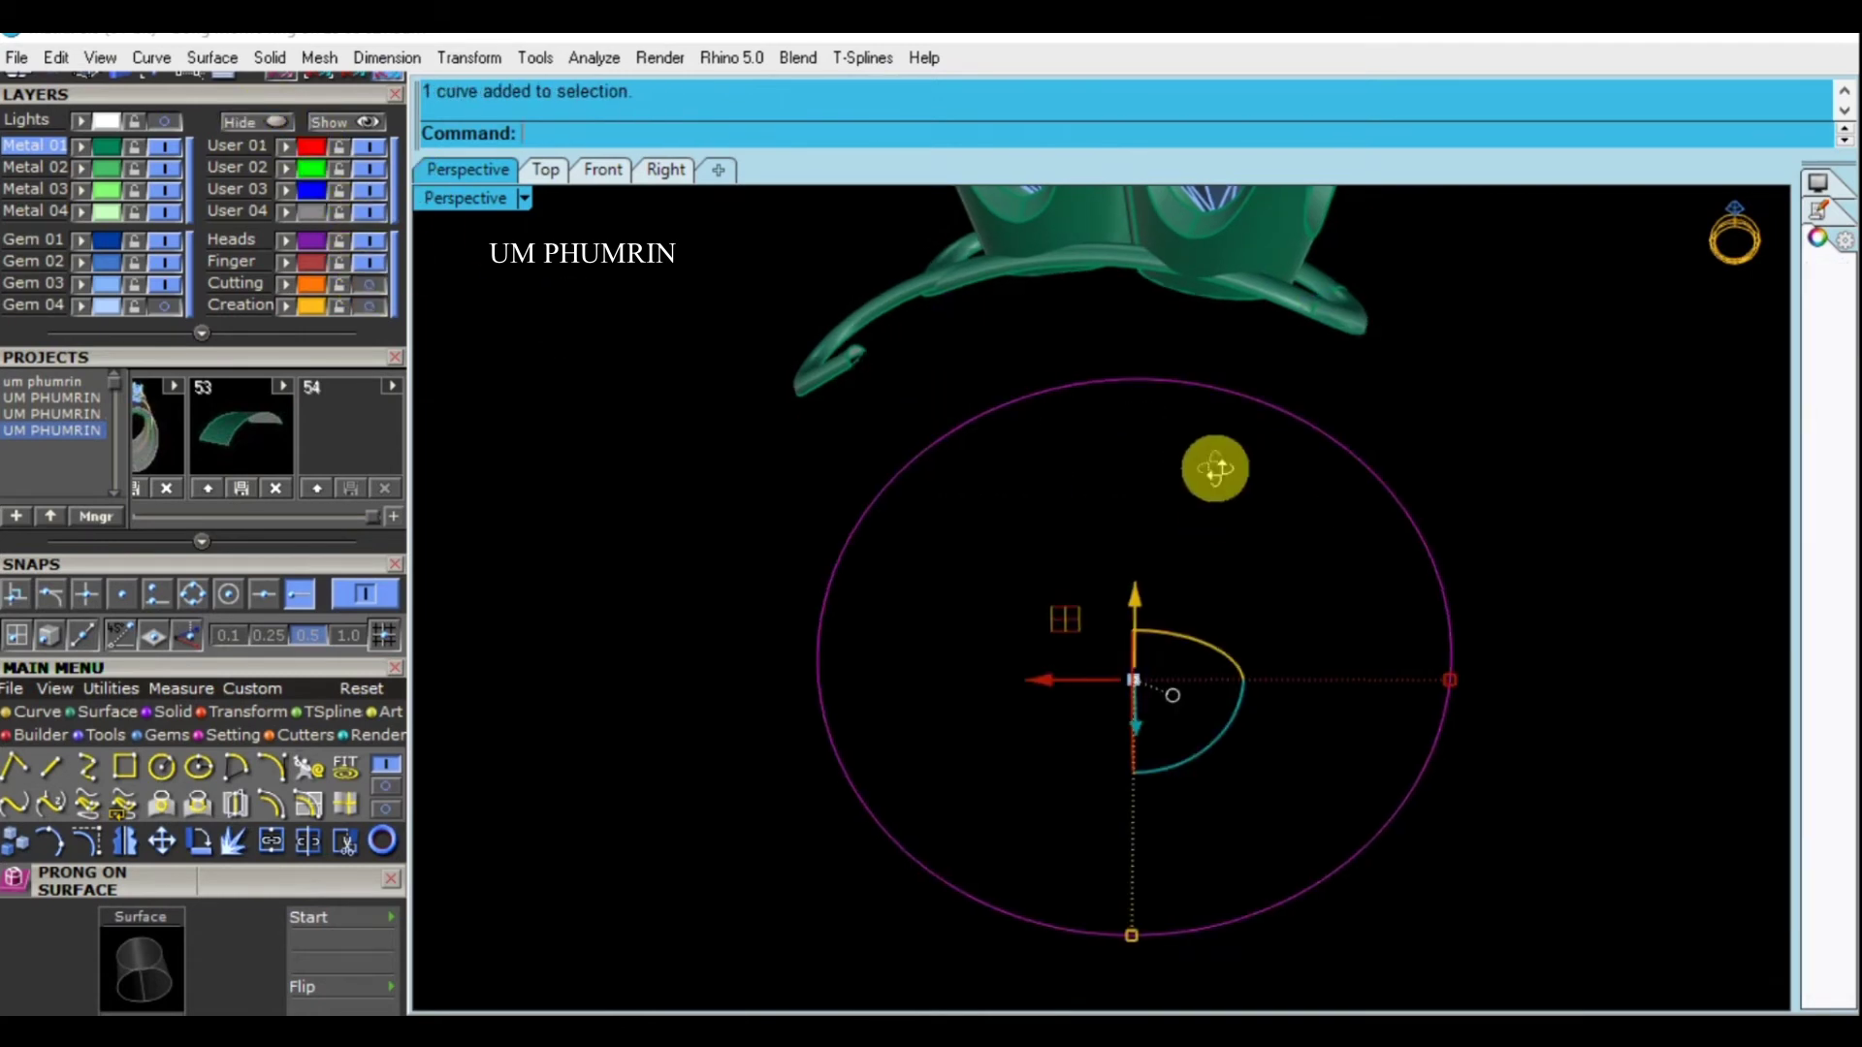
pyautogui.moveTo(1215, 466); pyautogui.dragTo(1136, 500, button='right')
pyautogui.rightClick(1106, 475)
pyautogui.click(880, 486)
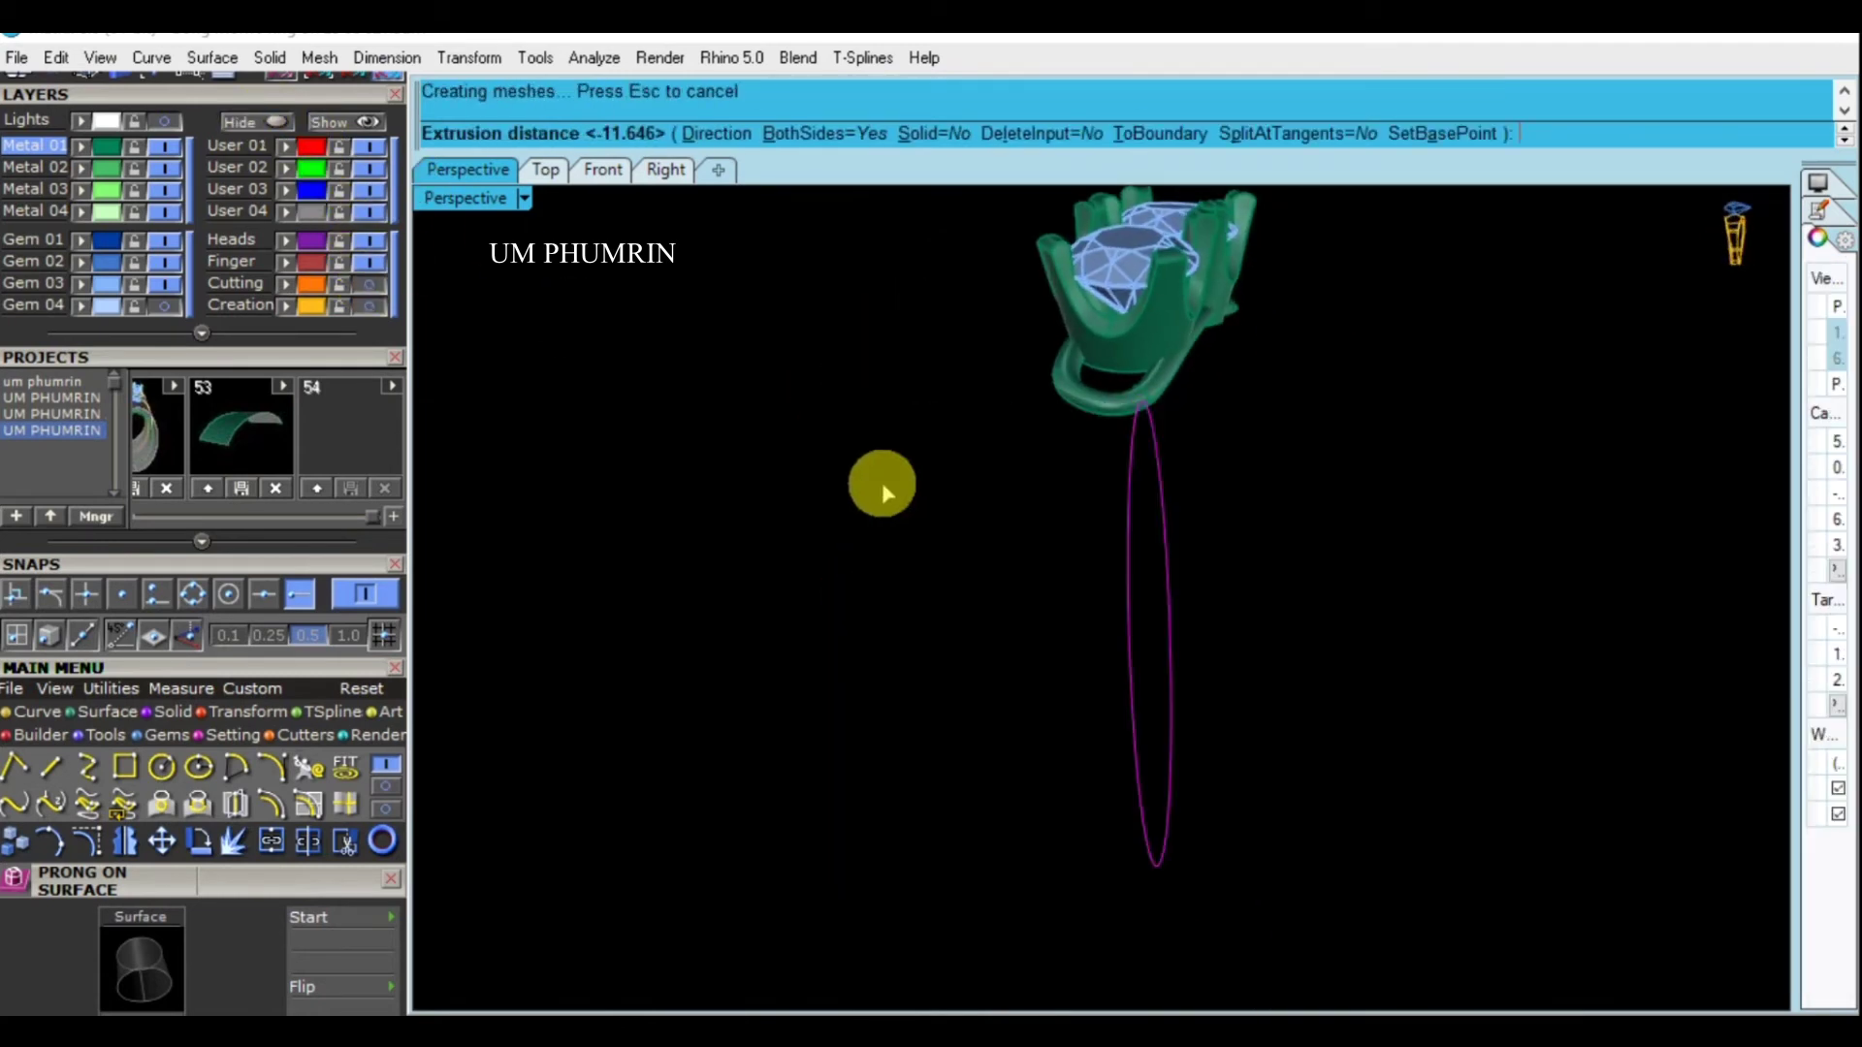
pyautogui.moveTo(880, 486); pyautogui.dragTo(1139, 506, button='right')
pyautogui.moveTo(1137, 611); pyautogui.dragTo(892, 468, button='right')
# Pull the bridge outline curve onto the cylinder
pyautogui.click(892, 467)
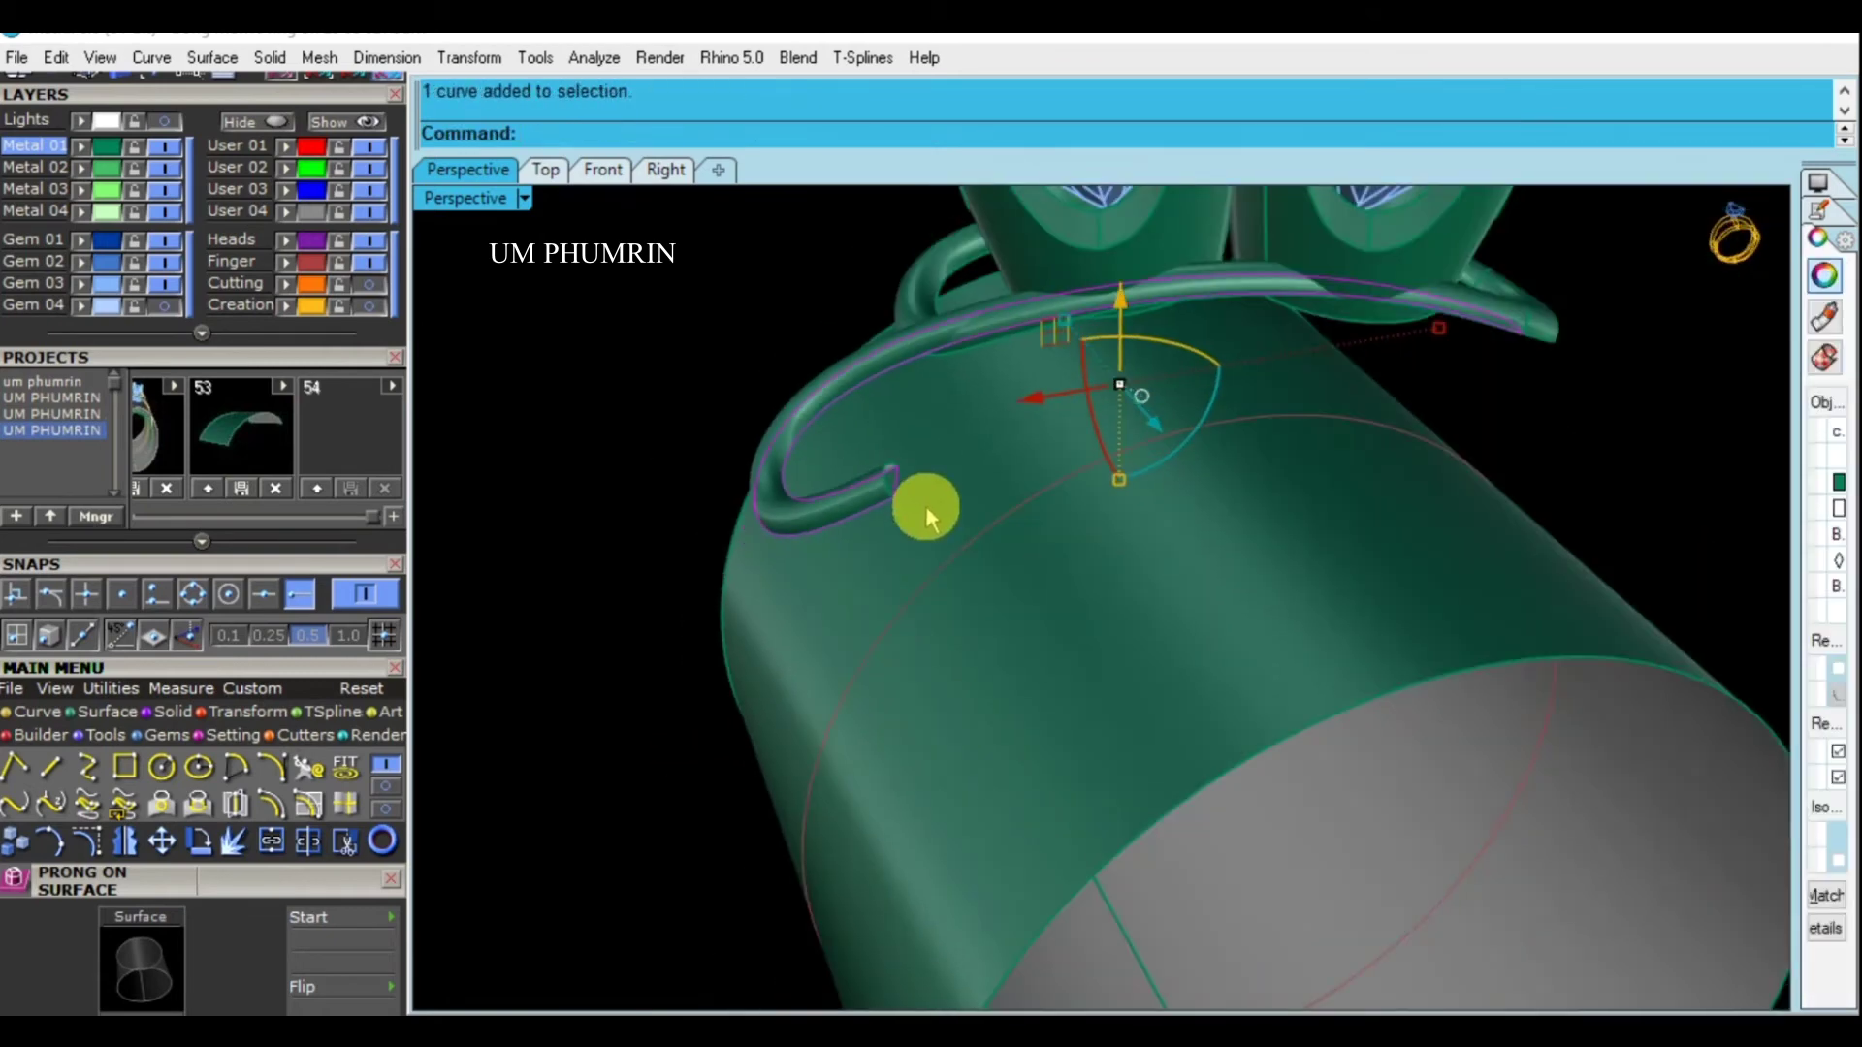
pyautogui.click(171, 815)
pyautogui.click(1071, 759)
pyautogui.rightClick(1060, 744)
# Split the cylinder with the pulled curve
pyautogui.click(1032, 719)
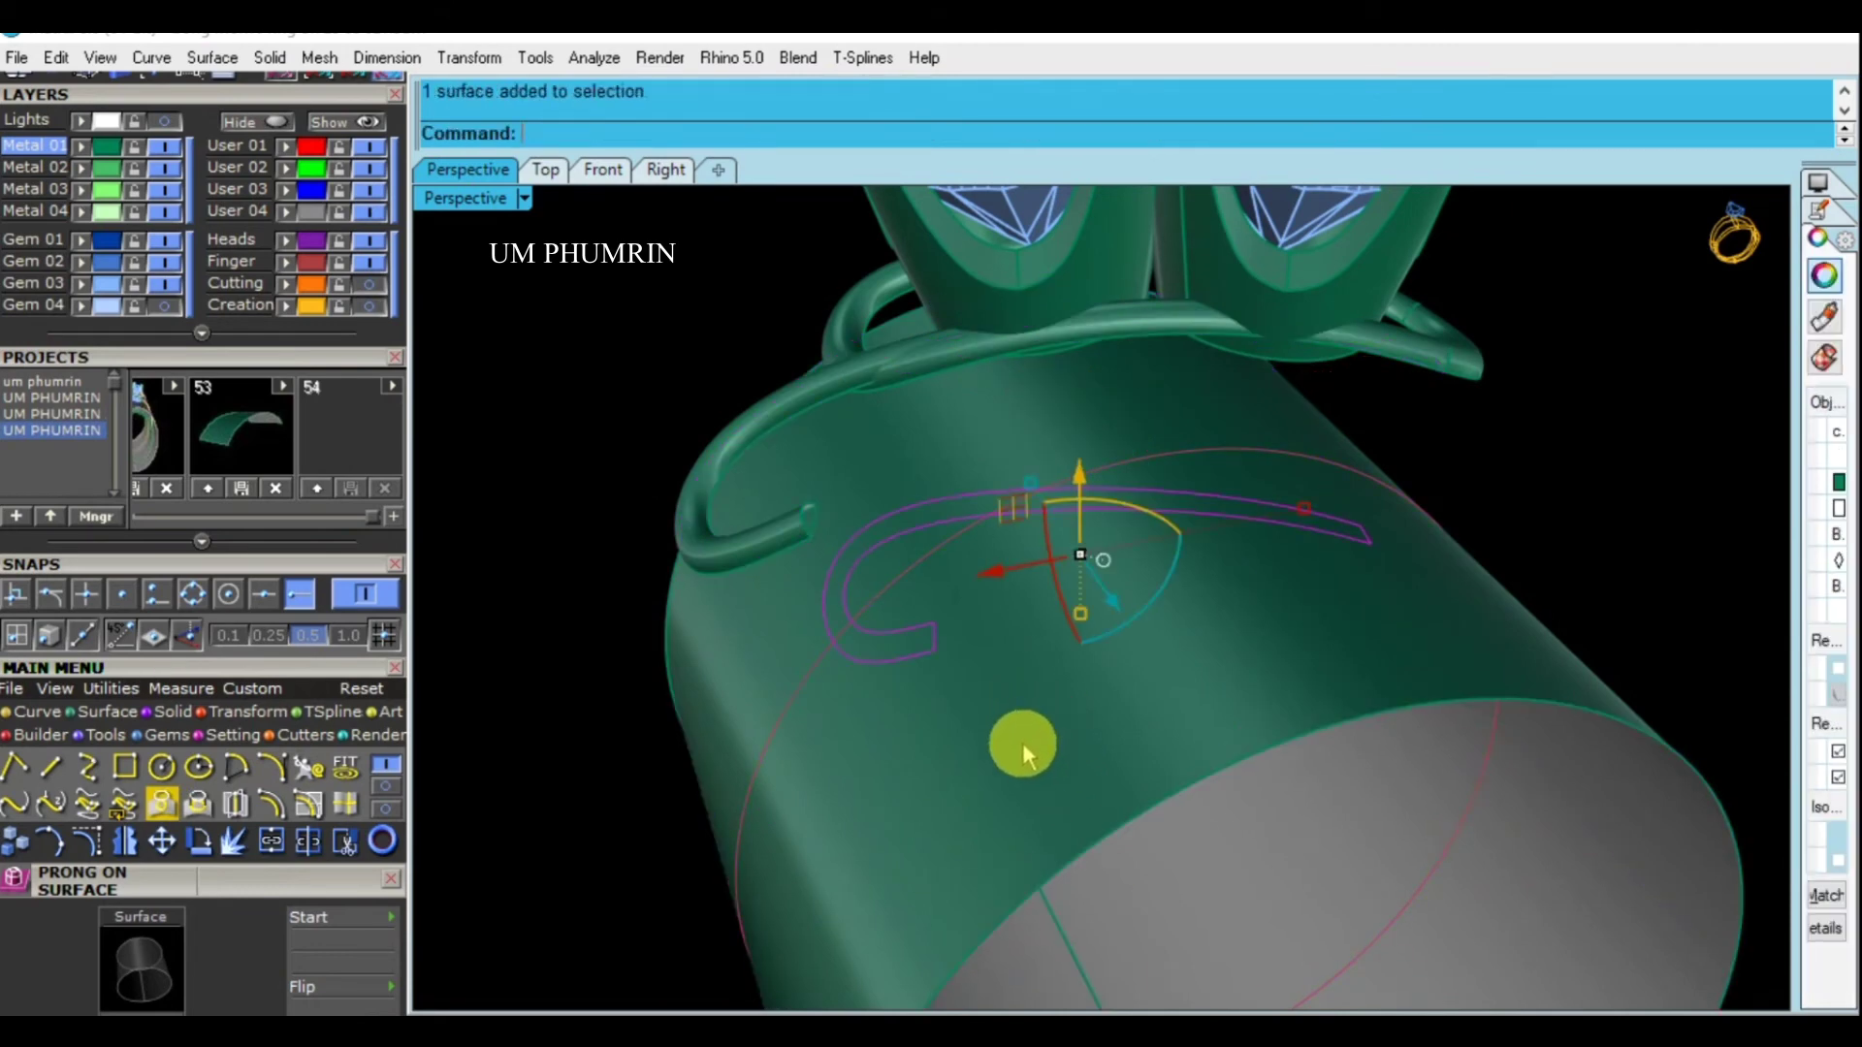
pyautogui.moveTo(1022, 742); pyautogui.dragTo(1046, 671, button='right')
pyautogui.press('Return')
pyautogui.click(915, 586)
pyautogui.press('Return')
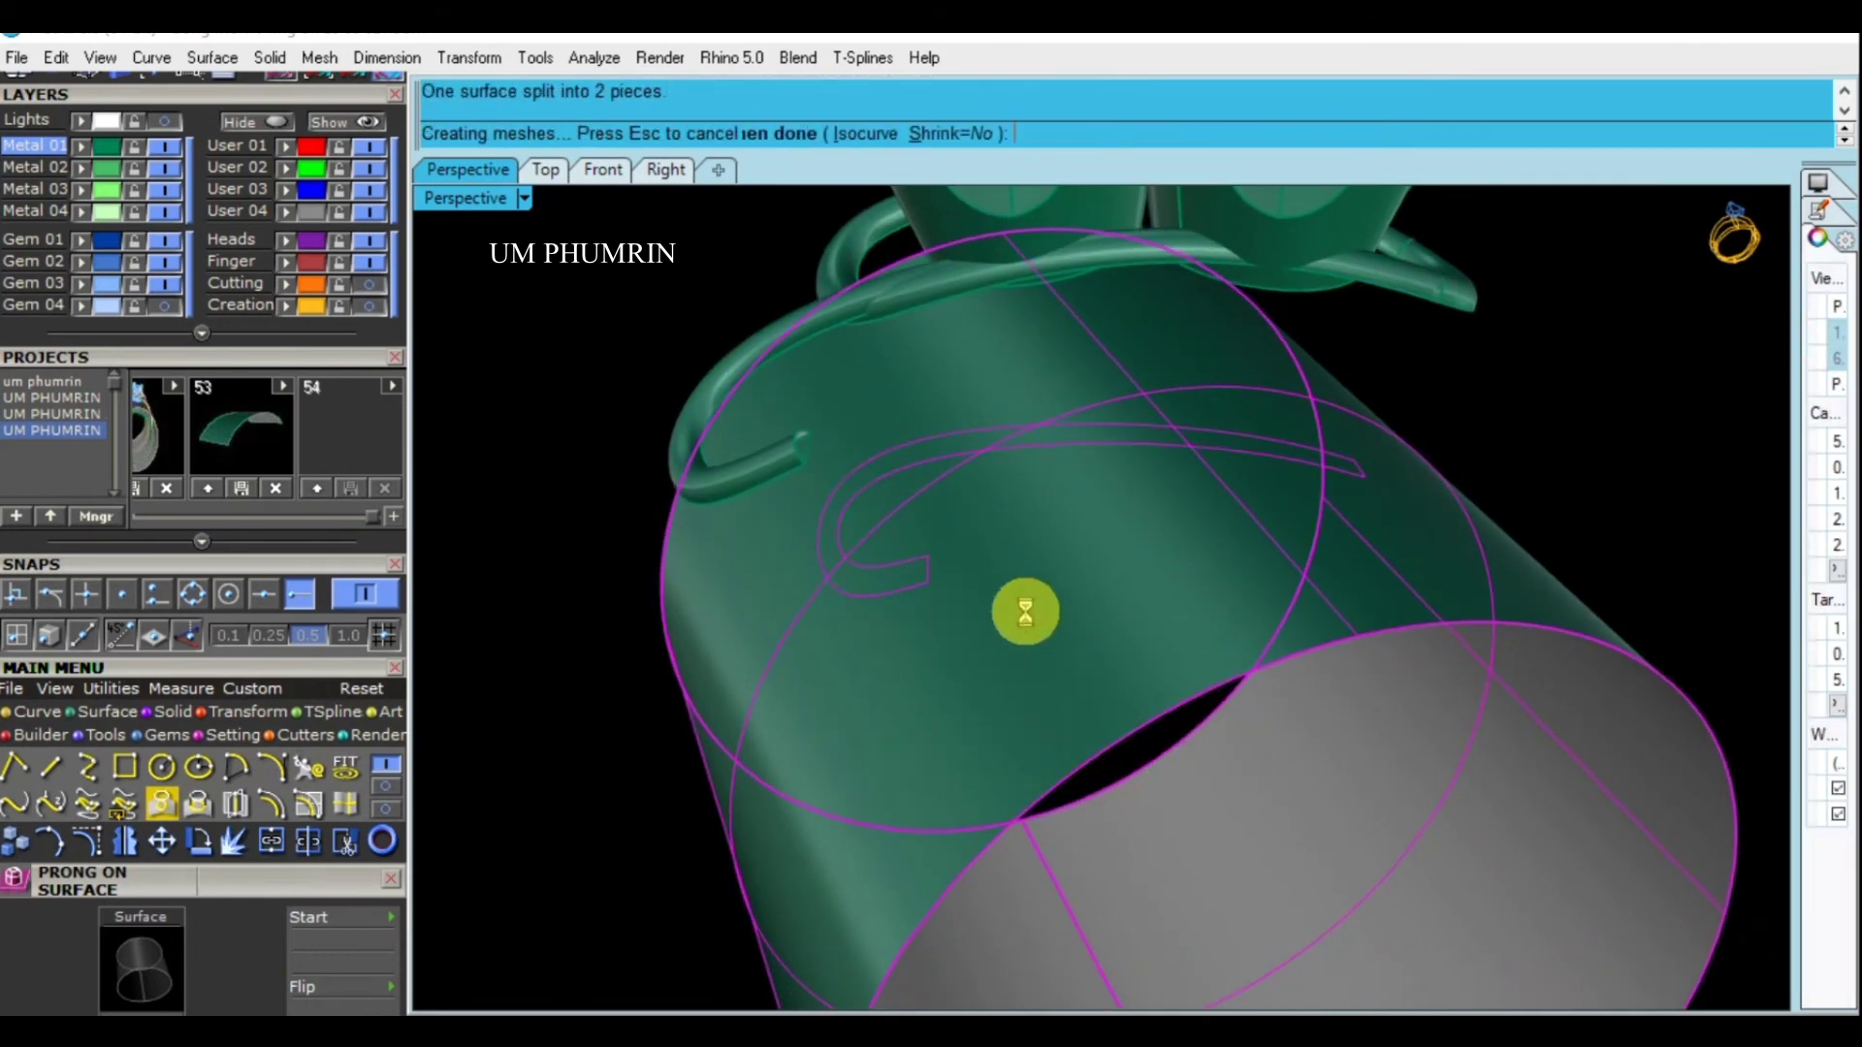
# Delete the unwanted cylinder and tube pieces left after the split
pyautogui.click(1034, 614)
pyautogui.moveTo(1034, 614); pyautogui.dragTo(1038, 666, button='right')
pyautogui.write('d')
pyautogui.press('Return')
pyautogui.click(970, 642)
pyautogui.press('Escape')
pyautogui.click(895, 590)
pyautogui.moveTo(894, 590)
pyautogui.mouseDown(button='right')
pyautogui.moveTo(834, 493)
pyautogui.moveTo(885, 515)
pyautogui.moveTo(898, 570)
pyautogui.mouseUp(button='right')
pyautogui.press('Delete')
# Draw a line from the tube end to the strip end
pyautogui.click(874, 536)
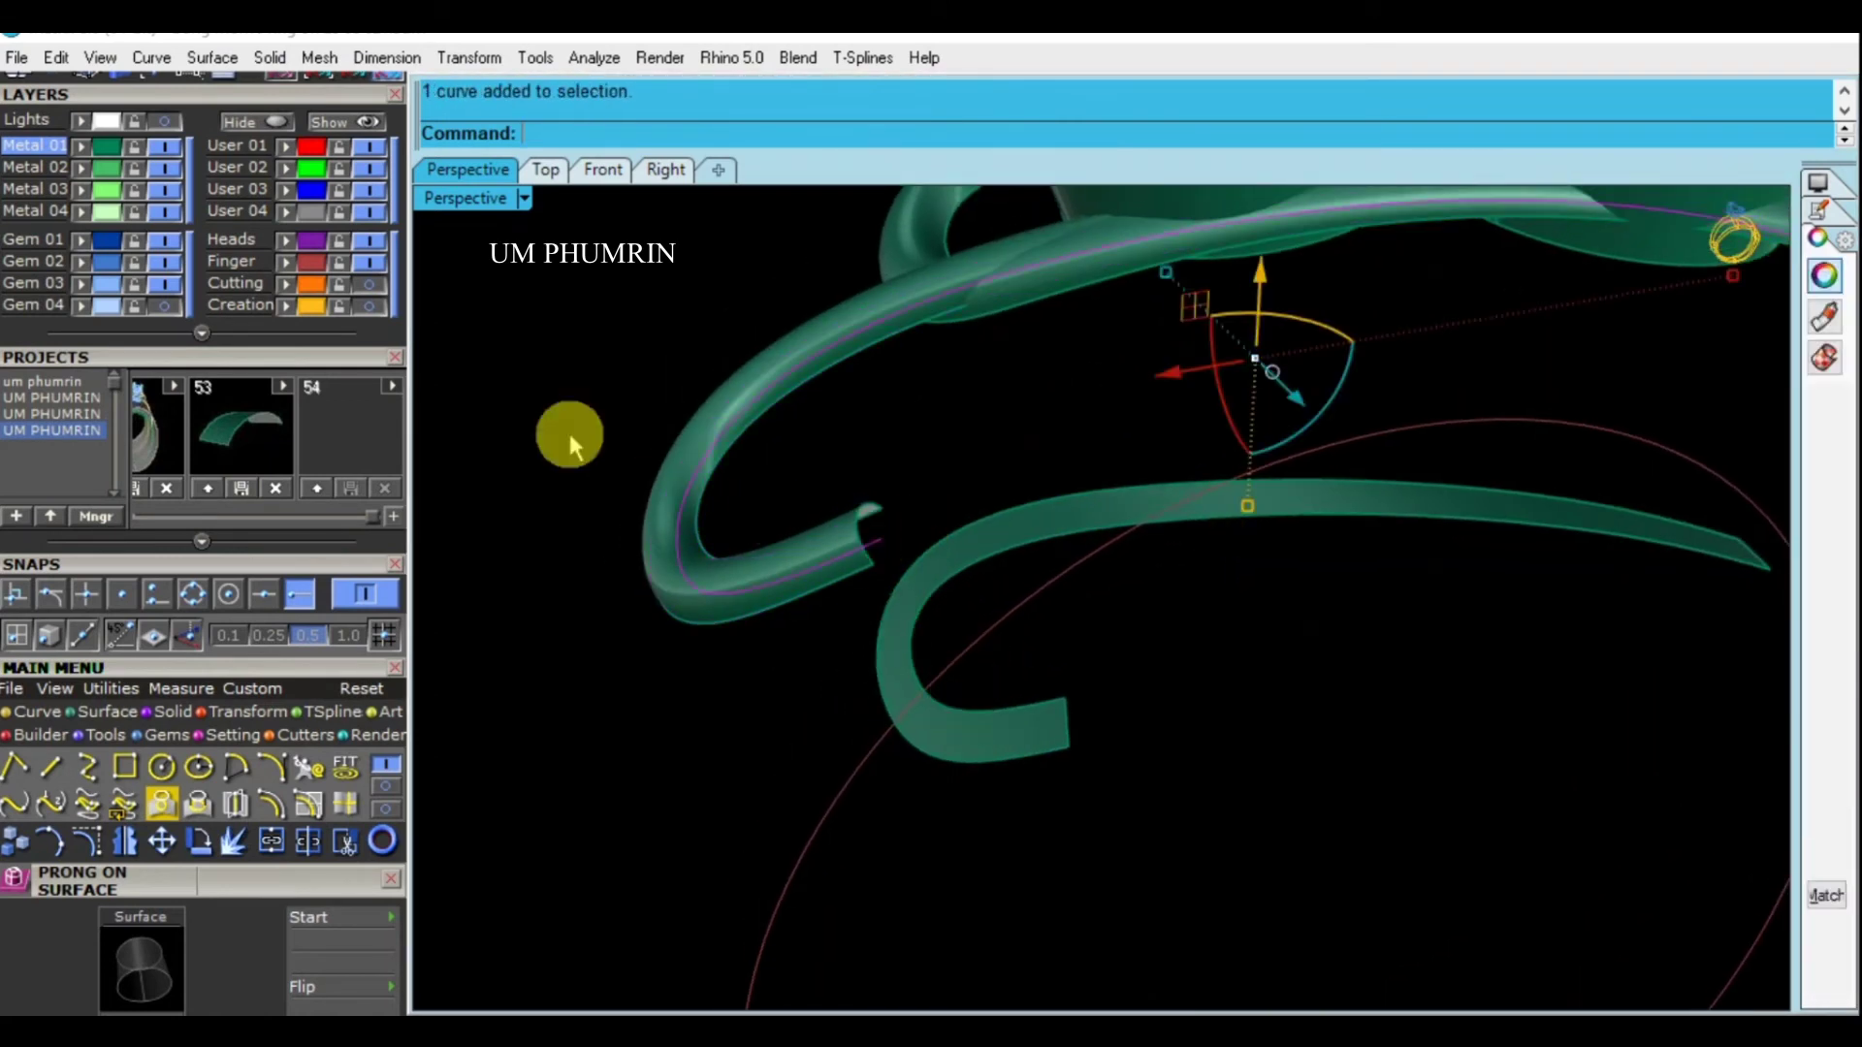
pyautogui.click(970, 606)
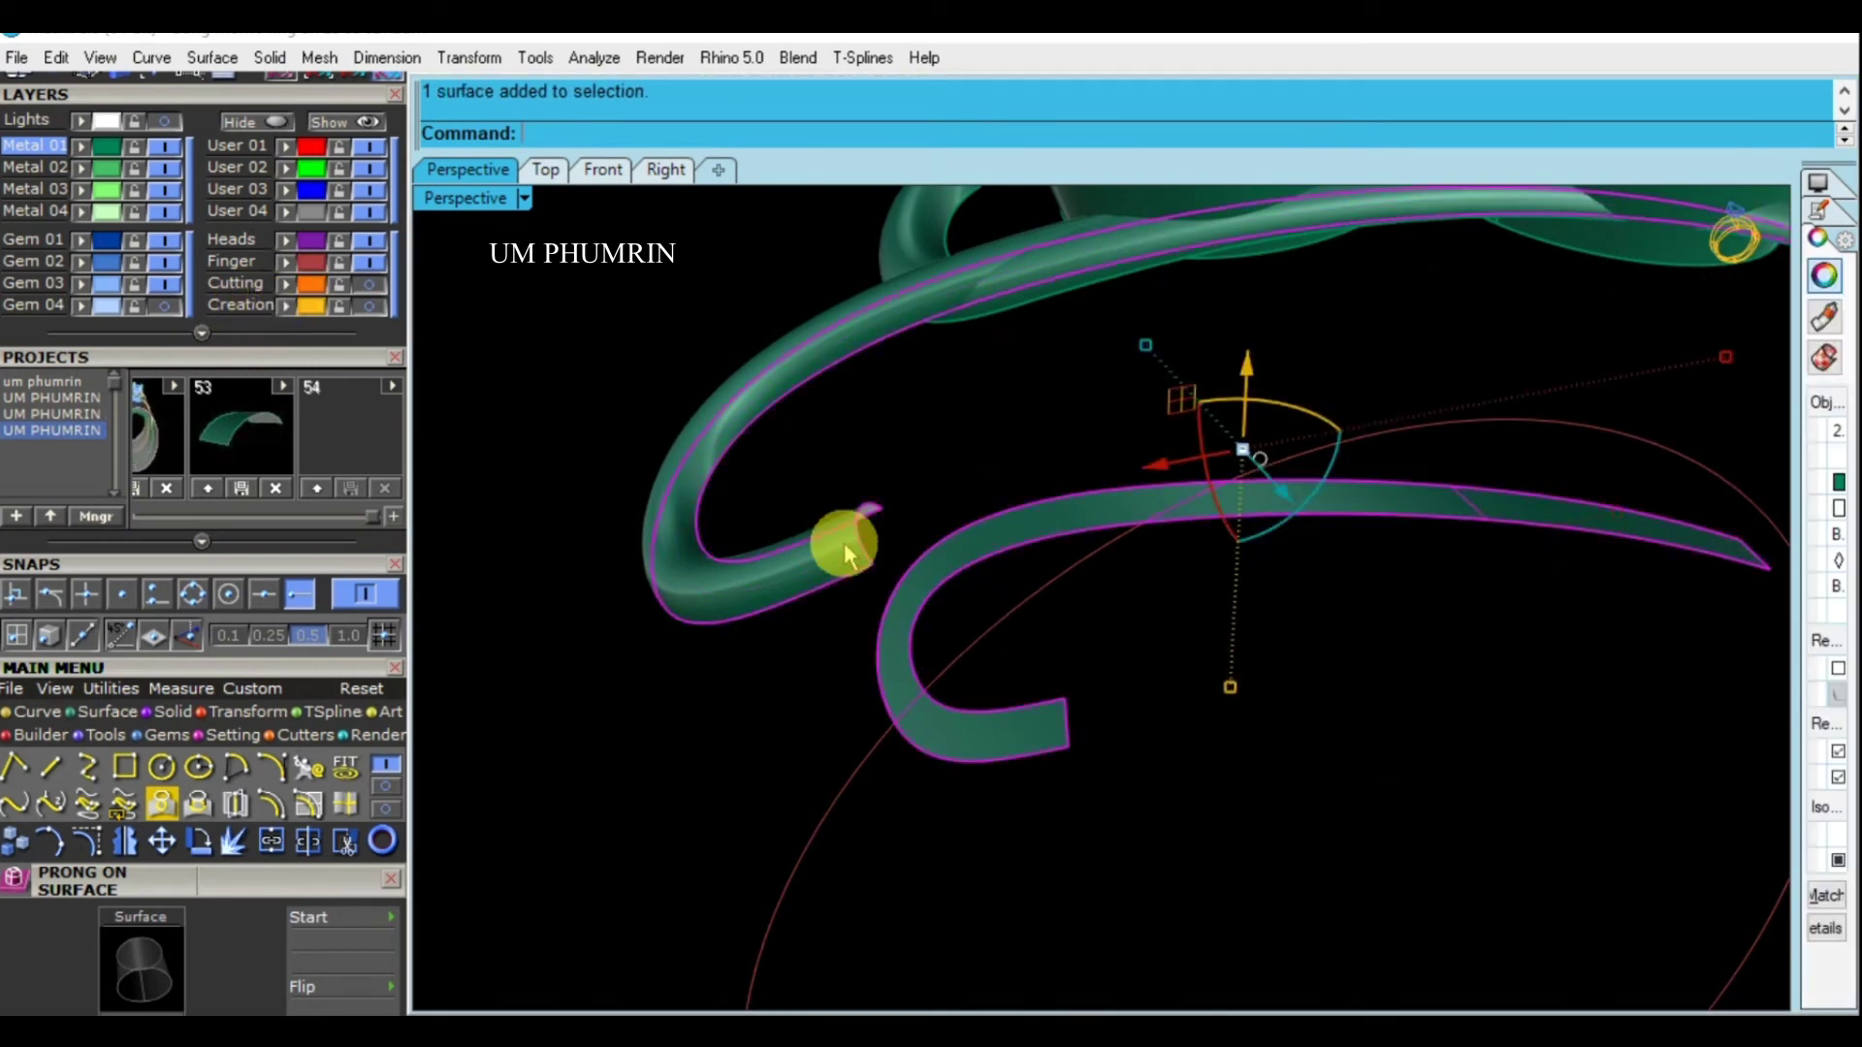
pyautogui.moveTo(853, 540); pyautogui.dragTo(936, 620, button='right')
pyautogui.press('Return')
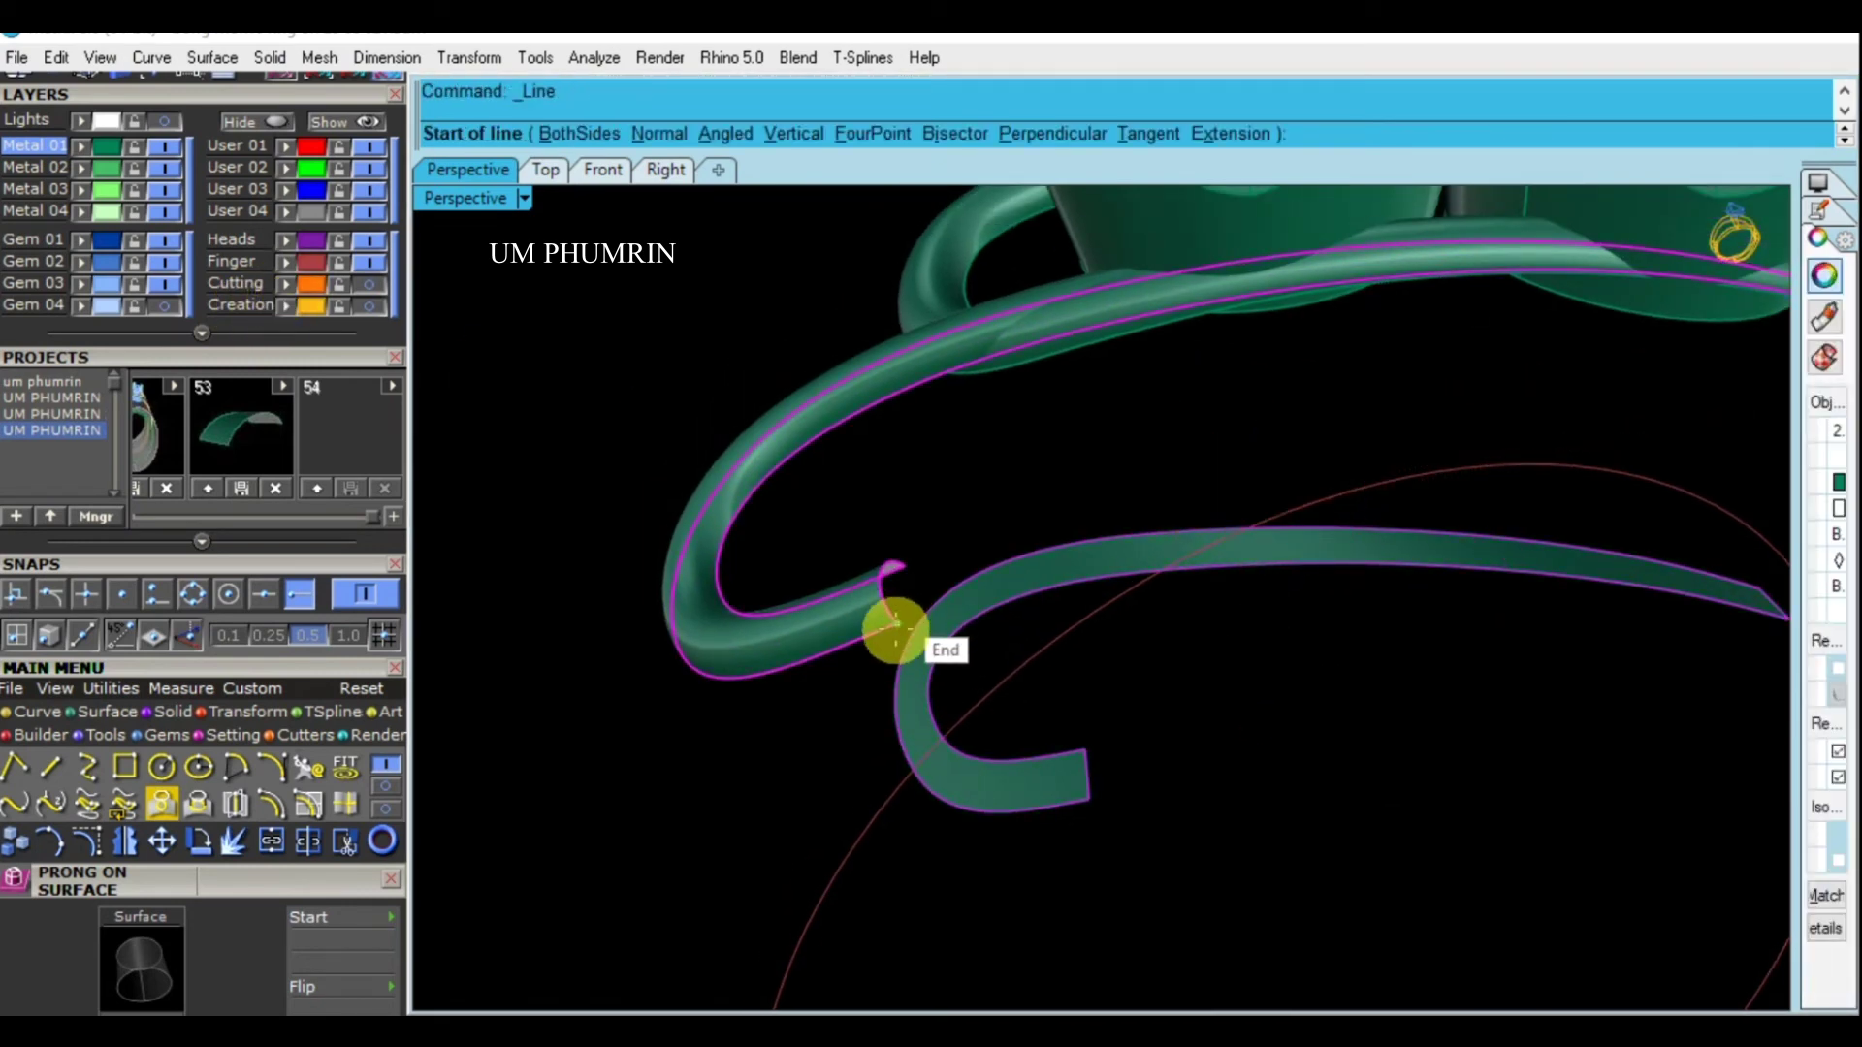
pyautogui.click(897, 623)
pyautogui.click(1073, 796)
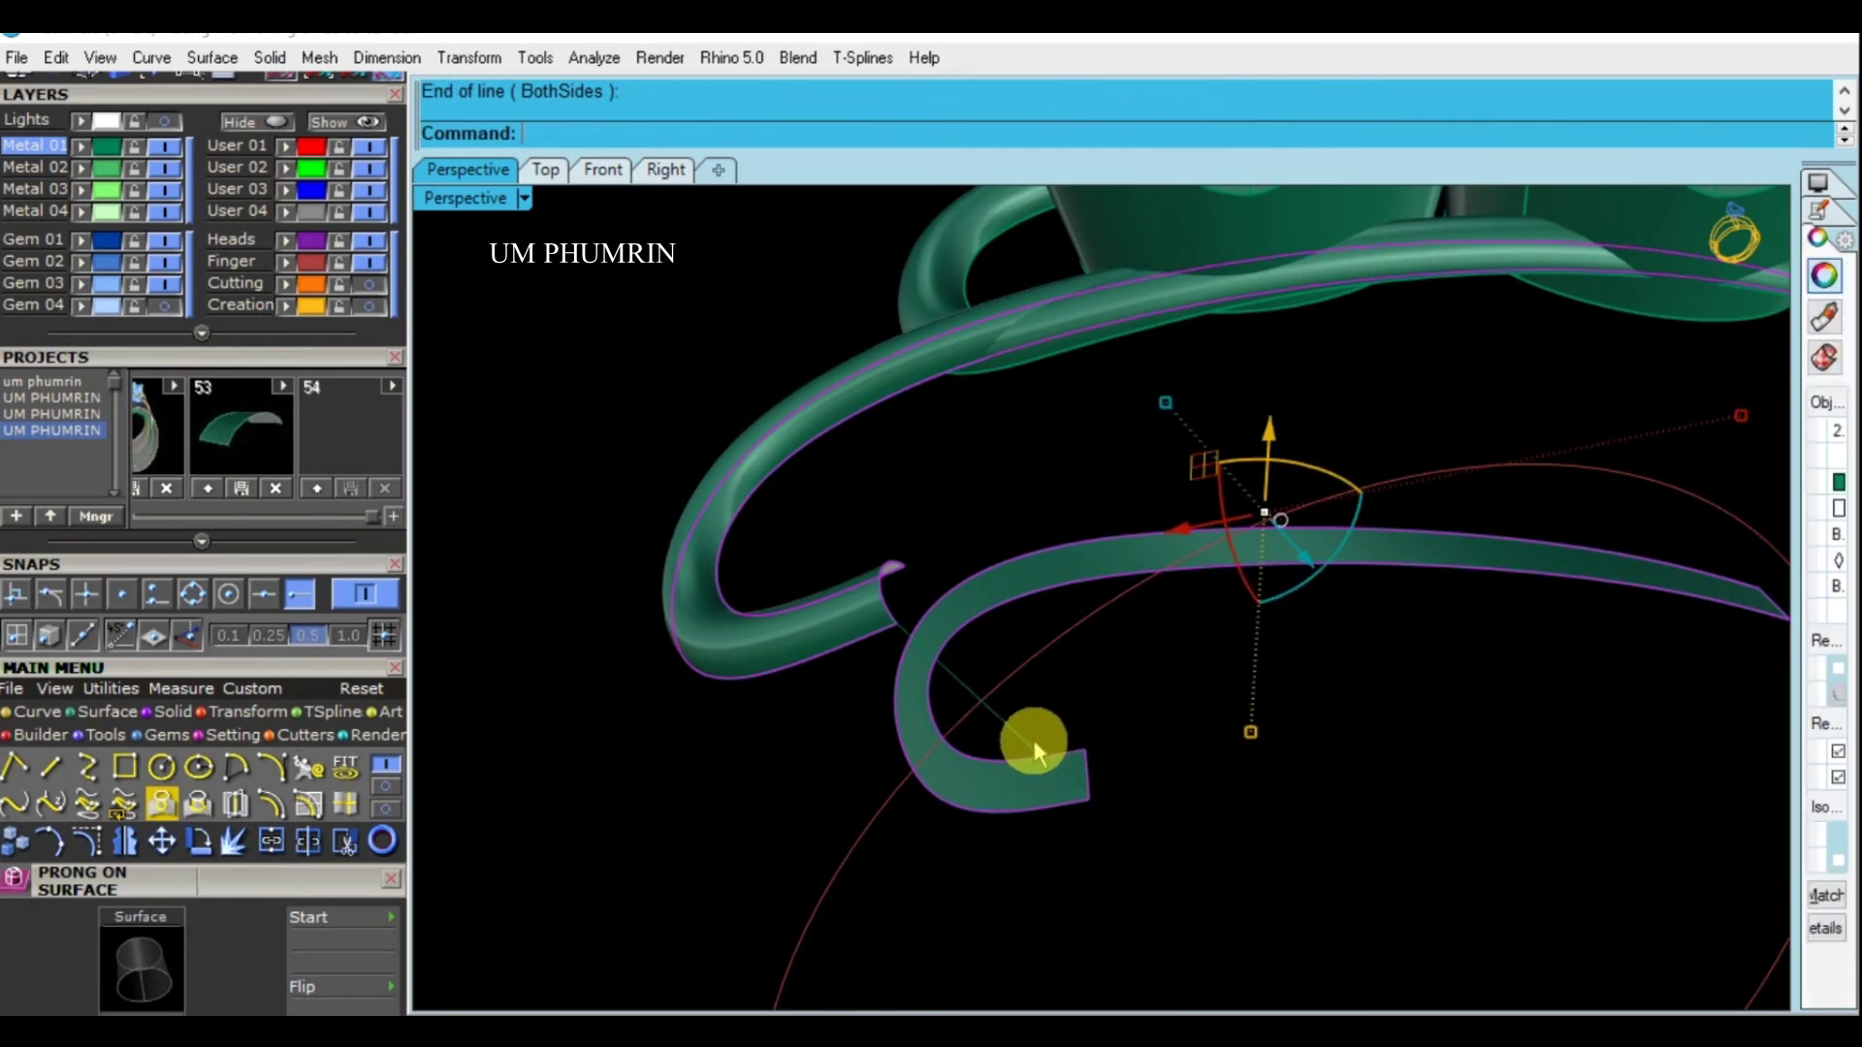
# Sweep a surface between the two rails and delete the construction lines
pyautogui.press('Return')
pyautogui.scroll(-3, 1032, 731)
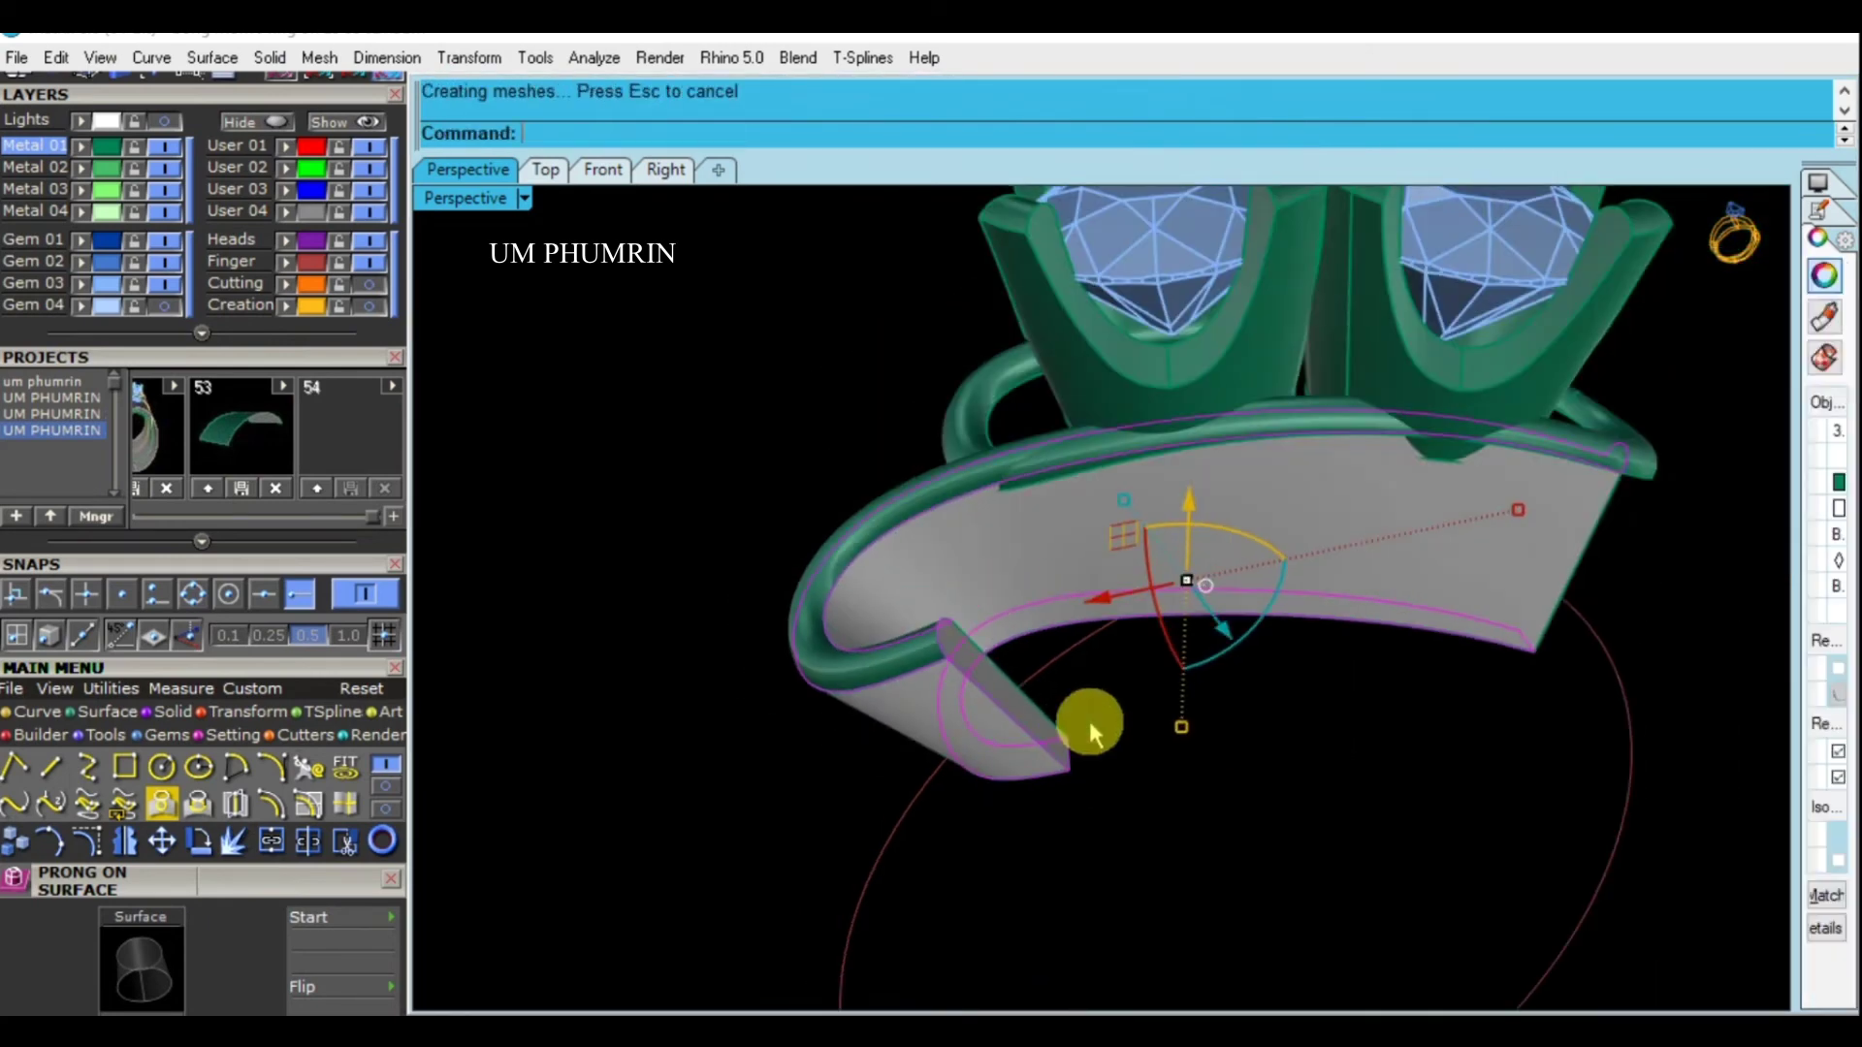
pyautogui.write('Delete')
pyautogui.press('Return')
# Join the strip pieces into one curved bridge polysurface
pyautogui.moveTo(931, 681); pyautogui.dragTo(1050, 809)
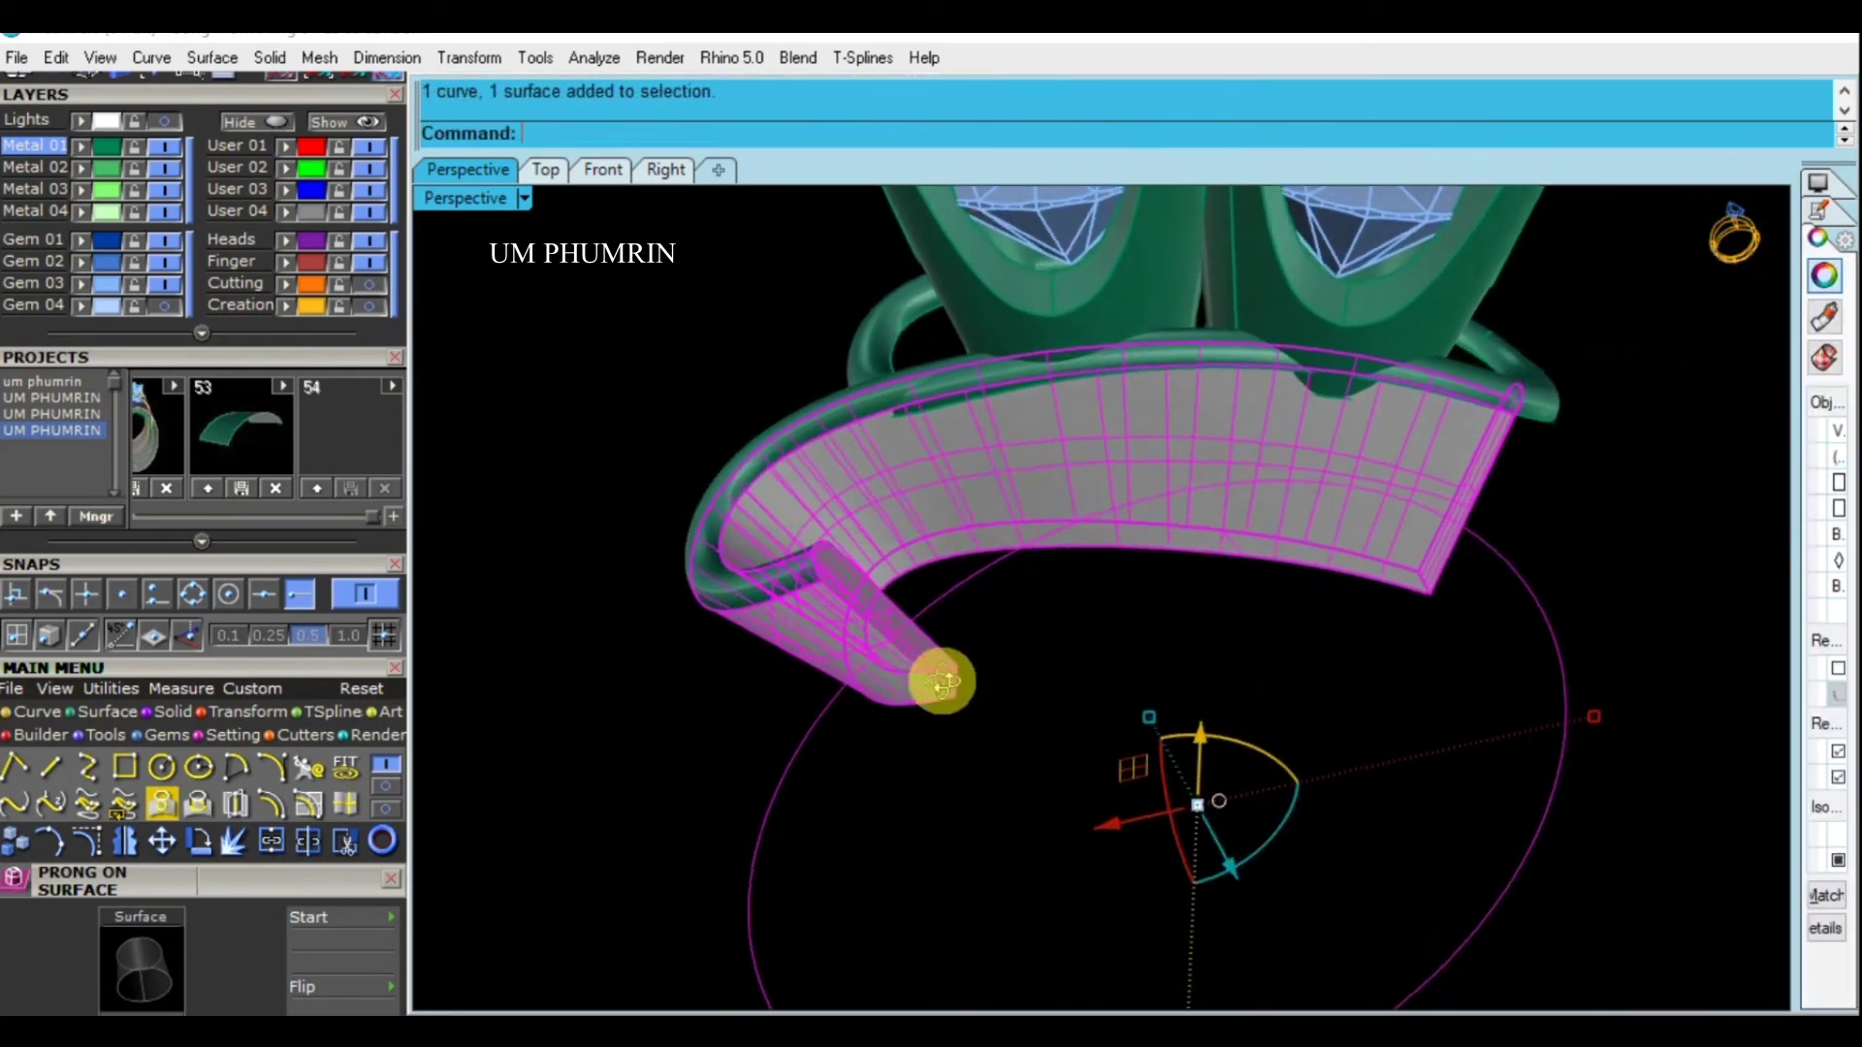
pyautogui.write('Join')
pyautogui.press('Return')
pyautogui.click(820, 607)
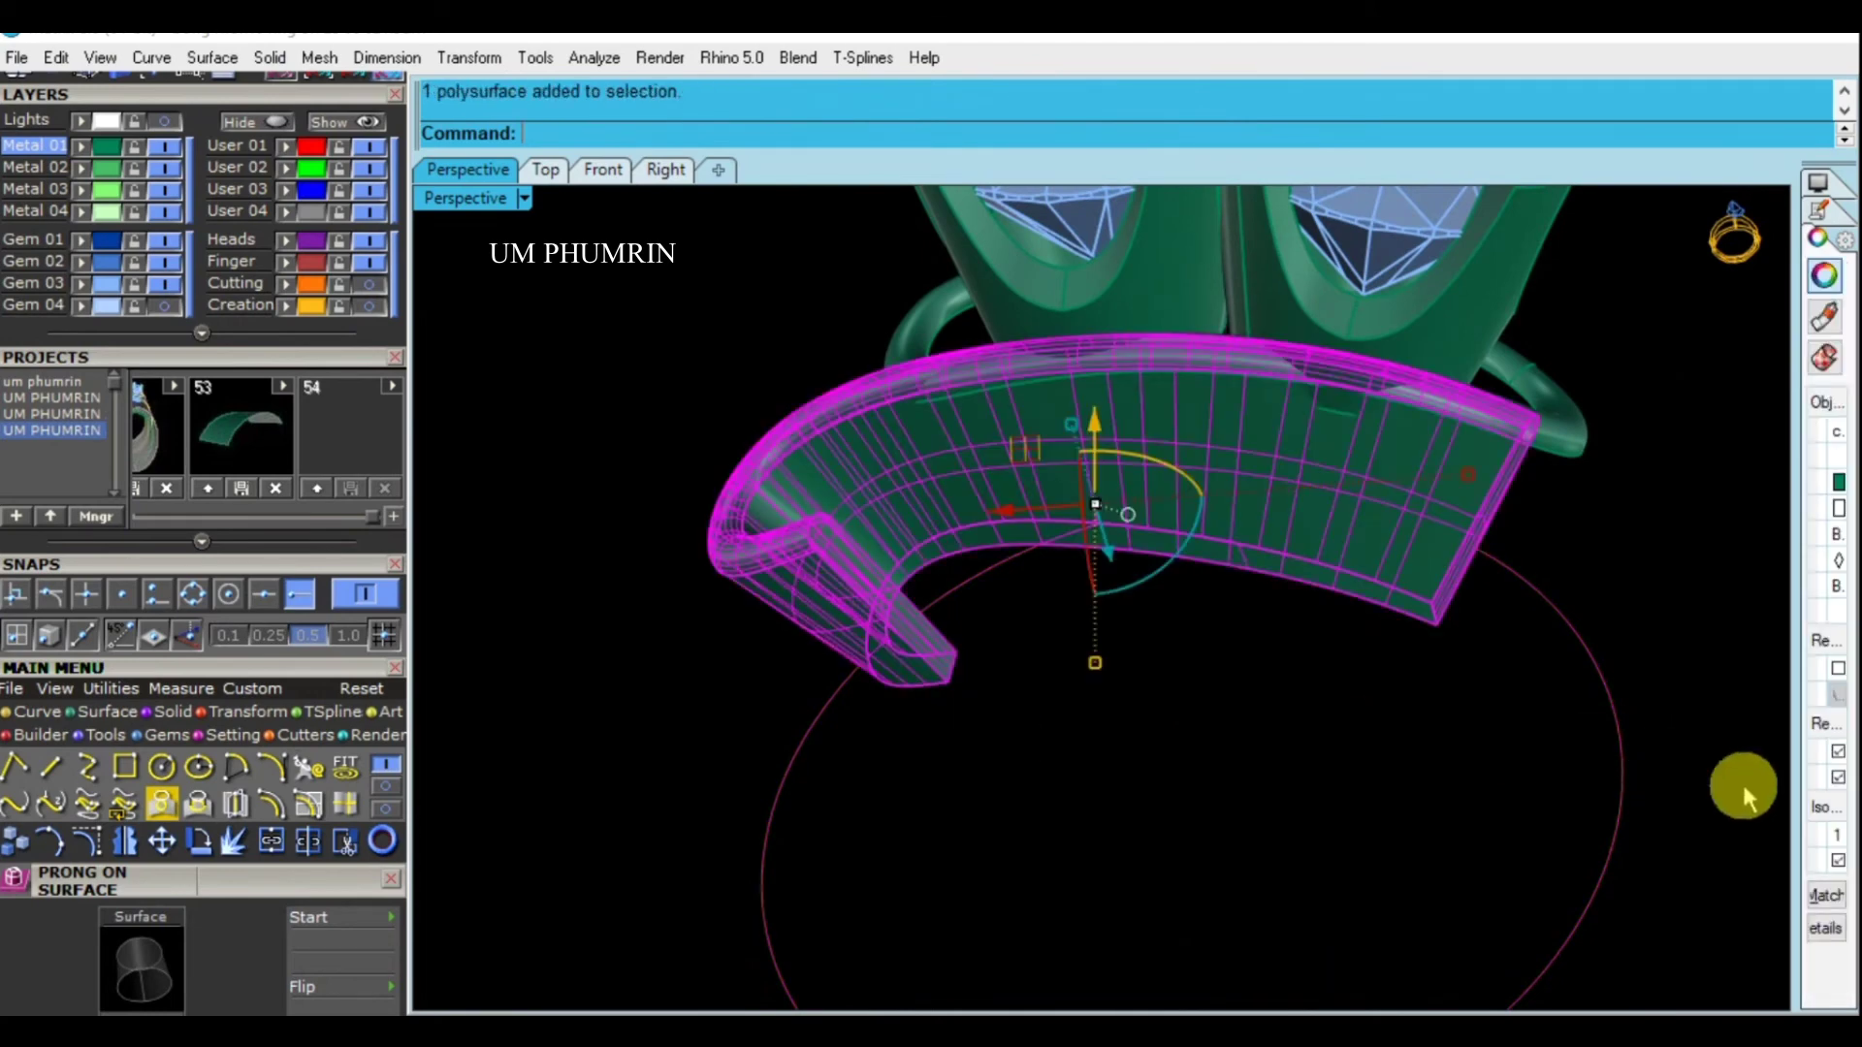
pyautogui.click(1650, 765)
pyautogui.moveTo(1651, 764)
pyautogui.mouseDown(button='right')
pyautogui.moveTo(989, 702)
pyautogui.moveTo(1313, 619)
pyautogui.moveTo(1125, 623)
pyautogui.moveTo(1267, 403)
pyautogui.mouseUp(button='right')
pyautogui.scroll(3, 1309, 412)
pyautogui.click(1355, 422)
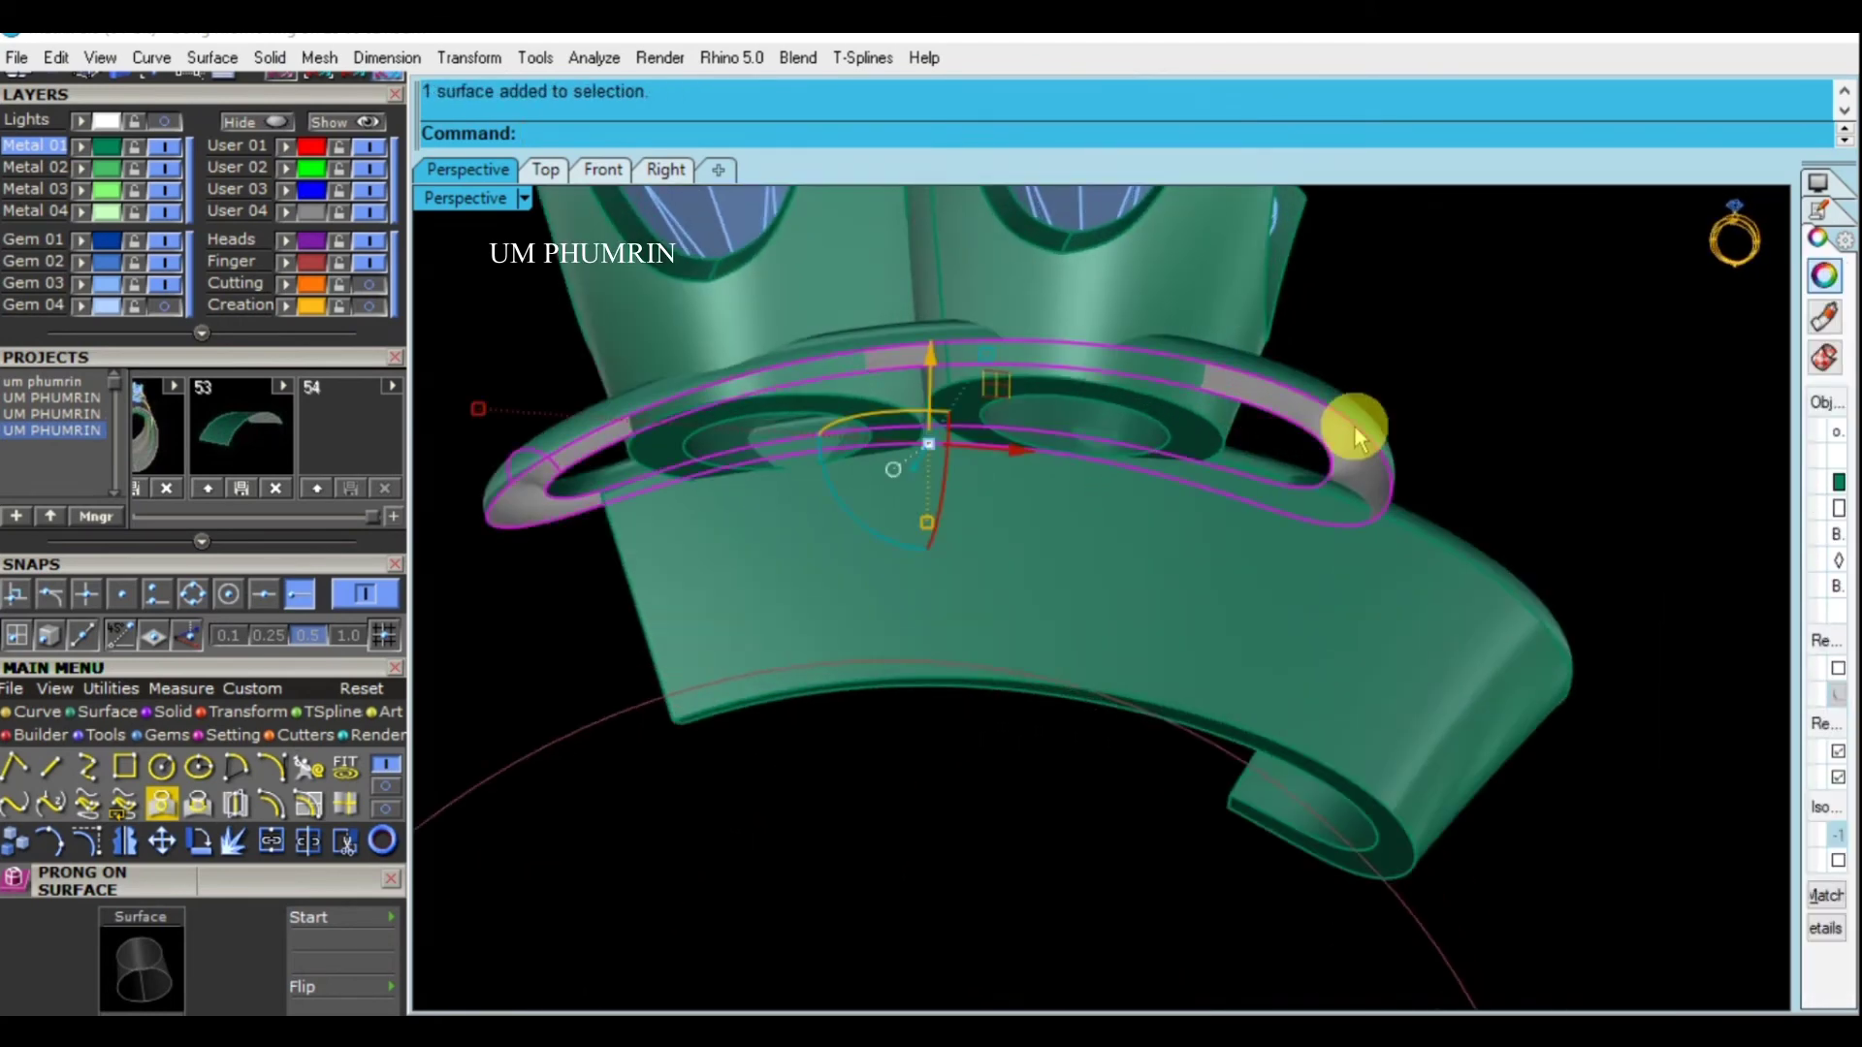
# Duplicate the gallery rim's outer edge as a curve with DupEdge
pyautogui.write('dupedge')
pyautogui.press('Return')
pyautogui.click(586, 464)
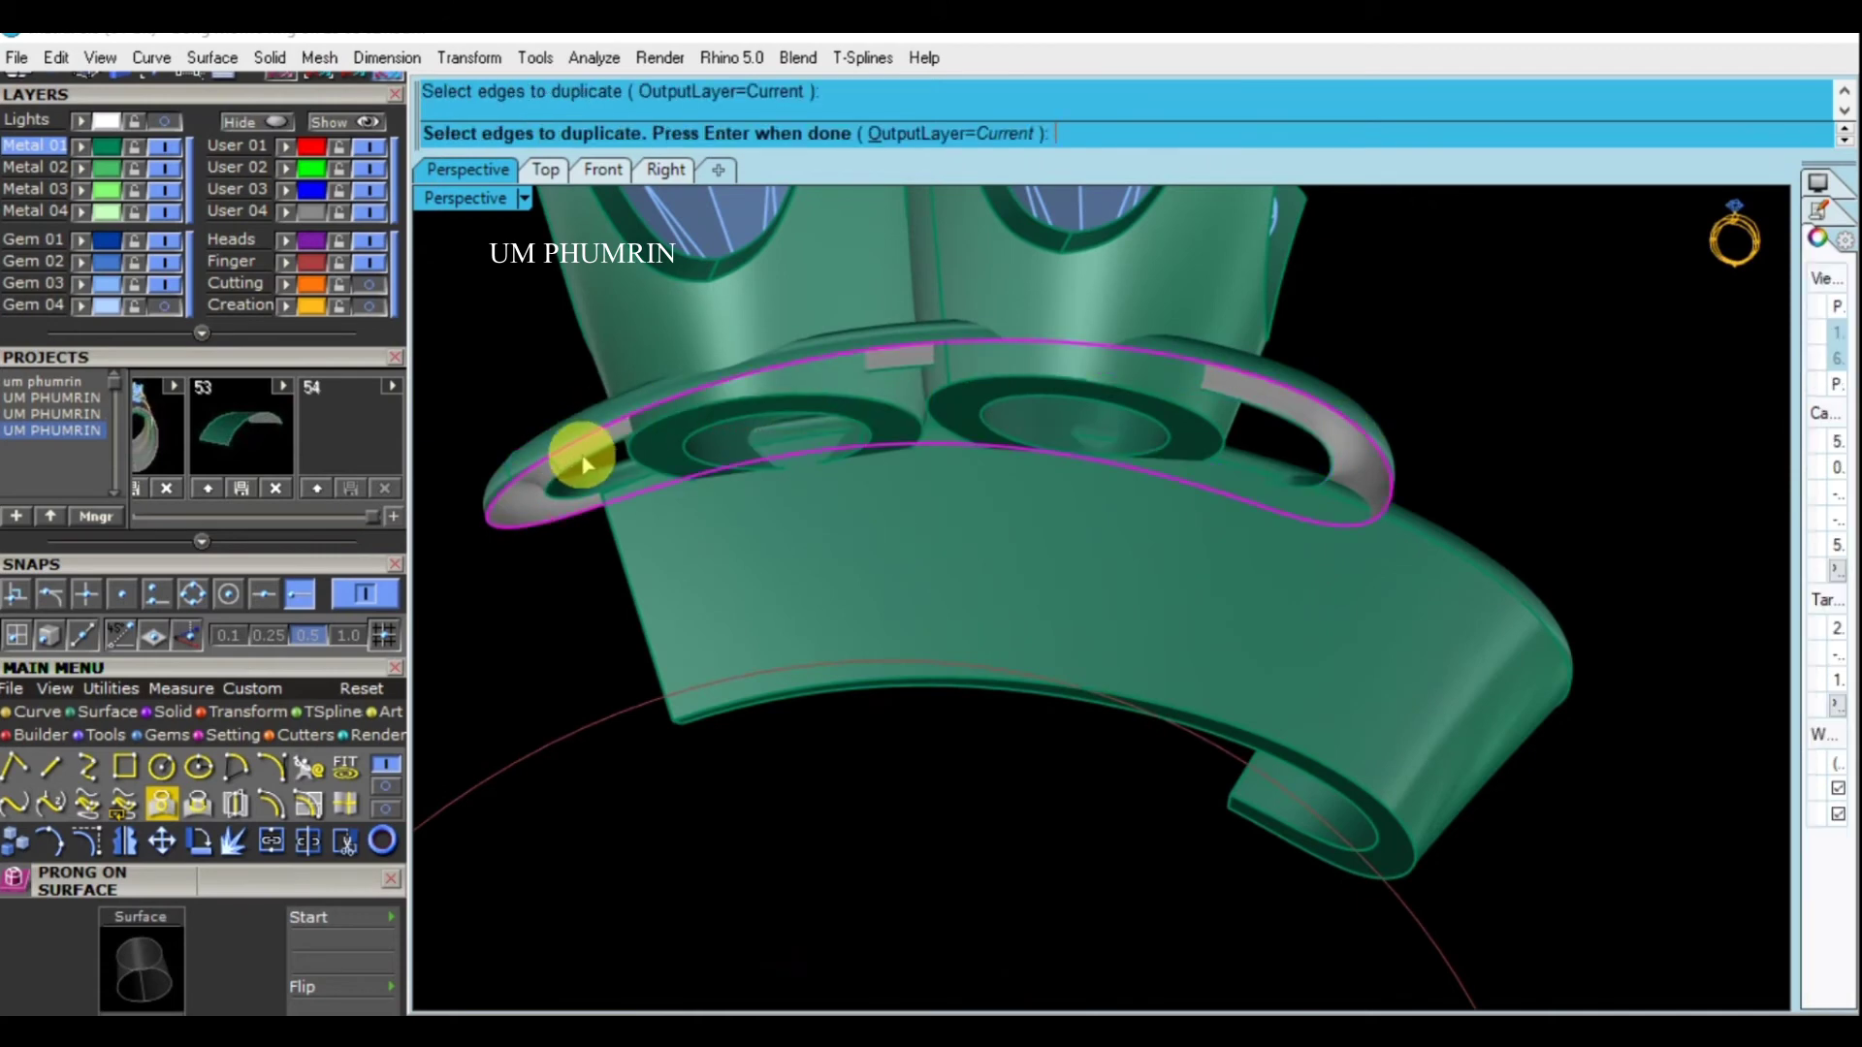
pyautogui.press('Return')
pyautogui.moveTo(591, 466)
pyautogui.mouseDown(button='right')
pyautogui.moveTo(820, 540)
pyautogui.moveTo(615, 403)
pyautogui.moveTo(948, 637)
pyautogui.moveTo(879, 633)
pyautogui.moveTo(852, 552)
pyautogui.moveTo(802, 594)
pyautogui.mouseUp(button='right')
pyautogui.press('Return')
# Extrude the copied rim curve into a band surface, flipping its direction
pyautogui.write('extrudecrv')
pyautogui.press('Return')
pyautogui.click(788, 598)
pyautogui.moveTo(885, 649)
pyautogui.mouseDown(button='right')
pyautogui.moveTo(1160, 524)
pyautogui.moveTo(987, 576)
pyautogui.mouseUp(button='right')
pyautogui.write('f')
pyautogui.press('Return')
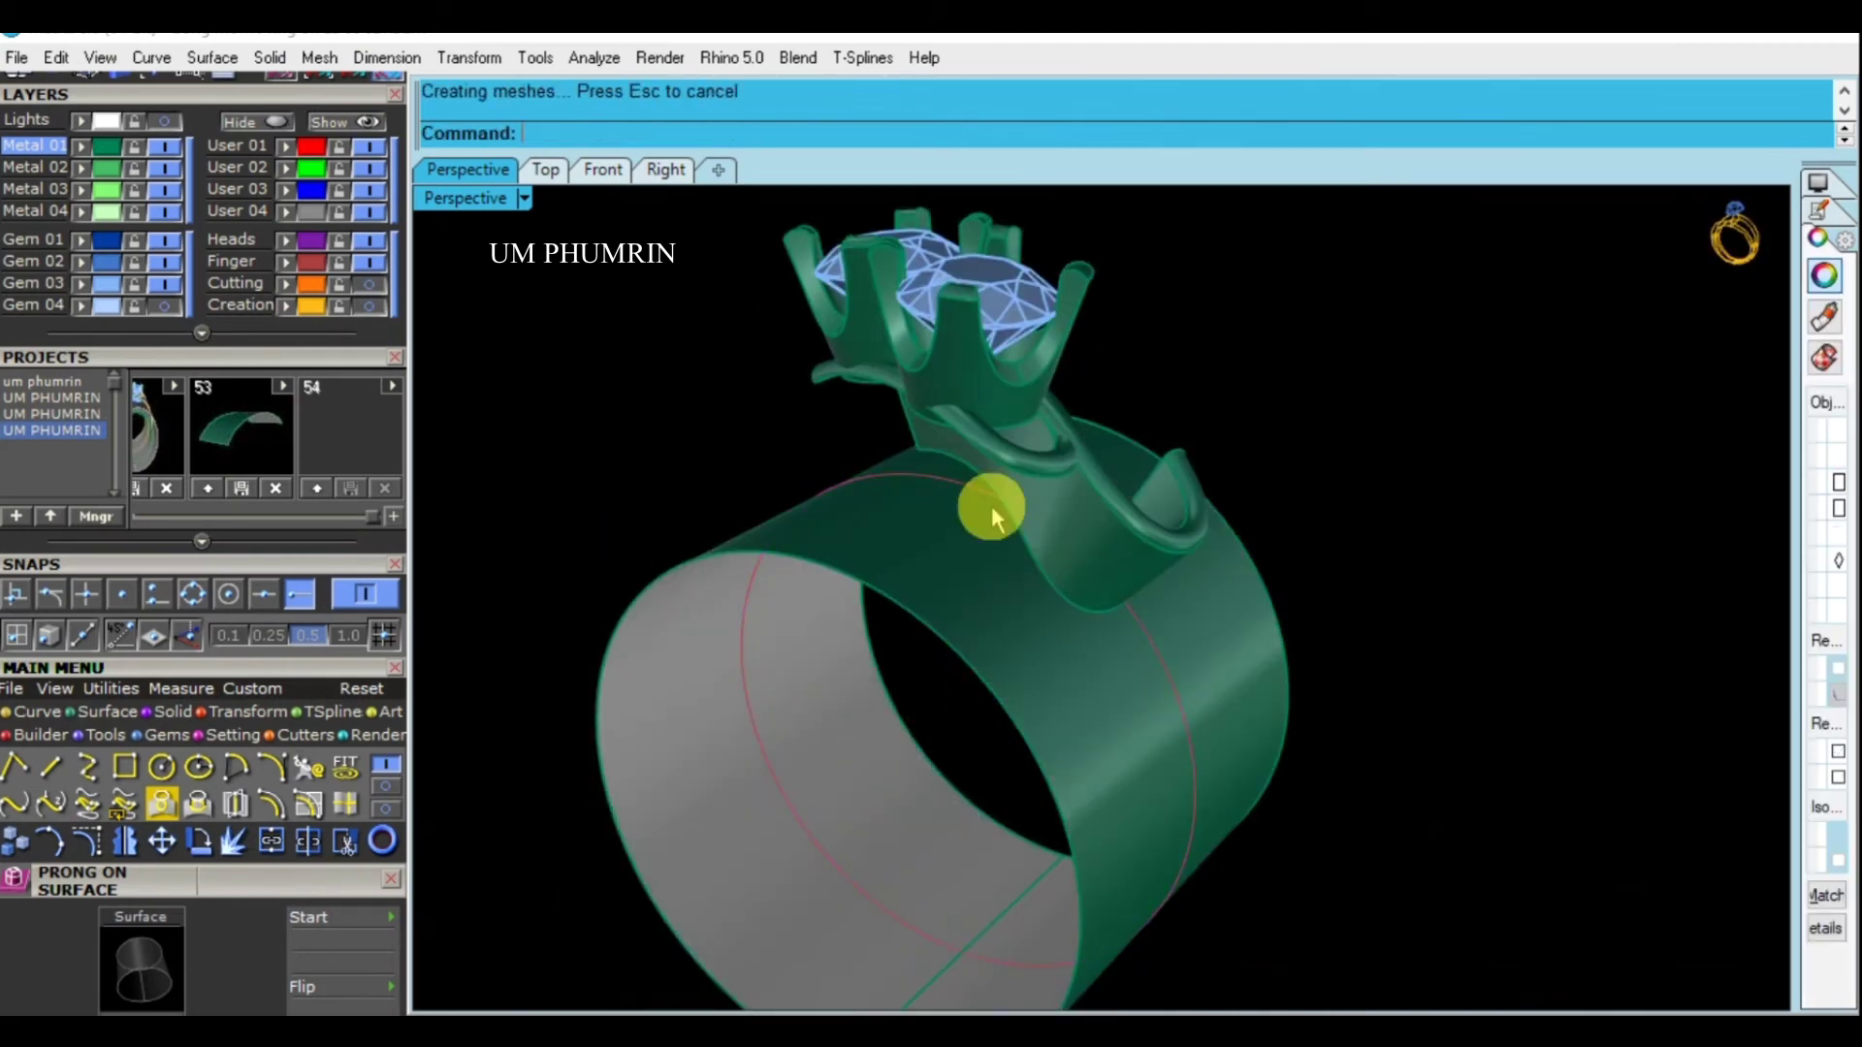
pyautogui.scroll(5, 984, 465)
# Pull the curve by the prong onto the ring surface
pyautogui.click(981, 433)
pyautogui.click(1066, 503)
pyautogui.moveTo(842, 456); pyautogui.dragTo(789, 349, button='right')
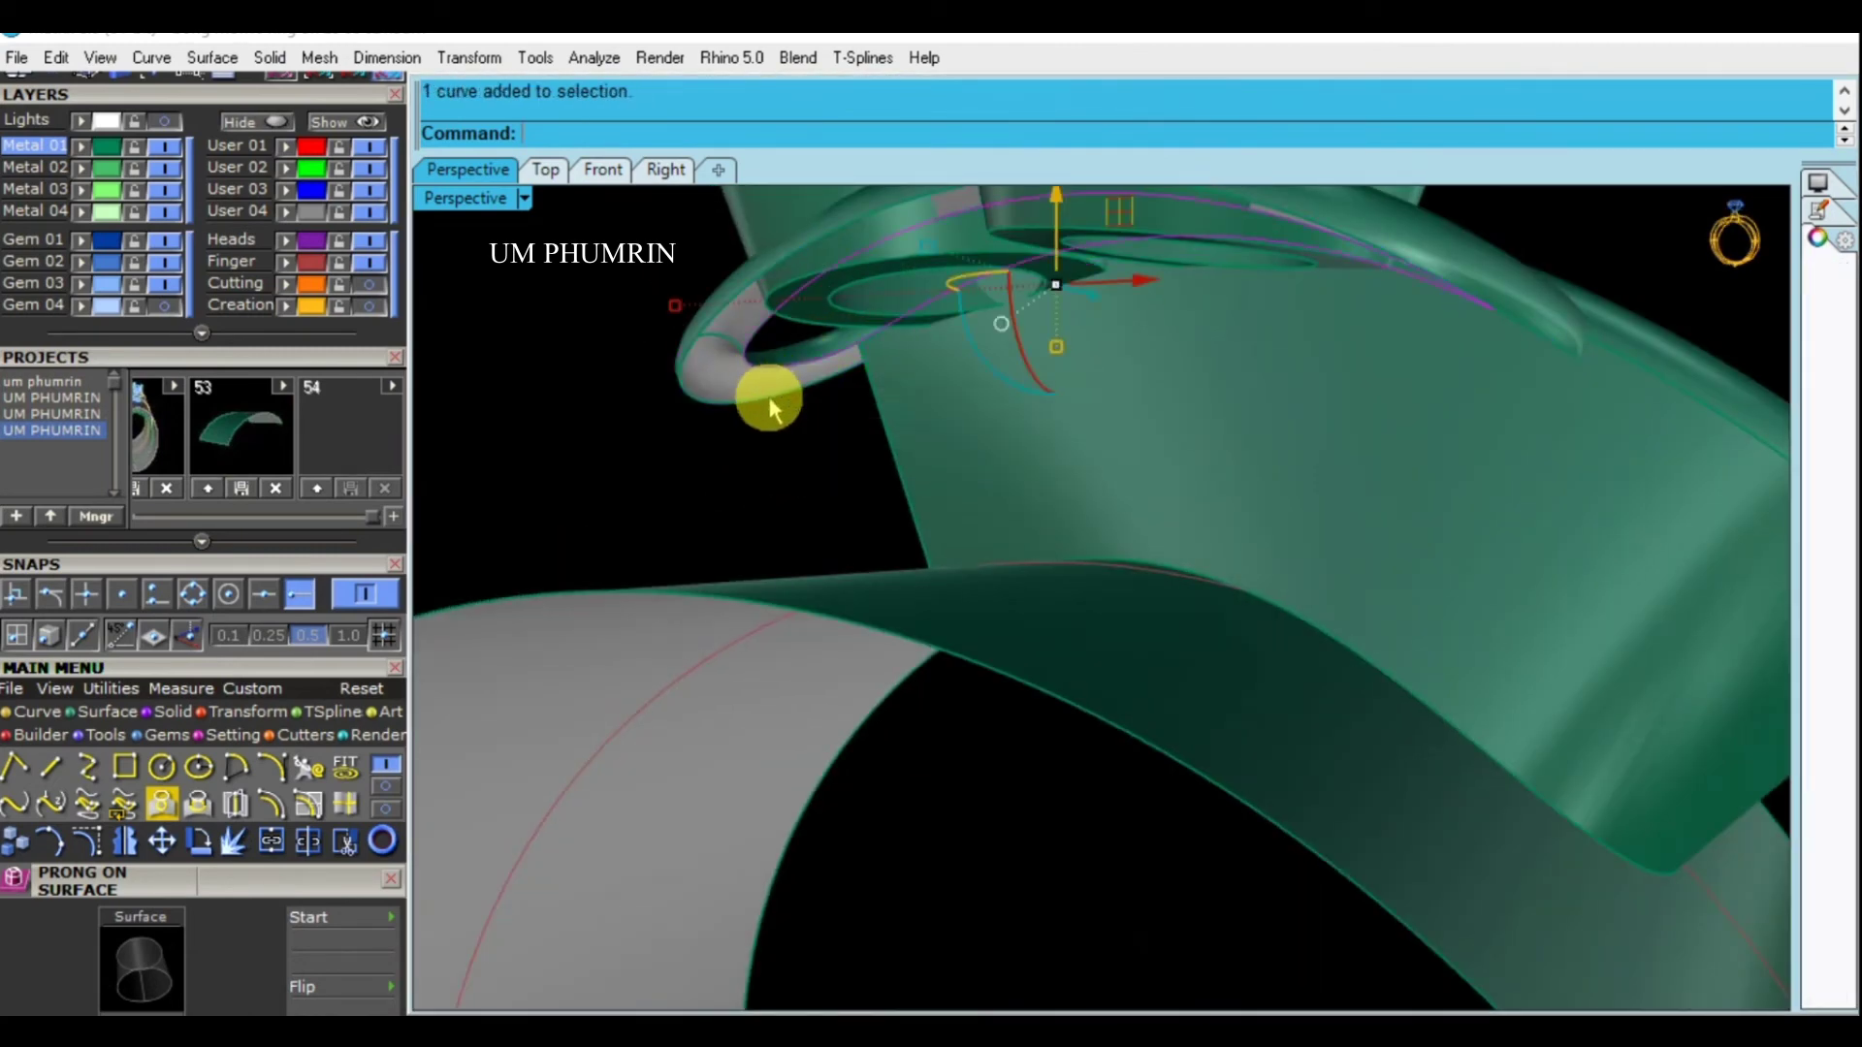
pyautogui.click(769, 395)
pyautogui.click(844, 457)
pyautogui.moveTo(844, 458)
pyautogui.mouseDown(button='right')
pyautogui.moveTo(1194, 441)
pyautogui.moveTo(1101, 497)
pyautogui.moveTo(702, 580)
pyautogui.mouseUp(button='right')
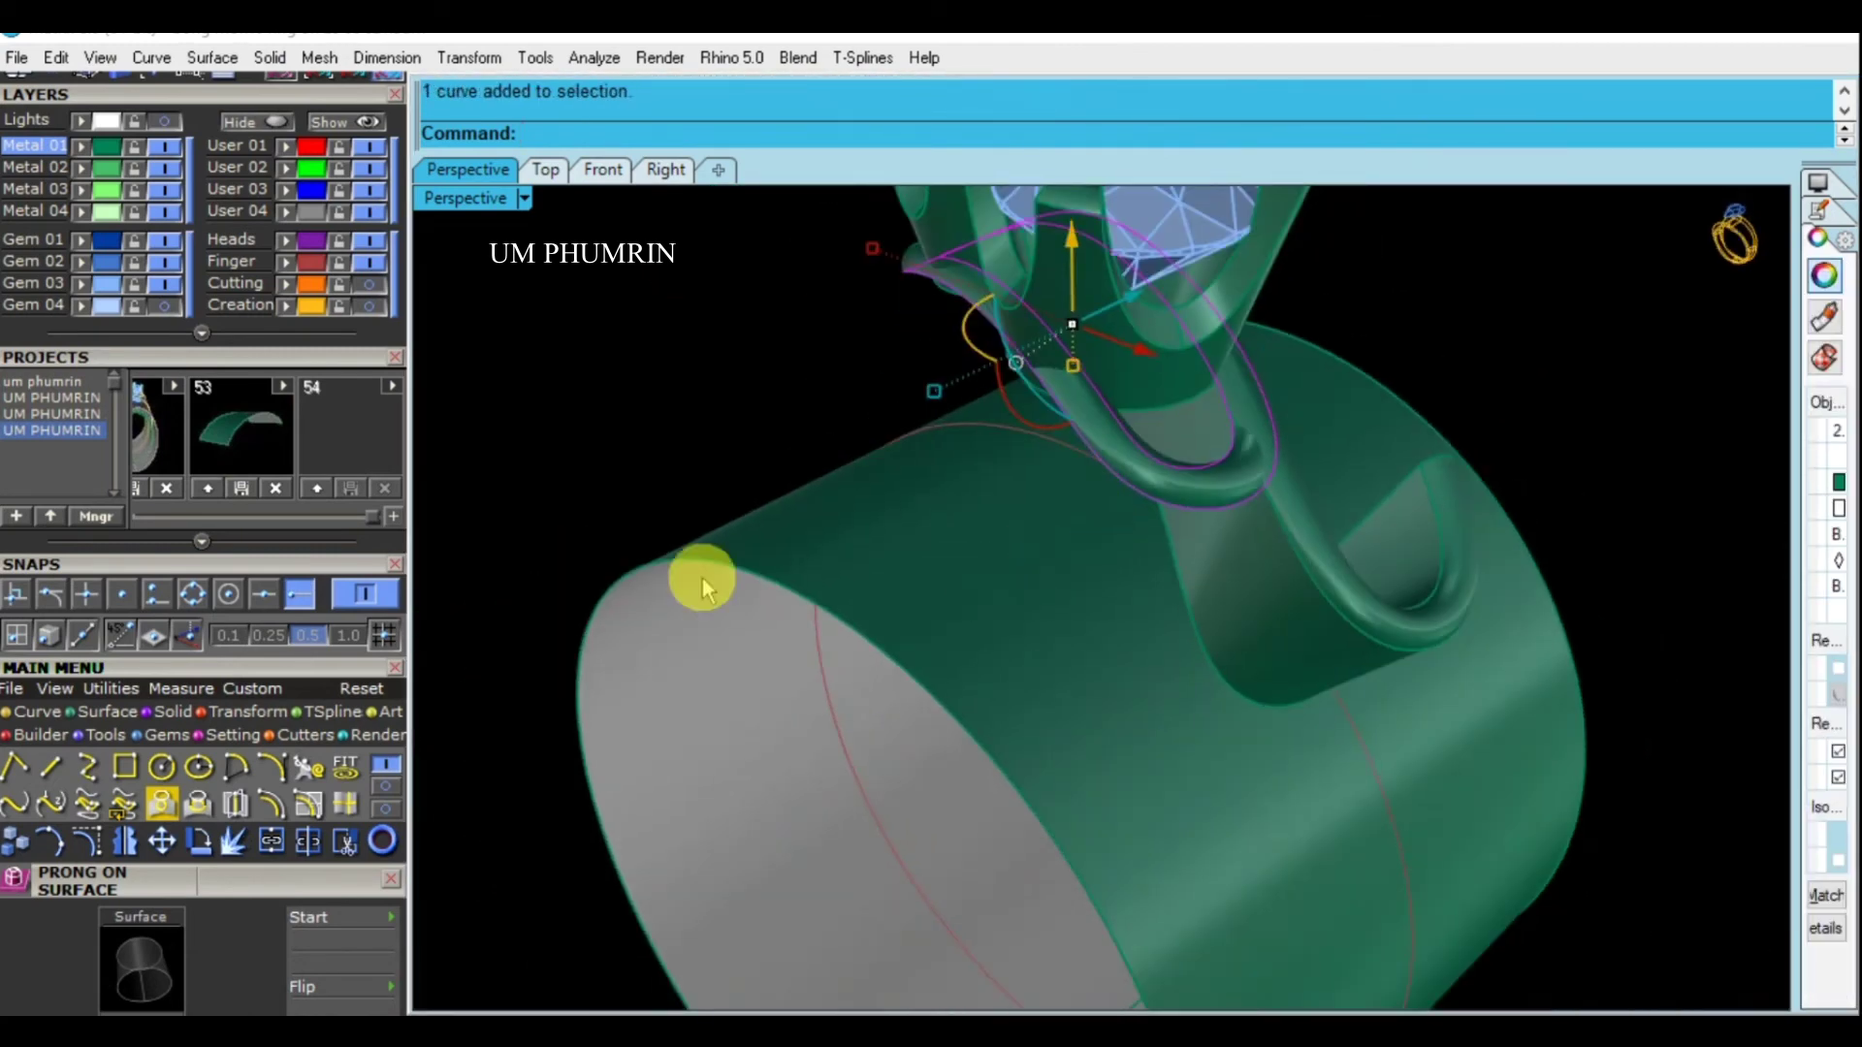
pyautogui.rightClick(998, 631)
pyautogui.click(1014, 640)
pyautogui.moveTo(1018, 642)
pyautogui.mouseDown(button='right')
pyautogui.moveTo(1214, 561)
pyautogui.moveTo(934, 631)
pyautogui.mouseUp(button='right')
# Abandon a split, then delete the ring band surface and the stray curve and surface patch
pyautogui.click(999, 656)
pyautogui.write('Sp')
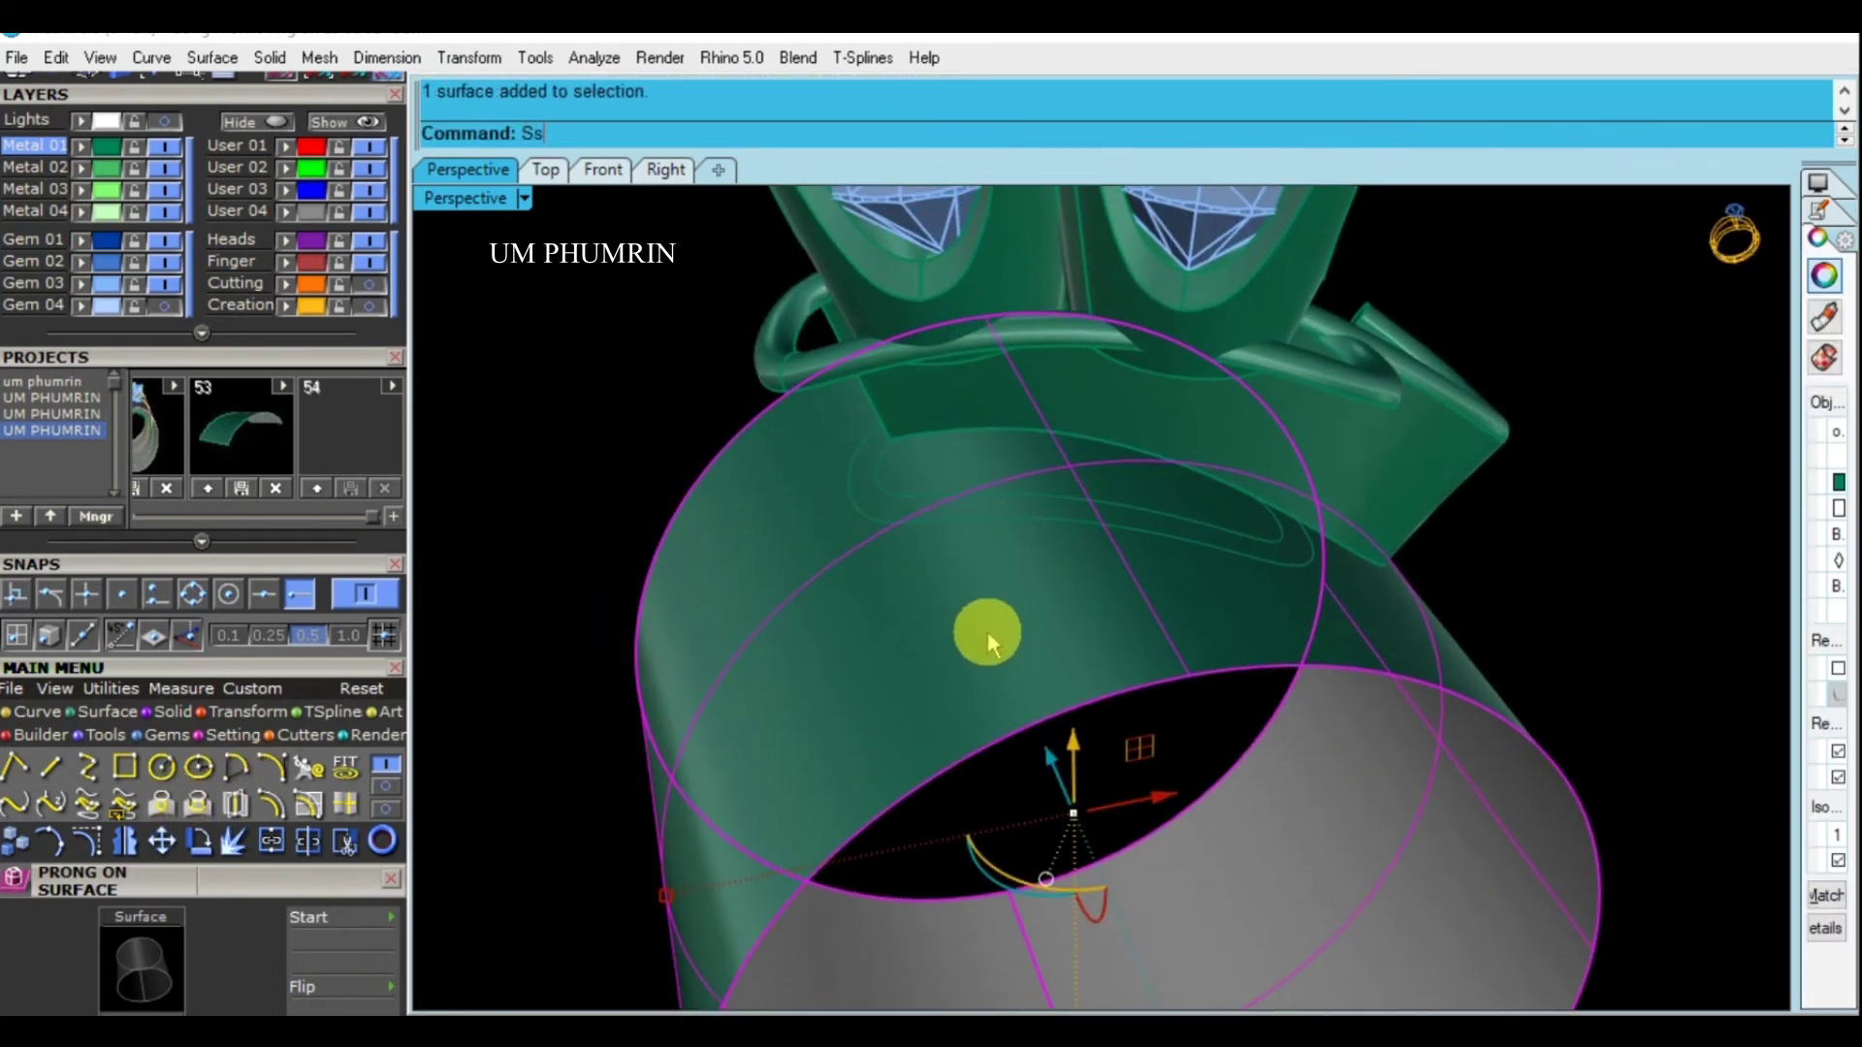
pyautogui.write('lit')
pyautogui.press('Return')
pyautogui.press('Escape')
pyautogui.scroll(-2, 1018, 620)
pyautogui.click(1014, 607)
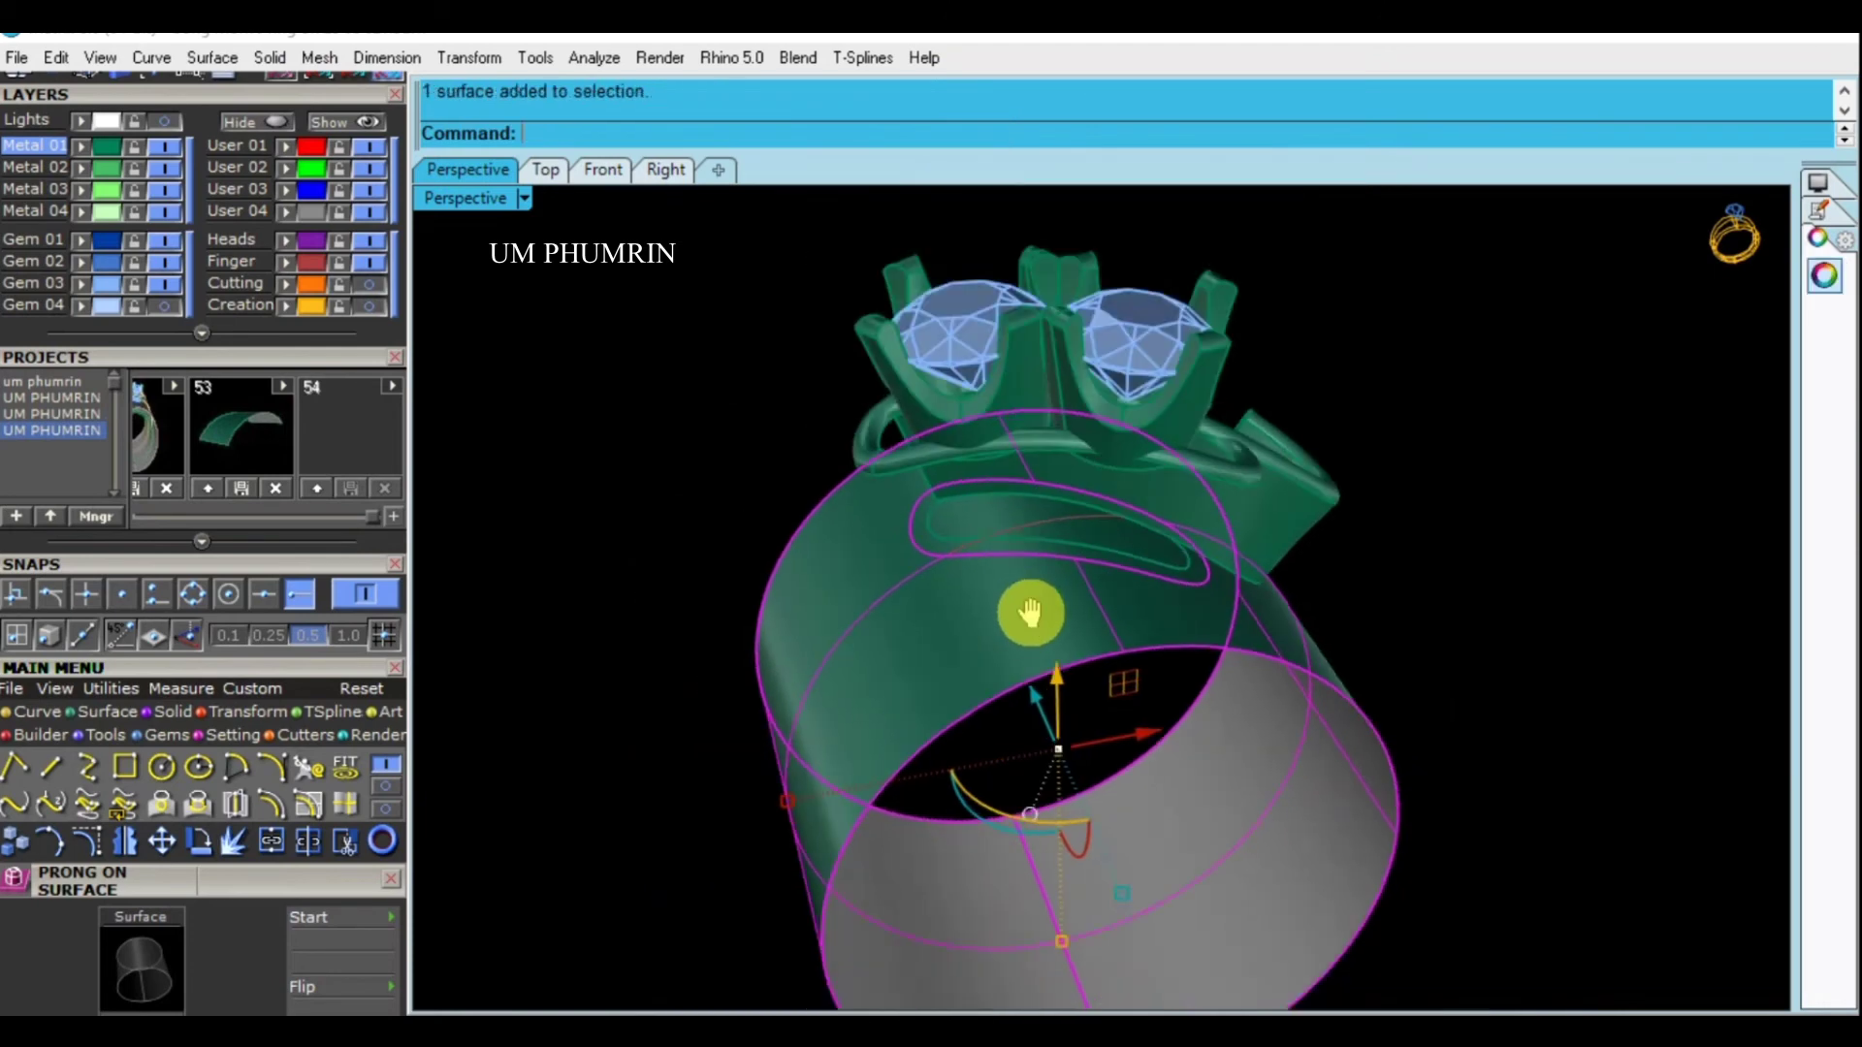
pyautogui.press('Delete')
pyautogui.scroll(3, 1026, 574)
pyautogui.scroll(1, 1079, 582)
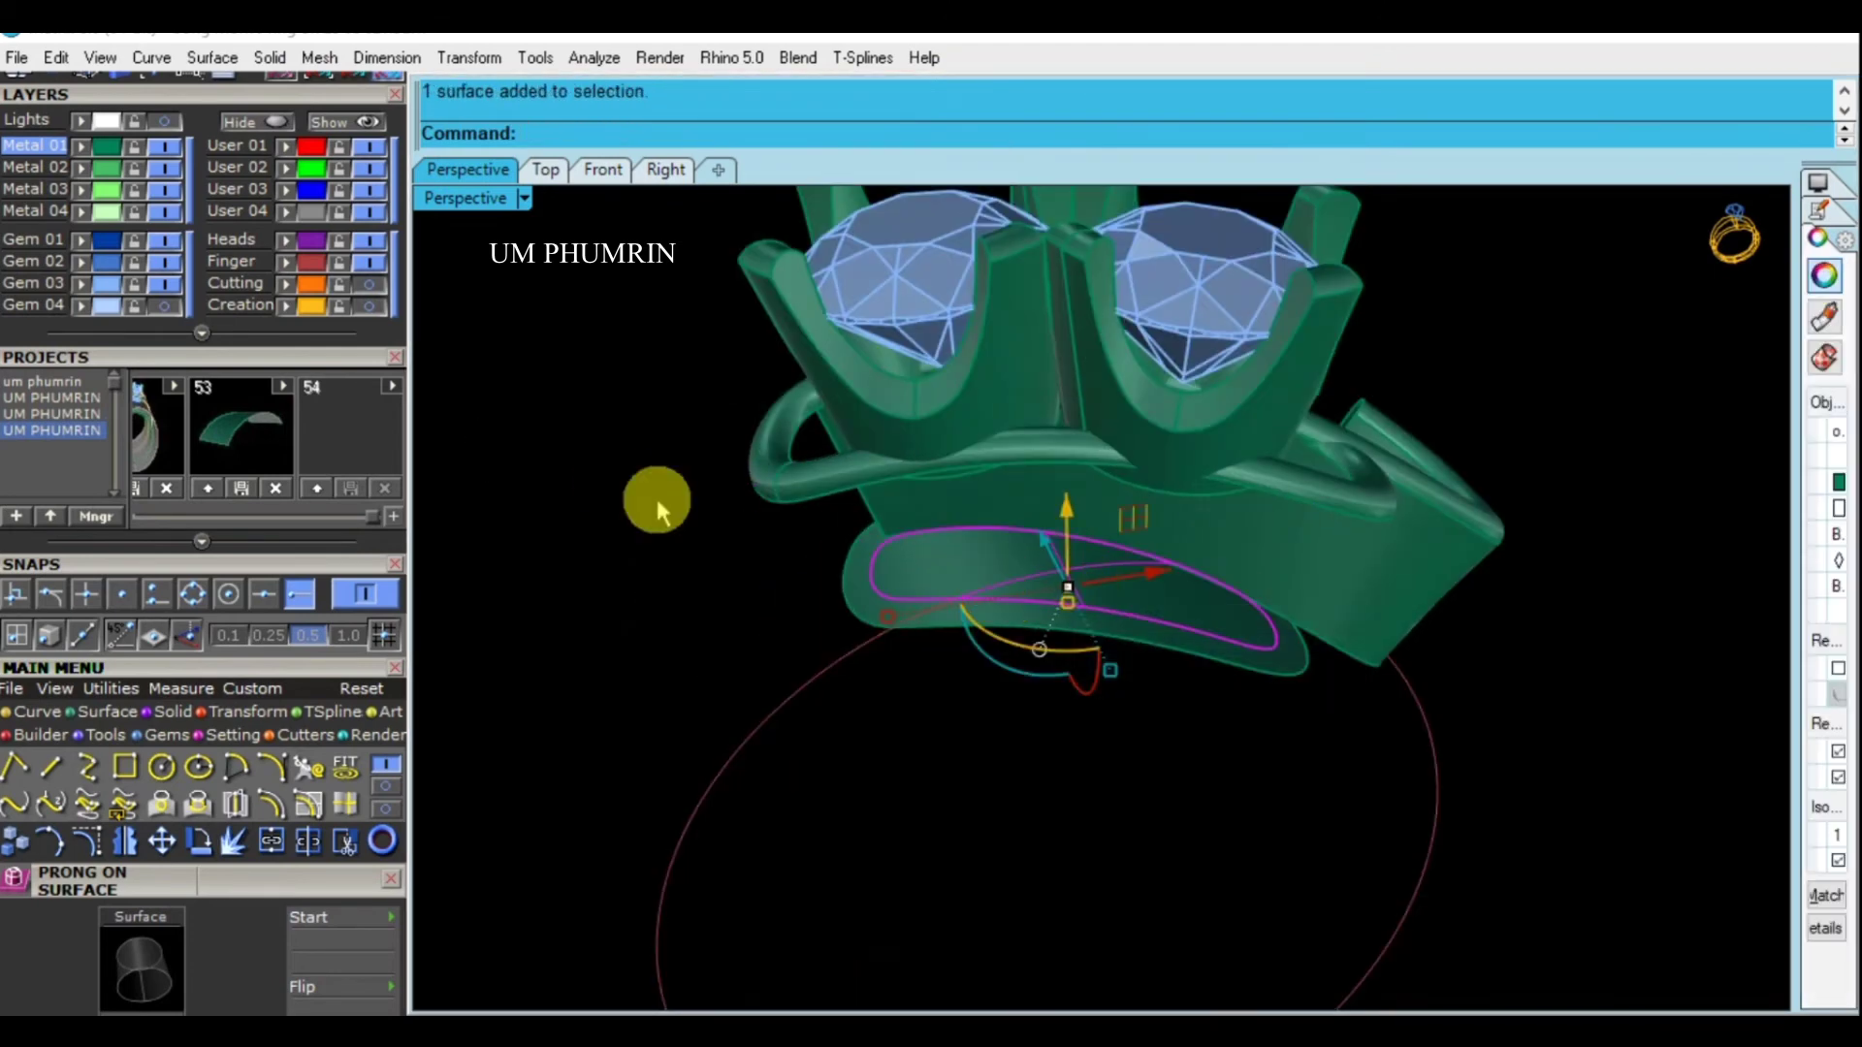
pyautogui.press('Delete')
# Delete the leftover curves around both loops, keeping only the two gallery bands visible
pyautogui.moveTo(1074, 759); pyautogui.dragTo(1028, 633)
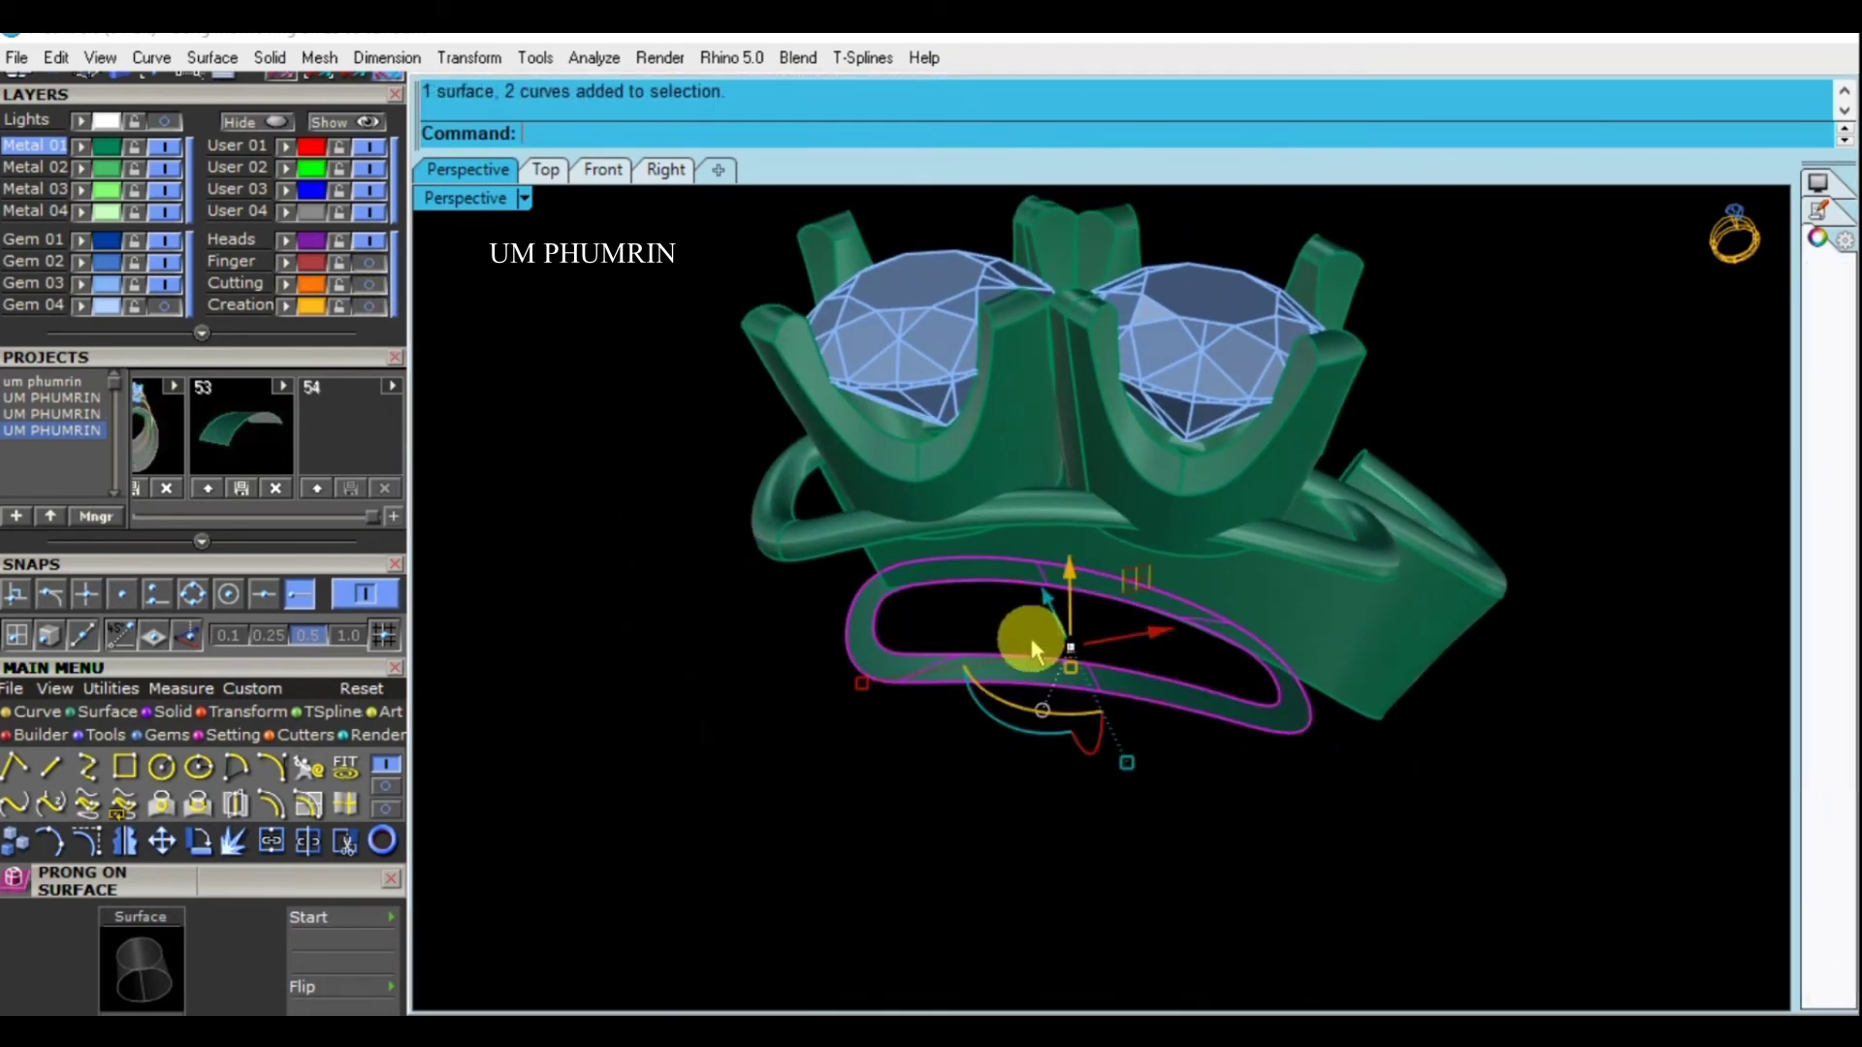
pyautogui.keyDown('ctrl'); pyautogui.click(1129, 681); pyautogui.keyUp('ctrl')
pyautogui.scroll(2, 1129, 671)
pyautogui.scroll(1, 1129, 671)
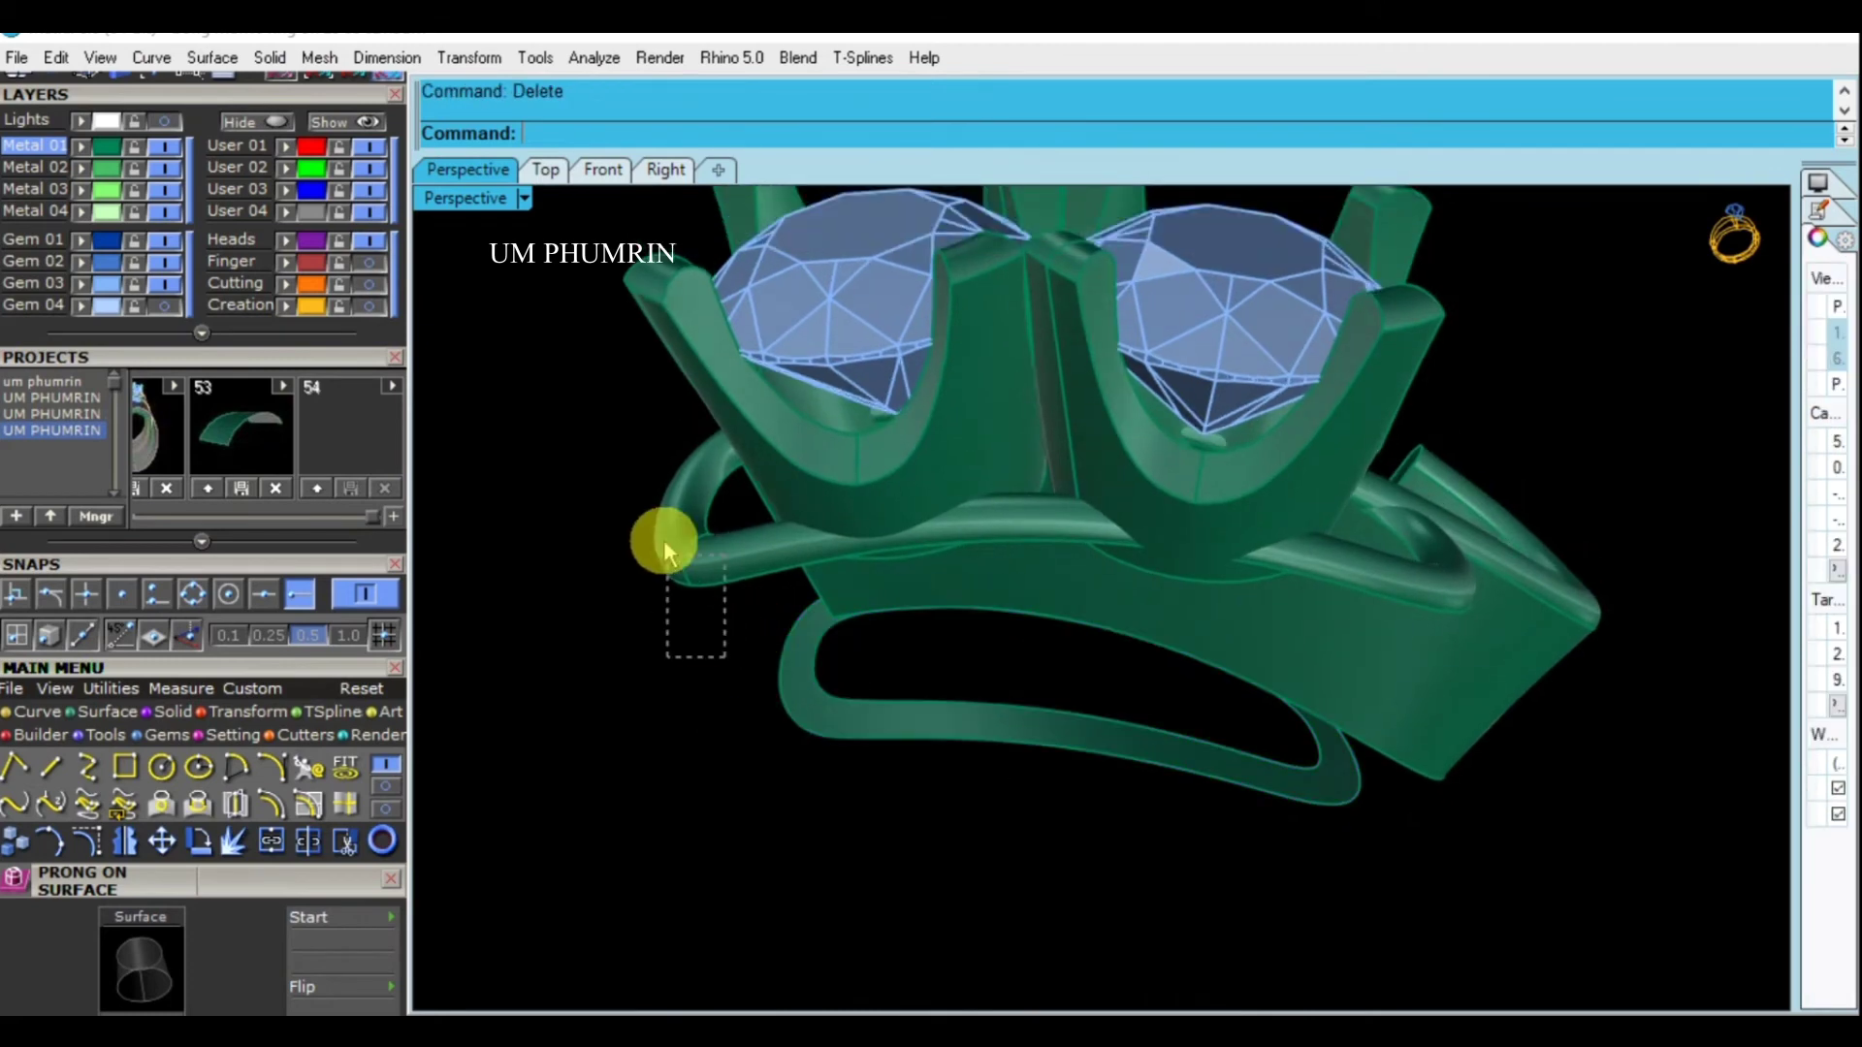
pyautogui.moveTo(723, 656); pyautogui.dragTo(664, 528)
pyautogui.scroll(2, 717, 559)
pyautogui.keyDown('ctrl'); pyautogui.click(760, 607); pyautogui.keyUp('ctrl')
pyautogui.scroll(2, 791, 654)
pyautogui.write('De')
pyautogui.press('Return')
pyautogui.scroll(-3, 792, 654)
pyautogui.click(858, 729)
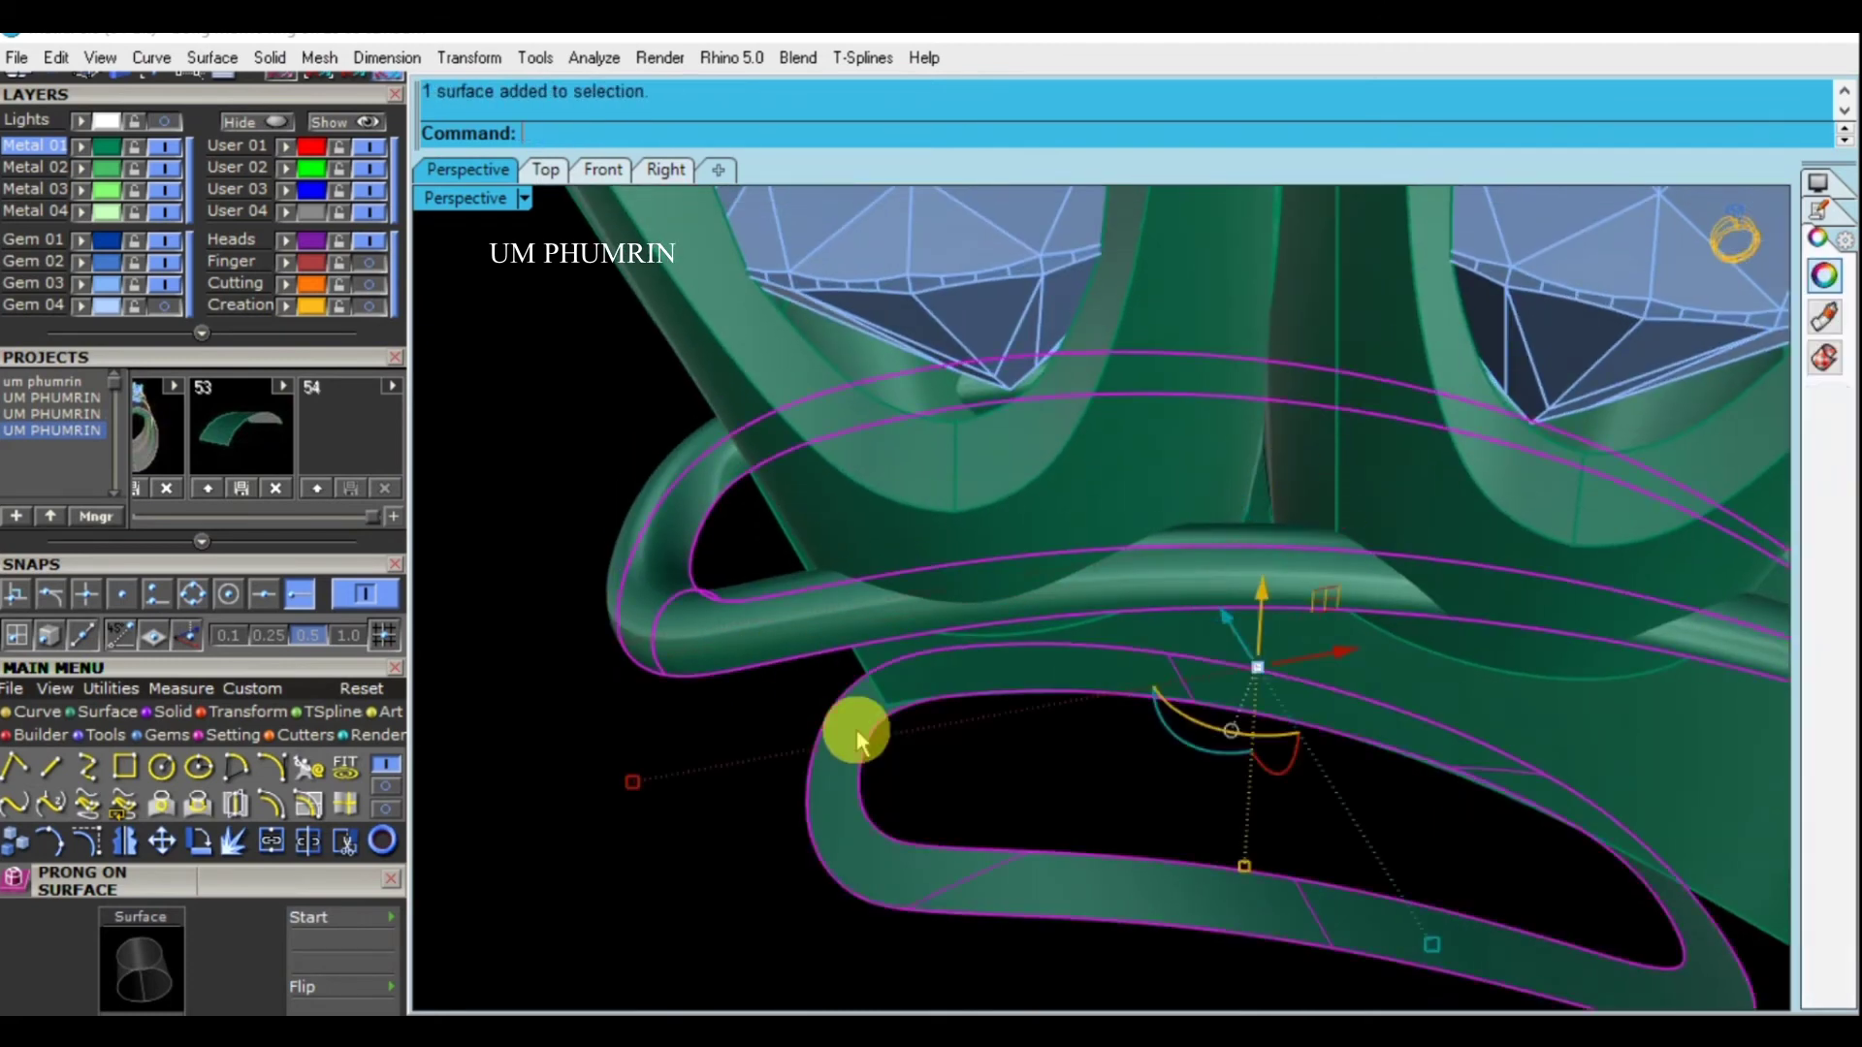
pyautogui.click(275, 122)
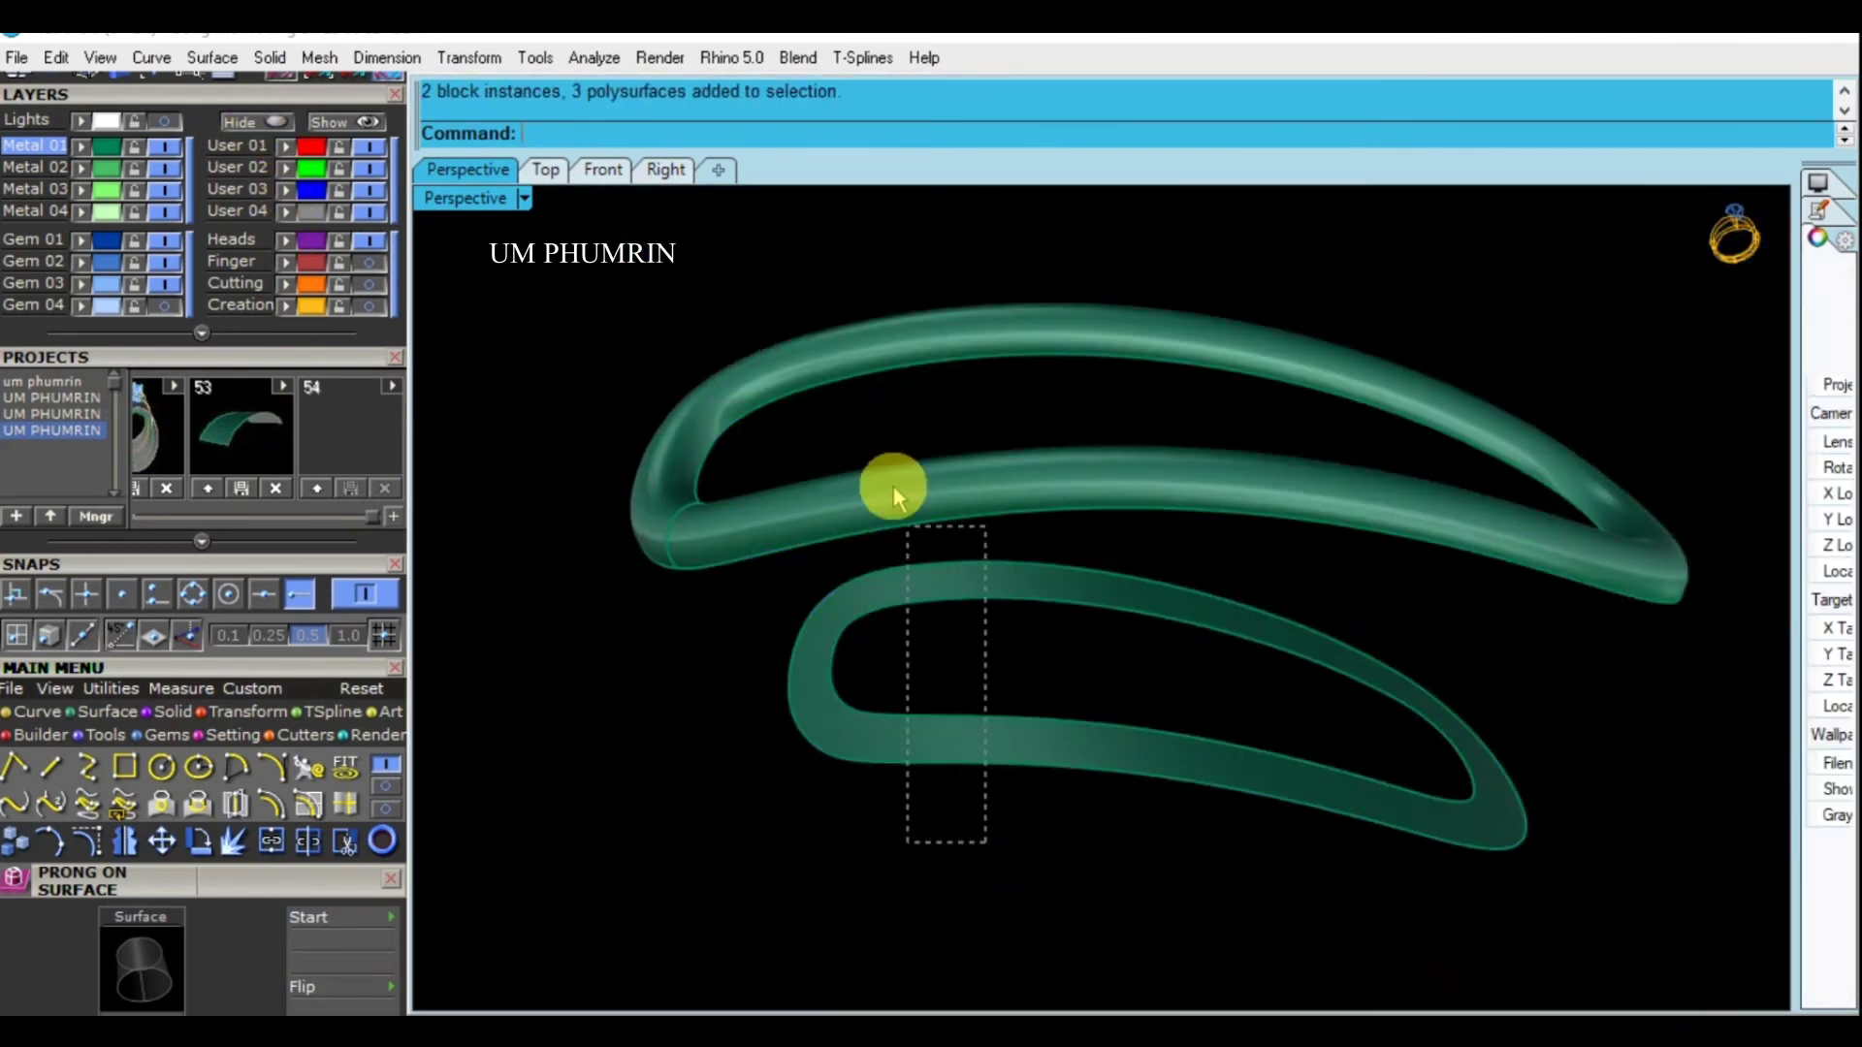
# Duplicate the borders of both gallery band surfaces with DupBorder
pyautogui.click(944, 624)
pyautogui.write('DupBorder')
pyautogui.press('Return')
pyautogui.write('D2')
pyautogui.press('Return')
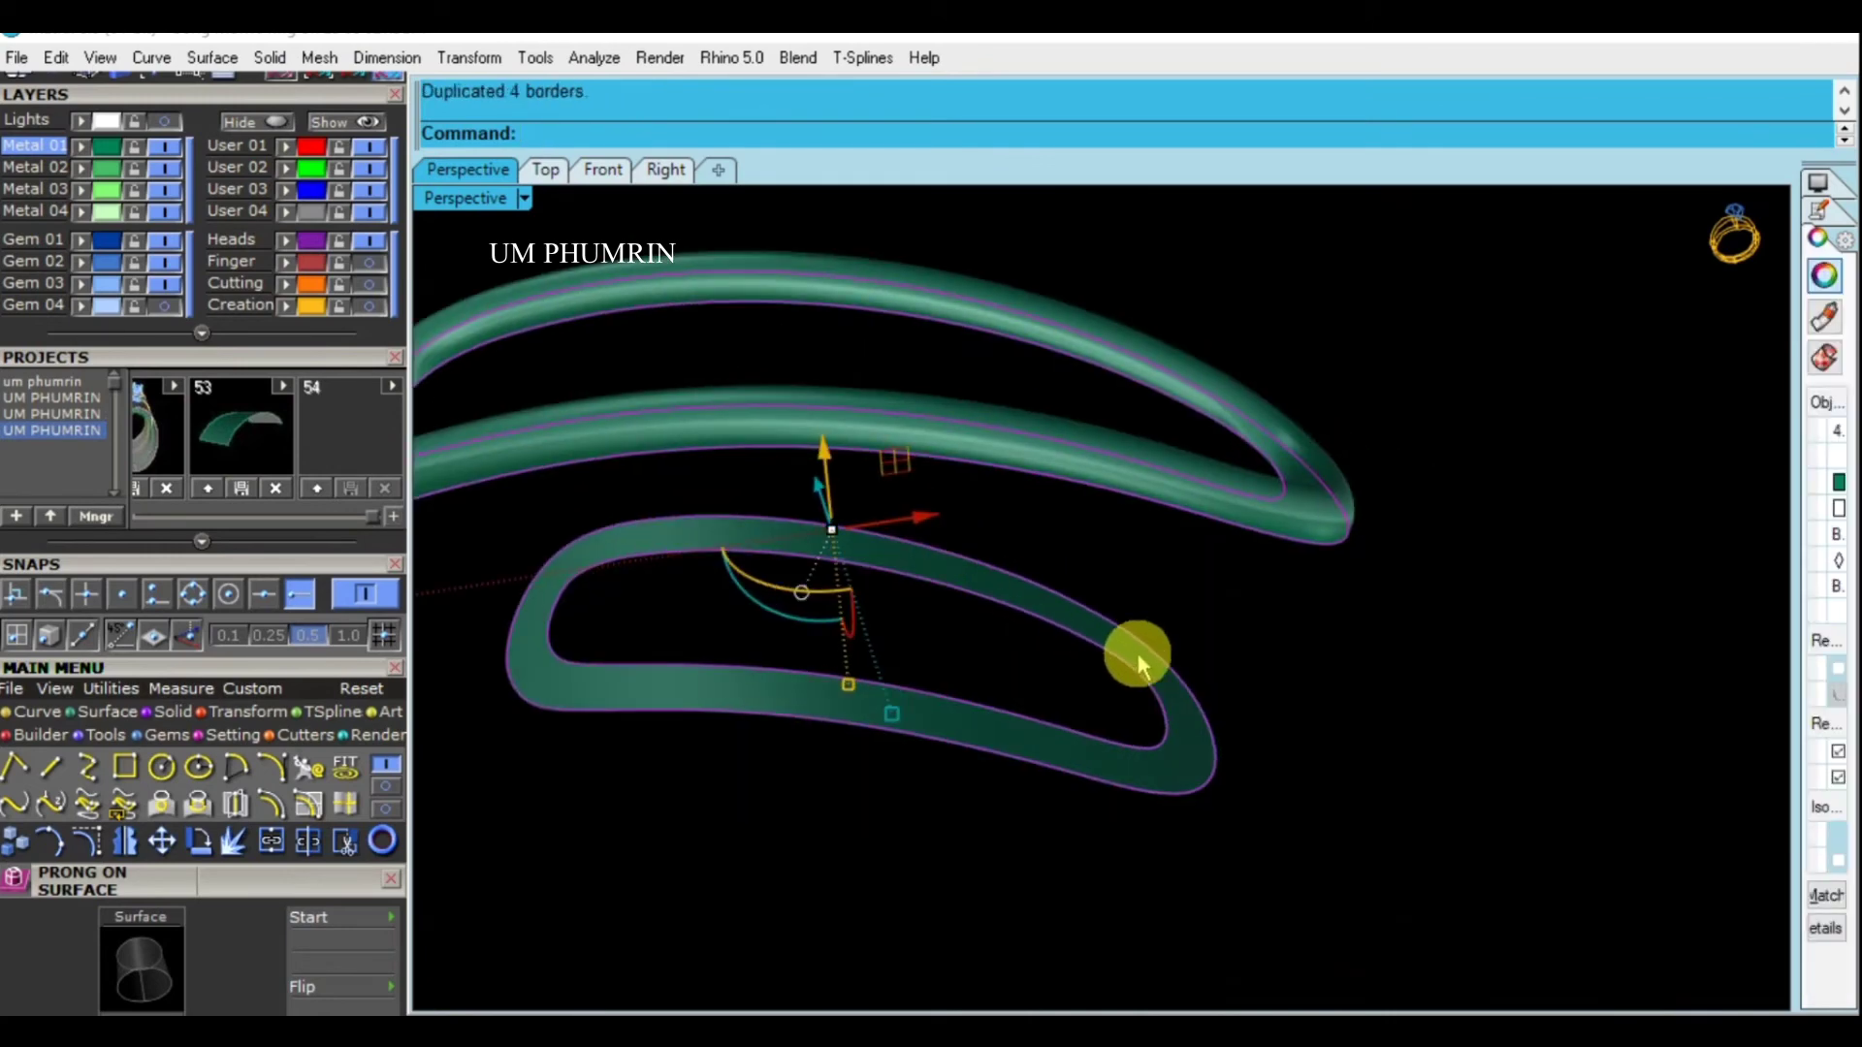
pyautogui.moveTo(1138, 654); pyautogui.dragTo(1164, 742, button='right')
# Draw two straight lines joining the inner and outer loop ends
pyautogui.write('l')
pyautogui.press('Return')
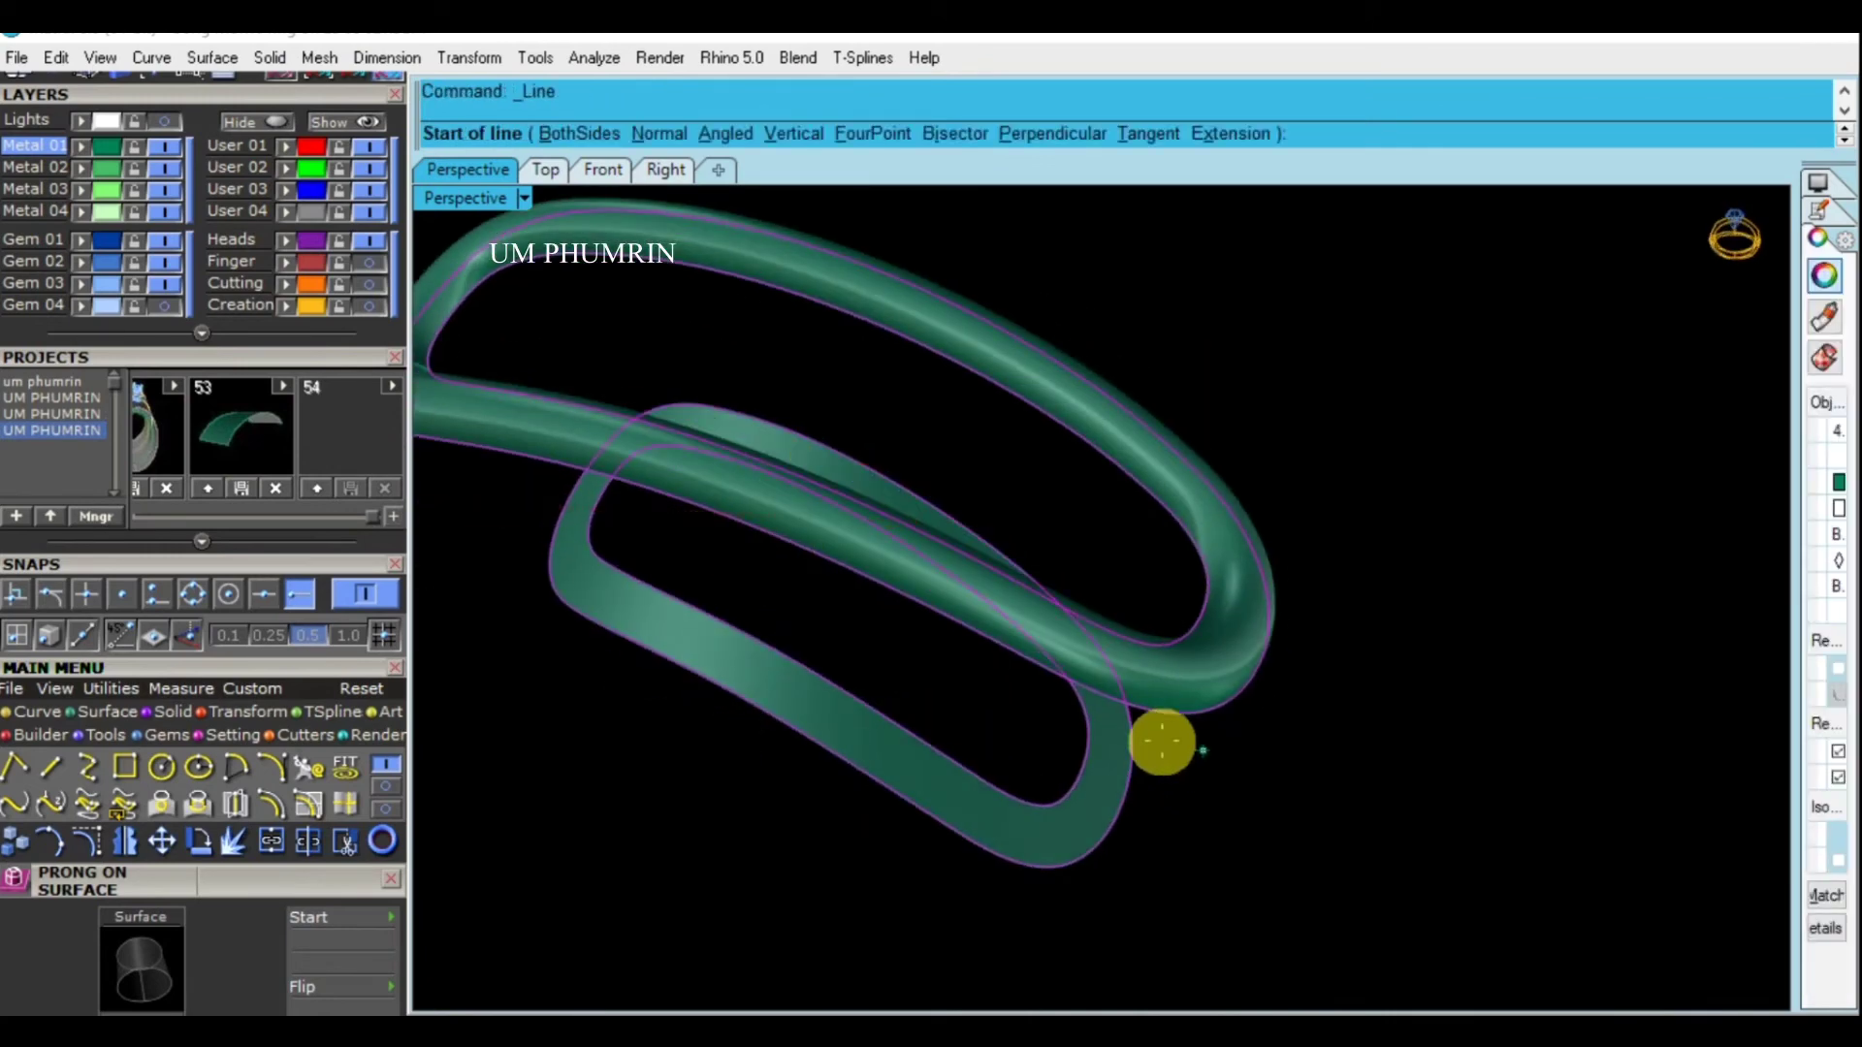
pyautogui.moveTo(1193, 685); pyautogui.dragTo(1097, 748, button='right')
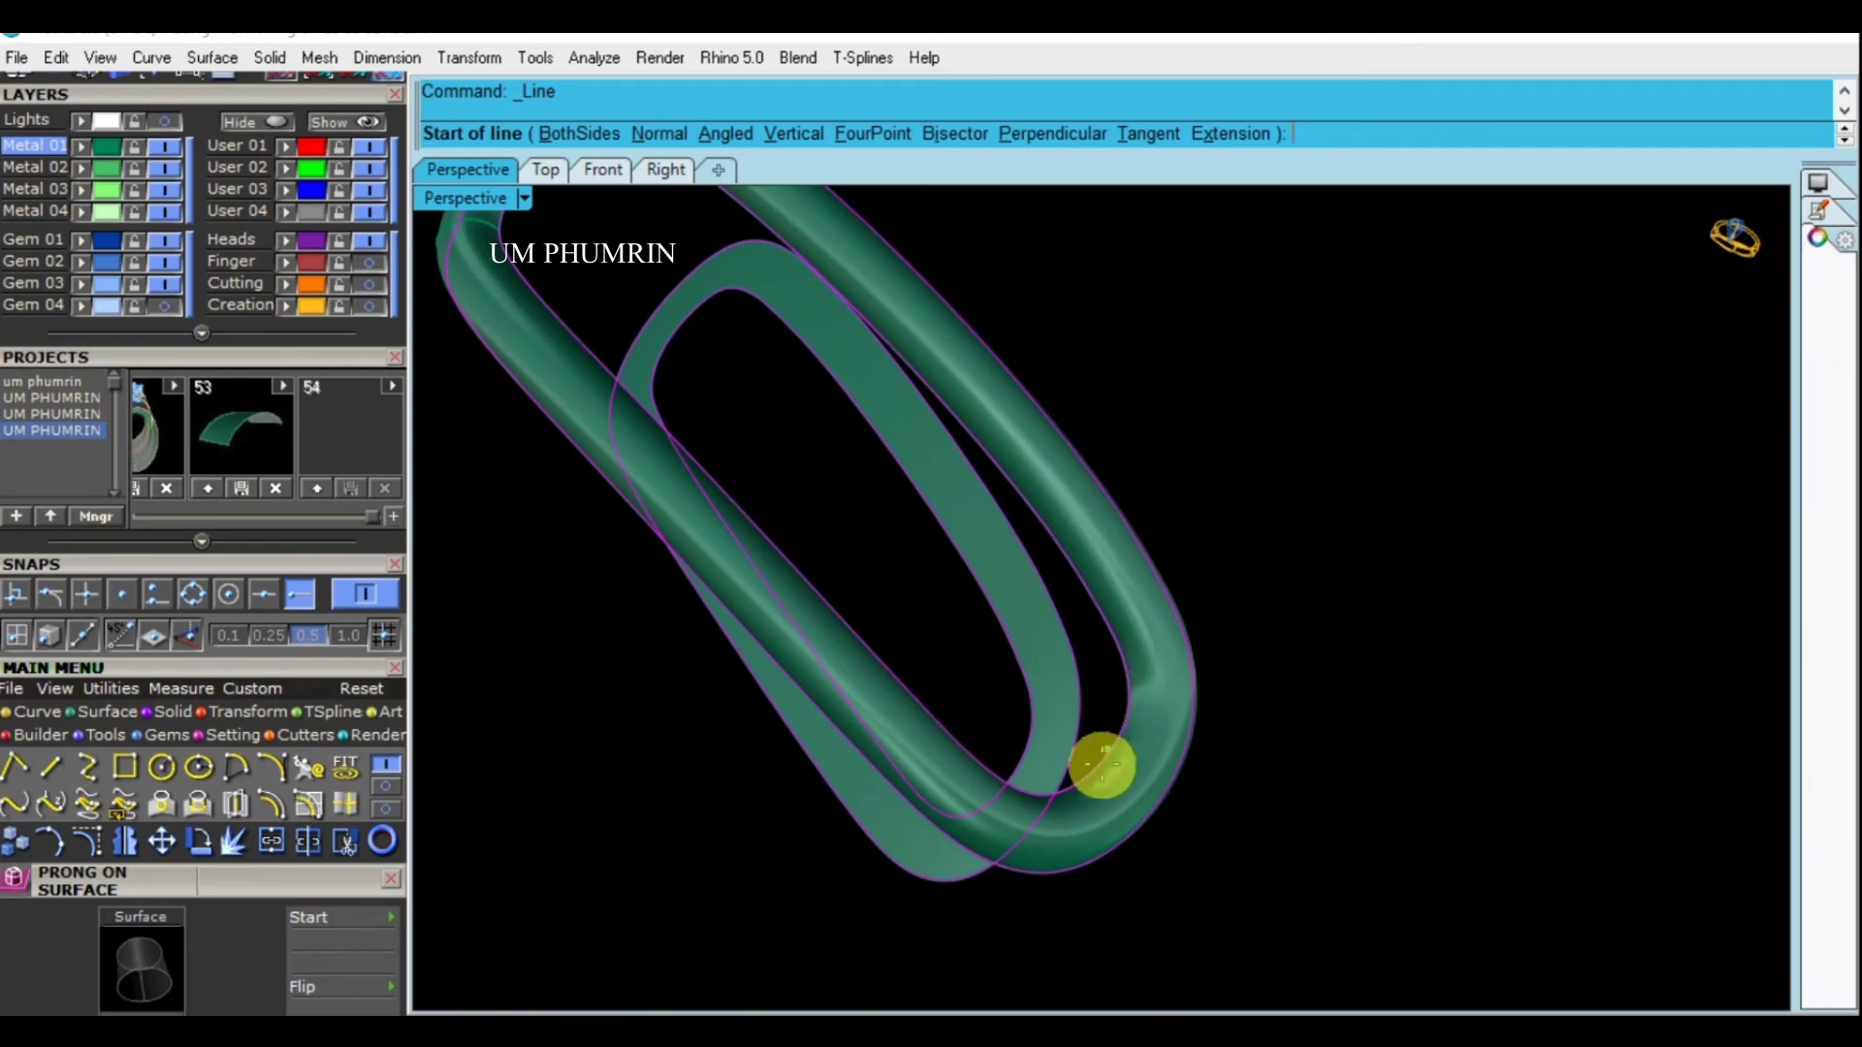
pyautogui.moveTo(960, 747)
pyautogui.mouseDown(button='right')
pyautogui.moveTo(906, 678)
pyautogui.moveTo(931, 652)
pyautogui.mouseUp(button='right')
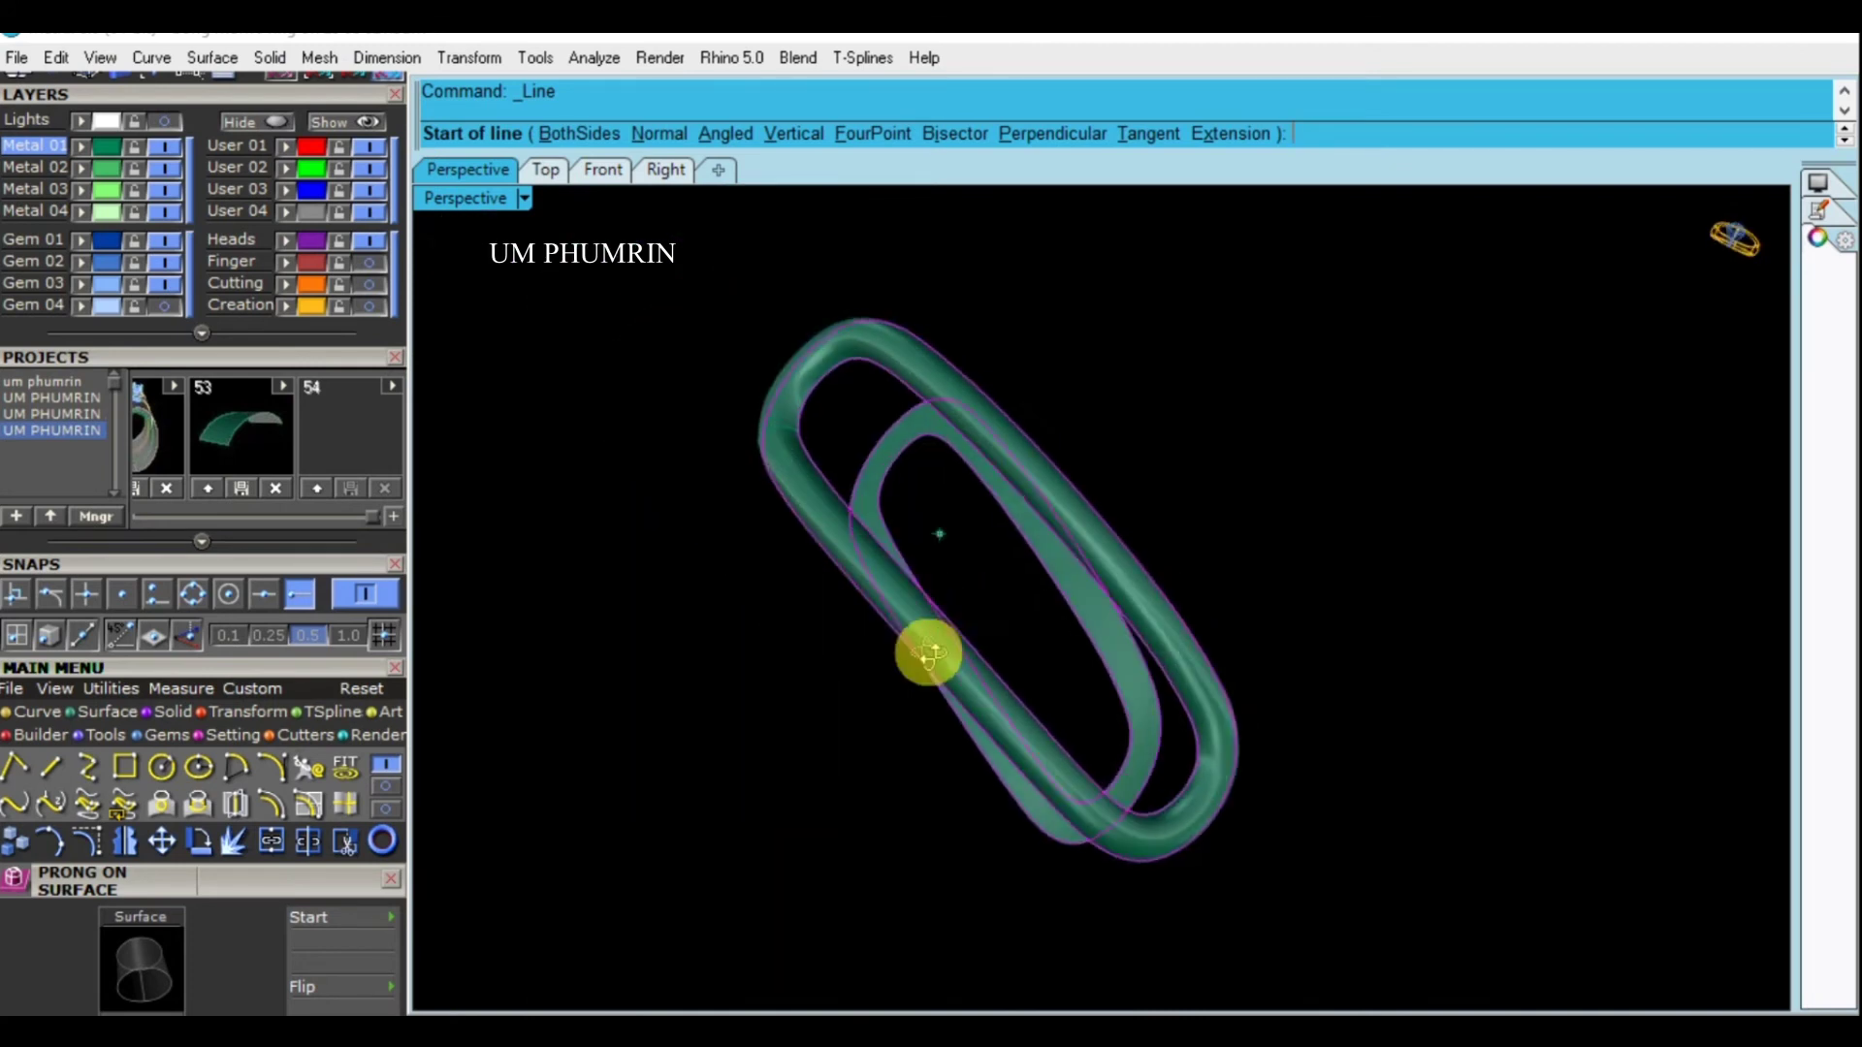
pyautogui.scroll(2, 786, 449)
pyautogui.scroll(3, 783, 435)
pyautogui.click(784, 435)
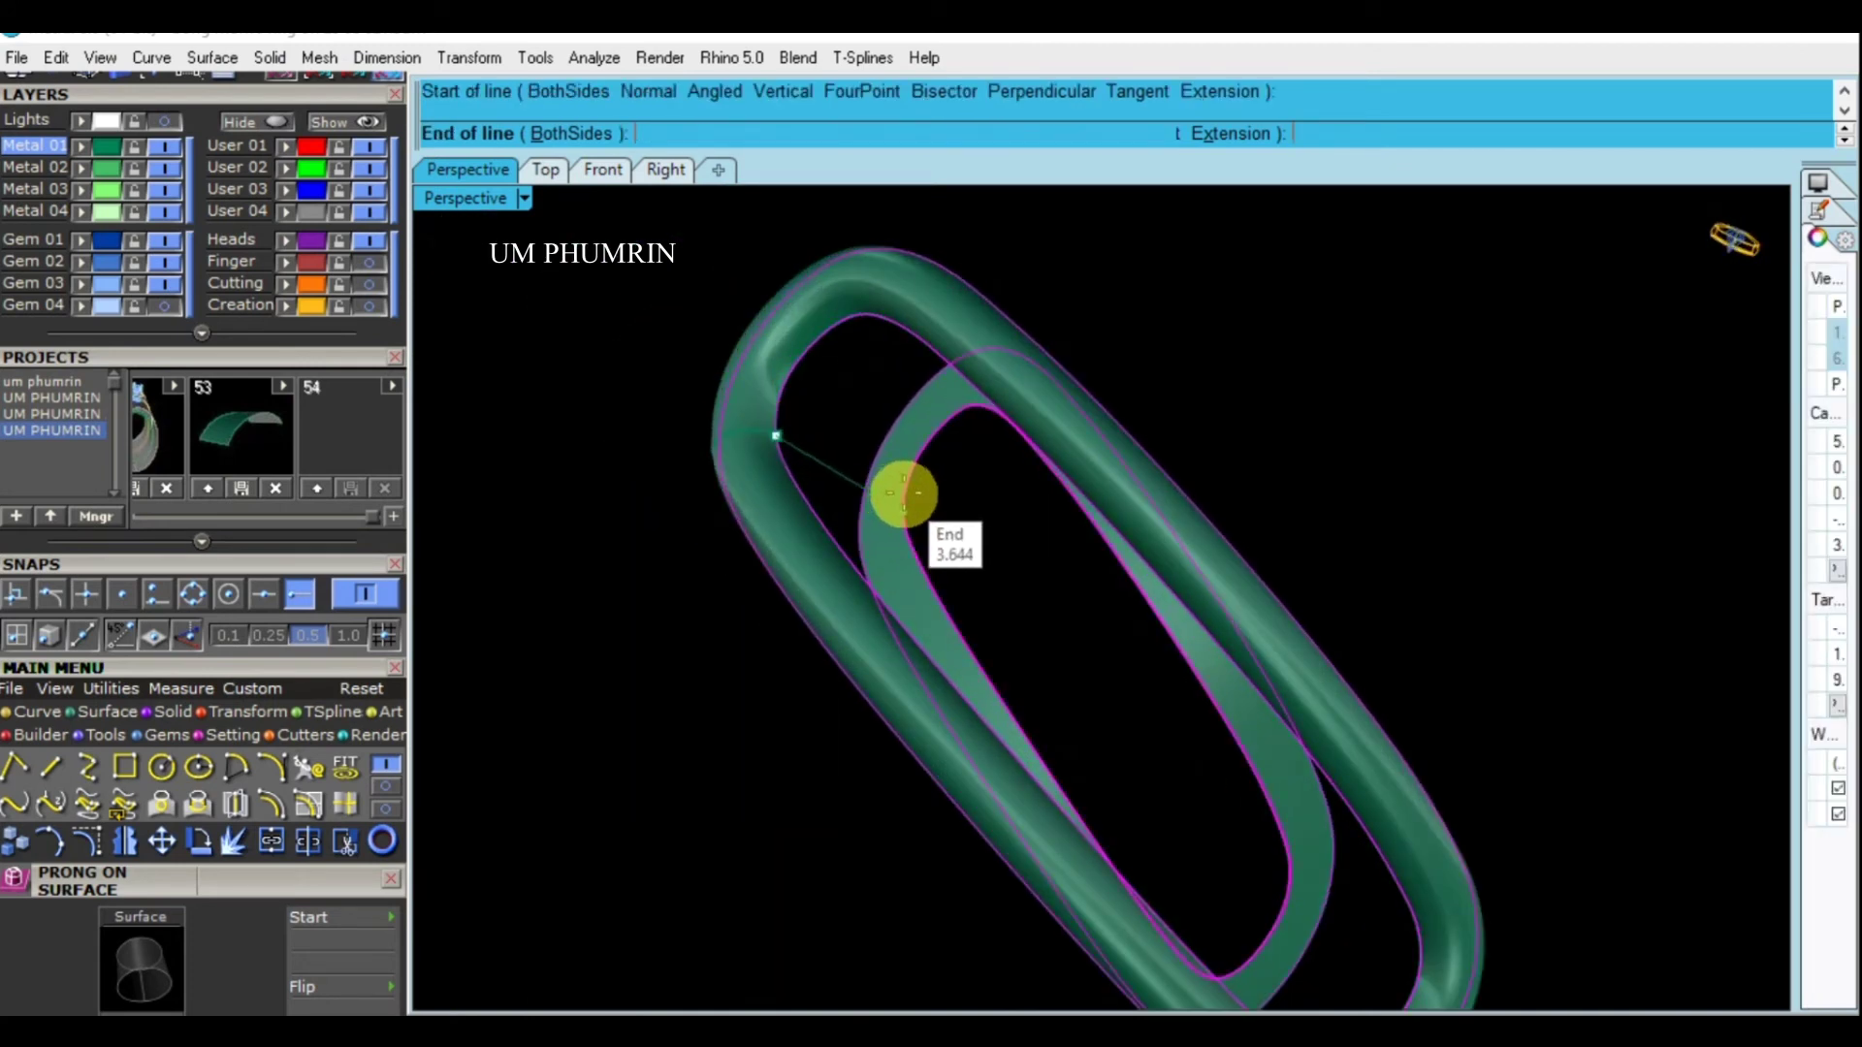
pyautogui.click(904, 506)
pyautogui.rightClick(868, 508)
pyautogui.click(858, 525)
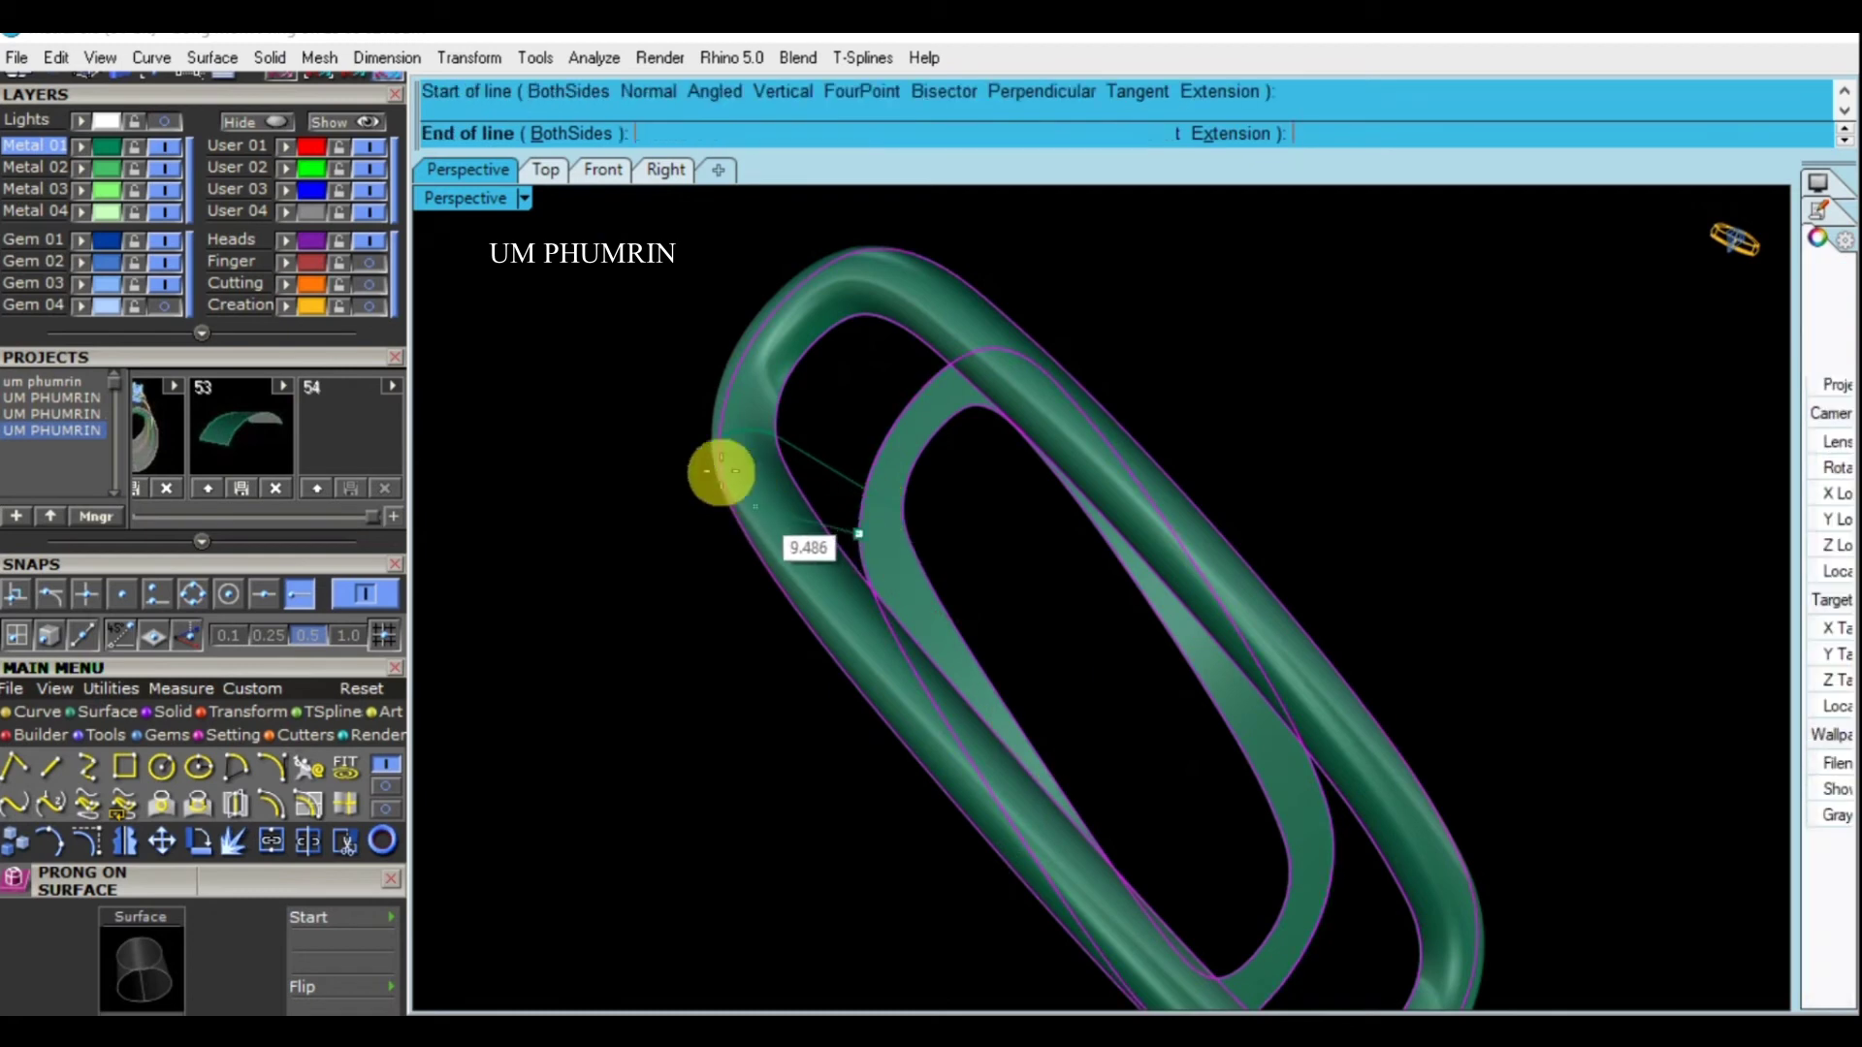
pyautogui.click(715, 466)
# Sweep2 along the two border rails to create the gallery wall
pyautogui.moveTo(842, 485)
pyautogui.mouseDown(button='right')
pyautogui.moveTo(922, 465)
pyautogui.moveTo(798, 395)
pyautogui.mouseUp(button='right')
pyautogui.click(922, 465)
pyautogui.click(794, 386)
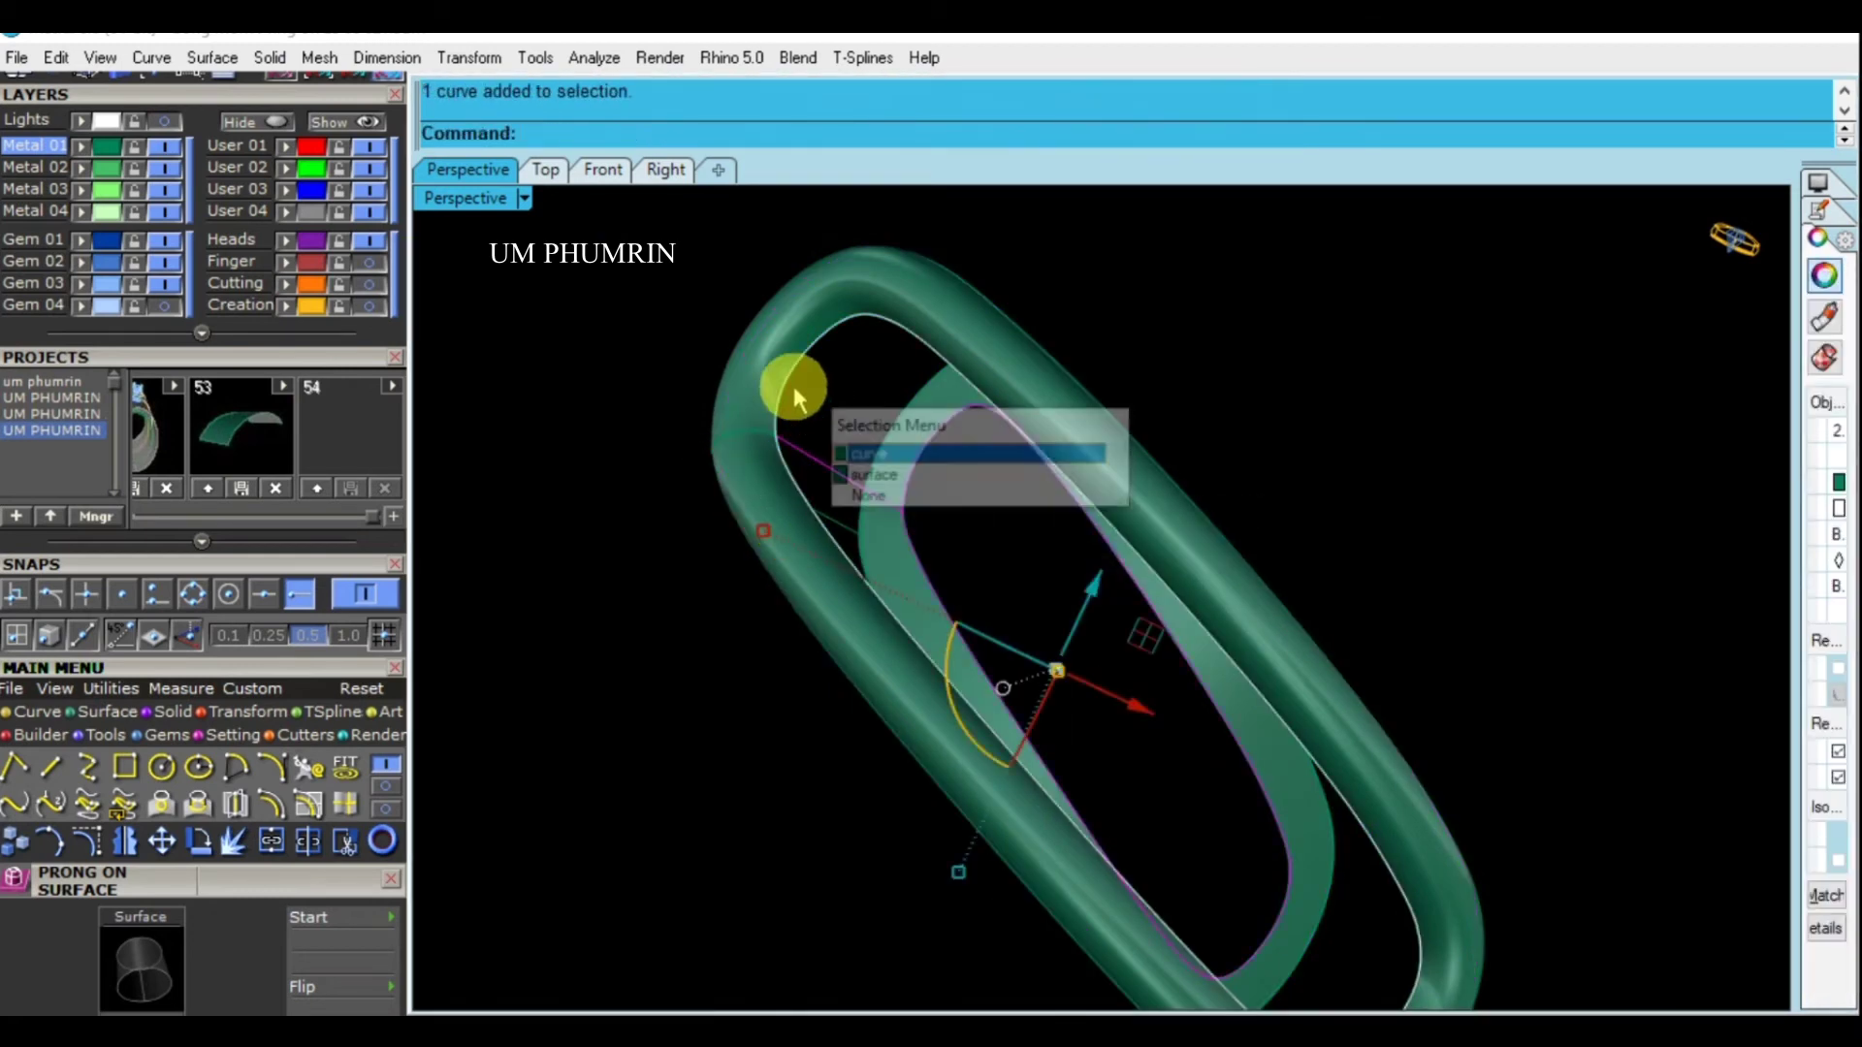
pyautogui.press('Return')
pyautogui.press('Return')
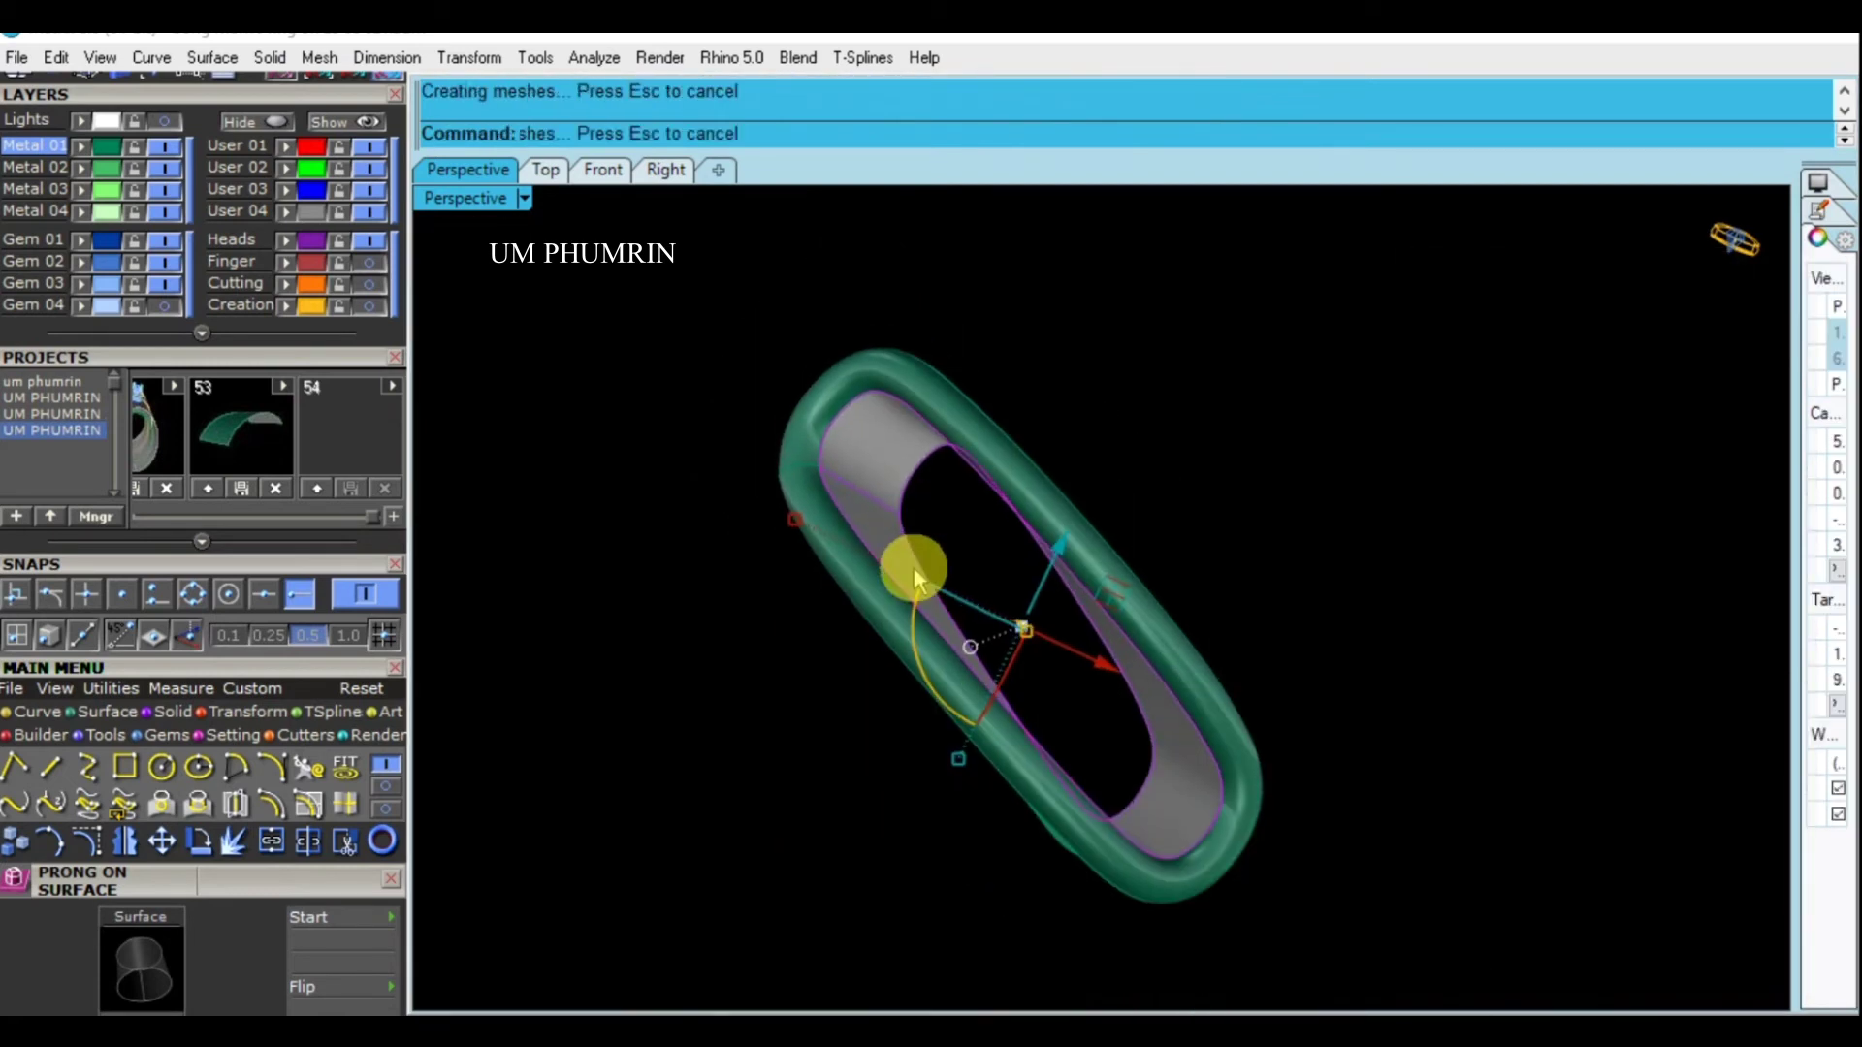
# Delete the extra surface at the gallery edge
pyautogui.moveTo(914, 567); pyautogui.dragTo(964, 660, button='right')
pyautogui.scroll(5, 964, 661)
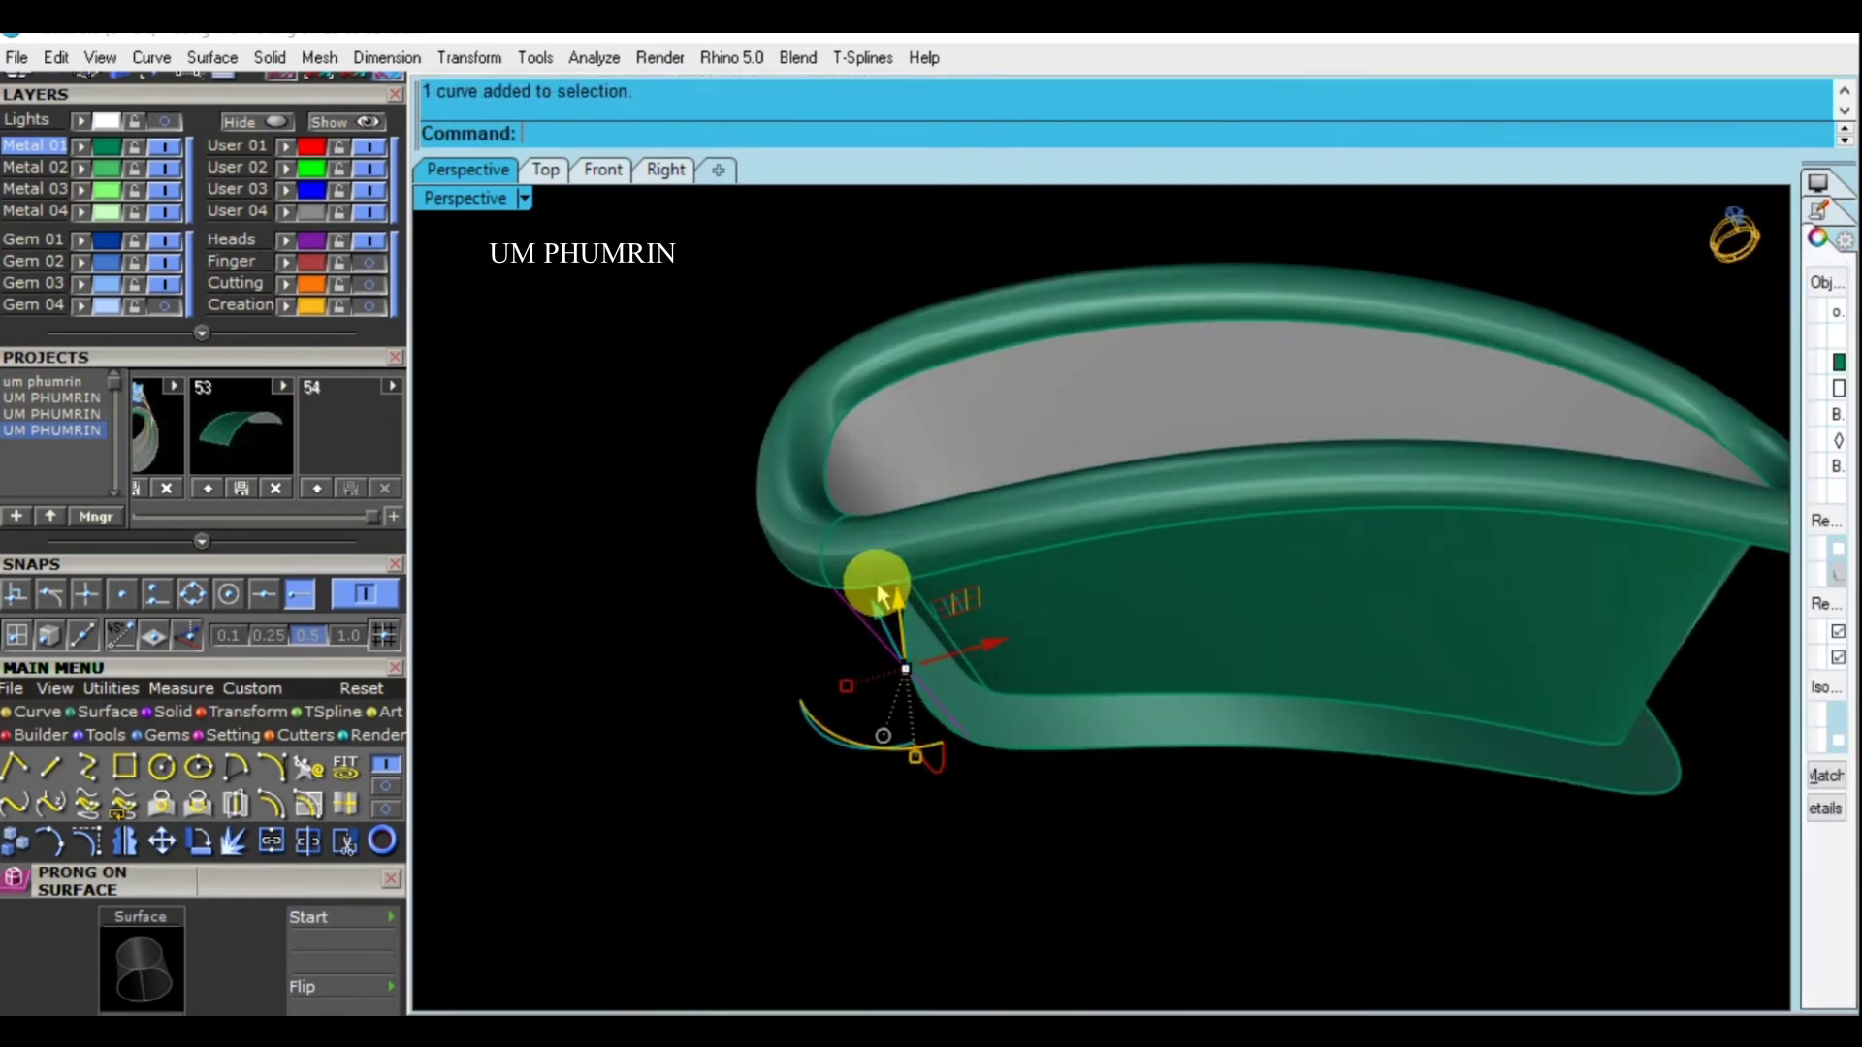
pyautogui.click(878, 595)
pyautogui.click(870, 606)
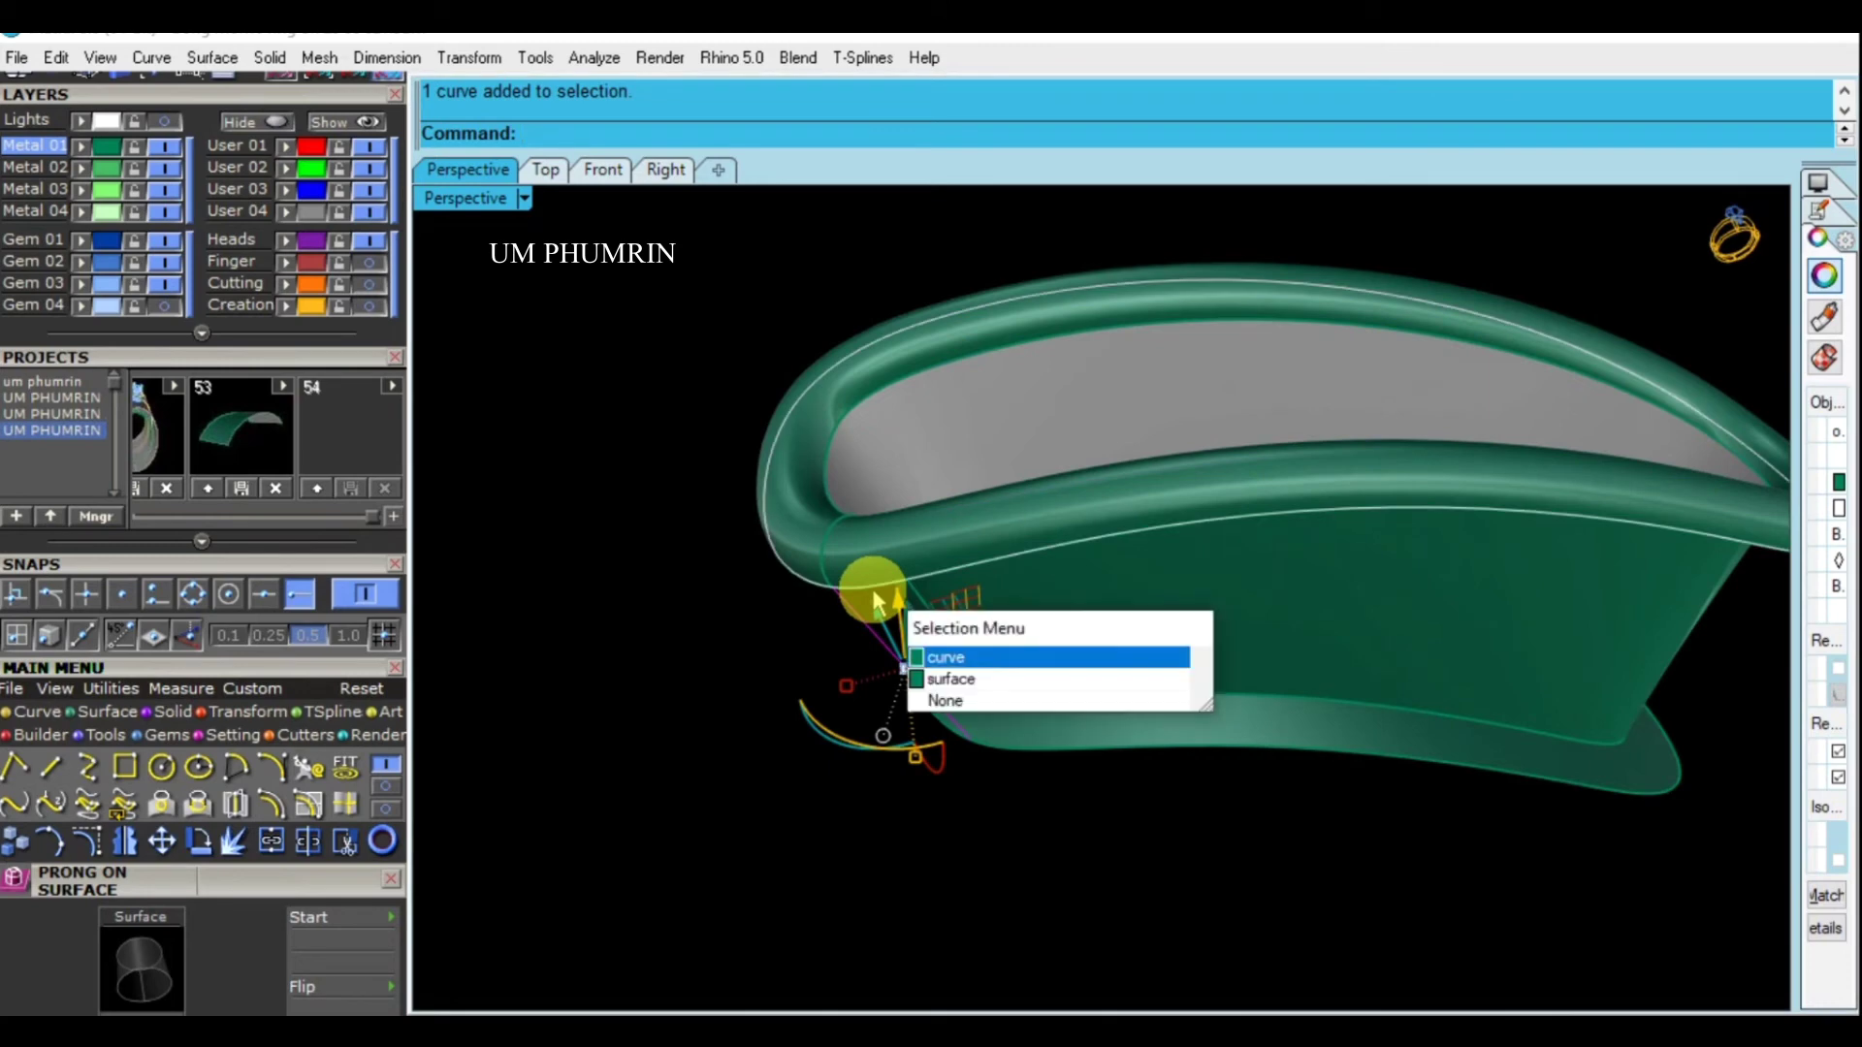
pyautogui.click(987, 752)
pyautogui.press('Delete')
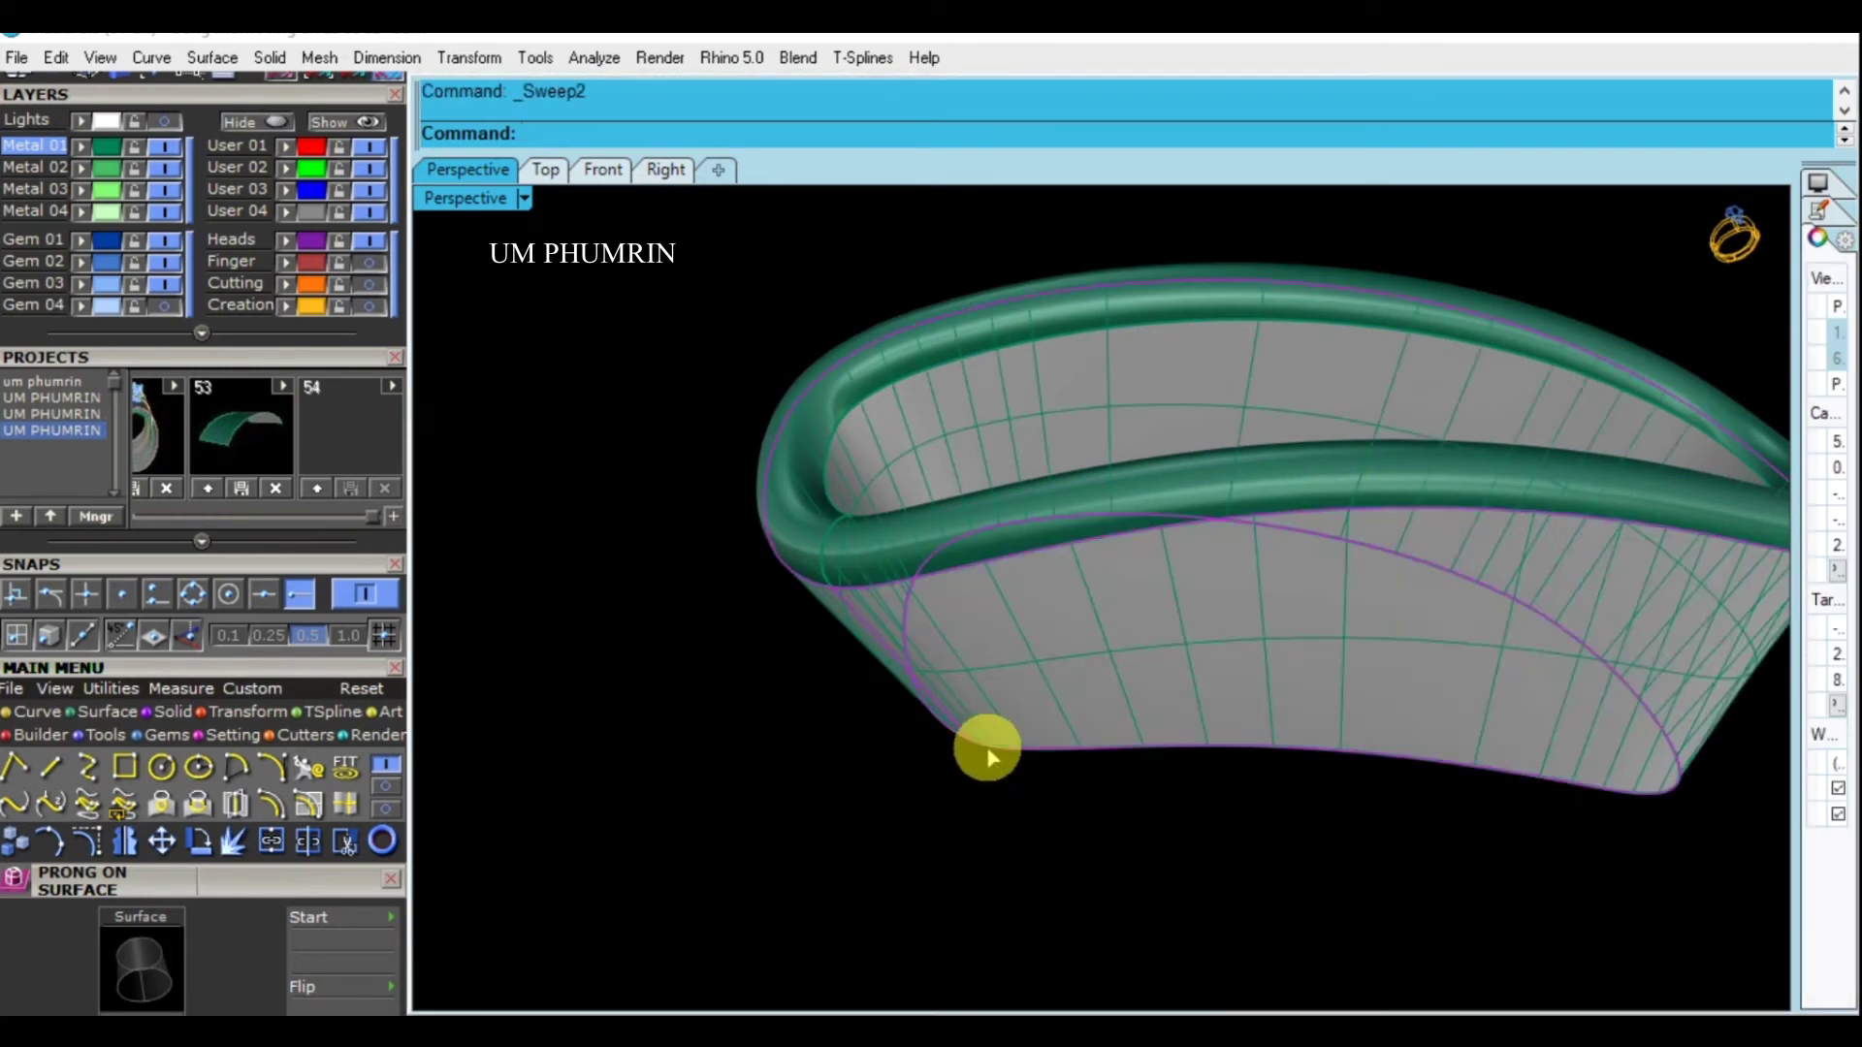
# Join the four gallery surfaces into one closed piece and show the hidden ring parts
pyautogui.scroll(-3, 1028, 754)
pyautogui.scroll(-2, 1145, 815)
pyautogui.moveTo(1176, 844); pyautogui.dragTo(938, 544)
pyautogui.scroll(2, 1067, 677)
pyautogui.hotkey('ctrl', 'j')
pyautogui.click(1629, 797)
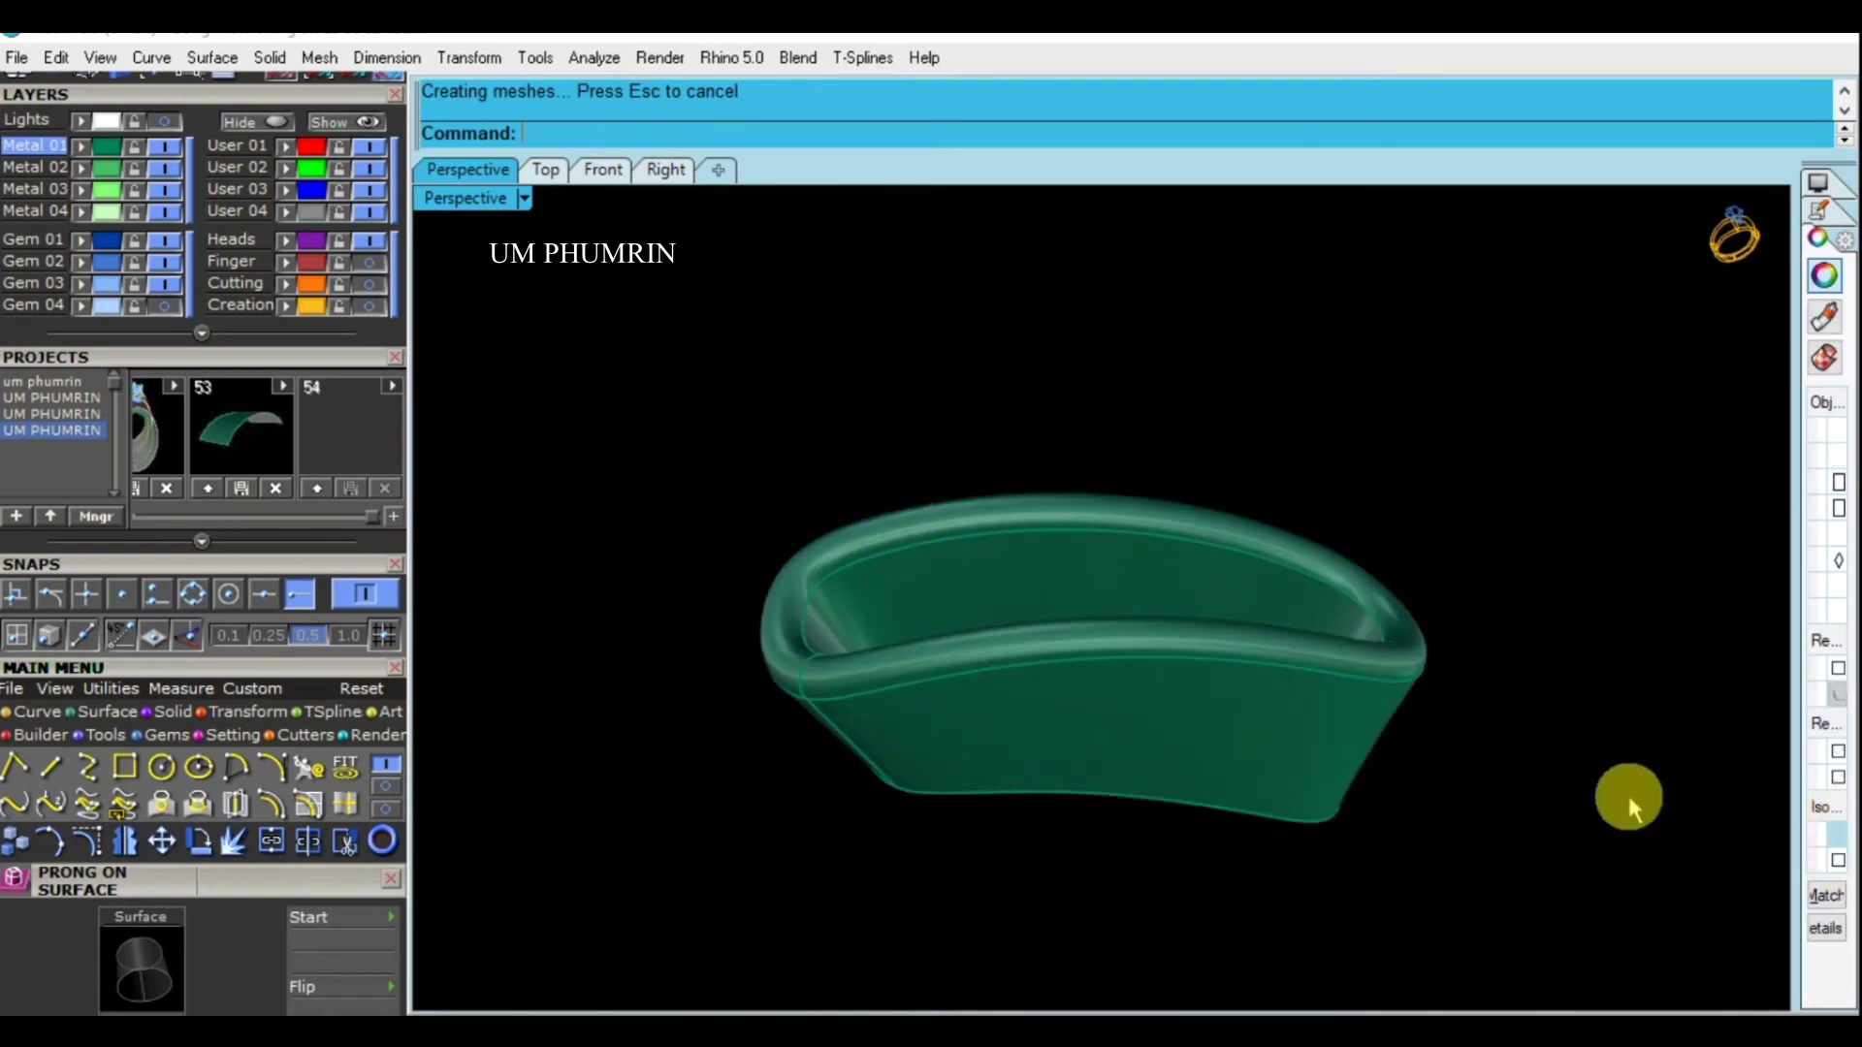
pyautogui.click(339, 123)
pyautogui.scroll(-3, 1122, 611)
pyautogui.moveTo(1242, 582); pyautogui.dragTo(1073, 648, button='right')
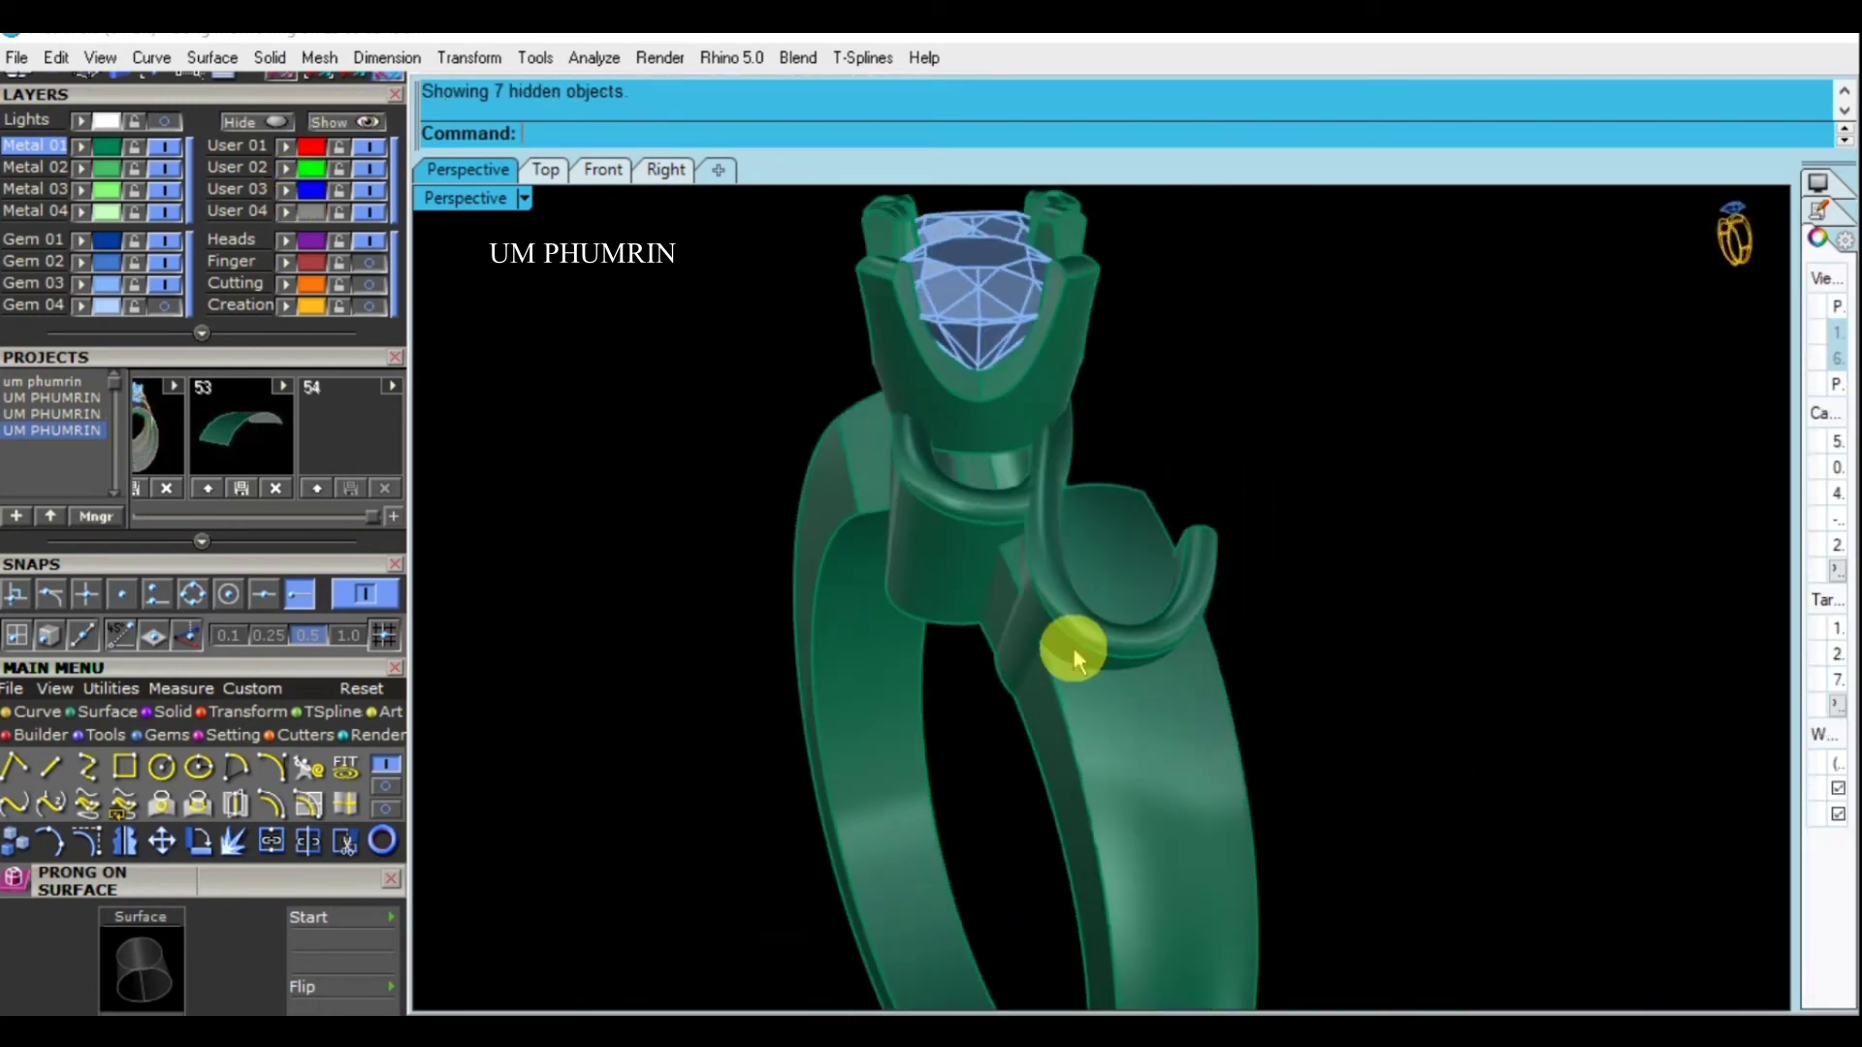
# Turn on the Cutting/Creation layer so the orange guide curves show, then select band, gems and heads
pyautogui.moveTo(1344, 651); pyautogui.dragTo(357, 309, button='right')
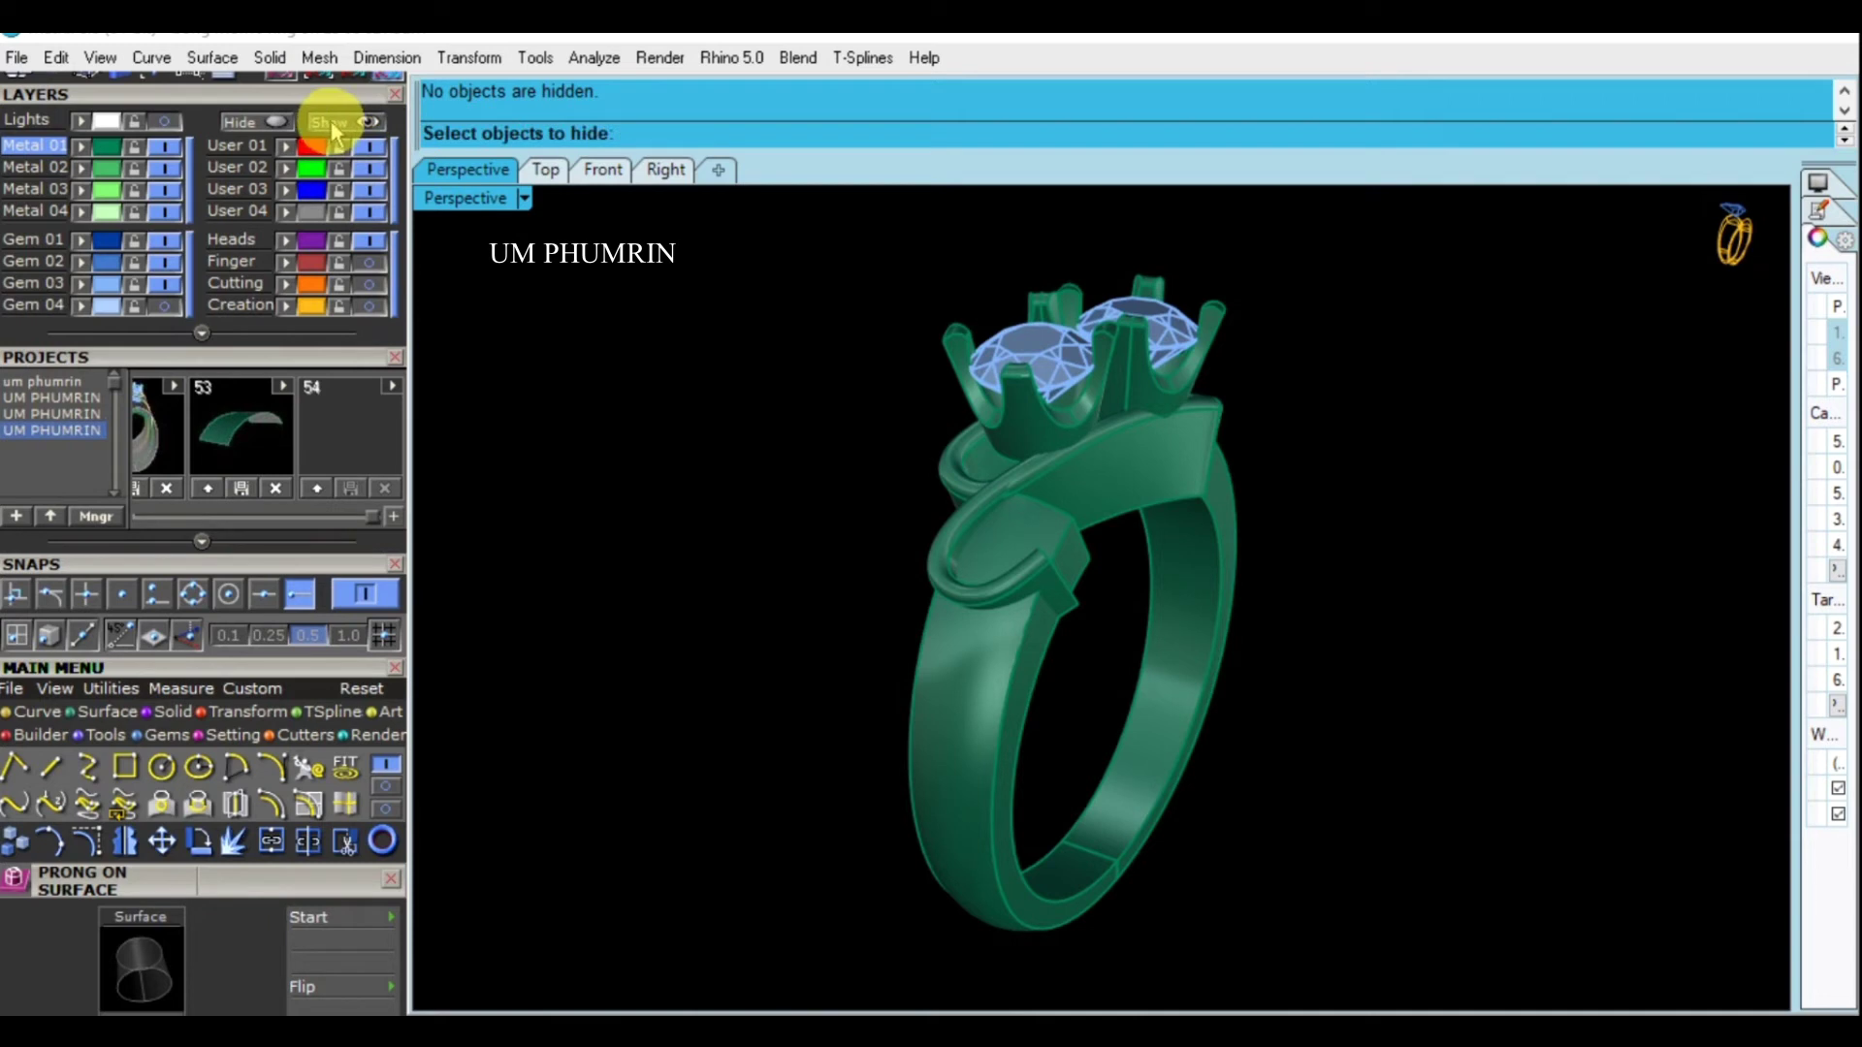
pyautogui.moveTo(710, 360); pyautogui.dragTo(504, 274, button='right')
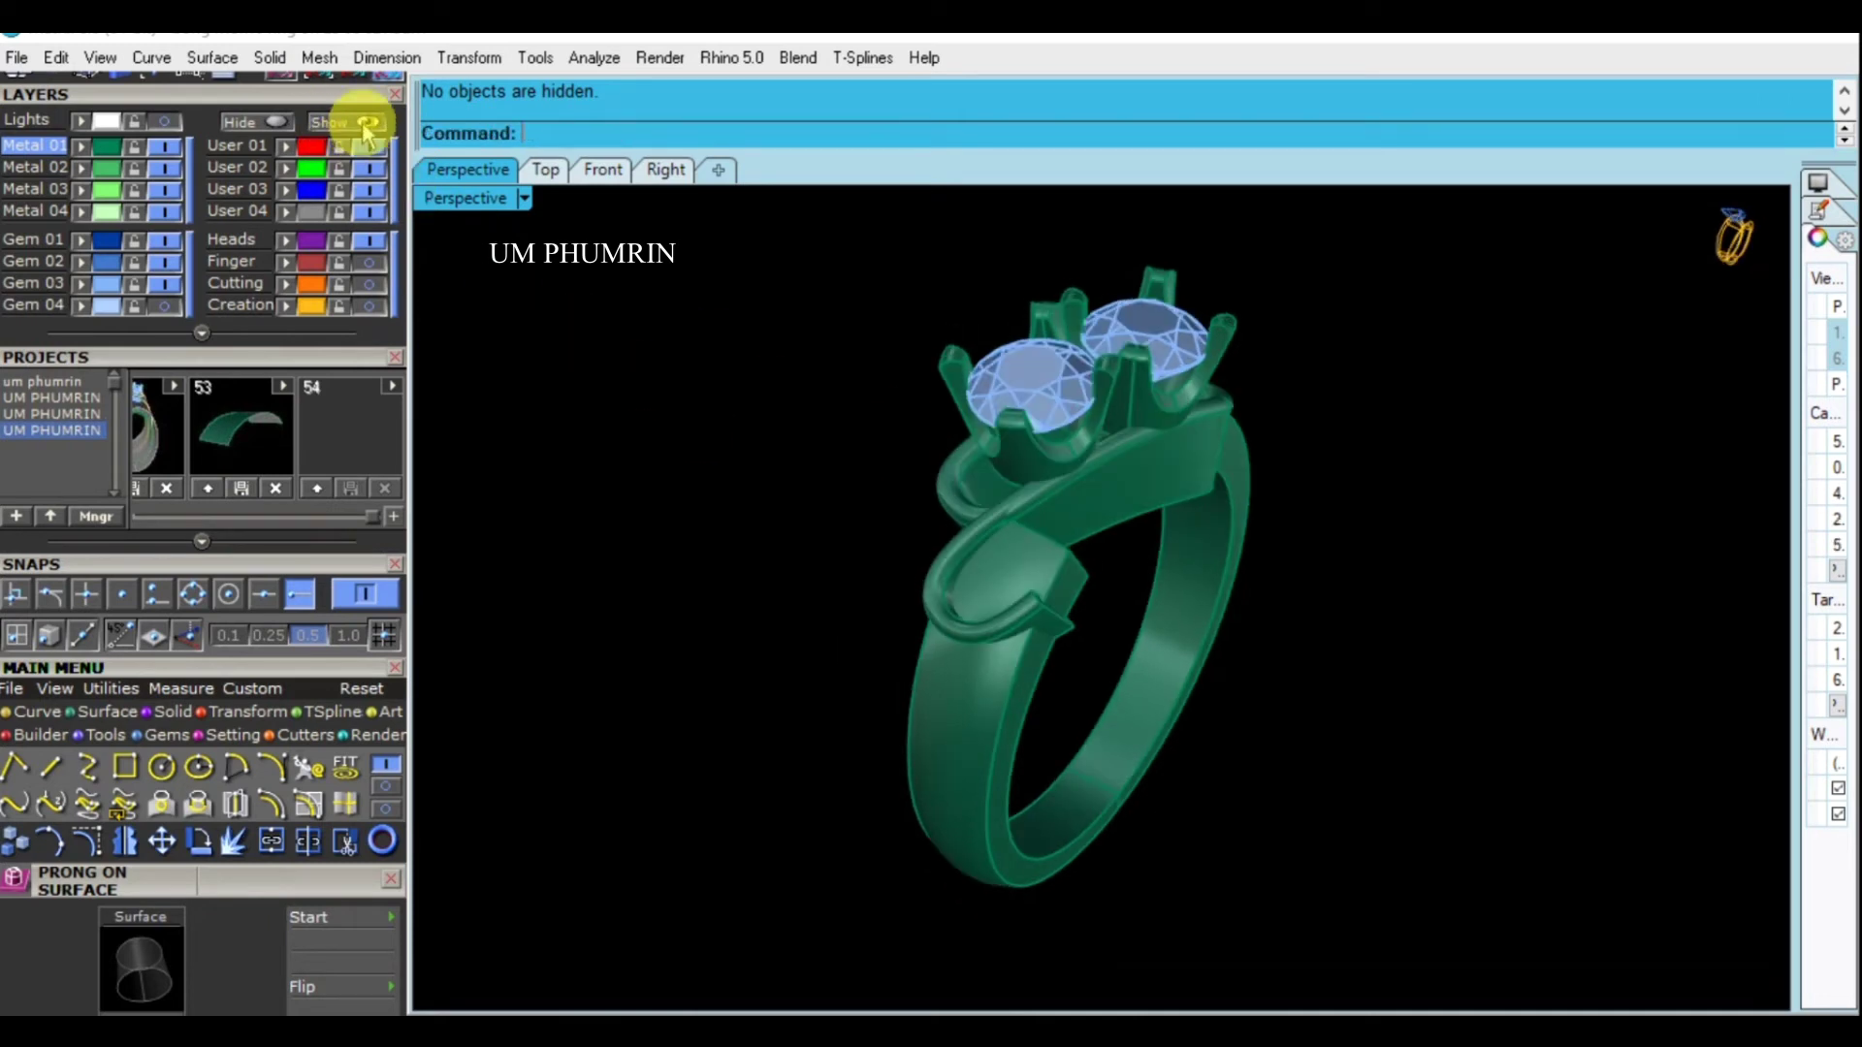
pyautogui.click(371, 289)
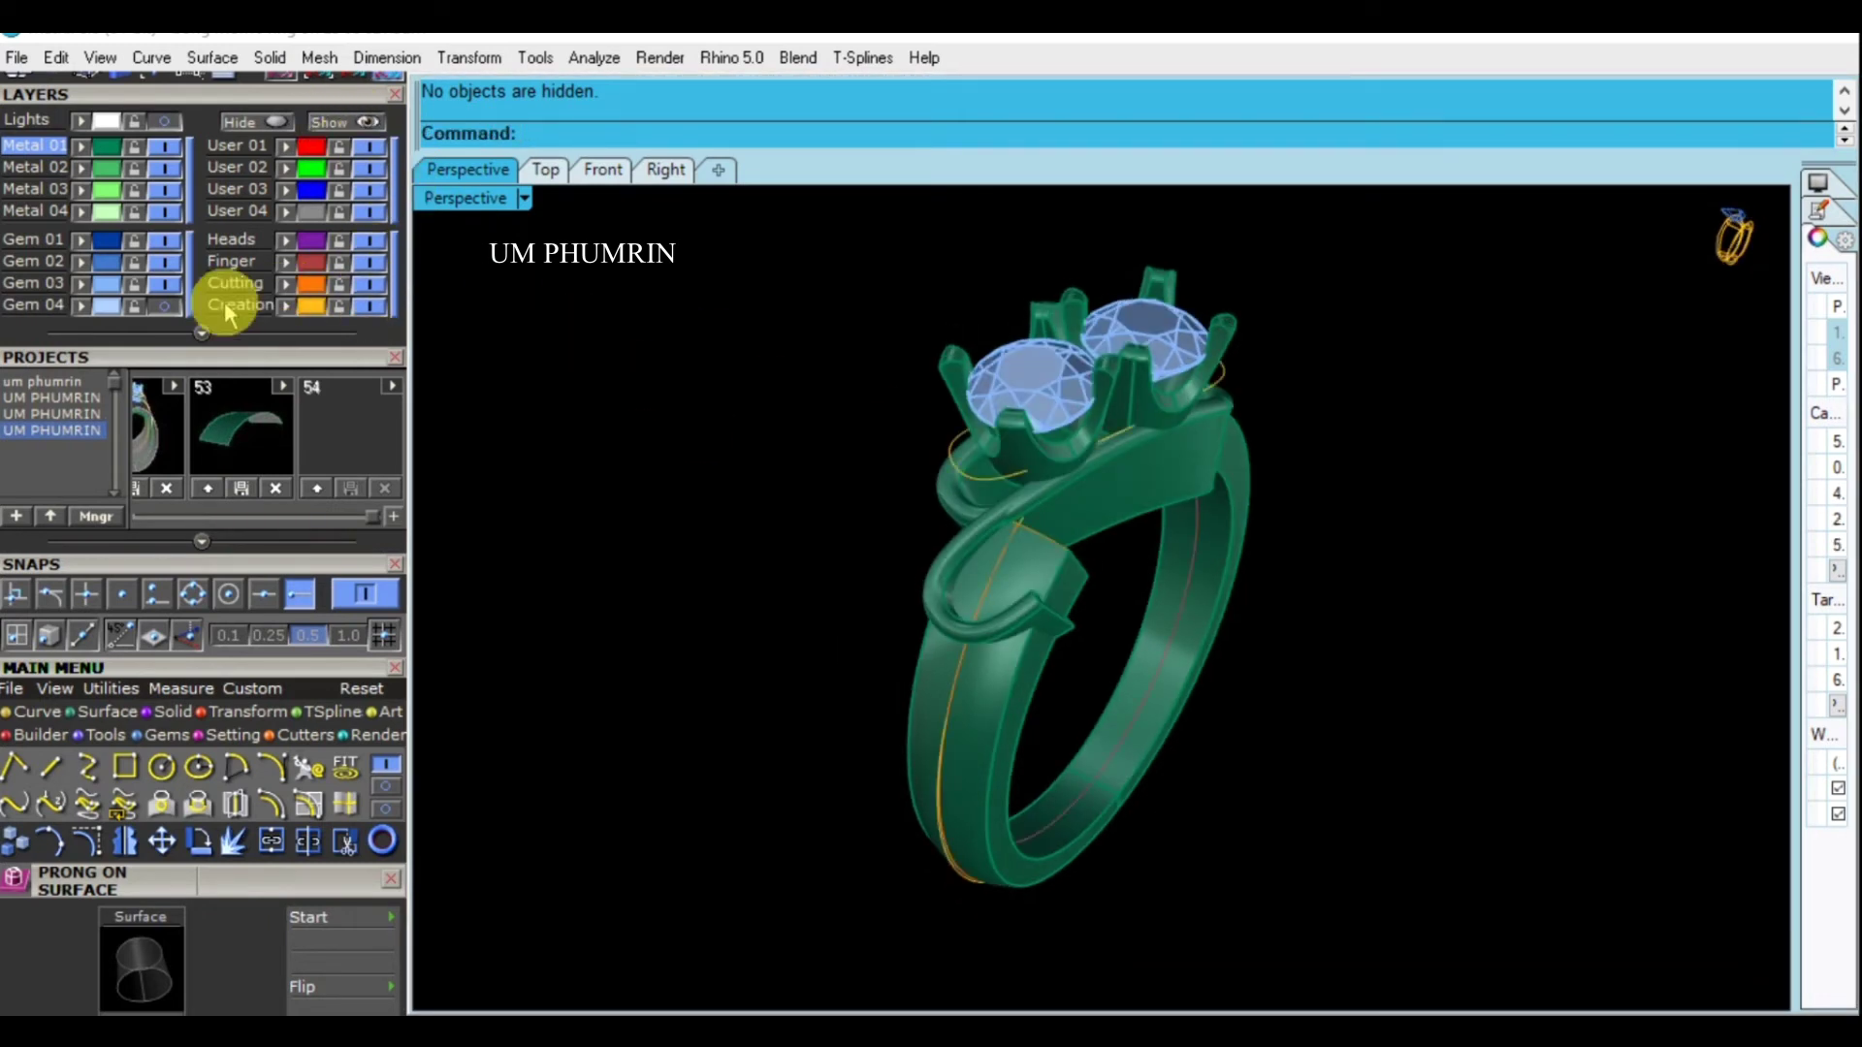
pyautogui.moveTo(939, 553)
pyautogui.mouseDown(button='right')
pyautogui.moveTo(1018, 463)
pyautogui.moveTo(978, 376)
pyautogui.moveTo(914, 418)
pyautogui.moveTo(898, 390)
pyautogui.mouseUp(button='right')
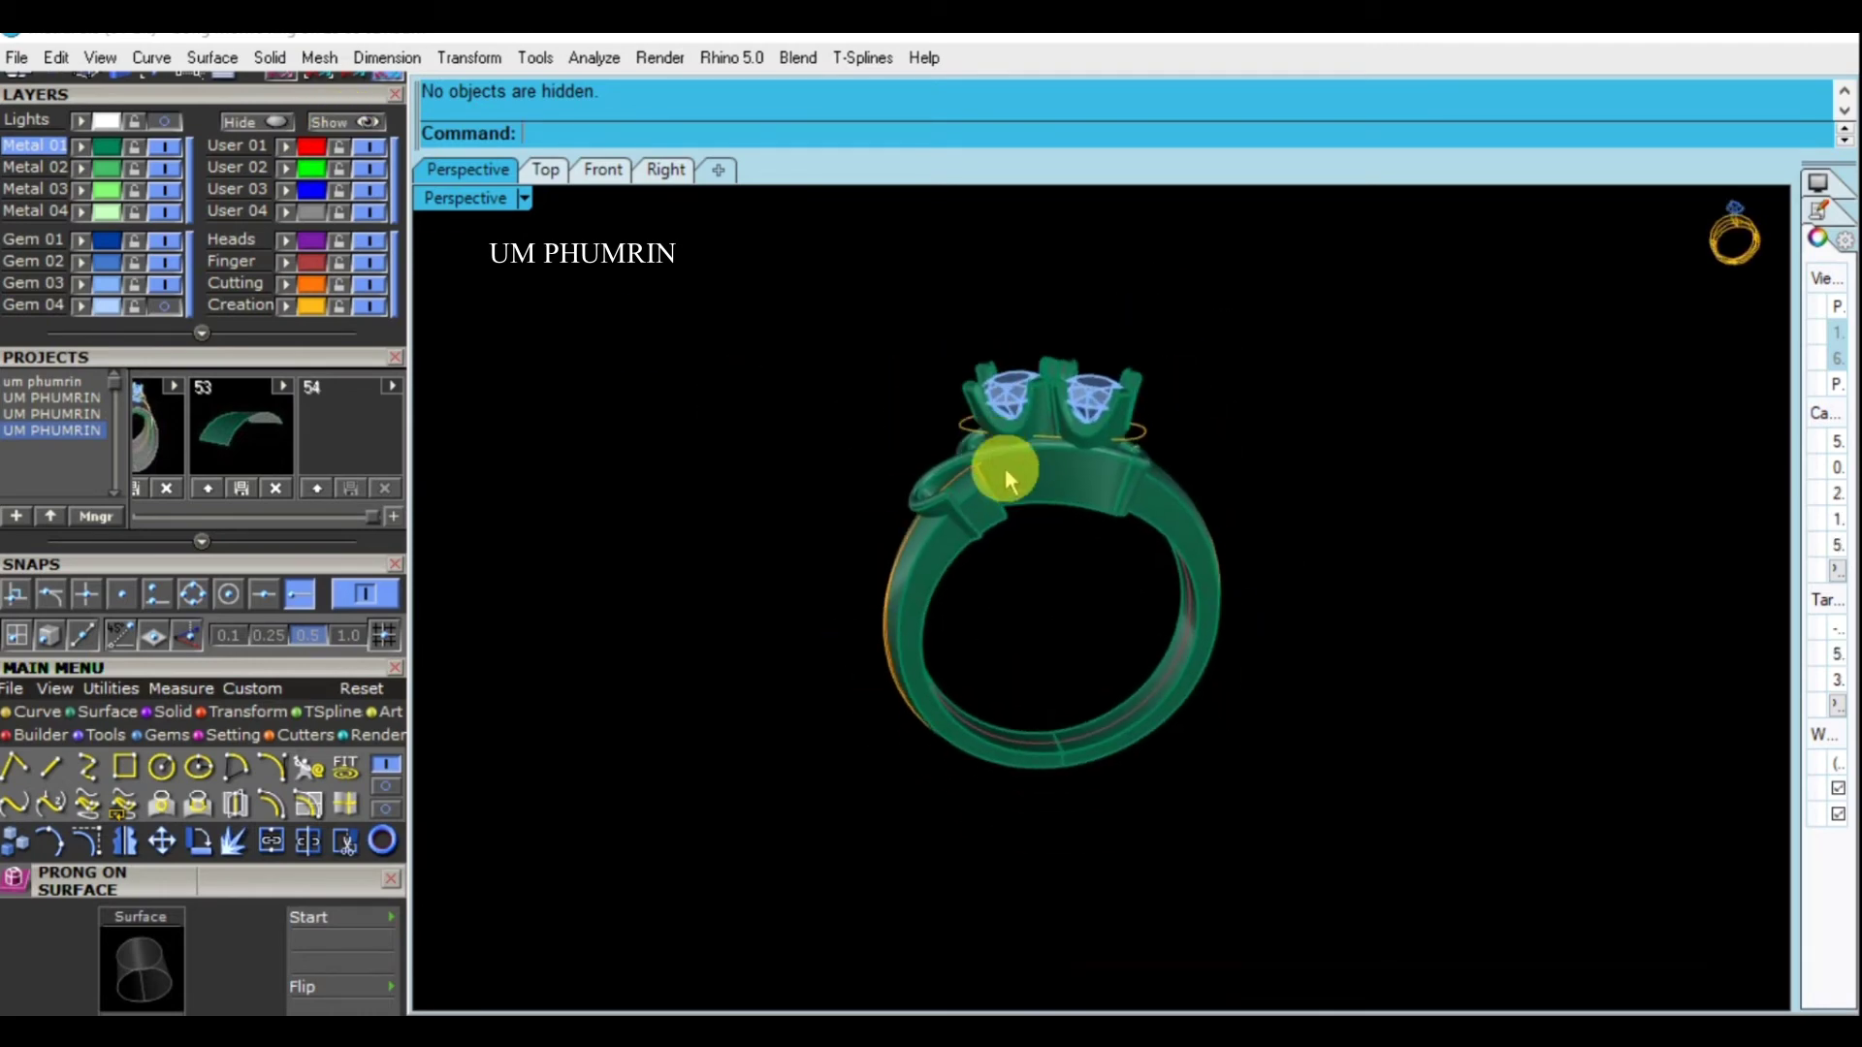
pyautogui.scroll(3, 1018, 473)
pyautogui.click(1032, 477)
pyautogui.scroll(2, 906, 498)
pyautogui.scroll(2, 824, 498)
pyautogui.moveTo(823, 499)
pyautogui.mouseDown(button='right')
pyautogui.moveTo(860, 582)
pyautogui.moveTo(825, 387)
pyautogui.moveTo(1123, 462)
pyautogui.moveTo(1381, 320)
pyautogui.mouseUp(button='right')
pyautogui.keyDown('shift'); pyautogui.moveTo(1381, 320); pyautogui.dragTo(823, 305); pyautogui.keyUp('shift')
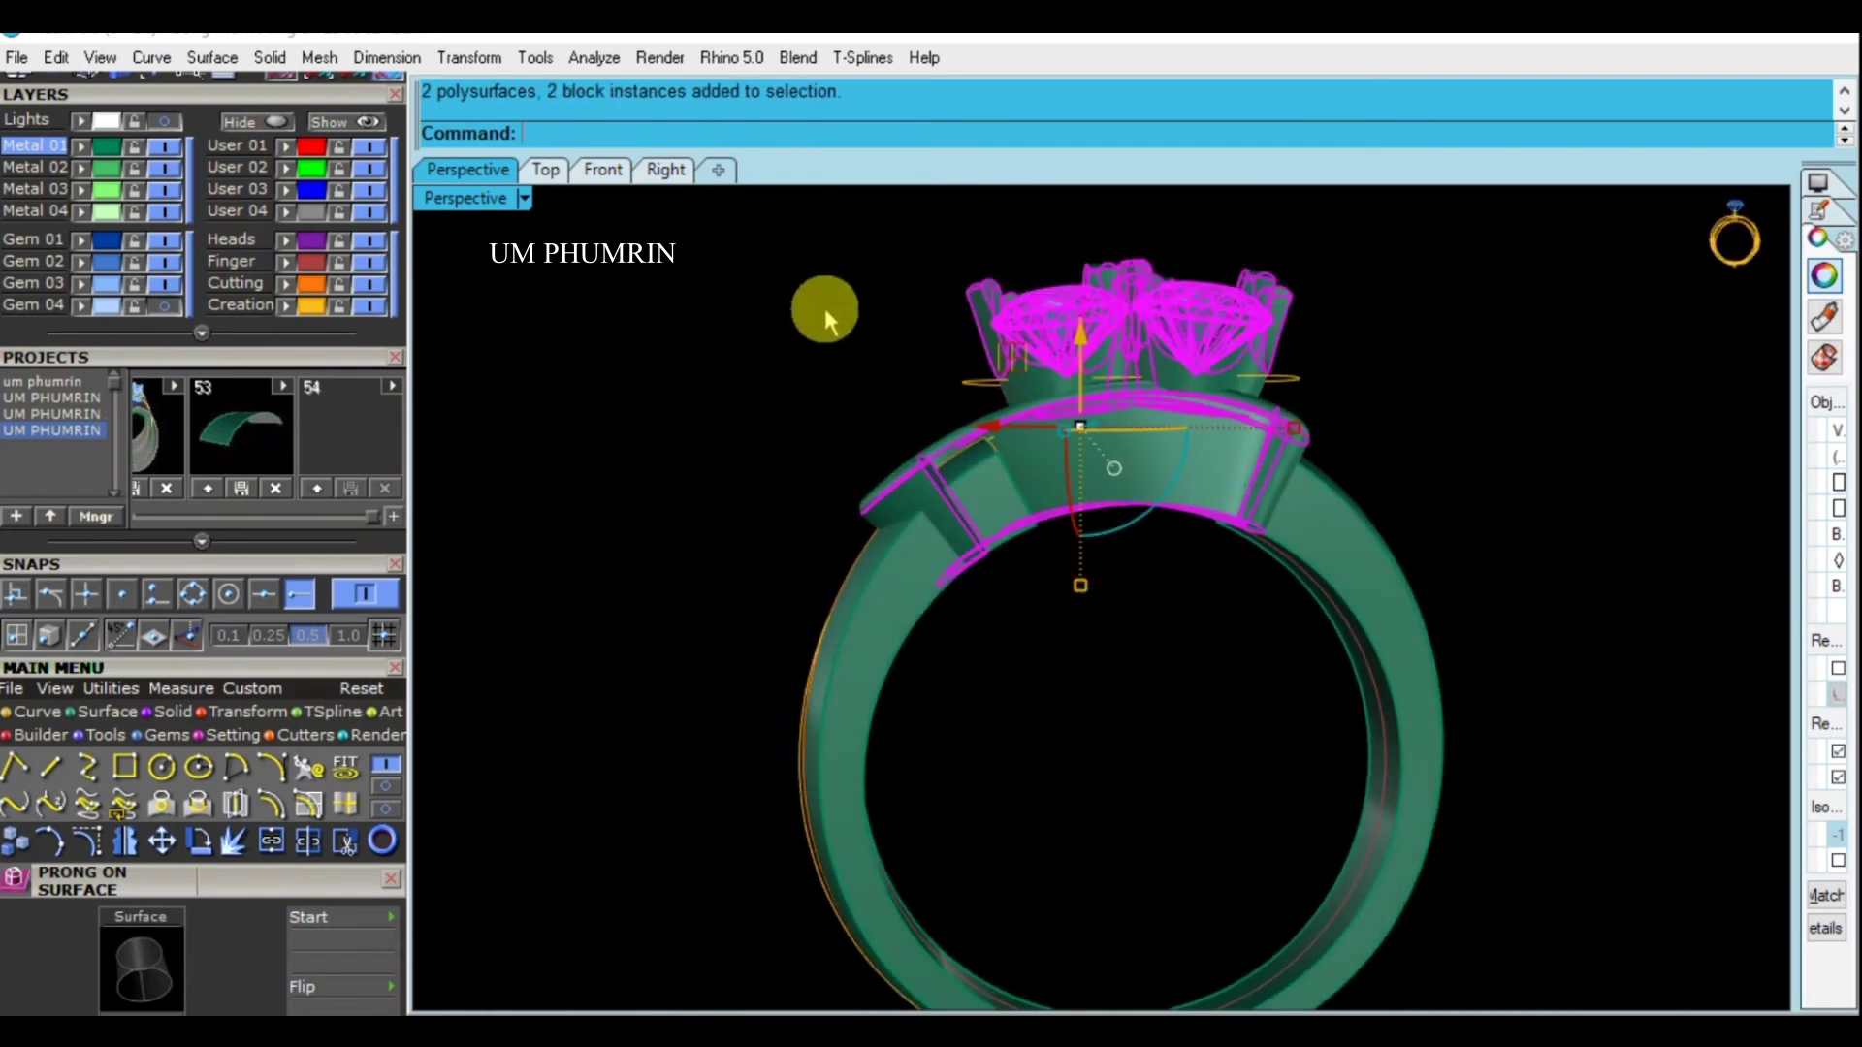
# Save the ring as a new project version and undo the last four gallery edits
pyautogui.click(340, 450)
pyautogui.moveTo(667, 444)
pyautogui.mouseDown(button='right')
pyautogui.moveTo(628, 531)
pyautogui.moveTo(741, 463)
pyautogui.mouseUp(button='right')
pyautogui.hotkey('ctrl', 'z')
pyautogui.hotkey('ctrl', 'z')
pyautogui.hotkey('ctrl', 'z')
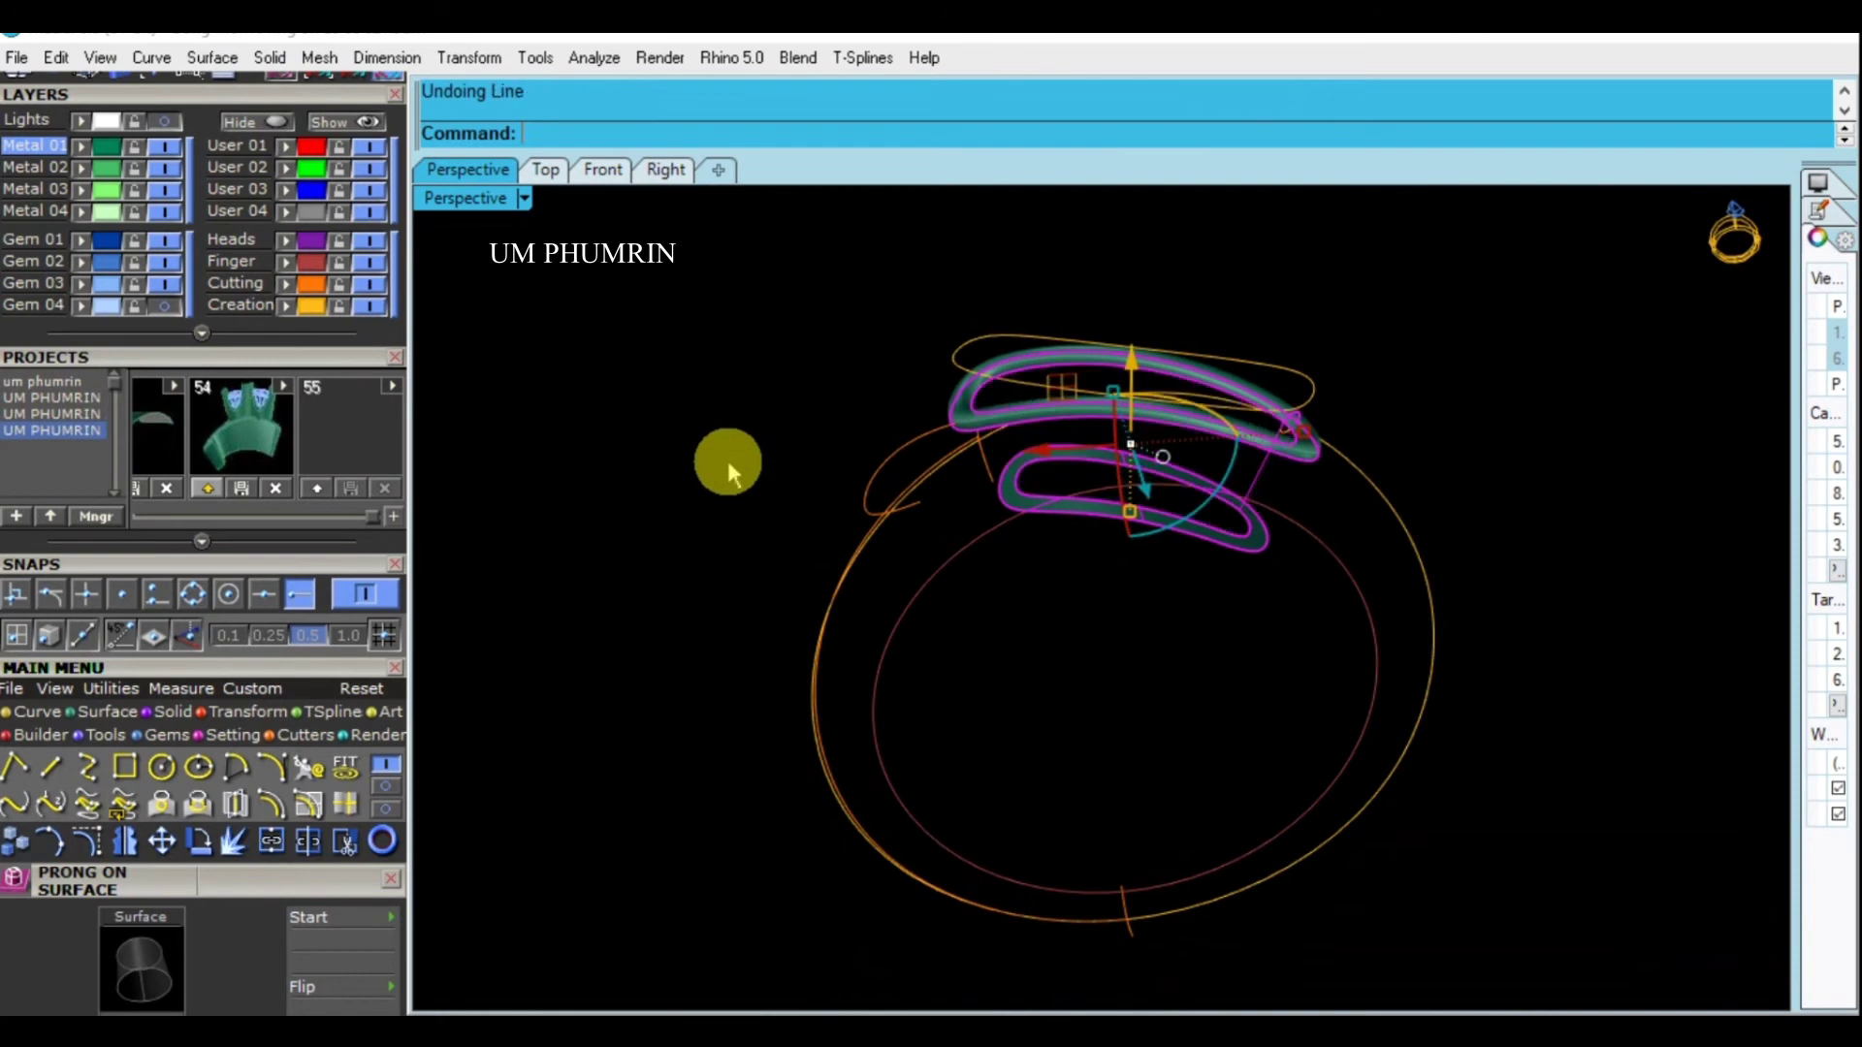
pyautogui.hotkey('ctrl', 'z')
pyautogui.hotkey('ctrl', 'z')
pyautogui.hotkey('ctrl', 'z')
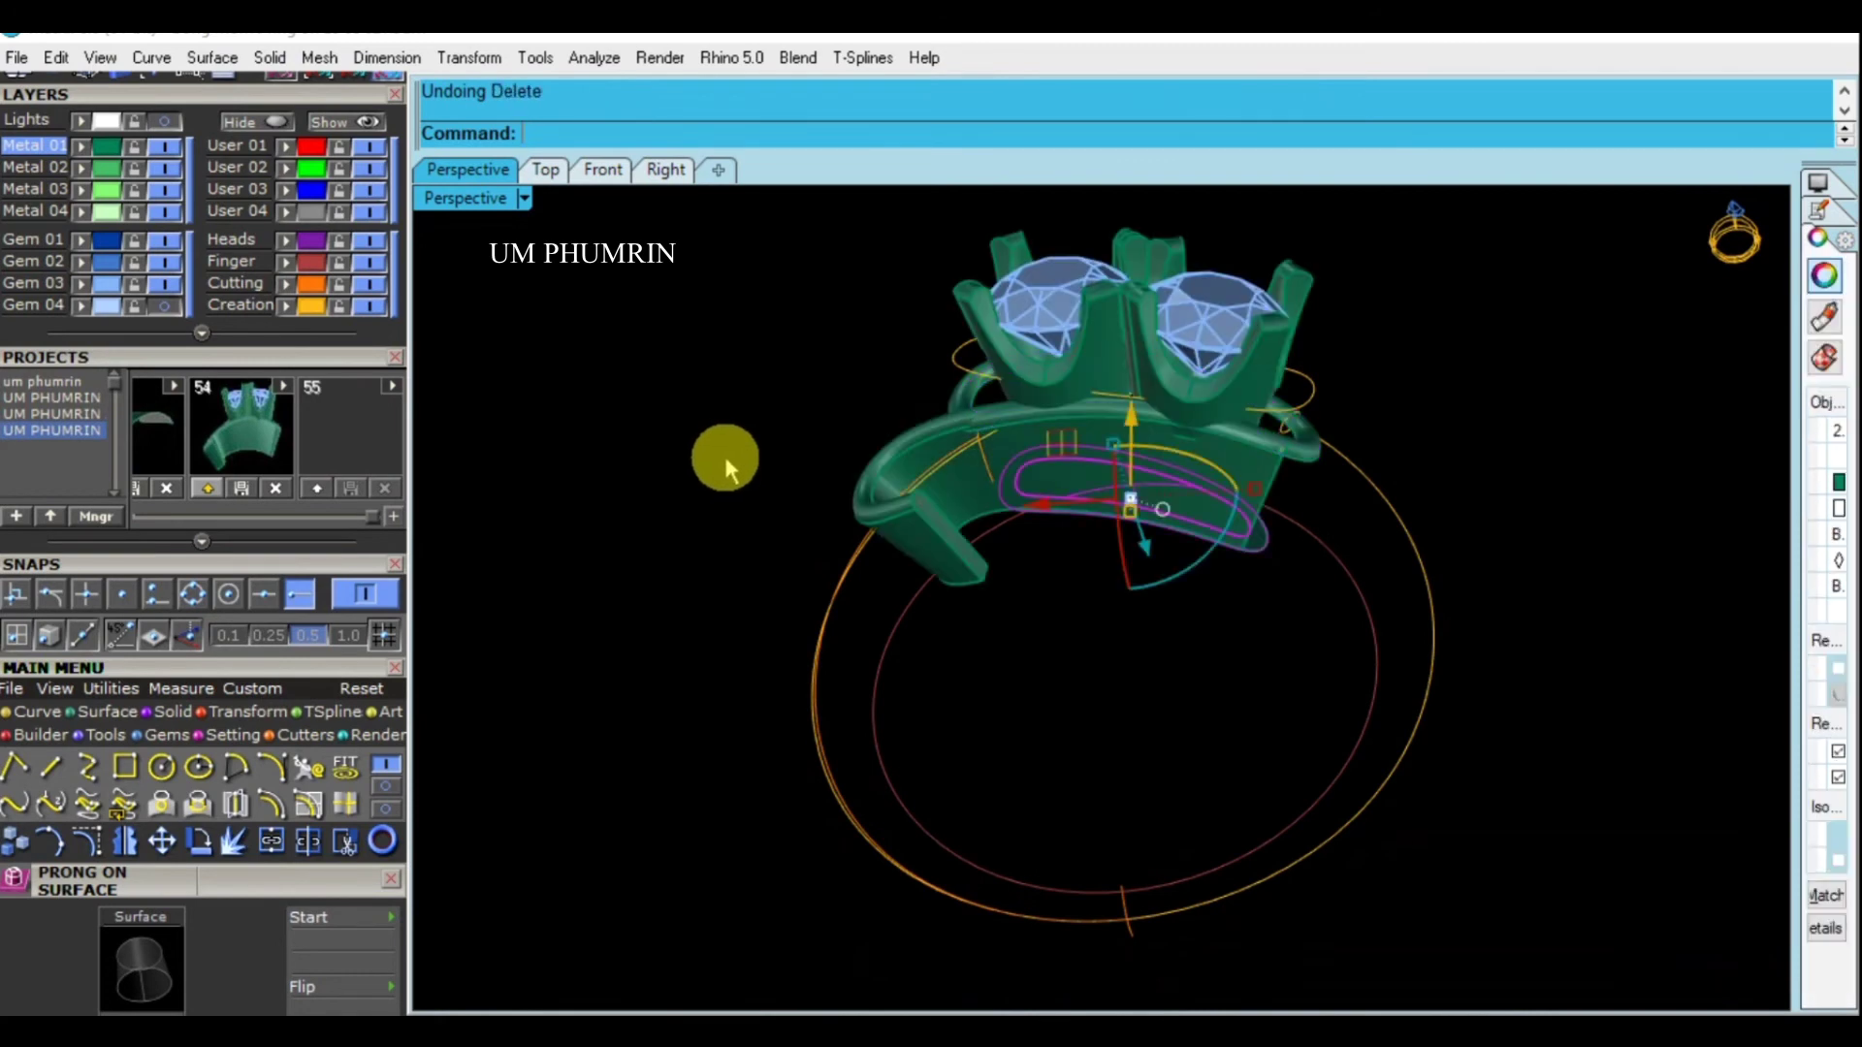
pyautogui.hotkey('ctrl', 'z')
pyautogui.hotkey('ctrl', 'z')
pyautogui.hotkey('ctrl', 'z')
pyautogui.hotkey('ctrl', 'z')
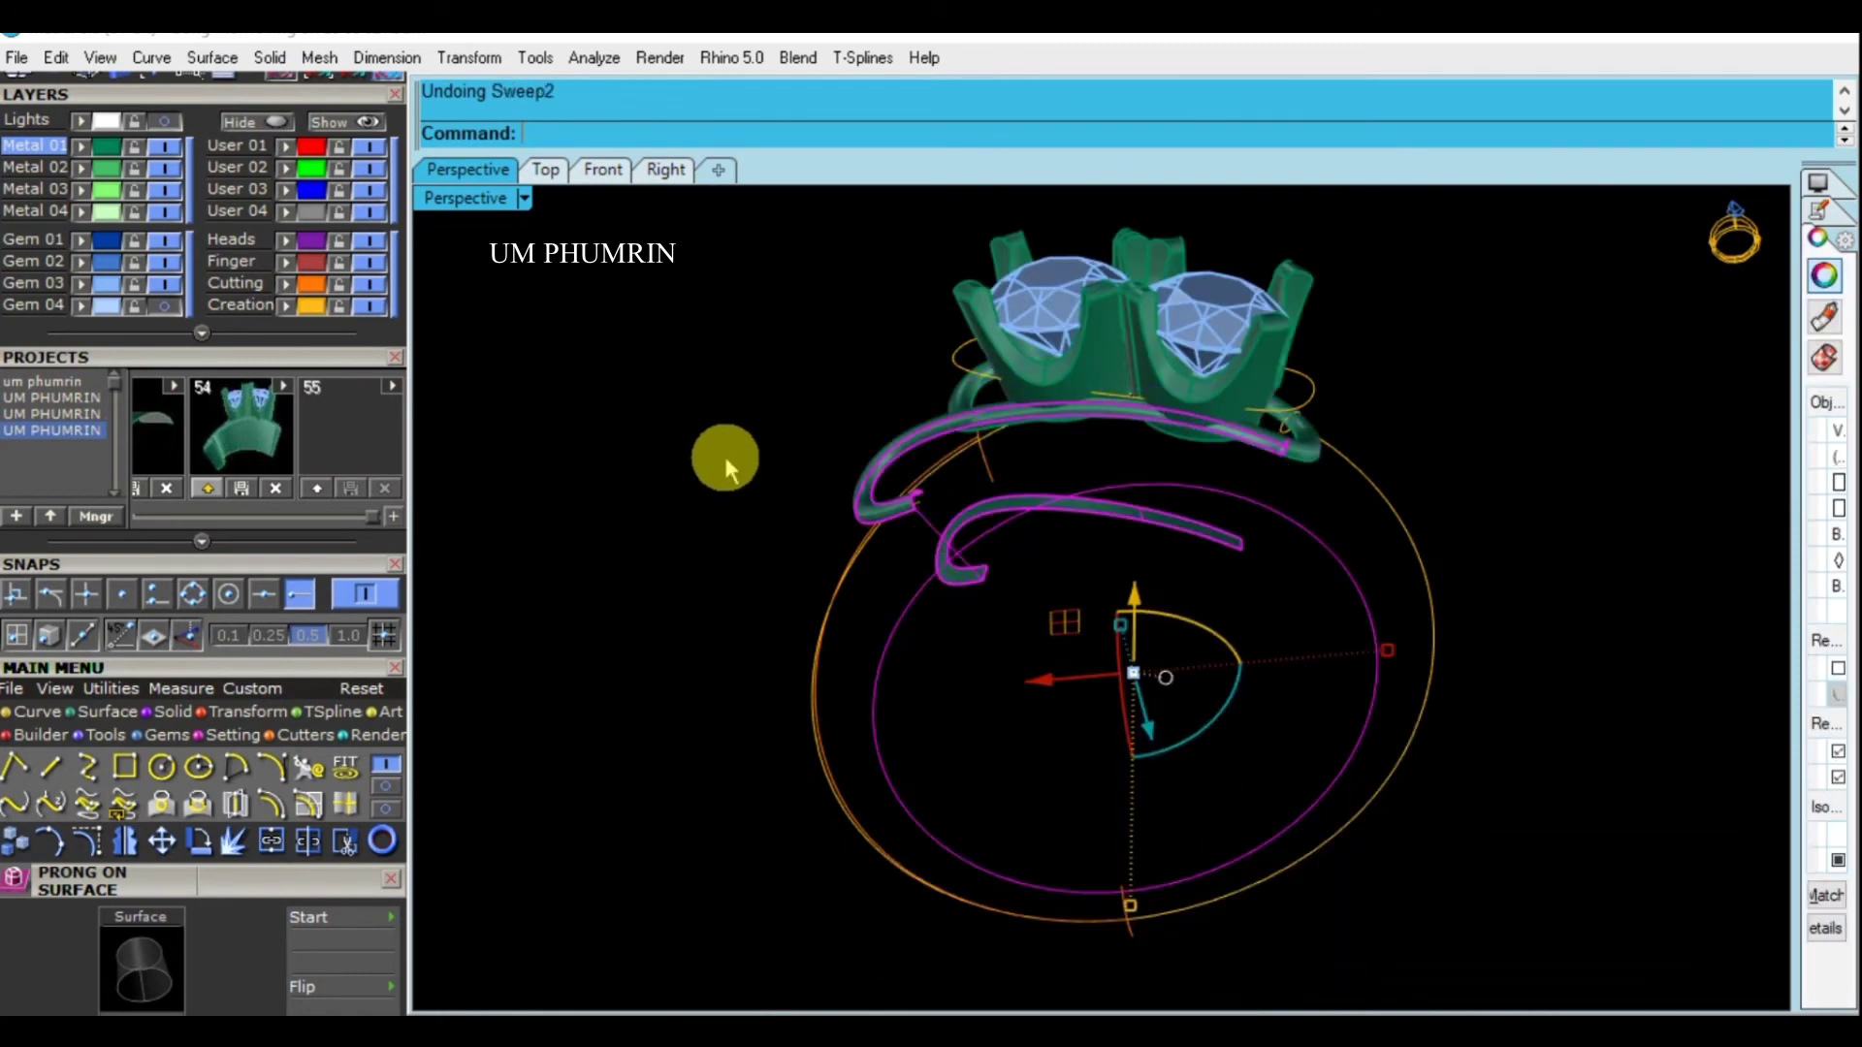
pyautogui.hotkey('ctrl', 'z')
pyautogui.hotkey('ctrl', 'z')
pyautogui.hotkey('ctrl', 'z')
pyautogui.hotkey('ctrl', 'z')
pyautogui.hotkey('ctrl', 'z')
# Show hidden objects and undo two more edits to restore the side stones and prongs
pyautogui.hotkey('ctrl', 'z')
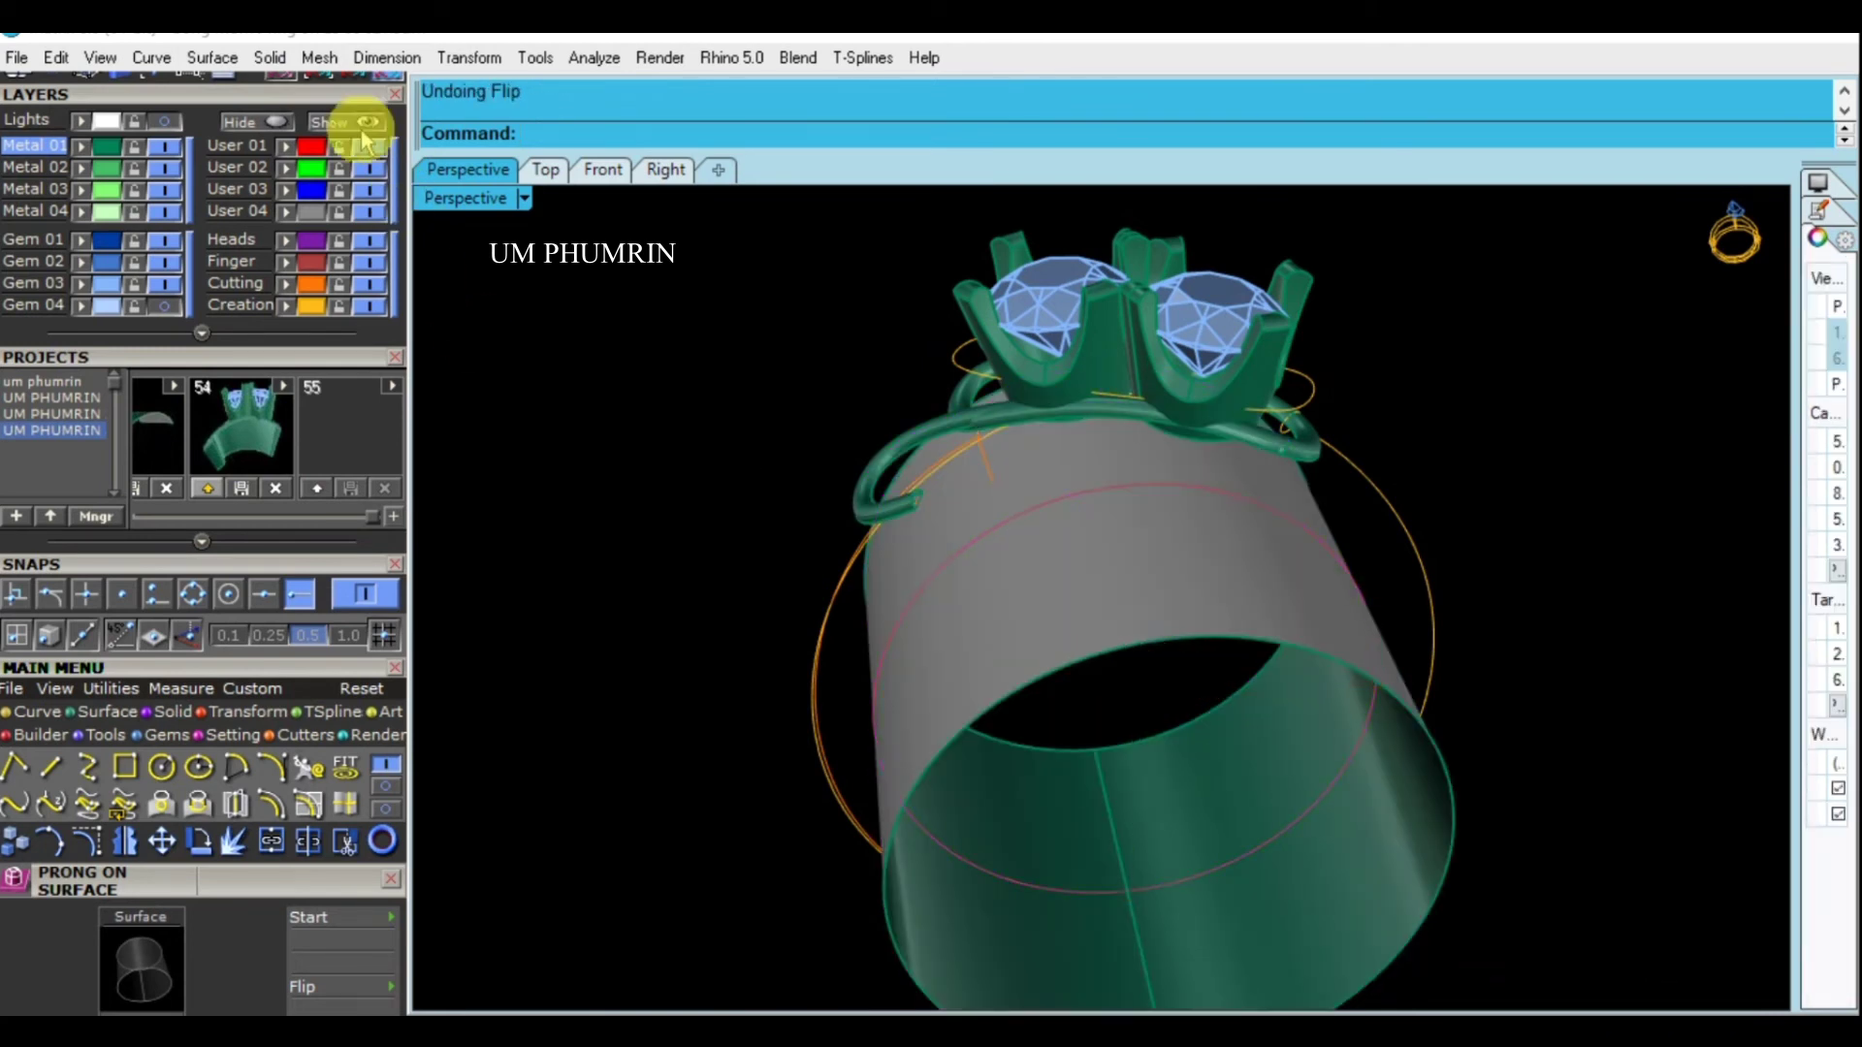
pyautogui.click(362, 123)
pyautogui.hotkey('ctrl', 'z')
pyautogui.hotkey('ctrl', 'z')
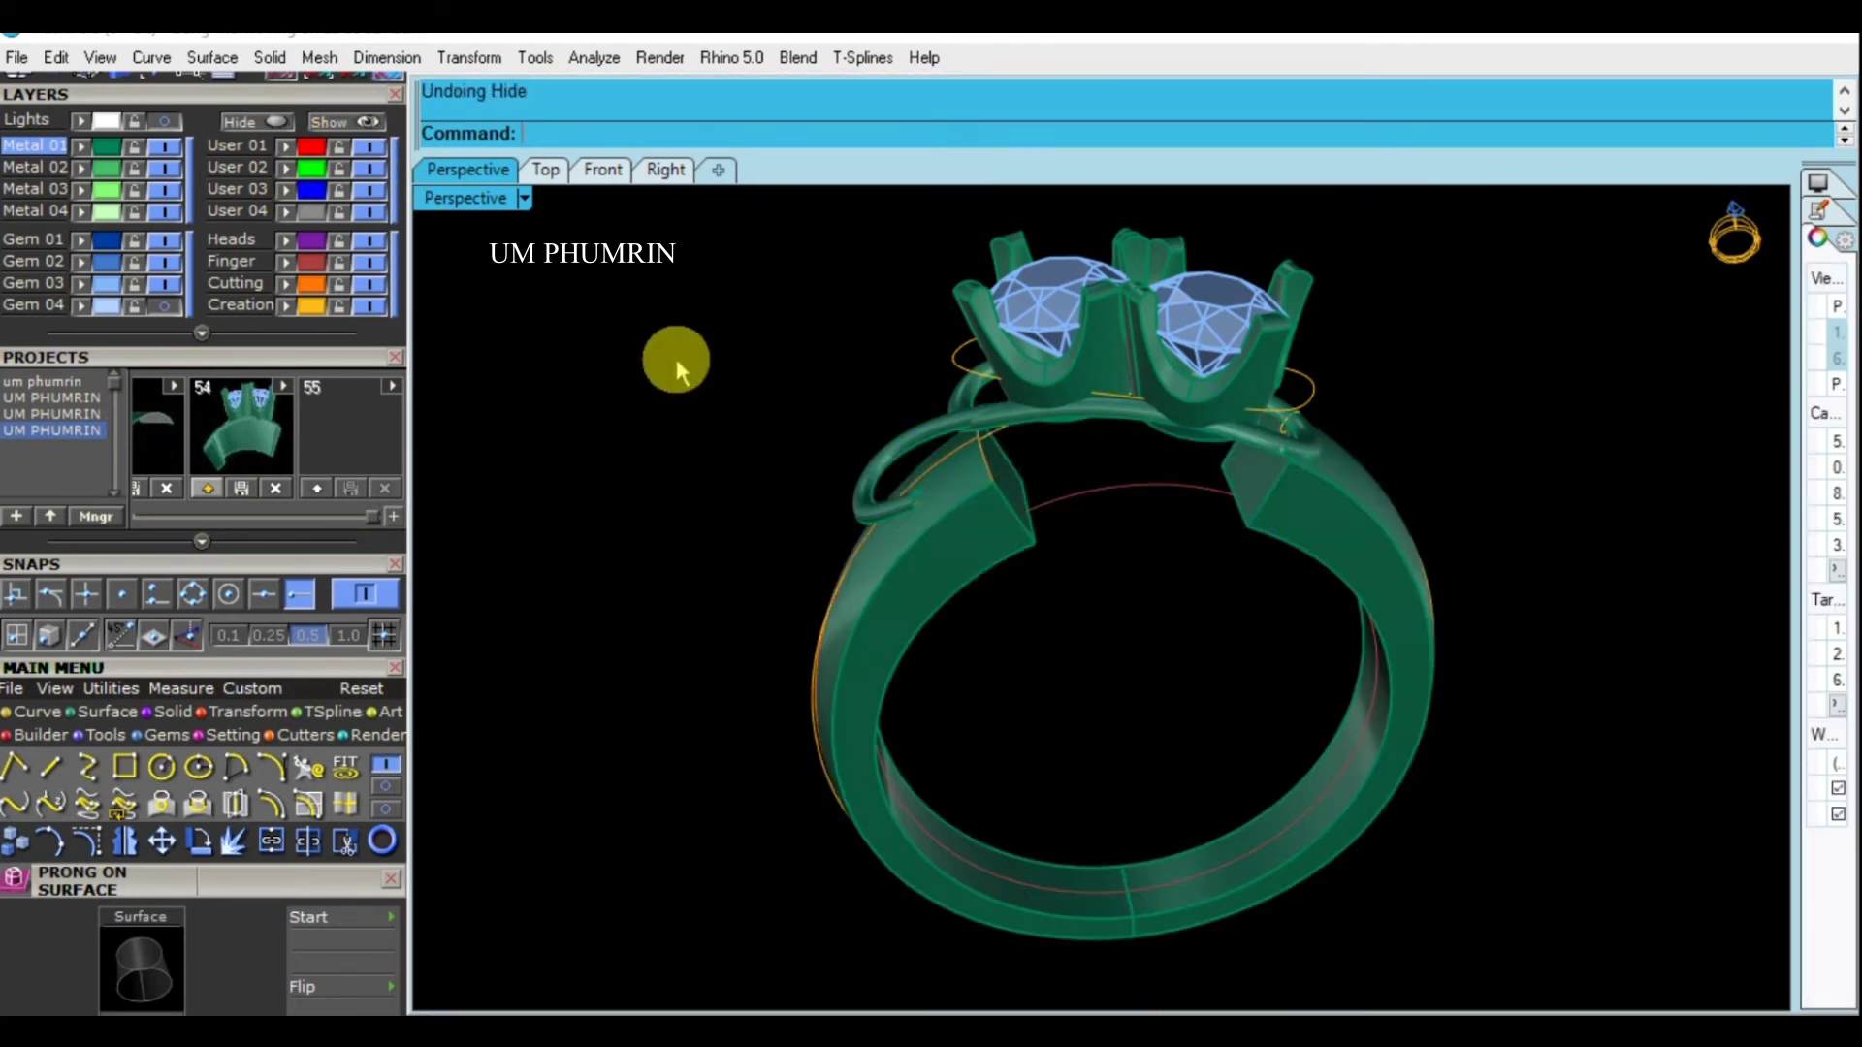
pyautogui.hotkey('ctrl', 'z')
pyautogui.hotkey('ctrl', 'z')
pyautogui.hotkey('ctrl', 'z')
pyautogui.moveTo(666, 353)
pyautogui.mouseDown(button='right')
pyautogui.moveTo(1163, 532)
pyautogui.moveTo(951, 544)
pyautogui.moveTo(1115, 489)
pyautogui.moveTo(869, 498)
pyautogui.mouseUp(button='right')
# Save another project version and delete the piece sitting on top of the ring
pyautogui.scroll(3, 970, 538)
pyautogui.hotkey('ctrl', 'a')
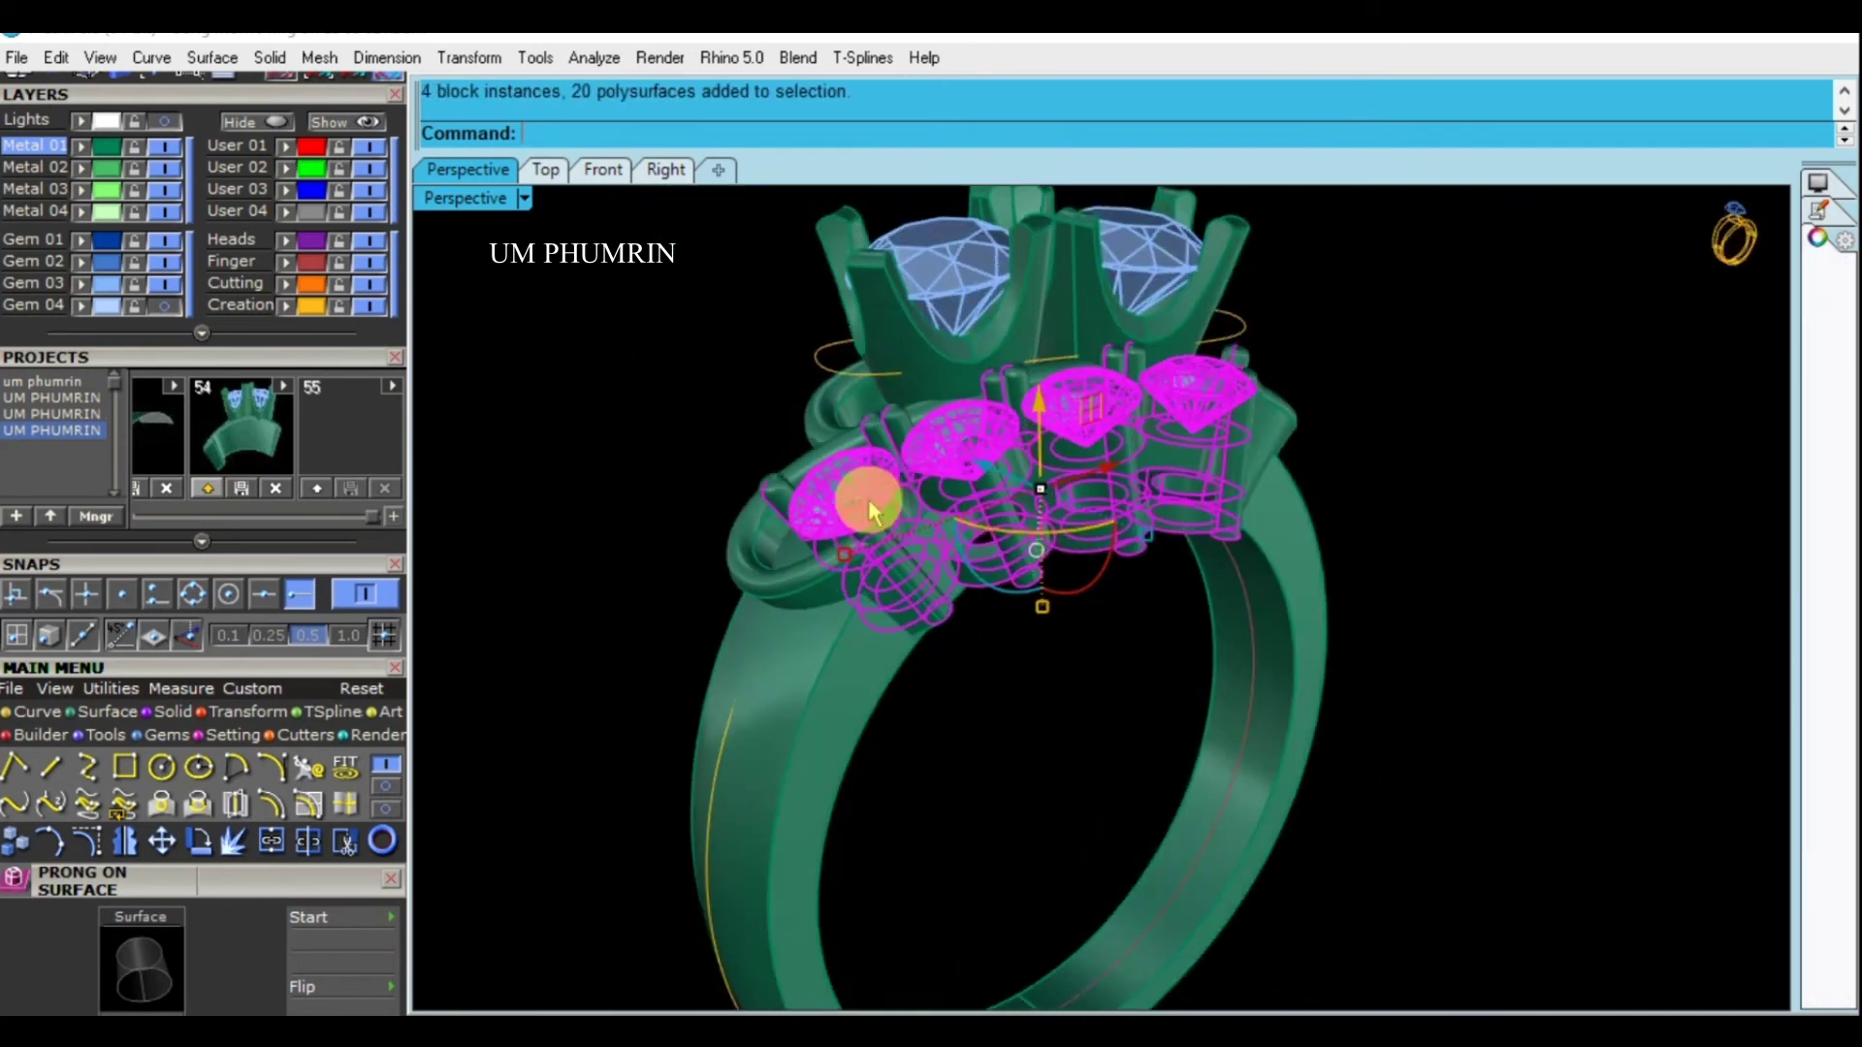
pyautogui.click(630, 508)
pyautogui.scroll(-3, 948, 507)
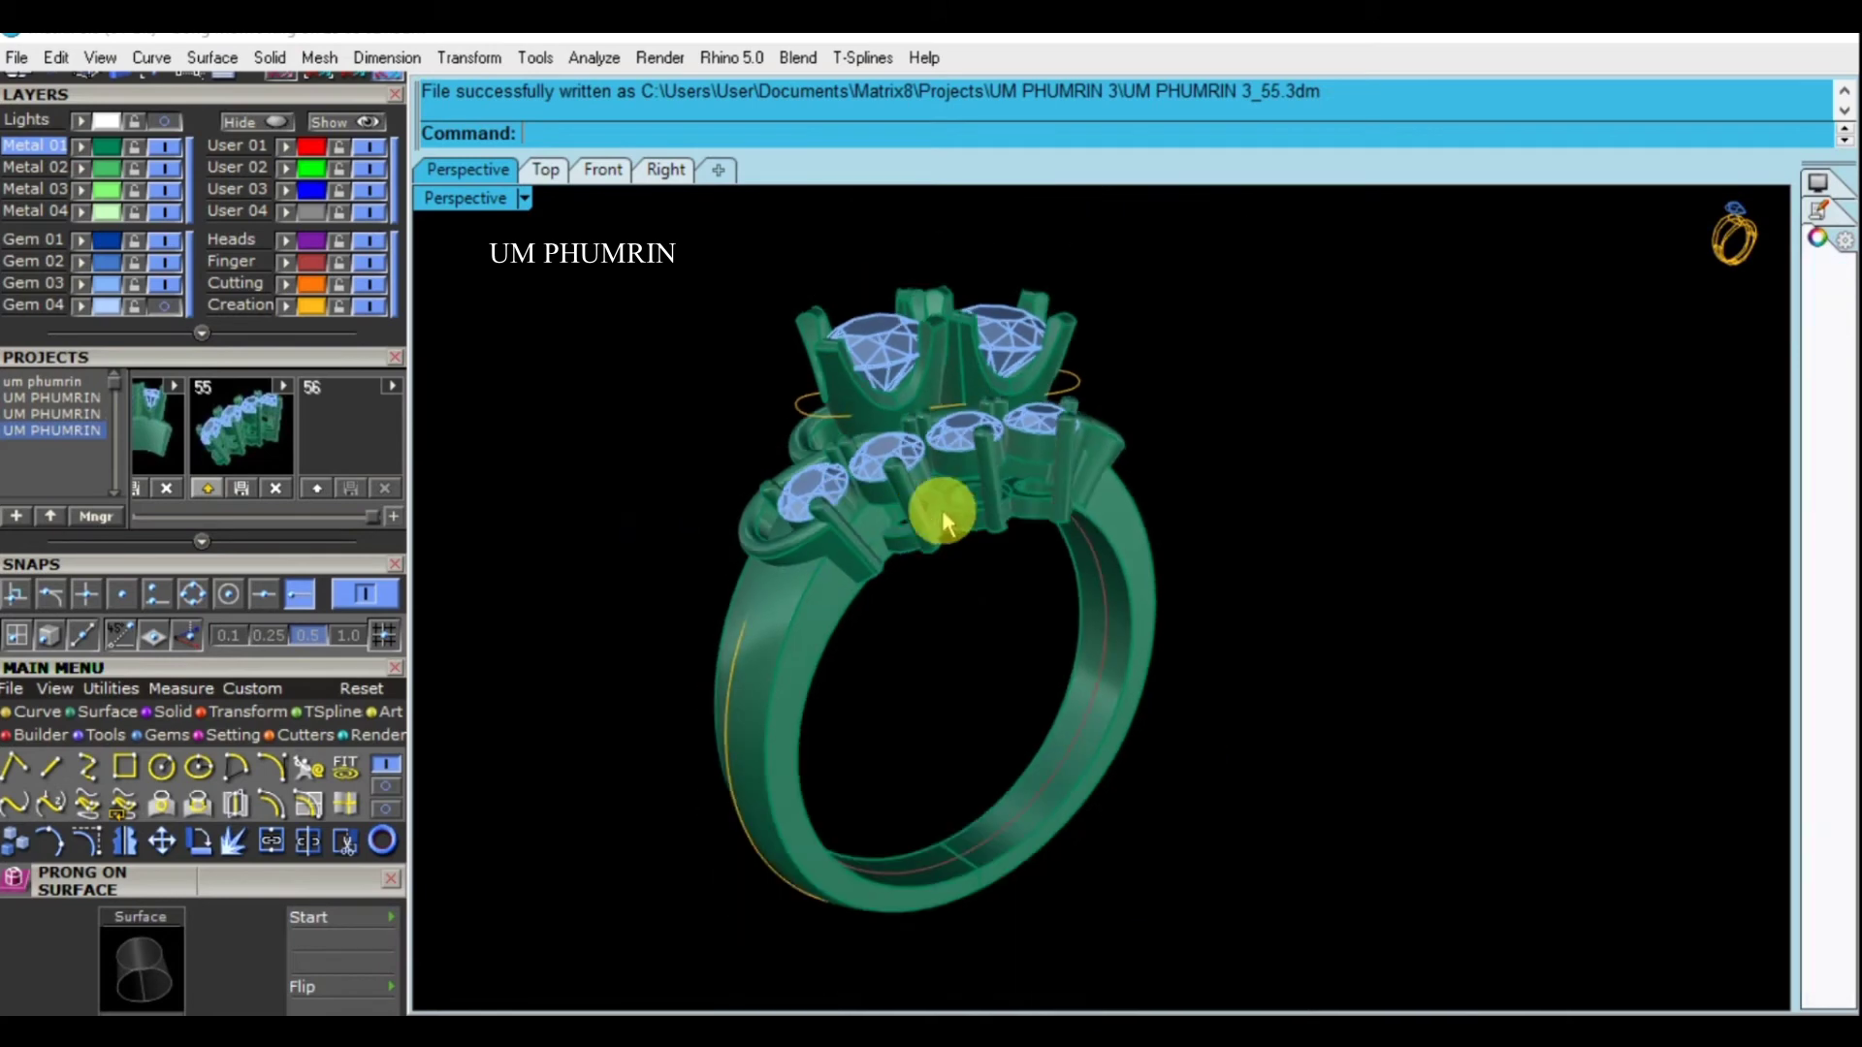
pyautogui.moveTo(914, 582)
pyautogui.mouseDown(button='right')
pyautogui.moveTo(1247, 607)
pyautogui.moveTo(1290, 550)
pyautogui.mouseUp(button='right')
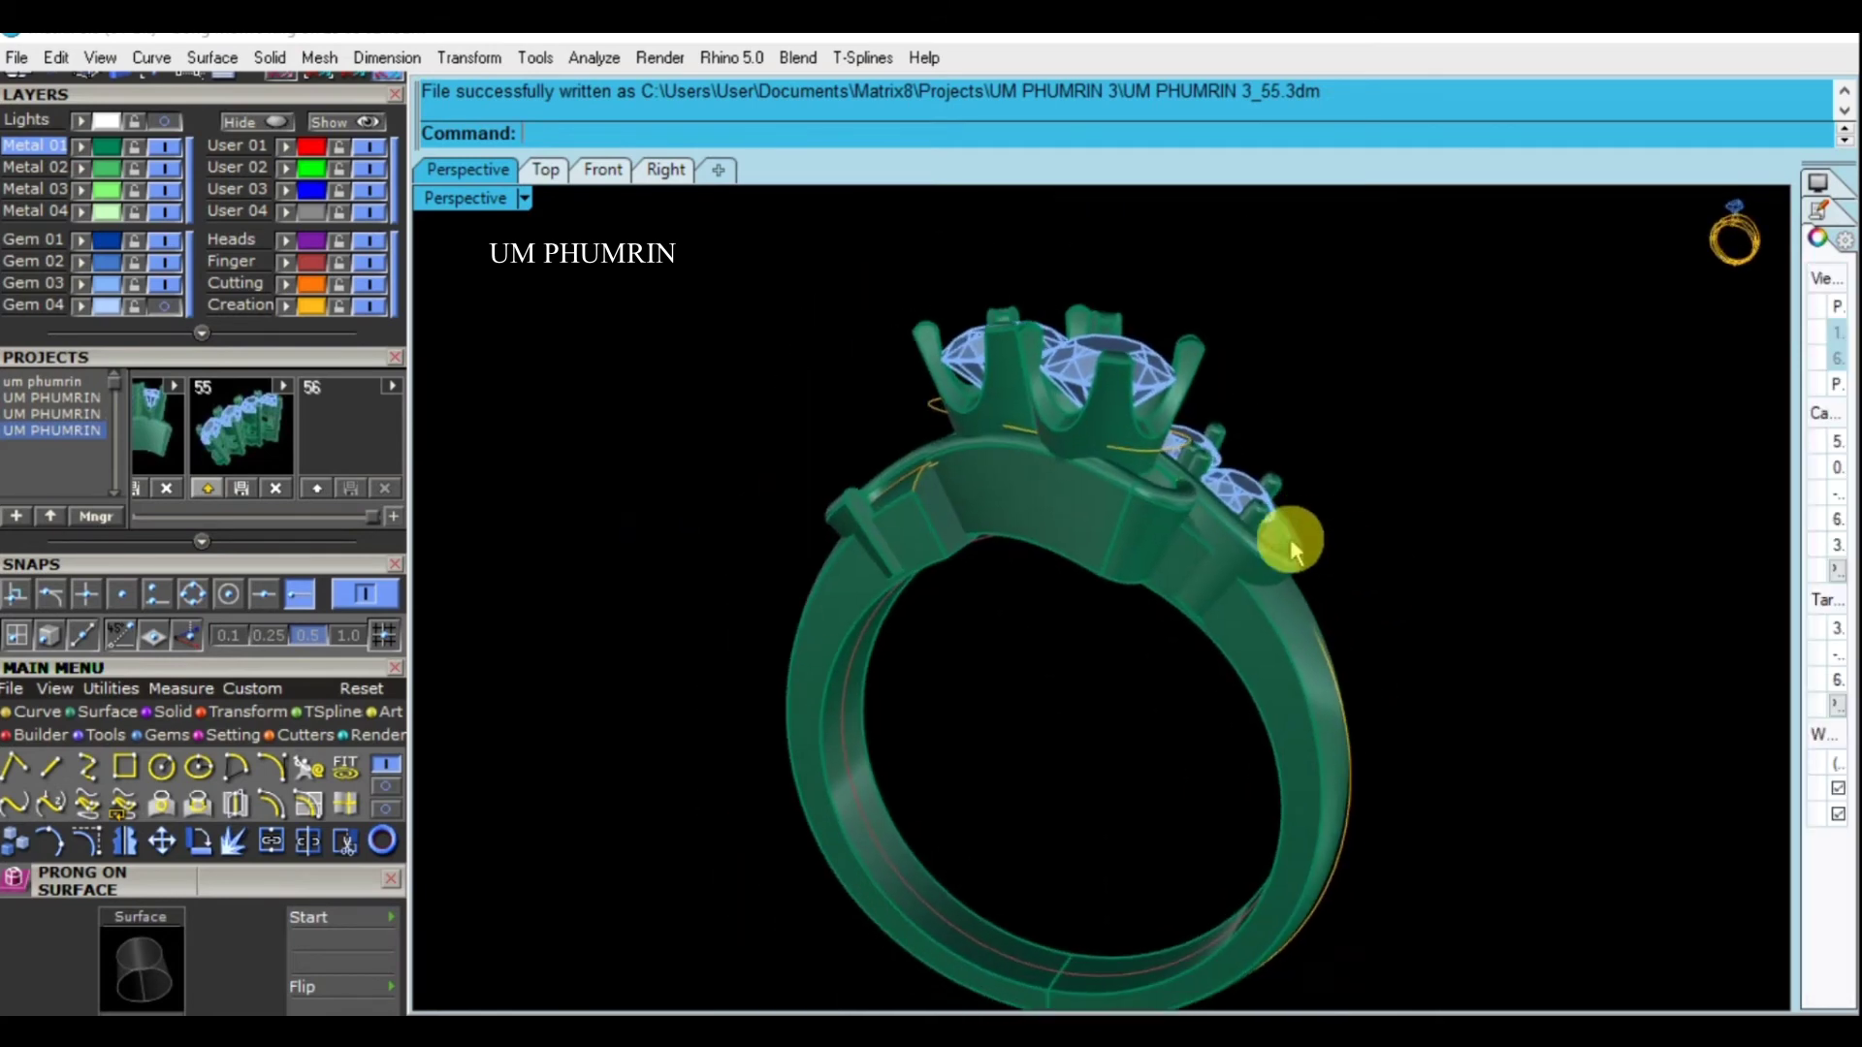
pyautogui.click(1067, 514)
pyautogui.scroll(2, 1206, 553)
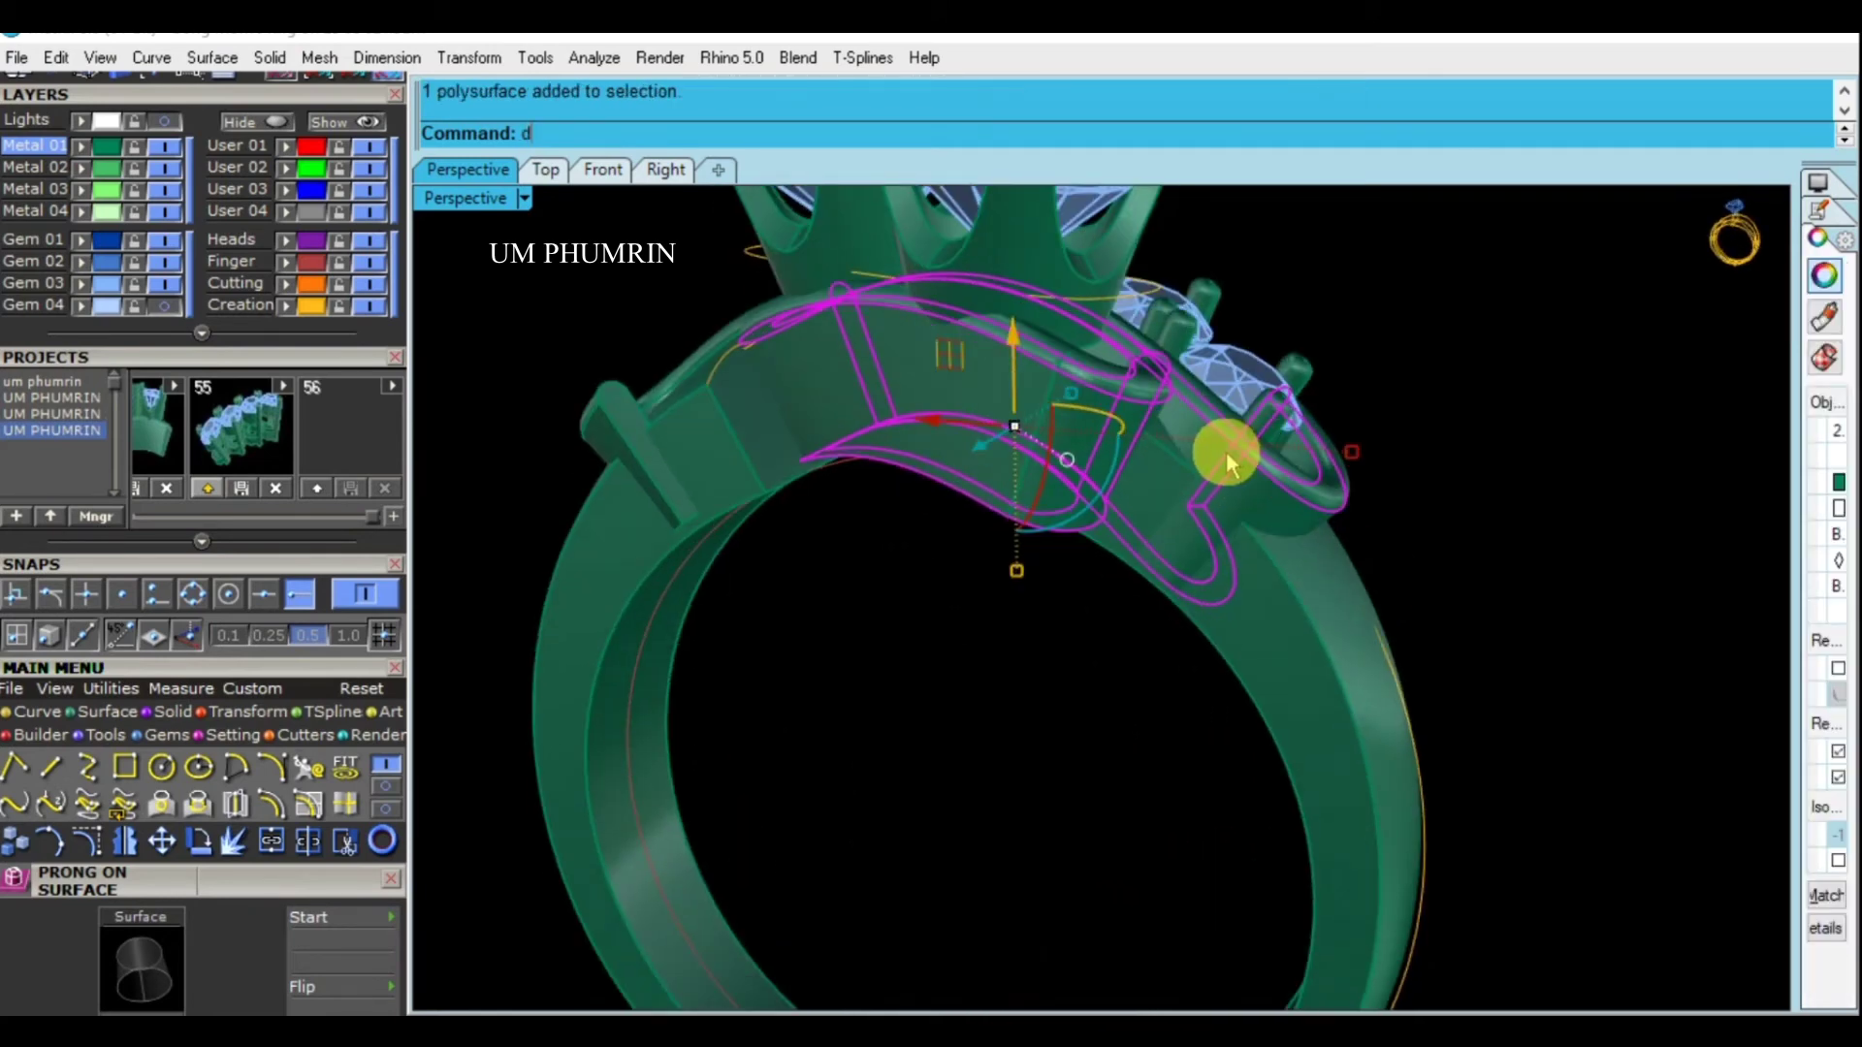
pyautogui.press('Delete')
pyautogui.scroll(-2, 1226, 451)
# Try importing the saved head in the Front view, then undo the import
pyautogui.moveTo(1217, 475)
pyautogui.mouseDown(button='right')
pyautogui.moveTo(1363, 439)
pyautogui.moveTo(1345, 466)
pyautogui.mouseUp(button='right')
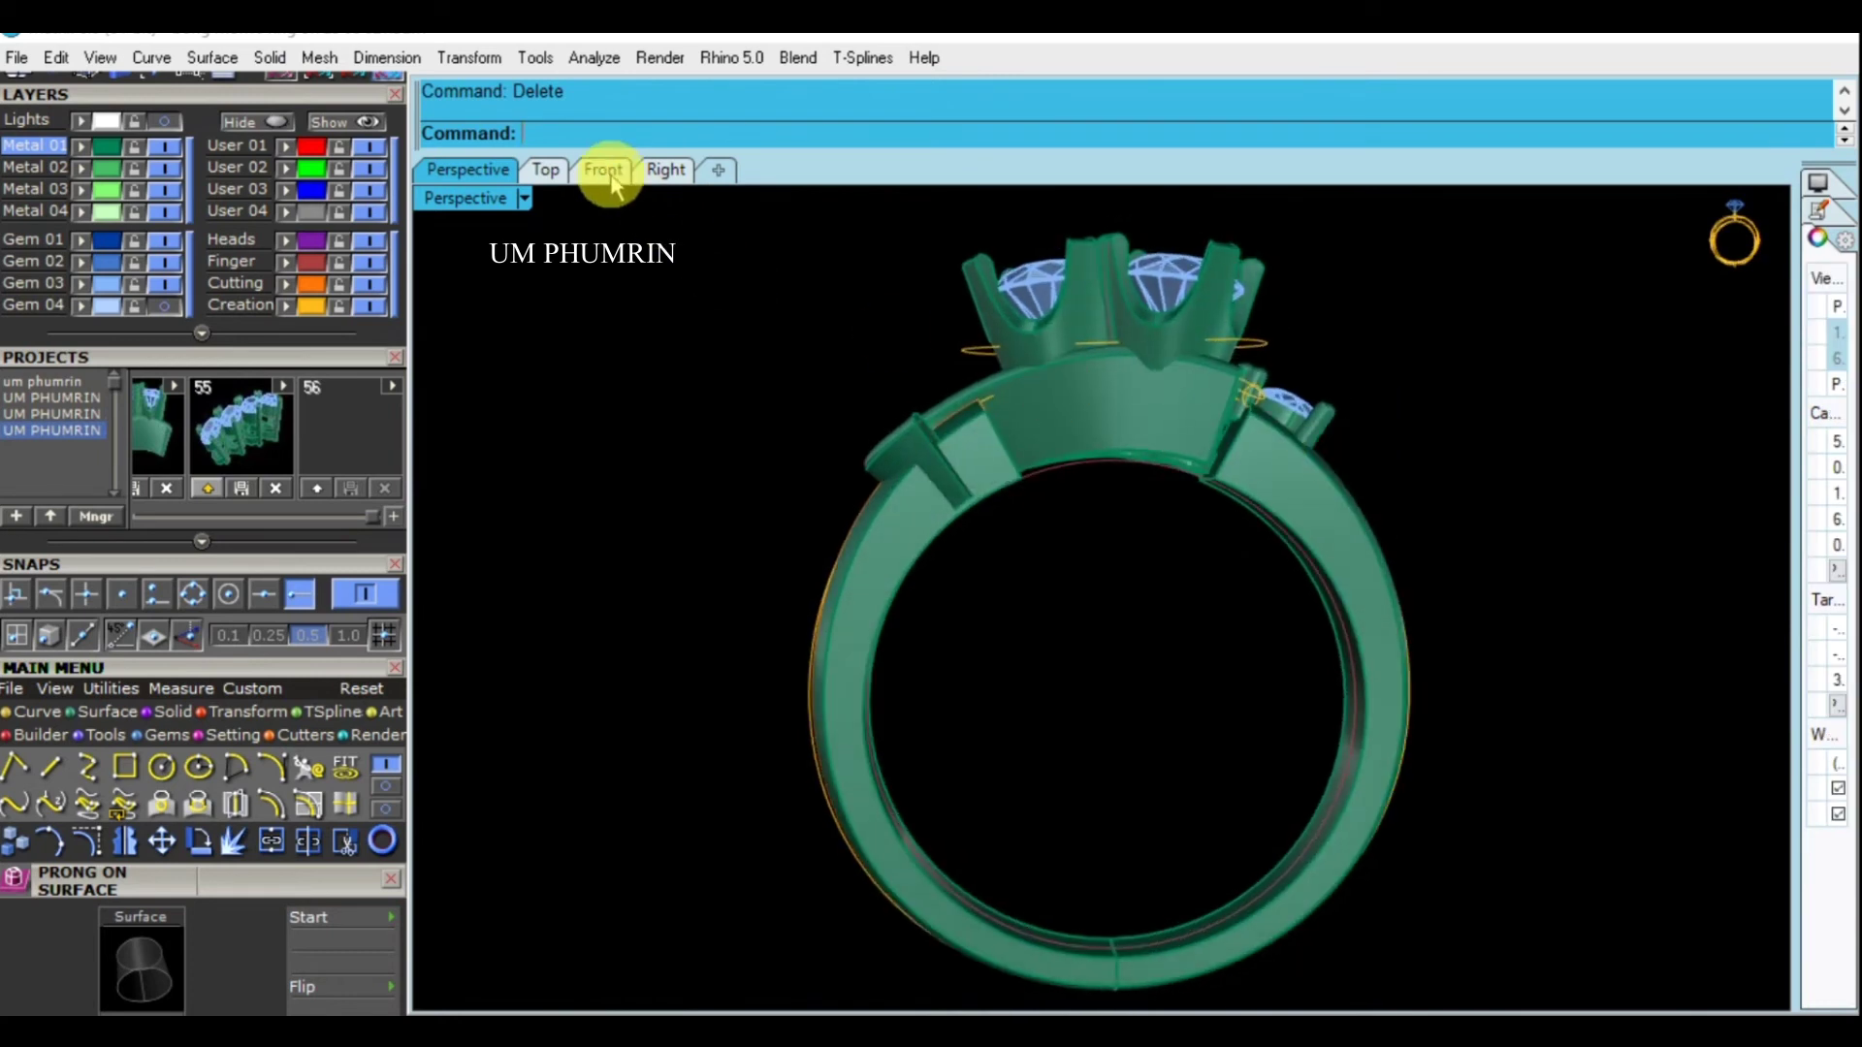
pyautogui.click(605, 173)
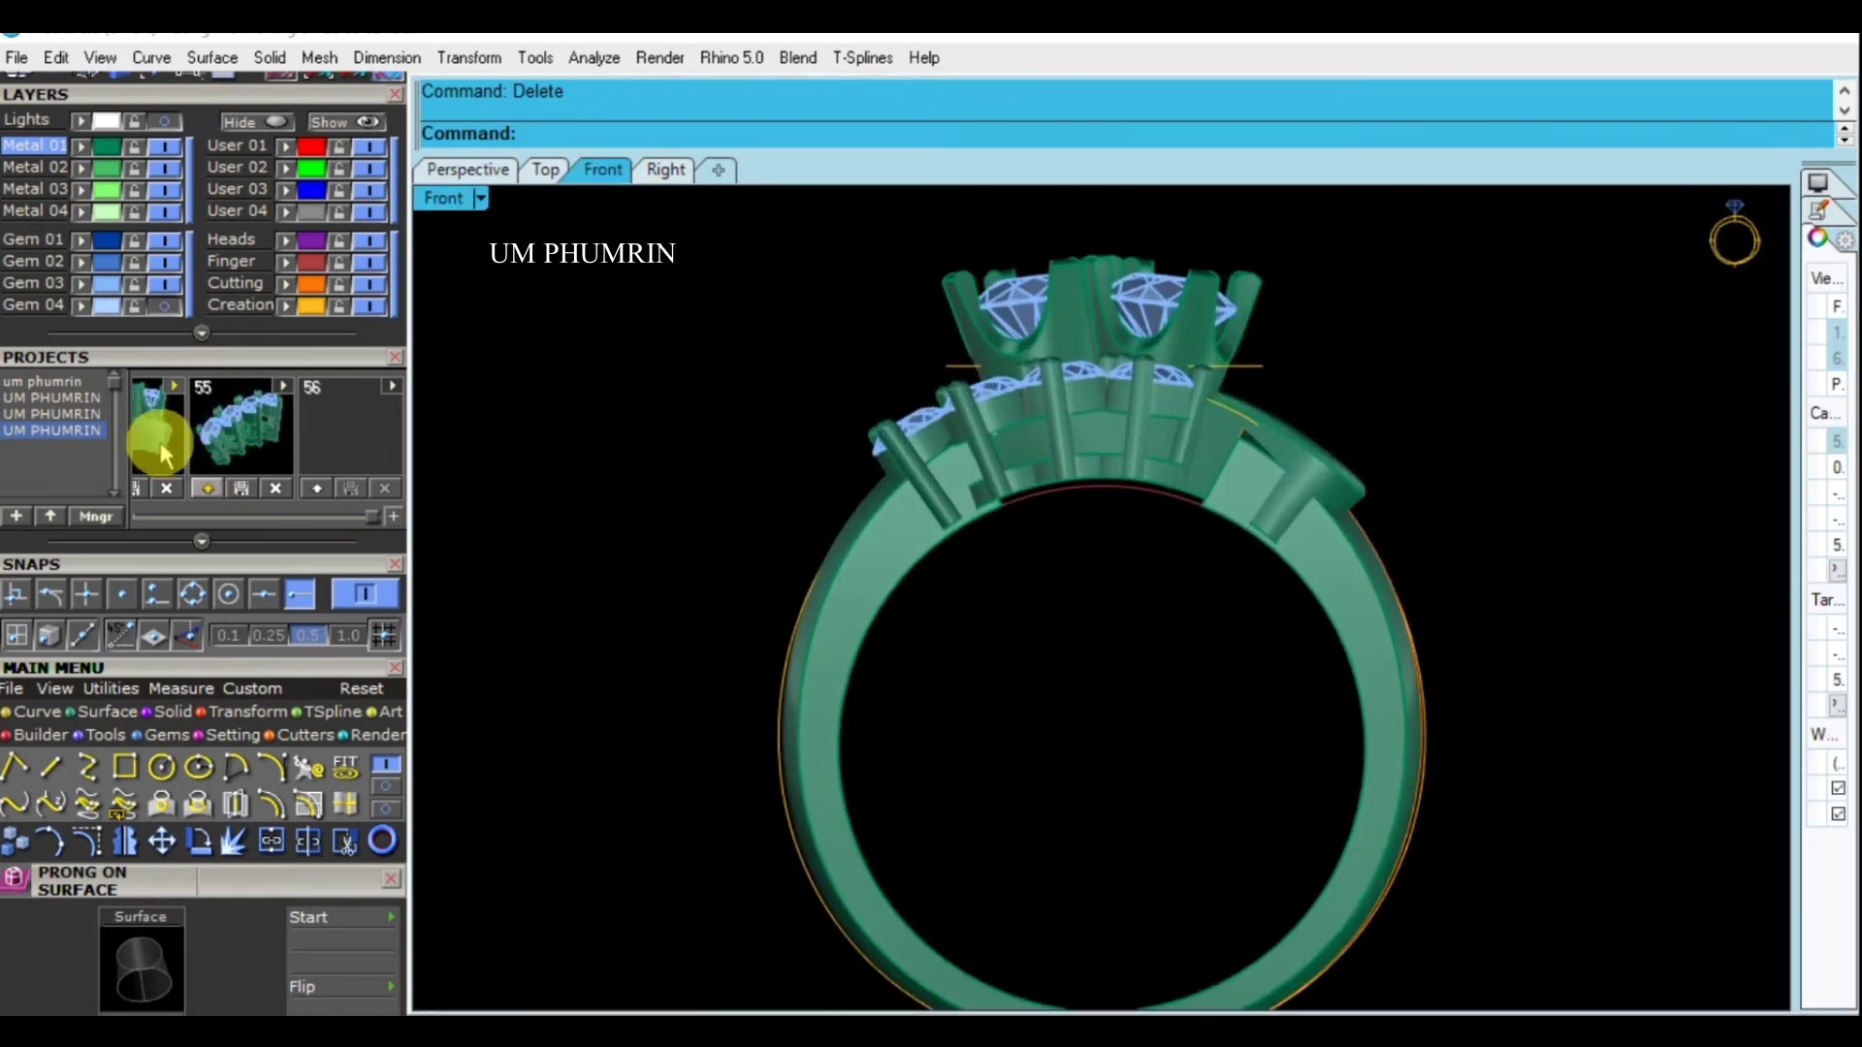
pyautogui.moveTo(162, 453); pyautogui.dragTo(947, 481)
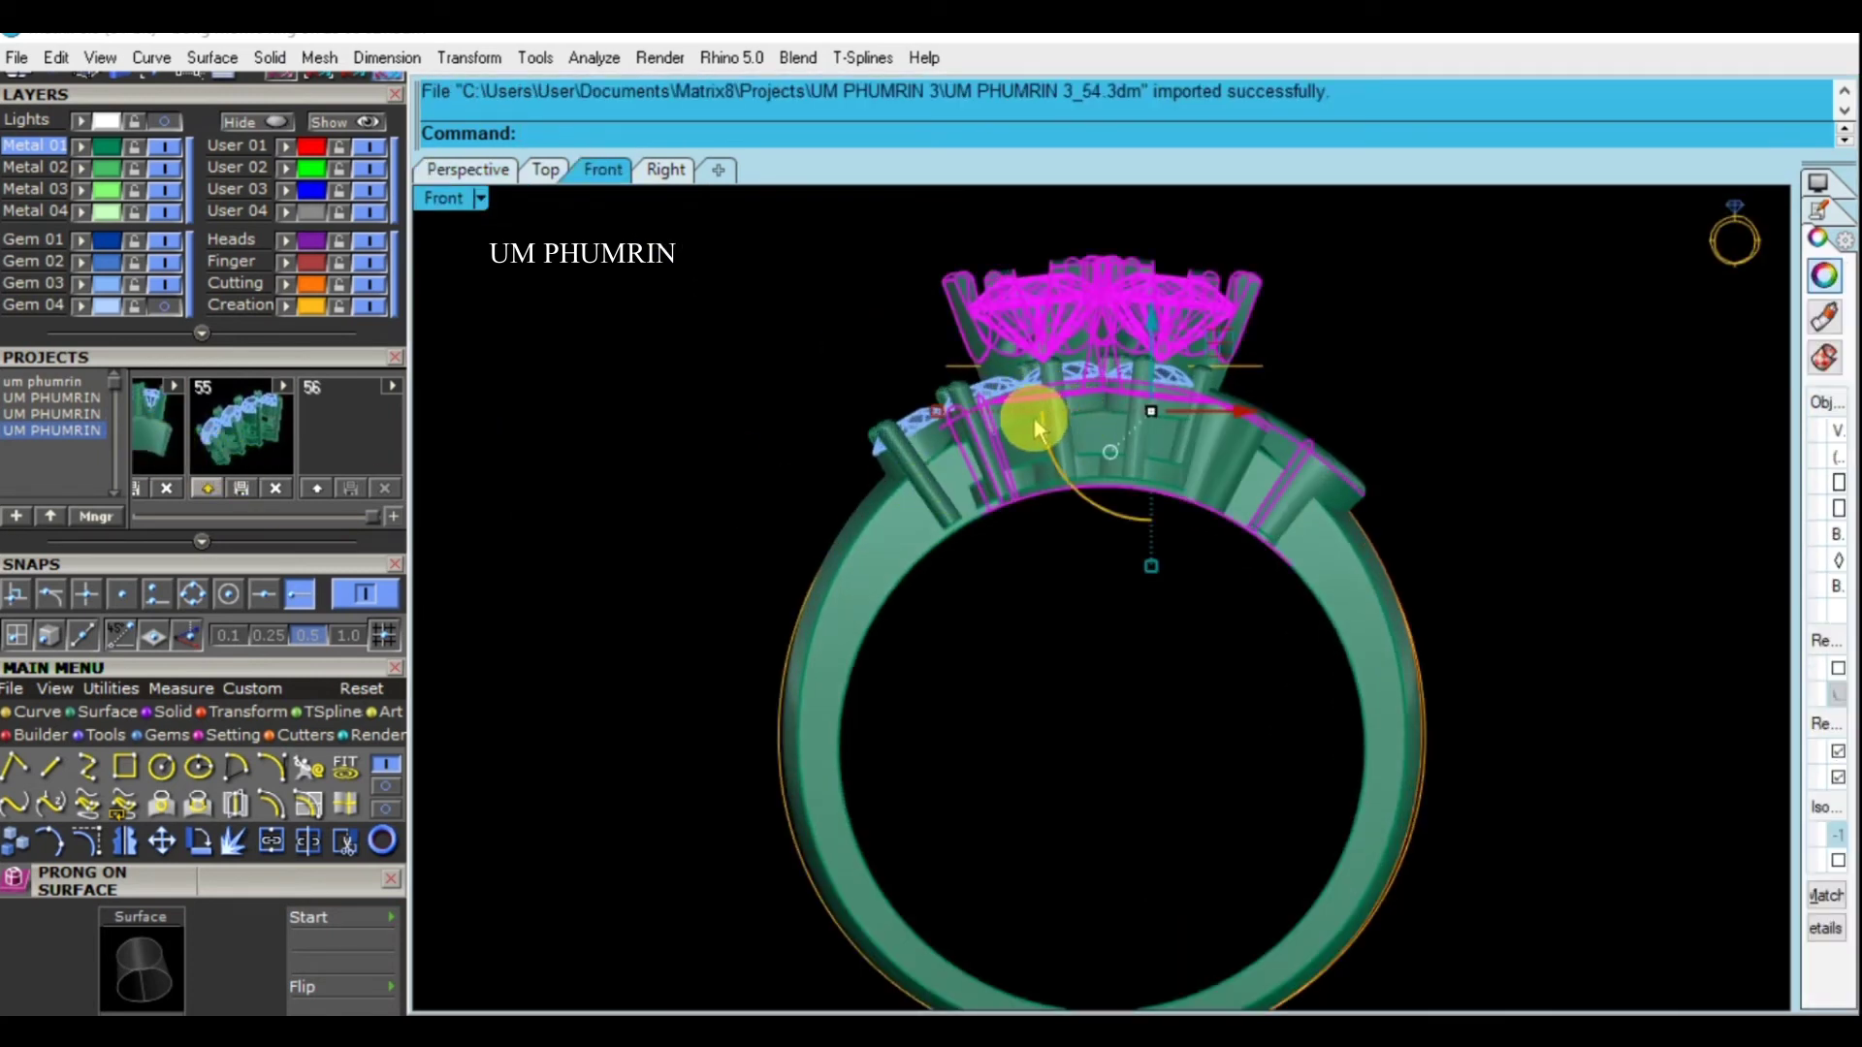
pyautogui.hotkey('ctrl', 'z')
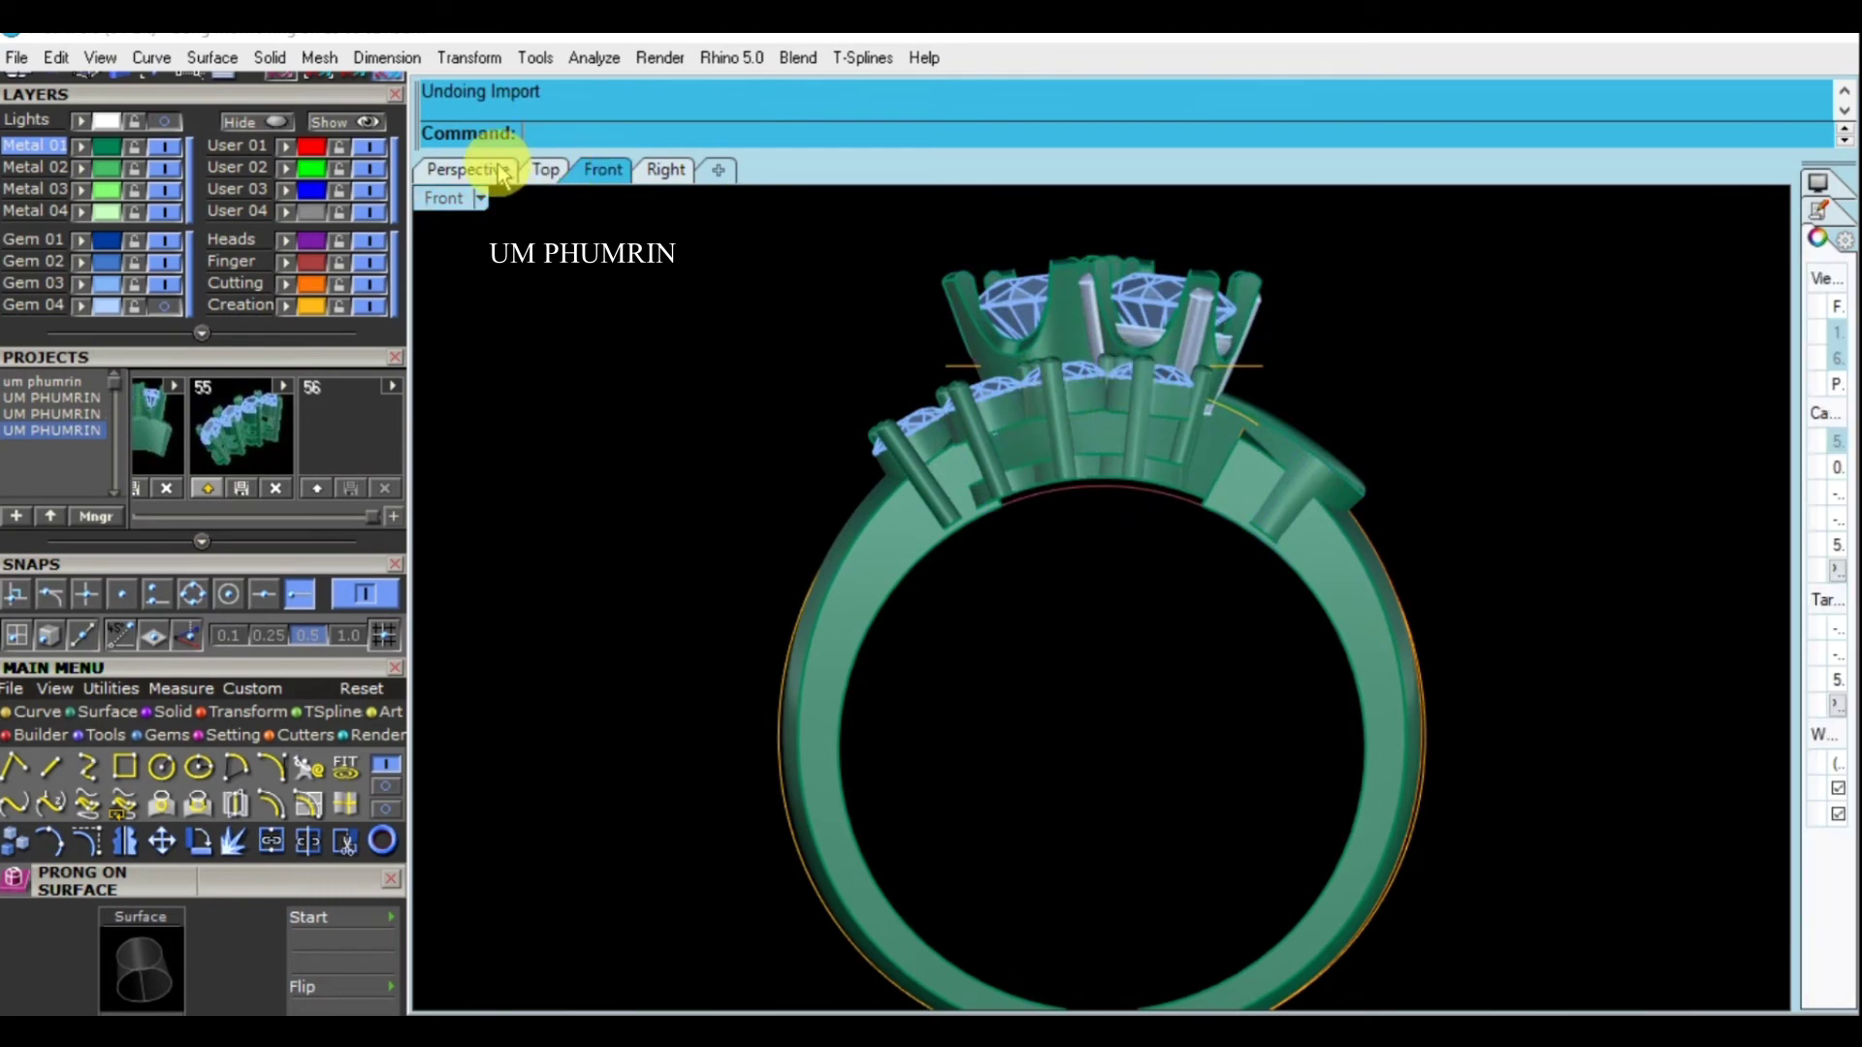
pyautogui.click(501, 174)
# Delete the old prong head with its gems and the raised band piece, then hide the Finger layer
pyautogui.click(1009, 349)
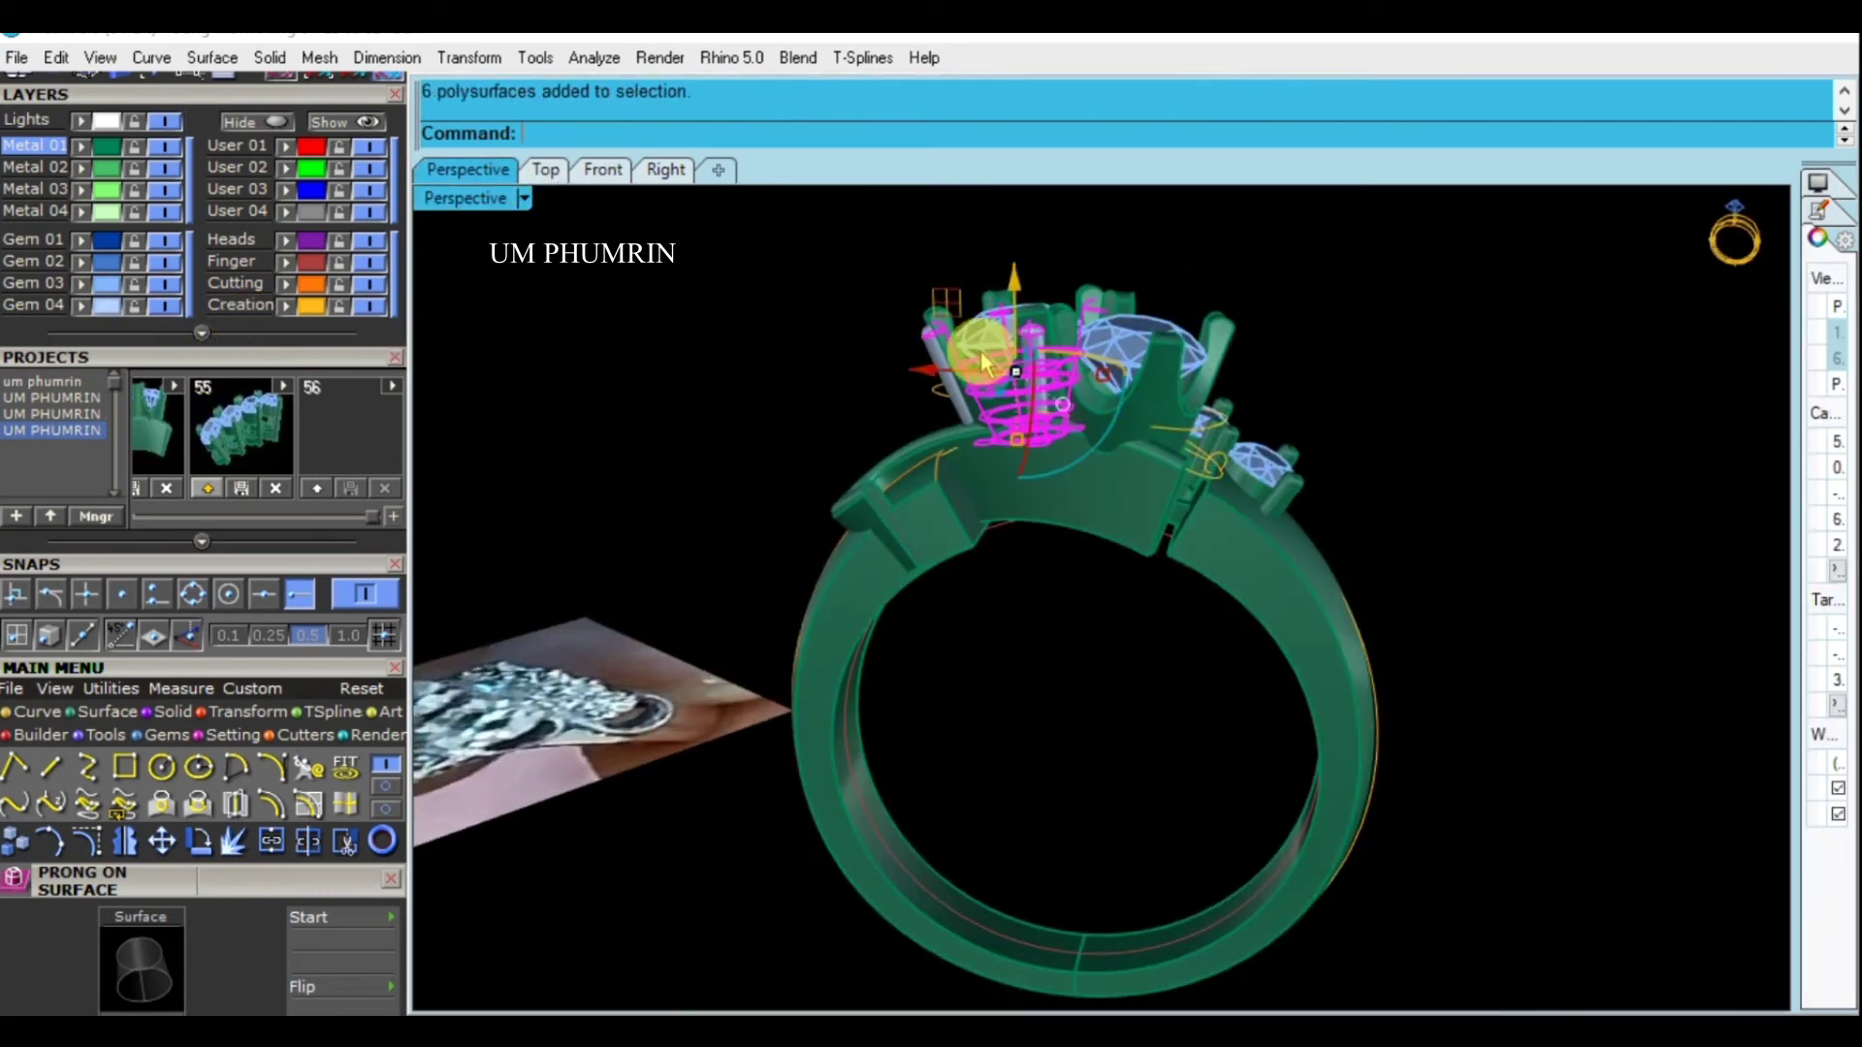
pyautogui.moveTo(1114, 324); pyautogui.dragTo(1389, 326, button='right')
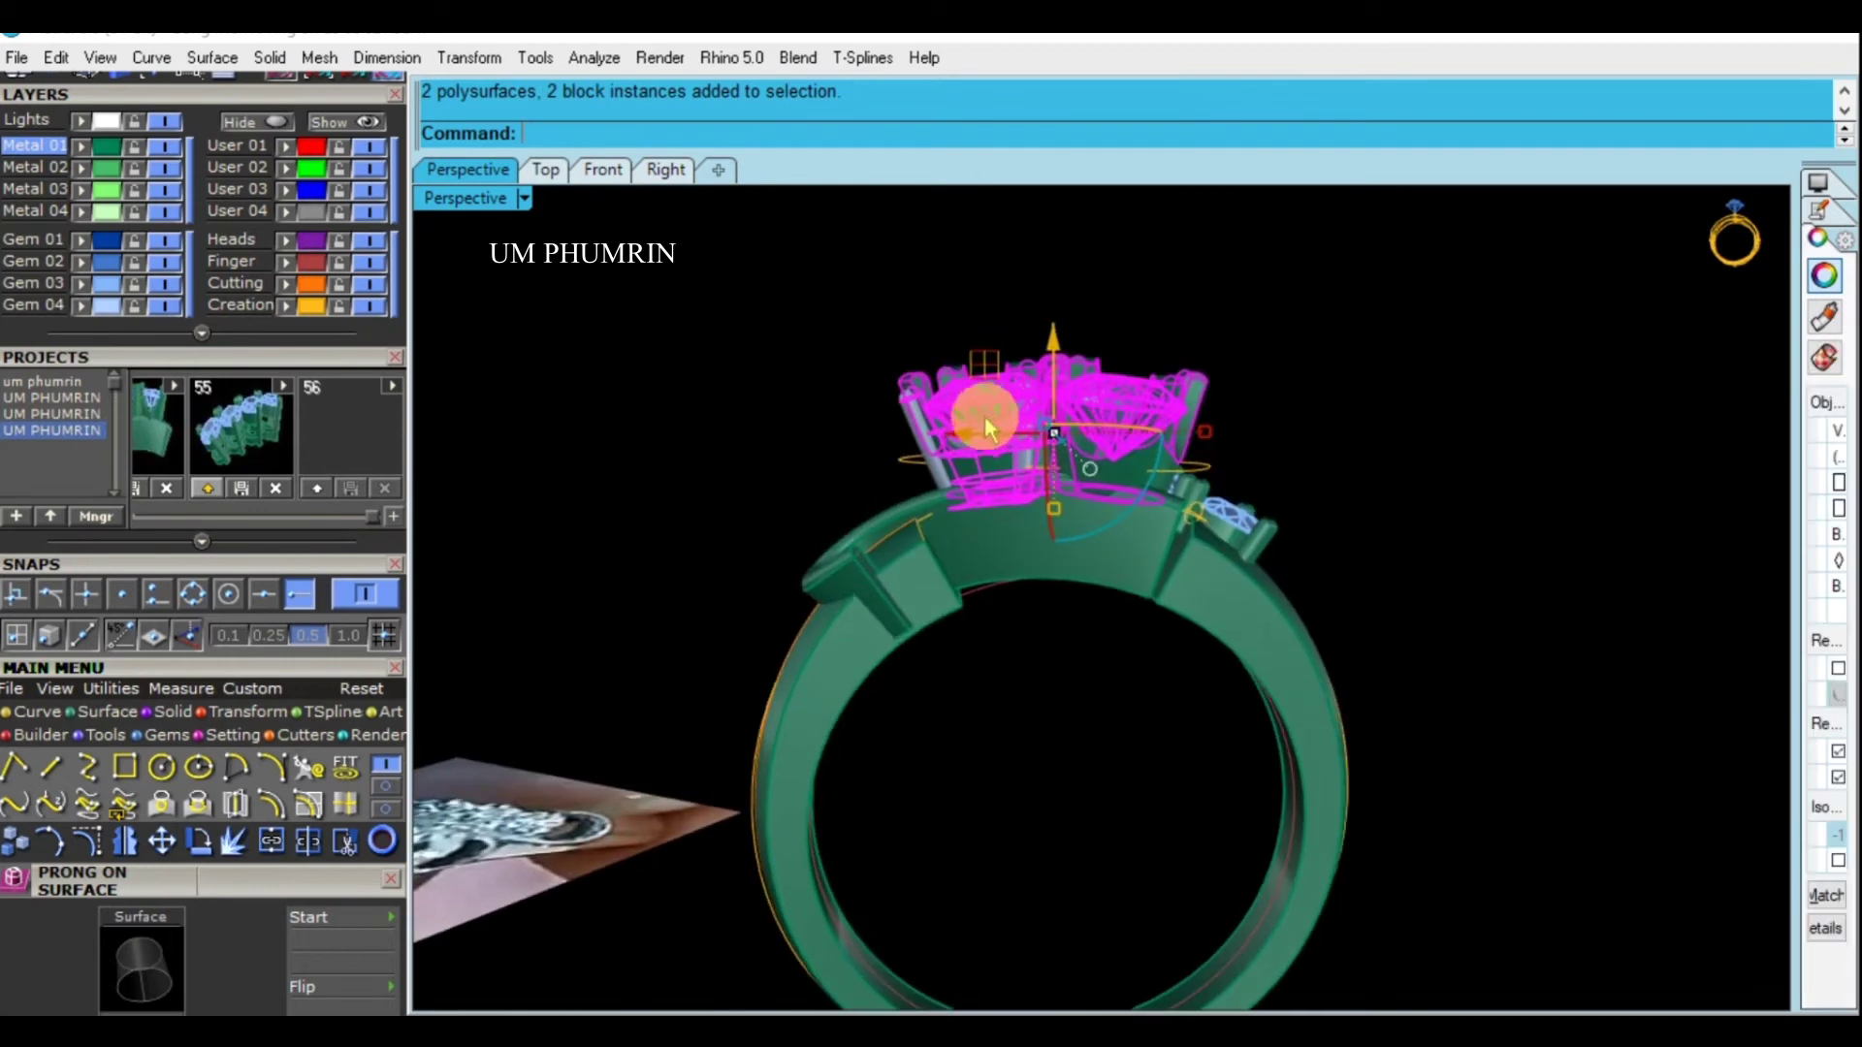
pyautogui.press('Delete')
pyautogui.moveTo(853, 399); pyautogui.dragTo(1022, 381, button='right')
pyautogui.click(1112, 417)
pyautogui.press('Delete')
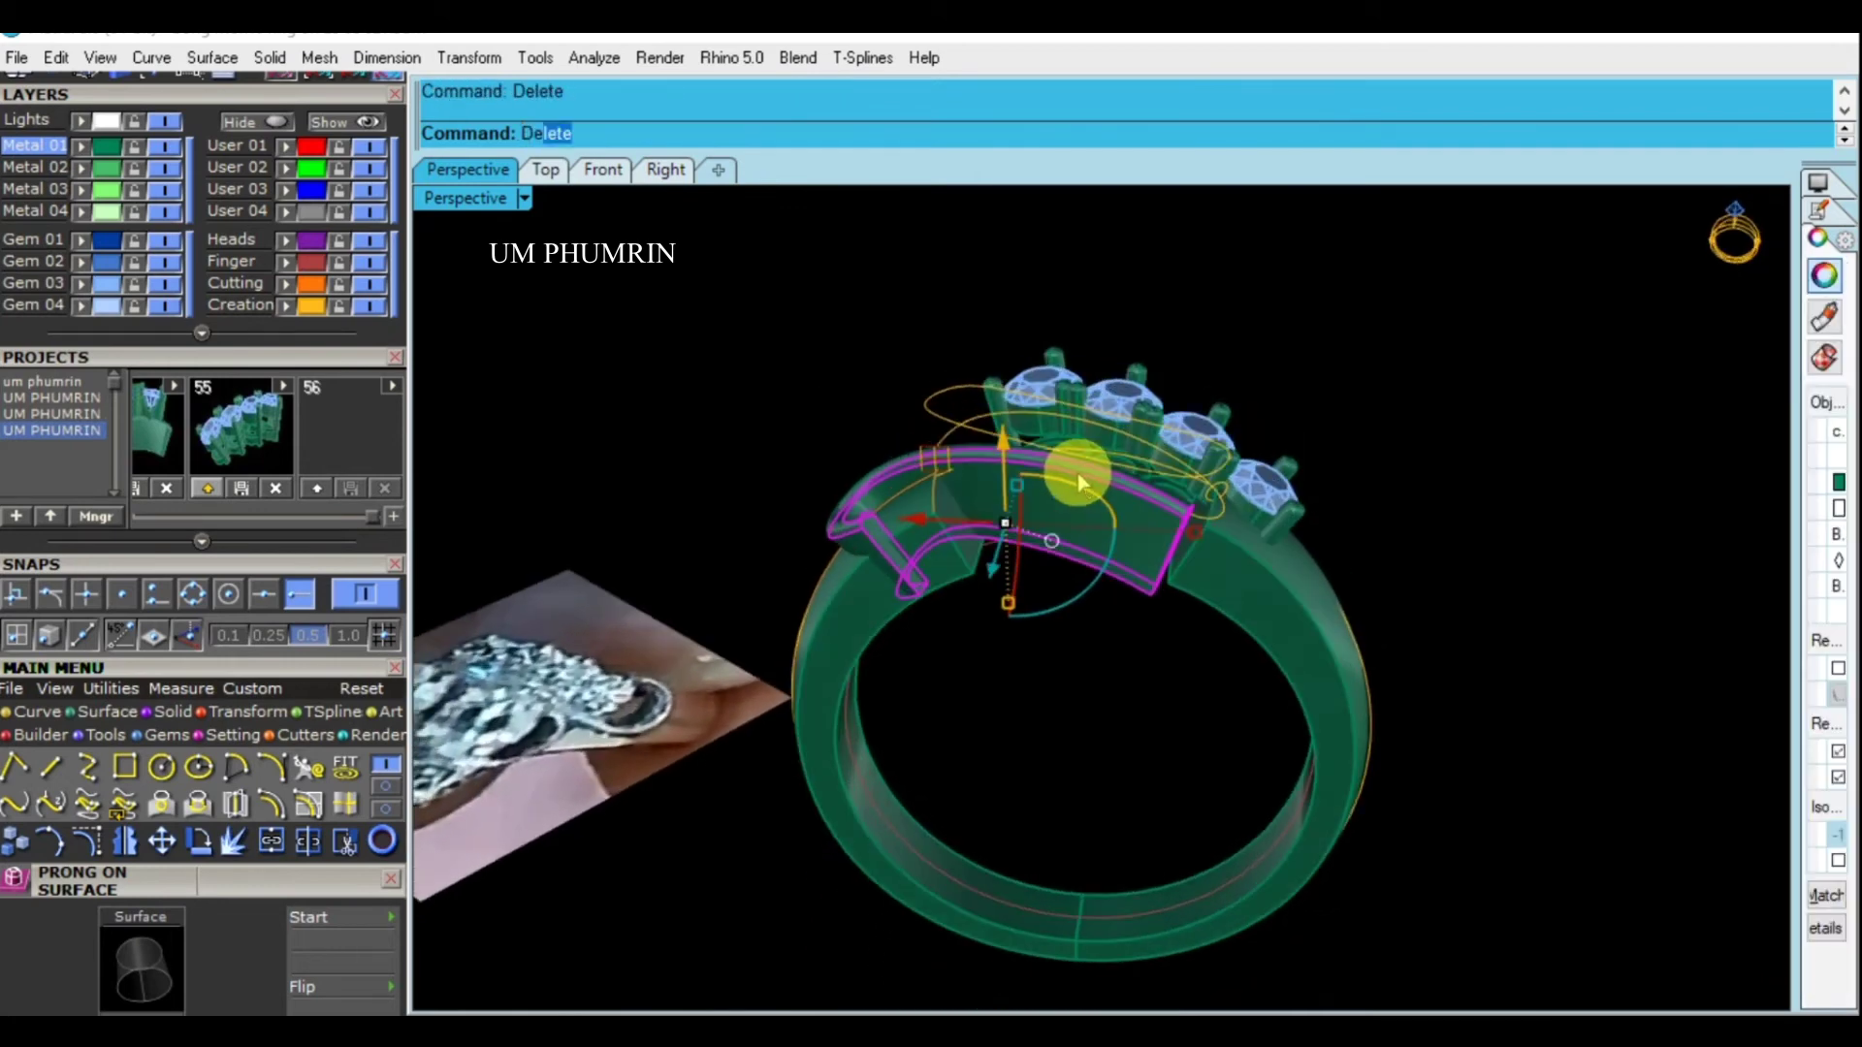
pyautogui.moveTo(1079, 474); pyautogui.dragTo(778, 484, button='right')
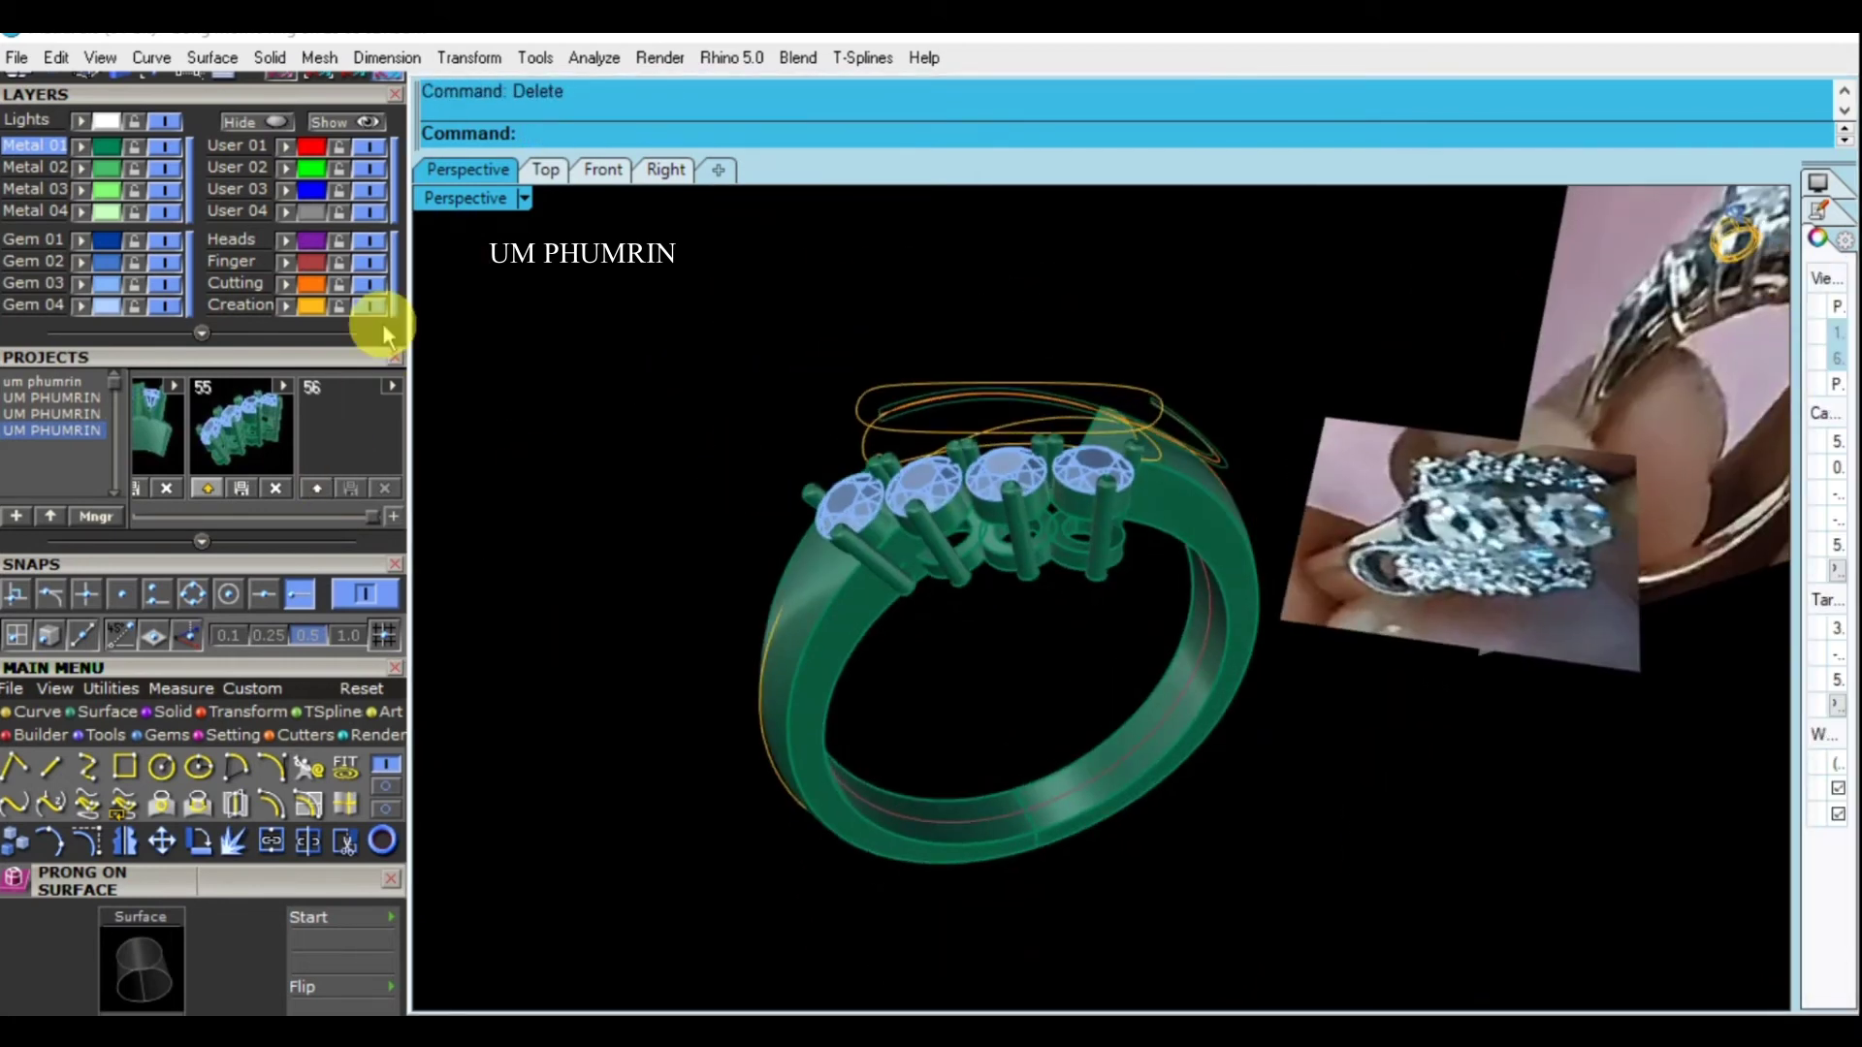
pyautogui.click(369, 263)
# Delete the curve above the ring and import project 54's two-stone head above the side stones
pyautogui.moveTo(685, 365); pyautogui.dragTo(566, 317, button='right')
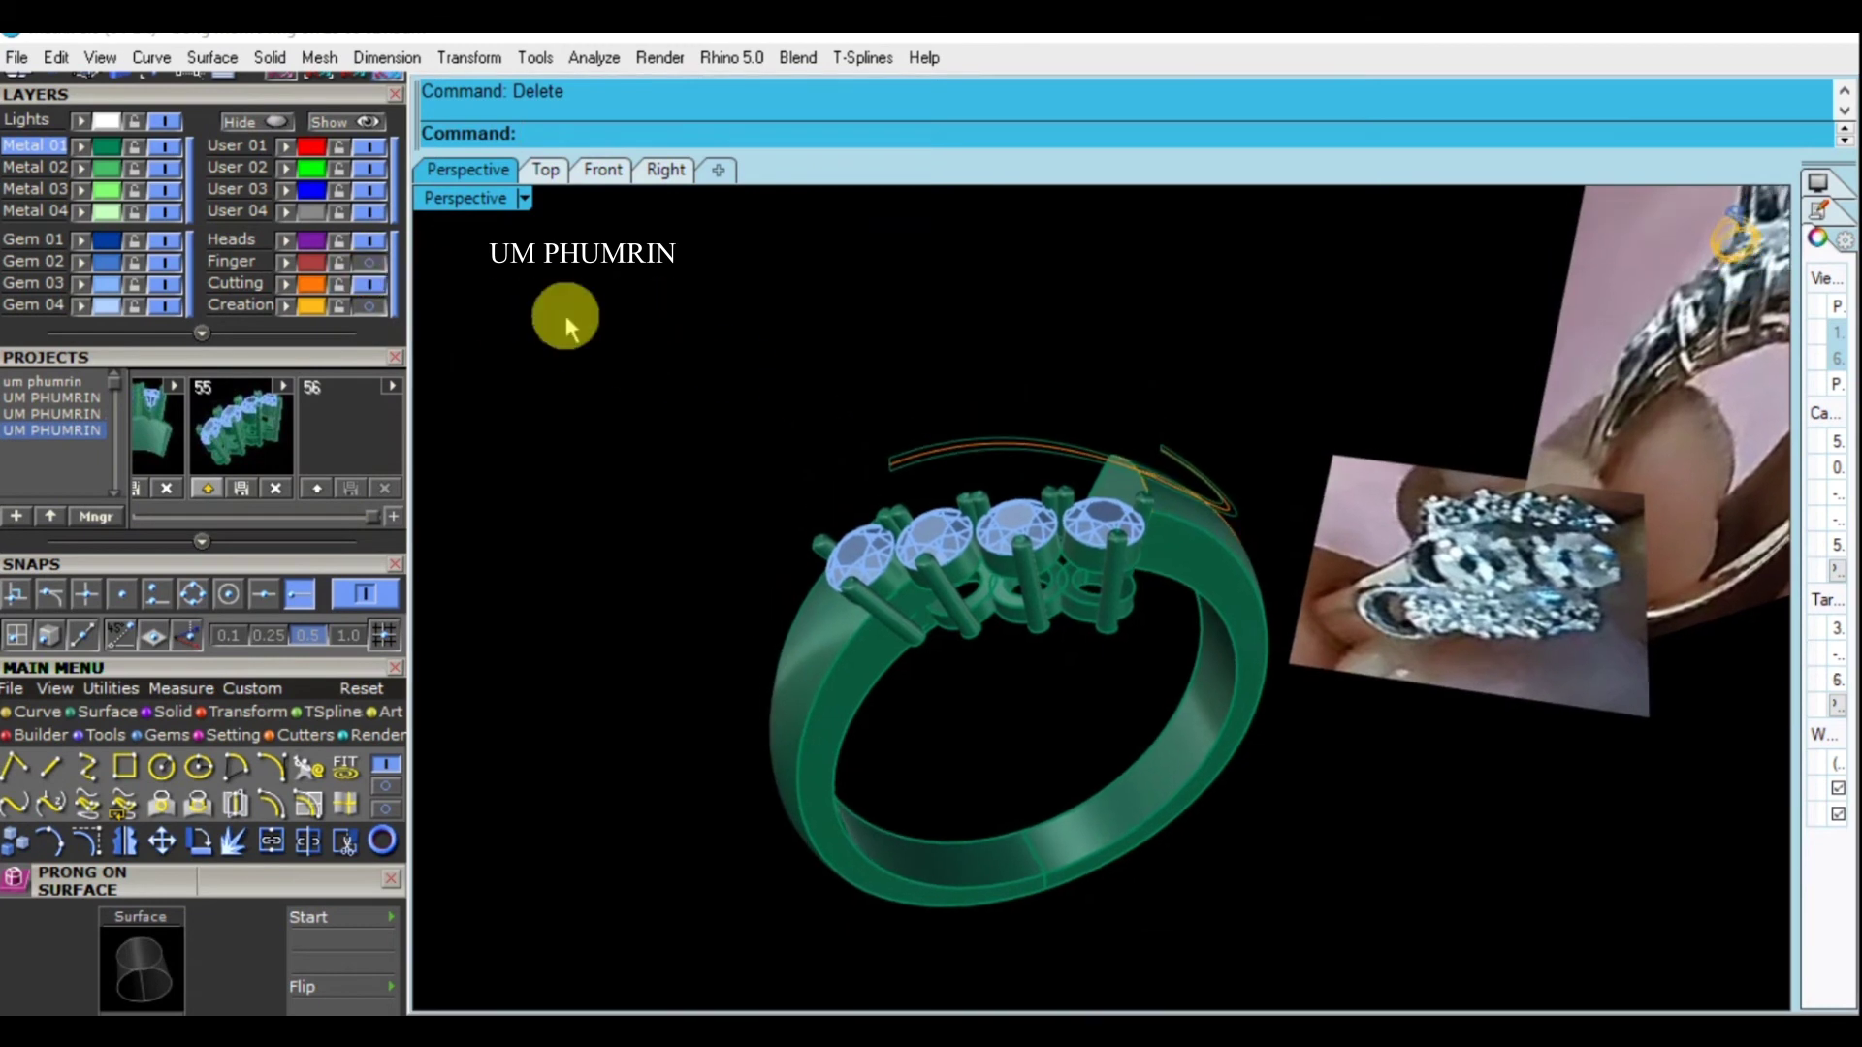
pyautogui.moveTo(811, 357); pyautogui.dragTo(877, 481, button='right')
pyautogui.click(877, 492)
pyautogui.write('d')
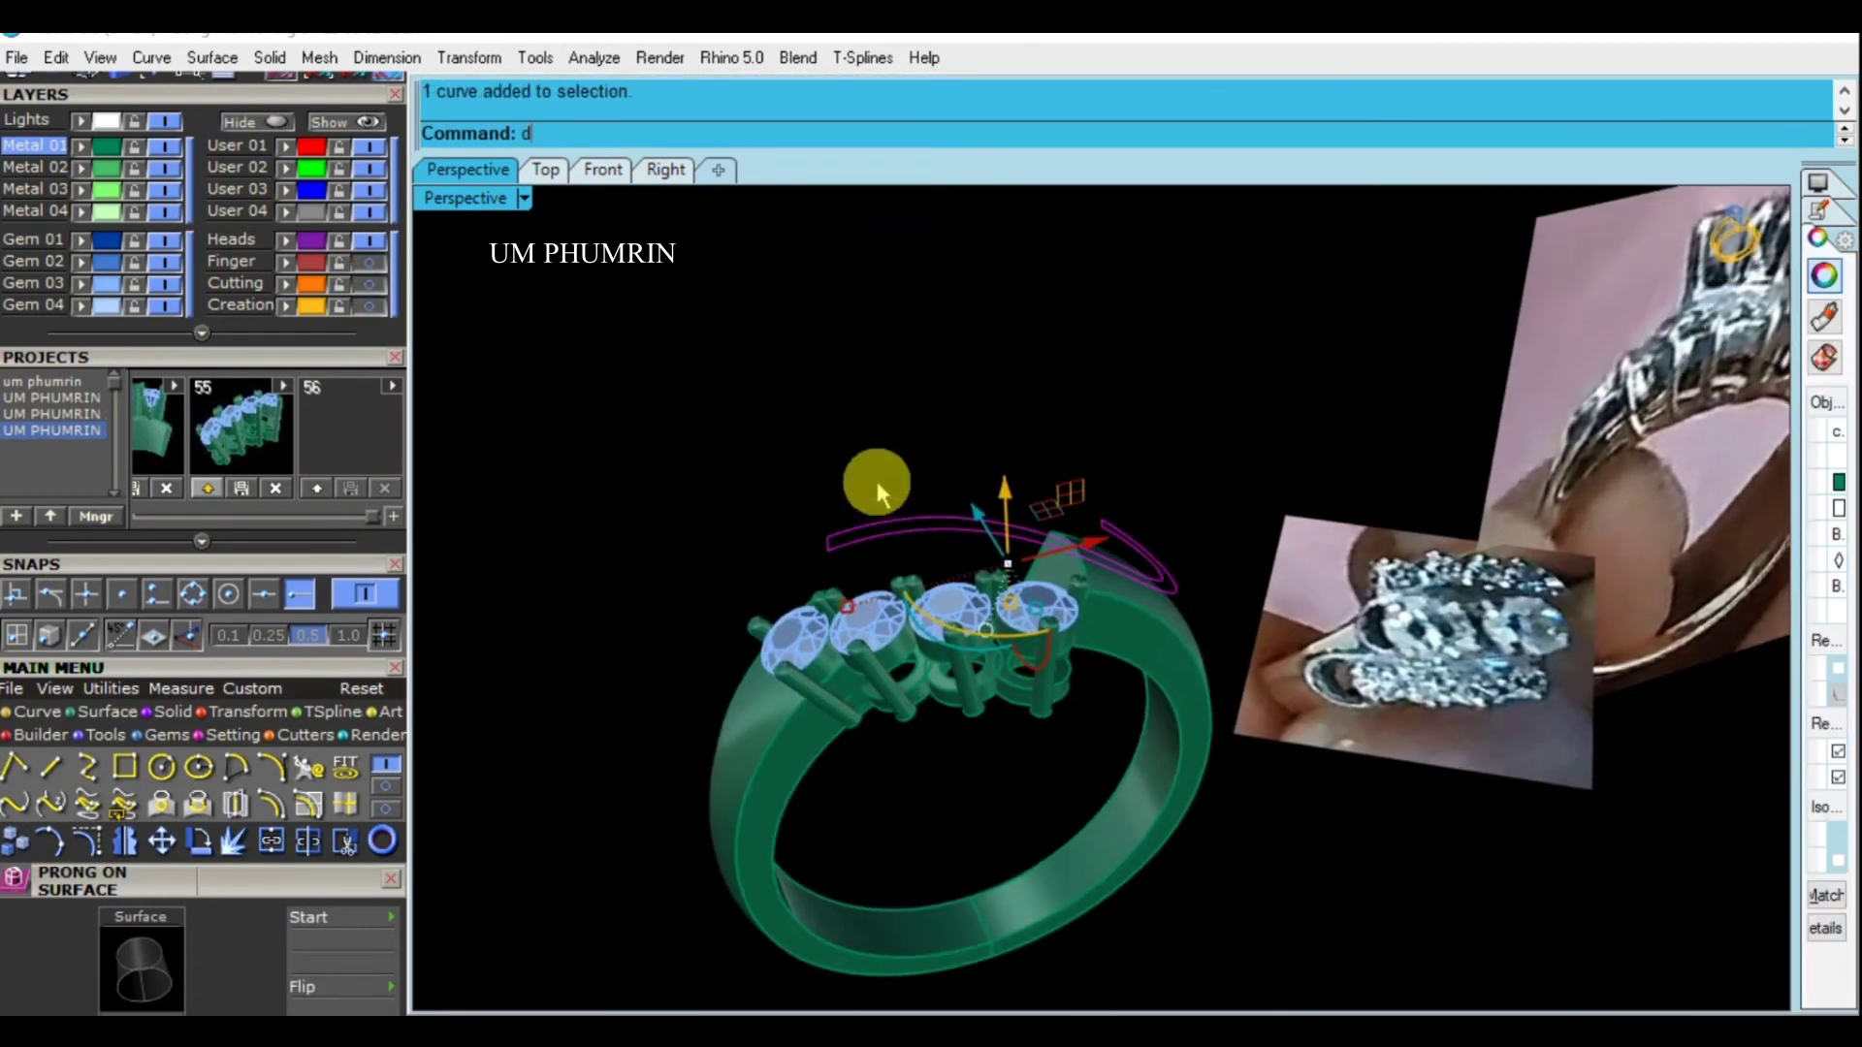
pyautogui.moveTo(154, 433); pyautogui.dragTo(759, 478)
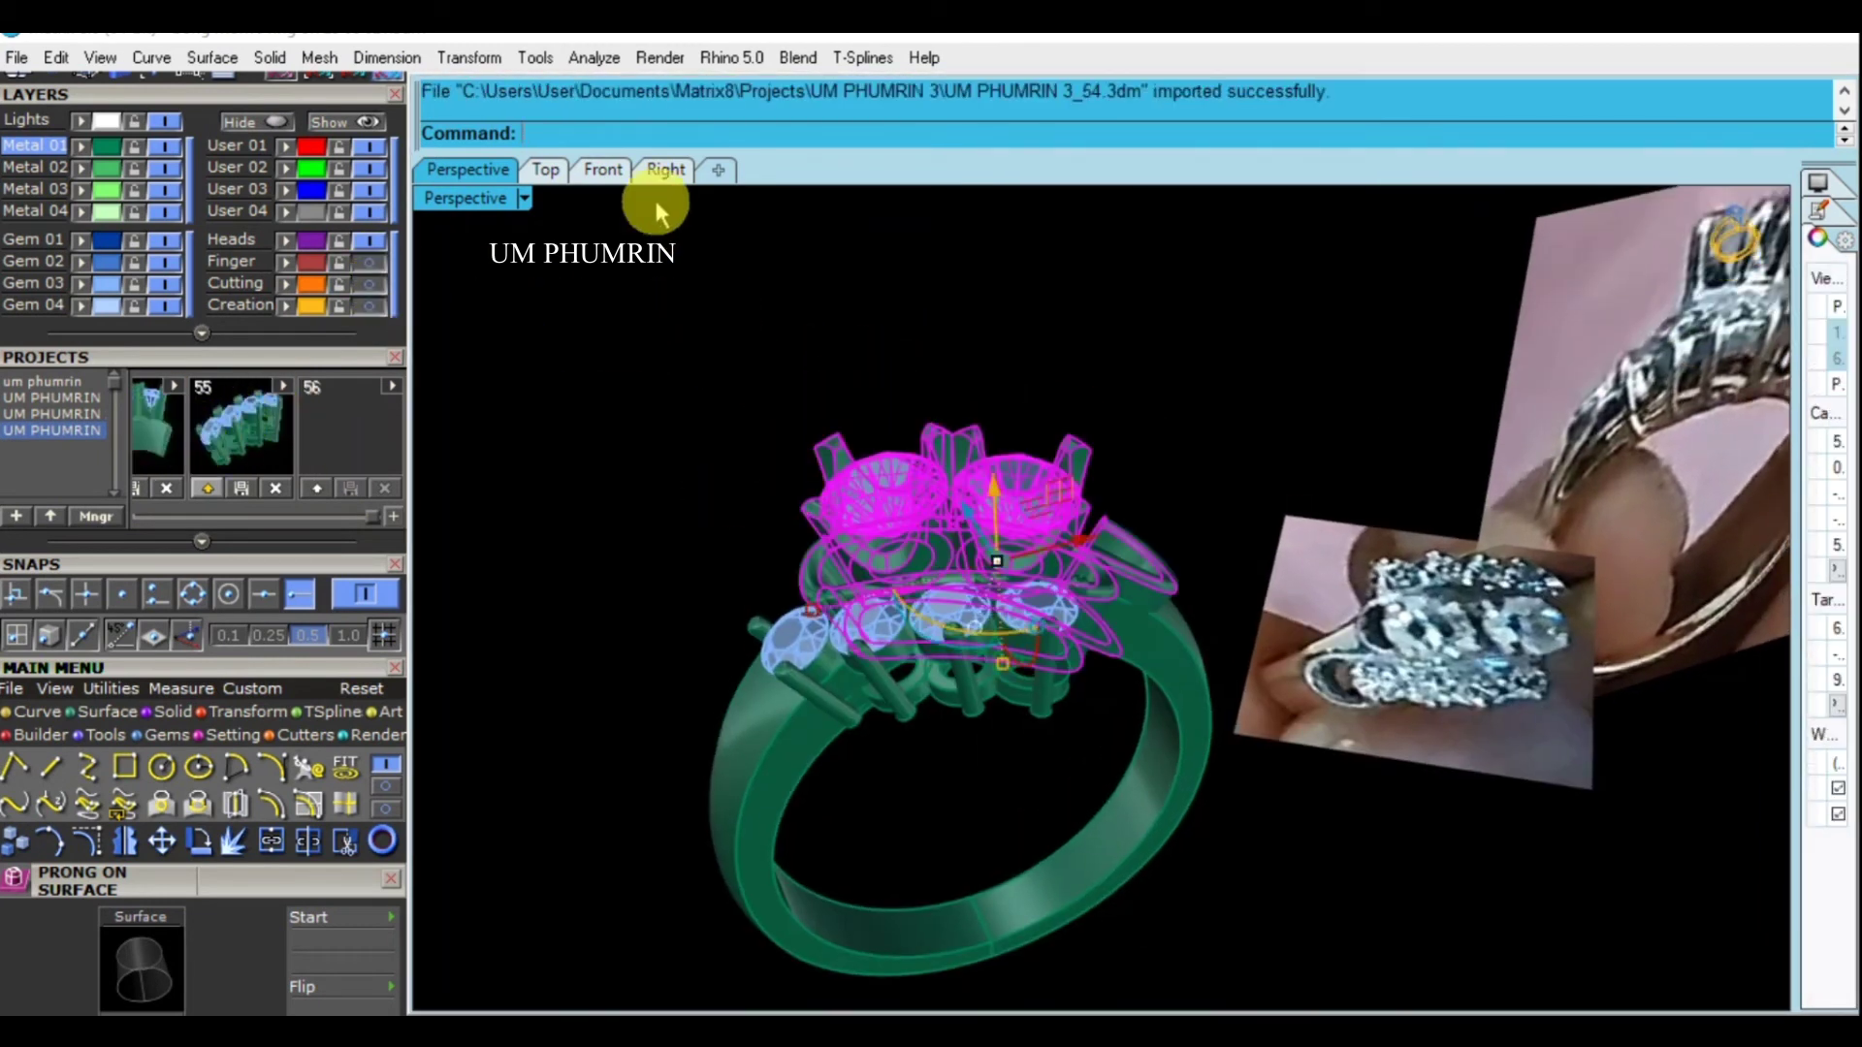
pyautogui.click(603, 170)
pyautogui.scroll(2, 1149, 477)
pyautogui.press('Escape')
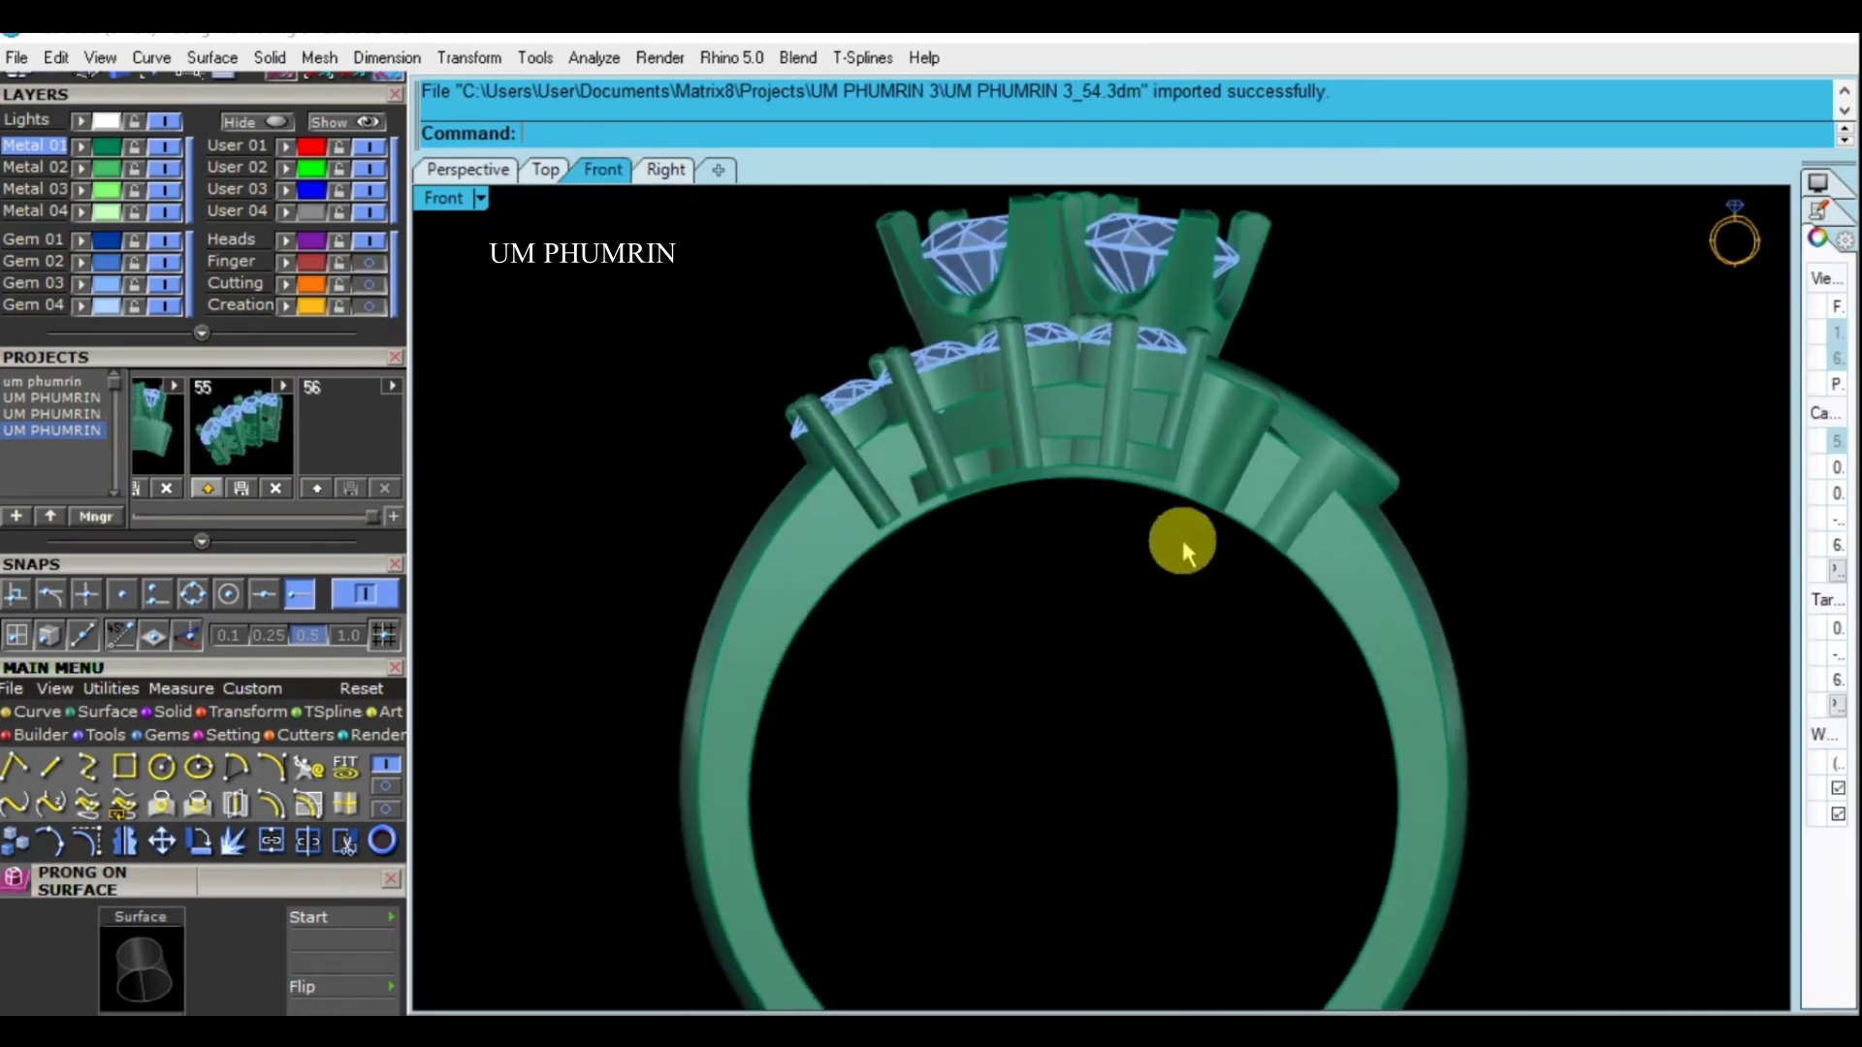
pyautogui.moveTo(1231, 636); pyautogui.dragTo(1132, 510, button='right')
pyautogui.moveTo(540, 241)
pyautogui.mouseDown(button='right')
pyautogui.moveTo(860, 345)
pyautogui.moveTo(1078, 620)
pyautogui.moveTo(1060, 611)
pyautogui.mouseUp(button='right')
pyautogui.click(1064, 616)
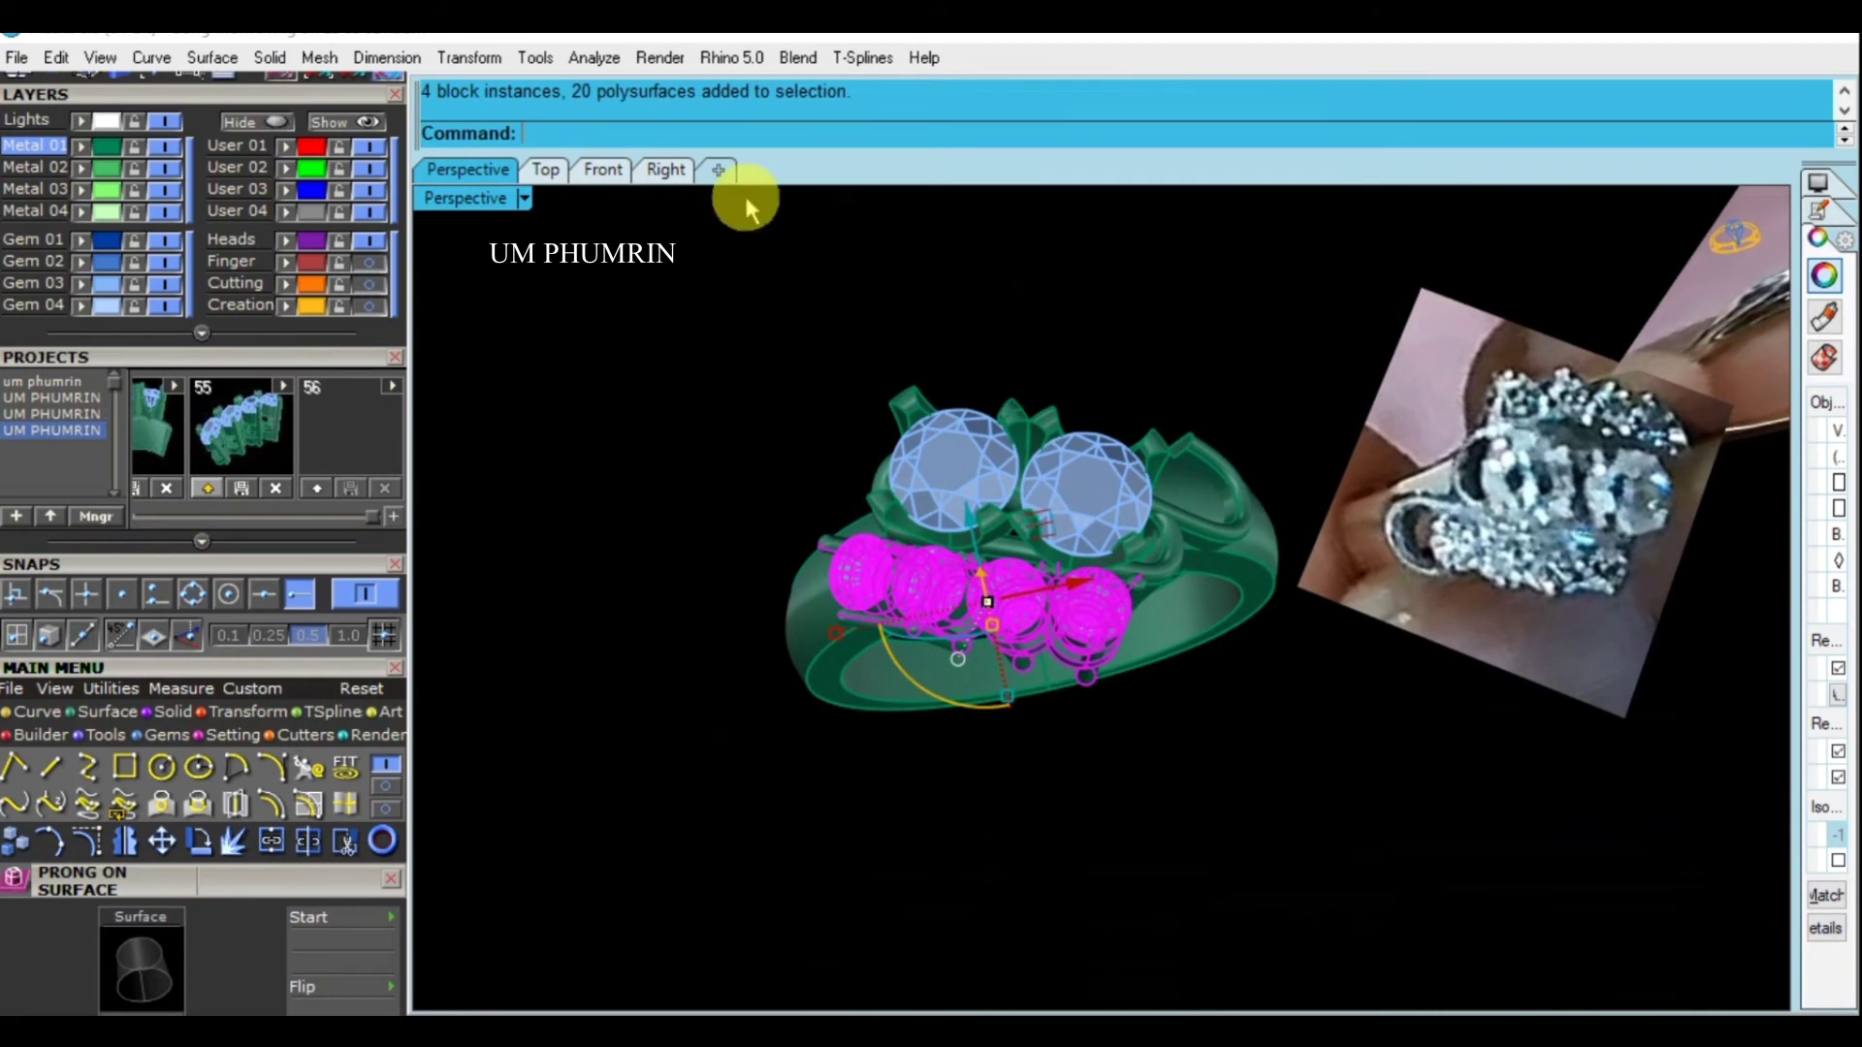
# Rotate-copy the four side stones 180° about the origin, then delete the original row
pyautogui.click(604, 172)
pyautogui.click(544, 171)
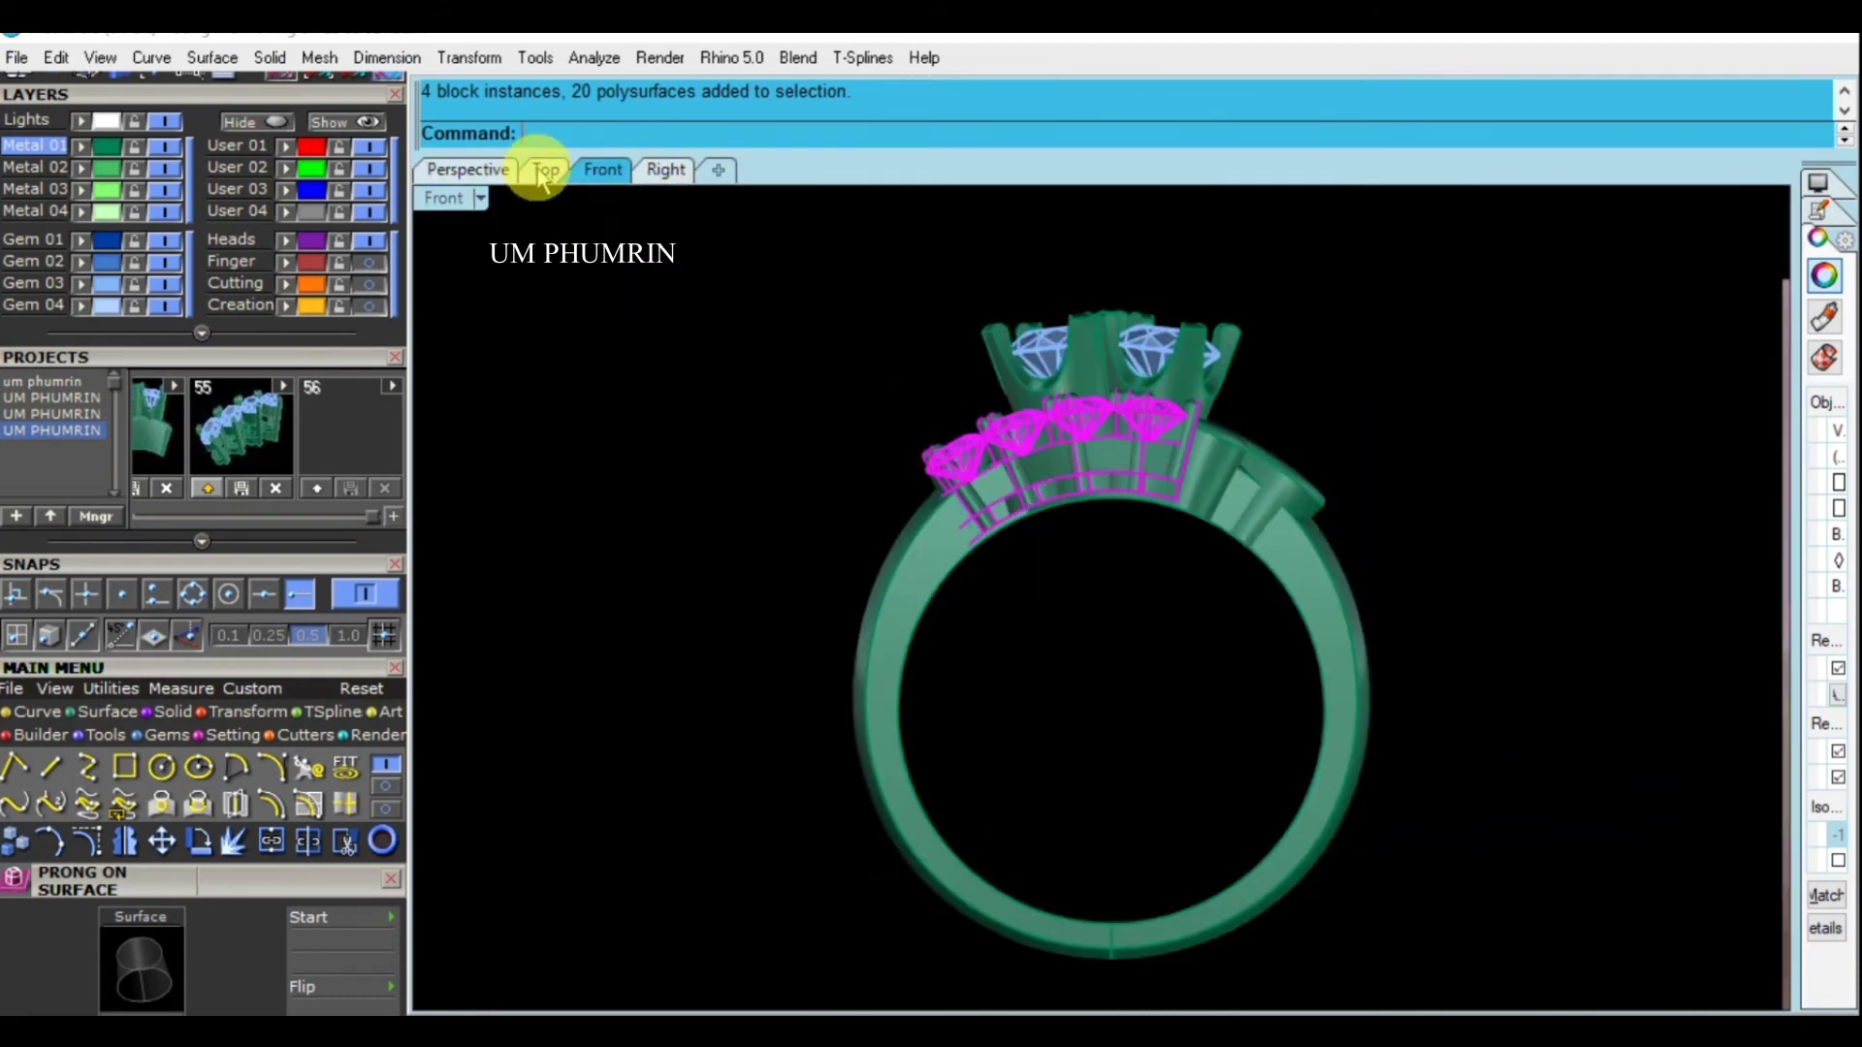
pyautogui.moveTo(1070, 539); pyautogui.dragTo(1123, 503, button='right')
pyautogui.write('rotate')
pyautogui.press('Return')
pyautogui.write('0')
pyautogui.press('Return')
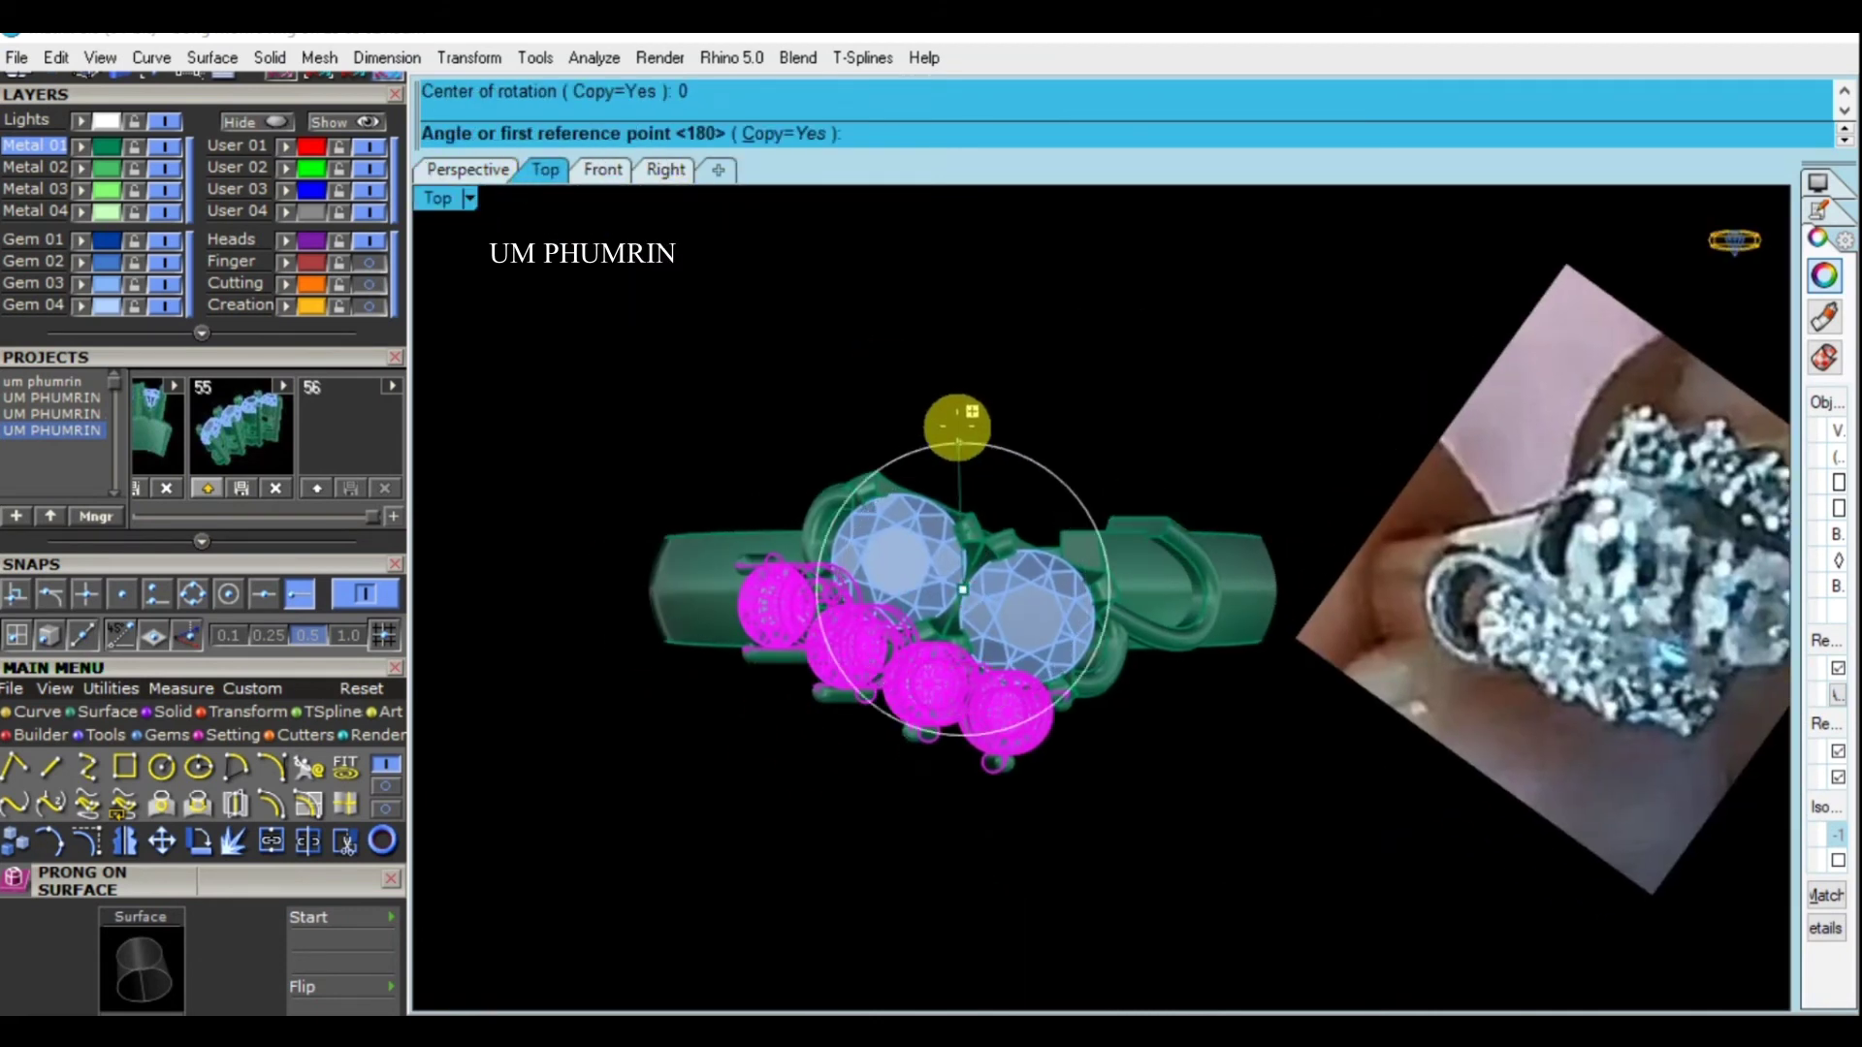
pyautogui.click(963, 395)
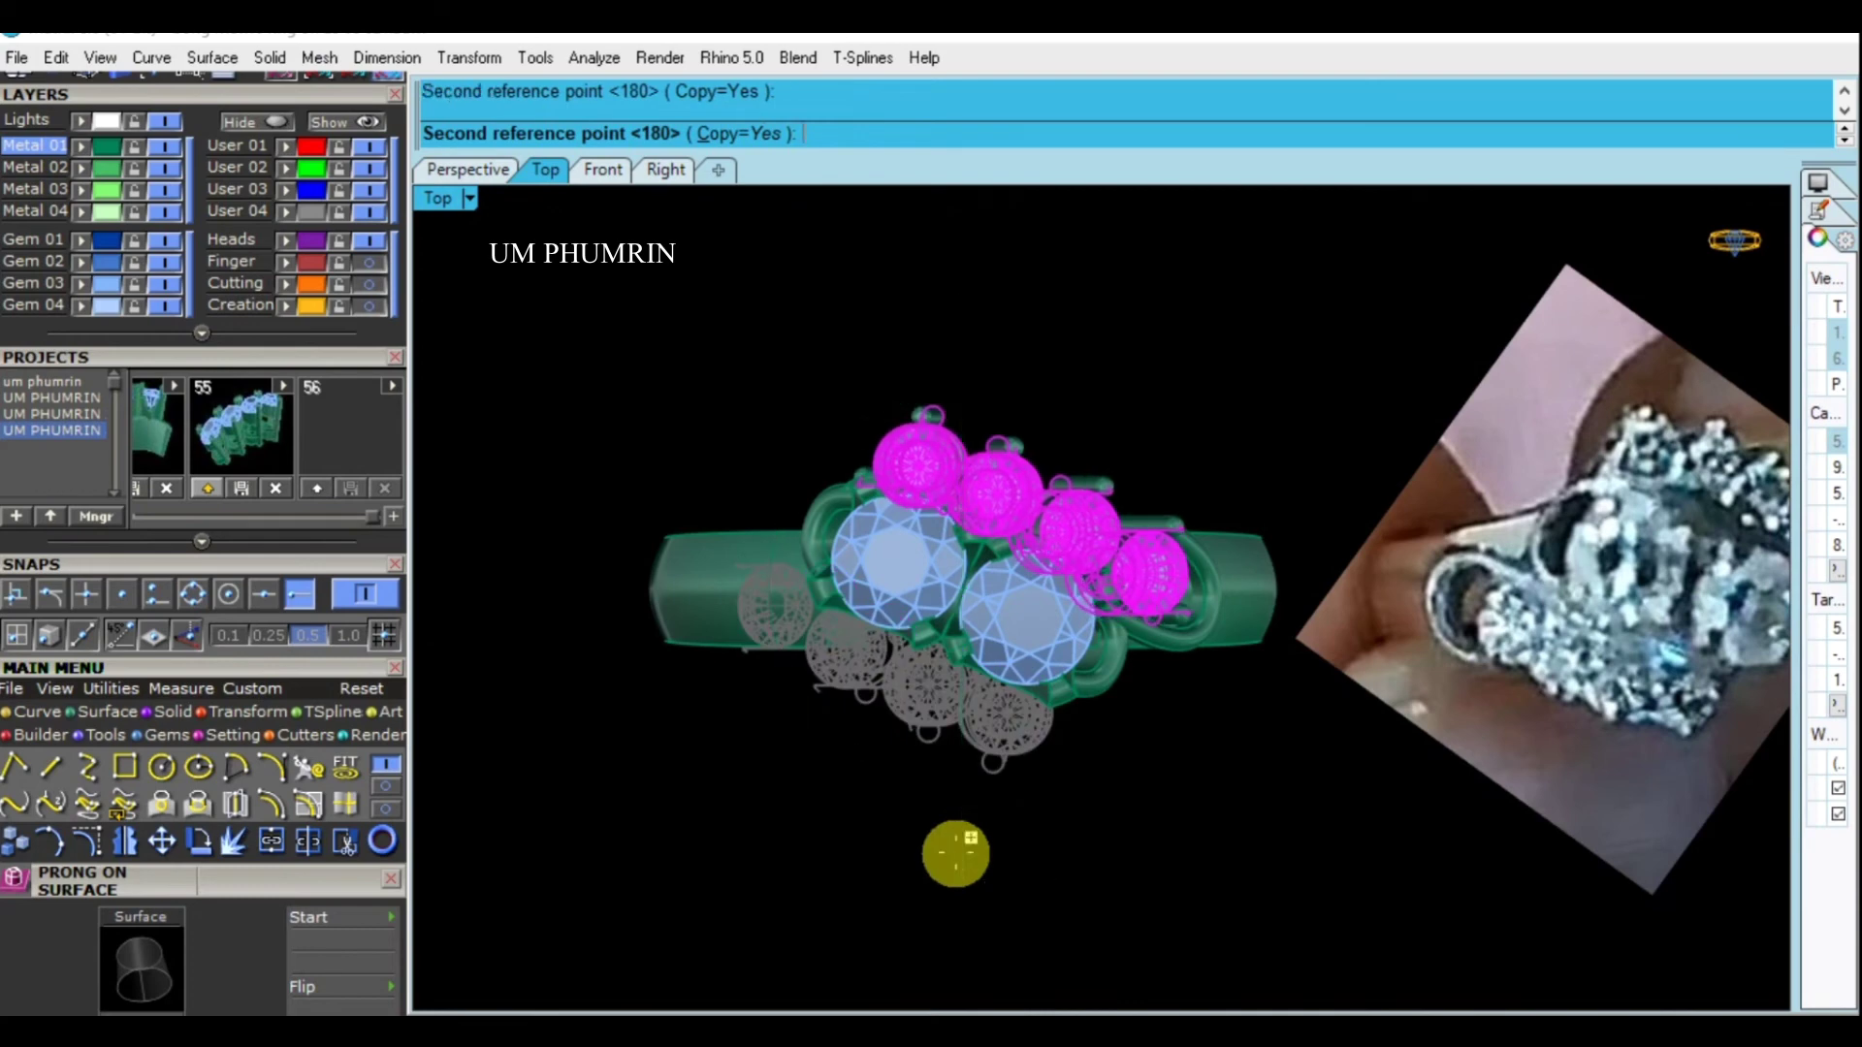
pyautogui.click(970, 838)
pyautogui.moveTo(968, 826); pyautogui.dragTo(979, 742, button='right')
pyautogui.press('Delete')
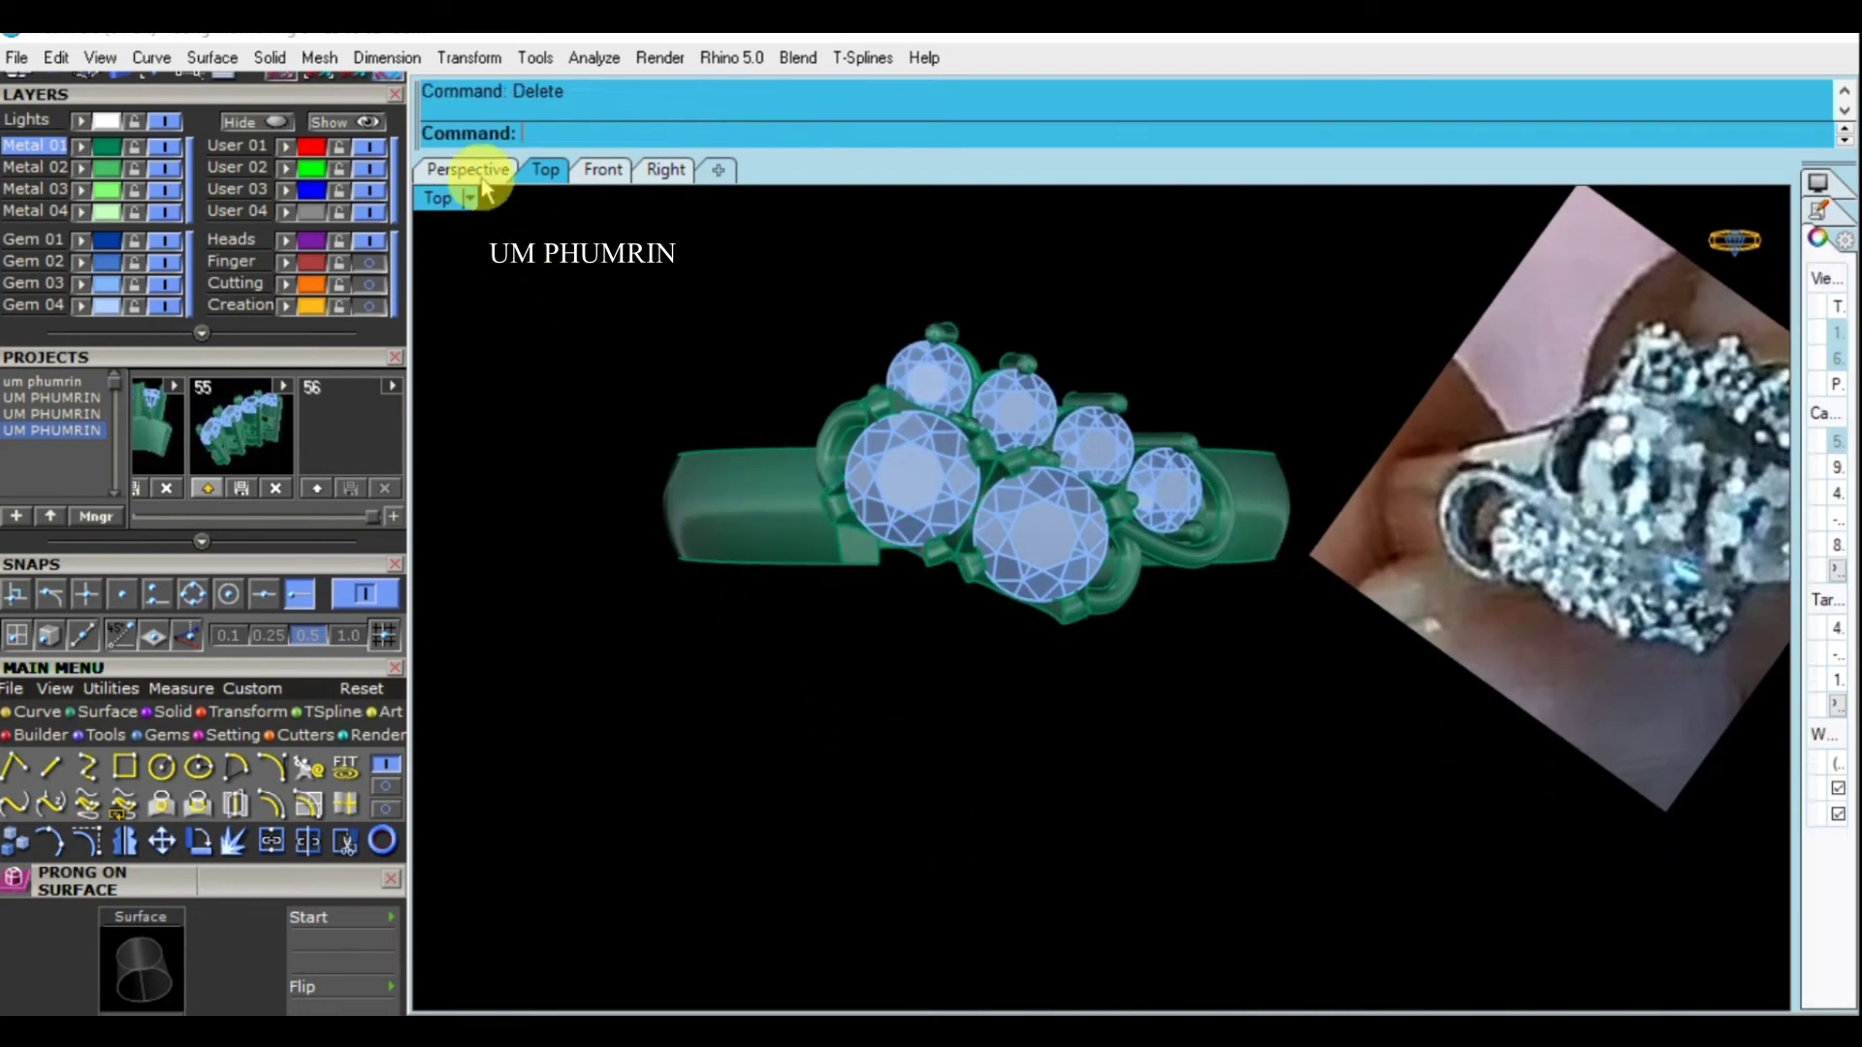
# Save the ring from the Perspective view and delete the reference photos
pyautogui.click(482, 178)
pyautogui.moveTo(864, 631)
pyautogui.mouseDown(button='right')
pyautogui.moveTo(980, 677)
pyautogui.moveTo(1010, 602)
pyautogui.moveTo(980, 479)
pyautogui.mouseUp(button='right')
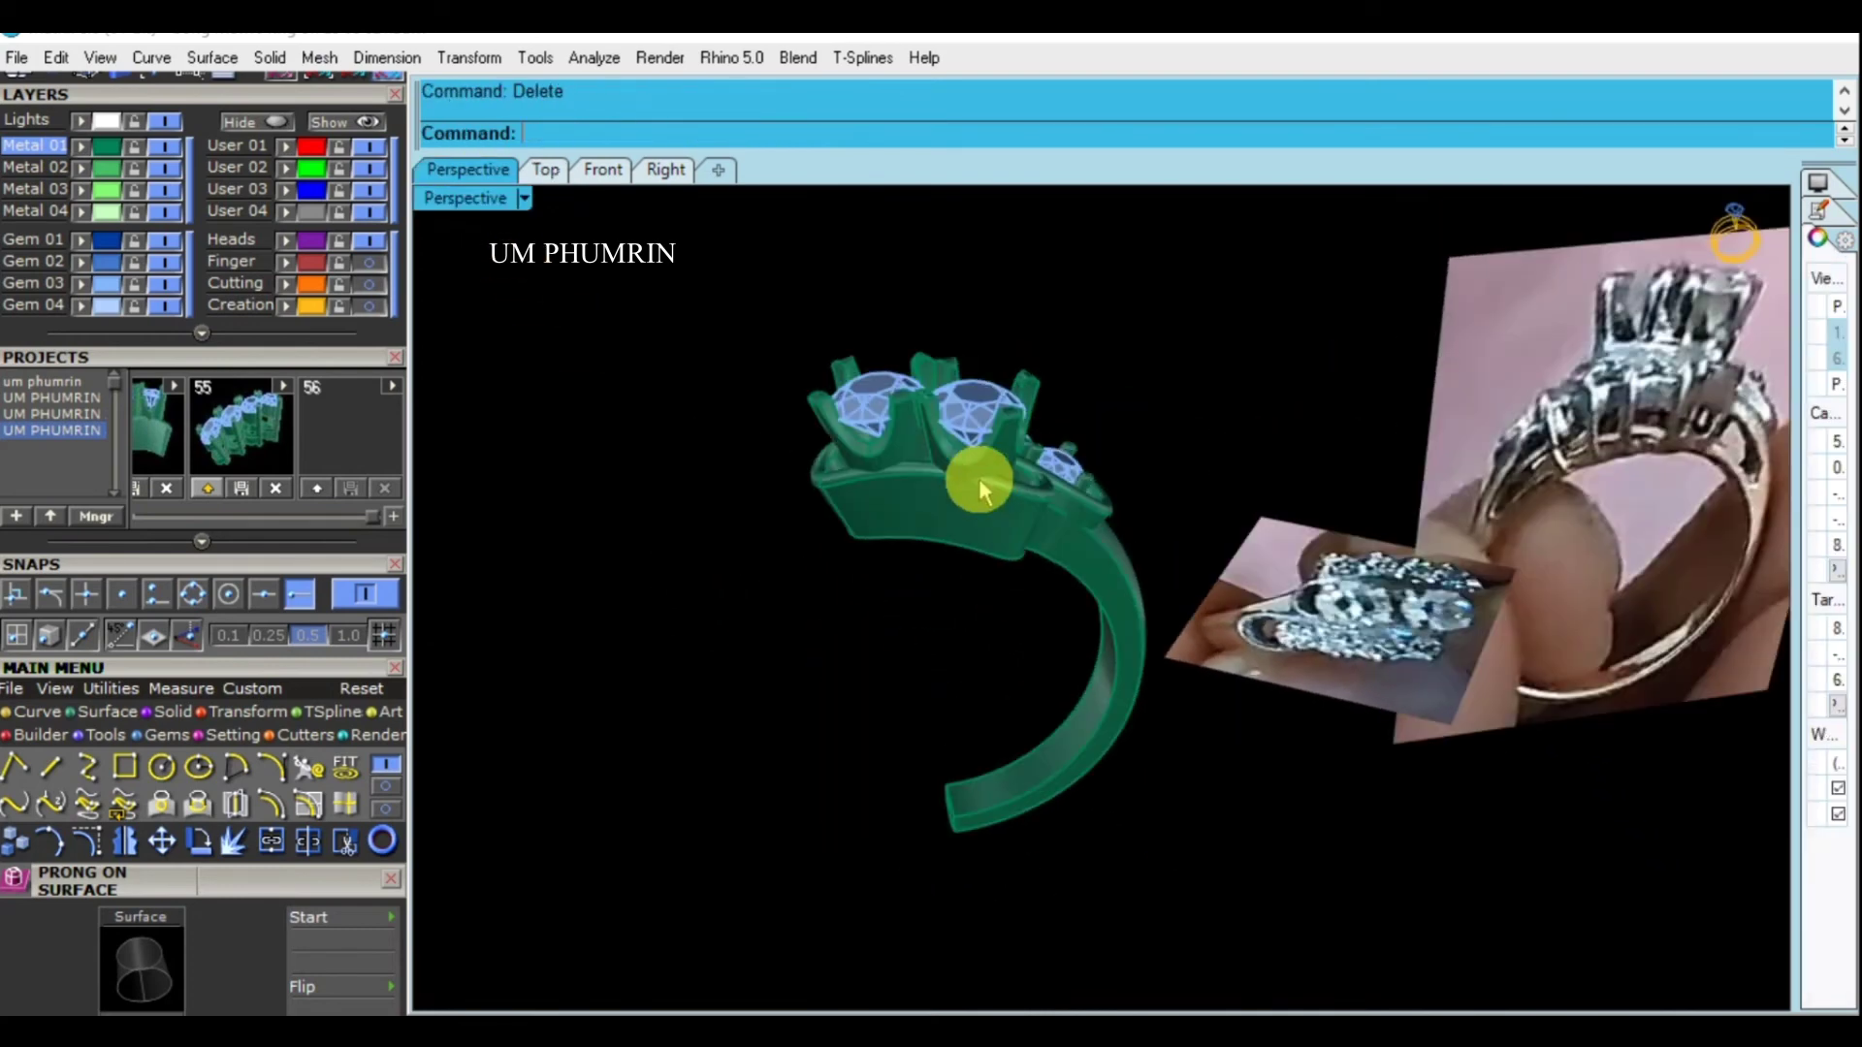
pyautogui.hotkey('ctrl', 's')
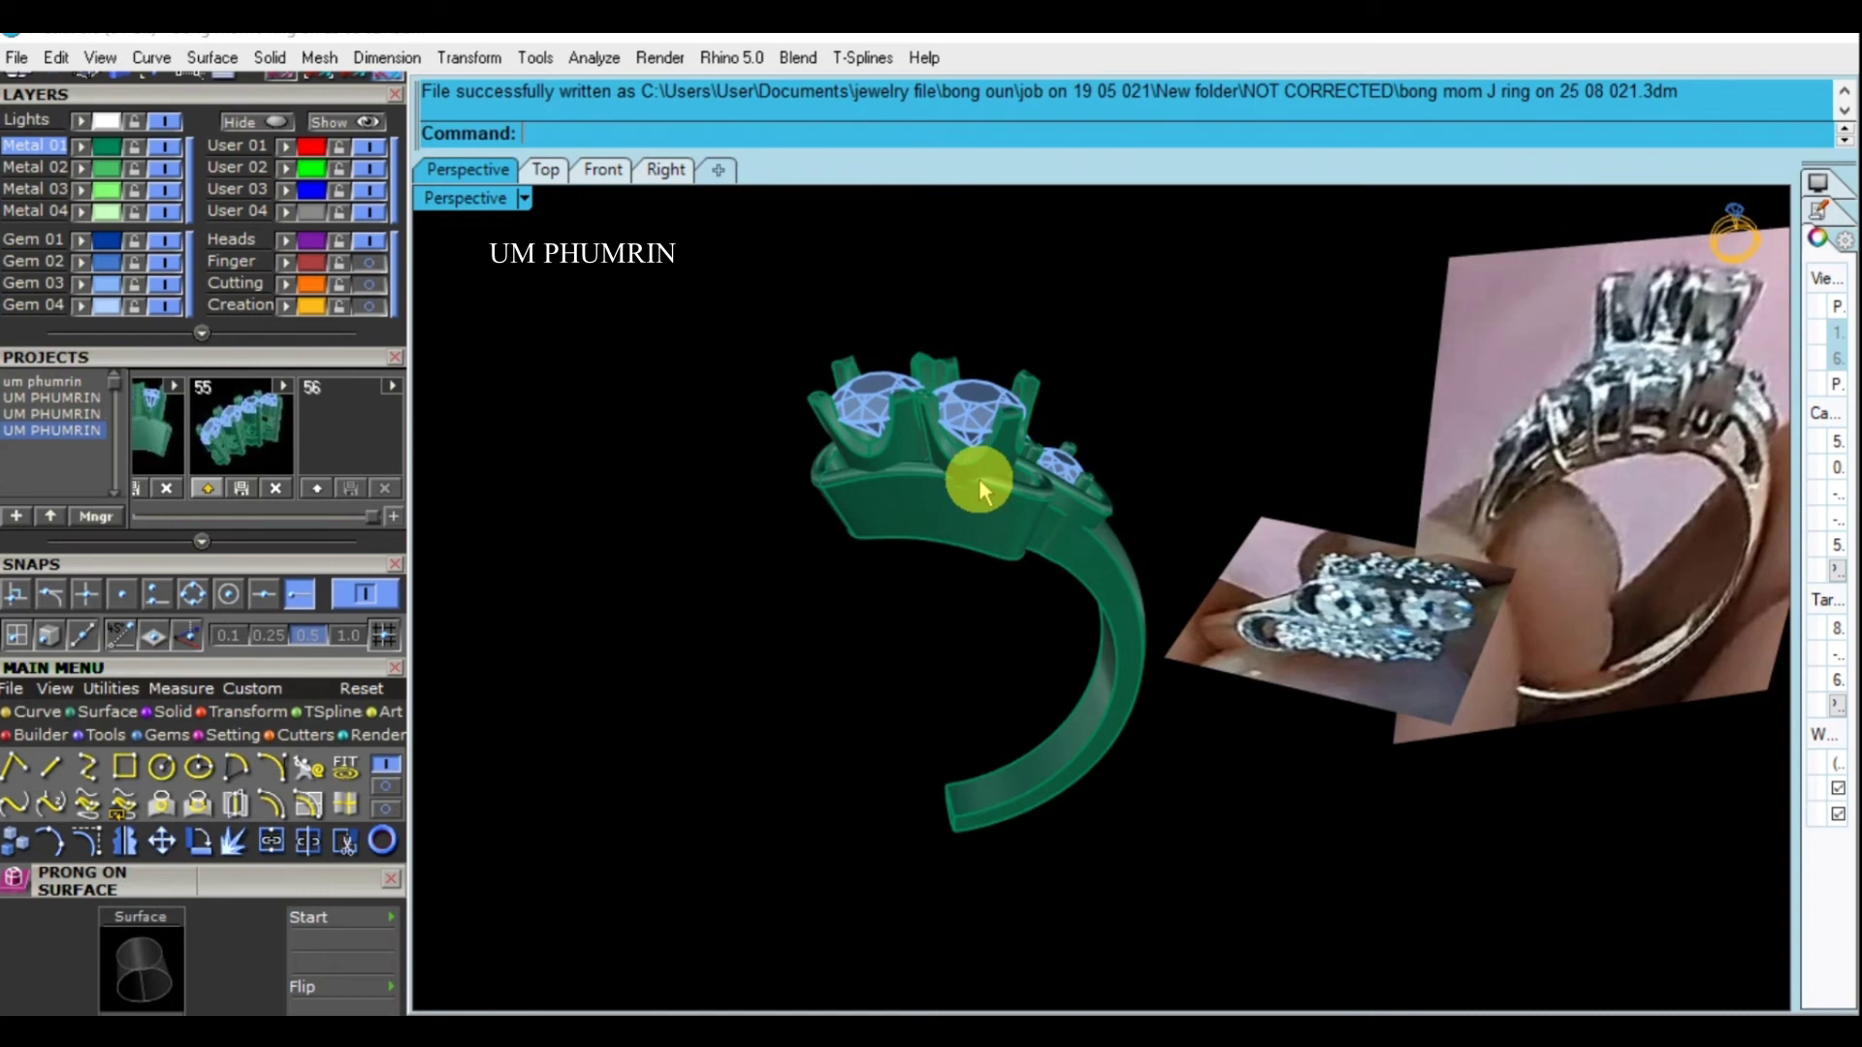
pyautogui.press('Delete')
# Extrude two curves into cylinder cutters beneath the setting
pyautogui.moveTo(1222, 694); pyautogui.dragTo(1101, 679, button='right')
pyautogui.write('E')
pyautogui.press('Return')
pyautogui.click(1123, 584)
pyautogui.press('Return')
pyautogui.click(1094, 783)
pyautogui.press('Return')
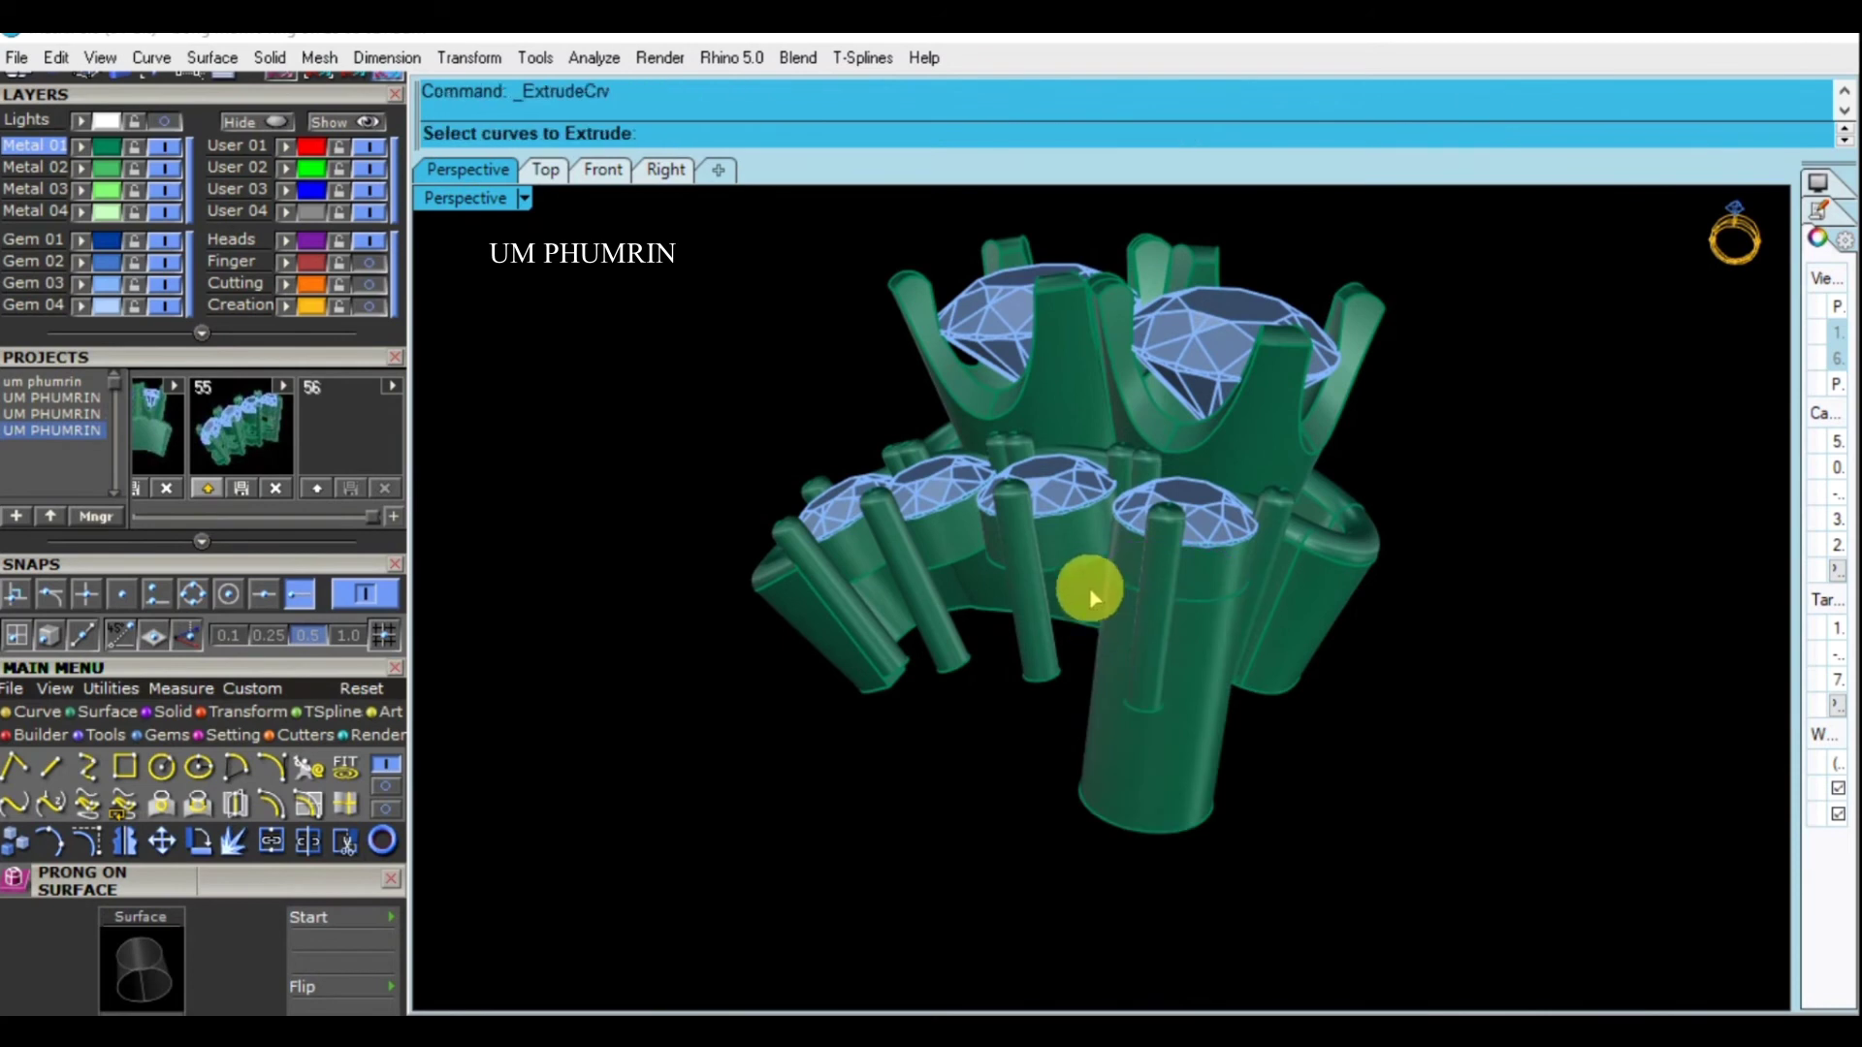
pyautogui.press('Return')
pyautogui.click(1060, 760)
pyautogui.press('Return')
pyautogui.click(965, 558)
pyautogui.press('Return')
pyautogui.click(975, 768)
# Extrude the large ring curve into a band surface
pyautogui.click(1105, 609)
pyautogui.moveTo(1104, 609); pyautogui.dragTo(1106, 518, button='right')
pyautogui.press('Return')
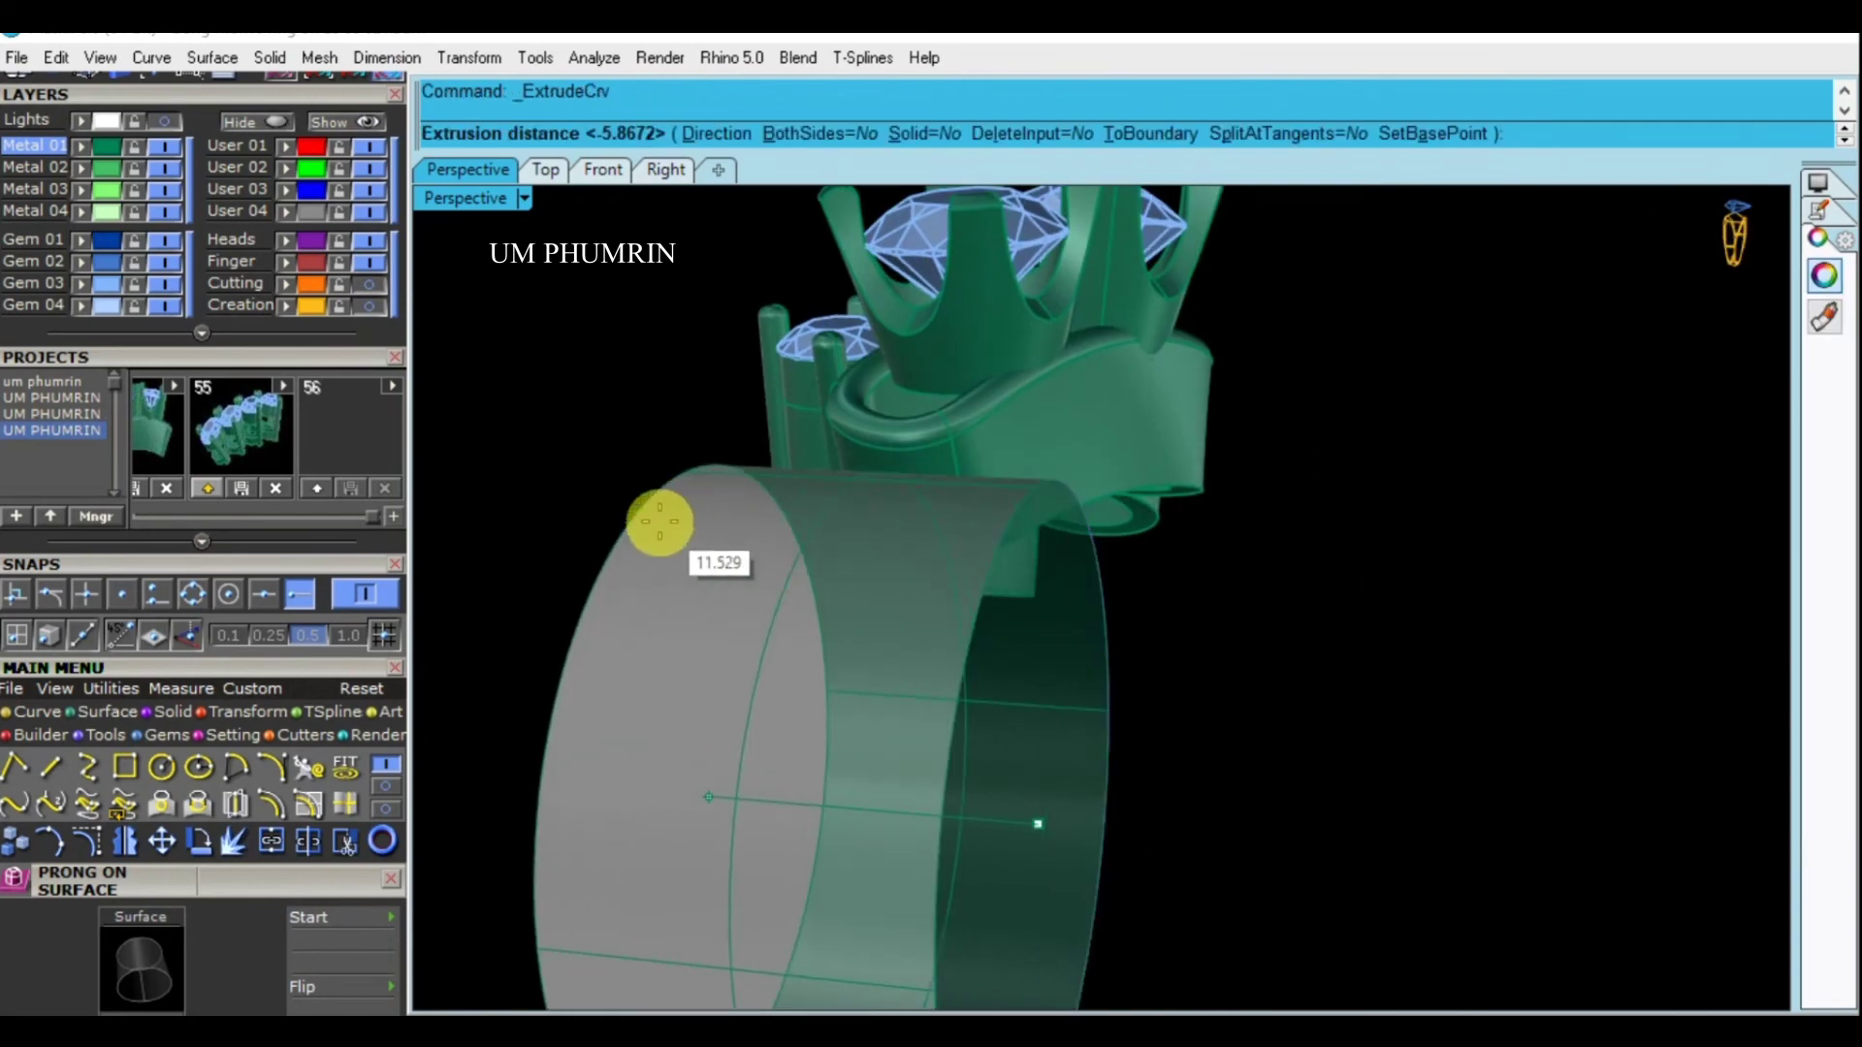
pyautogui.click(686, 534)
pyautogui.moveTo(685, 535); pyautogui.dragTo(1206, 478, button='right')
# Offset the prong cylinders 0.6 inward as solid prongs
pyautogui.click(1122, 415)
pyautogui.scroll(2, 1026, 378)
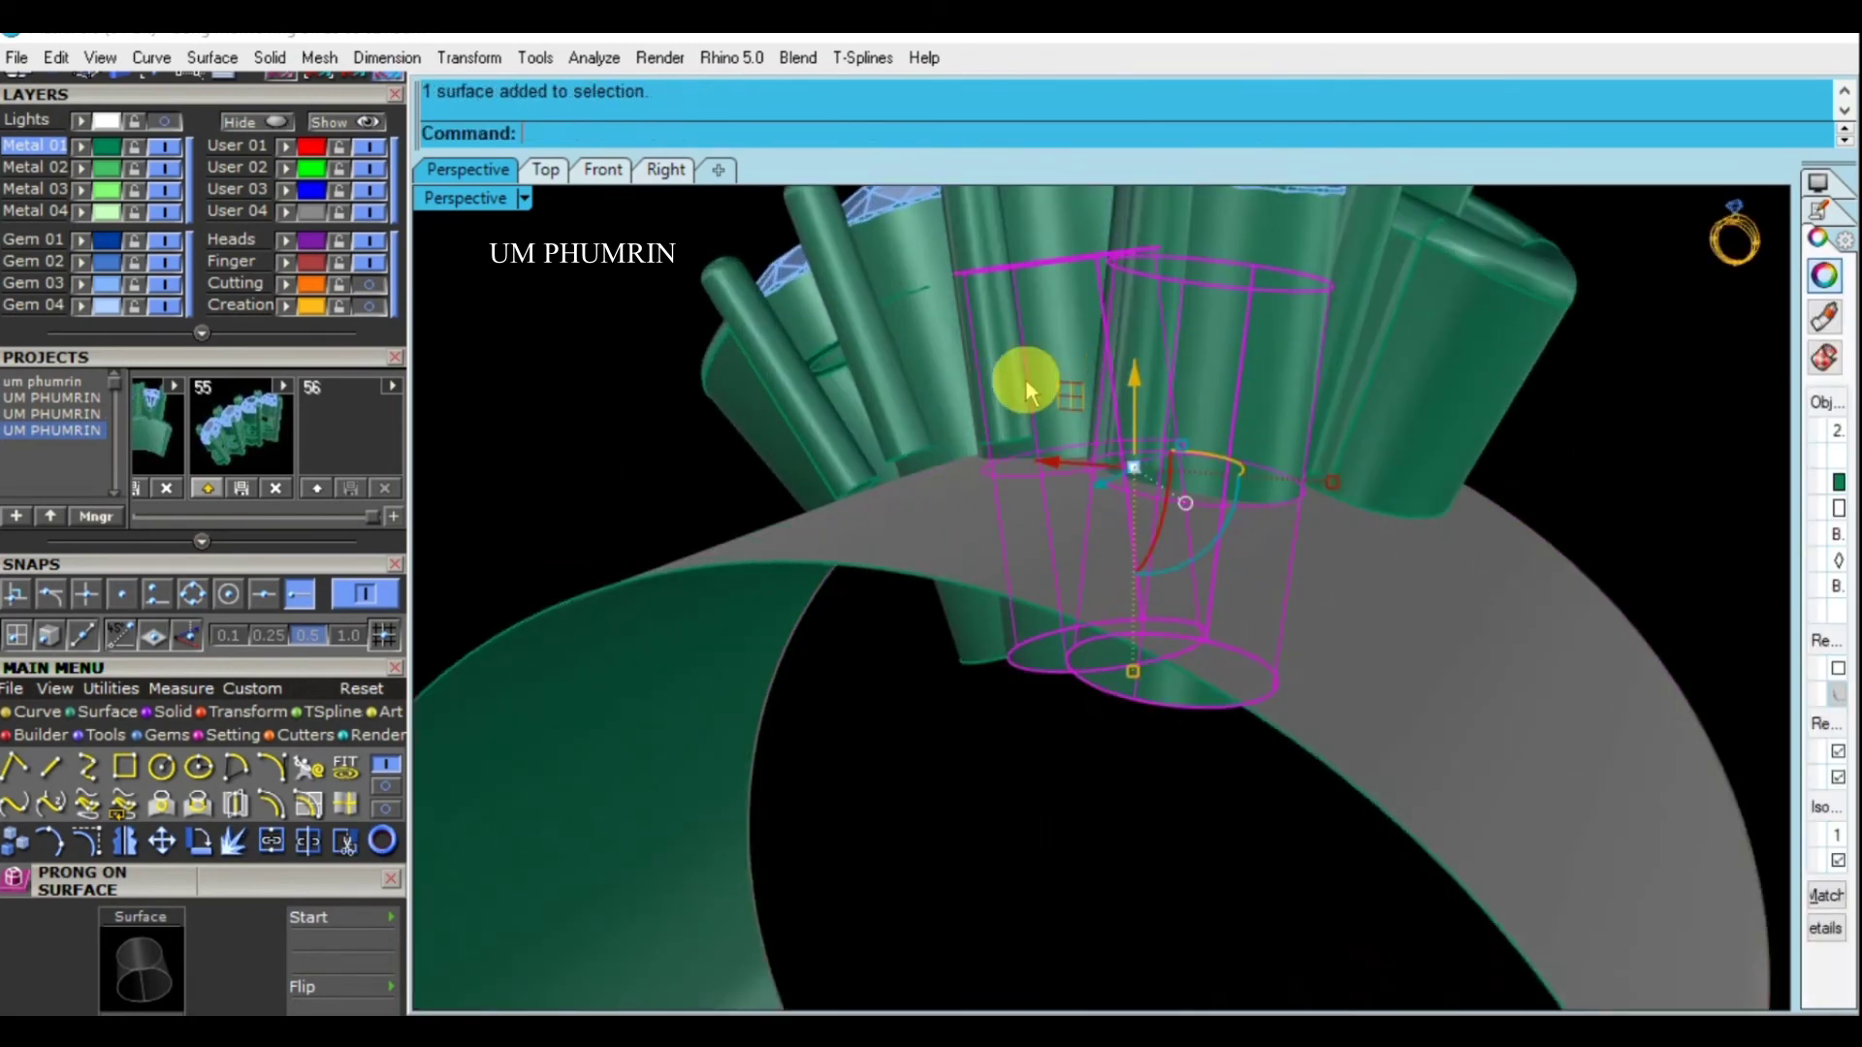
pyautogui.scroll(-3, 931, 386)
pyautogui.moveTo(1138, 498)
pyautogui.mouseDown(button='right')
pyautogui.moveTo(1173, 588)
pyautogui.moveTo(1135, 643)
pyautogui.moveTo(1168, 578)
pyautogui.moveTo(1154, 621)
pyautogui.mouseUp(button='right')
pyautogui.press('Return')
pyautogui.write('FlipAll )')
pyautogui.press('Return')
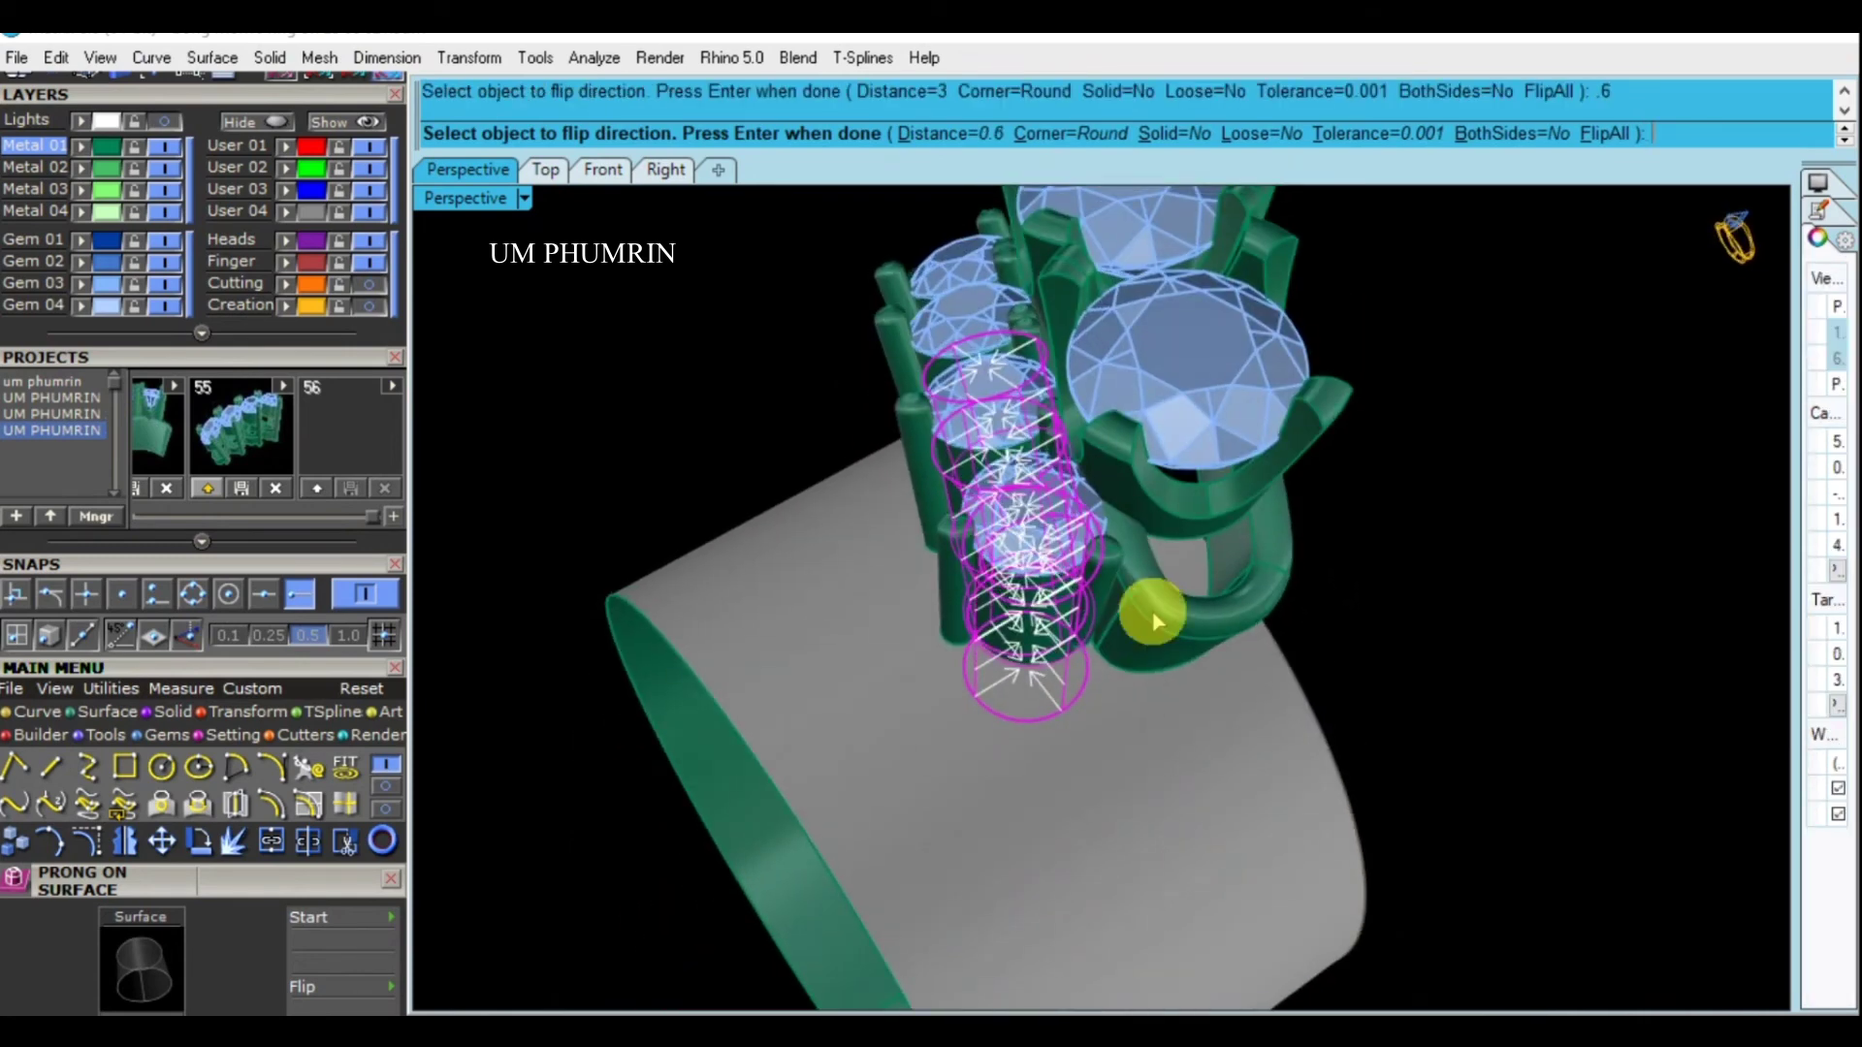
pyautogui.press('Return')
pyautogui.rightClick(1155, 617)
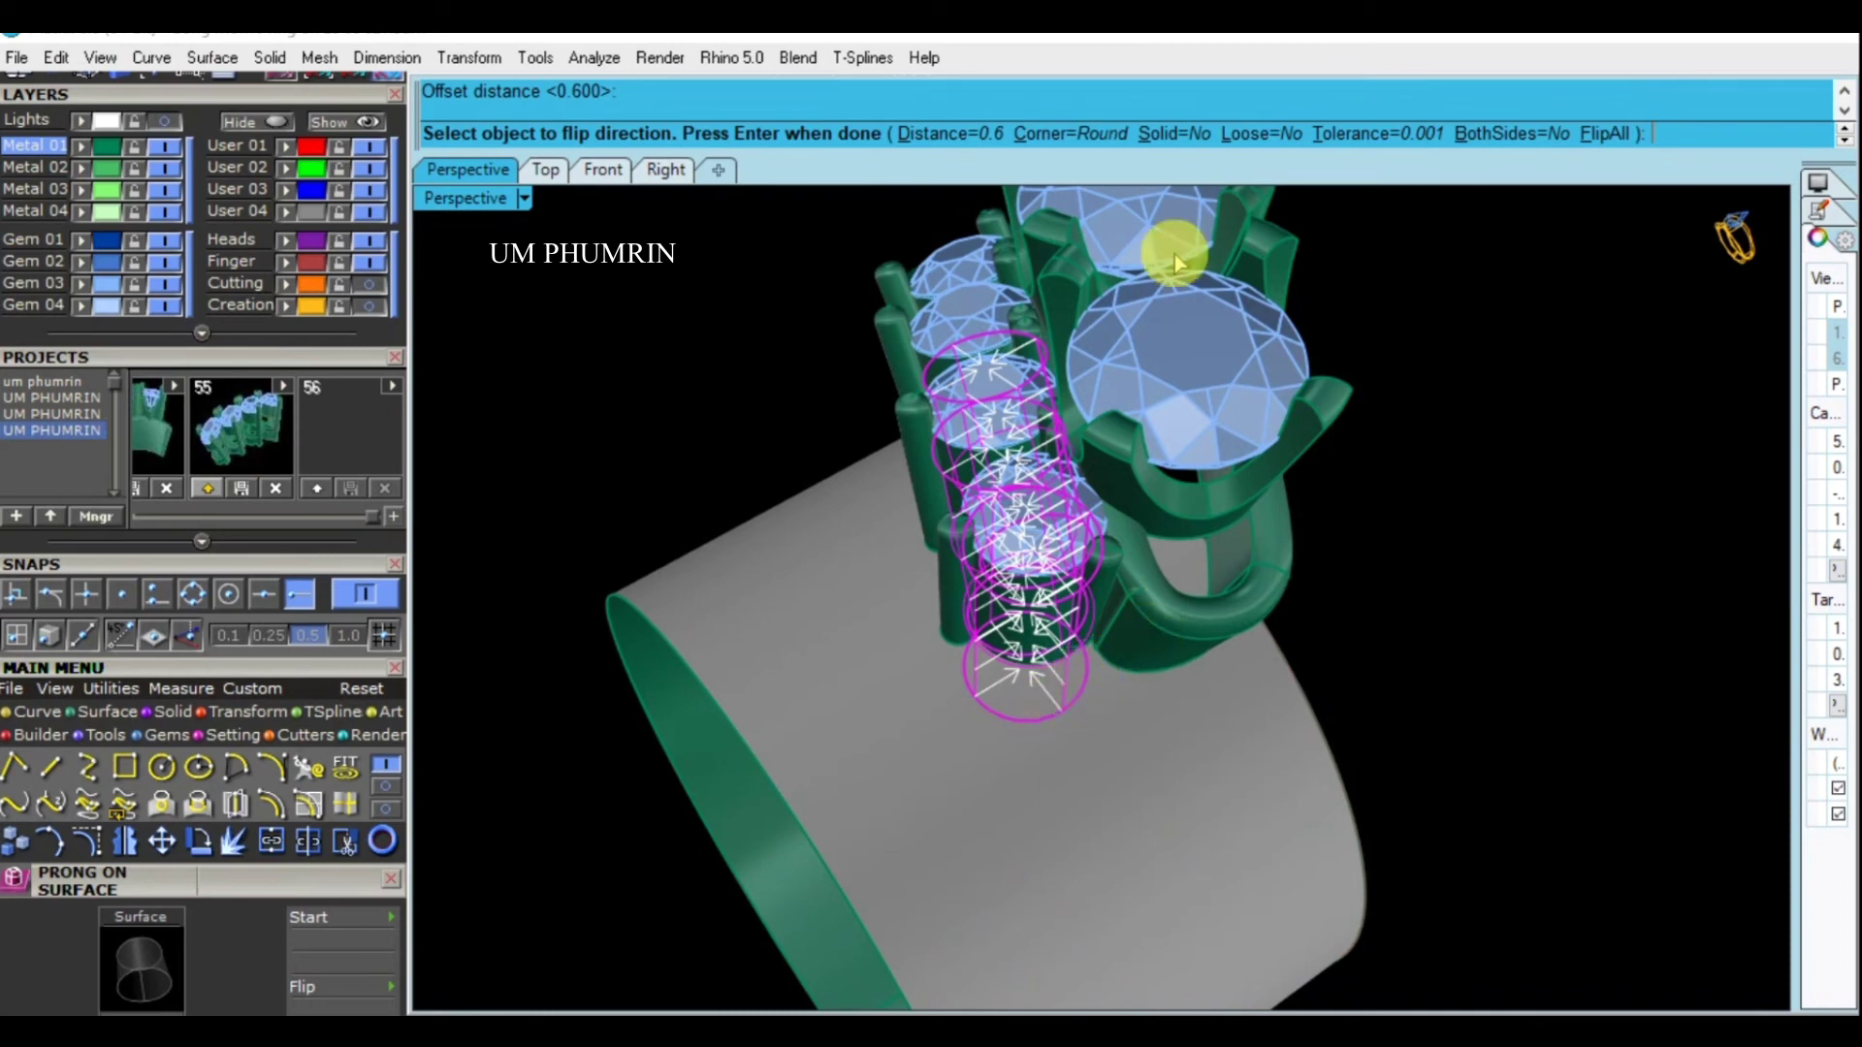
pyautogui.click(1175, 133)
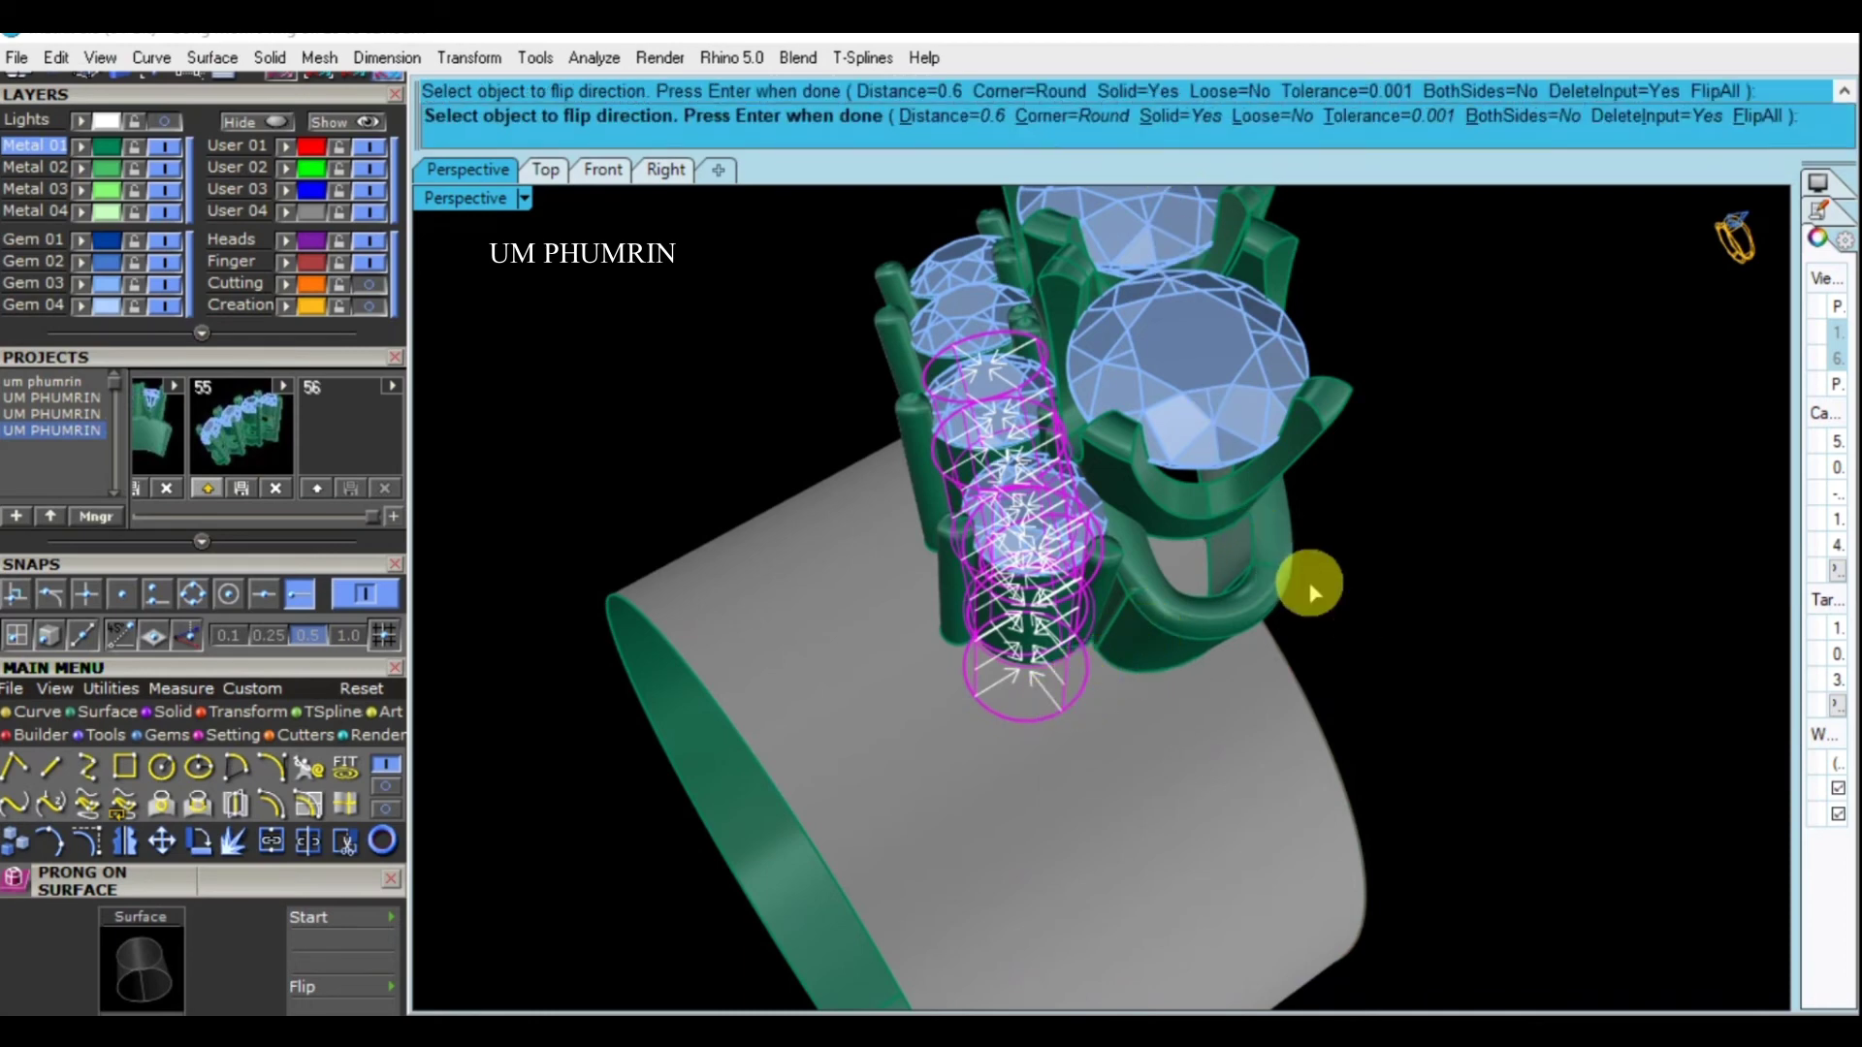
pyautogui.press('Return')
# Flip the band surface and Boolean-subtract the cylinder cutters from the selected part
pyautogui.moveTo(1313, 648)
pyautogui.mouseDown(button='right')
pyautogui.moveTo(1405, 504)
pyautogui.moveTo(1329, 603)
pyautogui.mouseUp(button='right')
pyautogui.click(1289, 638)
pyautogui.write('f')
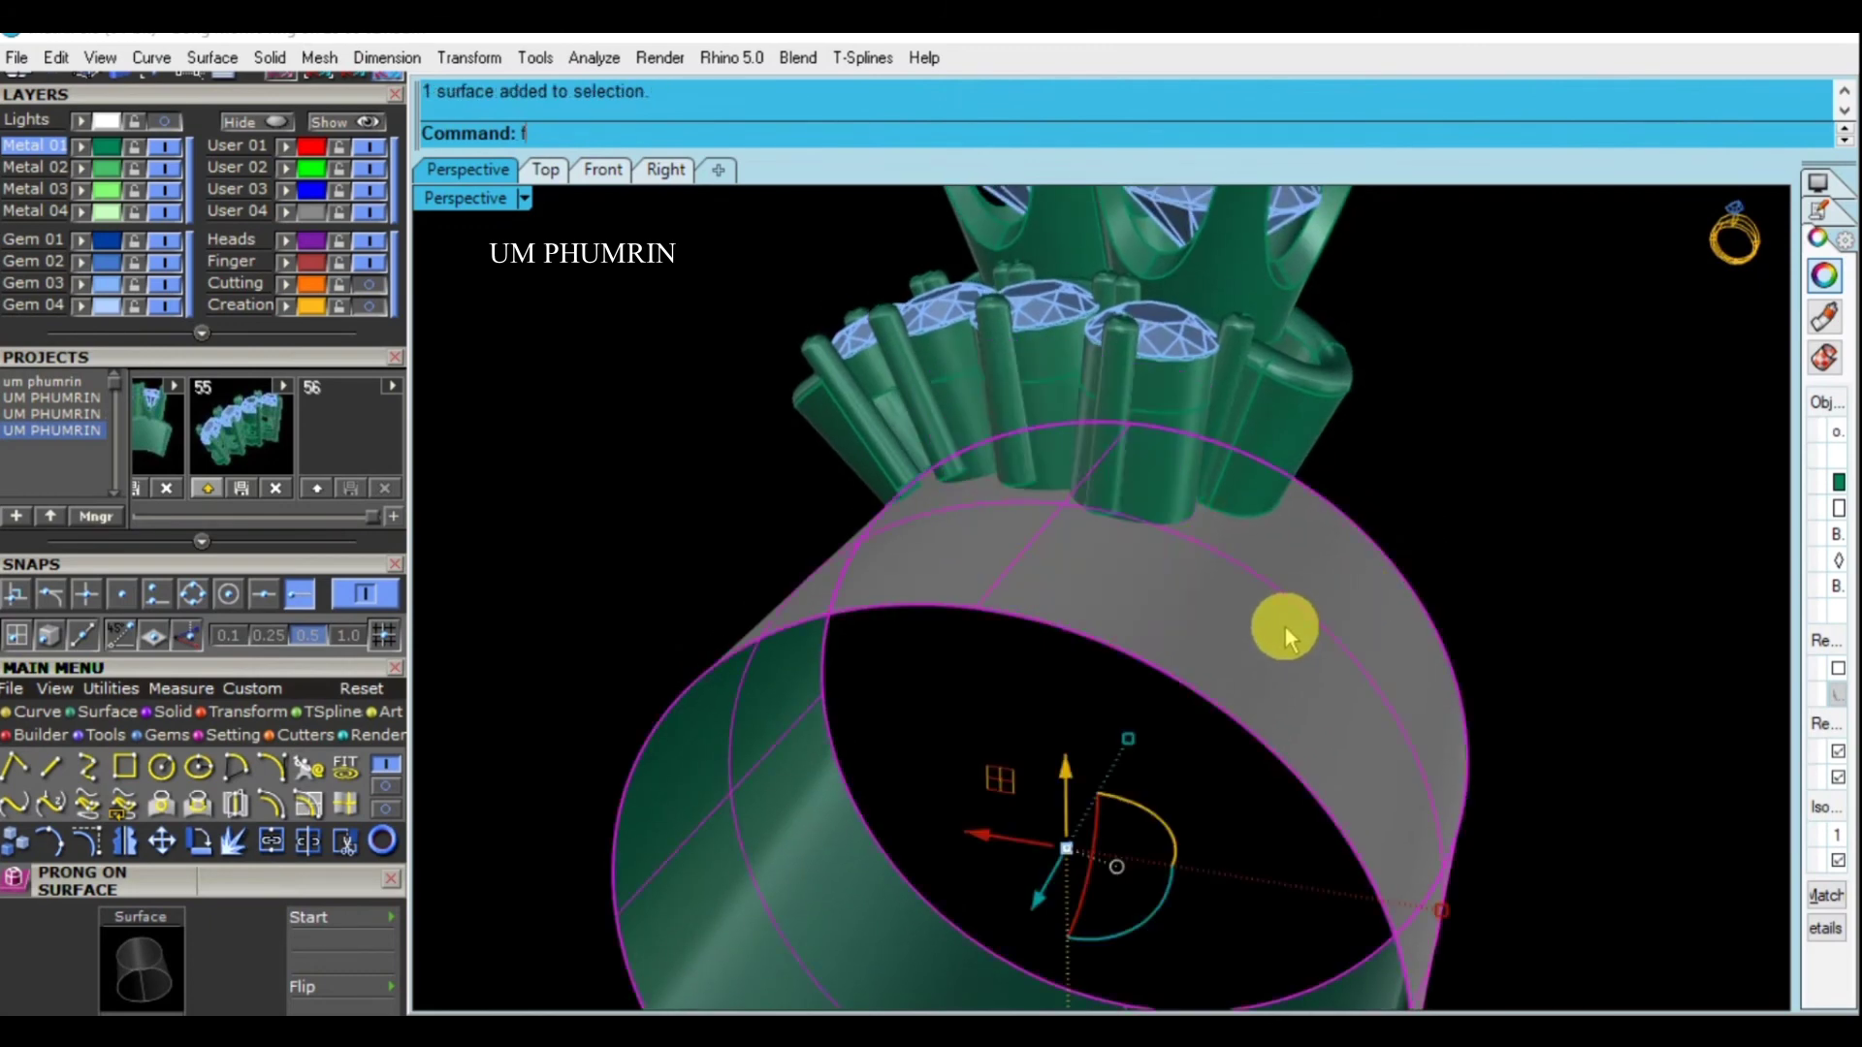
pyautogui.write('p')
pyautogui.press('Return')
pyautogui.click(1039, 436)
pyautogui.moveTo(1039, 437); pyautogui.dragTo(935, 424, button='right')
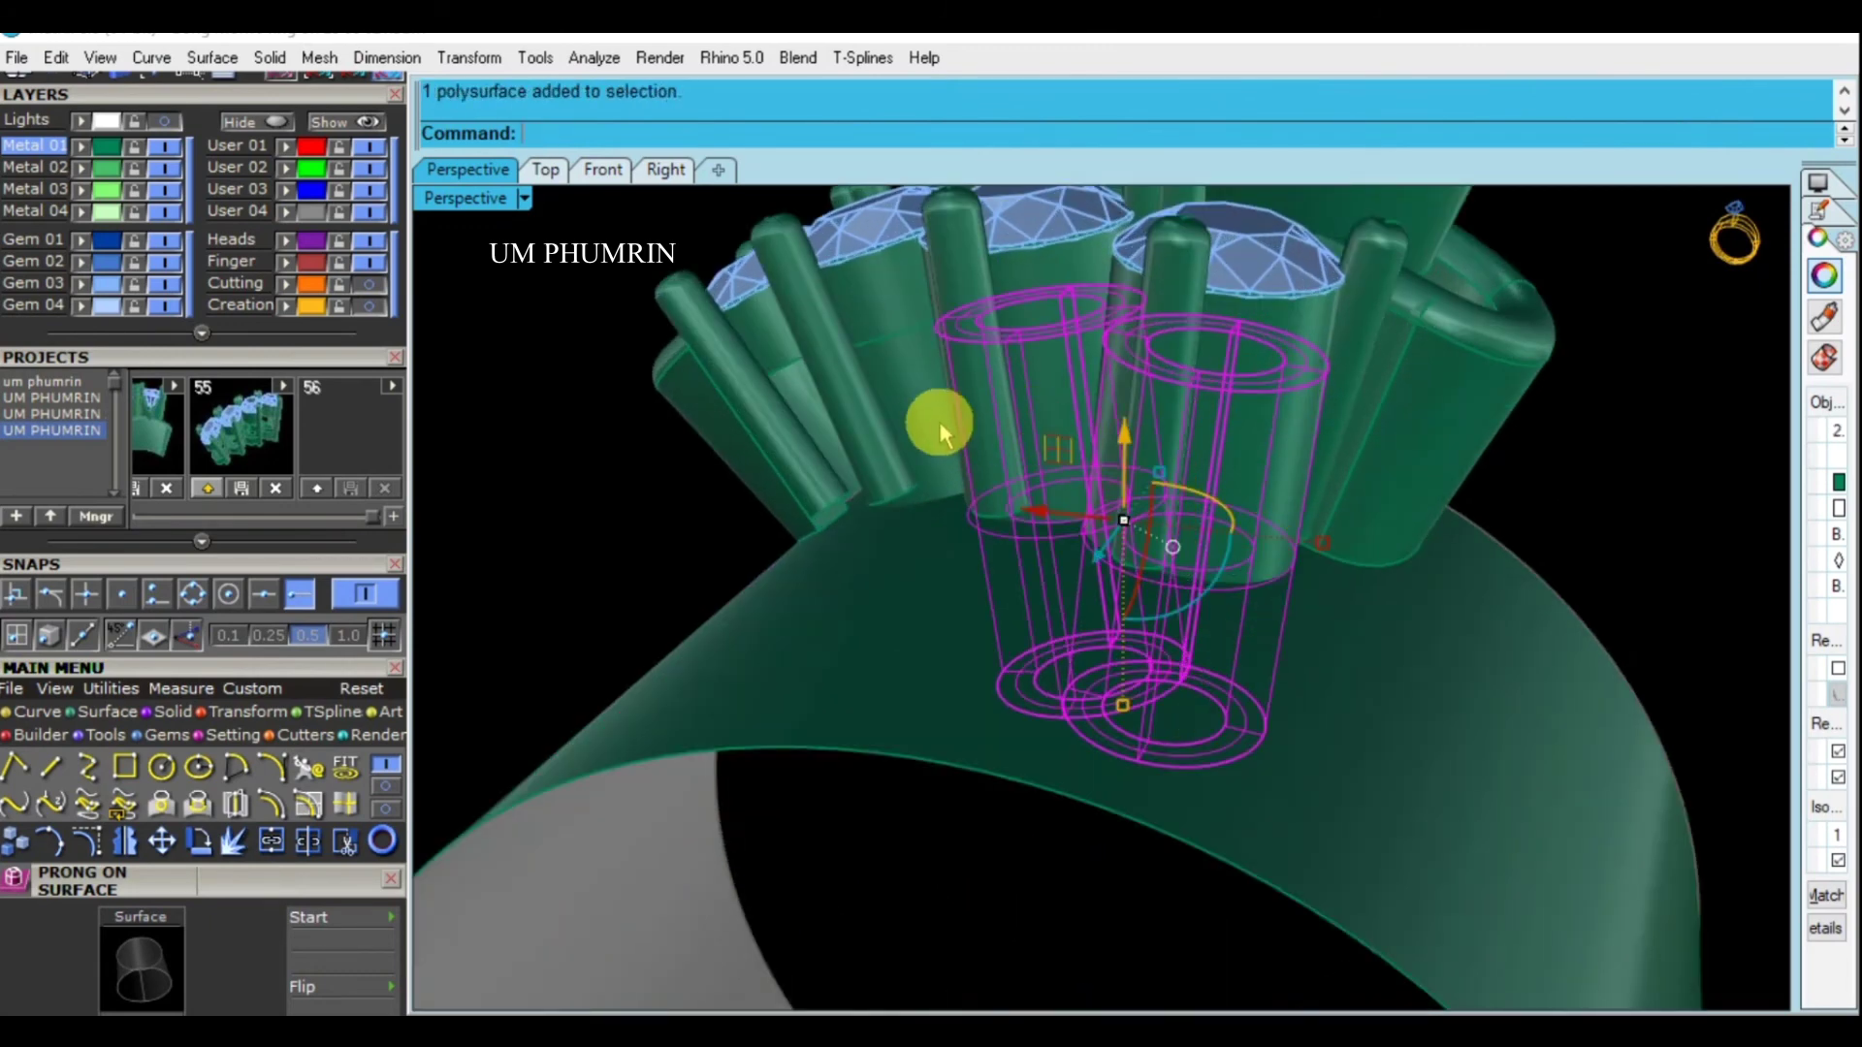
pyautogui.moveTo(1118, 454); pyautogui.dragTo(1061, 506, button='right')
pyautogui.write('B')
pyautogui.press('Return')
pyautogui.click(1295, 668)
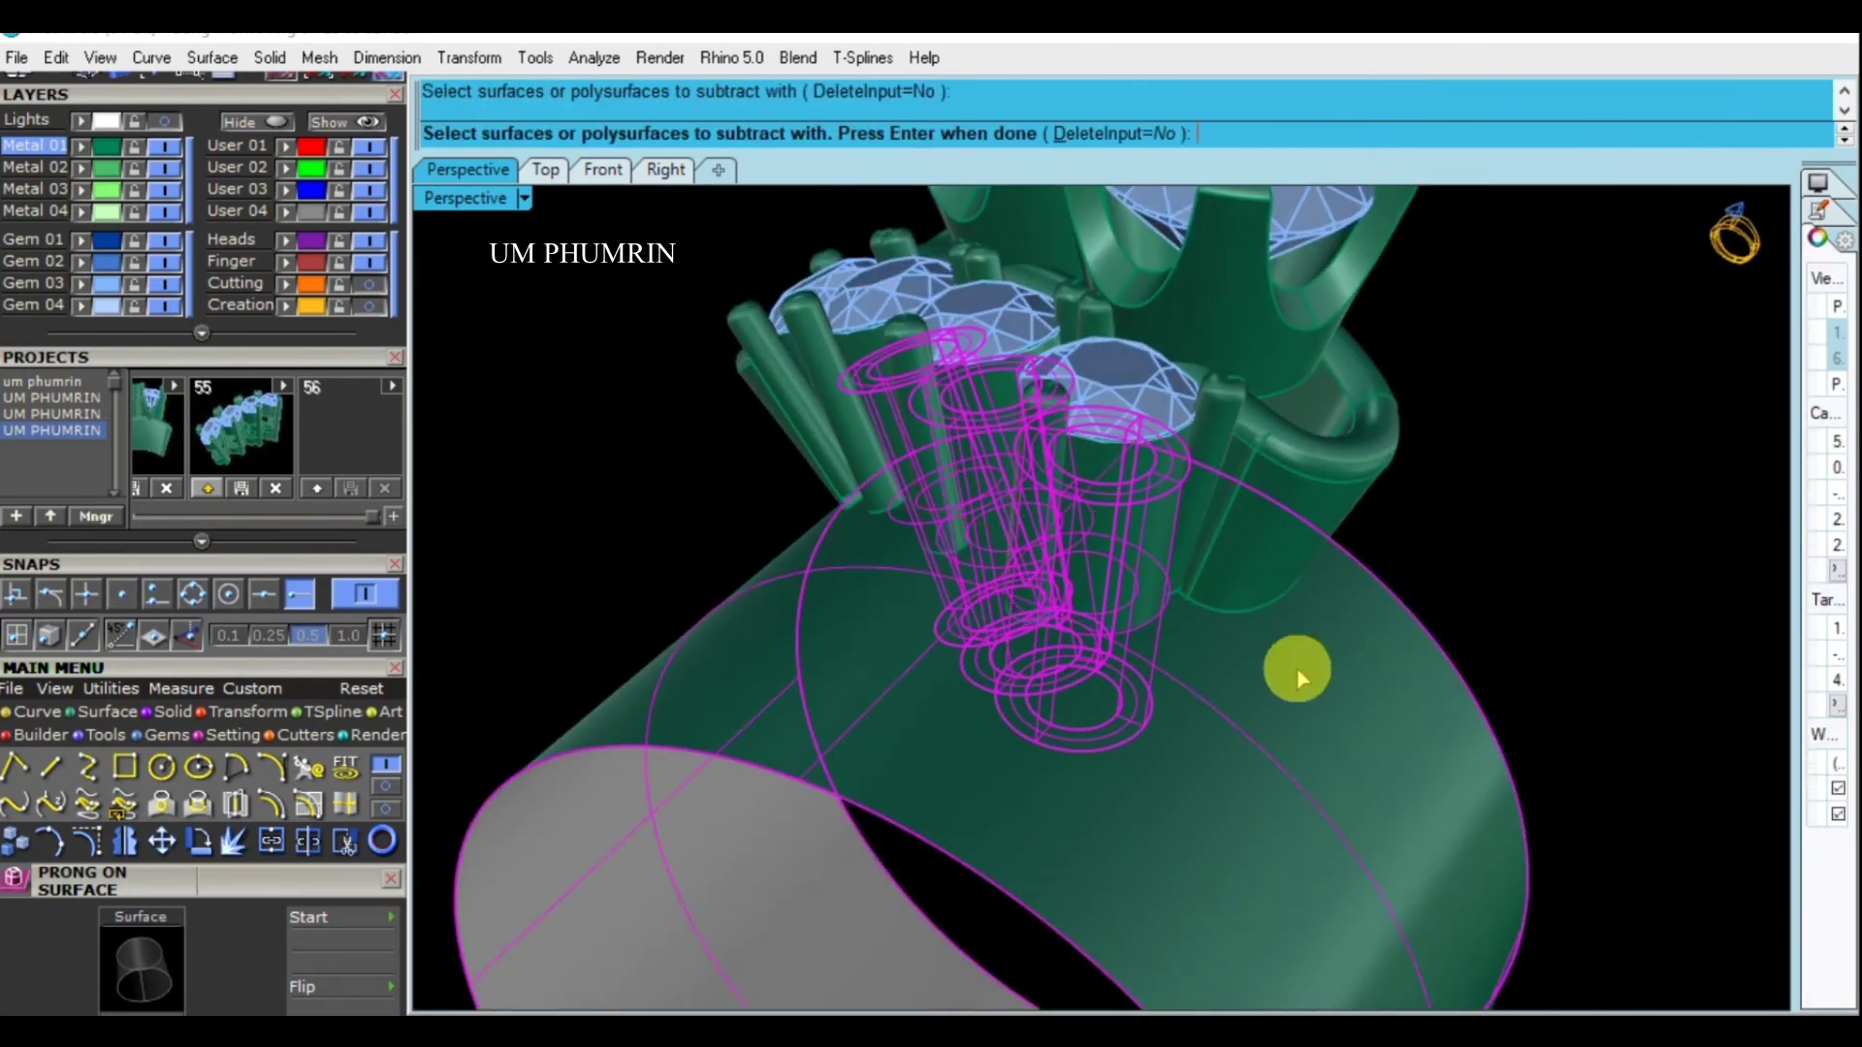
pyautogui.press('Return')
# Offset the ring band into a solid 0.85 thick
pyautogui.moveTo(1290, 640); pyautogui.dragTo(1336, 595, button='right')
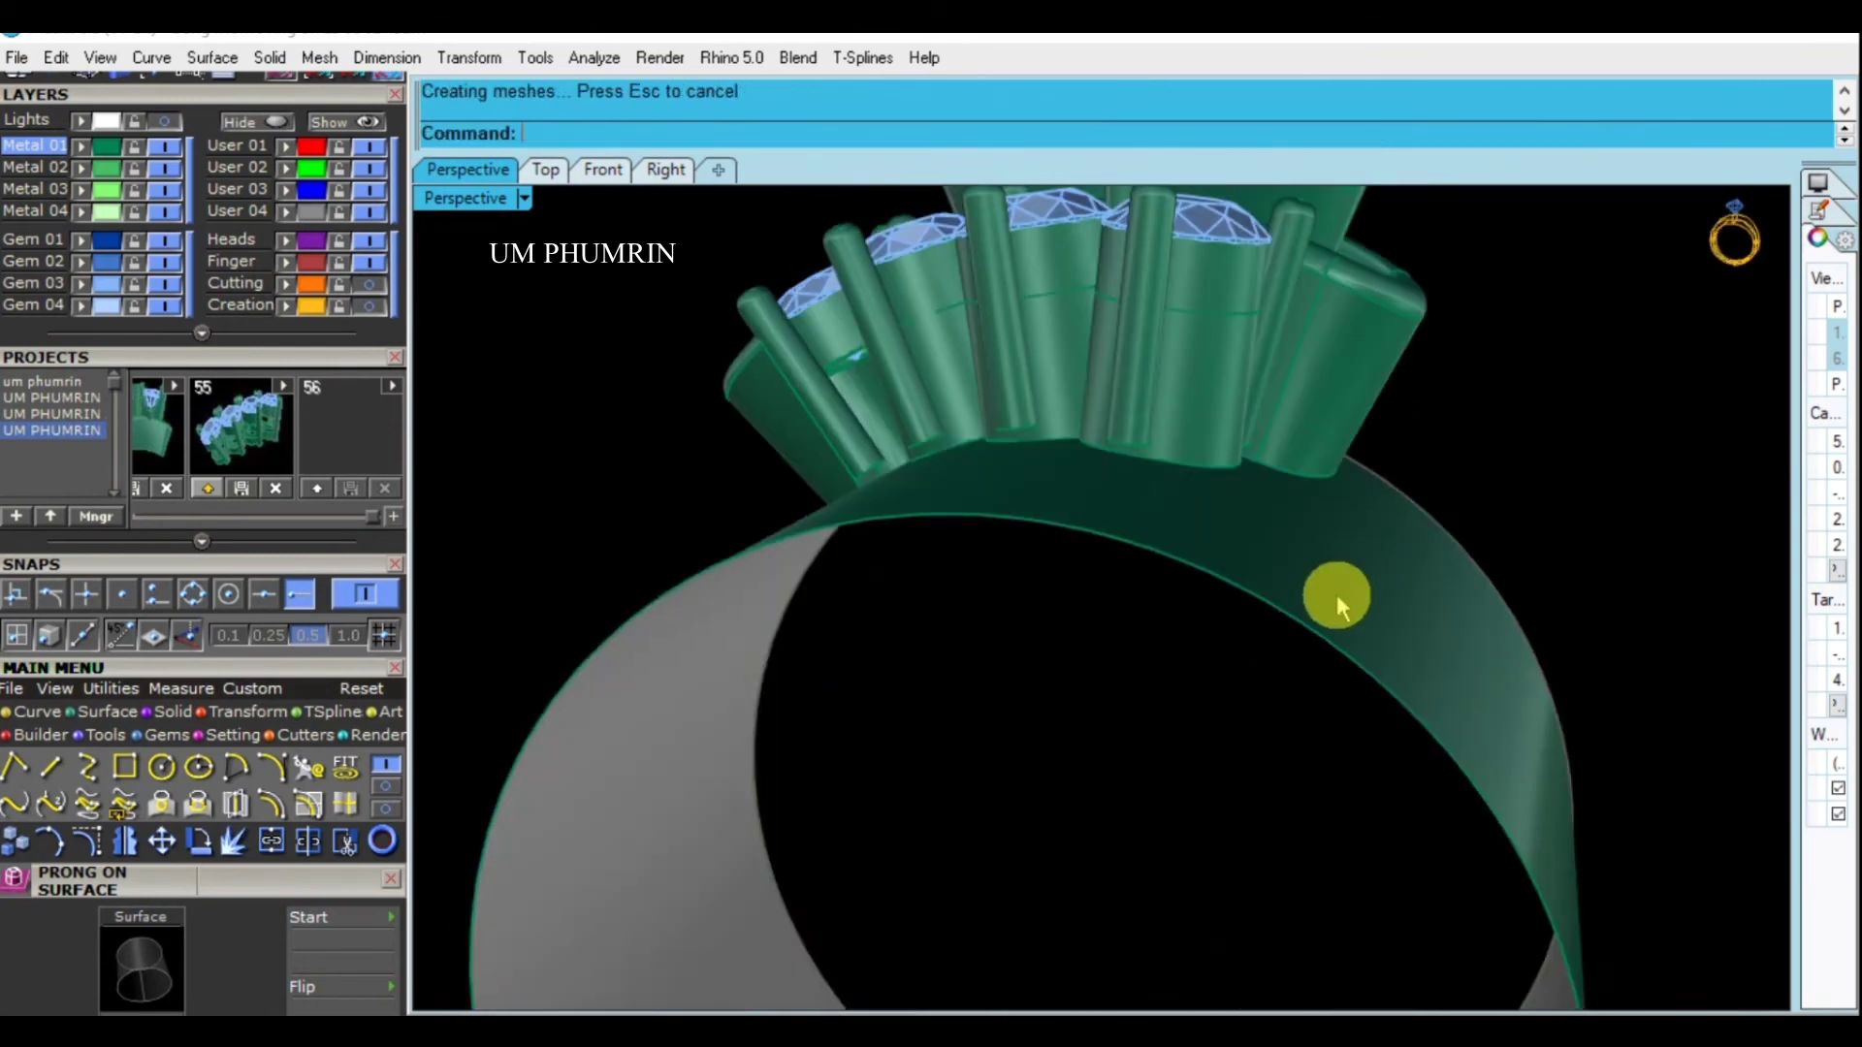
pyautogui.click(1341, 568)
pyautogui.write('O')
pyautogui.press('Return')
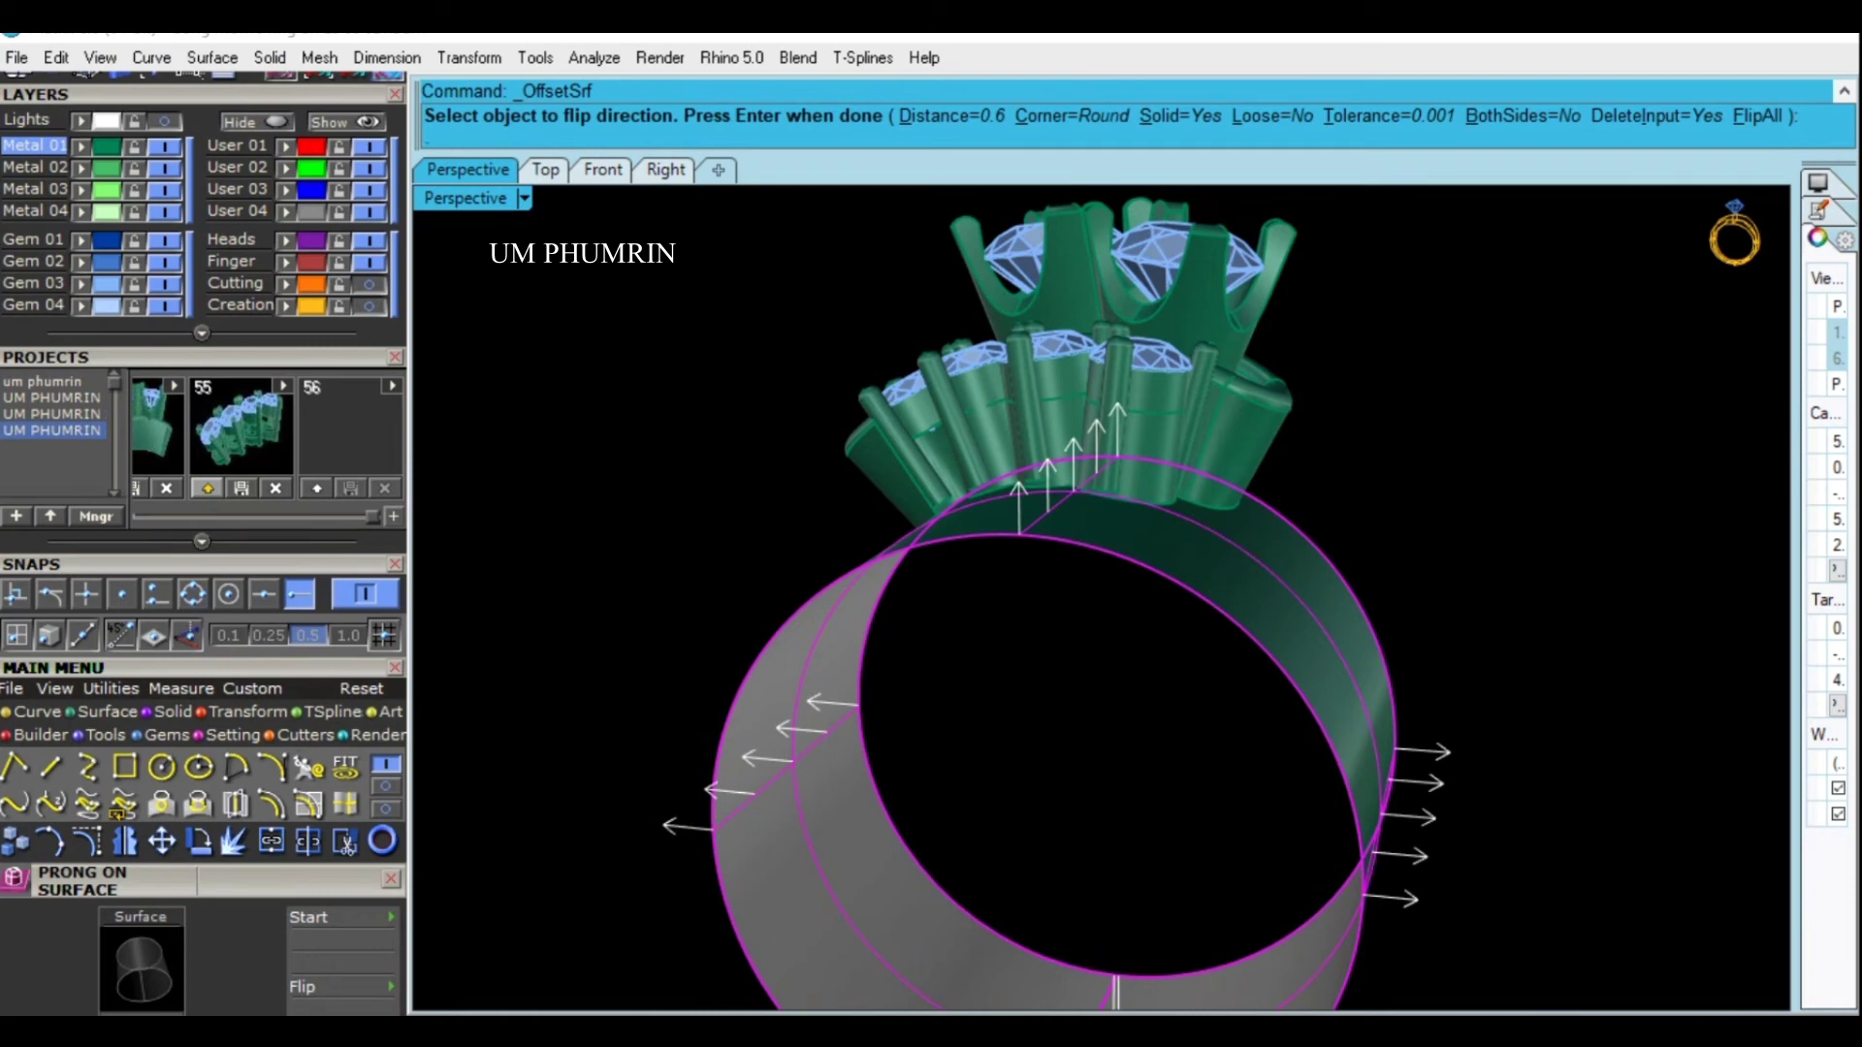
pyautogui.write('5')
pyautogui.press('Return')
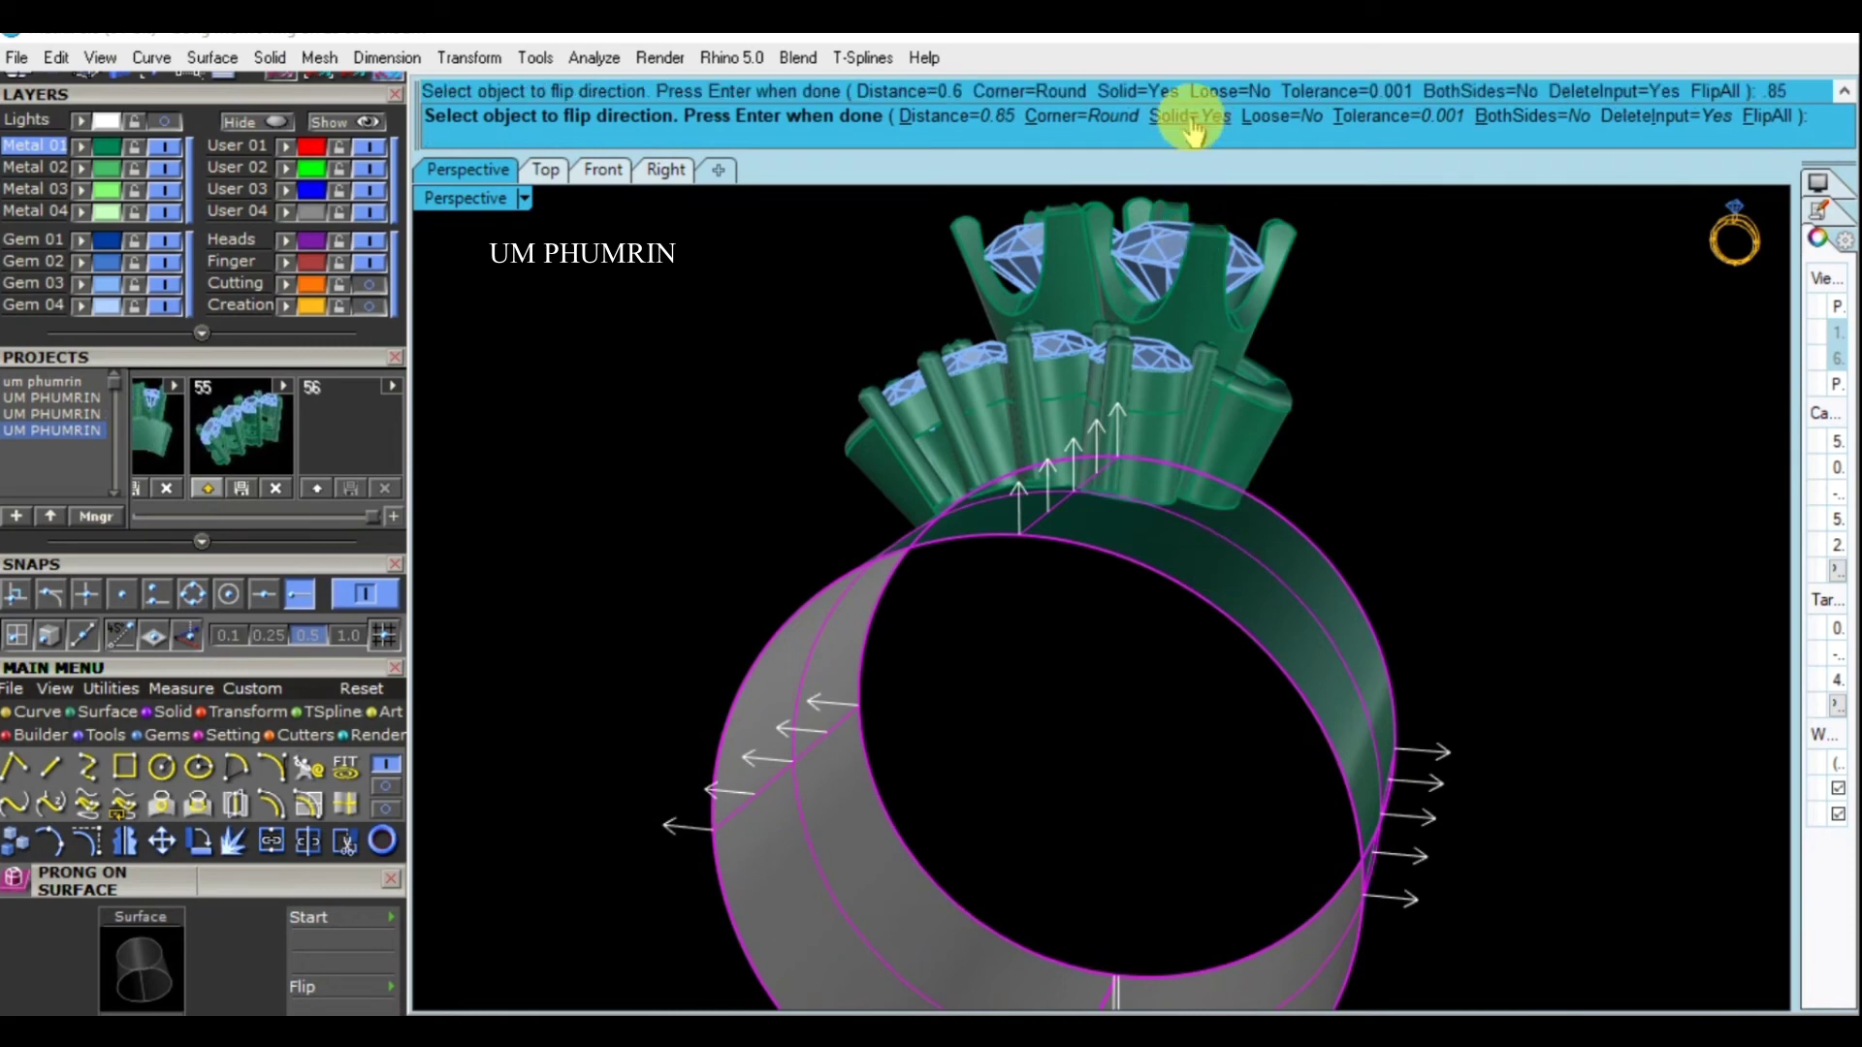
pyautogui.press('Return')
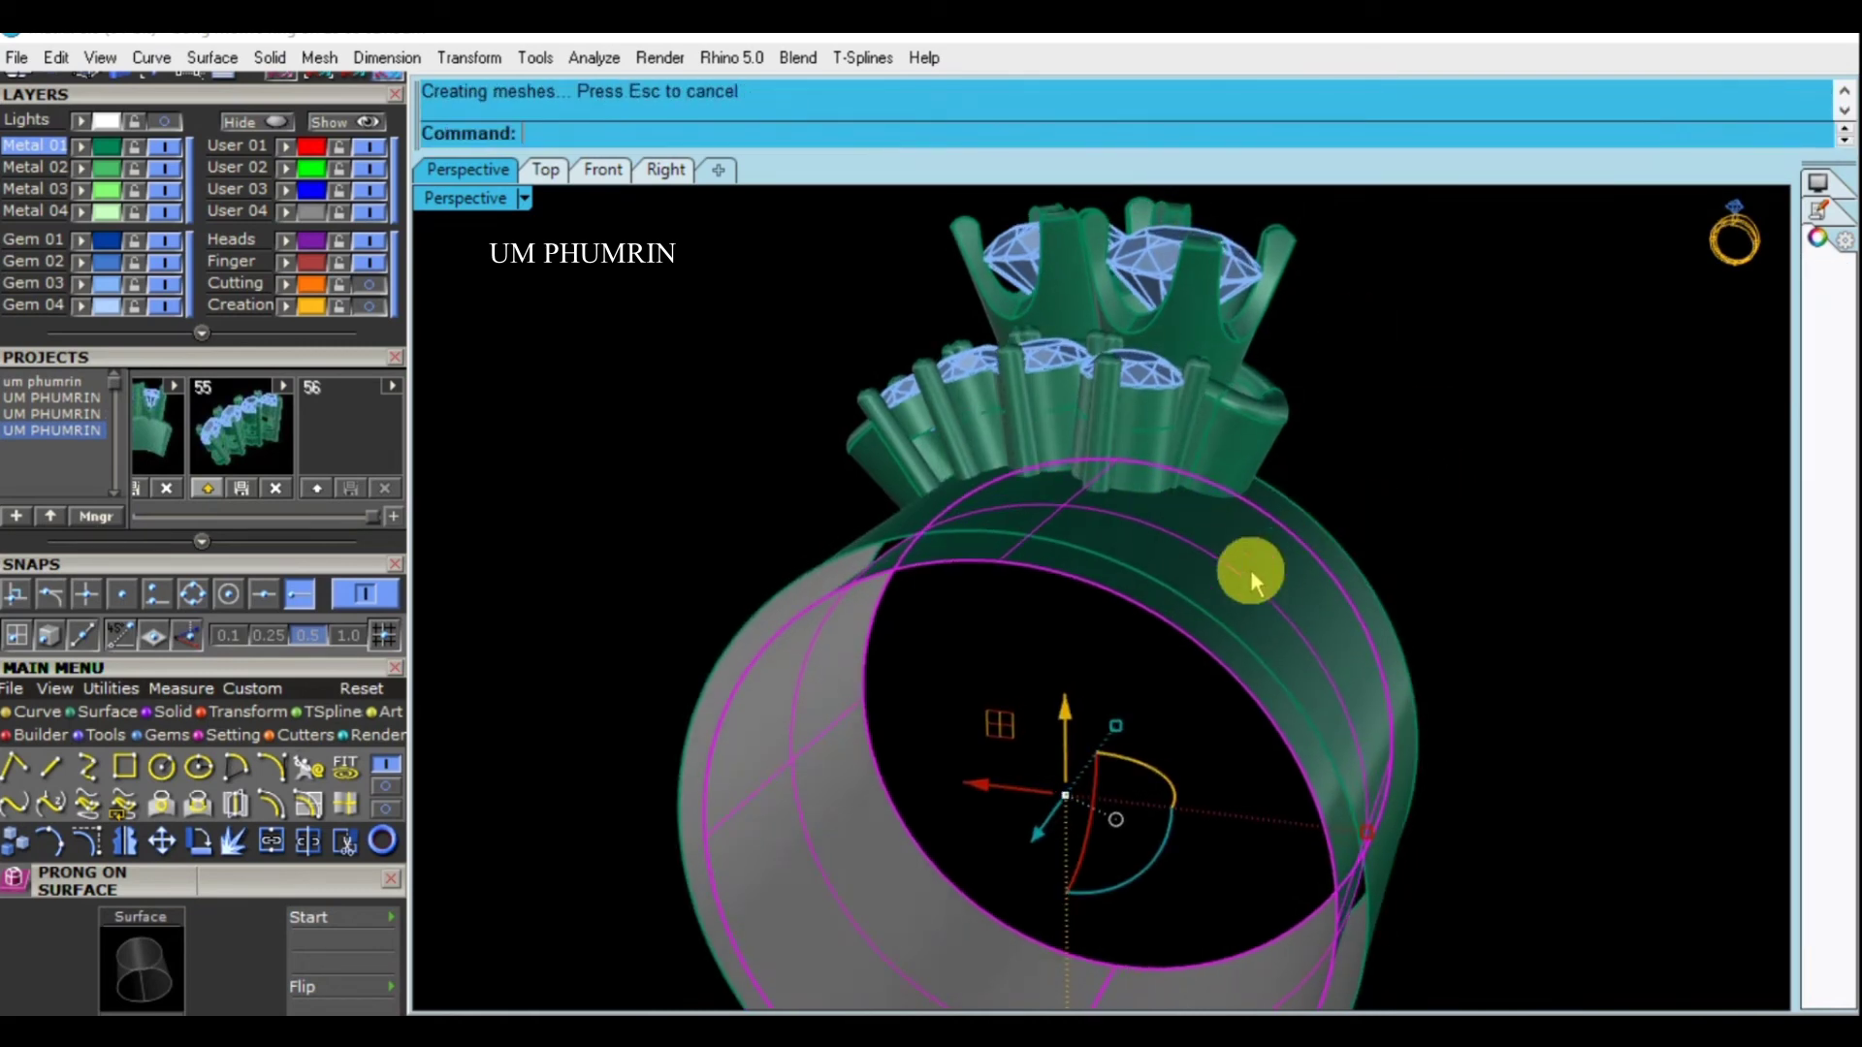
# Flip the thickened band and Boolean-subtract the cutters to cut holes through it
pyautogui.click(1249, 569)
pyautogui.moveTo(1171, 540); pyautogui.dragTo(1127, 522, button='right')
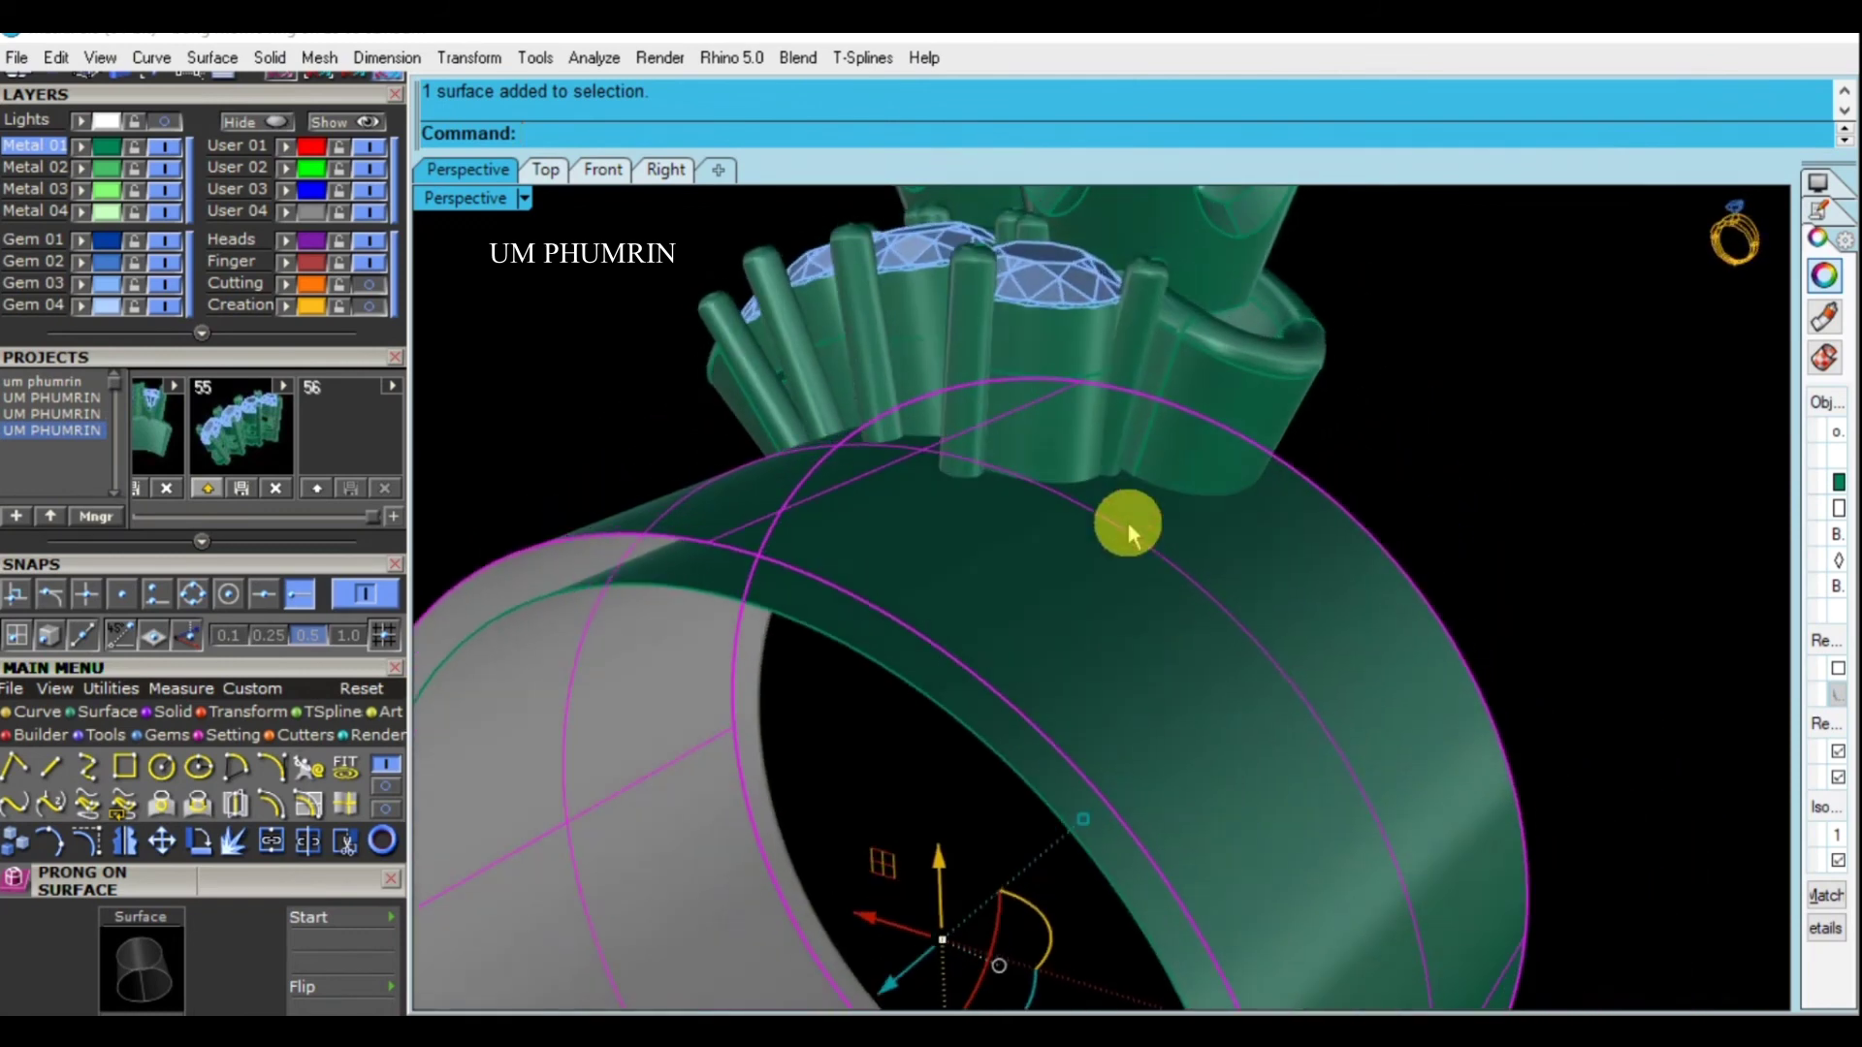
pyautogui.write('flip')
pyautogui.press('Return')
pyautogui.click(1045, 392)
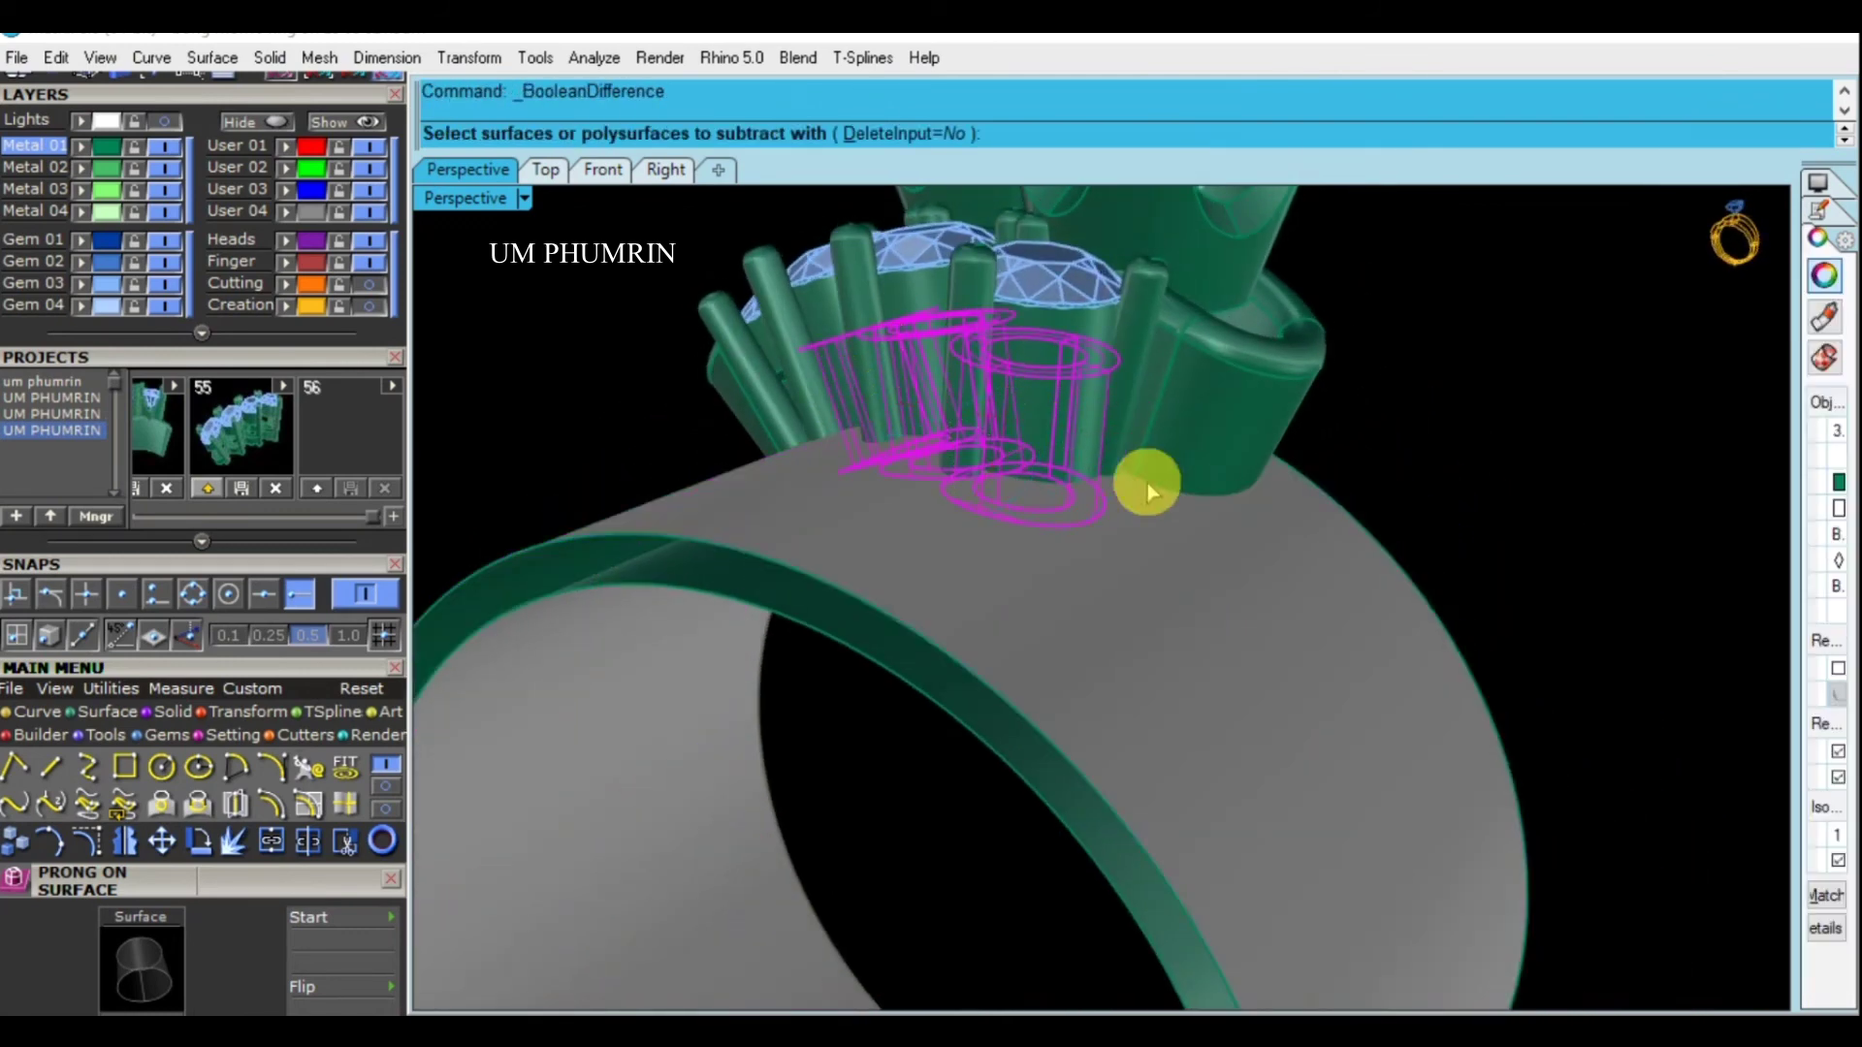
pyautogui.click(1168, 533)
pyautogui.press('Return')
pyautogui.press('Return')
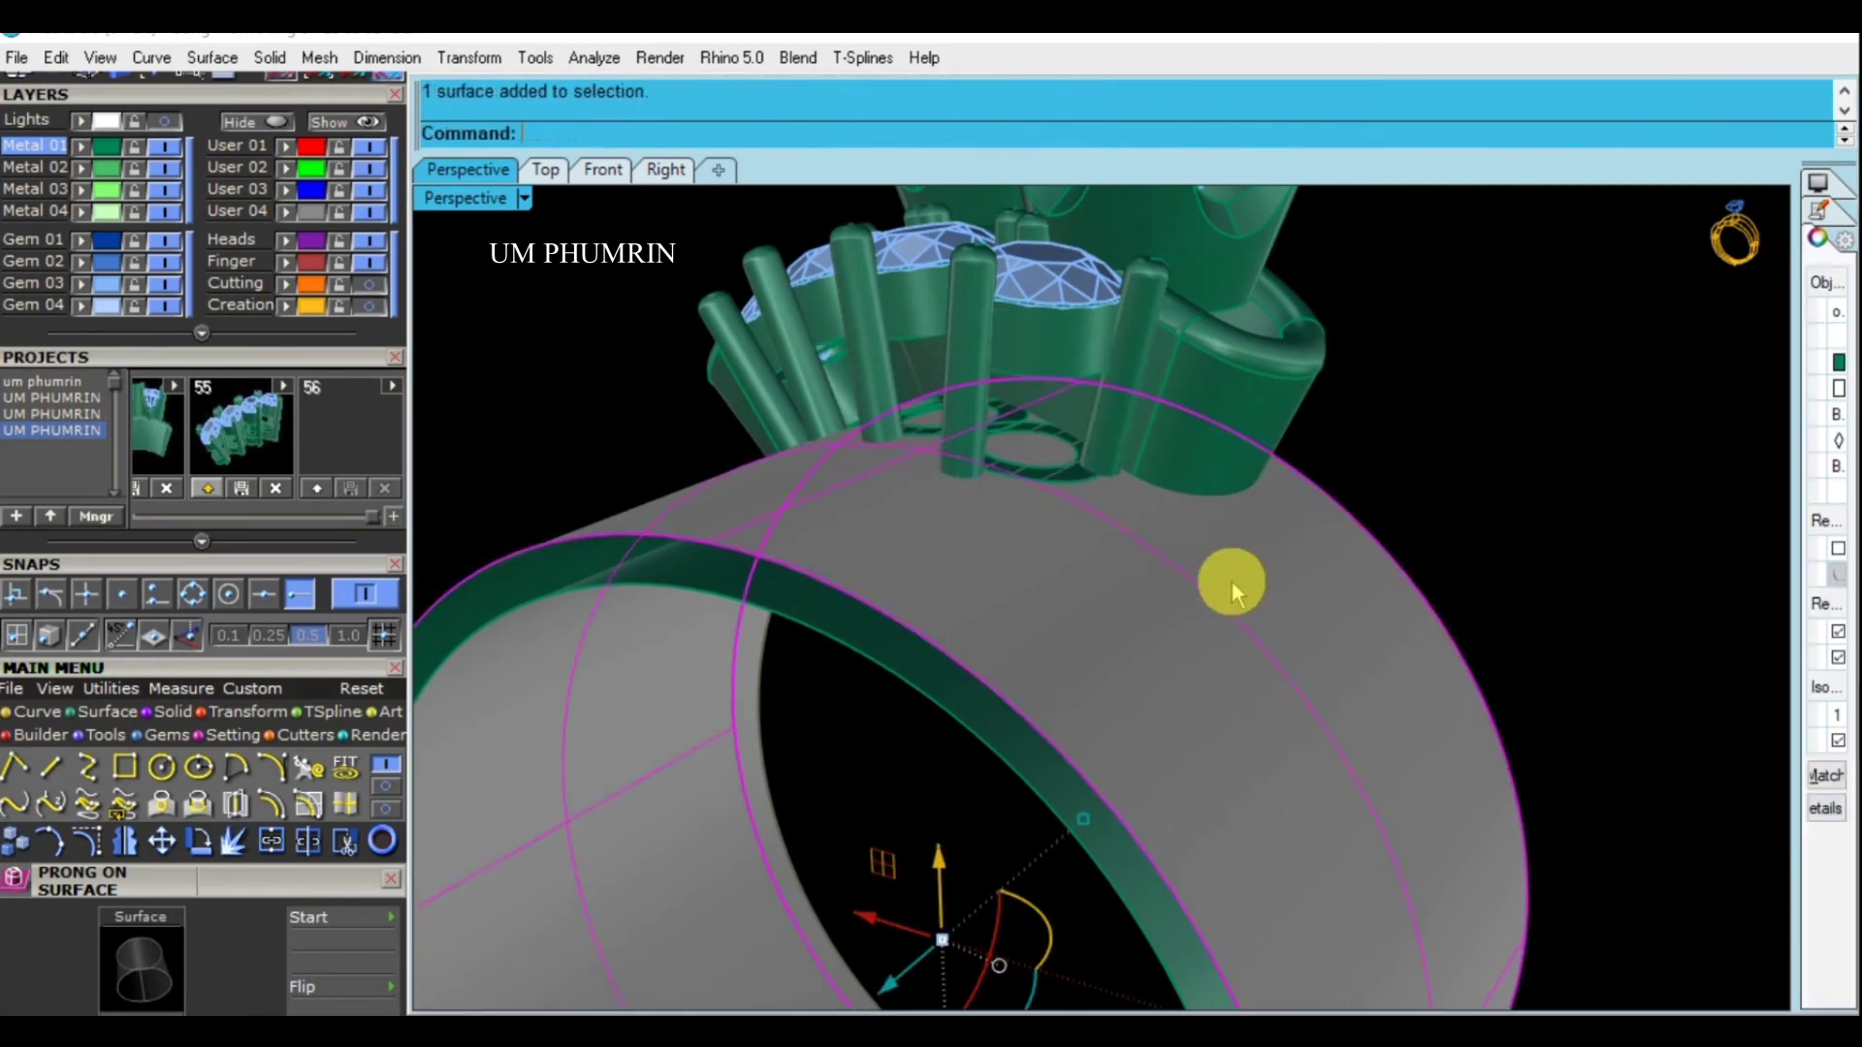
pyautogui.moveTo(1231, 580); pyautogui.dragTo(1089, 573, button='right')
pyautogui.press('Return')
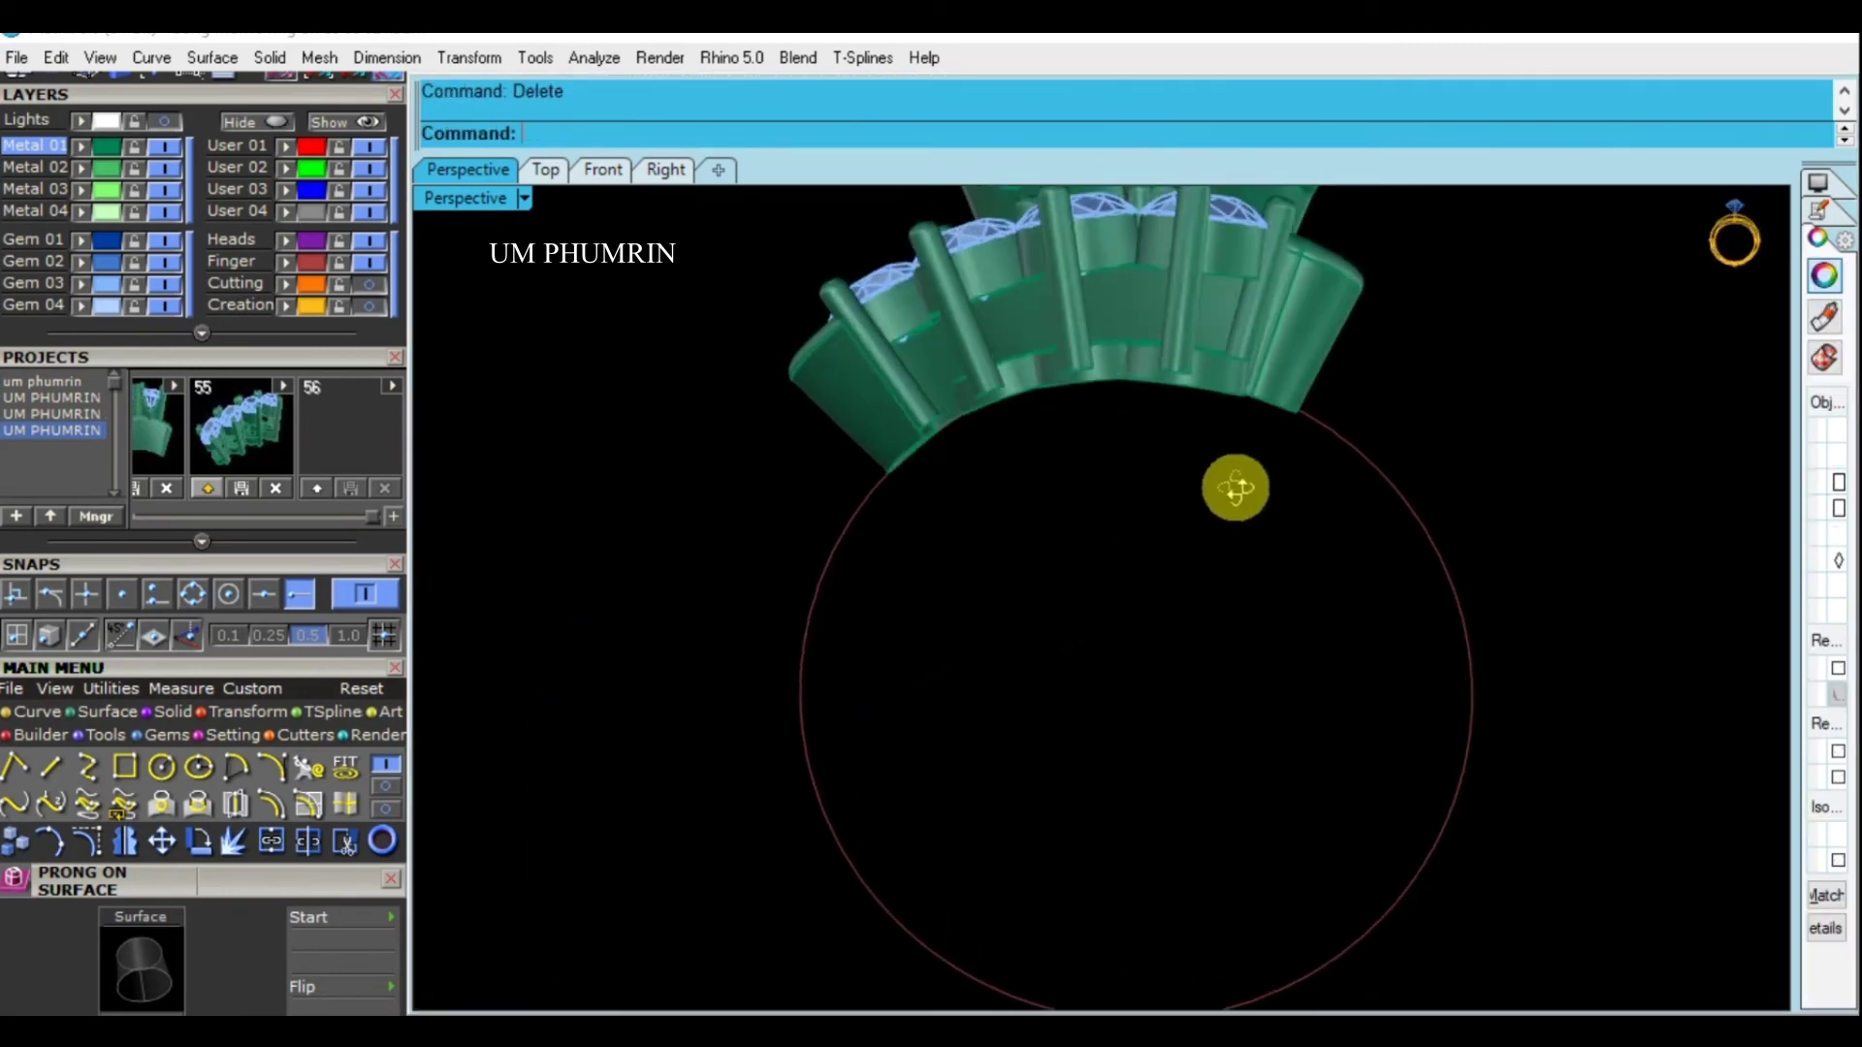
pyautogui.moveTo(1234, 486); pyautogui.dragTo(1243, 524, button='right')
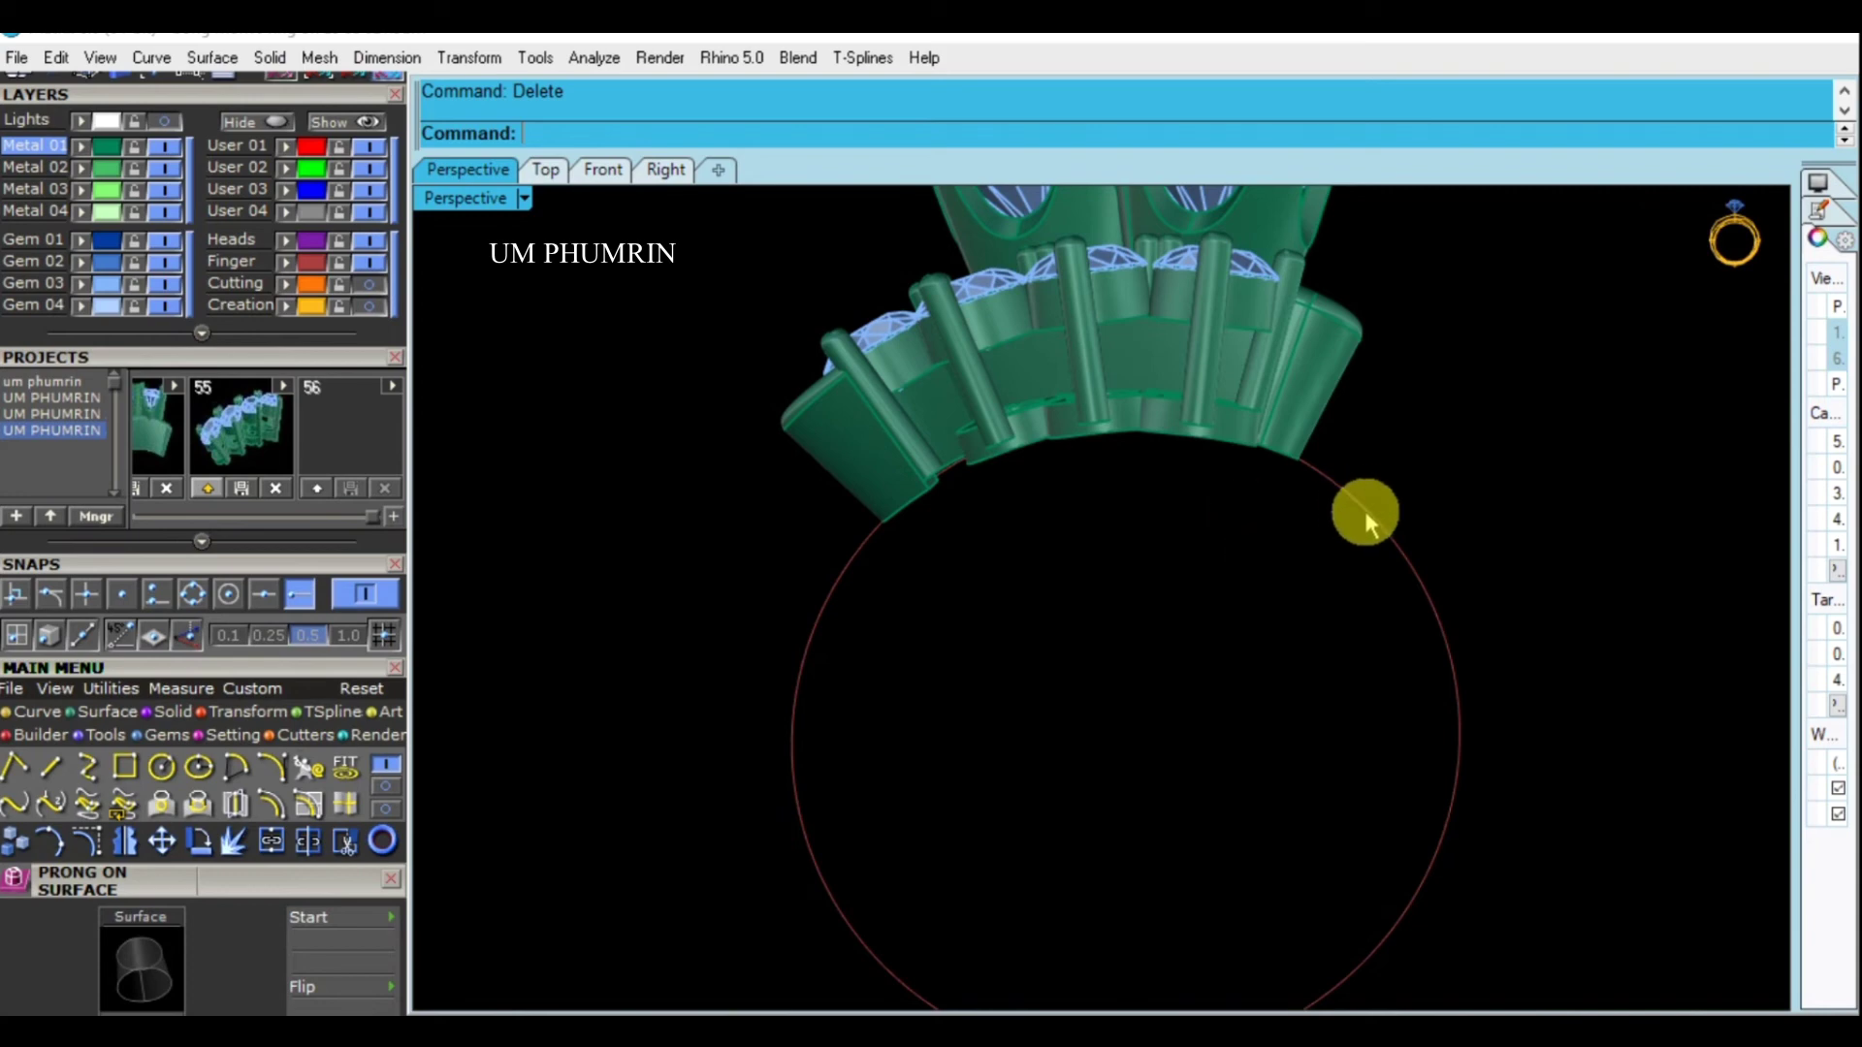
pyautogui.moveTo(1195, 496)
pyautogui.mouseDown(button='right')
pyautogui.moveTo(1080, 528)
pyautogui.moveTo(1193, 432)
pyautogui.moveTo(1354, 528)
pyautogui.mouseUp(button='right')
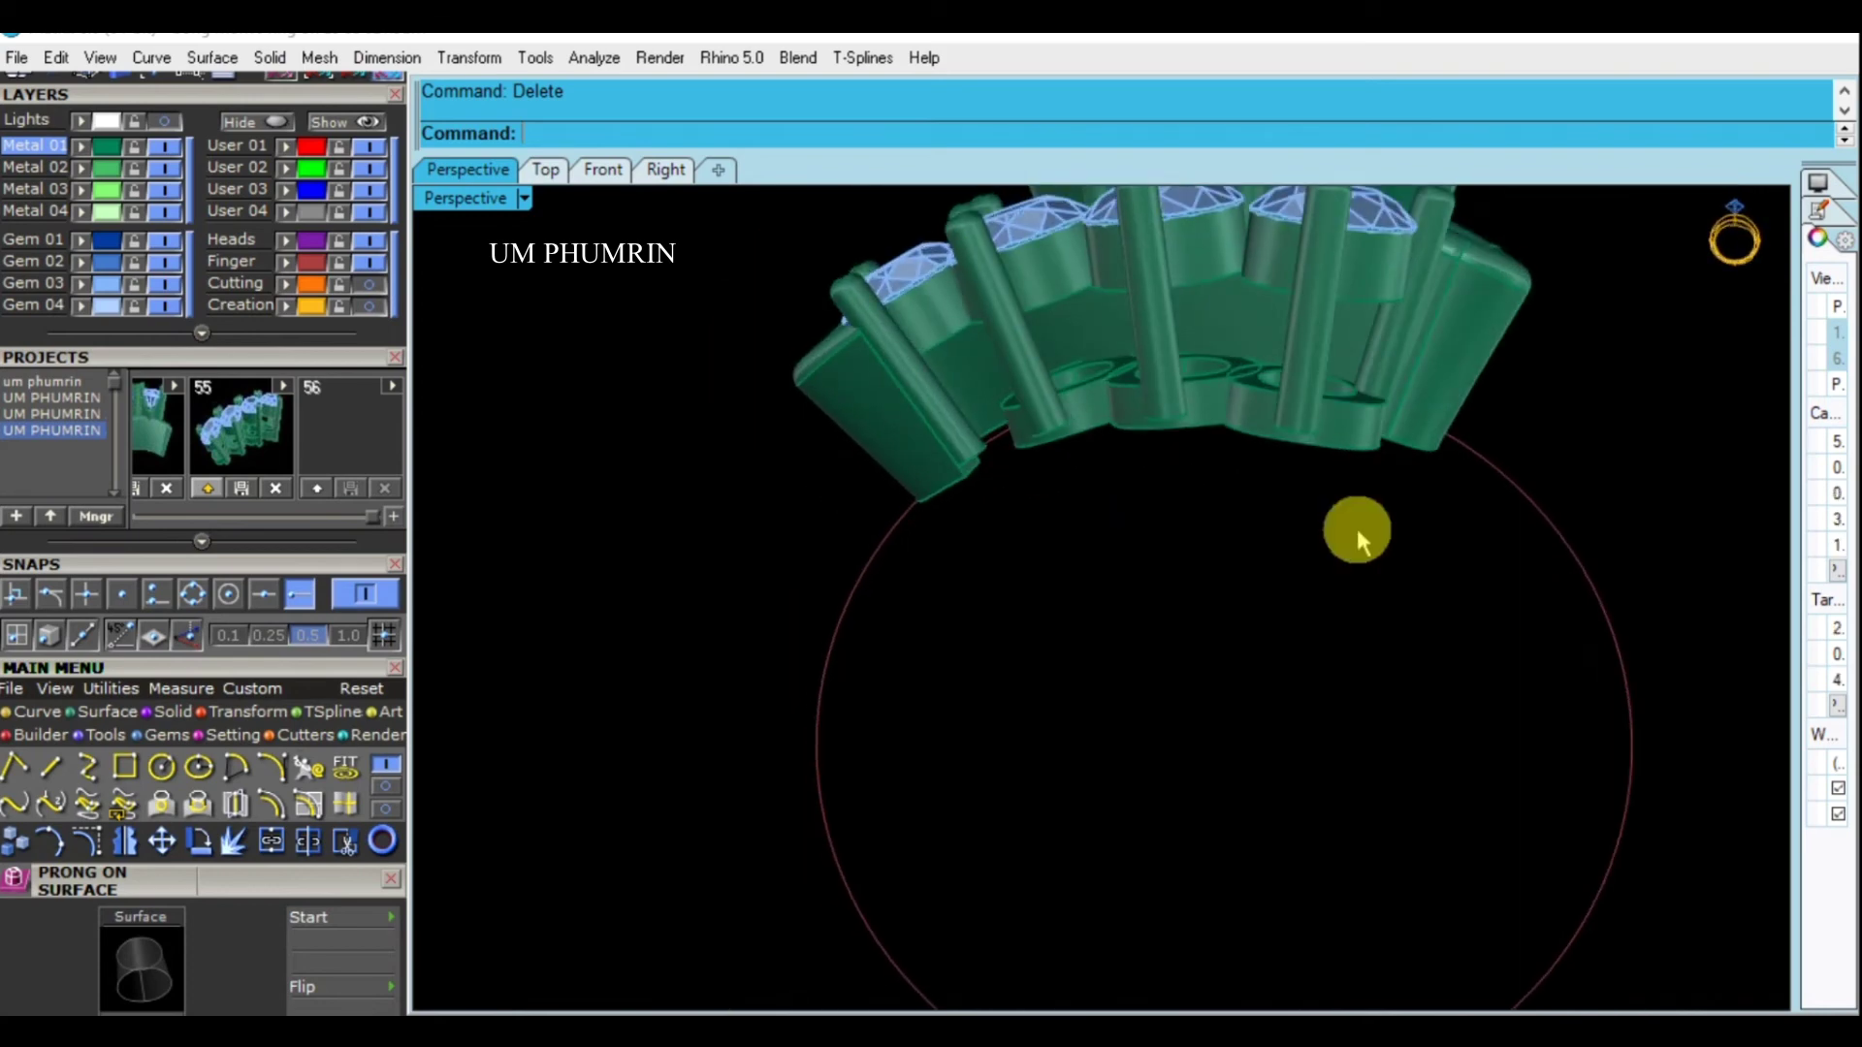
# Select the seven prongs of the side-stone gallery
pyautogui.scroll(3, 1306, 351)
pyautogui.moveTo(1306, 351)
pyautogui.mouseDown(button='right')
pyautogui.moveTo(1197, 520)
pyautogui.moveTo(1201, 503)
pyautogui.mouseUp(button='right')
pyautogui.scroll(-2, 1151, 548)
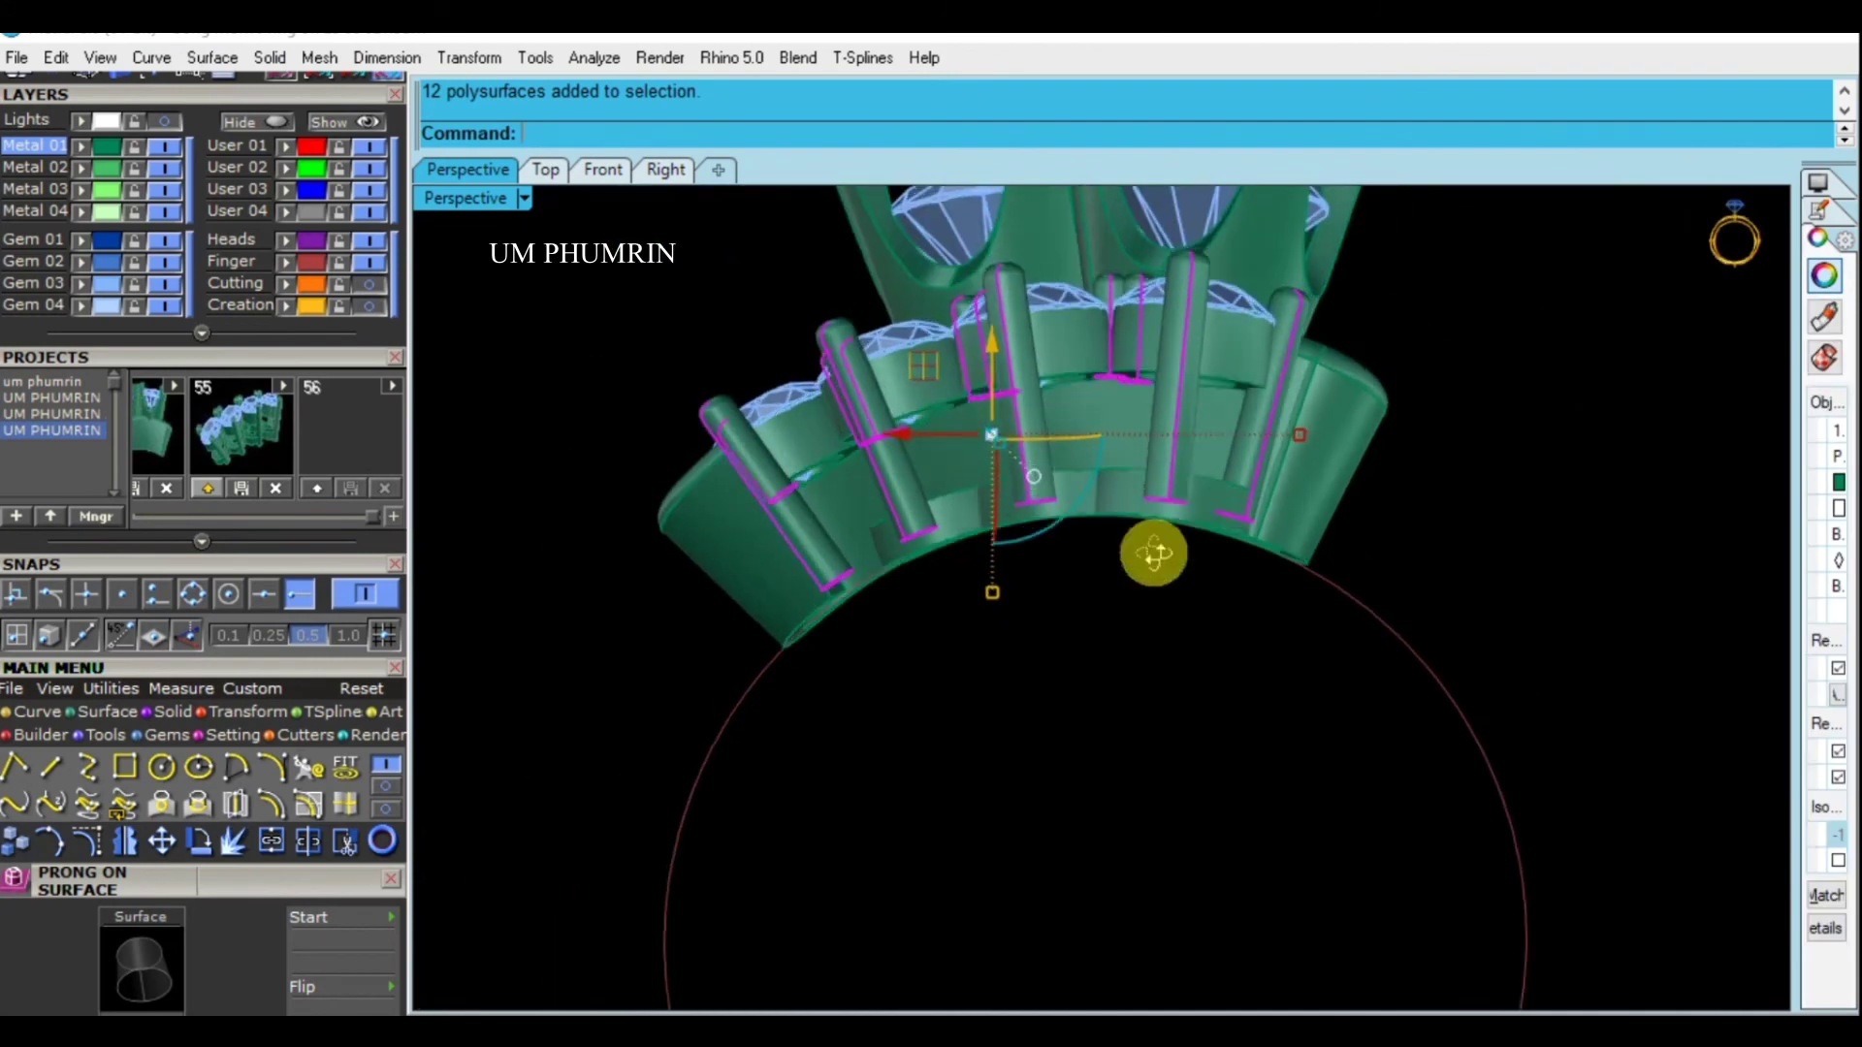
pyautogui.scroll(2, 1150, 502)
pyautogui.click(1120, 592)
pyautogui.click(1027, 470)
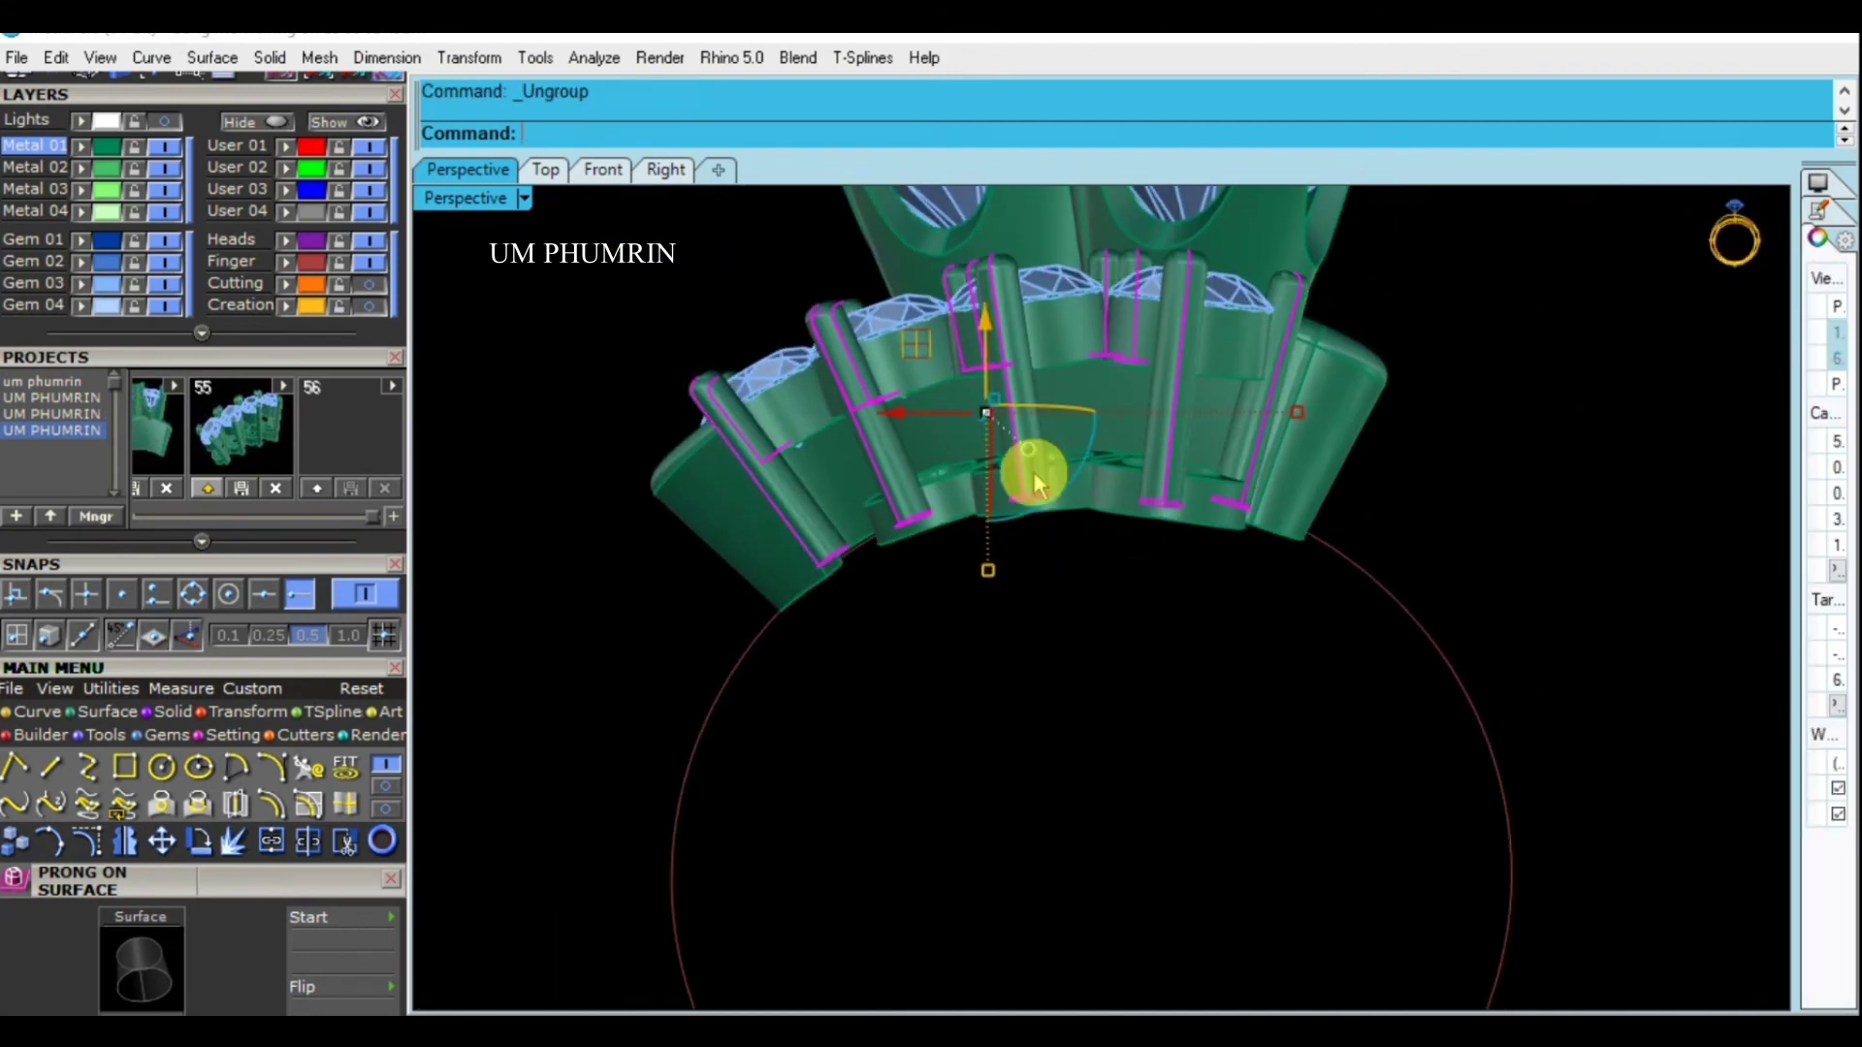
pyautogui.scroll(3, 1013, 417)
pyautogui.scroll(1, 1244, 553)
pyautogui.keyDown('shift'); pyautogui.click(1357, 549); pyautogui.keyUp('shift')
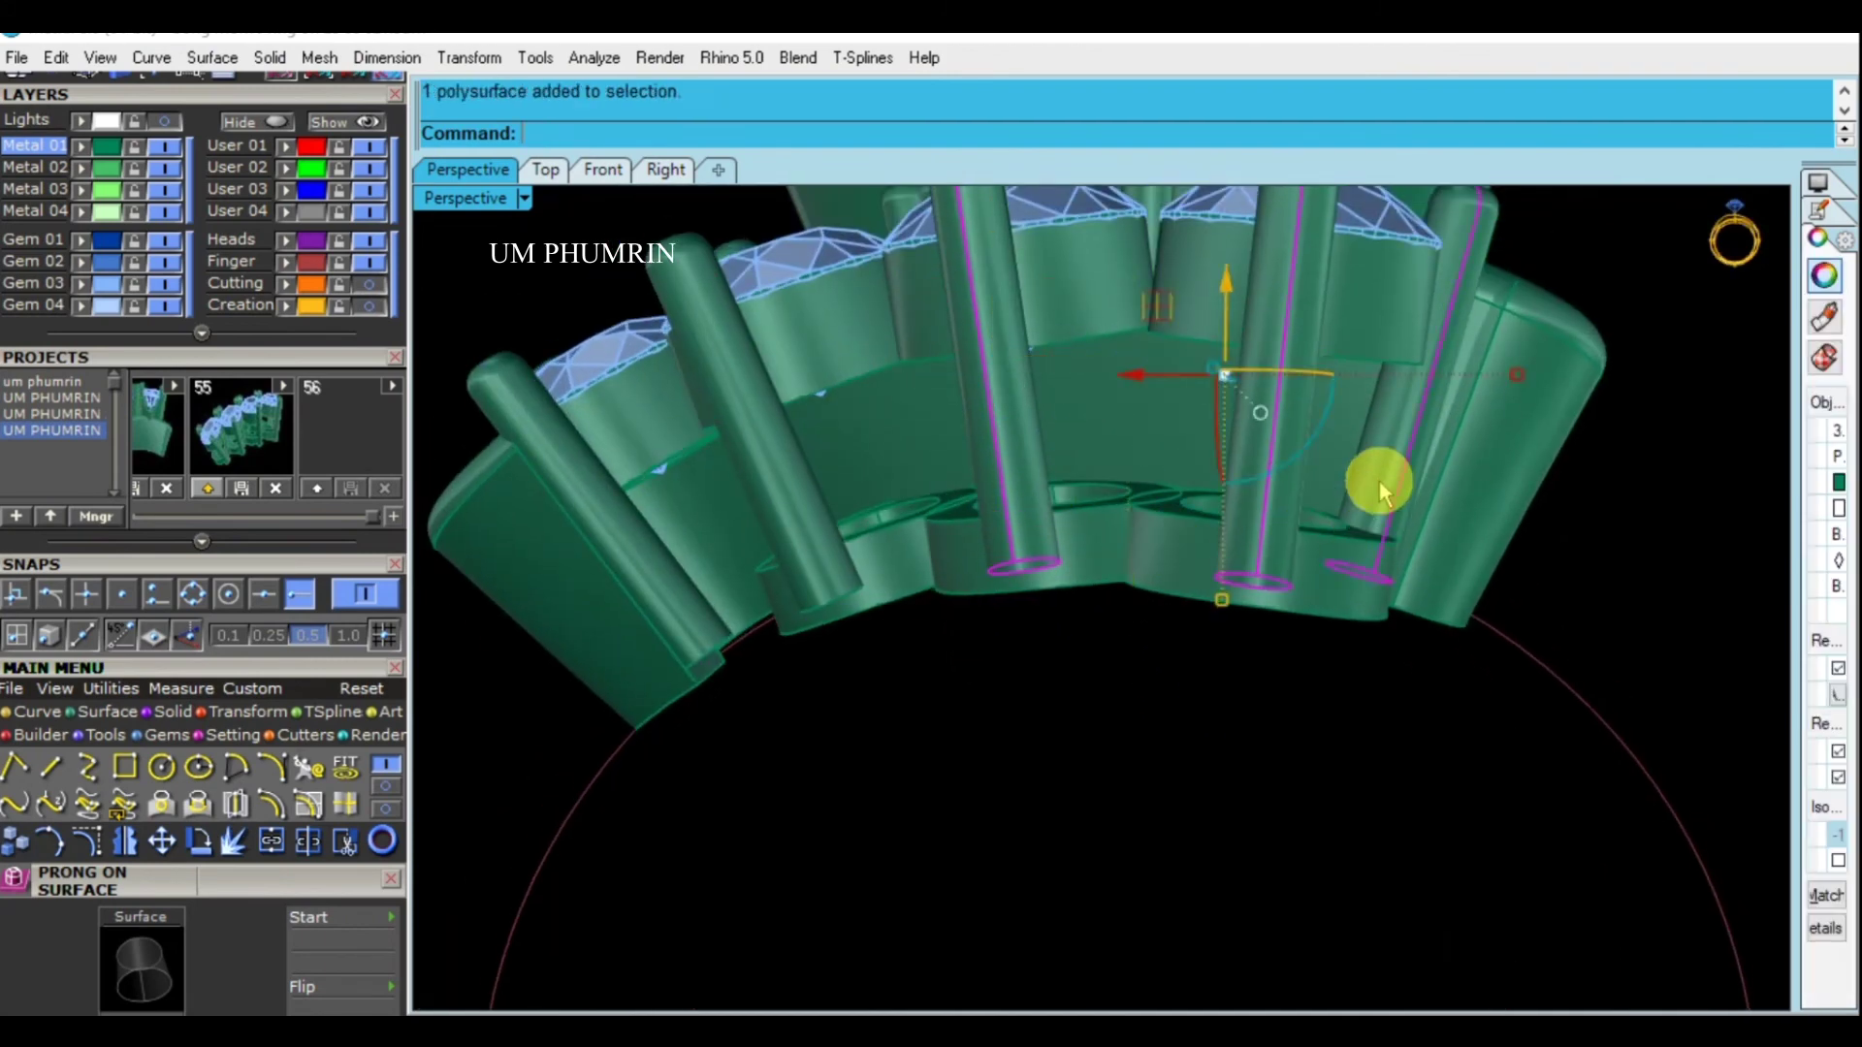
pyautogui.keyDown('shift'); pyautogui.click(800, 488); pyautogui.keyUp('shift')
pyautogui.keyDown('shift'); pyautogui.click(723, 601); pyautogui.keyUp('shift')
pyautogui.keyDown('shift'); pyautogui.click(1057, 572); pyautogui.keyUp('shift')
pyautogui.keyDown('shift'); pyautogui.click(1161, 567); pyautogui.keyUp('shift')
pyautogui.keyDown('shift'); pyautogui.click(567, 588); pyautogui.keyUp('shift')
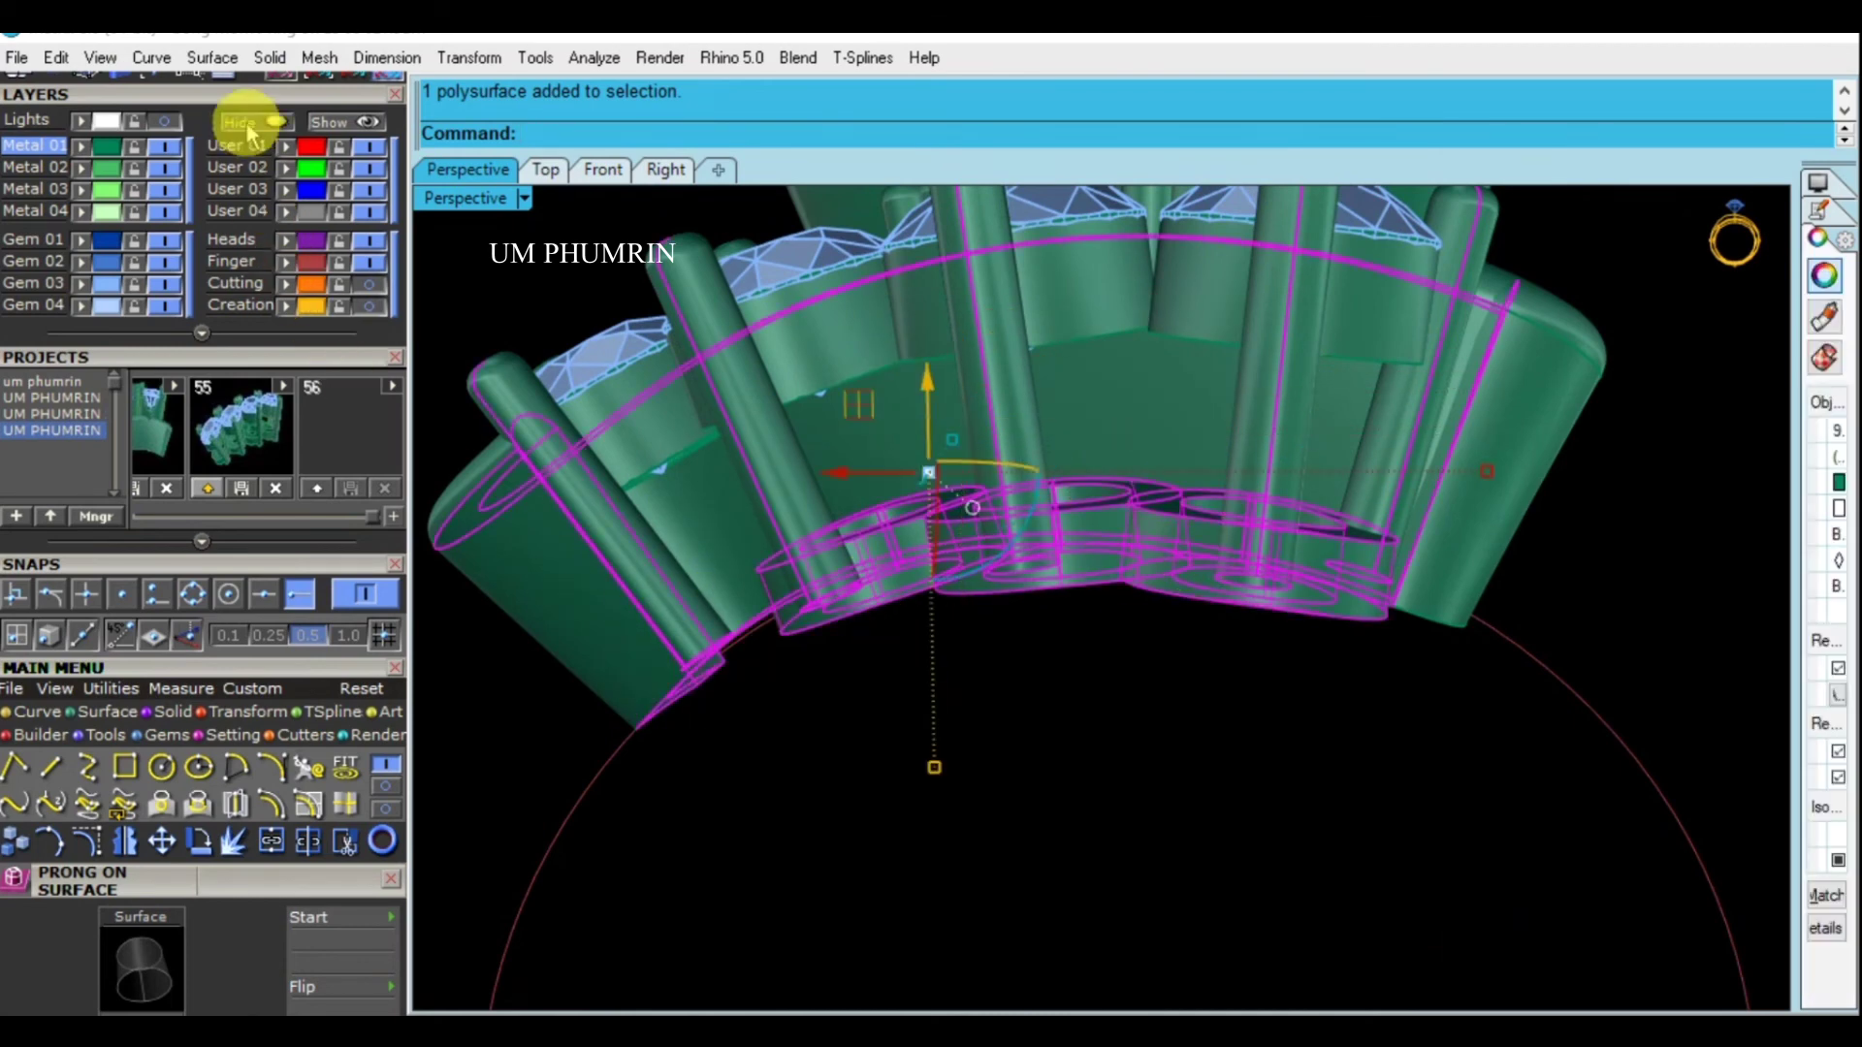
# Hide the gems and other parts to isolate the prongs
pyautogui.click(250, 124)
pyautogui.moveTo(826, 568)
pyautogui.mouseDown(button='right')
pyautogui.moveTo(939, 498)
pyautogui.moveTo(847, 540)
pyautogui.moveTo(953, 505)
pyautogui.mouseUp(button='right')
pyautogui.scroll(-3, 915, 508)
pyautogui.scroll(5, 882, 505)
# Stretch the first prong along its axis to a new length with edge snapping off
pyautogui.click(176, 716)
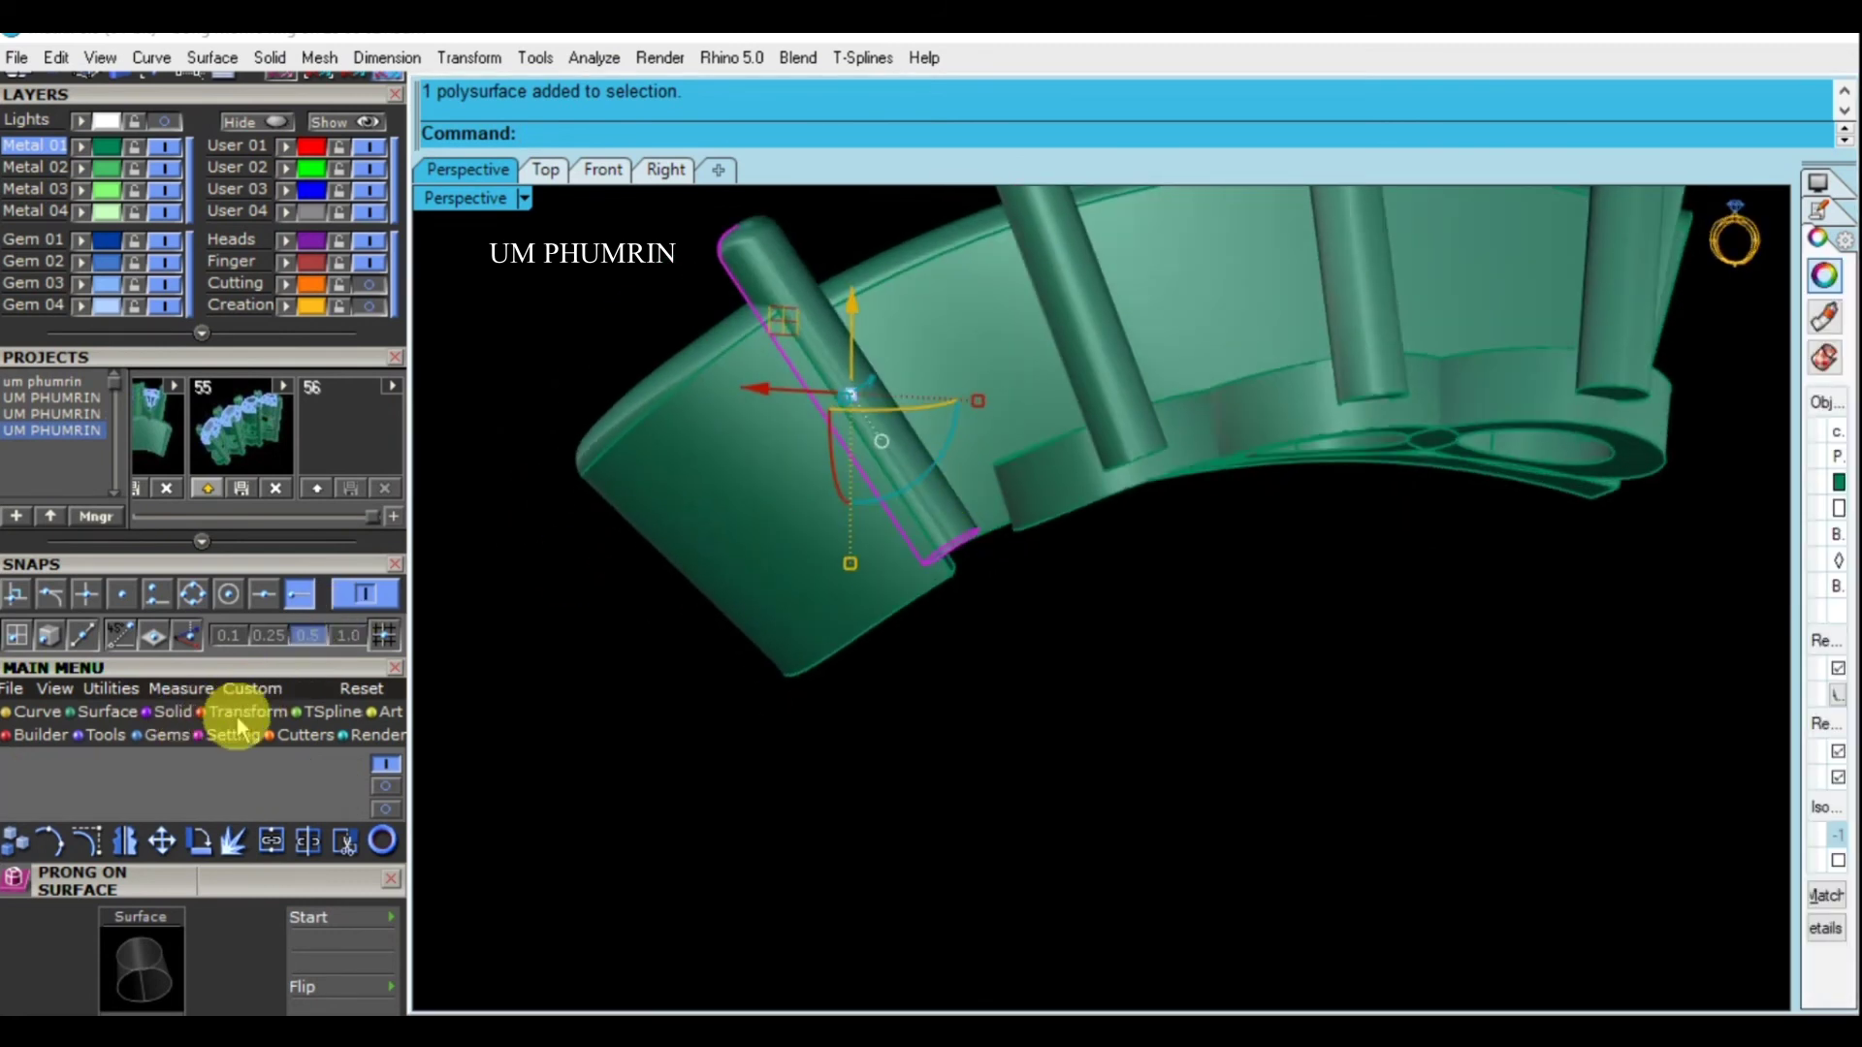
pyautogui.click(388, 797)
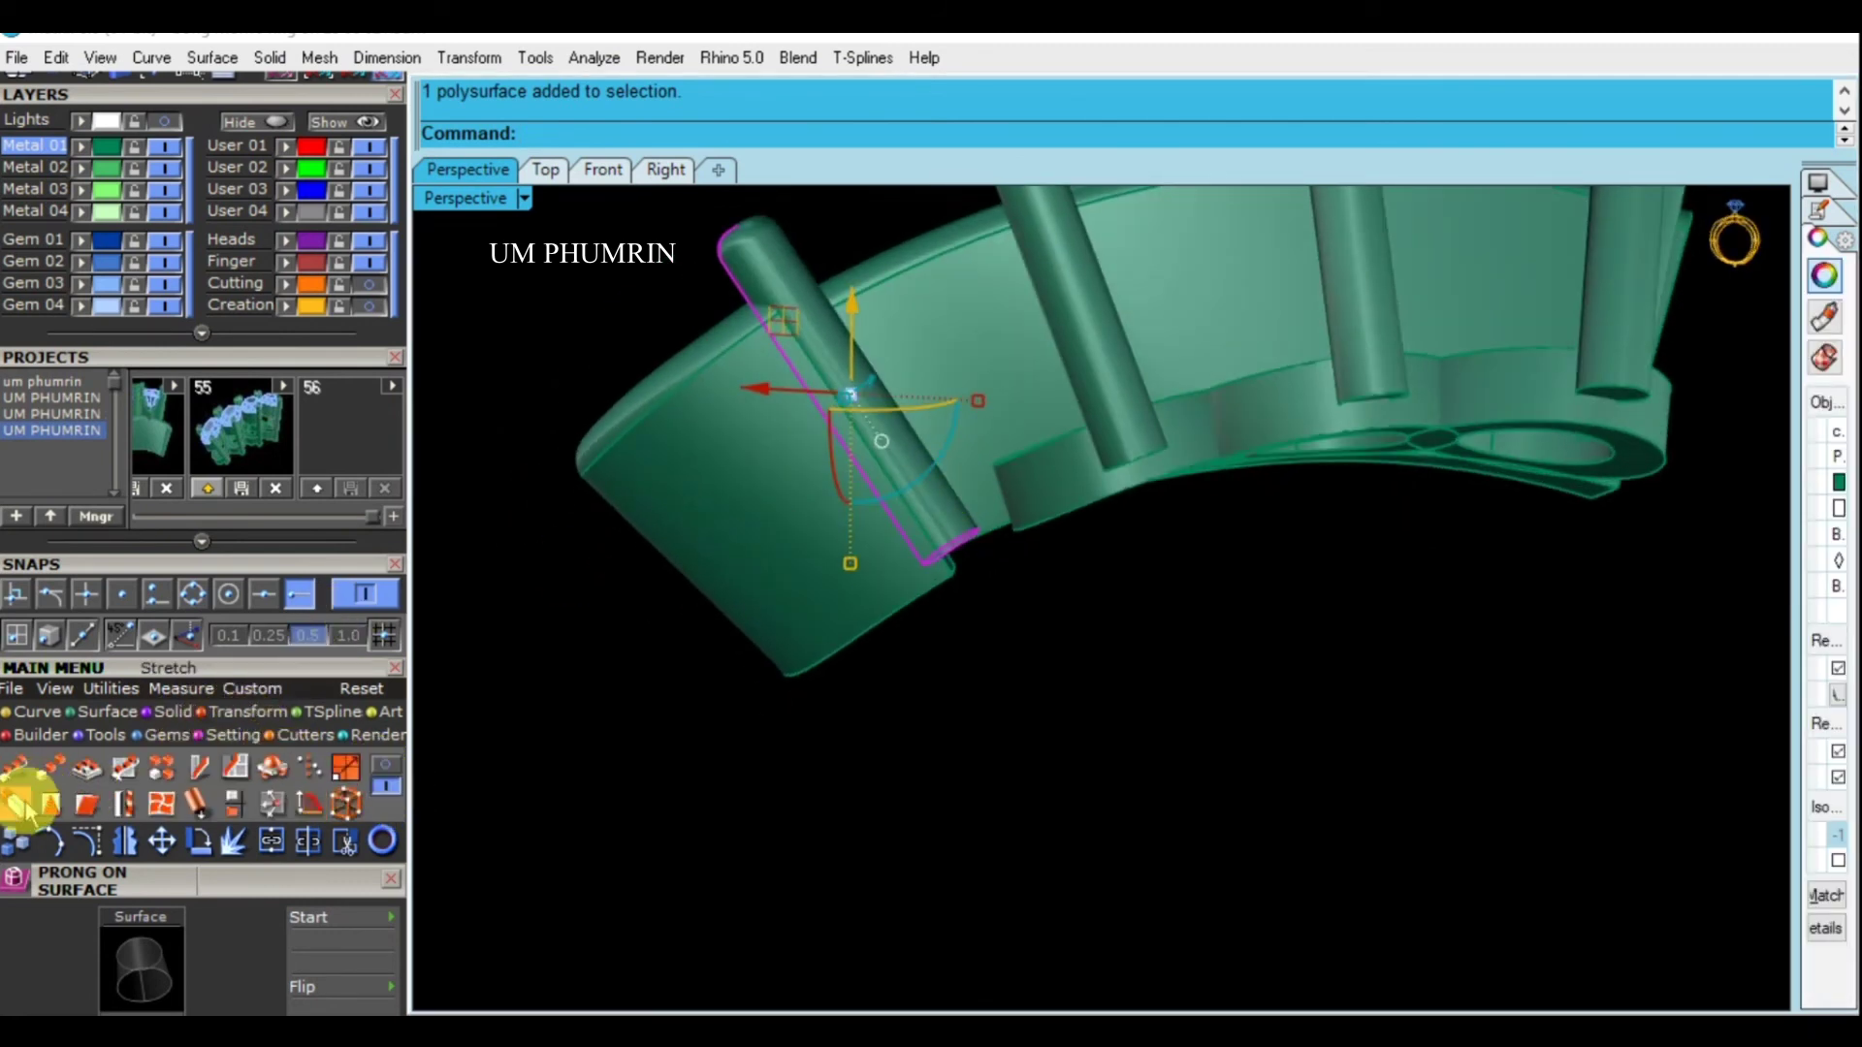
pyautogui.click(19, 792)
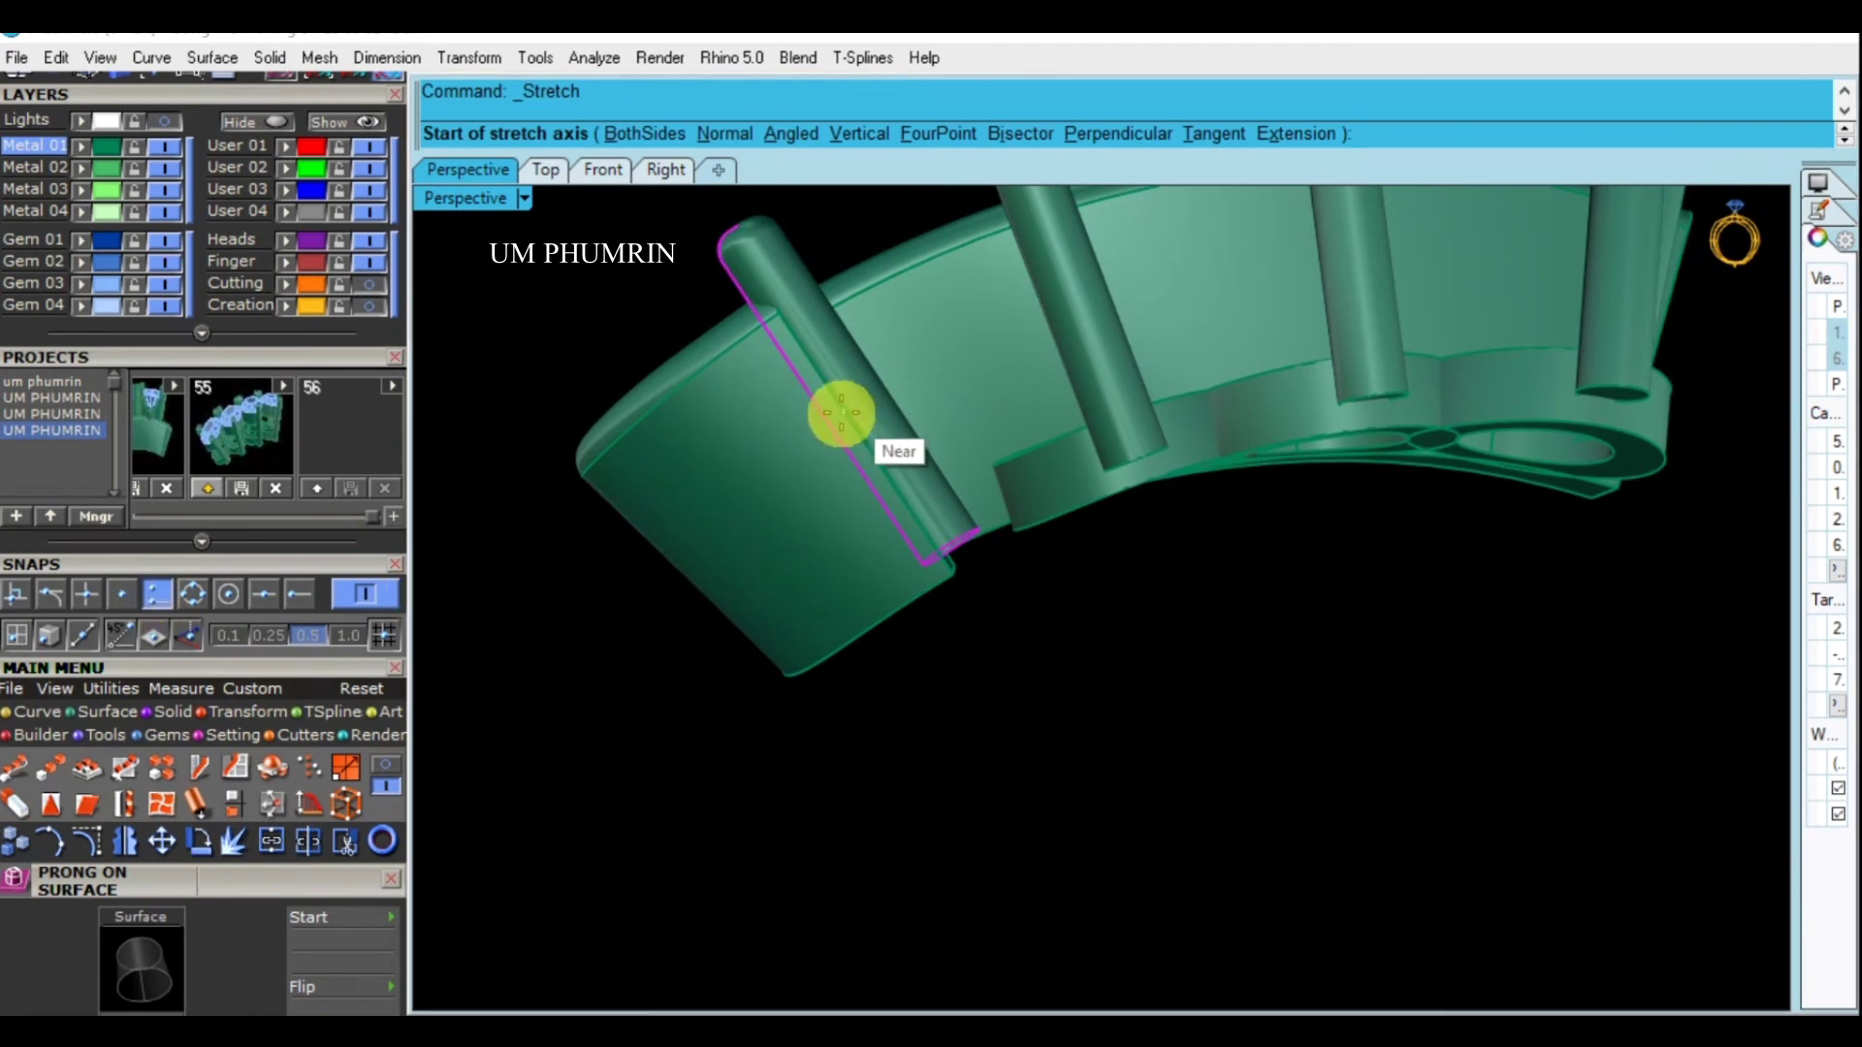
pyautogui.scroll(2, 831, 415)
pyautogui.click(822, 409)
pyautogui.click(889, 517)
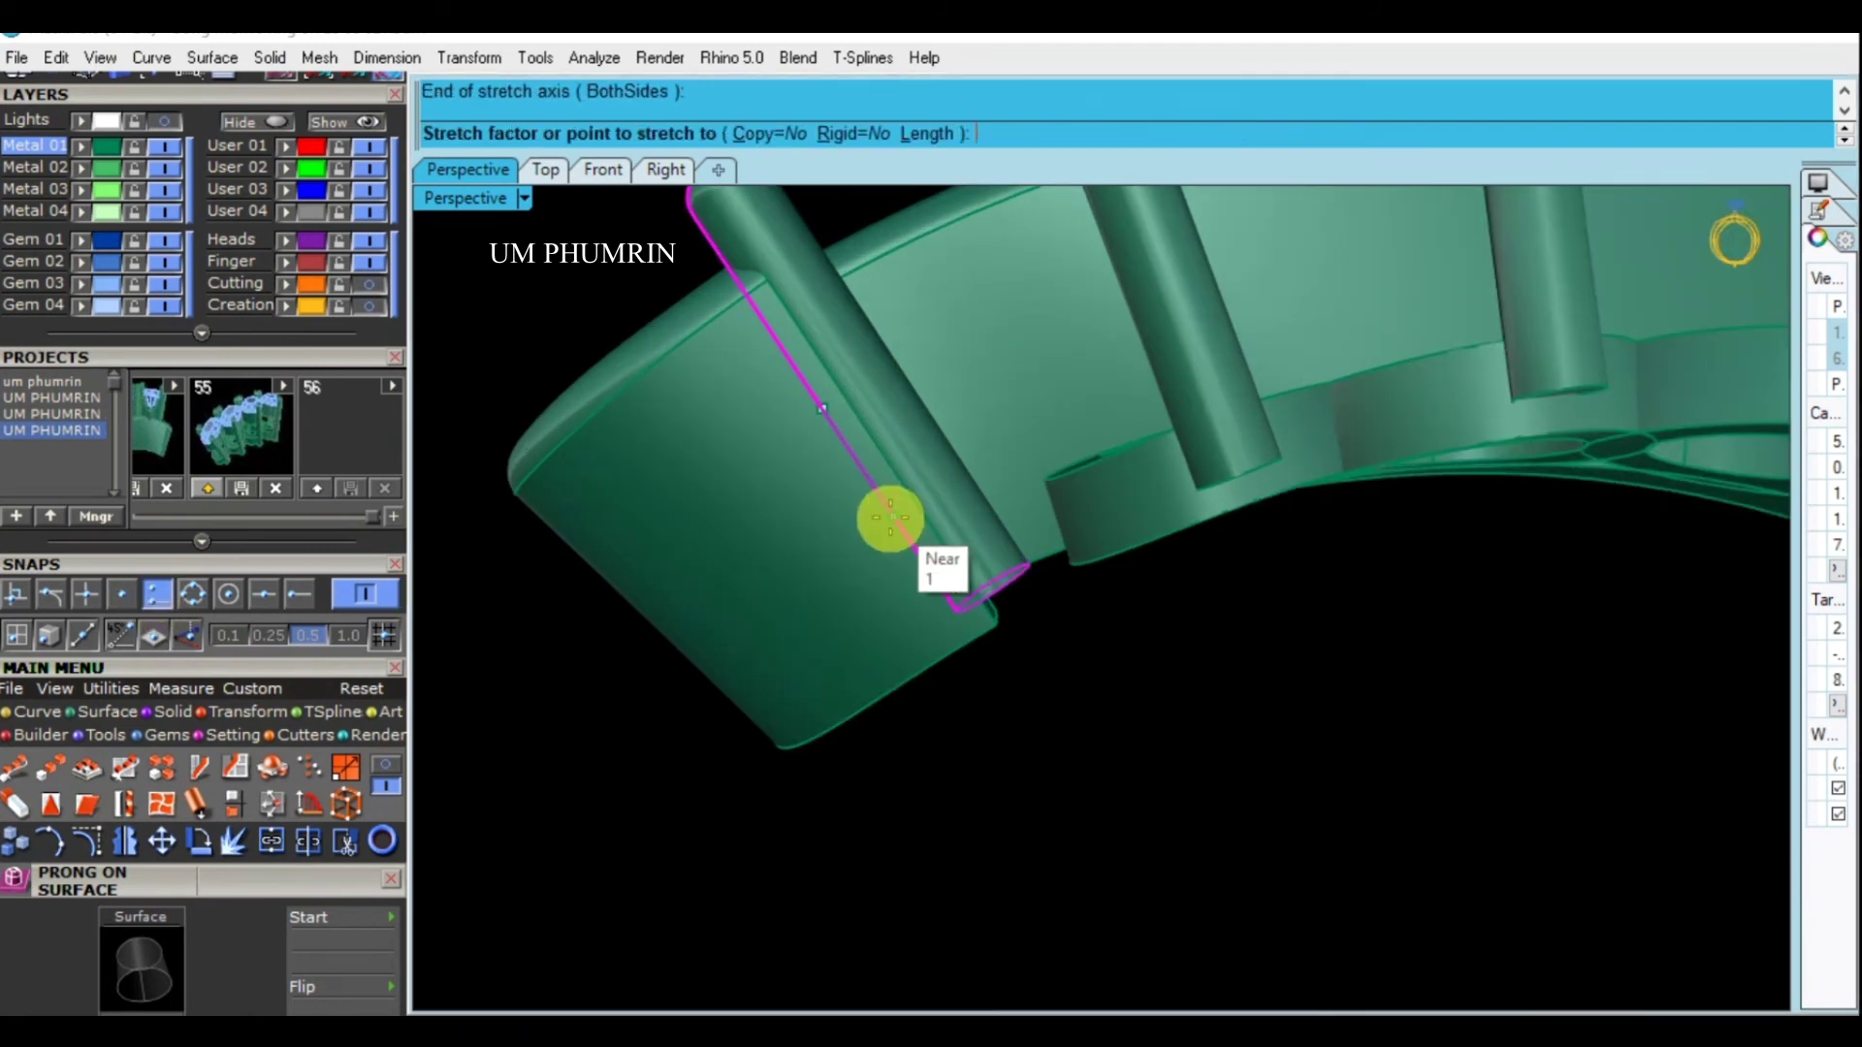
pyautogui.click(156, 594)
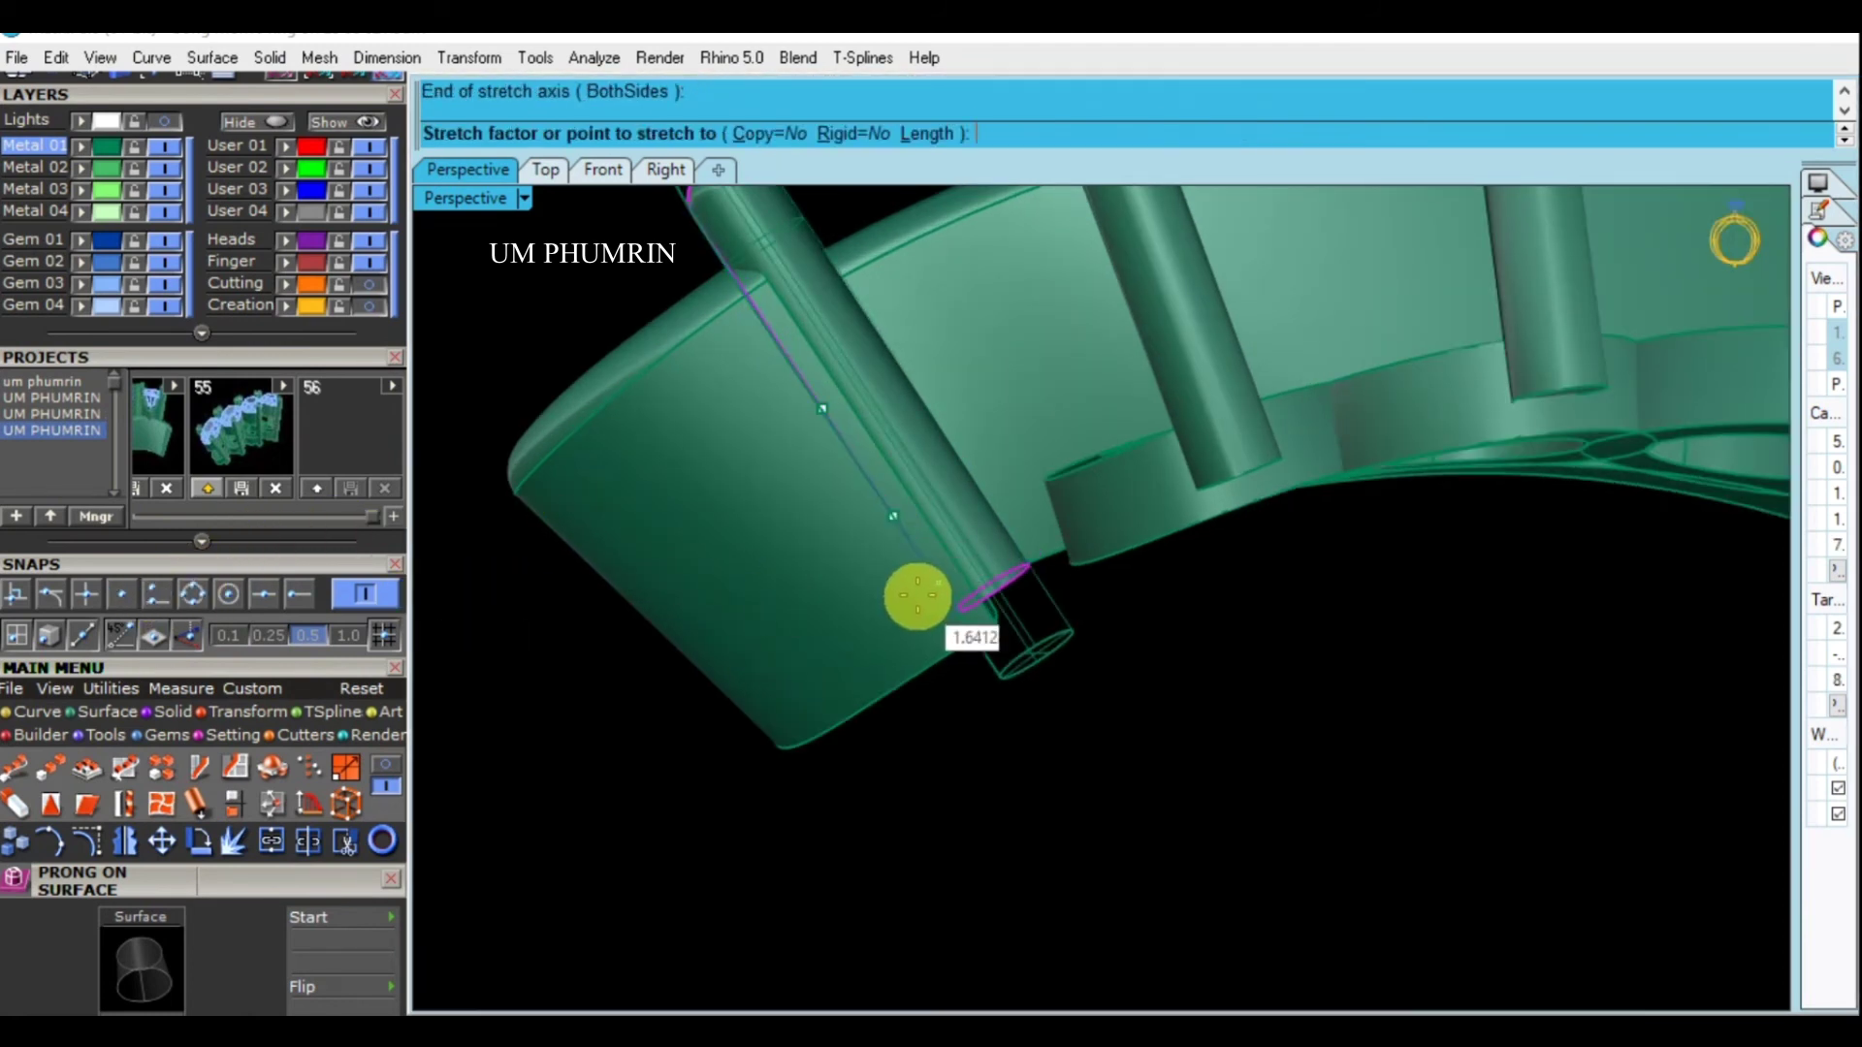
pyautogui.scroll(2, 917, 572)
pyautogui.scroll(2, 891, 417)
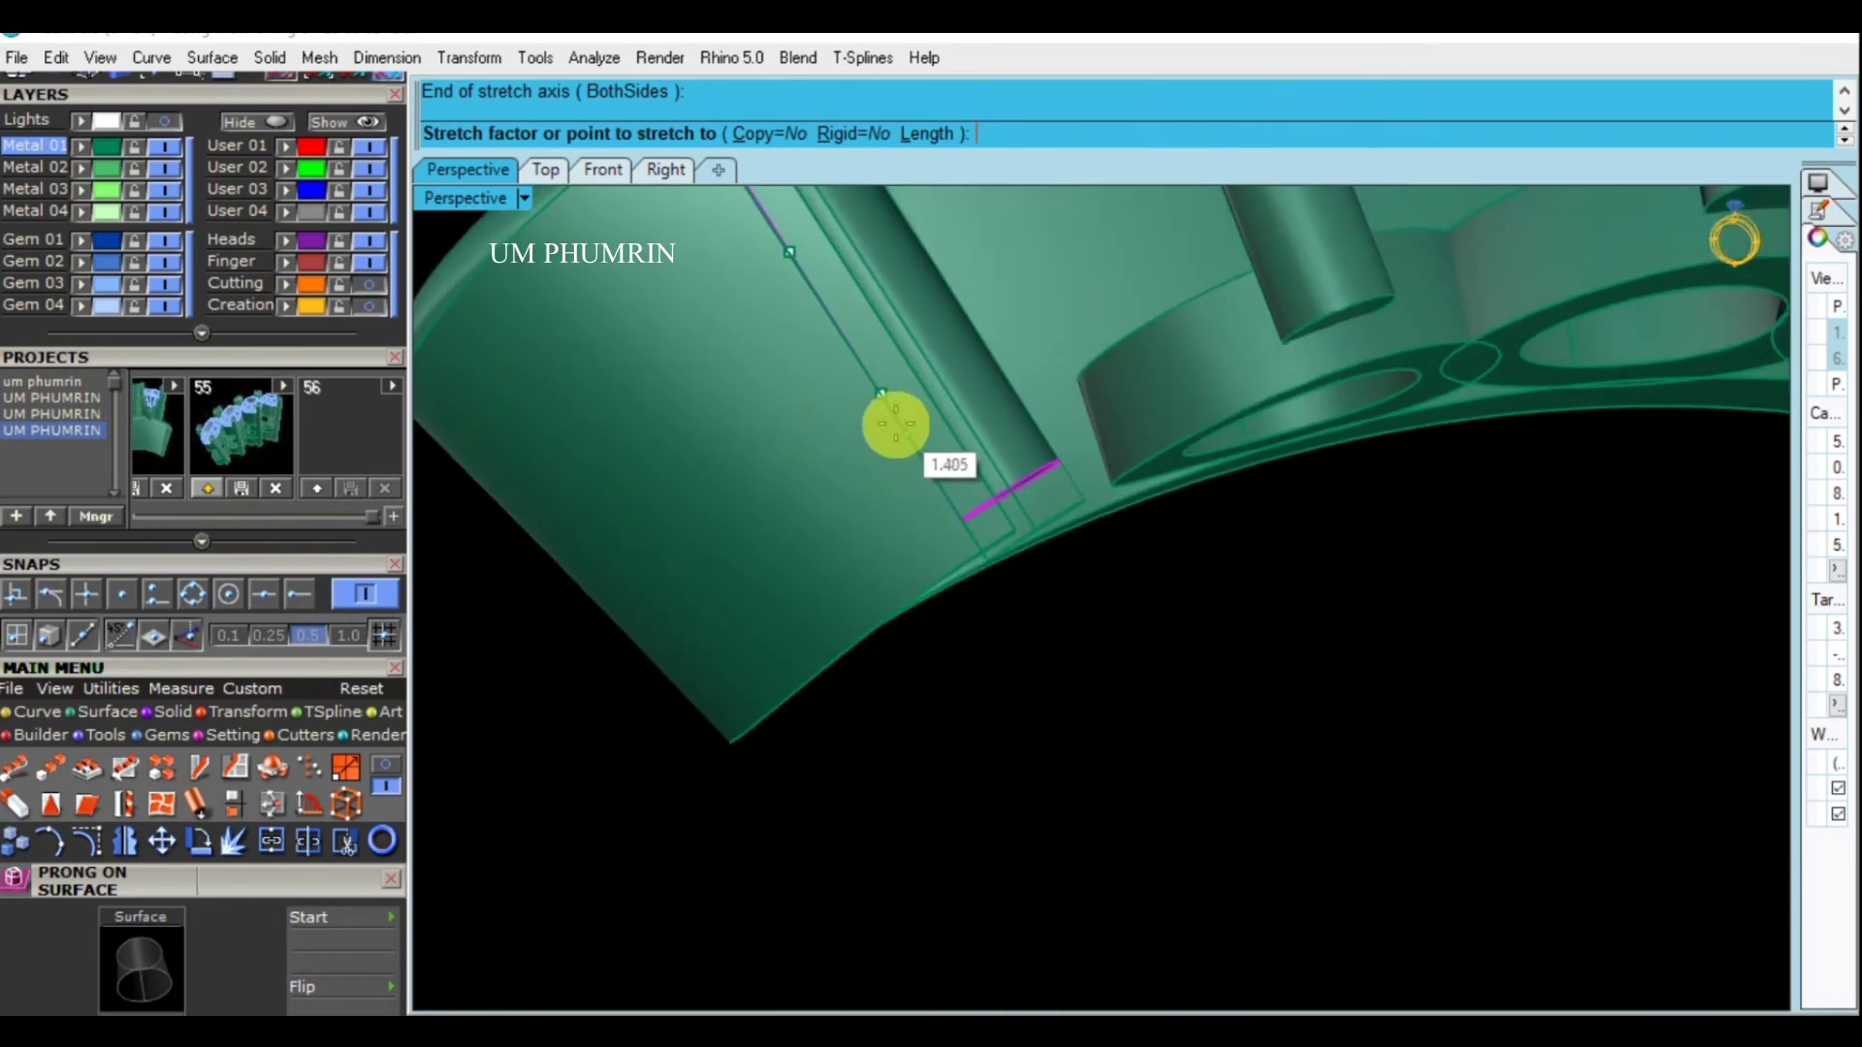
pyautogui.click(905, 458)
pyautogui.scroll(-3, 1209, 502)
pyautogui.scroll(-2, 1201, 707)
# Stretch the next two prongs along their axes to new lengths
pyautogui.click(1039, 492)
pyautogui.rightClick(1009, 448)
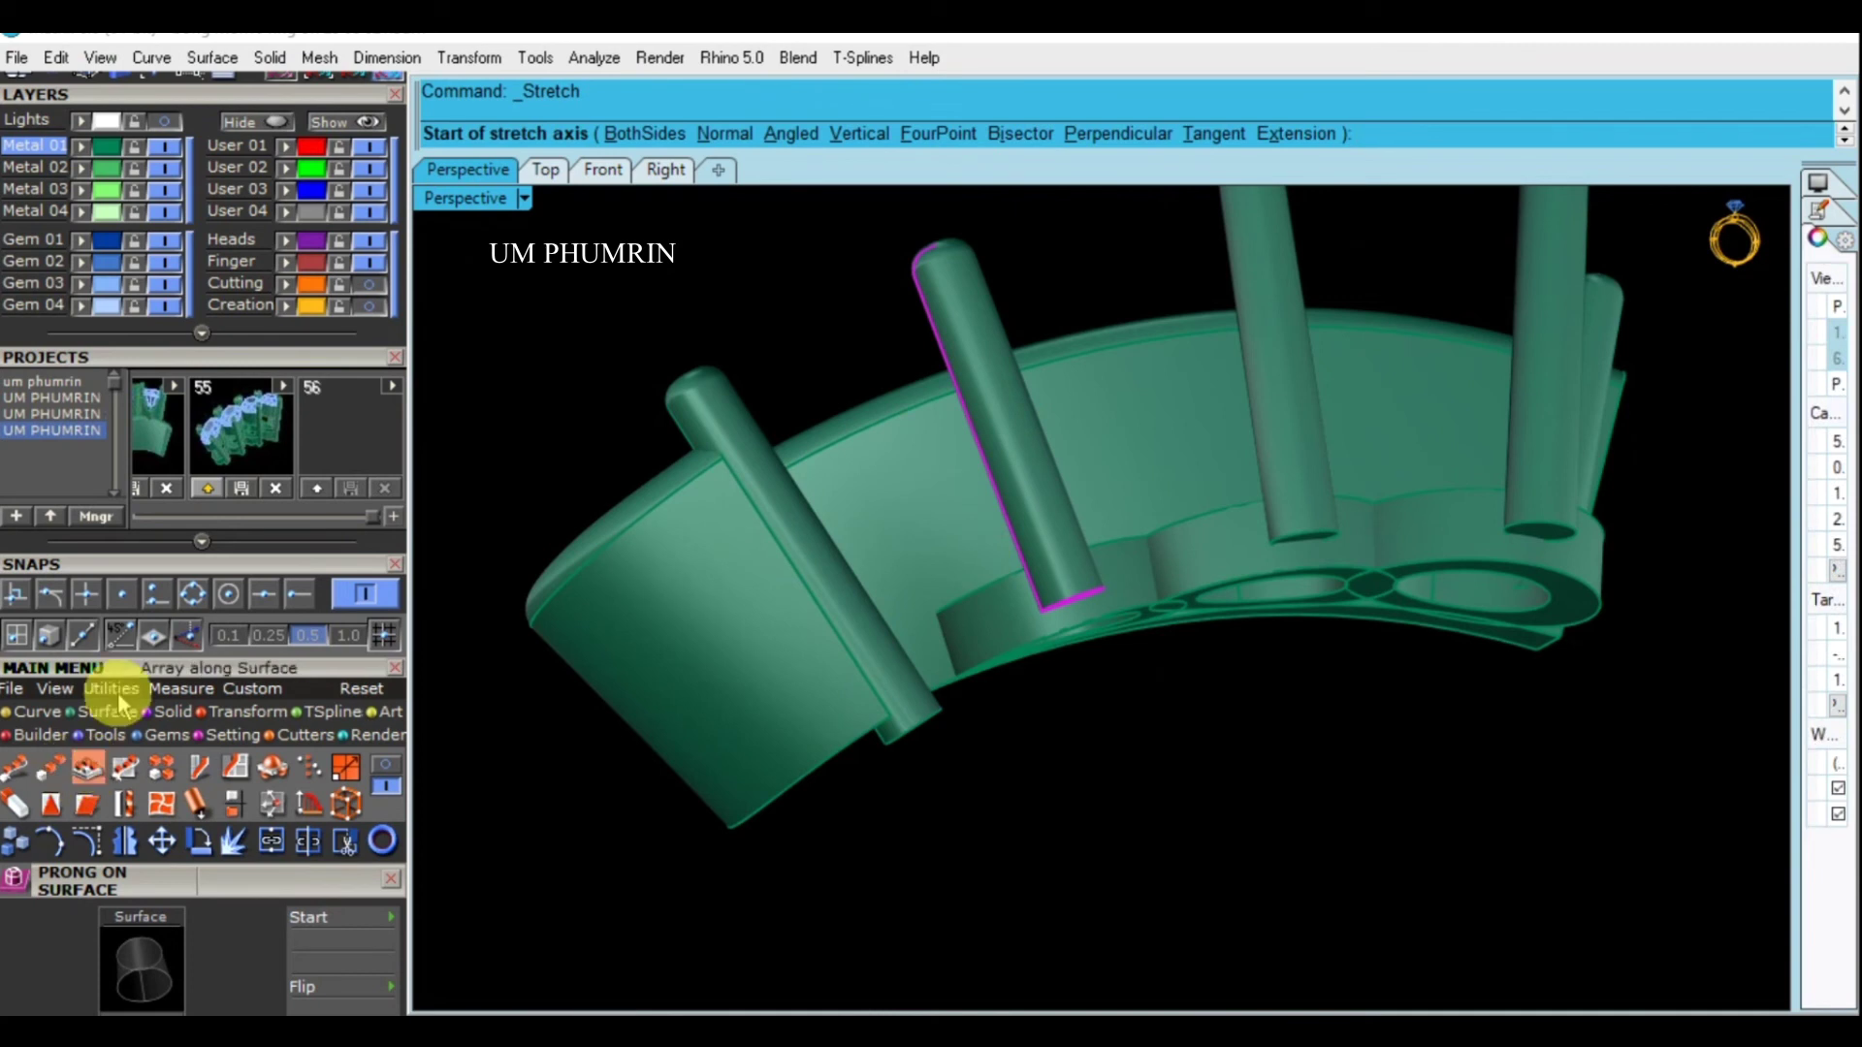
pyautogui.click(156, 600)
pyautogui.click(964, 415)
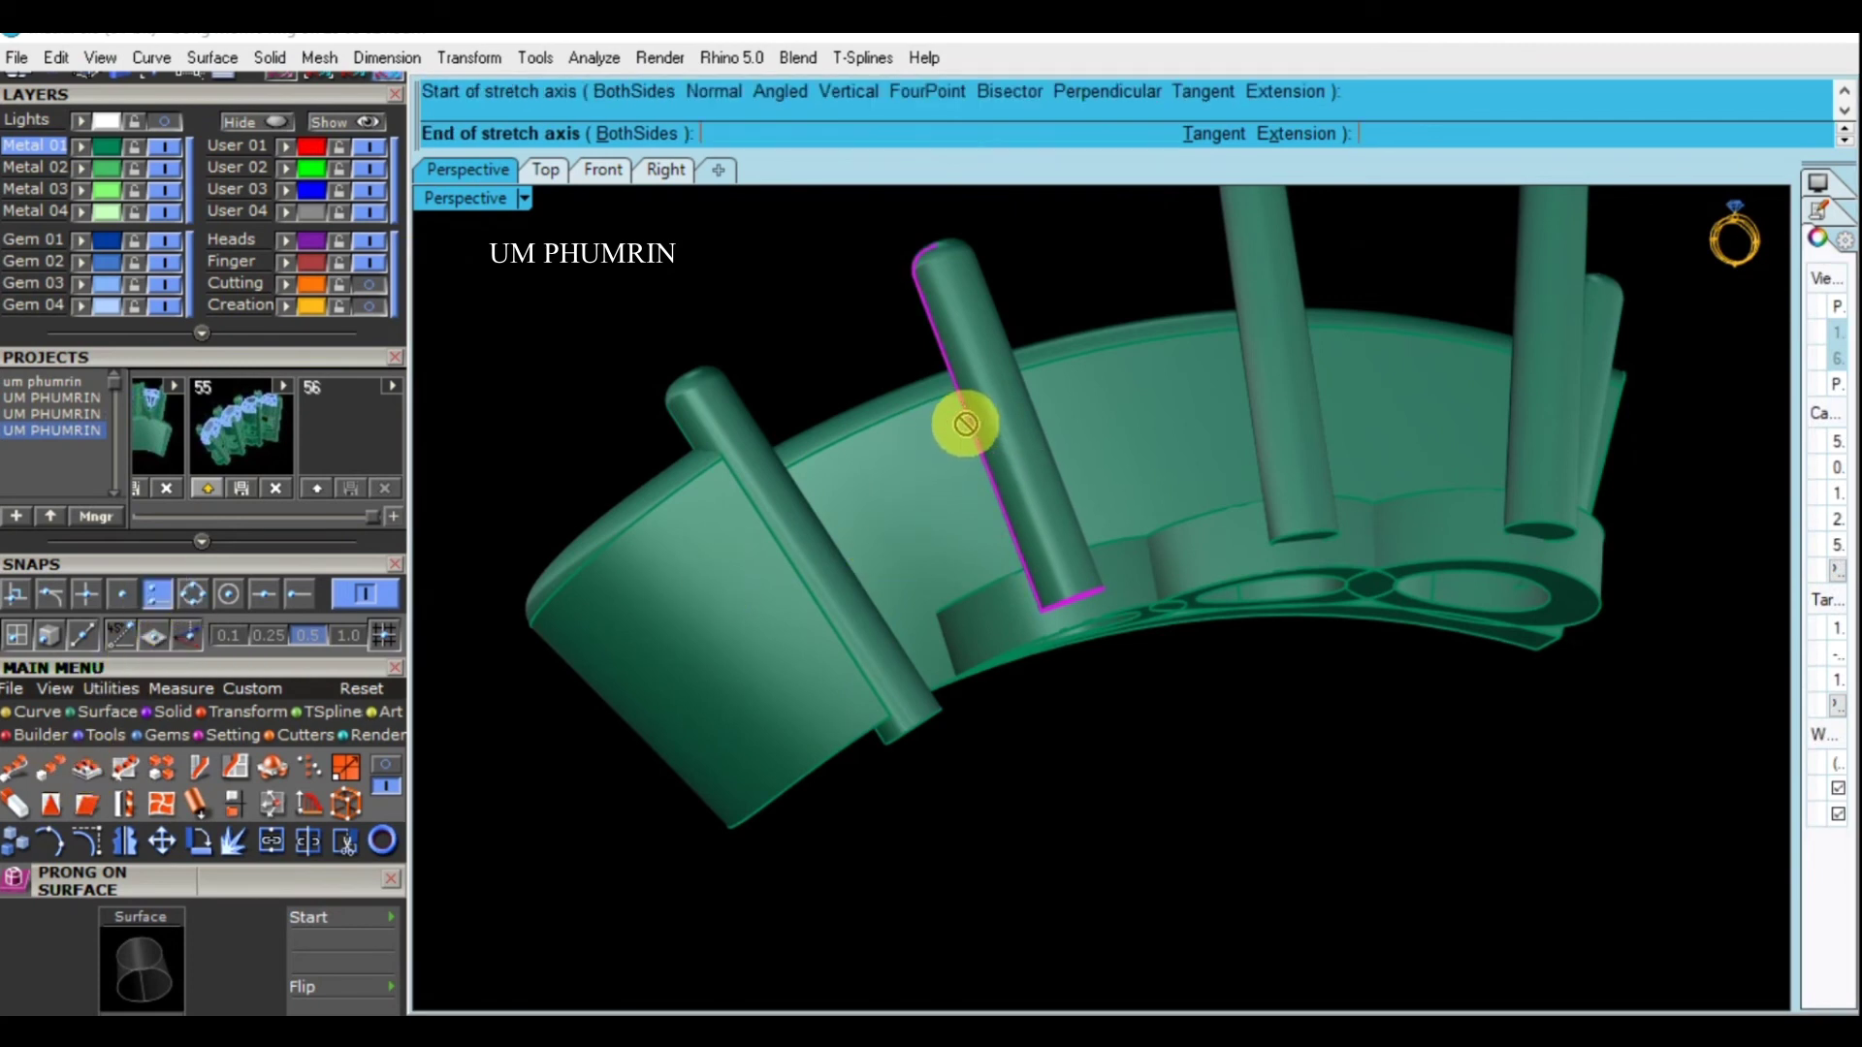
pyautogui.click(1005, 515)
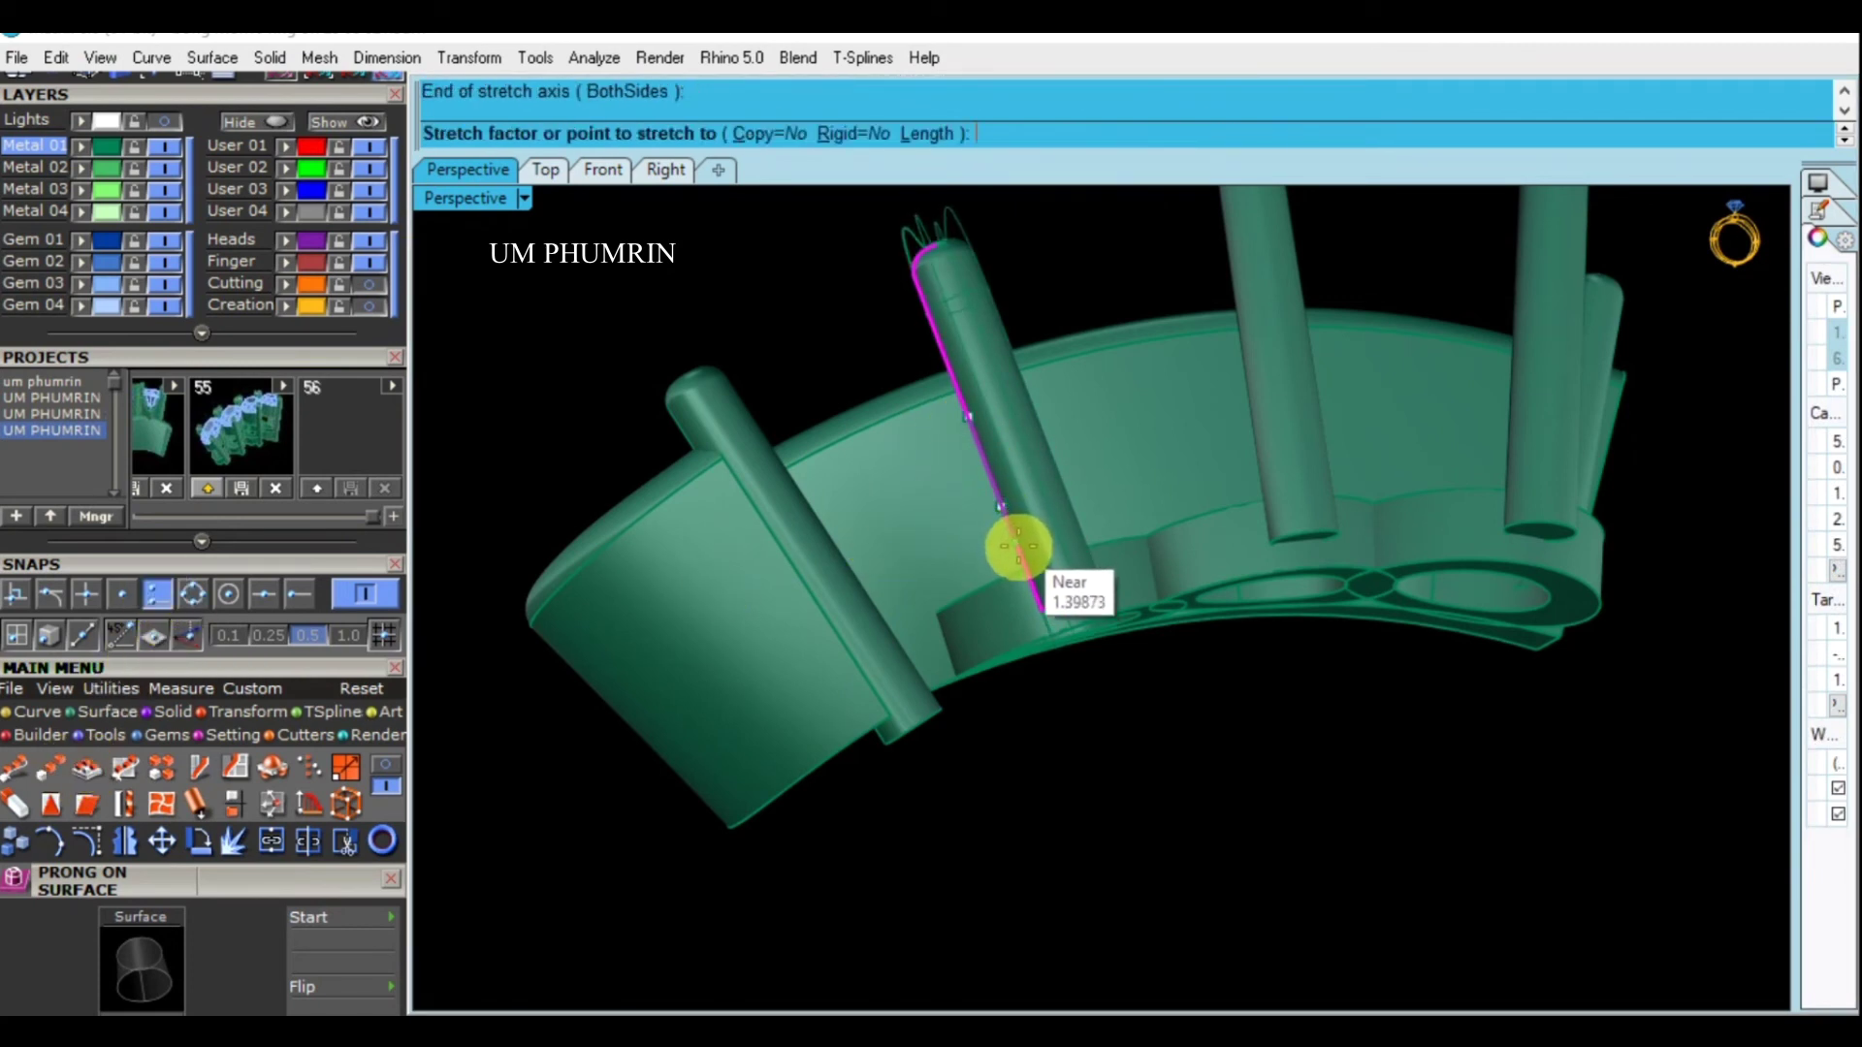
pyautogui.click(1018, 553)
pyautogui.moveTo(1018, 553); pyautogui.dragTo(1031, 624, button='right')
pyautogui.click(1089, 540)
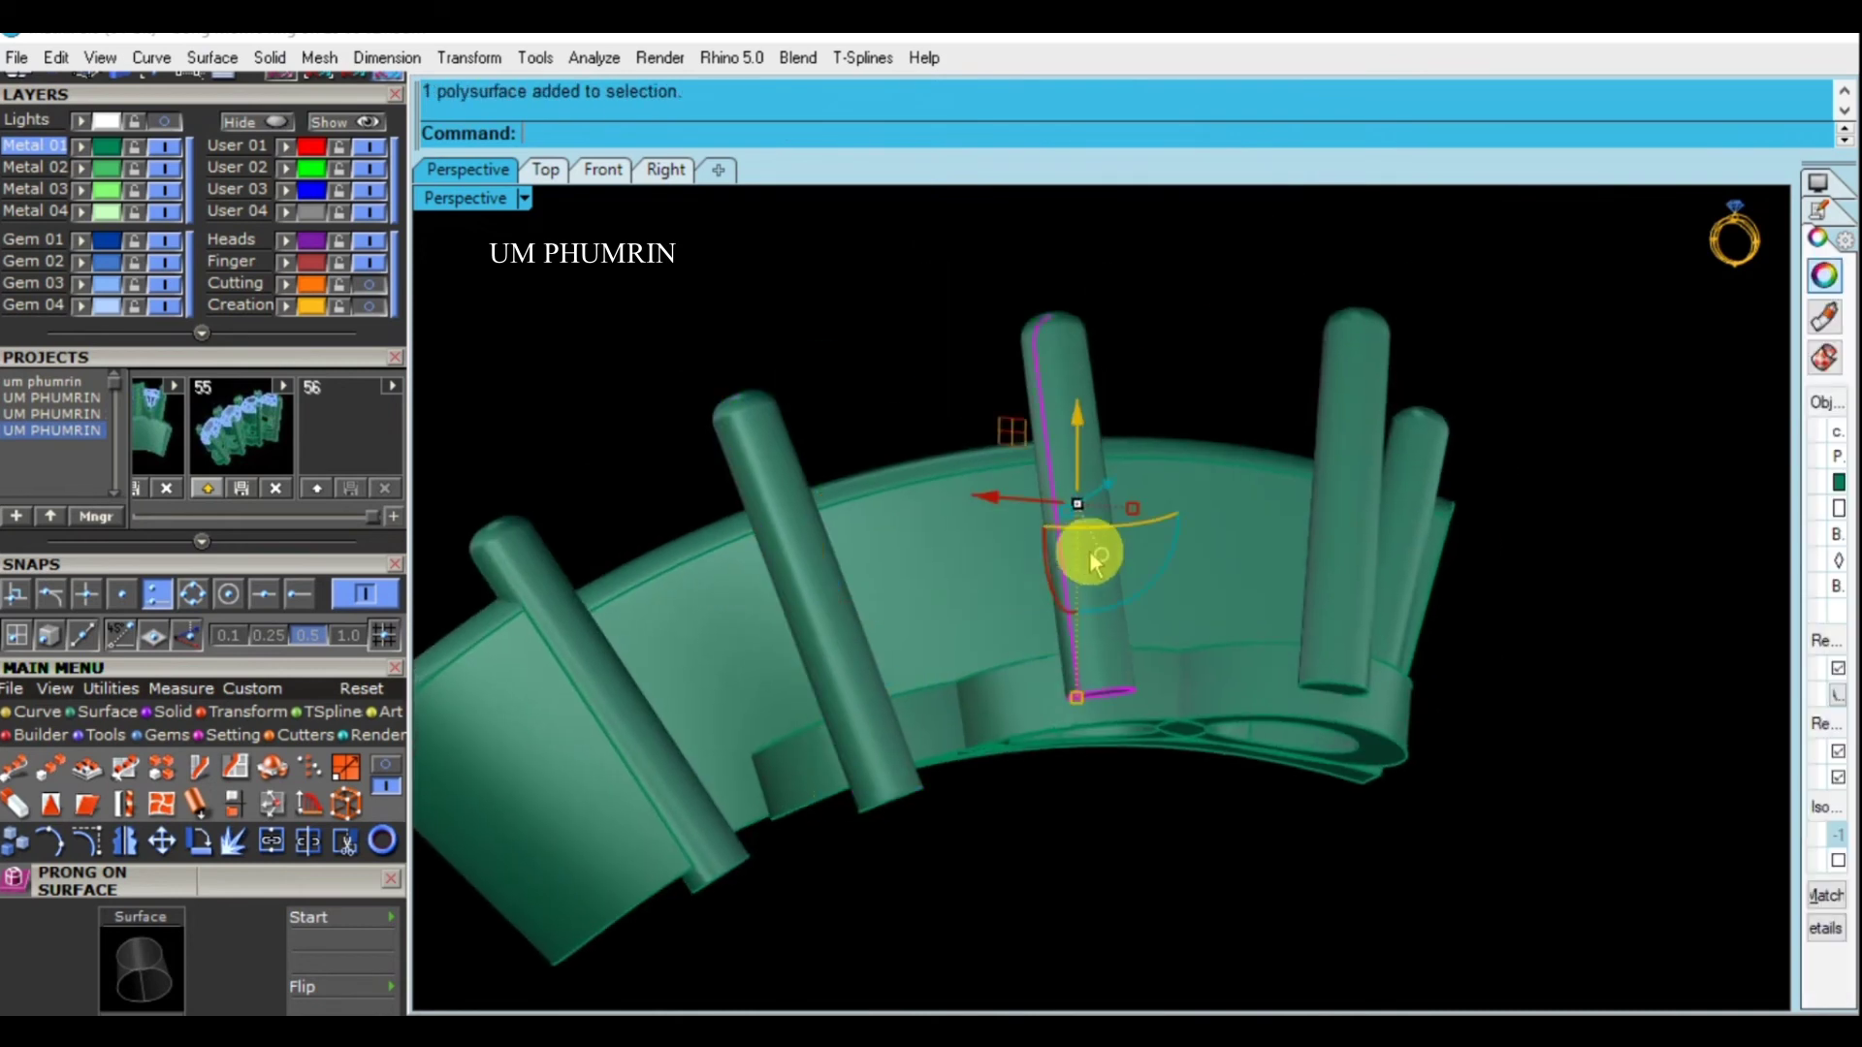
pyautogui.rightClick(1106, 567)
pyautogui.click(1094, 523)
pyautogui.click(1100, 635)
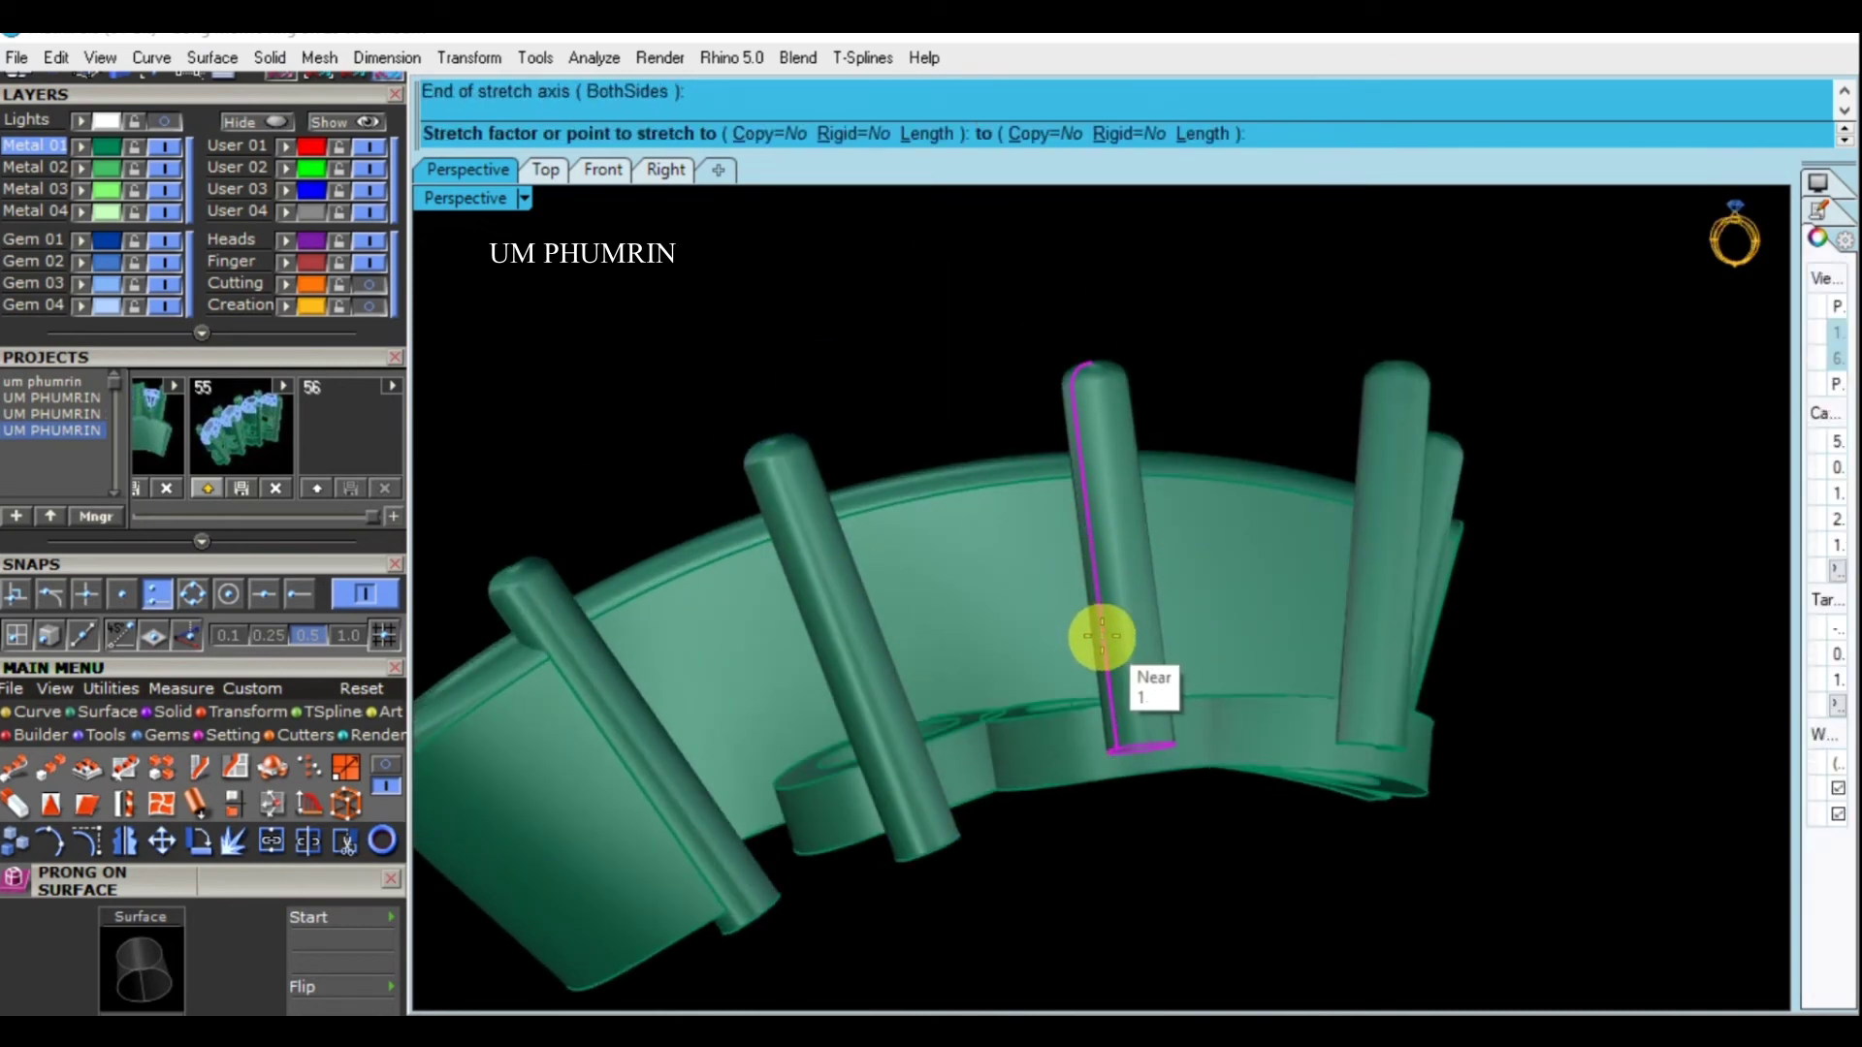
pyautogui.click(1108, 679)
pyautogui.moveTo(1356, 677); pyautogui.dragTo(1098, 591, button='right')
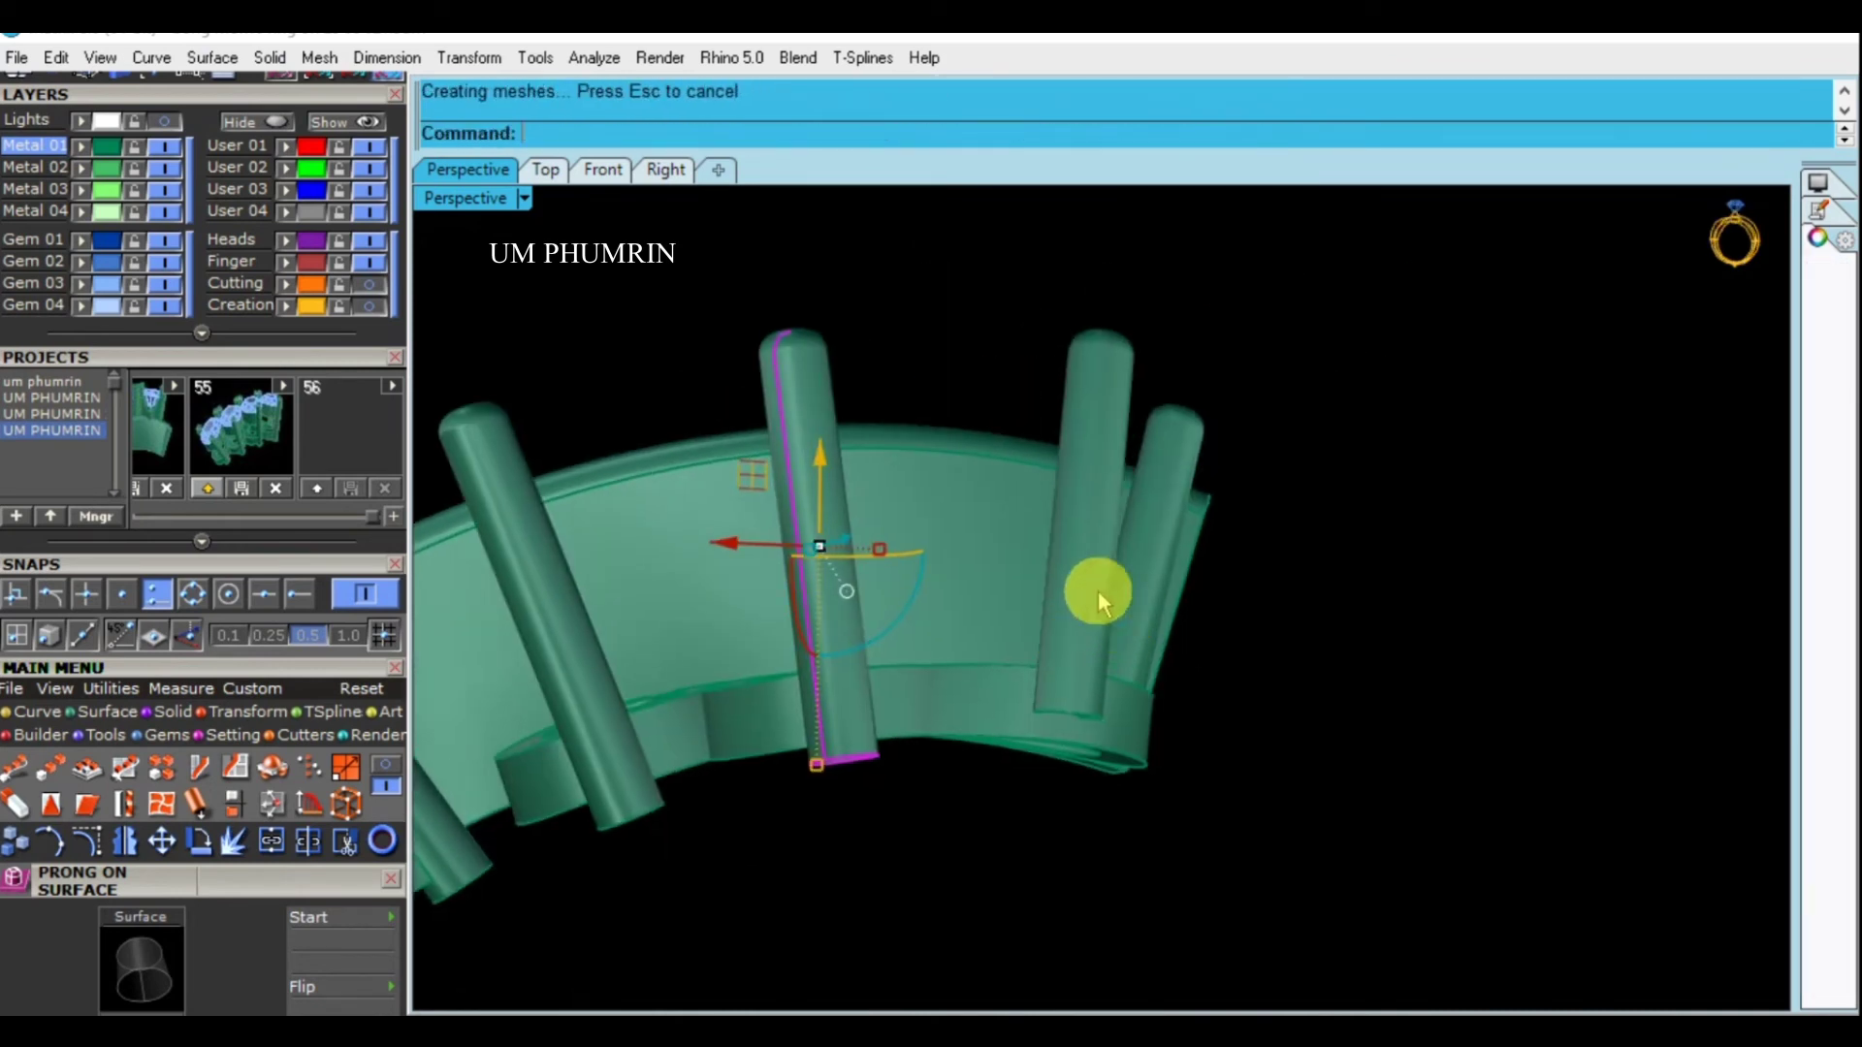
# Stretch the remaining prongs, including the rightmost, and group the prongs together
pyautogui.rightClick(1090, 582)
pyautogui.click(1079, 527)
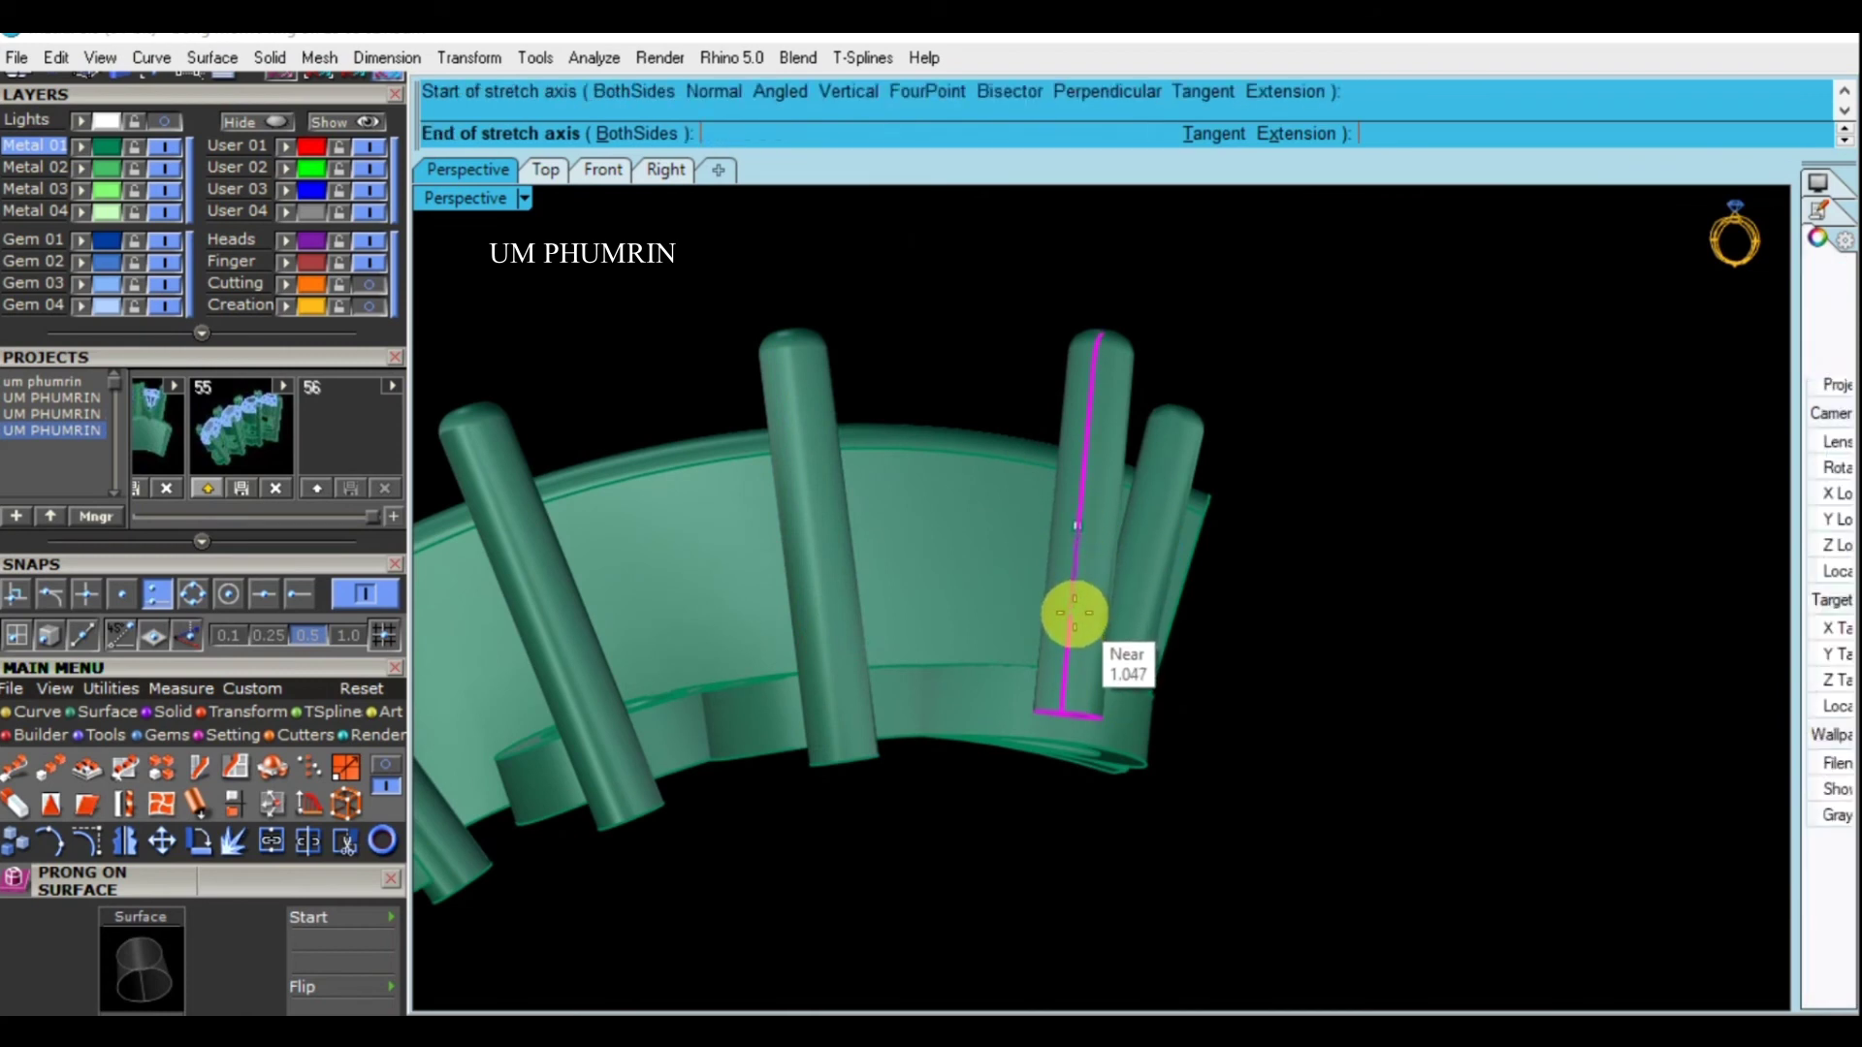
pyautogui.click(1072, 613)
pyautogui.click(1073, 652)
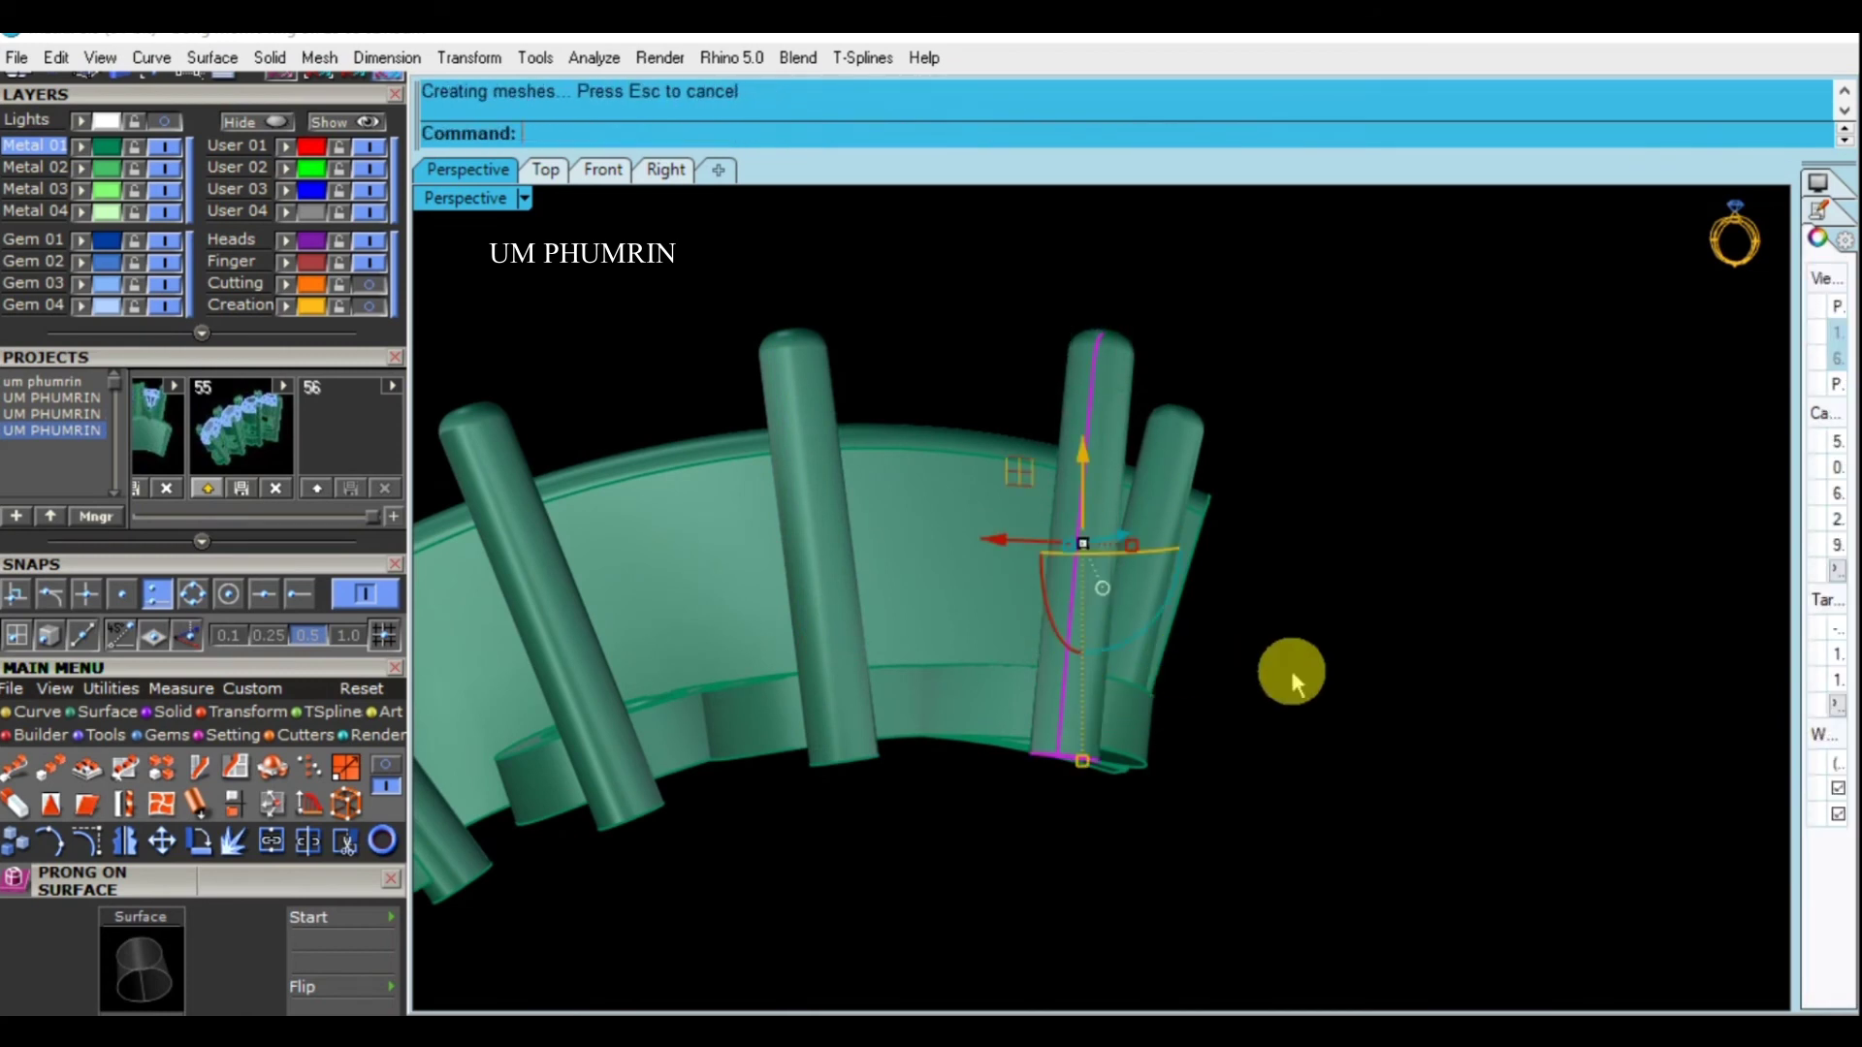
pyautogui.moveTo(1293, 669); pyautogui.dragTo(985, 616, button='right')
pyautogui.click(986, 618)
pyautogui.rightClick(989, 582)
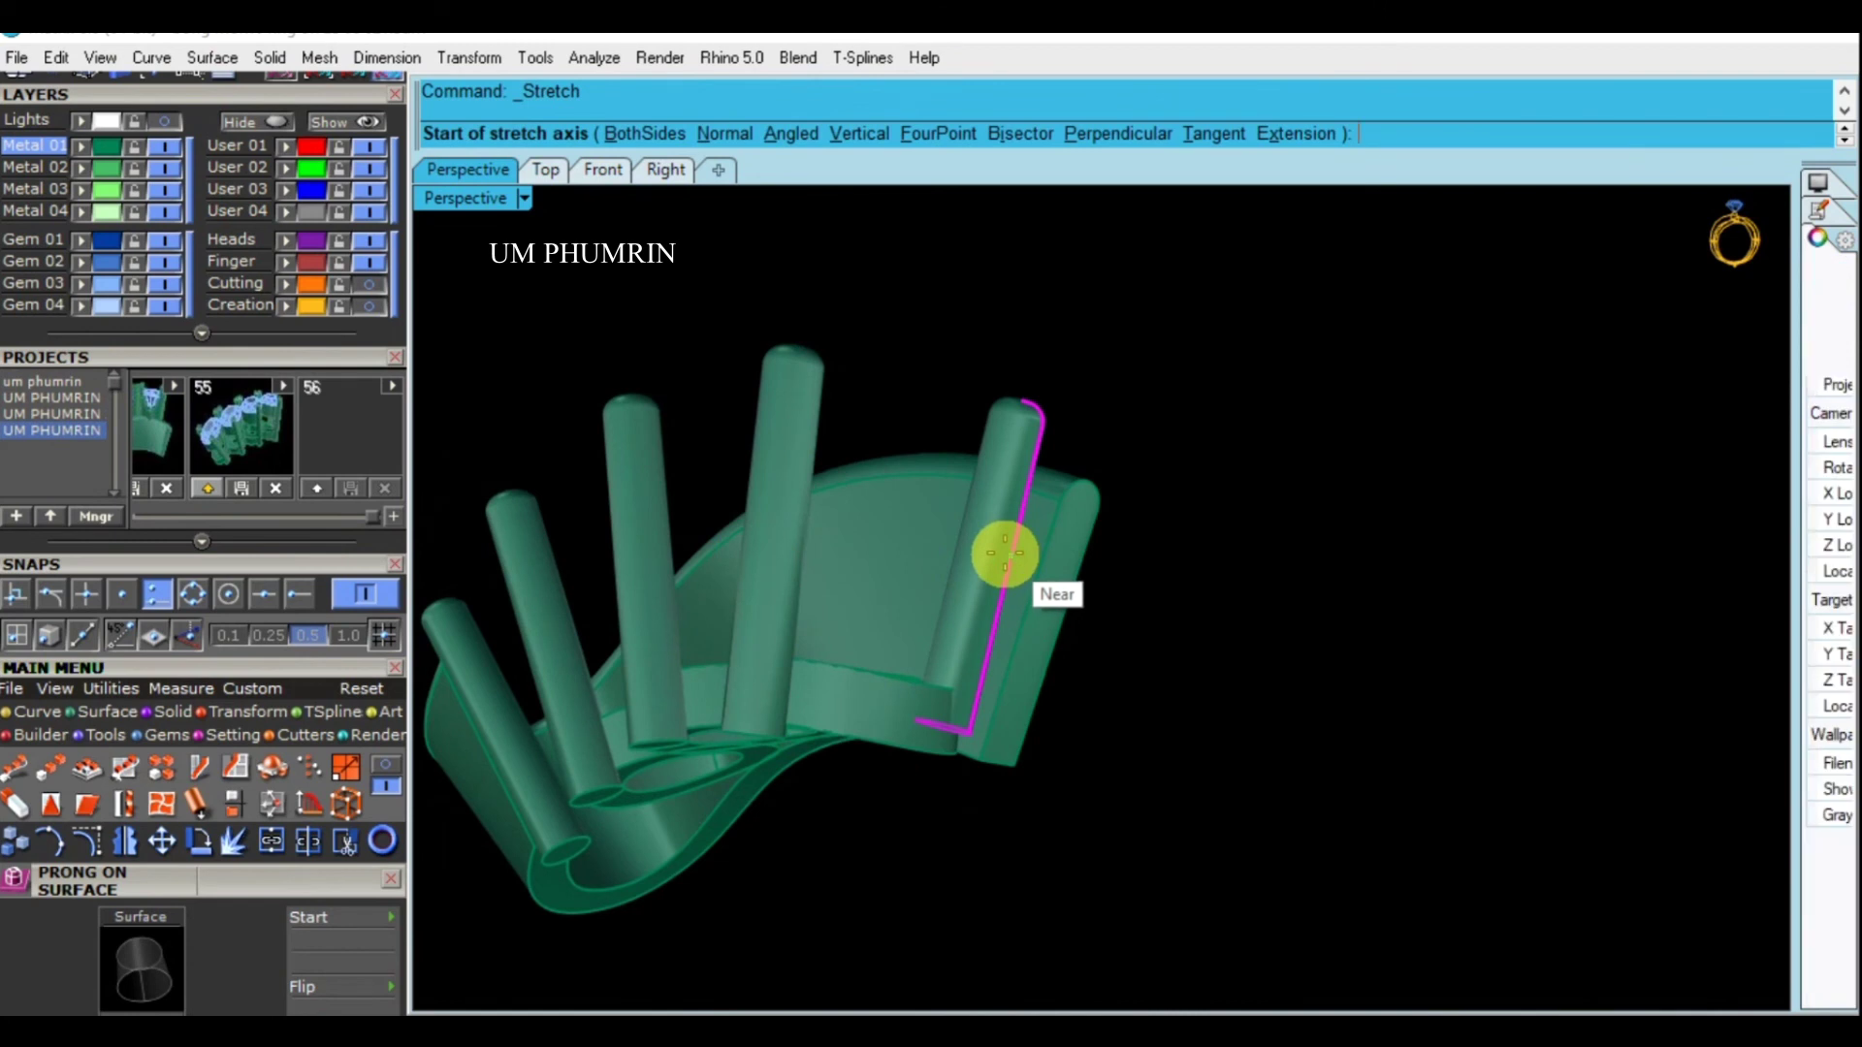
pyautogui.click(989, 624)
pyautogui.click(990, 638)
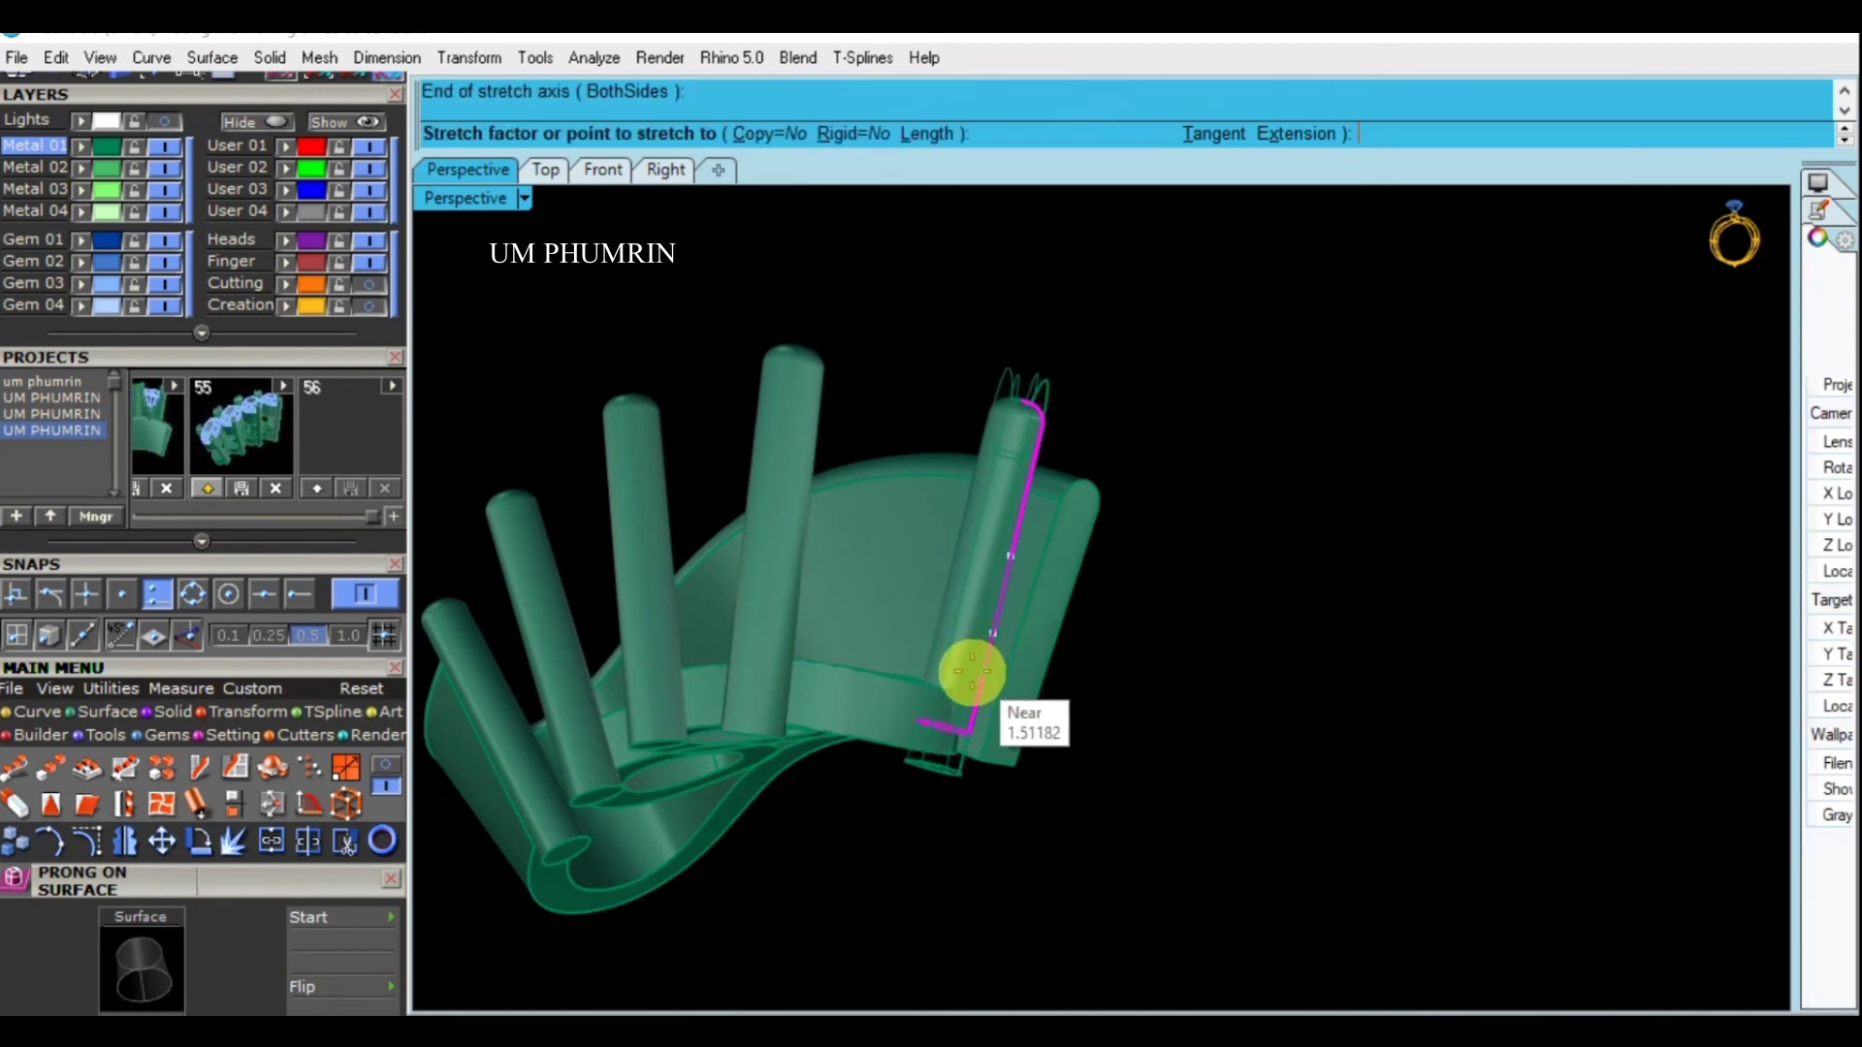
pyautogui.click(971, 671)
pyautogui.moveTo(1322, 673)
pyautogui.mouseDown(button='right')
pyautogui.moveTo(1213, 673)
pyautogui.moveTo(1380, 644)
pyautogui.mouseUp(button='right')
pyautogui.moveTo(1096, 528)
pyautogui.mouseDown(button='right')
pyautogui.moveTo(906, 582)
pyautogui.moveTo(753, 595)
pyautogui.moveTo(1084, 640)
pyautogui.moveTo(1102, 623)
pyautogui.mouseUp(button='right')
pyautogui.hotkey('ctrl', 'g')
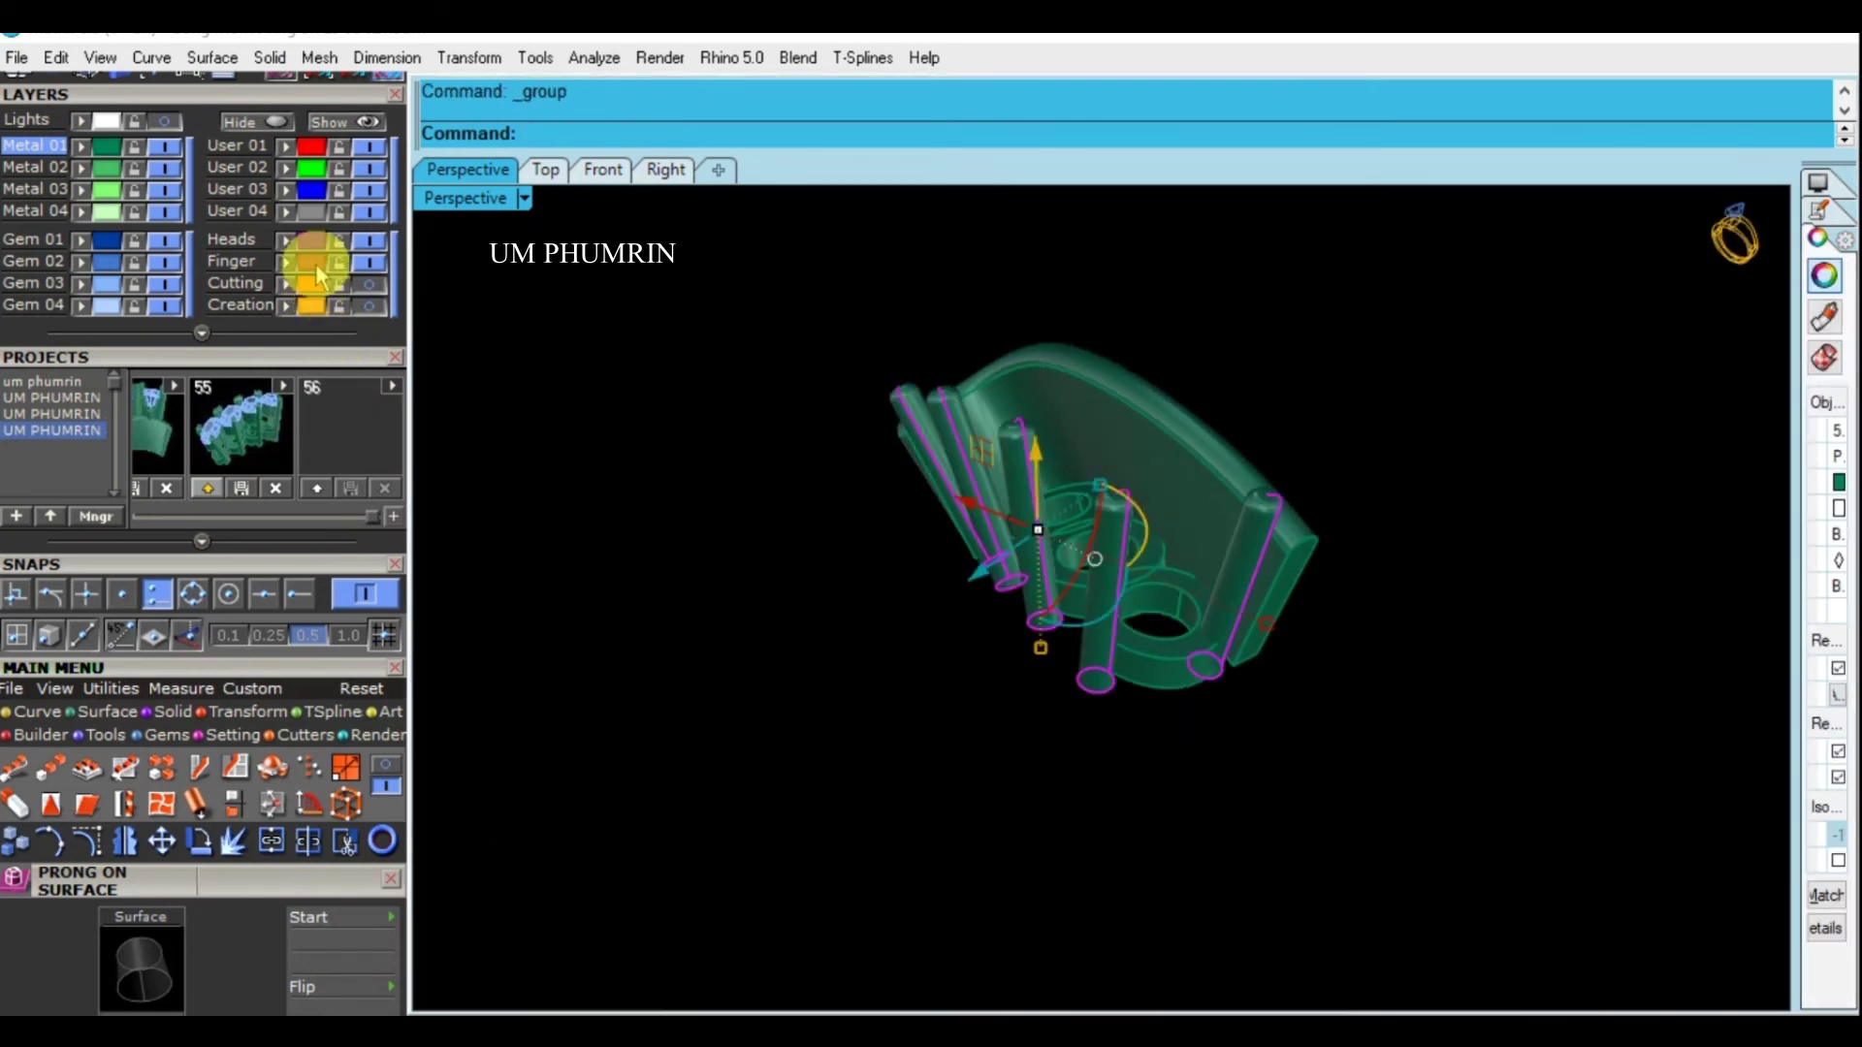
# Show hidden objects and extrude the finger-size circle into a flipped cylinder
pyautogui.click(369, 121)
pyautogui.moveTo(1212, 699); pyautogui.dragTo(1429, 747, button='right')
pyautogui.click(1367, 737)
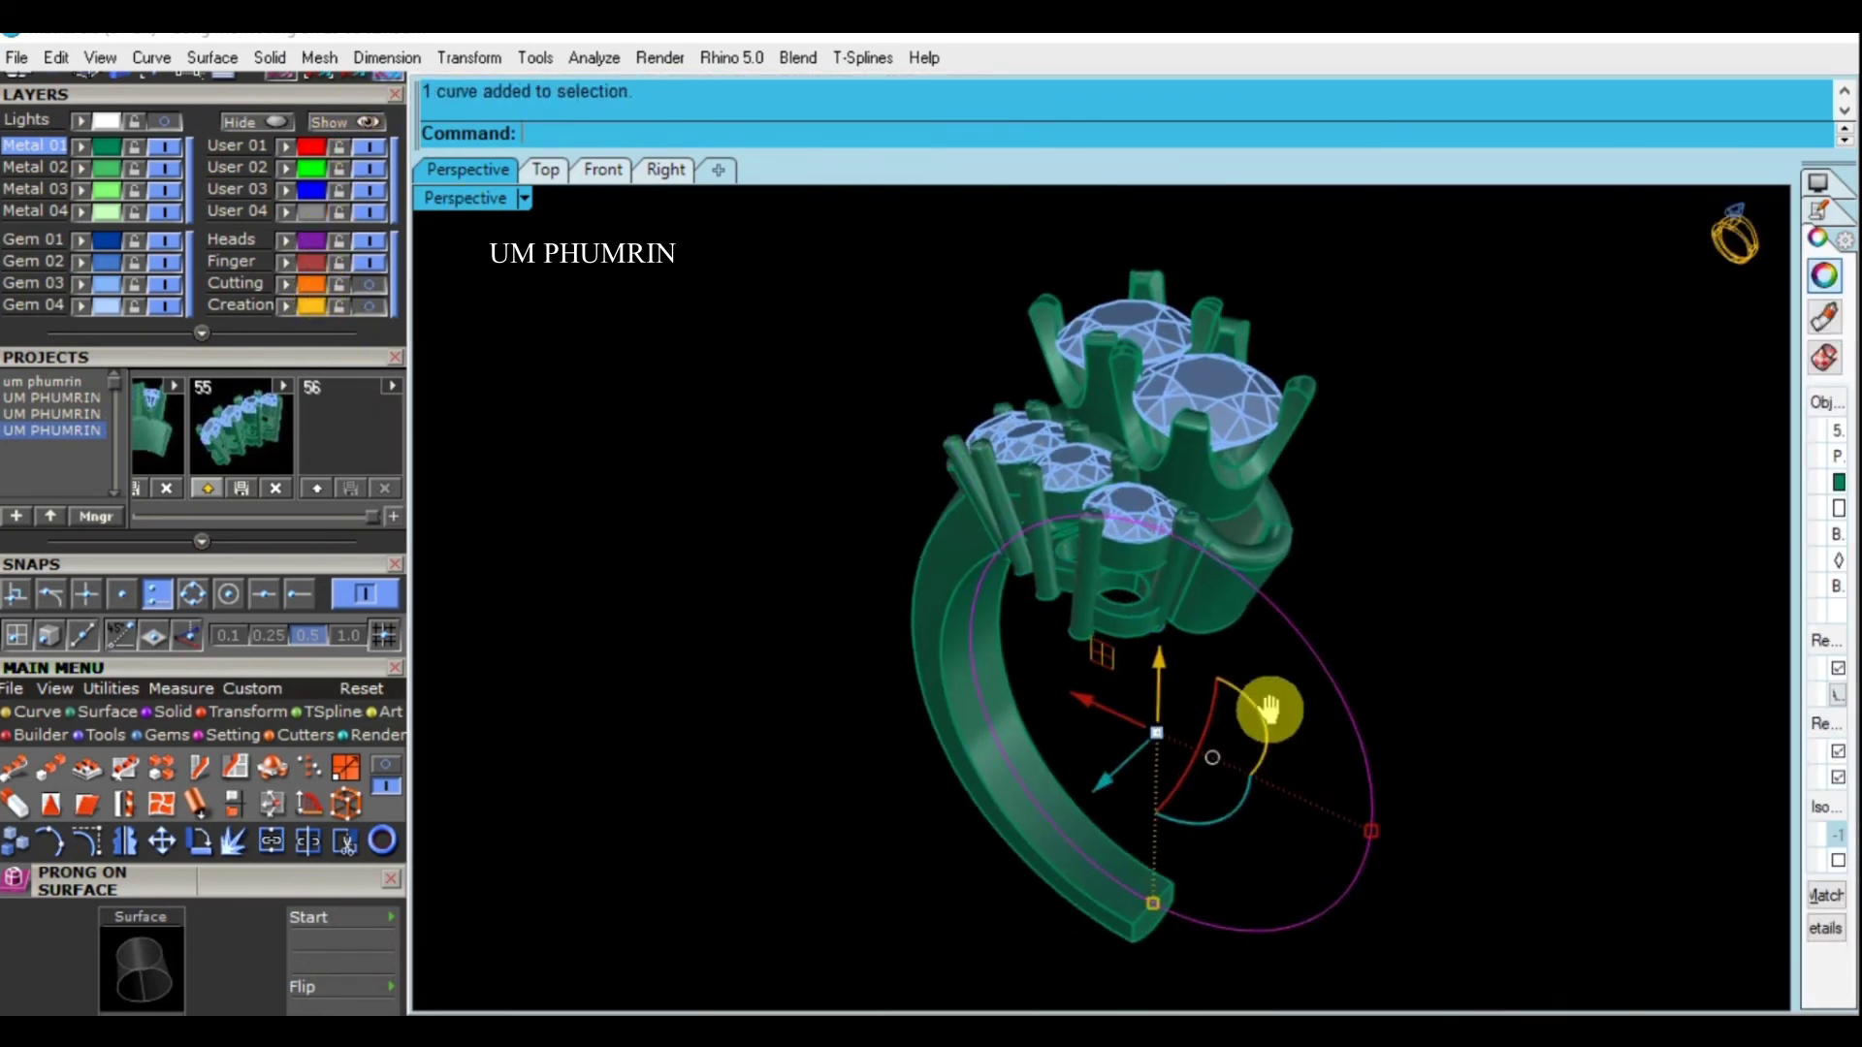
pyautogui.moveTo(1269, 709); pyautogui.dragTo(1082, 645, button='right')
pyautogui.write('ExtrudeCrv')
pyautogui.press('Return')
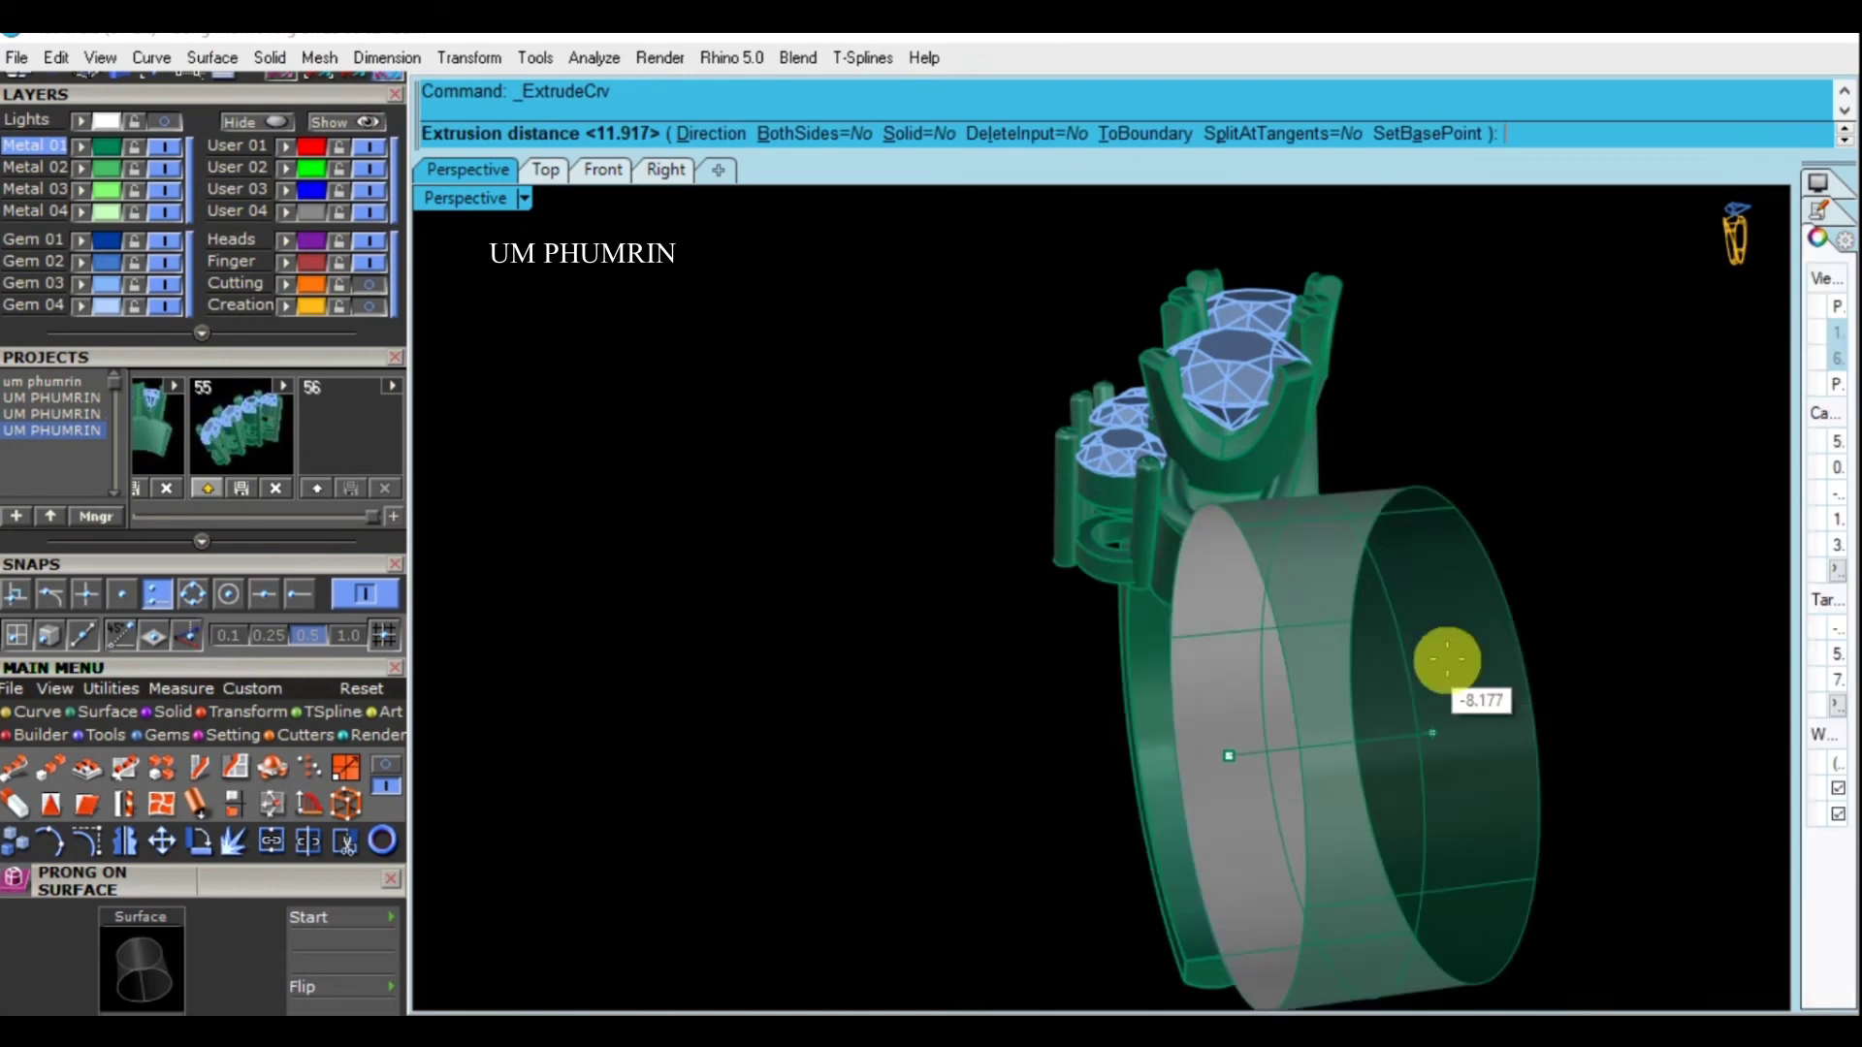
pyautogui.click(937, 659)
pyautogui.moveTo(937, 660)
pyautogui.mouseDown(button='right')
pyautogui.moveTo(1171, 657)
pyautogui.moveTo(1110, 621)
pyautogui.mouseUp(button='right')
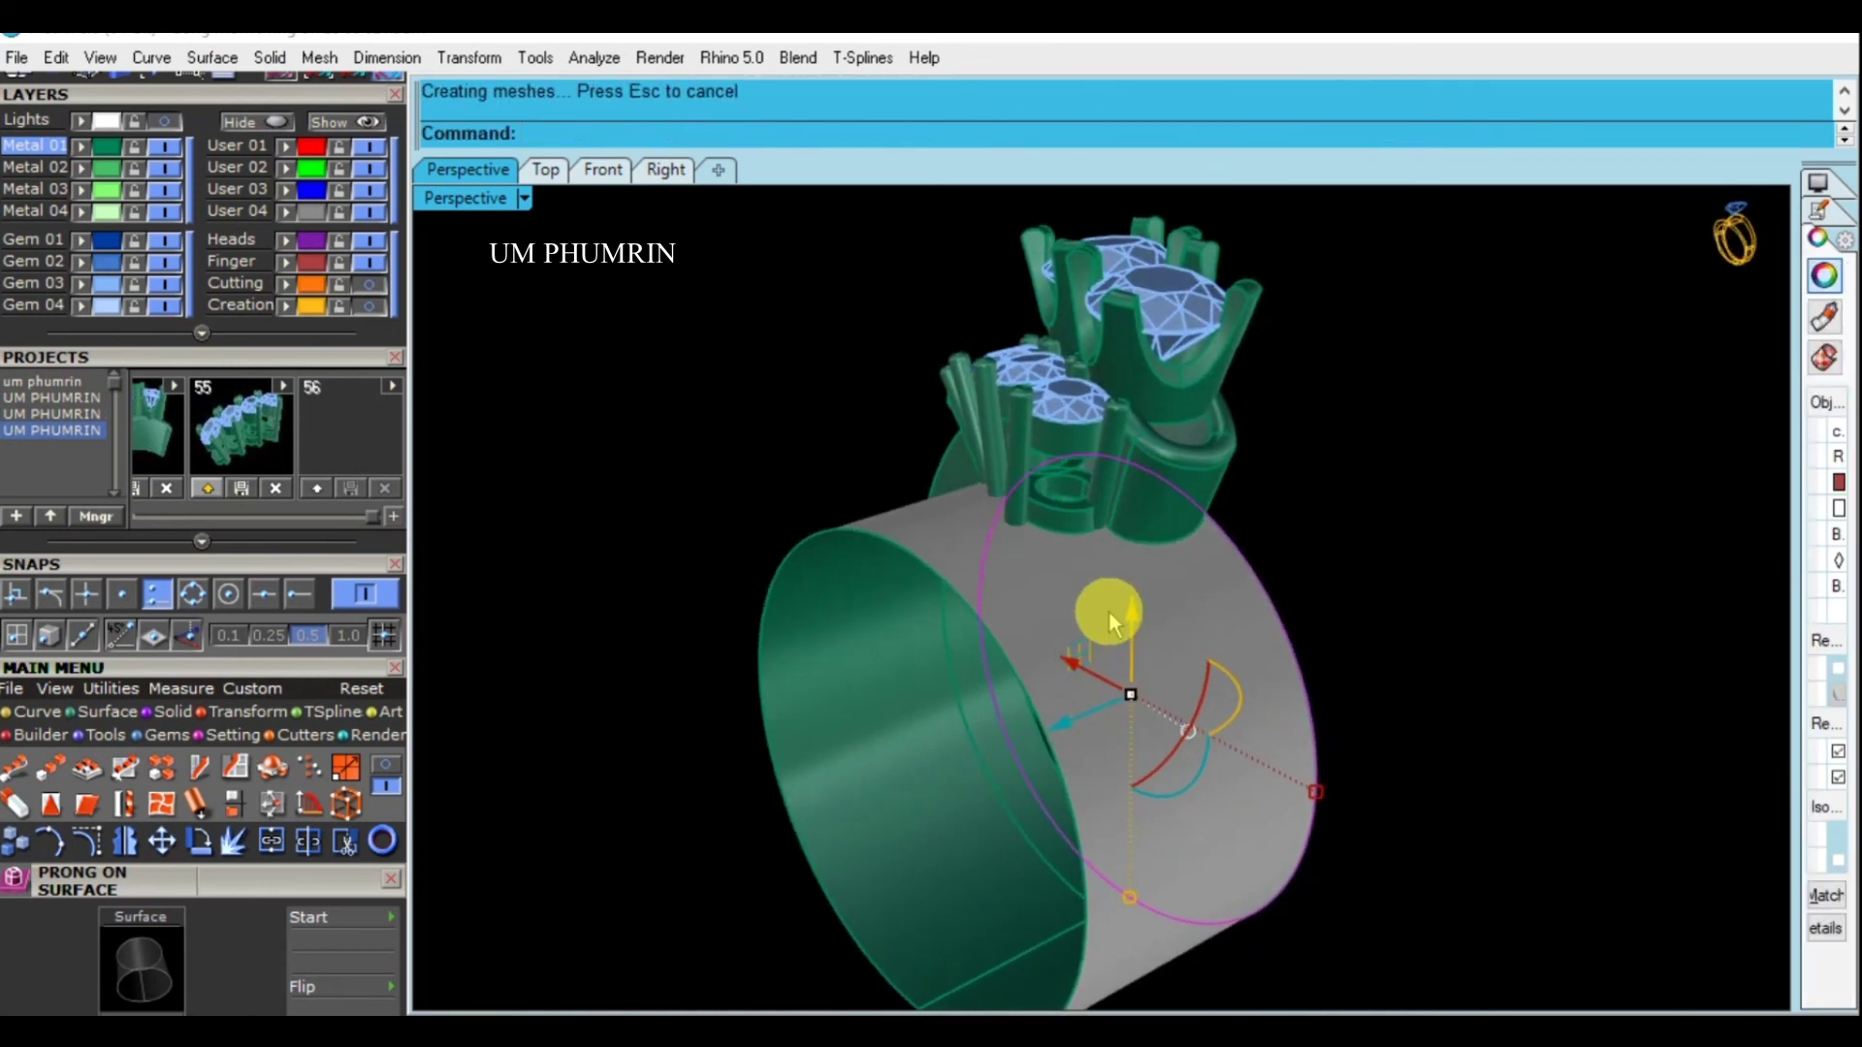
pyautogui.write('F')
pyautogui.press('Return')
# Boolean-subtract the cylinder from the side-stone prongs with DeleteInput=Yes
pyautogui.click(1061, 582)
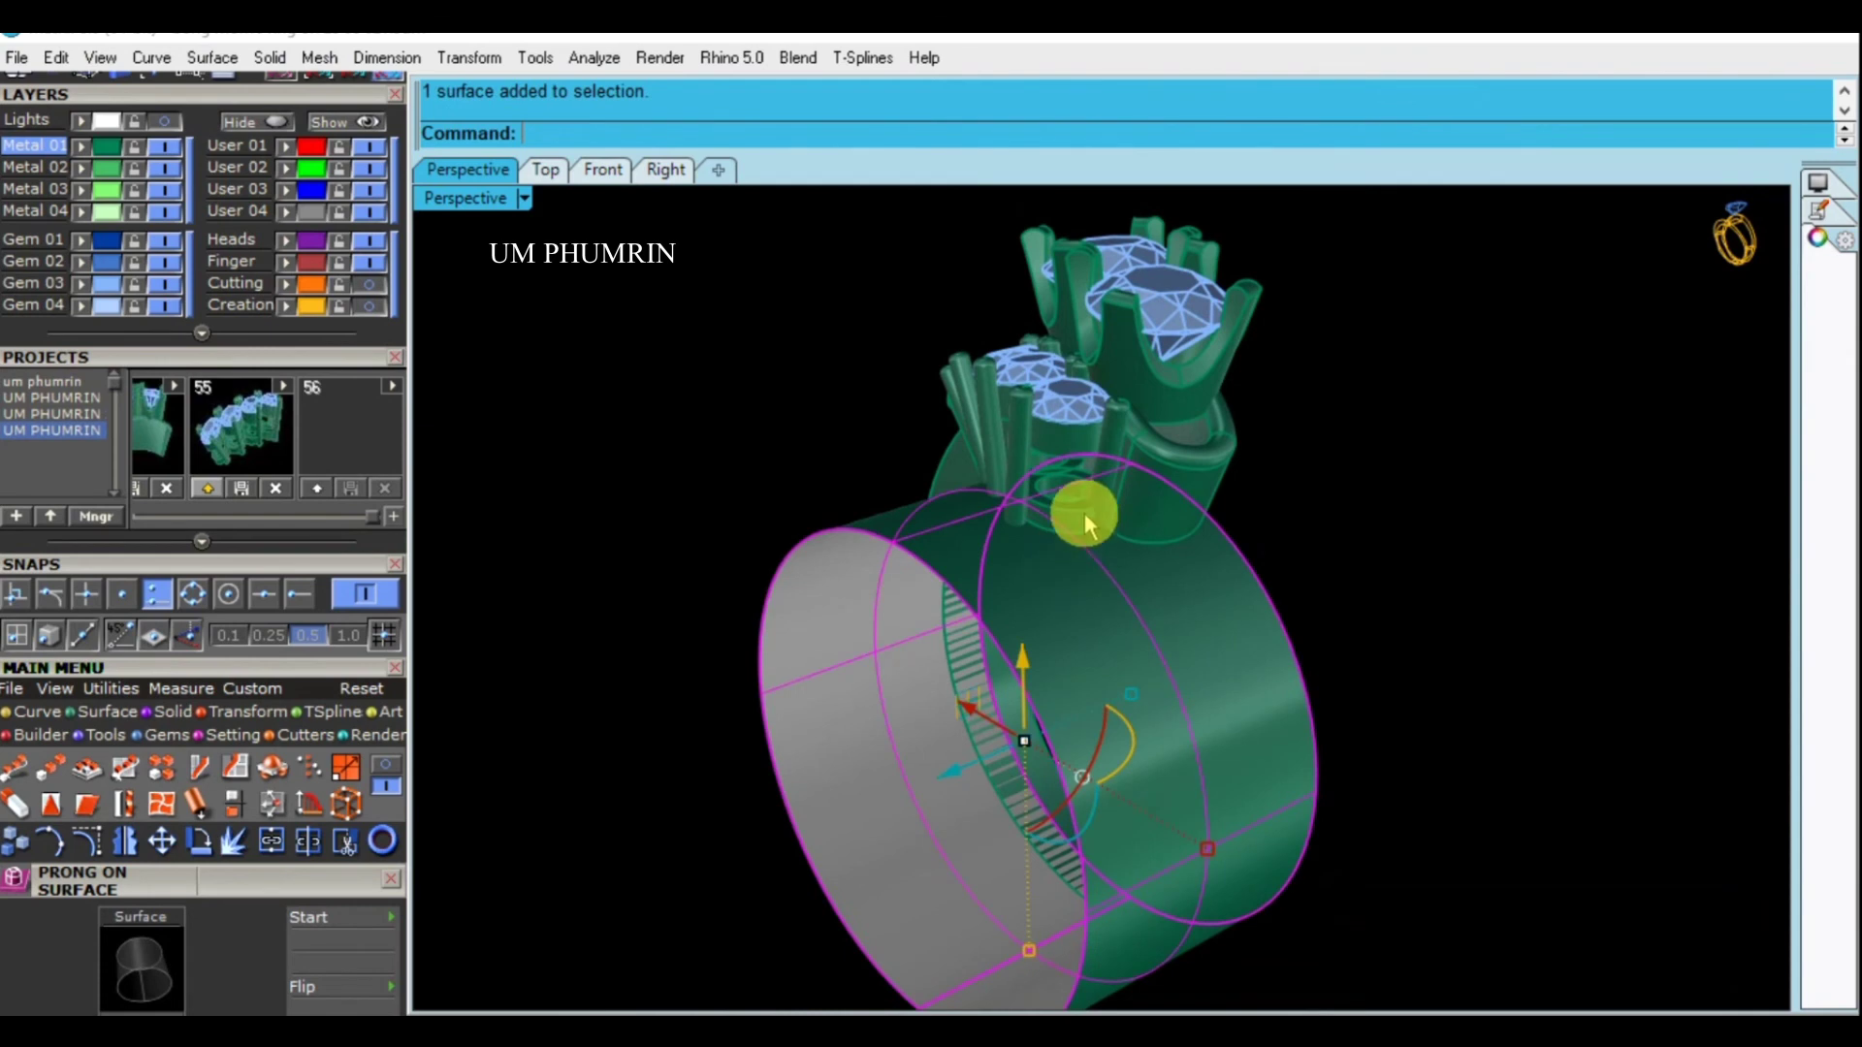
pyautogui.moveTo(1084, 514); pyautogui.dragTo(1030, 489, button='right')
pyautogui.click(1030, 490)
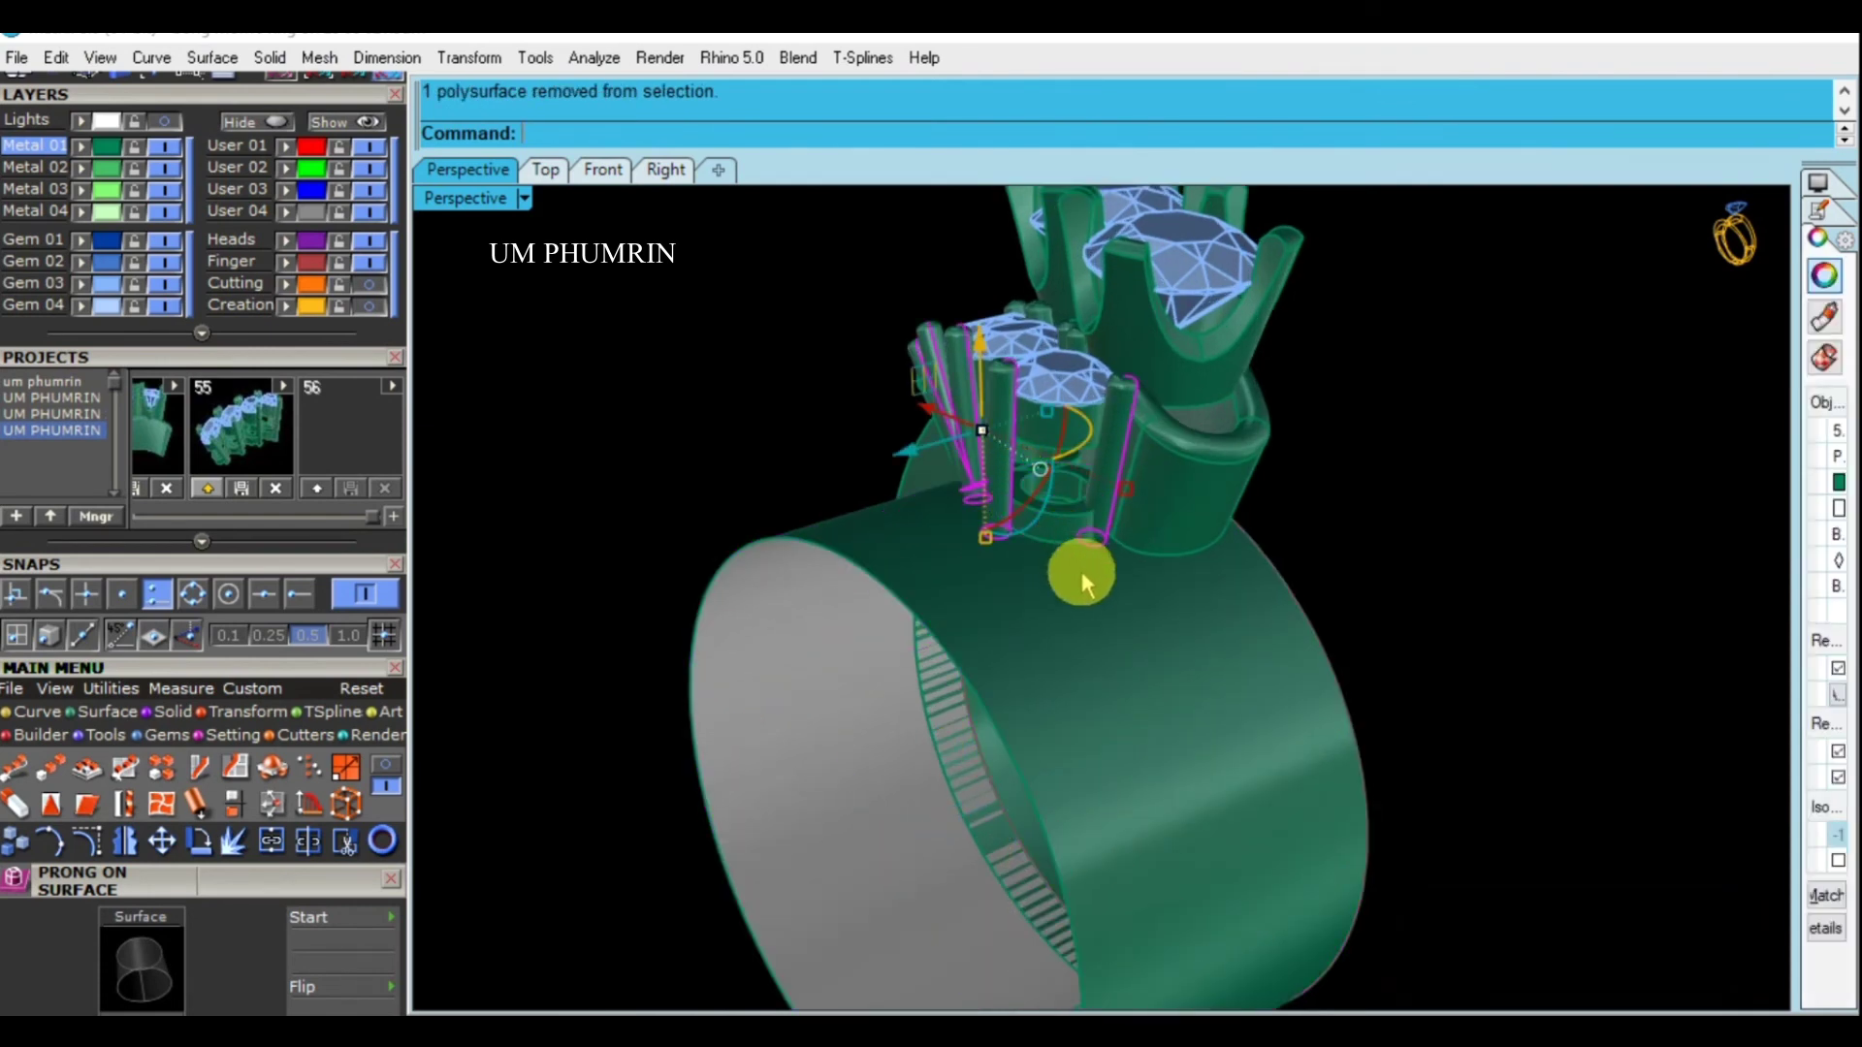
pyautogui.click(1168, 784)
pyautogui.click(1115, 133)
pyautogui.press('Return')
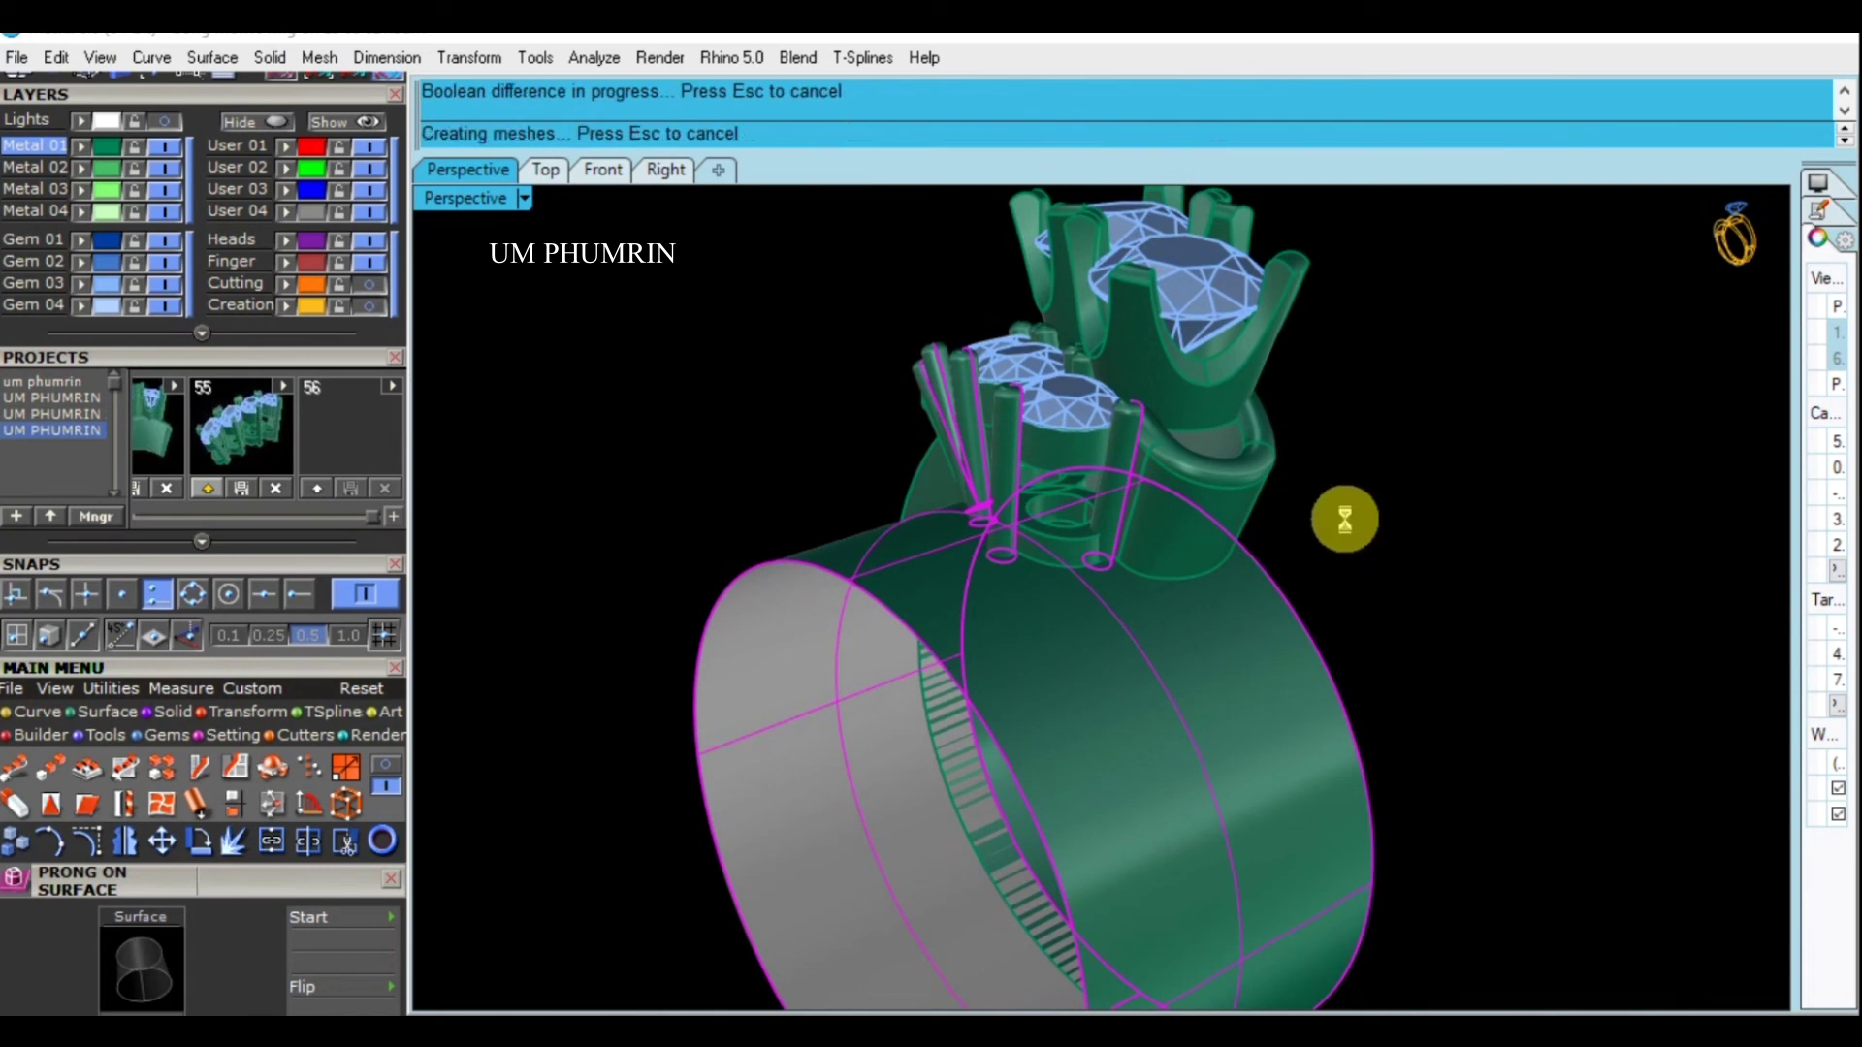
pyautogui.moveTo(1119, 544)
pyautogui.mouseDown(button='right')
pyautogui.moveTo(1393, 479)
pyautogui.moveTo(1368, 536)
pyautogui.mouseUp(button='right')
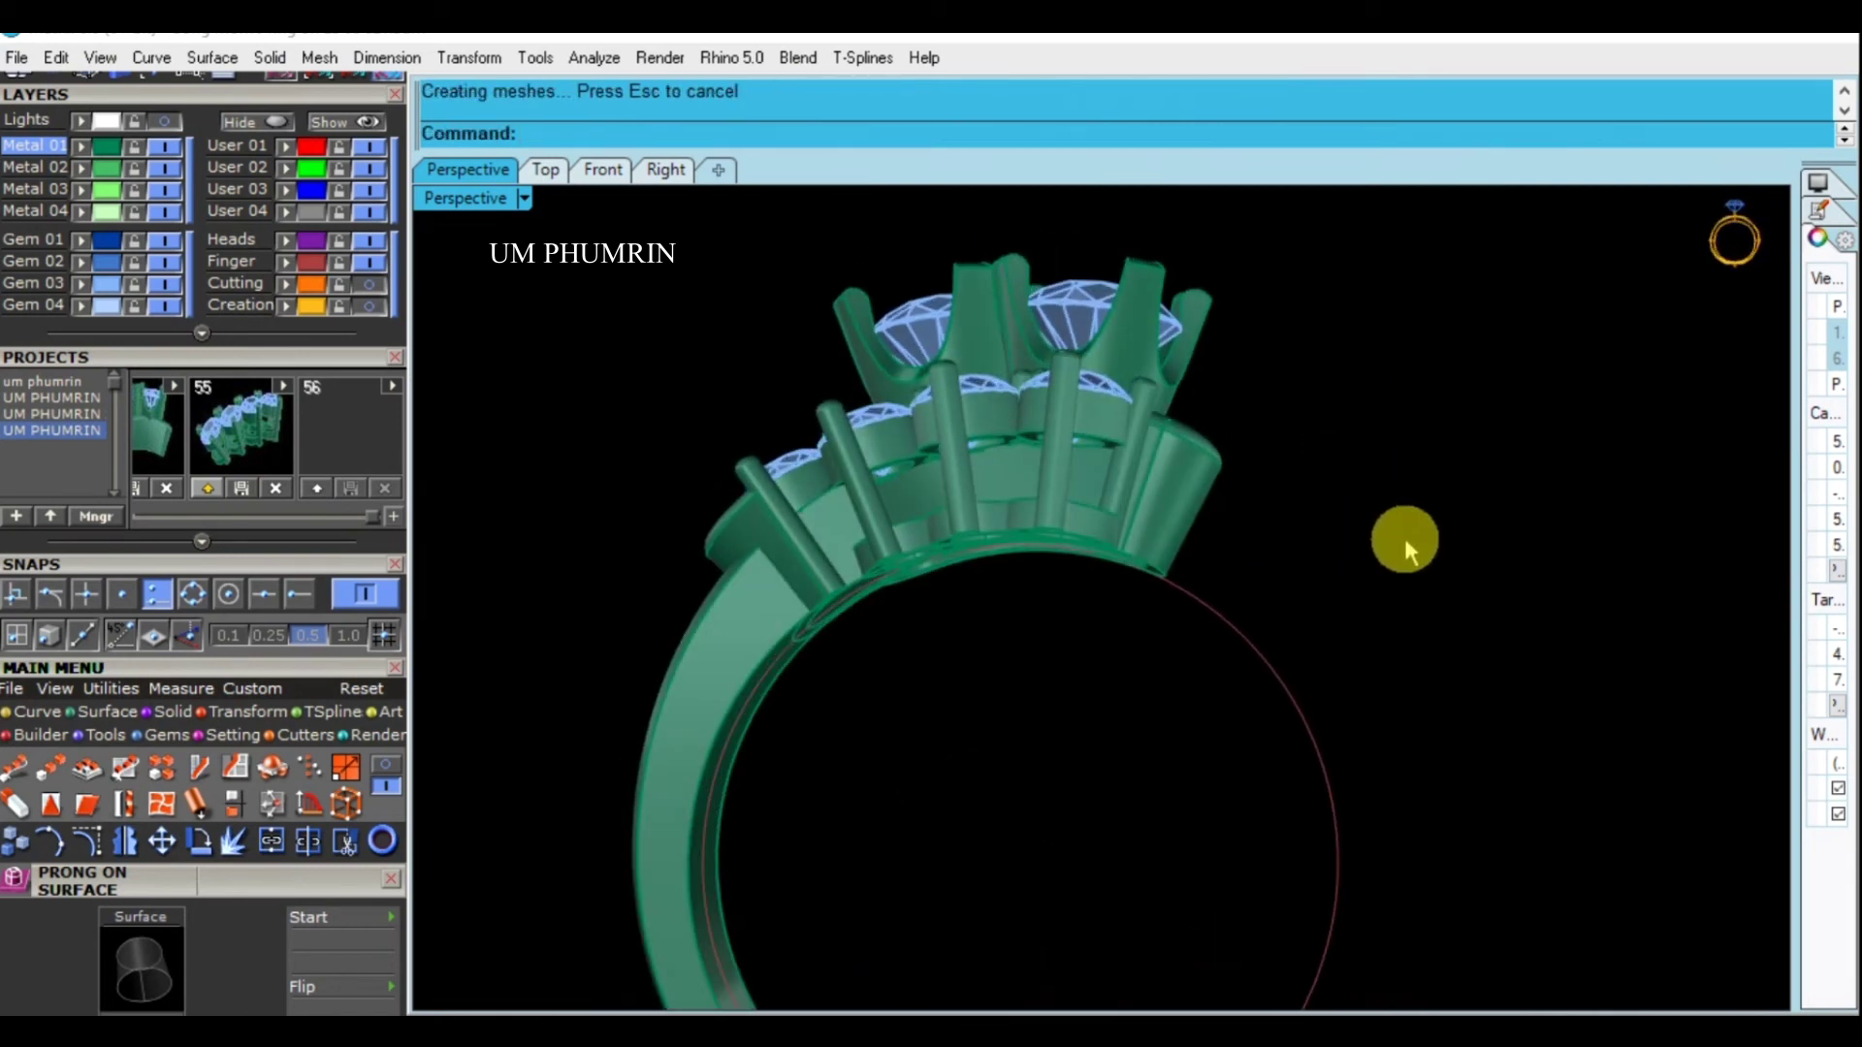
# Select the five side-stone prongs, excluding the gem, and group them with G
pyautogui.moveTo(1405, 540)
pyautogui.mouseDown(button='right')
pyautogui.moveTo(1342, 574)
pyautogui.moveTo(1442, 540)
pyautogui.moveTo(1101, 541)
pyautogui.moveTo(1571, 609)
pyautogui.mouseUp(button='right')
pyautogui.click(1117, 465)
pyautogui.scroll(2, 1122, 462)
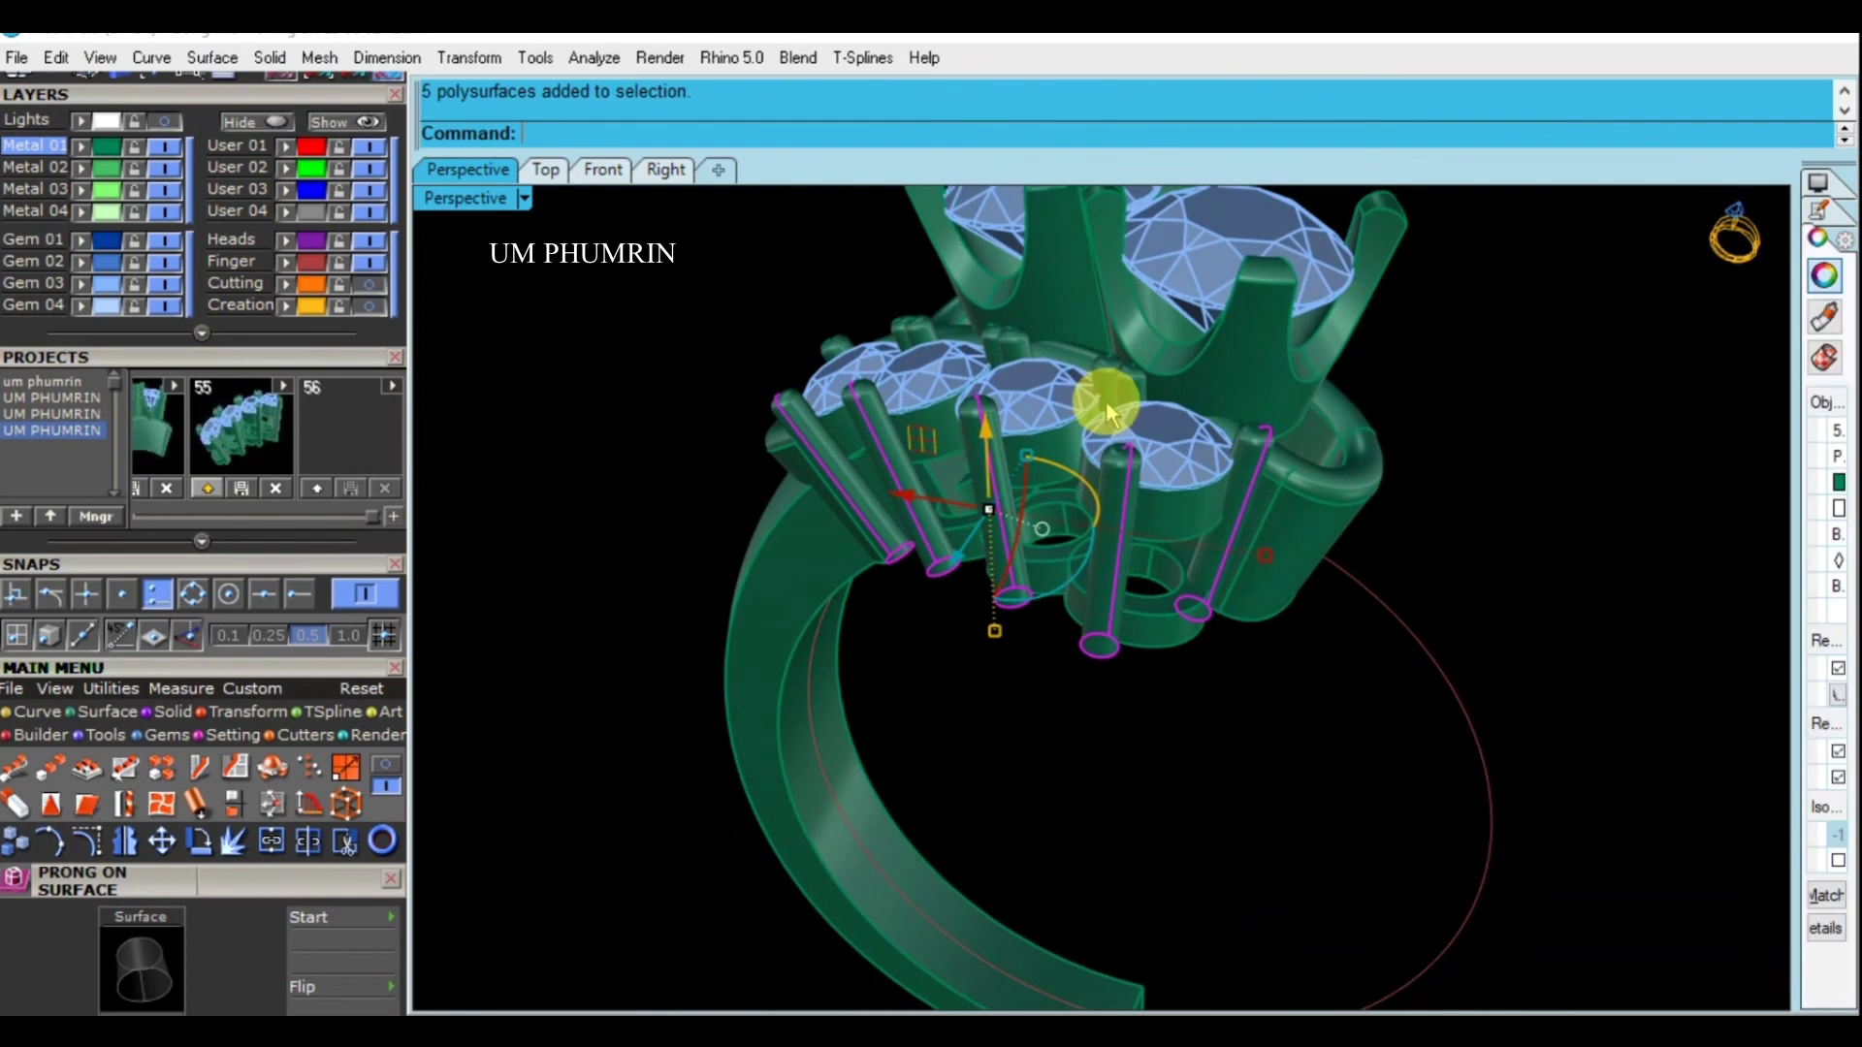
pyautogui.scroll(3, 1110, 401)
pyautogui.click(1079, 373)
pyautogui.click(1056, 468)
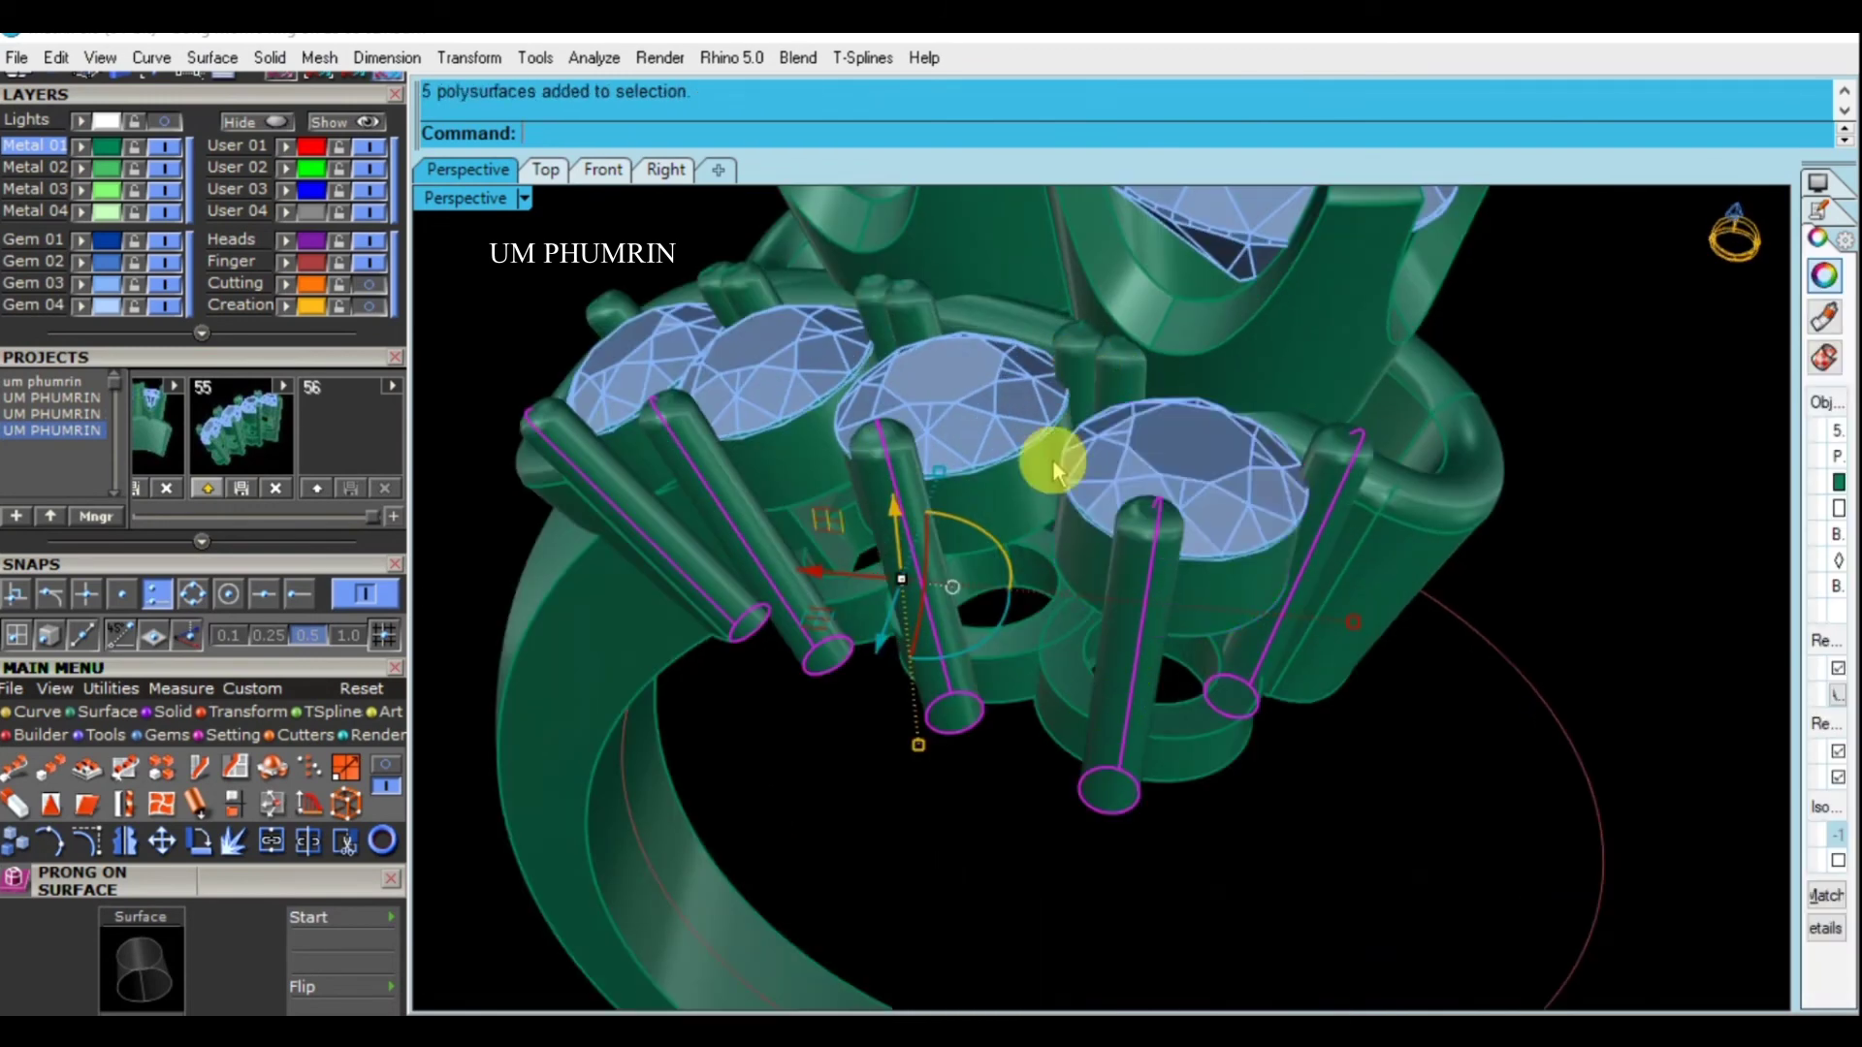
pyautogui.moveTo(1088, 397); pyautogui.dragTo(1242, 515, button='right')
pyautogui.scroll(2, 1142, 445)
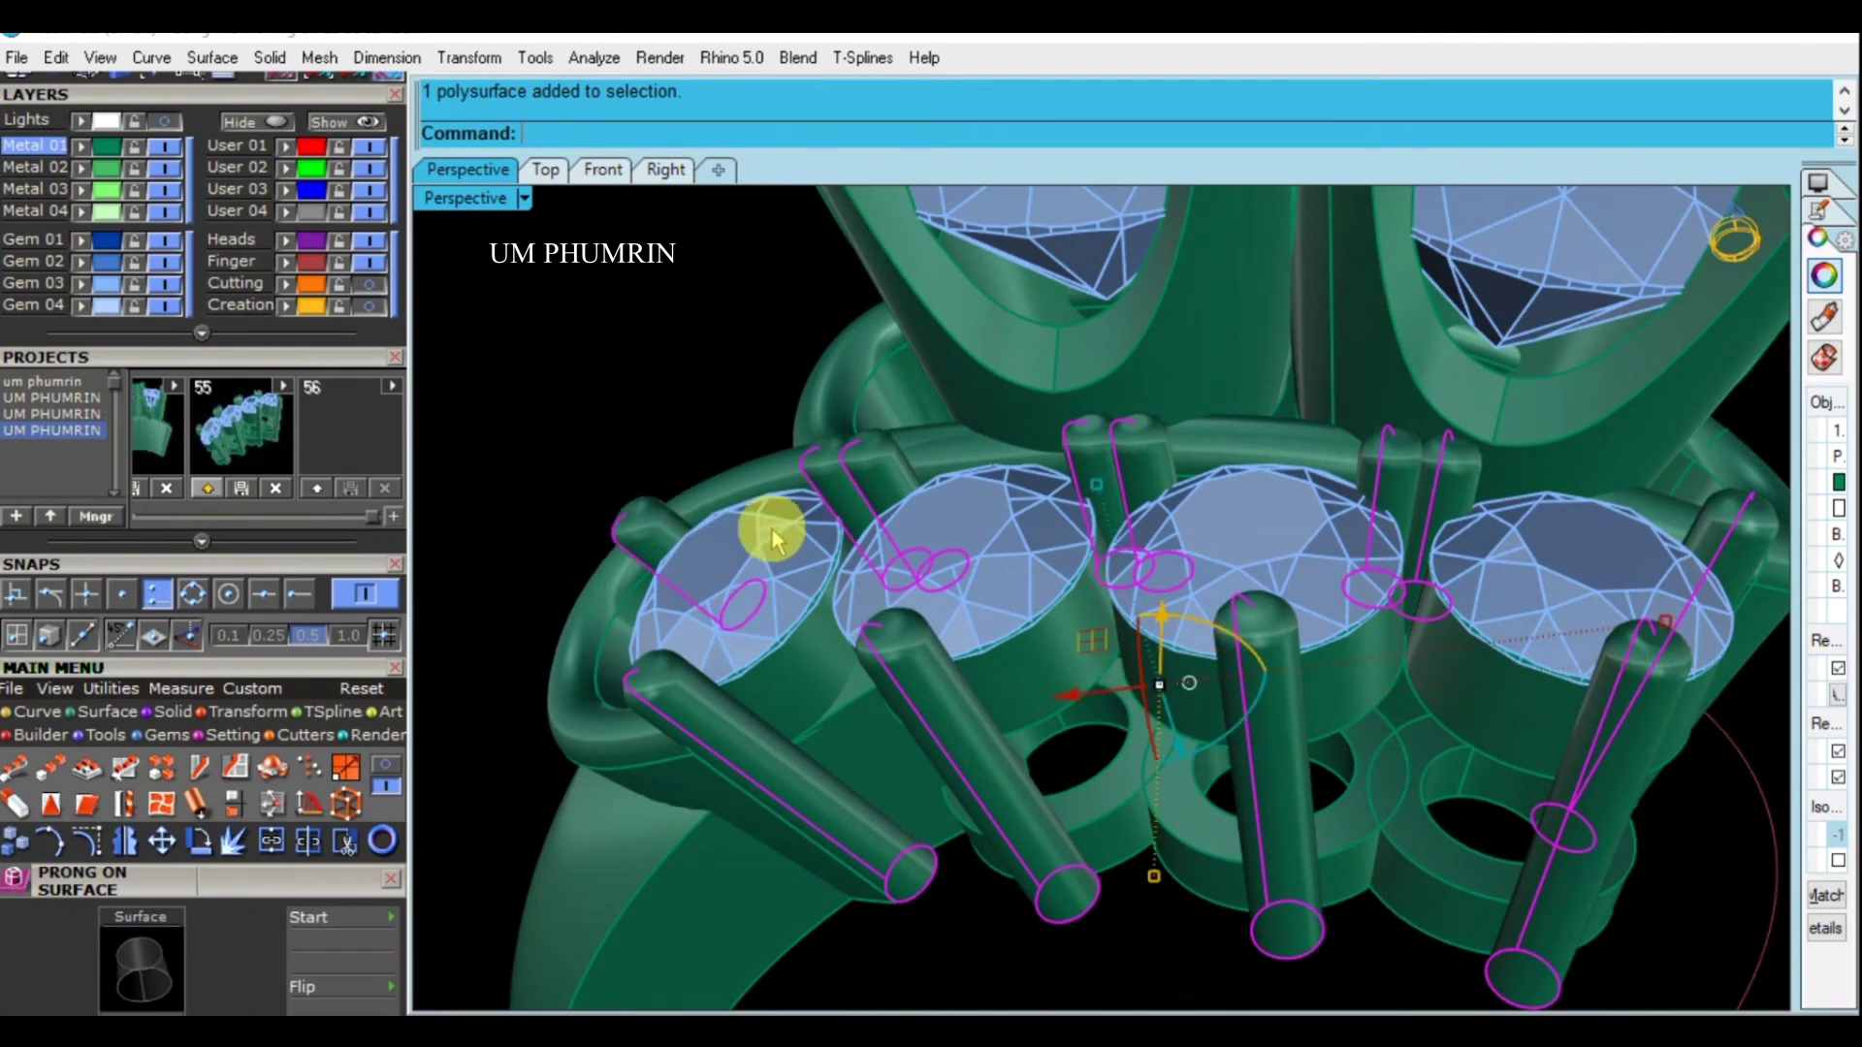
pyautogui.scroll(-3, 770, 529)
pyautogui.hotkey('ctrl', 'g')
pyautogui.write('g')
pyautogui.press('Return')
pyautogui.press('Escape')
# Orbit around the ring head to check the grouped prongs and pick a side-row gem
pyautogui.moveTo(1162, 632); pyautogui.dragTo(1145, 574, button='right')
pyautogui.click(1136, 578)
pyautogui.click(1469, 642)
pyautogui.moveTo(1470, 642)
pyautogui.mouseDown(button='right')
pyautogui.moveTo(1148, 677)
pyautogui.moveTo(1161, 595)
pyautogui.moveTo(1102, 743)
pyautogui.moveTo(1219, 820)
pyautogui.moveTo(1148, 729)
pyautogui.moveTo(1497, 686)
pyautogui.moveTo(1255, 707)
pyautogui.moveTo(1218, 764)
pyautogui.moveTo(1235, 511)
pyautogui.moveTo(1387, 824)
pyautogui.moveTo(1122, 595)
pyautogui.mouseUp(button='right')
pyautogui.scroll(-2, 1151, 743)
pyautogui.scroll(2, 1123, 594)
pyautogui.click(1102, 631)
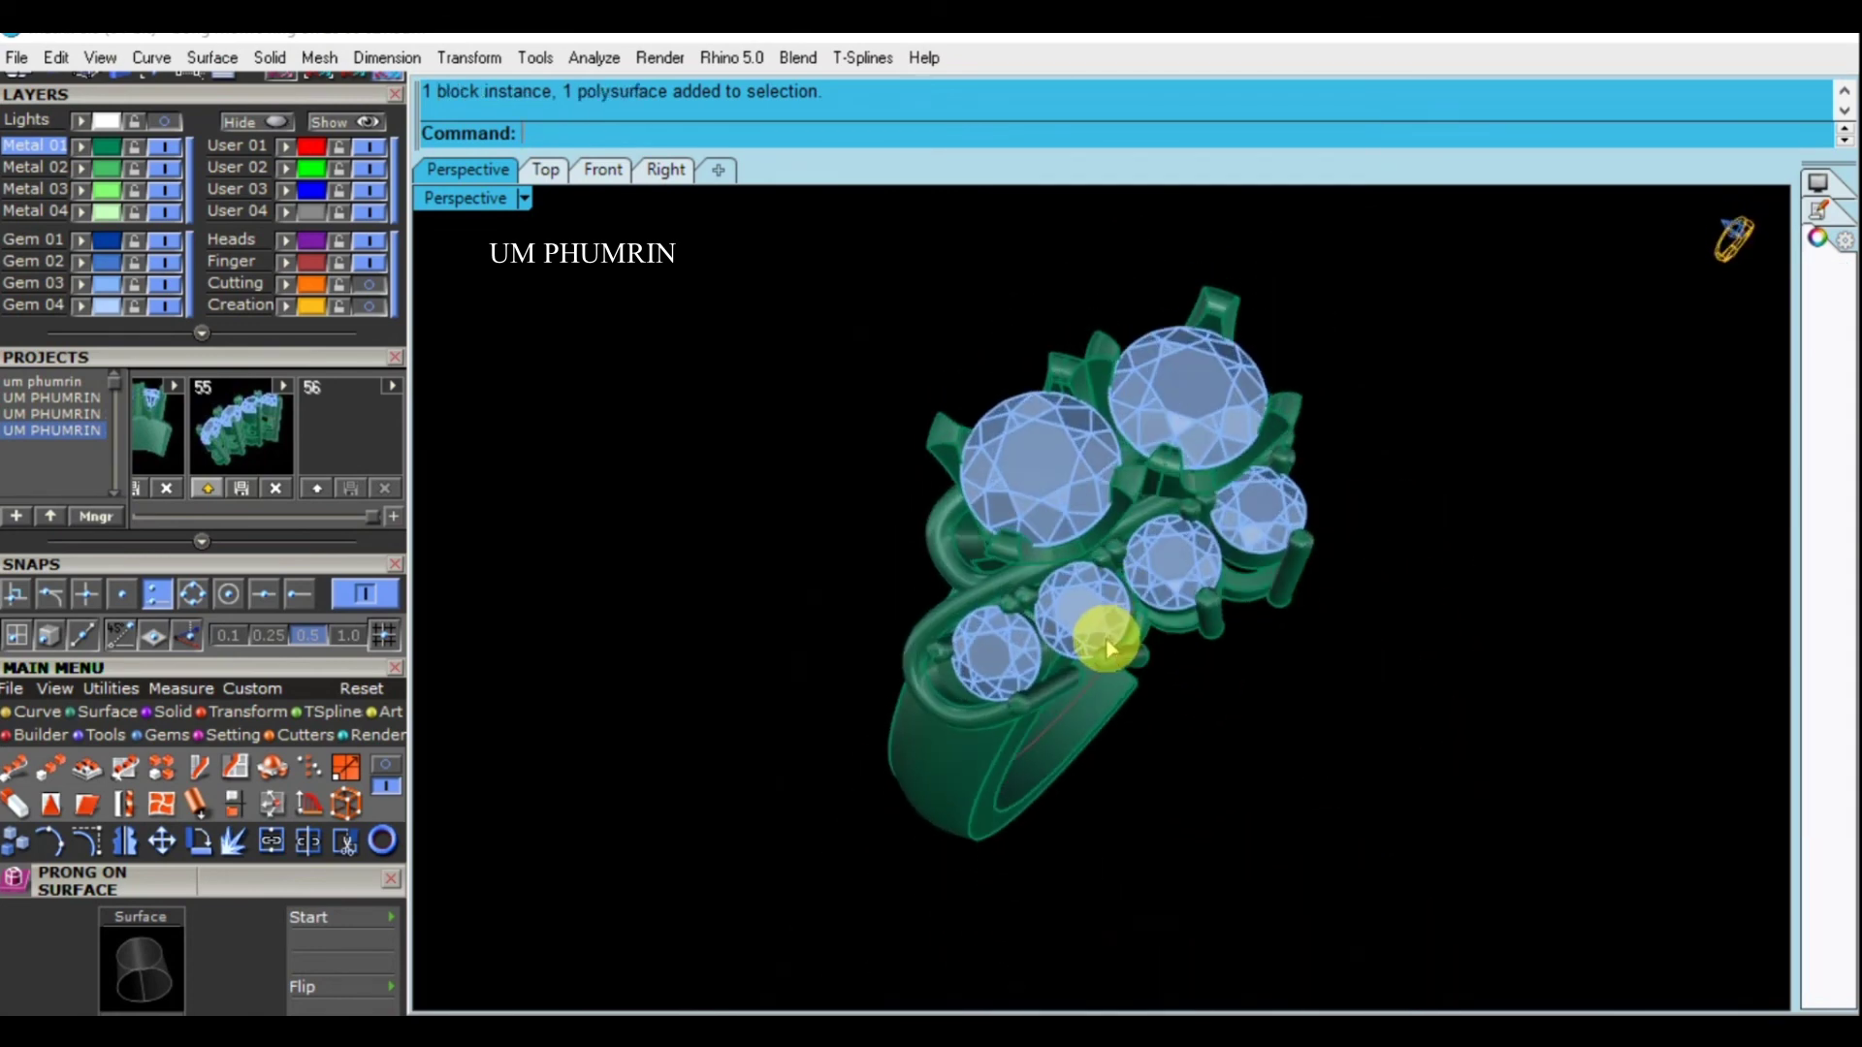
# Select all the side-row gems and their setting rings
pyautogui.scroll(3, 973, 653)
pyautogui.click(997, 557)
pyautogui.moveTo(997, 557)
pyautogui.mouseDown(button='right')
pyautogui.moveTo(1060, 540)
pyautogui.moveTo(1102, 636)
pyautogui.mouseUp(button='right')
pyautogui.click(1107, 635)
pyautogui.keyDown('shift'); pyautogui.click(1357, 606); pyautogui.keyUp('shift')
pyautogui.keyDown('shift'); pyautogui.click(1445, 433); pyautogui.keyUp('shift')
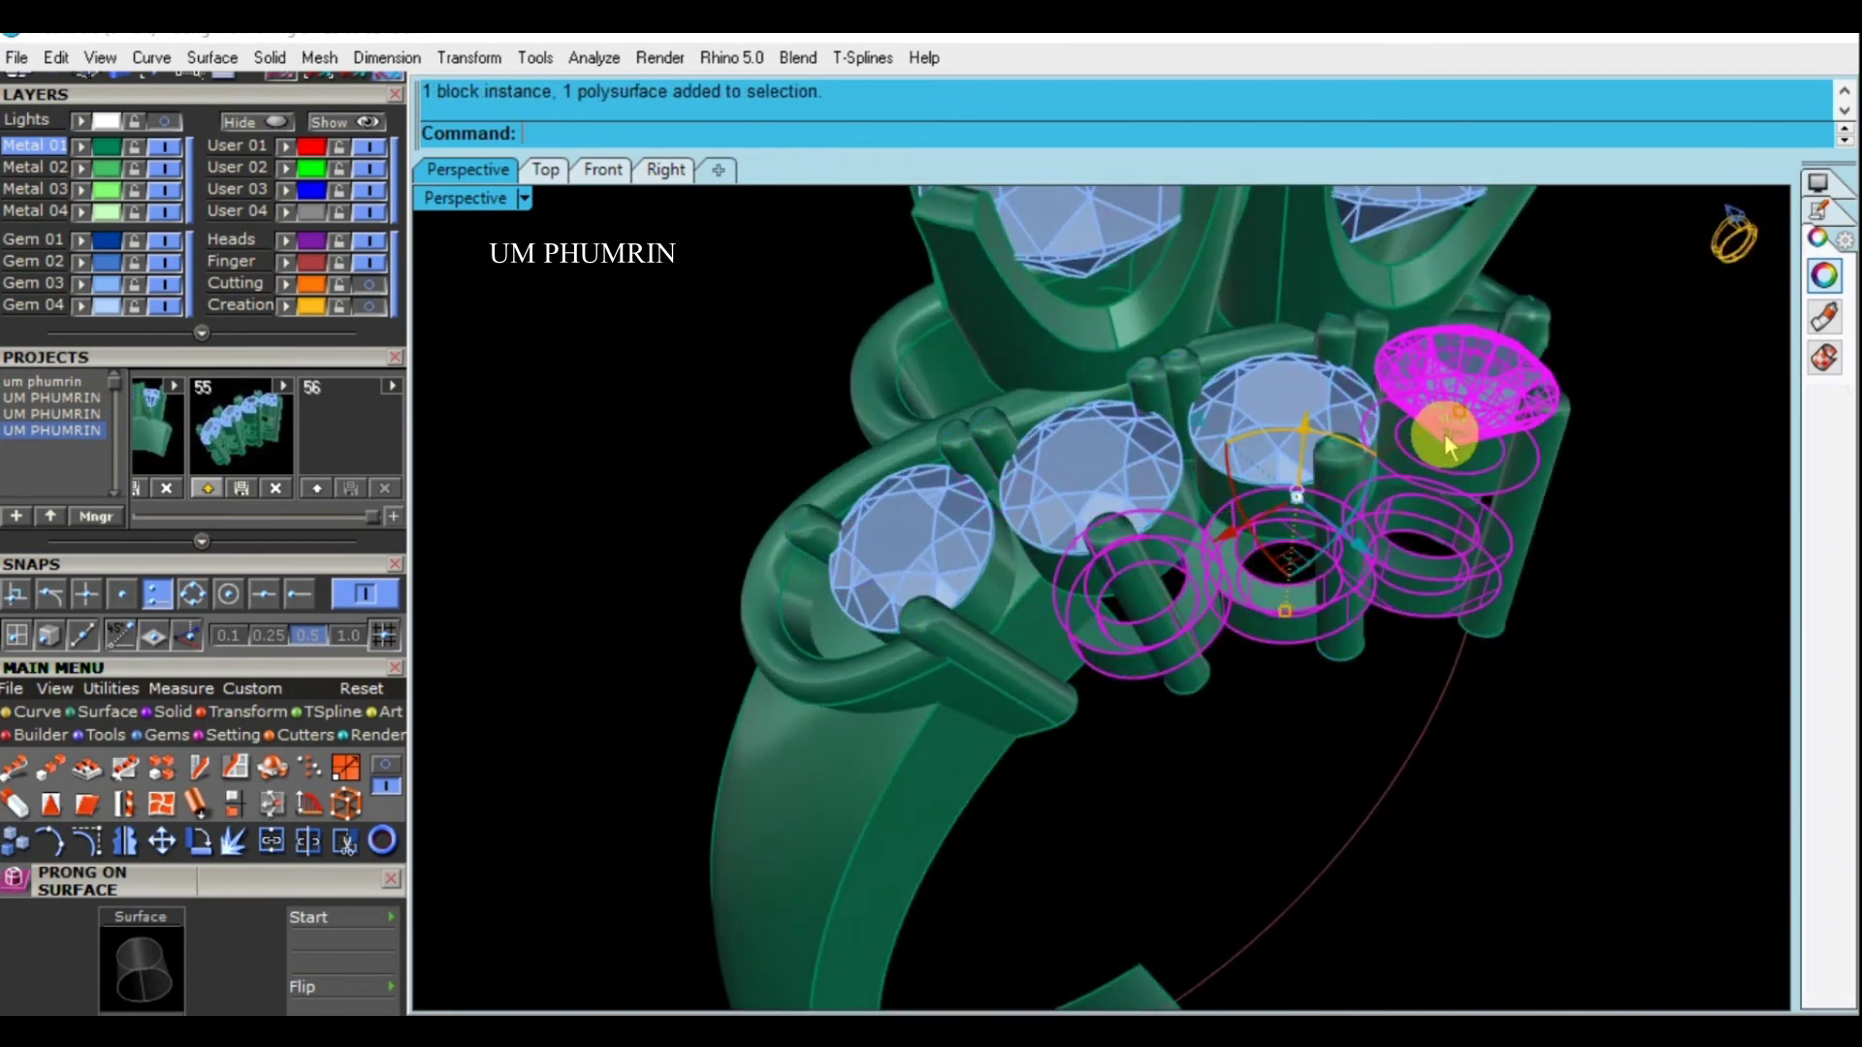
pyautogui.keyDown('shift'); pyautogui.click(1281, 419); pyautogui.keyUp('shift')
pyautogui.keyDown('shift'); pyautogui.click(1081, 466); pyautogui.keyUp('shift')
pyautogui.keyDown('shift'); pyautogui.click(971, 537); pyautogui.keyUp('shift')
pyautogui.moveTo(997, 457)
pyautogui.mouseDown(button='right')
pyautogui.moveTo(1179, 528)
pyautogui.moveTo(1114, 700)
pyautogui.moveTo(1271, 653)
pyautogui.moveTo(1319, 684)
pyautogui.mouseUp(button='right')
pyautogui.keyDown('shift'); pyautogui.click(1047, 677); pyautogui.keyUp('shift')
# Rotate a copy of the side-stone row 180° about the origin
pyautogui.rightClick(1319, 679)
pyautogui.write('0')
pyautogui.press('Return')
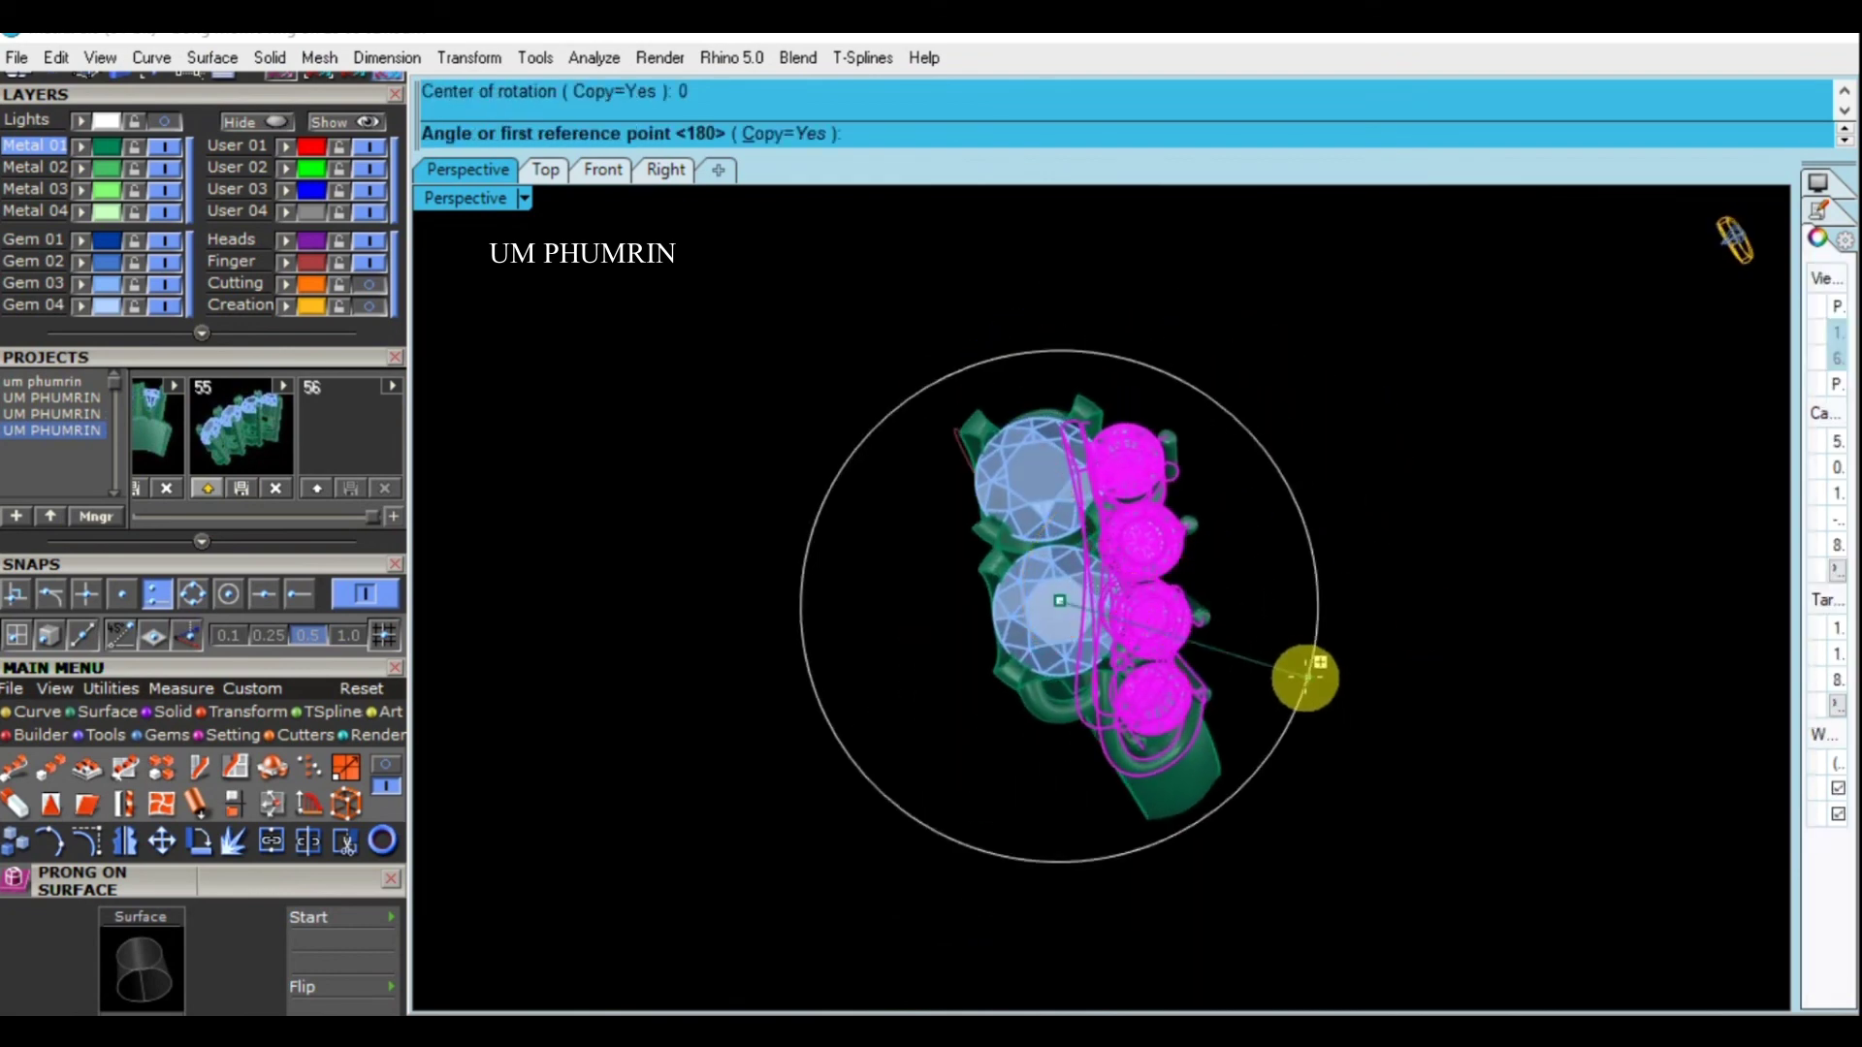
pyautogui.click(1327, 523)
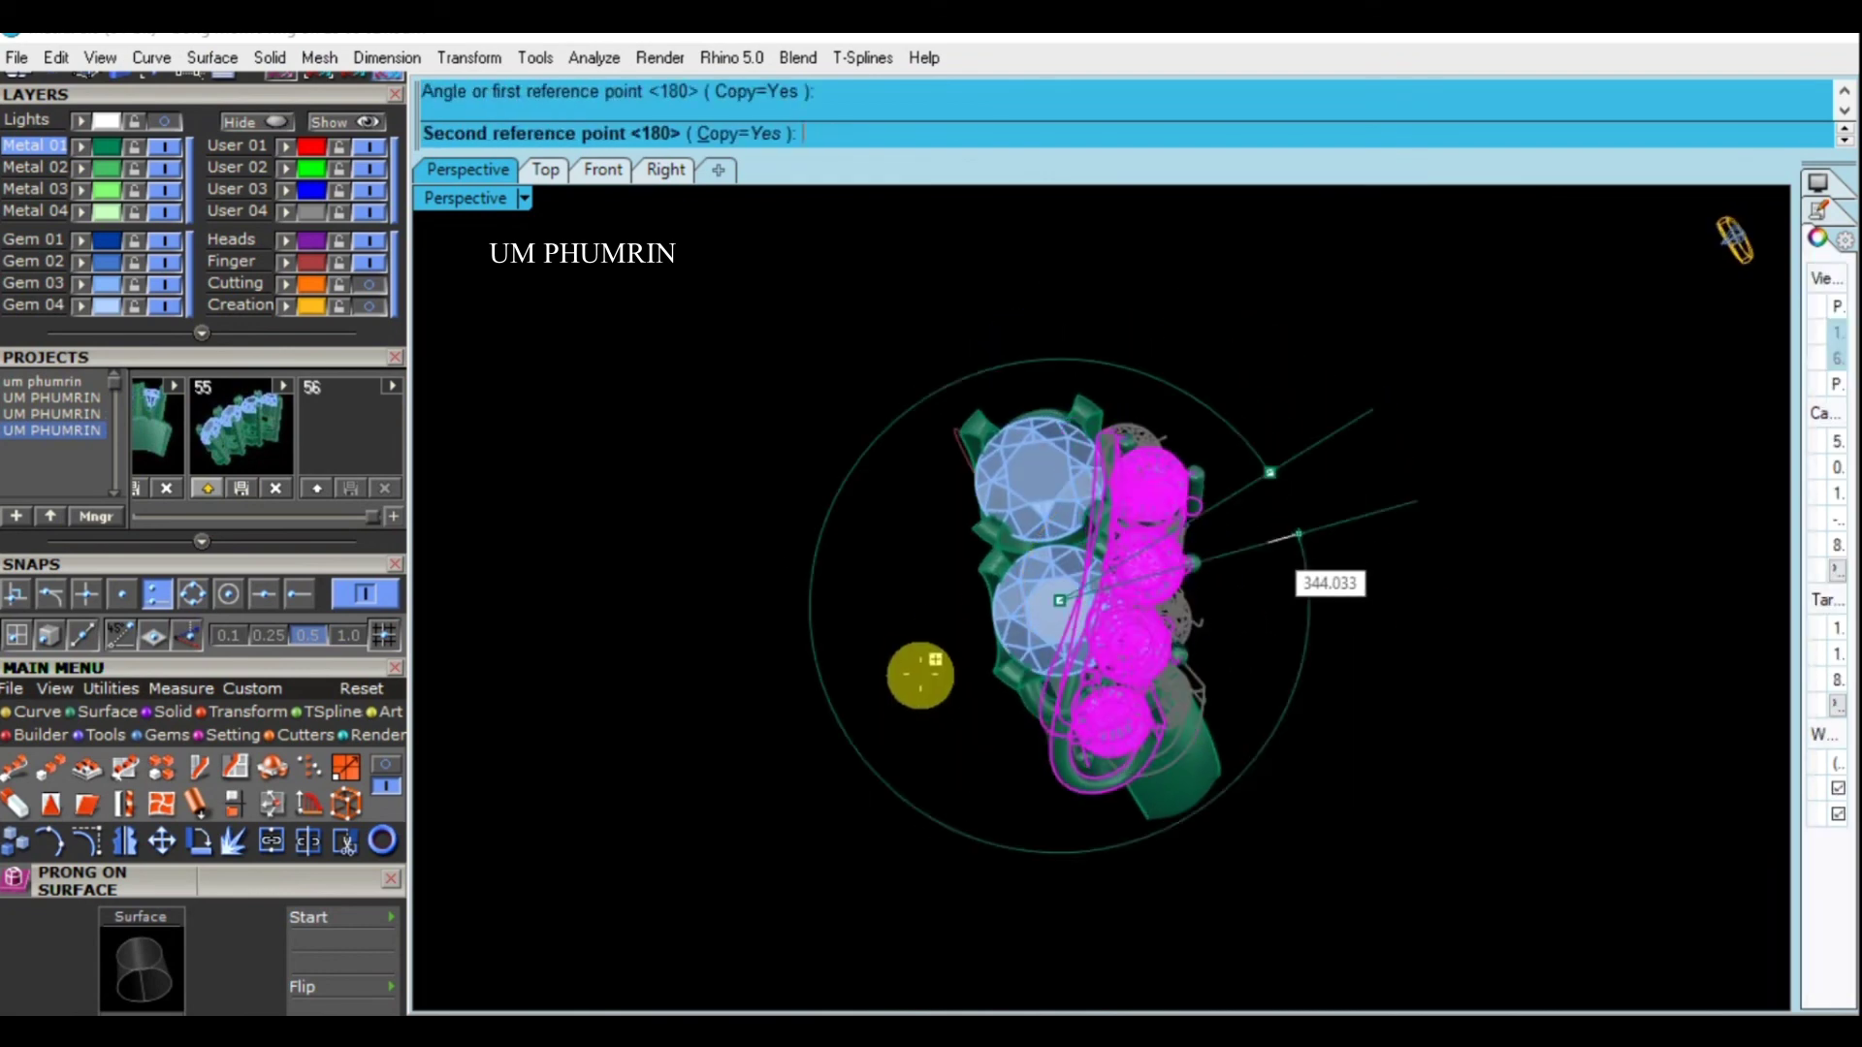
pyautogui.click(911, 687)
pyautogui.press('Escape')
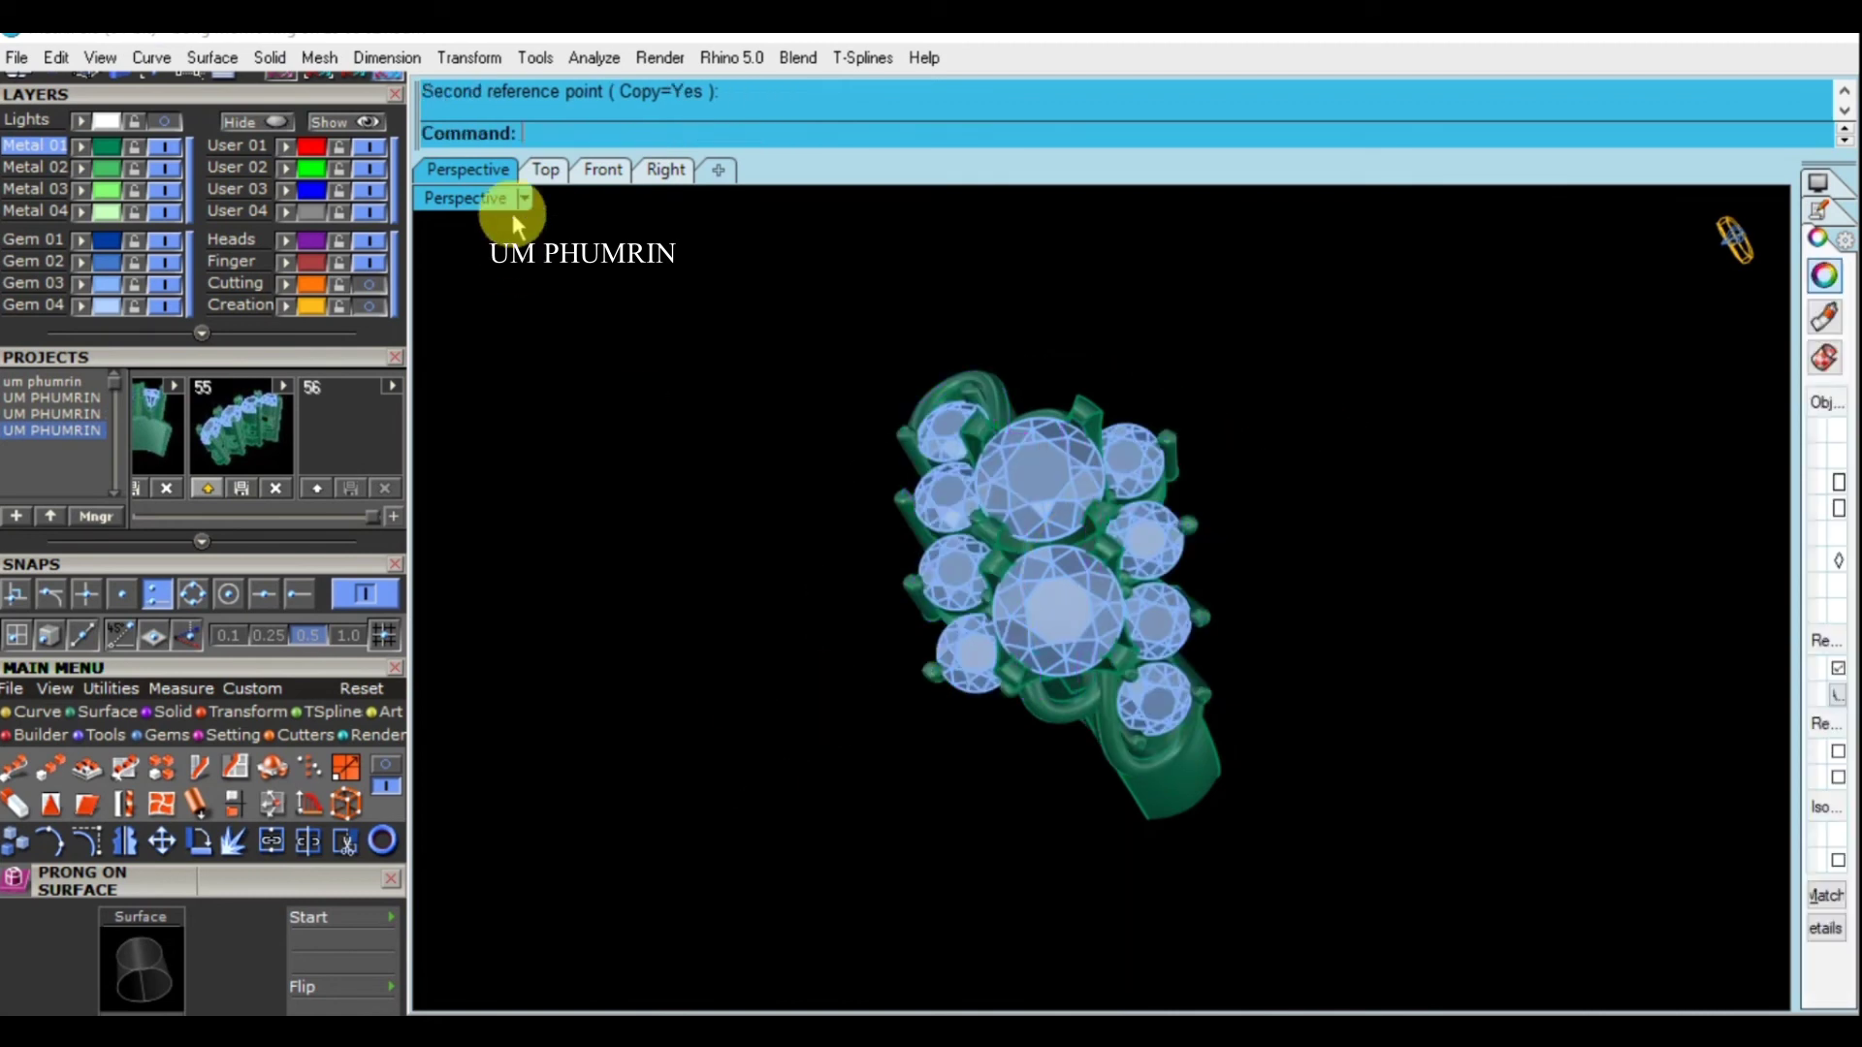
# In Top view, mirror the shank piece about the origin to the left side
pyautogui.click(545, 169)
pyautogui.click(1283, 525)
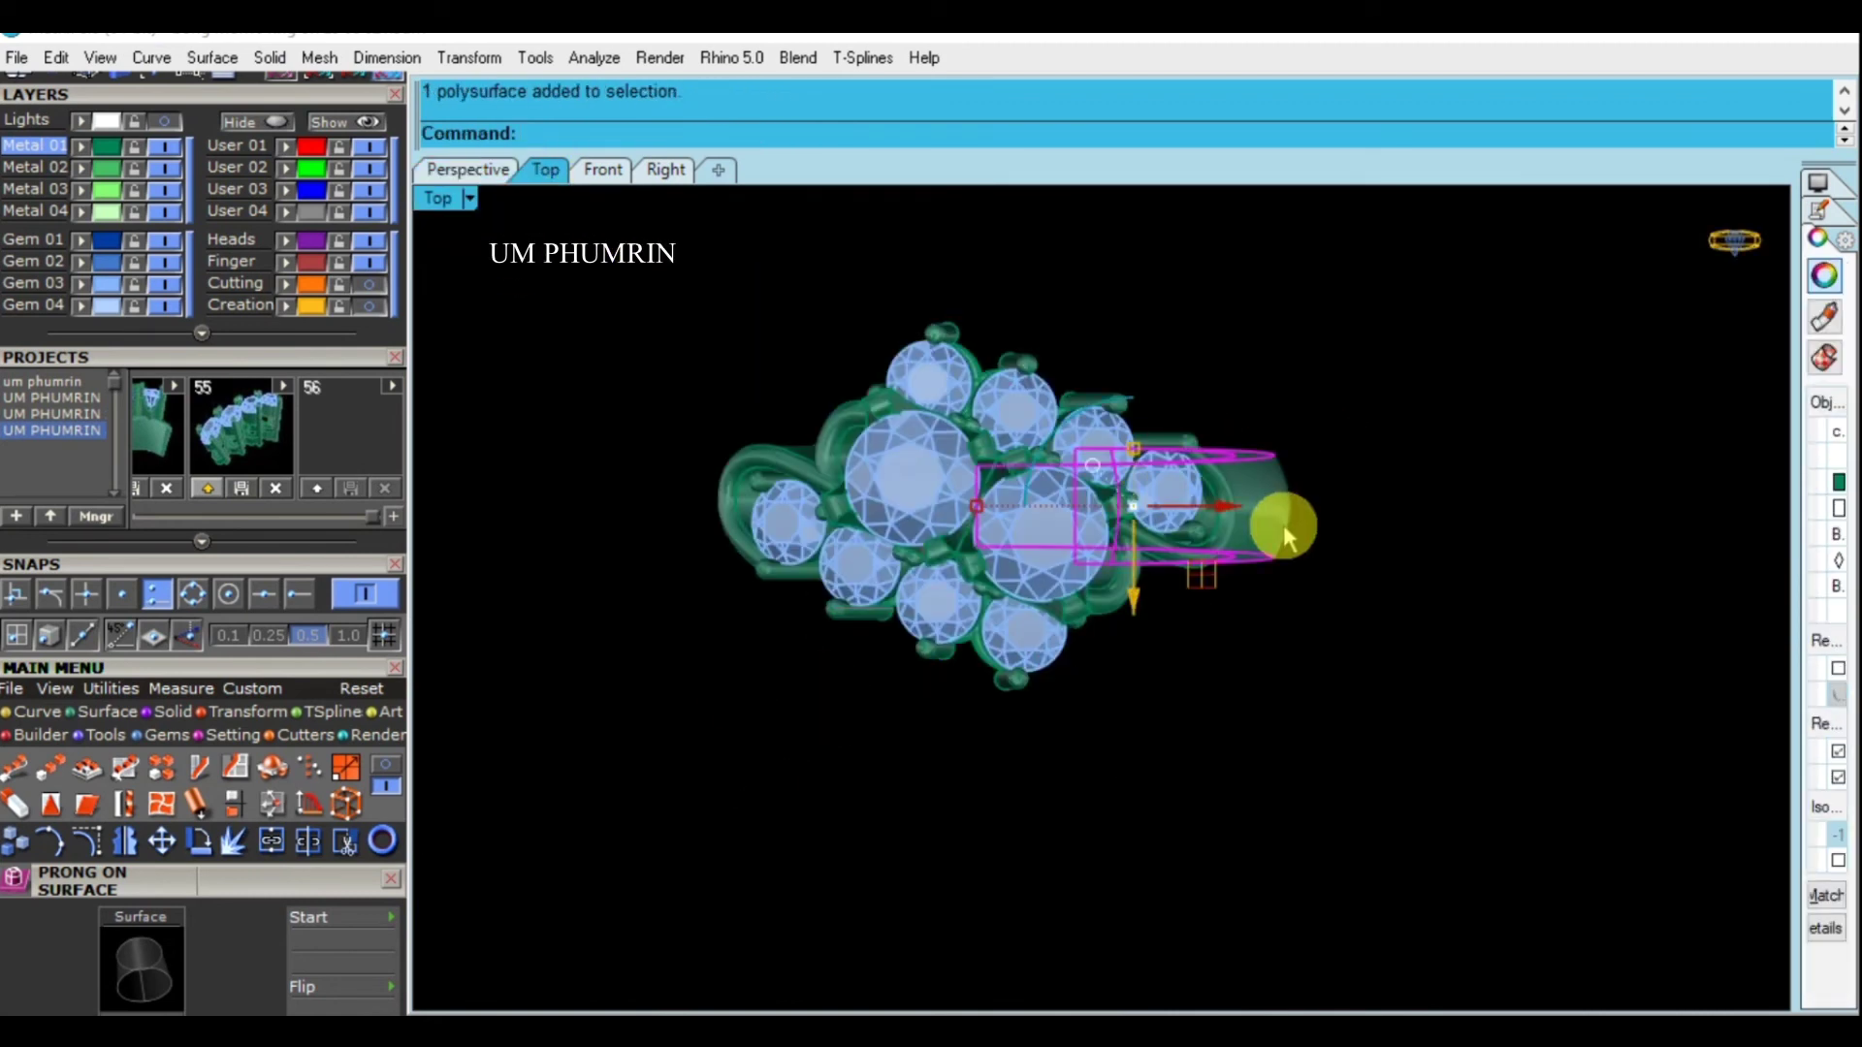
pyautogui.write('mirror')
pyautogui.press('Return')
pyautogui.write('0')
pyautogui.press('Return')
pyautogui.write('0')
pyautogui.click(1035, 790)
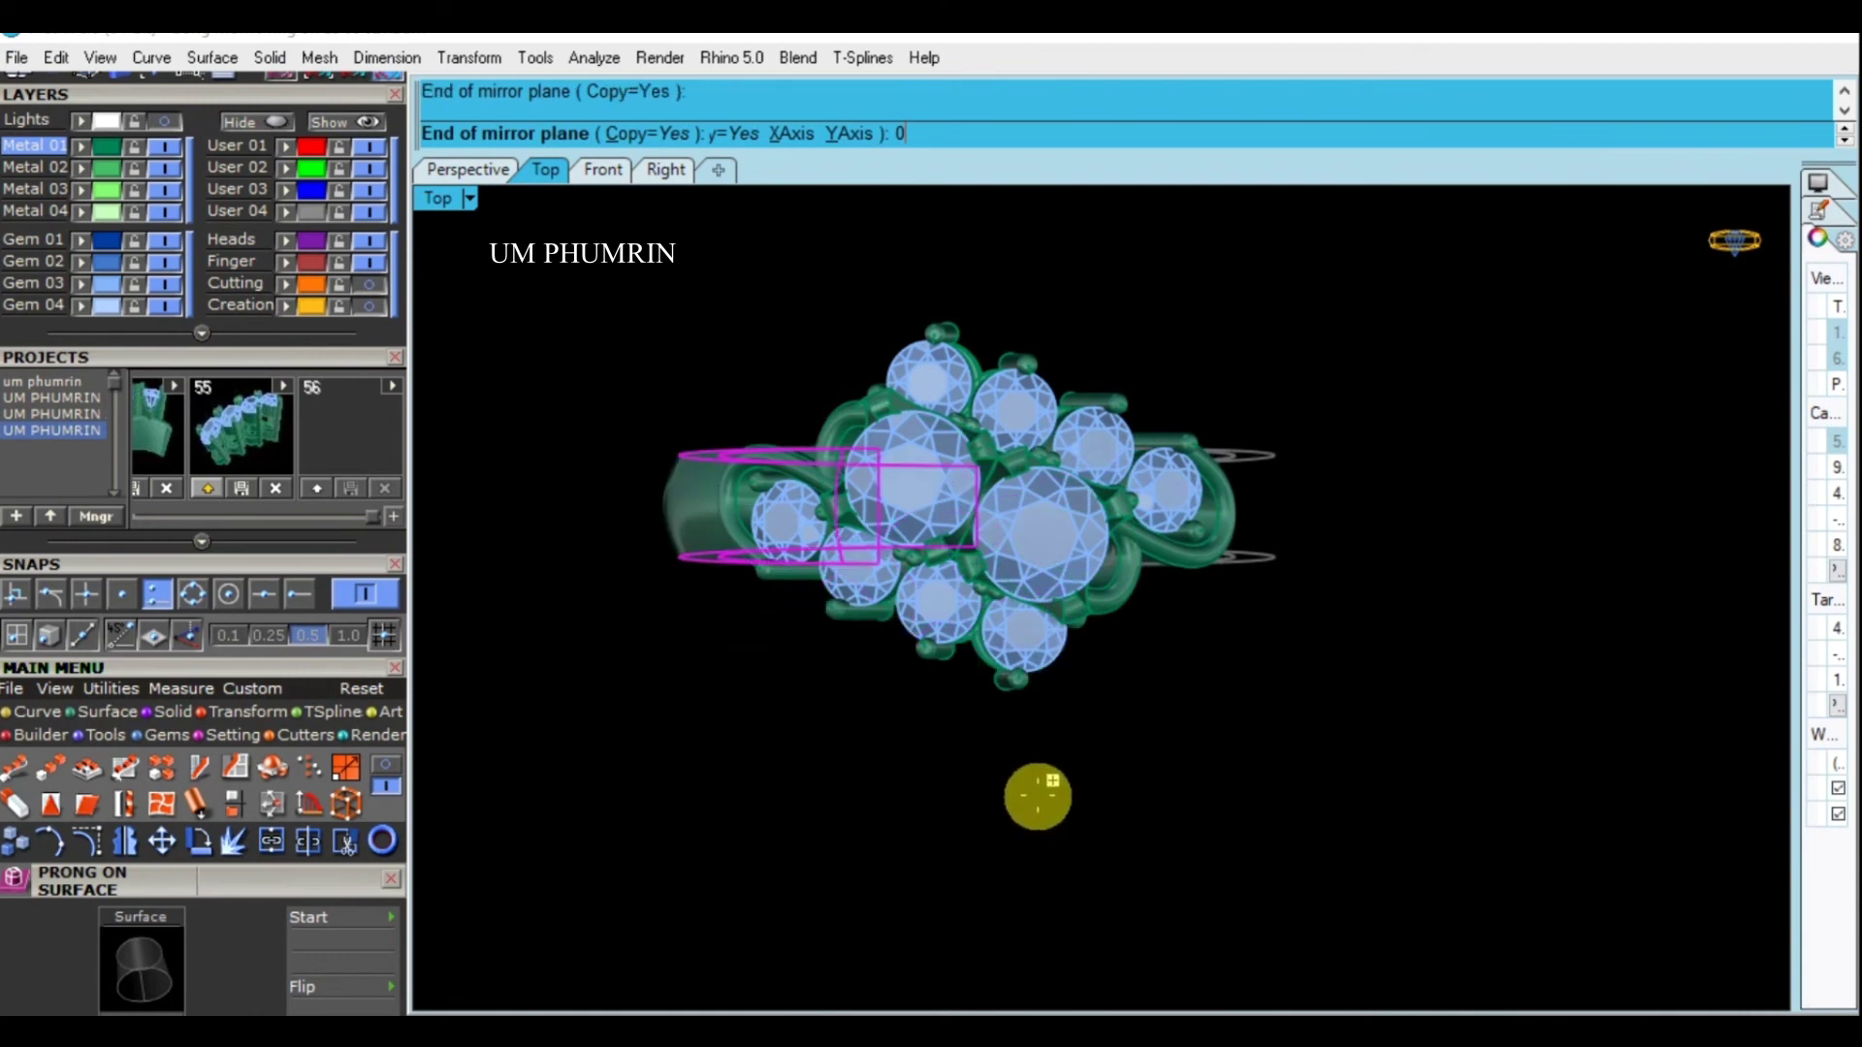
pyautogui.click(469, 169)
pyautogui.moveTo(960, 544)
pyautogui.mouseDown(button='right')
pyautogui.moveTo(1343, 407)
pyautogui.moveTo(1363, 428)
pyautogui.moveTo(1038, 485)
pyautogui.moveTo(1257, 456)
pyautogui.moveTo(1271, 584)
pyautogui.mouseUp(button='right')
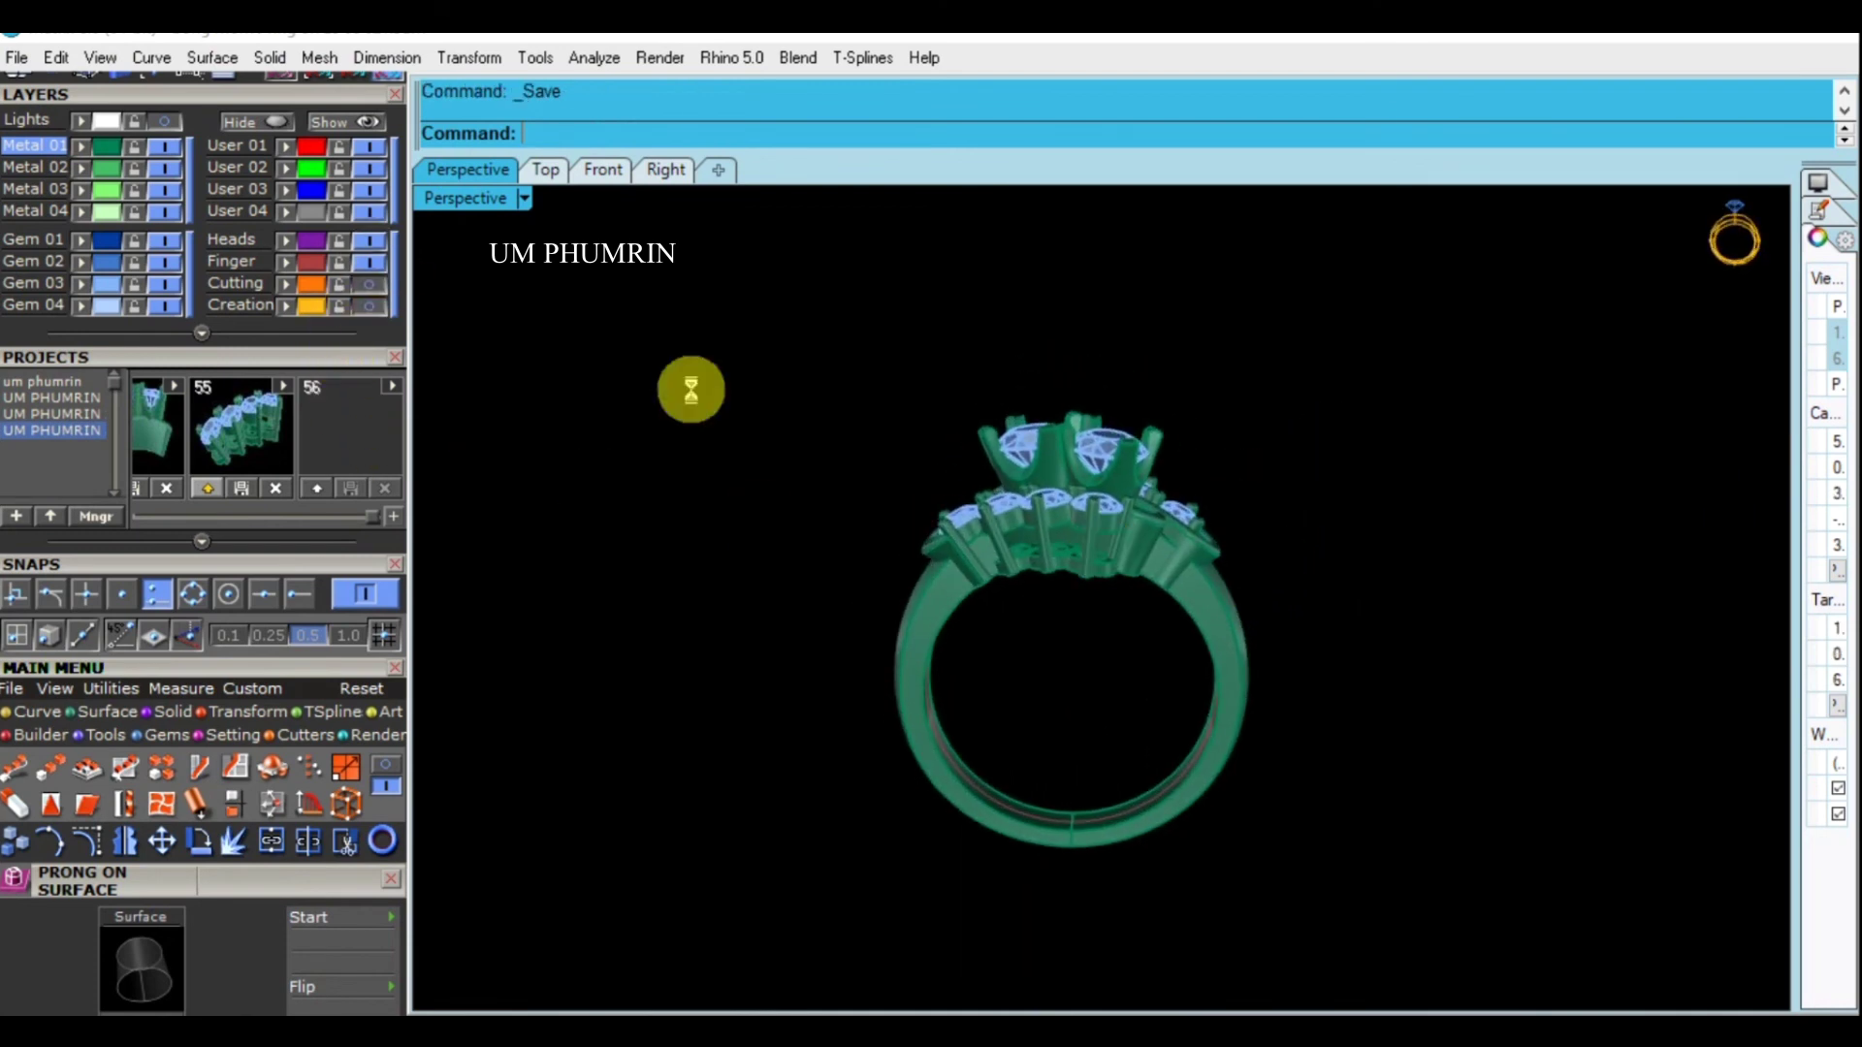
# Orbit to a side view, then view the ring face-on in the Front viewport
pyautogui.moveTo(986, 527)
pyautogui.mouseDown(button='right')
pyautogui.moveTo(1111, 606)
pyautogui.moveTo(1235, 553)
pyautogui.moveTo(861, 532)
pyautogui.moveTo(694, 623)
pyautogui.moveTo(1026, 566)
pyautogui.moveTo(864, 469)
pyautogui.moveTo(1255, 669)
pyautogui.moveTo(1255, 537)
pyautogui.moveTo(1290, 602)
pyautogui.mouseUp(button='right')
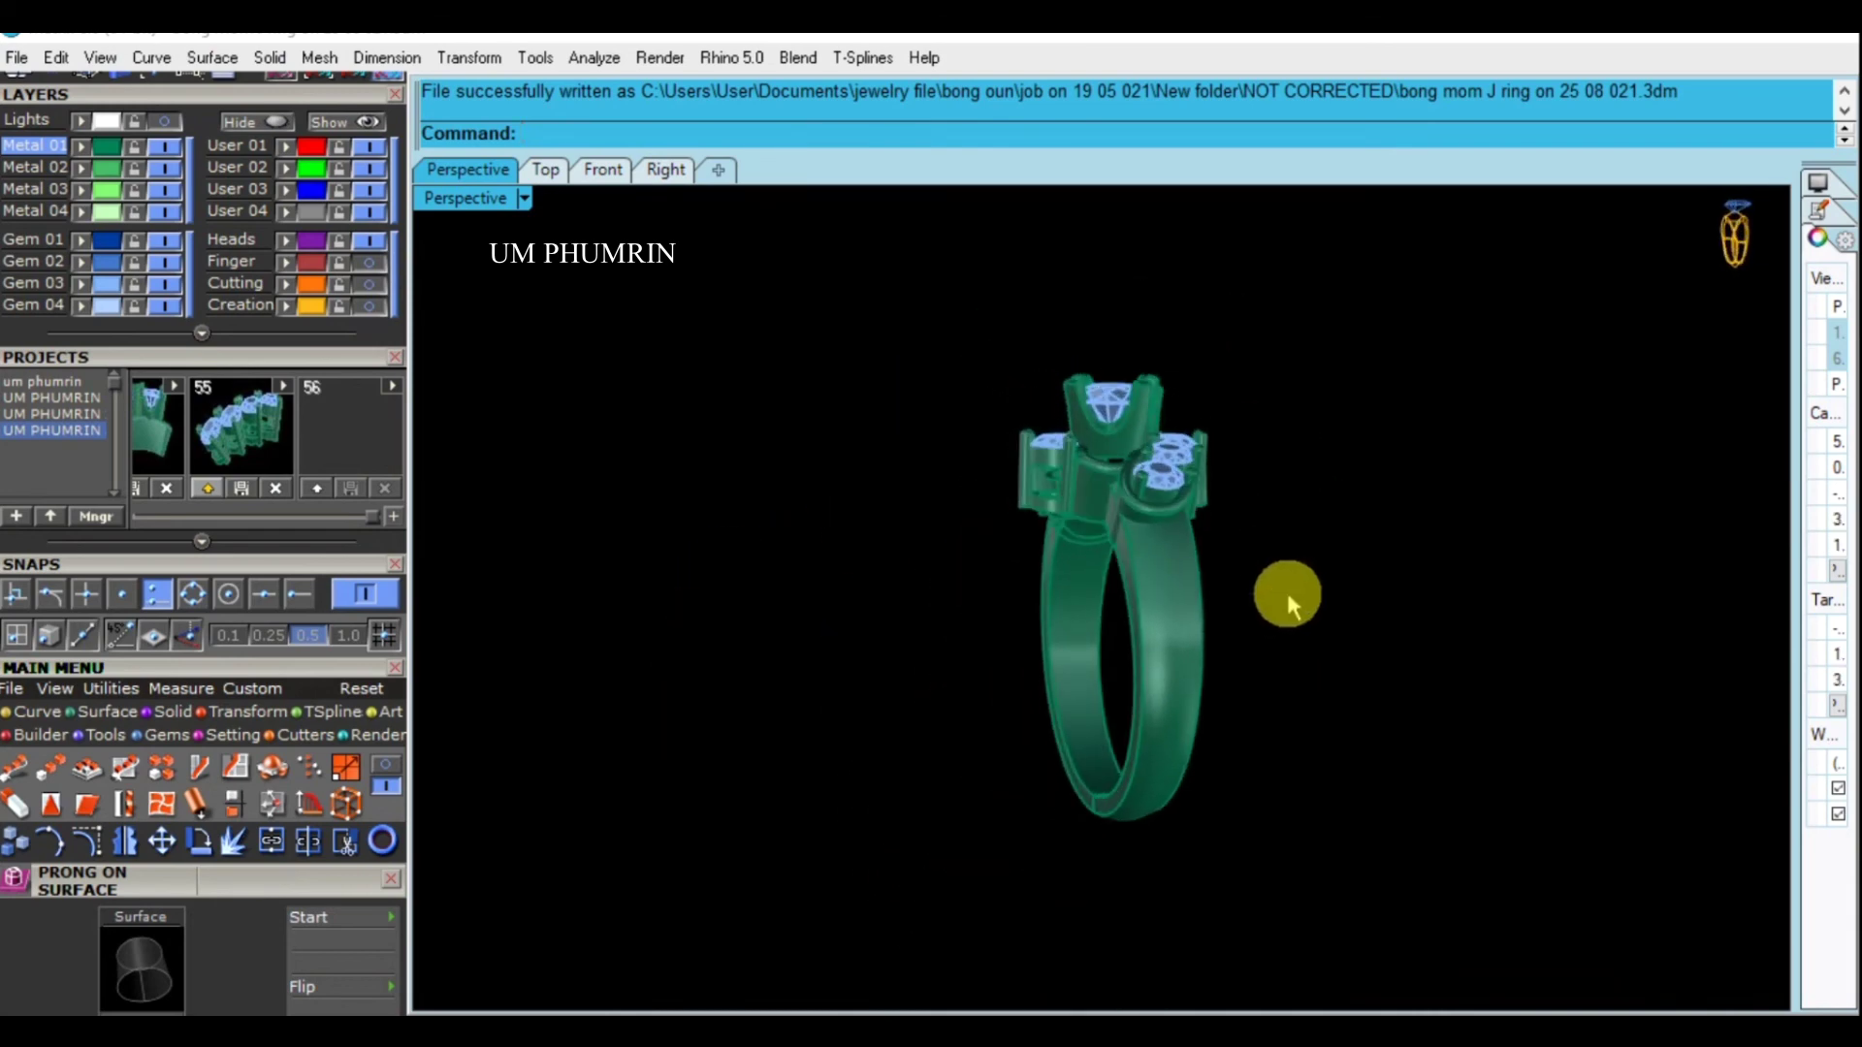
pyautogui.click(605, 172)
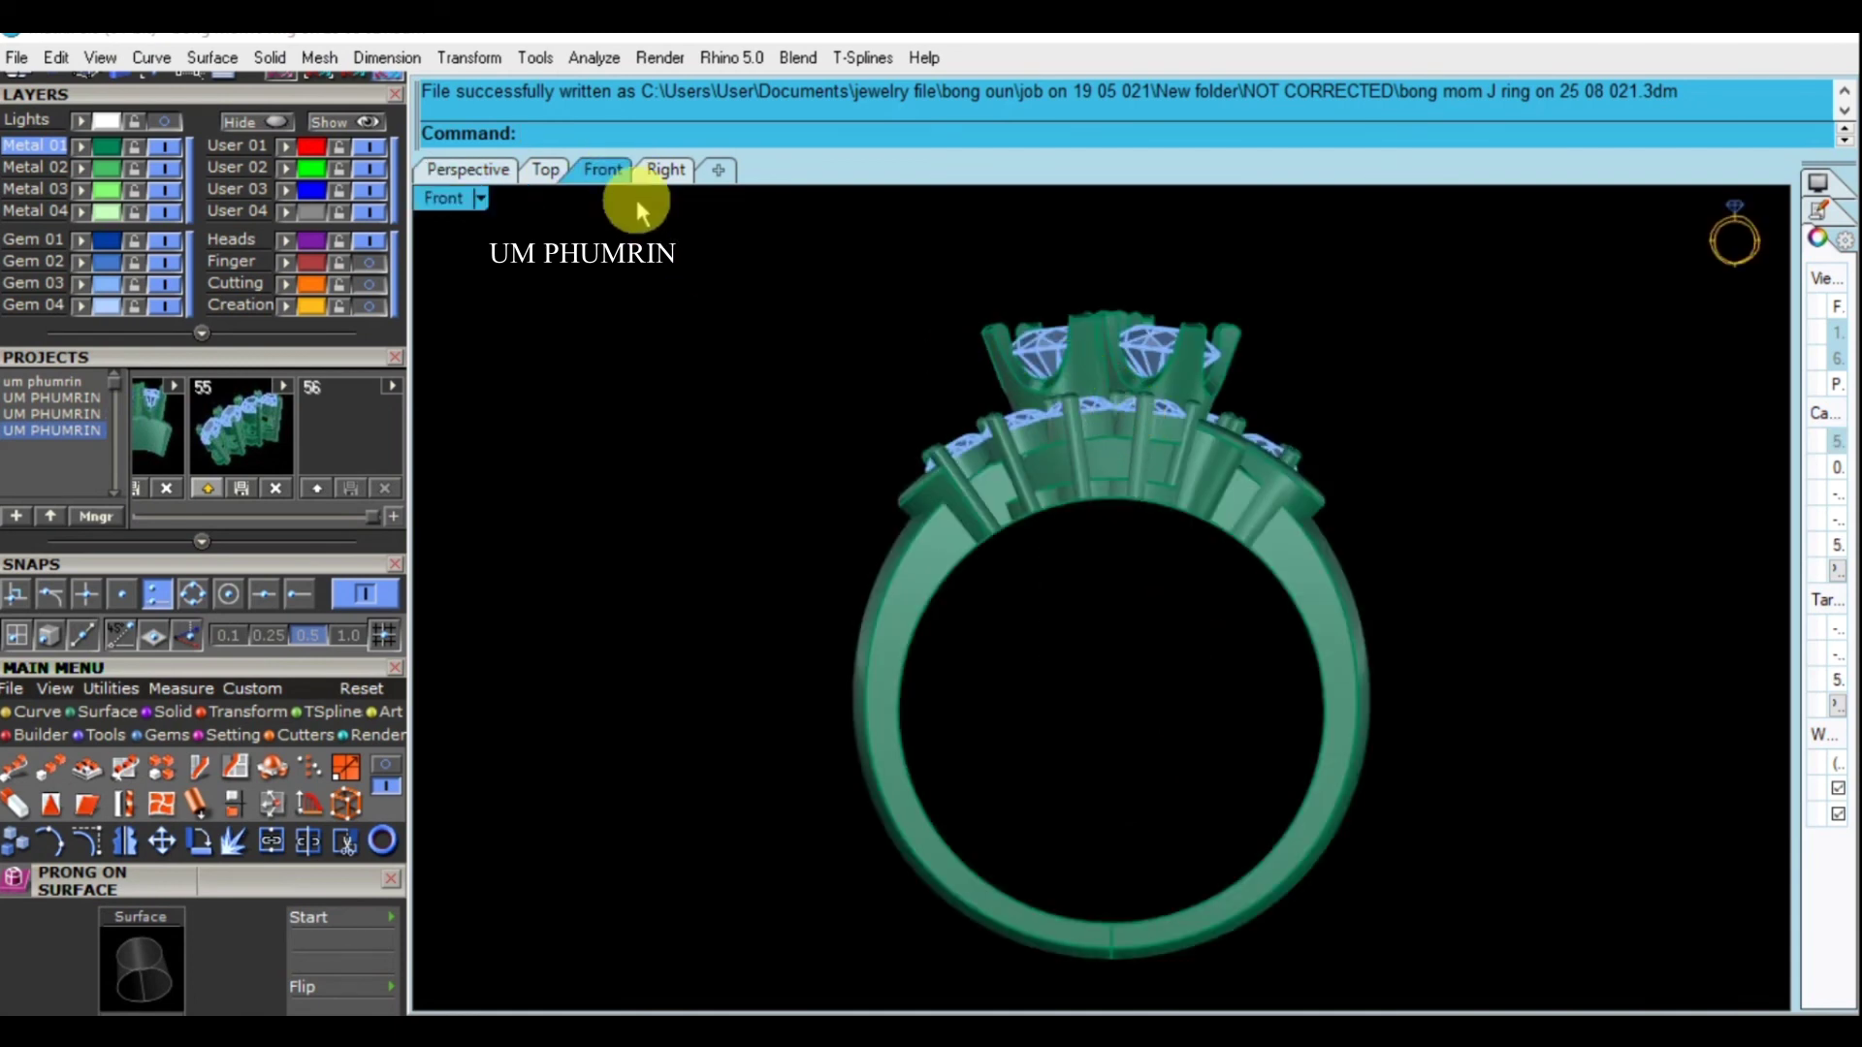
pyautogui.scroll(2, 1272, 491)
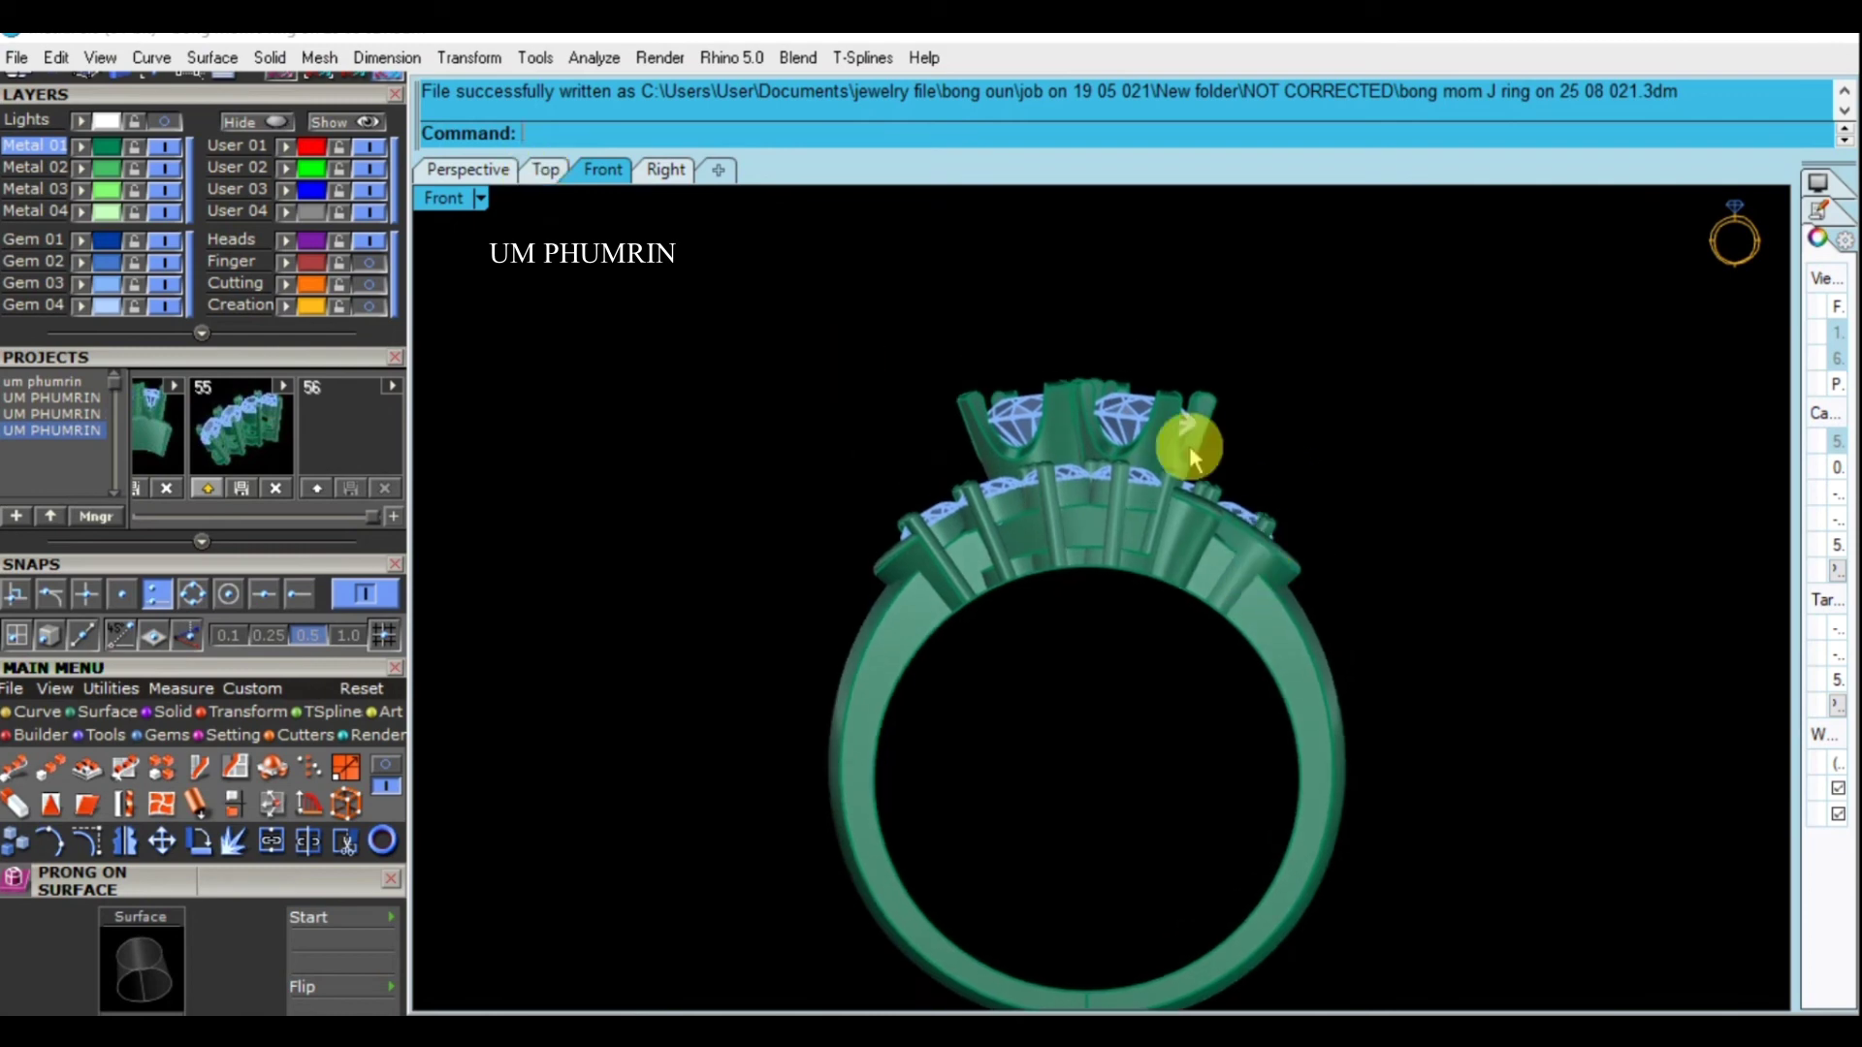
# In Front view, window-select the two centre stones and prongs and nudge them slightly
pyautogui.scroll(2, 1193, 442)
pyautogui.moveTo(1193, 441); pyautogui.dragTo(841, 345)
pyautogui.scroll(3, 1060, 375)
pyautogui.click(1062, 378)
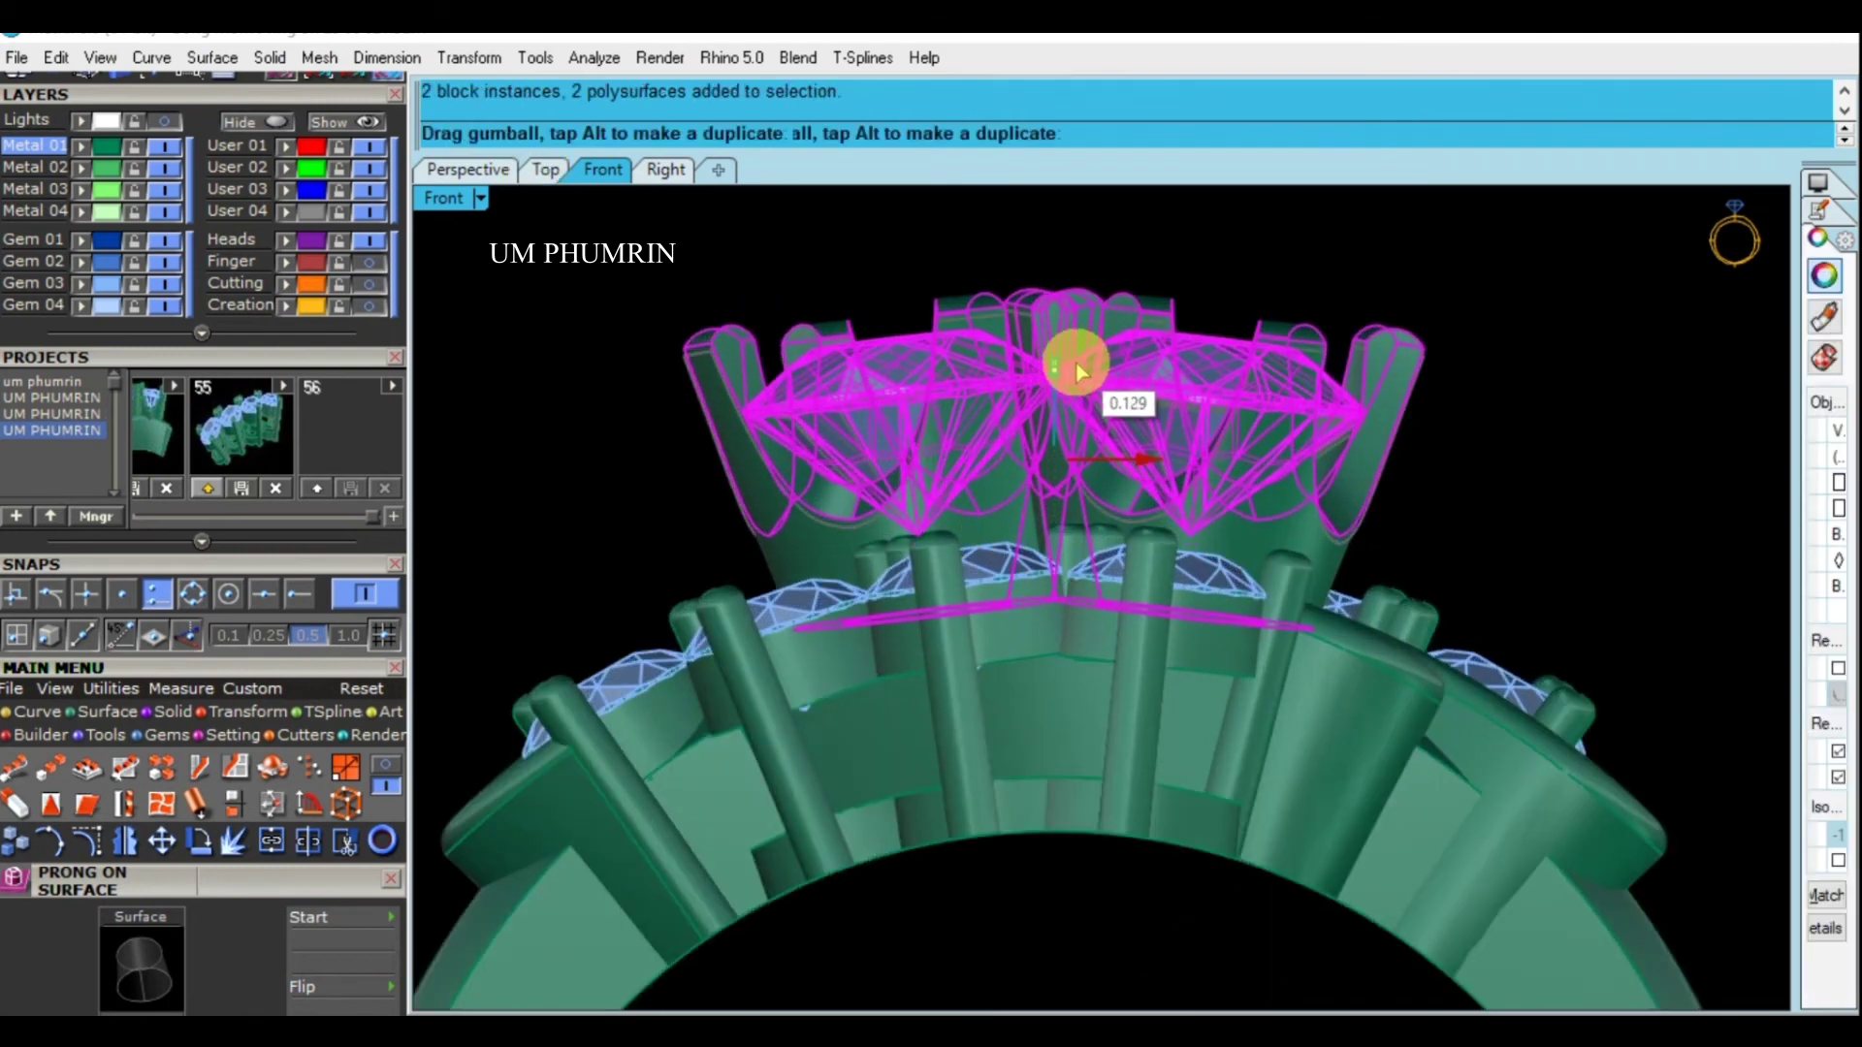
pyautogui.click(1580, 491)
pyautogui.scroll(-4, 1288, 440)
pyautogui.scroll(2, 1437, 423)
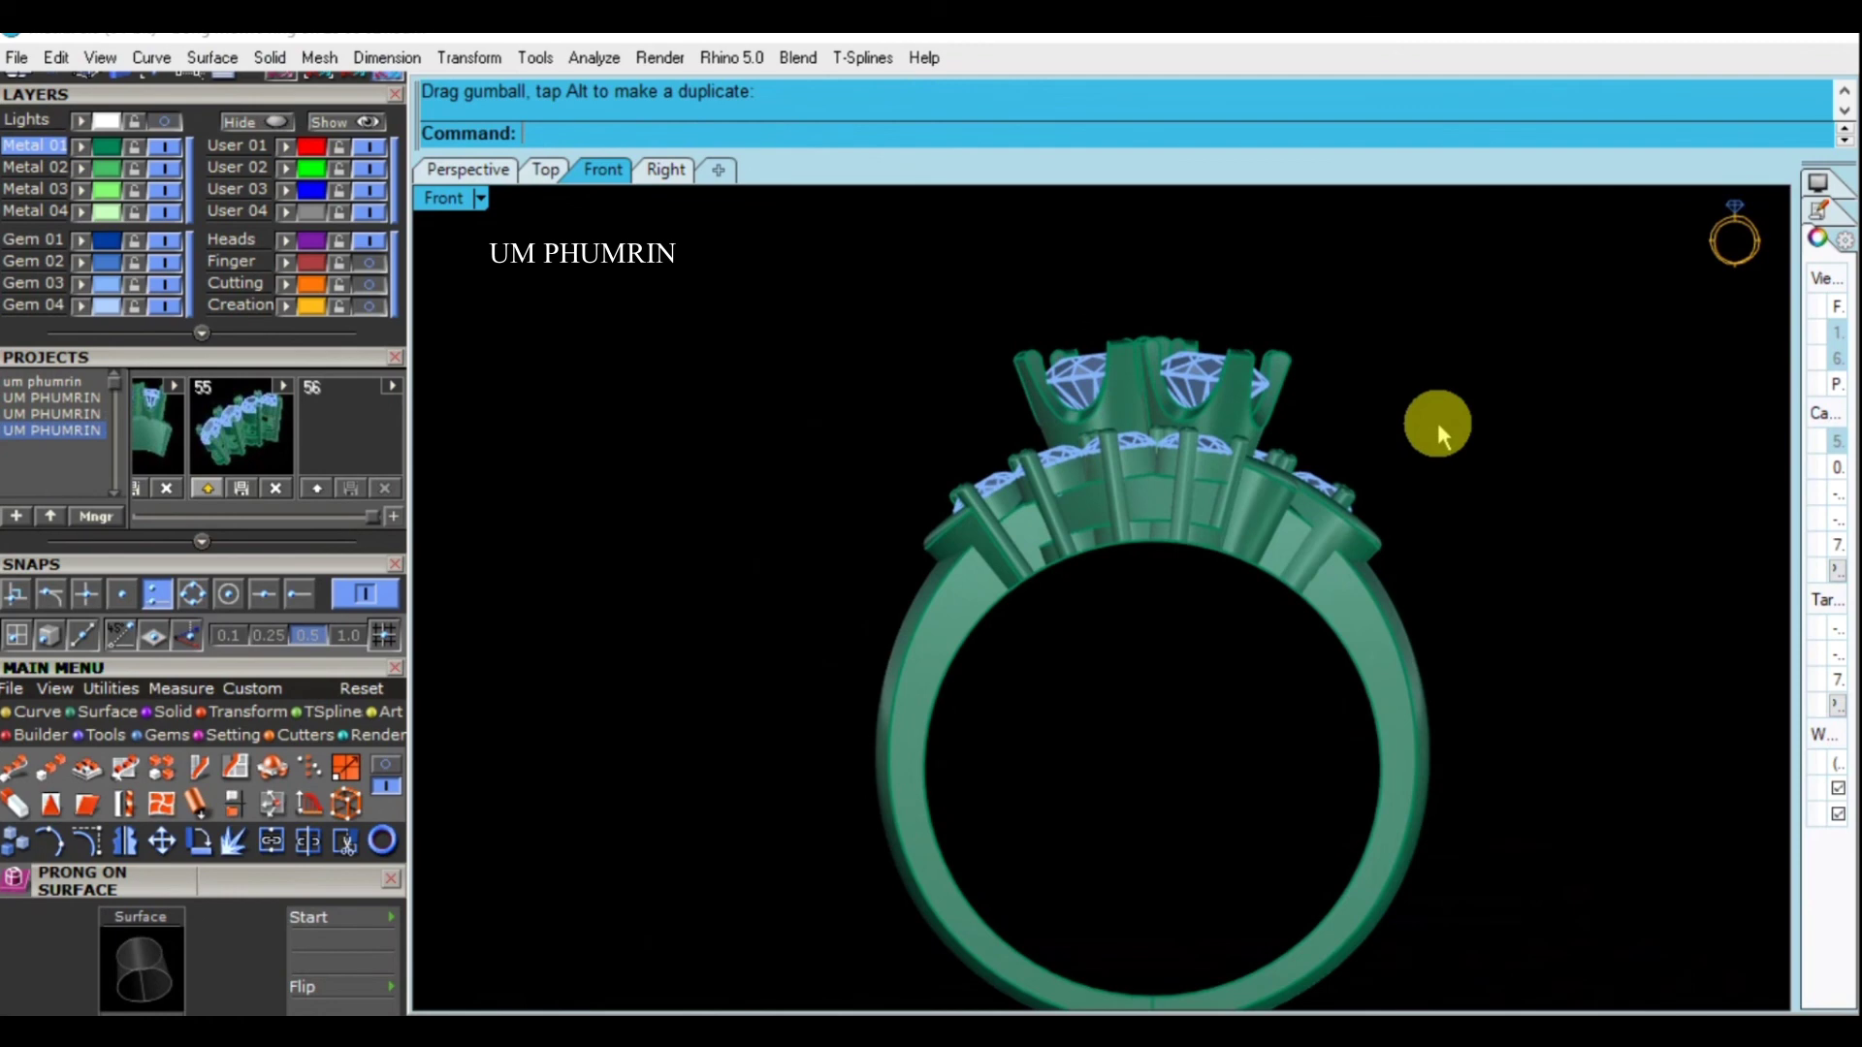
pyautogui.scroll(-4, 1129, 418)
pyautogui.scroll(3, 1128, 417)
pyautogui.moveTo(618, 241)
pyautogui.mouseDown(button='right')
pyautogui.moveTo(785, 254)
pyautogui.moveTo(1290, 540)
pyautogui.moveTo(1073, 487)
pyautogui.moveTo(1168, 555)
pyautogui.moveTo(1196, 698)
pyautogui.moveTo(1114, 469)
pyautogui.moveTo(835, 457)
pyautogui.moveTo(1066, 521)
pyautogui.moveTo(1144, 570)
pyautogui.moveTo(1134, 387)
pyautogui.moveTo(1243, 574)
pyautogui.moveTo(660, 260)
pyautogui.mouseUp(button='right')
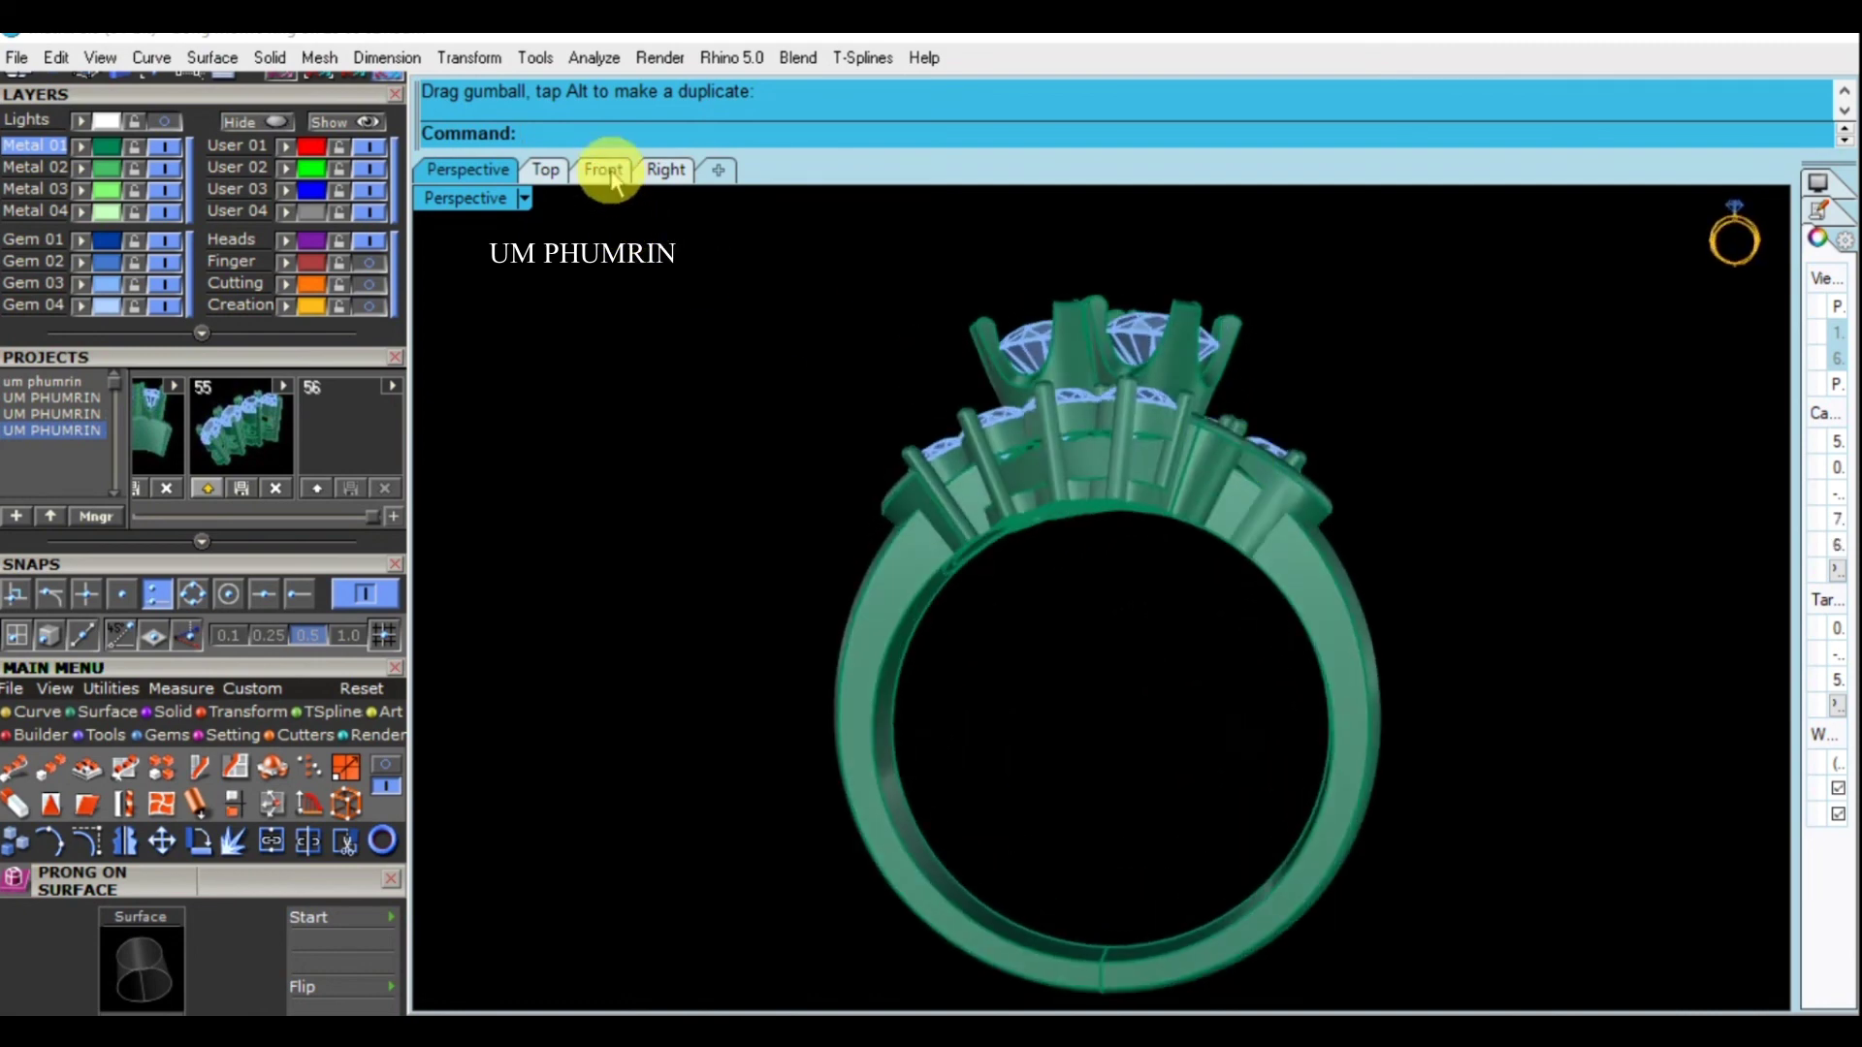
pyautogui.click(612, 177)
pyautogui.click(485, 169)
# Reveal hidden objects, extrude the curve to both sides as a cutter, then hide the curve
pyautogui.moveTo(1089, 515)
pyautogui.mouseDown(button='right')
pyautogui.moveTo(1173, 478)
pyautogui.moveTo(1200, 514)
pyautogui.moveTo(1305, 470)
pyautogui.moveTo(1281, 504)
pyautogui.moveTo(1173, 523)
pyautogui.mouseUp(button='right')
pyautogui.hotkey('ctrl', 'alt', 'h')
pyautogui.write('e')
pyautogui.press('Return')
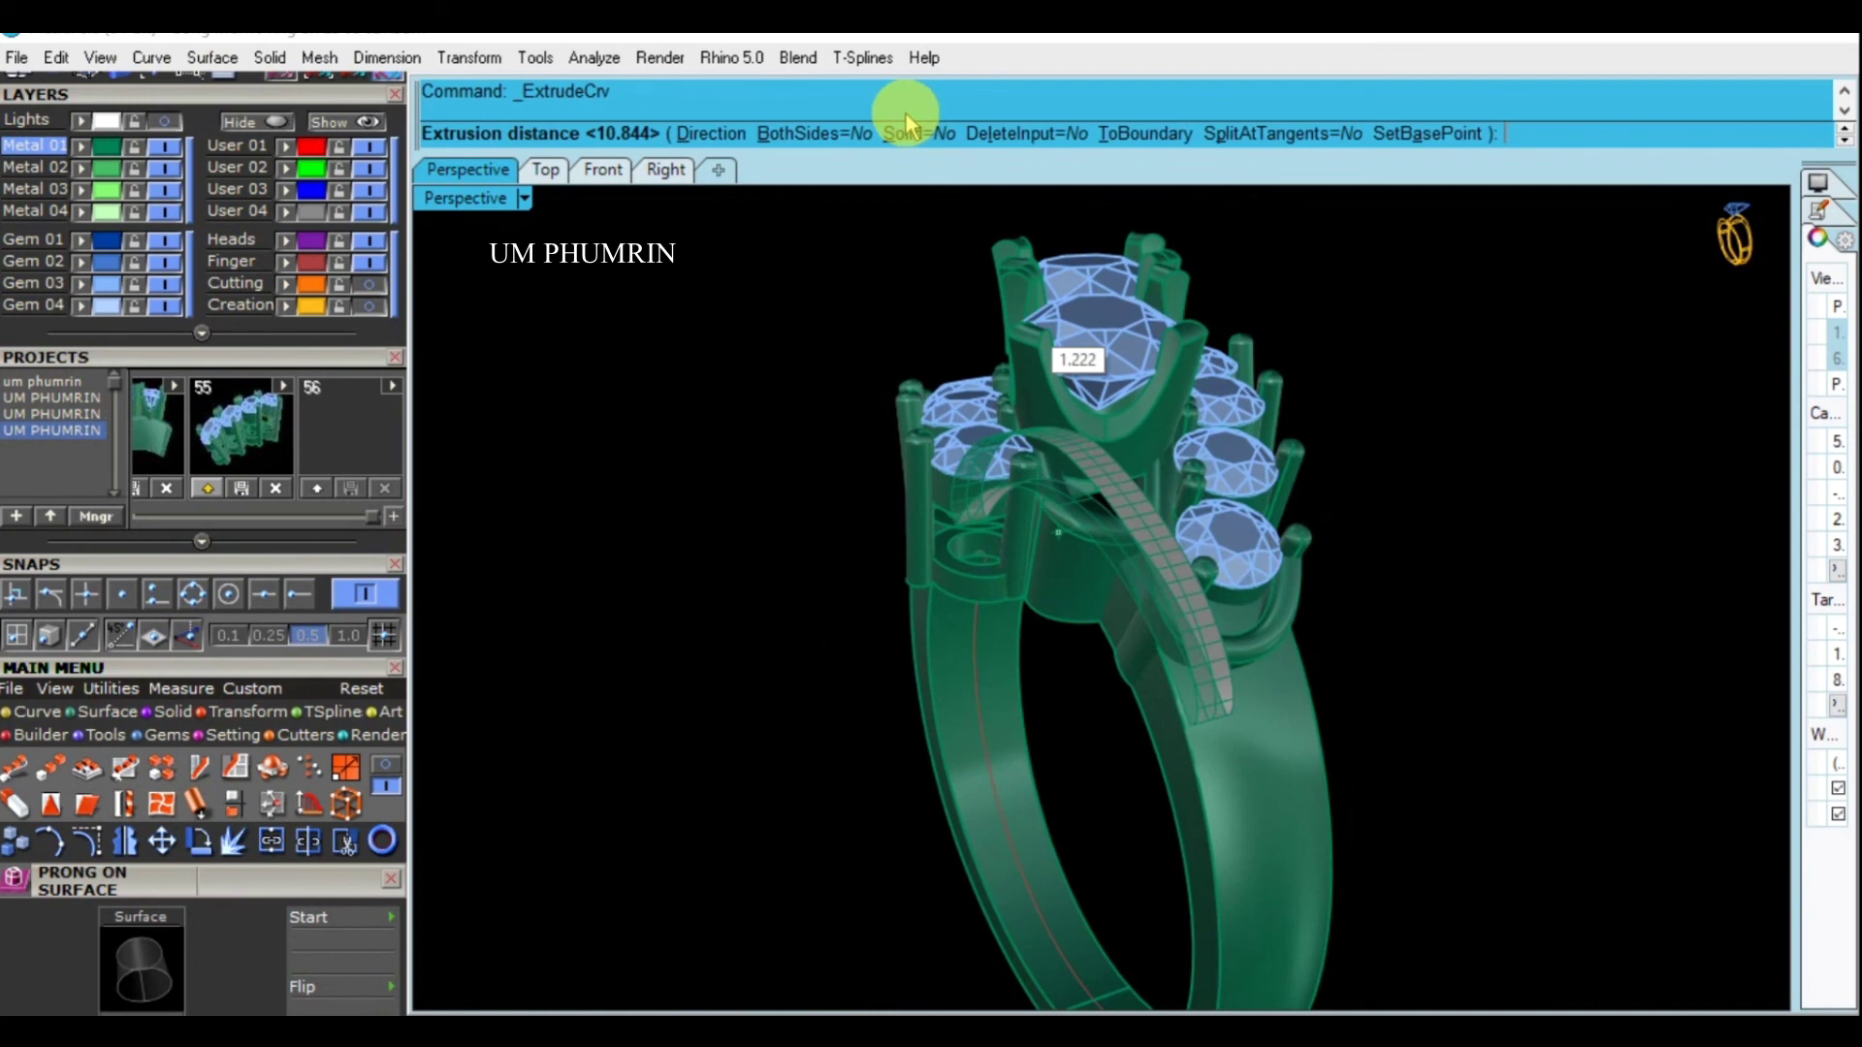
pyautogui.click(815, 133)
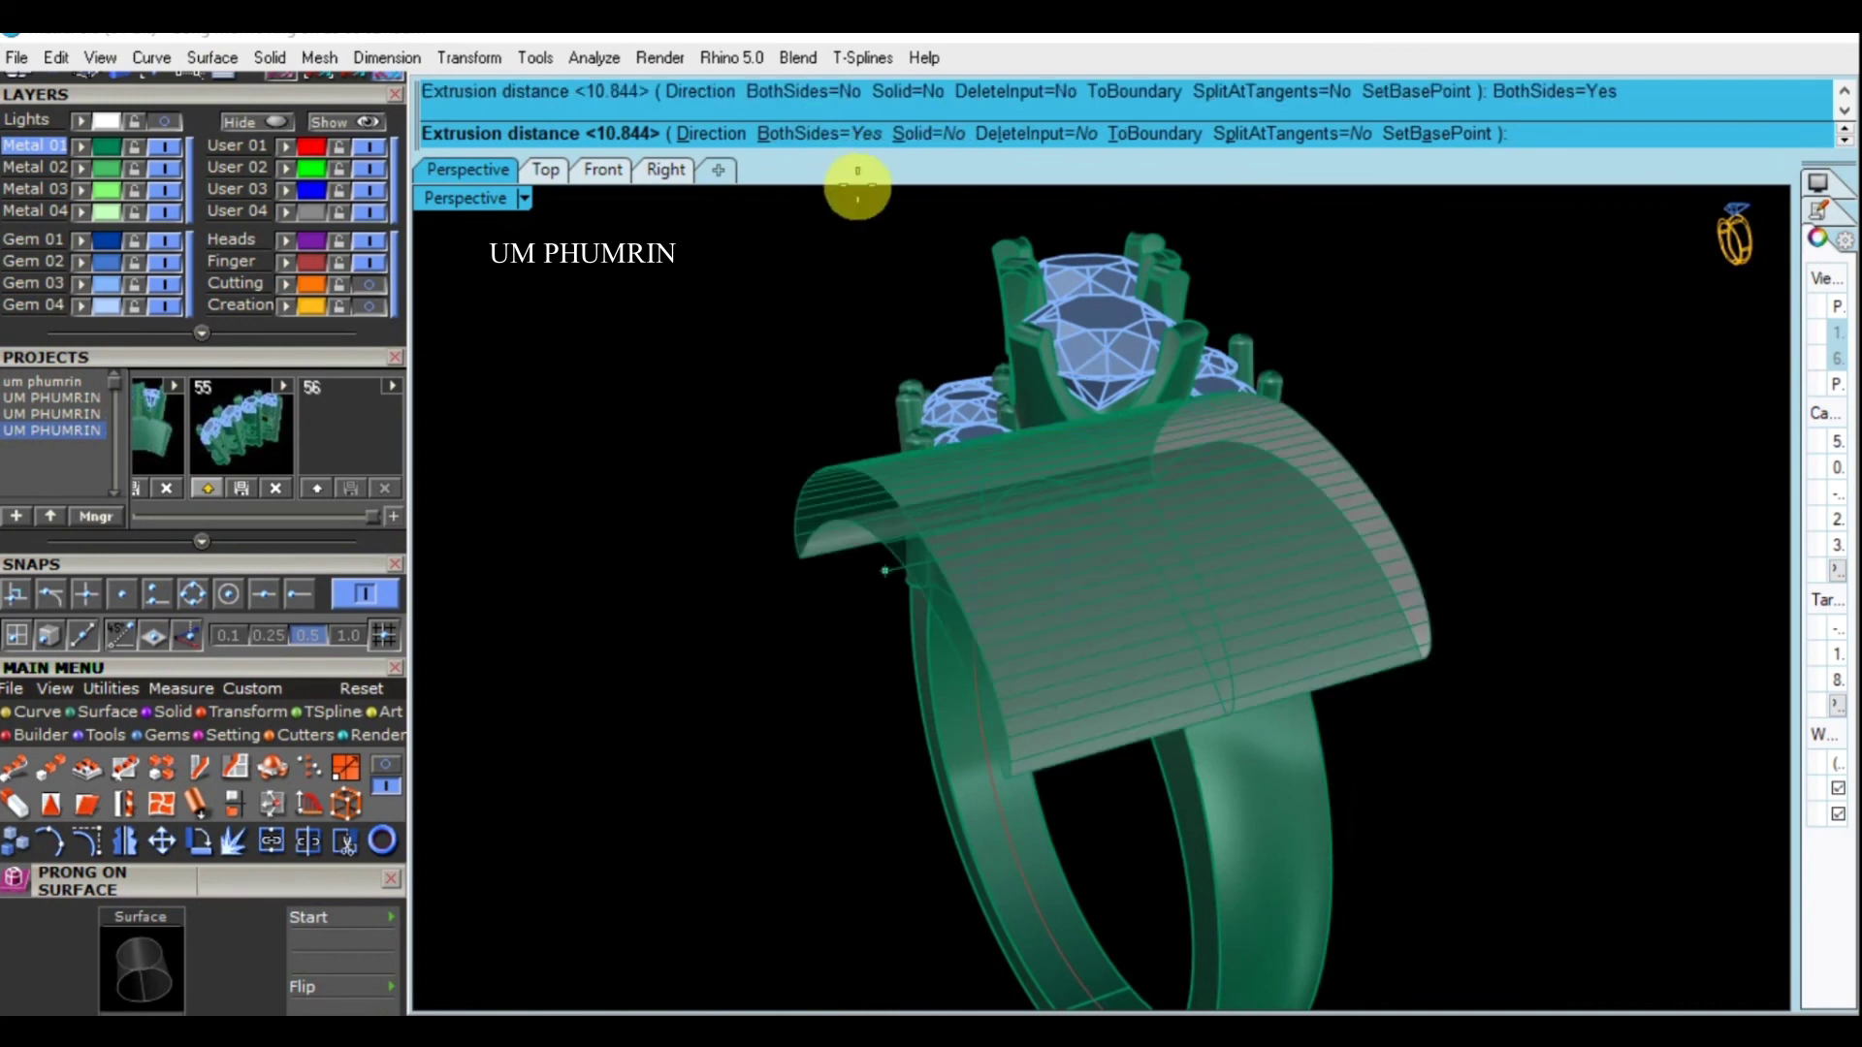
pyautogui.press('Return')
pyautogui.moveTo(1347, 515)
pyautogui.mouseDown(button='right')
pyautogui.moveTo(1393, 524)
pyautogui.moveTo(1282, 510)
pyautogui.mouseUp(button='right')
pyautogui.hotkey('ctrl', 'h')
# Try a boolean difference of the magenta cutter from the ring, then undo it
pyautogui.scroll(3, 1193, 573)
pyautogui.click(1016, 493)
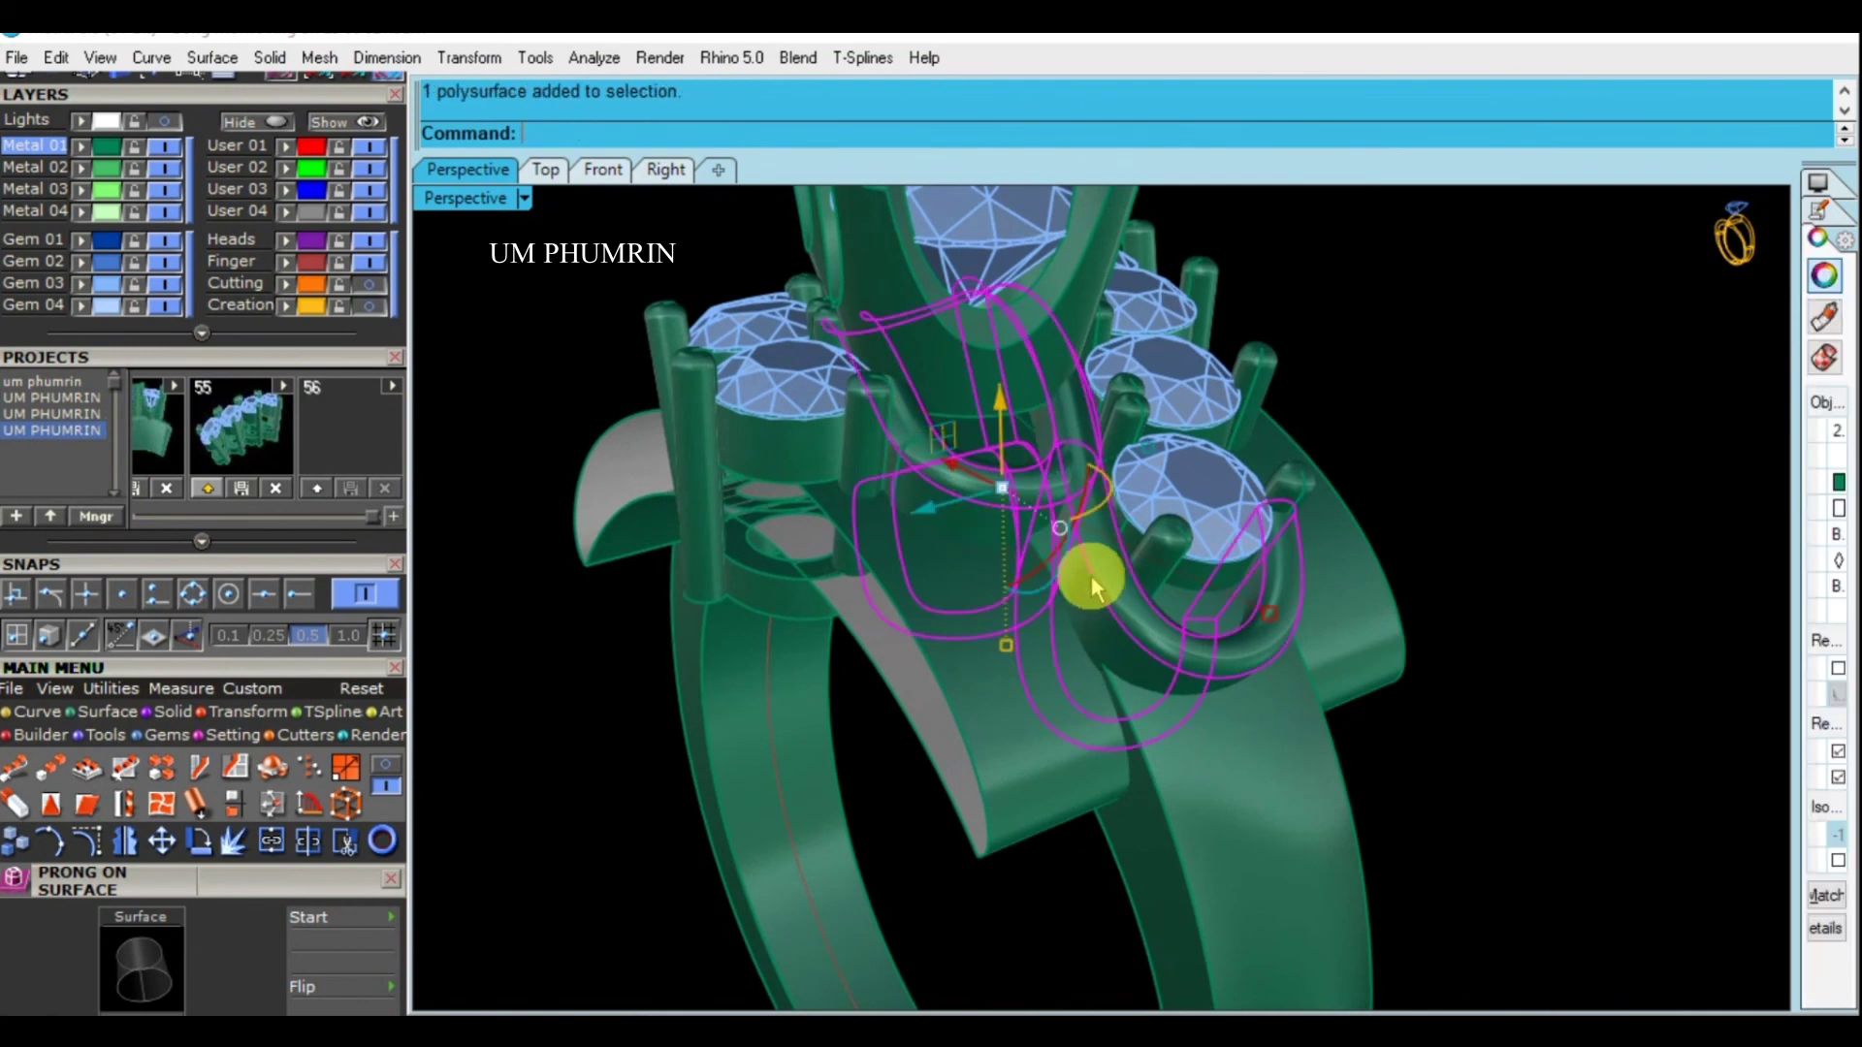
pyautogui.scroll(3, 1122, 491)
pyautogui.scroll(3, 1120, 480)
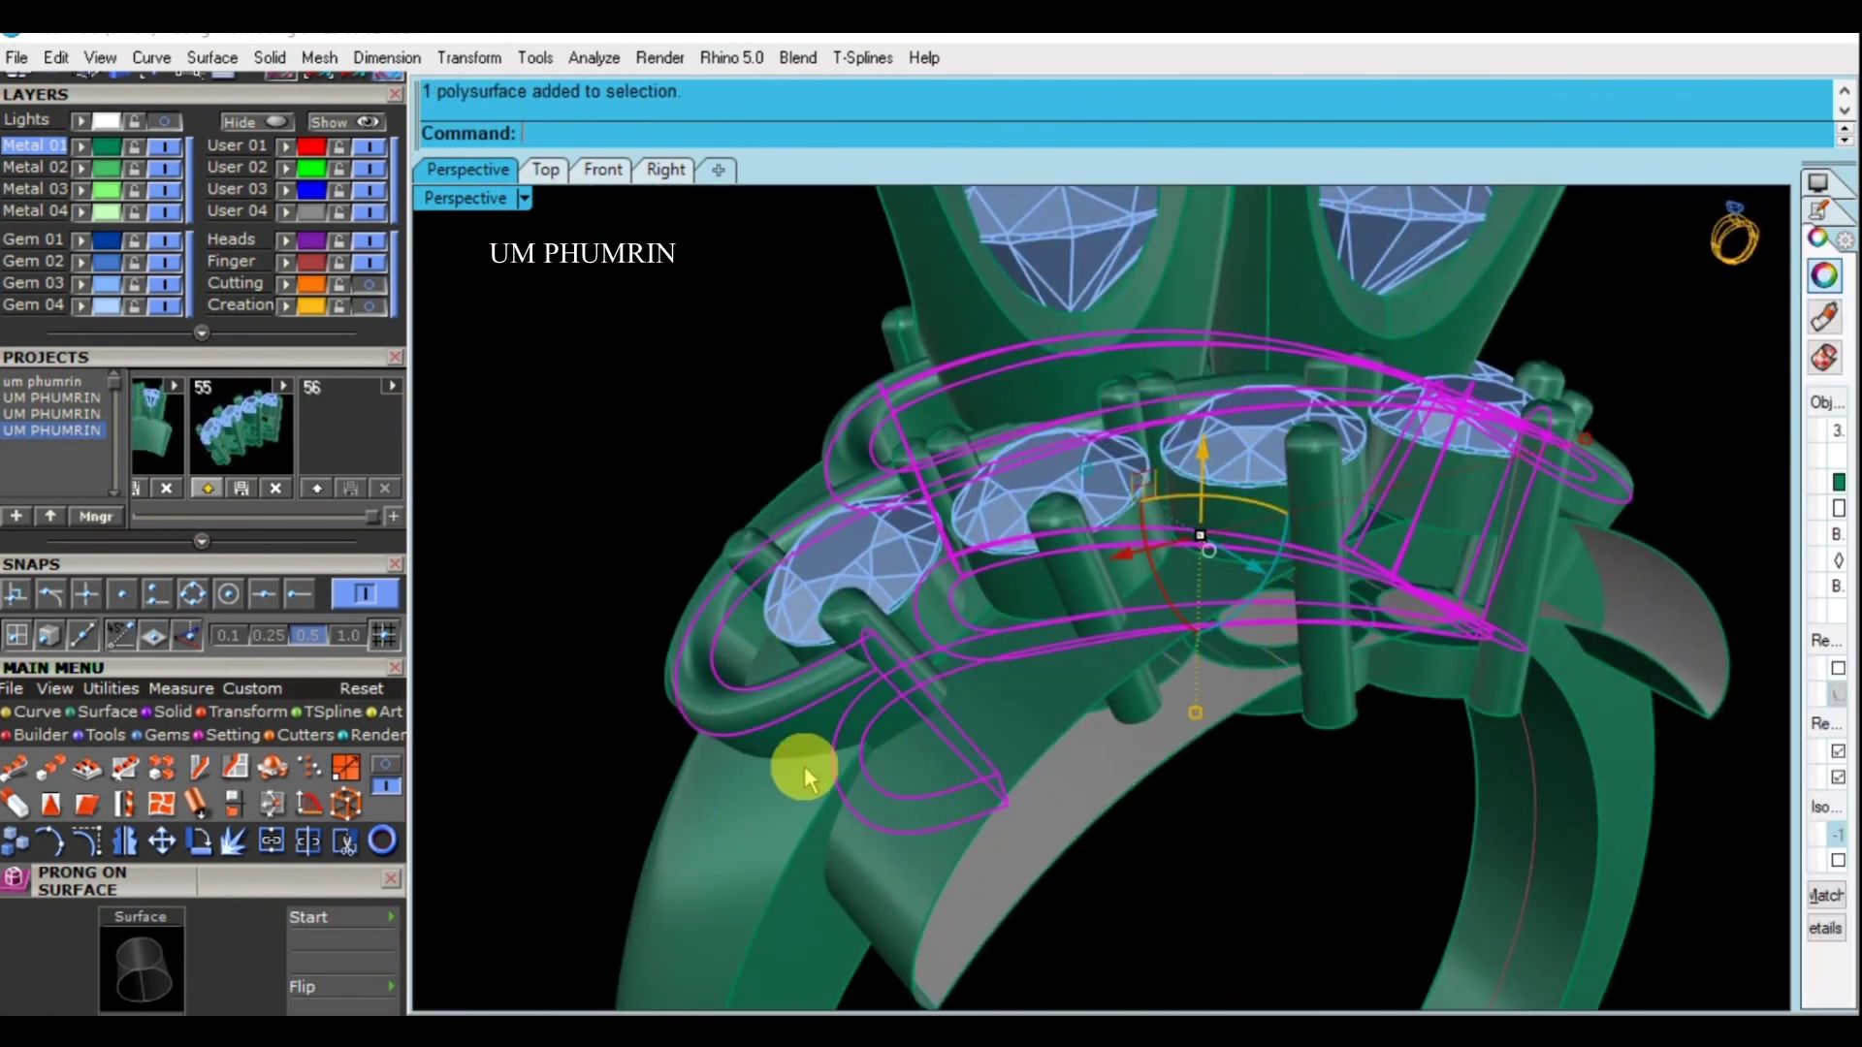
pyautogui.scroll(-2, 805, 765)
pyautogui.scroll(-2, 970, 661)
pyautogui.scroll(-1, 1073, 545)
pyautogui.write('B')
pyautogui.press('Return')
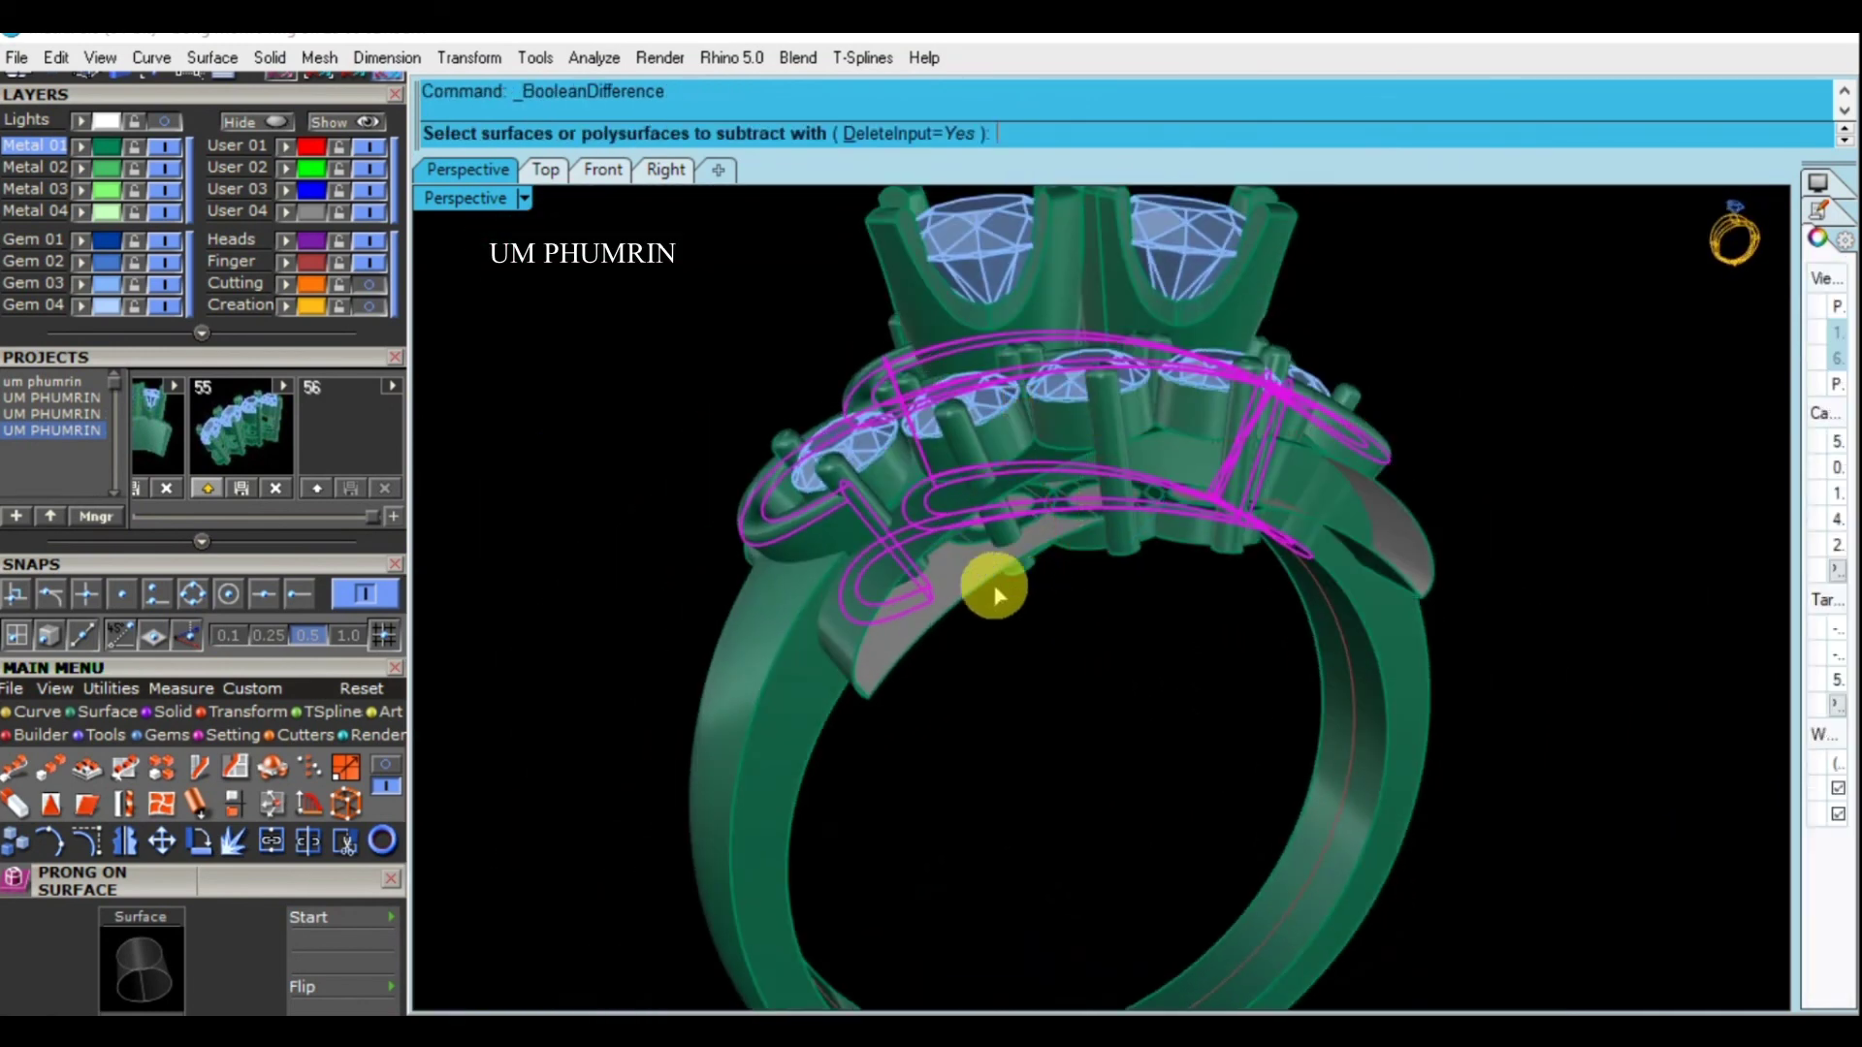
pyautogui.click(944, 595)
pyautogui.press('Return')
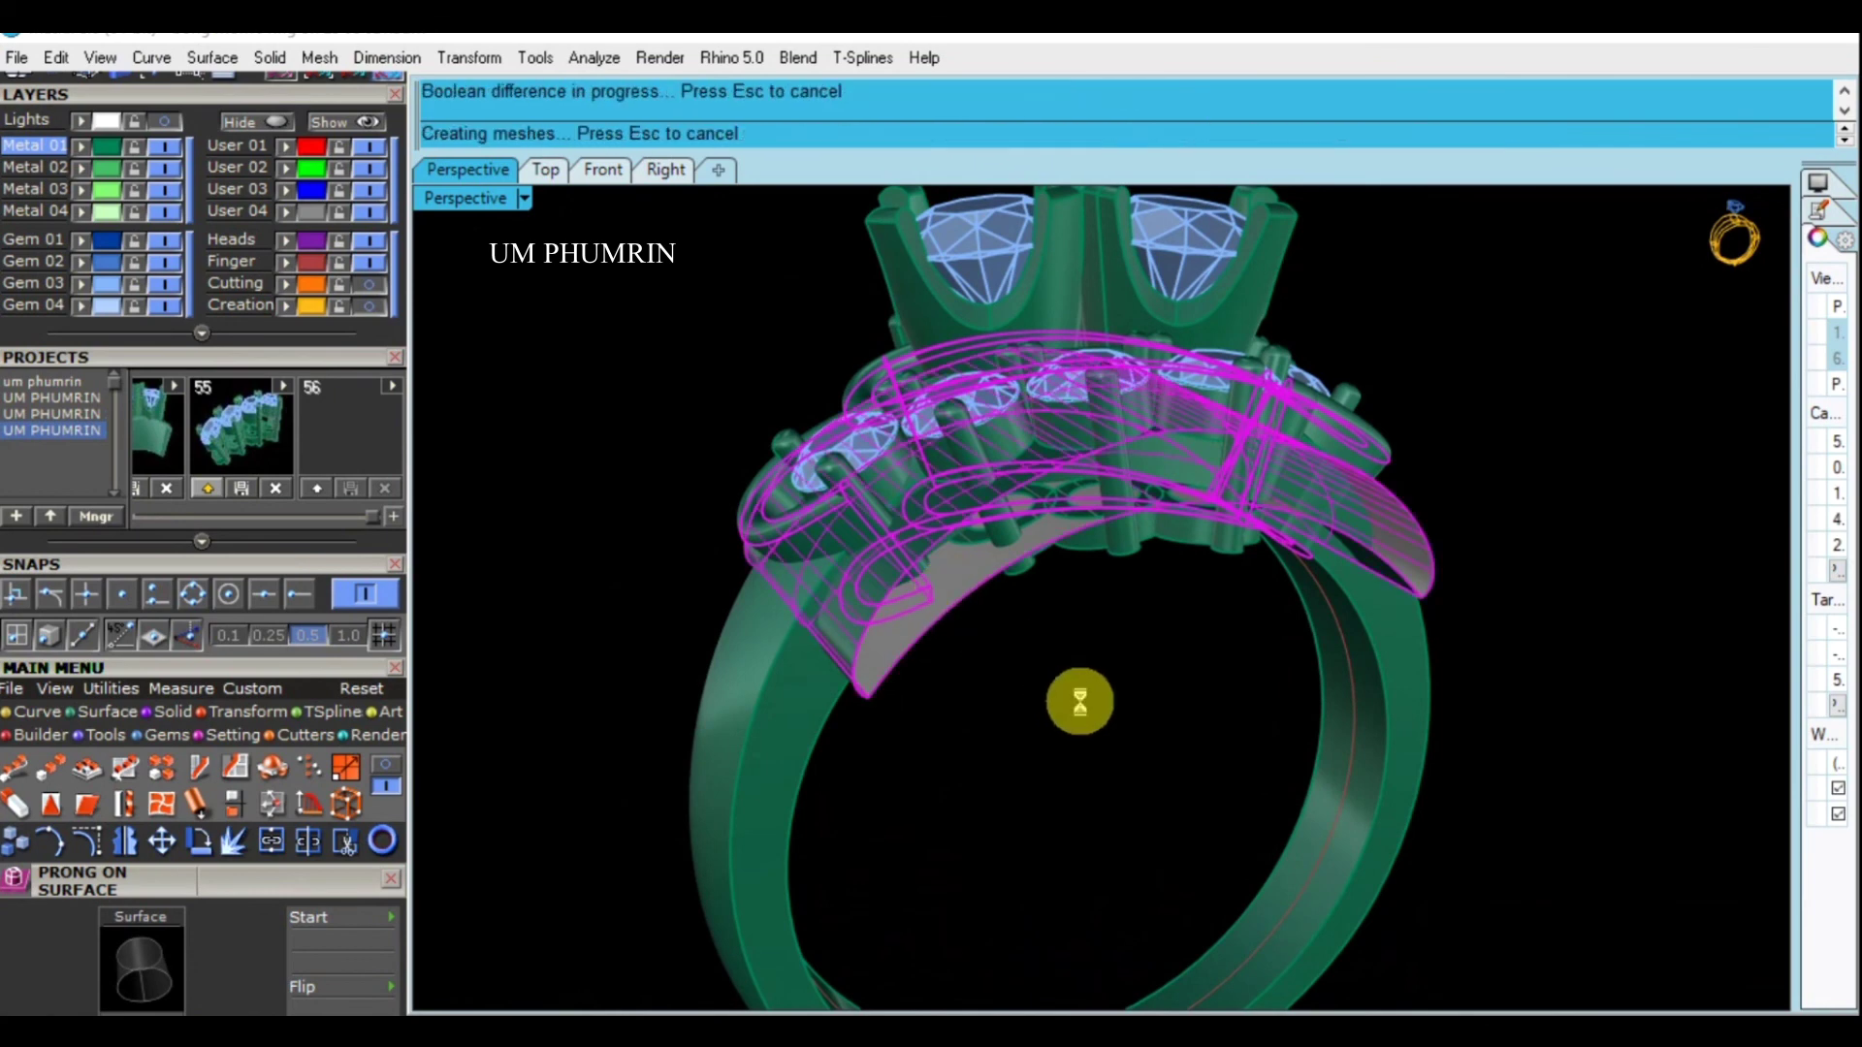
pyautogui.moveTo(1119, 694)
pyautogui.mouseDown(button='right')
pyautogui.moveTo(1017, 613)
pyautogui.moveTo(993, 632)
pyautogui.mouseUp(button='right')
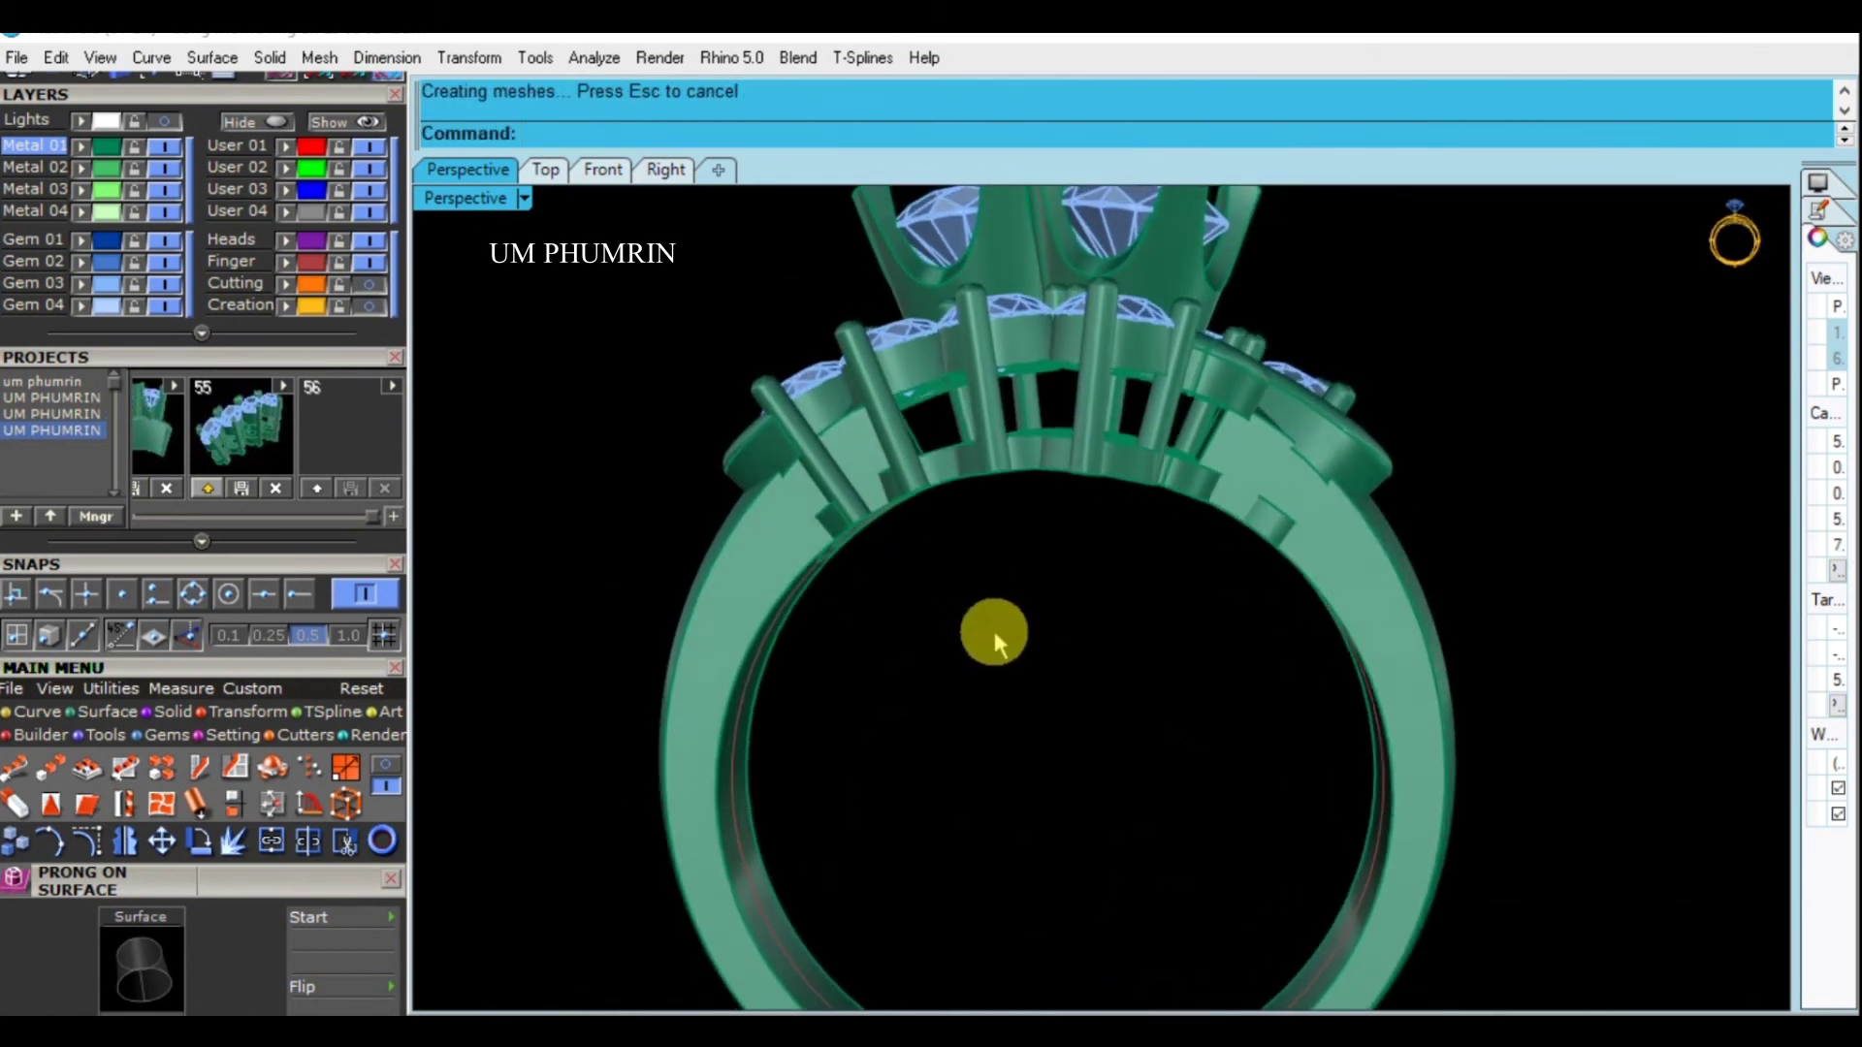
pyautogui.hotkey('ctrl', 'z')
# Select the ring parts and subtract the magenta cutter to open the gallery
pyautogui.moveTo(1191, 630); pyautogui.dragTo(1218, 690, button='right')
pyautogui.click(1305, 632)
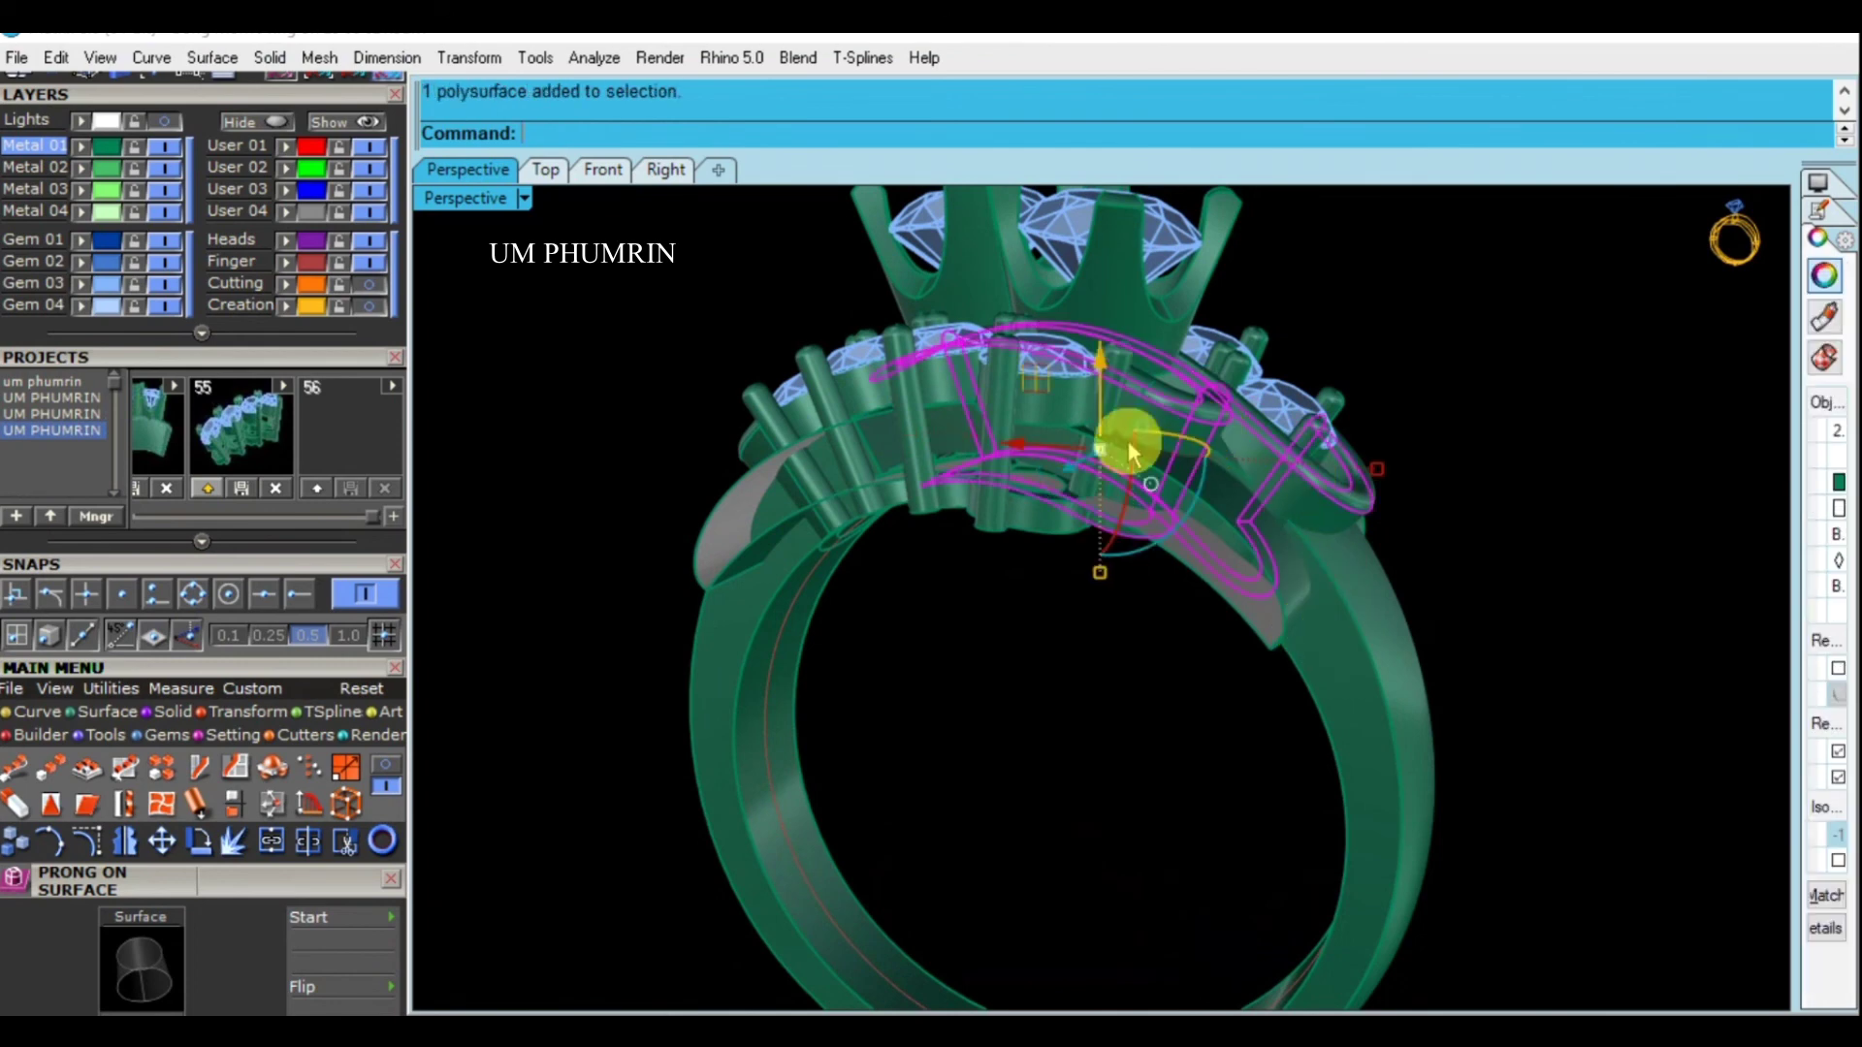
pyautogui.moveTo(1135, 442); pyautogui.dragTo(904, 598, button='right')
pyautogui.click(869, 678)
pyautogui.write('bo')
pyautogui.press('Return')
pyautogui.click(1086, 667)
pyautogui.rightClick(1087, 665)
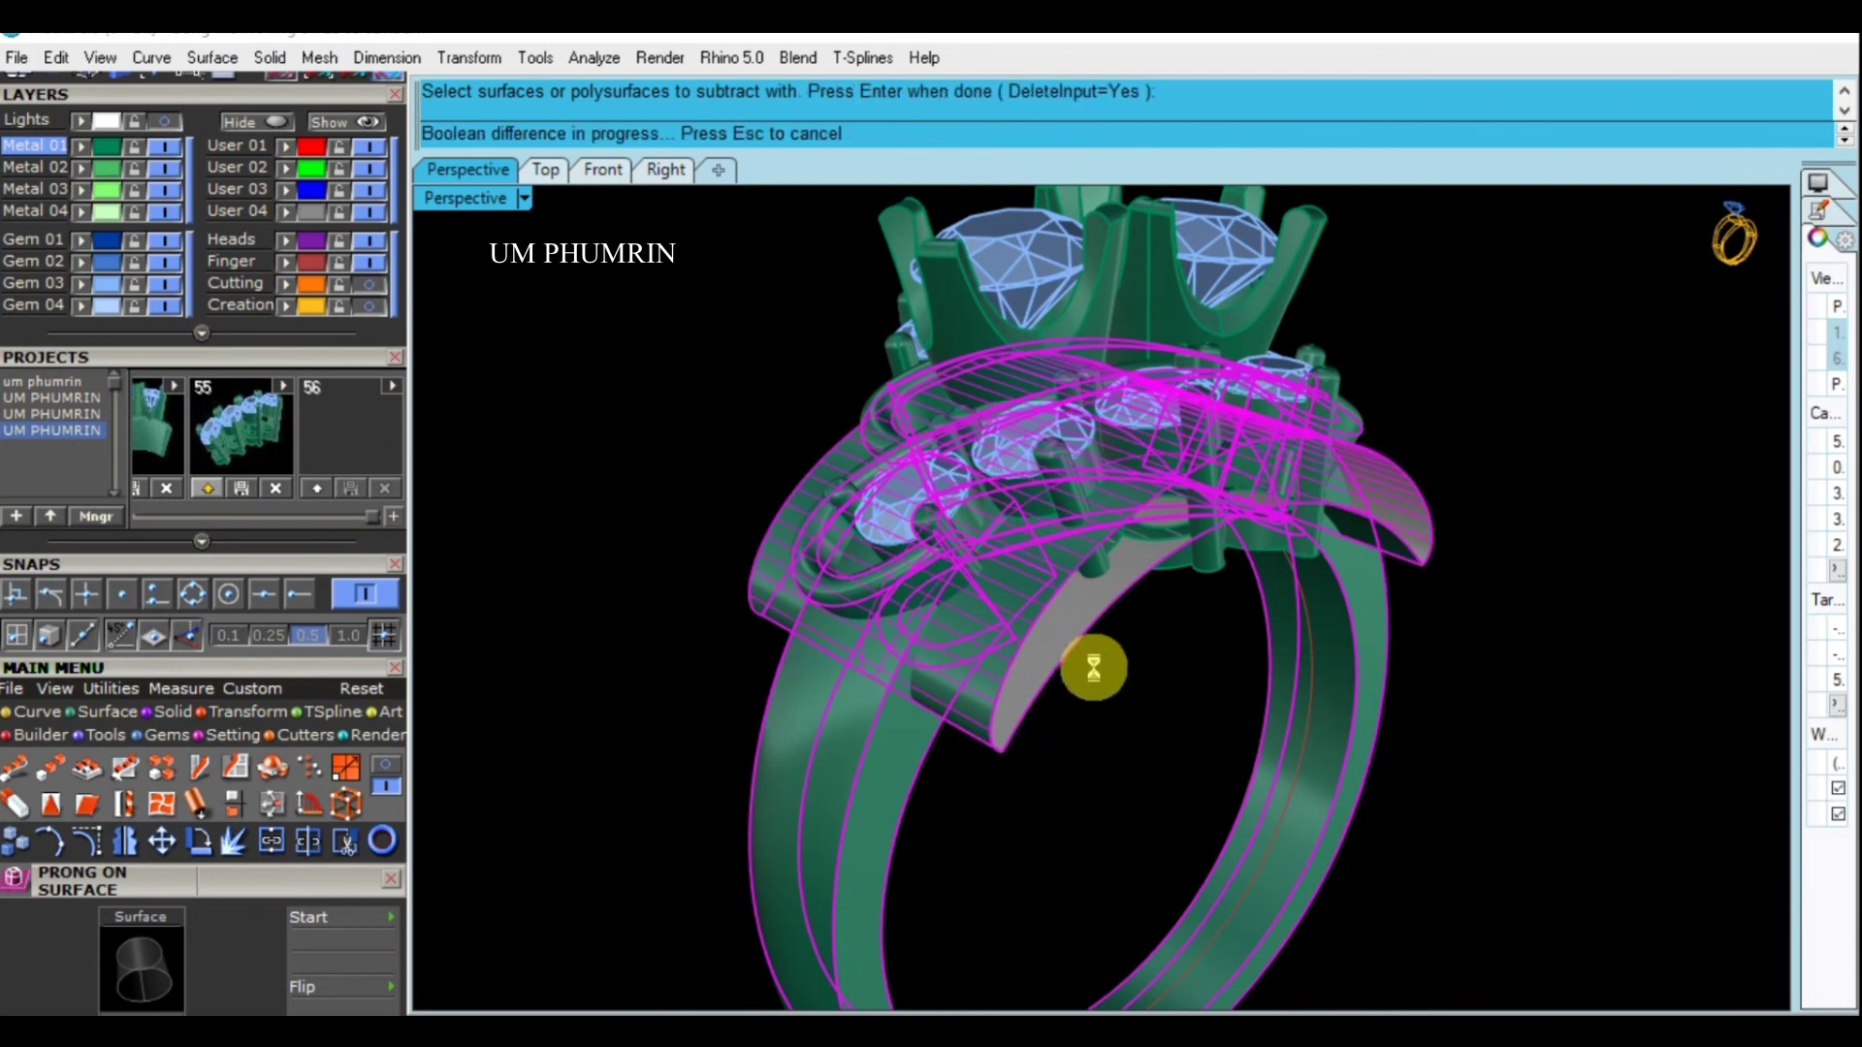
# Display the Front view in Shaded mode
pyautogui.click(602, 170)
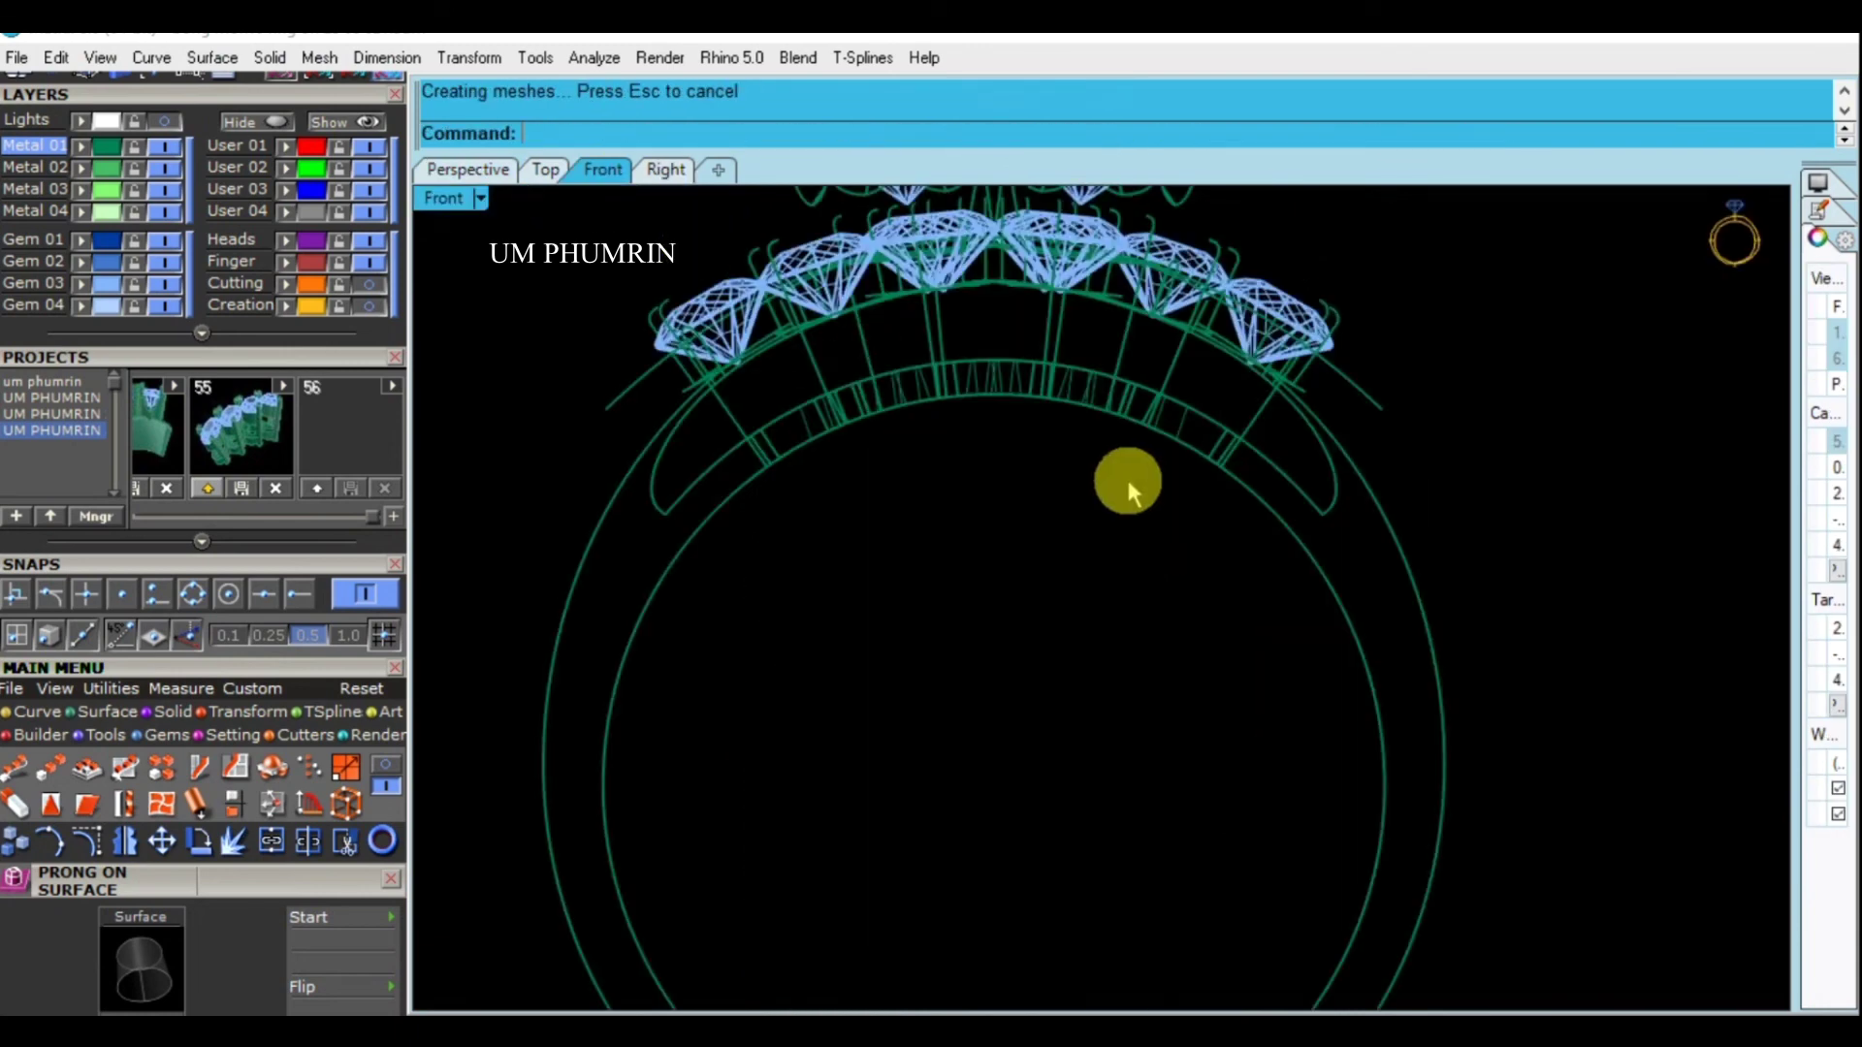
pyautogui.click(459, 199)
pyautogui.click(564, 122)
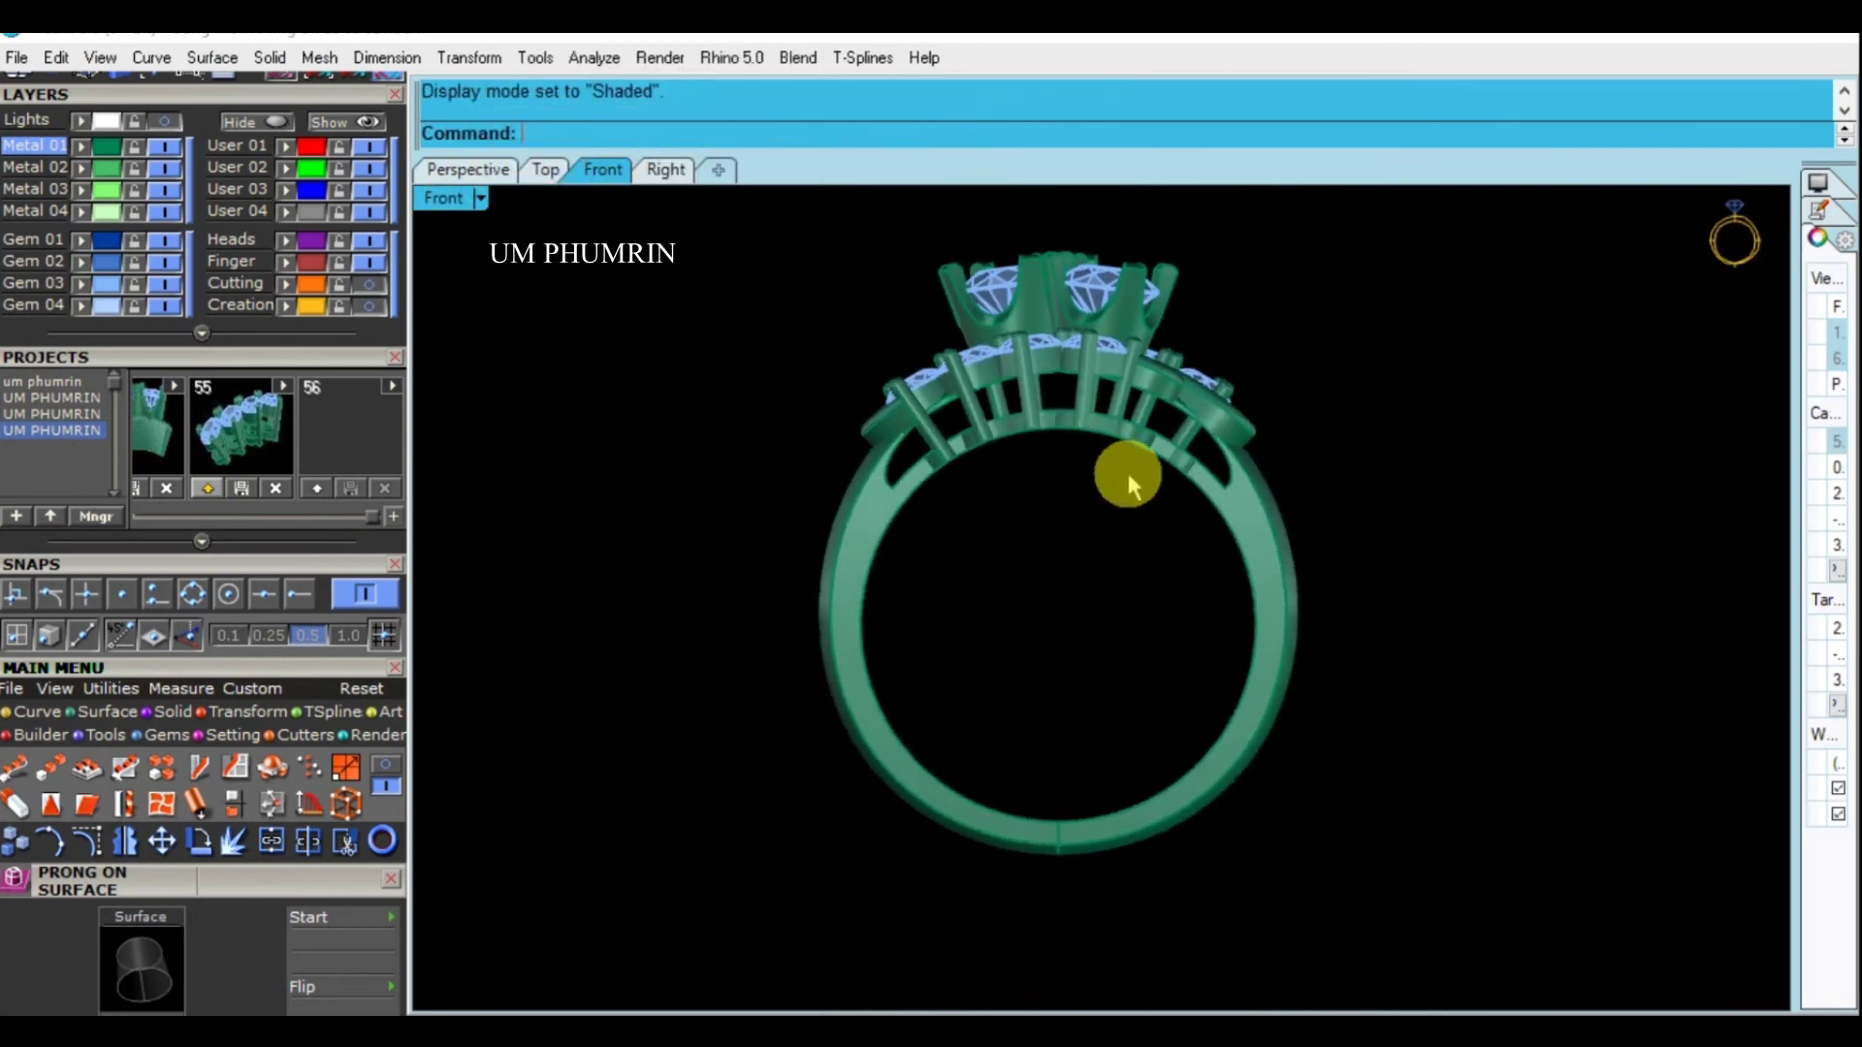
pyautogui.scroll(-3, 1261, 475)
pyautogui.scroll(5, 1199, 502)
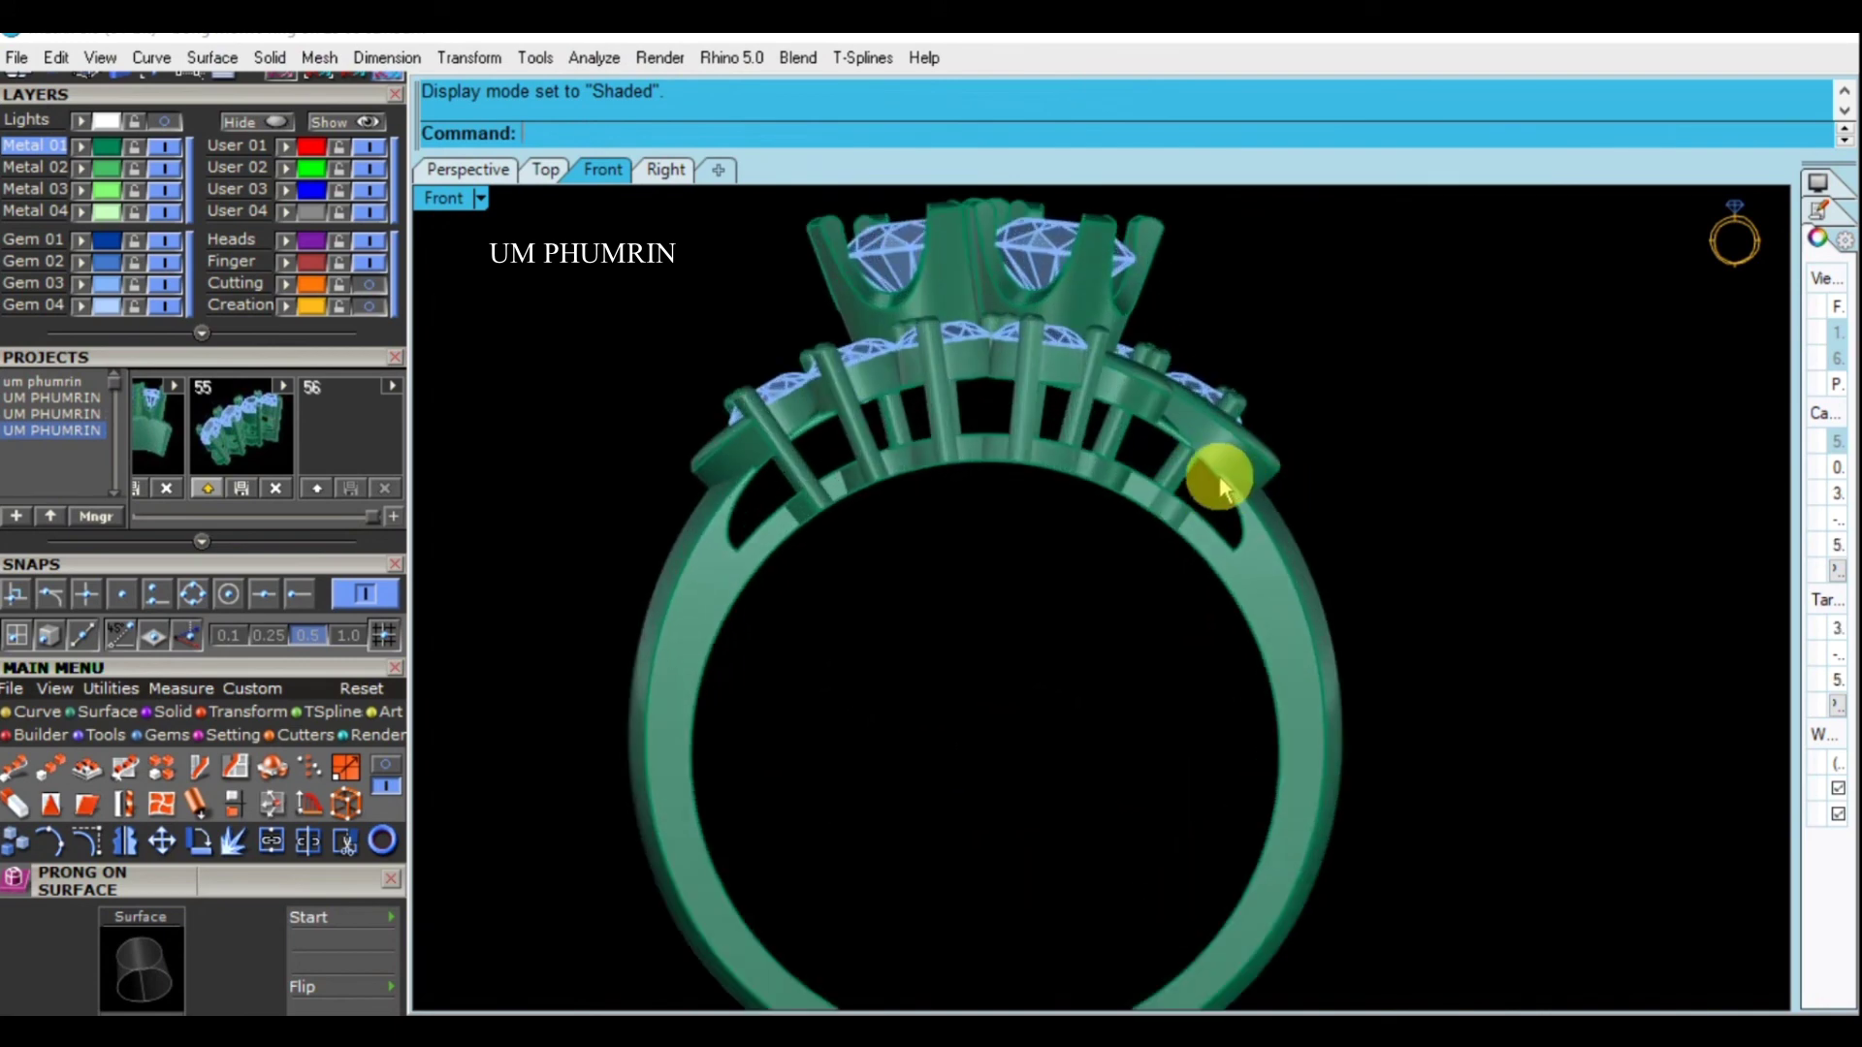
pyautogui.scroll(-4, 1179, 532)
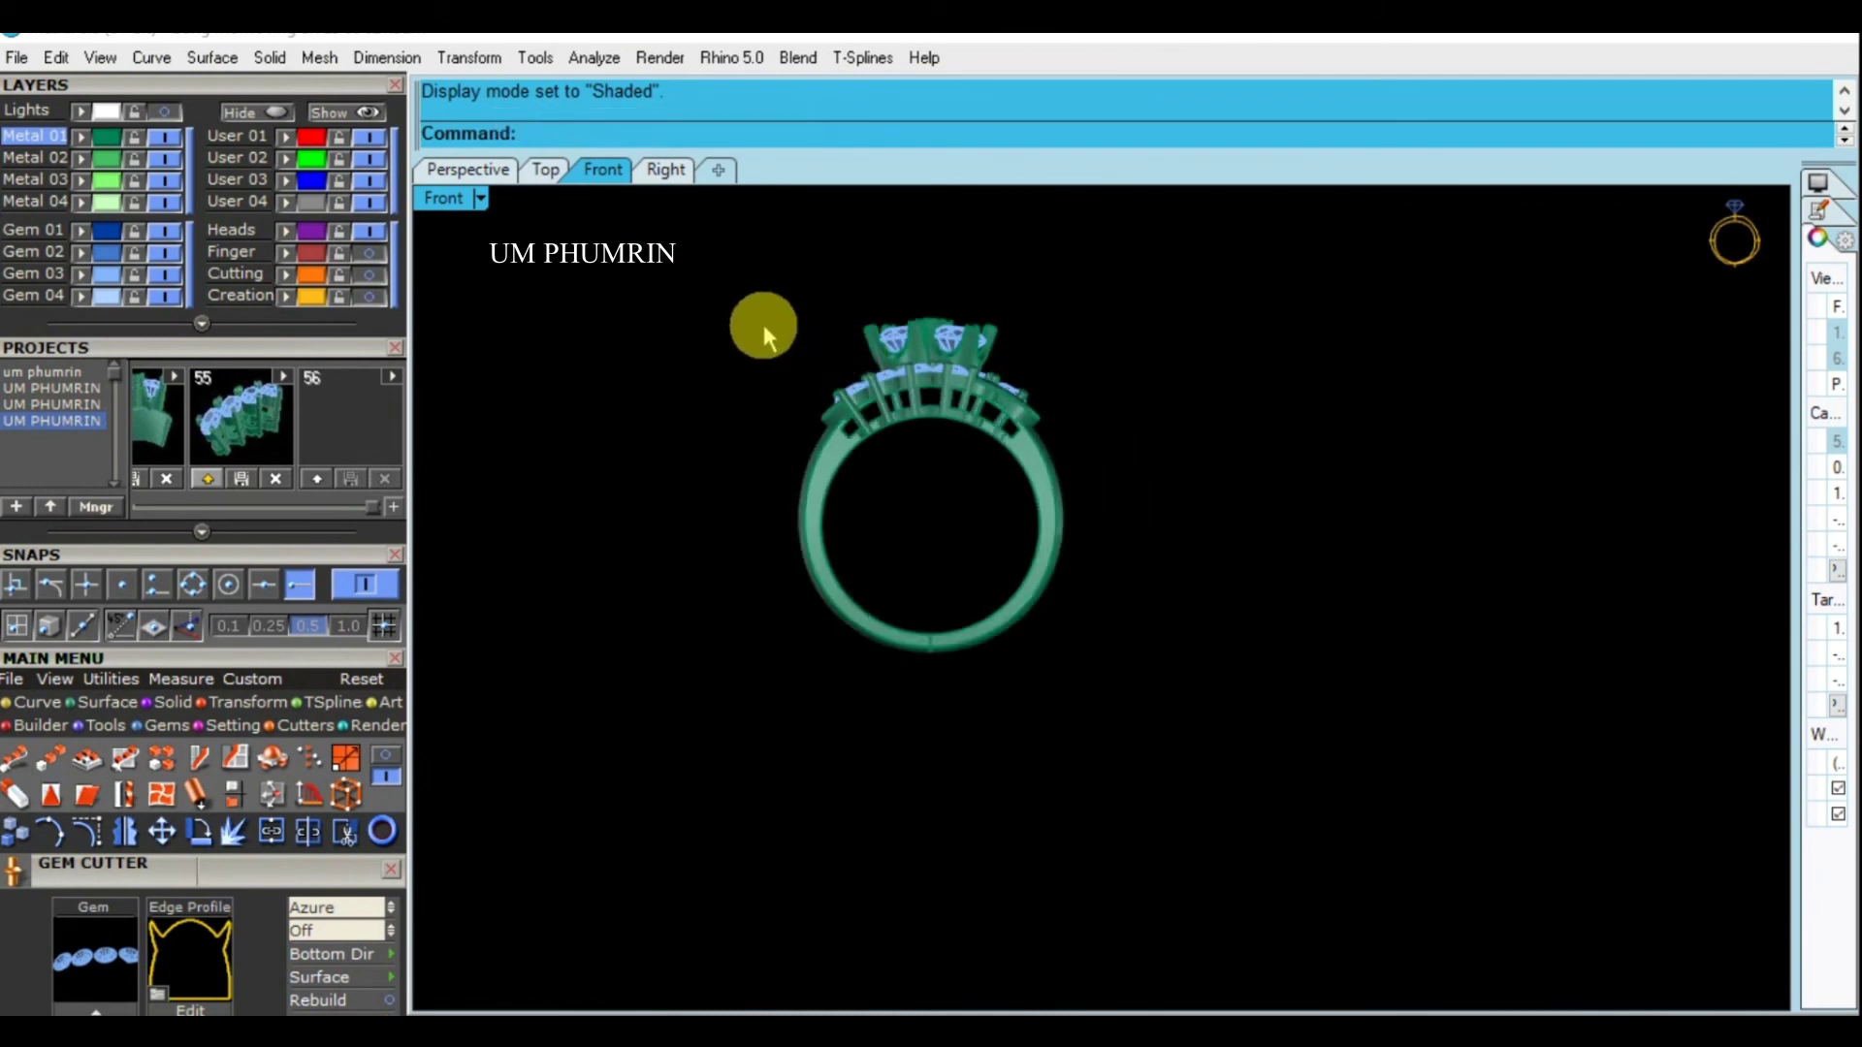
# Orbit the Perspective view to a side view of the ring and zoom in
pyautogui.click(475, 171)
pyautogui.moveTo(948, 366)
pyautogui.mouseDown(button='right')
pyautogui.moveTo(1139, 545)
pyautogui.moveTo(1183, 512)
pyautogui.moveTo(1413, 648)
pyautogui.moveTo(1147, 648)
pyautogui.moveTo(1048, 728)
pyautogui.moveTo(1240, 594)
pyautogui.moveTo(1101, 519)
pyautogui.moveTo(1122, 486)
pyautogui.moveTo(1122, 528)
pyautogui.moveTo(1039, 549)
pyautogui.mouseUp(button='right')
pyautogui.scroll(3, 1106, 520)
pyautogui.scroll(3, 1125, 516)
pyautogui.scroll(3, 1065, 574)
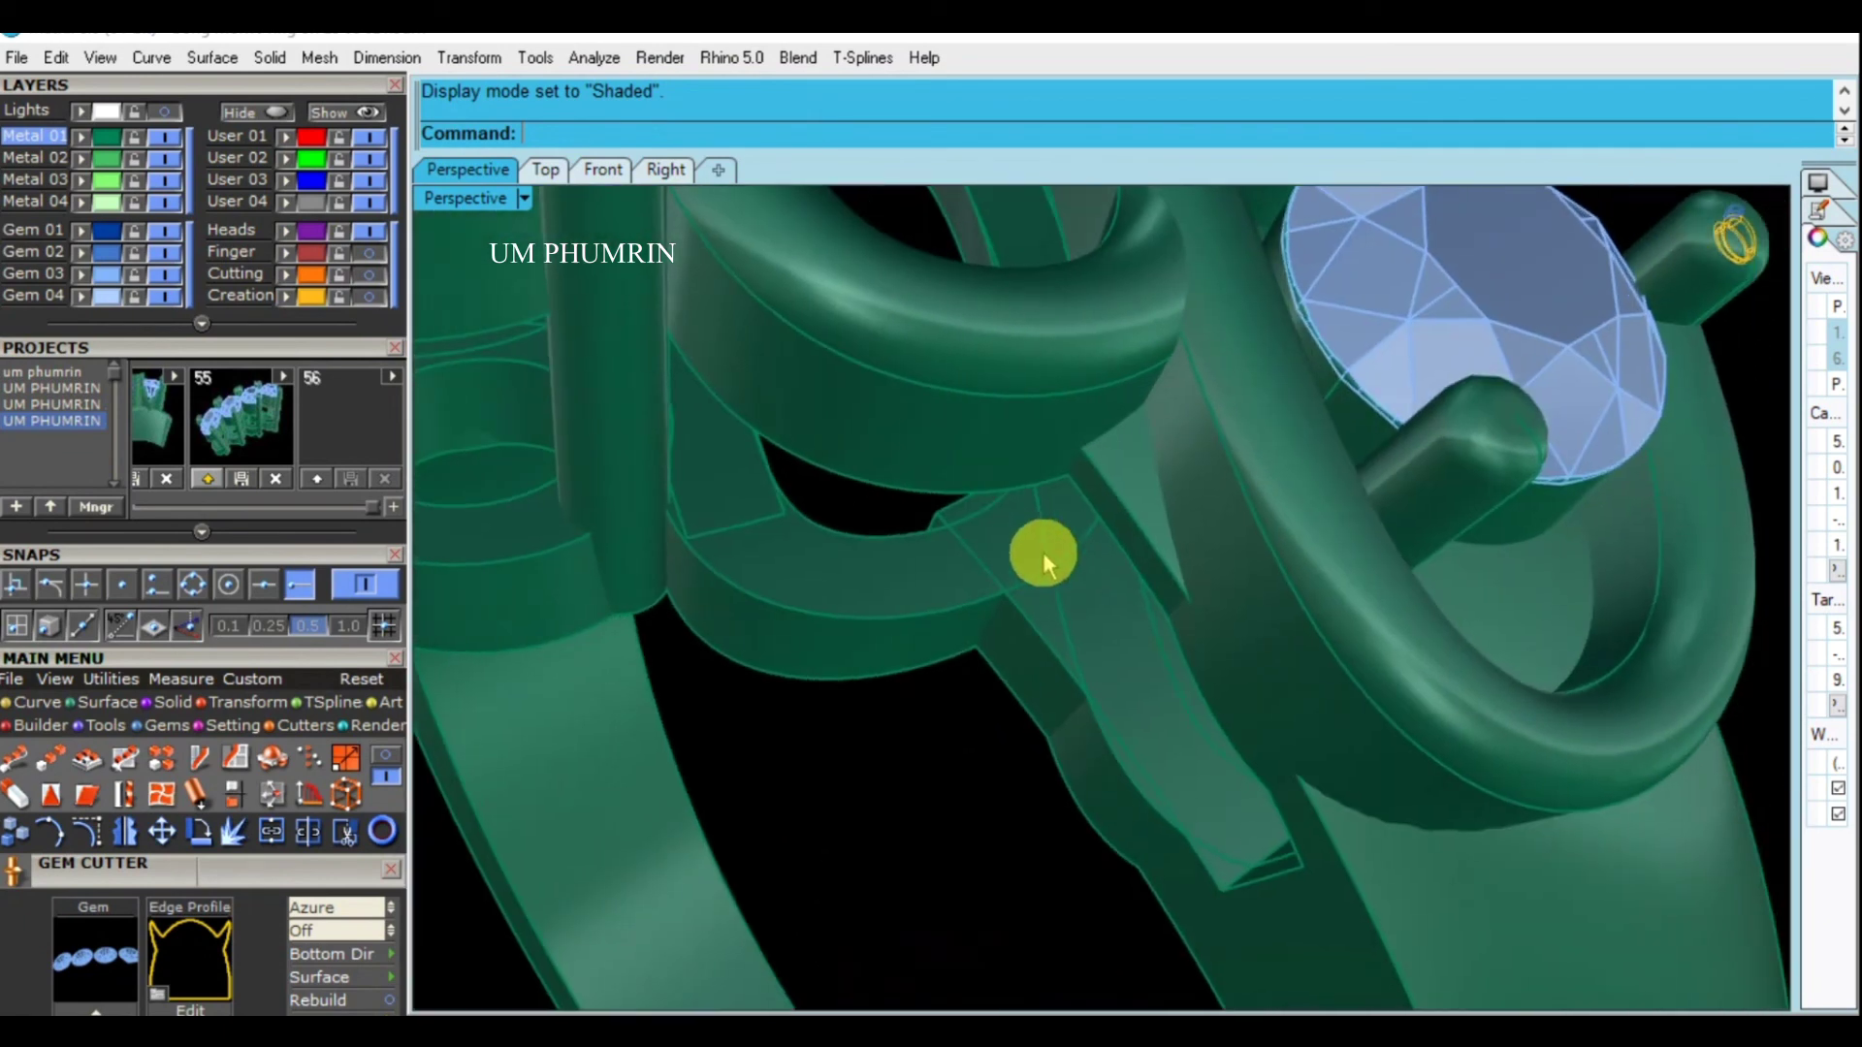
pyautogui.write('line')
pyautogui.press('Return')
pyautogui.scroll(2, 1030, 549)
pyautogui.press('Escape')
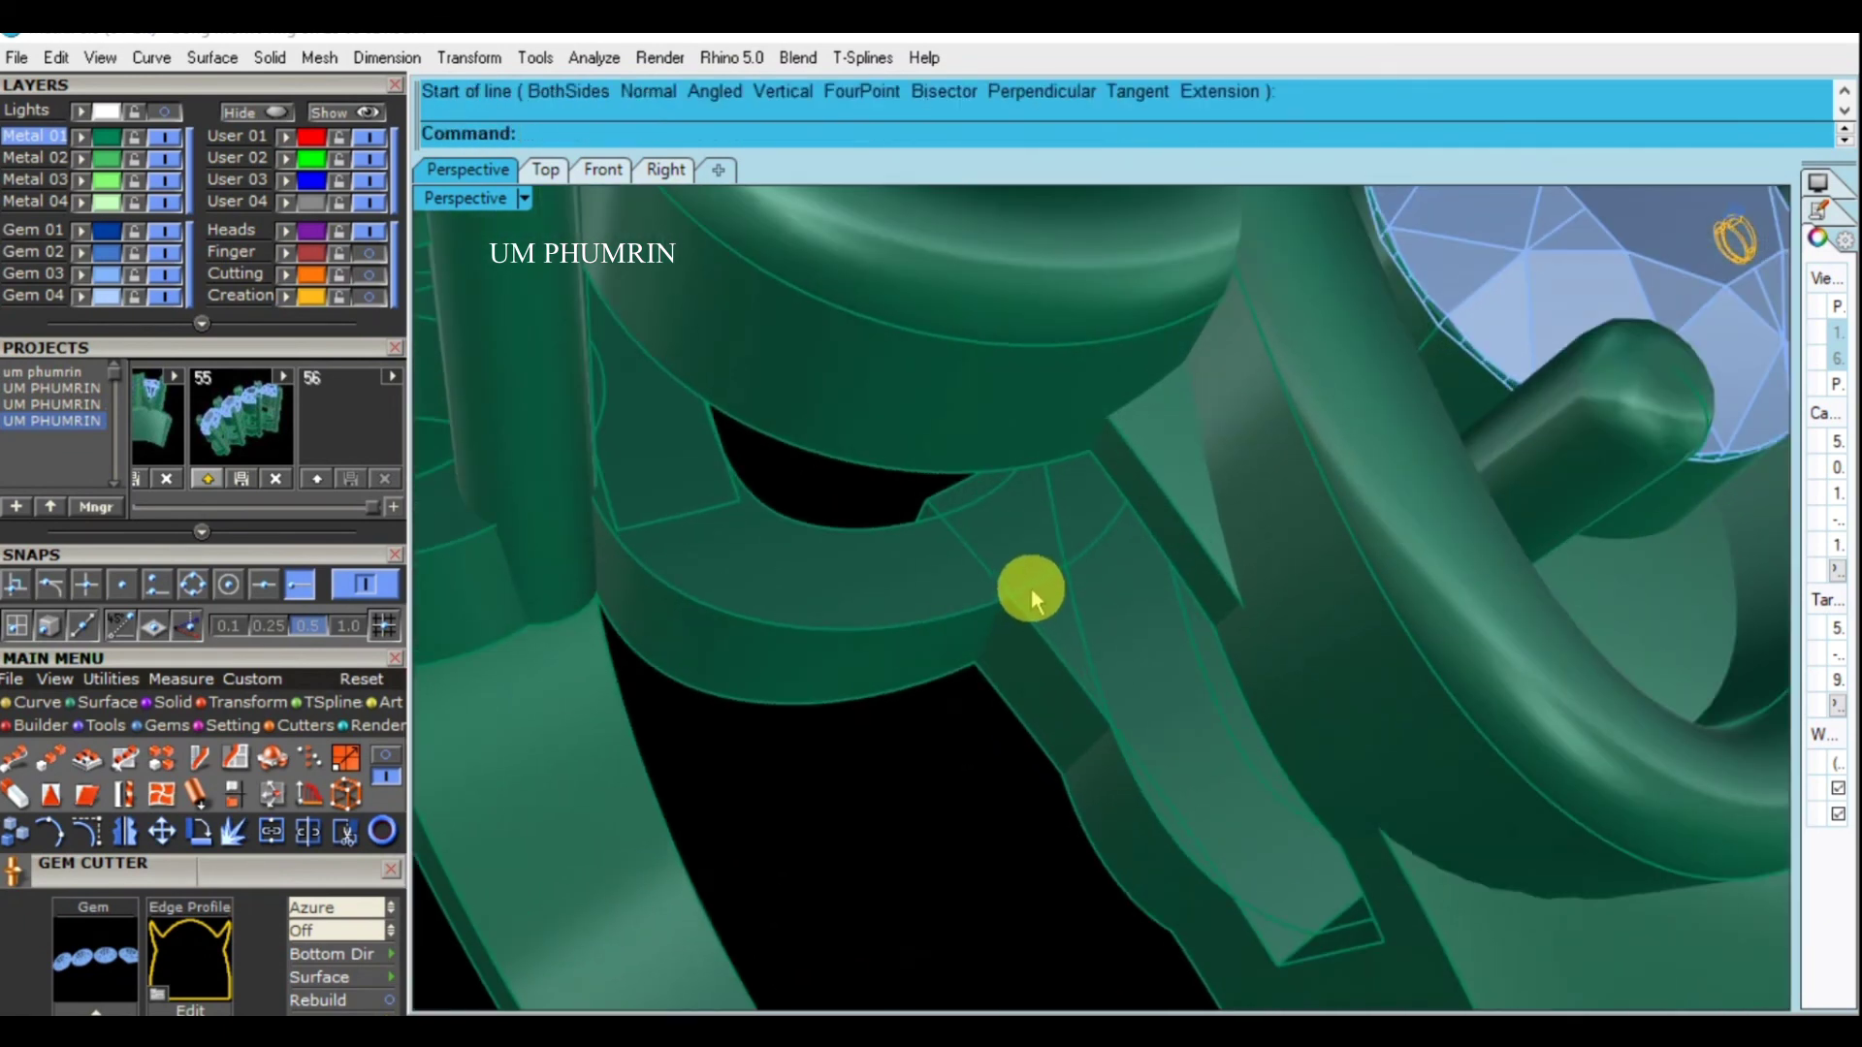
# Start a Prong on Surface on the gallery bridge surface beside the centre stones
pyautogui.press('Return')
pyautogui.click(950, 586)
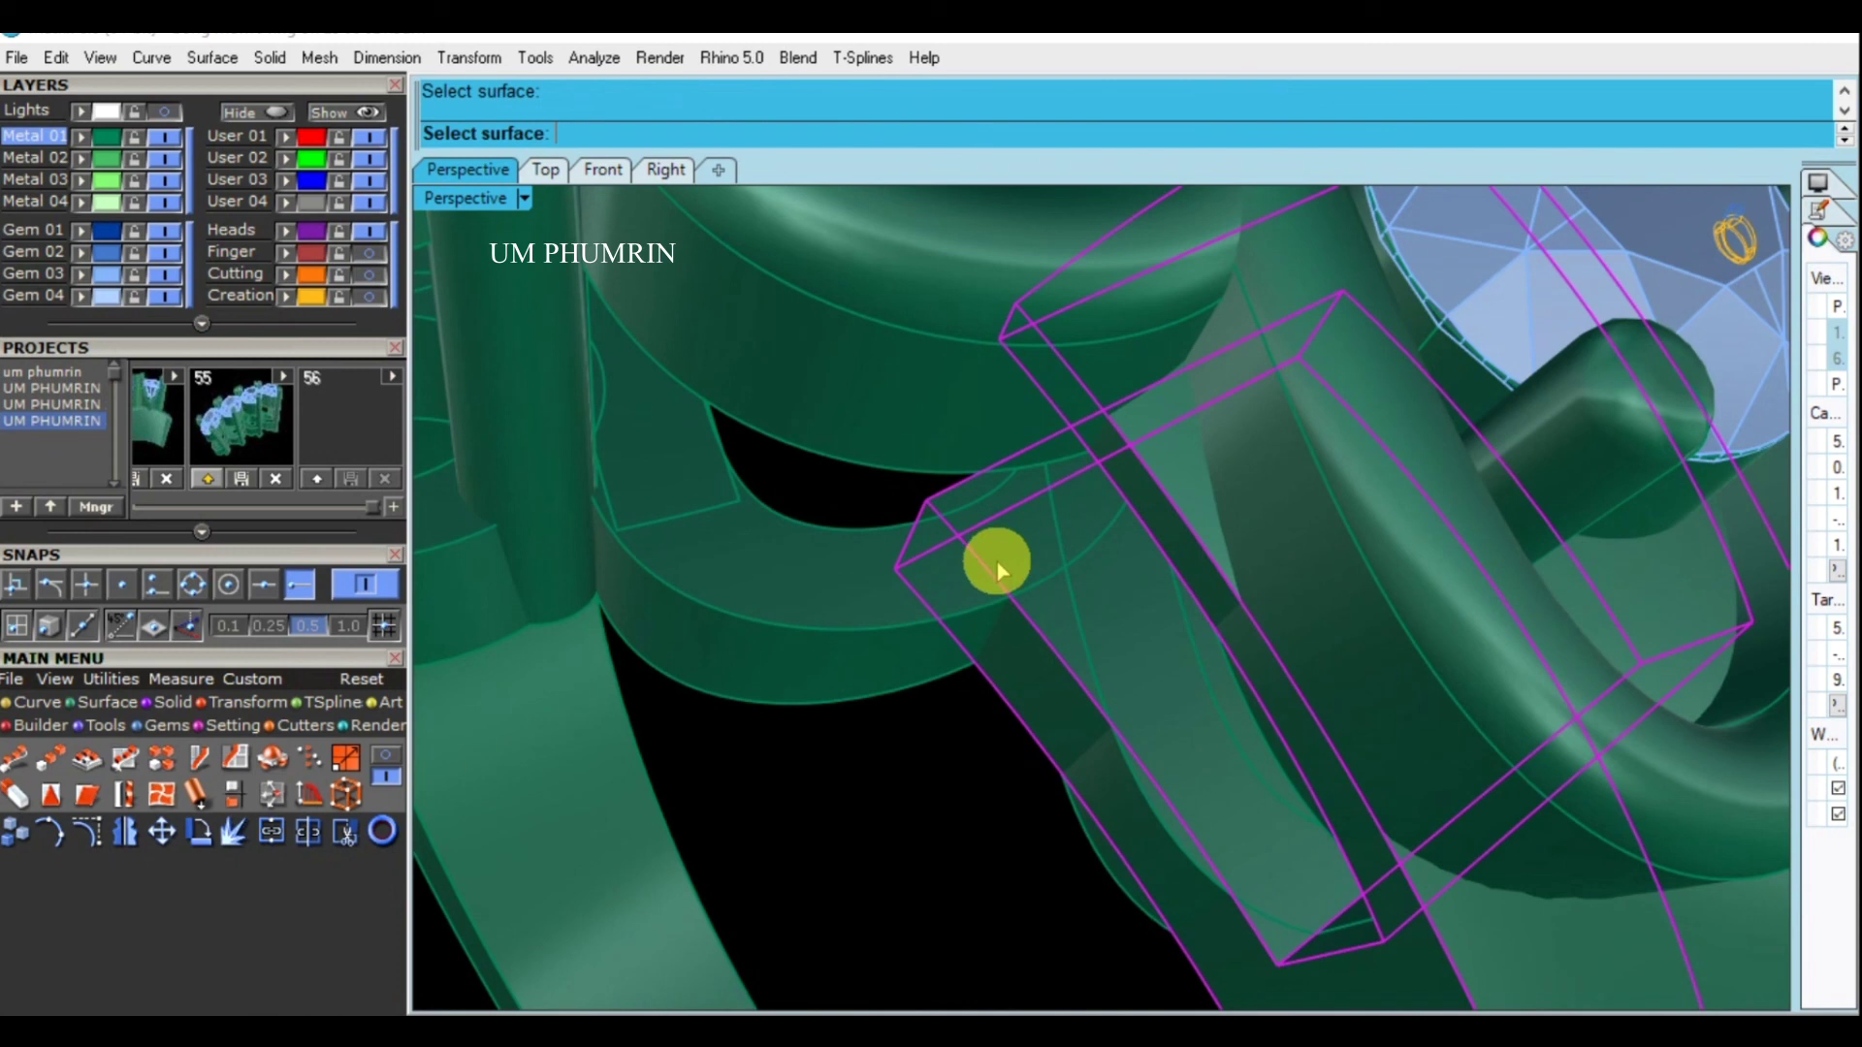
pyautogui.click(998, 562)
pyautogui.press('Escape')
pyautogui.rightClick(949, 572)
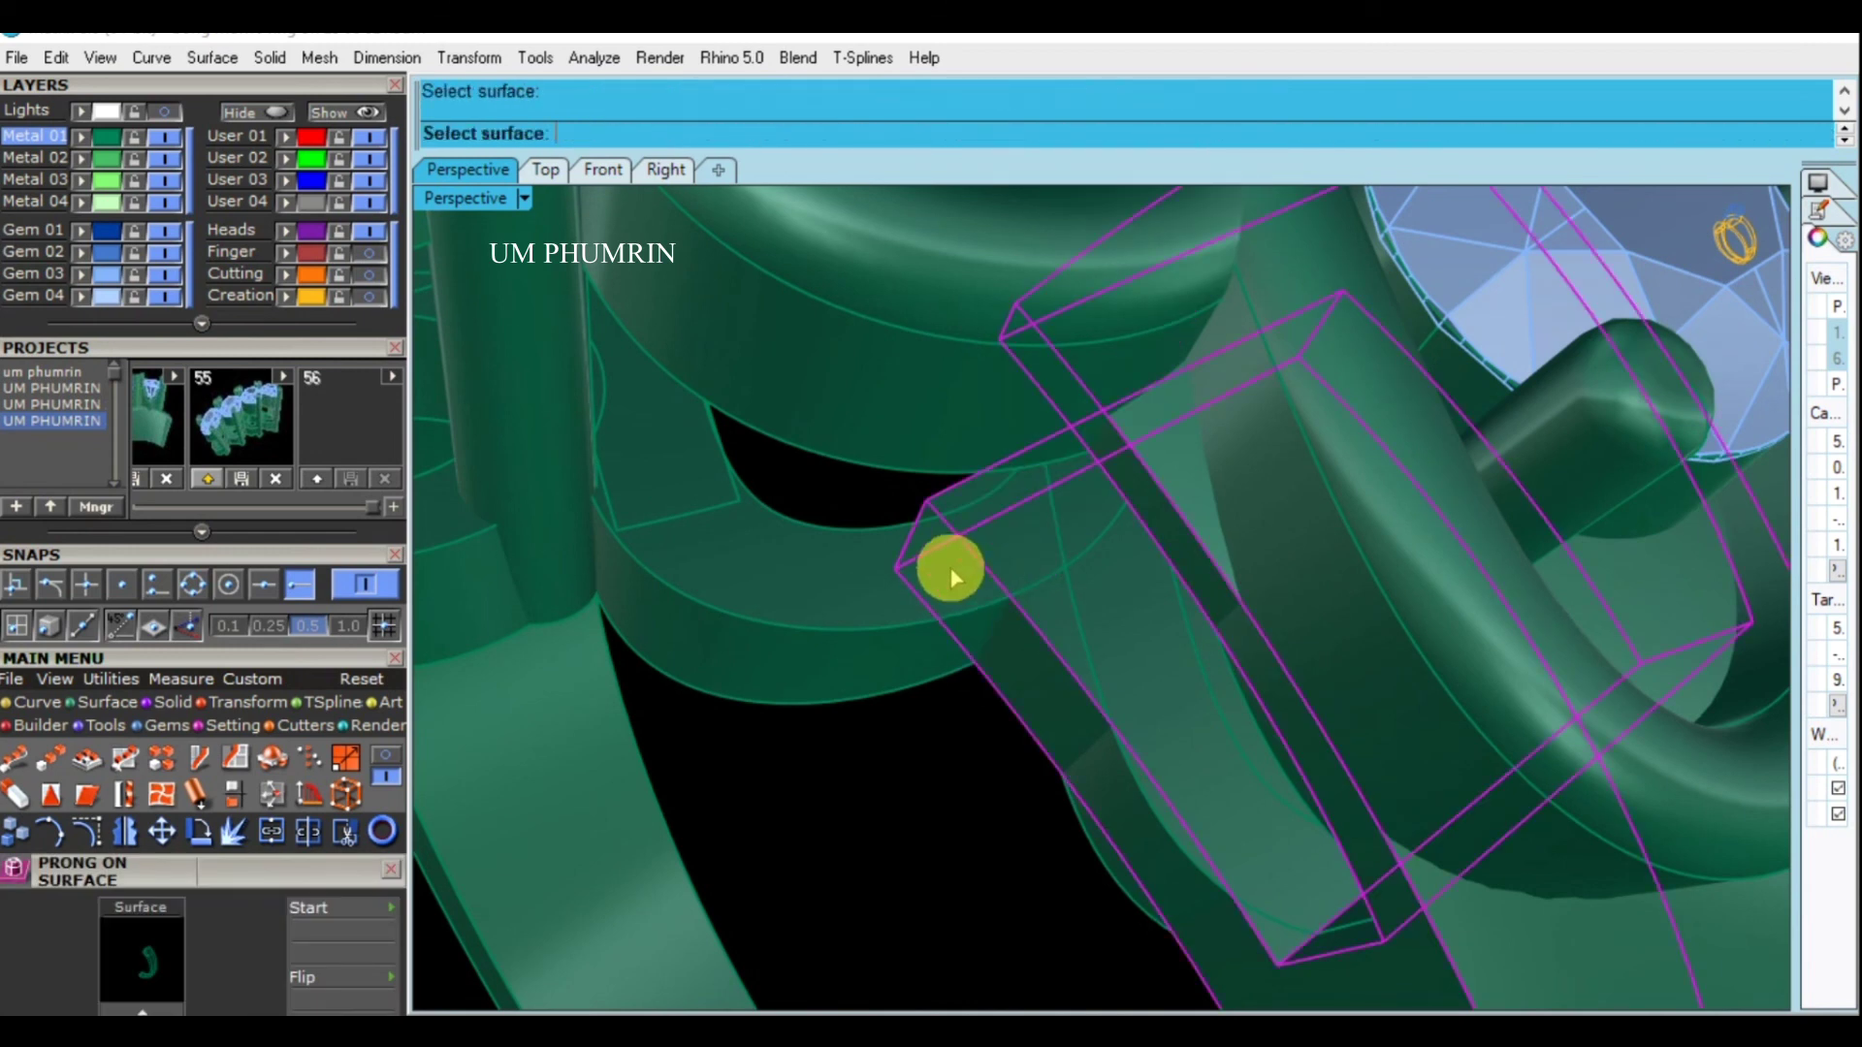
pyautogui.click(951, 577)
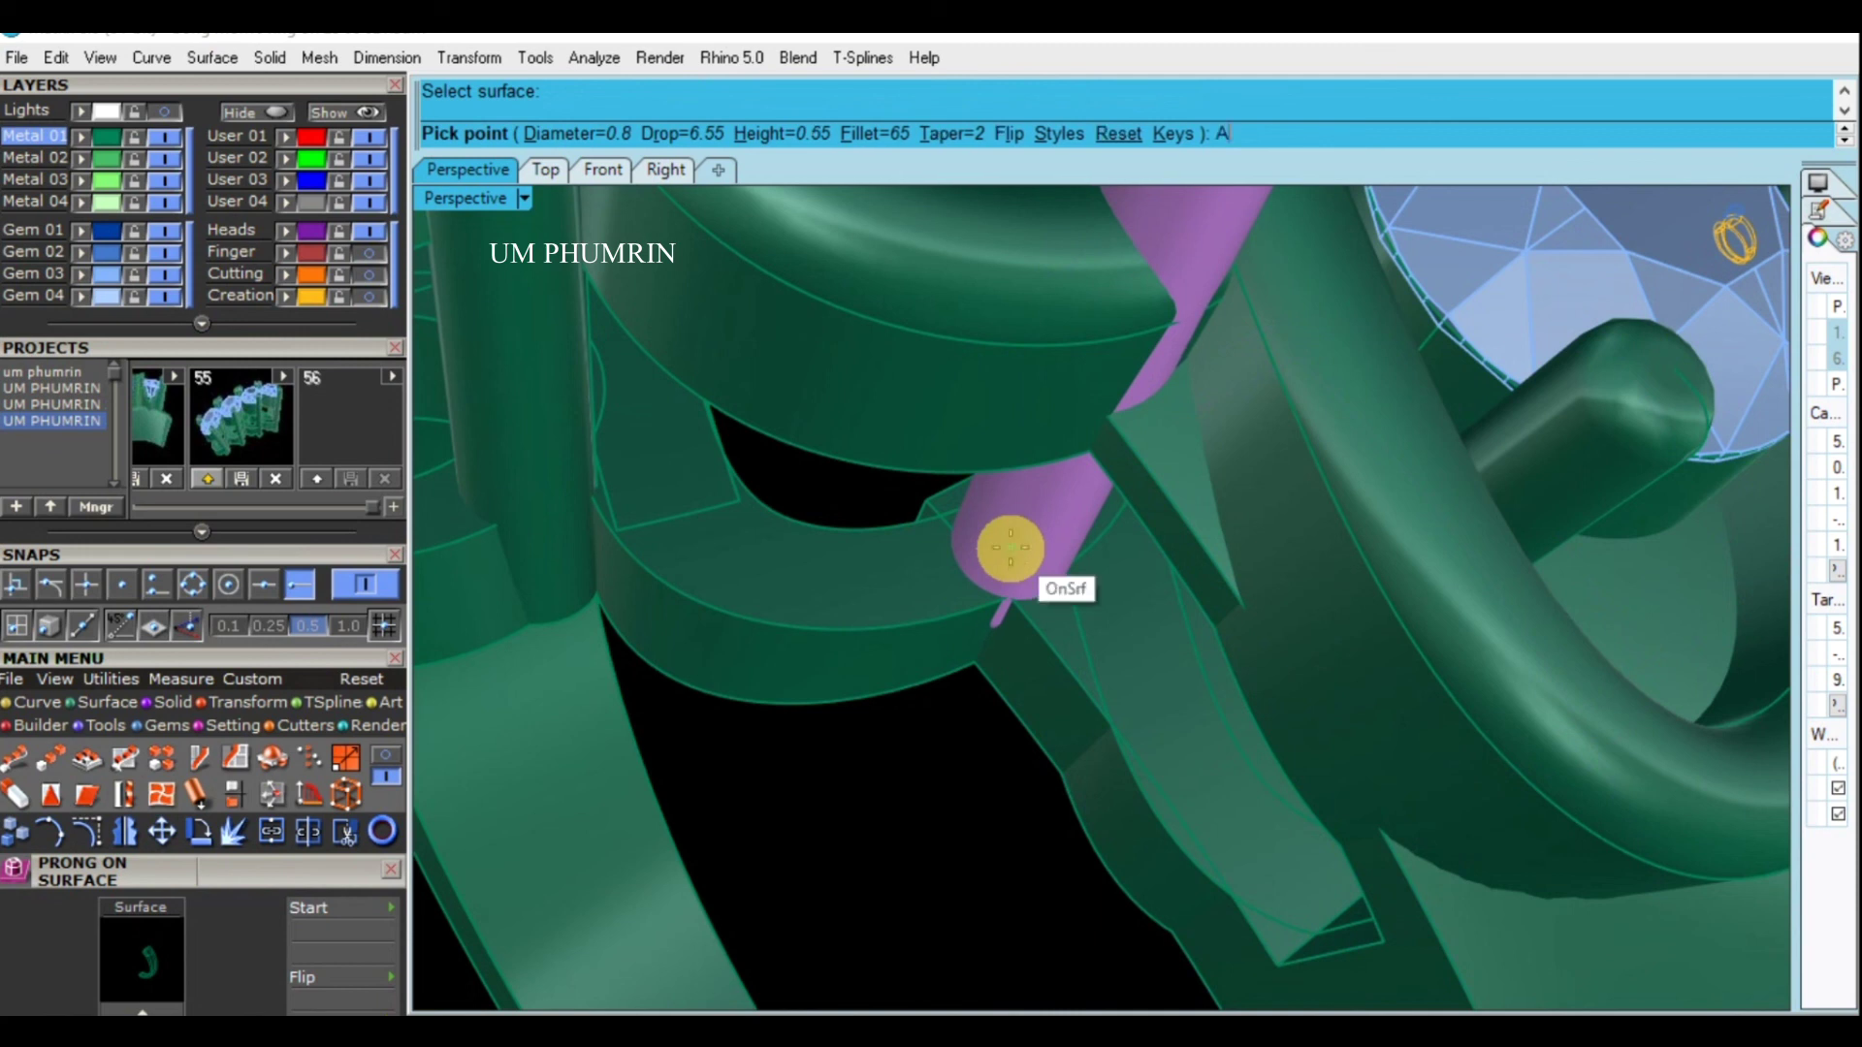
pyautogui.write('A')
# Give the prong Drop 0.2, flip it, and set its diameter to 0.7
pyautogui.press('q')
pyautogui.press('e')
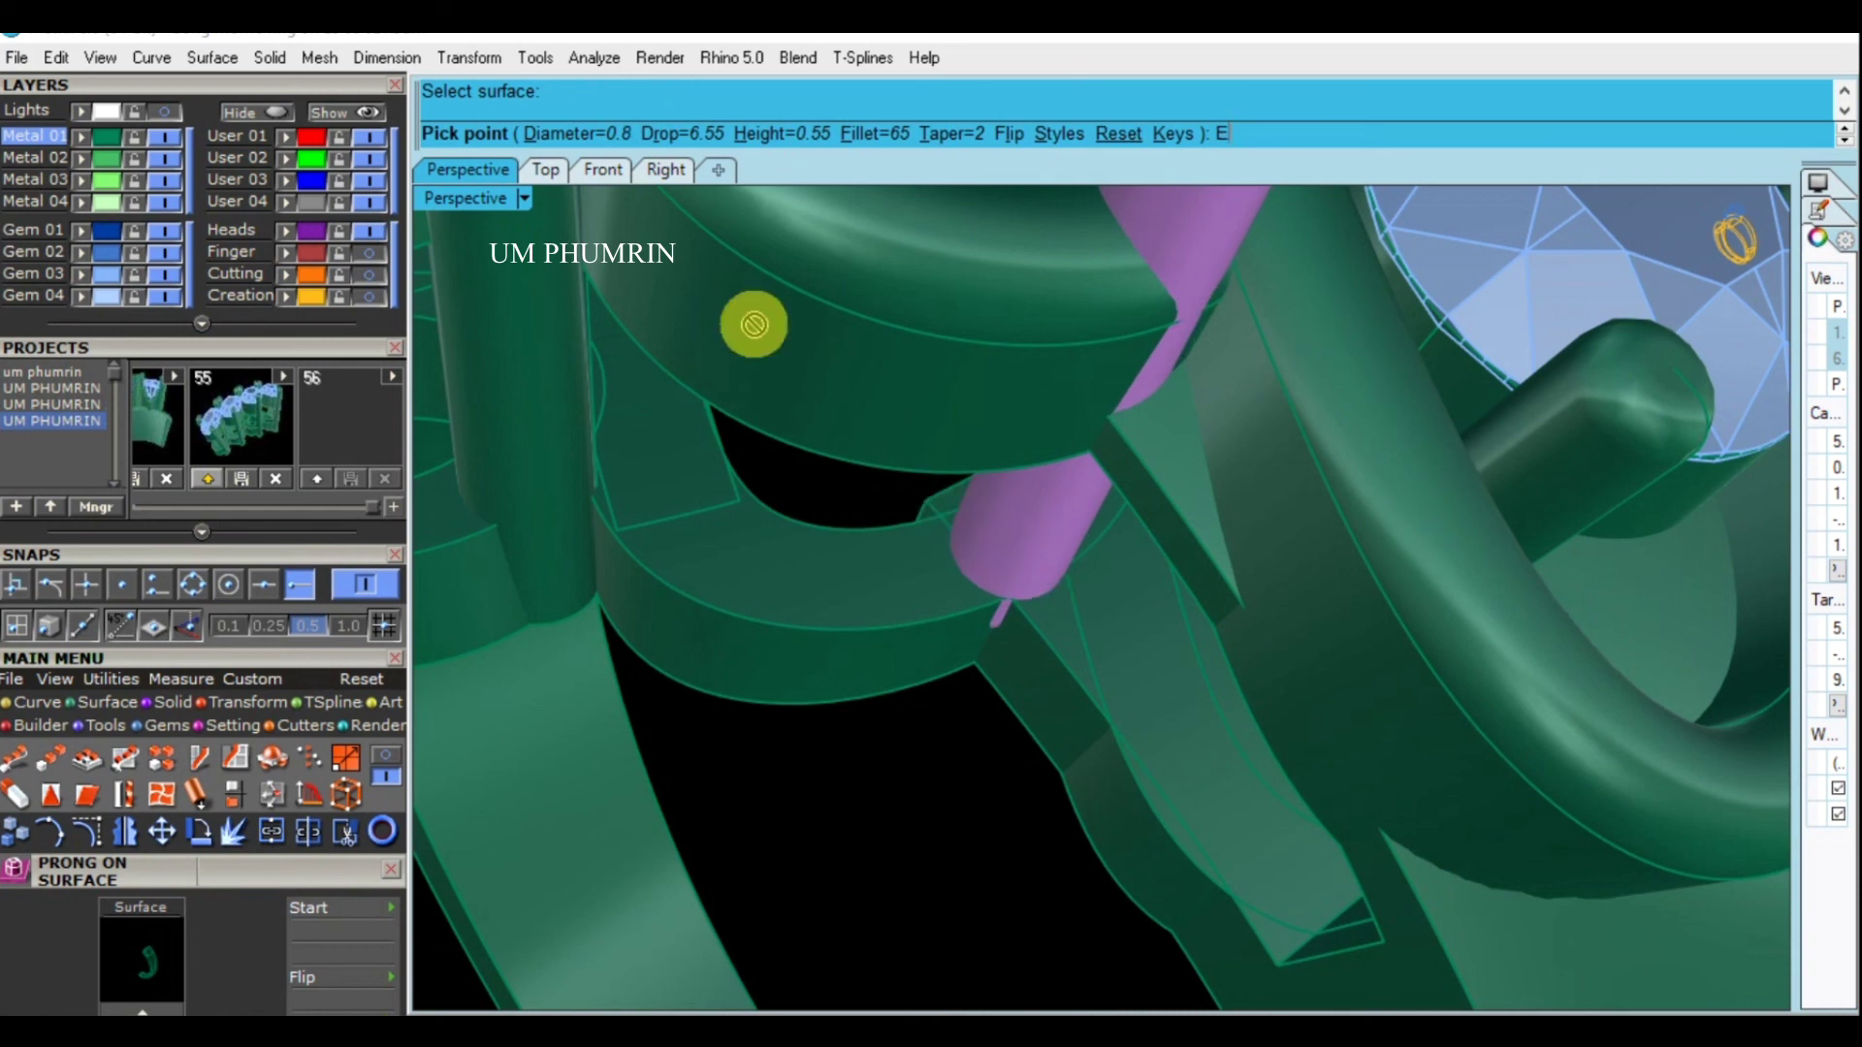
pyautogui.click(676, 135)
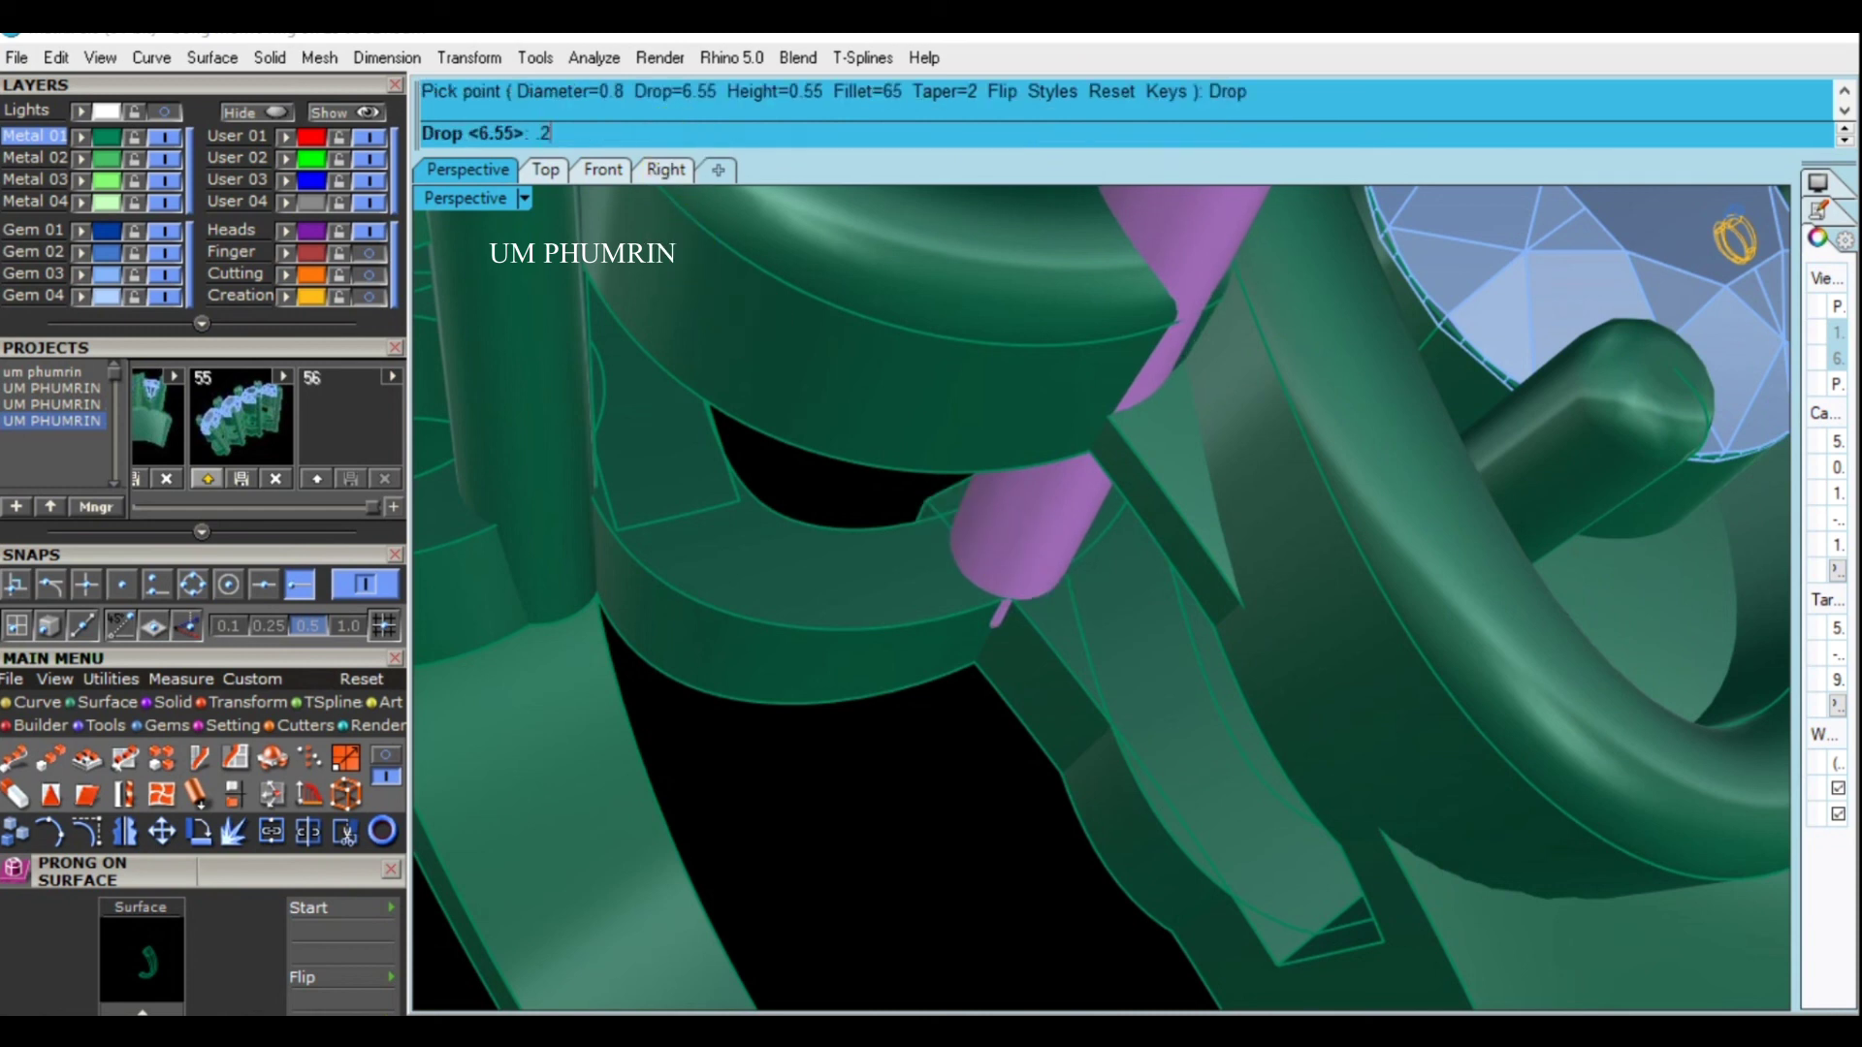
pyautogui.press('Return')
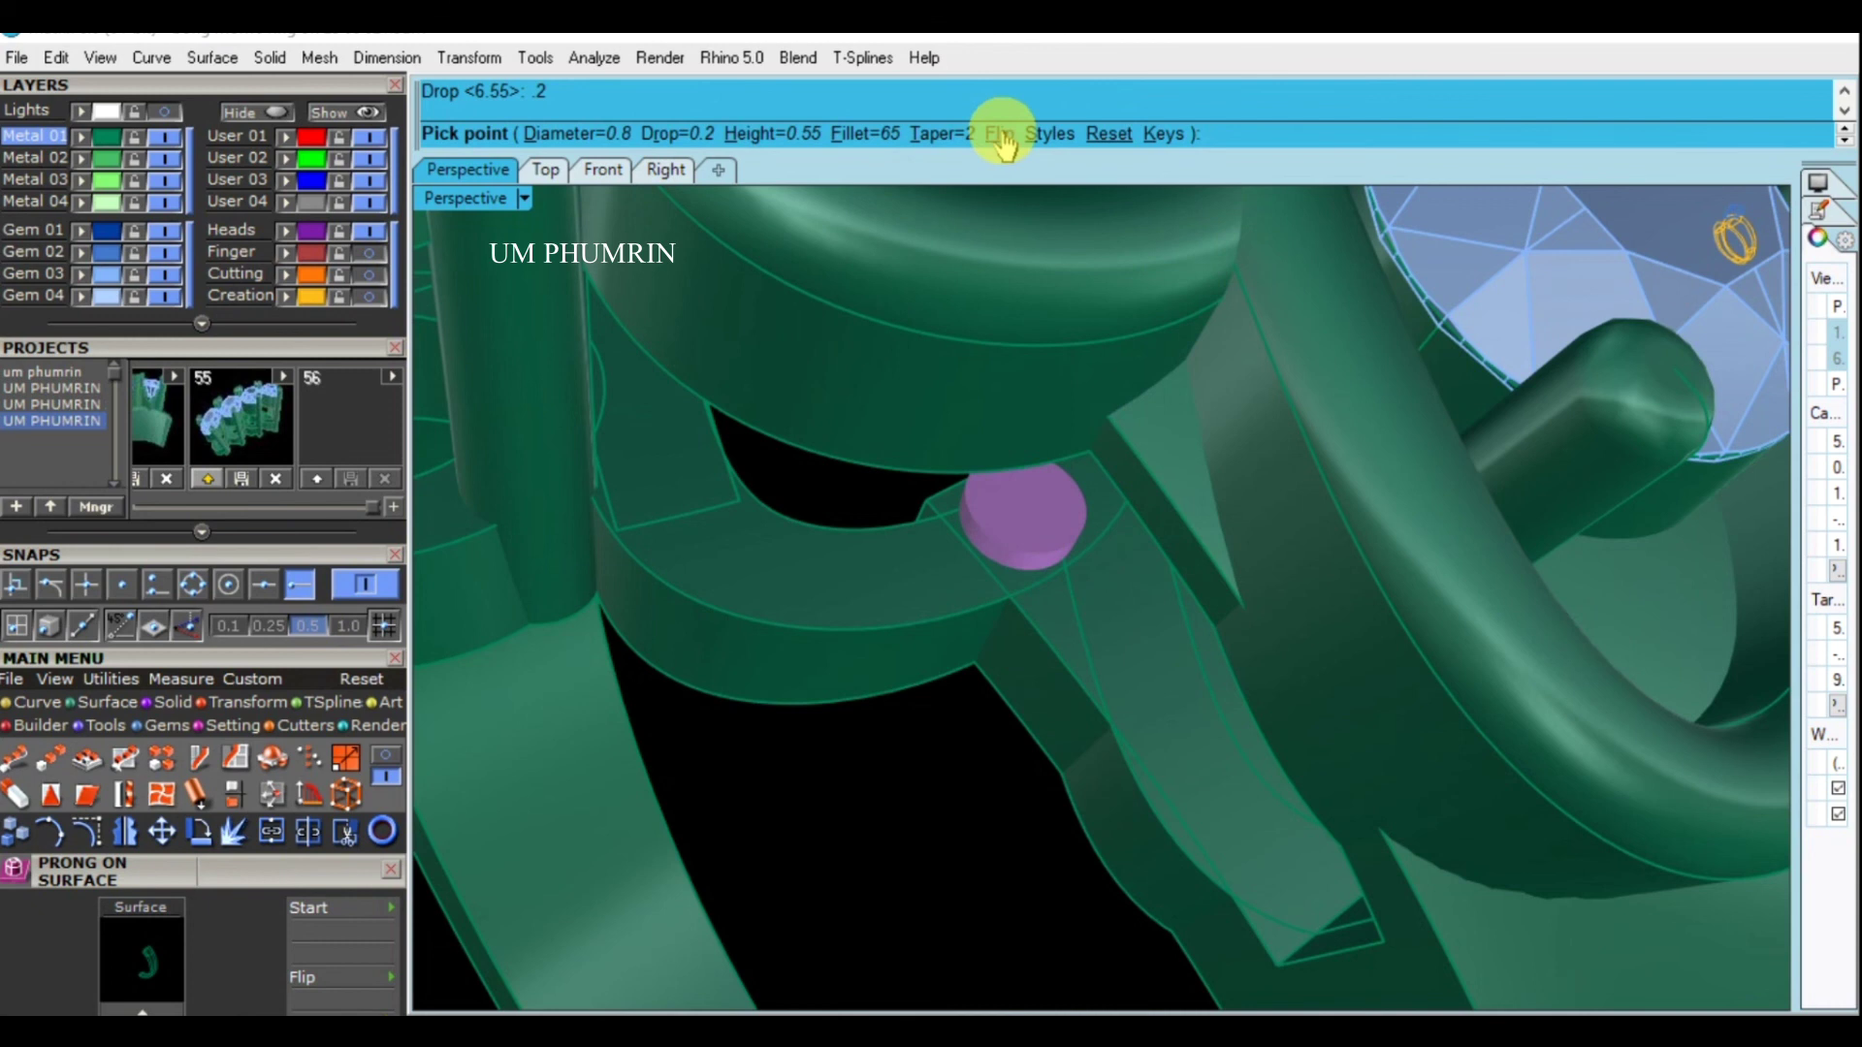
pyautogui.click(998, 135)
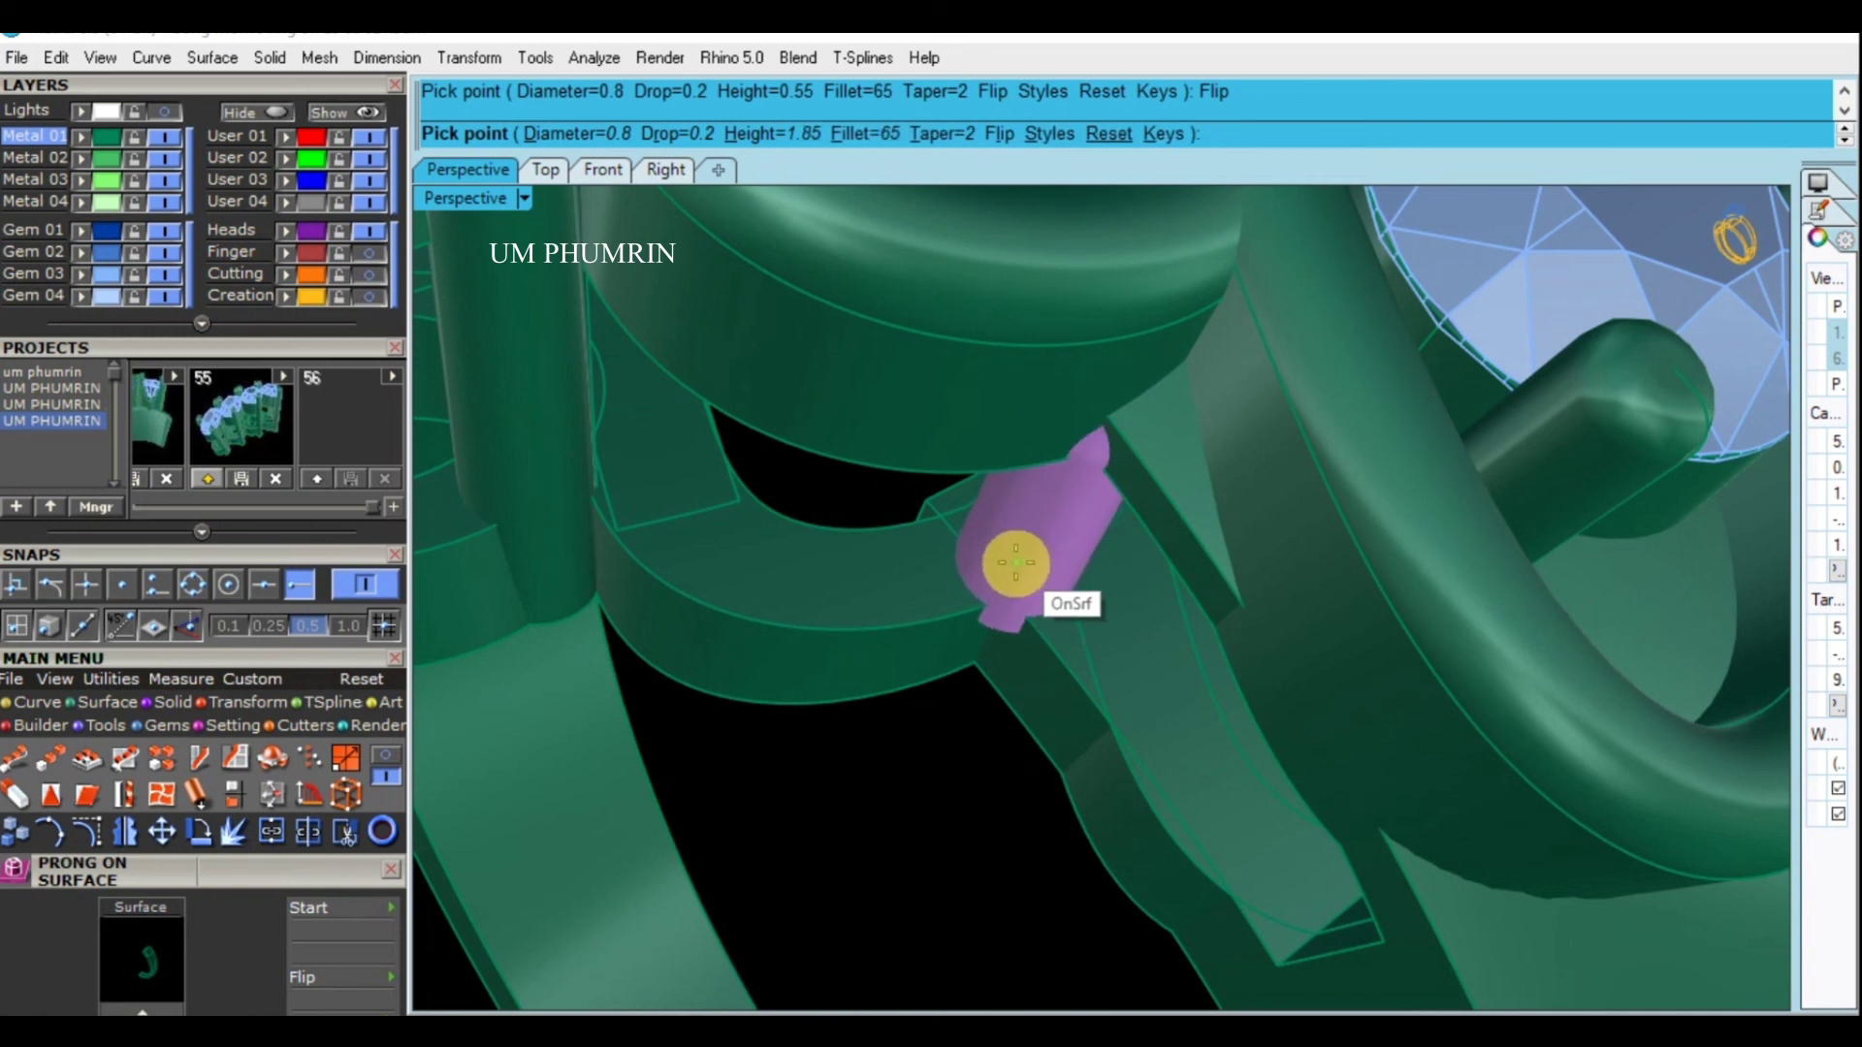
pyautogui.write('D')
pyautogui.press('Return')
pyautogui.write('0.7')
pyautogui.press('Return')
pyautogui.write('Q')
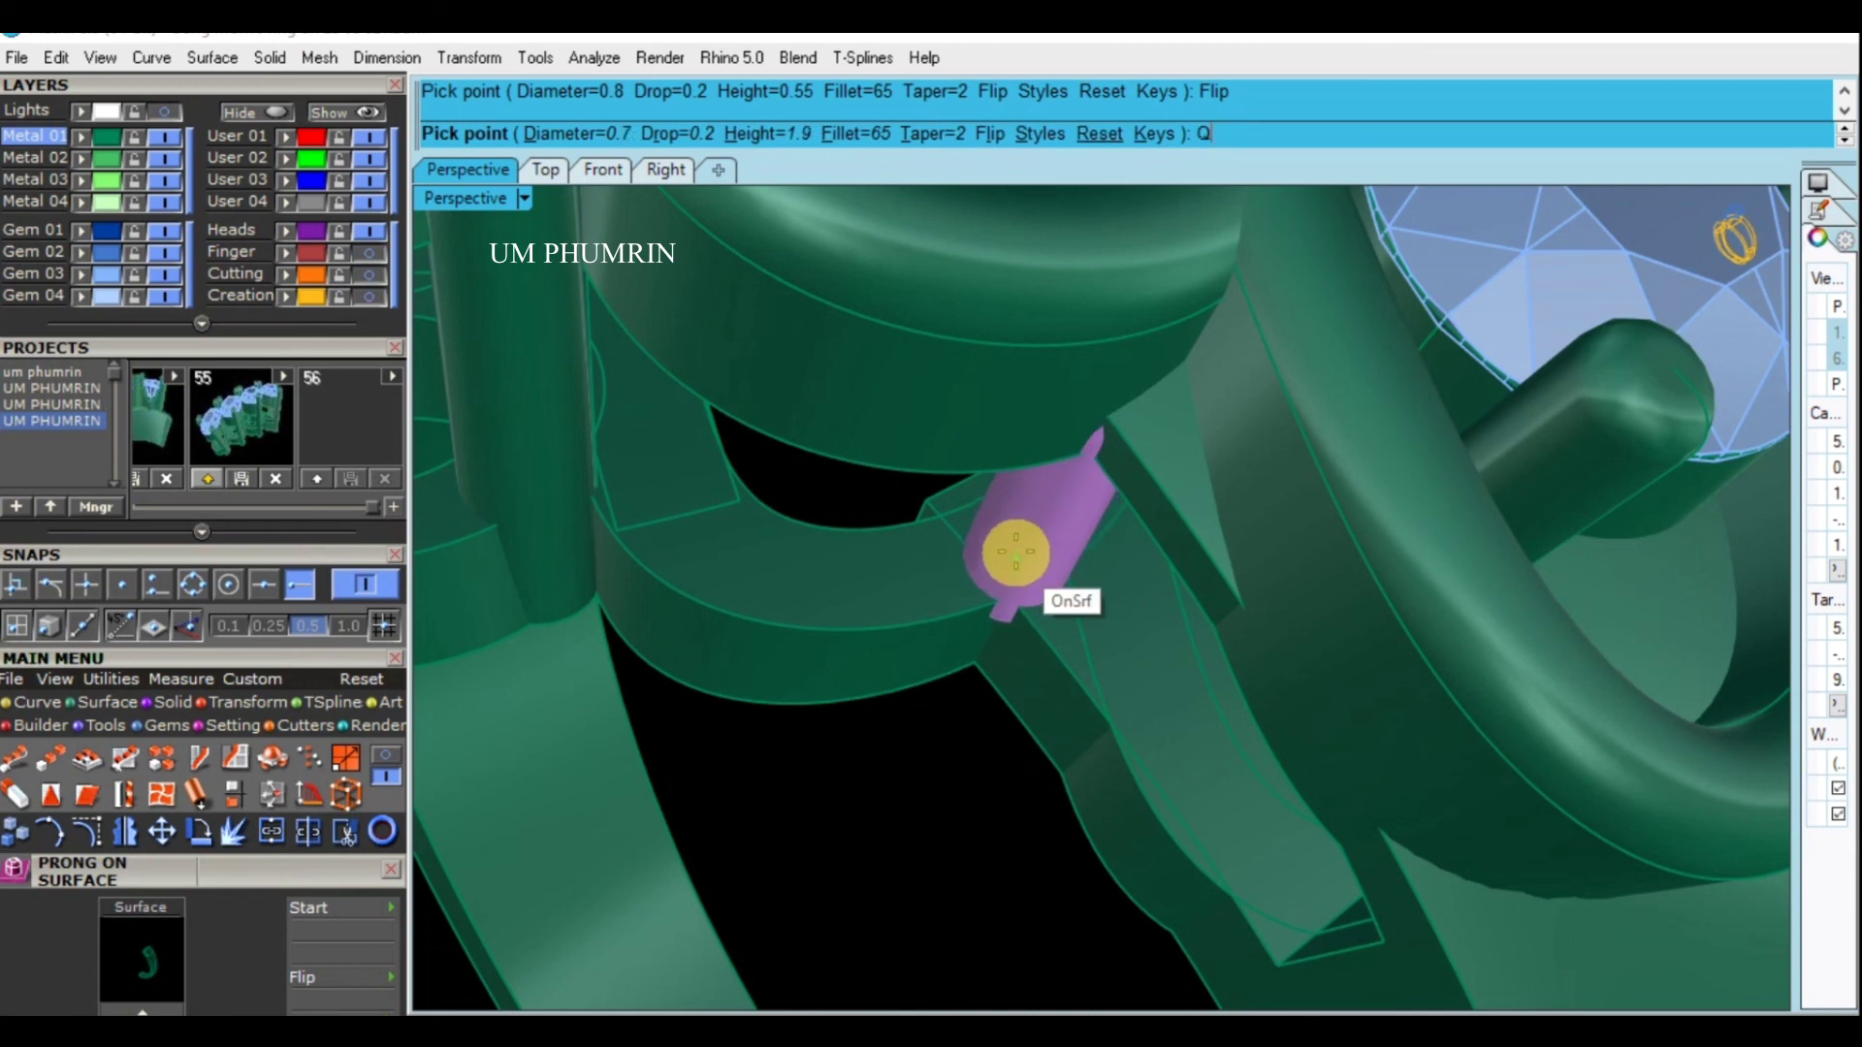
# Put the new prong on the Metal 01 layer and orbit around to inspect it
pyautogui.press('Return')
pyautogui.scroll(-3, 1031, 544)
pyautogui.click(1031, 544)
pyautogui.moveTo(1031, 545); pyautogui.dragTo(1261, 407, button='right')
pyautogui.moveTo(1616, 679)
pyautogui.mouseDown(button='right')
pyautogui.moveTo(1288, 644)
pyautogui.moveTo(1131, 540)
pyautogui.moveTo(902, 580)
pyautogui.mouseUp(button='right')
pyautogui.click(101, 161)
pyautogui.moveTo(686, 469)
pyautogui.mouseDown(button='right')
pyautogui.moveTo(1132, 679)
pyautogui.moveTo(1124, 528)
pyautogui.moveTo(1091, 630)
pyautogui.moveTo(981, 653)
pyautogui.moveTo(1367, 469)
pyautogui.moveTo(1263, 520)
pyautogui.mouseUp(button='right')
pyautogui.press('Escape')
pyautogui.scroll(5, 1110, 504)
pyautogui.click(1110, 504)
pyautogui.moveTo(1110, 504)
pyautogui.mouseDown(button='right')
pyautogui.moveTo(1102, 620)
pyautogui.moveTo(1114, 595)
pyautogui.moveTo(1089, 491)
pyautogui.moveTo(969, 678)
pyautogui.moveTo(1011, 535)
pyautogui.mouseUp(button='right')
pyautogui.write('gm')
pyautogui.press('Return')
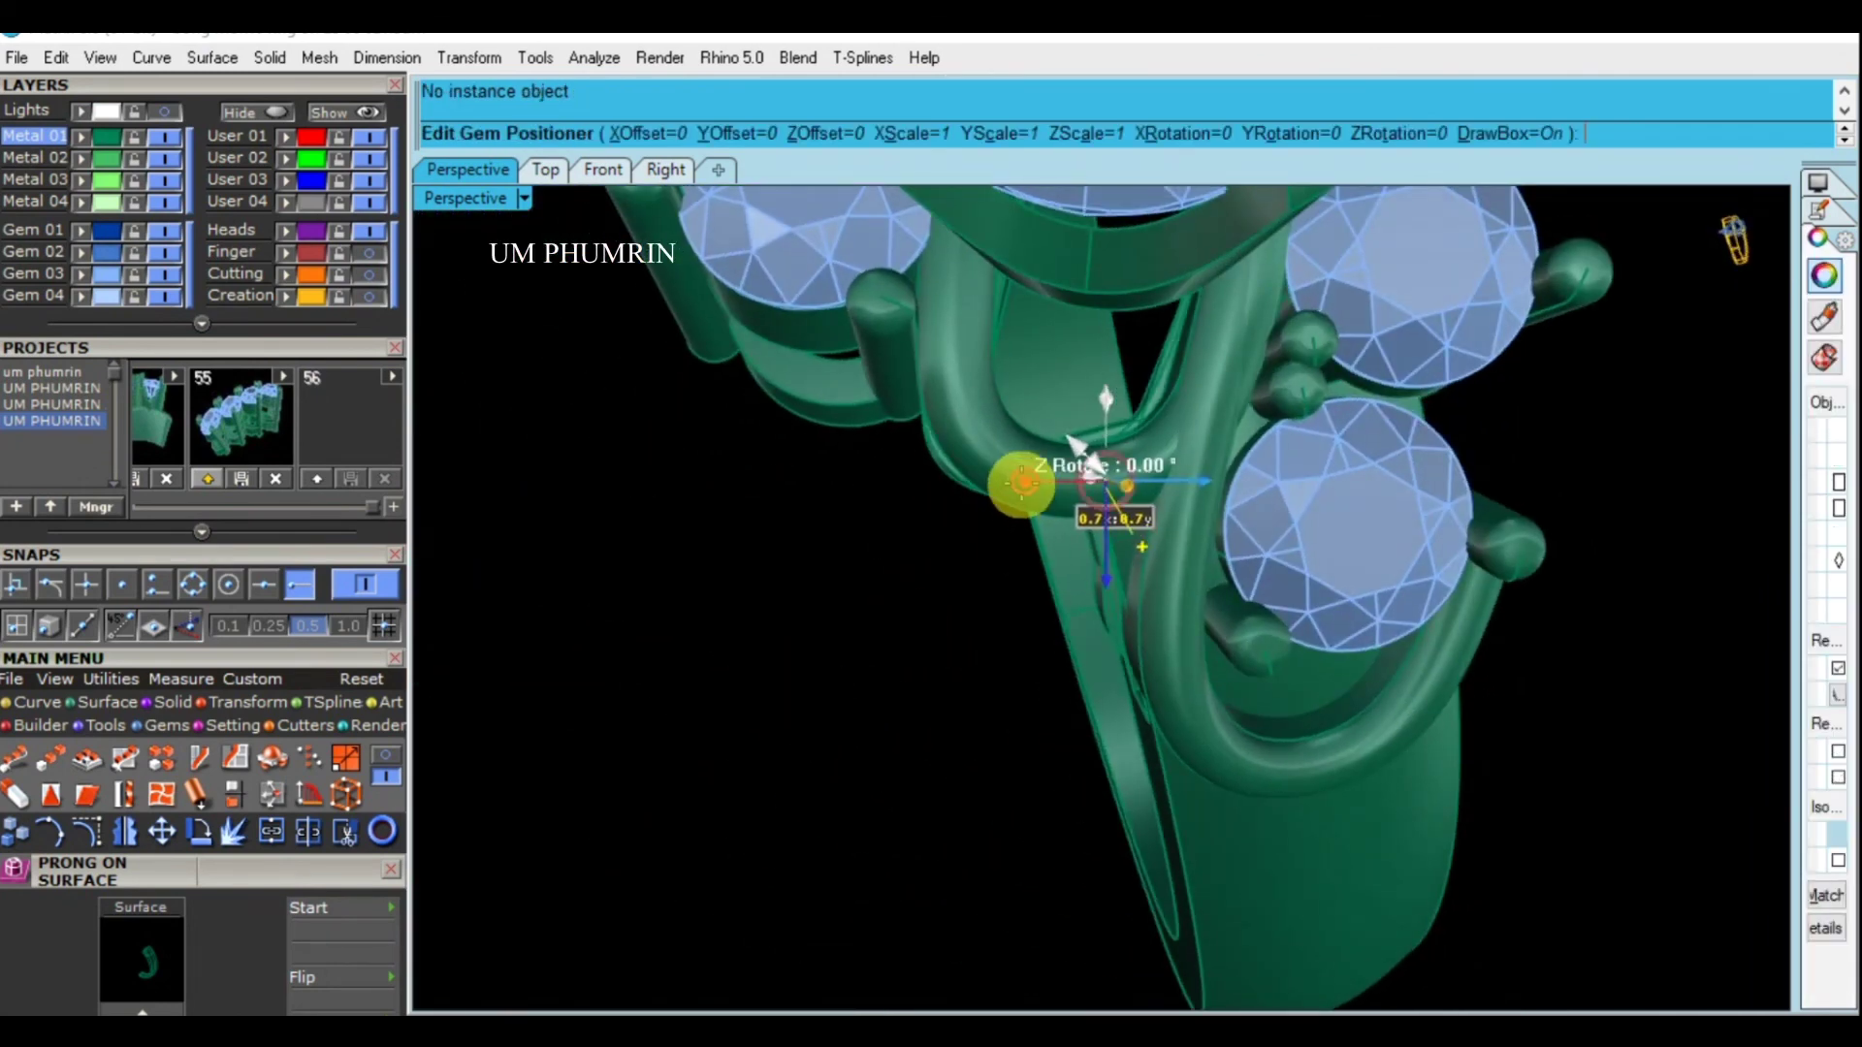
# Tilt the prong about ten degrees with the Gem Positioner
pyautogui.moveTo(1022, 482); pyautogui.dragTo(1026, 495)
pyautogui.moveTo(1180, 599)
pyautogui.mouseDown(button='right')
pyautogui.moveTo(1018, 491)
pyautogui.moveTo(1031, 532)
pyautogui.mouseUp(button='right')
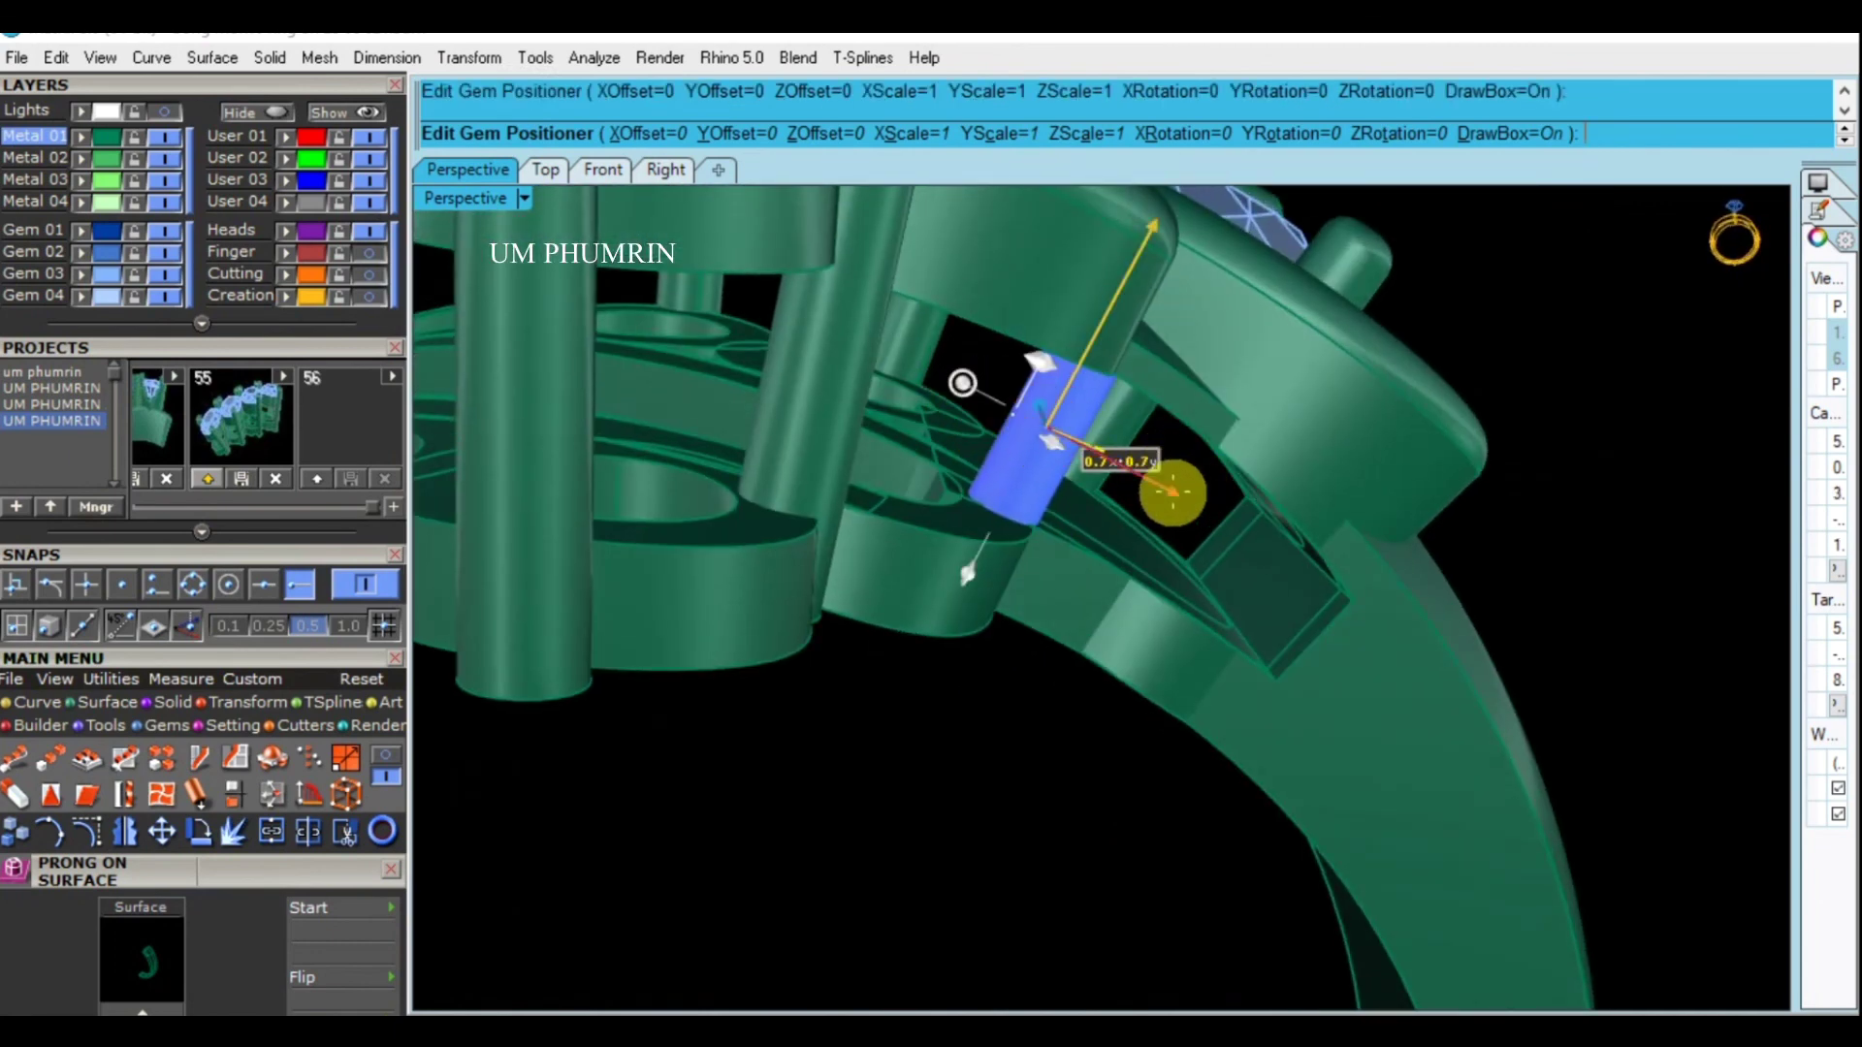
pyautogui.press('Return')
# Copy the prong rotated 180° around the origin to the opposite side of the ring
pyautogui.moveTo(1093, 445)
pyautogui.mouseDown(button='right')
pyautogui.moveTo(1184, 445)
pyautogui.moveTo(1144, 715)
pyautogui.mouseUp(button='right')
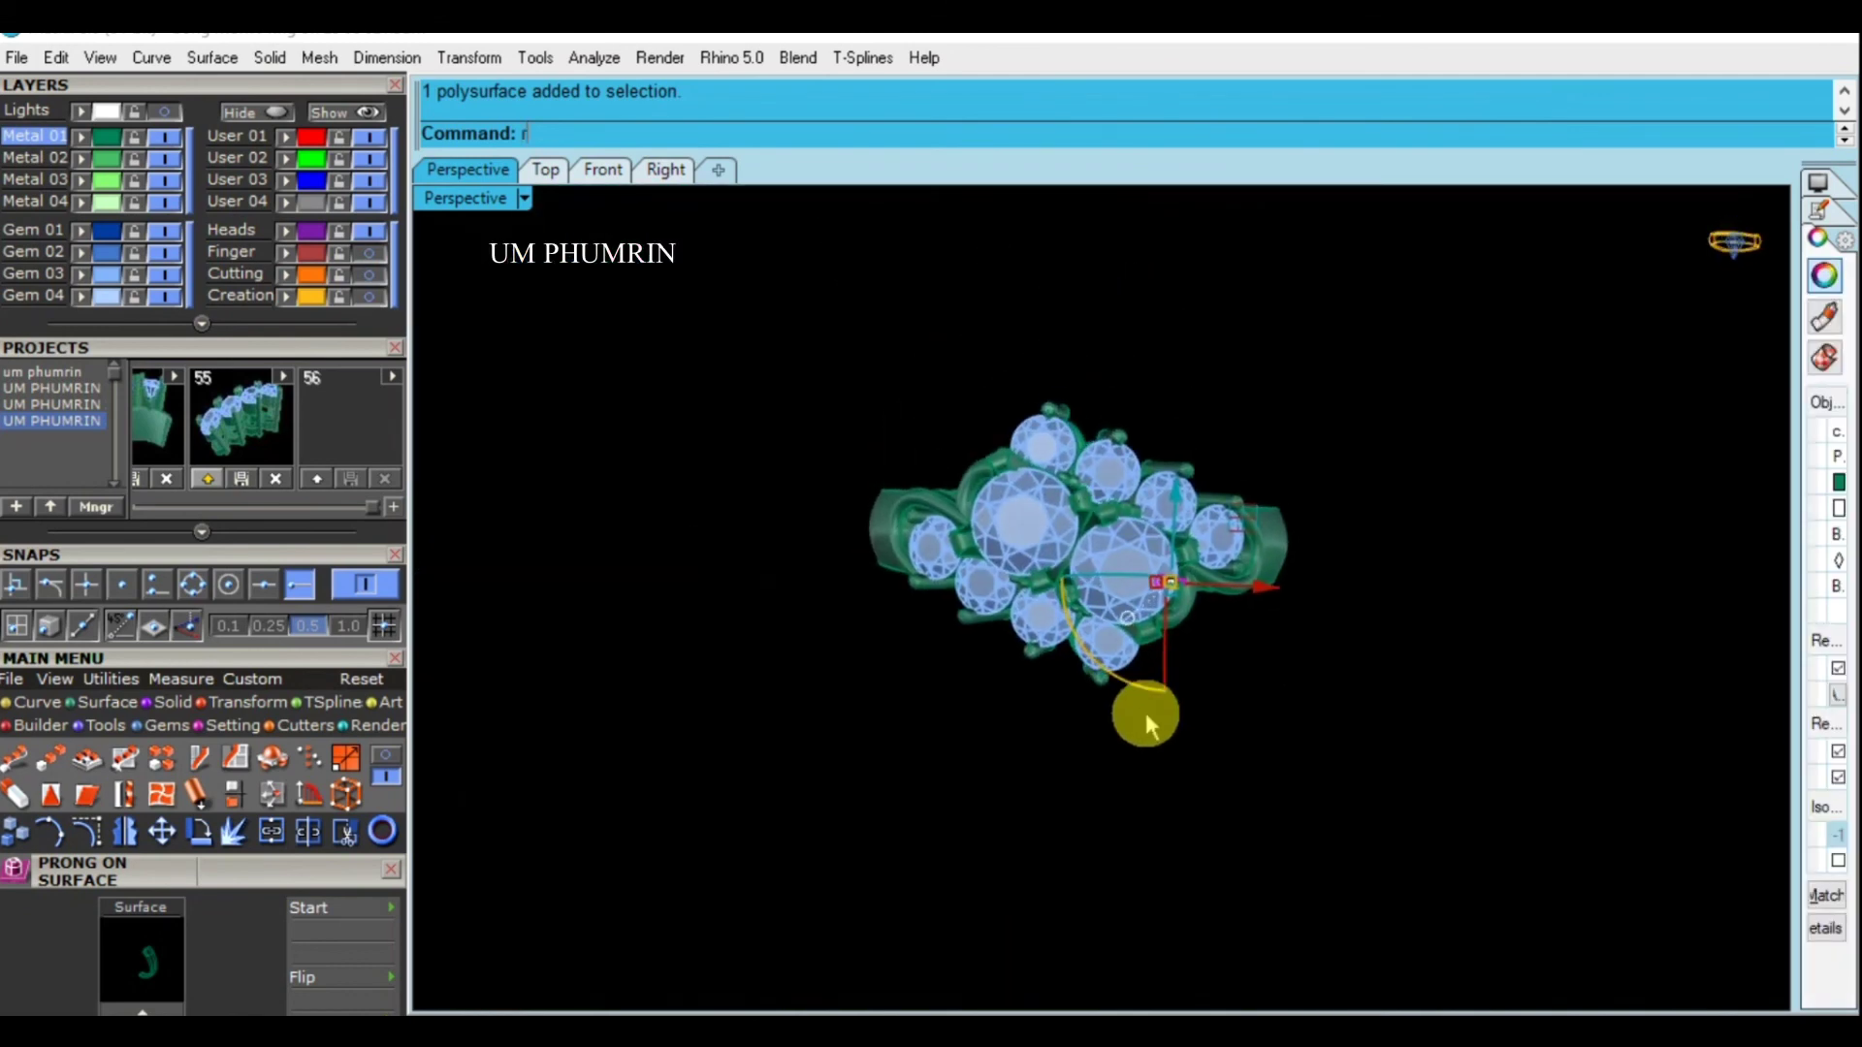
pyautogui.write('r0')
pyautogui.press('Return')
pyautogui.click(1086, 382)
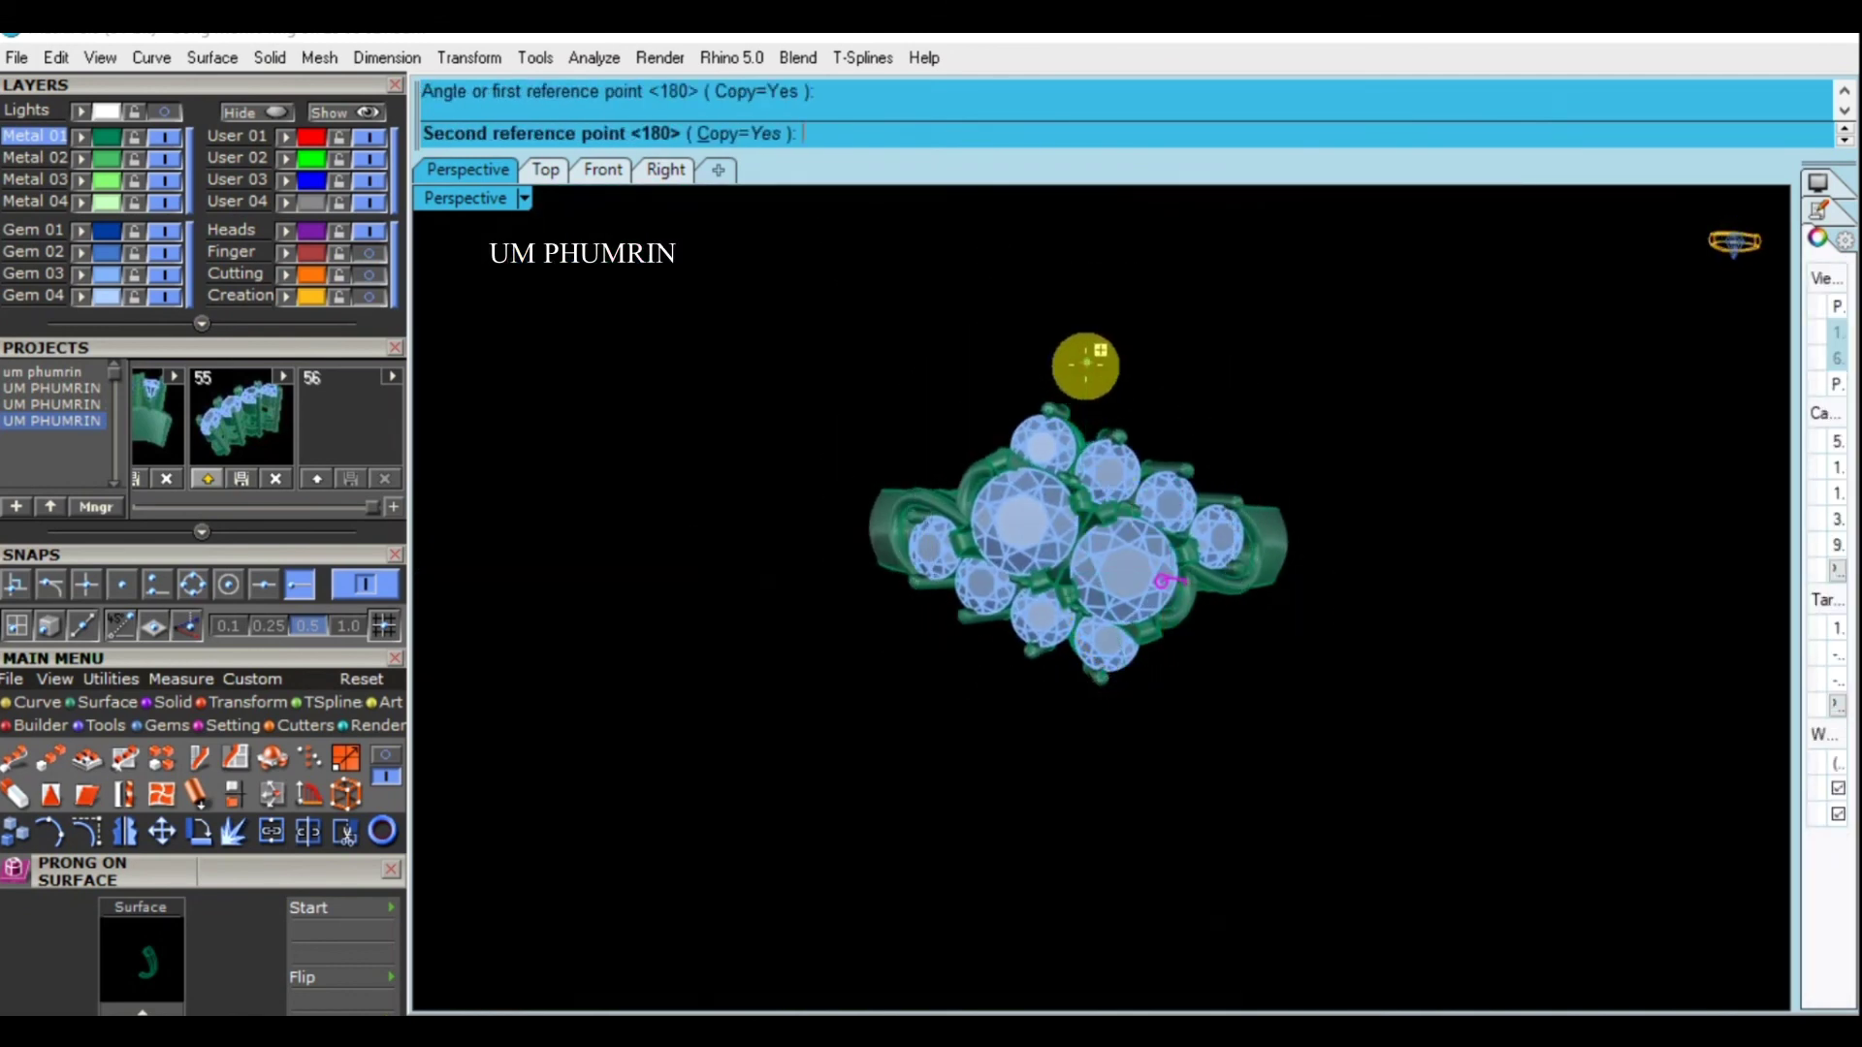
pyautogui.click(1076, 757)
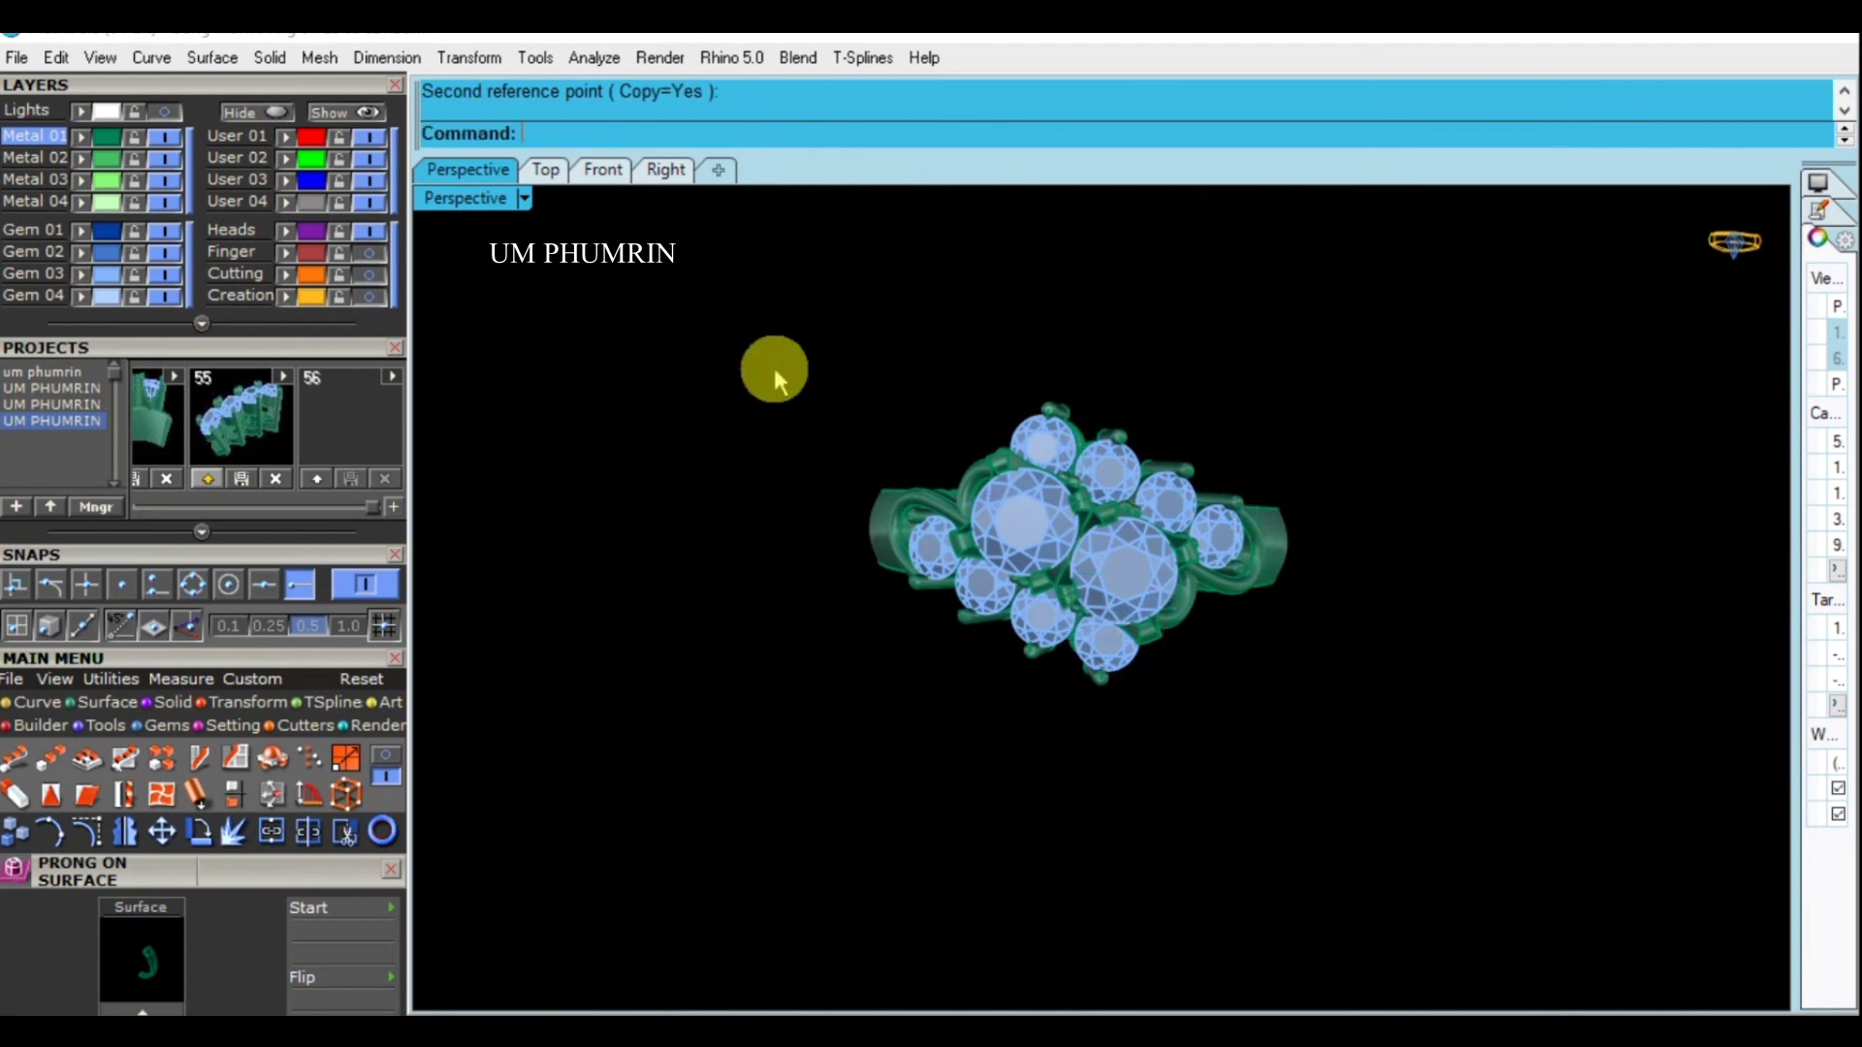
# Check both prongs from the front and perspective views, then save the file
pyautogui.moveTo(1031, 332)
pyautogui.mouseDown(button='right')
pyautogui.moveTo(1215, 501)
pyautogui.moveTo(1031, 524)
pyautogui.mouseUp(button='right')
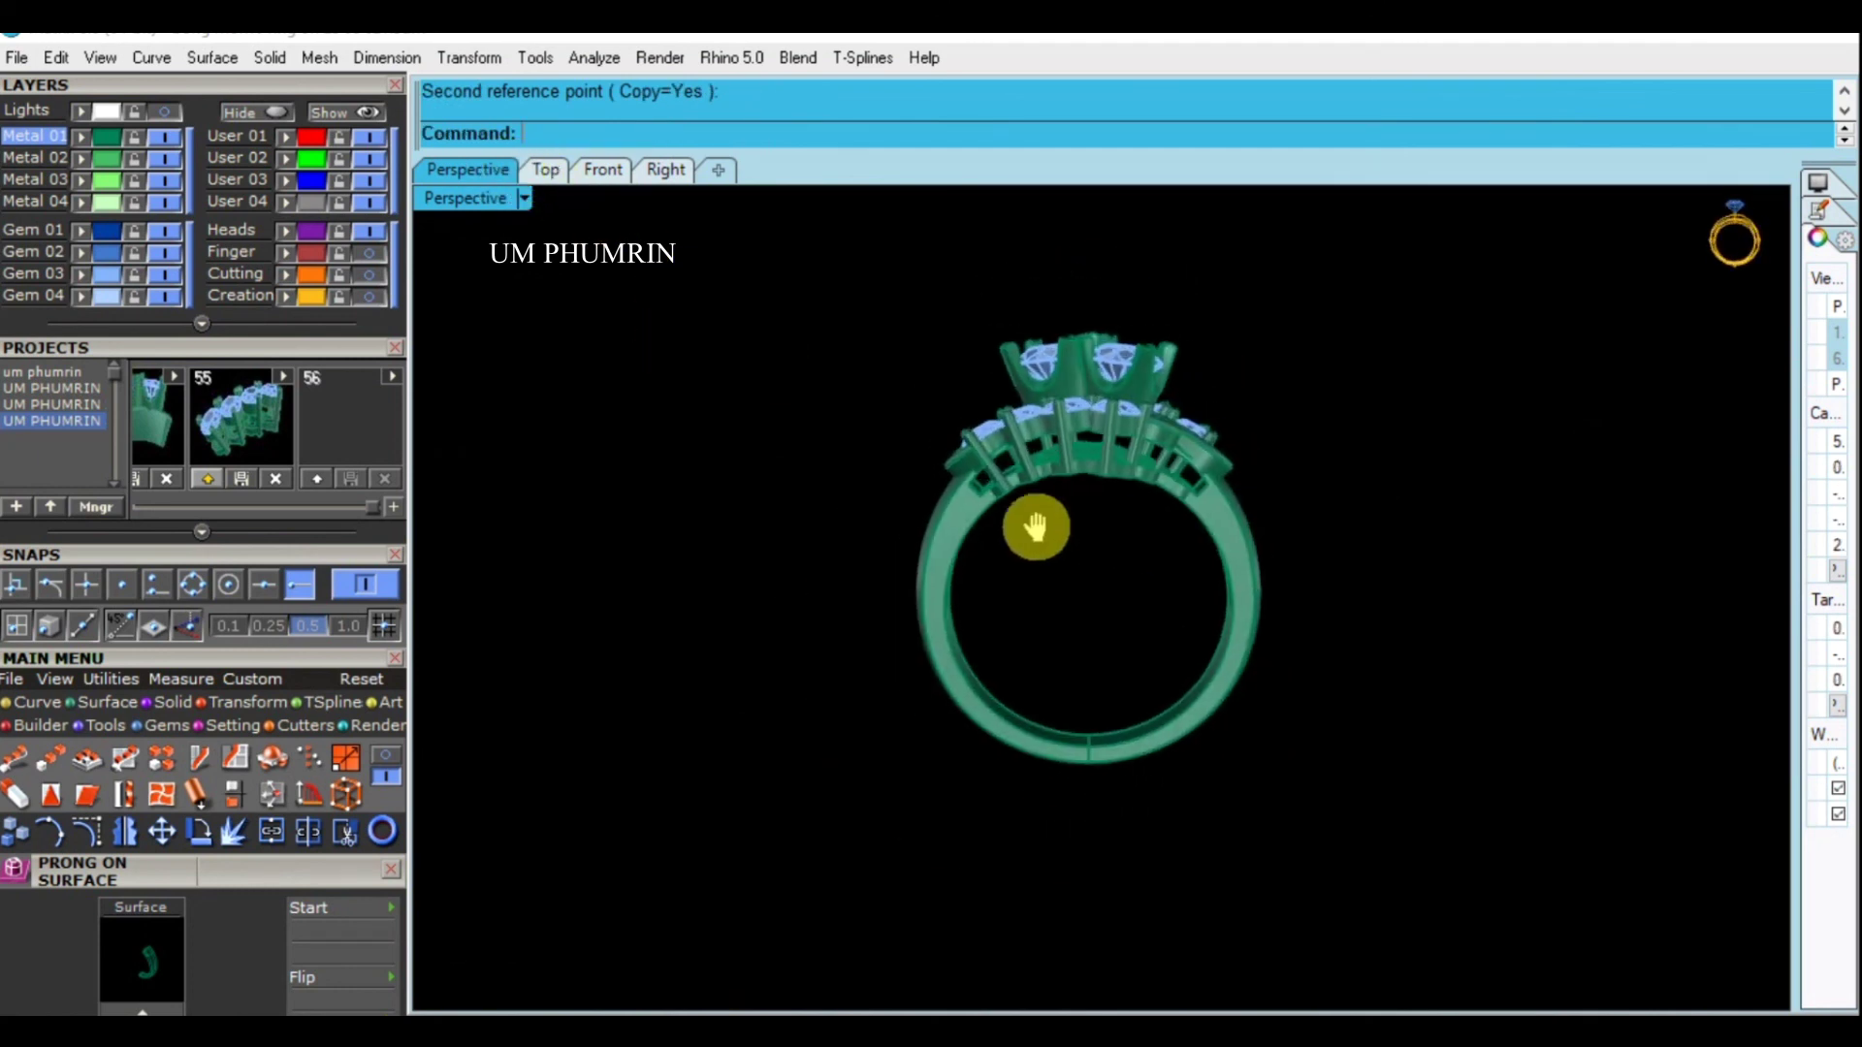
pyautogui.click(604, 179)
pyautogui.moveTo(1067, 456)
pyautogui.mouseDown(button='right')
pyautogui.moveTo(1107, 470)
pyautogui.moveTo(1122, 428)
pyautogui.moveTo(1343, 337)
pyautogui.moveTo(1252, 467)
pyautogui.moveTo(993, 607)
pyautogui.moveTo(1193, 370)
pyautogui.moveTo(1196, 549)
pyautogui.mouseUp(button='right')
pyautogui.hotkey('ctrl', 's')
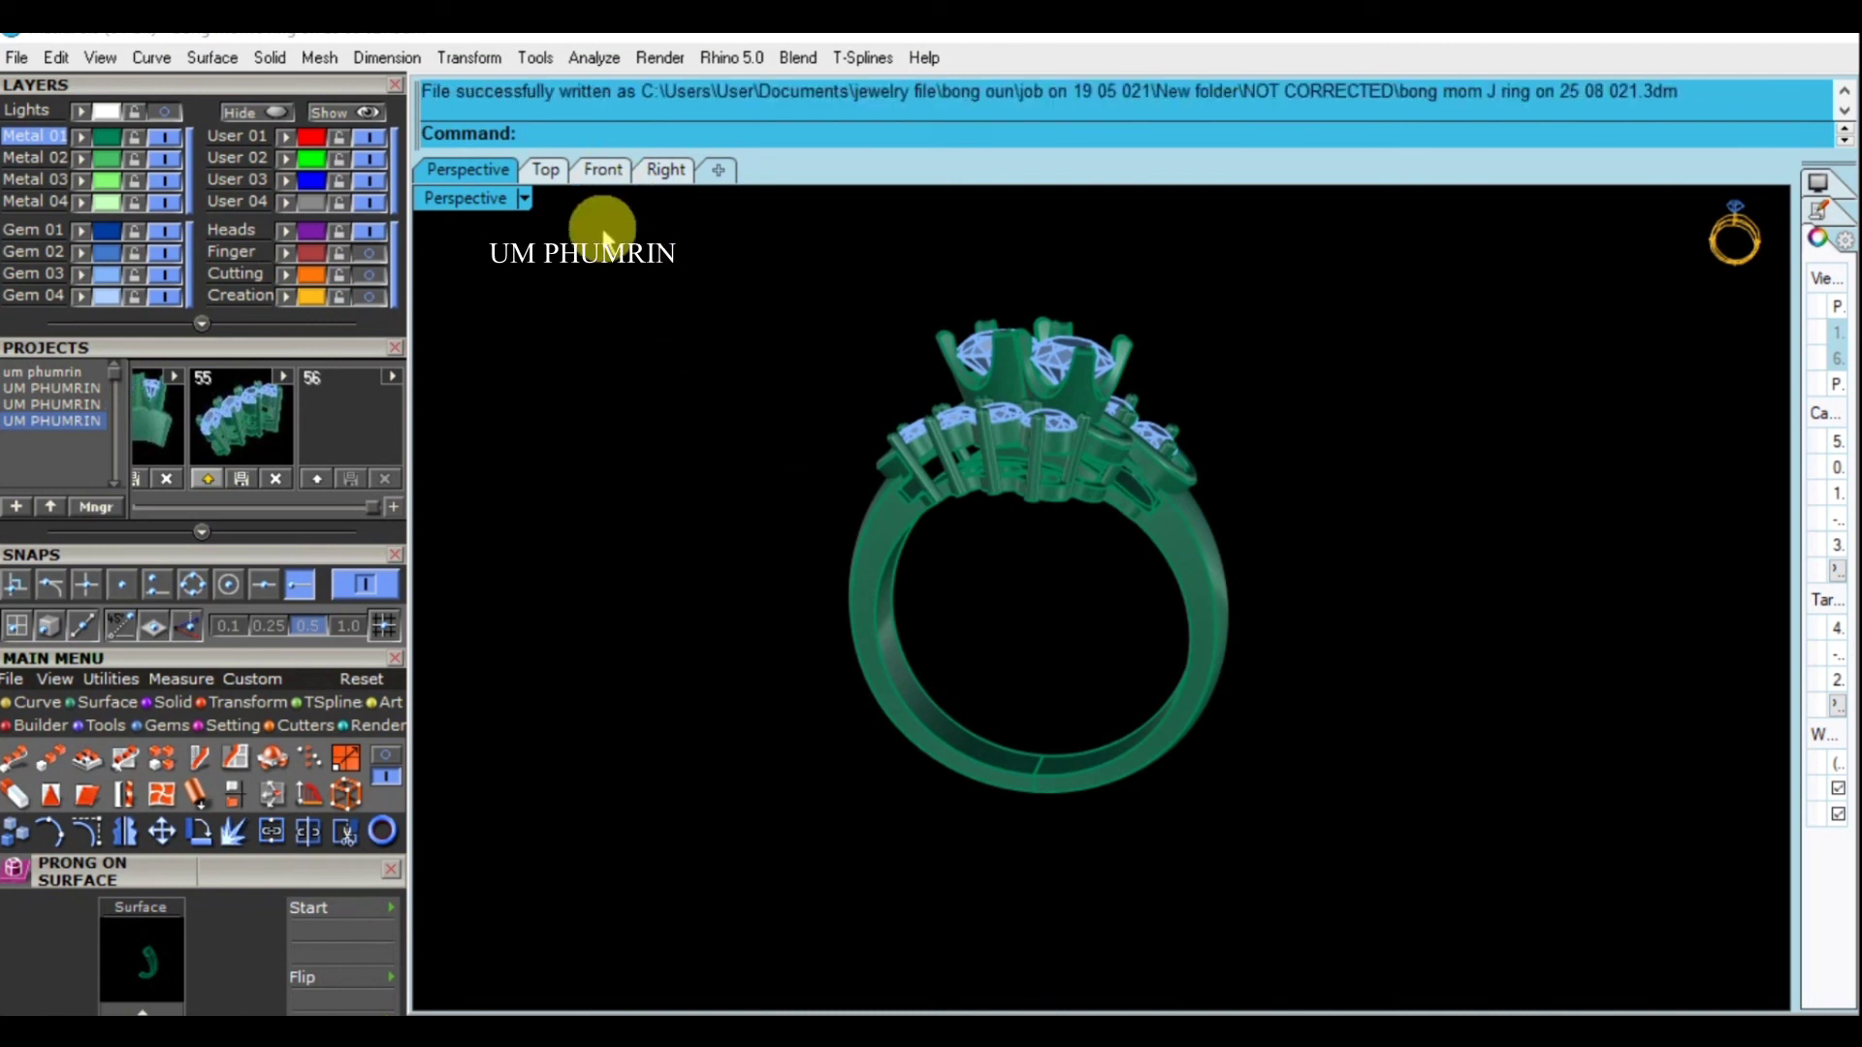
# Review the ring in the Front and Perspective views and save the file
pyautogui.click(604, 175)
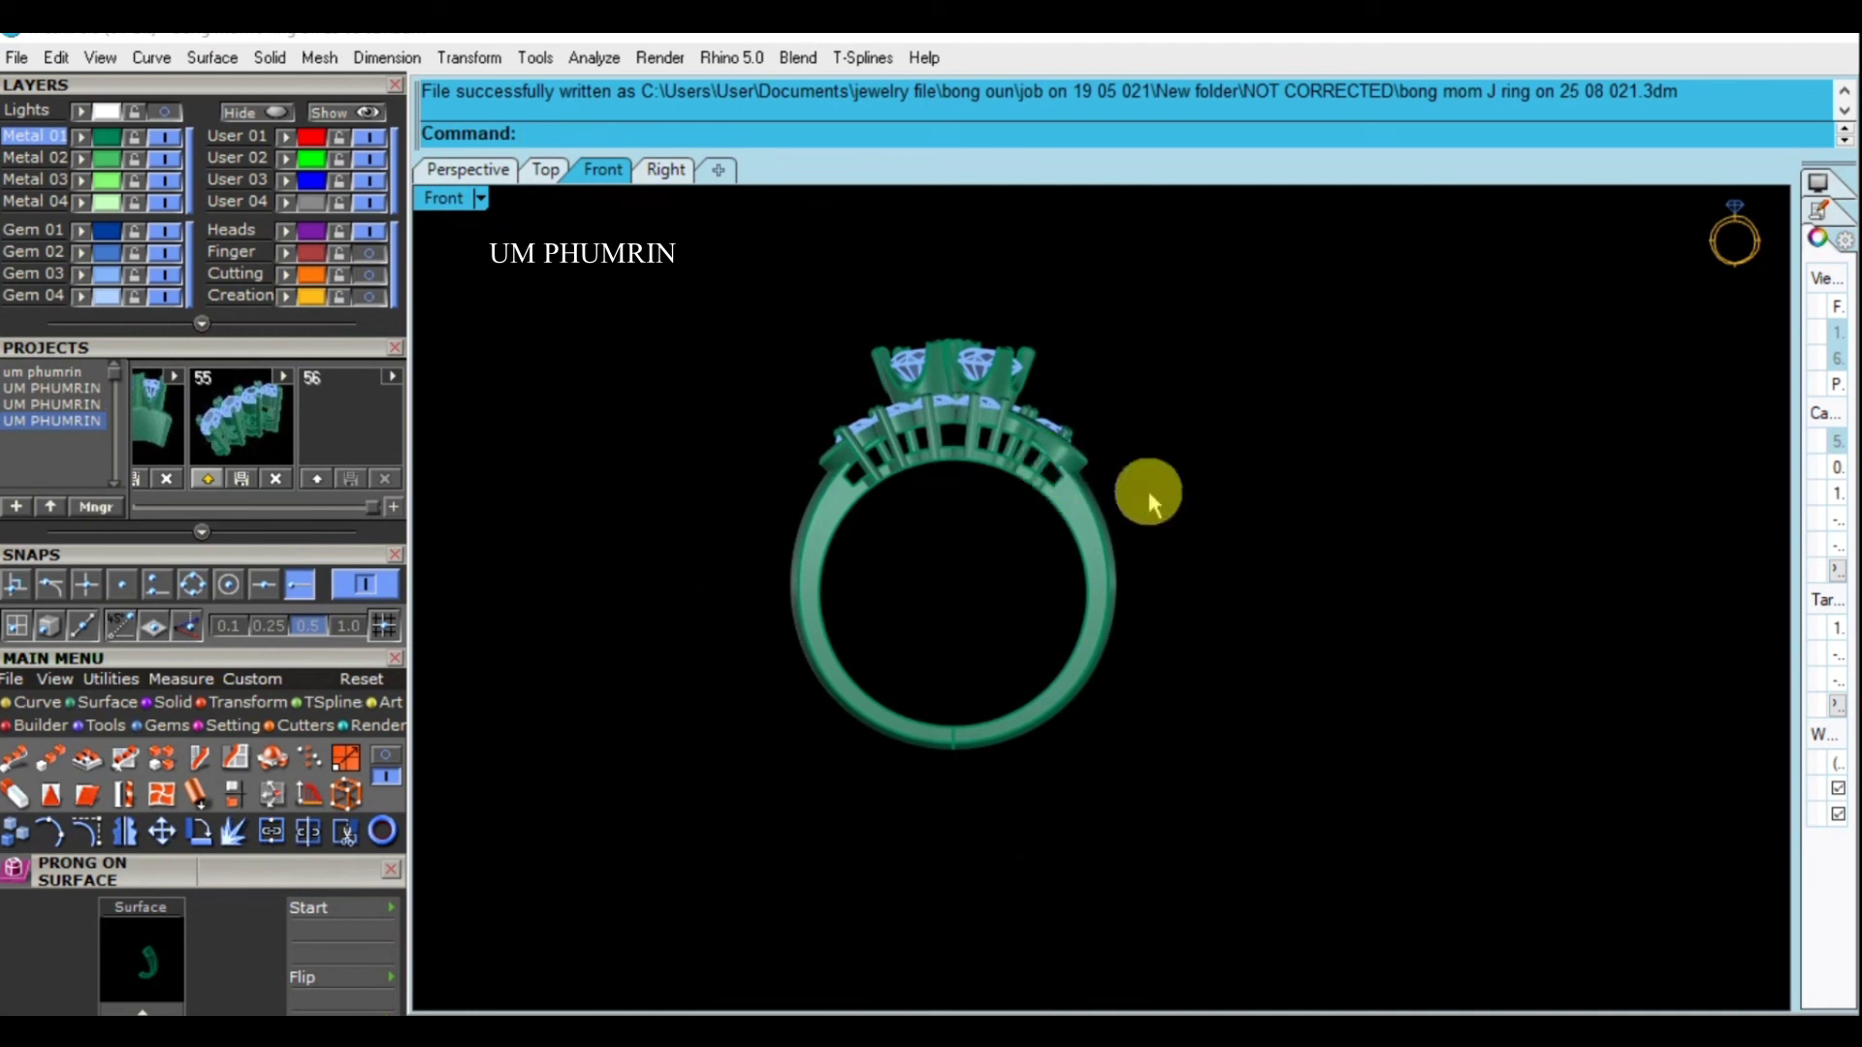
pyautogui.scroll(-2, 1163, 499)
pyautogui.click(467, 168)
pyautogui.moveTo(1113, 407)
pyautogui.mouseDown(button='right')
pyautogui.moveTo(1093, 528)
pyautogui.moveTo(847, 573)
pyautogui.moveTo(985, 578)
pyautogui.moveTo(1278, 402)
pyautogui.moveTo(1299, 324)
pyautogui.moveTo(1237, 382)
pyautogui.moveTo(1213, 368)
pyautogui.mouseUp(button='right')
pyautogui.click(603, 169)
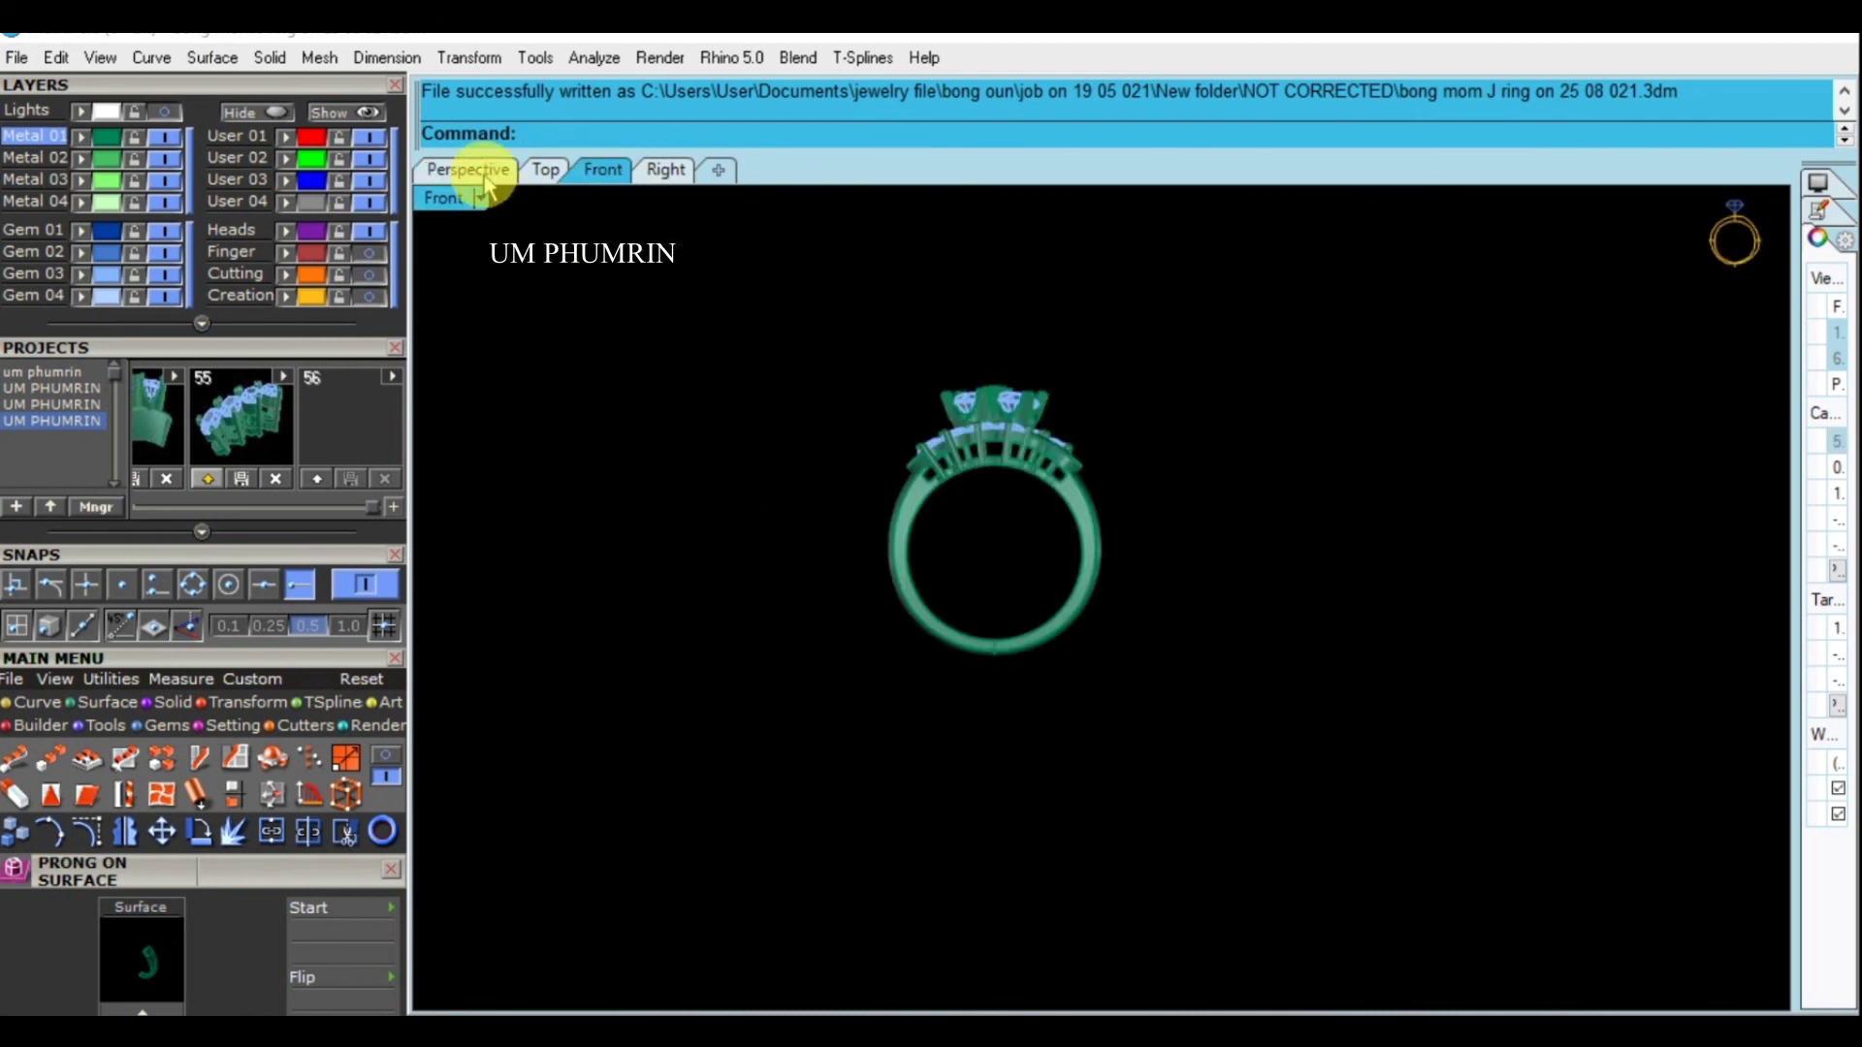
pyautogui.scroll(4, 1004, 485)
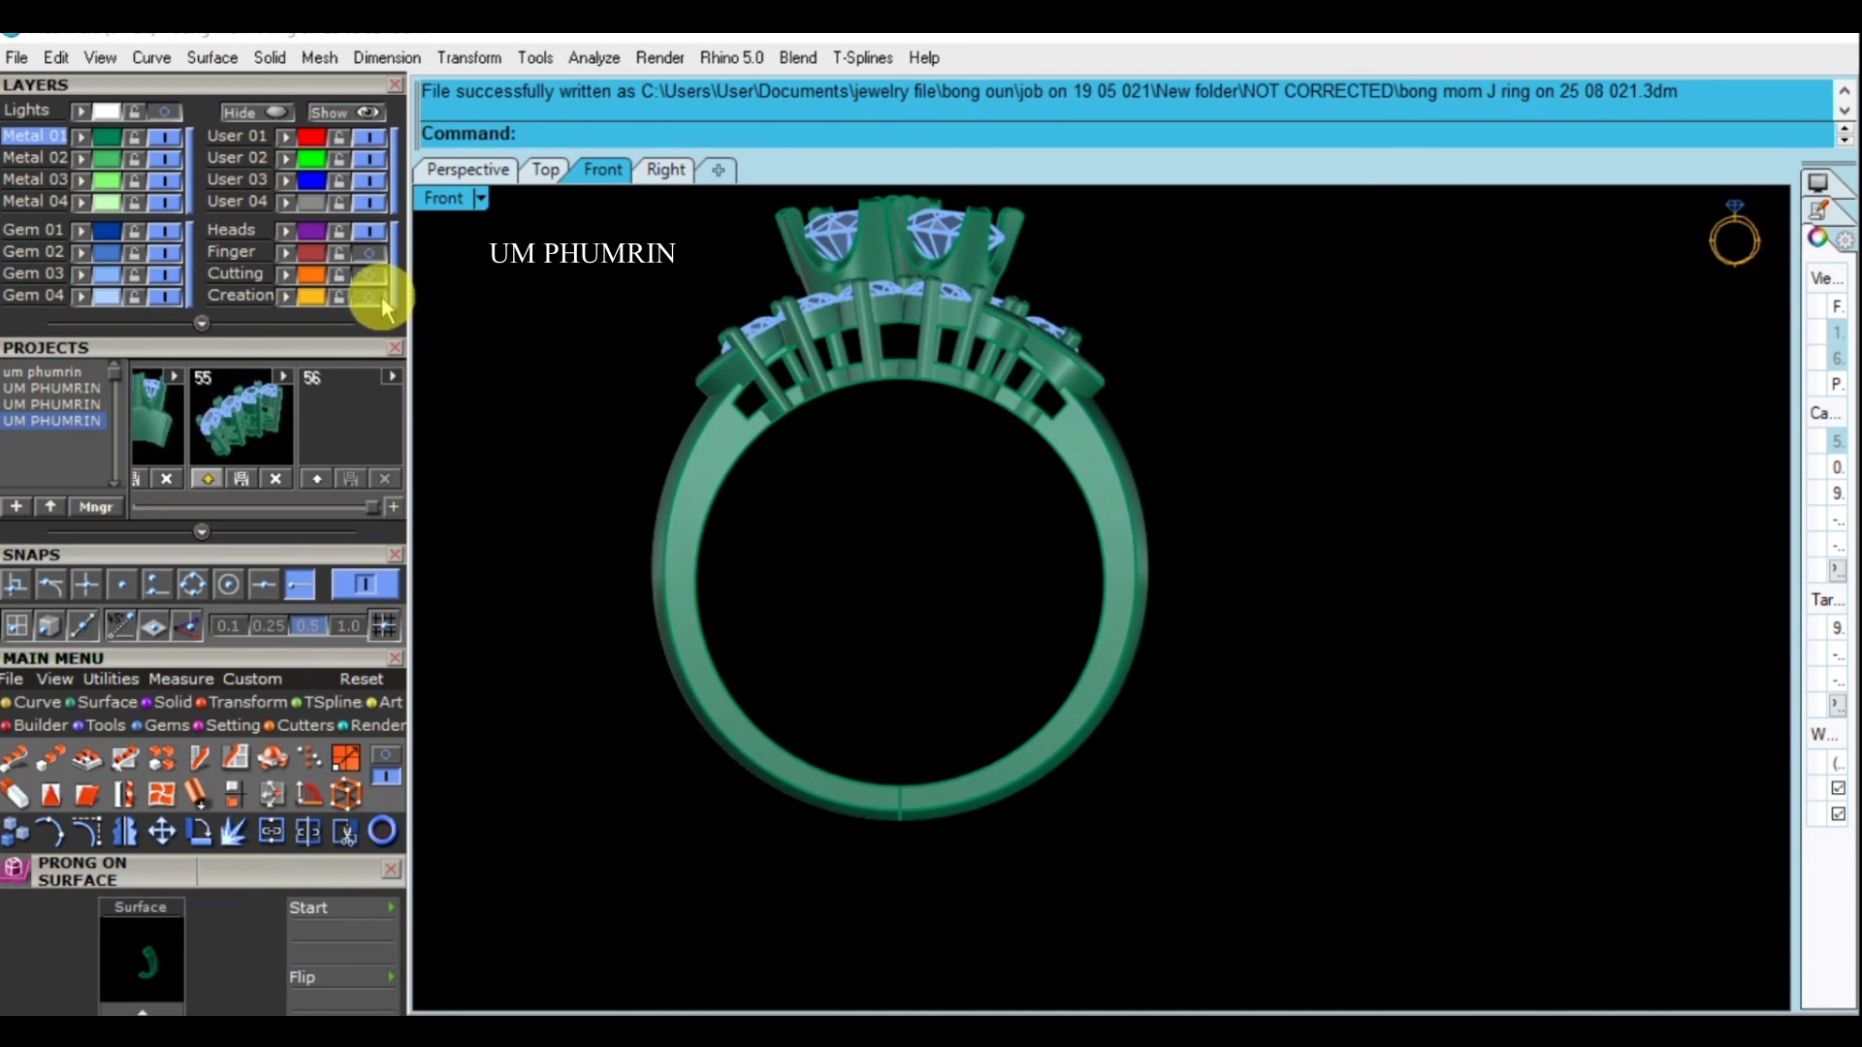
pyautogui.scroll(-2, 968, 532)
pyautogui.hotkey('ctrl', 's')
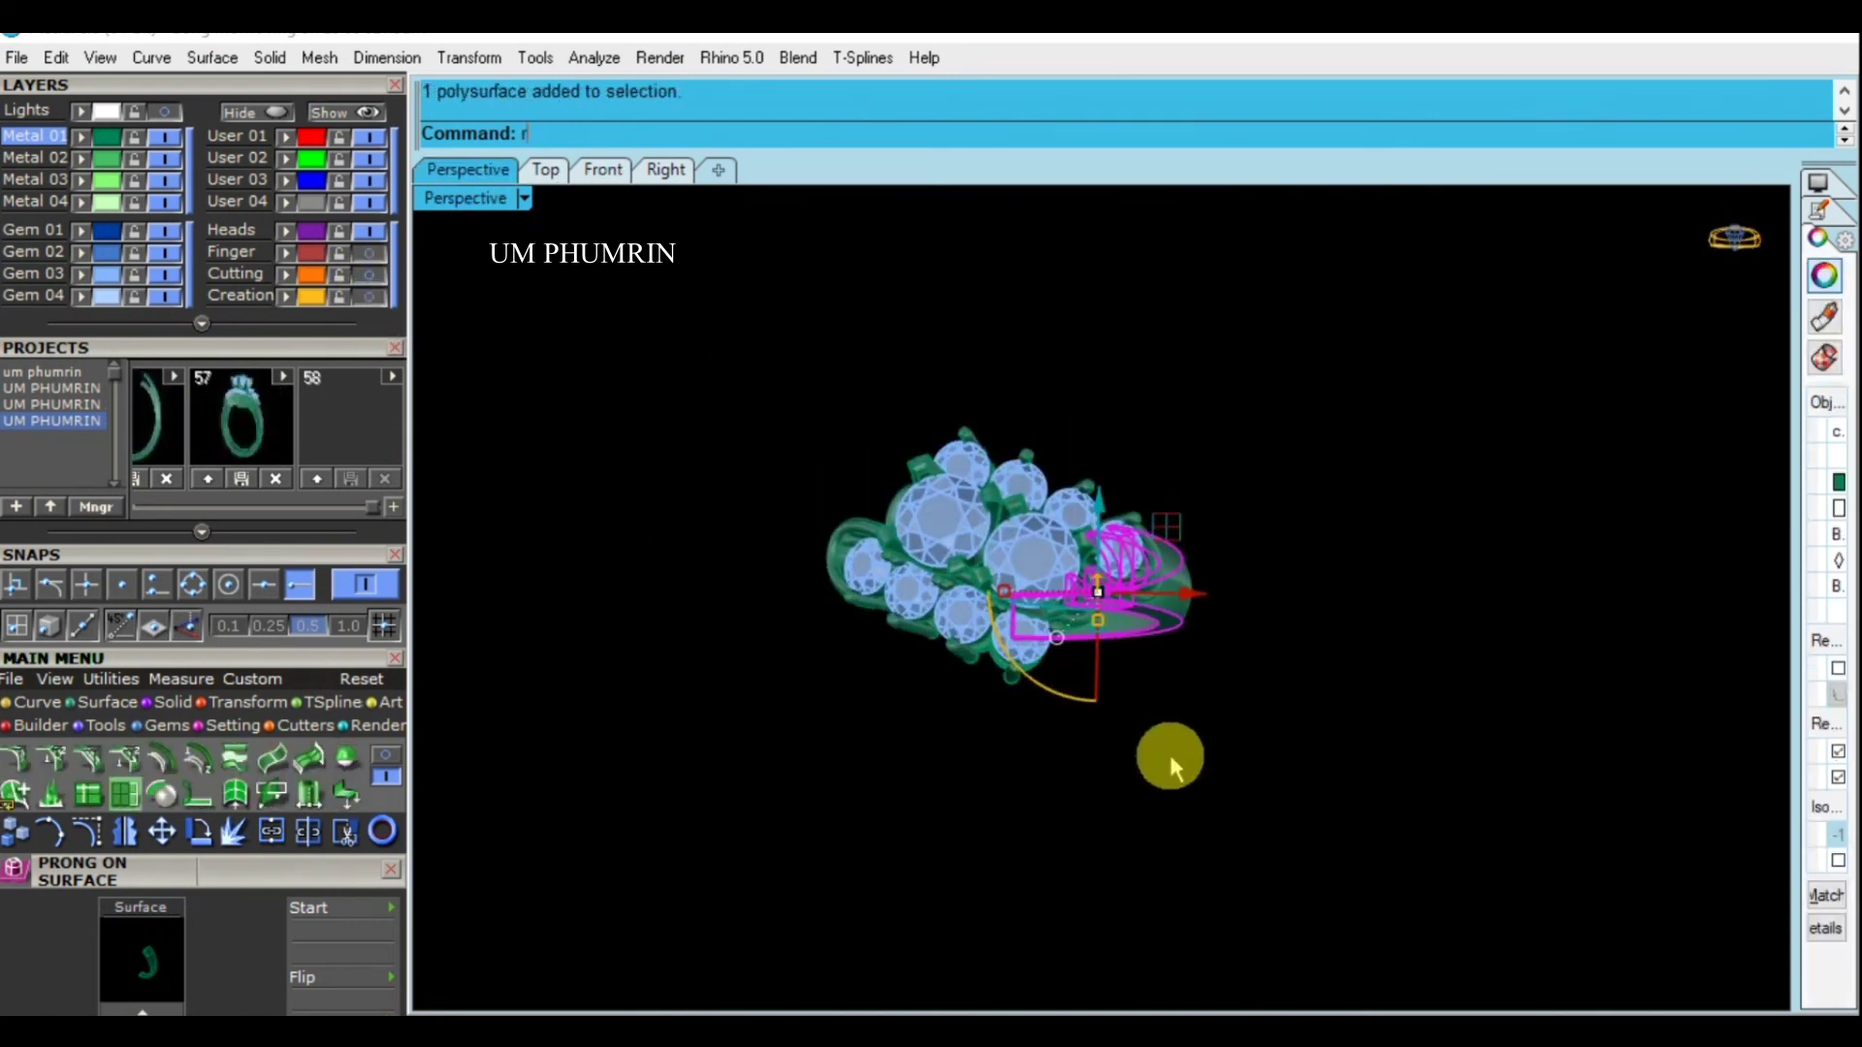
# Rotate the ring 180 degrees, then look at it from the Front view
pyautogui.write('0')
pyautogui.press('Return')
pyautogui.click(1047, 825)
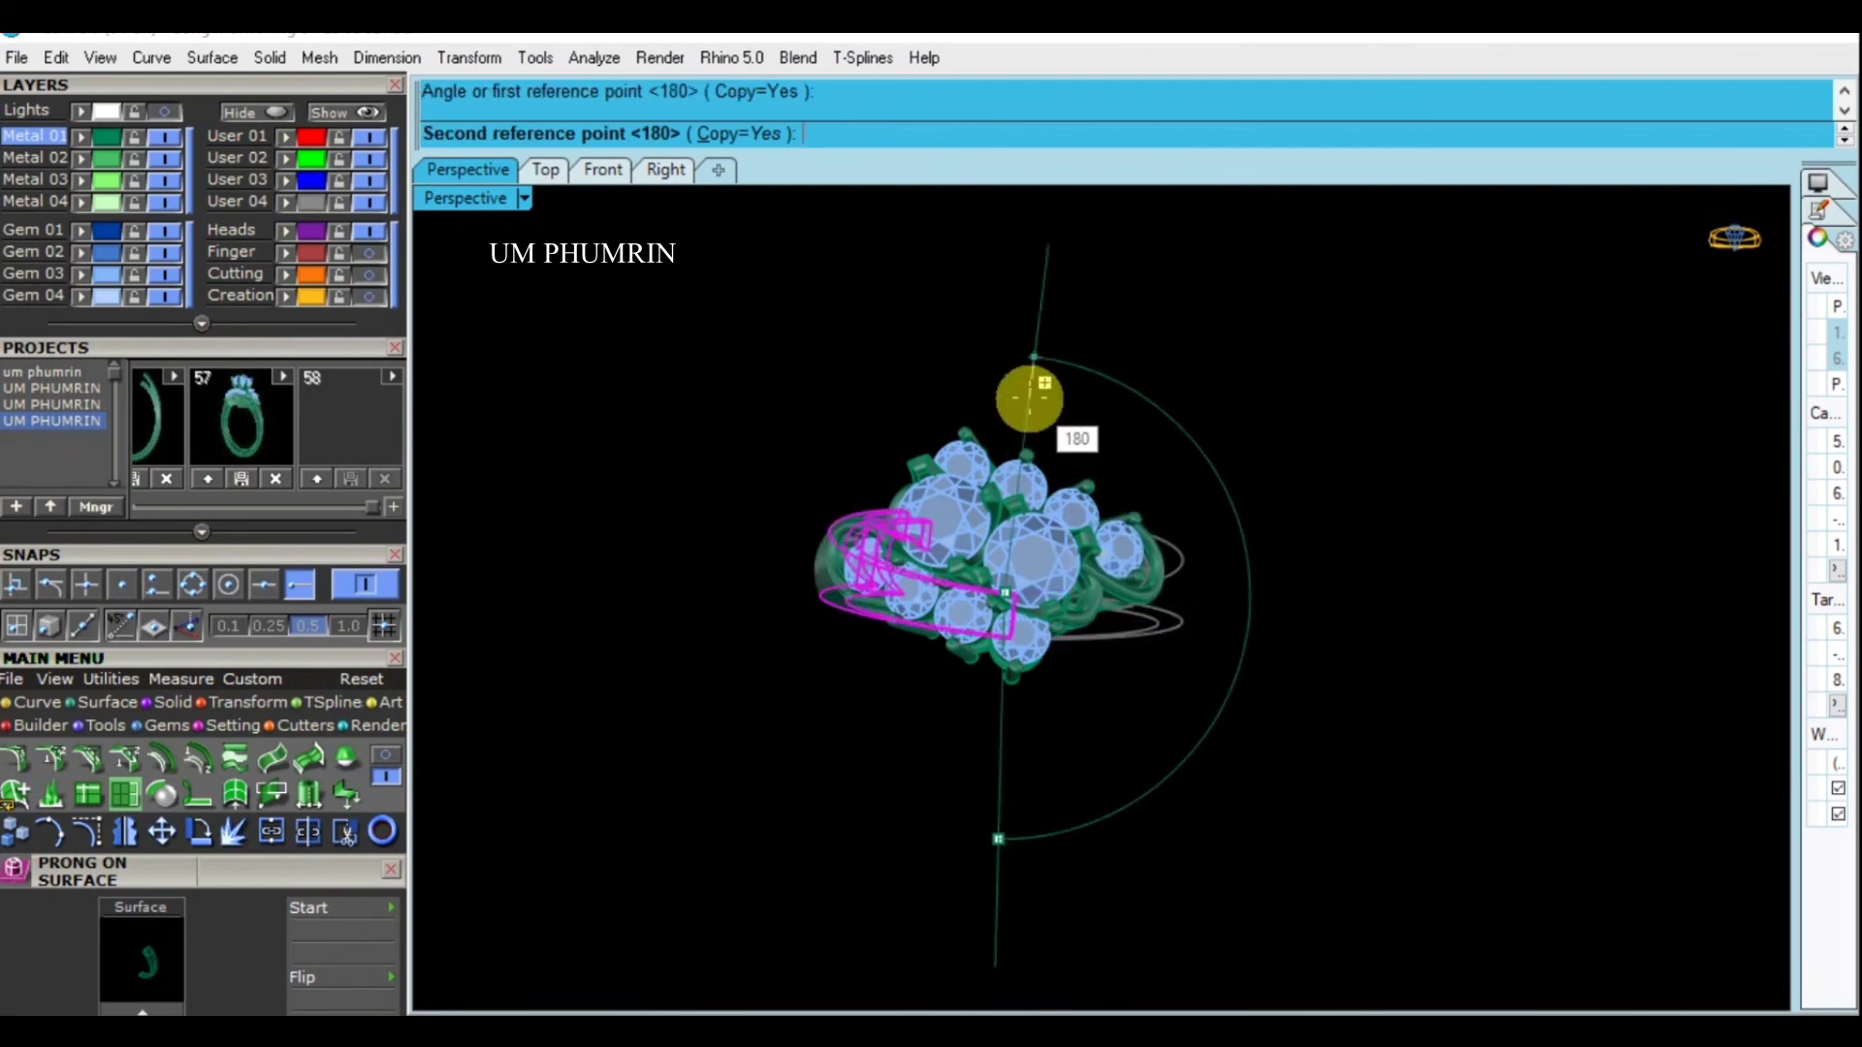
pyautogui.click(1210, 452)
pyautogui.moveTo(1210, 453)
pyautogui.mouseDown(button='right')
pyautogui.moveTo(931, 595)
pyautogui.moveTo(1232, 553)
pyautogui.moveTo(1072, 615)
pyautogui.moveTo(1155, 523)
pyautogui.moveTo(1096, 620)
pyautogui.mouseUp(button='right')
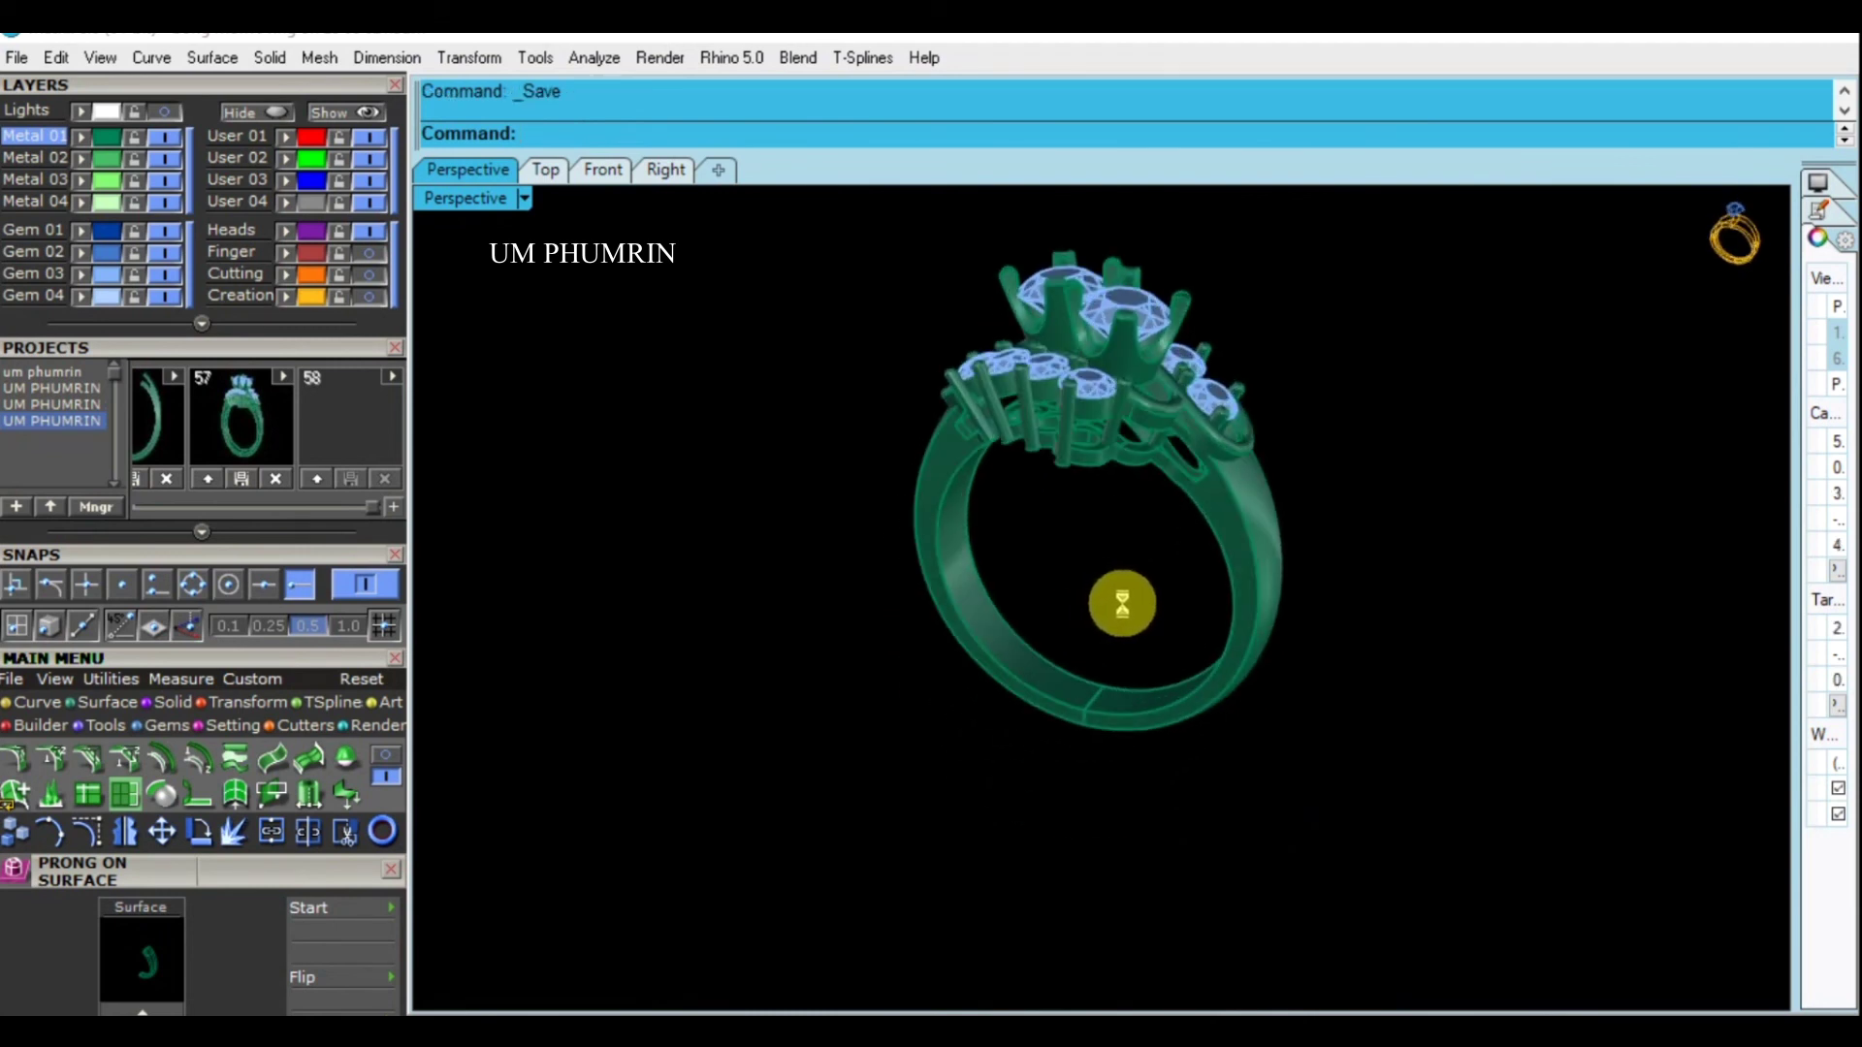
pyautogui.moveTo(1126, 586)
pyautogui.mouseDown(button='right')
pyautogui.moveTo(980, 544)
pyautogui.moveTo(1047, 528)
pyautogui.moveTo(1305, 538)
pyautogui.moveTo(1163, 486)
pyautogui.mouseUp(button='right')
pyautogui.click(603, 169)
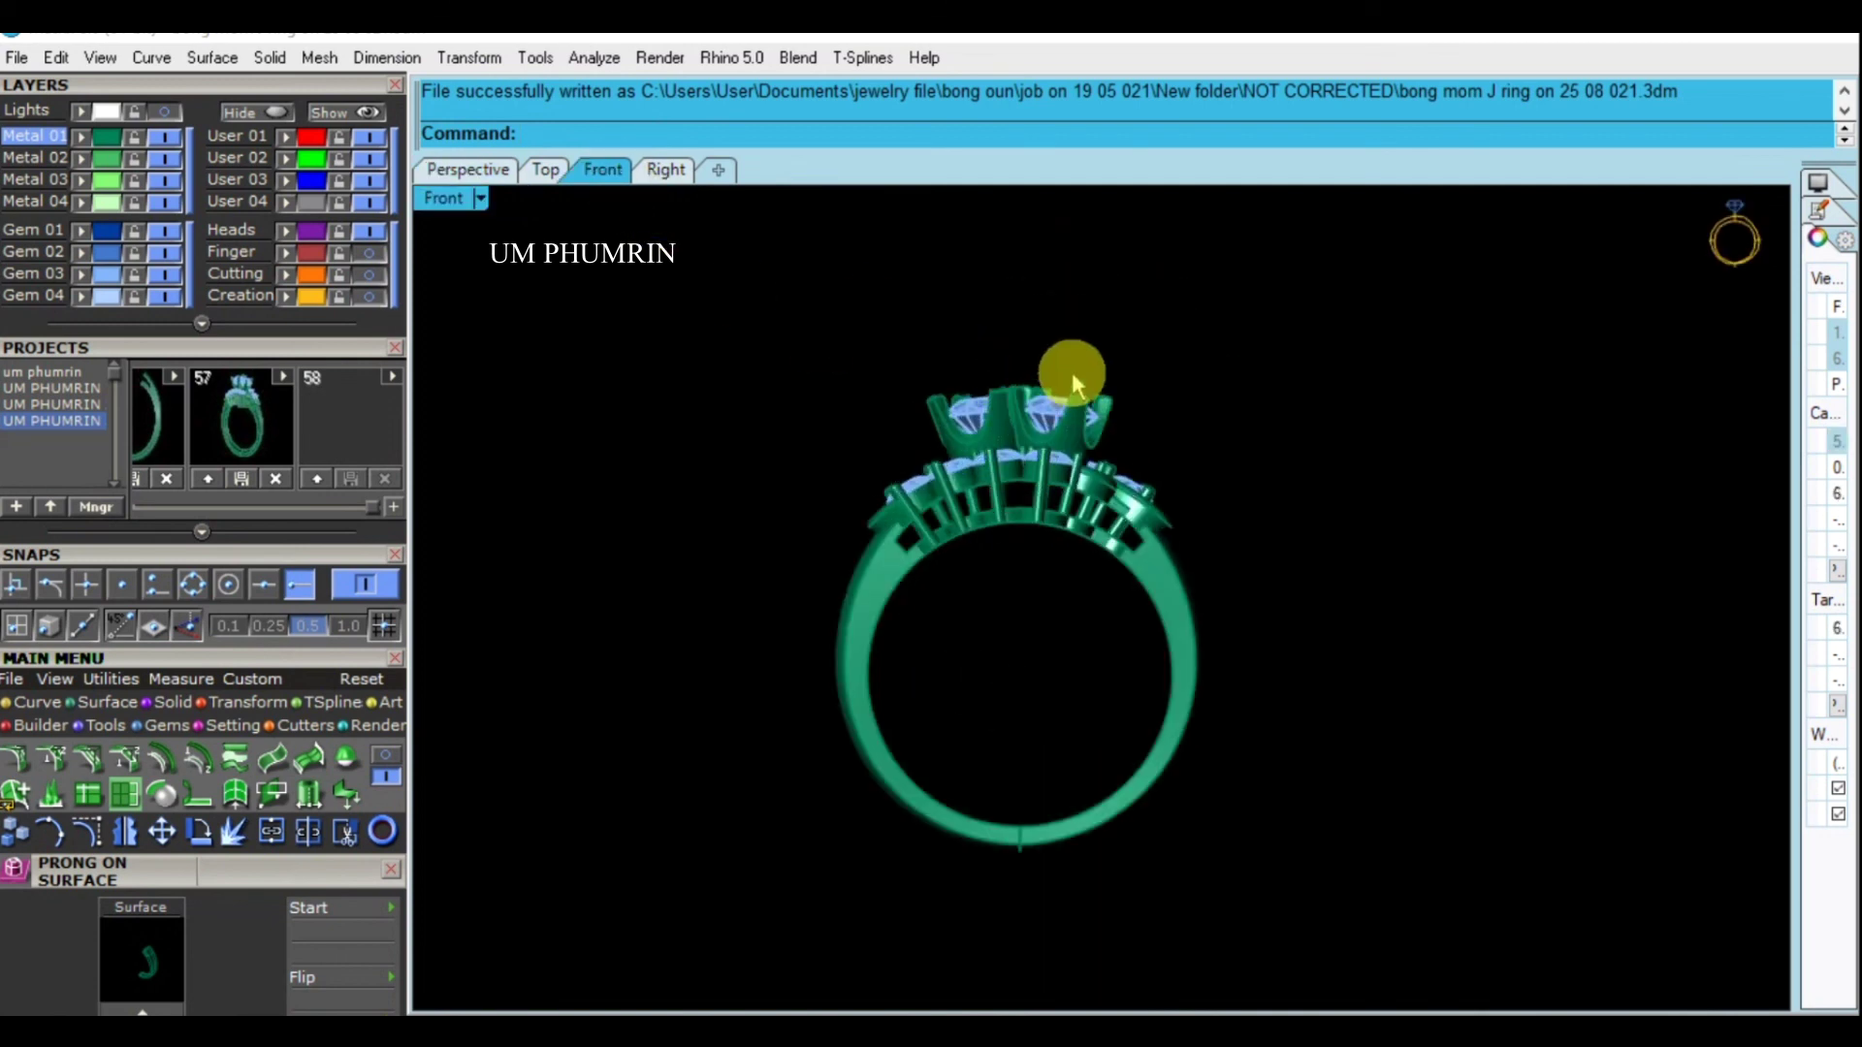
# Select the right centre gem and adjust its placement with Gem Positioner
pyautogui.scroll(2, 1072, 383)
pyautogui.moveTo(1180, 333); pyautogui.dragTo(823, 408)
pyautogui.scroll(3, 998, 366)
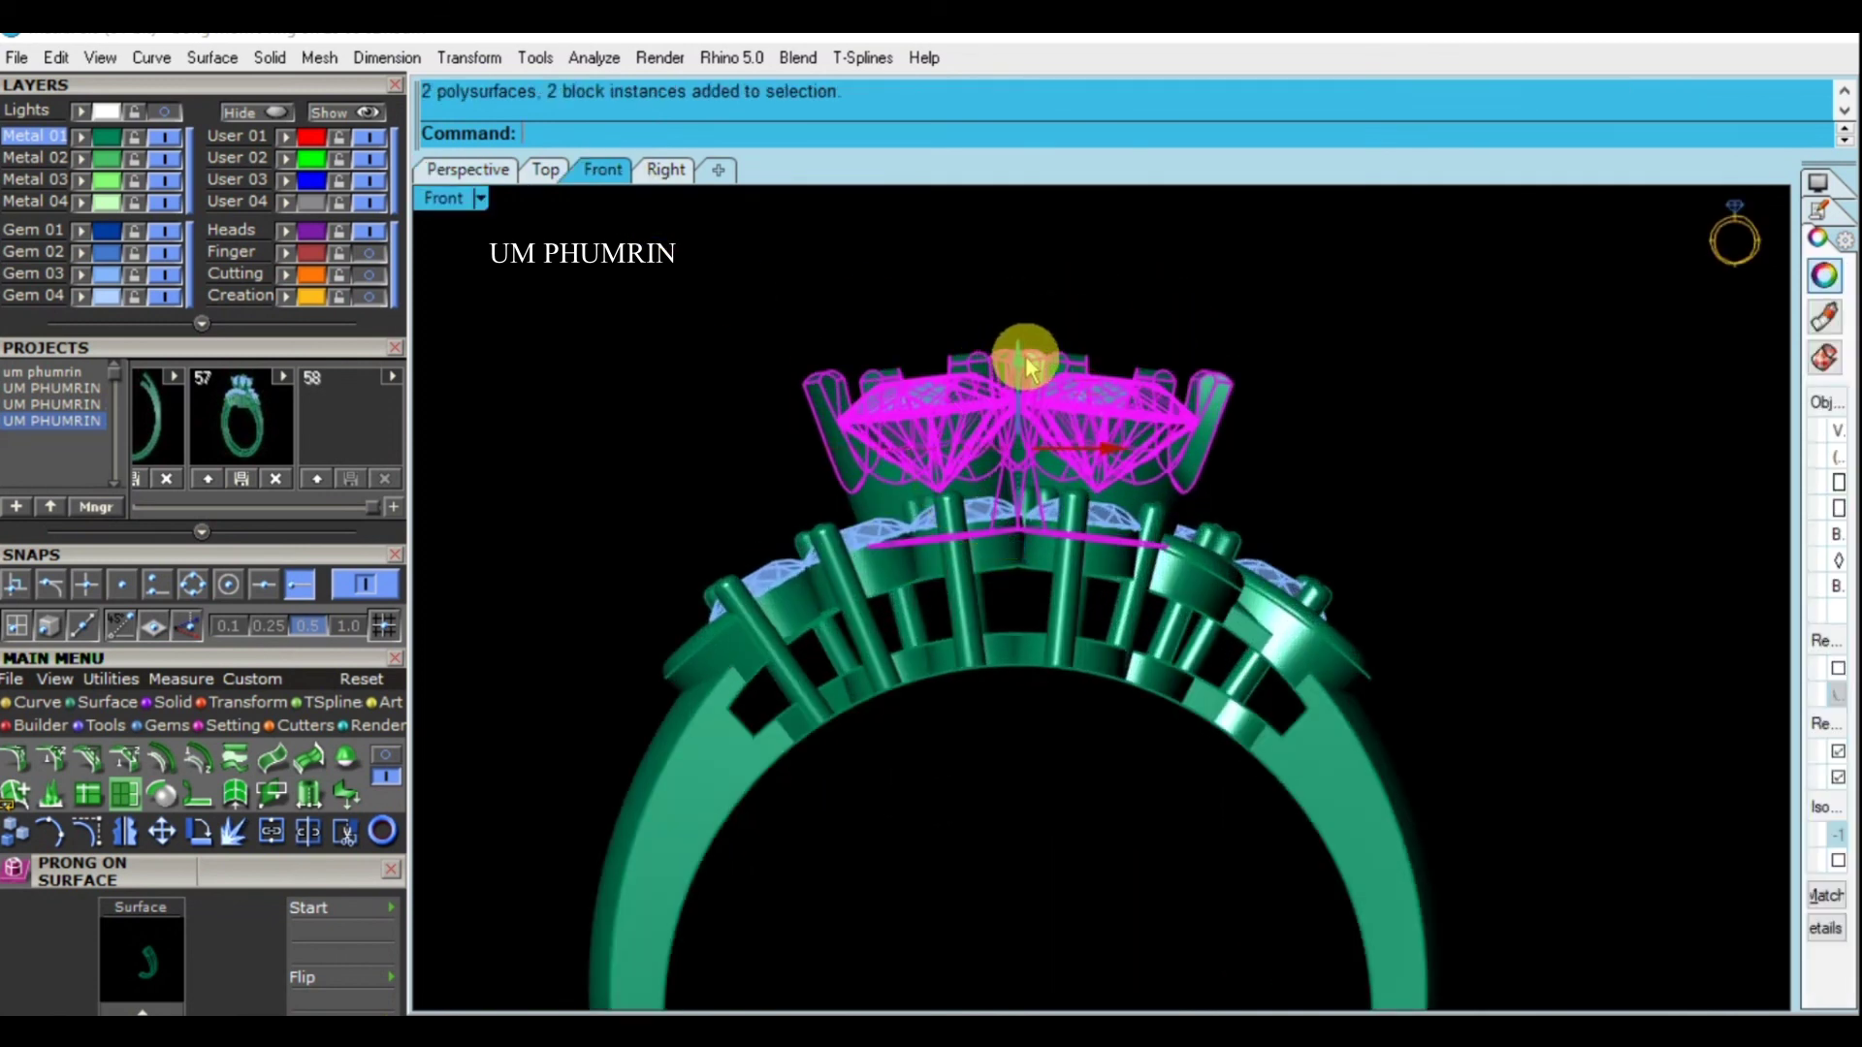
pyautogui.click(1164, 291)
pyautogui.scroll(-2, 1125, 330)
pyautogui.click(1096, 384)
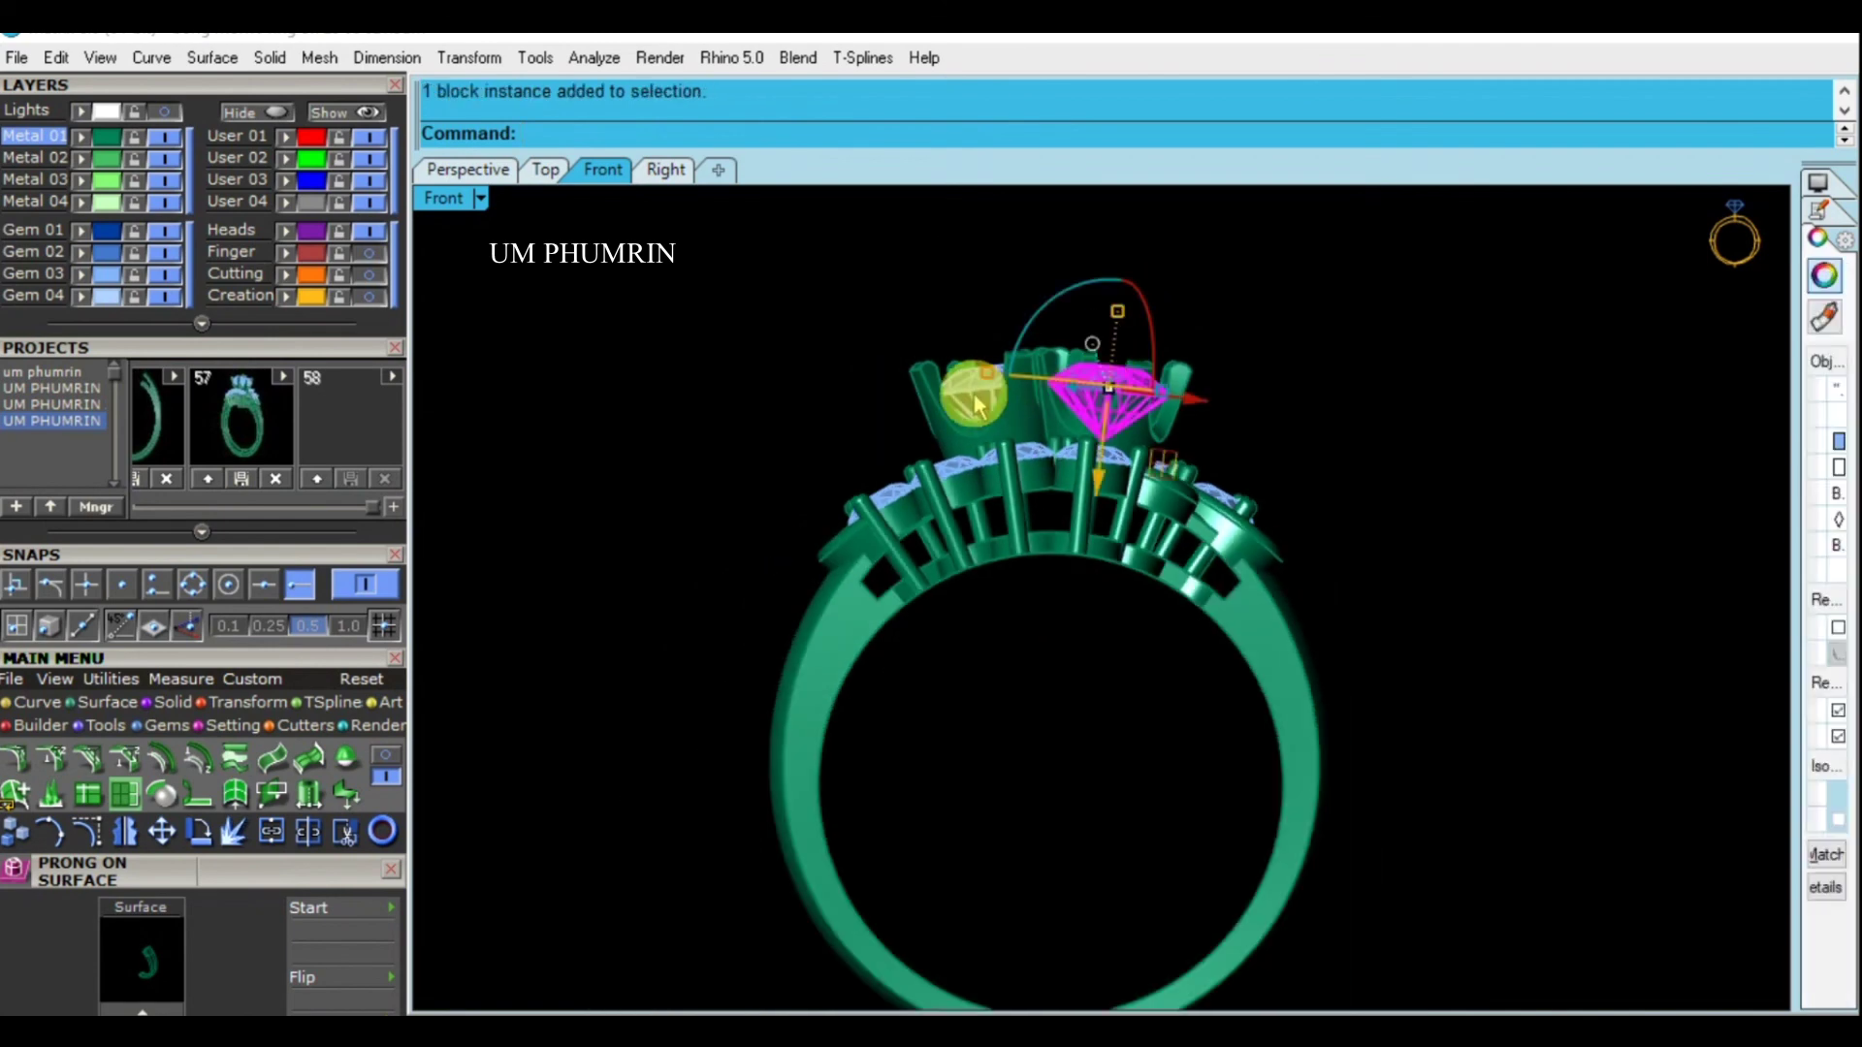
pyautogui.scroll(2, 1081, 388)
pyautogui.write('gp')
pyautogui.press('Return')
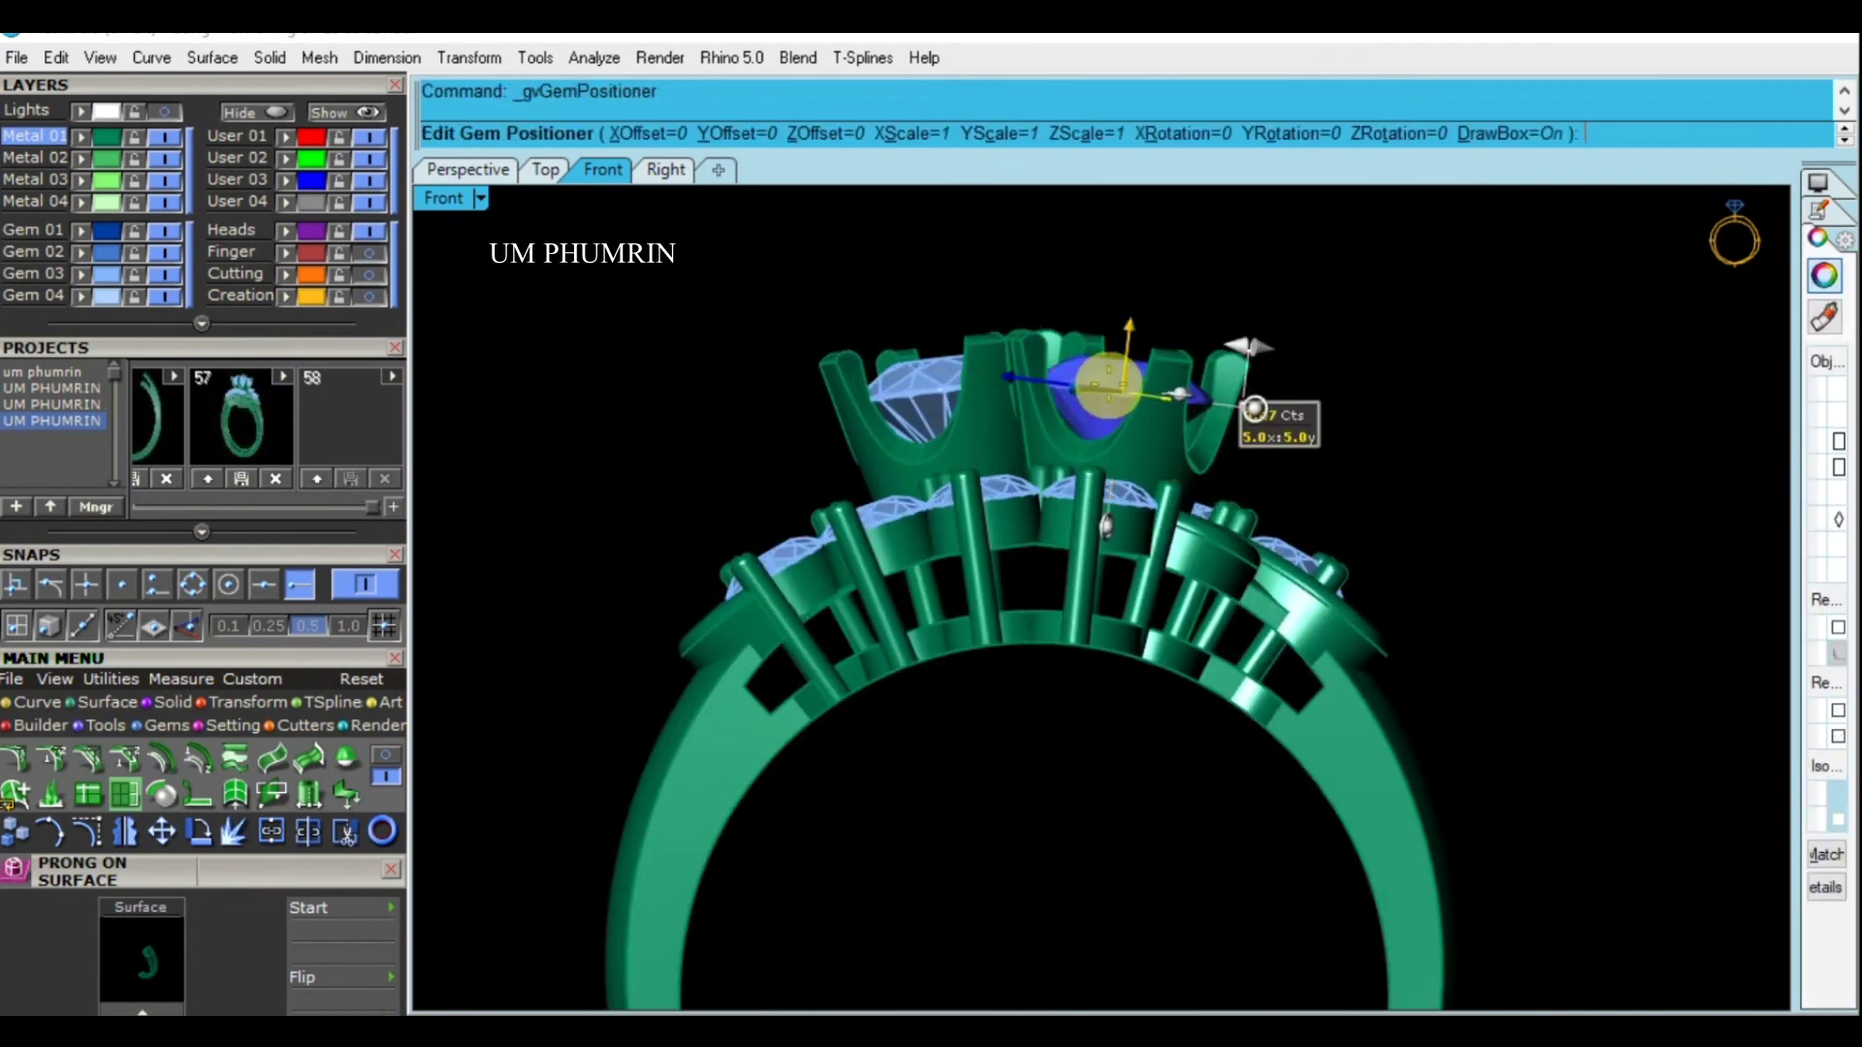
pyautogui.scroll(2, 1254, 410)
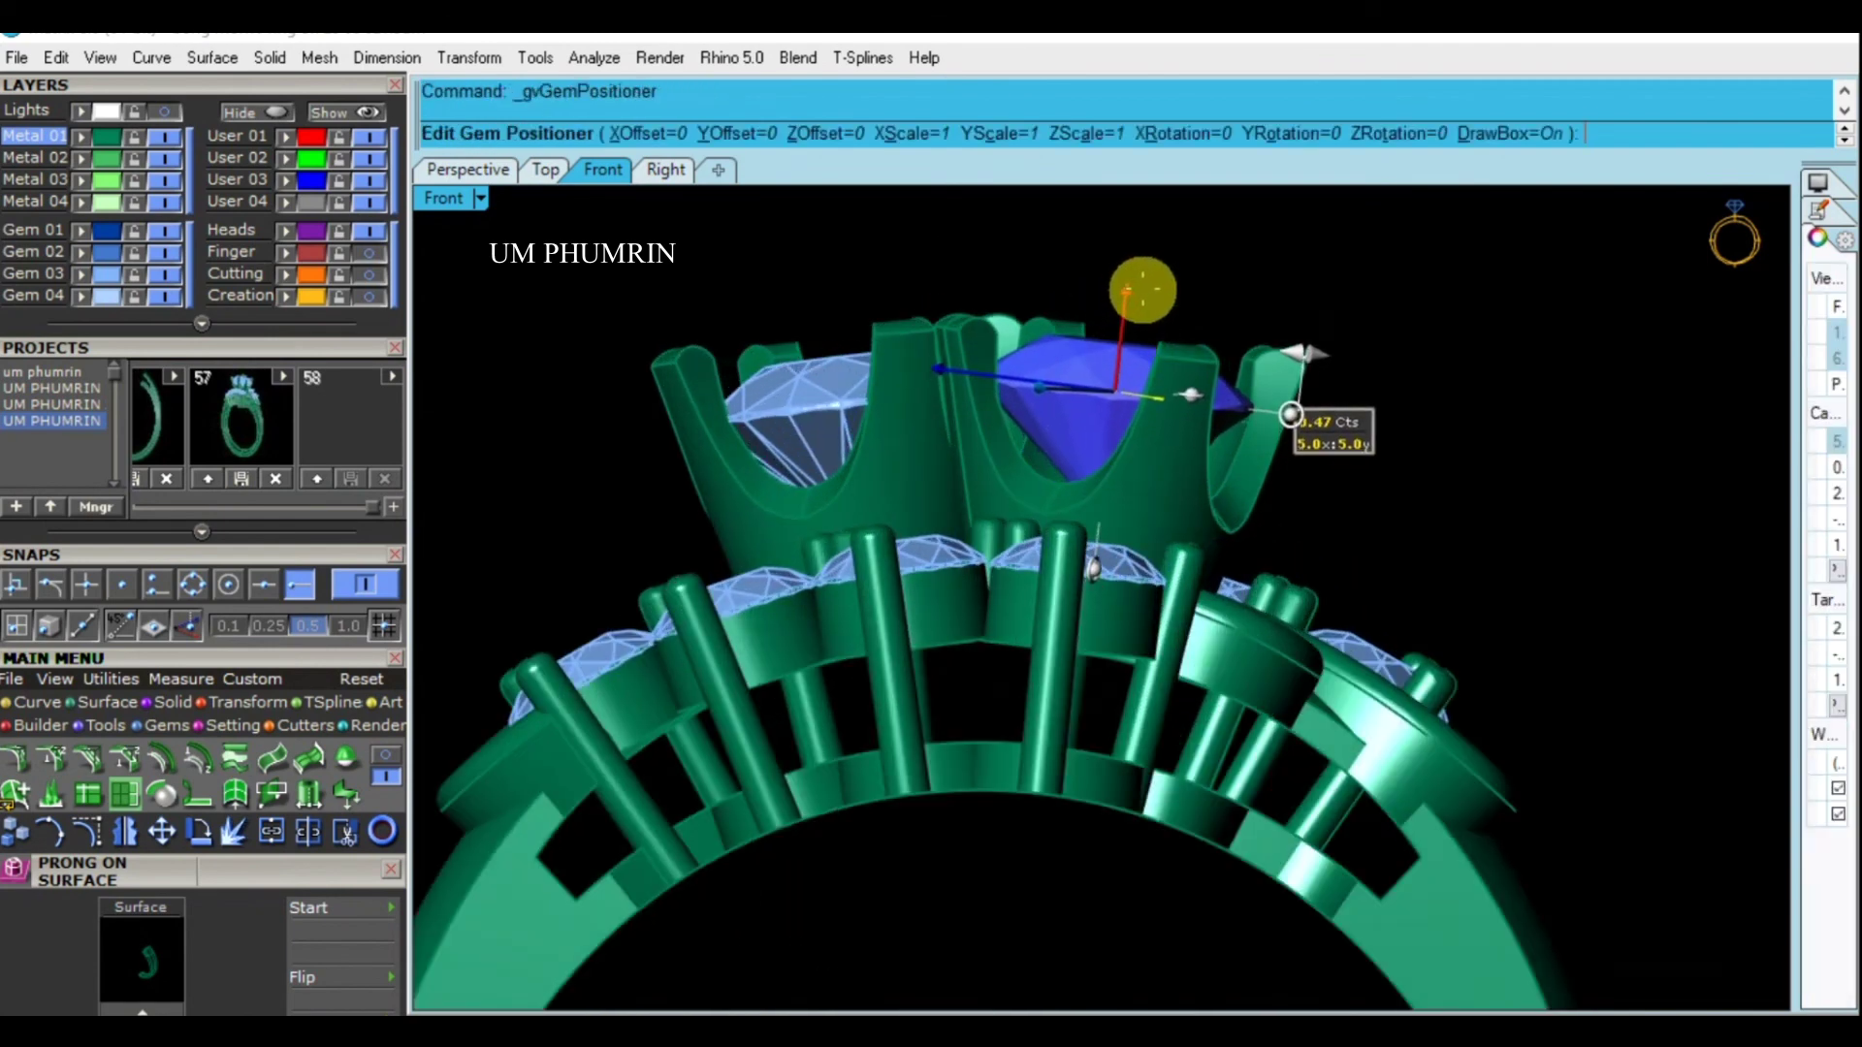
pyautogui.press('Return')
# Delete the left centre gem, save the ring, and orbit to view its top
pyautogui.click(825, 417)
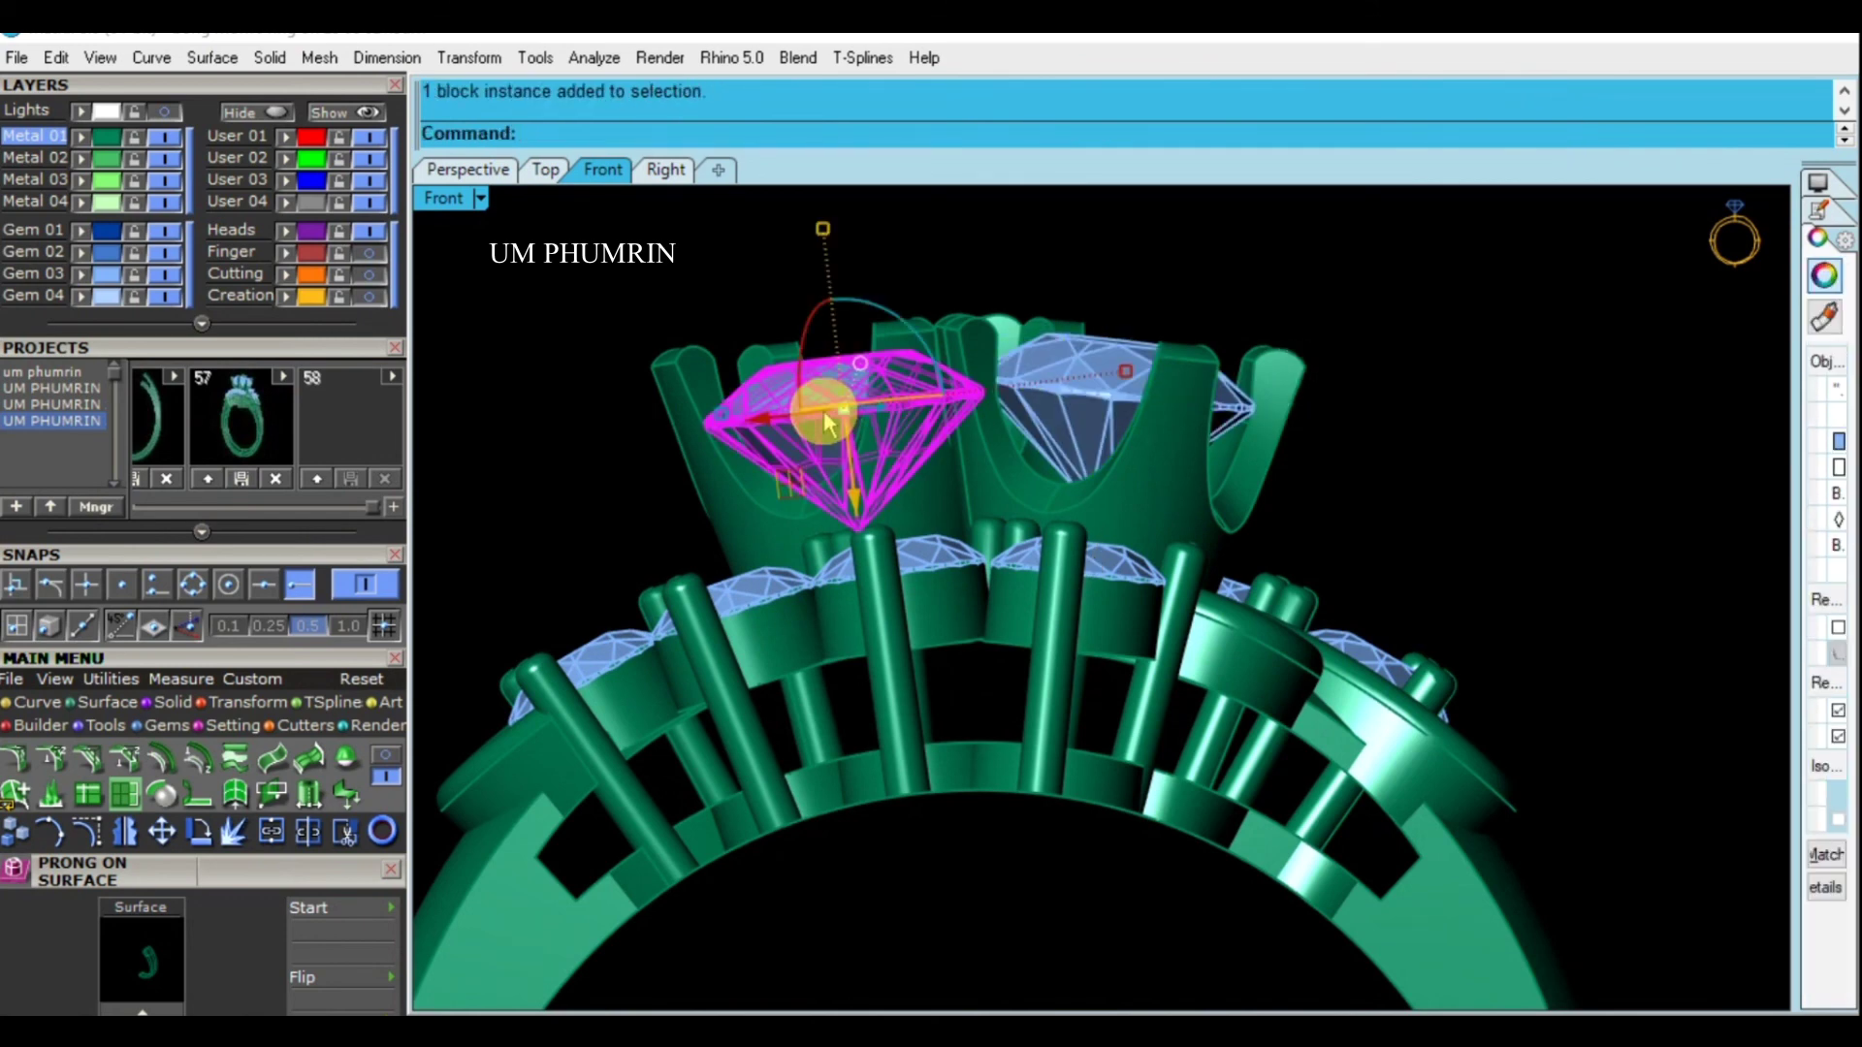
pyautogui.press('Delete')
pyautogui.hotkey('ctrl', 's')
pyautogui.moveTo(1157, 412)
pyautogui.mouseDown(button='right')
pyautogui.moveTo(1236, 387)
pyautogui.moveTo(1282, 418)
pyautogui.mouseUp(button='right')
pyautogui.moveTo(1154, 516)
pyautogui.mouseDown(button='right')
pyautogui.moveTo(1026, 491)
pyautogui.moveTo(1176, 544)
pyautogui.moveTo(1130, 549)
pyautogui.moveTo(748, 416)
pyautogui.moveTo(1106, 491)
pyautogui.moveTo(1156, 471)
pyautogui.moveTo(1168, 511)
pyautogui.moveTo(1248, 311)
pyautogui.moveTo(1015, 433)
pyautogui.moveTo(1140, 611)
pyautogui.moveTo(1155, 515)
pyautogui.moveTo(1138, 586)
pyautogui.moveTo(1407, 582)
pyautogui.moveTo(1523, 365)
pyautogui.moveTo(1504, 544)
pyautogui.moveTo(1364, 694)
pyautogui.moveTo(1259, 702)
pyautogui.moveTo(1272, 747)
pyautogui.moveTo(1426, 718)
pyautogui.moveTo(1464, 491)
pyautogui.moveTo(1426, 445)
pyautogui.moveTo(1392, 606)
pyautogui.moveTo(1342, 536)
pyautogui.moveTo(1234, 557)
pyautogui.moveTo(1065, 379)
pyautogui.mouseUp(button='right')
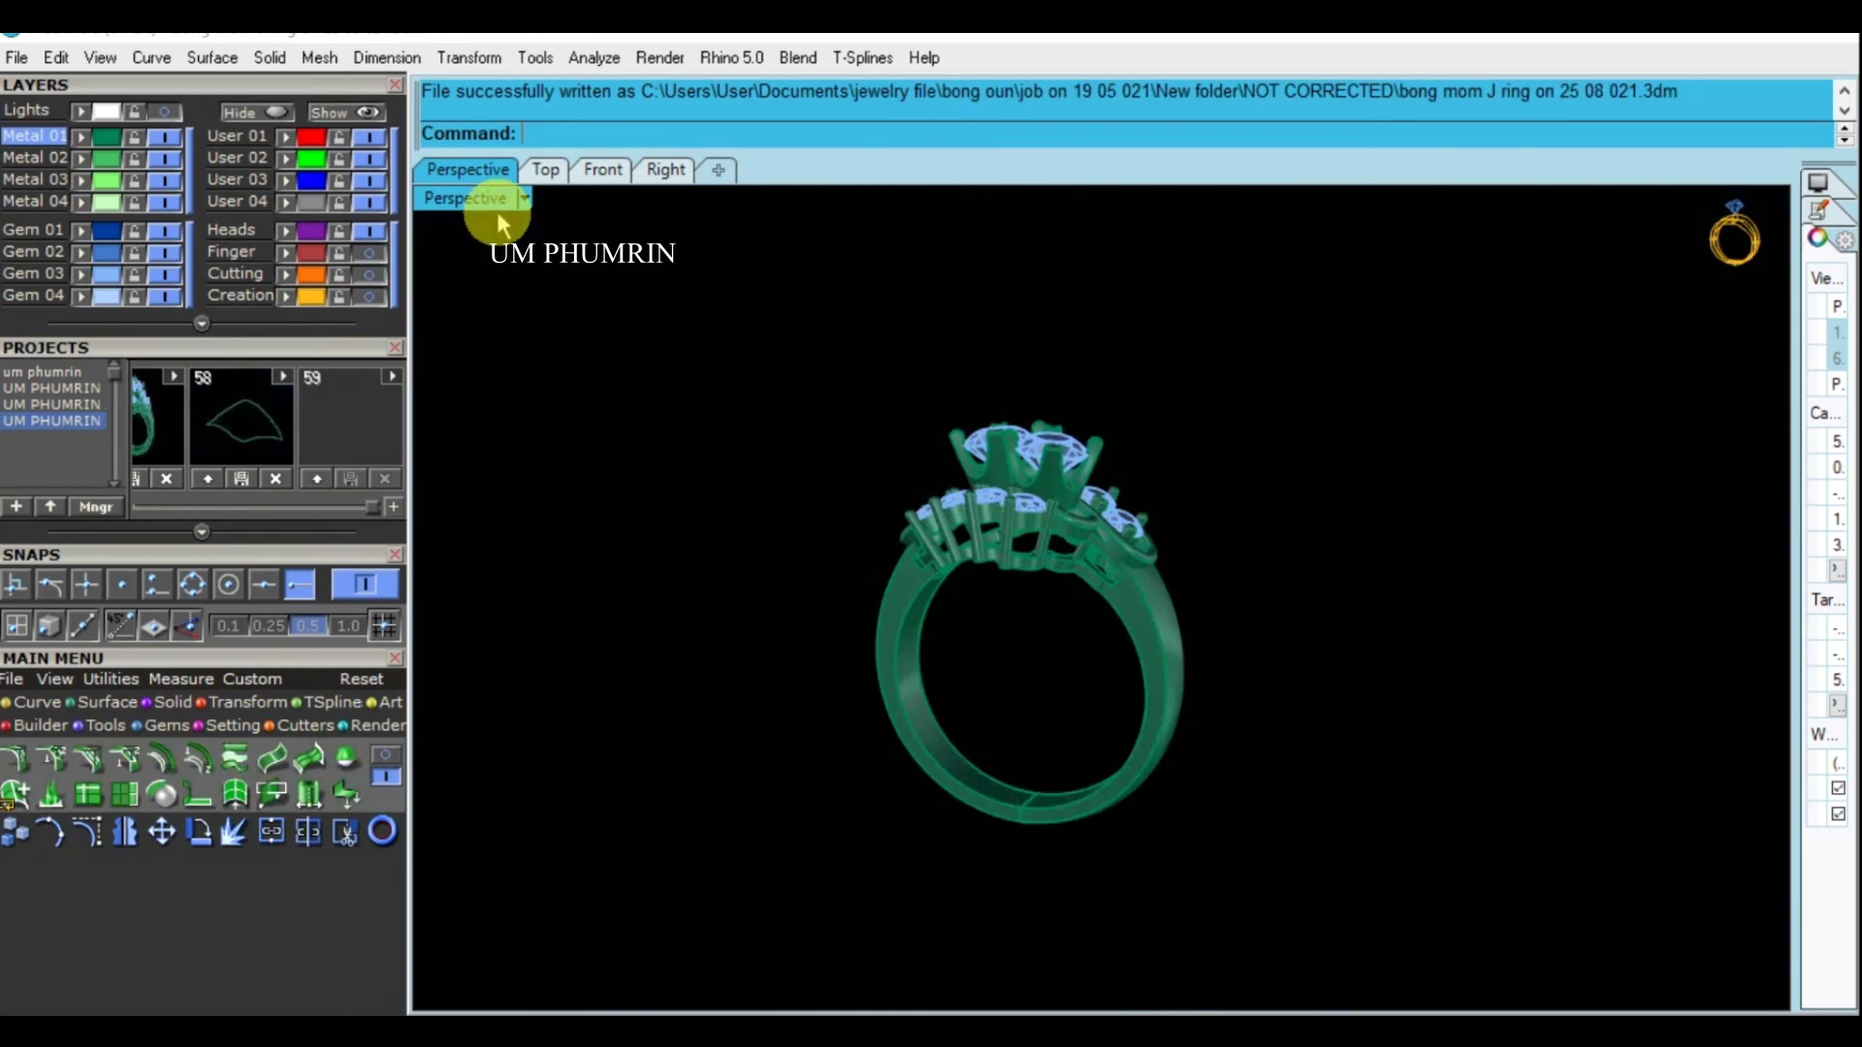
# Switch the Perspective view to Working Shade and restore the four-viewport layout
pyautogui.click(523, 198)
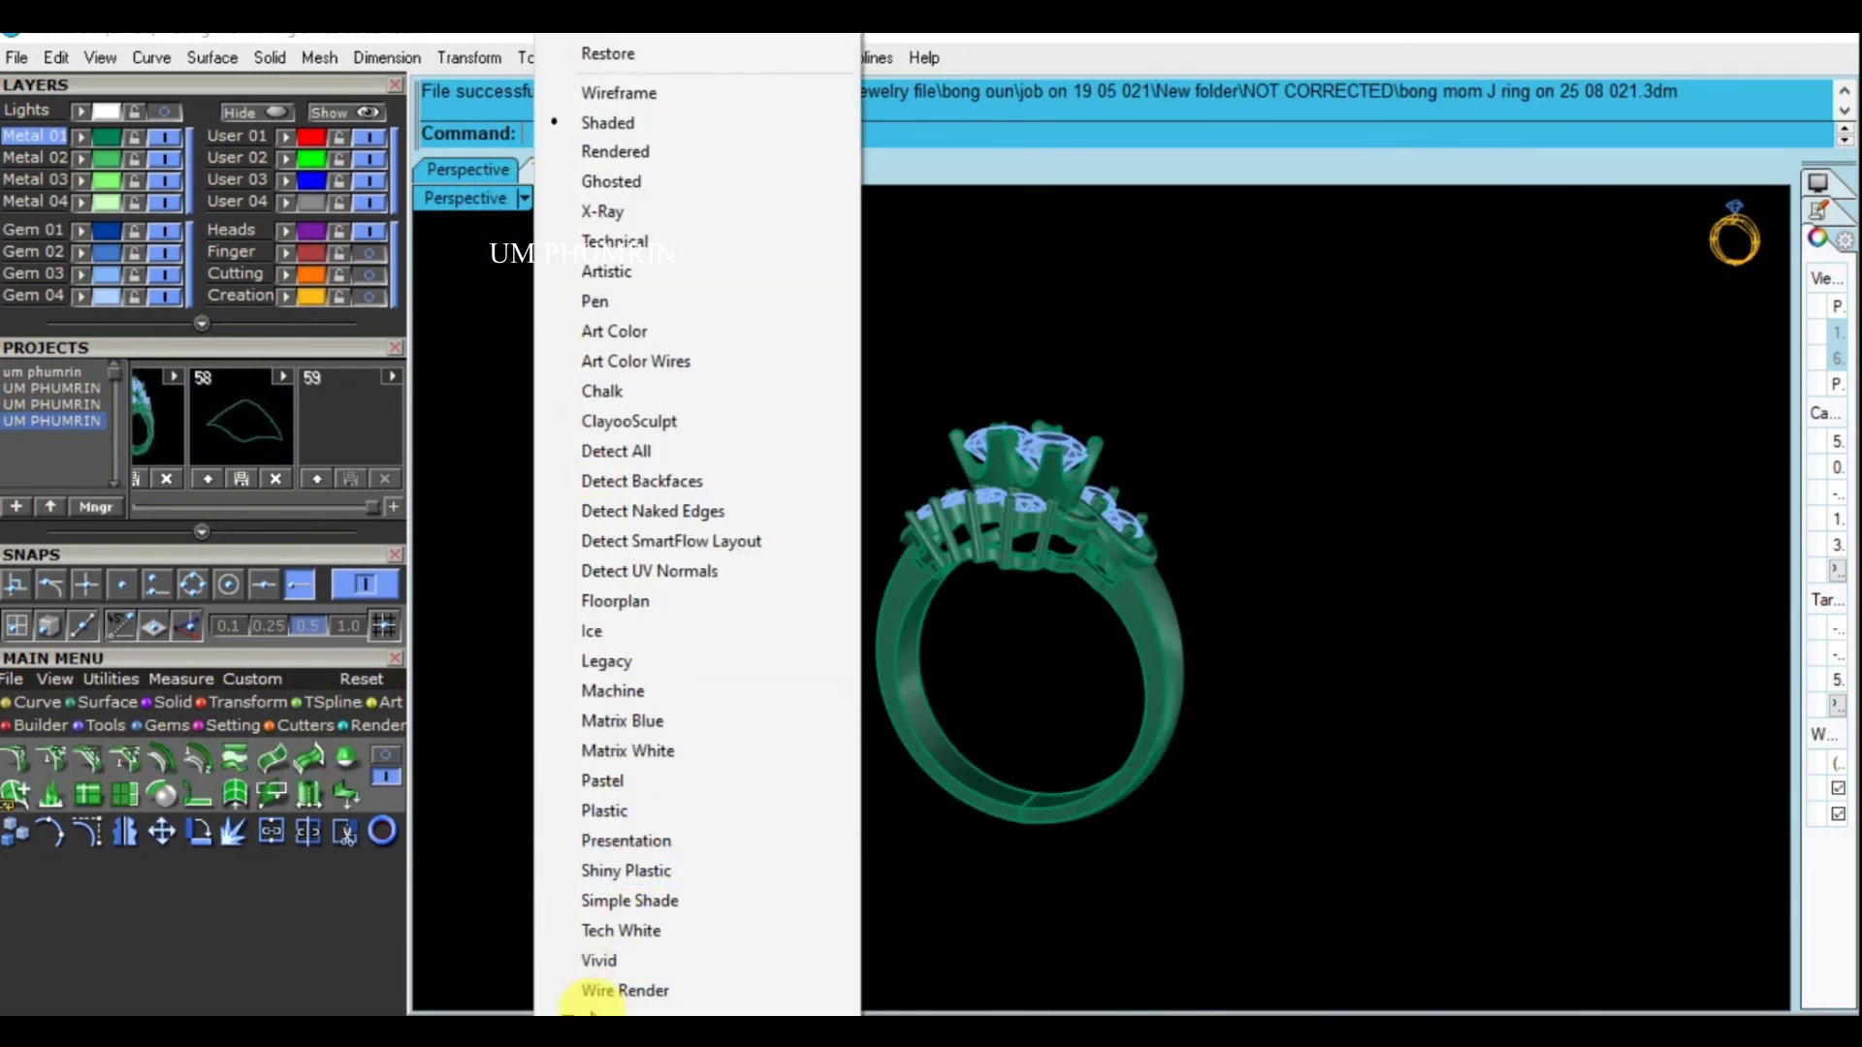
pyautogui.click(620, 952)
pyautogui.moveTo(1104, 690)
pyautogui.mouseDown(button='right')
pyautogui.moveTo(1138, 869)
pyautogui.moveTo(1135, 503)
pyautogui.moveTo(1043, 607)
pyautogui.moveTo(1061, 644)
pyautogui.moveTo(1023, 611)
pyautogui.moveTo(1271, 736)
pyautogui.moveTo(1083, 561)
pyautogui.moveTo(1247, 636)
pyautogui.moveTo(1260, 466)
pyautogui.moveTo(1289, 420)
pyautogui.moveTo(1207, 609)
pyautogui.moveTo(1081, 718)
pyautogui.moveTo(1229, 672)
pyautogui.mouseUp(button='right')
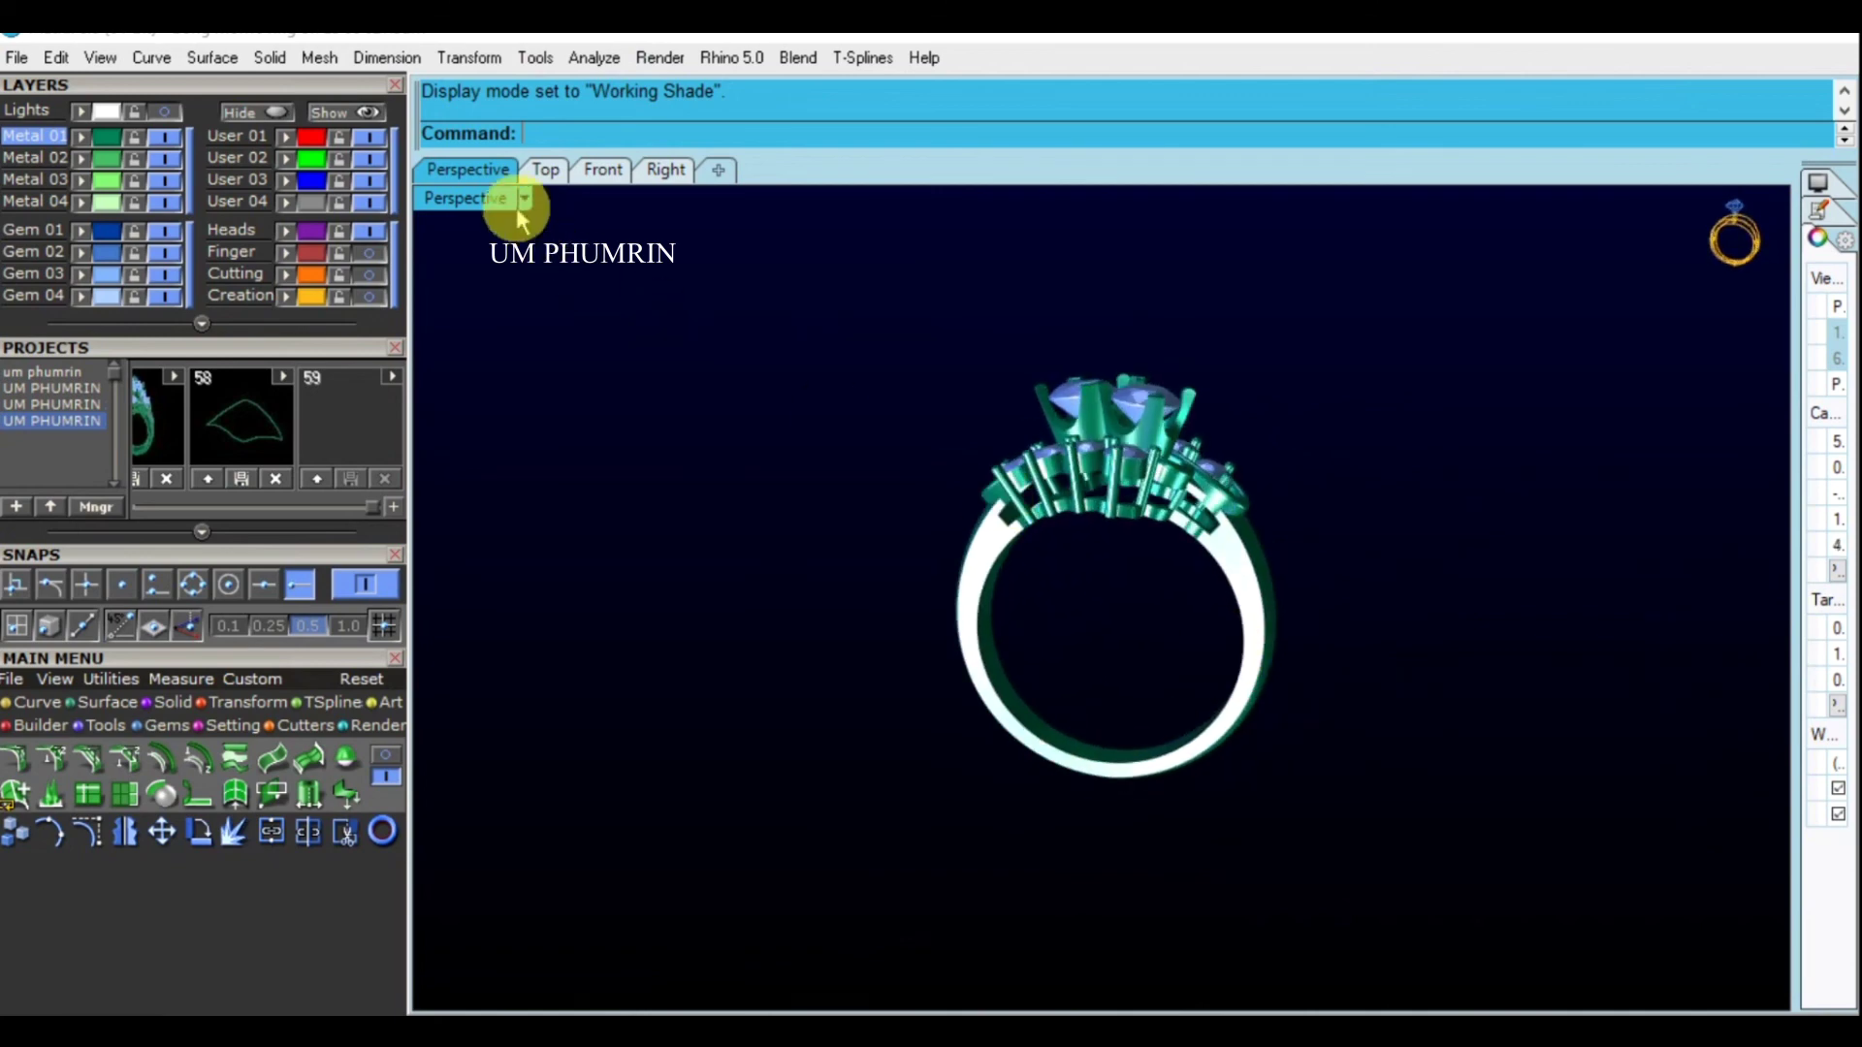
pyautogui.doubleClick(517, 206)
pyautogui.moveTo(857, 500); pyautogui.dragTo(754, 598, button='right')
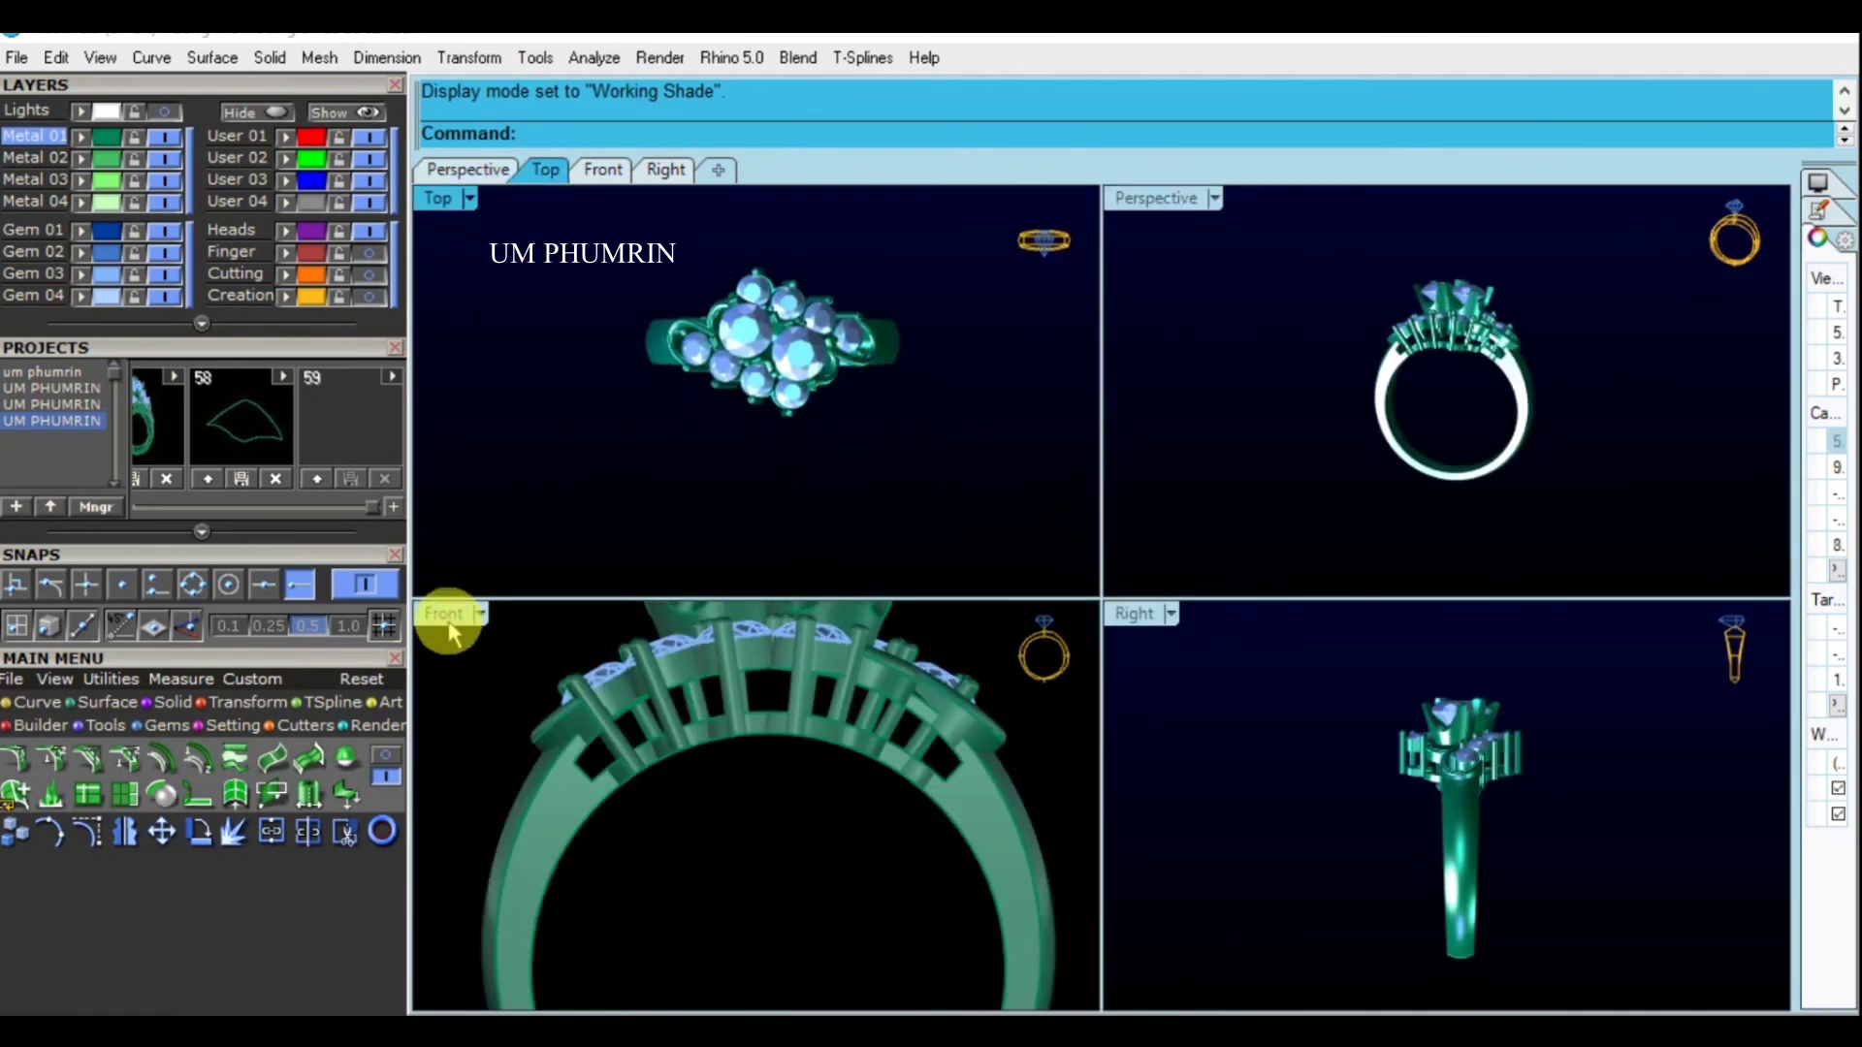
# Set the Front view to Working Shade and reset all four views
pyautogui.click(450, 629)
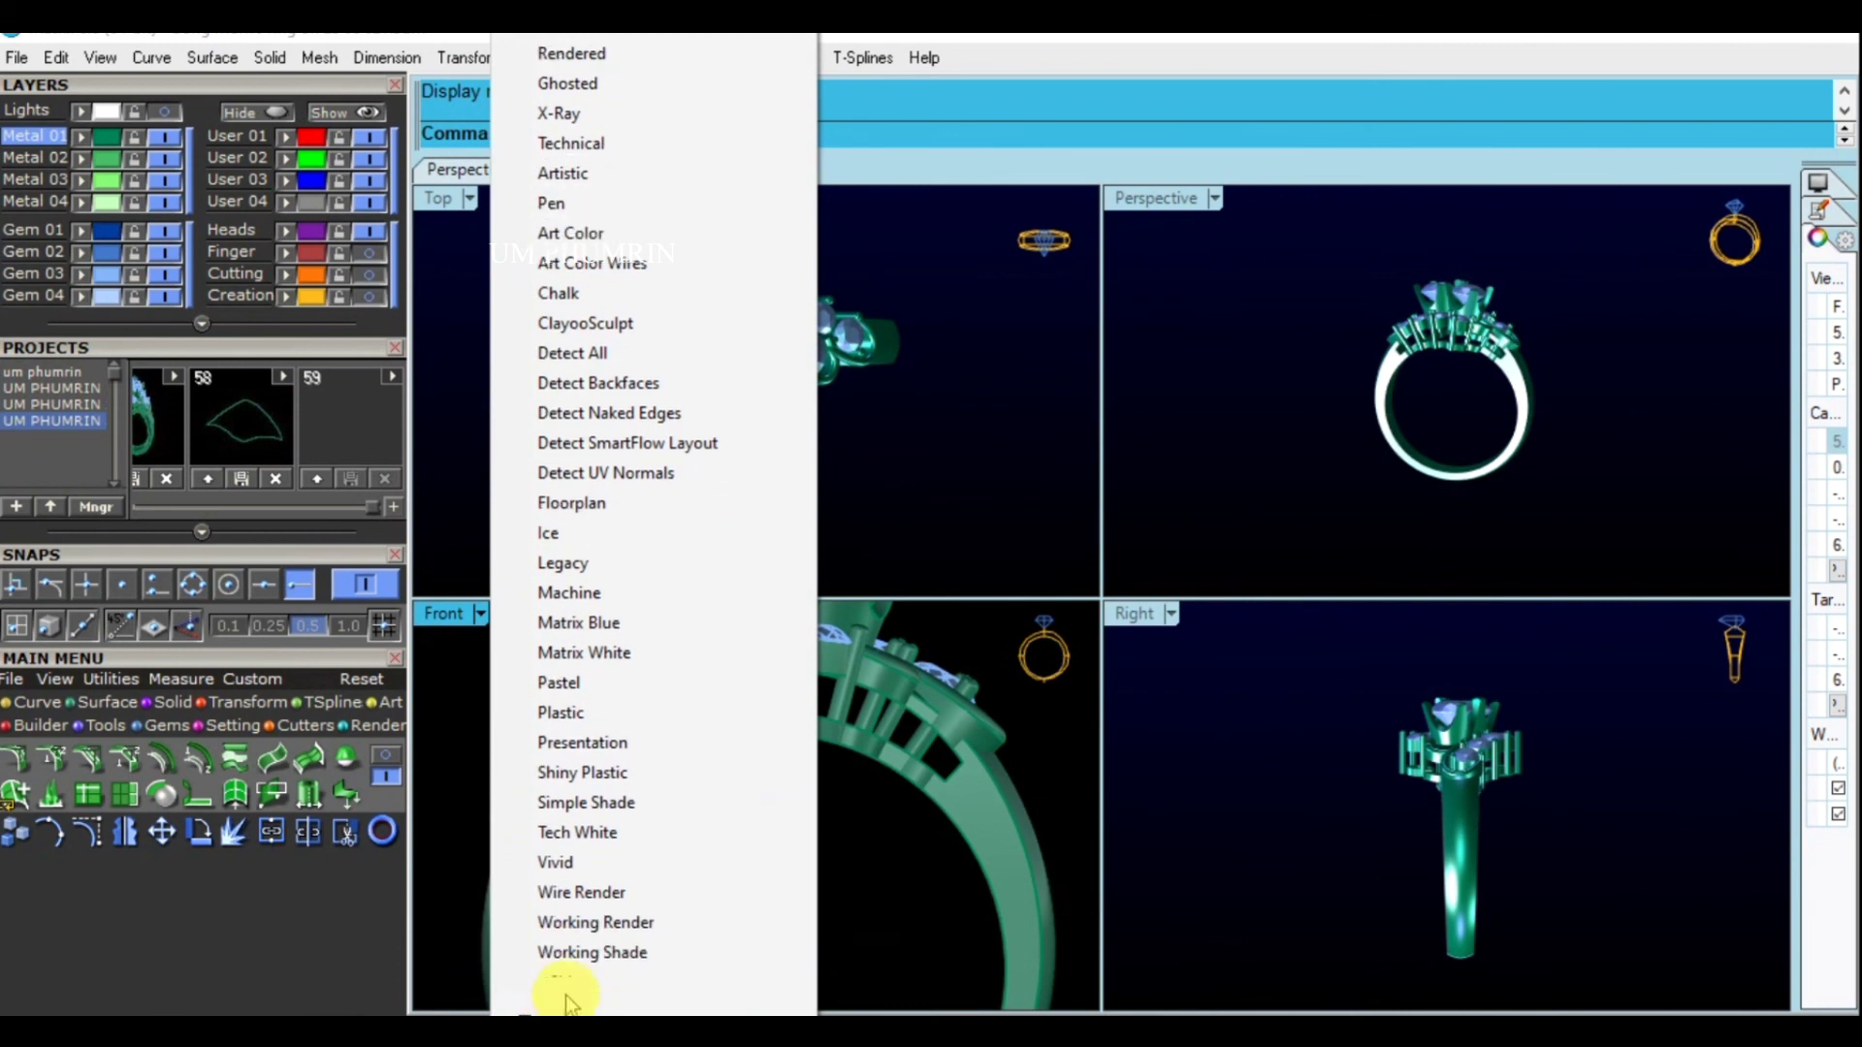
pyautogui.click(586, 951)
pyautogui.scroll(-2, 853, 790)
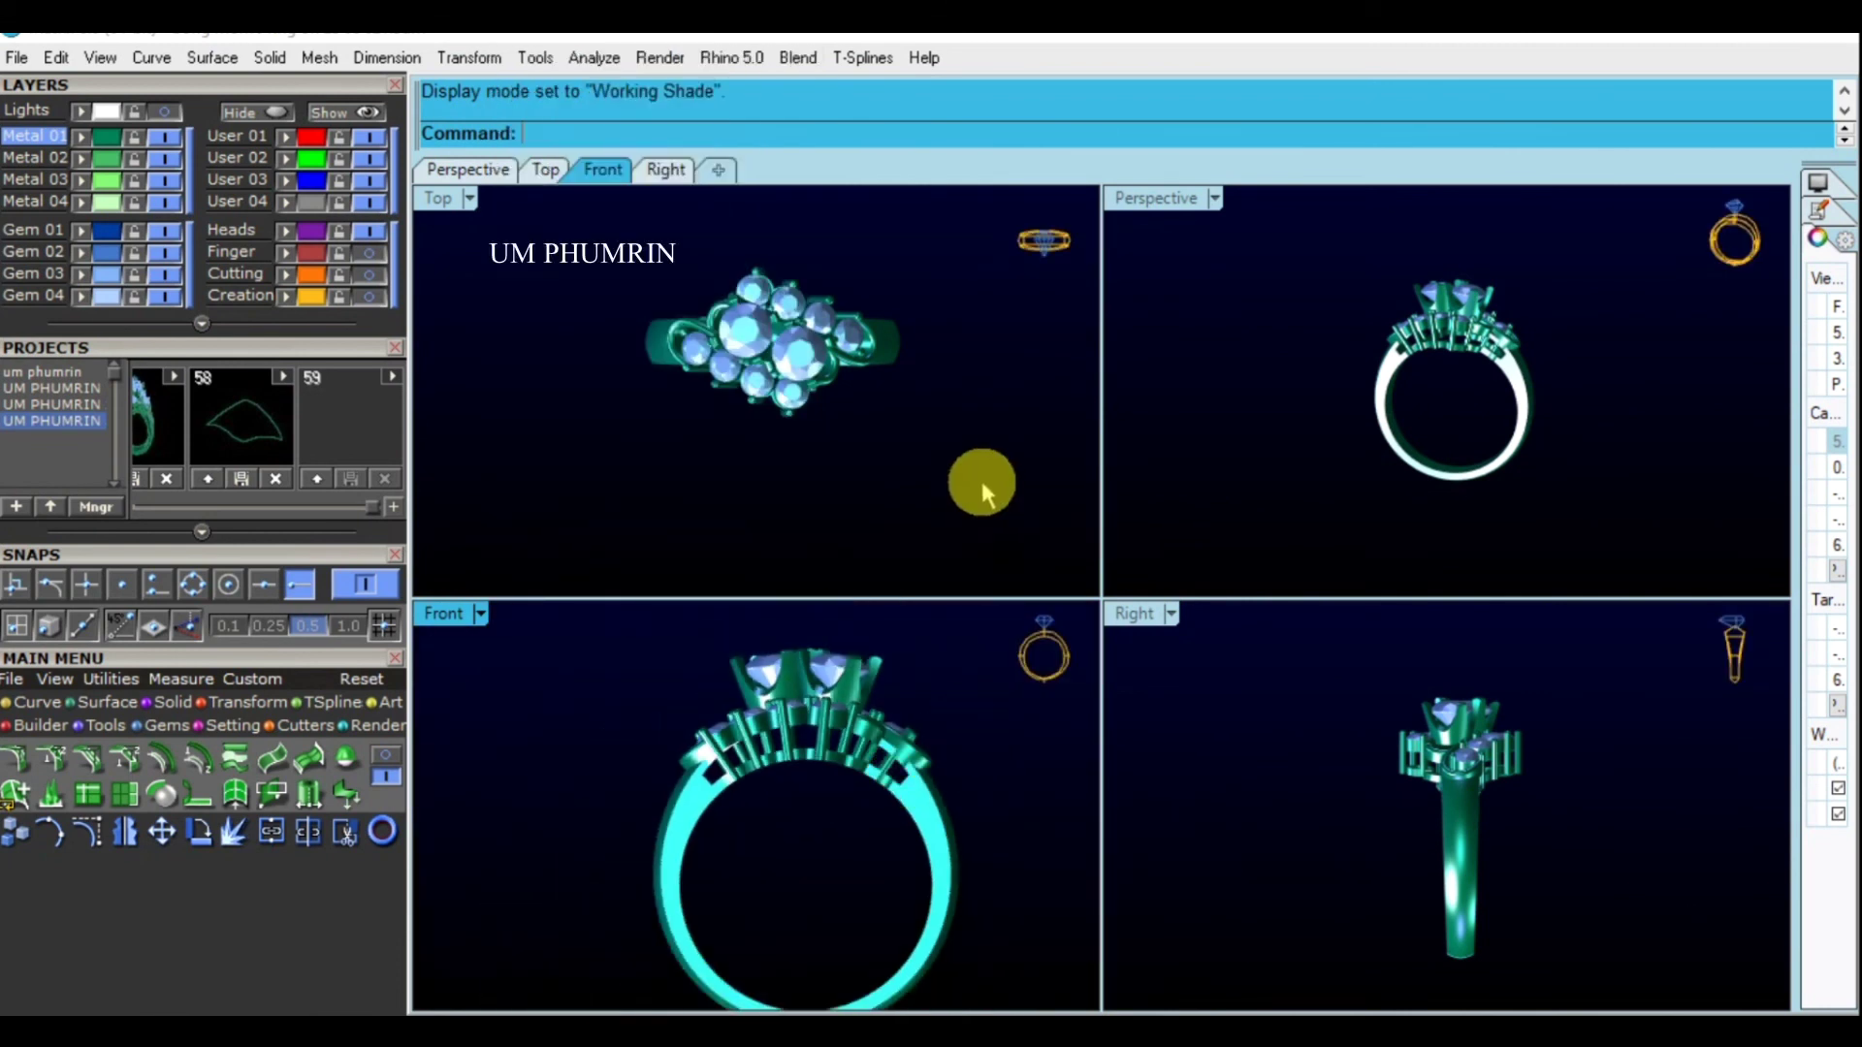
pyautogui.press('Return')
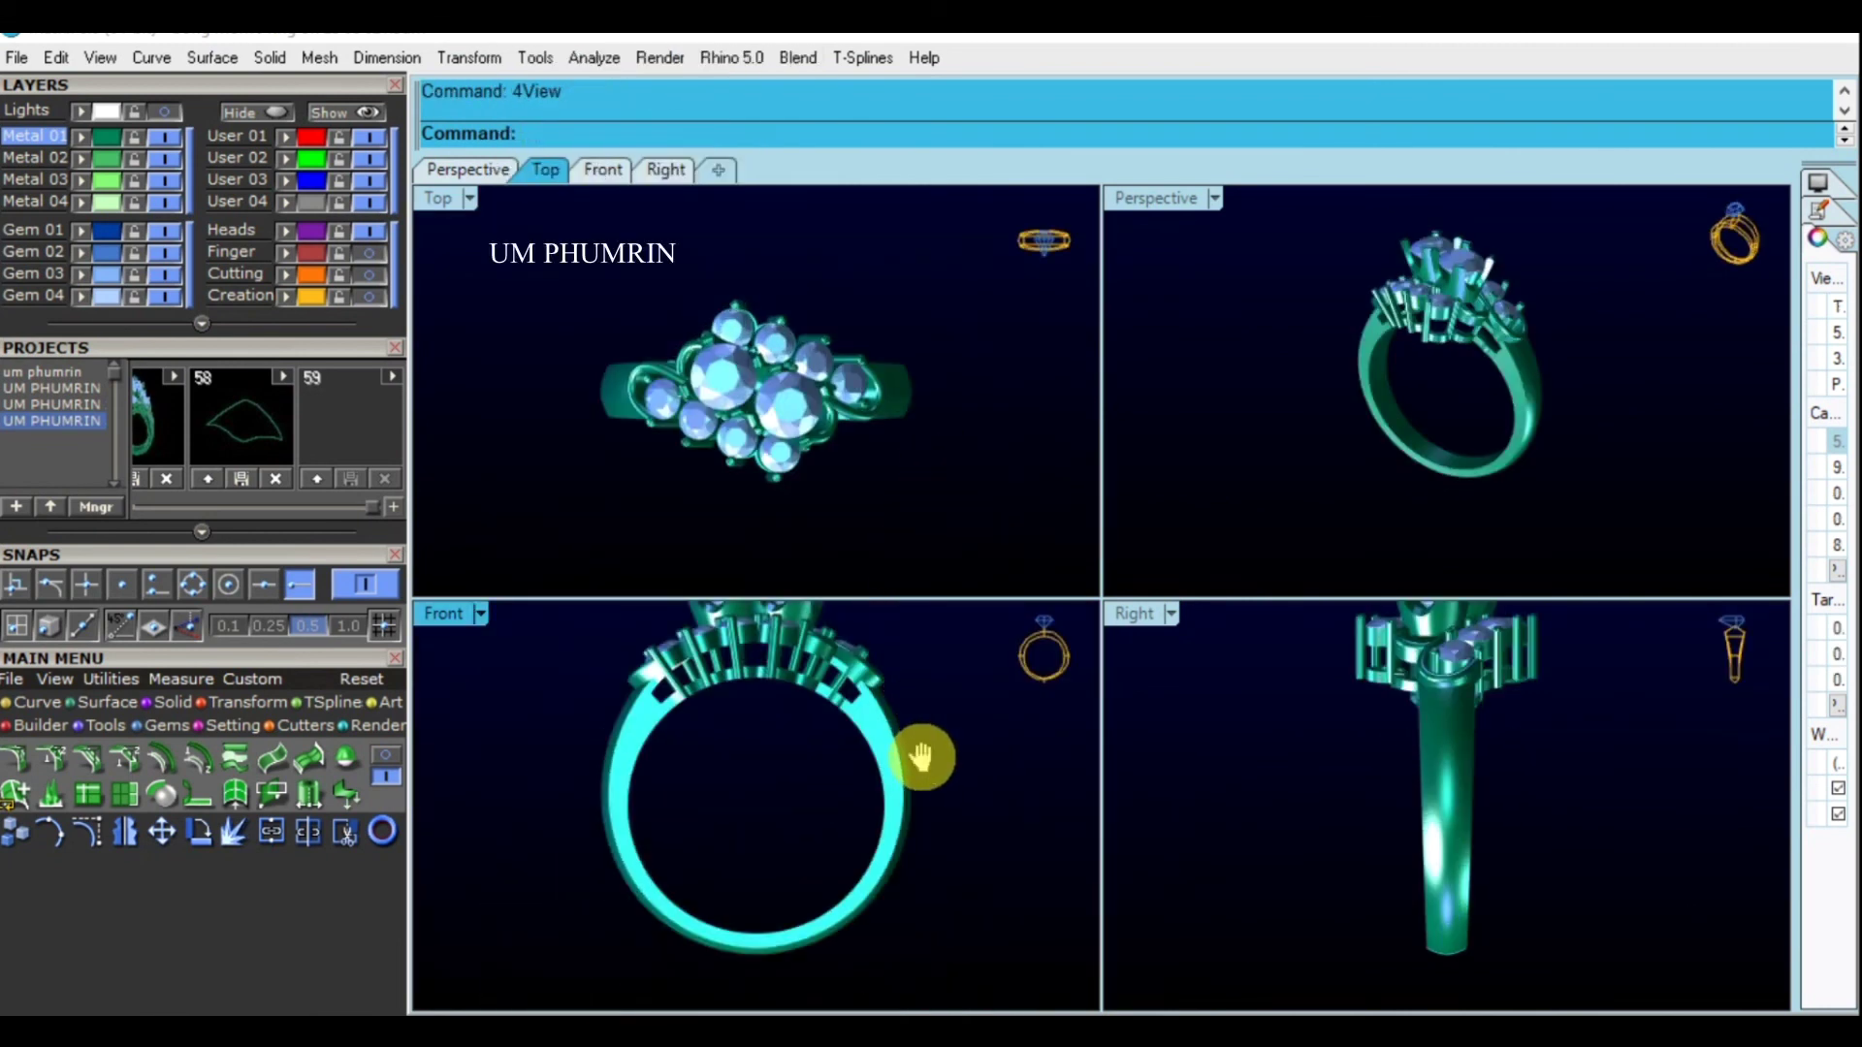
pyautogui.scroll(-2, 920, 756)
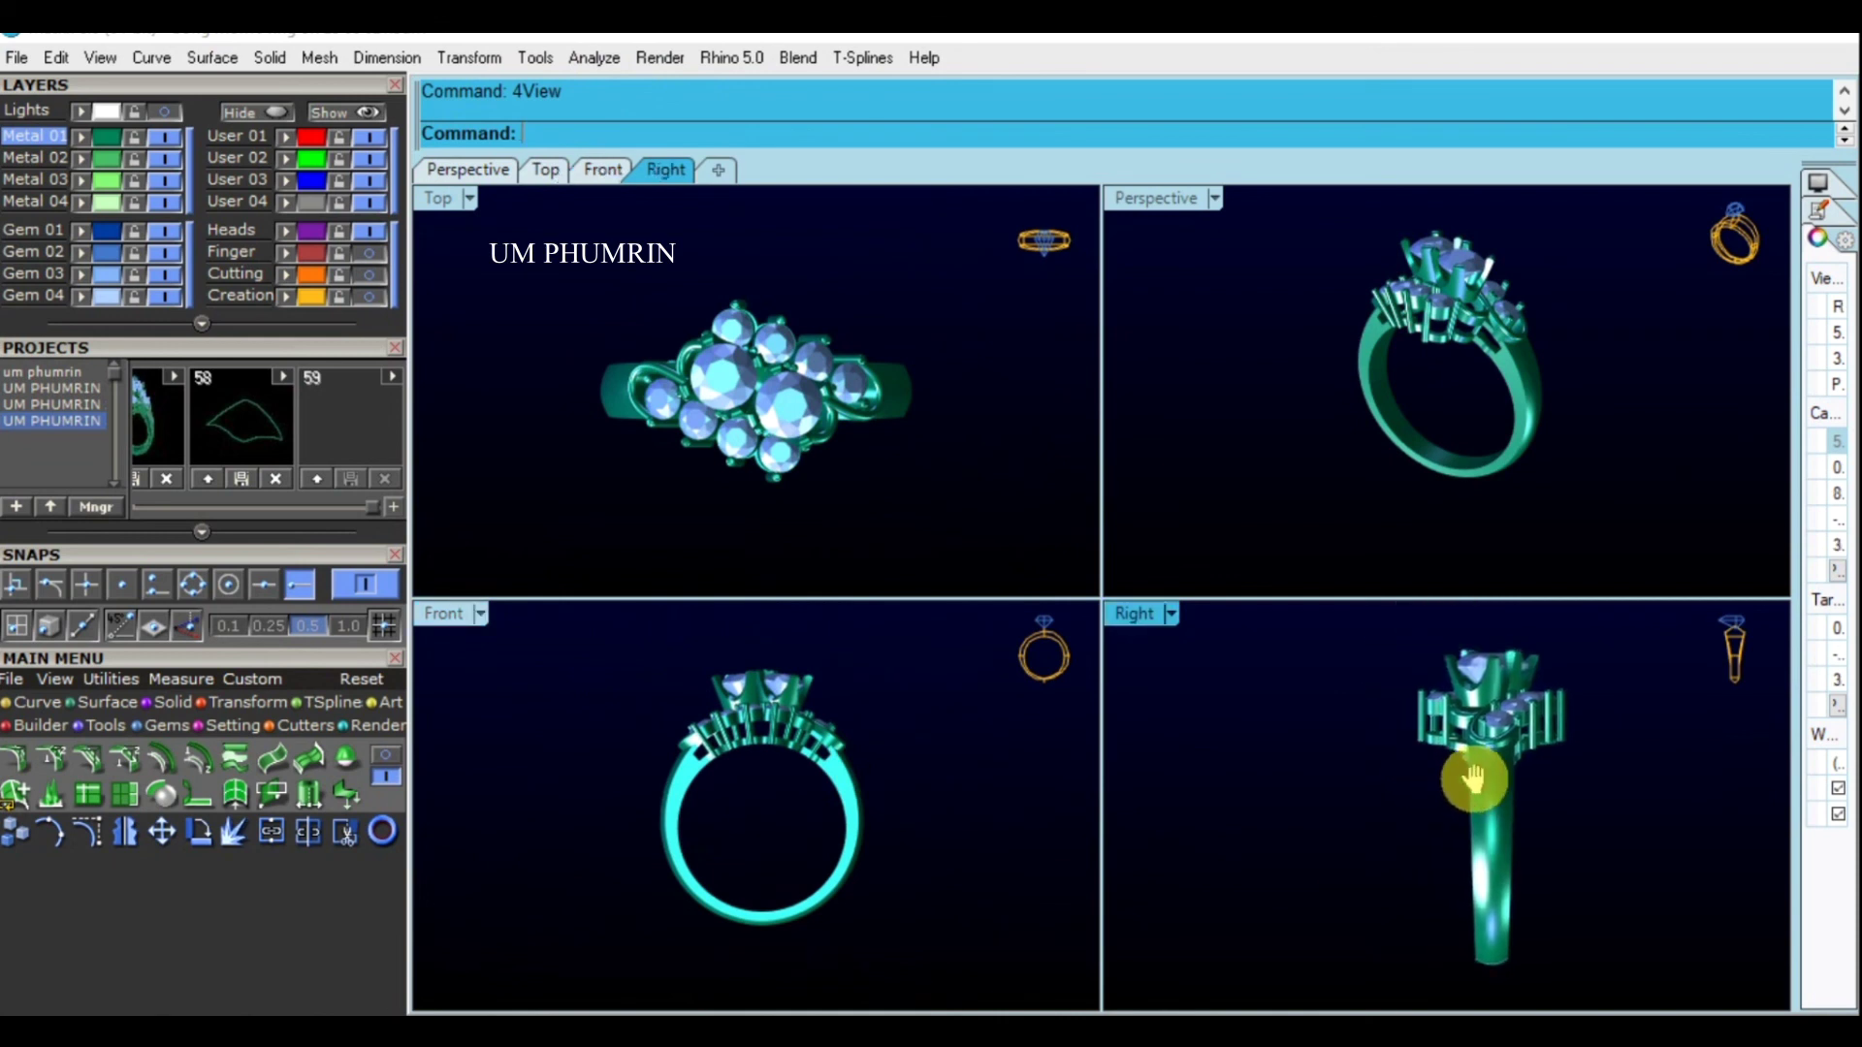
# Adjust the views, then maximize the Perspective view with the ring facing forward
pyautogui.moveTo(1477, 387); pyautogui.dragTo(1455, 428, button='right')
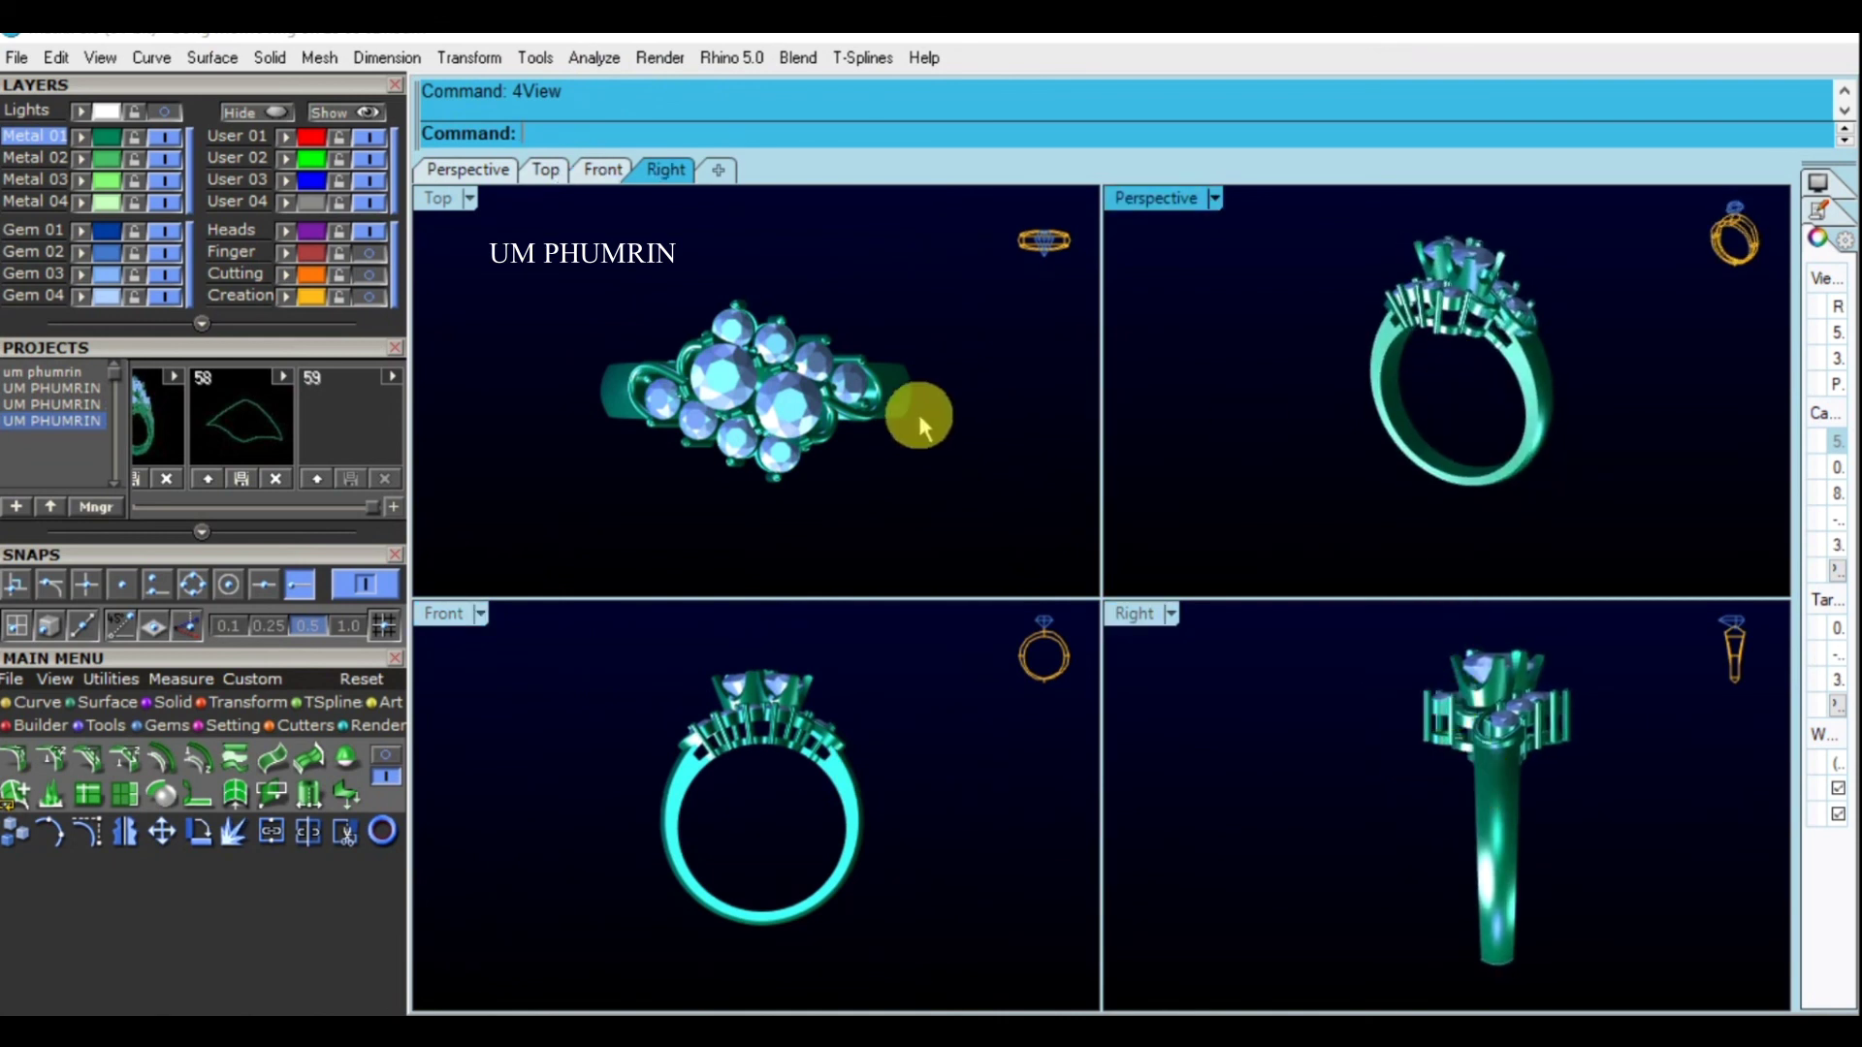
pyautogui.scroll(1, 824, 427)
pyautogui.moveTo(824, 427); pyautogui.dragTo(810, 409, button='right')
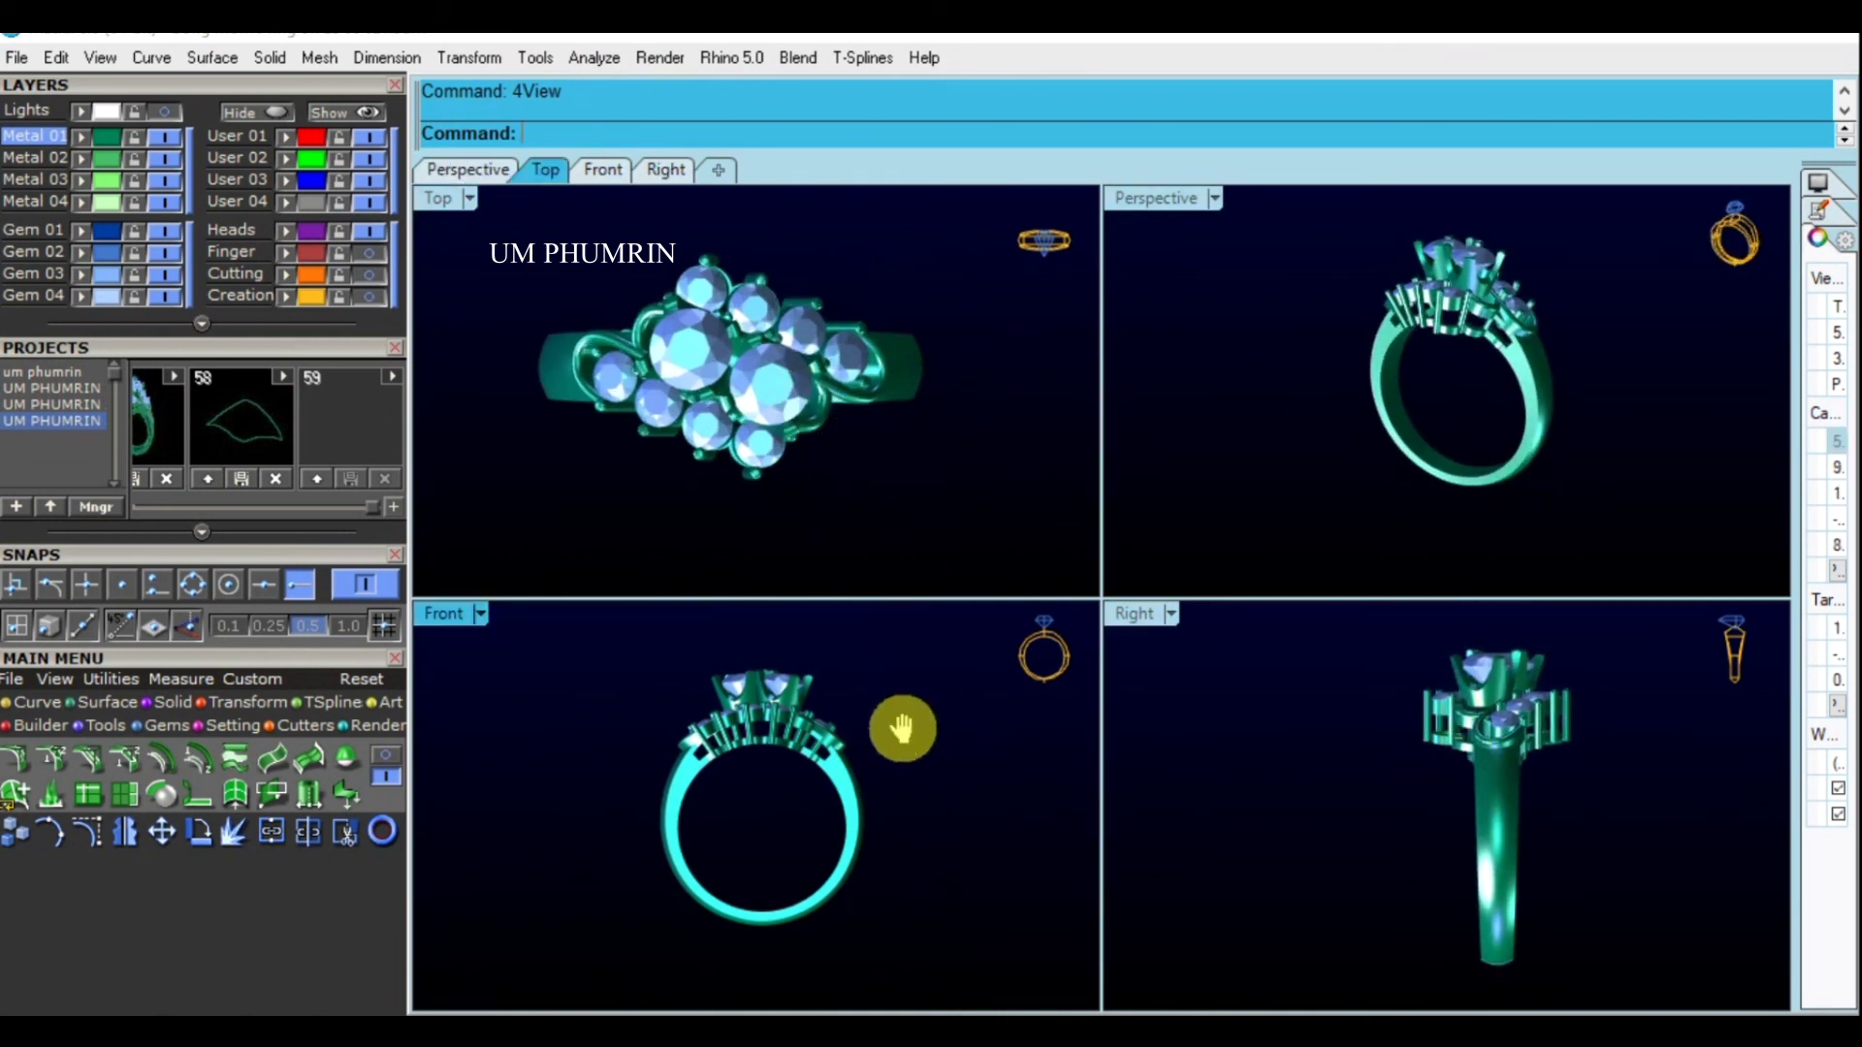
pyautogui.moveTo(902, 728); pyautogui.dragTo(909, 729, button='right')
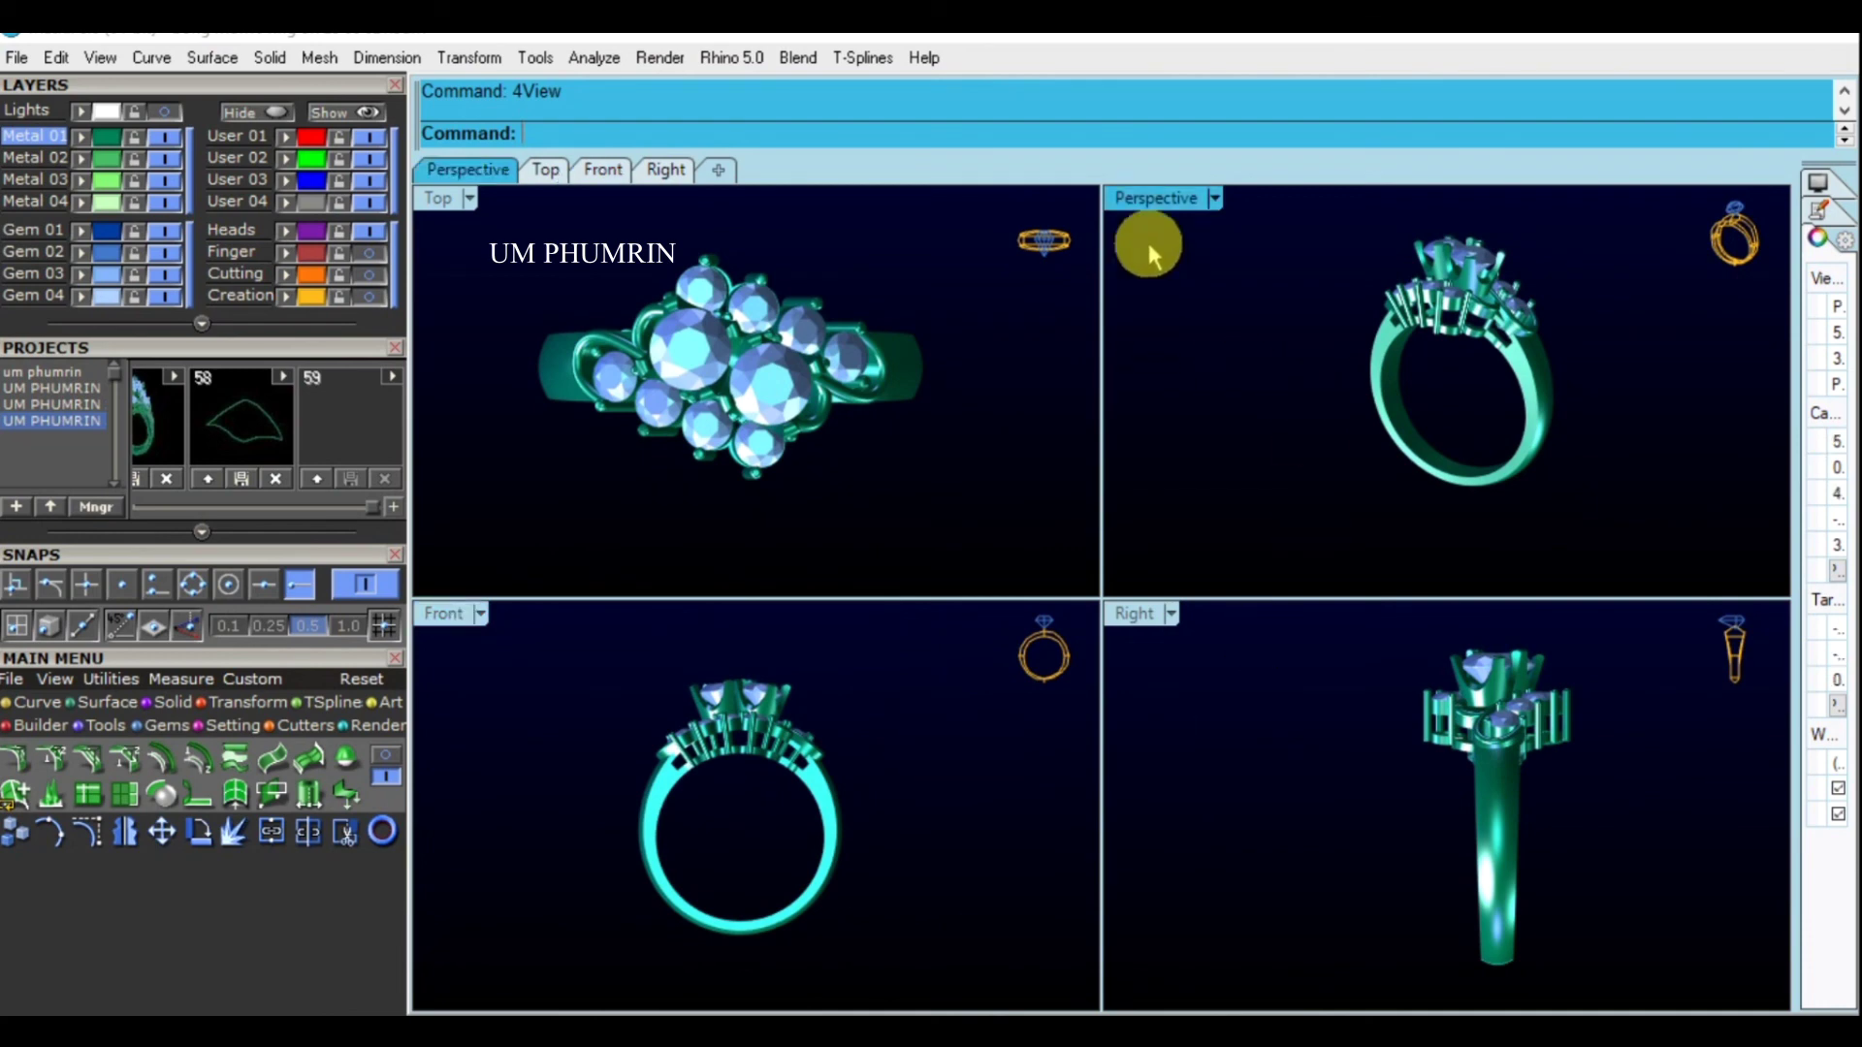
pyautogui.doubleClick(1165, 200)
pyautogui.moveTo(1300, 540)
pyautogui.mouseDown(button='right')
pyautogui.moveTo(1467, 582)
pyautogui.moveTo(1514, 826)
pyautogui.moveTo(1562, 553)
pyautogui.moveTo(1409, 573)
pyautogui.moveTo(1455, 532)
pyautogui.moveTo(1052, 766)
pyautogui.moveTo(1205, 656)
pyautogui.moveTo(1255, 678)
pyautogui.moveTo(1231, 582)
pyautogui.moveTo(1218, 661)
pyautogui.moveTo(1038, 657)
pyautogui.moveTo(1292, 627)
pyautogui.moveTo(1218, 713)
pyautogui.moveTo(1109, 707)
pyautogui.moveTo(1197, 753)
pyautogui.moveTo(1206, 835)
pyautogui.moveTo(1276, 832)
pyautogui.moveTo(1343, 773)
pyautogui.moveTo(1355, 560)
pyautogui.mouseUp(button='right')
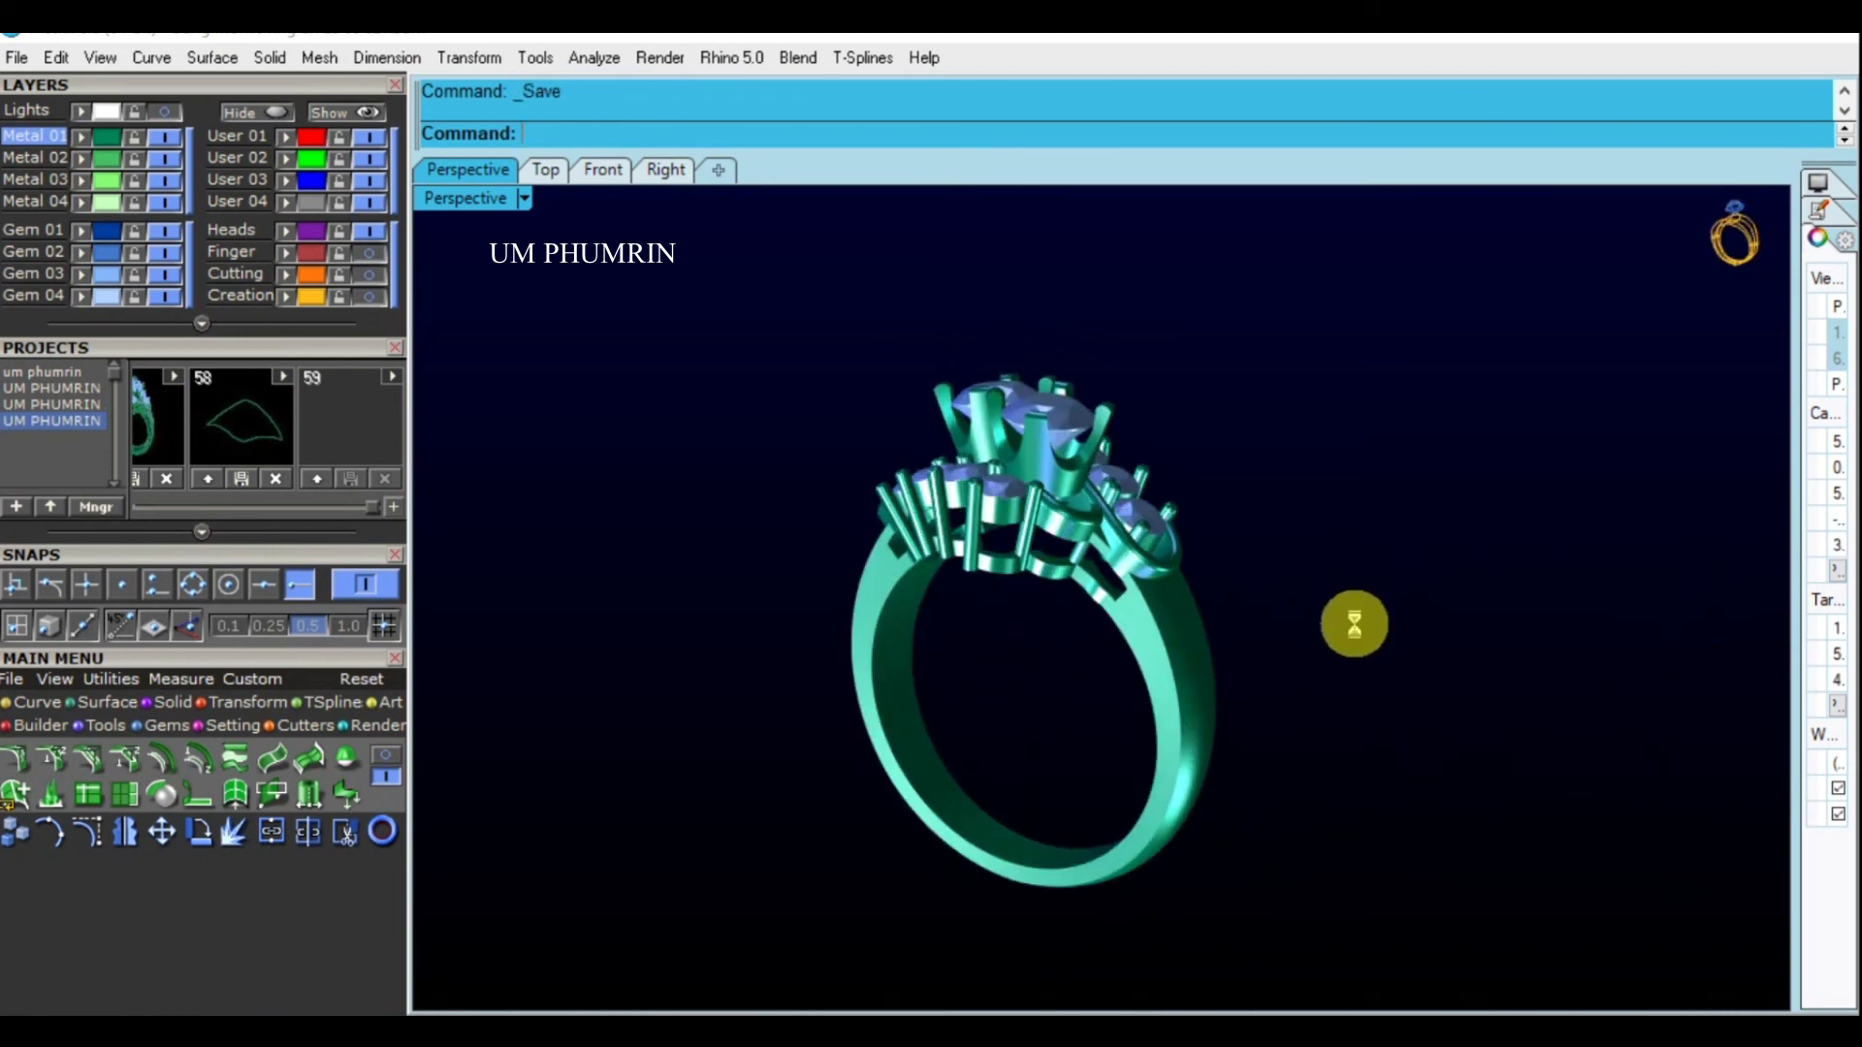